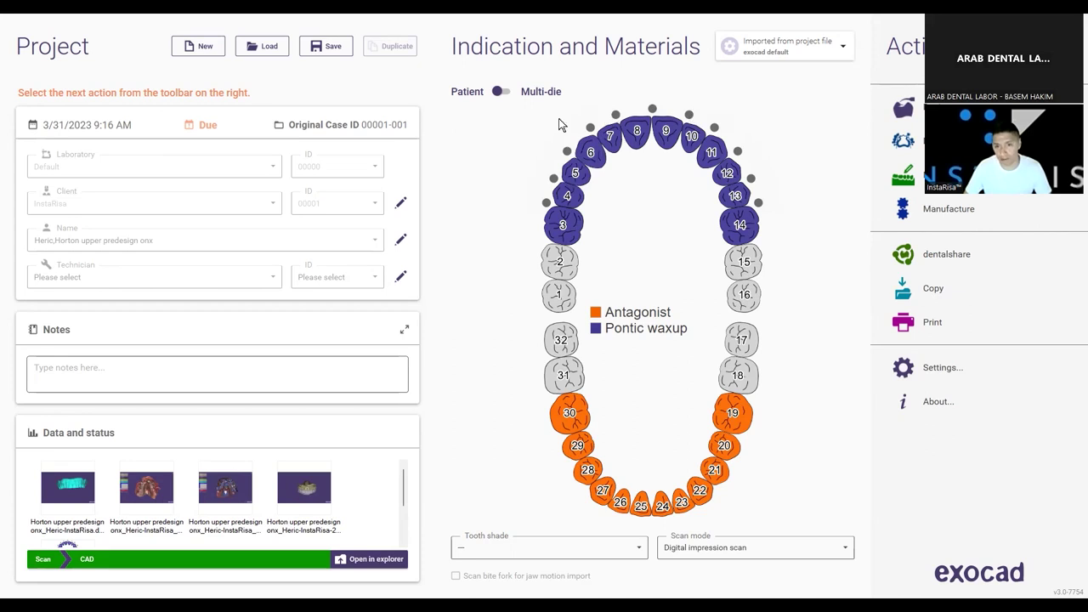
Step: Review tooth 3's pontic waxup material and options, including the advanced parameters, and accept them
{"action": "left_click", "coordinate": [564, 227]}
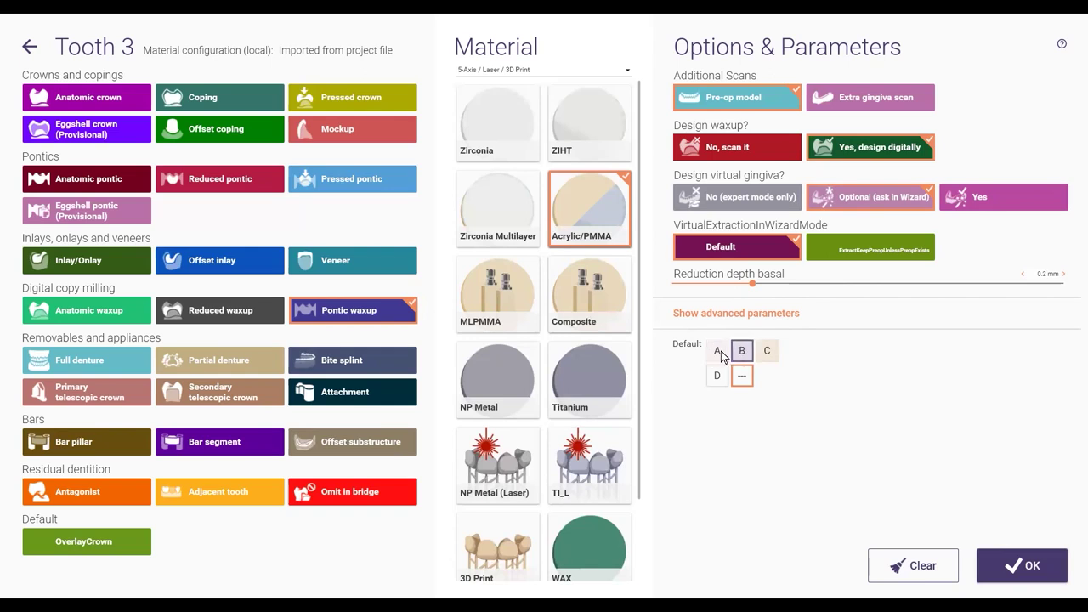
{"action": "left_click", "coordinate": [752, 313]}
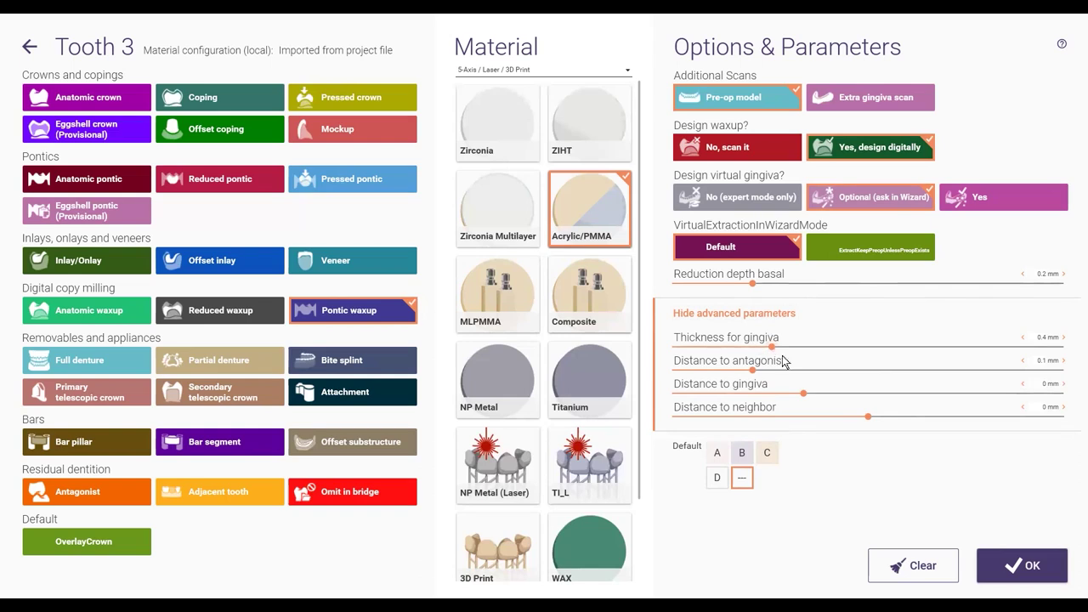
{"action": "left_click", "coordinate": [1013, 568]}
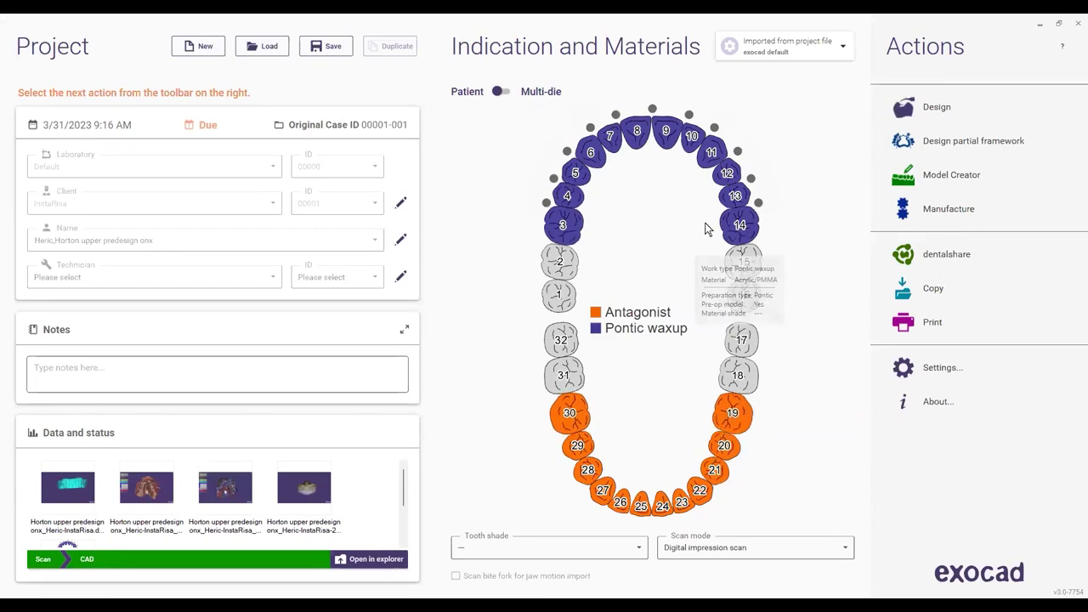
Step: Check the indications assigned to teeth 14, 19 and 30 and the scan mode setting of the case
{"action": "mouse_move", "coordinate": [740, 227]}
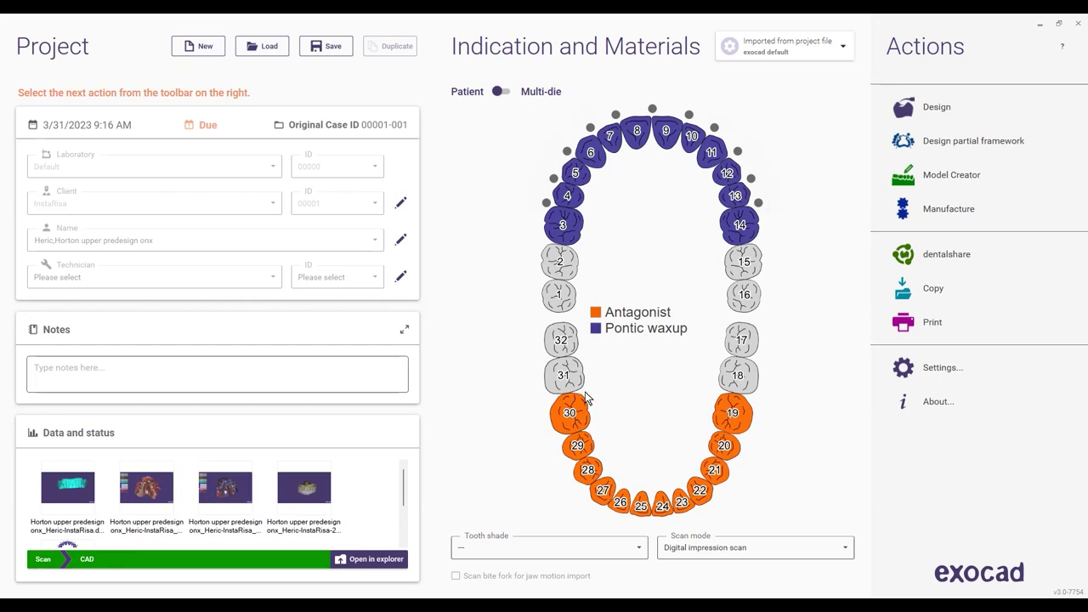
{"action": "left_click", "coordinate": [738, 412]}
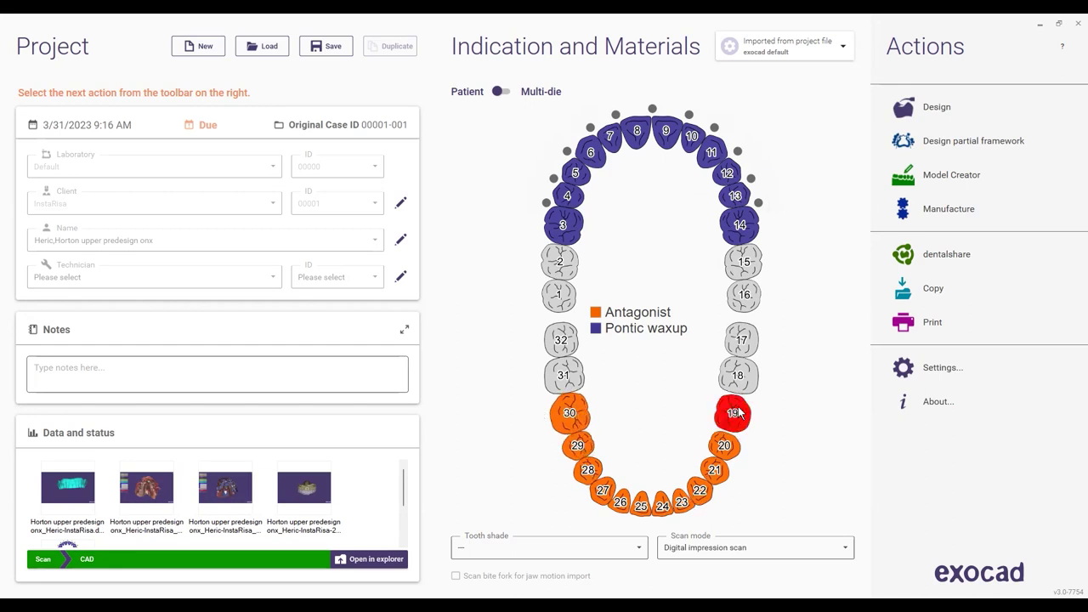
{"action": "left_click", "coordinate": [736, 413]}
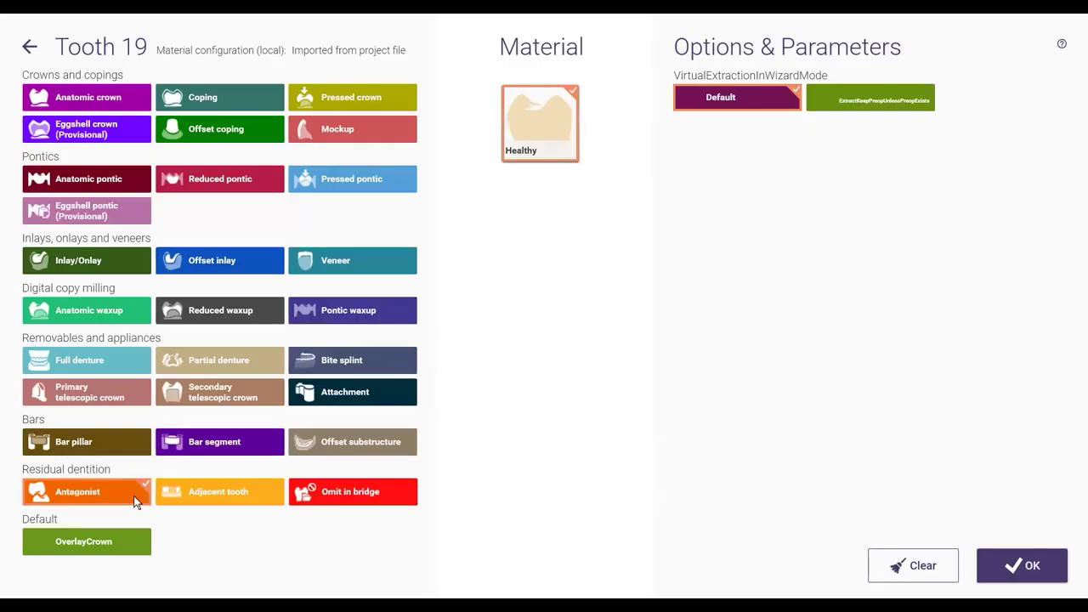
{"action": "left_click", "coordinate": [1012, 558]}
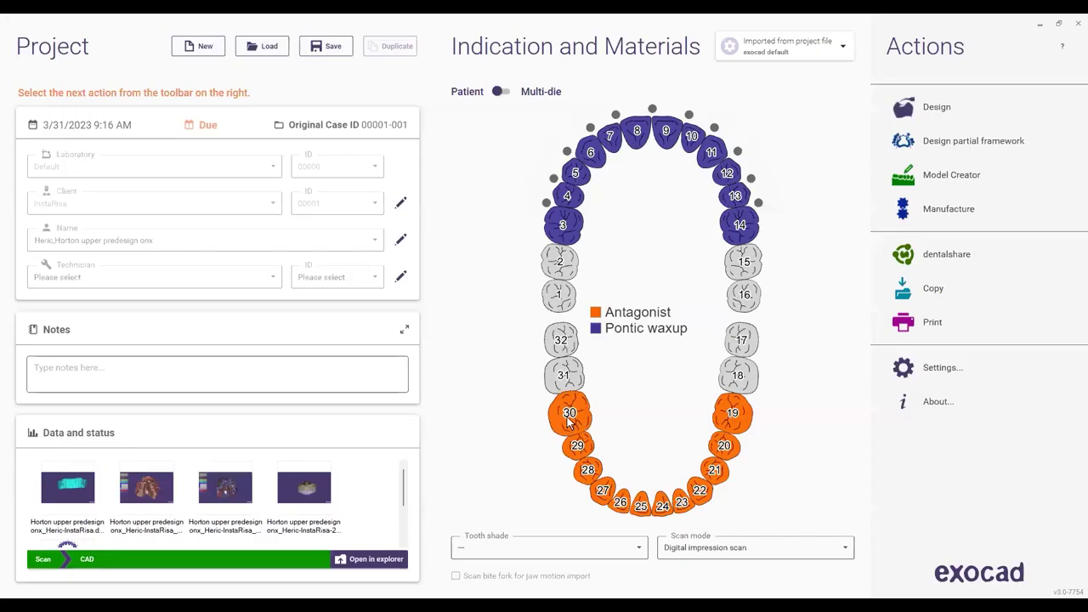
{"action": "mouse_move", "coordinate": [569, 421]}
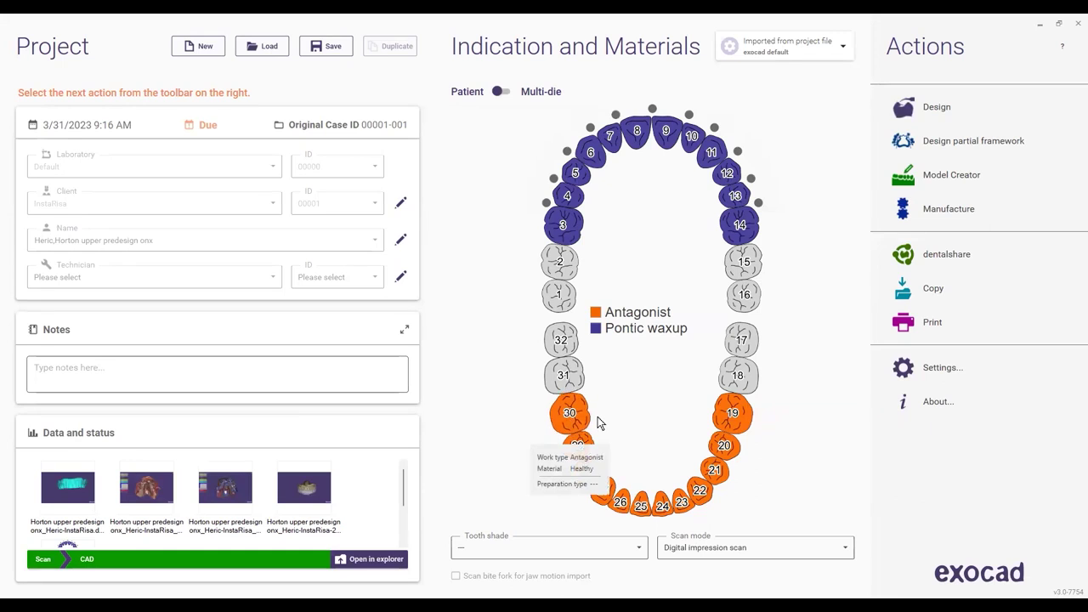
{"action": "left_click", "coordinate": [735, 549]}
{"action": "left_click", "coordinate": [692, 500]}
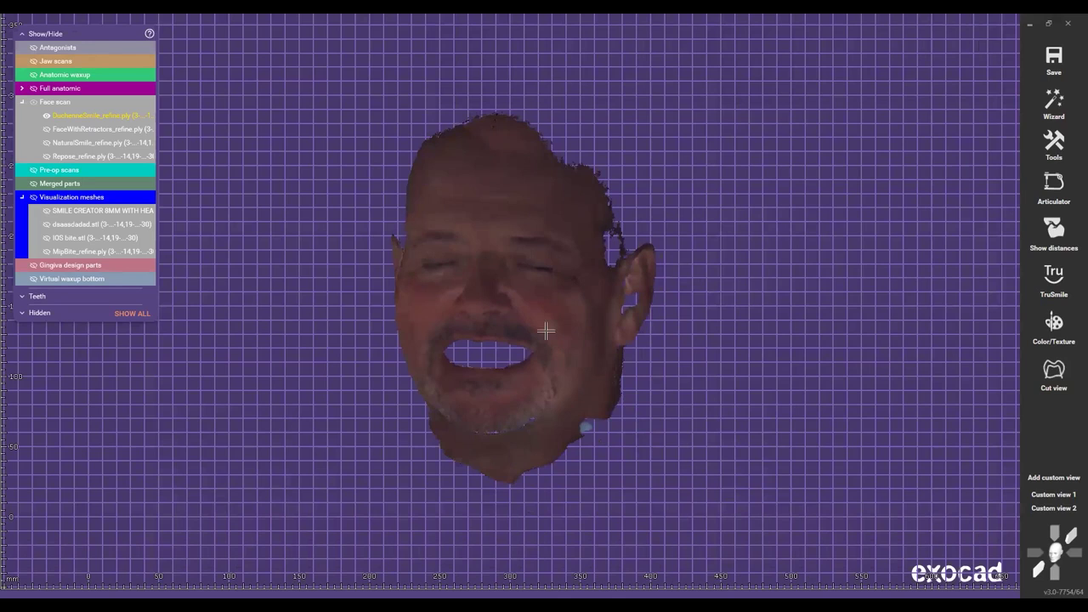
Step: Examine the DuchenneSmile face scan from the front at closer and wider range
{"action": "right_click_drag", "start_coordinate": [546, 331], "coordinate": [511, 358]}
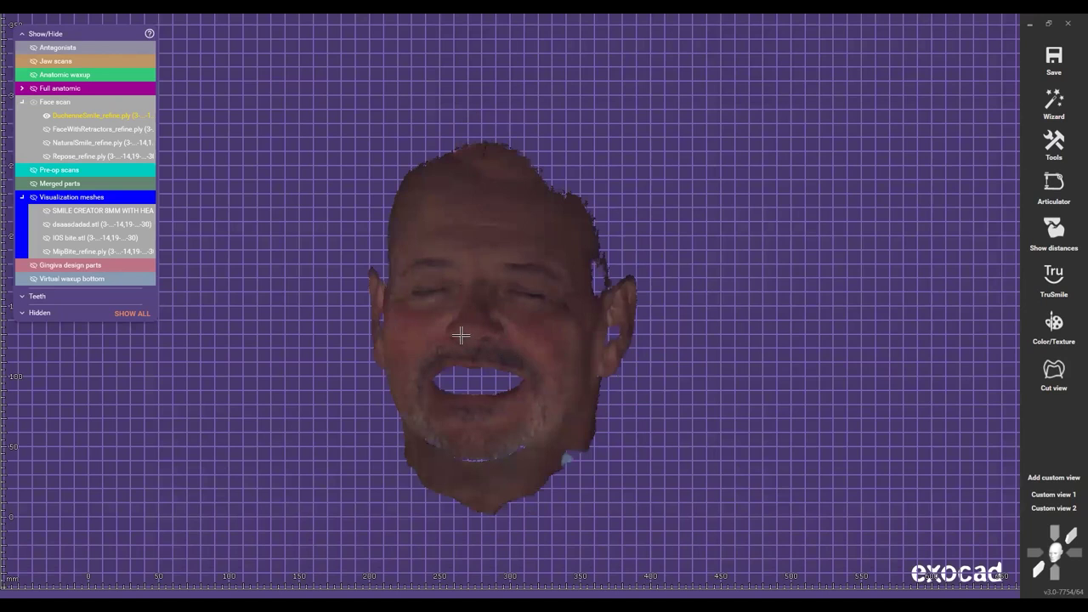
{"action": "scroll", "coordinate": [443, 331], "scroll_direction": "up", "scroll_amount": 3}
{"action": "scroll", "coordinate": [451, 319], "scroll_direction": "down", "scroll_amount": 3}
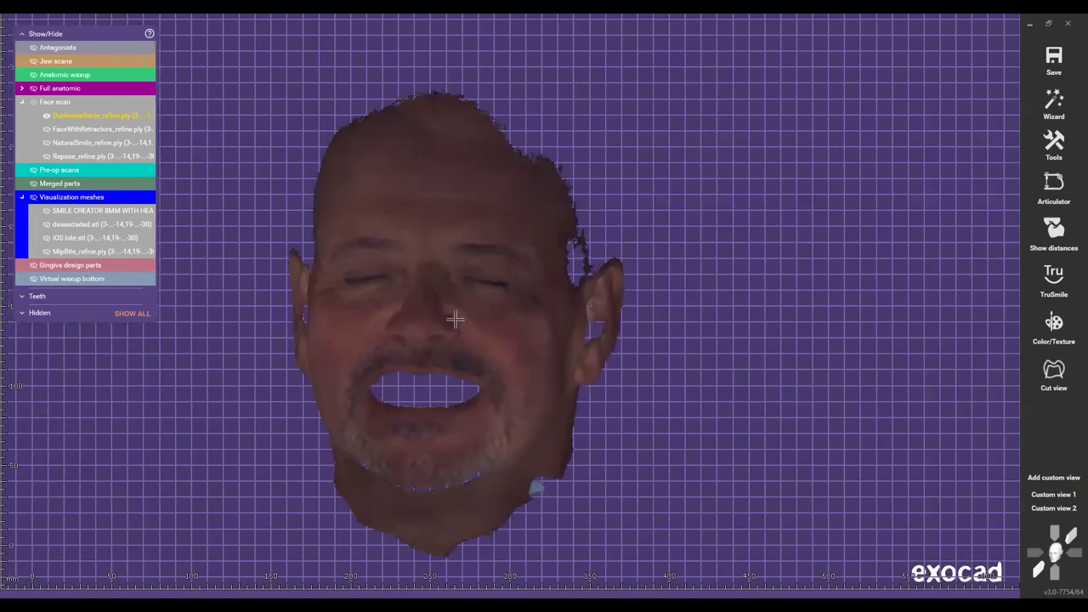
{"action": "right_click_drag", "start_coordinate": [444, 327], "coordinate": [498, 333]}
{"action": "left_click", "coordinate": [470, 332], "text": "ctrl"}
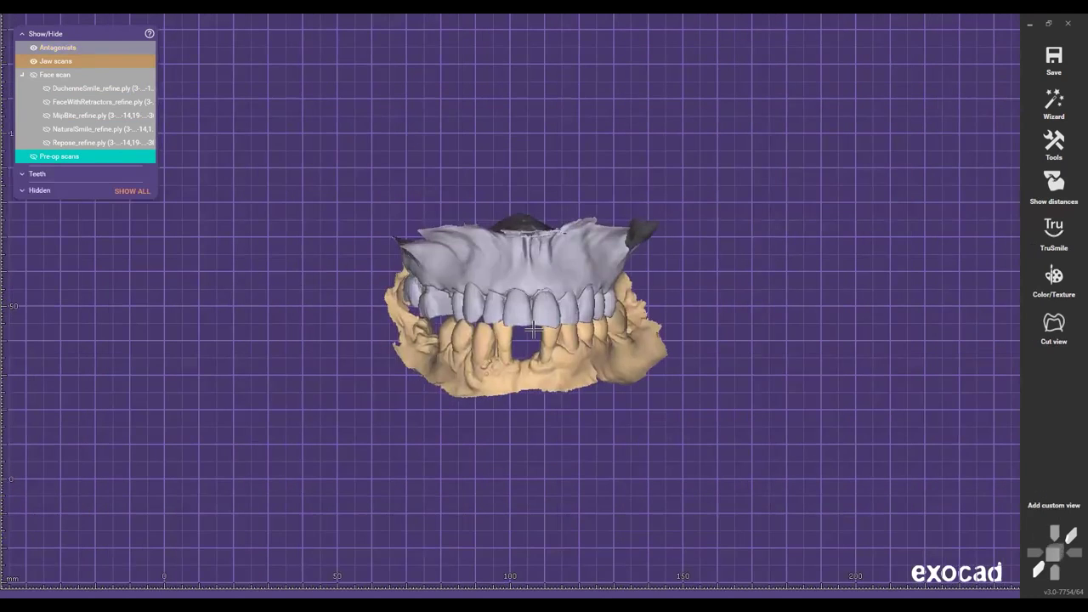
Step: Examine the upper antagonist and lower jaw scans in occlusion from the front
{"action": "scroll", "coordinate": [500, 324], "scroll_direction": "up", "scroll_amount": 3}
{"action": "scroll", "coordinate": [500, 324], "scroll_direction": "up", "scroll_amount": 1}
{"action": "right_click_drag", "start_coordinate": [500, 324], "coordinate": [488, 323]}
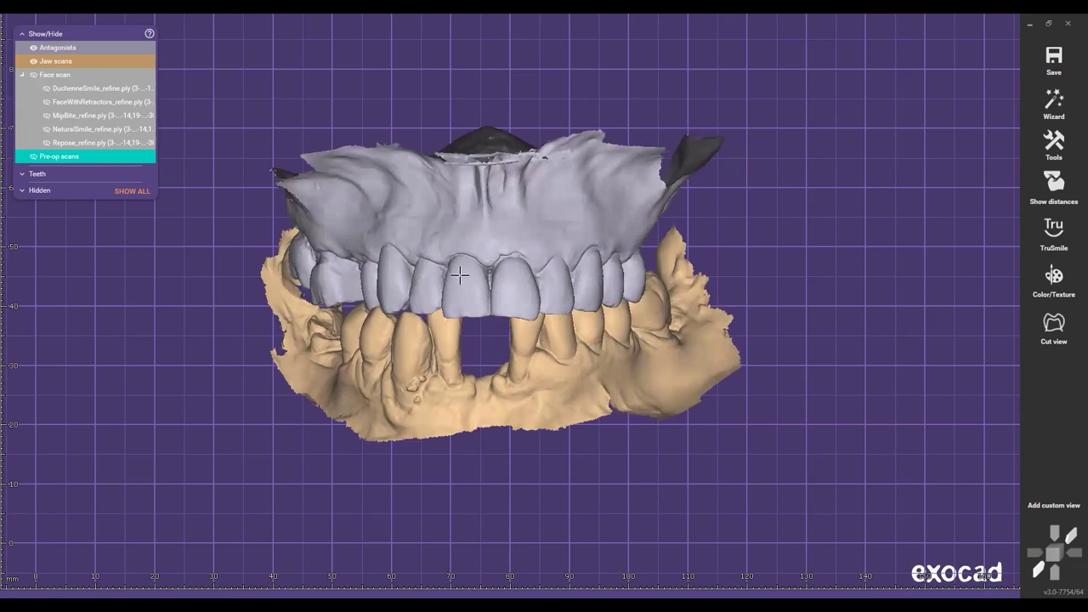
{"action": "middle_click_drag", "start_coordinate": [460, 275], "coordinate": [475, 256]}
{"action": "middle_click_drag", "start_coordinate": [569, 280], "coordinate": [525, 293]}
{"action": "scroll", "coordinate": [459, 297], "scroll_direction": "down", "scroll_amount": 1}
{"action": "scroll", "coordinate": [518, 301], "scroll_direction": "down", "scroll_amount": 3}
{"action": "right_click_drag", "start_coordinate": [517, 301], "coordinate": [513, 265]}
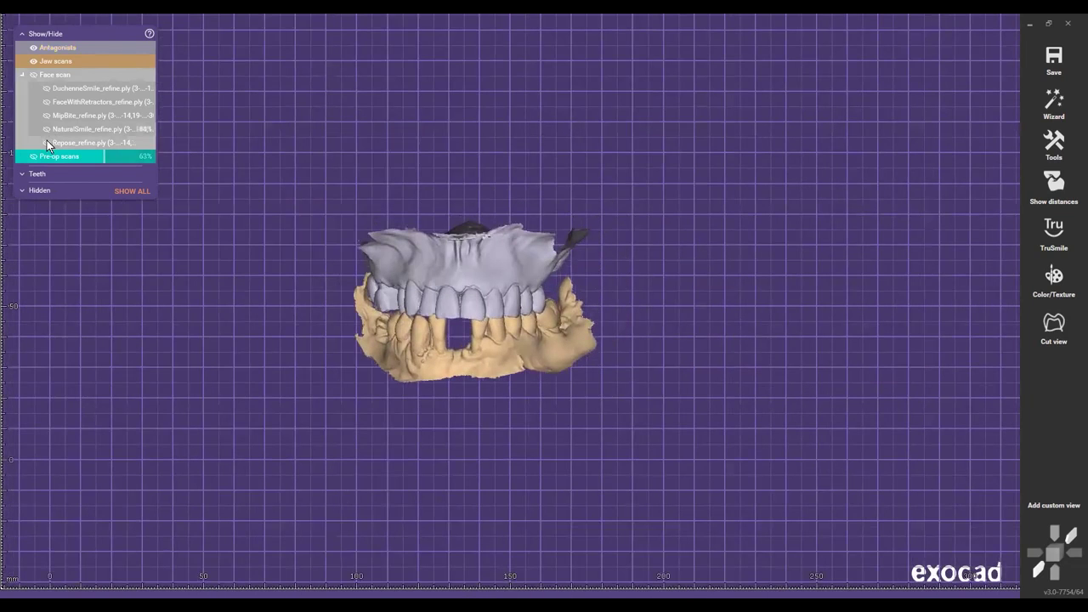
{"action": "middle_click_drag", "start_coordinate": [503, 252], "coordinate": [447, 302]}
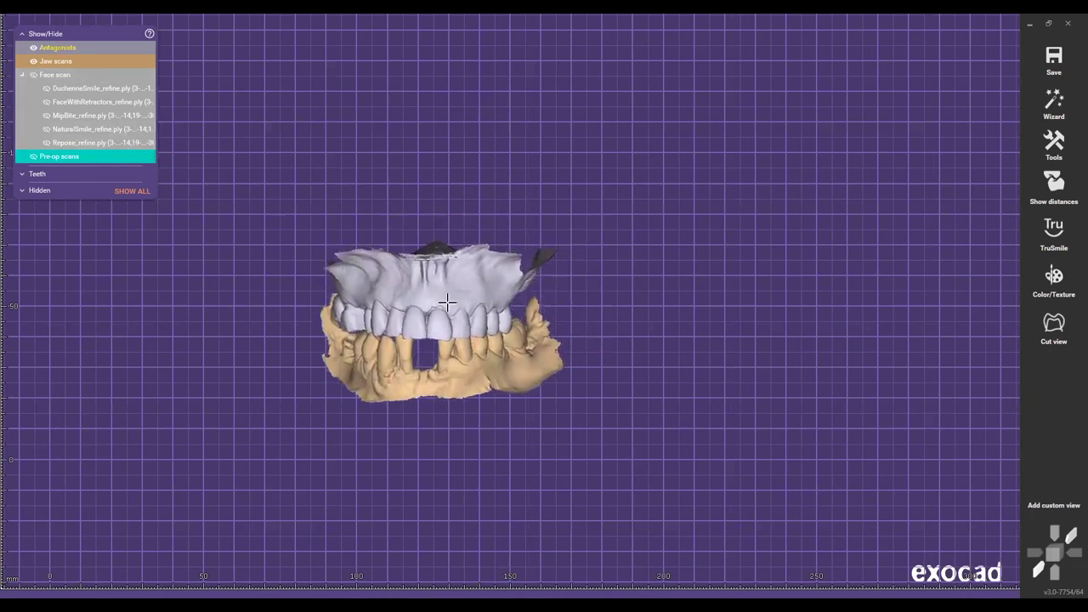
Step: Show the FaceWithRetractors_refine.ply face scan and hide the antagonist and jaw scans to inspect its teeth area
{"action": "left_click", "coordinate": [47, 103]}
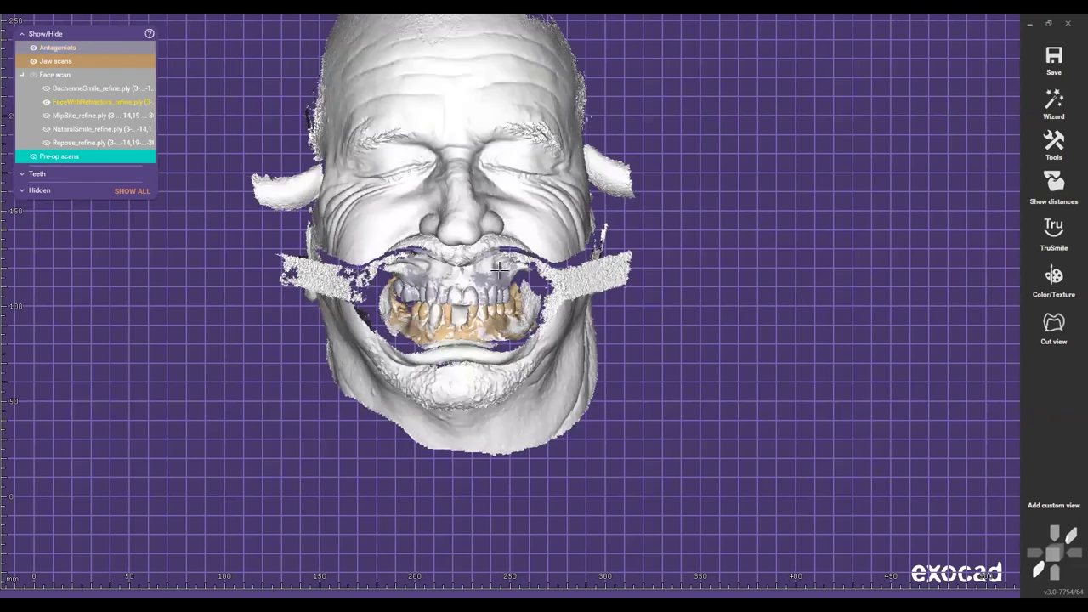
{"action": "mouse_move", "coordinate": [499, 270]}
{"action": "right_mouse_down"}
{"action": "mouse_move", "coordinate": [511, 265]}
{"action": "mouse_move", "coordinate": [490, 275]}
{"action": "right_mouse_up"}
{"action": "left_click", "coordinate": [467, 318], "text": "ctrl"}
{"action": "scroll", "coordinate": [464, 316], "scroll_direction": "up", "scroll_amount": 3}
{"action": "right_click_drag", "start_coordinate": [382, 313], "coordinate": [501, 293]}
{"action": "scroll", "coordinate": [510, 293], "scroll_direction": "up", "scroll_amount": 1}
{"action": "scroll", "coordinate": [518, 295], "scroll_direction": "up", "scroll_amount": 1}
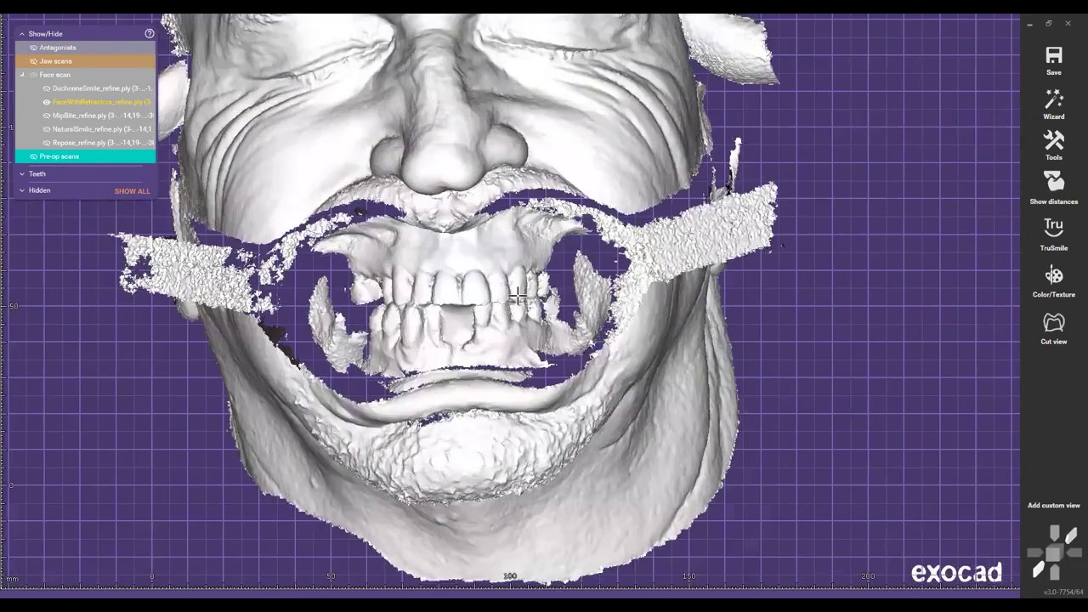
Step: Overlay the jaw, antagonist and pre-op scans on the retractor face scan and check how they match
{"action": "scroll", "coordinate": [435, 295], "scroll_direction": "down", "scroll_amount": 2}
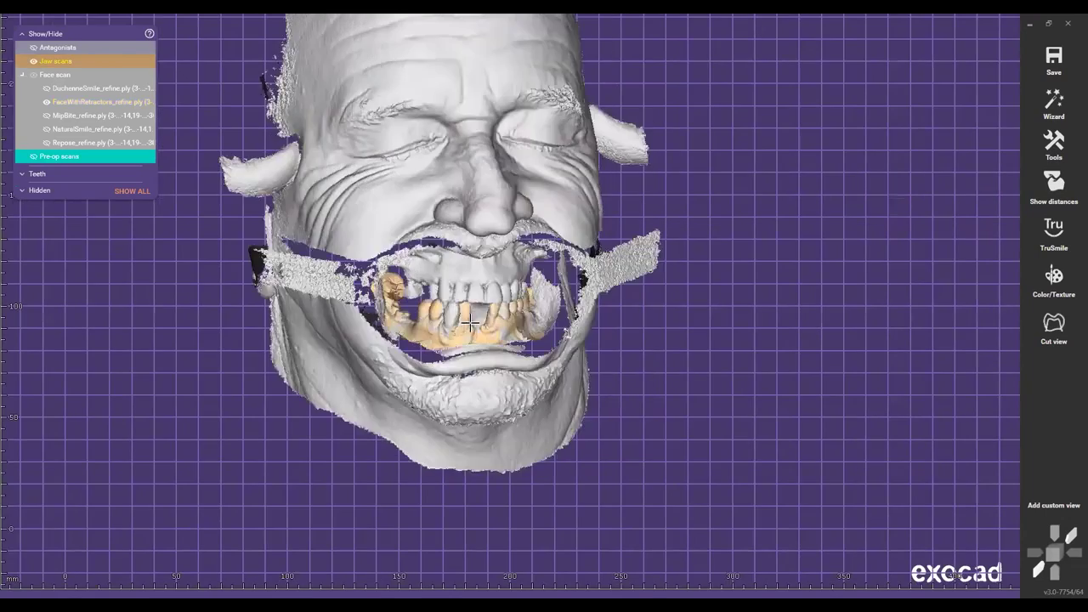
{"action": "mouse_move", "coordinate": [500, 312]}
{"action": "right_mouse_down"}
{"action": "mouse_move", "coordinate": [518, 308]}
{"action": "mouse_move", "coordinate": [501, 306]}
{"action": "right_mouse_up"}
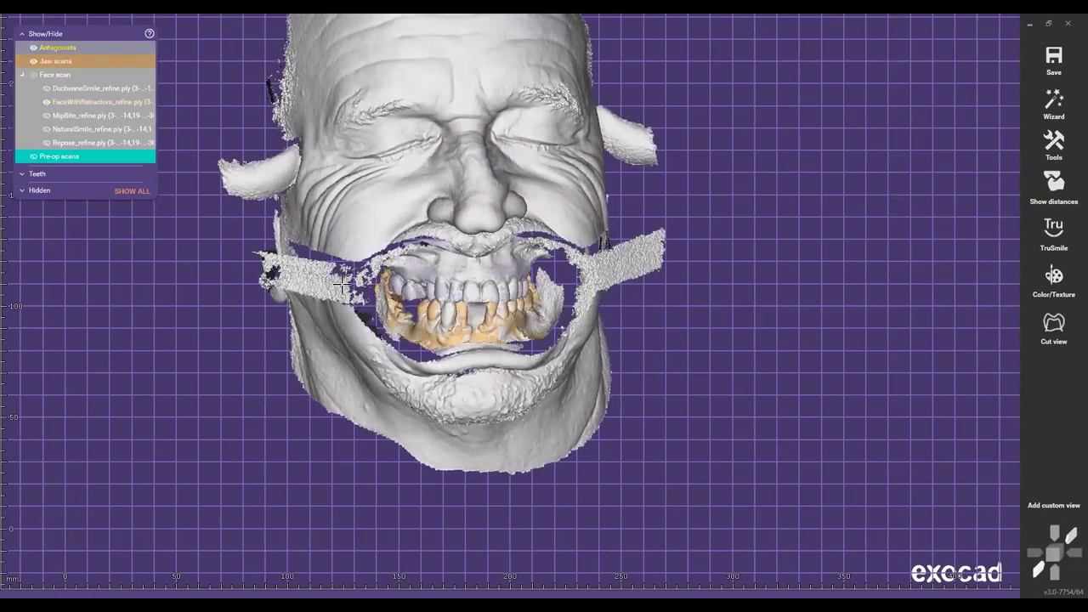
{"action": "scroll", "coordinate": [489, 299], "scroll_direction": "up", "scroll_amount": 1}
{"action": "scroll", "coordinate": [487, 306], "scroll_direction": "up", "scroll_amount": 1}
{"action": "scroll", "coordinate": [487, 307], "scroll_direction": "up", "scroll_amount": 1}
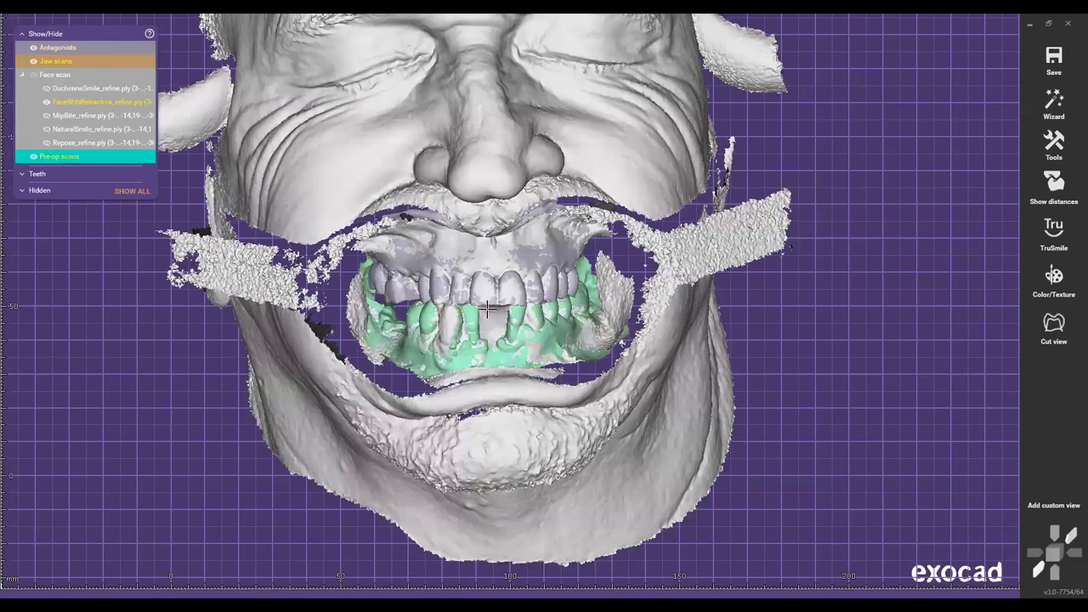
{"action": "scroll", "coordinate": [477, 313], "scroll_direction": "up", "scroll_amount": 1}
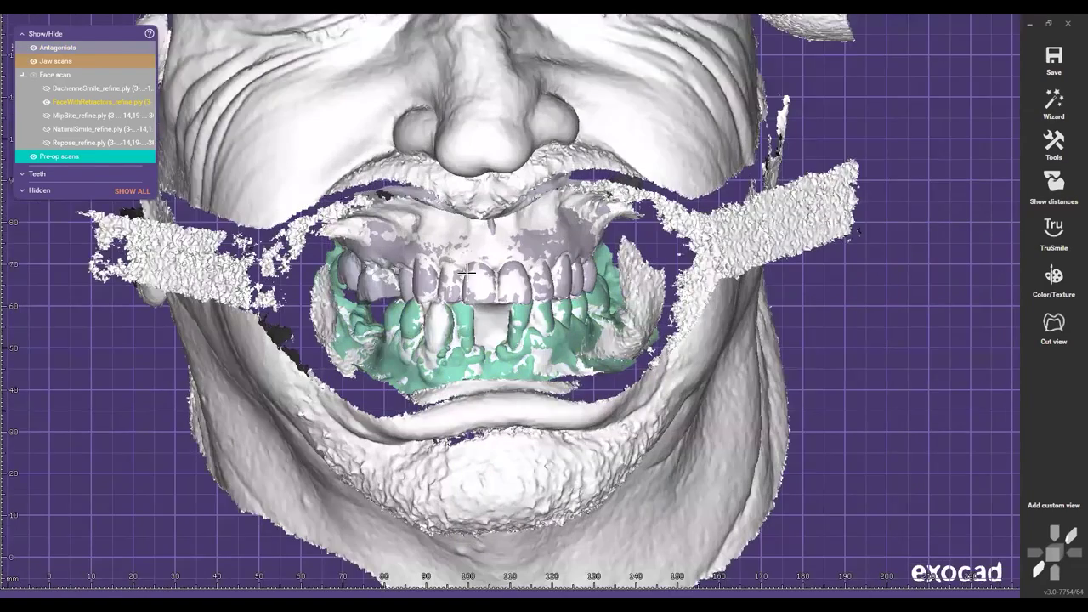
{"action": "scroll", "coordinate": [500, 327], "scroll_direction": "up", "scroll_amount": 1}
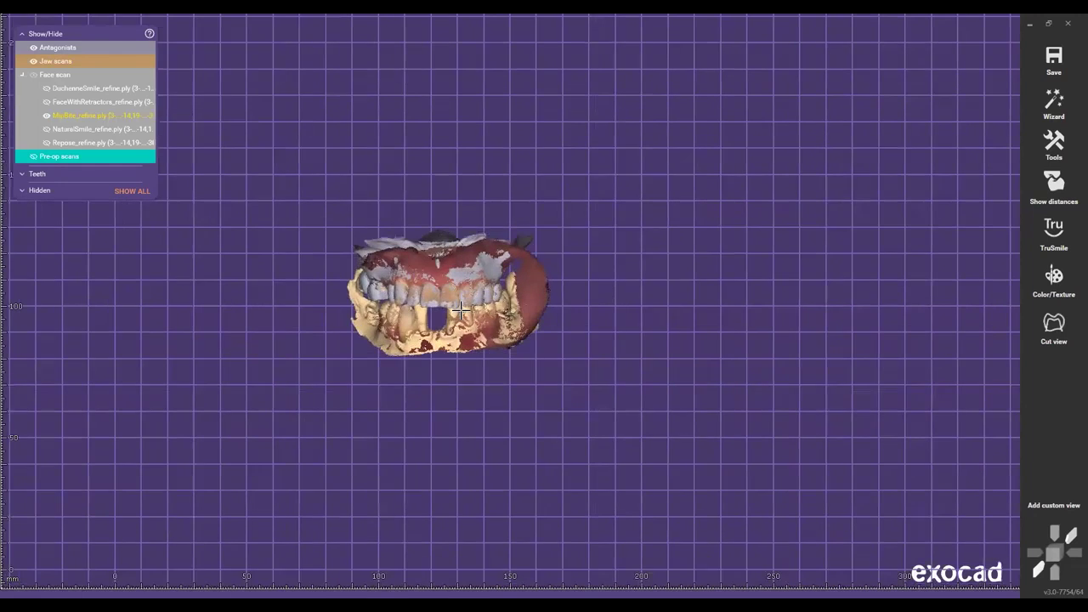
Step: Move the MipBite scan manually to the side, clear of the jaw and antagonist scans, using Align Meshes
{"action": "scroll", "coordinate": [460, 311], "scroll_direction": "up", "scroll_amount": 1}
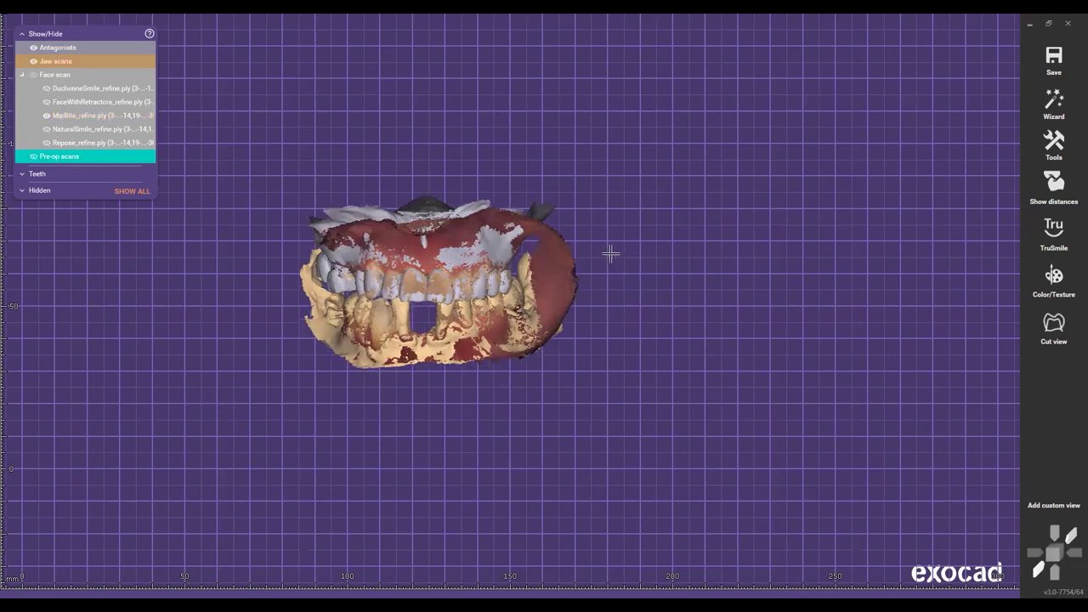
{"action": "left_click", "coordinate": [1053, 154]}
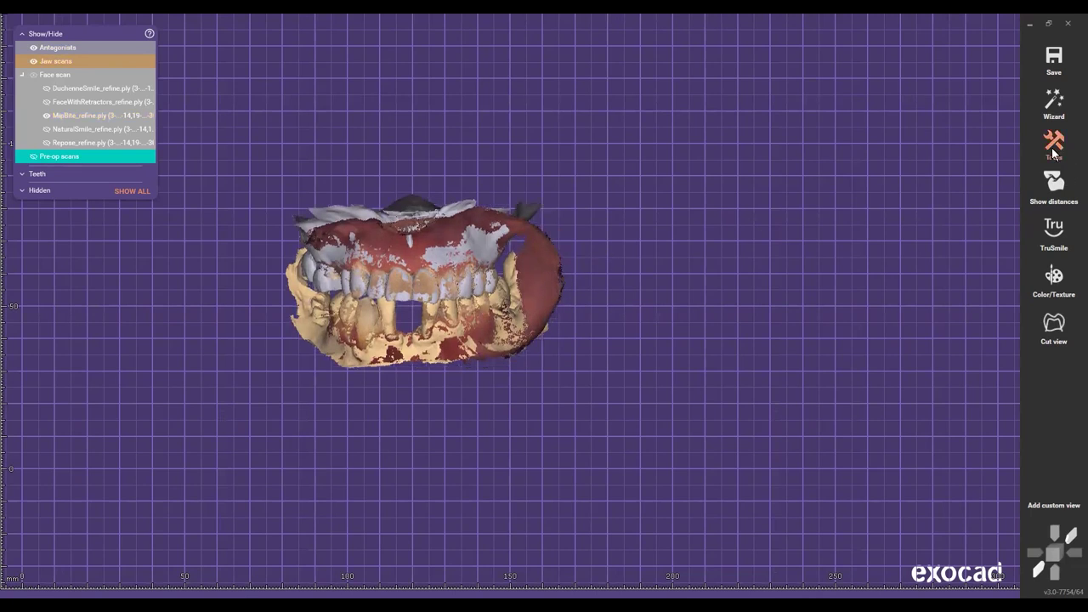
{"action": "left_click", "coordinate": [393, 259]}
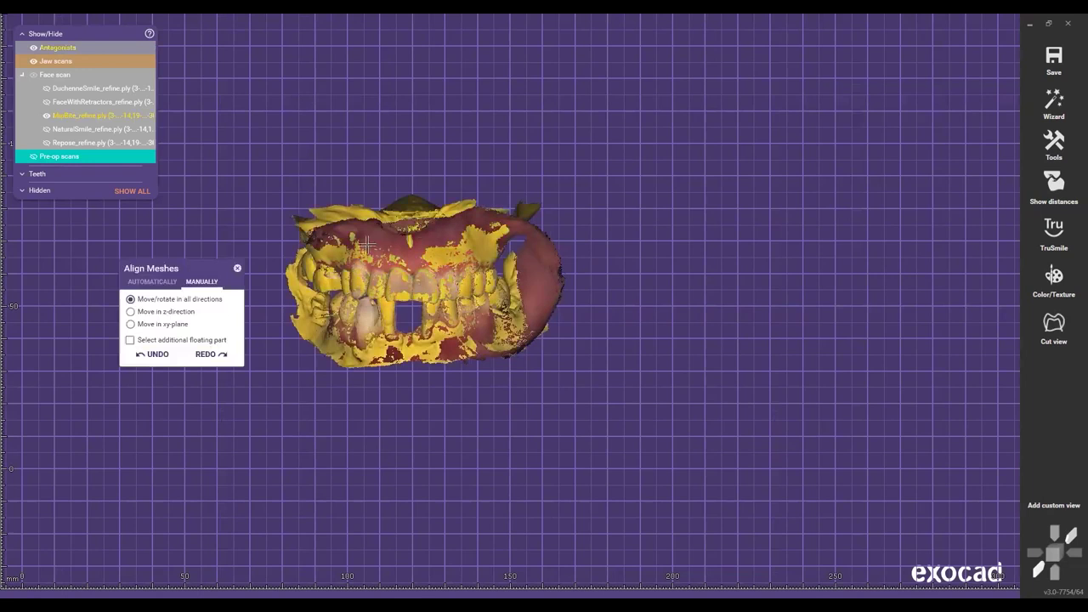
{"action": "left_click_drag", "start_coordinate": [547, 289], "coordinate": [796, 283]}
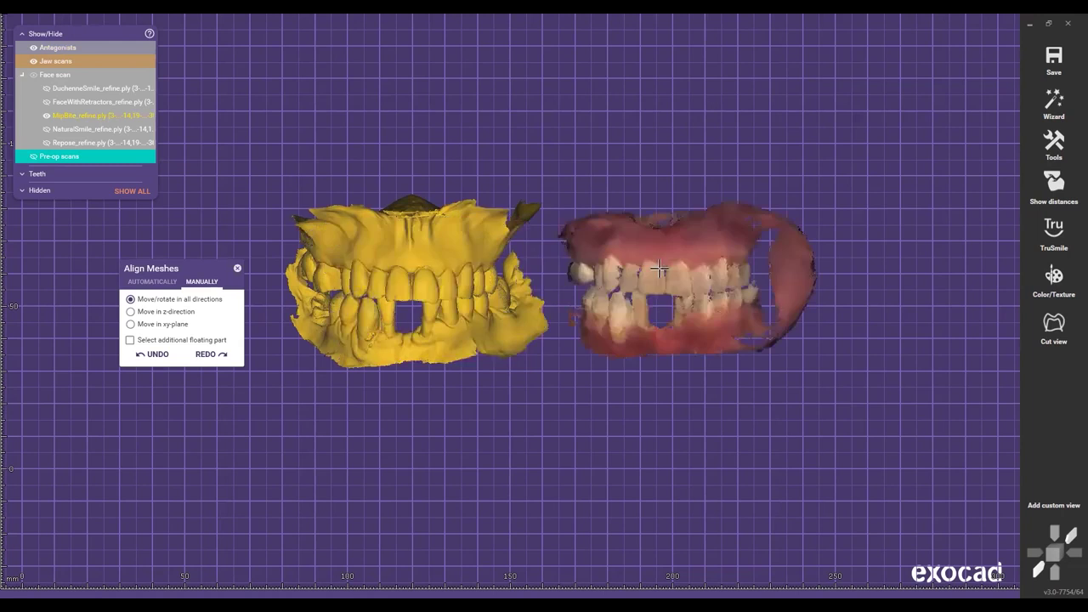
Step: Switch the mesh alignment to automatic and place one matching point pair on the upper central incisor of the antagonist and the MipBite scan
{"action": "left_click", "coordinate": [138, 284]}
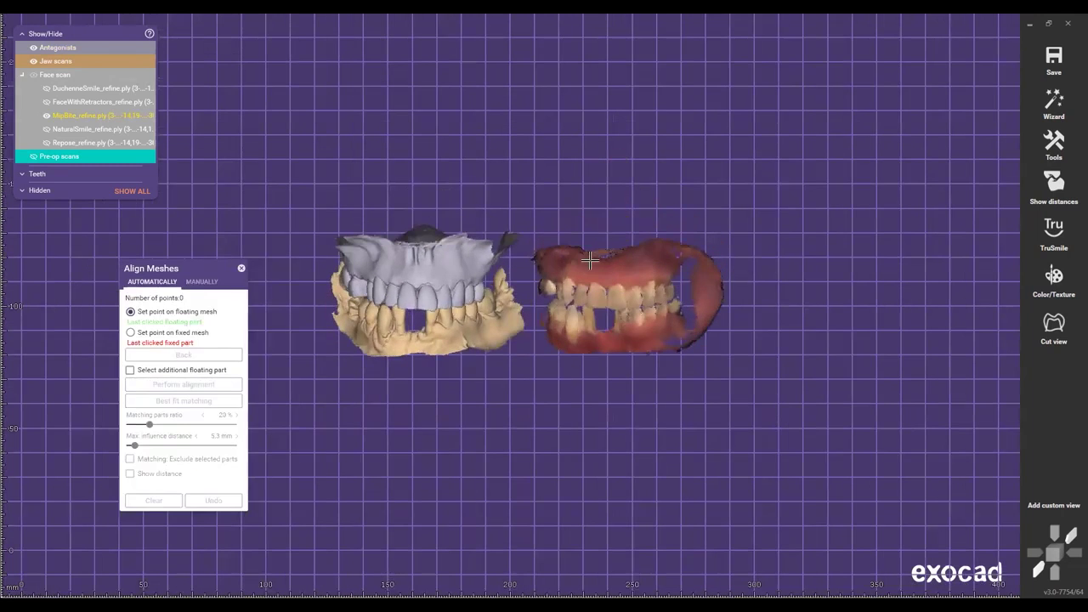
{"action": "scroll", "coordinate": [551, 262], "scroll_direction": "up", "scroll_amount": 2}
{"action": "scroll", "coordinate": [559, 262], "scroll_direction": "up", "scroll_amount": 2}
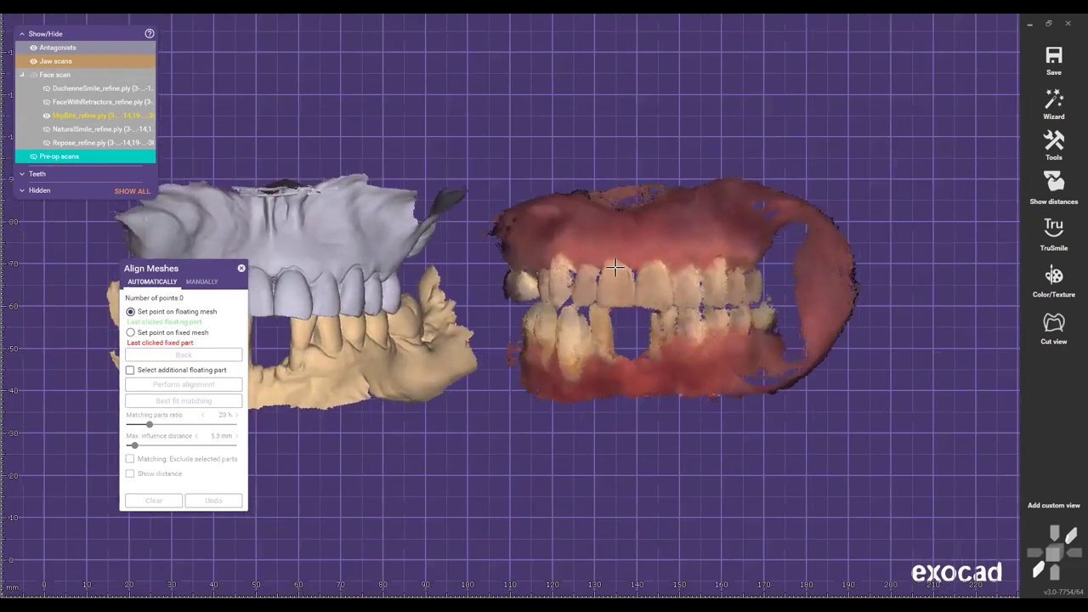
{"action": "scroll", "coordinate": [608, 266], "scroll_direction": "down", "scroll_amount": 3}
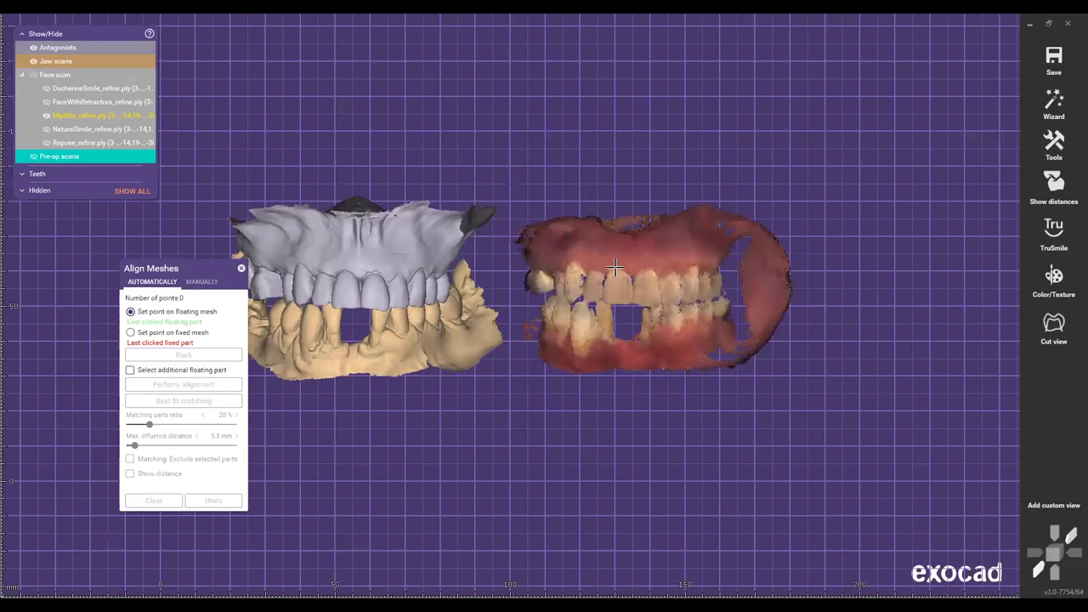
{"action": "right_click_drag", "start_coordinate": [614, 269], "coordinate": [699, 317]}
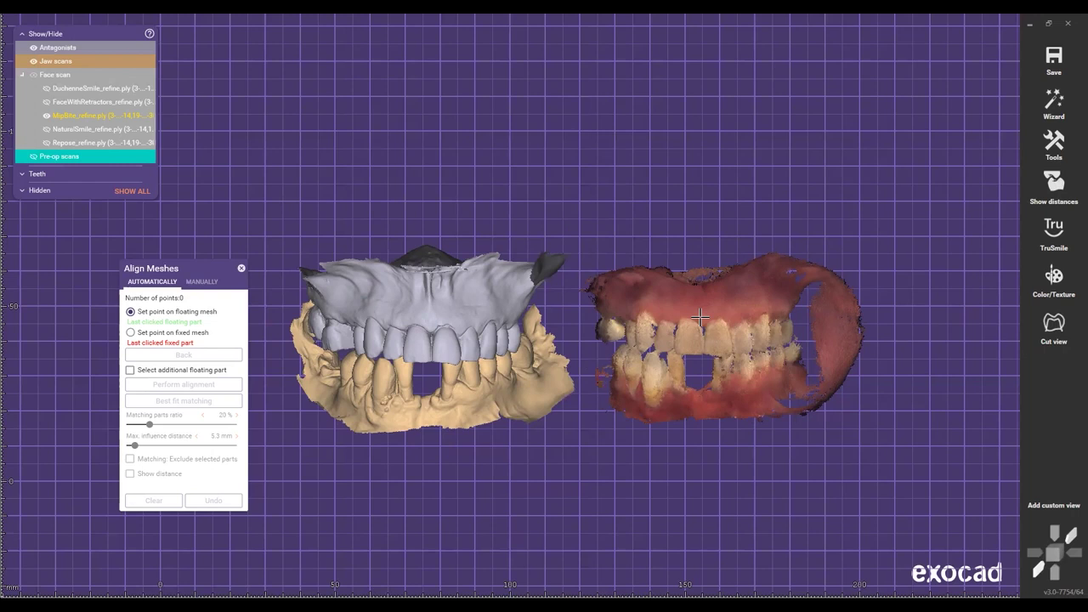
{"action": "scroll", "coordinate": [705, 262], "scroll_direction": "up", "scroll_amount": 3}
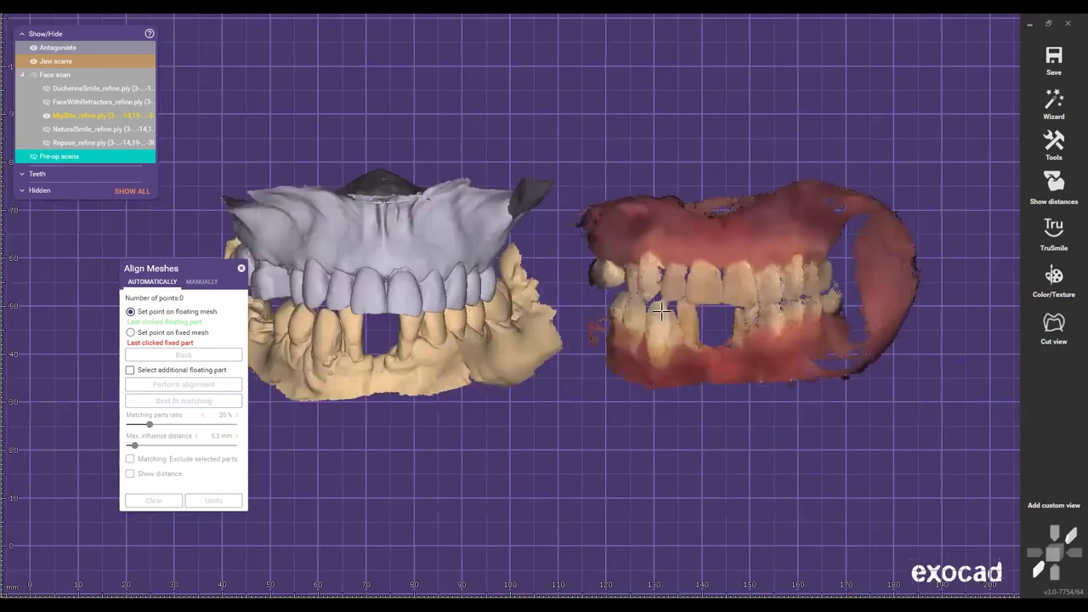
{"action": "scroll", "coordinate": [661, 312], "scroll_direction": "up", "scroll_amount": 1}
{"action": "middle_click_drag", "start_coordinate": [551, 303], "coordinate": [465, 333]}
{"action": "scroll", "coordinate": [512, 324], "scroll_direction": "down", "scroll_amount": 2}
{"action": "scroll", "coordinate": [630, 315], "scroll_direction": "down", "scroll_amount": 2}
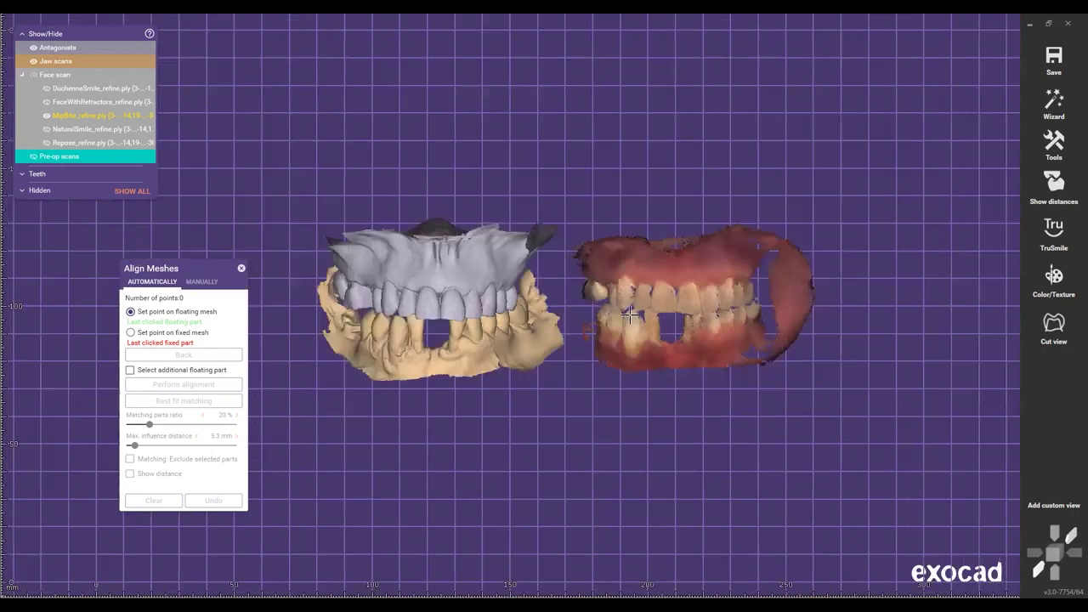
{"action": "scroll", "coordinate": [630, 315], "scroll_direction": "down", "scroll_amount": 1}
{"action": "scroll", "coordinate": [624, 320], "scroll_direction": "up", "scroll_amount": 1}
{"action": "right_click_drag", "start_coordinate": [624, 319], "coordinate": [667, 312]}
{"action": "right_click_drag", "start_coordinate": [453, 277], "coordinate": [430, 303]}
{"action": "left_click", "coordinate": [429, 303]}
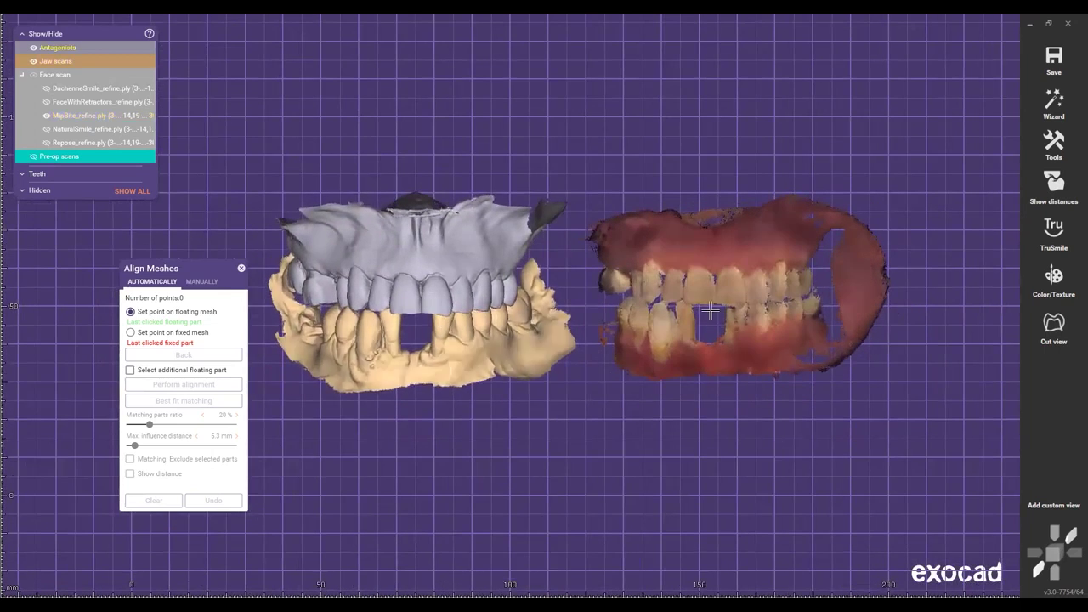
{"action": "left_click", "coordinate": [718, 291]}
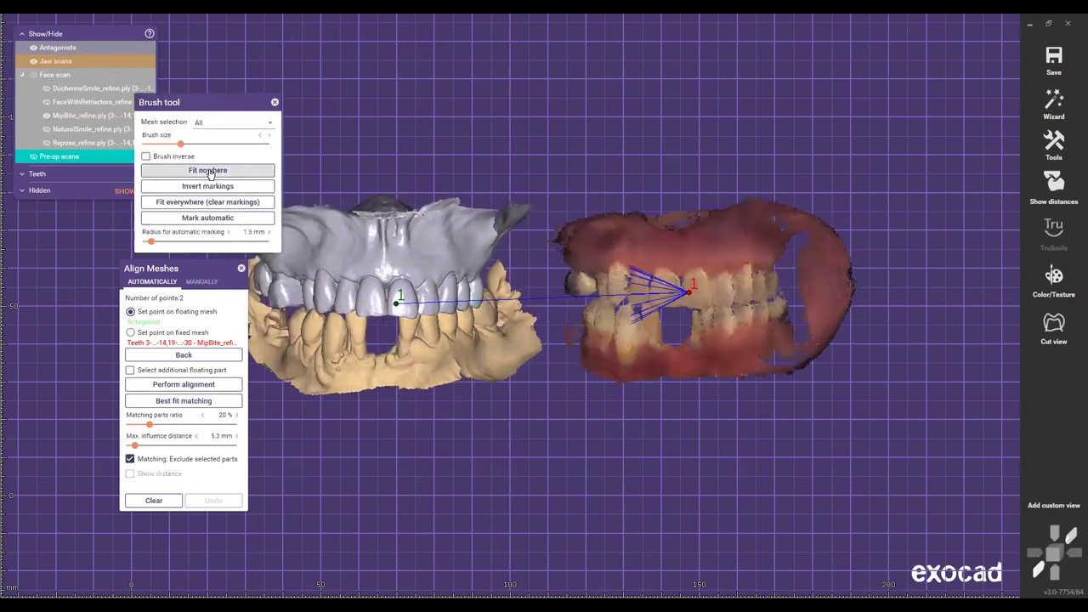
Step: Exclude everything from matching except the brushed upper teeth on the antagonist and MipBite scan, using a larger brush, and perform the alignment
{"action": "left_click", "coordinate": [211, 174]}
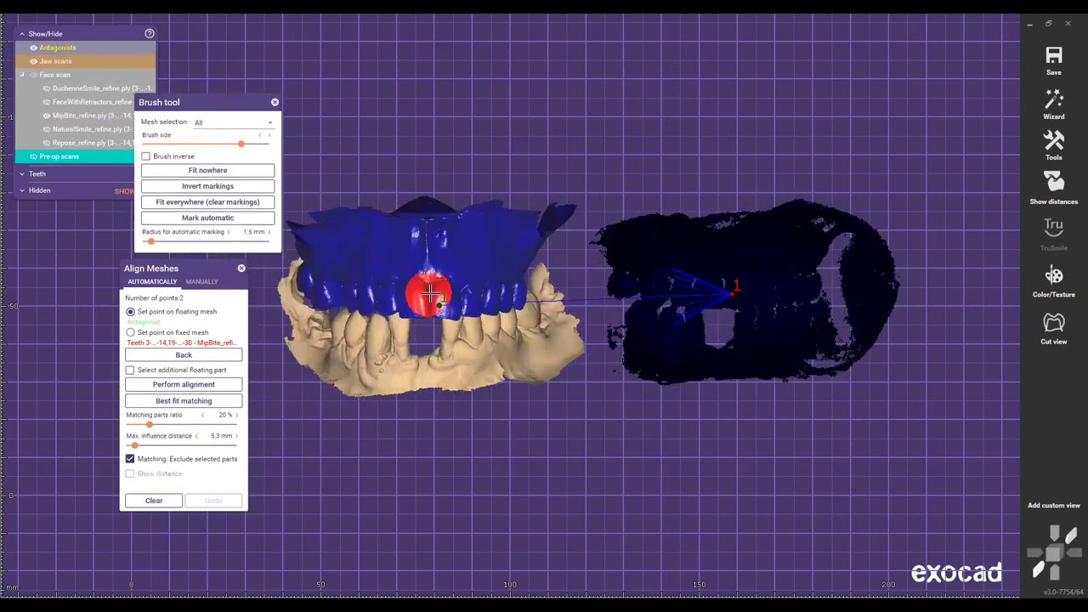
{"action": "scroll", "coordinate": [433, 292], "scroll_direction": "up", "scroll_amount": 3, "text": "shift"}
{"action": "mouse_move", "coordinate": [366, 286]}
{"action": "left_mouse_down"}
{"action": "mouse_move", "coordinate": [352, 281]}
{"action": "mouse_move", "coordinate": [524, 287]}
{"action": "left_mouse_up"}
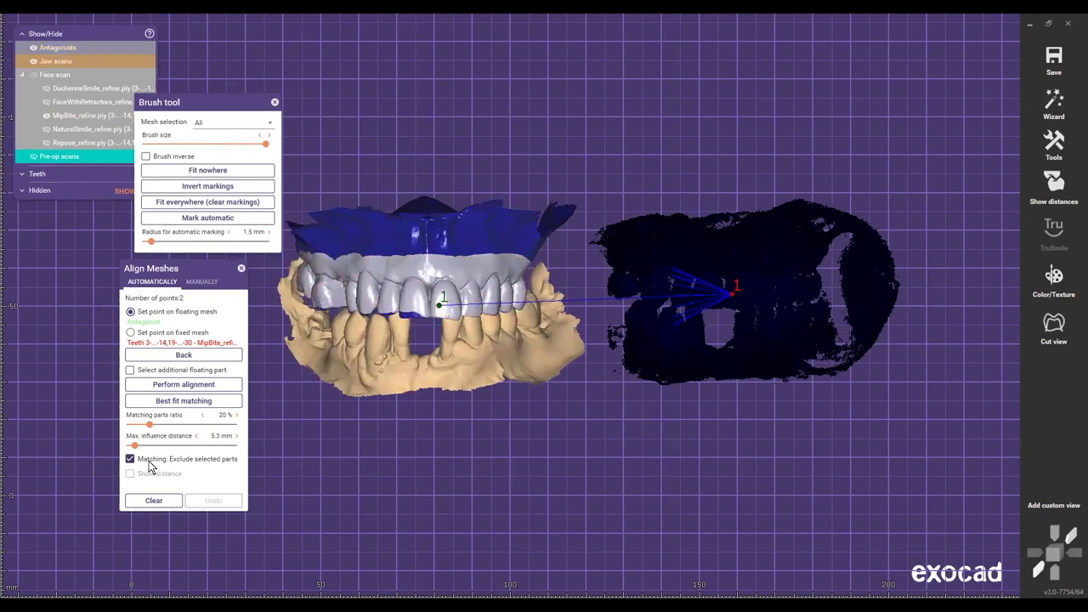
{"action": "left_click", "coordinate": [190, 204]}
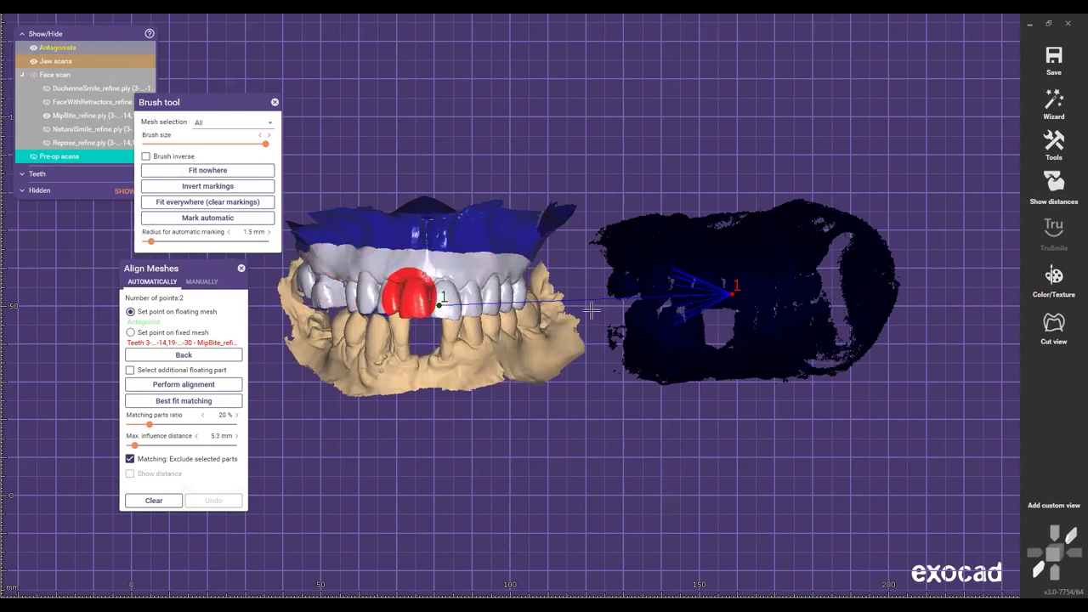
{"action": "left_click_drag", "start_coordinate": [612, 272], "coordinate": [809, 274]}
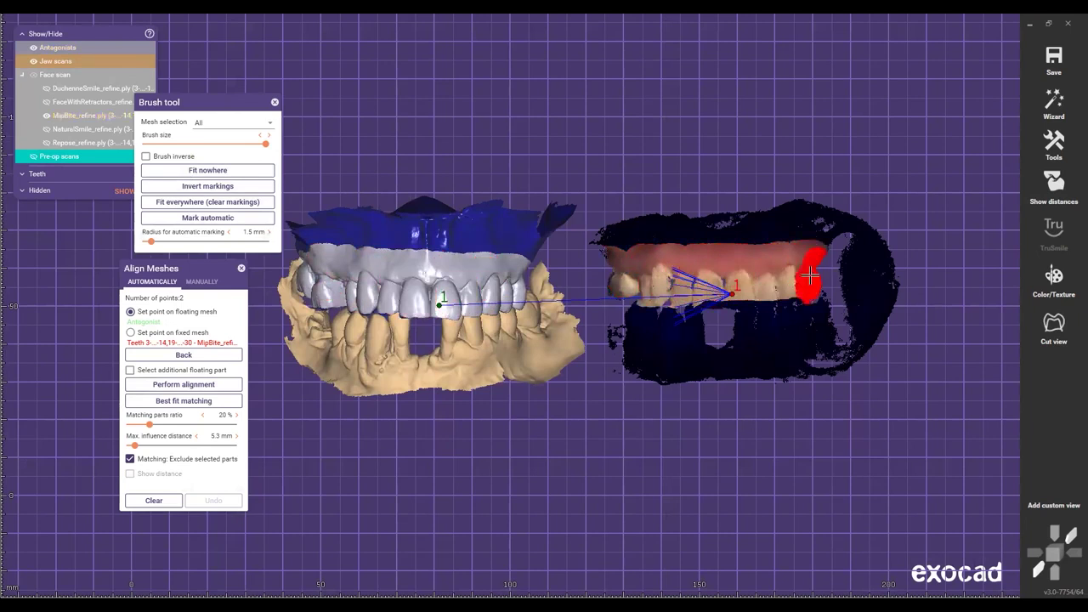
{"action": "left_click", "coordinate": [167, 387]}
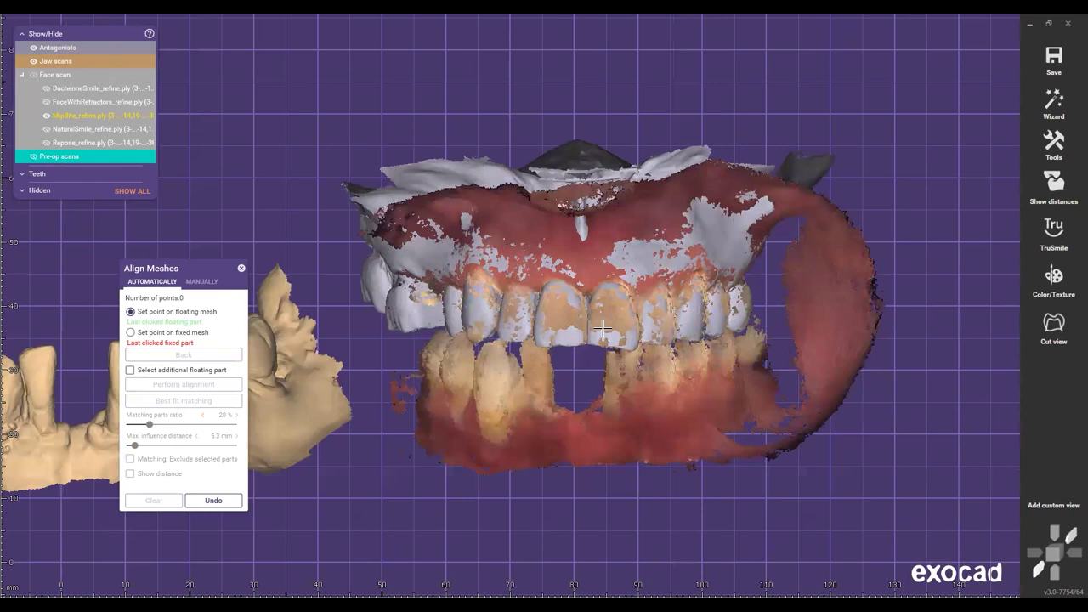
Step: Check the antagonist's fit on the MipBite scan's upper teeth, viewing it alone and with the MipBite scan overlaid
{"action": "scroll", "coordinate": [603, 329], "scroll_direction": "down", "scroll_amount": 5}
{"action": "scroll", "coordinate": [602, 332], "scroll_direction": "down", "scroll_amount": 2}
{"action": "right_click_drag", "start_coordinate": [632, 338], "coordinate": [630, 306]}
{"action": "left_click", "coordinate": [649, 280], "text": "ctrl"}
{"action": "scroll", "coordinate": [650, 280], "scroll_direction": "up", "scroll_amount": 3}
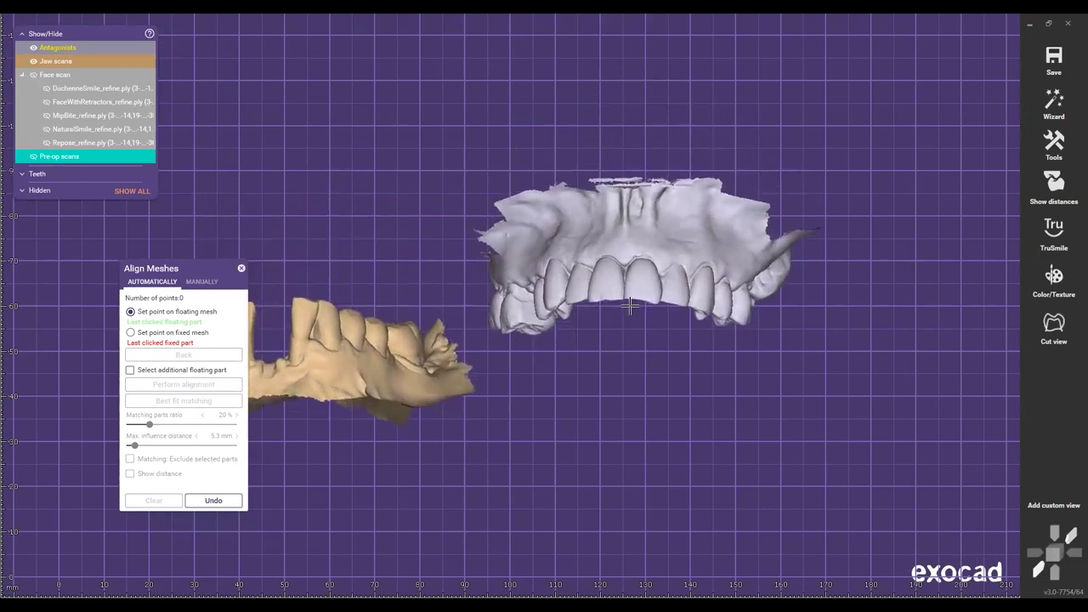
{"action": "left_click", "coordinate": [630, 306], "text": "ctrl"}
{"action": "scroll", "coordinate": [643, 291], "scroll_direction": "down", "scroll_amount": 3}
{"action": "right_click_drag", "start_coordinate": [648, 215], "coordinate": [649, 247]}
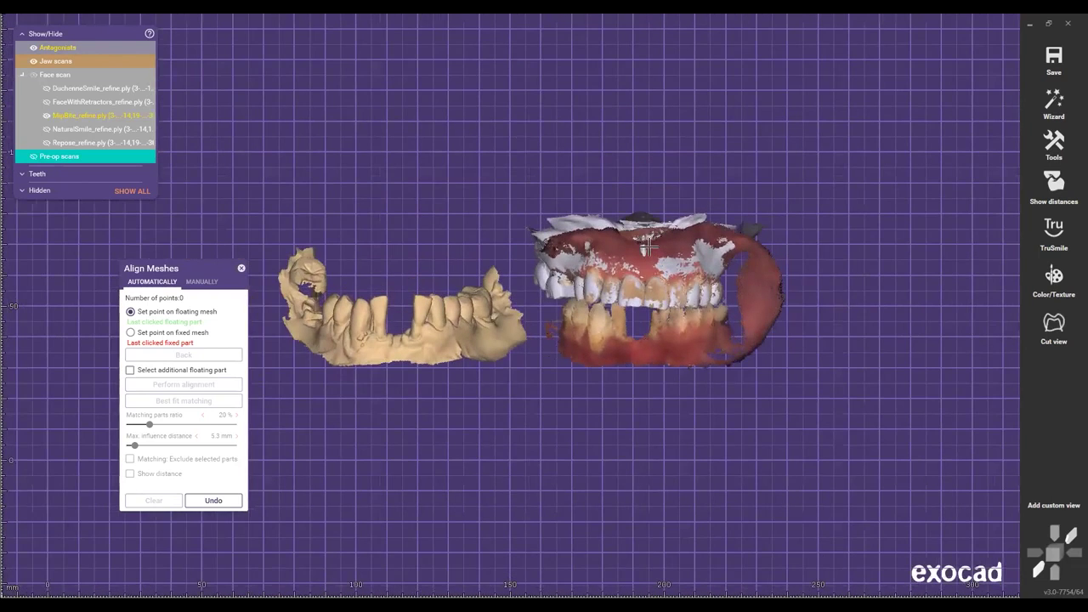
{"action": "scroll", "coordinate": [649, 247], "scroll_direction": "up", "scroll_amount": 3}
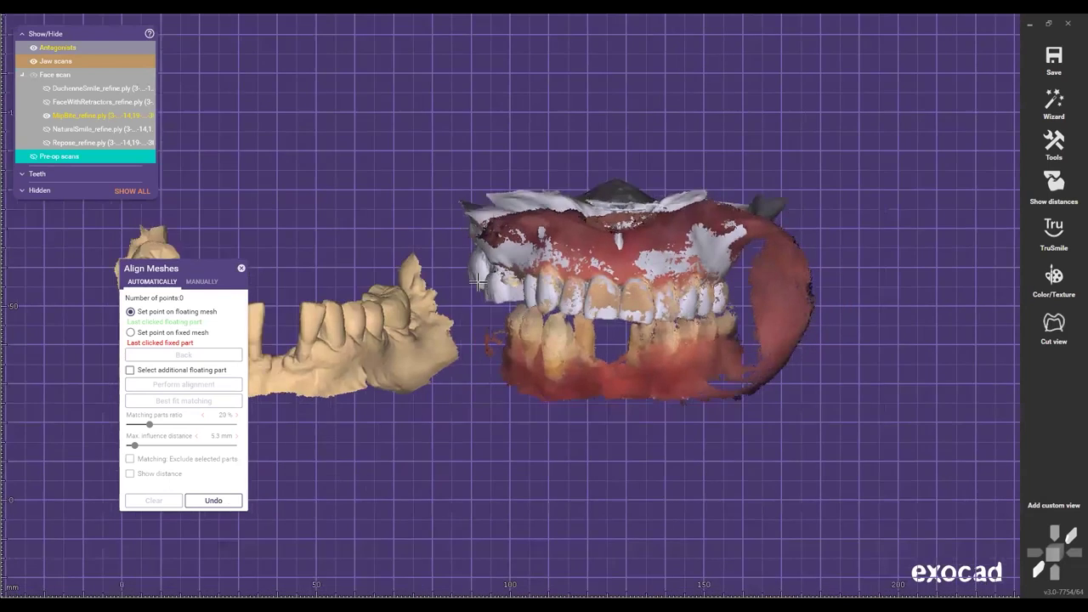
Step: Place a matching point pair on the same lower canine of the jaw scan and the MipBite scan
{"action": "left_click", "coordinate": [481, 272]}
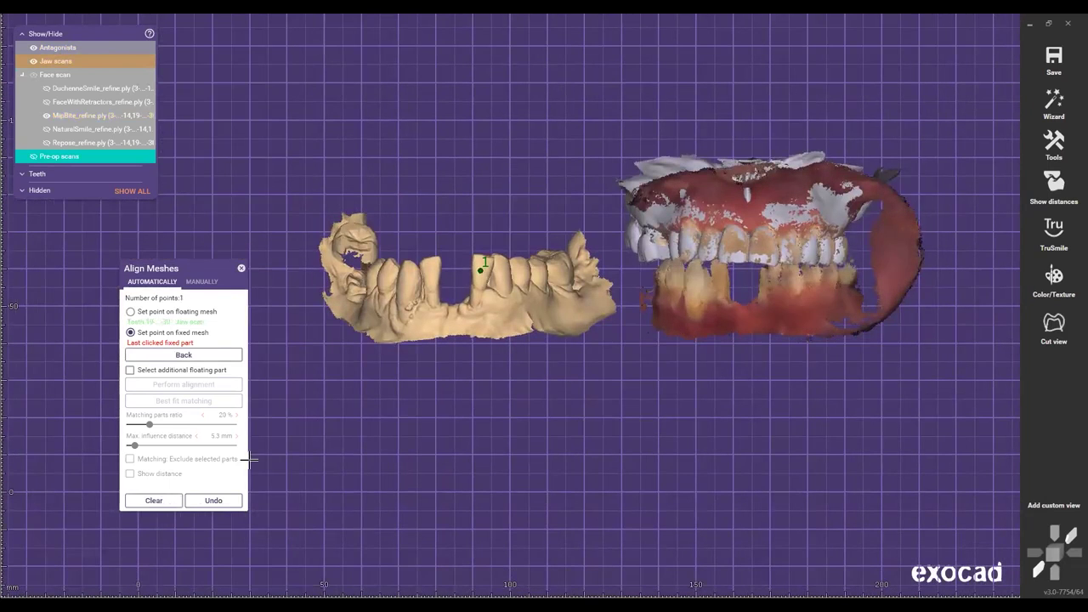
{"action": "left_click", "coordinate": [154, 500]}
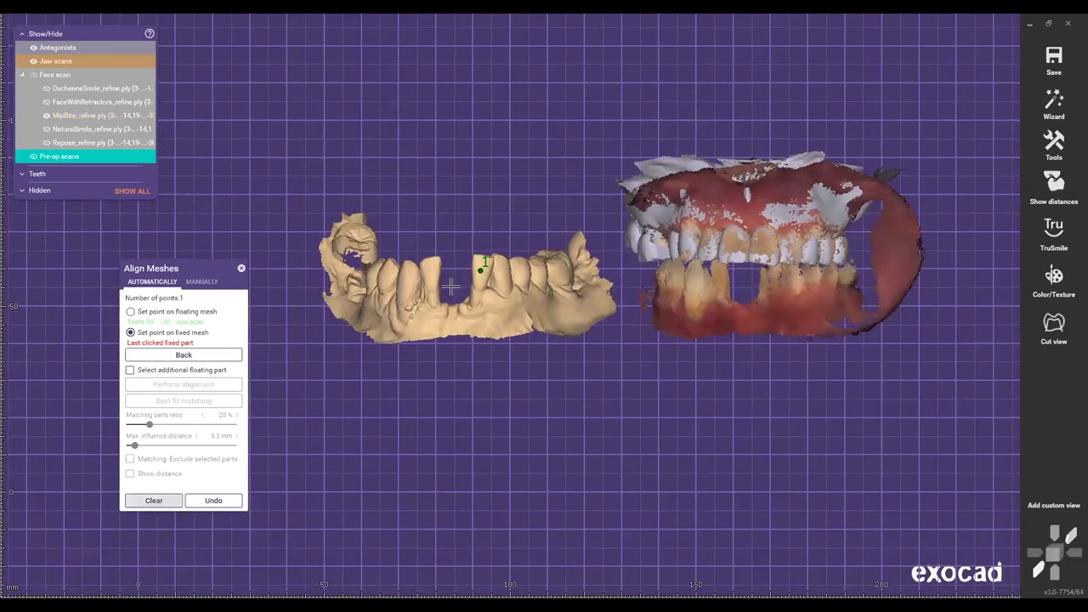
{"action": "left_click", "coordinate": [406, 291]}
{"action": "left_click", "coordinate": [699, 287]}
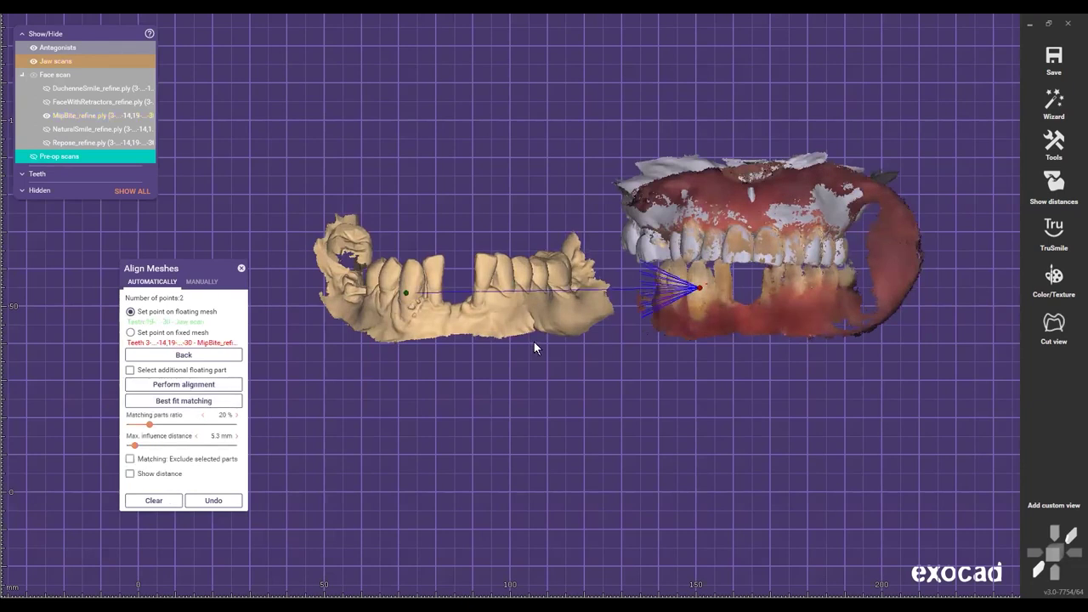
Step: Exclude all areas from matching, brush the jaw scan's lower teeth back in with an enlarged brush, and perform the alignment
{"action": "left_click", "coordinate": [130, 459]}
{"action": "left_click", "coordinate": [219, 172]}
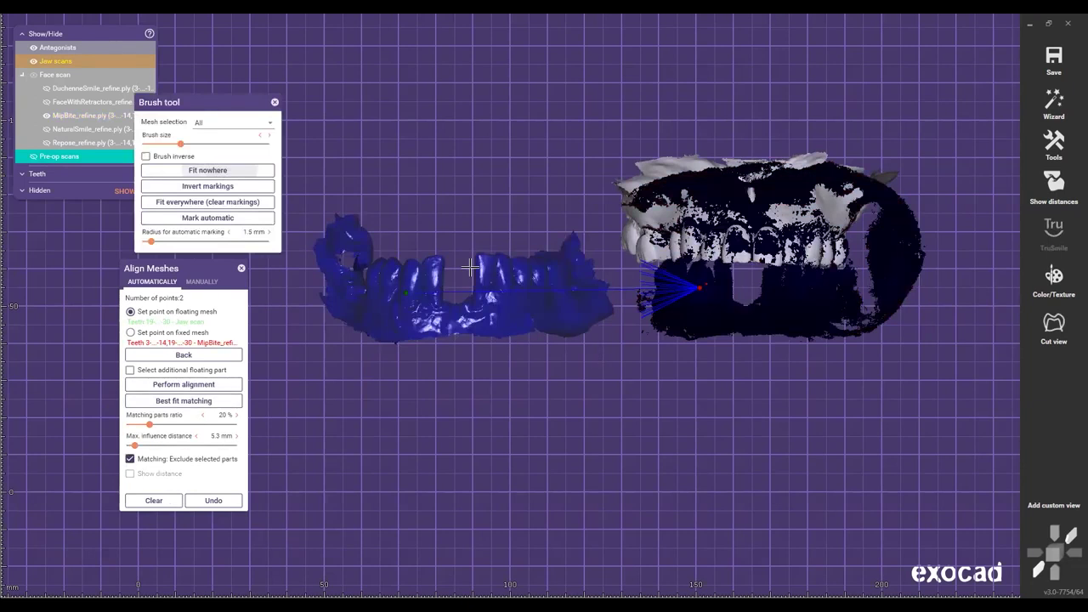
{"action": "middle_click_drag", "start_coordinate": [410, 293], "coordinate": [425, 307]}
{"action": "scroll", "coordinate": [426, 307], "scroll_direction": "up", "scroll_amount": 8, "text": "ctrl"}
{"action": "mouse_move", "coordinate": [438, 299]}
{"action": "left_mouse_down"}
{"action": "mouse_move", "coordinate": [389, 296]}
{"action": "mouse_move", "coordinate": [392, 281]}
{"action": "mouse_move", "coordinate": [437, 314]}
{"action": "mouse_move", "coordinate": [570, 298]}
{"action": "mouse_move", "coordinate": [518, 330]}
{"action": "left_mouse_up"}
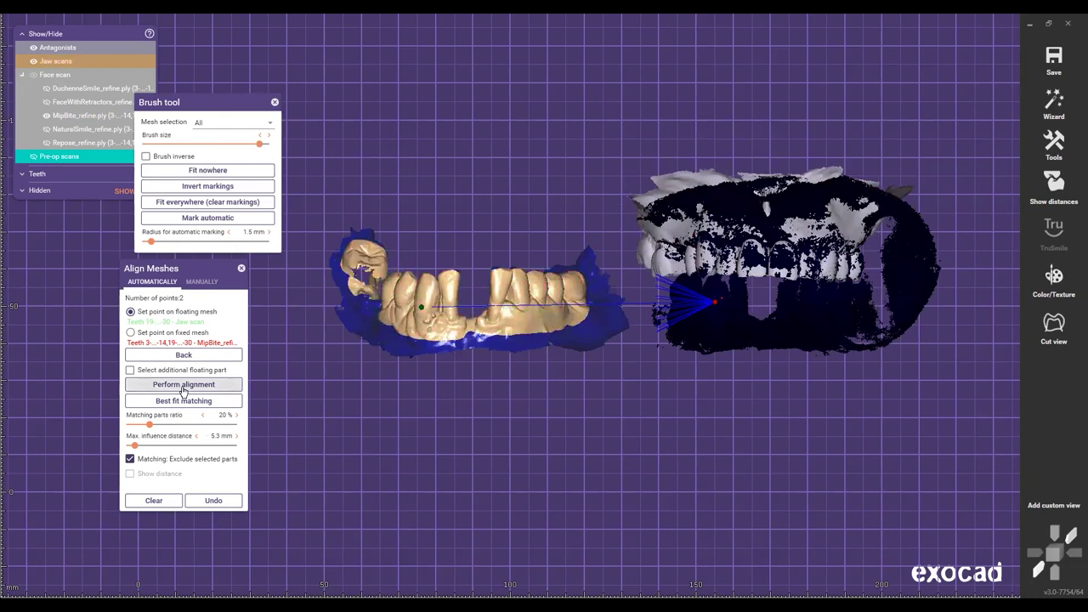
{"action": "left_click", "coordinate": [183, 385]}
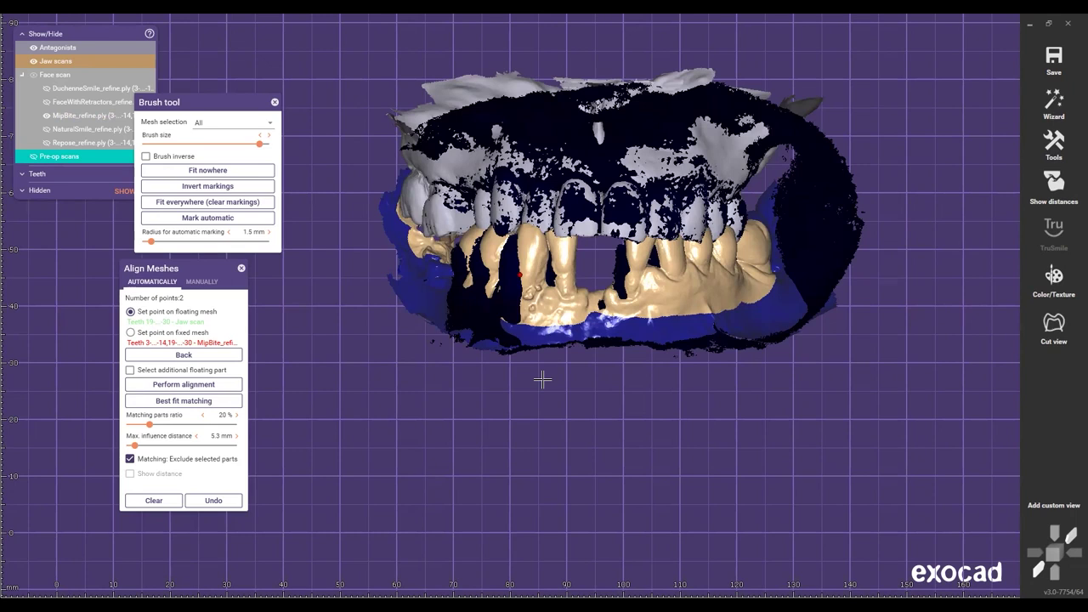
Step: Brush the MipBite scan's lower teeth into the matching area and perform the alignment again
{"action": "mouse_move", "coordinate": [567, 314]}
{"action": "left_mouse_down"}
{"action": "mouse_move", "coordinate": [504, 261]}
{"action": "mouse_move", "coordinate": [553, 286]}
{"action": "mouse_move", "coordinate": [738, 274]}
{"action": "left_mouse_up"}
{"action": "scroll", "coordinate": [553, 306], "scroll_direction": "down", "scroll_amount": 5, "text": "ctrl"}
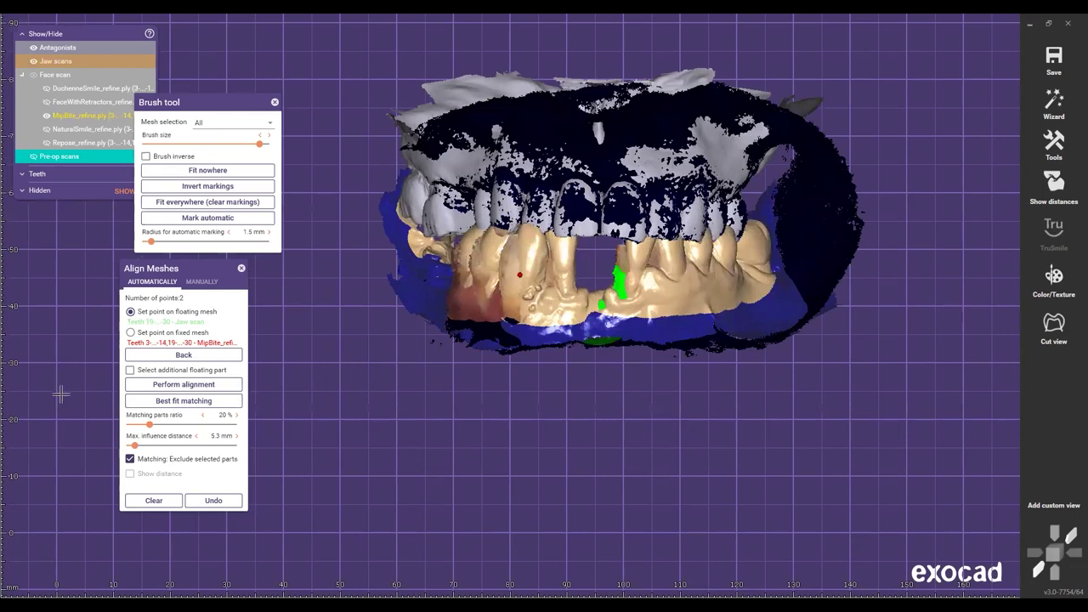
{"action": "left_click", "coordinate": [184, 384]}
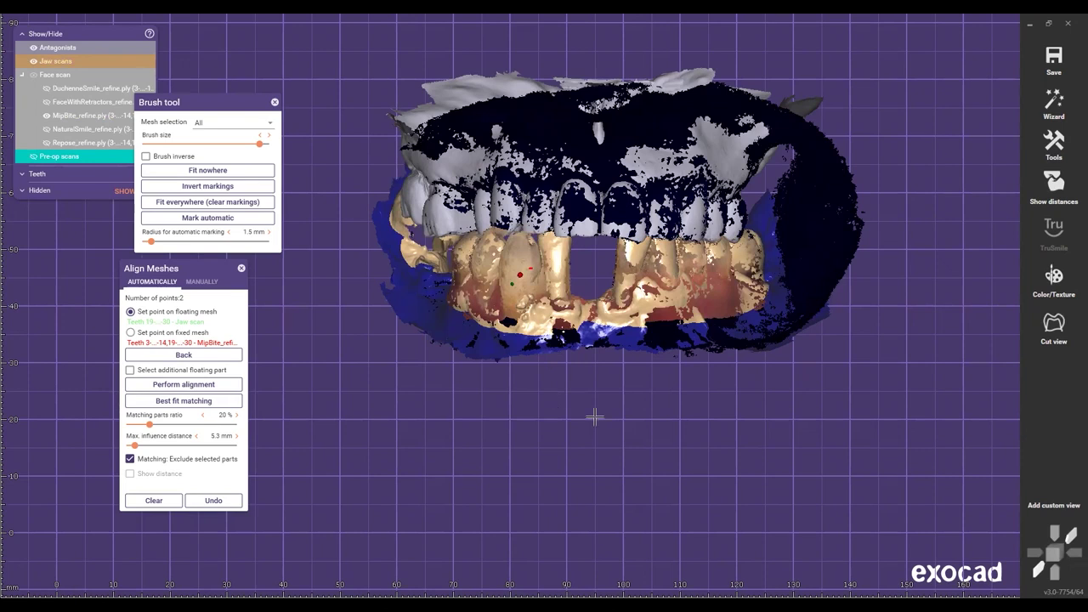
Step: Examine how closely the jaw scan overlaps the MipBite scan around the lower teeth and the anterior gap
{"action": "scroll", "coordinate": [524, 380], "scroll_direction": "up", "scroll_amount": 2}
{"action": "mouse_move", "coordinate": [524, 380]}
{"action": "left_mouse_down"}
{"action": "mouse_move", "coordinate": [505, 359]}
{"action": "mouse_move", "coordinate": [517, 357]}
{"action": "left_mouse_up"}
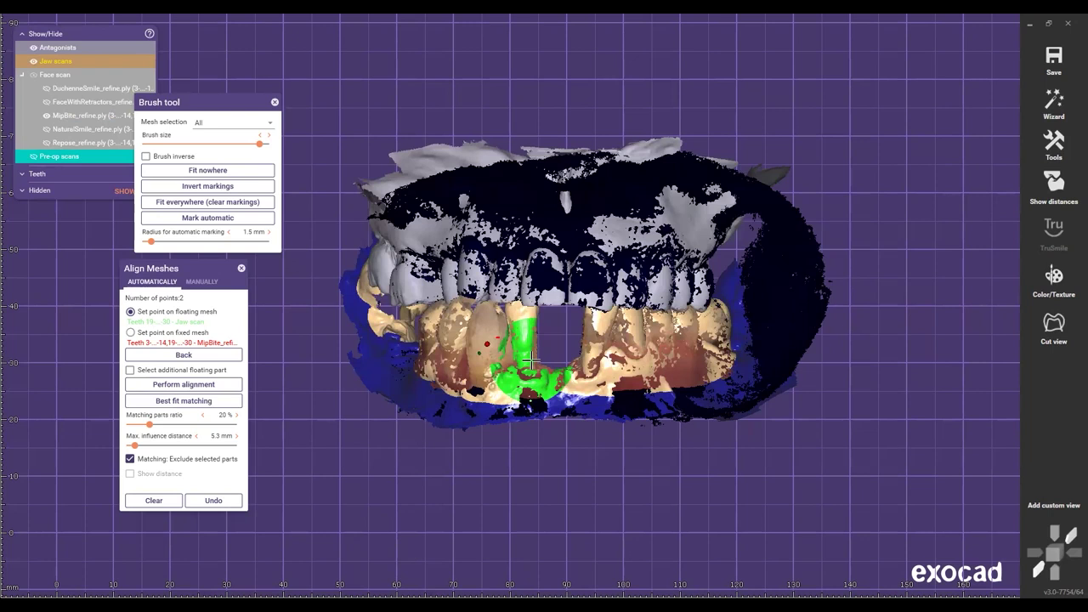
{"action": "scroll", "coordinate": [476, 384], "scroll_direction": "down", "scroll_amount": 2}
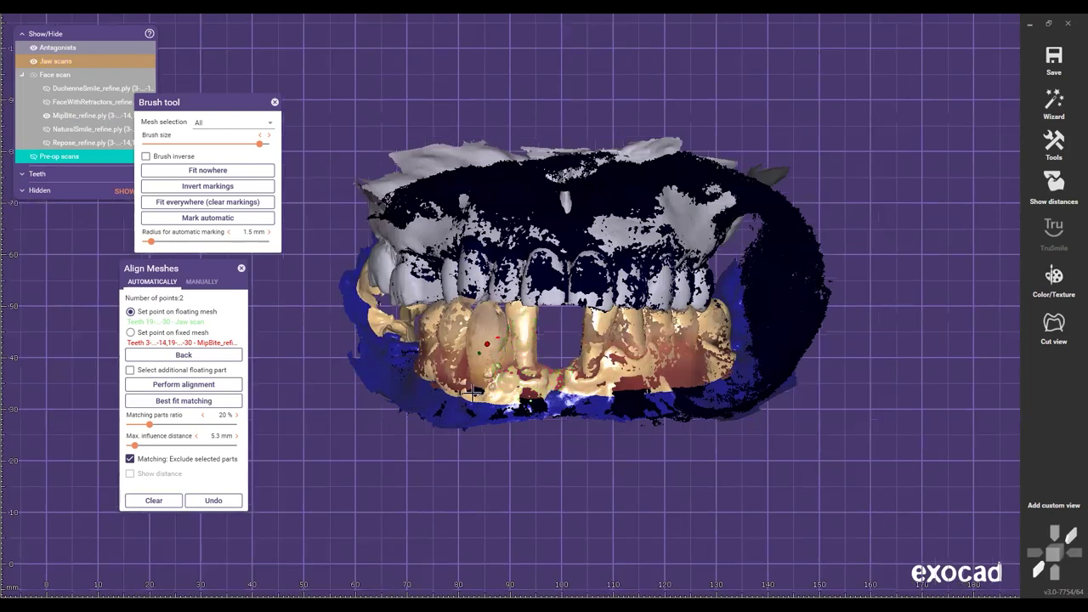
{"action": "scroll", "coordinate": [471, 388], "scroll_direction": "down", "scroll_amount": 2}
{"action": "right_click_drag", "start_coordinate": [554, 374], "coordinate": [537, 345]}
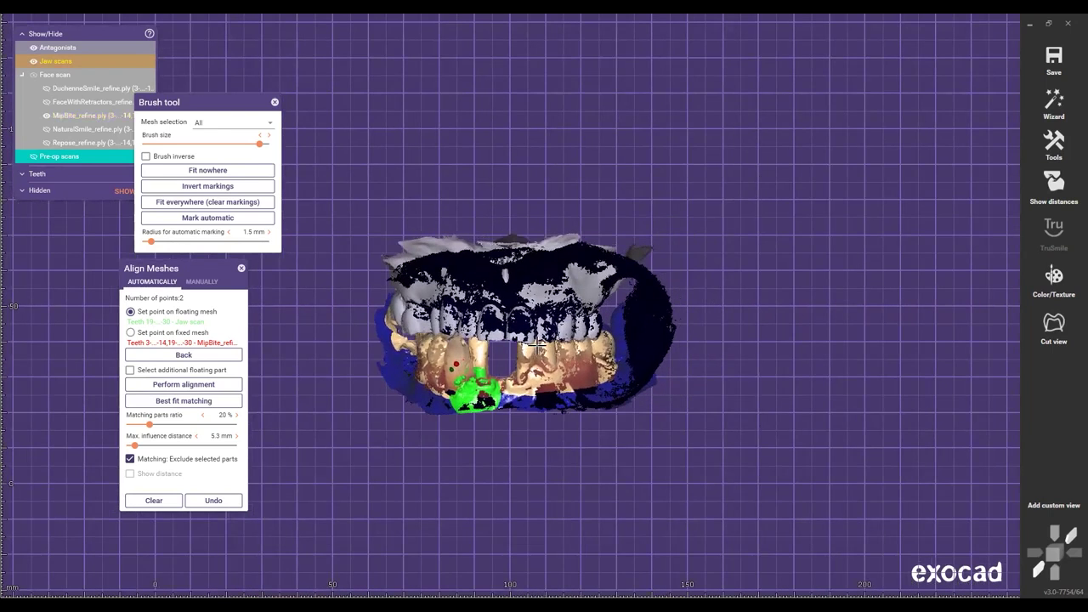
{"action": "scroll", "coordinate": [537, 345], "scroll_direction": "up", "scroll_amount": 2}
{"action": "middle_click_drag", "start_coordinate": [519, 348], "coordinate": [536, 346]}
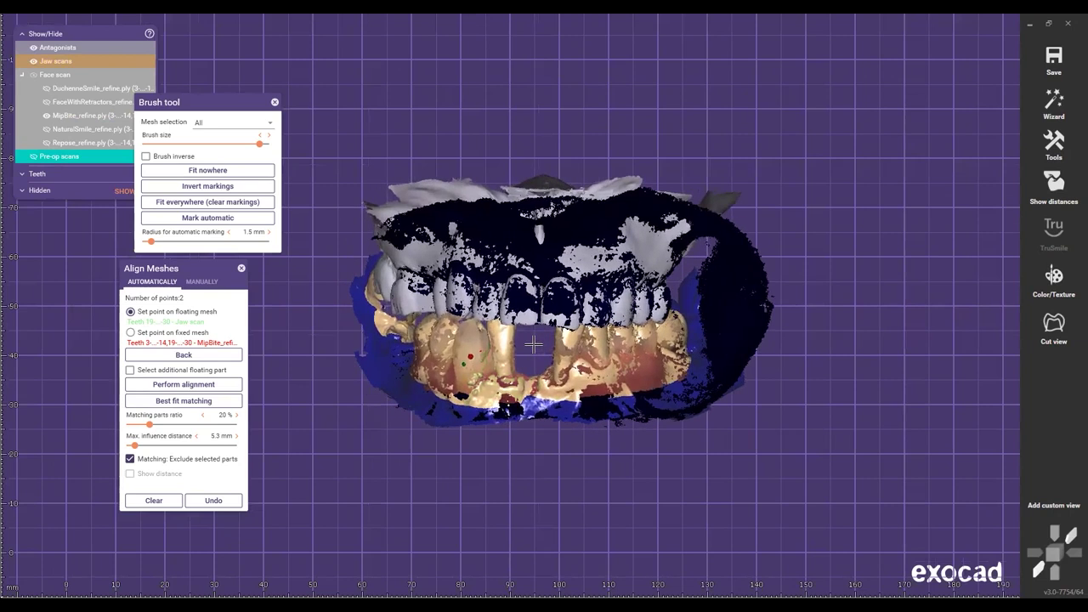
{"action": "scroll", "coordinate": [534, 340], "scroll_direction": "up", "scroll_amount": 3}
{"action": "right_click_drag", "start_coordinate": [533, 333], "coordinate": [547, 340]}
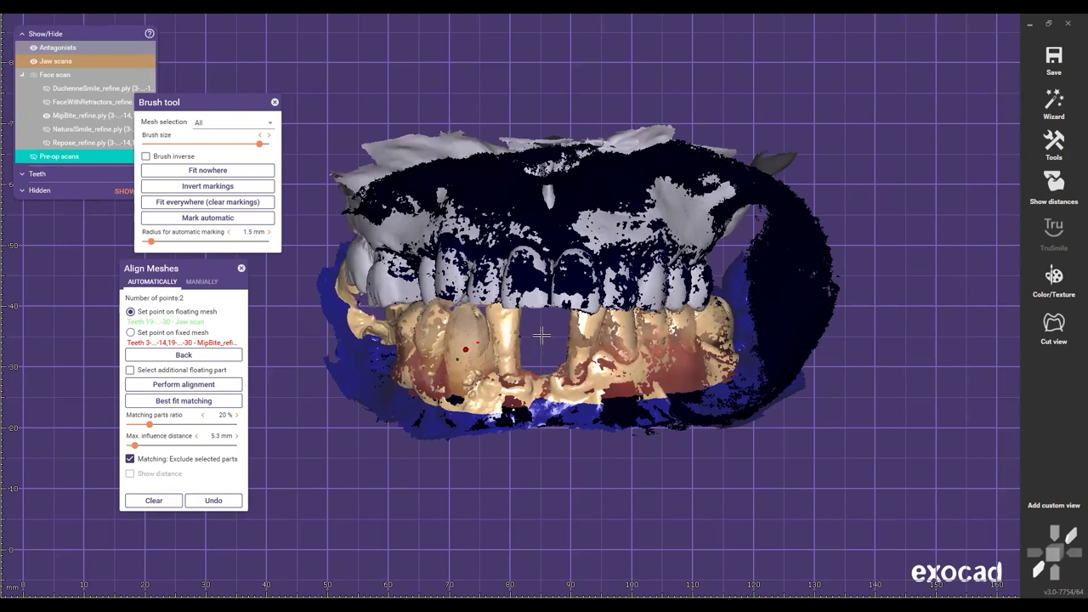
{"action": "scroll", "coordinate": [544, 336], "scroll_direction": "down", "scroll_amount": 2}
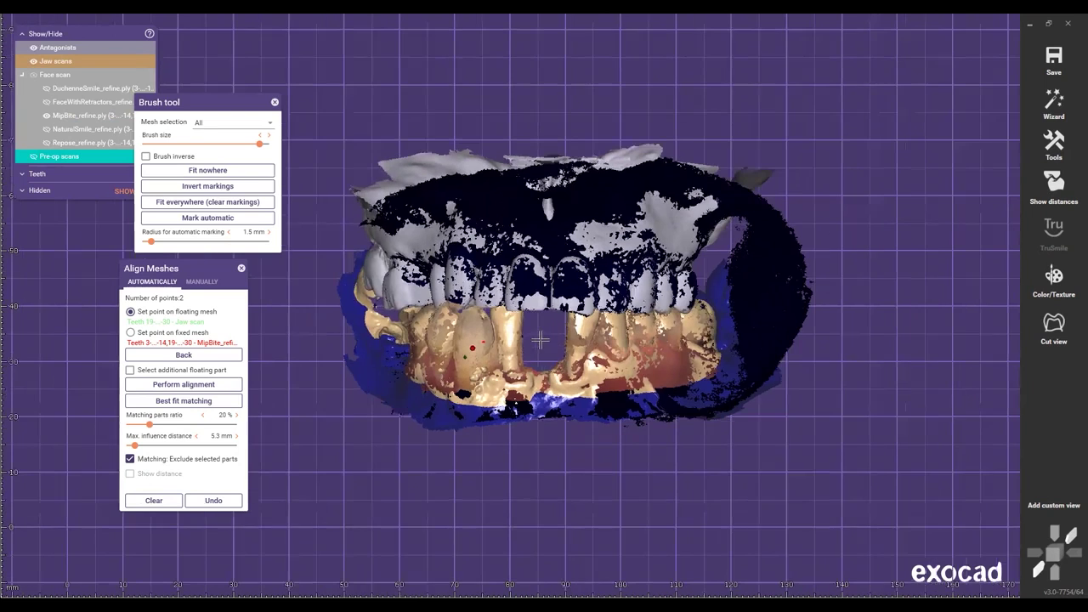
{"action": "scroll", "coordinate": [531, 359], "scroll_direction": "down", "scroll_amount": 1}
{"action": "middle_click_drag", "start_coordinate": [545, 343], "coordinate": [536, 373]}
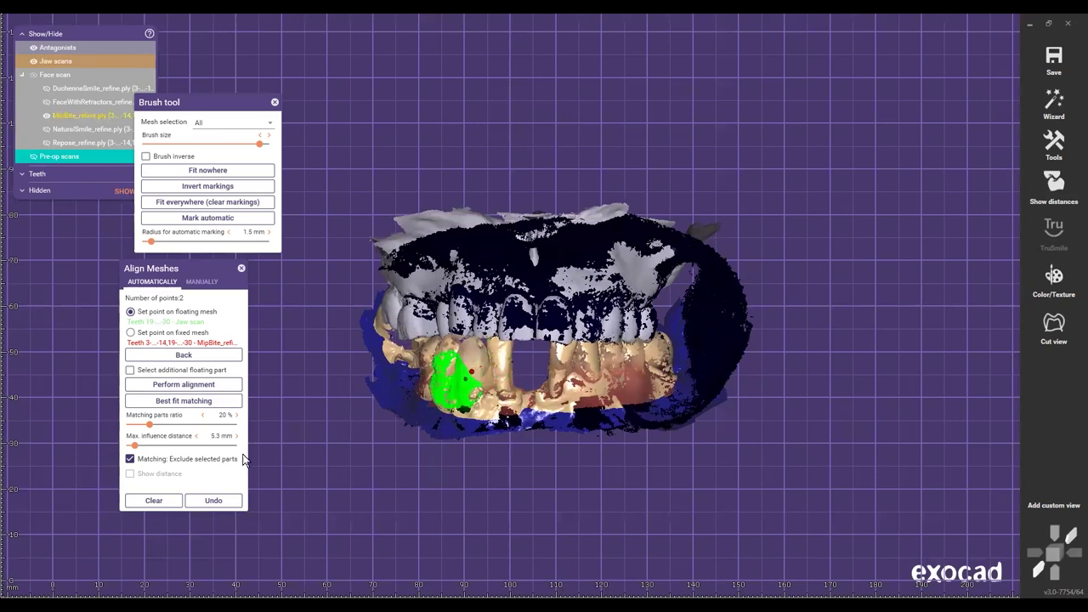
Step: Clear the alignment points and brush markings, and view the antagonist, jaw and MipBite scans together
{"action": "left_click", "coordinate": [155, 501]}
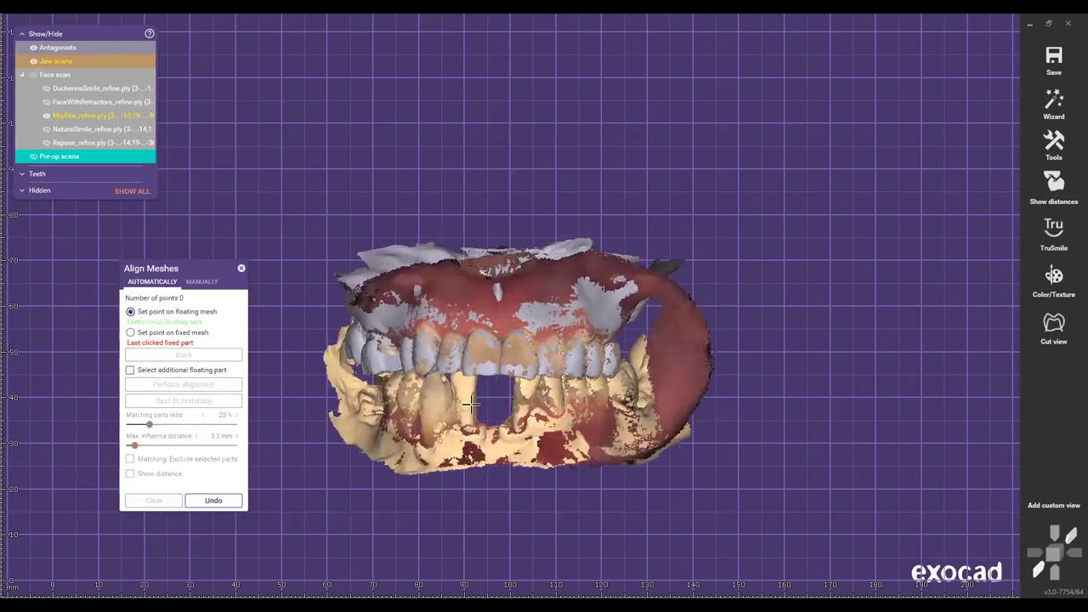
{"action": "middle_click_drag", "start_coordinate": [471, 406], "coordinate": [521, 350]}
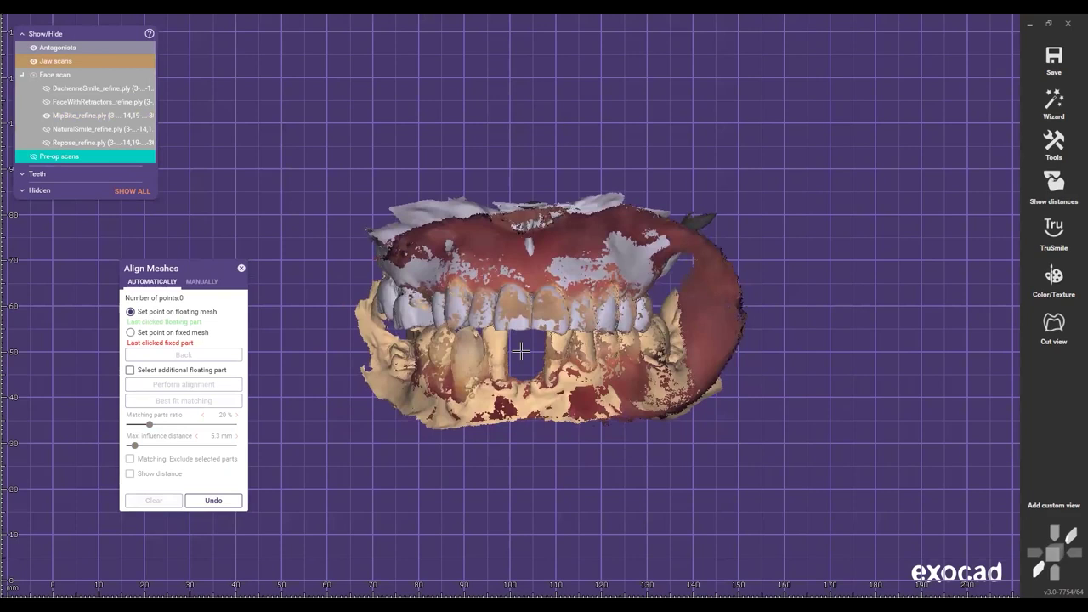
{"action": "scroll", "coordinate": [514, 348], "scroll_direction": "down", "scroll_amount": 2}
{"action": "right_click_drag", "start_coordinate": [549, 289], "coordinate": [384, 212]}
{"action": "scroll", "coordinate": [323, 204], "scroll_direction": "down", "scroll_amount": 2}
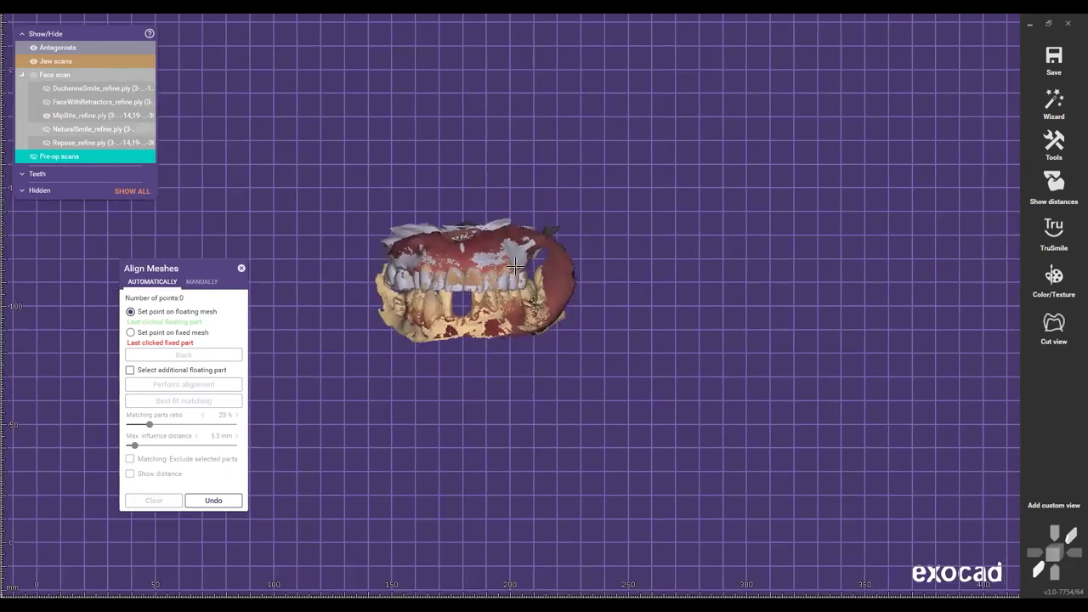
Step: View the NaturalSmile, Repose and DuchenneSmile face scans in turn beside the aligned jaw scans, and hide them again
{"action": "left_click", "coordinate": [48, 102]}
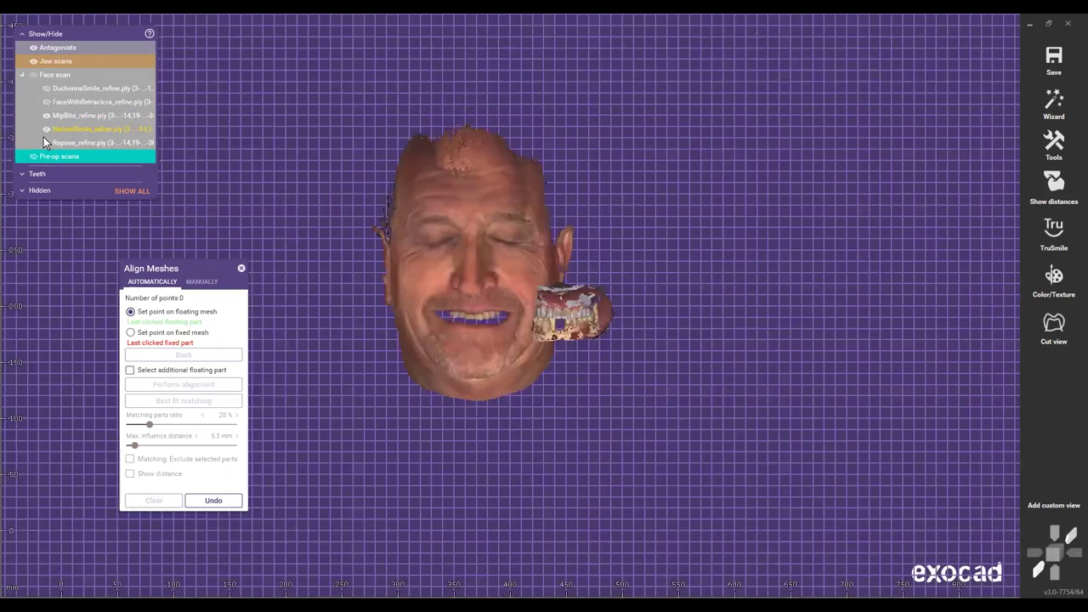
{"action": "left_click", "coordinate": [46, 129]}
{"action": "left_click", "coordinate": [46, 143]}
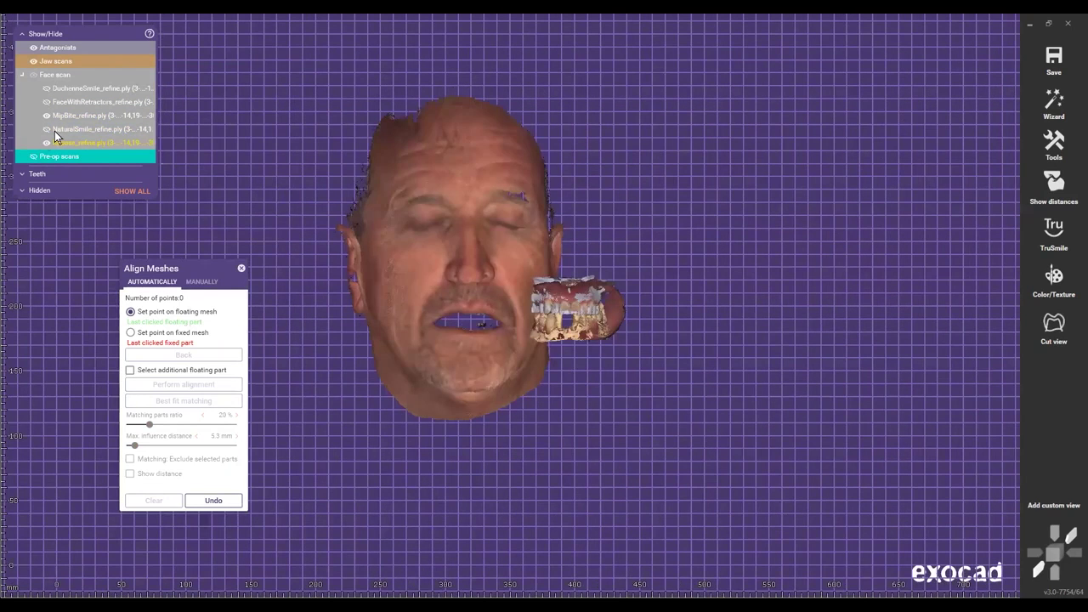
{"action": "left_click", "coordinate": [46, 143]}
{"action": "left_click", "coordinate": [46, 88]}
{"action": "scroll", "coordinate": [442, 255], "scroll_direction": "down", "scroll_amount": 4}
{"action": "right_click_drag", "start_coordinate": [442, 255], "coordinate": [396, 297]}
{"action": "scroll", "coordinate": [458, 289], "scroll_direction": "up", "scroll_amount": 3}
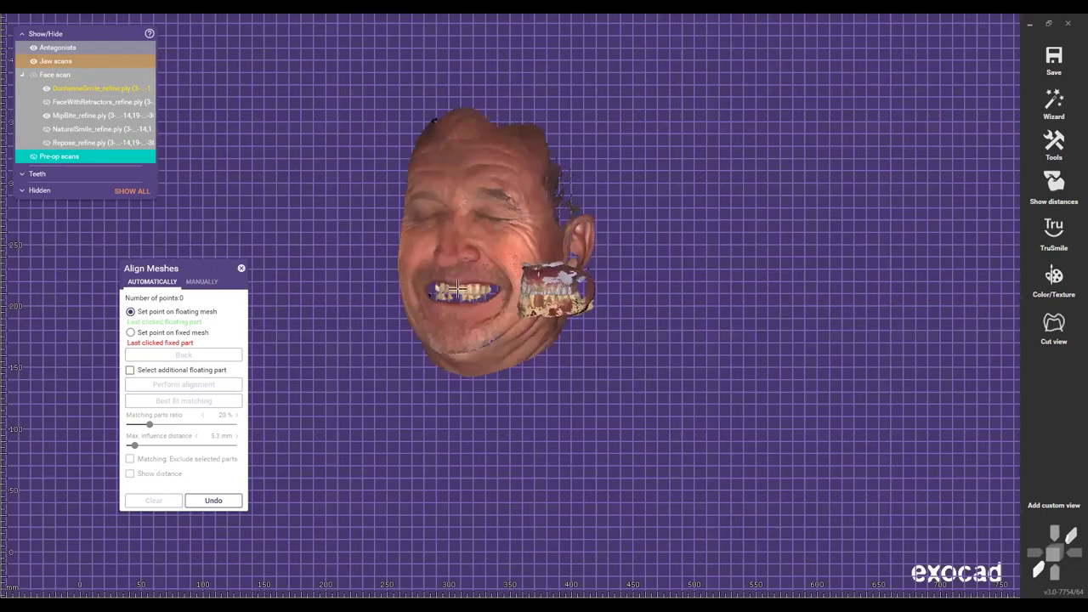
{"action": "scroll", "coordinate": [457, 290], "scroll_direction": "up", "scroll_amount": 1}
{"action": "right_click_drag", "start_coordinate": [544, 357], "coordinate": [572, 382]}
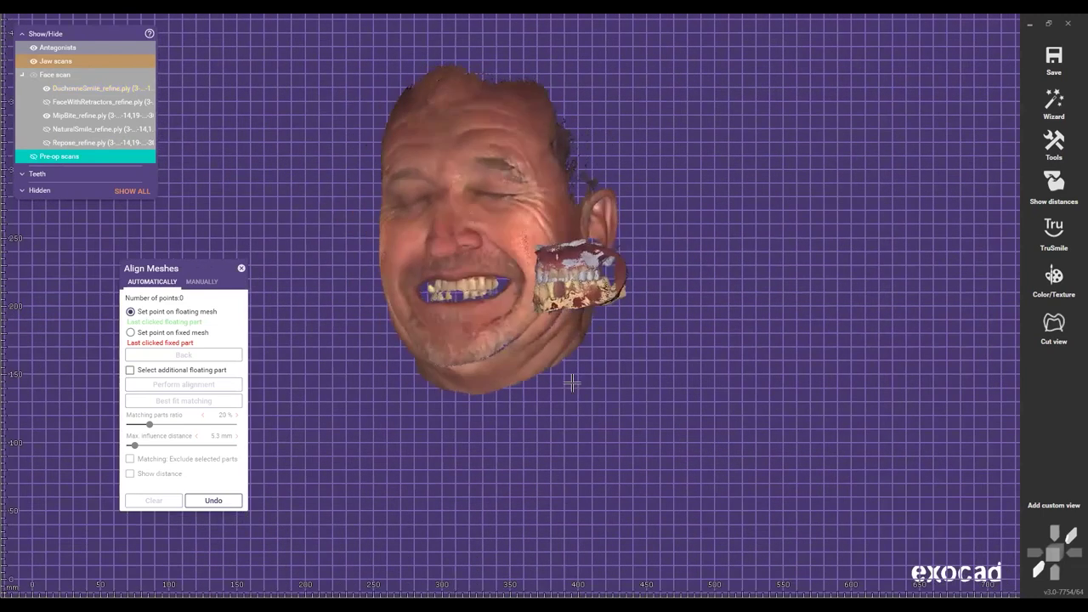
{"action": "scroll", "coordinate": [545, 338], "scroll_direction": "down", "scroll_amount": 2}
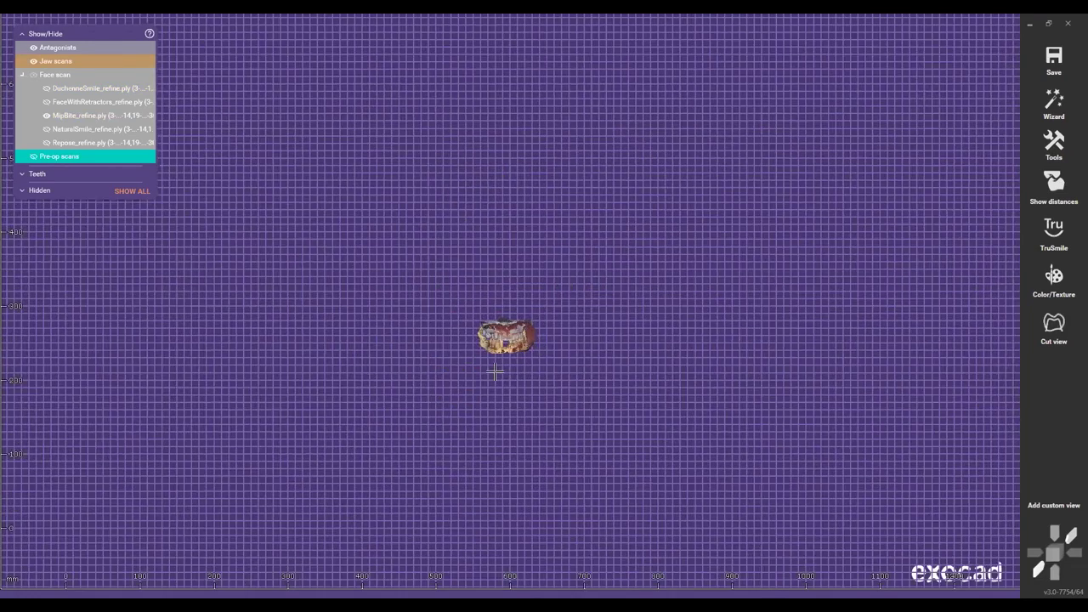
{"action": "scroll", "coordinate": [495, 372], "scroll_direction": "up", "scroll_amount": 4}
{"action": "right_click_drag", "start_coordinate": [595, 315], "coordinate": [648, 189]}
{"action": "scroll", "coordinate": [491, 364], "scroll_direction": "up", "scroll_amount": 2}
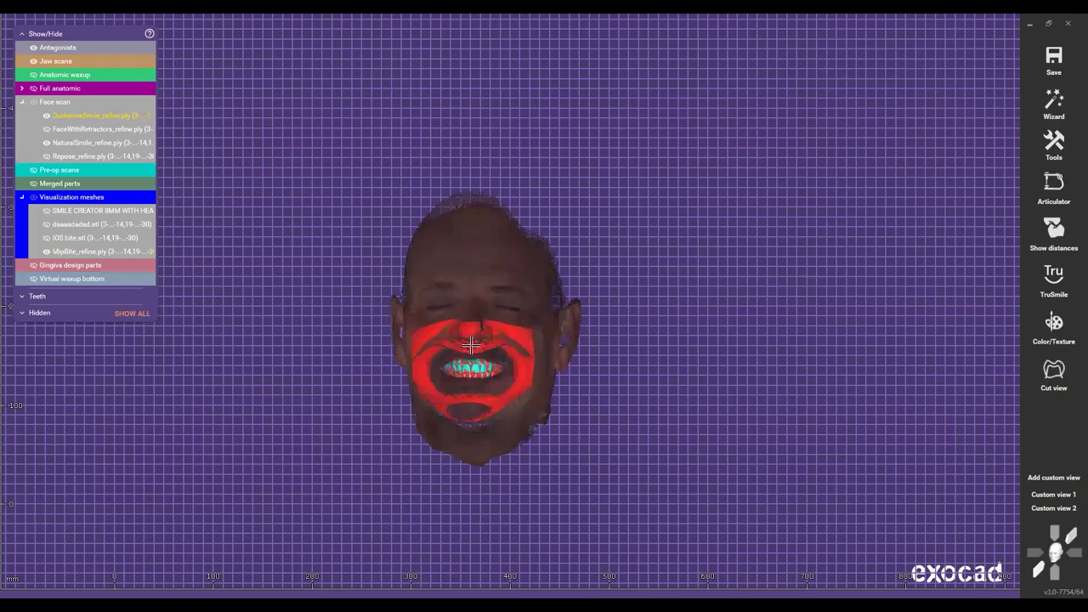
Step: Examine how the DuchenneSmile and NaturalSmile face scans line up with each other and with the pre-op and MipBite scans
{"action": "scroll", "coordinate": [471, 345], "scroll_direction": "down", "scroll_amount": 2}
{"action": "scroll", "coordinate": [476, 342], "scroll_direction": "up", "scroll_amount": 2}
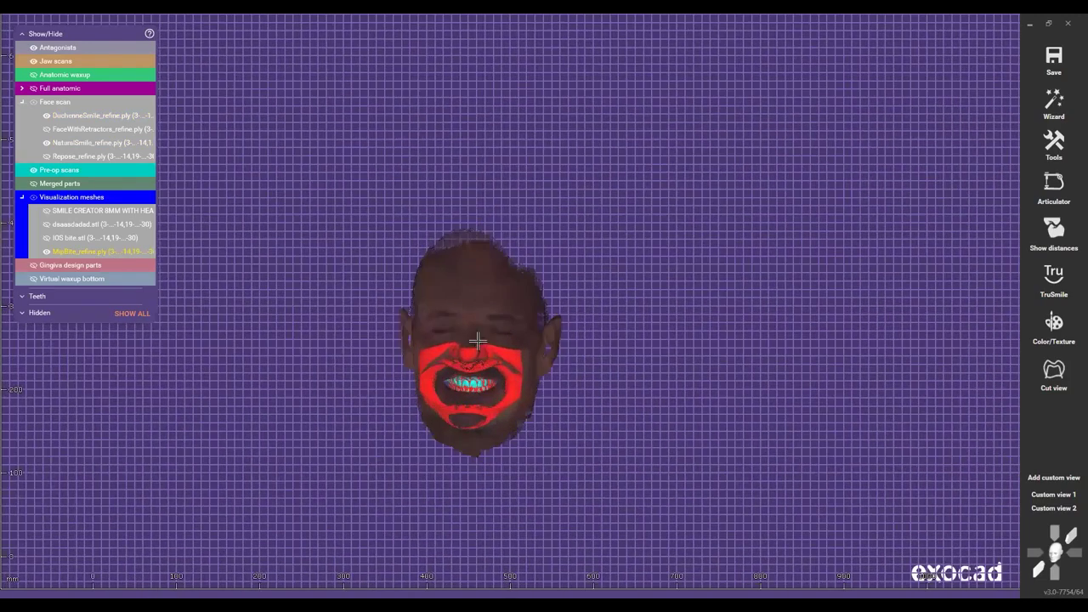
{"action": "scroll", "coordinate": [478, 342], "scroll_direction": "up", "scroll_amount": 2}
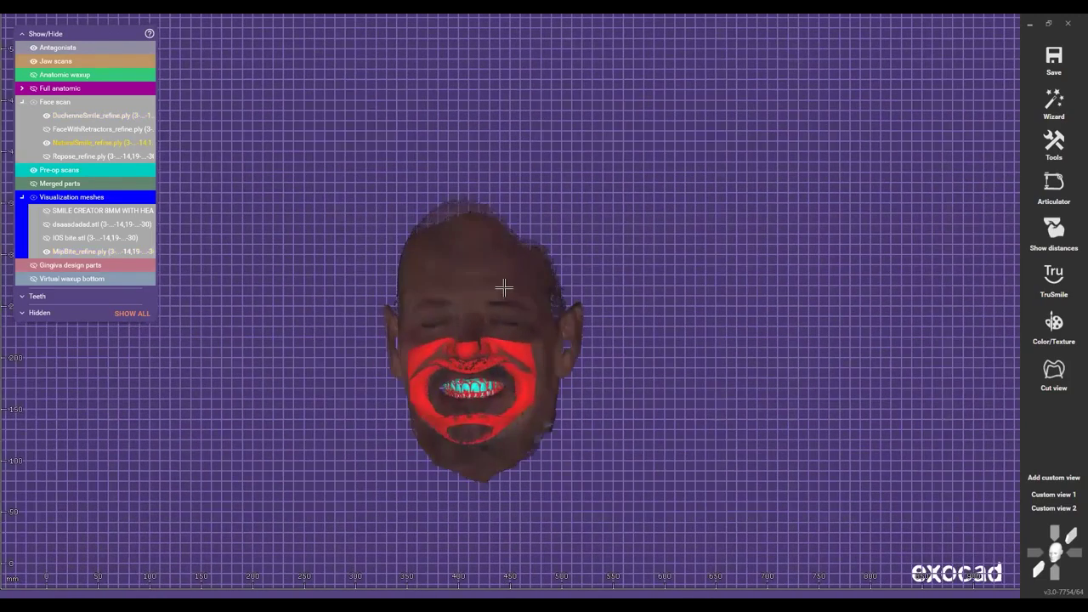
{"action": "scroll", "coordinate": [504, 288], "scroll_direction": "down", "scroll_amount": 1}
{"action": "scroll", "coordinate": [506, 293], "scroll_direction": "up", "scroll_amount": 3}
{"action": "right_click_drag", "start_coordinate": [501, 379], "coordinate": [567, 407]}
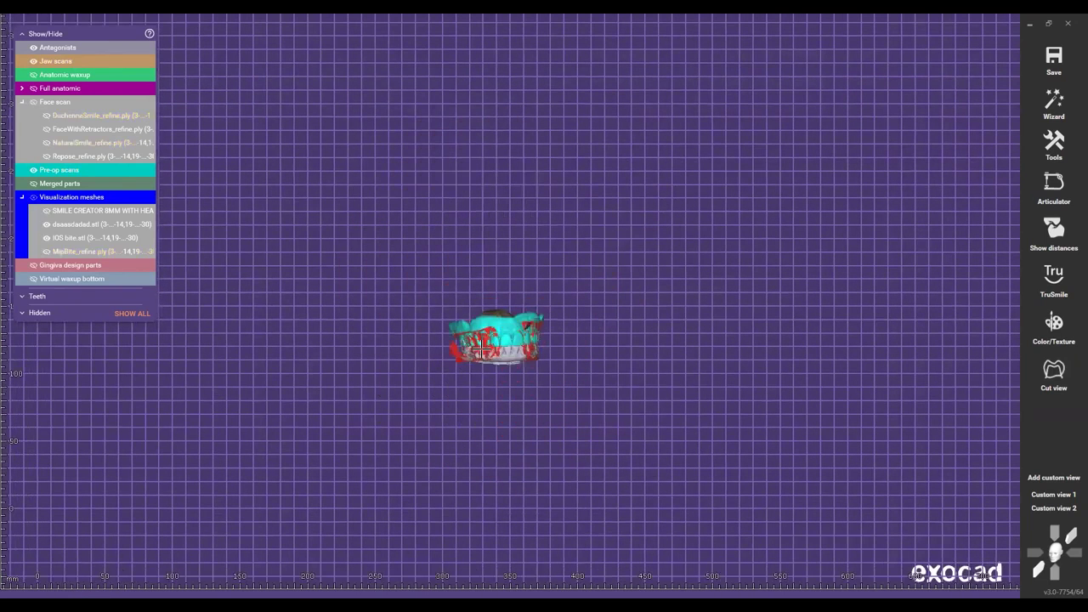
Step: Hide the IOS bite, antagonist and jaw scans, and examine the pre-op scan from the front and above
{"action": "scroll", "coordinate": [510, 313], "scroll_direction": "up", "scroll_amount": 1}
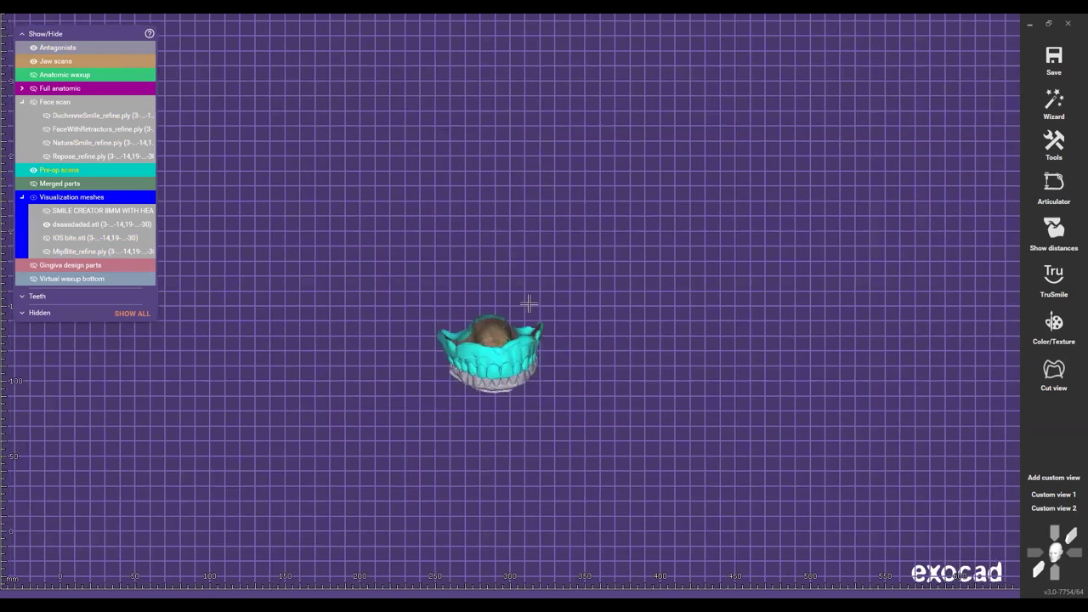
{"action": "scroll", "coordinate": [521, 336], "scroll_direction": "up", "scroll_amount": 3}
{"action": "scroll", "coordinate": [514, 358], "scroll_direction": "down", "scroll_amount": 3, "text": "ctrl"}
{"action": "scroll", "coordinate": [504, 356], "scroll_direction": "down", "scroll_amount": 1}
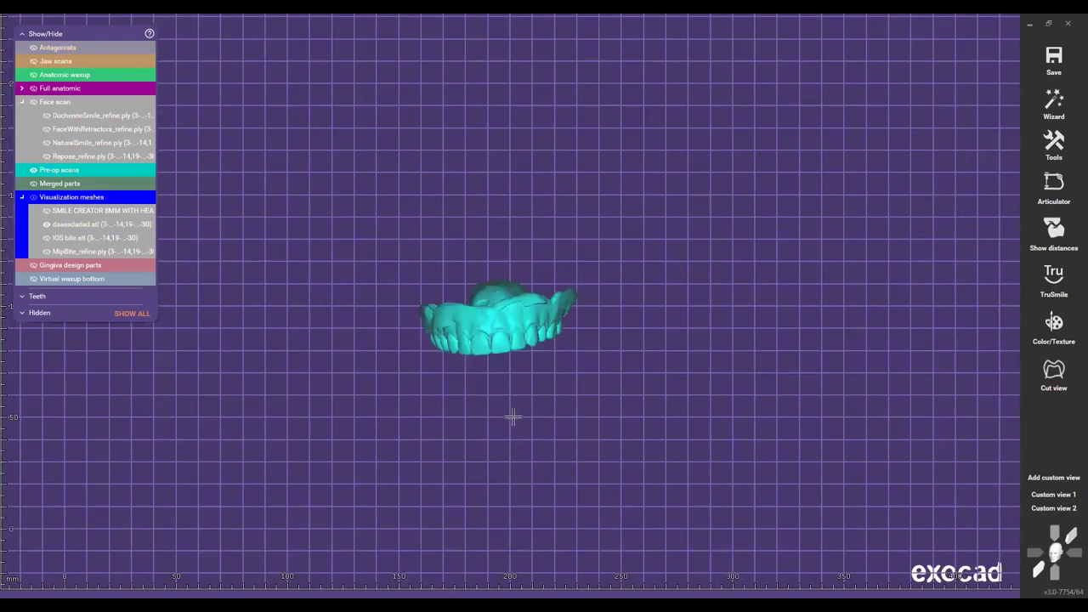
{"action": "right_click_drag", "start_coordinate": [510, 417], "coordinate": [488, 332]}
{"action": "scroll", "coordinate": [510, 165], "scroll_direction": "up", "scroll_amount": 2}
{"action": "scroll", "coordinate": [493, 224], "scroll_direction": "up", "scroll_amount": 1}
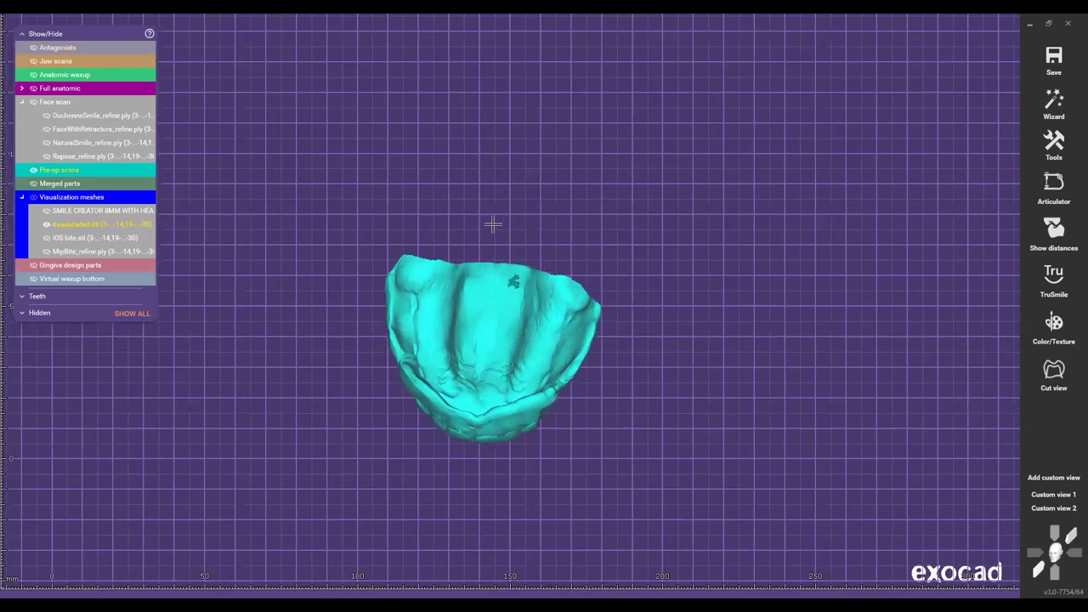
{"action": "scroll", "coordinate": [463, 252], "scroll_direction": "up", "scroll_amount": 1}
{"action": "right_click_drag", "start_coordinate": [463, 263], "coordinate": [567, 361]}
{"action": "right_click_drag", "start_coordinate": [552, 310], "coordinate": [518, 222]}
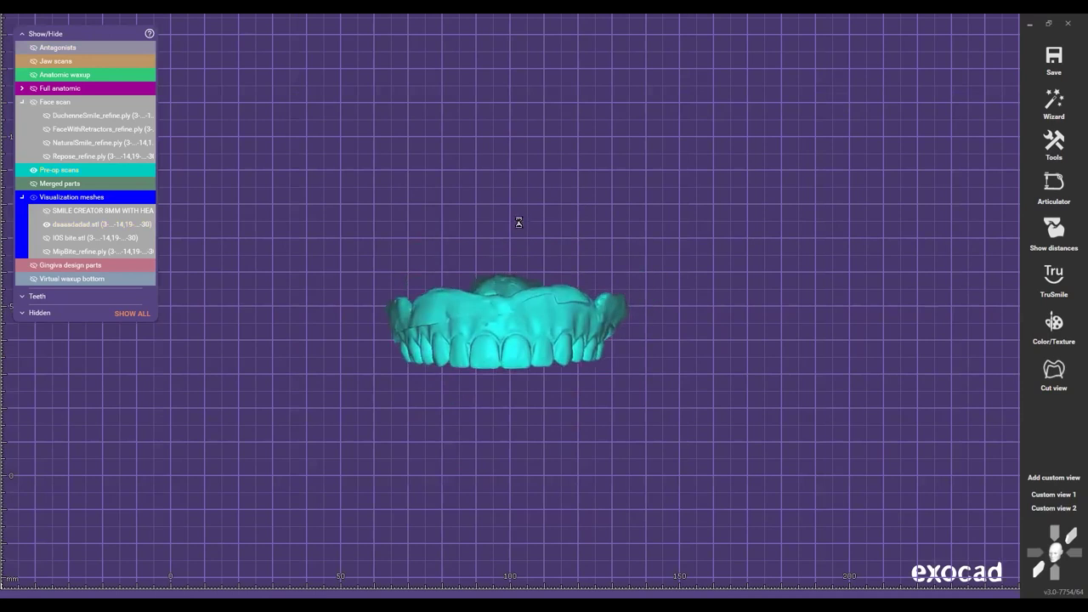
Step: Delete all reconstructions of the case, including the anatomic waxup, full pontics, merged waxup, gingiva base design and virtual waxup bottom
{"action": "right_click", "coordinate": [581, 202]}
{"action": "left_click", "coordinate": [565, 191]}
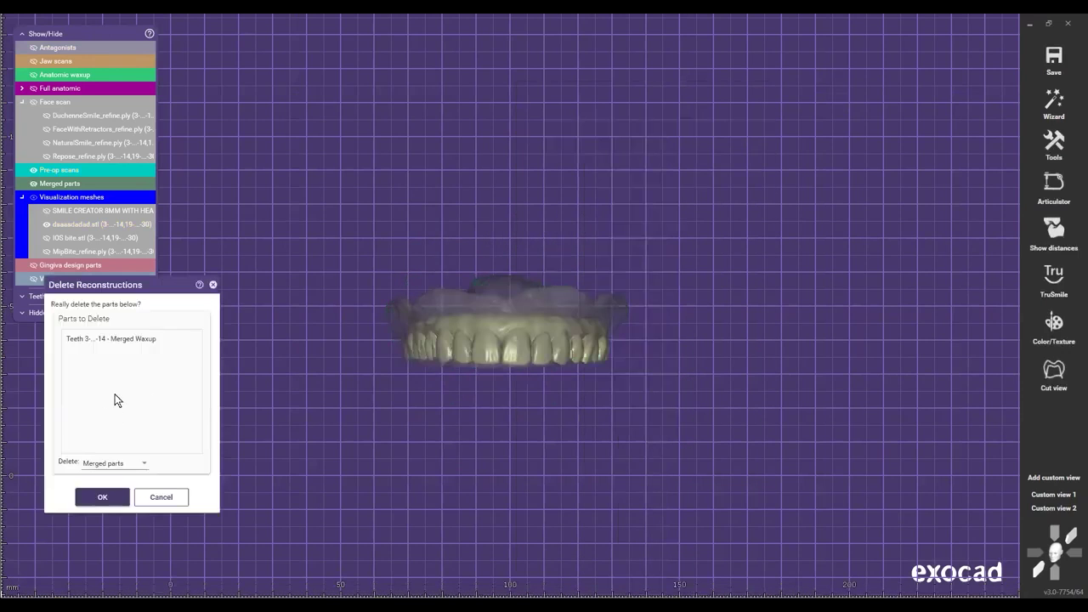
{"action": "left_click", "coordinate": [100, 464]}
{"action": "left_click", "coordinate": [93, 485]}
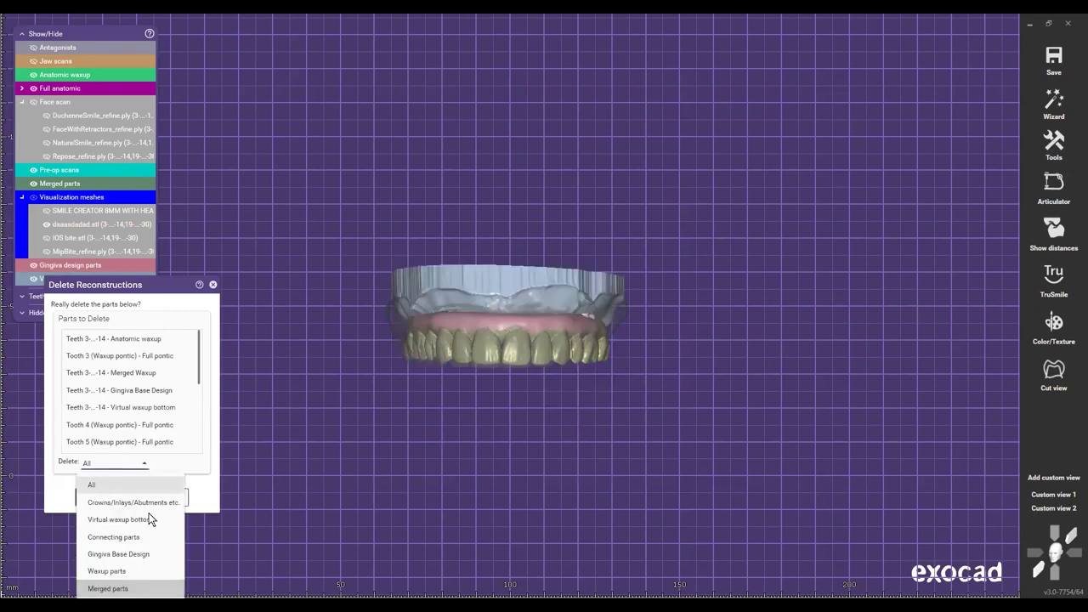
{"action": "left_click", "coordinate": [101, 495]}
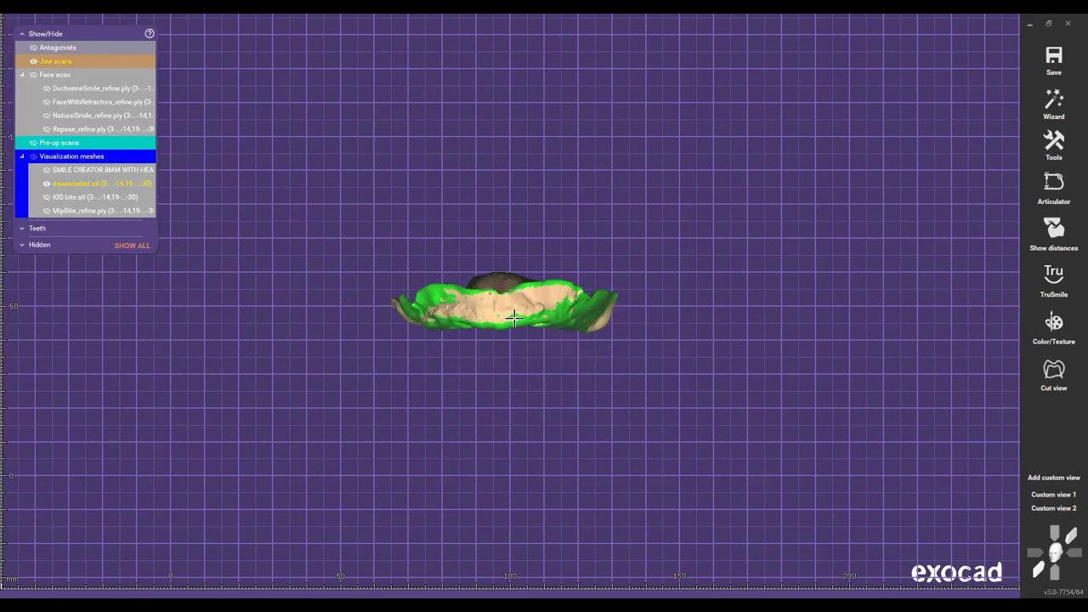
Step: Hide the green visualization mesh over the jaw scan, and view the jaw and pre-op scans together with the MipBite scan
{"action": "left_click", "coordinate": [512, 322], "text": "ctrl"}
{"action": "scroll", "coordinate": [539, 243], "scroll_direction": "down", "scroll_amount": 3}
{"action": "left_click_drag", "start_coordinate": [84, 142], "coordinate": [103, 143]}
{"action": "scroll", "coordinate": [539, 245], "scroll_direction": "down", "scroll_amount": 1}
{"action": "right_click_drag", "start_coordinate": [540, 244], "coordinate": [537, 316]}
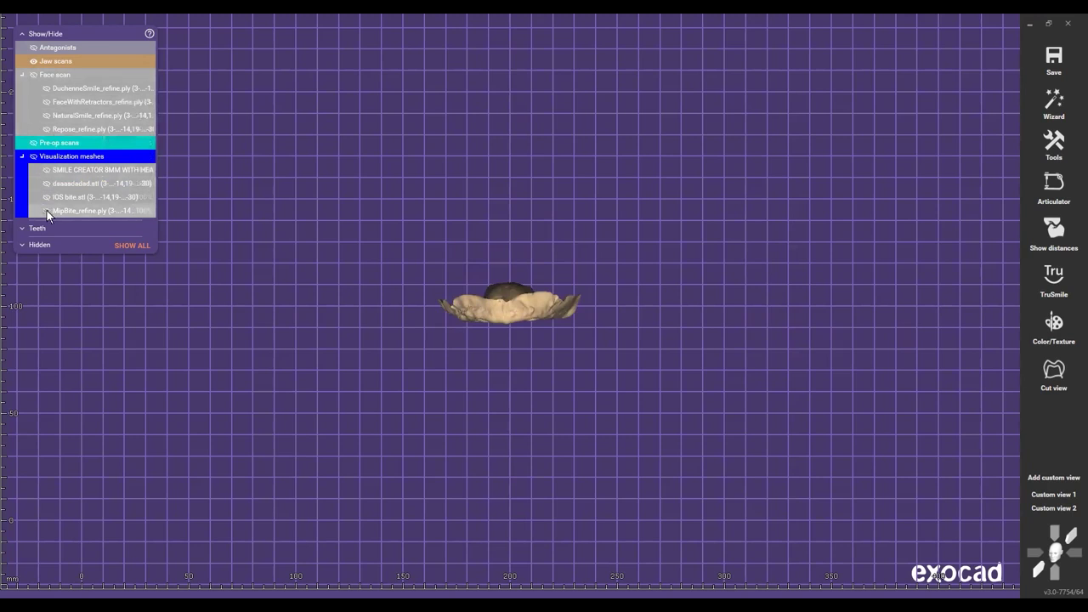
{"action": "scroll", "coordinate": [546, 300], "scroll_direction": "down", "scroll_amount": 4}
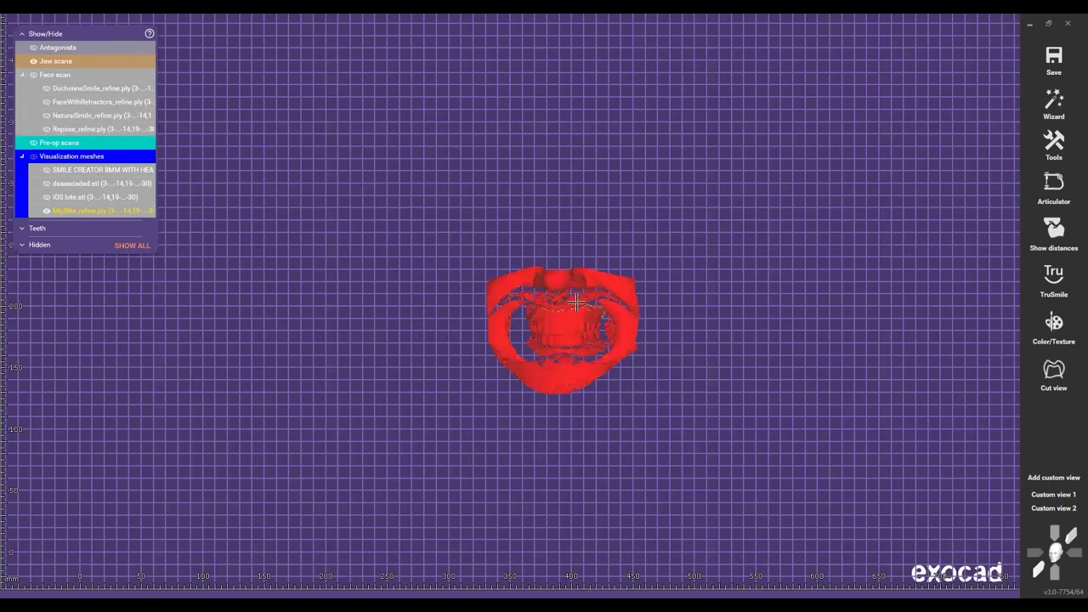
{"action": "scroll", "coordinate": [578, 311], "scroll_direction": "down", "scroll_amount": 3}
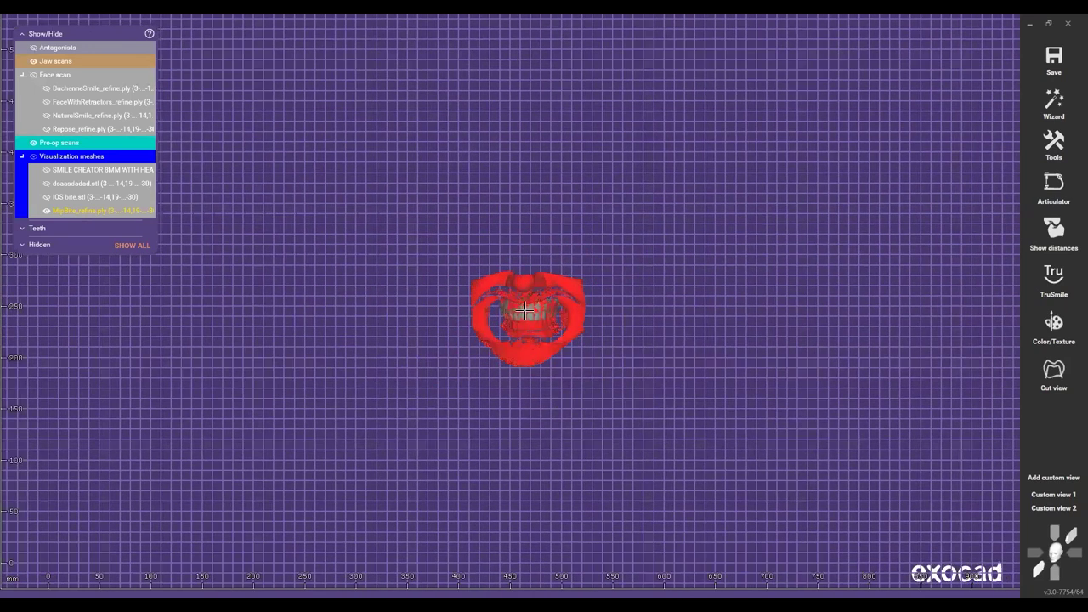
Step: Hide the MipBite, pre-op and jaw scans, and examine the antagonist scan alone from several angles
{"action": "scroll", "coordinate": [535, 318], "scroll_direction": "up", "scroll_amount": 3}
{"action": "left_click", "coordinate": [534, 317], "text": "ctrl"}
{"action": "right_click_drag", "start_coordinate": [535, 318], "coordinate": [478, 381]}
{"action": "scroll", "coordinate": [530, 287], "scroll_direction": "up", "scroll_amount": 2}
{"action": "scroll", "coordinate": [531, 287], "scroll_direction": "up", "scroll_amount": 2}
{"action": "left_click", "coordinate": [534, 299], "text": "ctrl"}
{"action": "right_click_drag", "start_coordinate": [533, 299], "coordinate": [485, 371]}
{"action": "key", "text": "a"}
{"action": "left_click", "coordinate": [517, 293], "text": "ctrl"}
{"action": "scroll", "coordinate": [485, 371], "scroll_direction": "up", "scroll_amount": 1}
{"action": "scroll", "coordinate": [493, 406], "scroll_direction": "up", "scroll_amount": 3}
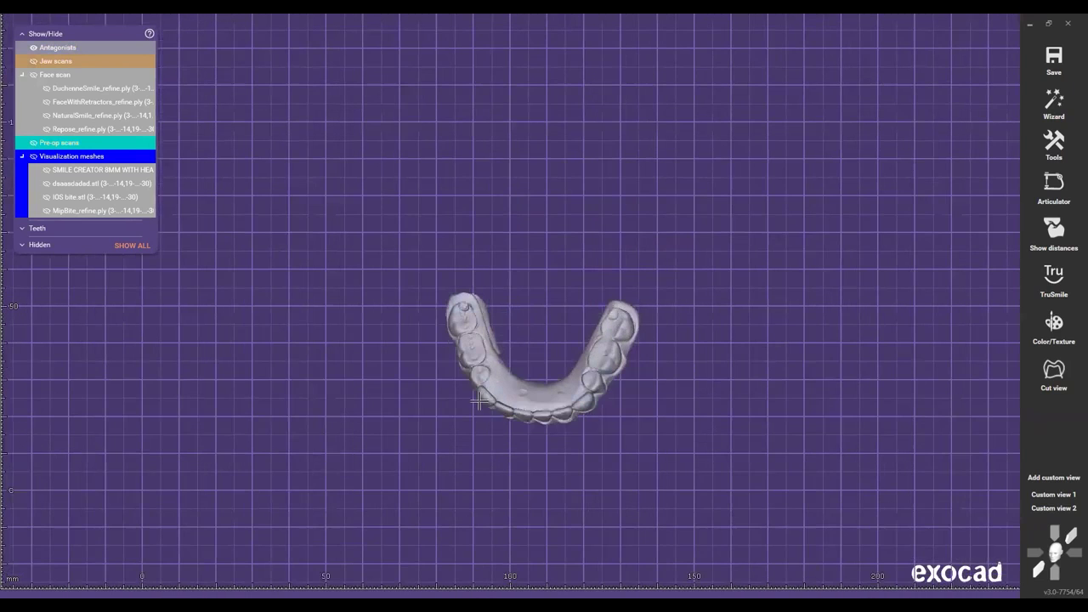
{"action": "scroll", "coordinate": [522, 292], "scroll_direction": "up", "scroll_amount": 2}
{"action": "right_click_drag", "start_coordinate": [595, 287], "coordinate": [490, 160]}
Step: Show the pre-op scan with the antagonist and examine how the upper and lower teeth meet
{"action": "scroll", "coordinate": [536, 296], "scroll_direction": "down", "scroll_amount": 4}
{"action": "scroll", "coordinate": [502, 315], "scroll_direction": "down", "scroll_amount": 1}
{"action": "key", "text": "p"}
{"action": "scroll", "coordinate": [490, 161], "scroll_direction": "down", "scroll_amount": 2}
{"action": "scroll", "coordinate": [451, 238], "scroll_direction": "down", "scroll_amount": 1}
{"action": "right_click_drag", "start_coordinate": [451, 238], "coordinate": [439, 291]}
{"action": "key", "text": "a"}
{"action": "key", "text": "a"}
{"action": "scroll", "coordinate": [506, 361], "scroll_direction": "up", "scroll_amount": 1}
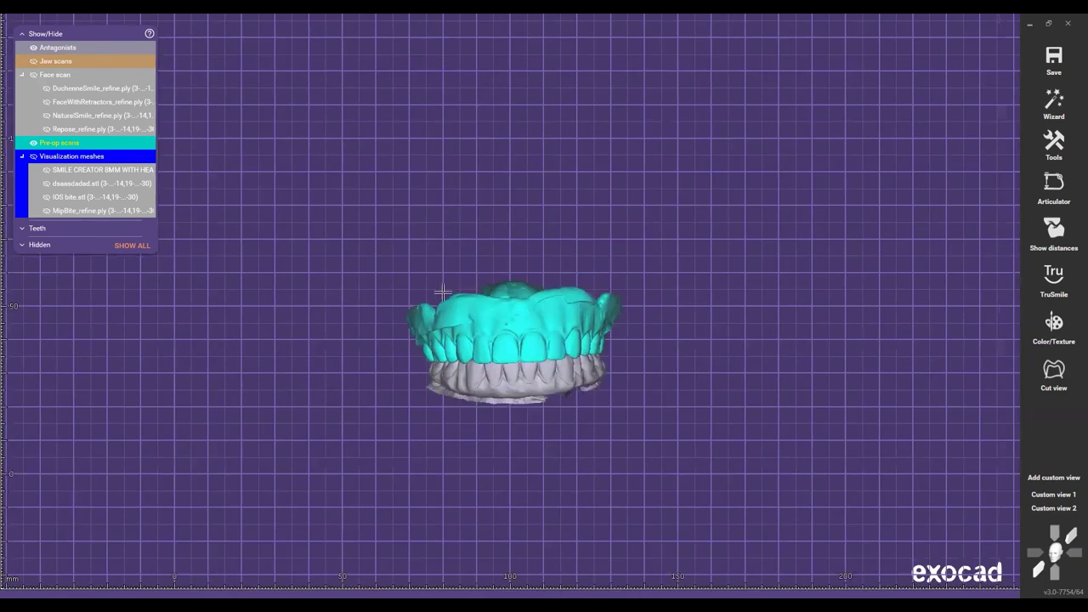
{"action": "scroll", "coordinate": [408, 267], "scroll_direction": "up", "scroll_amount": 2}
{"action": "middle_click_drag", "start_coordinate": [484, 317], "coordinate": [420, 259]}
{"action": "scroll", "coordinate": [451, 229], "scroll_direction": "down", "scroll_amount": 2}
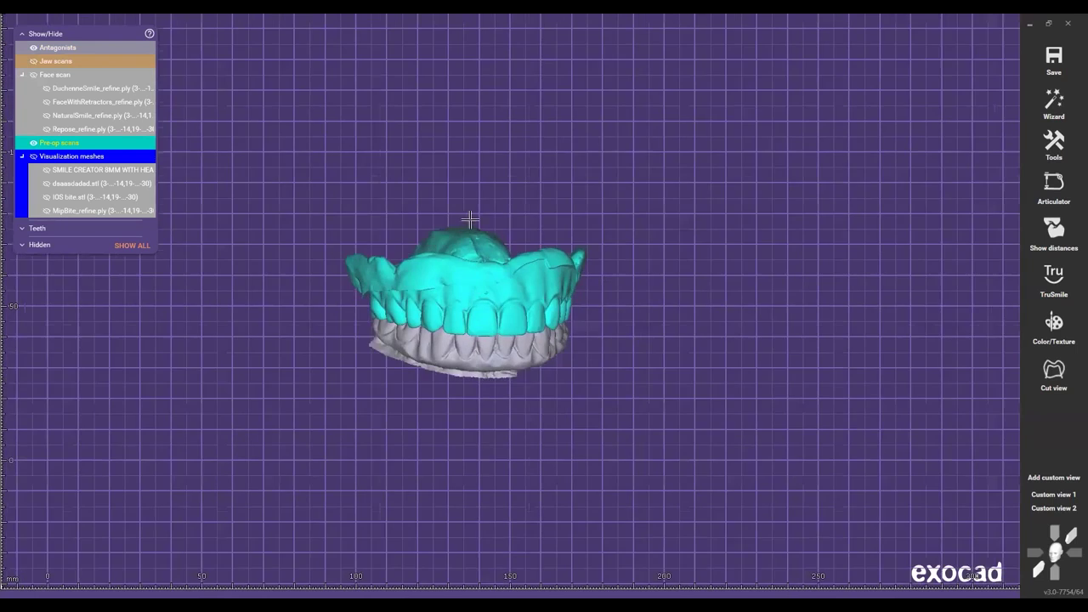
{"action": "right_click_drag", "start_coordinate": [448, 256], "coordinate": [474, 284]}
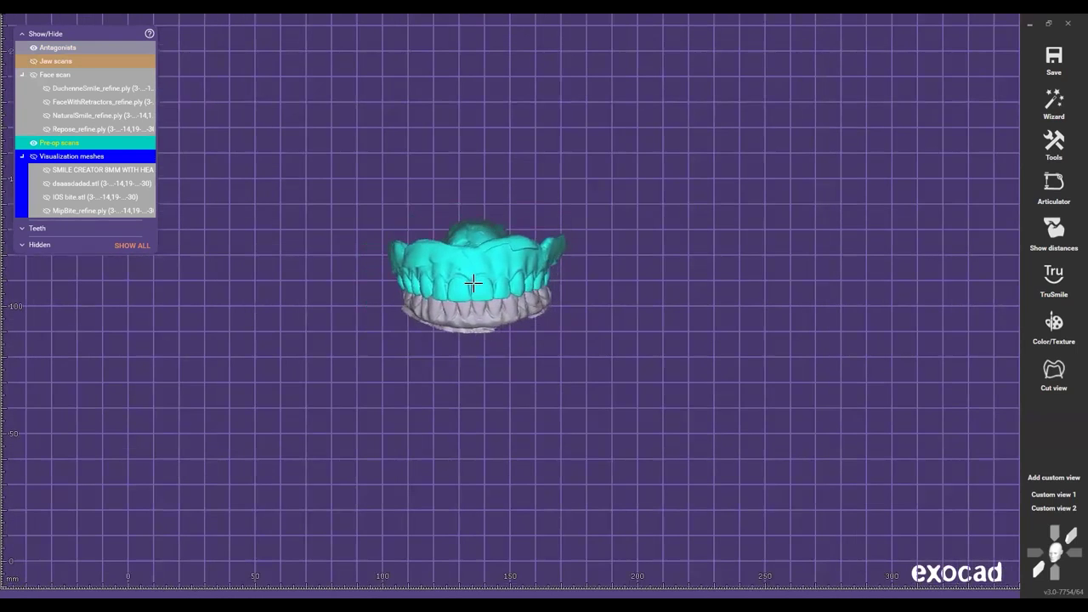
{"action": "scroll", "coordinate": [460, 239], "scroll_direction": "up", "scroll_amount": 1}
{"action": "scroll", "coordinate": [460, 241], "scroll_direction": "up", "scroll_amount": 2}
{"action": "mouse_move", "coordinate": [469, 241]}
{"action": "right_mouse_down"}
{"action": "mouse_move", "coordinate": [463, 310]}
{"action": "mouse_move", "coordinate": [461, 255]}
{"action": "right_mouse_up"}
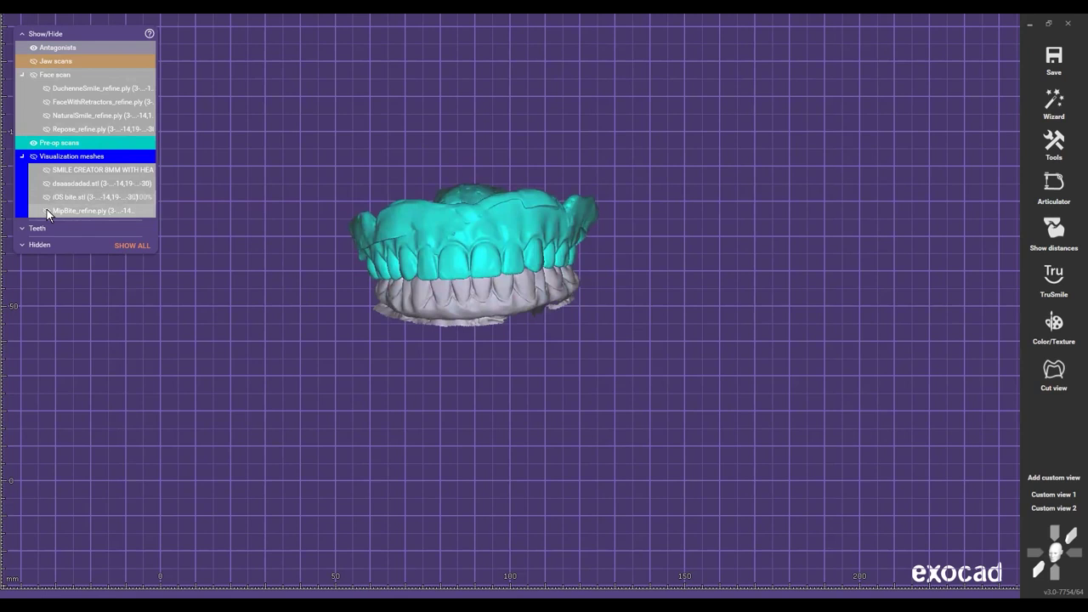
Step: View the MipBite scan with the FaceWithRetractors, NaturalSmile and DuchenneSmile face scans around the pre-op and antagonist teeth
{"action": "scroll", "coordinate": [435, 261], "scroll_direction": "down", "scroll_amount": 5}
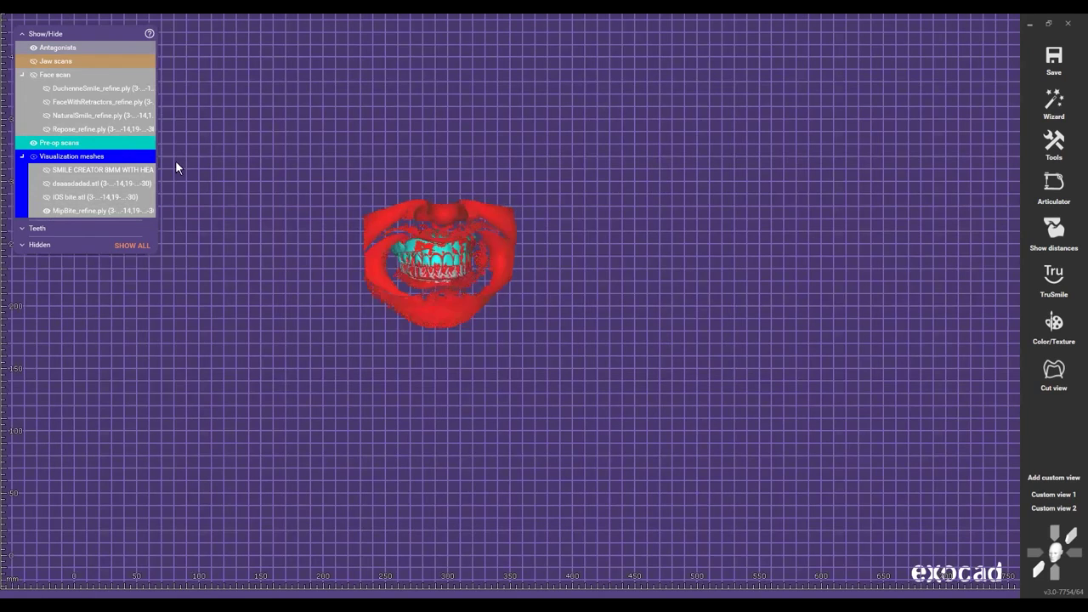
{"action": "left_click", "coordinate": [47, 102]}
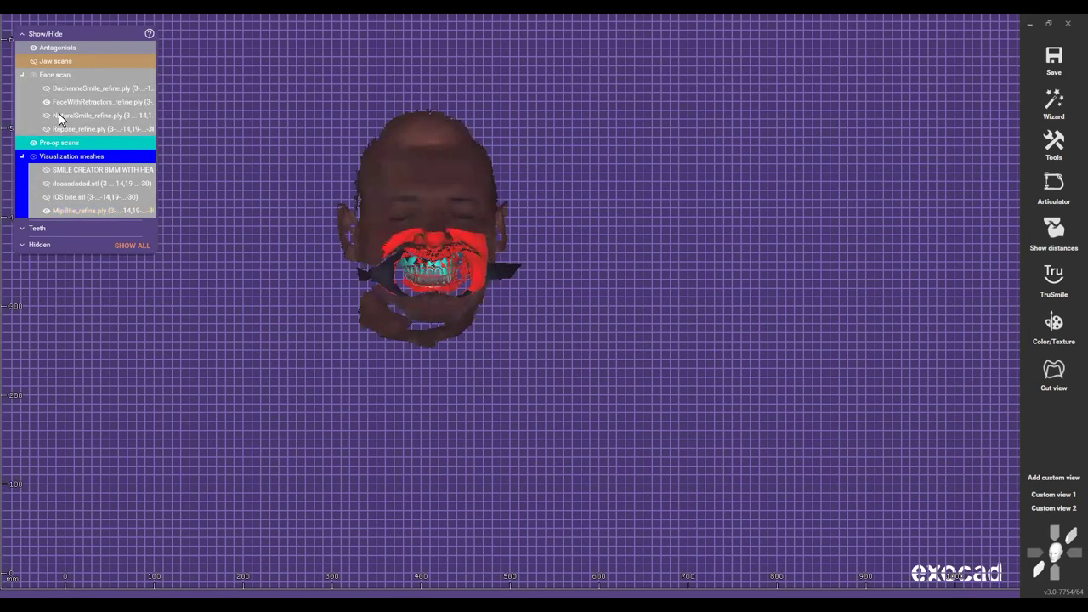
{"action": "left_click", "coordinate": [47, 116]}
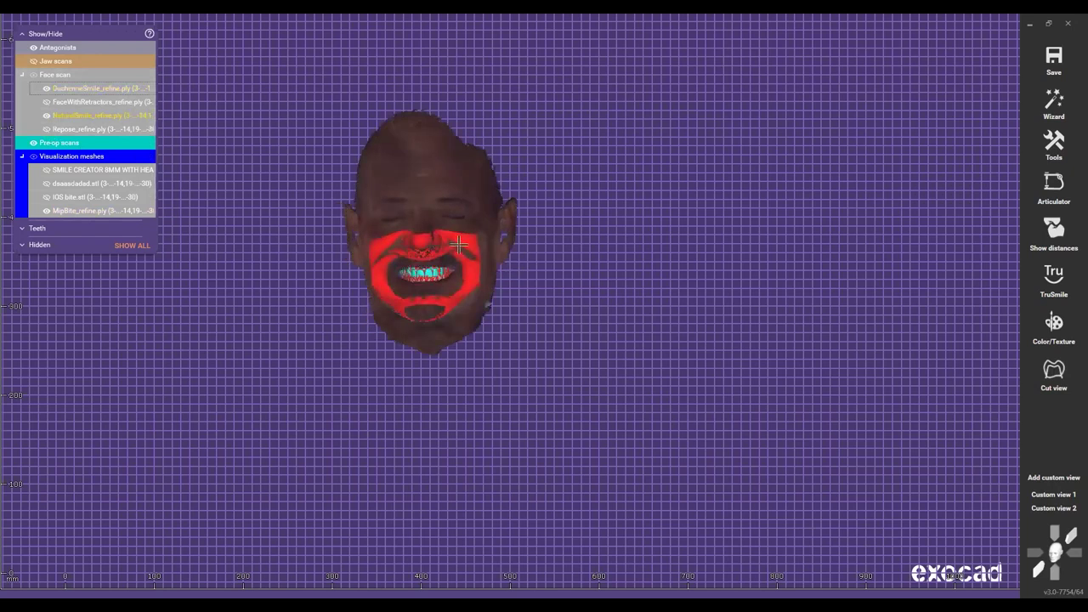
{"action": "left_click", "coordinate": [42, 129]}
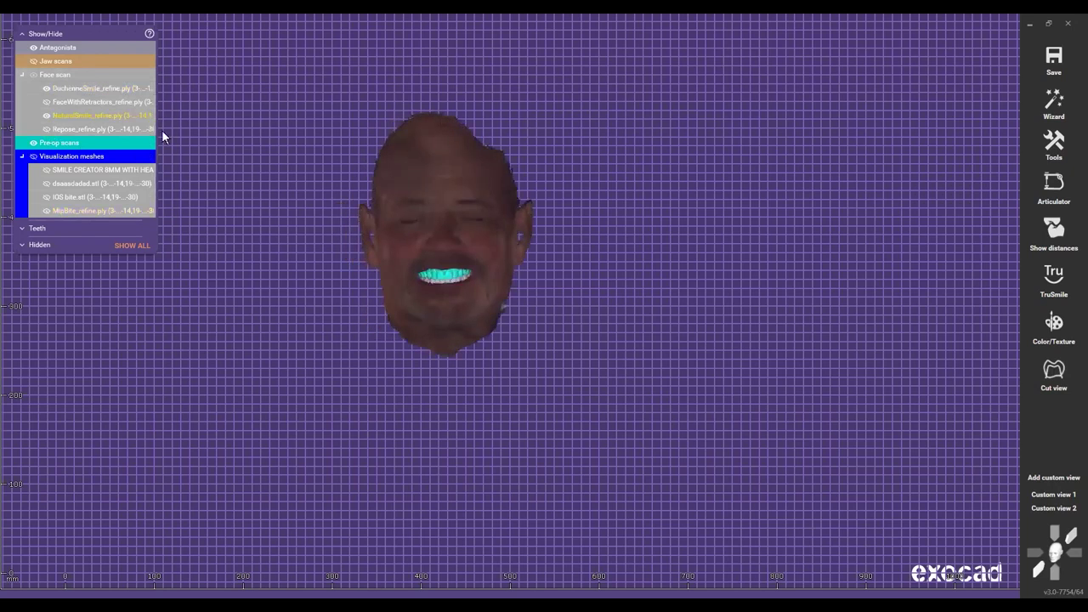
{"action": "left_click", "coordinate": [43, 128]}
Step: Examine how the pre-op and antagonist teeth sit in the DuchenneSmile face scan, hiding and restoring individual scans
{"action": "scroll", "coordinate": [457, 208], "scroll_direction": "up", "scroll_amount": 3}
{"action": "middle_click", "coordinate": [459, 212], "text": "ctrl"}
{"action": "scroll", "coordinate": [485, 218], "scroll_direction": "down", "scroll_amount": 4}
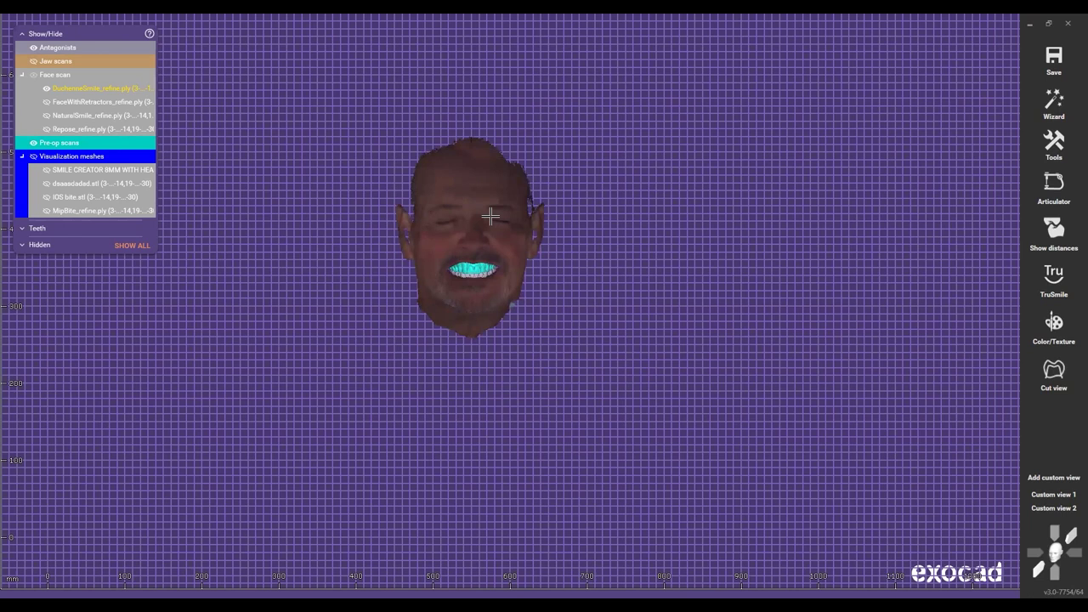
{"action": "scroll", "coordinate": [490, 217], "scroll_direction": "up", "scroll_amount": 4}
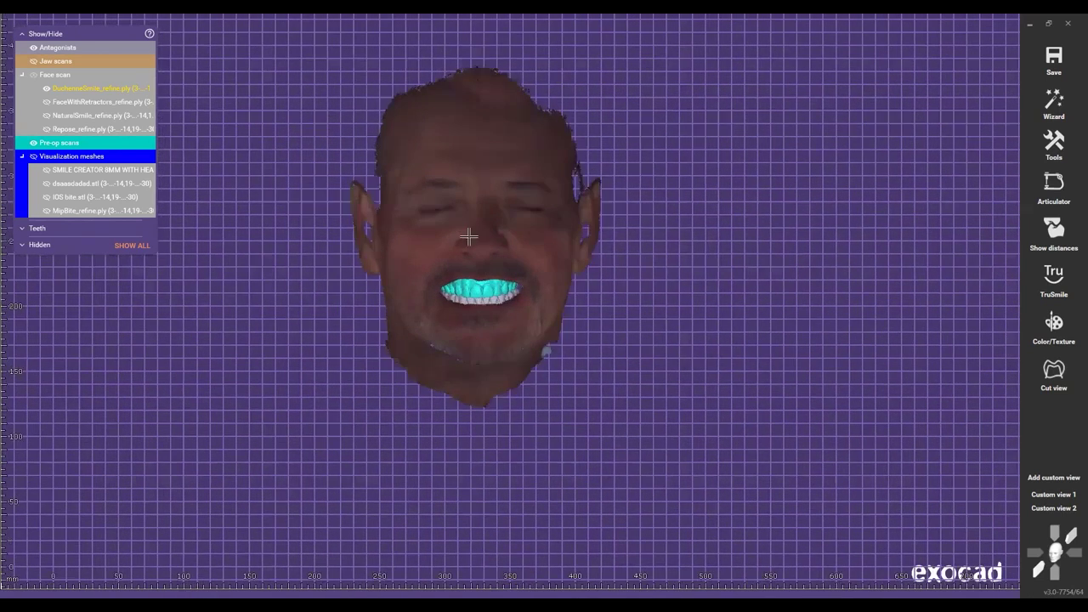
{"action": "middle_click", "coordinate": [483, 213], "text": "ctrl"}
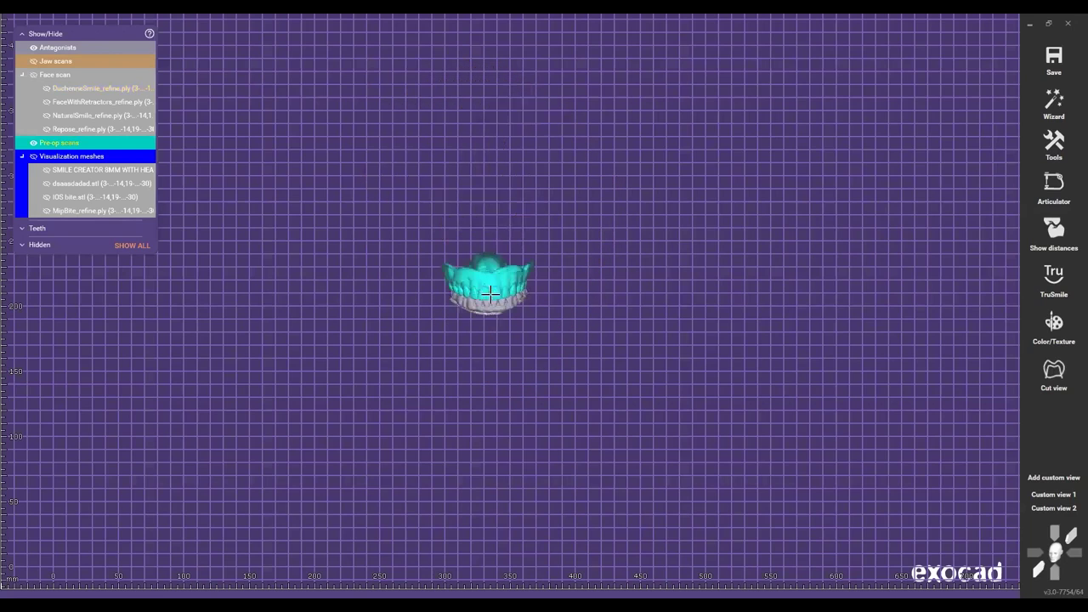
{"action": "middle_click", "coordinate": [491, 295], "text": "ctrl"}
{"action": "scroll", "coordinate": [491, 295], "scroll_direction": "up", "scroll_amount": 2}
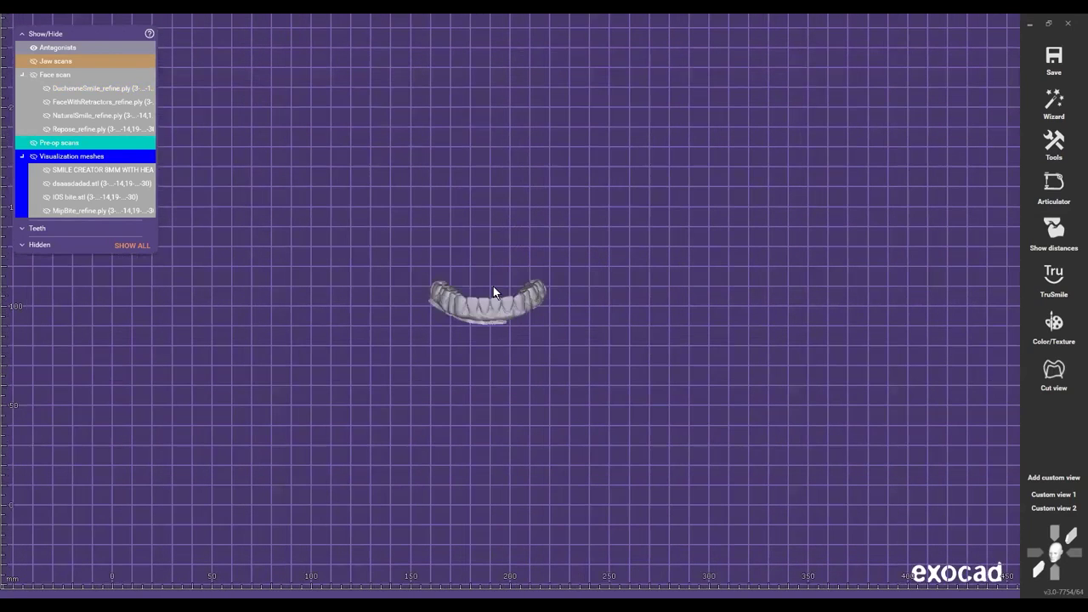
{"action": "right_click", "coordinate": [494, 292]}
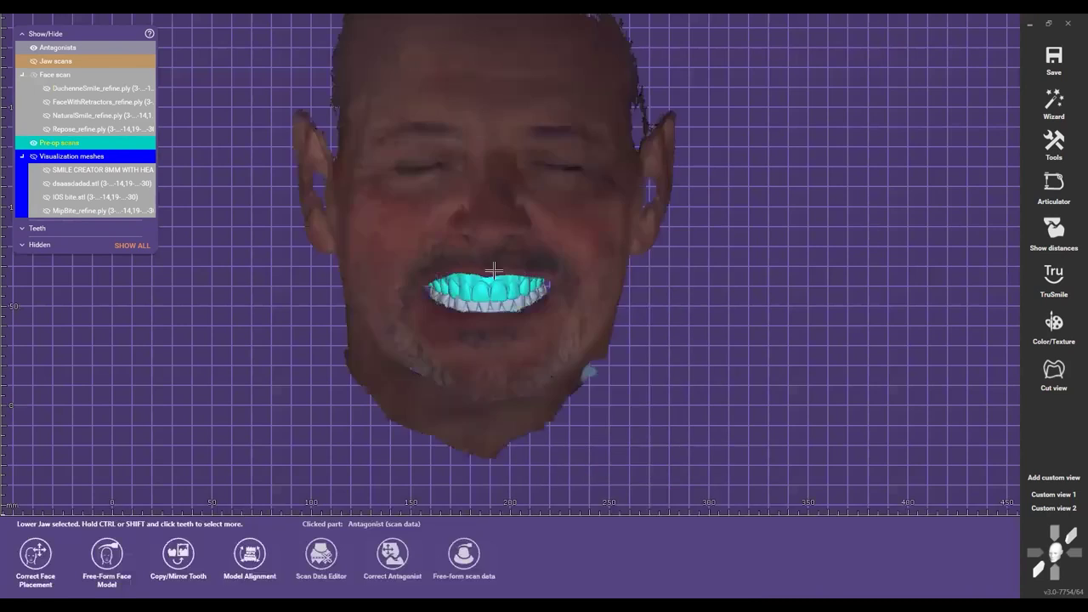
{"action": "scroll", "coordinate": [495, 234], "scroll_direction": "down", "scroll_amount": 2}
{"action": "scroll", "coordinate": [491, 255], "scroll_direction": "up", "scroll_amount": 5}
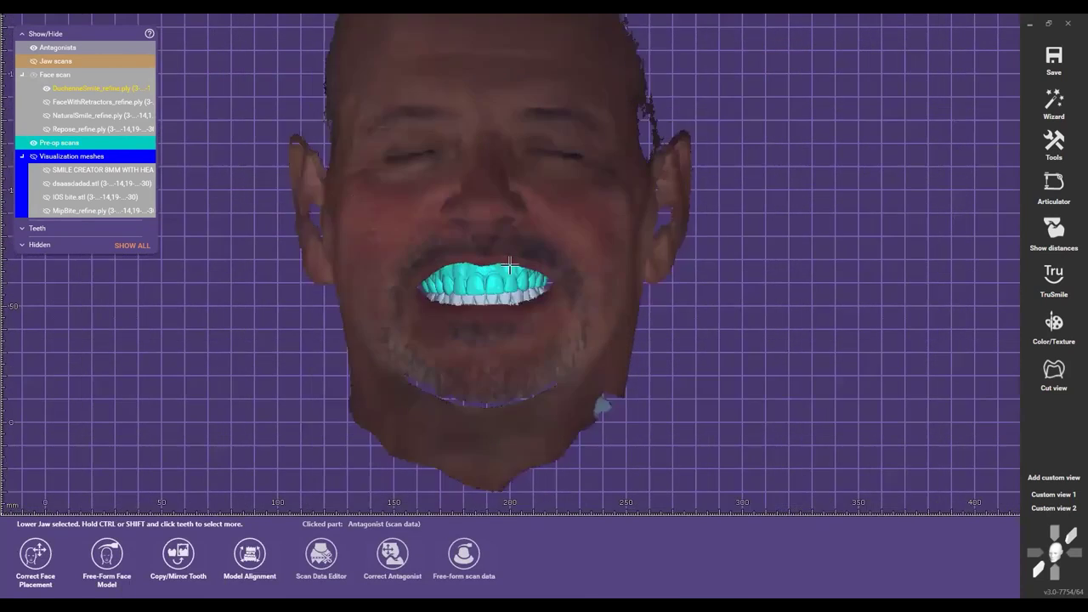
{"action": "scroll", "coordinate": [508, 298], "scroll_direction": "down", "scroll_amount": 2}
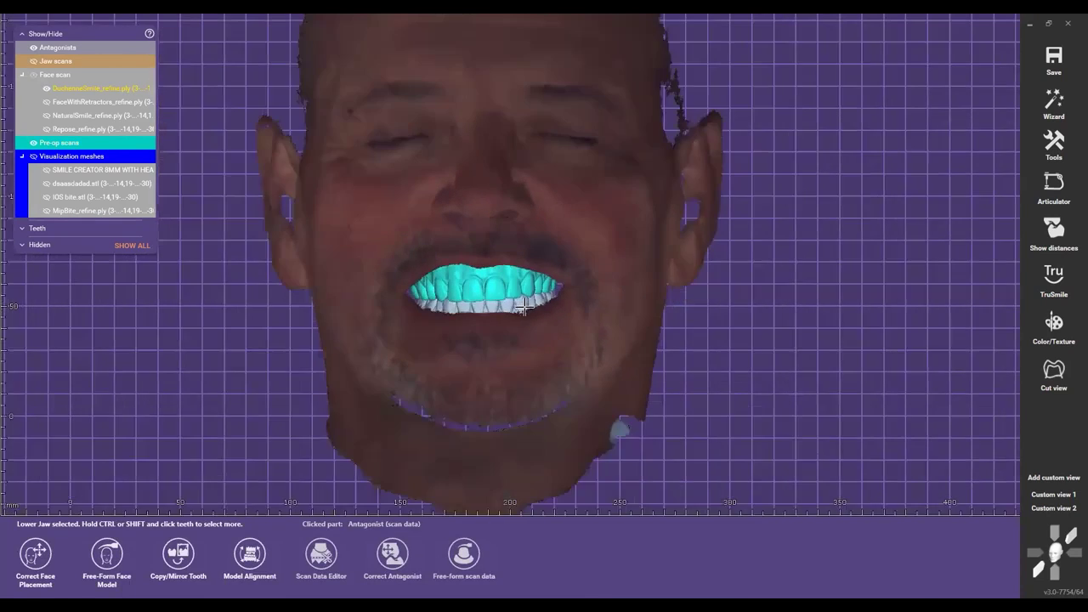
{"action": "right_click_drag", "start_coordinate": [524, 306], "coordinate": [554, 301]}
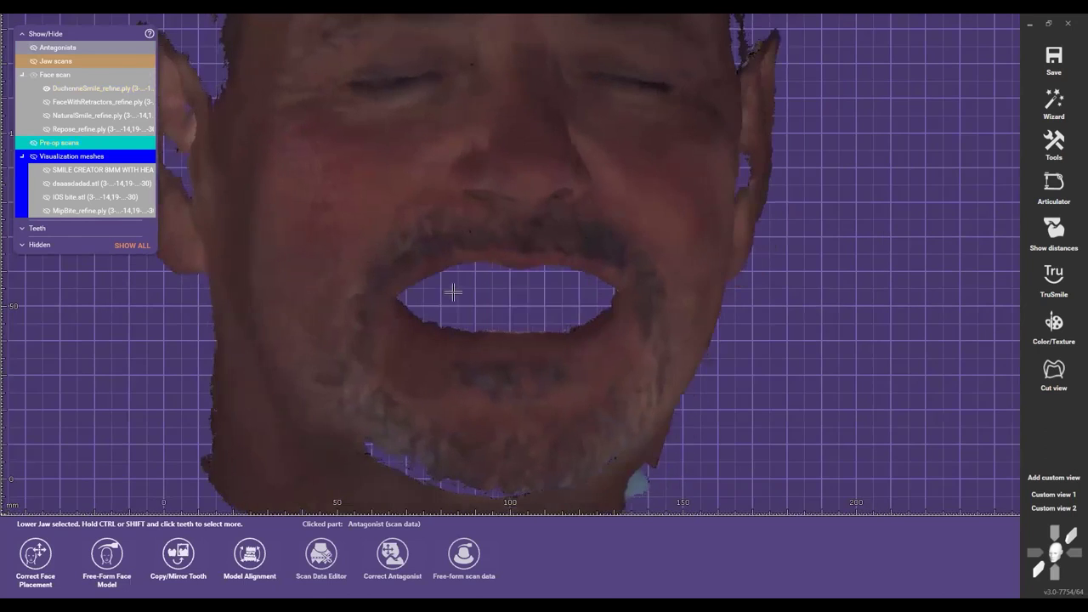
Step: View the whole DuchenneSmile face scan on its own, with no tooth scans in the mouth opening
{"action": "scroll", "coordinate": [485, 292], "scroll_direction": "down", "scroll_amount": 5}
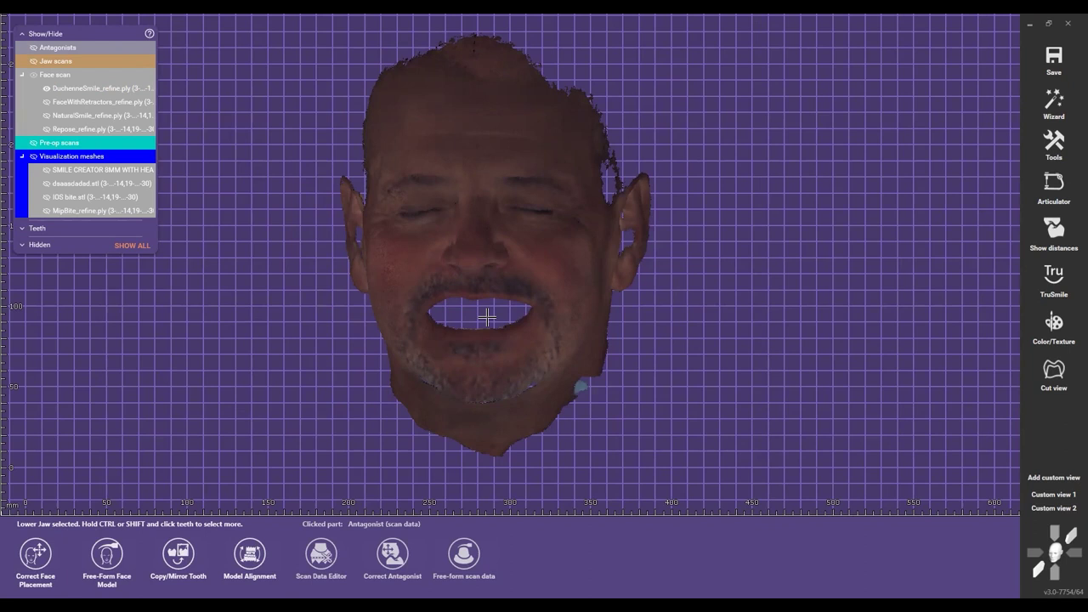
{"action": "left_click", "coordinate": [631, 335]}
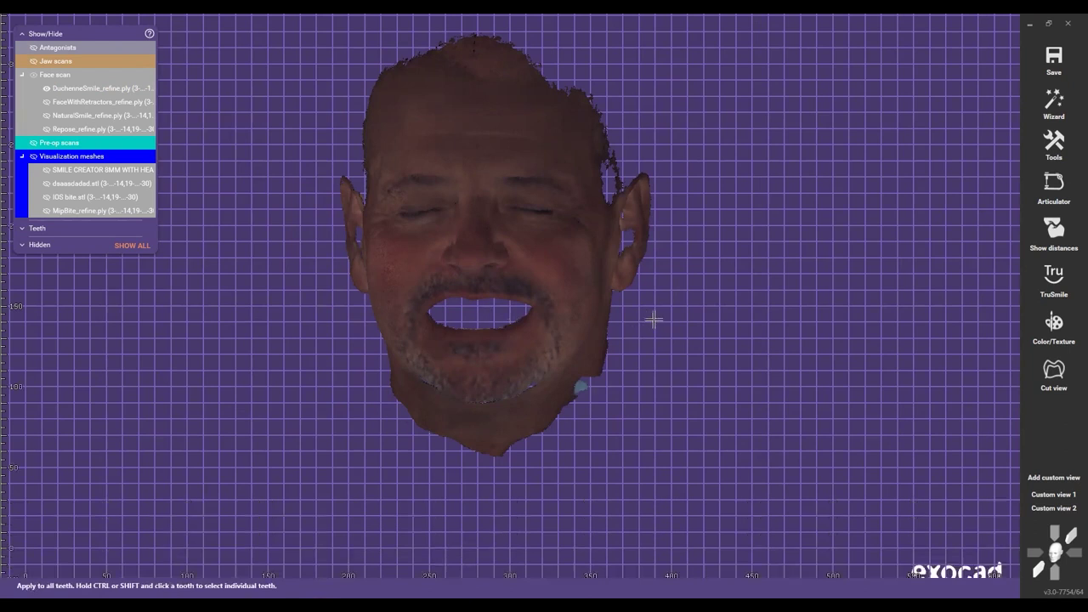
{"action": "right_click_drag", "start_coordinate": [653, 321], "coordinate": [649, 330]}
{"action": "middle_click_drag", "start_coordinate": [649, 330], "coordinate": [641, 368]}
{"action": "right_click_drag", "start_coordinate": [641, 368], "coordinate": [637, 368]}
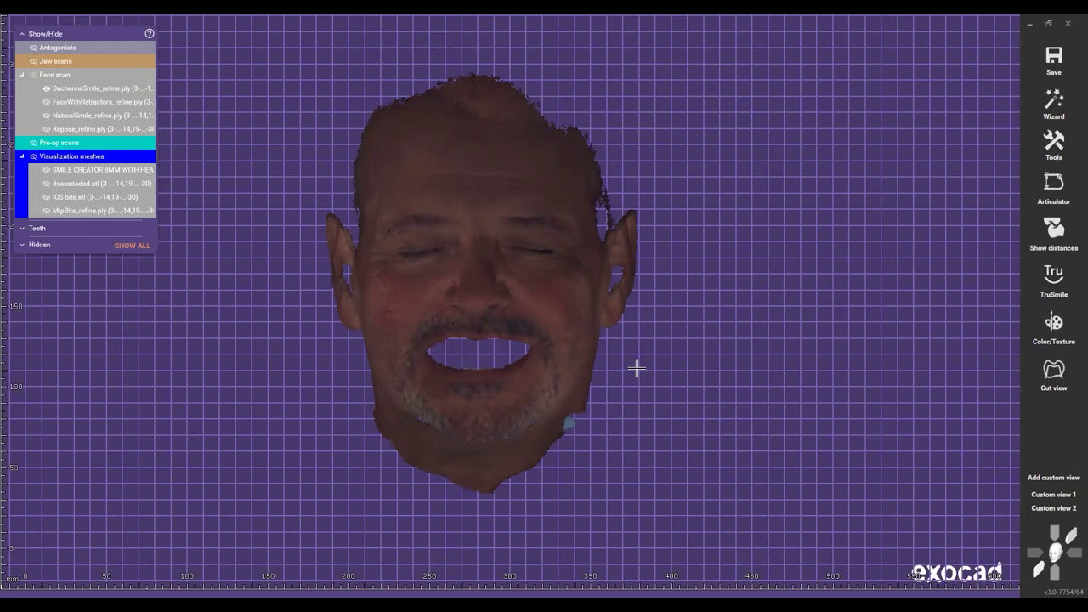
Step: Replace the DuchenneSmile face scan with NaturalSmile, and view it frontally with the antagonist, jaw and pre-op scans
{"action": "scroll", "coordinate": [490, 323], "scroll_direction": "down", "scroll_amount": 5, "text": "ctrl"}
{"action": "scroll", "coordinate": [502, 348], "scroll_direction": "up", "scroll_amount": 4}
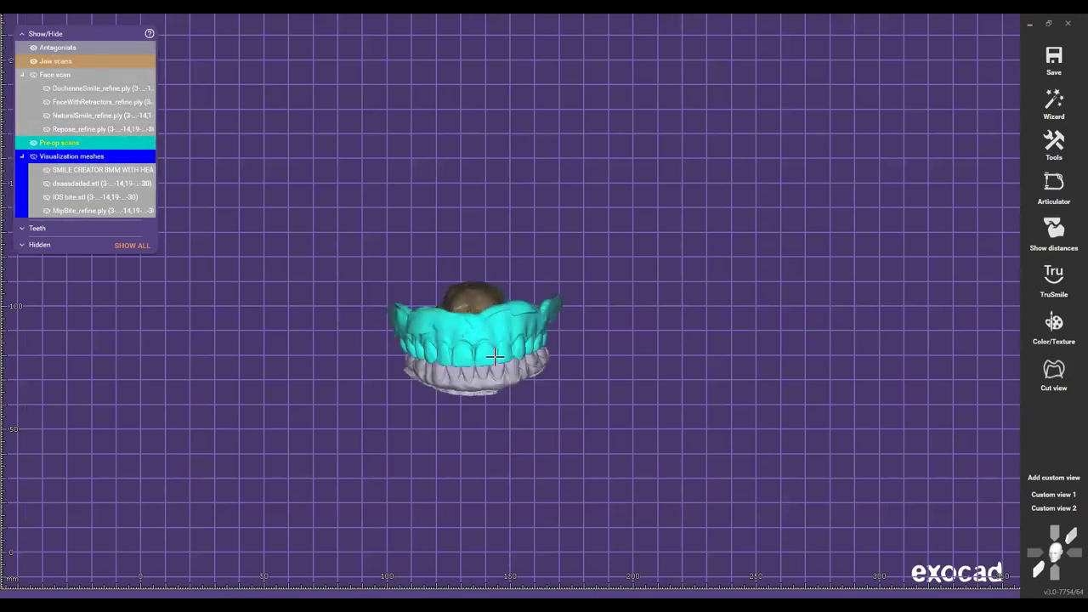
{"action": "scroll", "coordinate": [493, 295], "scroll_direction": "down", "scroll_amount": 3}
{"action": "left_click", "coordinate": [46, 115]}
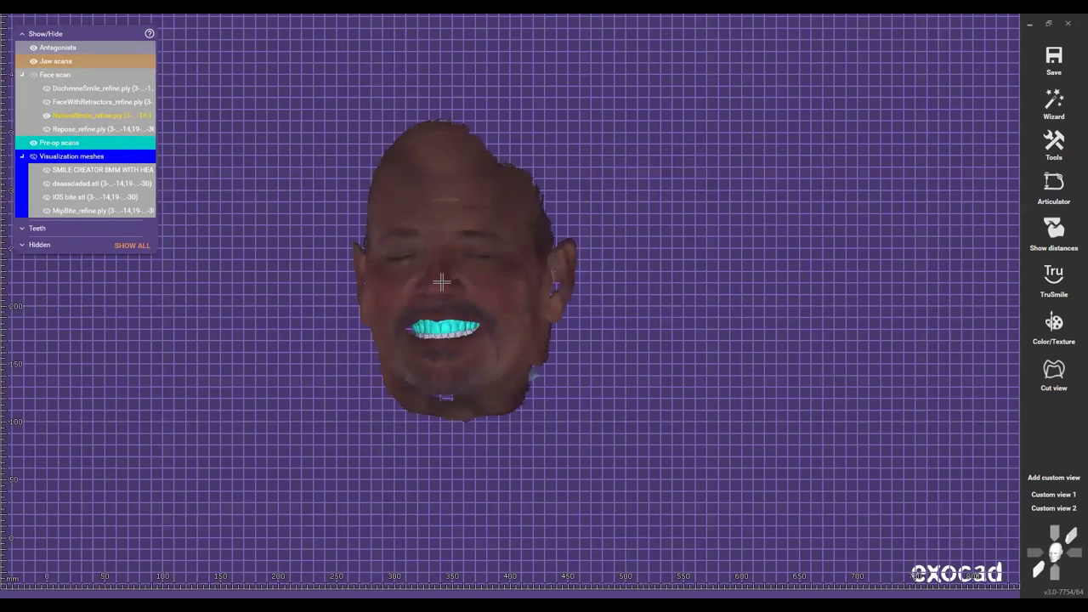
{"action": "right_click_drag", "start_coordinate": [441, 281], "coordinate": [471, 306]}
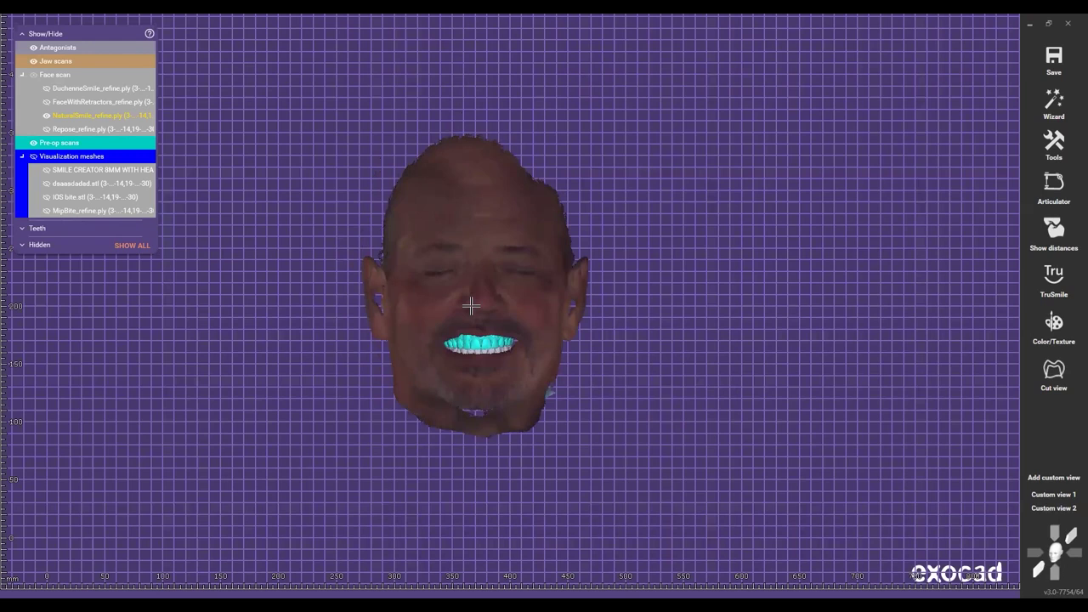
{"action": "right_click_drag", "start_coordinate": [471, 306], "coordinate": [463, 325]}
{"action": "middle_click_drag", "start_coordinate": [475, 303], "coordinate": [515, 349]}
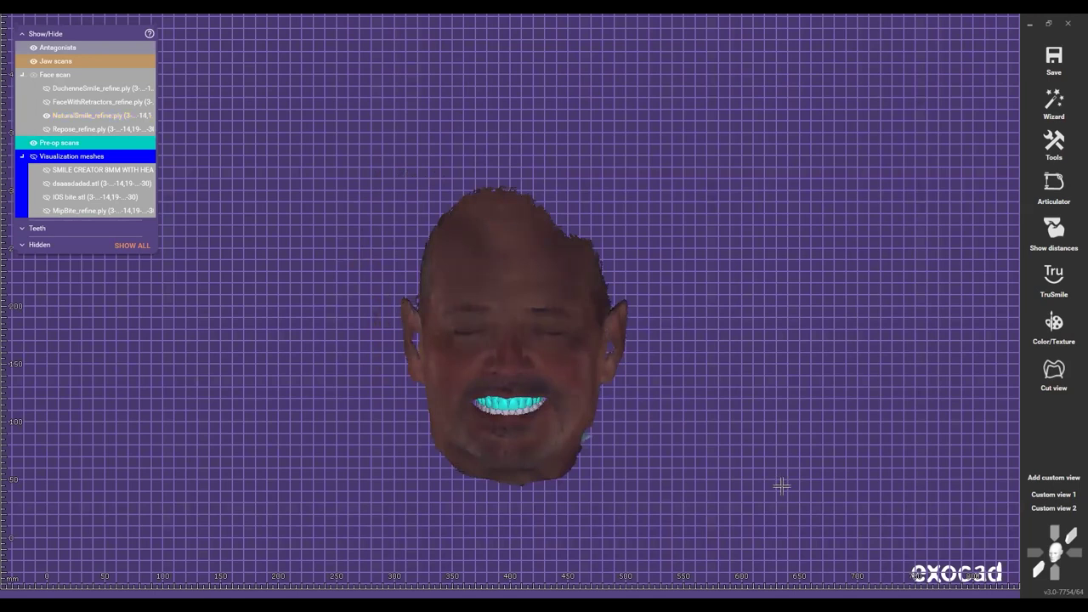
{"action": "middle_click_drag", "start_coordinate": [569, 323], "coordinate": [575, 301]}
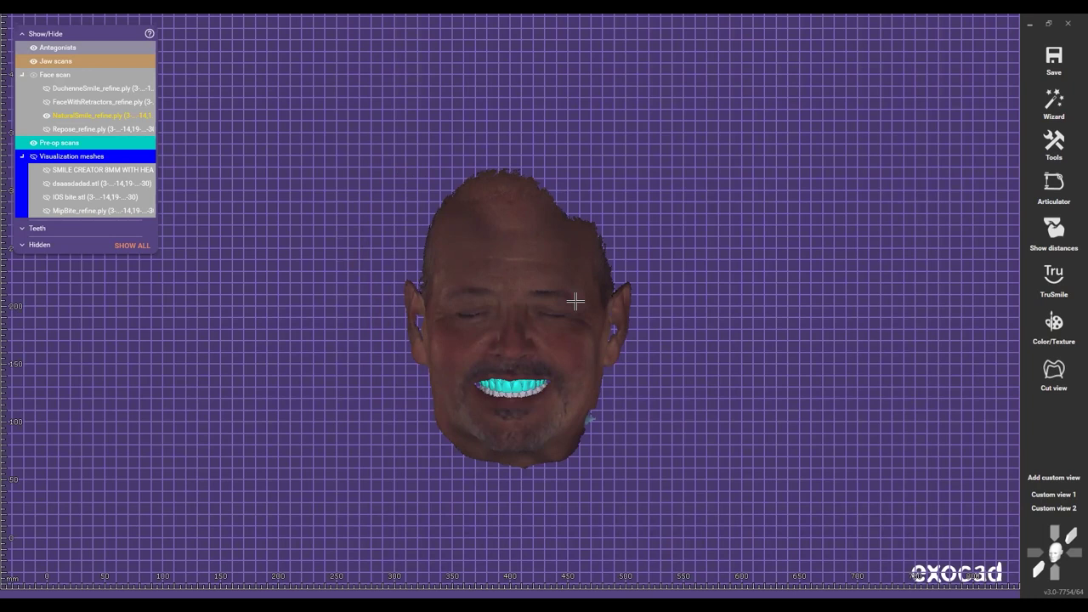
Step: Hide the NaturalSmile face scan and the pre-op scans, and inspect the space between the jaw scan and antagonist
{"action": "scroll", "coordinate": [515, 357], "scroll_direction": "down", "scroll_amount": 5, "text": "ctrl"}
{"action": "scroll", "coordinate": [514, 360], "scroll_direction": "up", "scroll_amount": 4}
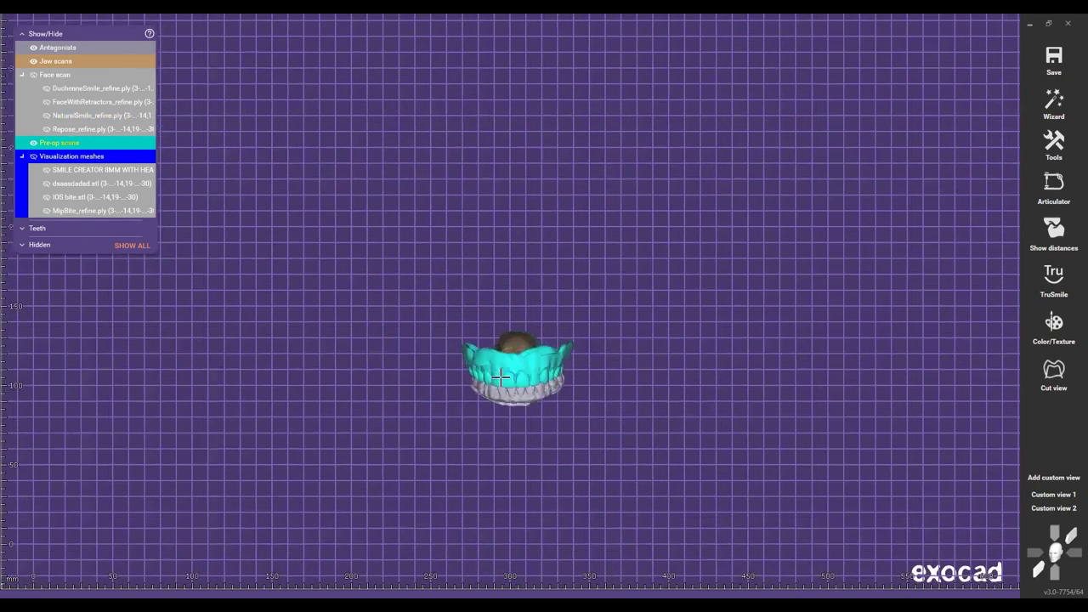
{"action": "scroll", "coordinate": [514, 356], "scroll_direction": "up", "scroll_amount": 1}
{"action": "scroll", "coordinate": [524, 337], "scroll_direction": "up", "scroll_amount": 4}
{"action": "scroll", "coordinate": [519, 330], "scroll_direction": "down", "scroll_amount": 5, "text": "ctrl"}
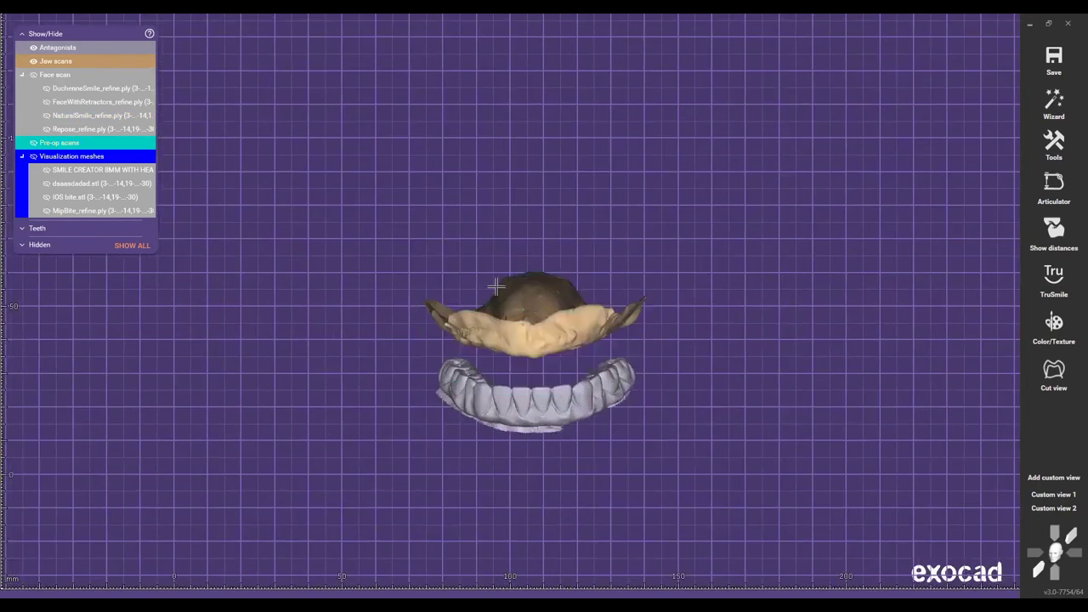
Step: Restore the pre-op scans, check them with the Repose face scan, and view the tooth scans without any face scan
{"action": "scroll", "coordinate": [415, 292], "scroll_direction": "up", "scroll_amount": 5, "text": "ctrl"}
{"action": "scroll", "coordinate": [544, 311], "scroll_direction": "down", "scroll_amount": 6}
{"action": "scroll", "coordinate": [529, 310], "scroll_direction": "down", "scroll_amount": 5, "text": "ctrl"}
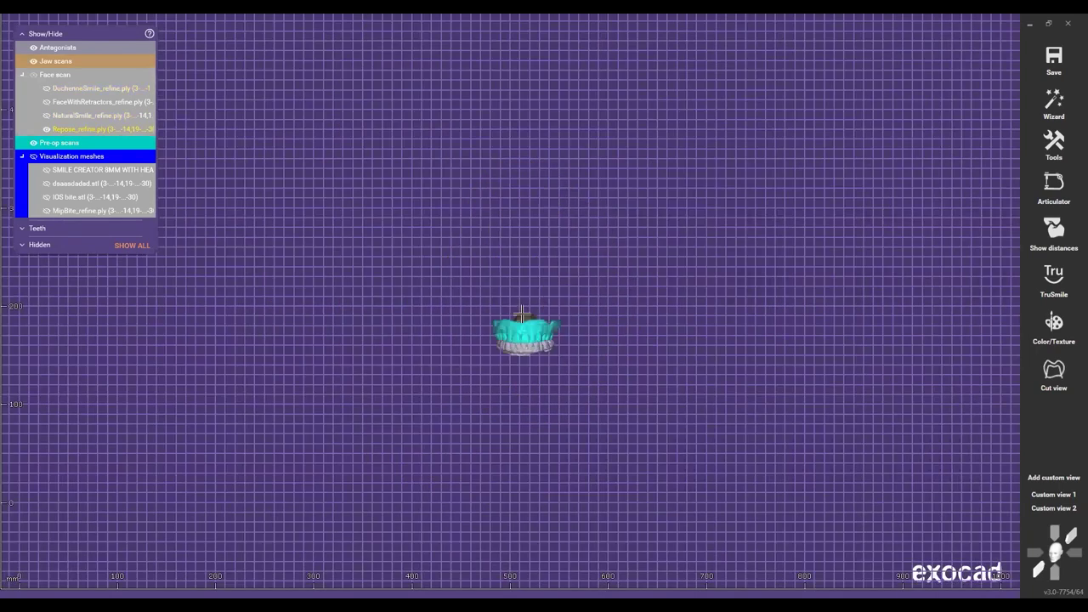
{"action": "scroll", "coordinate": [521, 337], "scroll_direction": "up", "scroll_amount": 4}
{"action": "scroll", "coordinate": [1007, 222], "scroll_direction": "down", "scroll_amount": 4}
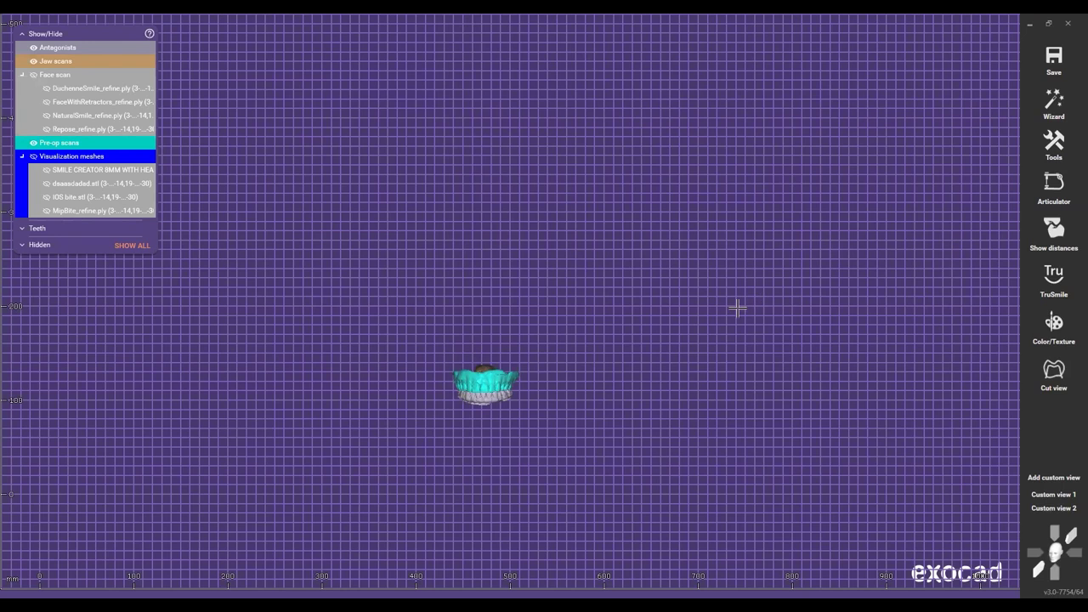
{"action": "scroll", "coordinate": [527, 311], "scroll_direction": "up", "scroll_amount": 3}
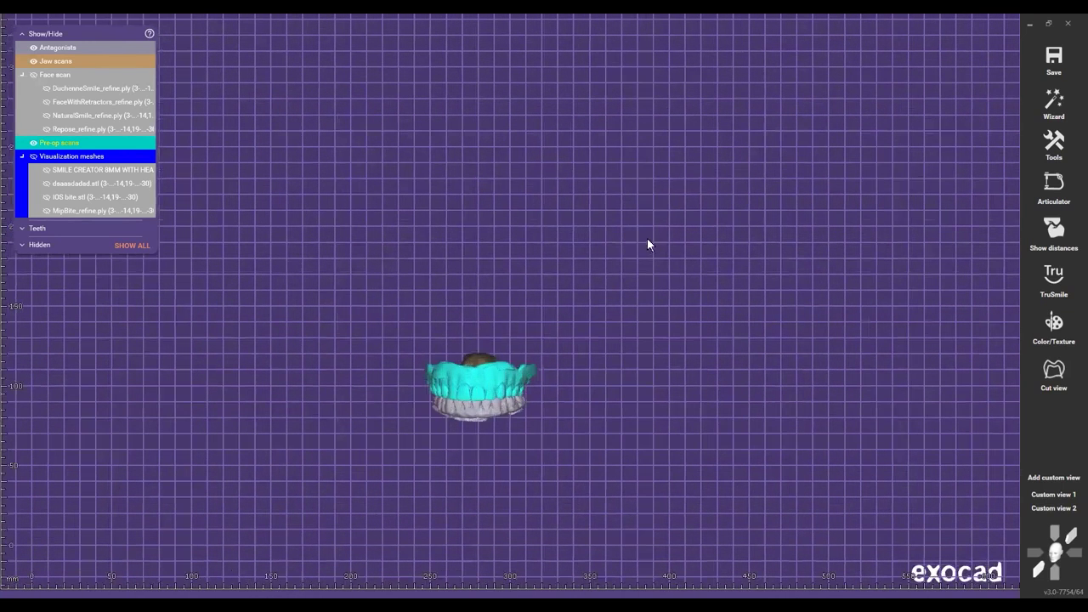
Step: Reorient the scan data so the jaw scan faces its occlusal side, clearing the existing jaw movement results
{"action": "right_click", "coordinate": [683, 183]}
{"action": "left_click", "coordinate": [532, 244]}
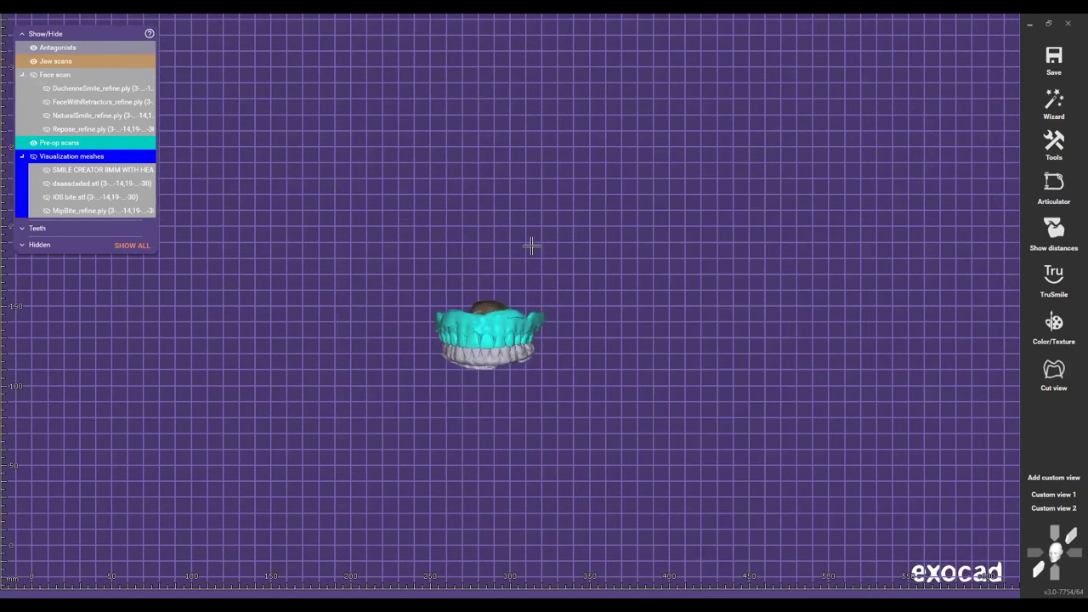
{"action": "middle_click_drag", "start_coordinate": [528, 239], "coordinate": [533, 225]}
{"action": "middle_click_drag", "start_coordinate": [561, 283], "coordinate": [611, 255]}
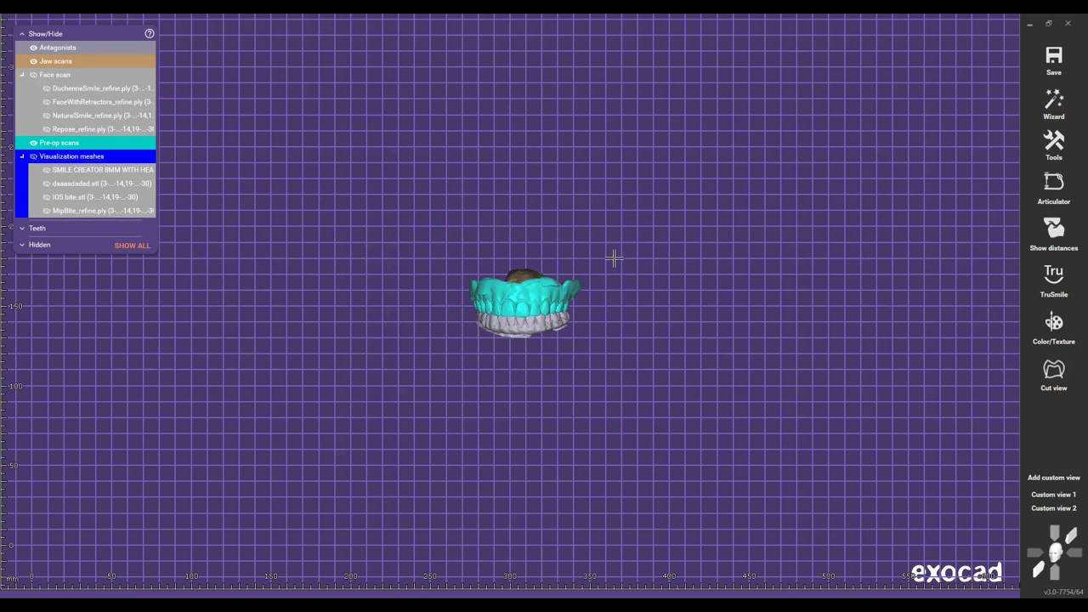
{"action": "scroll", "coordinate": [612, 257], "scroll_direction": "up", "scroll_amount": 1}
{"action": "scroll", "coordinate": [611, 257], "scroll_direction": "up", "scroll_amount": 1}
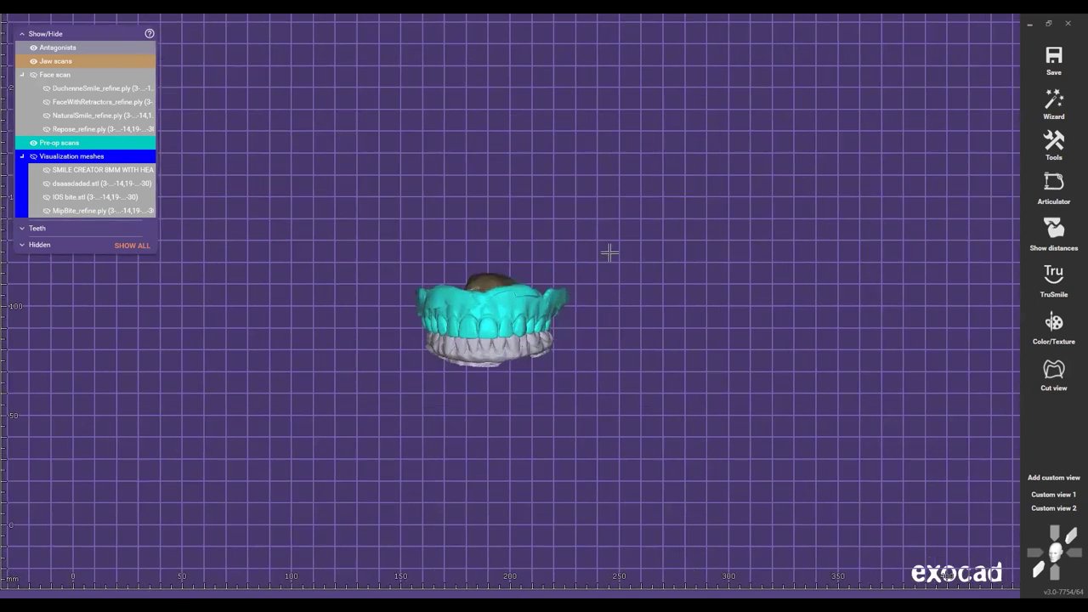
{"action": "right_click", "coordinate": [619, 253]}
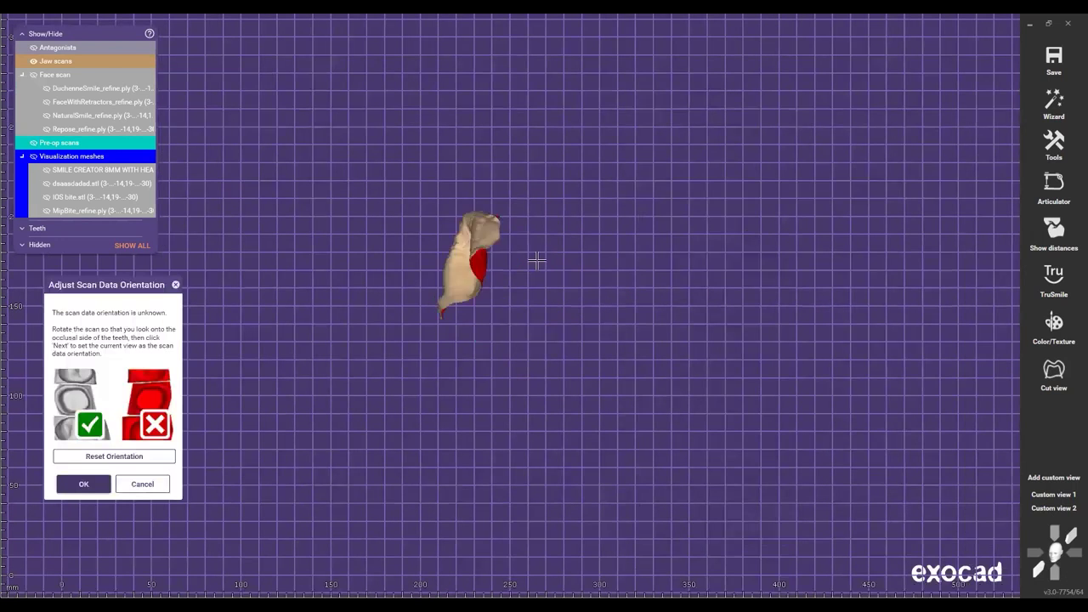
{"action": "mouse_move", "coordinate": [537, 261]}
{"action": "right_mouse_down"}
{"action": "mouse_move", "coordinate": [561, 348]}
{"action": "mouse_move", "coordinate": [535, 247]}
{"action": "right_mouse_up"}
{"action": "scroll", "coordinate": [505, 257], "scroll_direction": "up", "scroll_amount": 2}
{"action": "scroll", "coordinate": [551, 328], "scroll_direction": "up", "scroll_amount": 2}
{"action": "right_click_drag", "start_coordinate": [551, 328], "coordinate": [386, 388]}
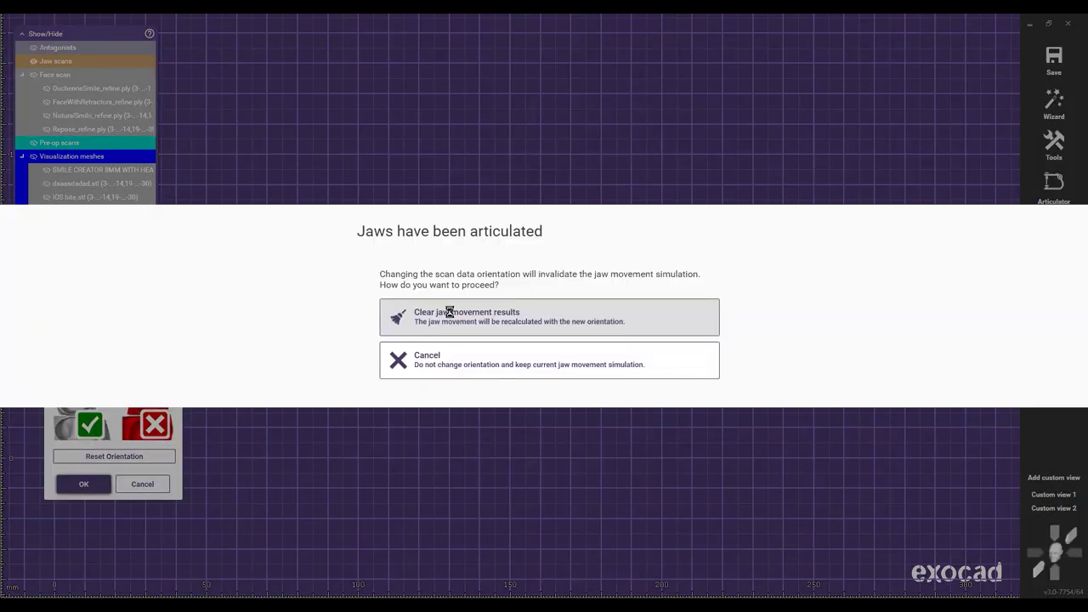
{"action": "left_click", "coordinate": [450, 313]}
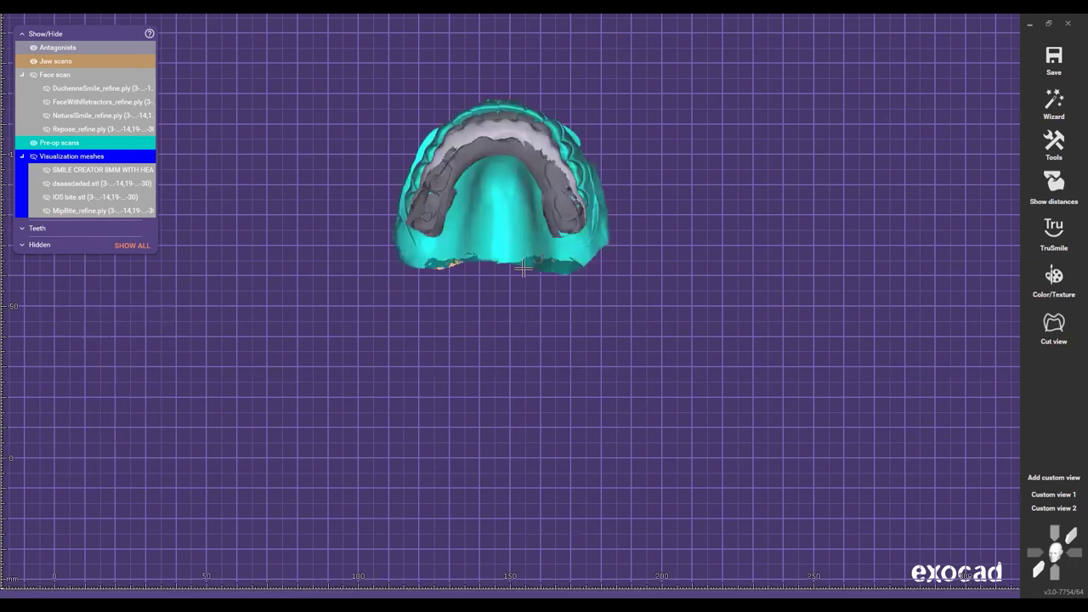
Step: Isolate the jaw scan and open the virtual articulator with manual jaw correction, keeping the model area unobstructed
{"action": "scroll", "coordinate": [514, 323], "scroll_direction": "down", "scroll_amount": 2}
{"action": "right_click_drag", "start_coordinate": [513, 374], "coordinate": [539, 241]}
{"action": "left_click", "coordinate": [515, 320], "text": "ctrl"}
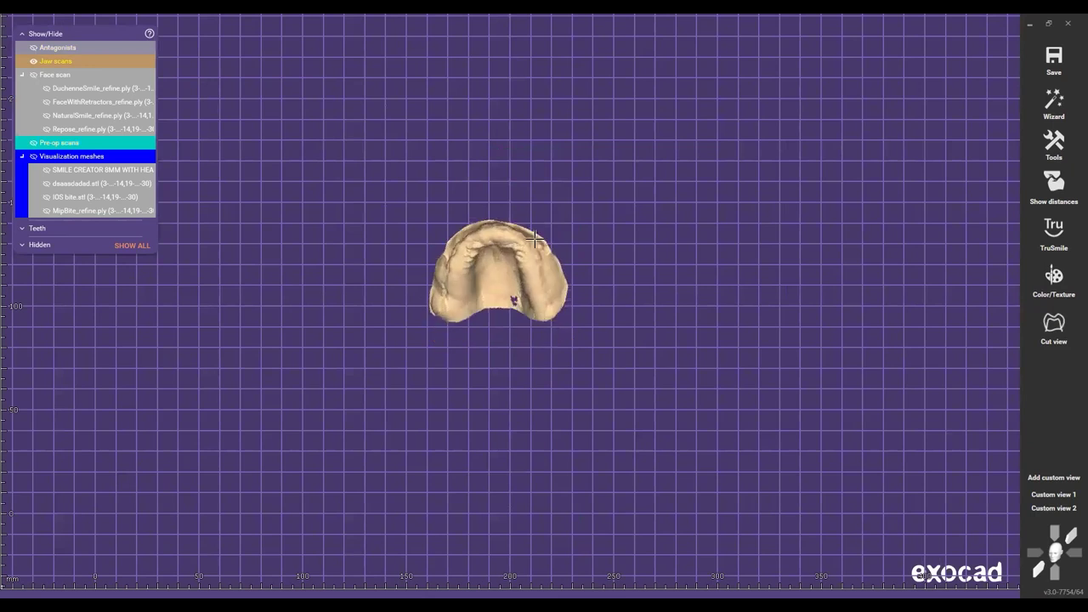
{"action": "middle_click_drag", "start_coordinate": [539, 241], "coordinate": [531, 307]}
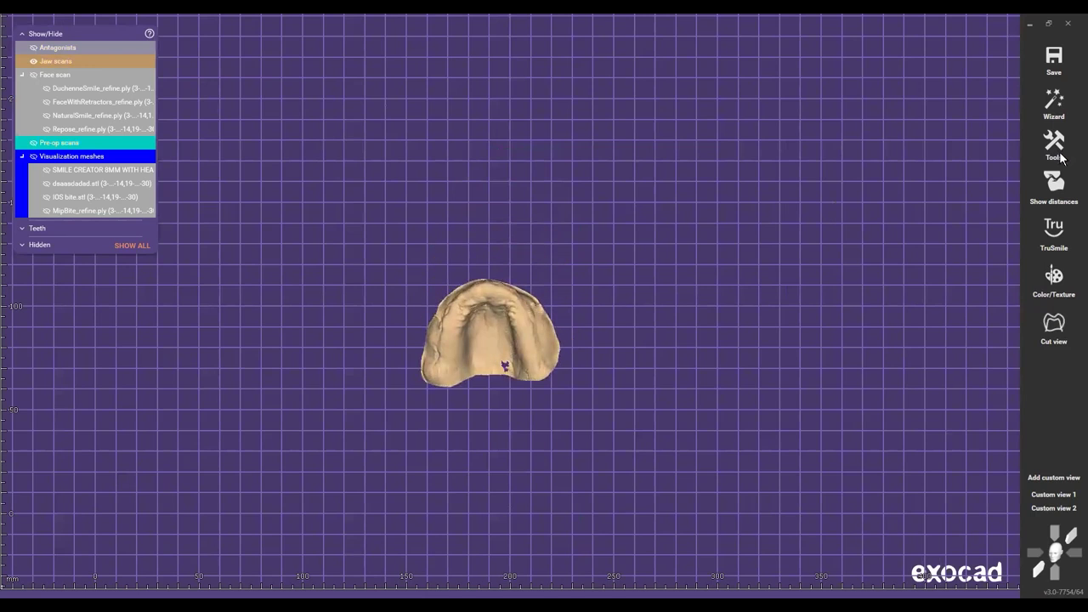
{"action": "left_click", "coordinate": [1061, 158]}
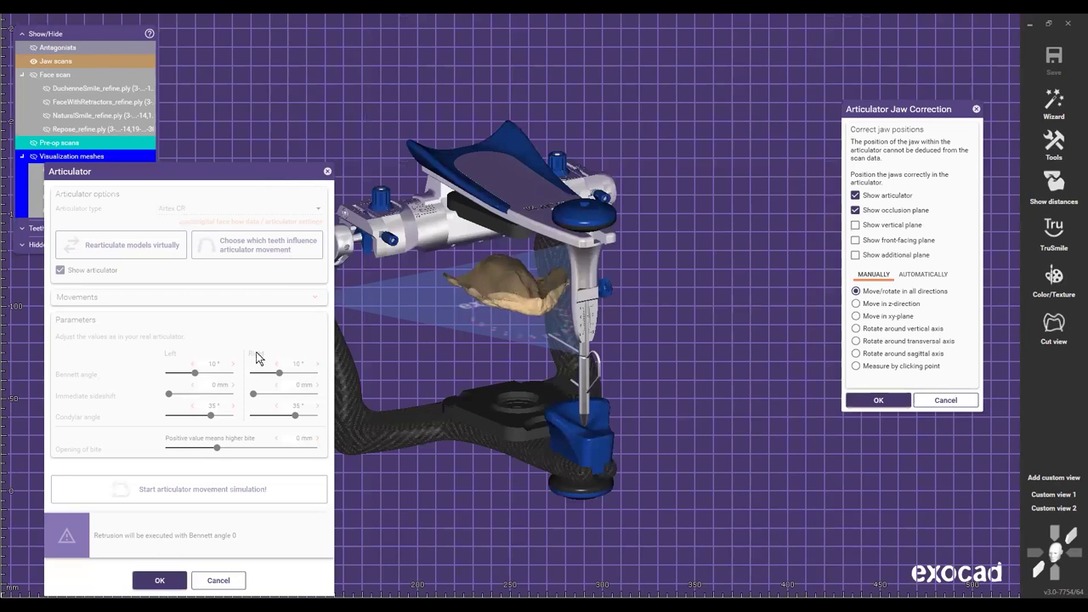
{"action": "left_click_drag", "start_coordinate": [287, 173], "coordinate": [264, 225]}
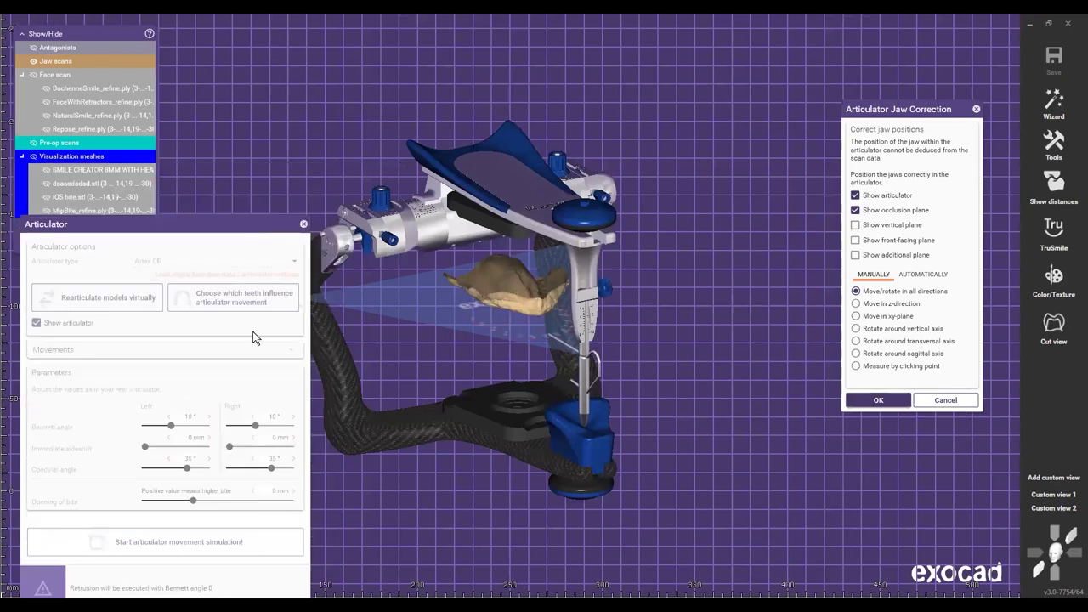
{"action": "left_click_drag", "start_coordinate": [254, 333], "coordinate": [246, 346]}
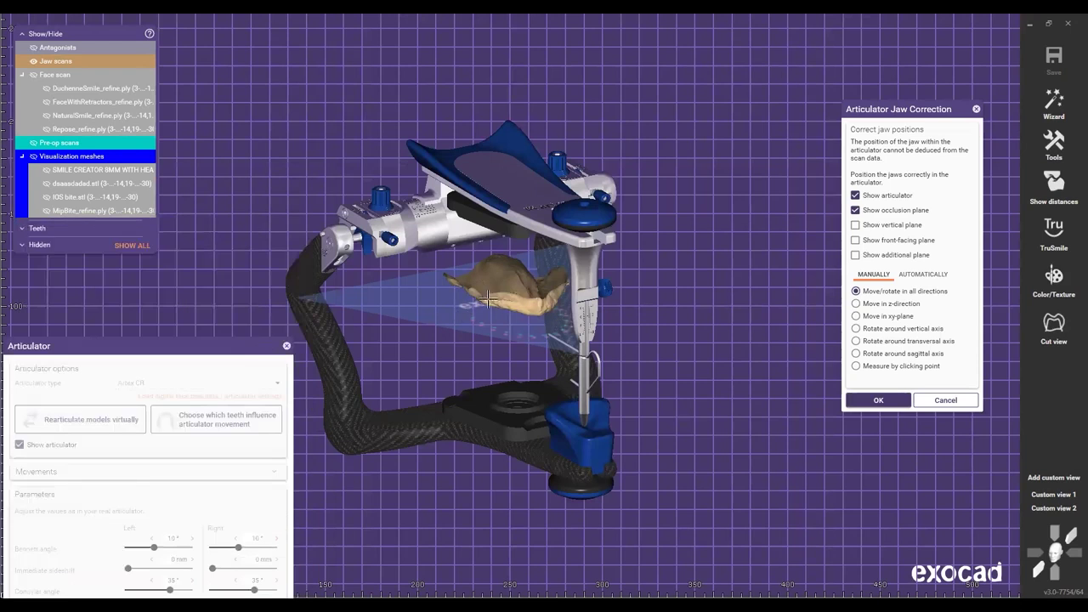
Step: Show the NaturalSmile face scan and the pre-op scans, and move the aligned scans clear of the articulator
{"action": "right_click_drag", "start_coordinate": [490, 299], "coordinate": [401, 282]}
{"action": "left_click", "coordinate": [46, 115]}
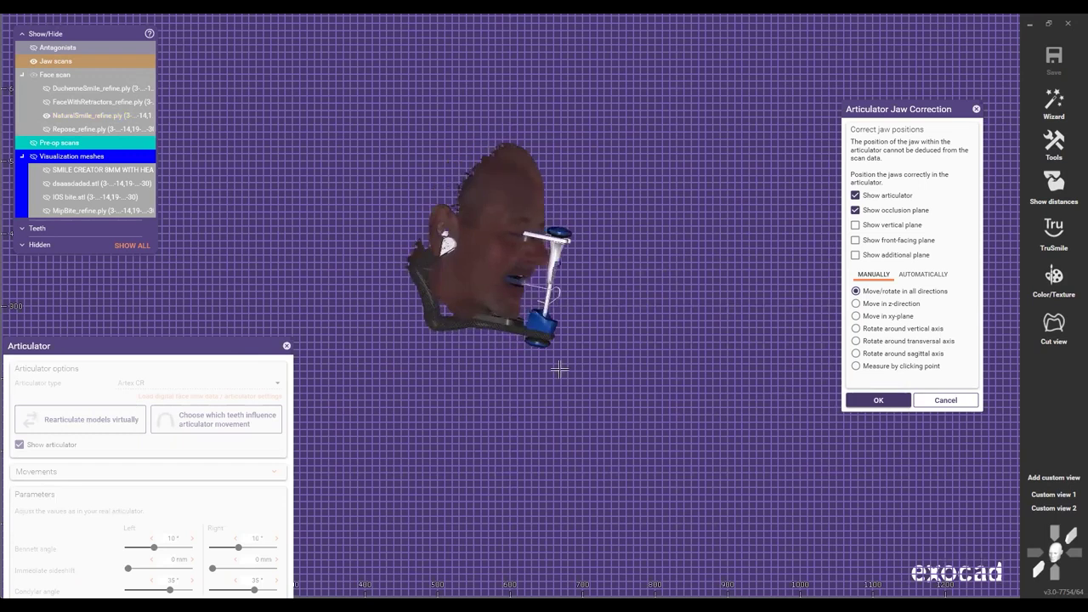
{"action": "right_click_drag", "start_coordinate": [560, 368], "coordinate": [710, 270]}
{"action": "right_click_drag", "start_coordinate": [653, 306], "coordinate": [630, 304]}
{"action": "left_click_drag", "start_coordinate": [637, 265], "coordinate": [622, 361]}
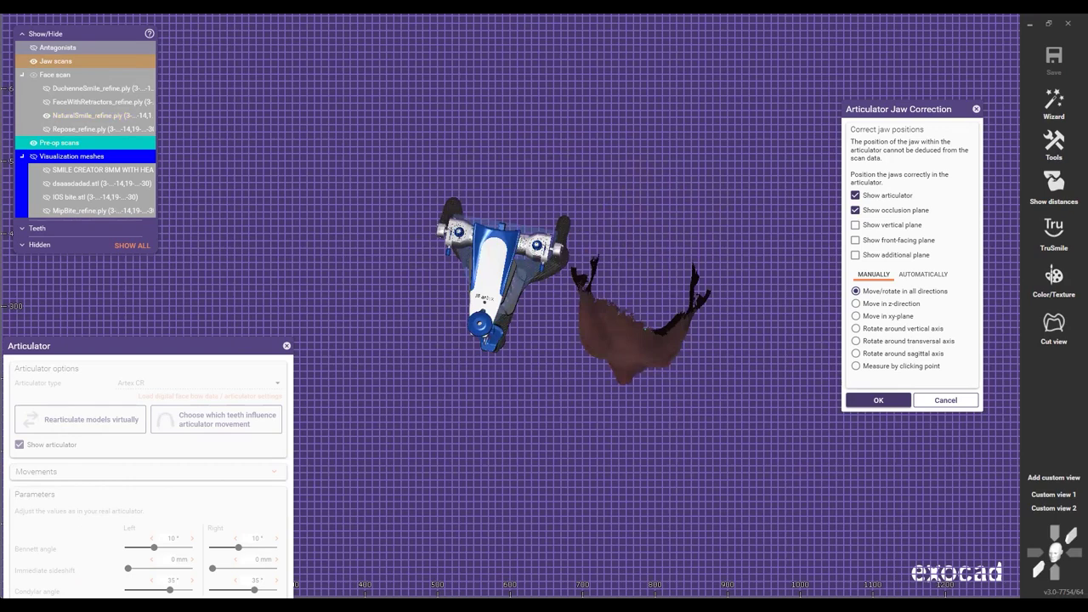
Step: In the frontal view, move the face and tooth scans sideways and centre them on the articulator
{"action": "left_click", "coordinate": [1039, 569]}
{"action": "scroll", "coordinate": [635, 465], "scroll_direction": "up", "scroll_amount": 1}
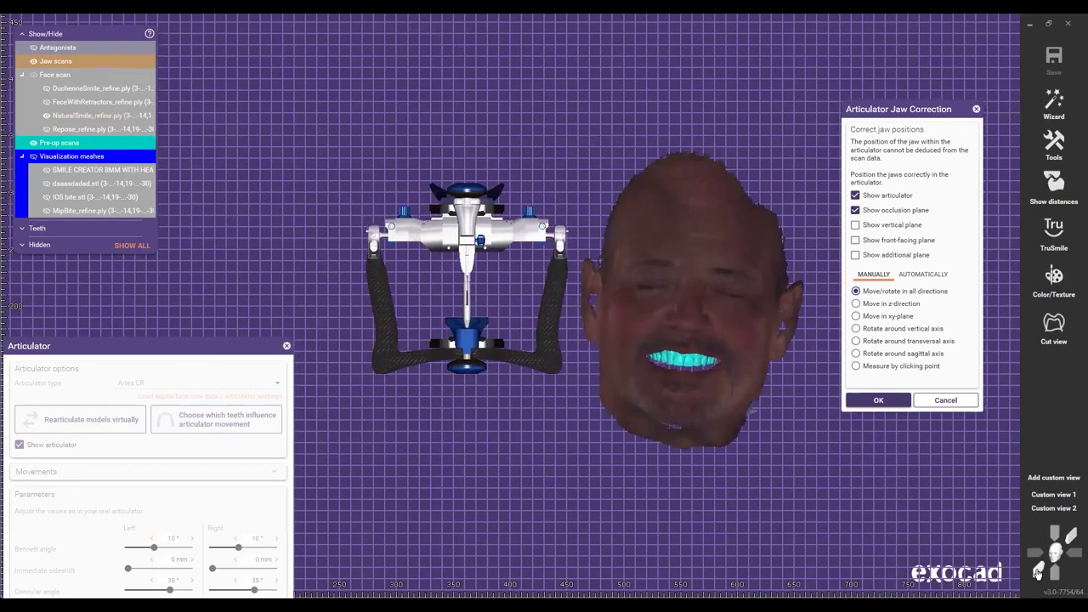
{"action": "middle_click_drag", "start_coordinate": [523, 441], "coordinate": [448, 443]}
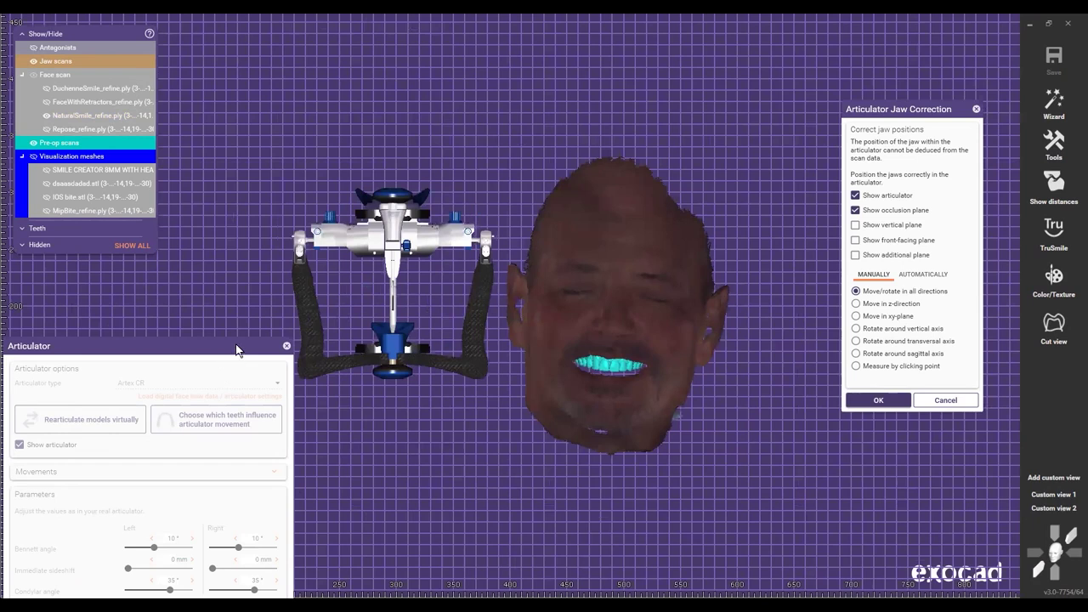
{"action": "left_click_drag", "start_coordinate": [233, 345], "coordinate": [200, 420]}
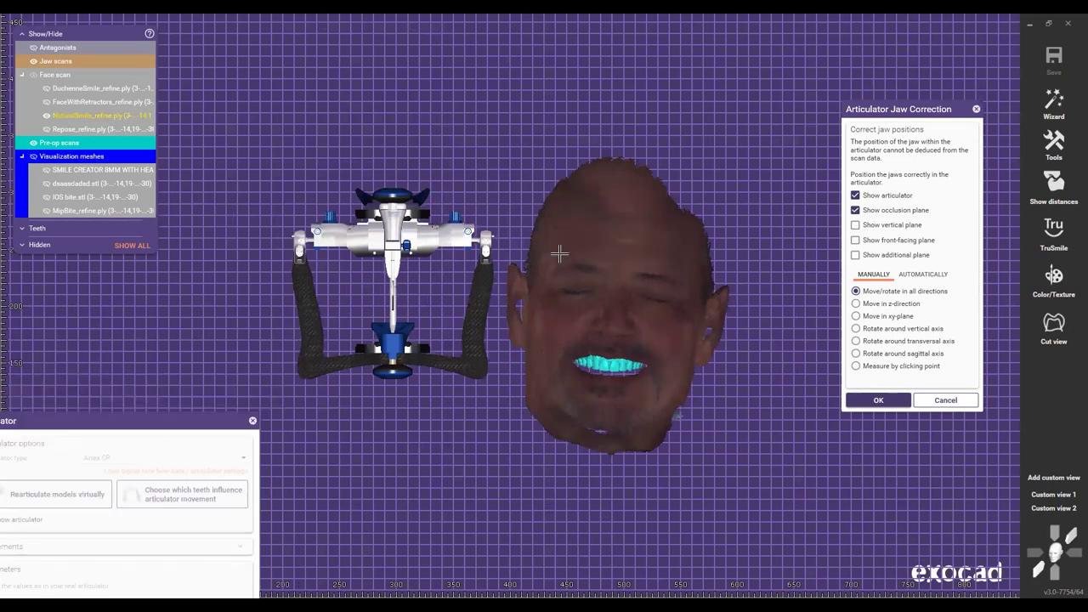
{"action": "left_click_drag", "start_coordinate": [558, 245], "coordinate": [422, 233], "text": "ctrl"}
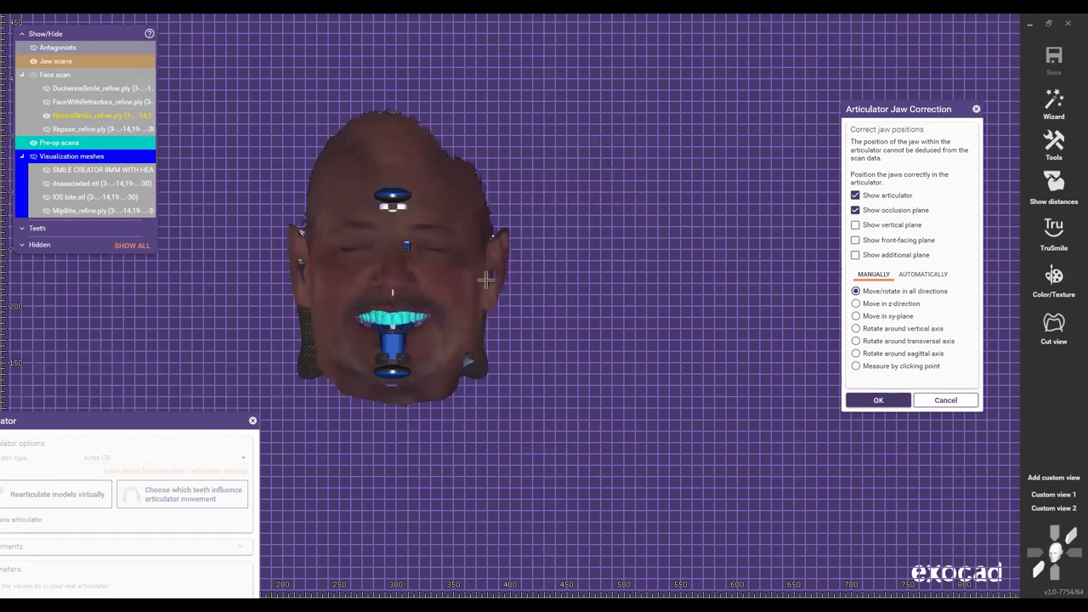
Step: In the side view, shift the face and tooth scans so the ear region lines up with the articulator's condylar joint
{"action": "left_click", "coordinate": [1034, 554]}
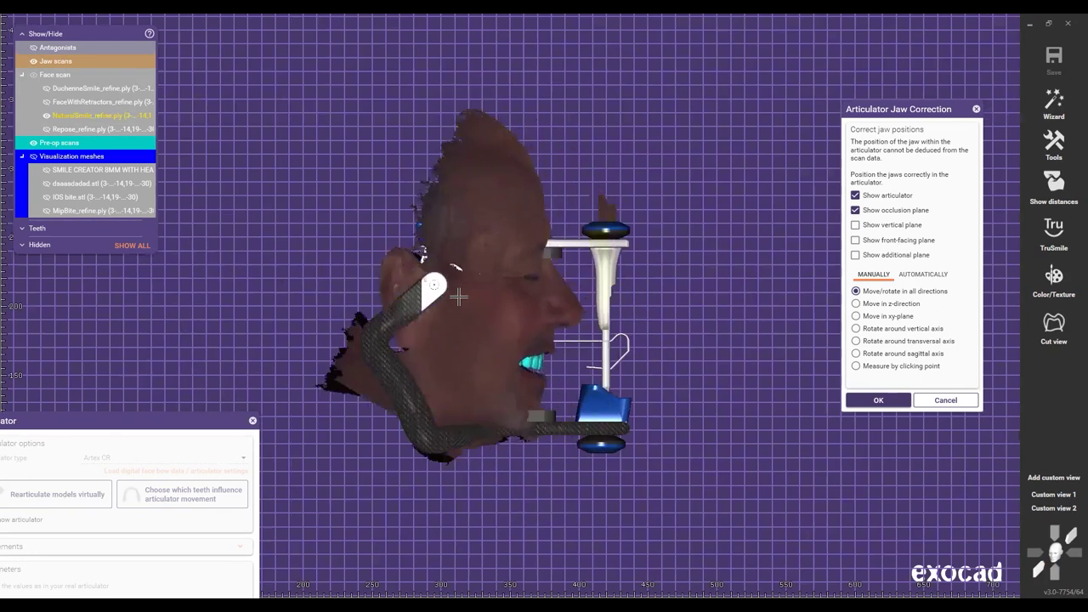
{"action": "left_click_drag", "start_coordinate": [458, 295], "coordinate": [505, 332]}
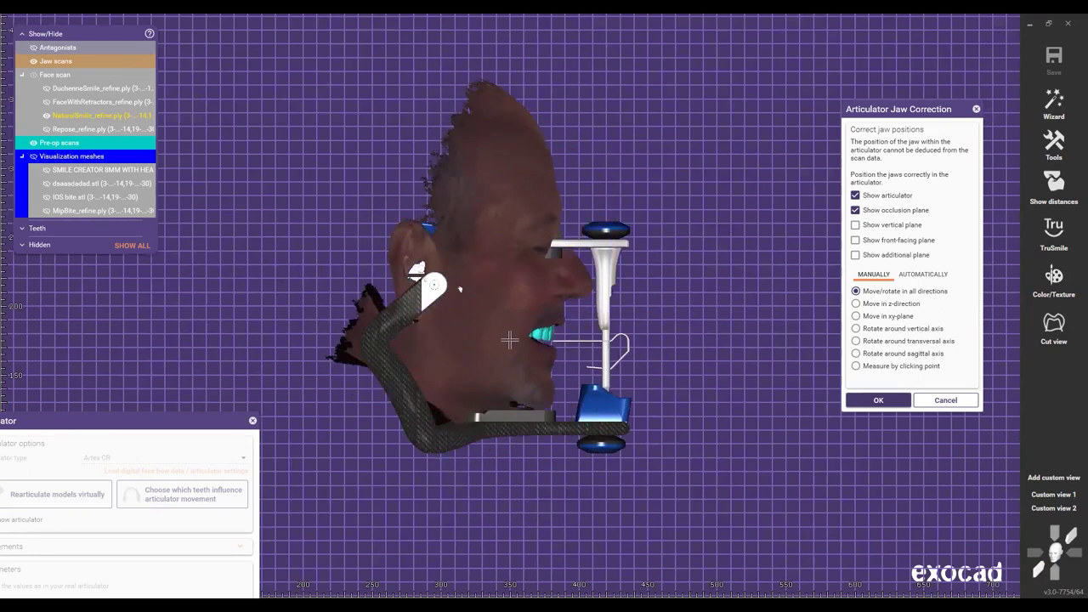
{"action": "scroll", "coordinate": [507, 331], "scroll_direction": "up", "scroll_amount": 3}
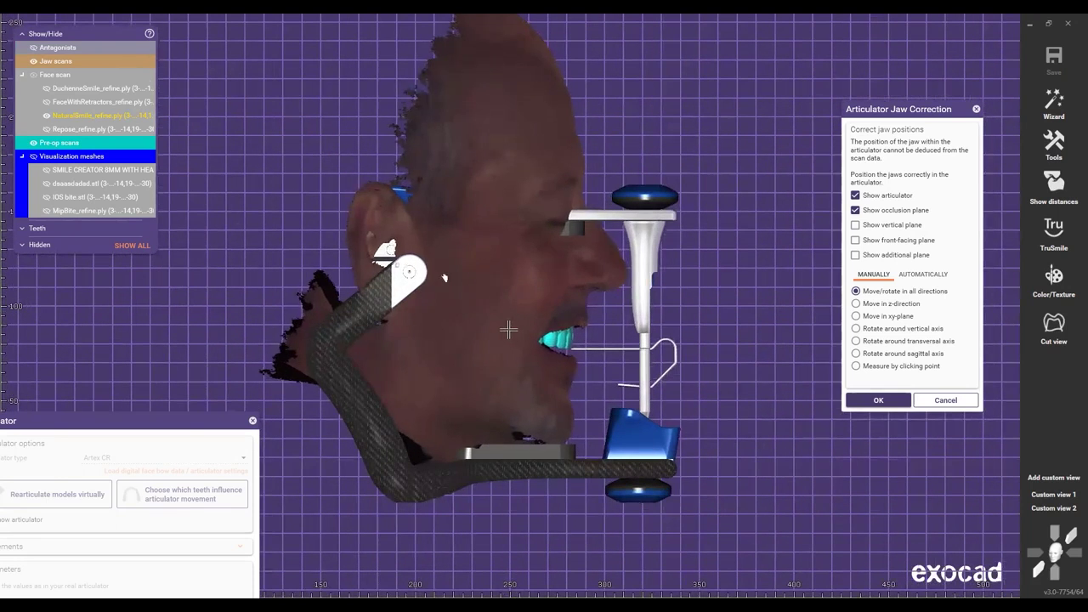
{"action": "left_click_drag", "start_coordinate": [494, 325], "coordinate": [490, 327]}
{"action": "scroll", "coordinate": [620, 326], "scroll_direction": "down", "scroll_amount": 1}
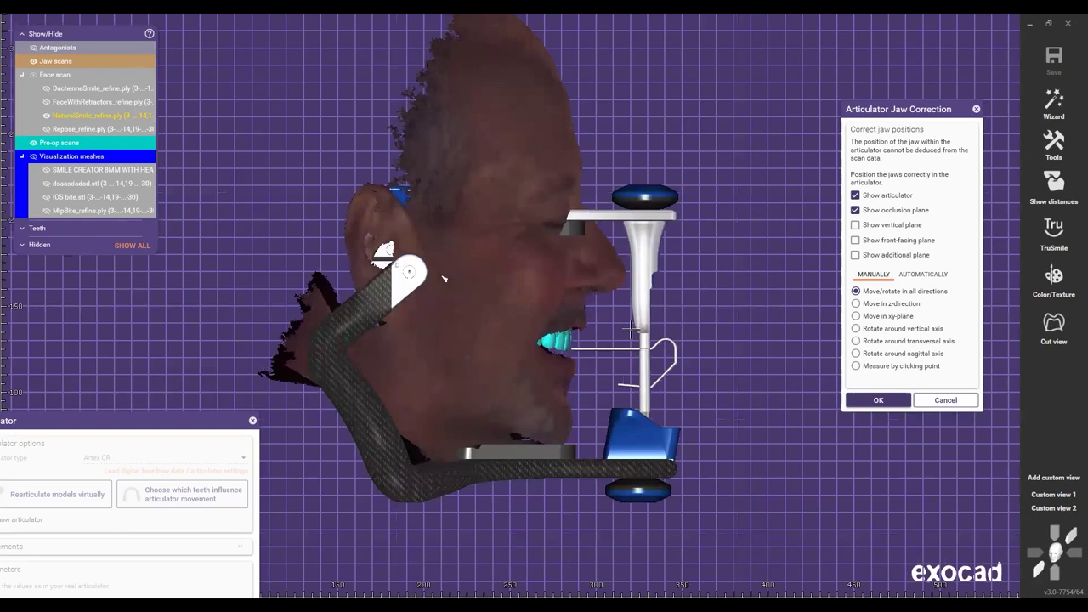
Step: Rotate the face and tooth scans slightly in the side view and check the teeth against the incisal pointer
{"action": "scroll", "coordinate": [587, 325], "scroll_direction": "down", "scroll_amount": 1}
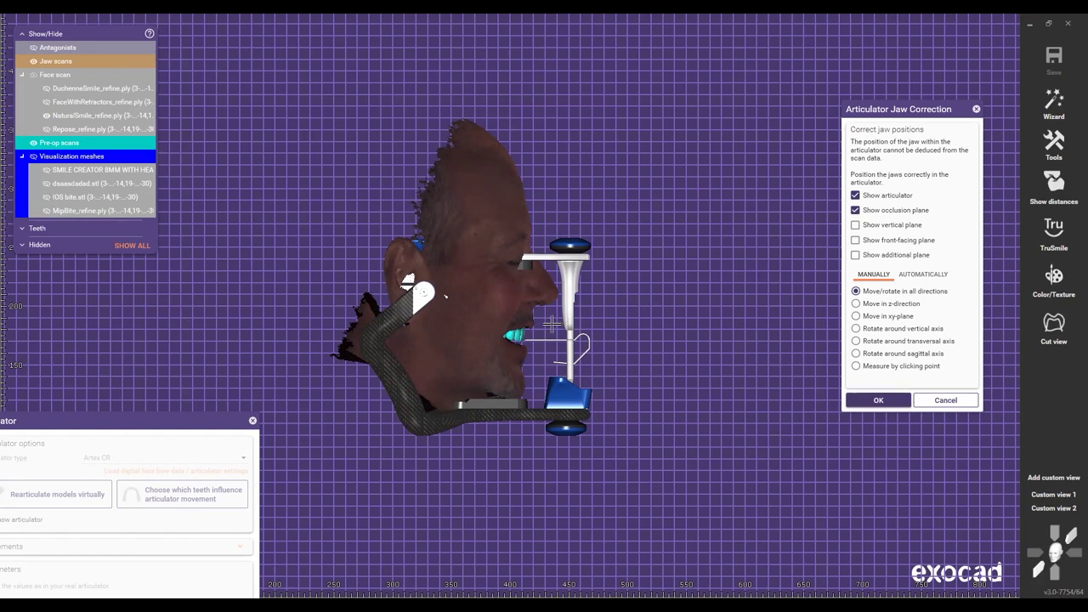
{"action": "scroll", "coordinate": [541, 300], "scroll_direction": "up", "scroll_amount": 2}
{"action": "scroll", "coordinate": [541, 298], "scroll_direction": "down", "scroll_amount": 3}
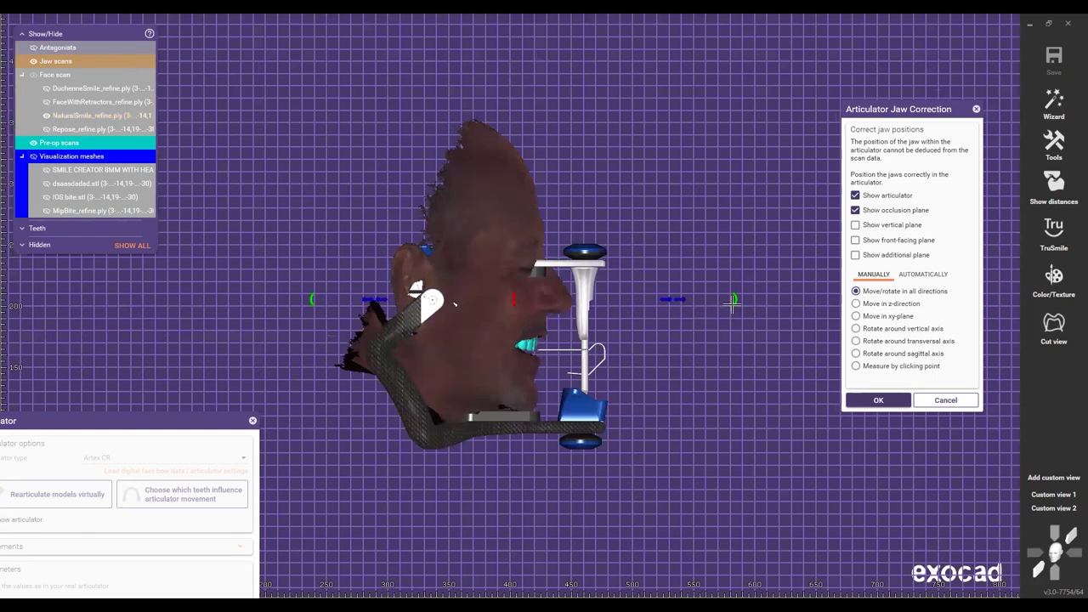
{"action": "mouse_move", "coordinate": [733, 304]}
{"action": "left_mouse_down"}
{"action": "mouse_move", "coordinate": [722, 297]}
{"action": "mouse_move", "coordinate": [728, 331]}
{"action": "mouse_move", "coordinate": [724, 265]}
{"action": "mouse_move", "coordinate": [729, 295]}
{"action": "left_mouse_up"}
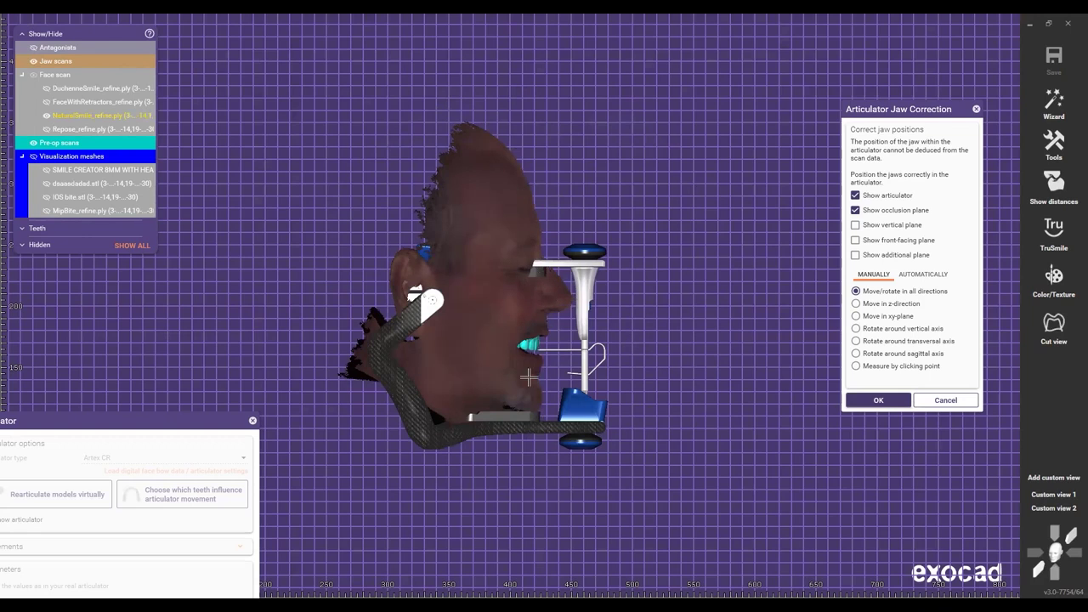
{"action": "scroll", "coordinate": [430, 312], "scroll_direction": "up", "scroll_amount": 5}
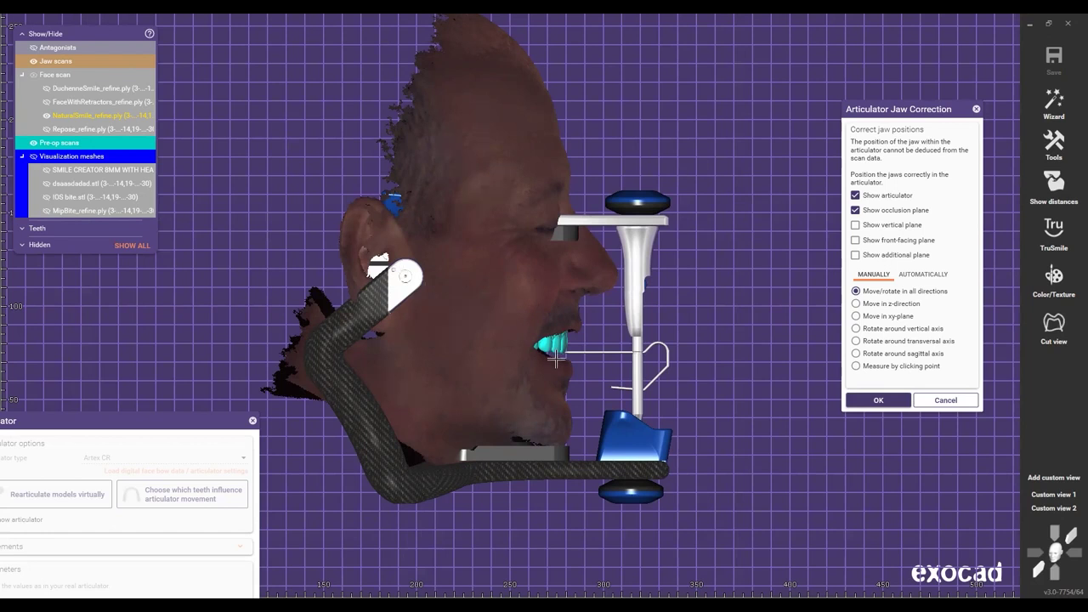
{"action": "scroll", "coordinate": [556, 360], "scroll_direction": "down", "scroll_amount": 4}
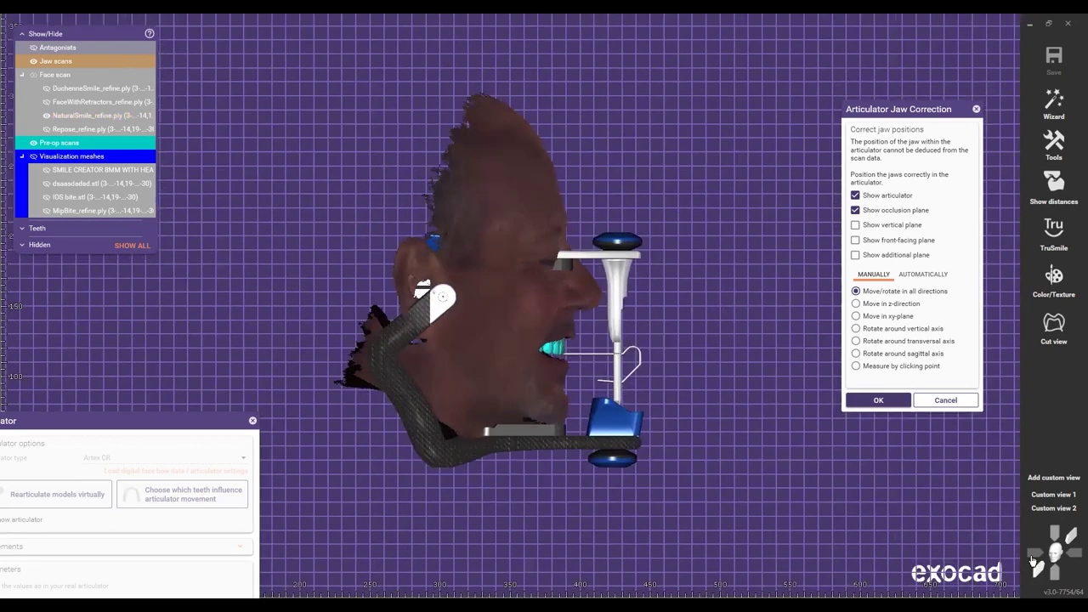
Step: Hide the articulator and rotate the face and tooth scans slightly in the top view to square them to the occlusion plane
{"action": "left_click", "coordinate": [1033, 558]}
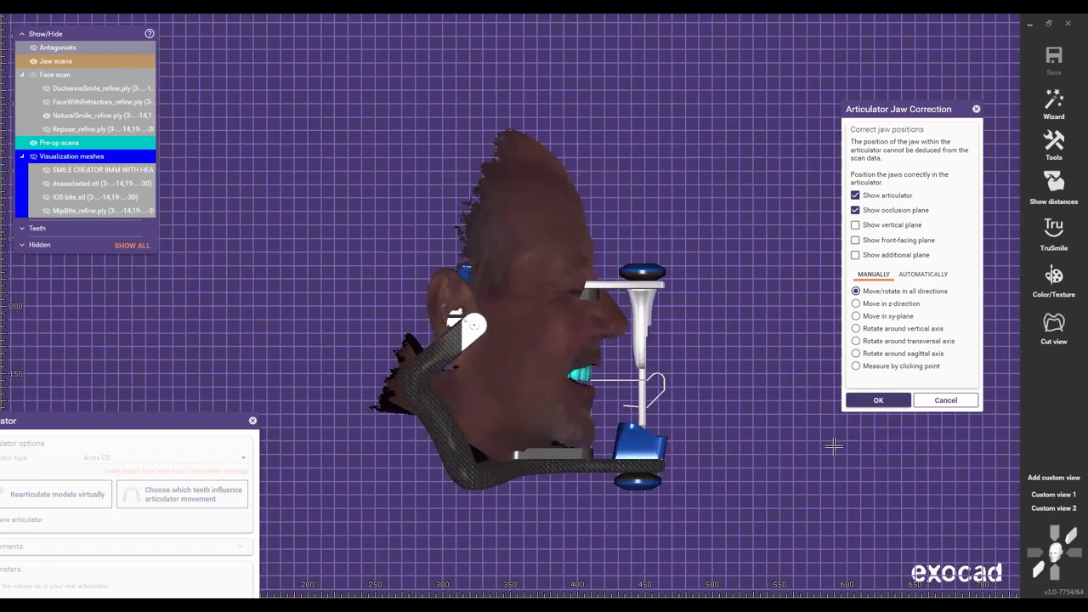
{"action": "left_click", "coordinate": [1052, 533]}
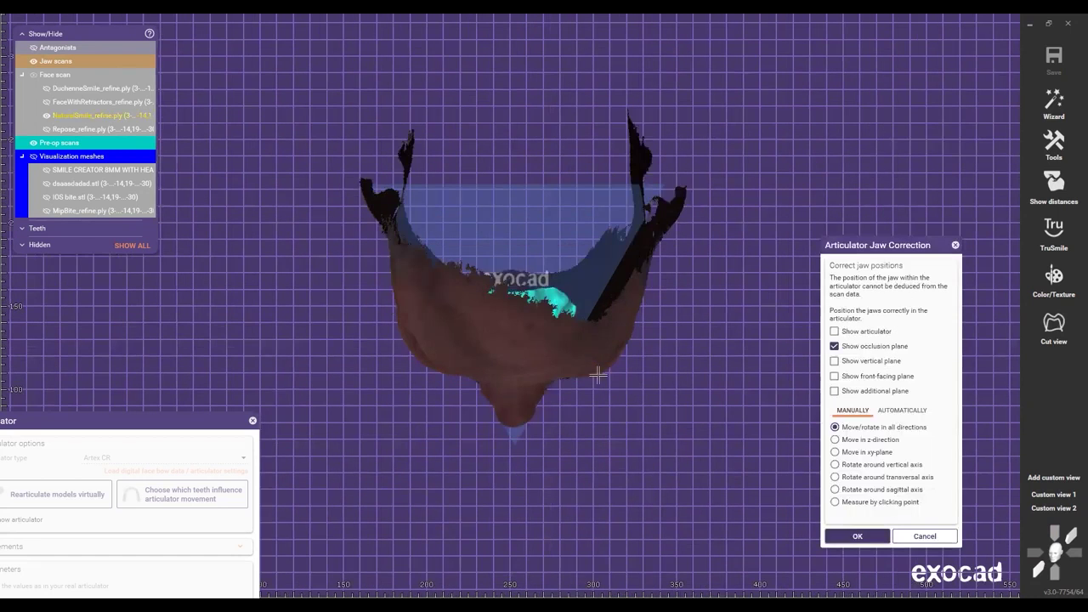
{"action": "scroll", "coordinate": [578, 358], "scroll_direction": "down", "scroll_amount": 2}
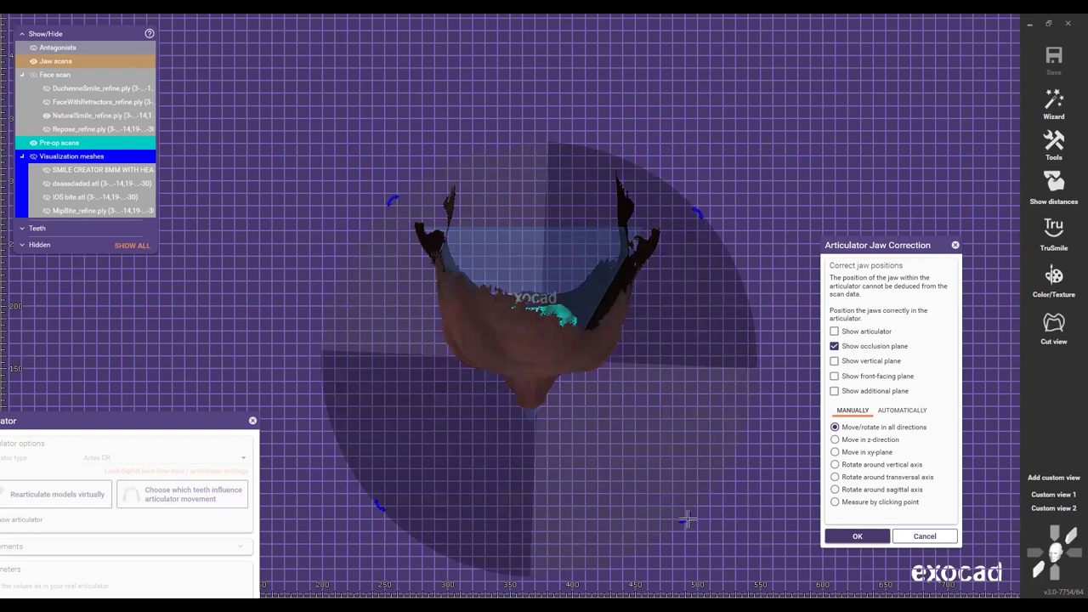
{"action": "left_click_drag", "start_coordinate": [687, 518], "coordinate": [692, 509]}
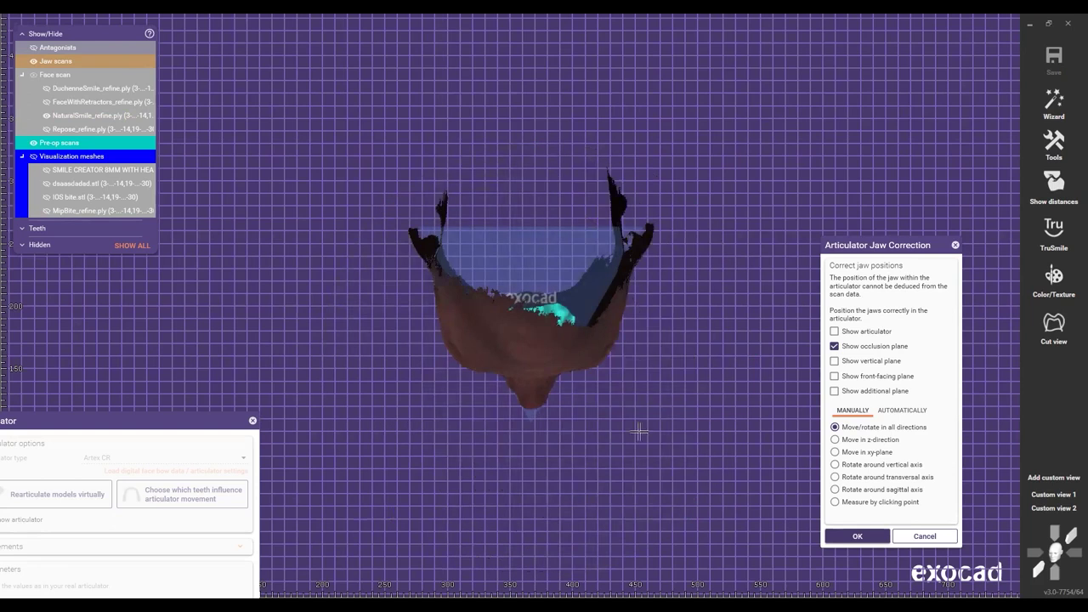
Step: Fine-tune the face and tooth scans in the top view, shifting them slightly backwards and rotating them to square them to the occlusion plane
{"action": "left_click_drag", "start_coordinate": [692, 508], "coordinate": [692, 509]}
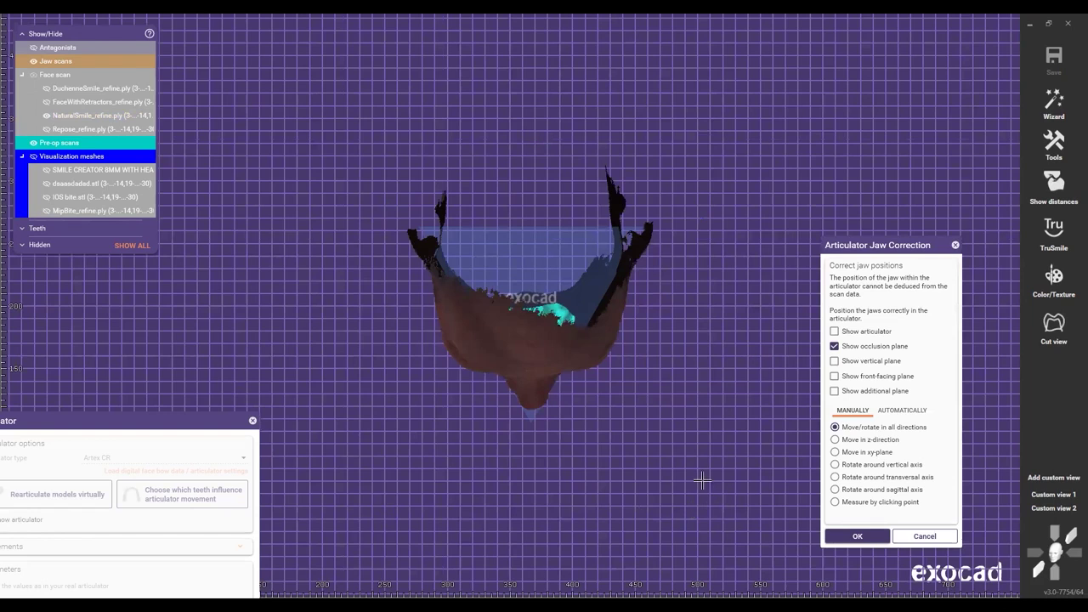
{"action": "left_click", "coordinate": [1043, 569]}
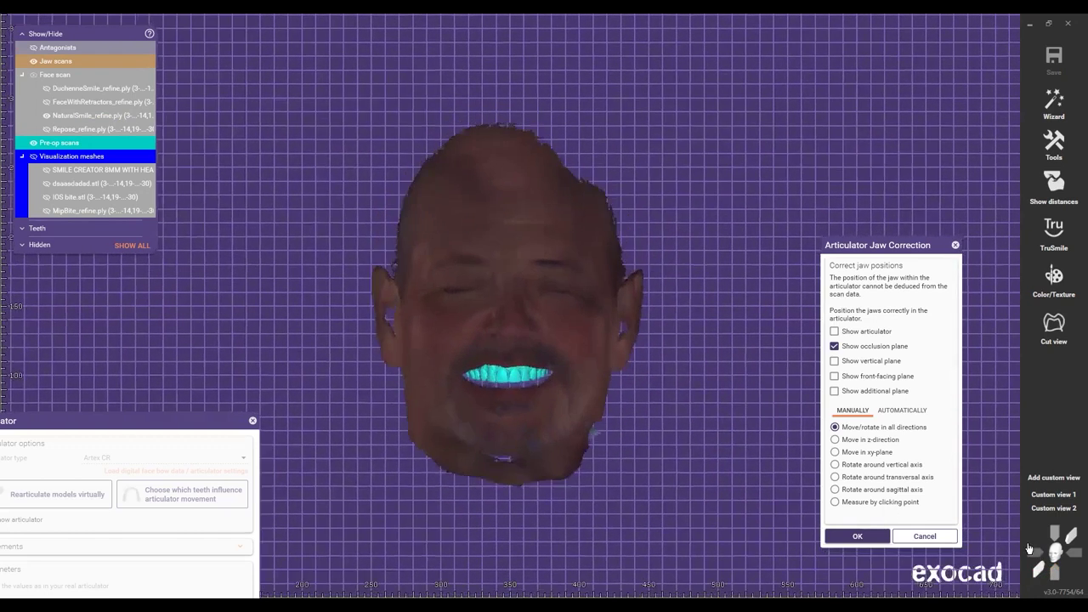
{"action": "left_click", "coordinate": [1036, 552]}
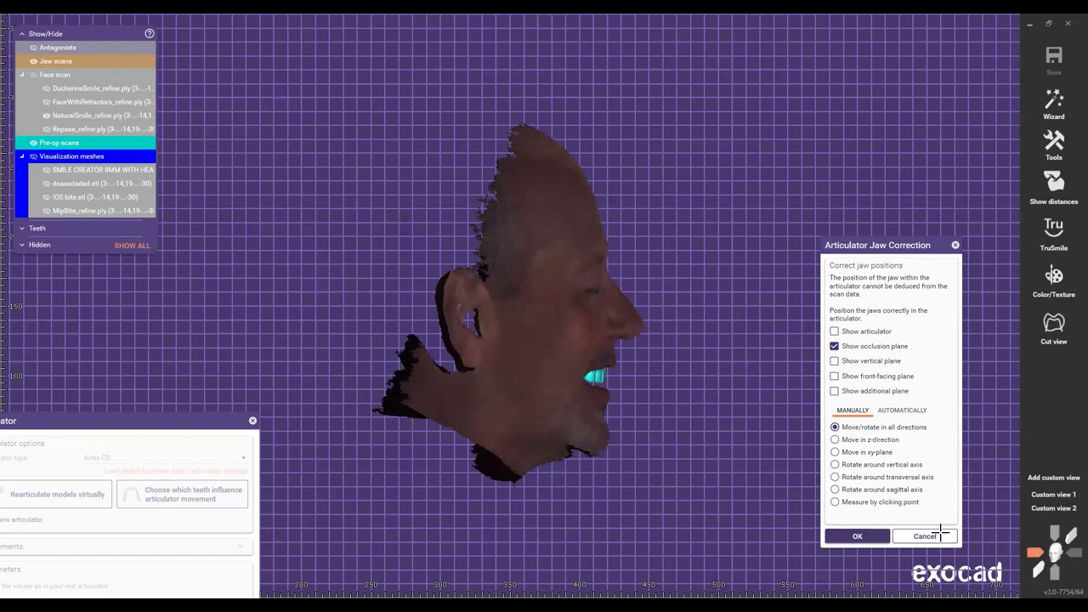
{"action": "left_click", "coordinate": [1054, 534]}
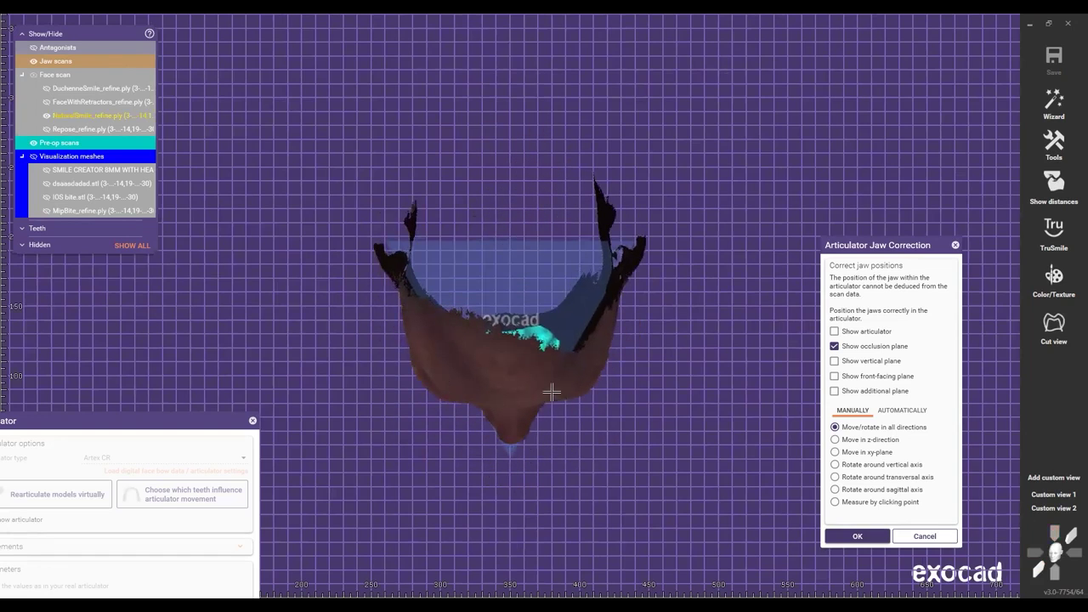
{"action": "left_click_drag", "start_coordinate": [513, 424], "coordinate": [513, 413]}
{"action": "left_click_drag", "start_coordinate": [689, 539], "coordinate": [695, 538]}
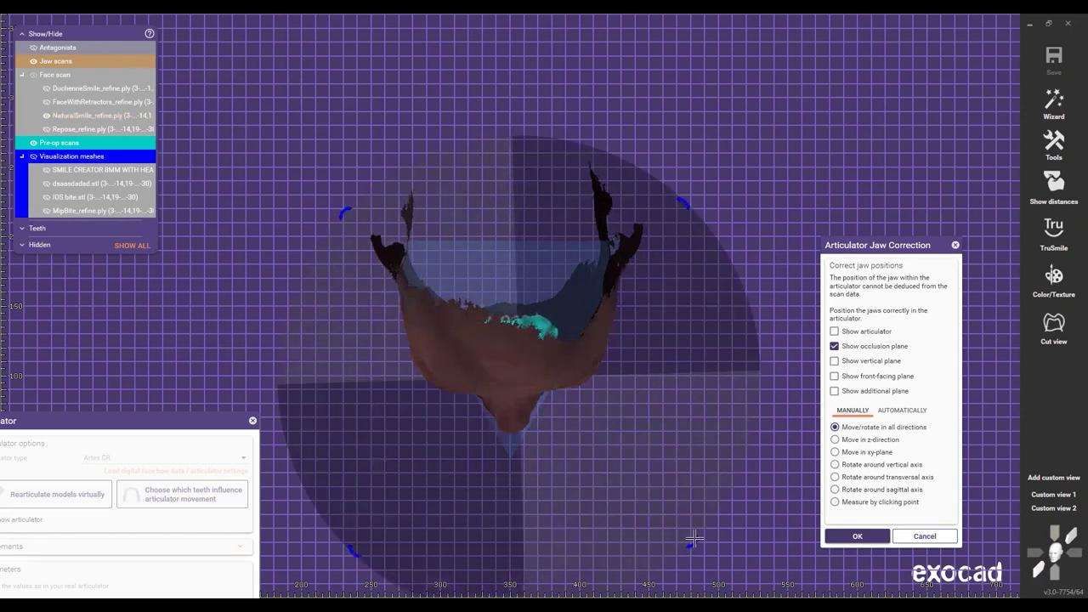
Step: In the frontal view, show the natural smile face scan without its colour texture and make it semi-transparent over the teeth
{"action": "left_click", "coordinate": [1038, 572]}
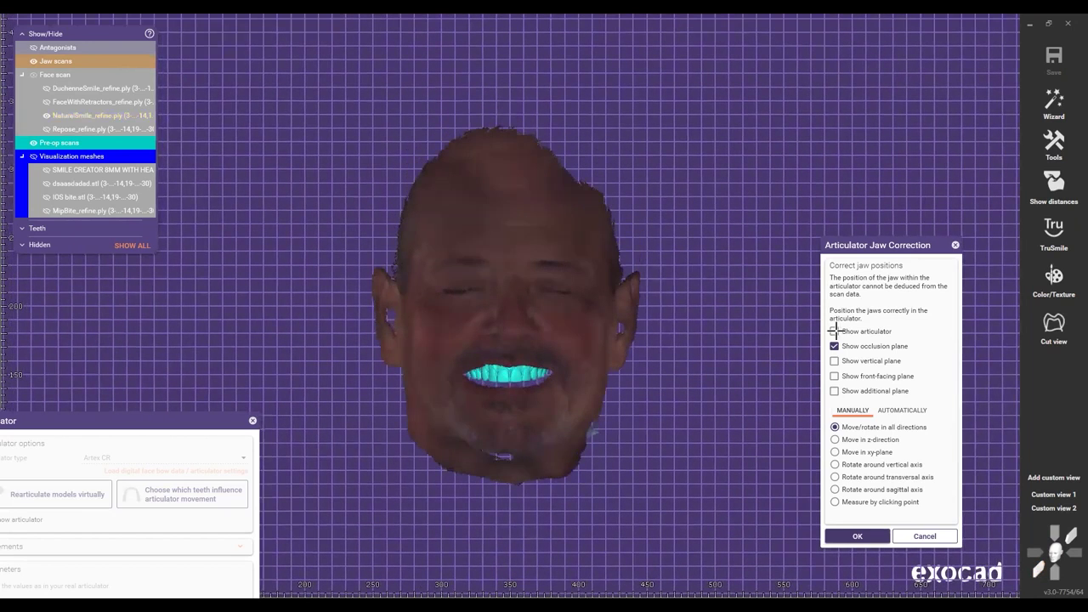
{"action": "scroll", "coordinate": [502, 296], "scroll_direction": "up", "scroll_amount": 3}
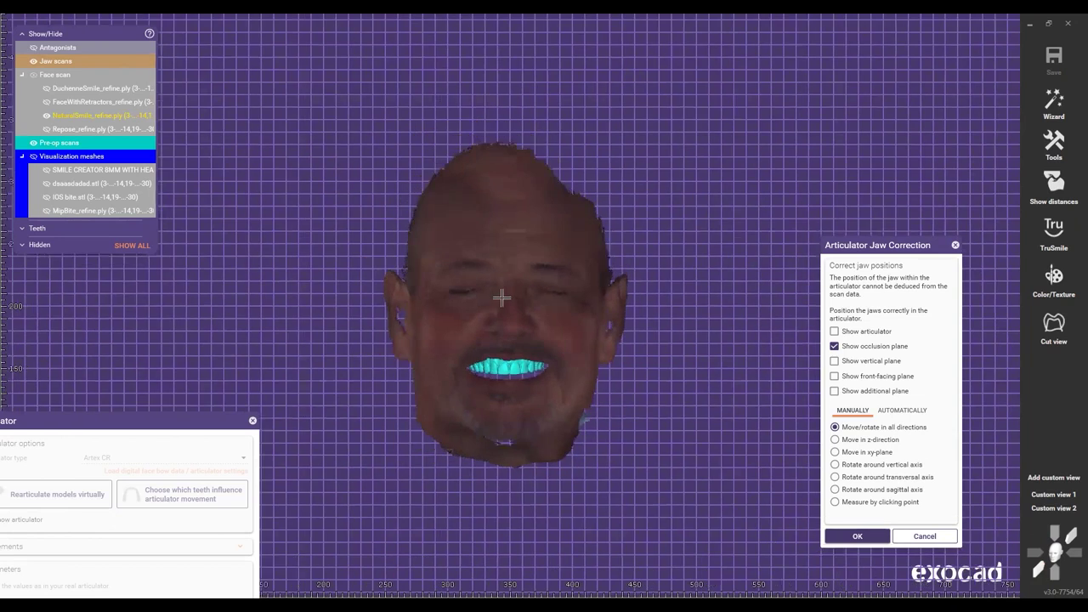
{"action": "scroll", "coordinate": [506, 291], "scroll_direction": "down", "scroll_amount": 3}
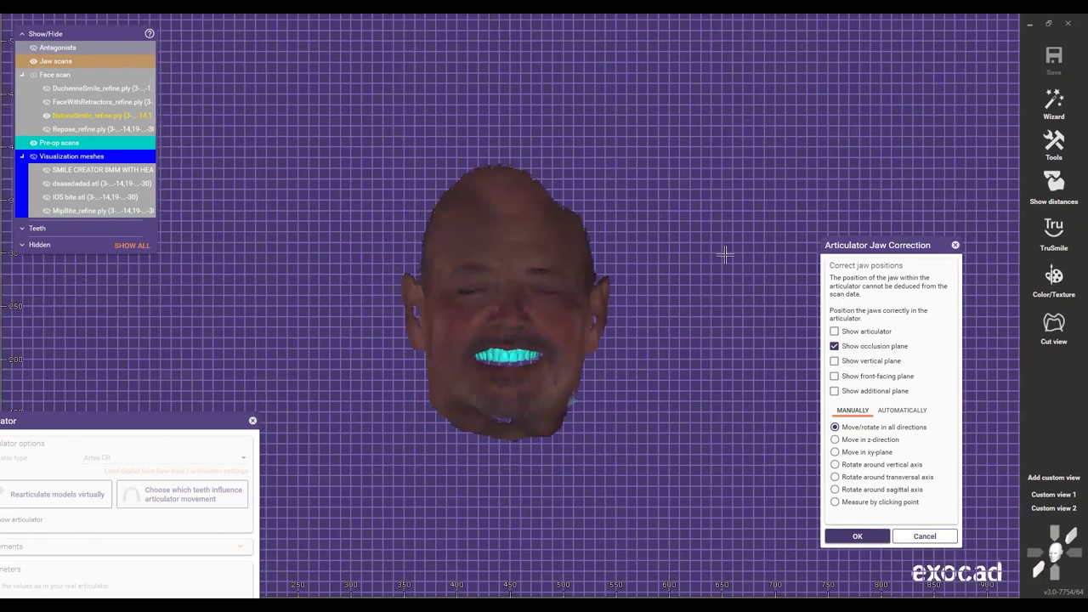
{"action": "right_click", "coordinate": [505, 287]}
{"action": "mouse_move", "coordinate": [629, 406]}
{"action": "left_click", "coordinate": [817, 299]}
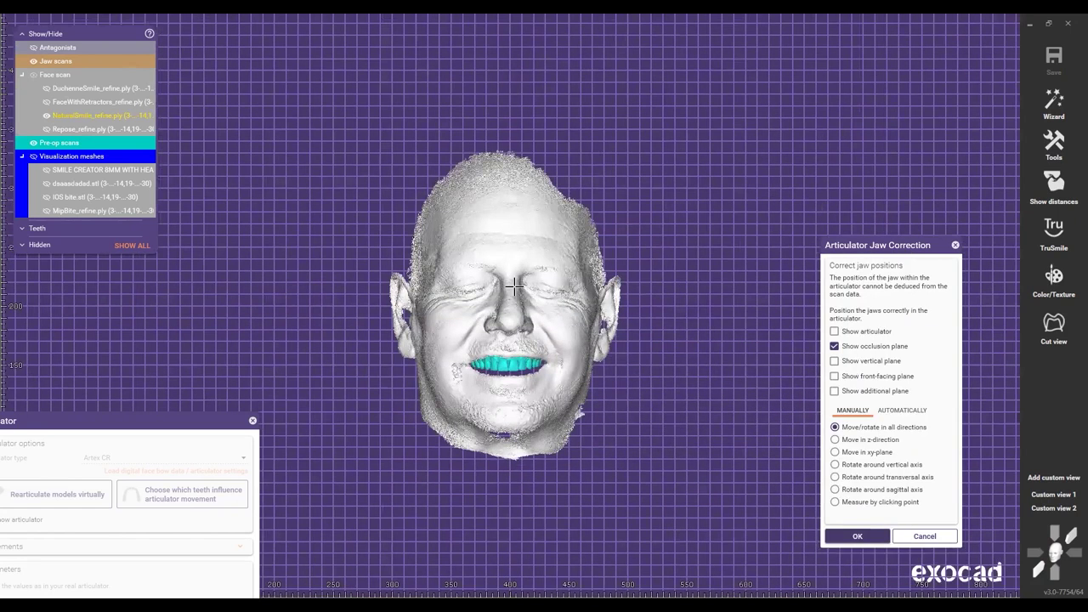
{"action": "scroll", "coordinate": [513, 287], "scroll_direction": "up", "scroll_amount": 2}
{"action": "scroll", "coordinate": [514, 289], "scroll_direction": "down", "scroll_amount": 3, "text": "ctrl"}
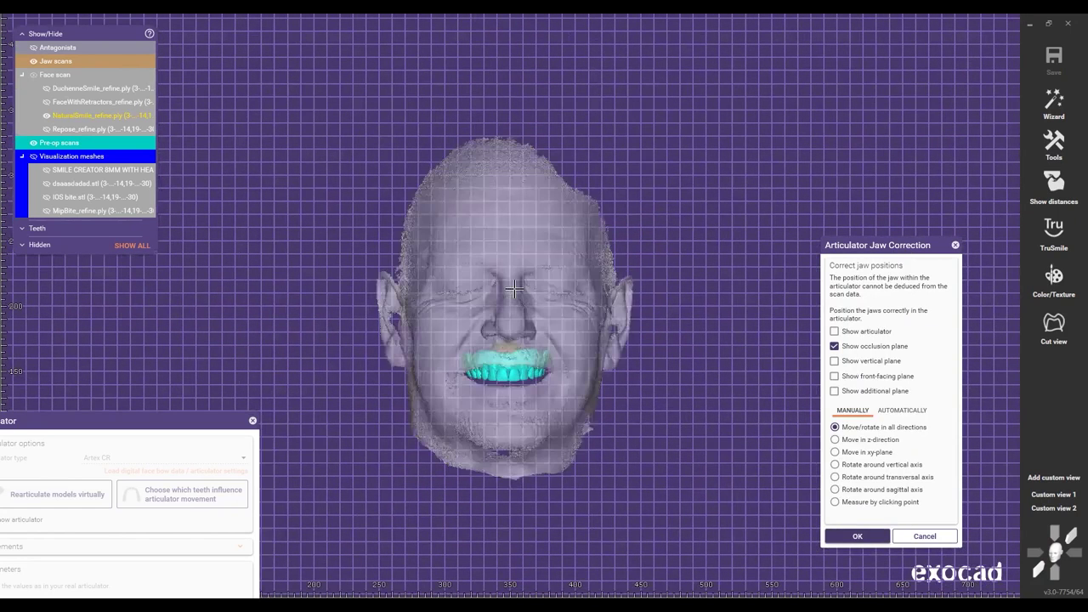
Step: Examine the alignment of the teeth with the eyes, nose and facial midline through the semi-transparent face scan
{"action": "scroll", "coordinate": [514, 289], "scroll_direction": "up", "scroll_amount": 1}
{"action": "scroll", "coordinate": [753, 253], "scroll_direction": "up", "scroll_amount": 1}
{"action": "scroll", "coordinate": [757, 221], "scroll_direction": "up", "scroll_amount": 1}
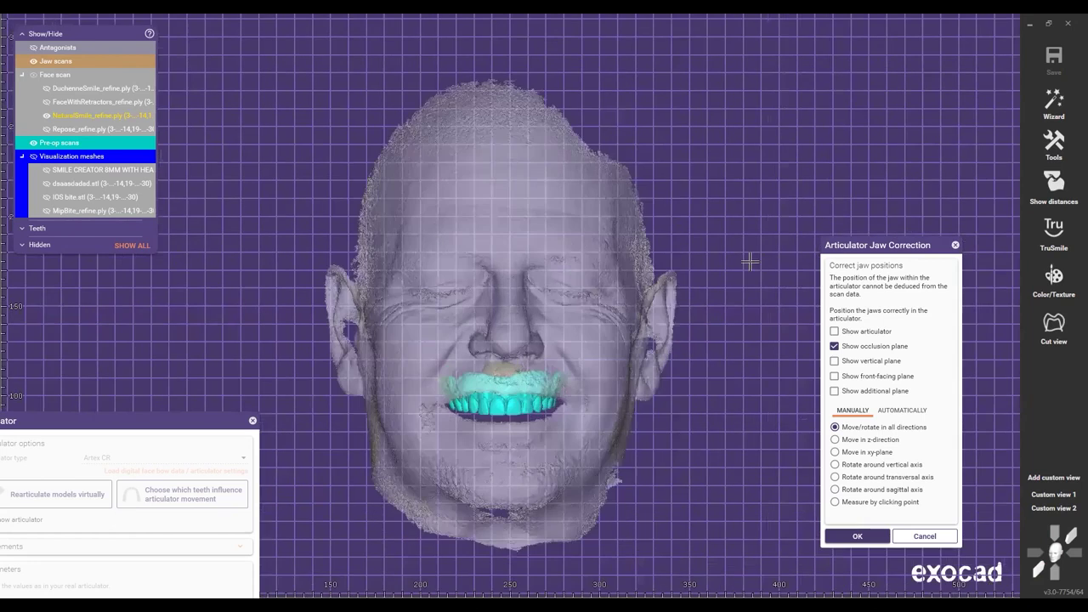
{"action": "scroll", "coordinate": [749, 260], "scroll_direction": "up", "scroll_amount": 2}
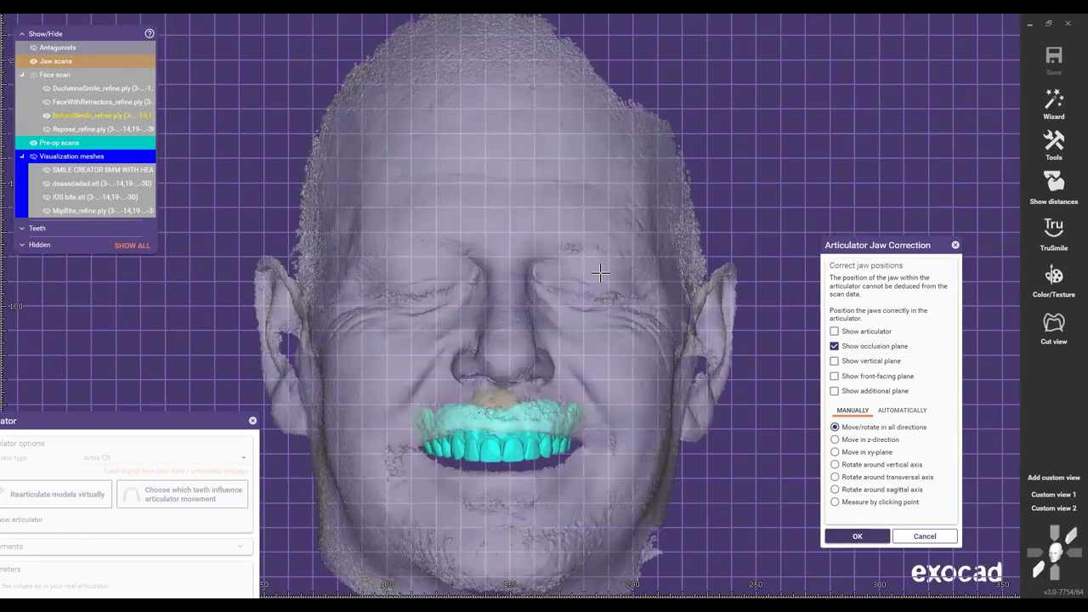
{"action": "scroll", "coordinate": [598, 267], "scroll_direction": "down", "scroll_amount": 1}
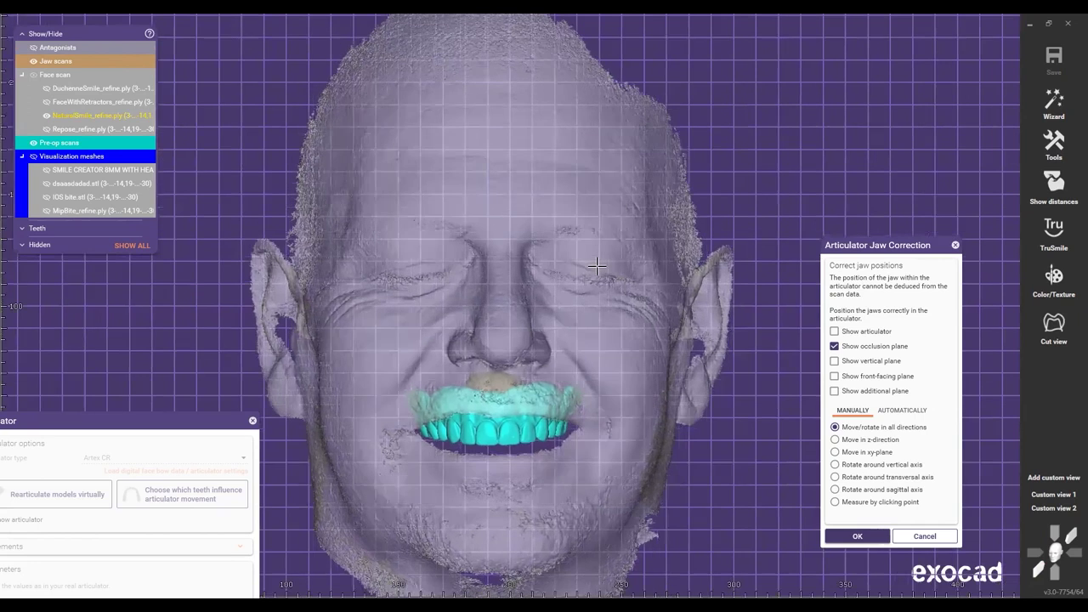
{"action": "scroll", "coordinate": [598, 268], "scroll_direction": "down", "scroll_amount": 1}
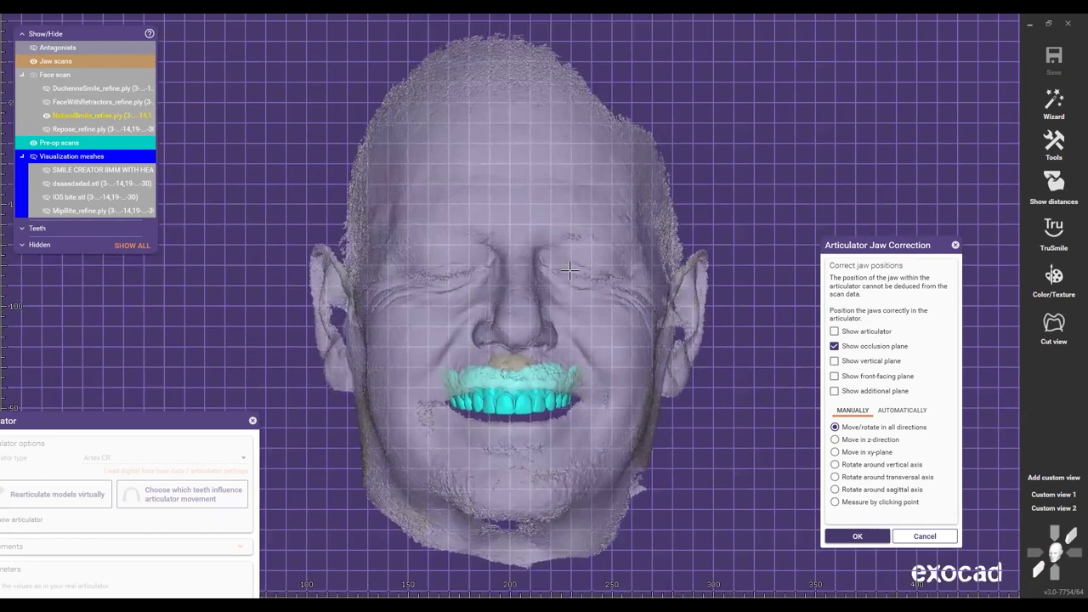
{"action": "scroll", "coordinate": [578, 278], "scroll_direction": "down", "scroll_amount": 2}
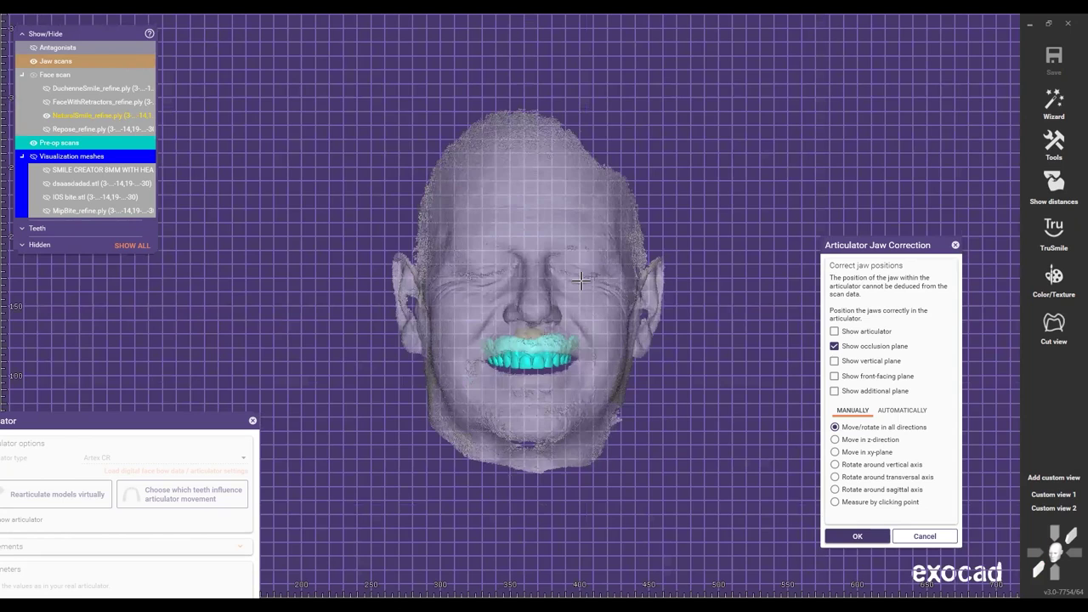
{"action": "scroll", "coordinate": [581, 281], "scroll_direction": "down", "scroll_amount": 1}
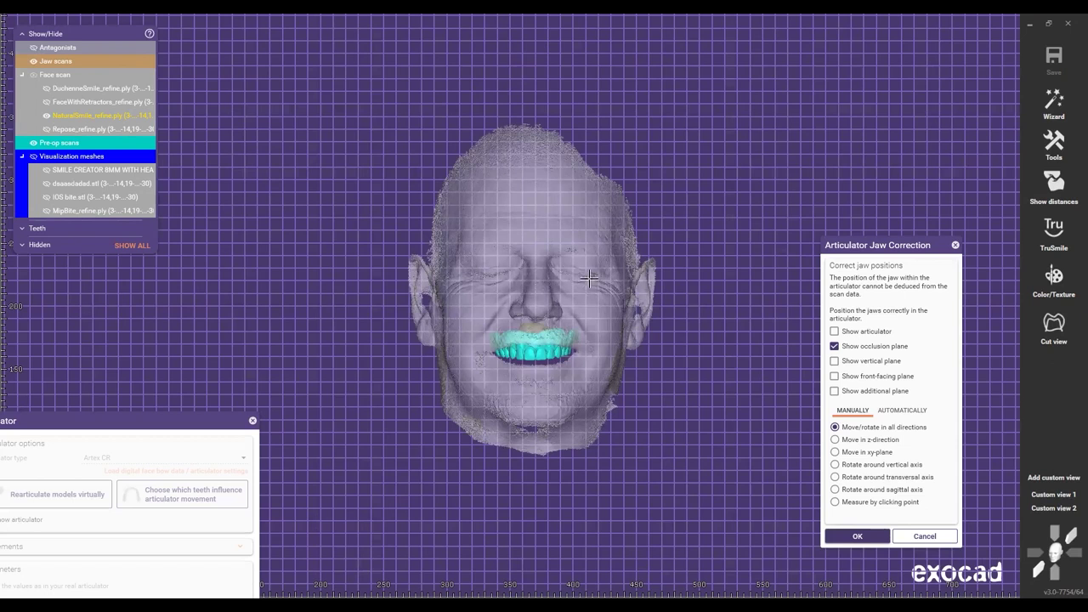
{"action": "scroll", "coordinate": [590, 272], "scroll_direction": "up", "scroll_amount": 2}
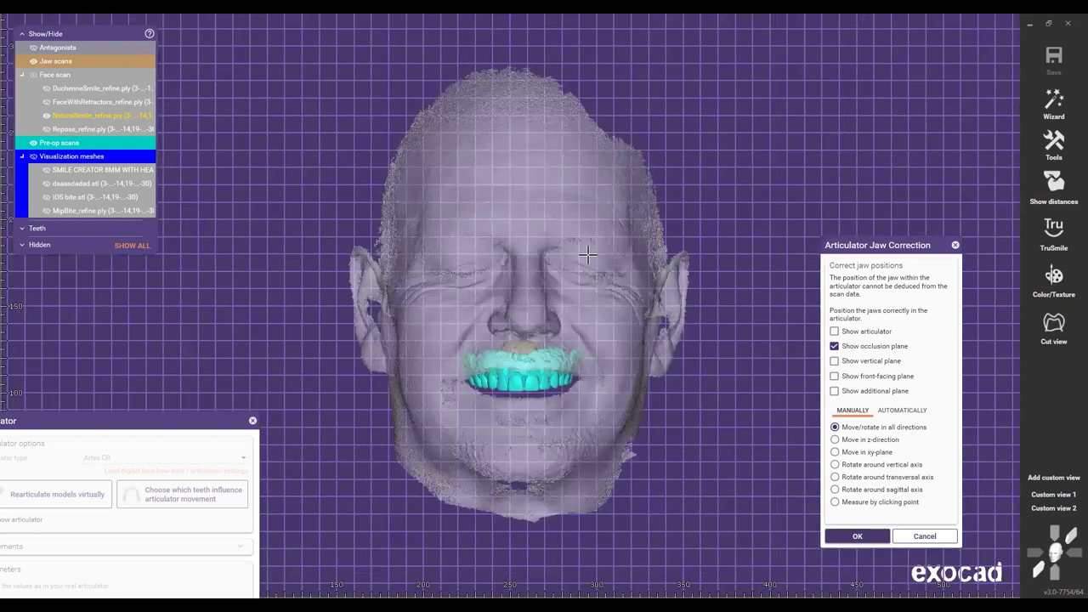
{"action": "scroll", "coordinate": [587, 253], "scroll_direction": "up", "scroll_amount": 1}
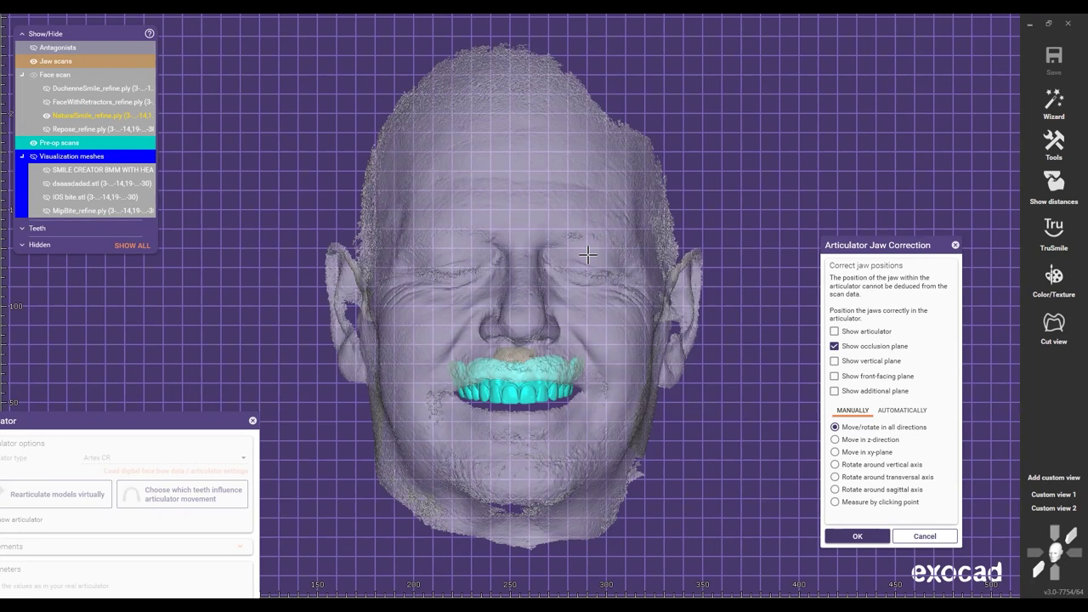
{"action": "scroll", "coordinate": [502, 281], "scroll_direction": "up", "scroll_amount": 2}
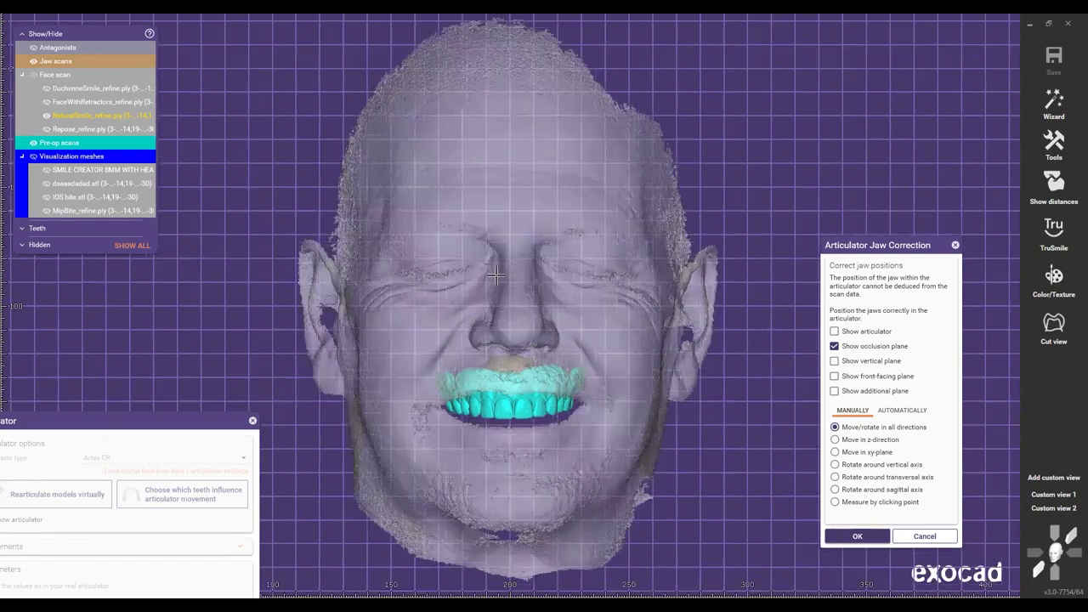
{"action": "scroll", "coordinate": [531, 272], "scroll_direction": "down", "scroll_amount": 2}
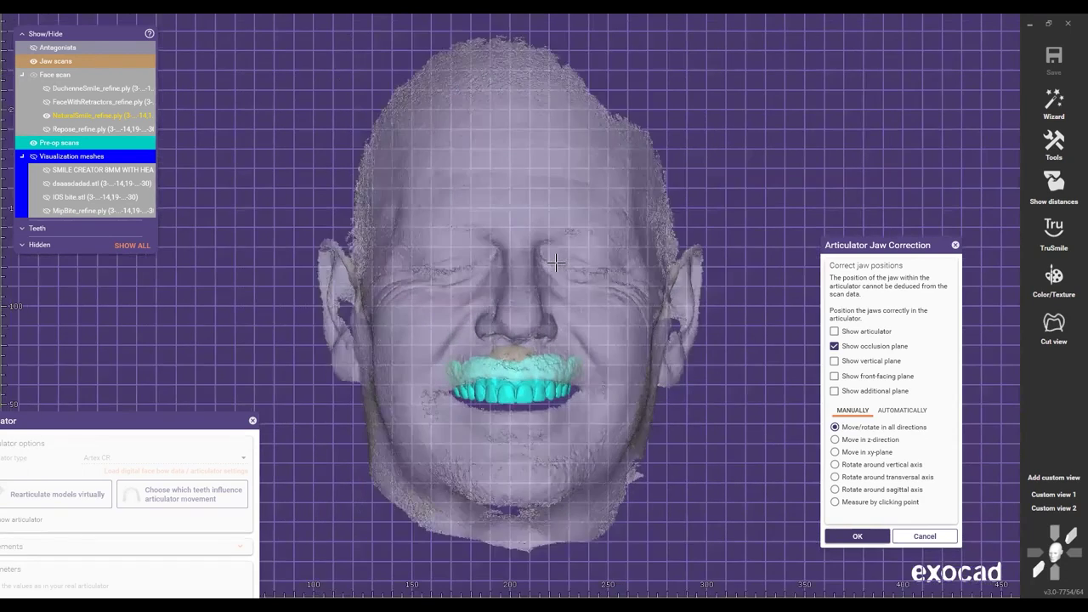
{"action": "scroll", "coordinate": [553, 259], "scroll_direction": "down", "scroll_amount": 2}
Step: Make the face scan opaque again and rotate the scans slightly about the vertical axis in the frontal view
{"action": "left_click_drag", "start_coordinate": [542, 247], "coordinate": [545, 251]}
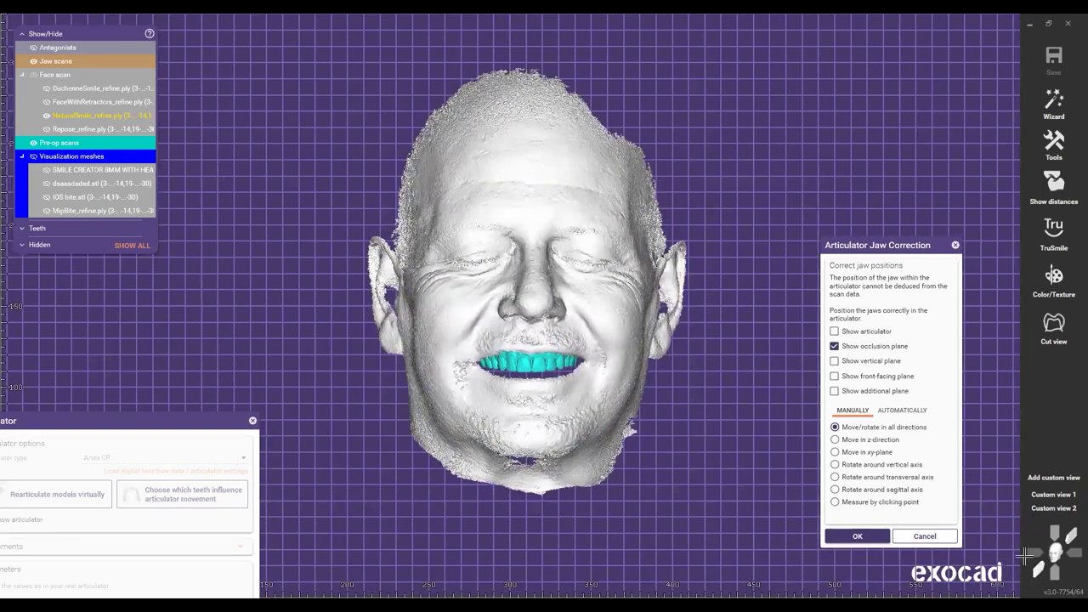
{"action": "scroll", "coordinate": [605, 300], "scroll_direction": "down", "scroll_amount": 2}
{"action": "scroll", "coordinate": [587, 325], "scroll_direction": "down", "scroll_amount": 1}
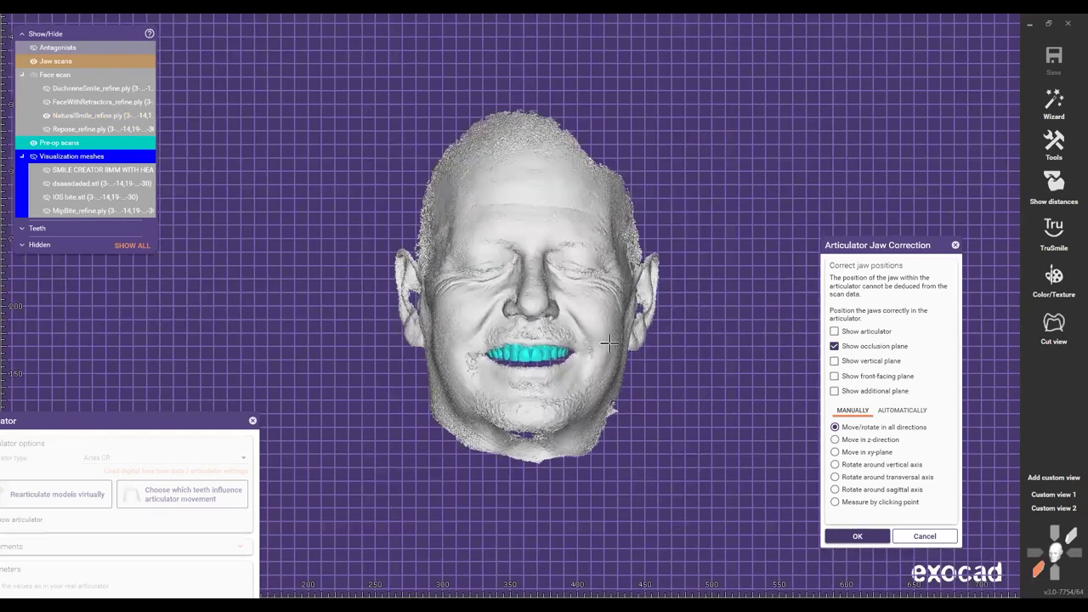
{"action": "scroll", "coordinate": [672, 331], "scroll_direction": "up", "scroll_amount": 2}
{"action": "scroll", "coordinate": [692, 305], "scroll_direction": "down", "scroll_amount": 1}
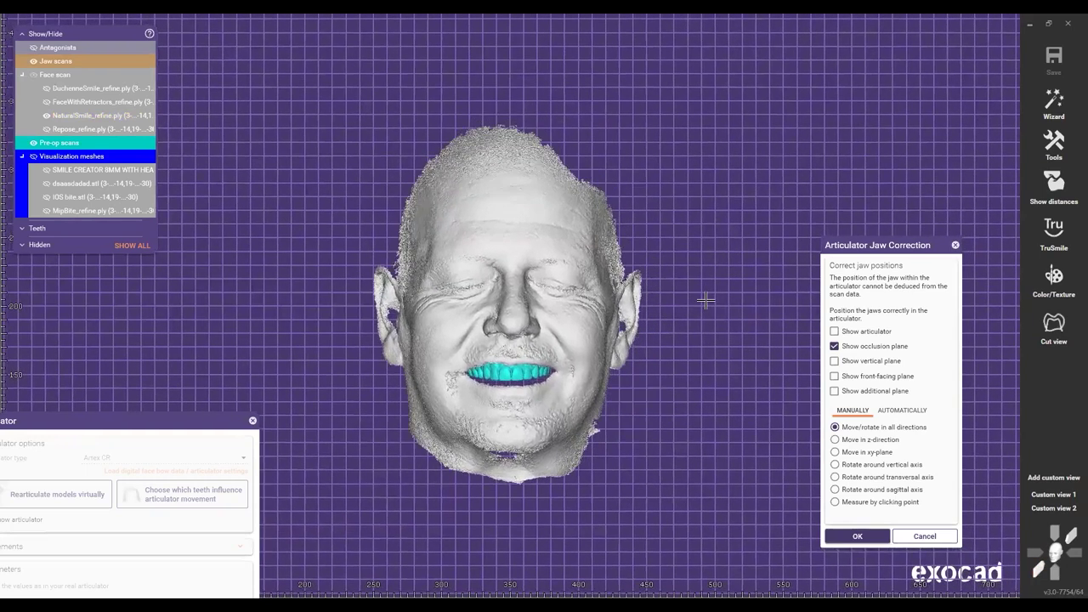
{"action": "middle_click_drag", "start_coordinate": [706, 298], "coordinate": [674, 272]}
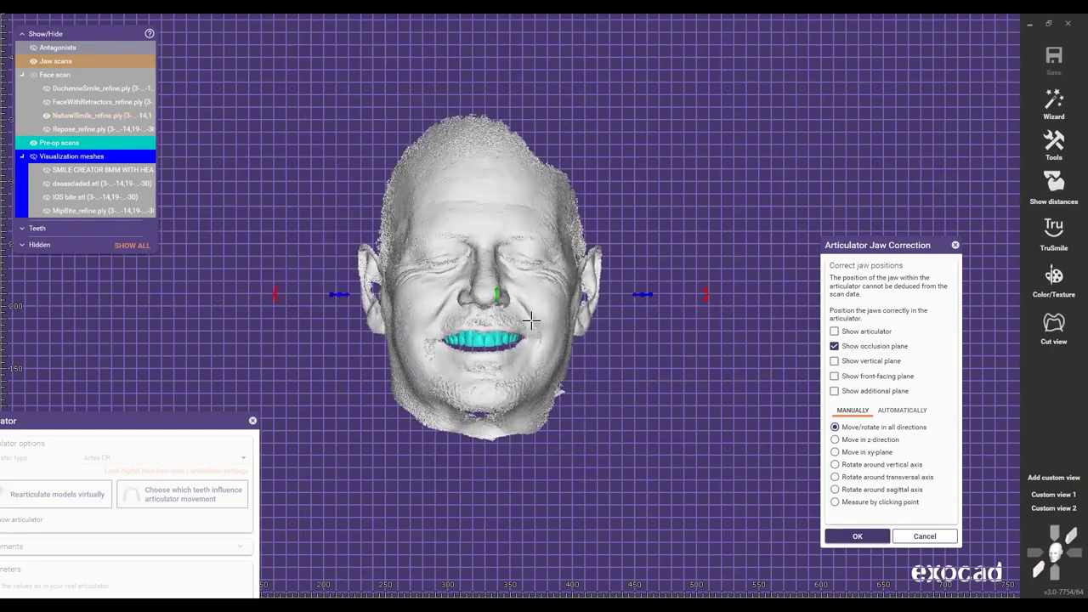
{"action": "left_click_drag", "start_coordinate": [645, 295], "coordinate": [630, 293]}
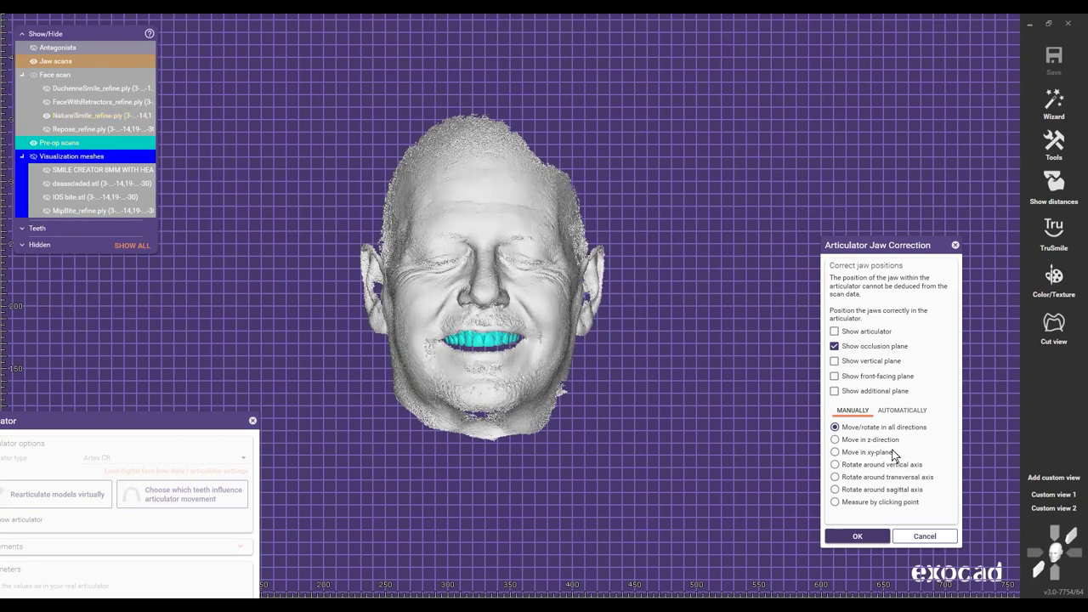
Step: Show the articulator and check the ear and teeth positions against its joint and incisal pointer from the side and obliquely
{"action": "left_click", "coordinate": [834, 332]}
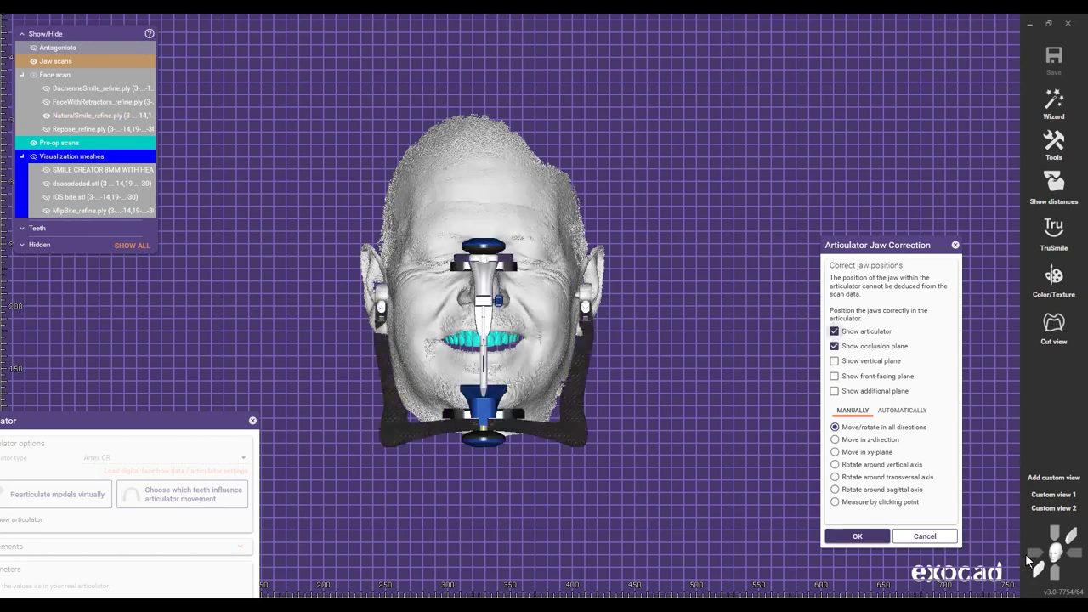
{"action": "left_click", "coordinate": [1034, 553]}
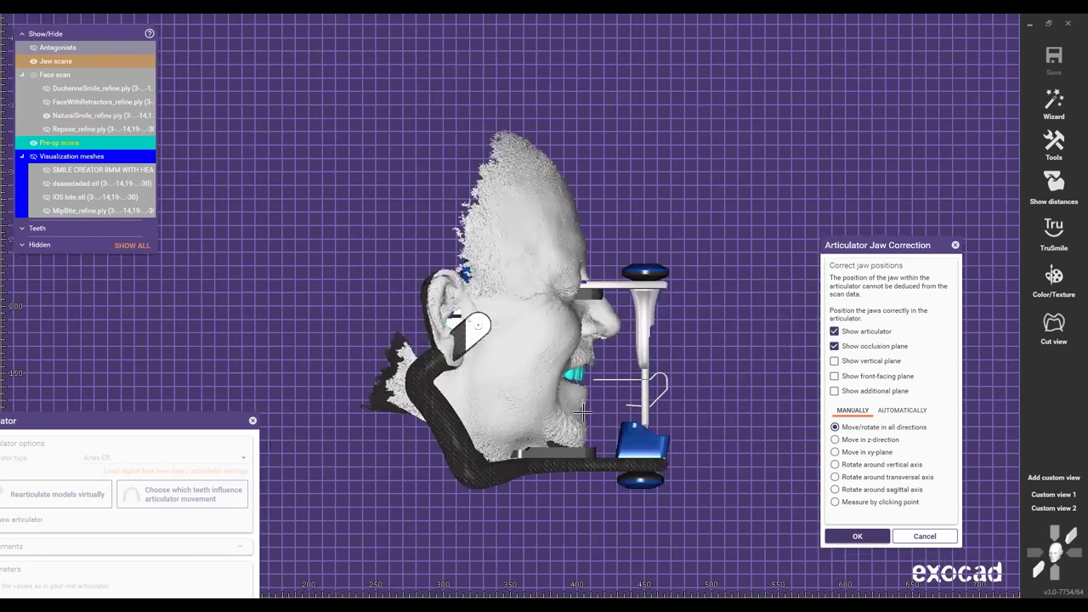
{"action": "scroll", "coordinate": [584, 406], "scroll_direction": "up", "scroll_amount": 3}
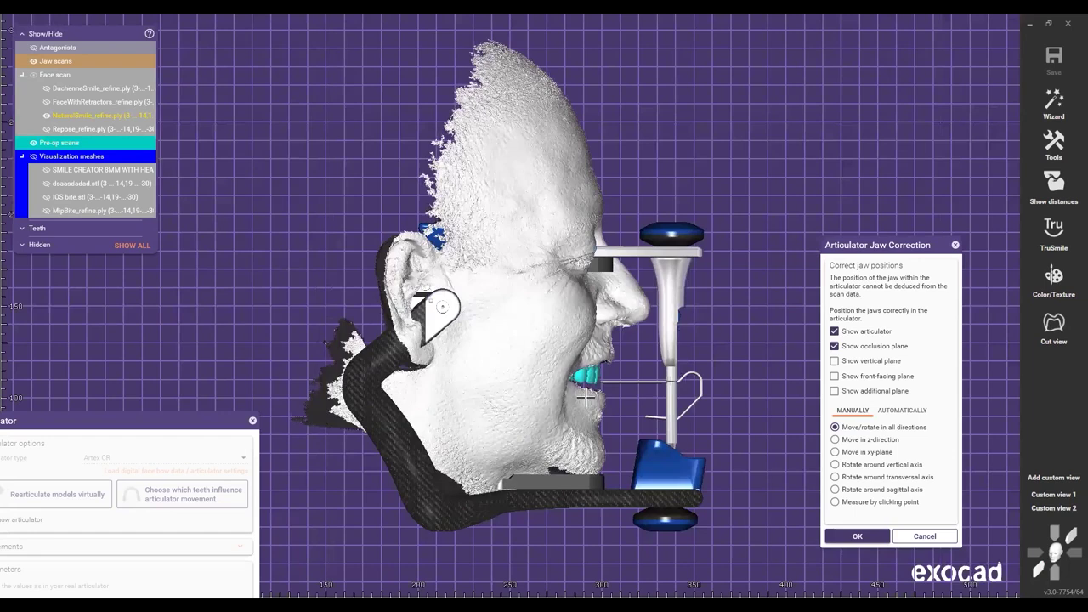
{"action": "right_click_drag", "start_coordinate": [787, 270], "coordinate": [720, 324]}
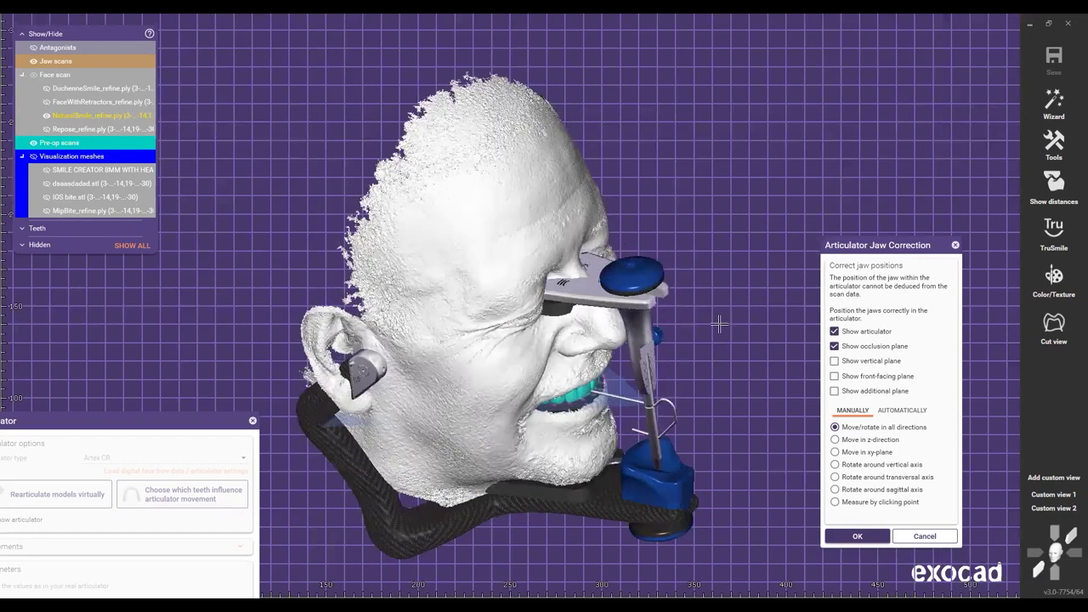
{"action": "scroll", "coordinate": [640, 379], "scroll_direction": "up", "scroll_amount": 2}
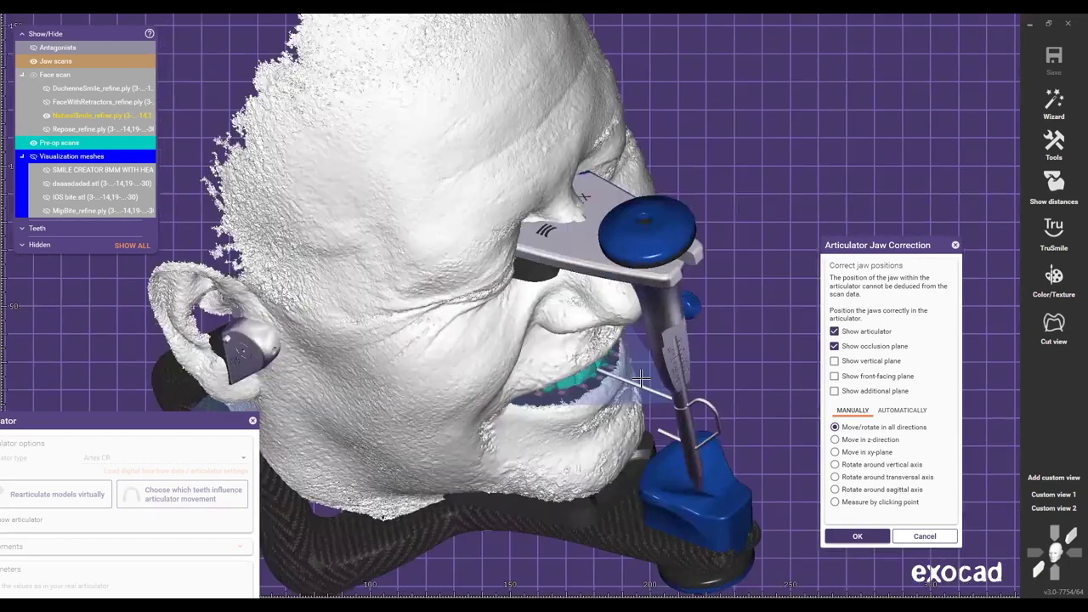
{"action": "scroll", "coordinate": [641, 379], "scroll_direction": "up", "scroll_amount": 1}
{"action": "scroll", "coordinate": [697, 356], "scroll_direction": "up", "scroll_amount": 1}
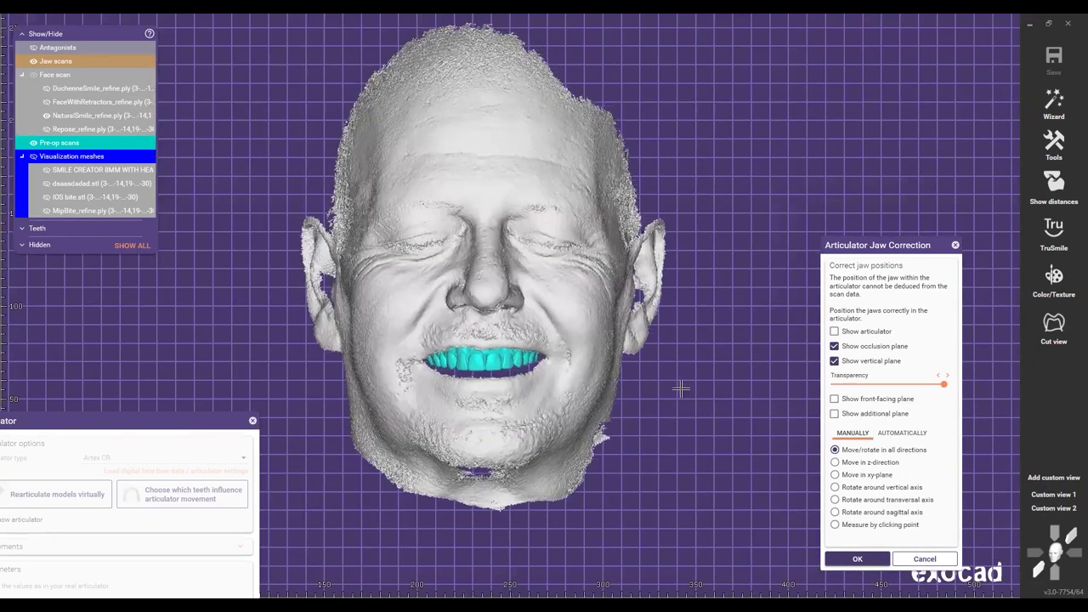
Step: Examine the nose, chin and teeth midlines against the vertical plane from below the face
{"action": "right_click_drag", "start_coordinate": [681, 388], "coordinate": [673, 311]}
{"action": "middle_click_drag", "start_coordinate": [499, 241], "coordinate": [505, 278]}
{"action": "right_click_drag", "start_coordinate": [505, 278], "coordinate": [535, 308]}
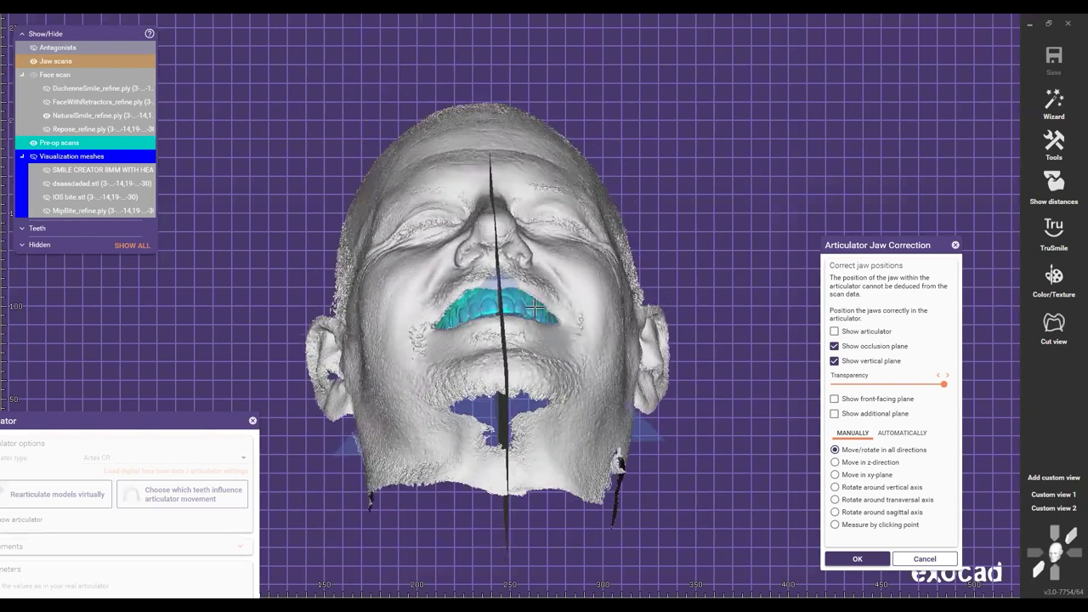
{"action": "scroll", "coordinate": [511, 208], "scroll_direction": "up", "scroll_amount": 3}
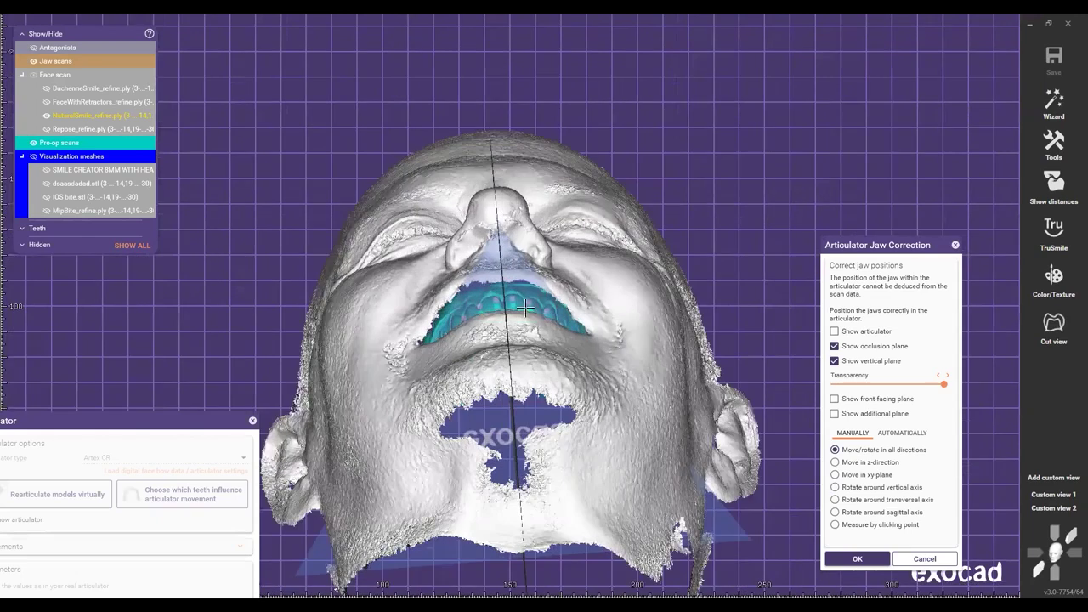
{"action": "scroll", "coordinate": [510, 136], "scroll_direction": "up", "scroll_amount": 2}
{"action": "scroll", "coordinate": [502, 153], "scroll_direction": "up", "scroll_amount": 2}
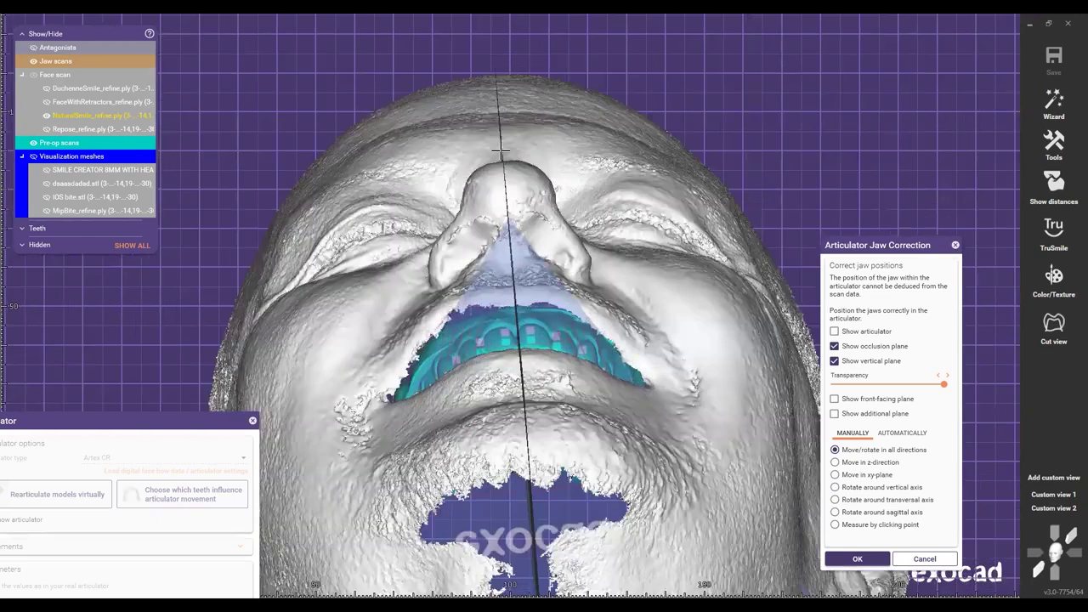
{"action": "scroll", "coordinate": [649, 333], "scroll_direction": "down", "scroll_amount": 1}
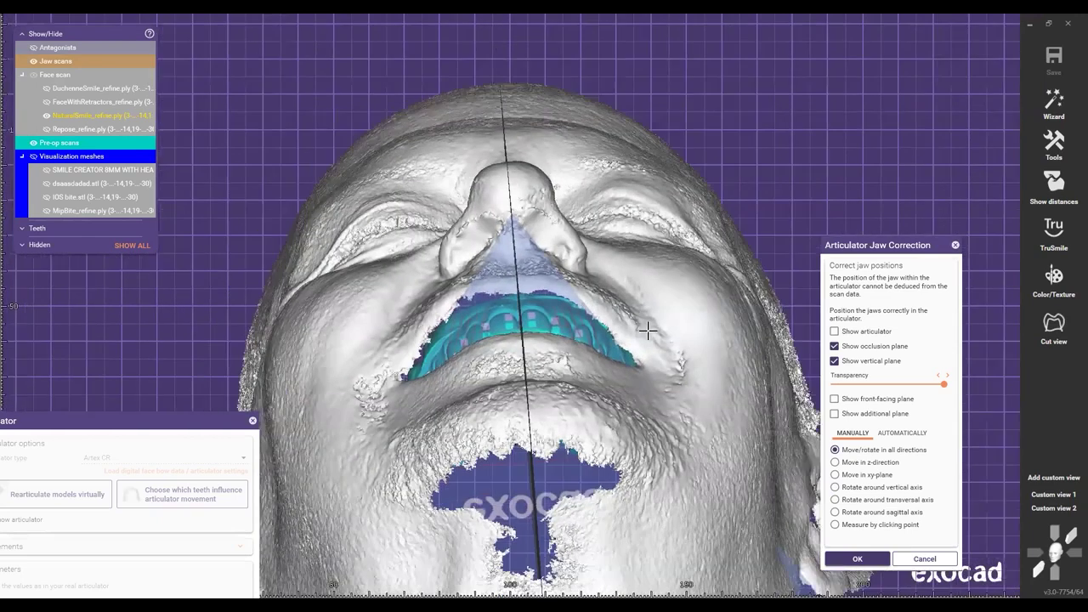
Step: Examine the nose, chin and teeth midlines against the vertical plane from below and from the front
{"action": "scroll", "coordinate": [580, 281], "scroll_direction": "down", "scroll_amount": 1}
{"action": "scroll", "coordinate": [575, 275], "scroll_direction": "down", "scroll_amount": 1}
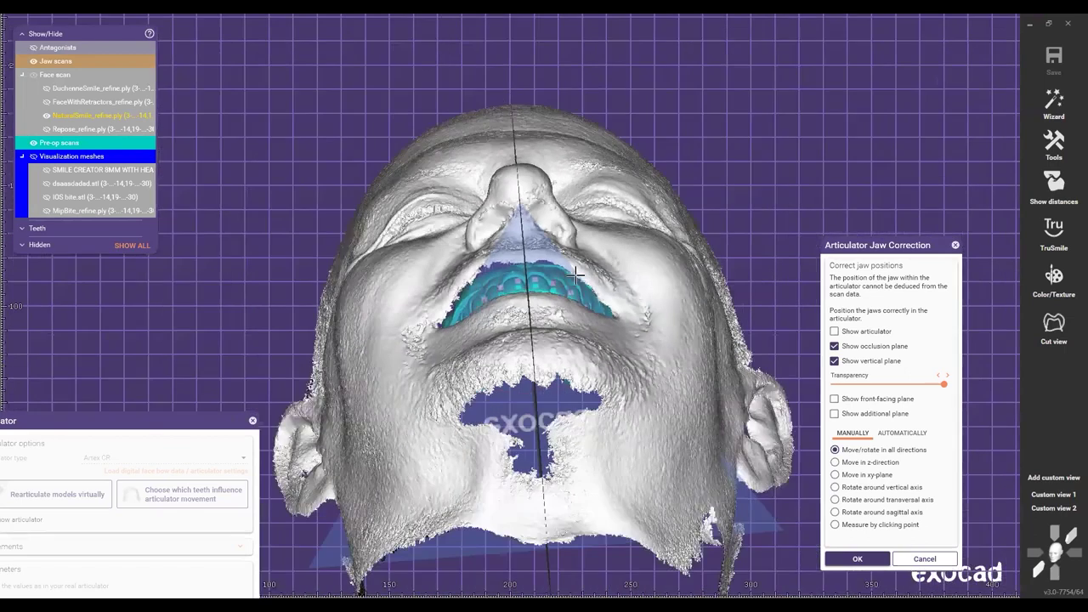
{"action": "scroll", "coordinate": [575, 274], "scroll_direction": "down", "scroll_amount": 2}
{"action": "scroll", "coordinate": [574, 275], "scroll_direction": "down", "scroll_amount": 1}
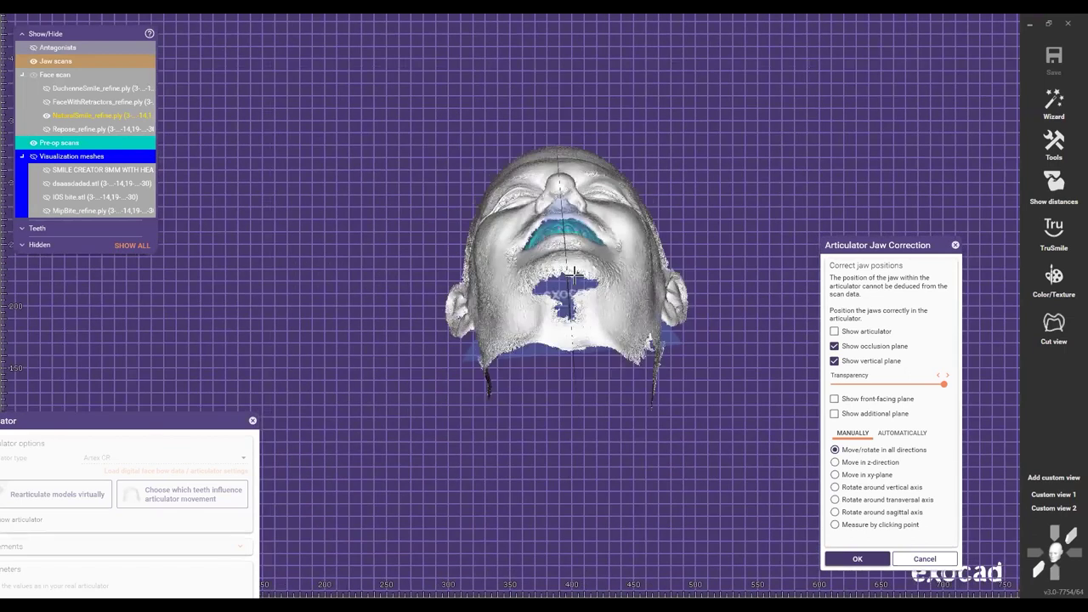
{"action": "right_click_drag", "start_coordinate": [574, 275], "coordinate": [558, 193]}
{"action": "scroll", "coordinate": [636, 241], "scroll_direction": "up", "scroll_amount": 2}
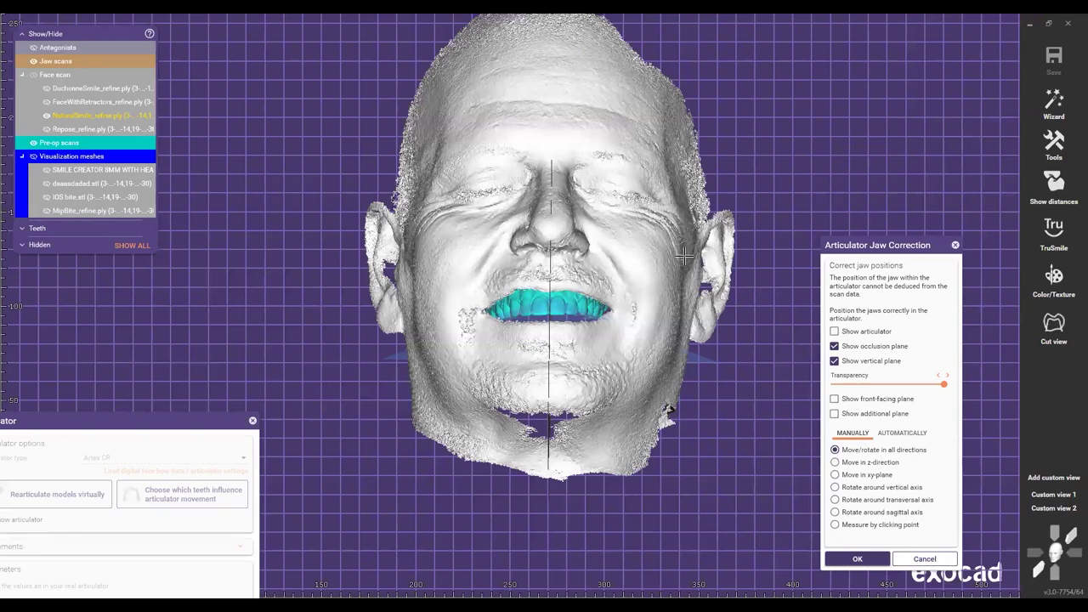
{"action": "scroll", "coordinate": [561, 306], "scroll_direction": "down", "scroll_amount": 1}
{"action": "scroll", "coordinate": [515, 247], "scroll_direction": "down", "scroll_amount": 3}
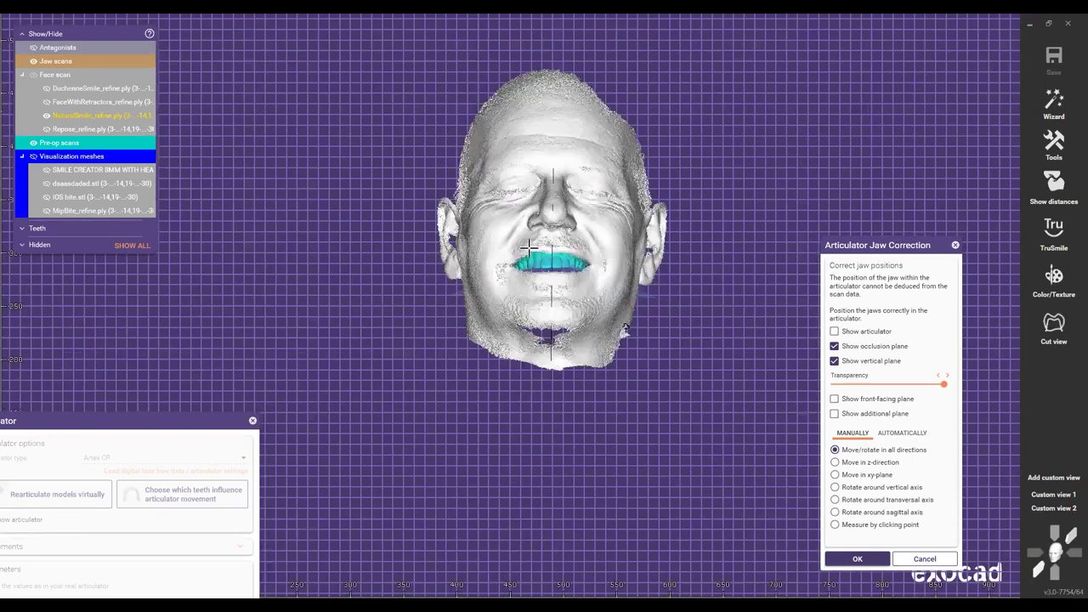
Step: Toggle the articulator display to compare the face scan with the articulator and vertical plane in frontal and oblique views
{"action": "left_click", "coordinate": [838, 332]}
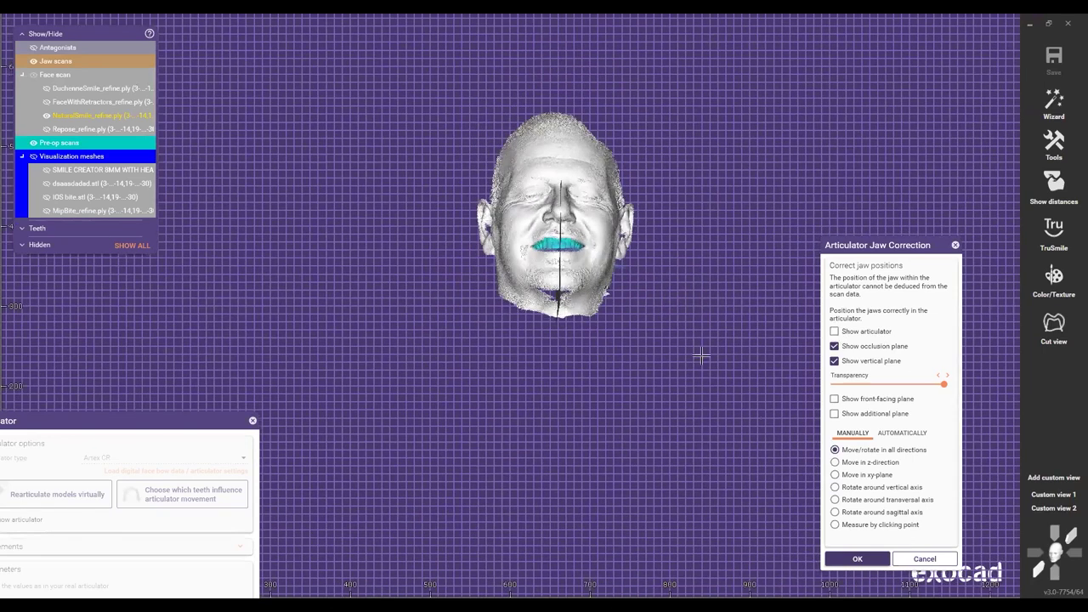
{"action": "scroll", "coordinate": [702, 355], "scroll_direction": "up", "scroll_amount": 4}
{"action": "scroll", "coordinate": [718, 344], "scroll_direction": "up", "scroll_amount": 2}
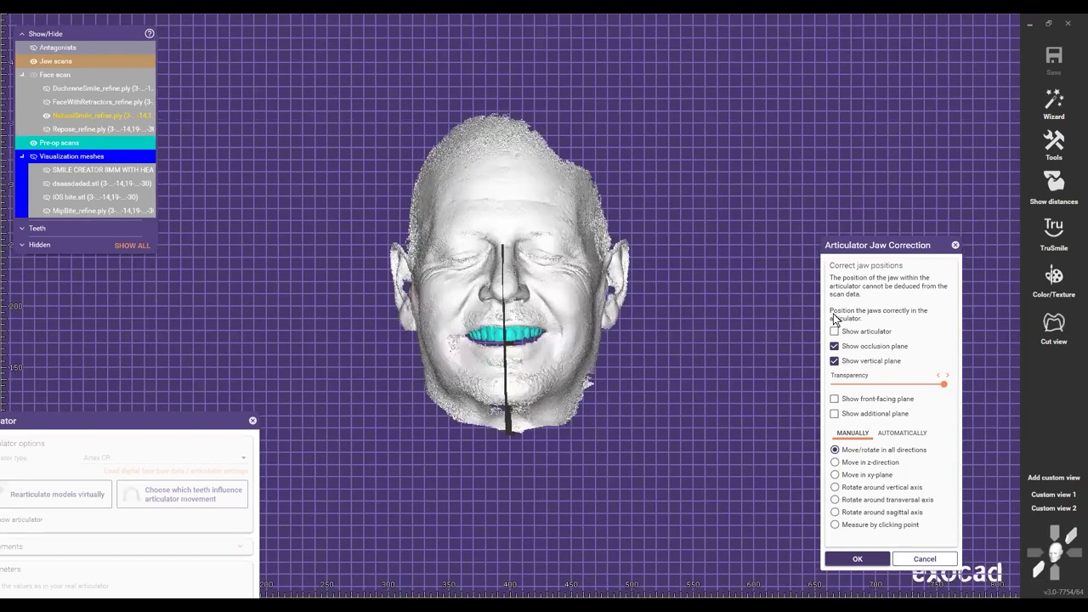
{"action": "left_click", "coordinate": [834, 331]}
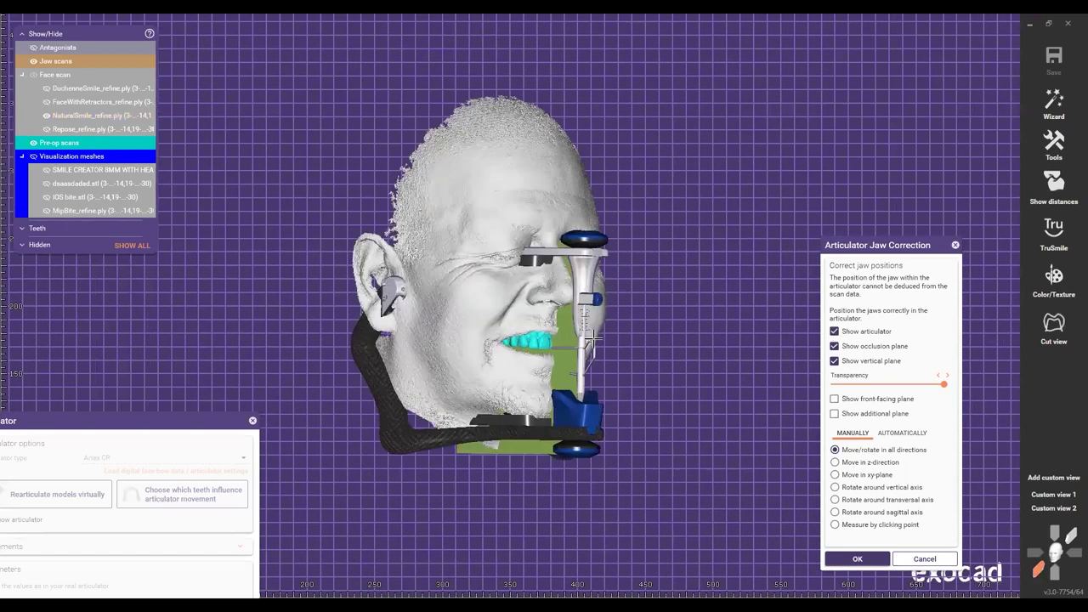
{"action": "left_click", "coordinate": [834, 332]}
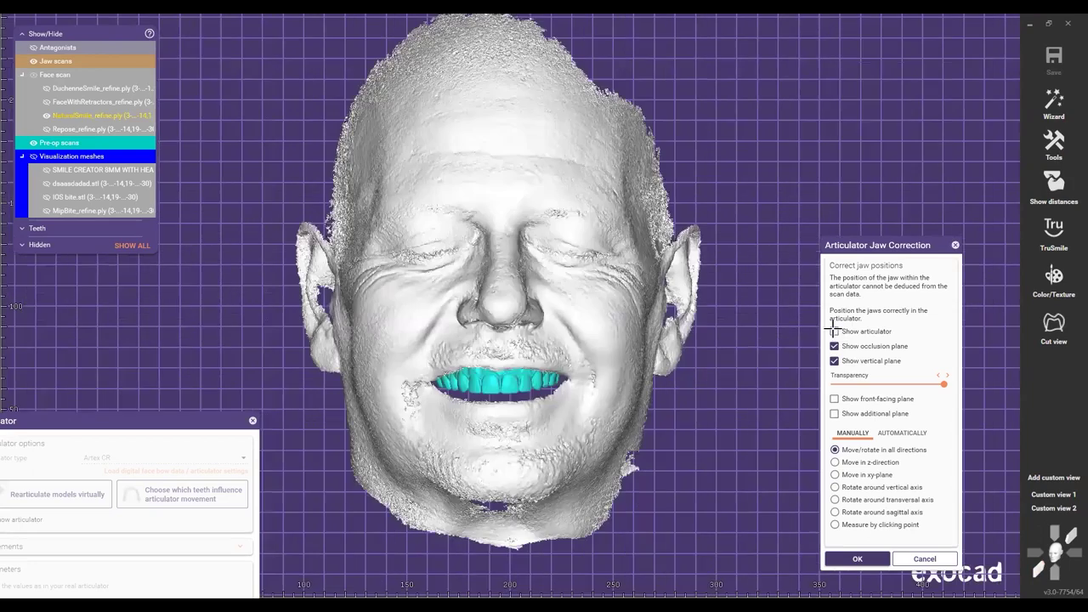
{"action": "right_click_drag", "start_coordinate": [666, 362], "coordinate": [687, 371]}
{"action": "scroll", "coordinate": [732, 458], "scroll_direction": "down", "scroll_amount": 2}
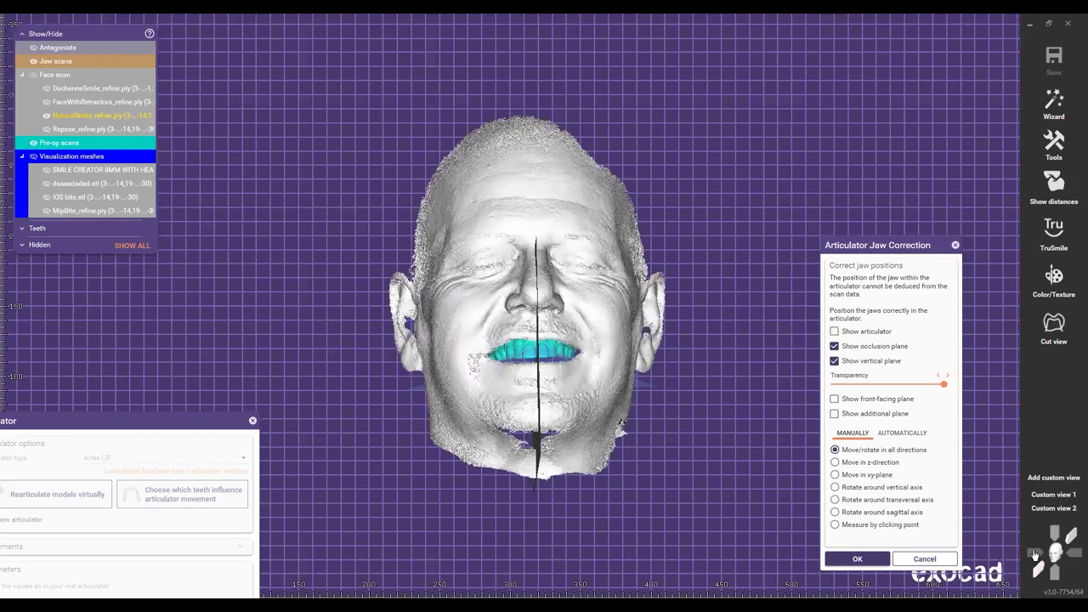
Step: Check how the head and teeth sit in the visible articulator from the preset oblique, frontal and side views
{"action": "left_click", "coordinate": [1037, 565]}
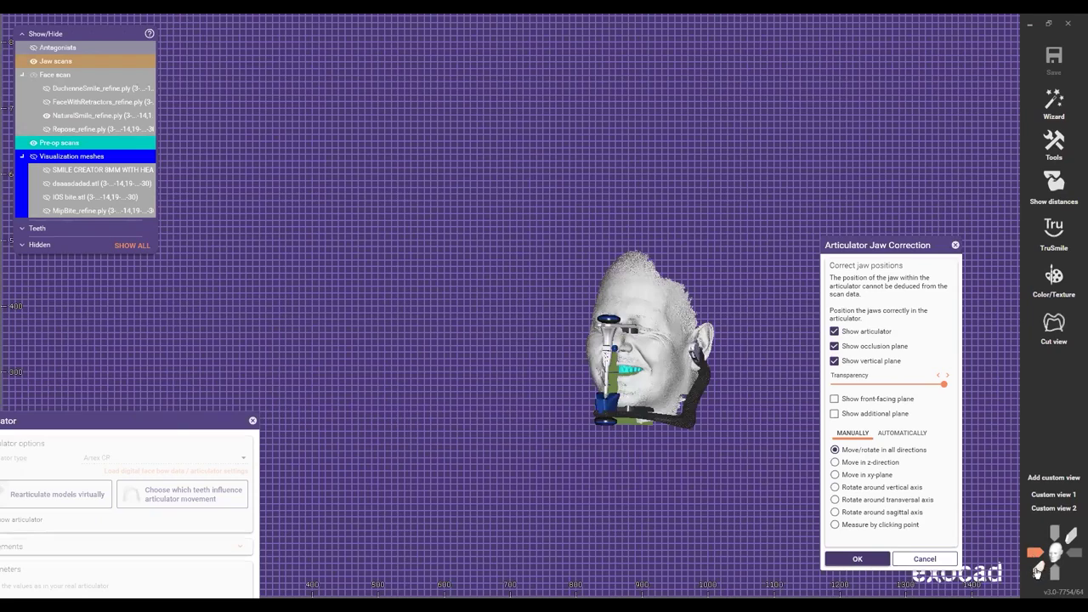
{"action": "left_click", "coordinate": [1037, 569]}
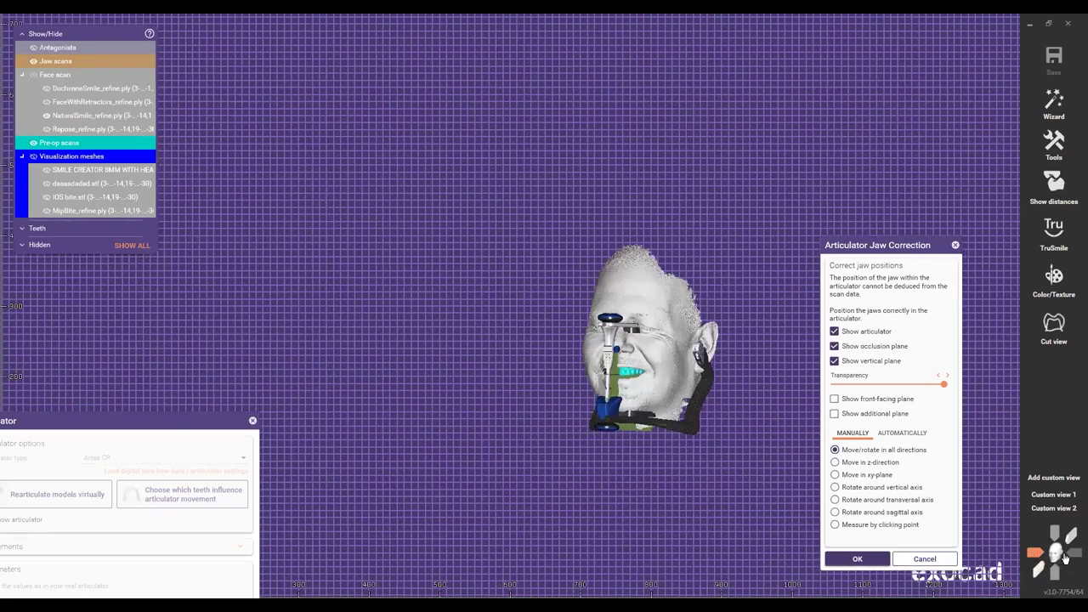
{"action": "left_click", "coordinate": [1034, 554]}
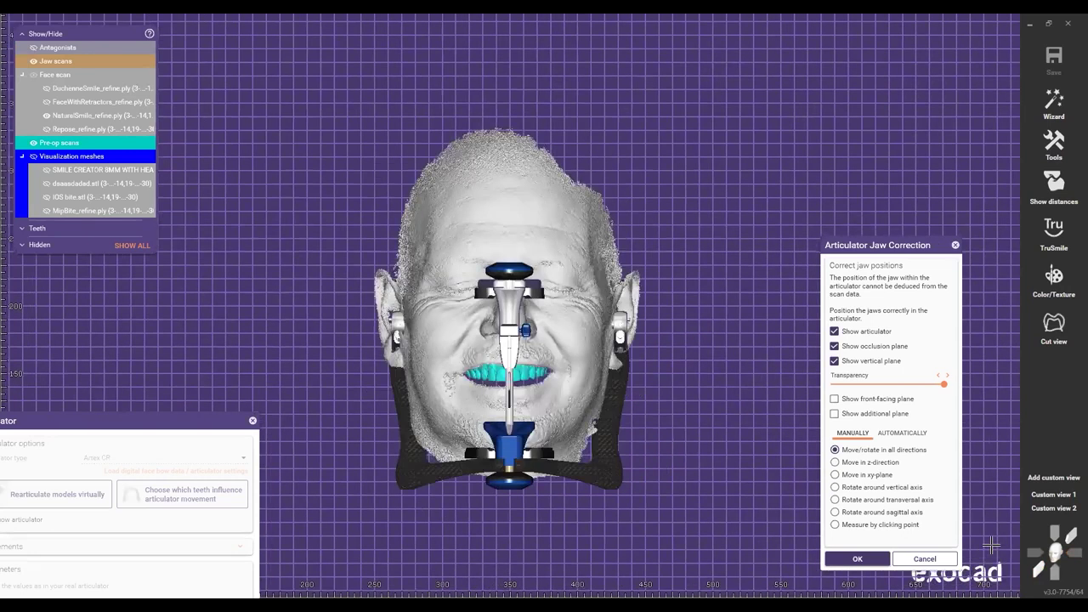
{"action": "left_click", "coordinate": [1035, 553]}
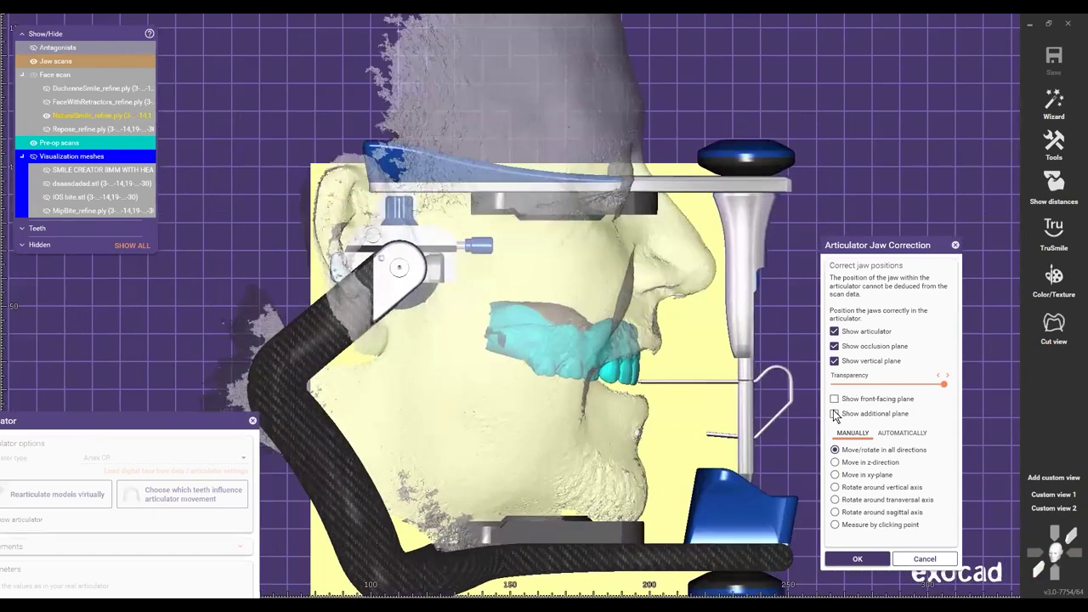
Step: Show the front-facing and additional planes, reduce the reference plane transparency setting, and set the additional plane to 4.61° and -21.22 mm height
{"action": "scroll", "coordinate": [580, 435], "scroll_direction": "up", "scroll_amount": 1}
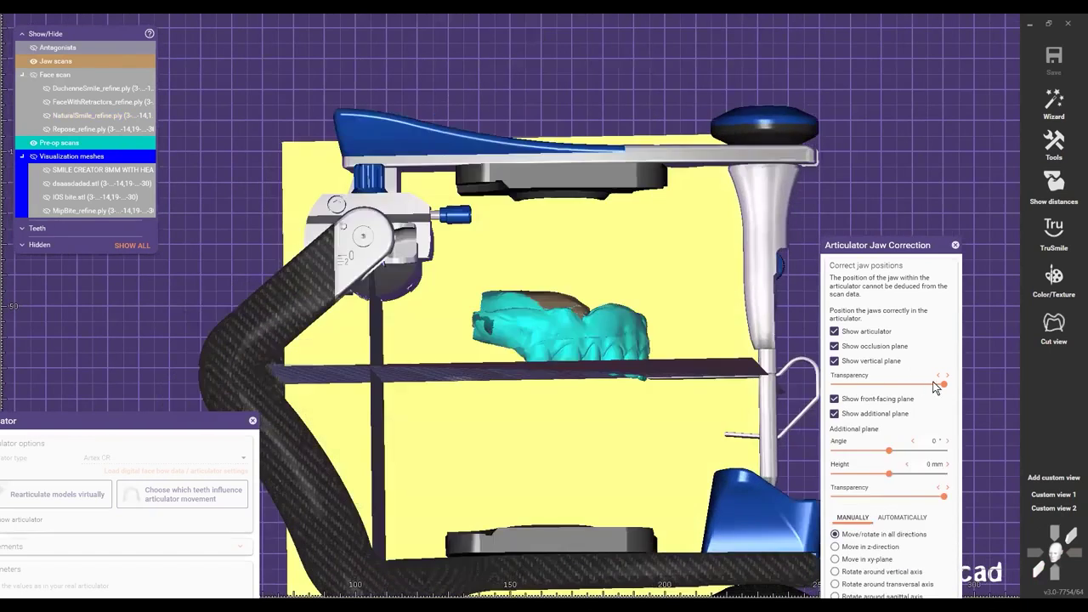
{"action": "left_click_drag", "start_coordinate": [927, 383], "coordinate": [917, 384]}
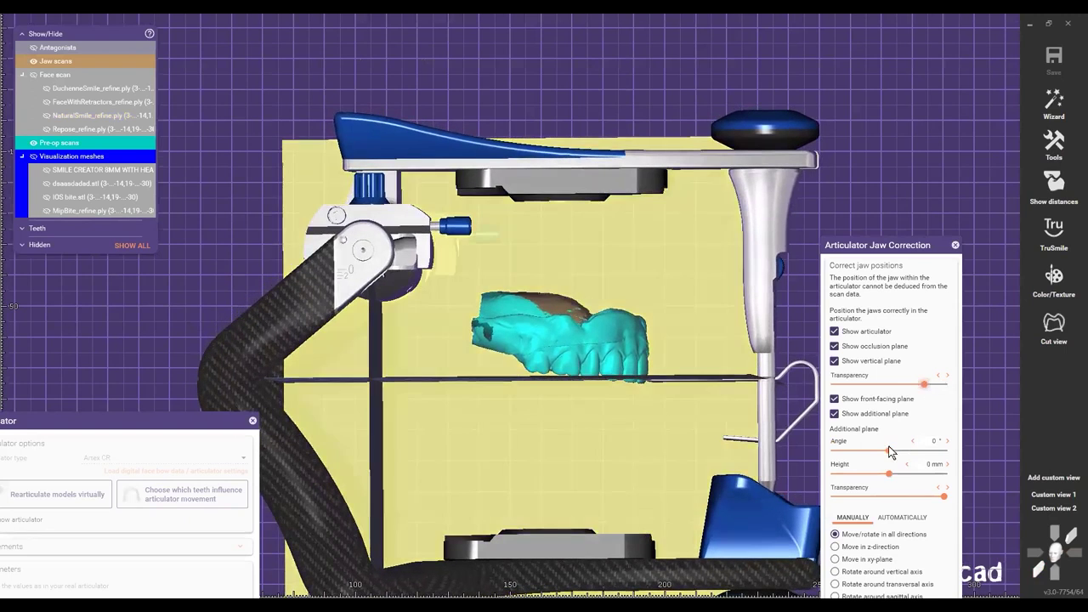
{"action": "left_click_drag", "start_coordinate": [890, 451], "coordinate": [865, 475]}
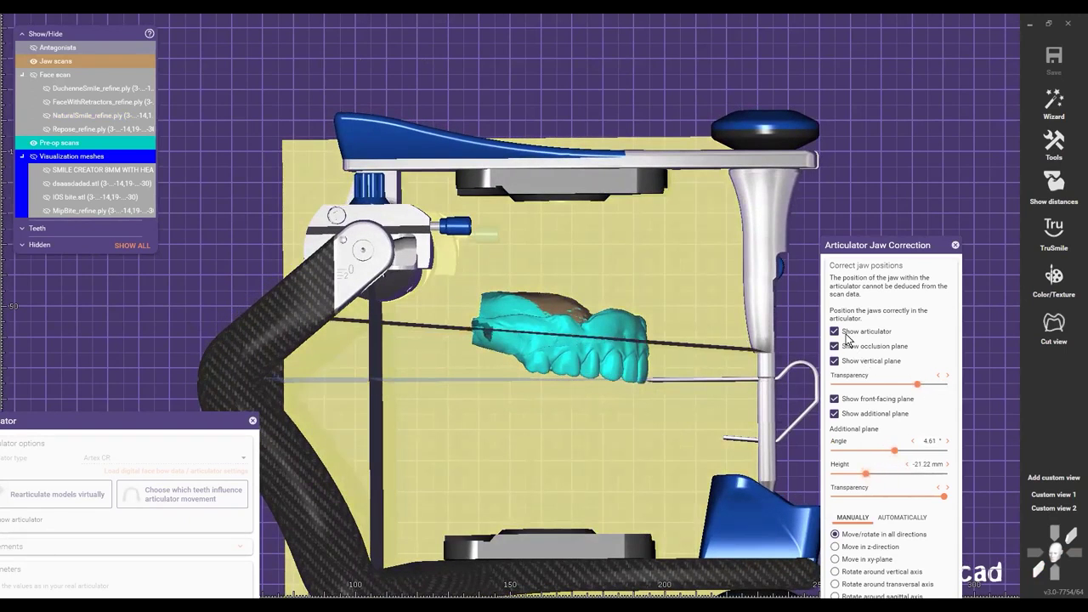
Step: Show the NaturalSmile face scan again and set the additional plane's height to -41.96 mm
{"action": "left_click", "coordinate": [45, 115]}
{"action": "scroll", "coordinate": [466, 233], "scroll_direction": "down", "scroll_amount": 5}
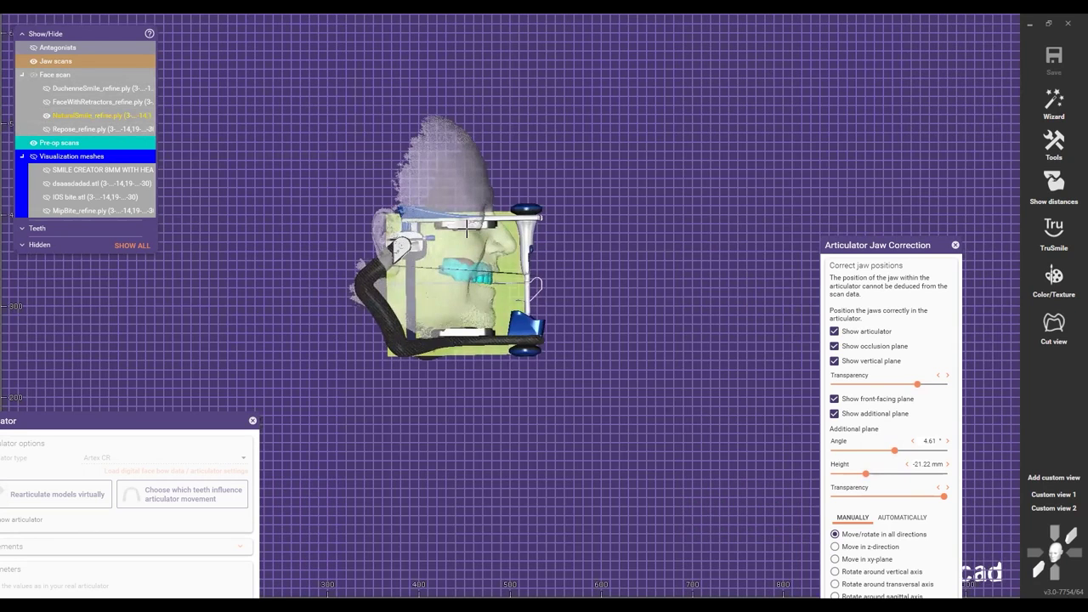
{"action": "scroll", "coordinate": [487, 258], "scroll_direction": "up", "scroll_amount": 3}
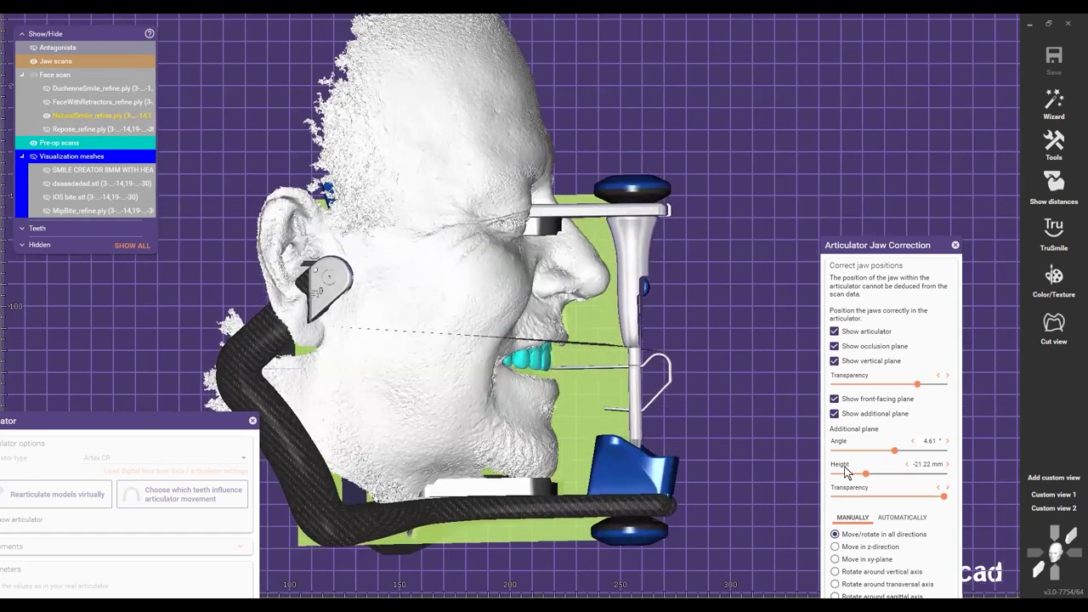
{"action": "scroll", "coordinate": [672, 376], "scroll_direction": "down", "scroll_amount": 2}
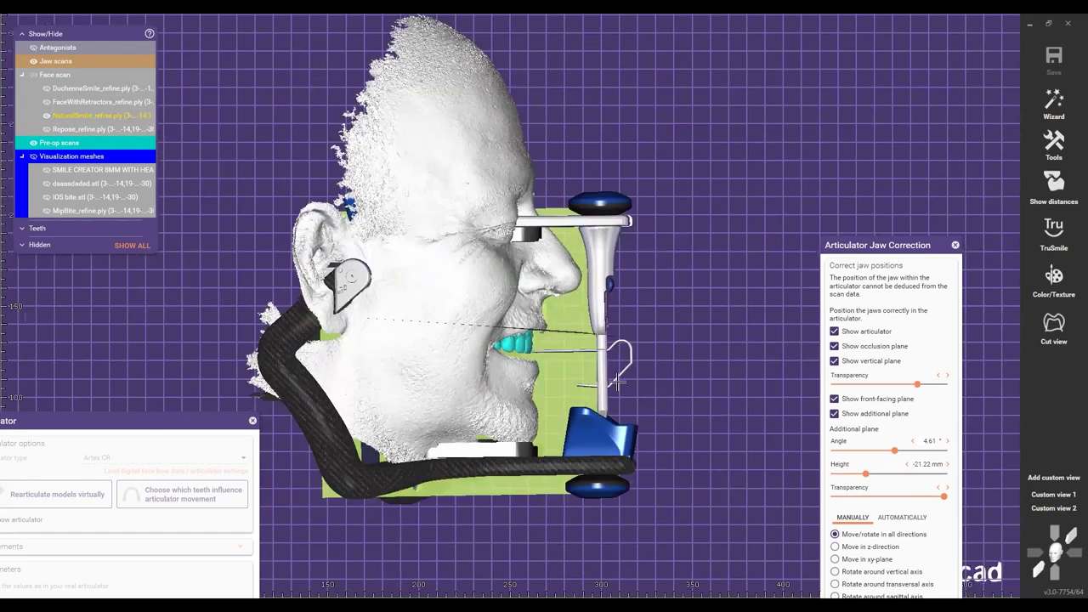
{"action": "scroll", "coordinate": [377, 389], "scroll_direction": "down", "scroll_amount": 1}
{"action": "scroll", "coordinate": [659, 406], "scroll_direction": "down", "scroll_amount": 1}
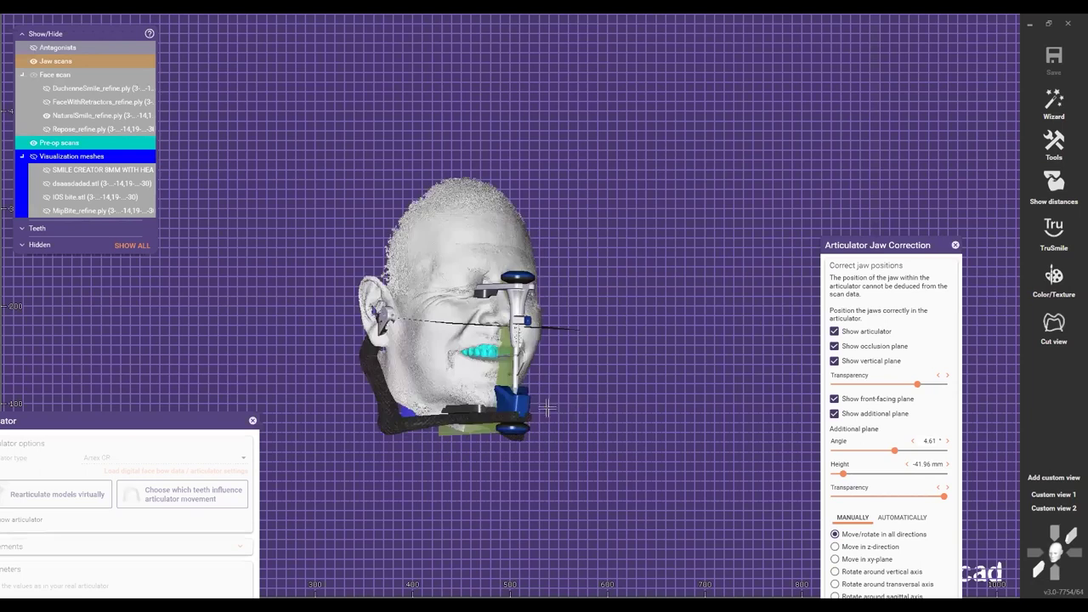
Step: Examine the additional plane against the ears, nose and articulator in oblique and frontal views
{"action": "right_click_drag", "start_coordinate": [659, 409], "coordinate": [535, 344]}
{"action": "scroll", "coordinate": [531, 342], "scroll_direction": "down", "scroll_amount": 1}
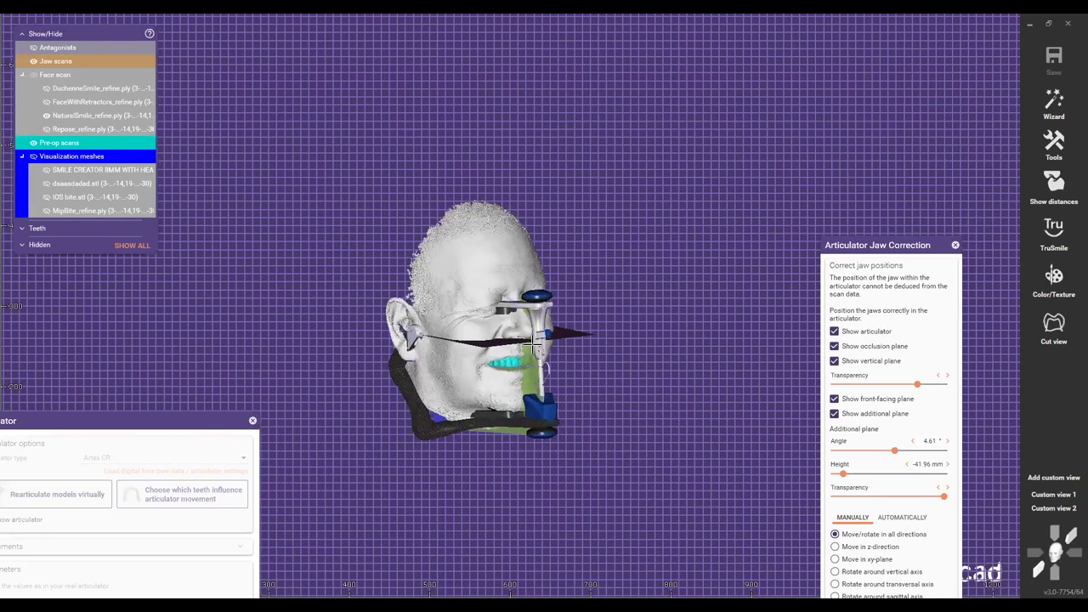
{"action": "scroll", "coordinate": [533, 344], "scroll_direction": "down", "scroll_amount": 1}
{"action": "right_click_drag", "start_coordinate": [593, 388], "coordinate": [637, 391]}
{"action": "scroll", "coordinate": [638, 391], "scroll_direction": "up", "scroll_amount": 1}
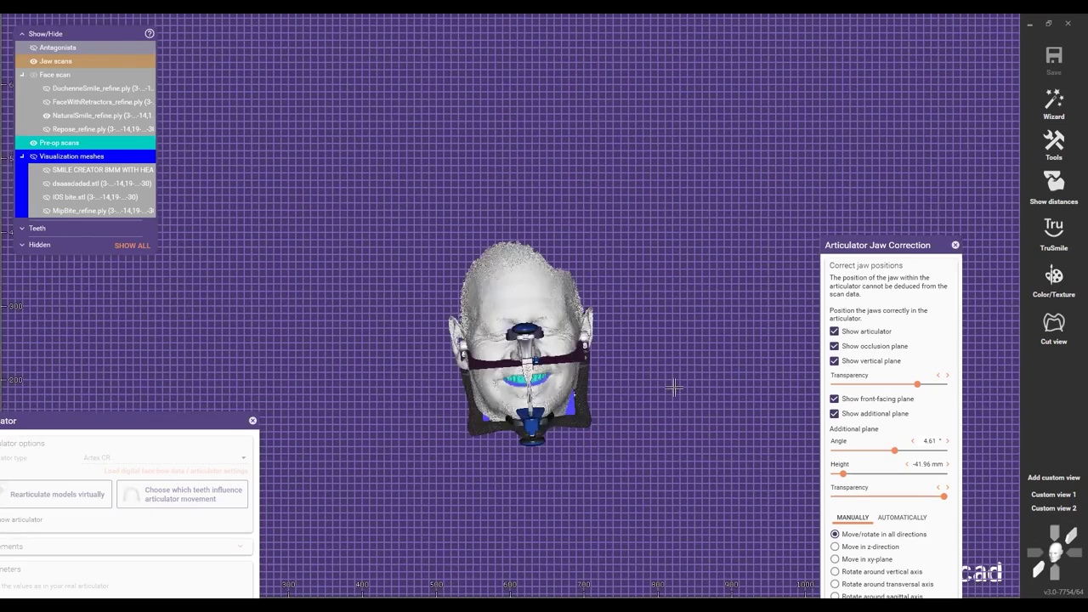
{"action": "scroll", "coordinate": [633, 381], "scroll_direction": "up", "scroll_amount": 1}
{"action": "scroll", "coordinate": [702, 366], "scroll_direction": "up", "scroll_amount": 1}
{"action": "scroll", "coordinate": [876, 254], "scroll_direction": "down", "scroll_amount": 2}
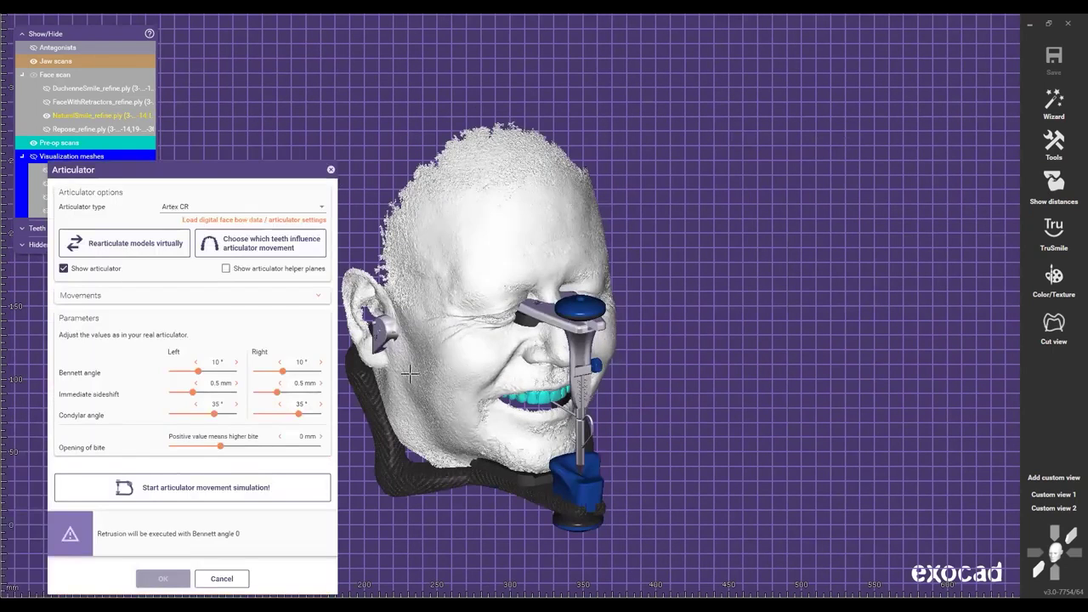
Step: Start the articulator movement simulation and check the face scan from the preset views
{"action": "left_click", "coordinate": [302, 487]}
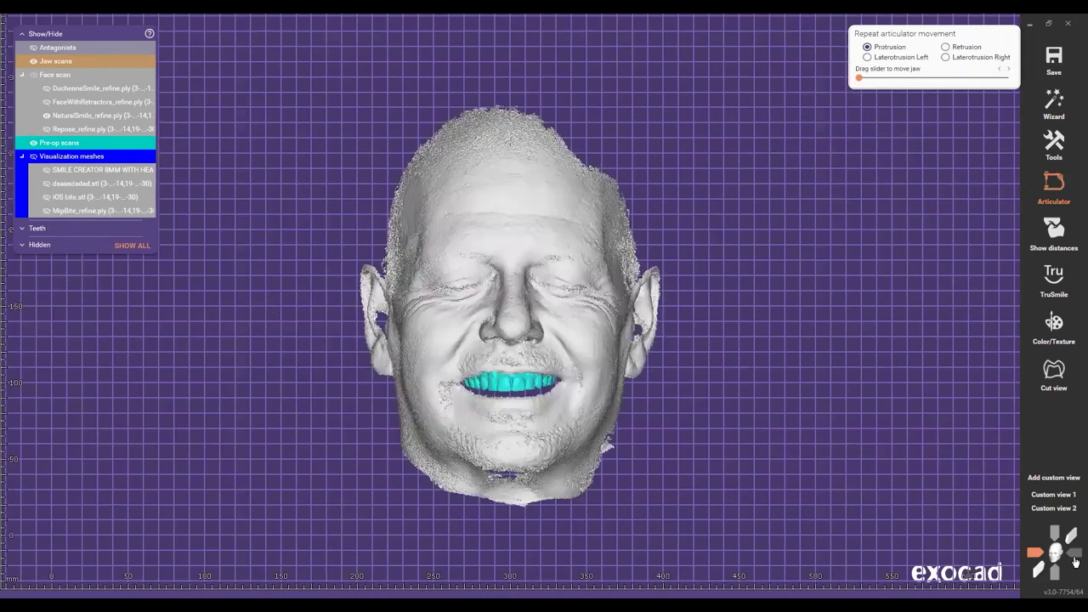
{"action": "left_click", "coordinate": [1075, 557]}
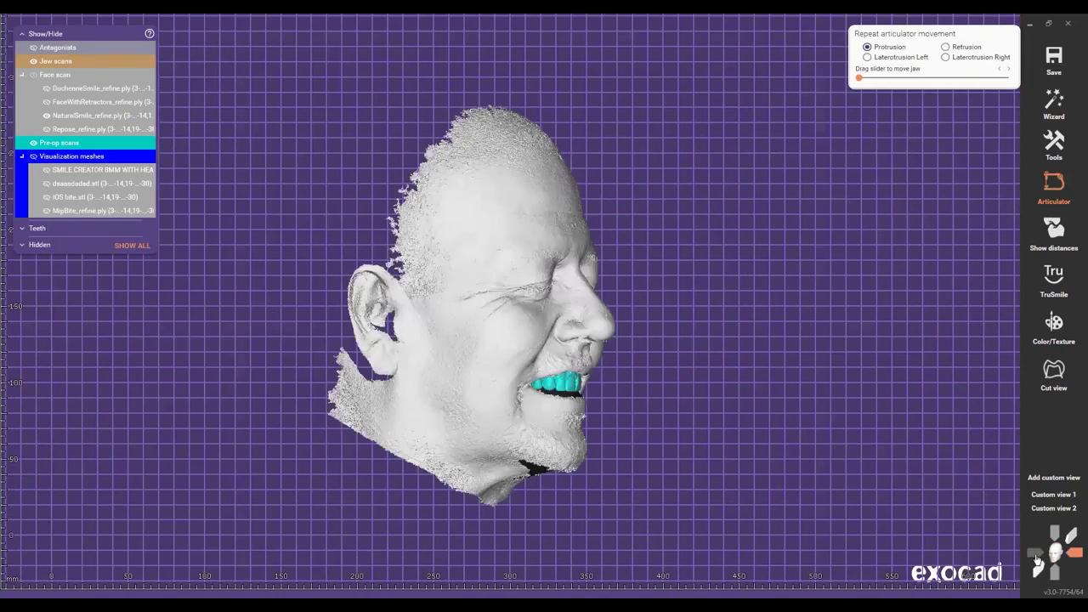
{"action": "left_click", "coordinate": [1040, 575]}
{"action": "right_click_drag", "start_coordinate": [790, 467], "coordinate": [846, 469]}
Step: Display the NaturalSmile face scan with its per-vertex texture
{"action": "right_click", "coordinate": [494, 331]}
{"action": "mouse_move", "coordinate": [571, 553]}
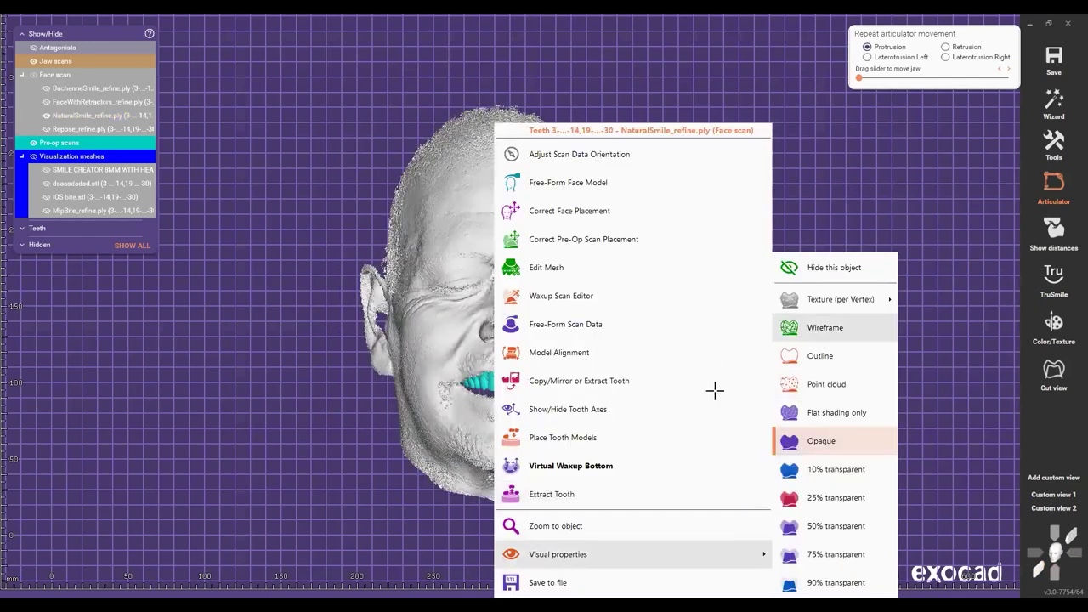
{"action": "mouse_move", "coordinate": [825, 299]}
{"action": "left_click", "coordinate": [931, 297]}
{"action": "middle_click_drag", "start_coordinate": [630, 389], "coordinate": [553, 379]}
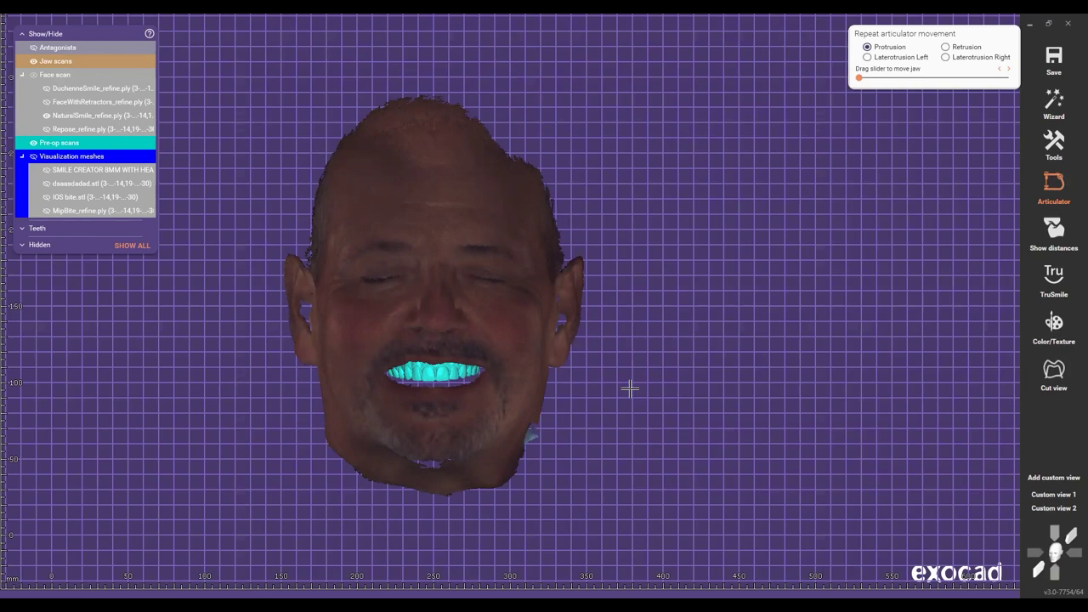
Step: Load the SMILE CREATOR 8MM guide as a generic visualization mesh over the teeth and textured face
{"action": "scroll", "coordinate": [451, 370], "scroll_direction": "up", "scroll_amount": 5}
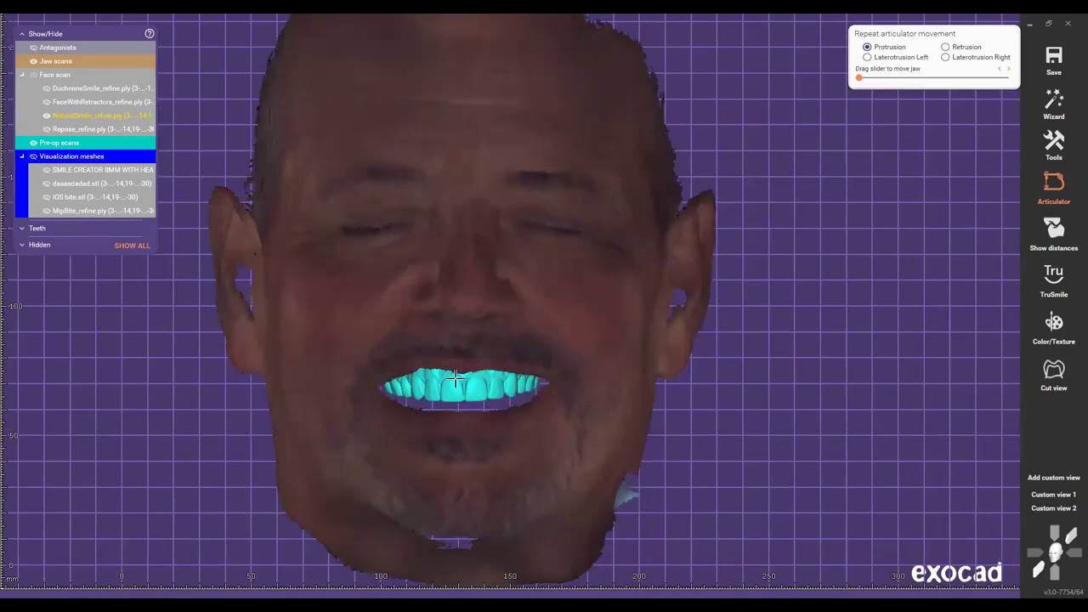
{"action": "scroll", "coordinate": [463, 366], "scroll_direction": "down", "scroll_amount": 4}
{"action": "scroll", "coordinate": [463, 378], "scroll_direction": "up", "scroll_amount": 3}
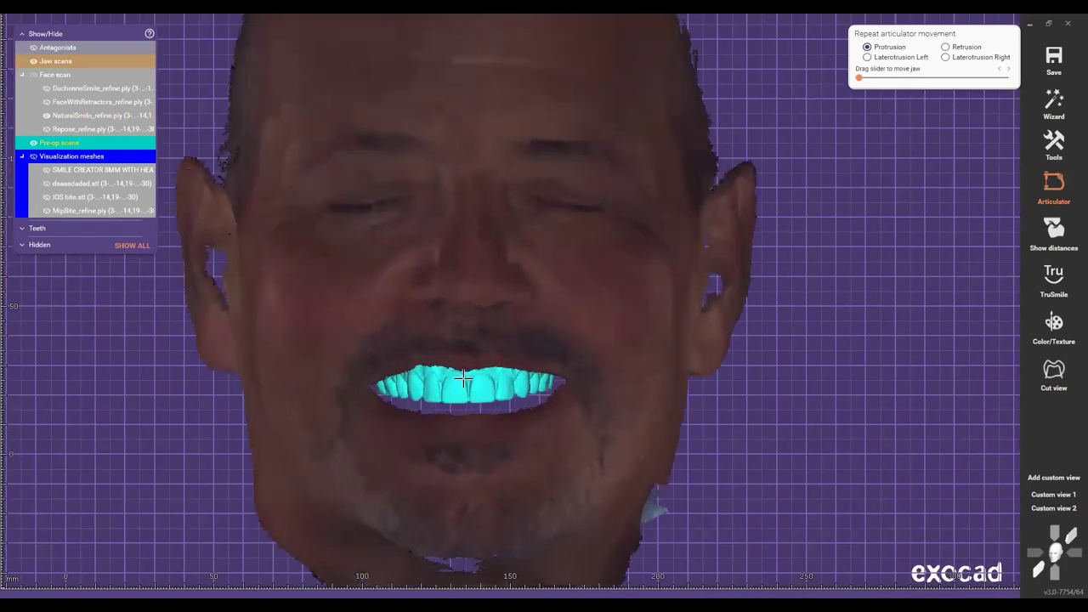
{"action": "scroll", "coordinate": [485, 433], "scroll_direction": "down", "scroll_amount": 2}
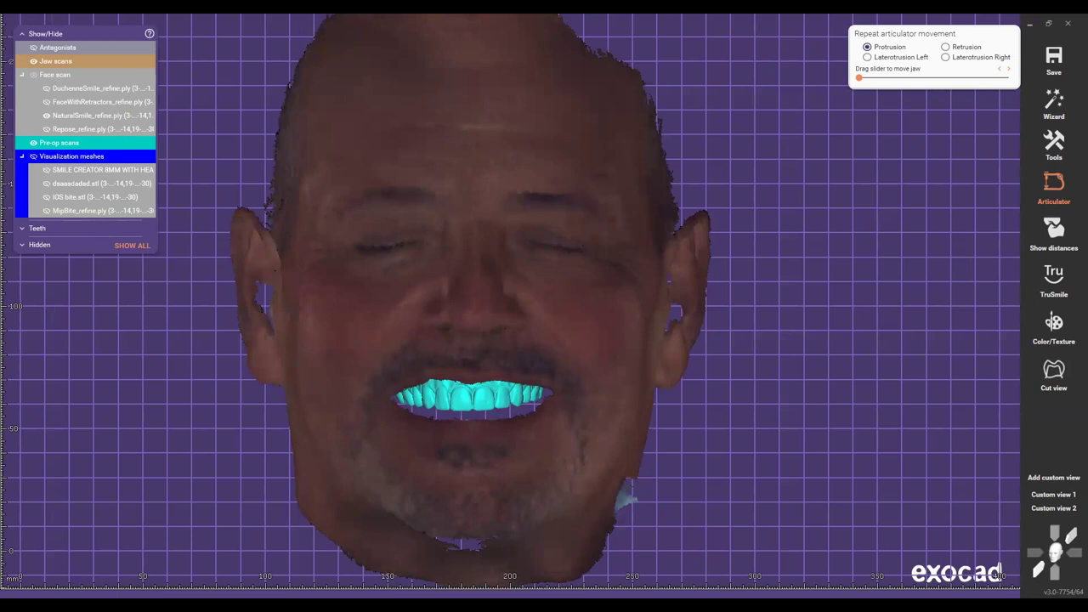
{"action": "left_click_drag", "start_coordinate": [696, 130], "coordinate": [446, 326]}
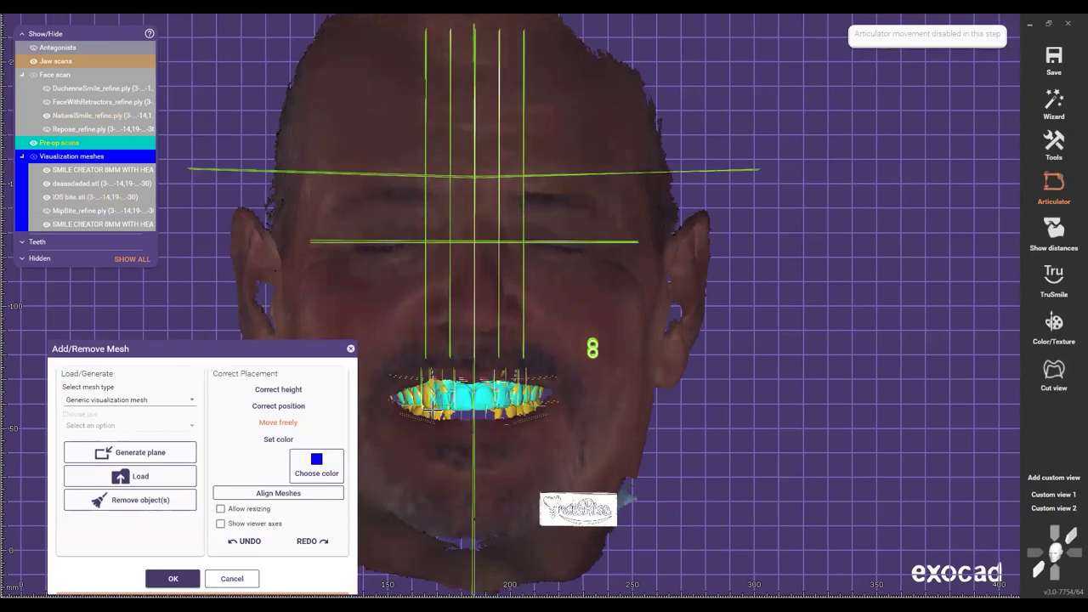
{"action": "scroll", "coordinate": [476, 272], "scroll_direction": "up", "scroll_amount": 2}
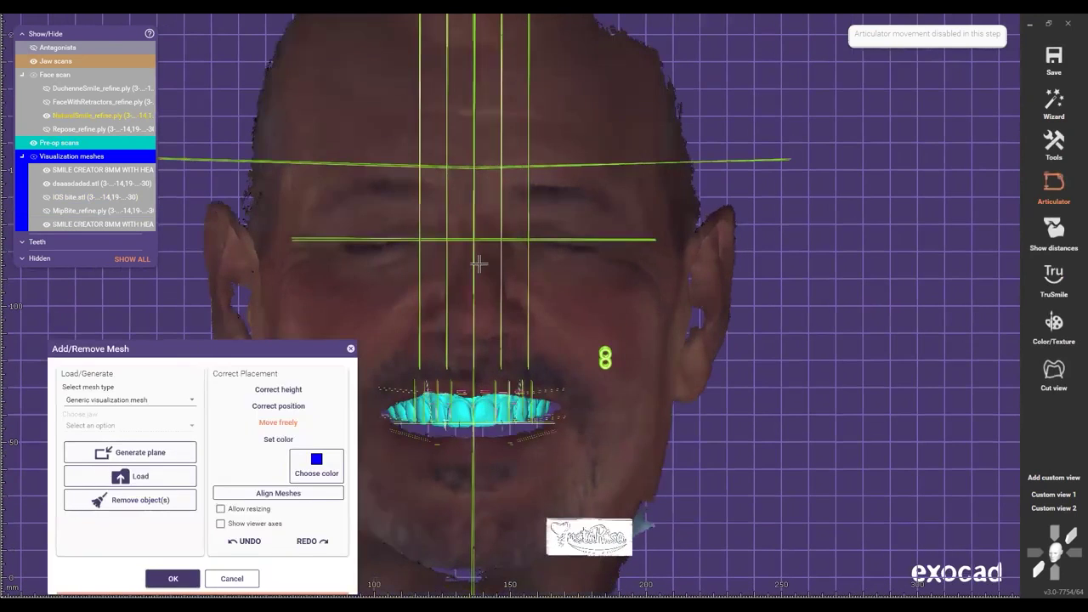
Step: Remove the older duplicate SMILE CREATOR 8MM mesh, keeping the newly loaded guide over the face
{"action": "left_click_drag", "start_coordinate": [242, 349], "coordinate": [247, 286]}
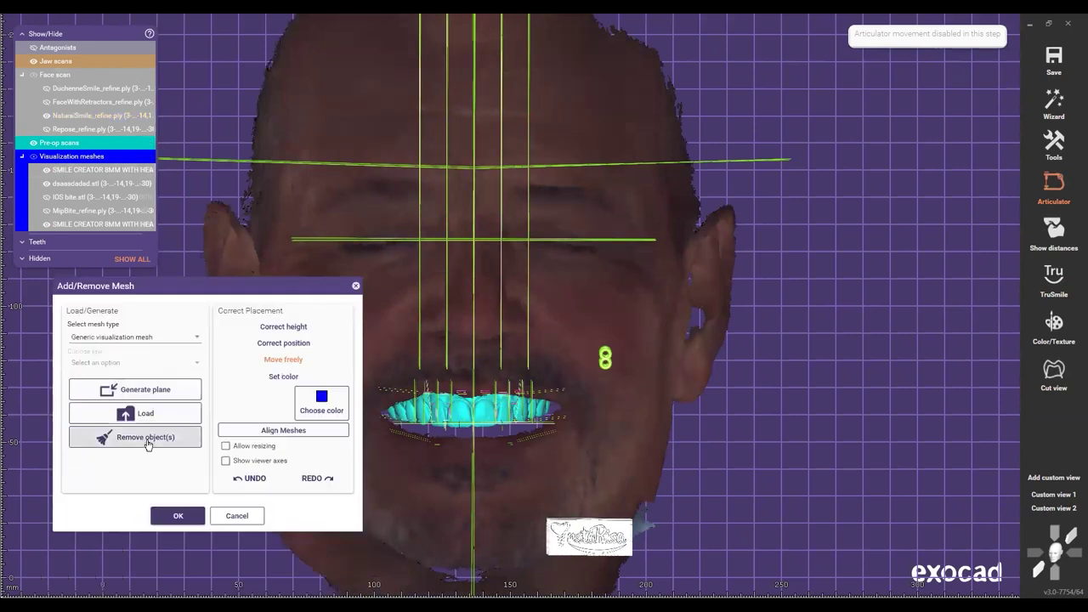
{"action": "left_click", "coordinate": [146, 445]}
{"action": "left_click", "coordinate": [248, 169]}
{"action": "left_click", "coordinate": [247, 150]}
{"action": "left_click", "coordinate": [247, 129]}
{"action": "left_click", "coordinate": [248, 108]}
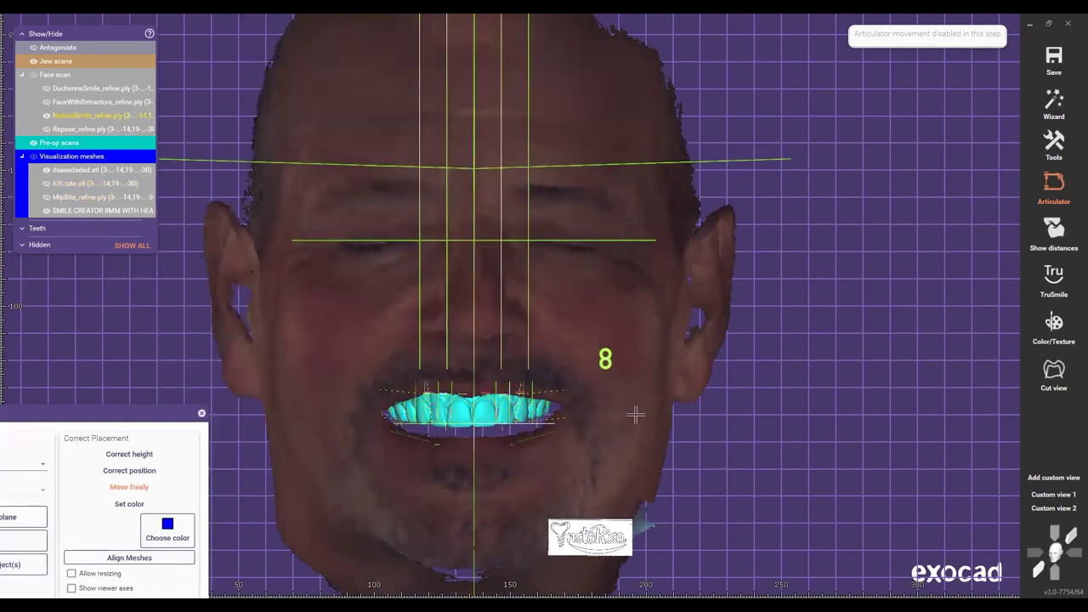
{"action": "scroll", "coordinate": [680, 348], "scroll_direction": "down", "scroll_amount": 3}
{"action": "scroll", "coordinate": [534, 385], "scroll_direction": "up", "scroll_amount": 5}
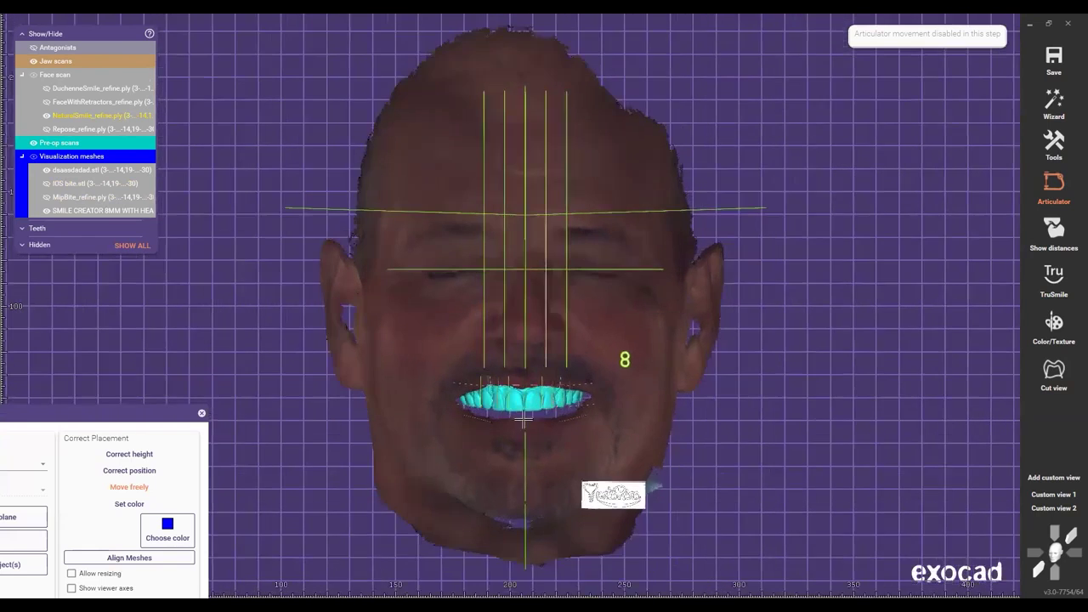
Step: Examine the SMILE CREATOR guide lines against the pre-op front teeth and lips on the NaturalSmile face scan
{"action": "scroll", "coordinate": [492, 367], "scroll_direction": "up", "scroll_amount": 4}
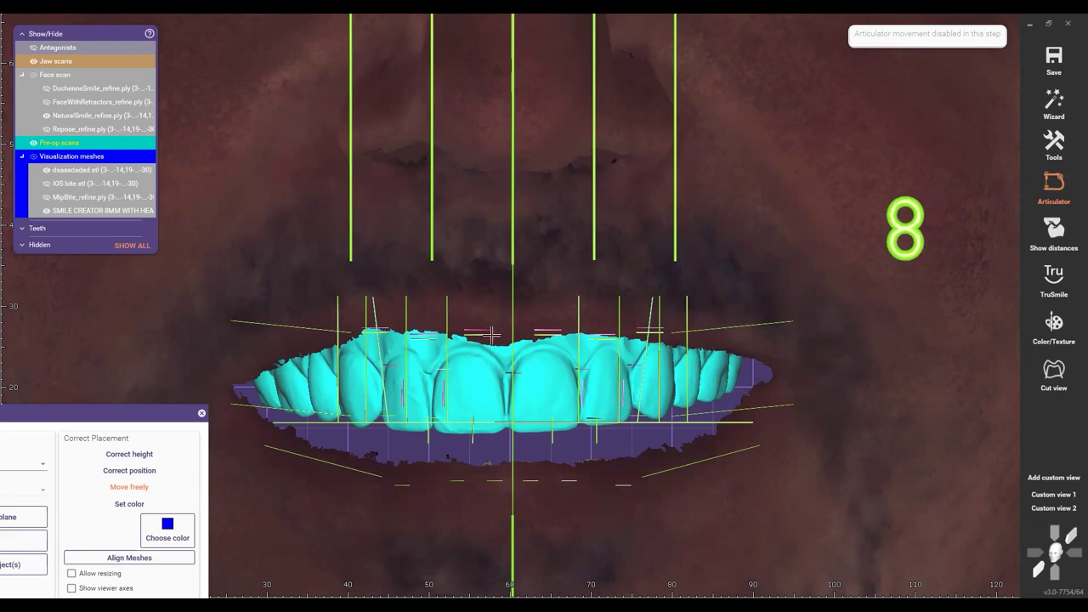
{"action": "scroll", "coordinate": [476, 314], "scroll_direction": "down", "scroll_amount": 1}
{"action": "scroll", "coordinate": [497, 423], "scroll_direction": "down", "scroll_amount": 1}
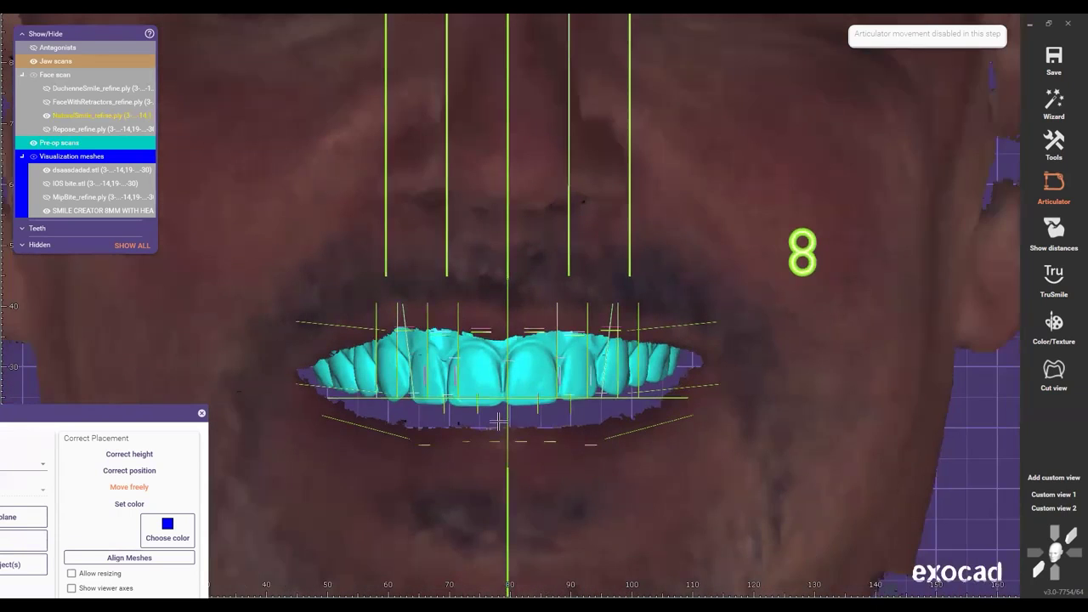
{"action": "scroll", "coordinate": [496, 407], "scroll_direction": "up", "scroll_amount": 3}
{"action": "scroll", "coordinate": [638, 374], "scroll_direction": "up", "scroll_amount": 3}
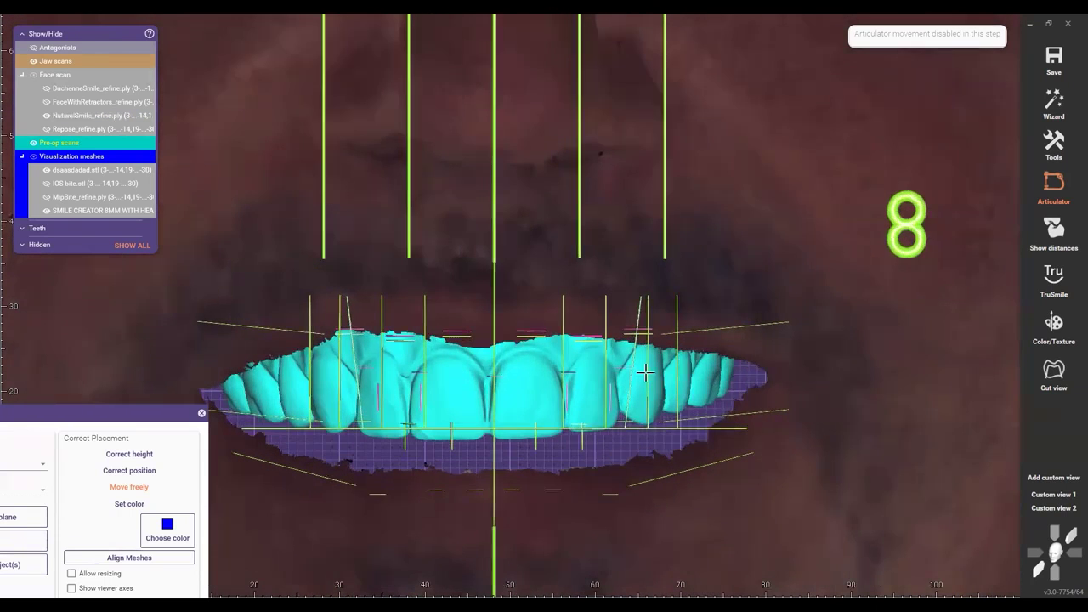
{"action": "scroll", "coordinate": [589, 374], "scroll_direction": "down", "scroll_amount": 3}
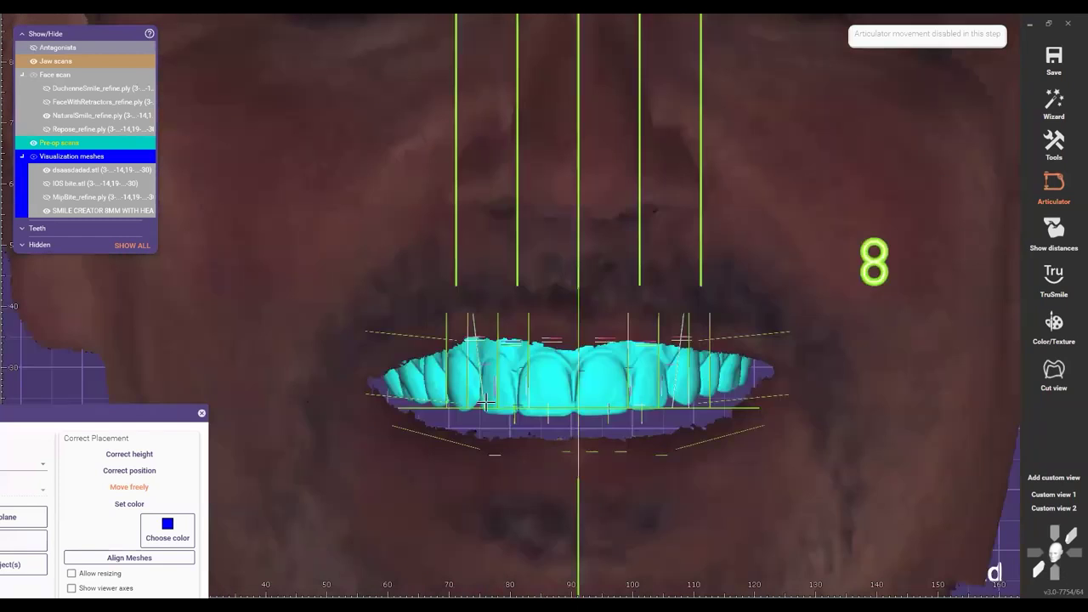
{"action": "scroll", "coordinate": [448, 383], "scroll_direction": "up", "scroll_amount": 1}
{"action": "scroll", "coordinate": [612, 383], "scroll_direction": "up", "scroll_amount": 1}
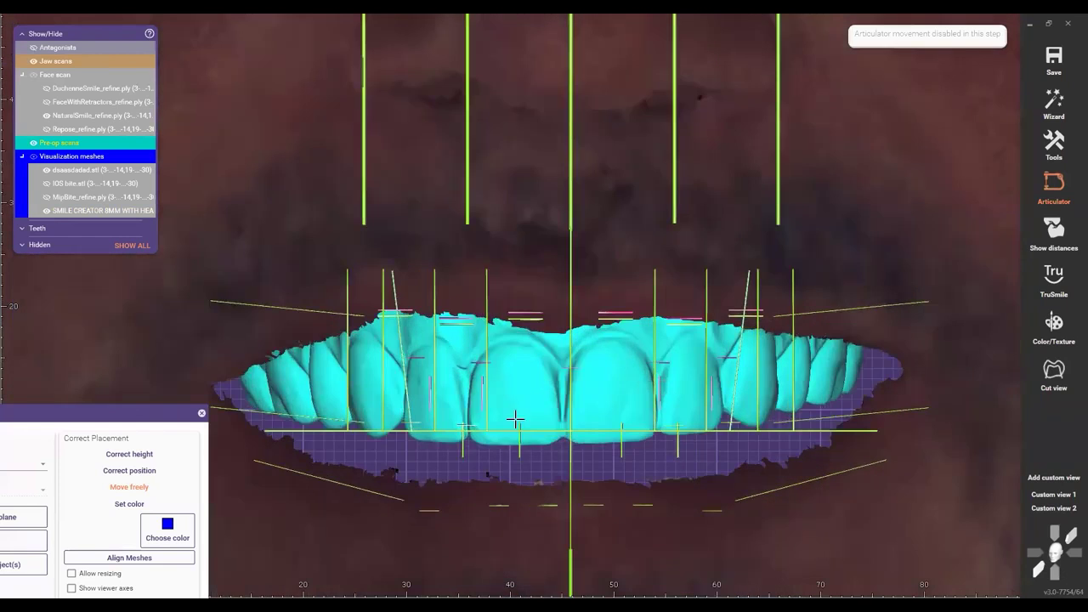
{"action": "scroll", "coordinate": [520, 425], "scroll_direction": "up", "scroll_amount": 5}
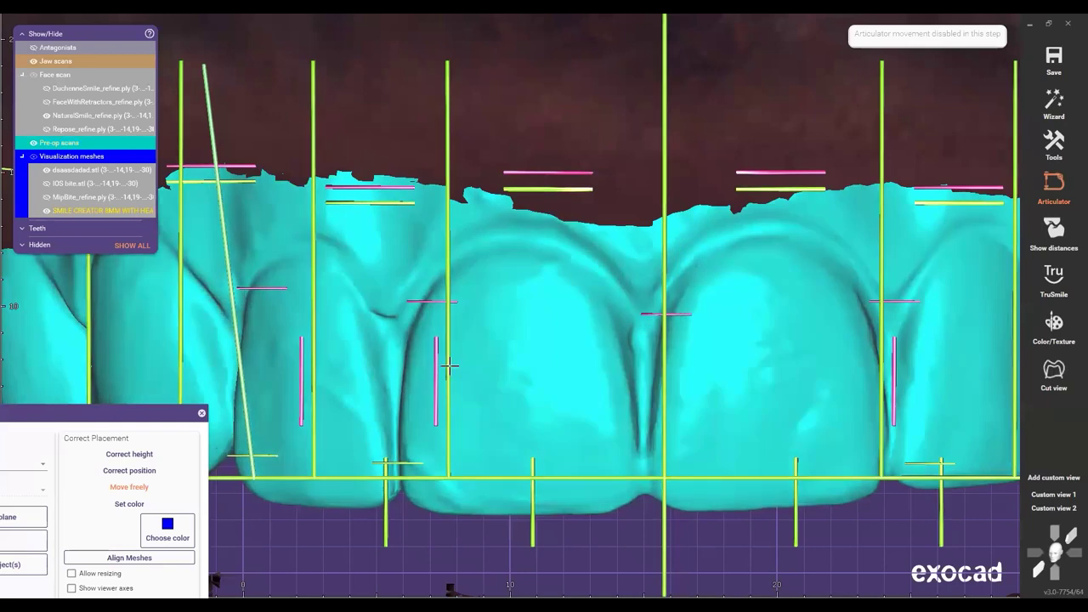
{"action": "scroll", "coordinate": [452, 360], "scroll_direction": "down", "scroll_amount": 3}
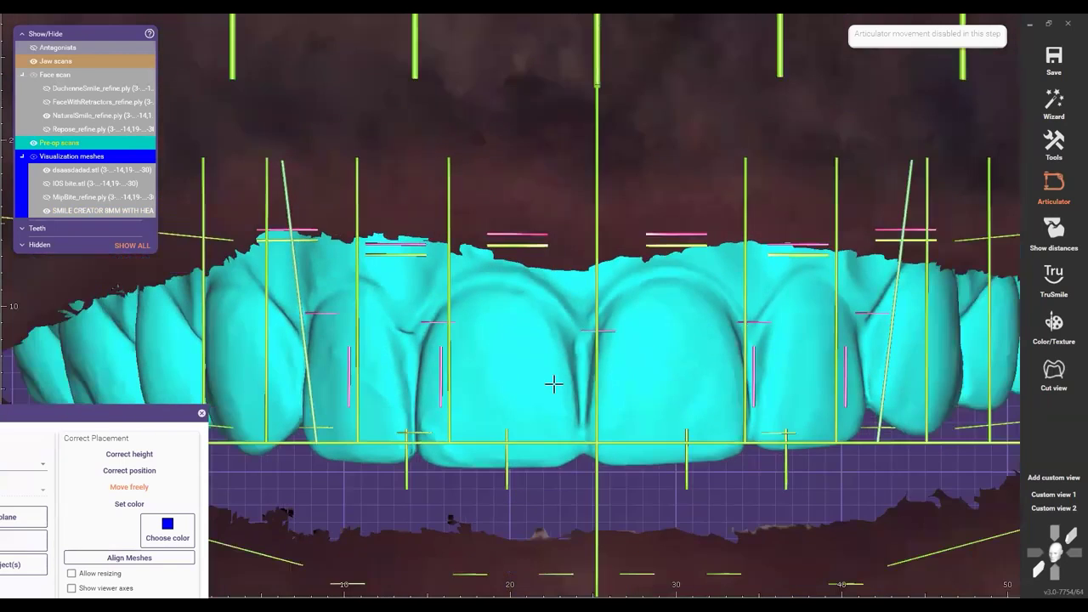
{"action": "scroll", "coordinate": [705, 396], "scroll_direction": "down", "scroll_amount": 2}
{"action": "scroll", "coordinate": [715, 400], "scroll_direction": "down", "scroll_amount": 4}
Step: Move the mesh dialog up into view and hide the NaturalSmile face, pre-op scan and jaw scan
{"action": "left_click_drag", "start_coordinate": [166, 413], "coordinate": [201, 261]}
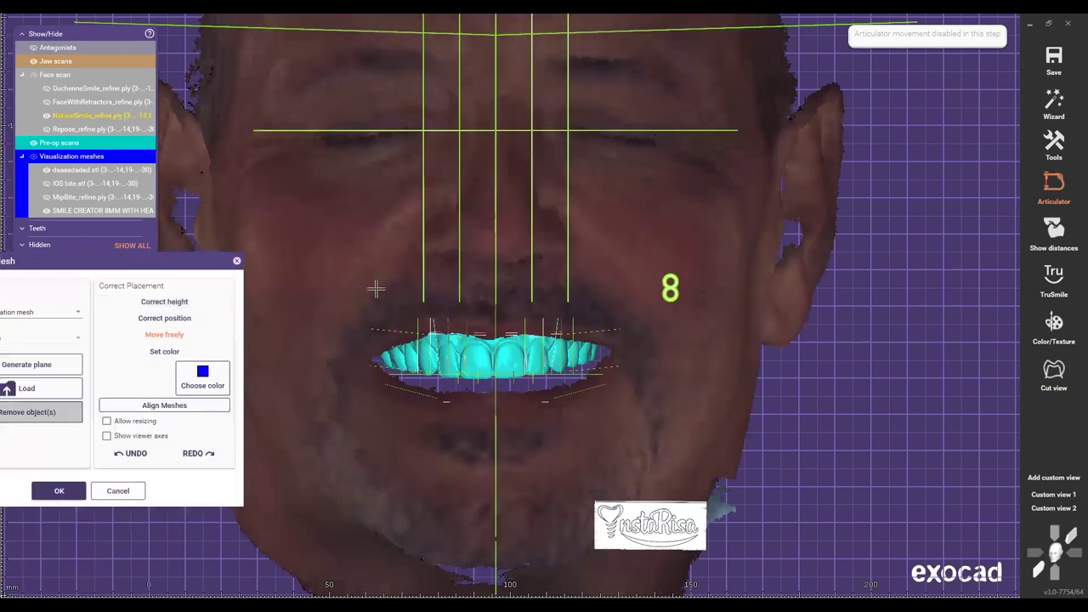
{"action": "middle_click", "coordinate": [473, 362], "text": "ctrl"}
{"action": "middle_click", "coordinate": [477, 361], "text": "ctrl"}
{"action": "scroll", "coordinate": [491, 310], "scroll_direction": "up", "scroll_amount": 1}
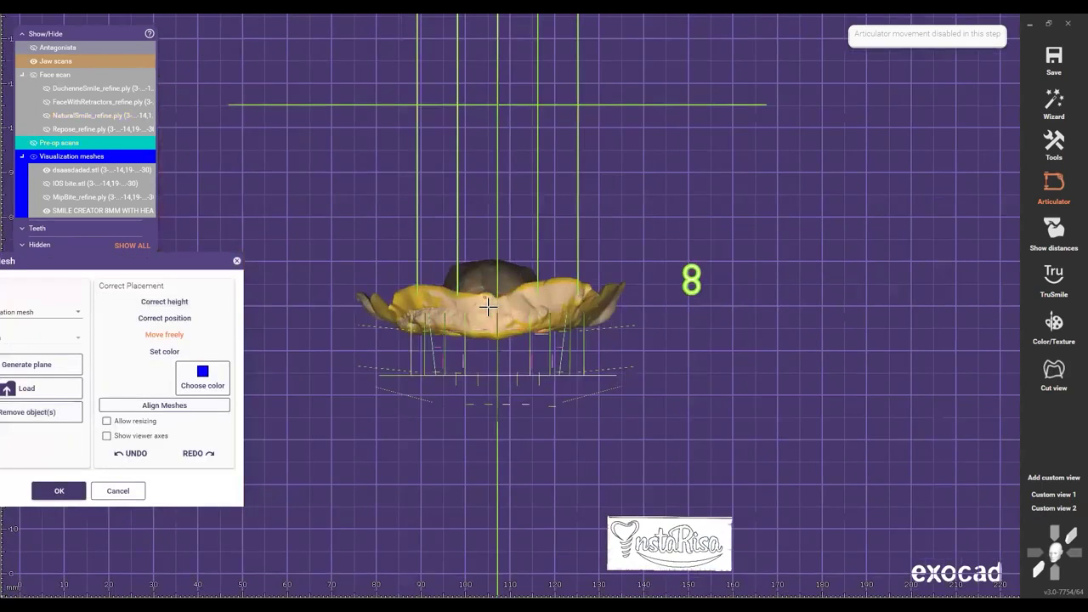
{"action": "scroll", "coordinate": [489, 306], "scroll_direction": "up", "scroll_amount": 2}
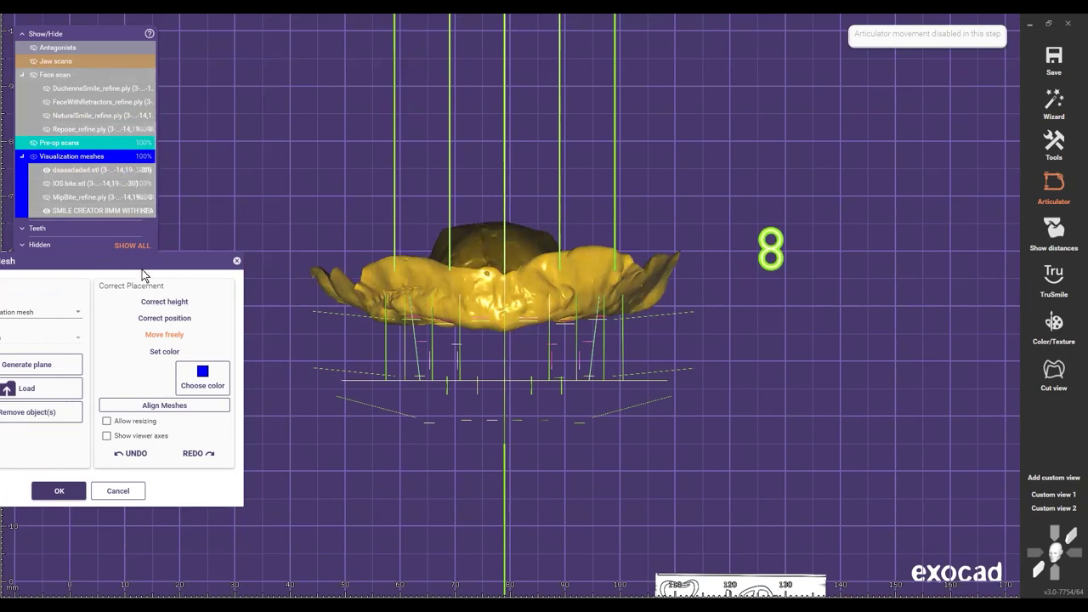
Step: Display the Repose face scan and raise the SMILE CREATOR guide about 2 mm using Correct height
{"action": "left_click", "coordinate": [46, 130]}
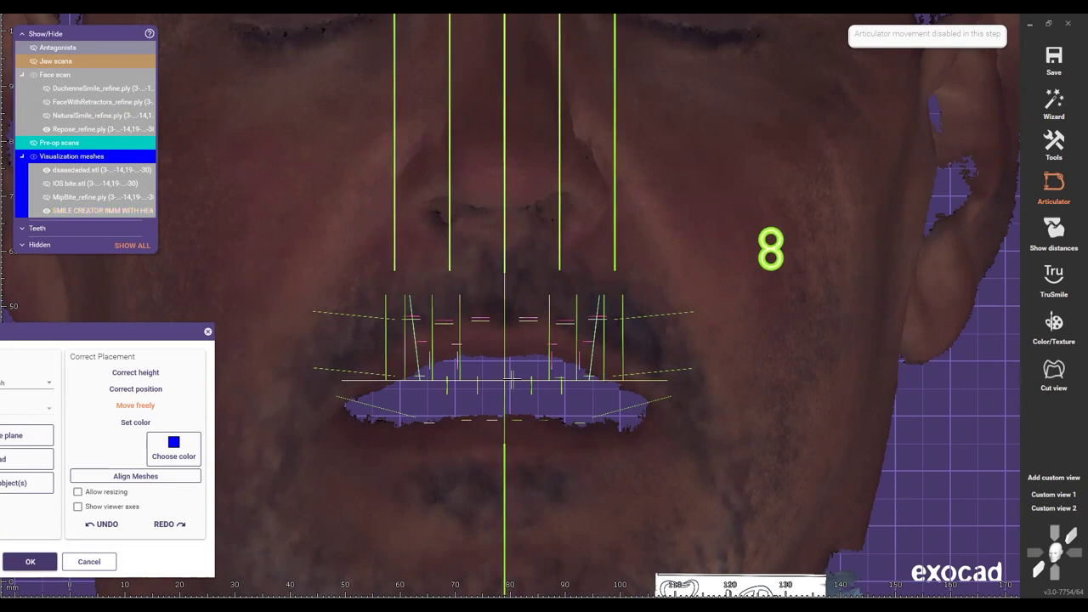
{"action": "left_click", "coordinate": [138, 374]}
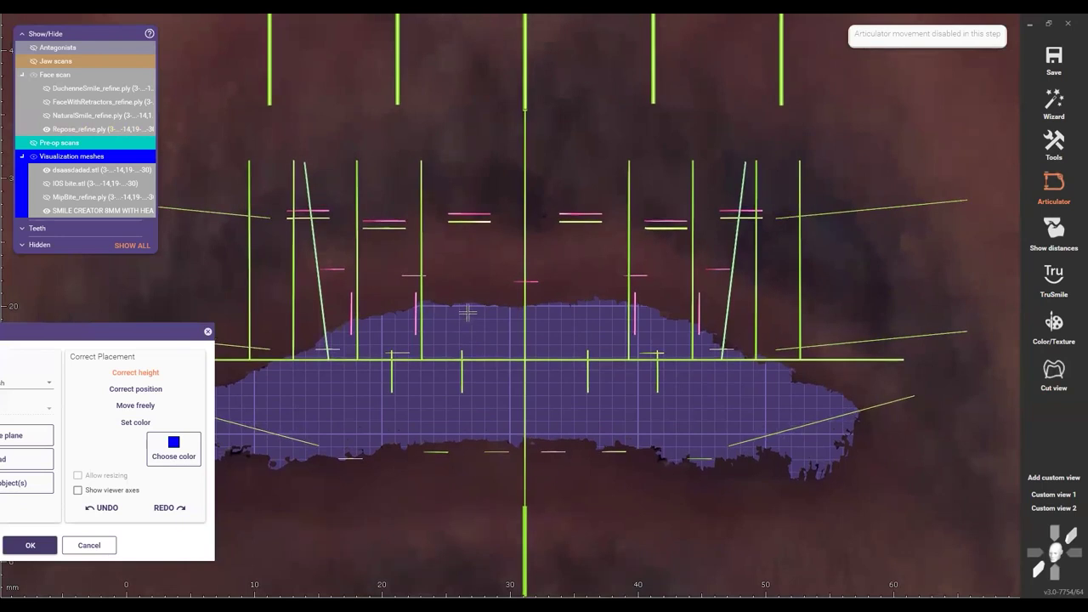
{"action": "left_click_drag", "start_coordinate": [524, 364], "coordinate": [523, 336]}
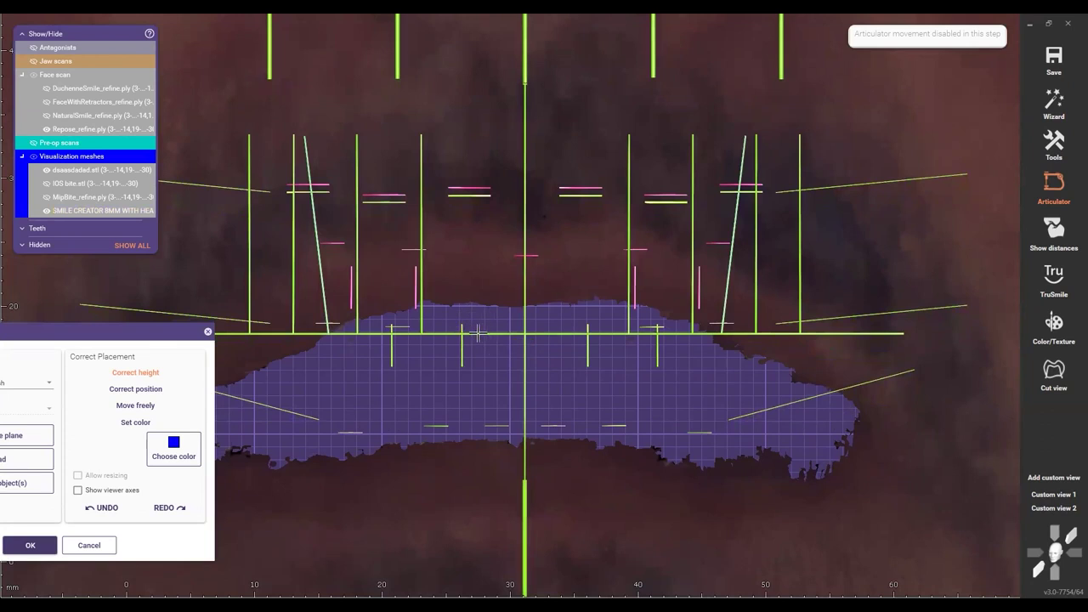
Step: Display the pre-op scan and examine its tooth exposure against the guide's incisal line on the Repose face
{"action": "key", "text": "p"}
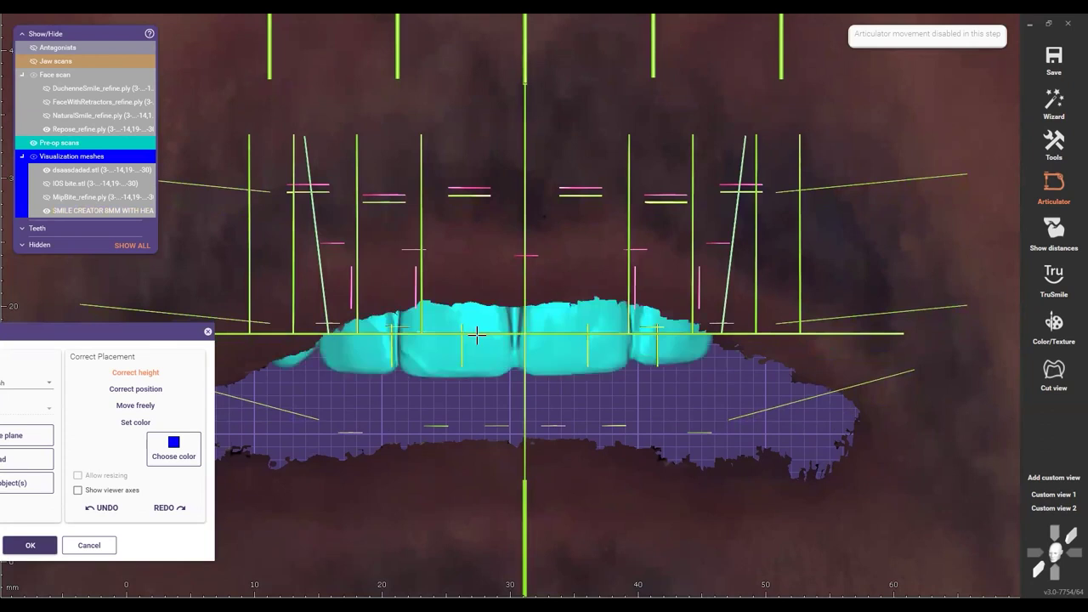
{"action": "scroll", "coordinate": [518, 382], "scroll_direction": "down", "scroll_amount": 2}
{"action": "scroll", "coordinate": [518, 383], "scroll_direction": "down", "scroll_amount": 3}
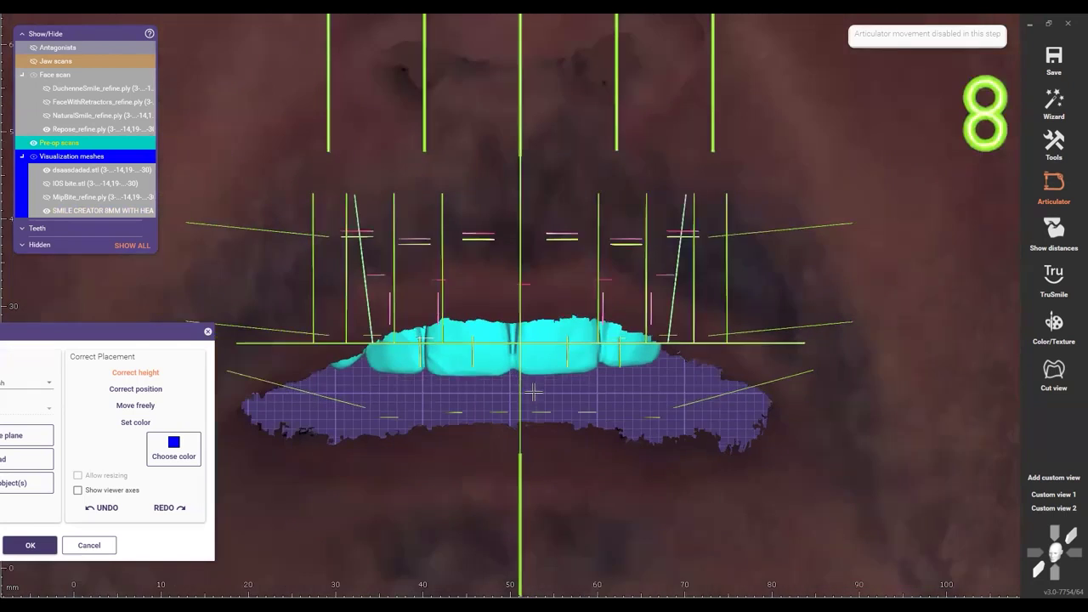
{"action": "scroll", "coordinate": [495, 319], "scroll_direction": "up", "scroll_amount": 5}
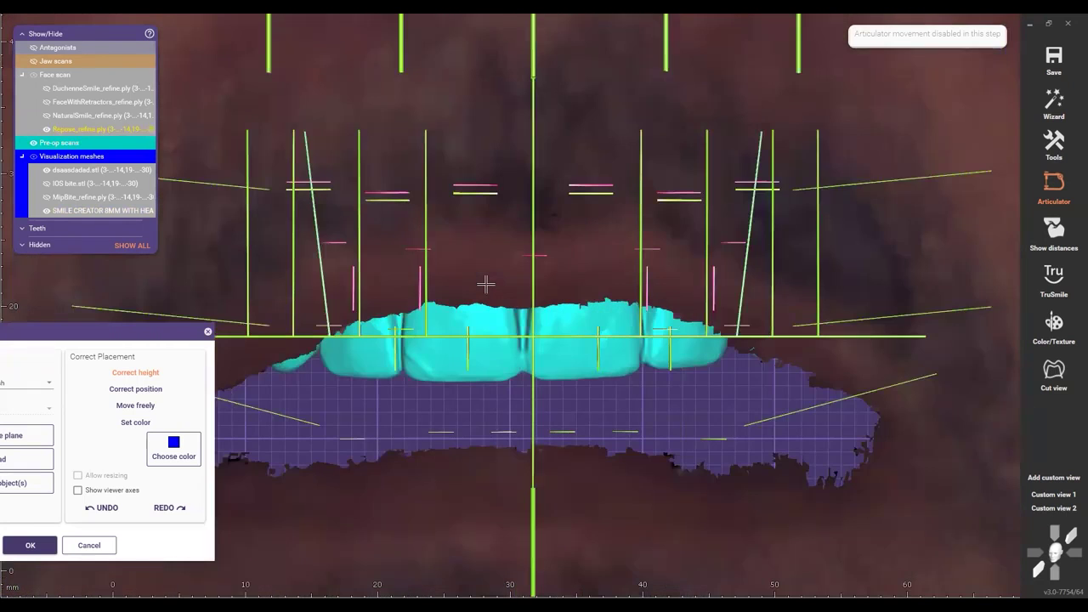
{"action": "scroll", "coordinate": [486, 282], "scroll_direction": "down", "scroll_amount": 2}
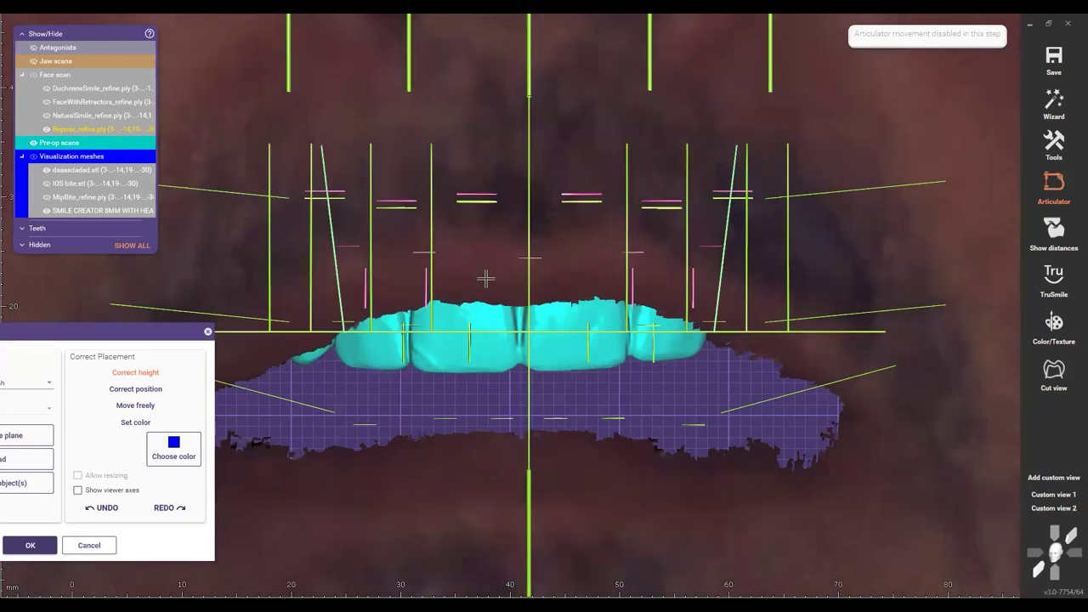
{"action": "scroll", "coordinate": [486, 281], "scroll_direction": "down", "scroll_amount": 4}
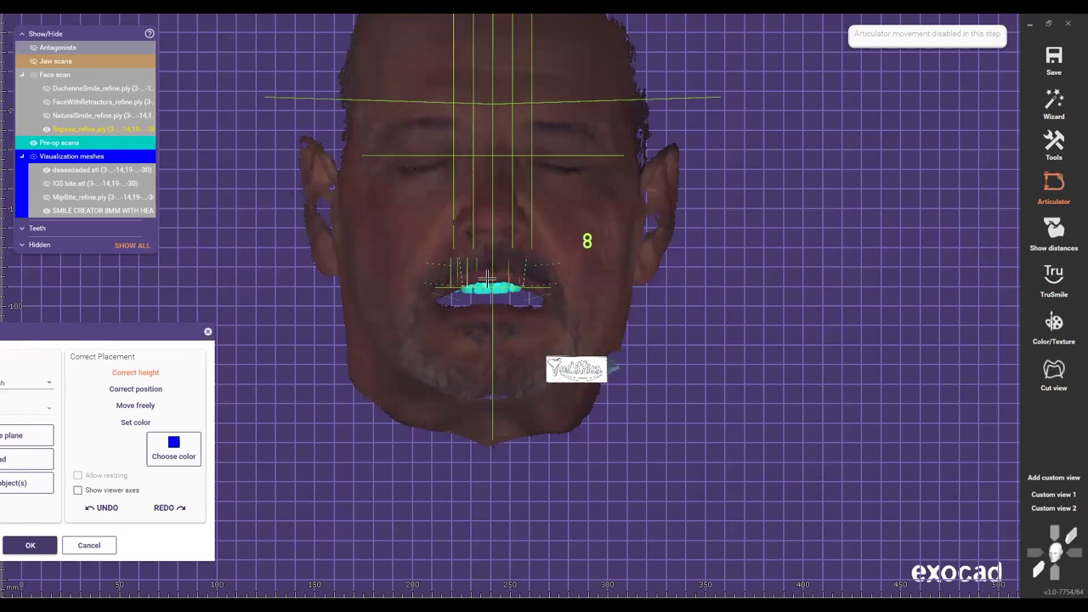
{"action": "scroll", "coordinate": [488, 277], "scroll_direction": "up", "scroll_amount": 3}
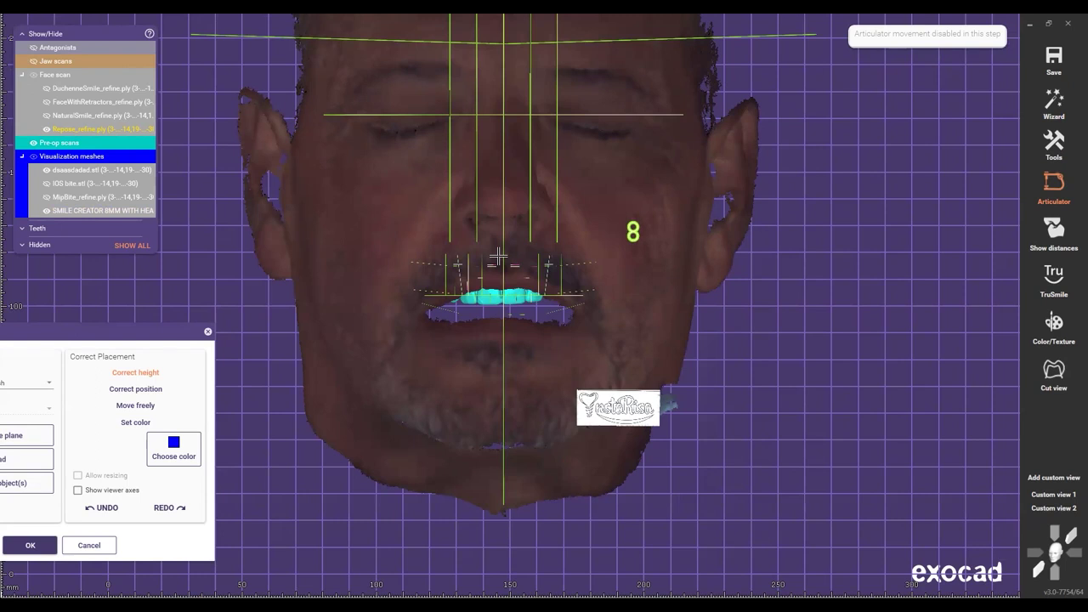
{"action": "scroll", "coordinate": [498, 259], "scroll_direction": "up", "scroll_amount": 2}
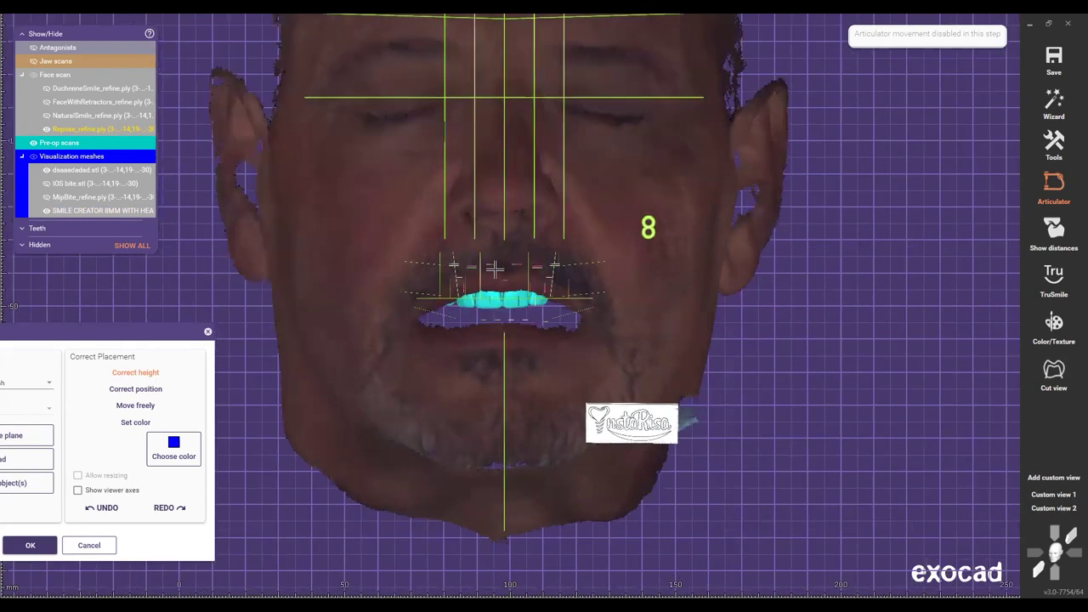
{"action": "scroll", "coordinate": [495, 269], "scroll_direction": "up", "scroll_amount": 4}
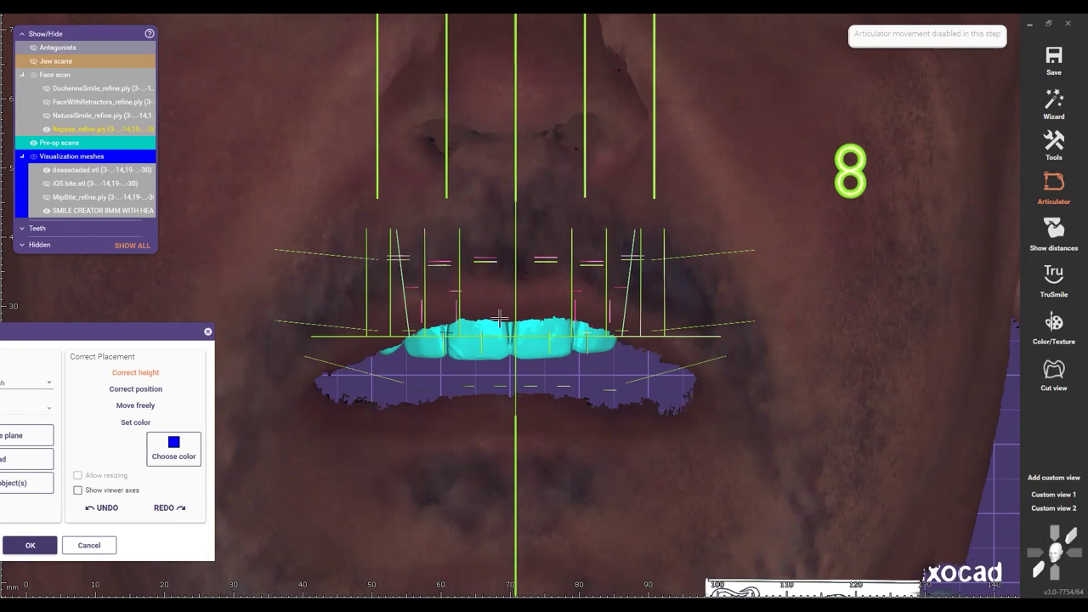
Step: Replace the Repose face with the DuchenneSmile scan and hide the pre-op scan and the remaining jaw visualization mesh
{"action": "left_click", "coordinate": [47, 129]}
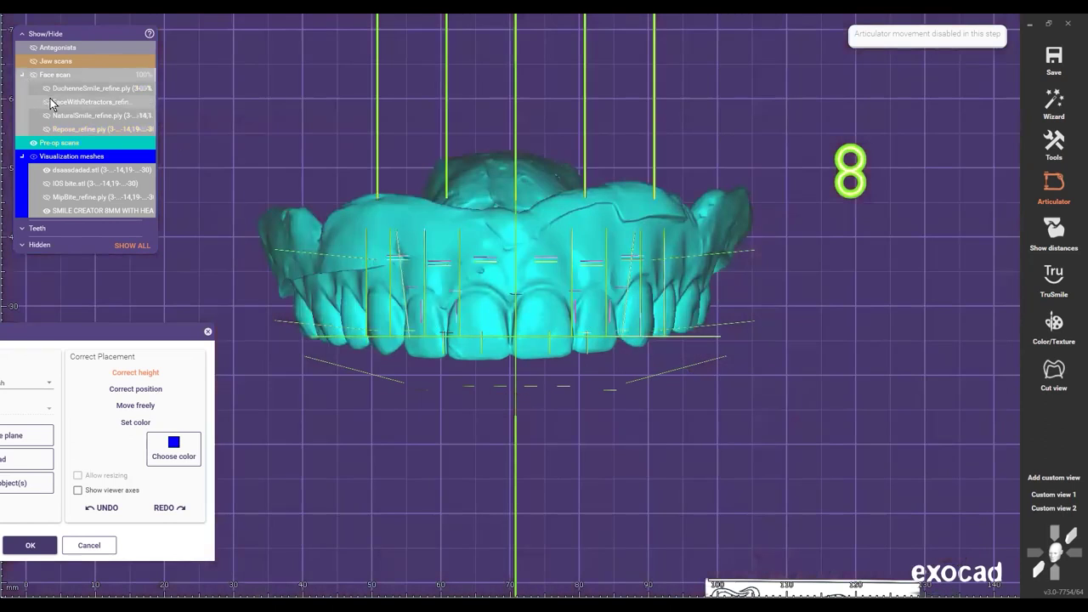
{"action": "left_click", "coordinate": [46, 88]}
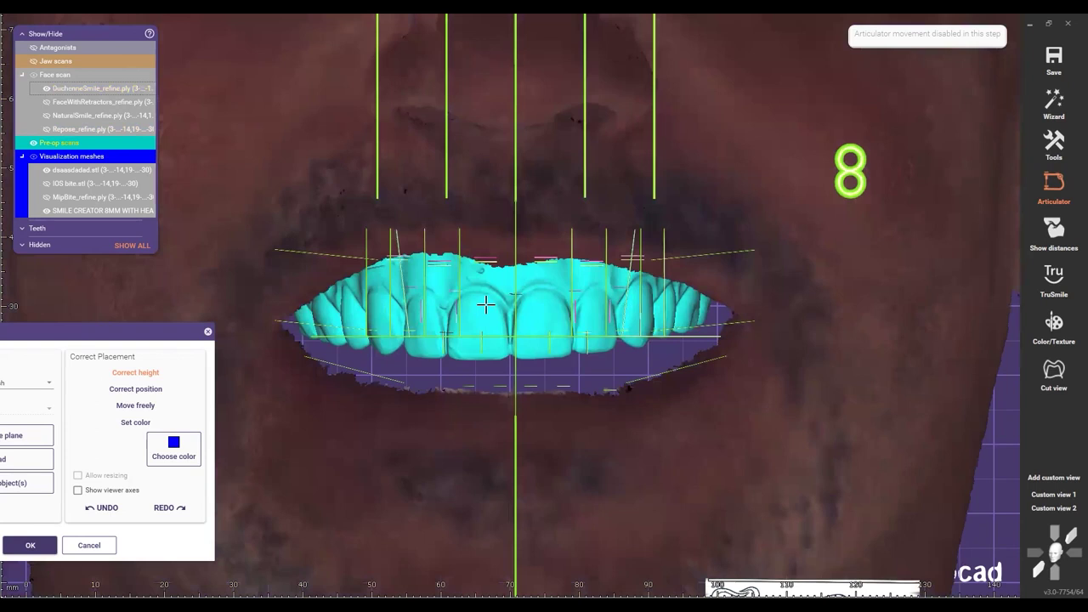
{"action": "middle_click", "coordinate": [486, 304], "text": "ctrl"}
{"action": "middle_click", "coordinate": [489, 280], "text": "ctrl"}
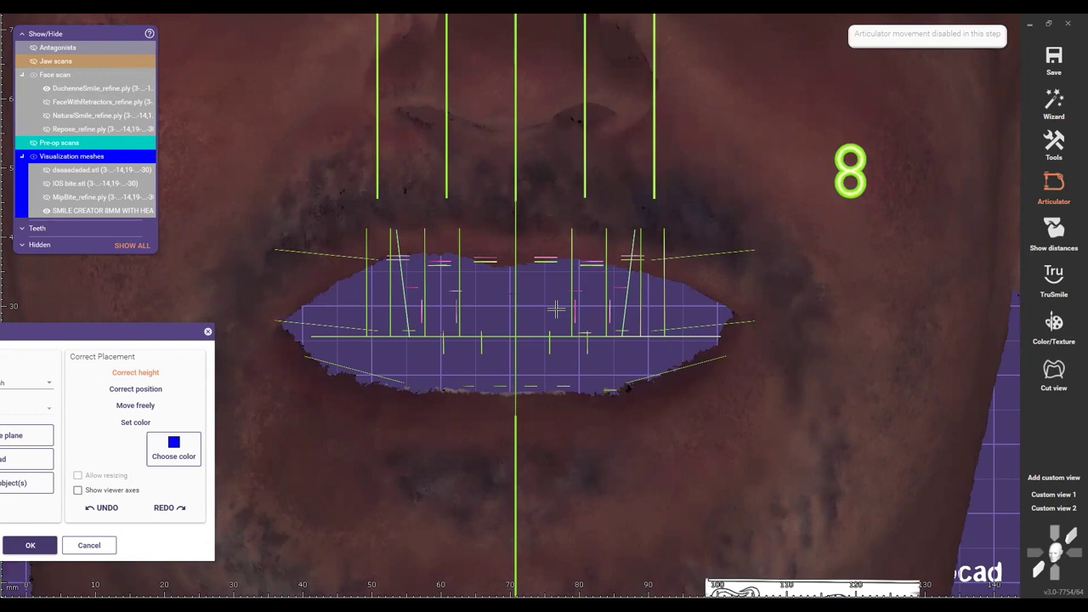
Step: Compare the guide on the Repose and DuchenneSmile faces, ending on DuchenneSmile with the pre-op scan displayed
{"action": "left_click", "coordinate": [46, 129]}
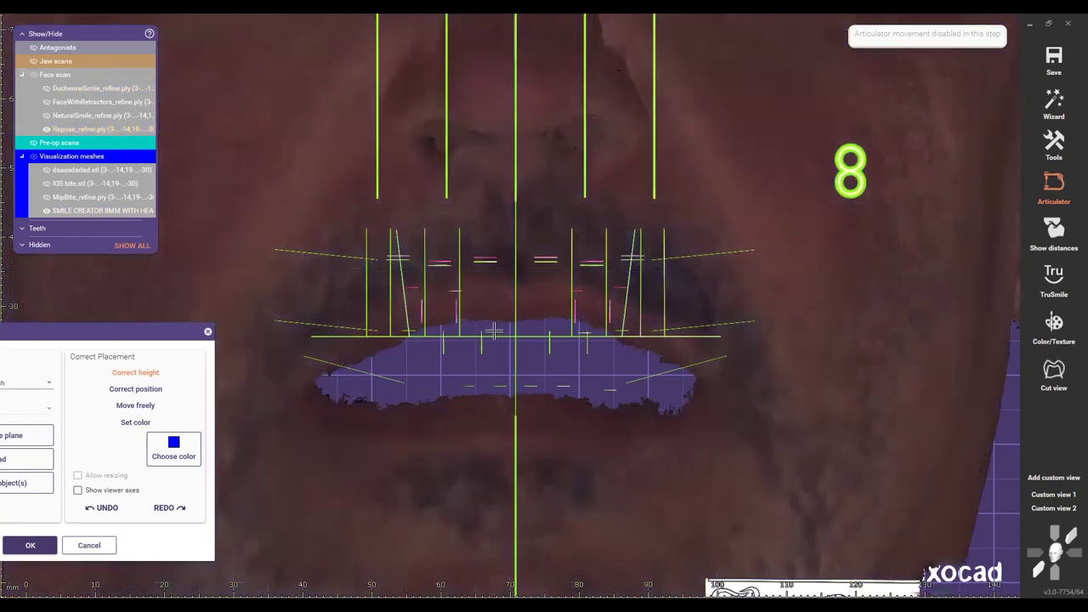
{"action": "left_click", "coordinate": [42, 88]}
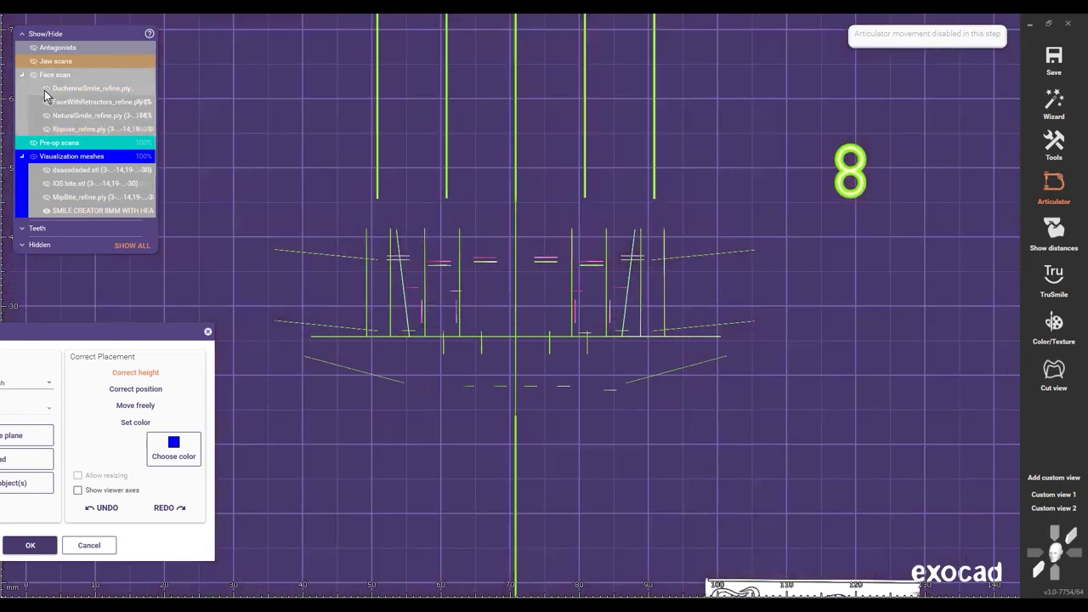
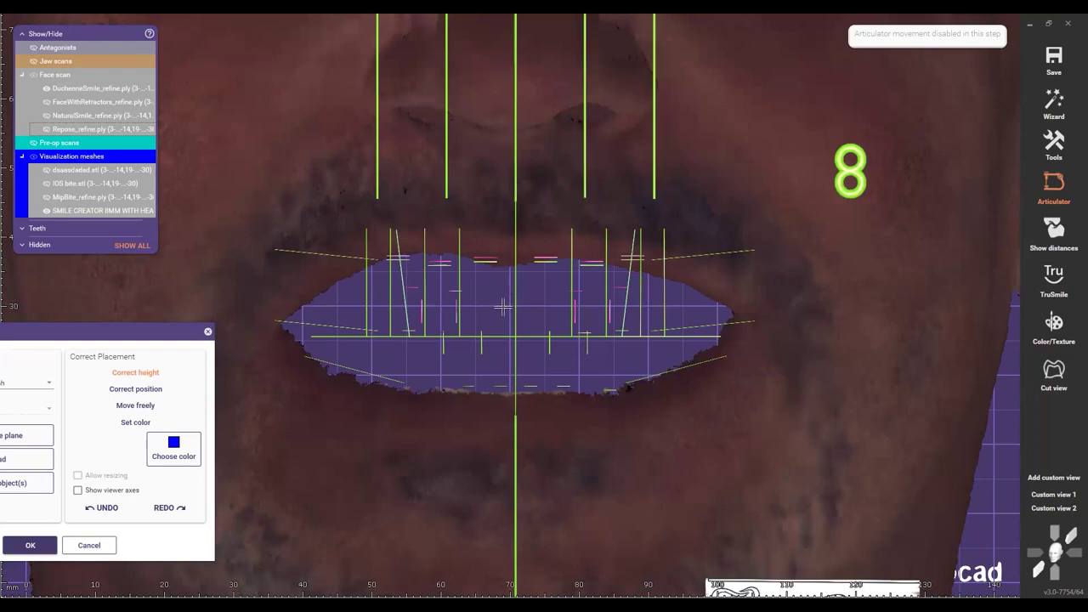
{"action": "key", "text": "p"}
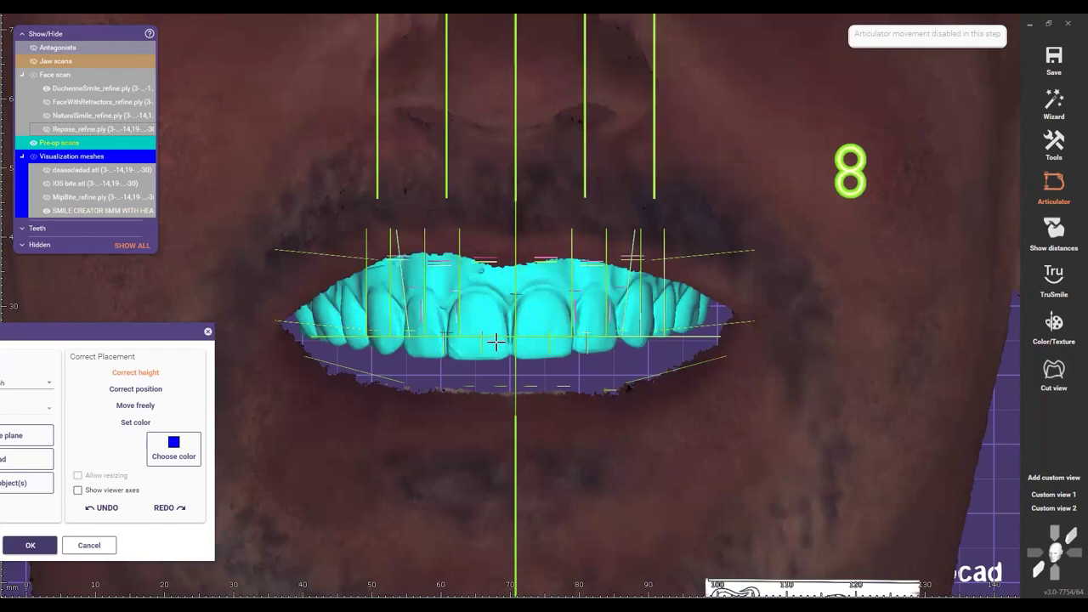
Step: View the pre-op teeth without the face scan and guide, and redisplay both
{"action": "key", "text": "f"}
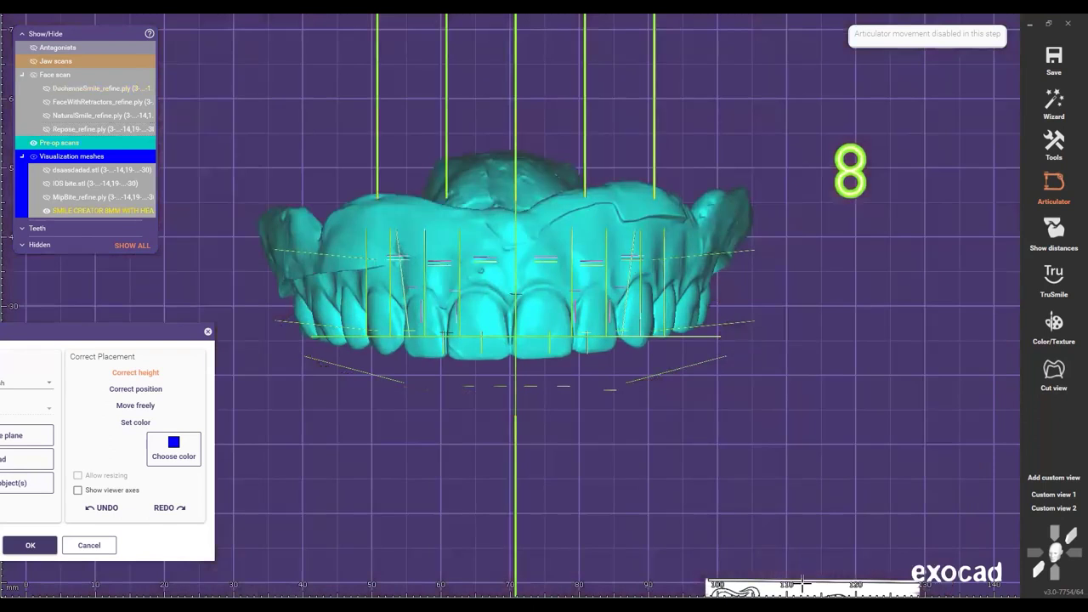
{"action": "left_click_drag", "start_coordinate": [603, 388], "coordinate": [609, 352]}
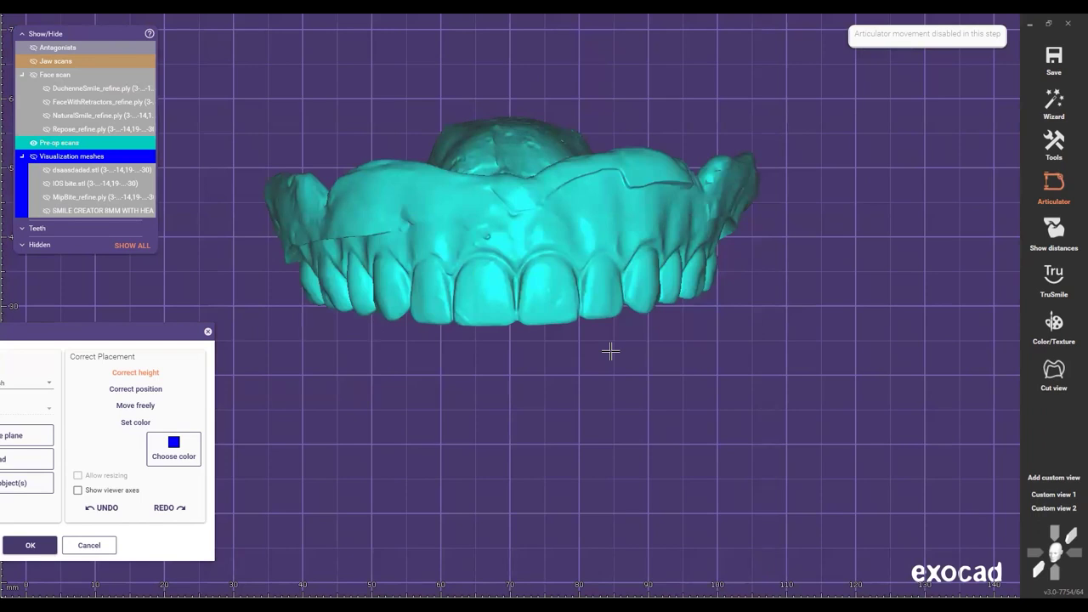
{"action": "key", "text": "ctrl+z"}
{"action": "key", "text": "ctrl+z"}
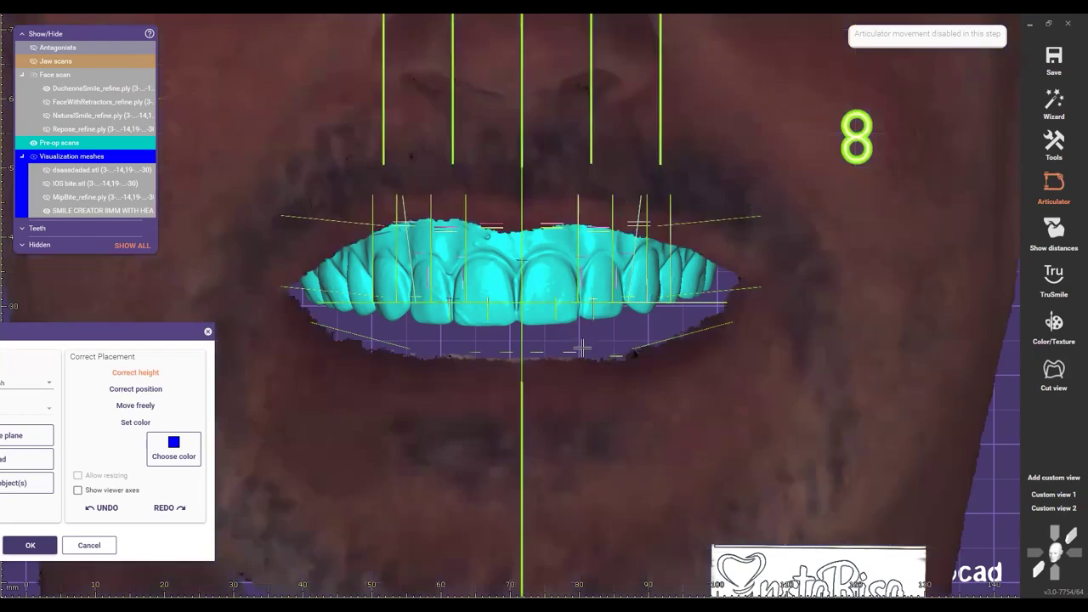
Step: Hide the SMILE CREATOR guide and examine the pre-op teeth within the whole DuchenneSmile face
{"action": "left_click", "coordinate": [767, 552], "text": "ctrl"}
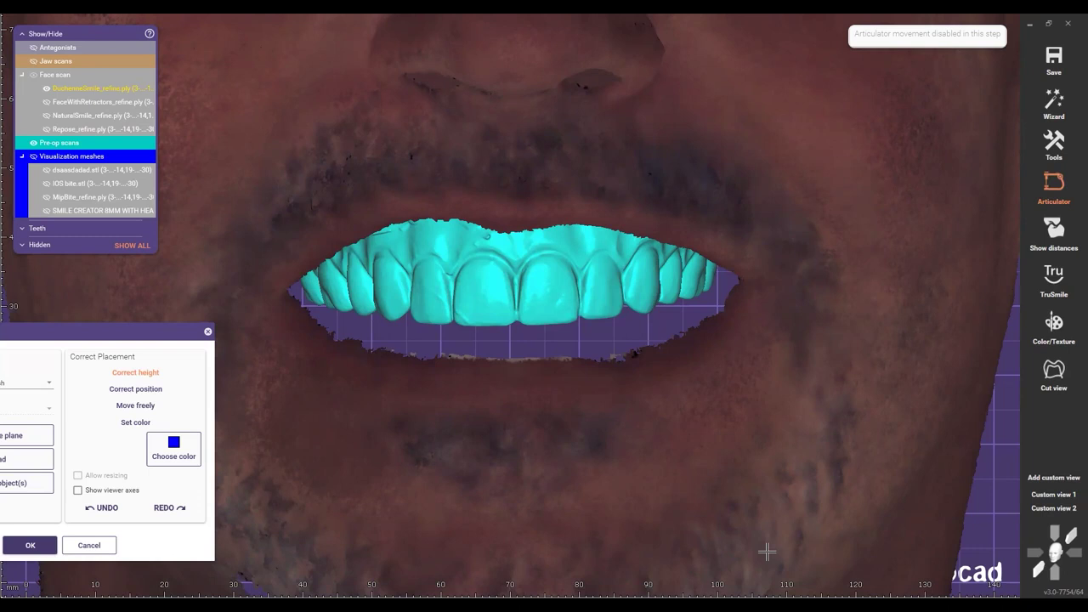
{"action": "left_click", "coordinate": [554, 359]}
{"action": "scroll", "coordinate": [637, 365], "scroll_direction": "down", "scroll_amount": 8}
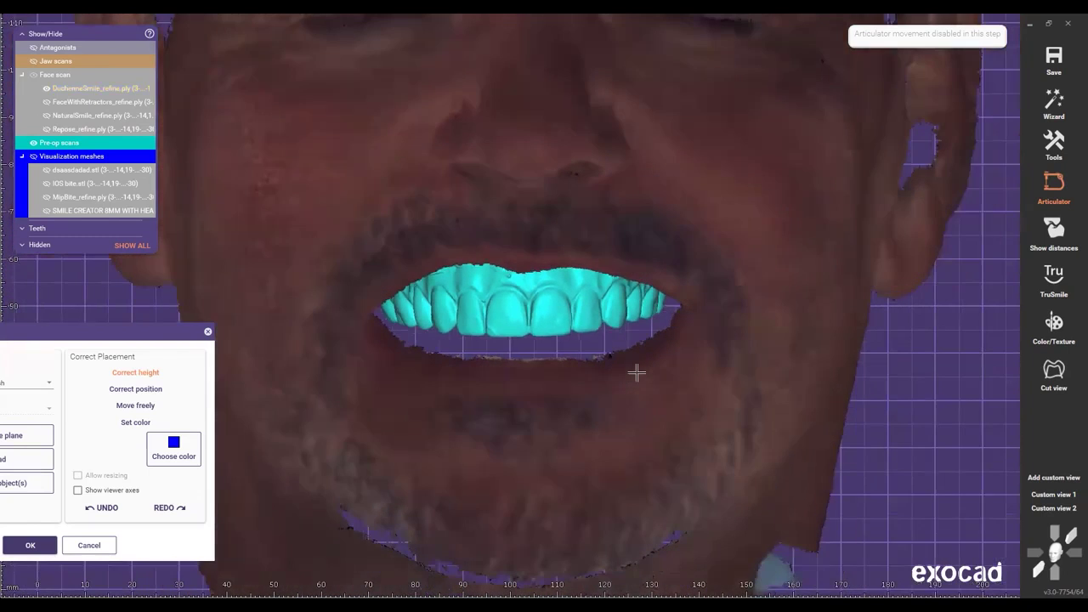
{"action": "scroll", "coordinate": [597, 334], "scroll_direction": "down", "scroll_amount": 2}
{"action": "scroll", "coordinate": [386, 340], "scroll_direction": "down", "scroll_amount": 2}
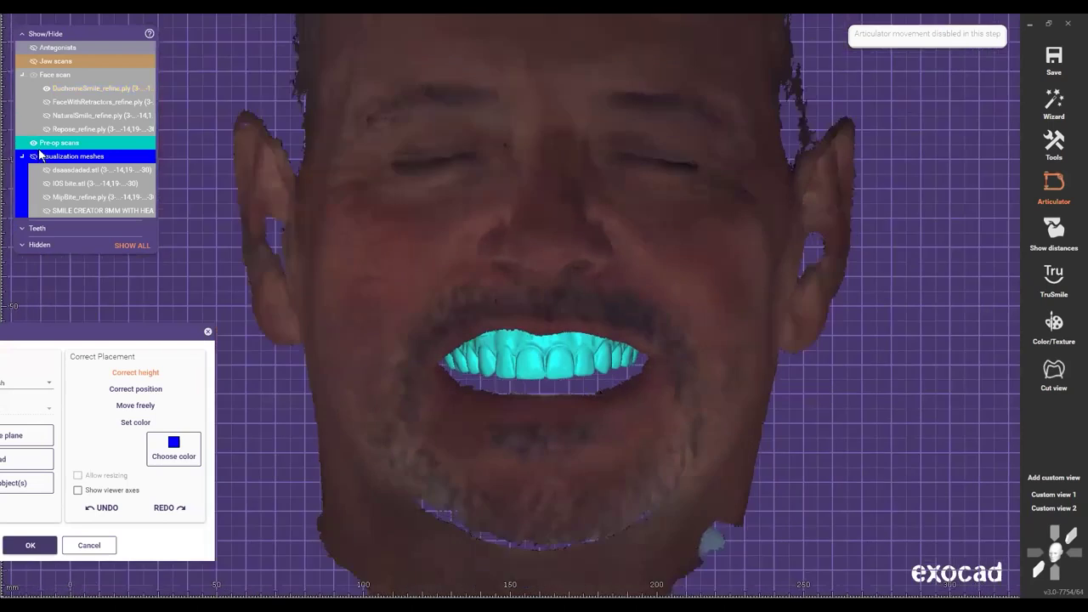
Step: Hide the DuchenneSmile face and pre-op scan, and display the antagonist with the SMILE CREATOR guide
{"action": "left_click", "coordinate": [46, 89]}
{"action": "scroll", "coordinate": [45, 212], "scroll_direction": "up", "scroll_amount": 2}
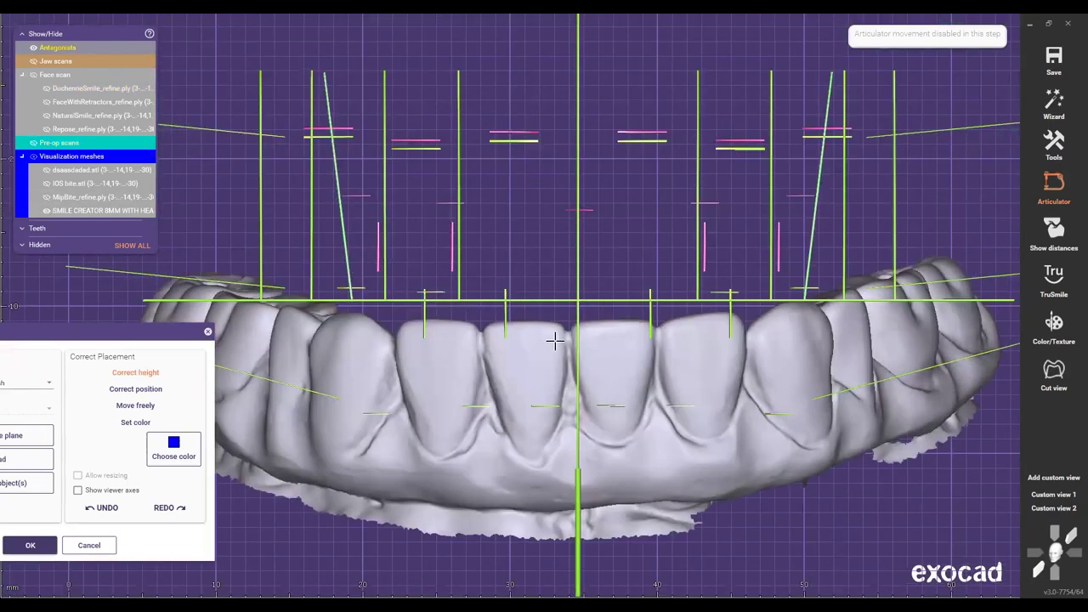
Step: Examine the SMILE CREATOR guide against the antagonist's front teeth and accept the mesh placement
{"action": "scroll", "coordinate": [537, 334], "scroll_direction": "down", "scroll_amount": 2}
{"action": "mouse_move", "coordinate": [533, 374]}
{"action": "right_mouse_down"}
{"action": "mouse_move", "coordinate": [568, 392]}
{"action": "mouse_move", "coordinate": [514, 374]}
{"action": "right_mouse_up"}
{"action": "scroll", "coordinate": [519, 366], "scroll_direction": "down", "scroll_amount": 4}
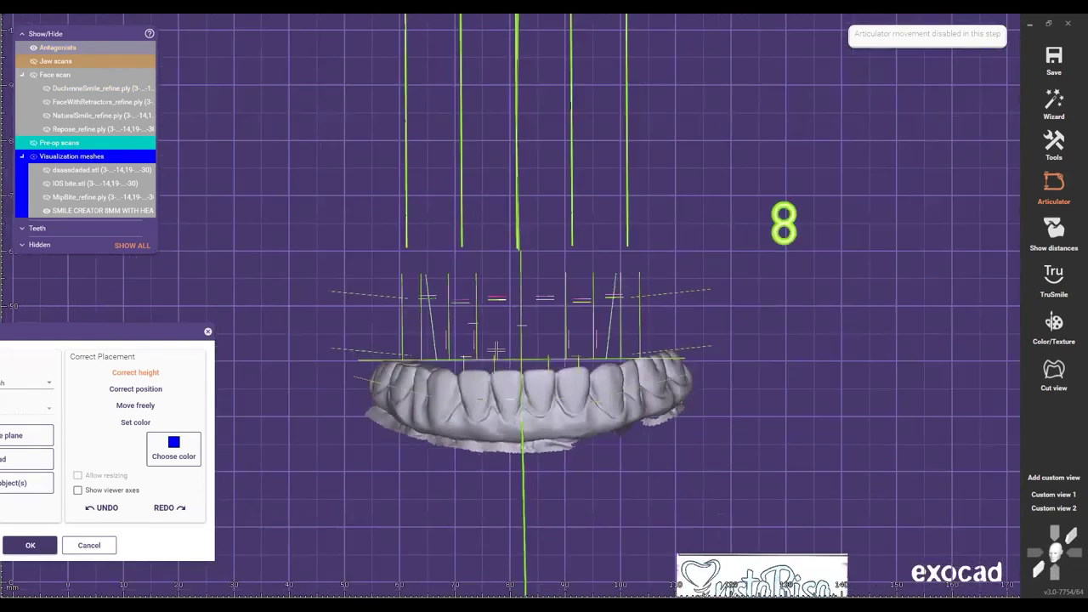
{"action": "scroll", "coordinate": [533, 344], "scroll_direction": "up", "scroll_amount": 4}
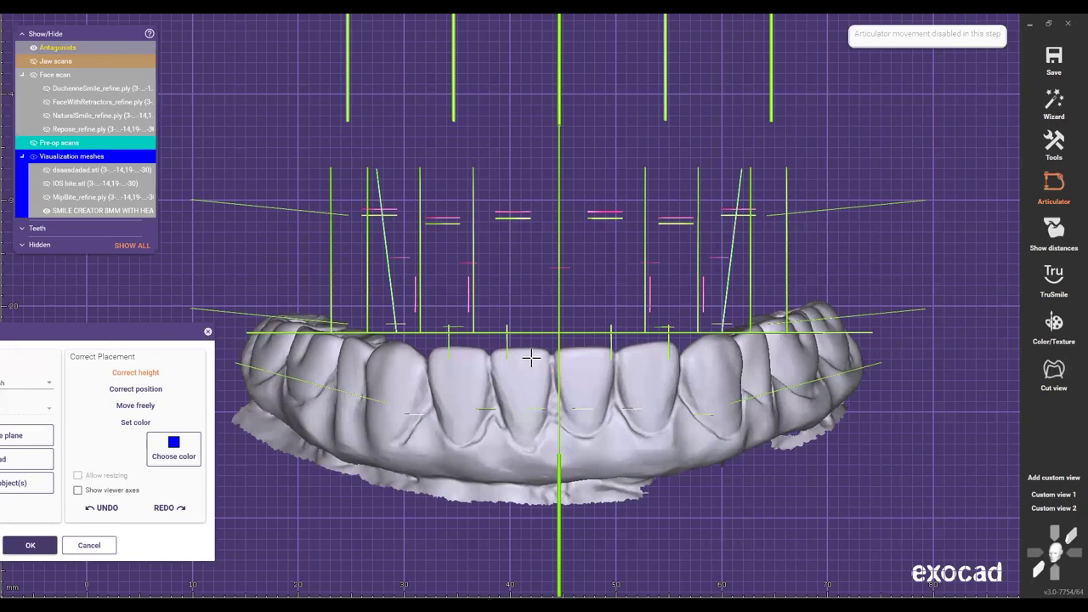
{"action": "key", "text": "ctrl+p"}
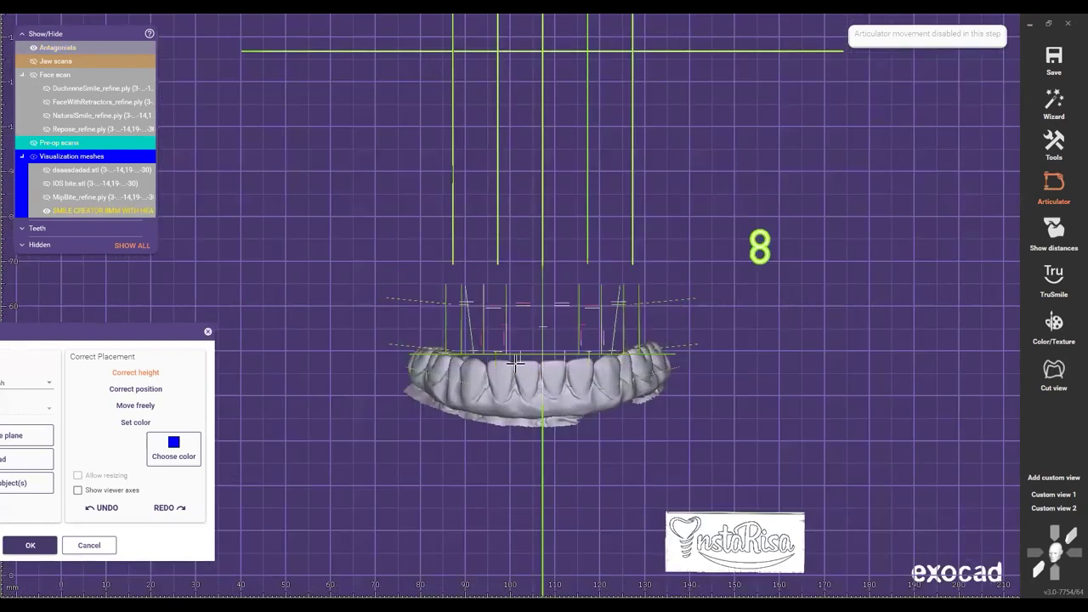
{"action": "scroll", "coordinate": [515, 363], "scroll_direction": "up", "scroll_amount": 5}
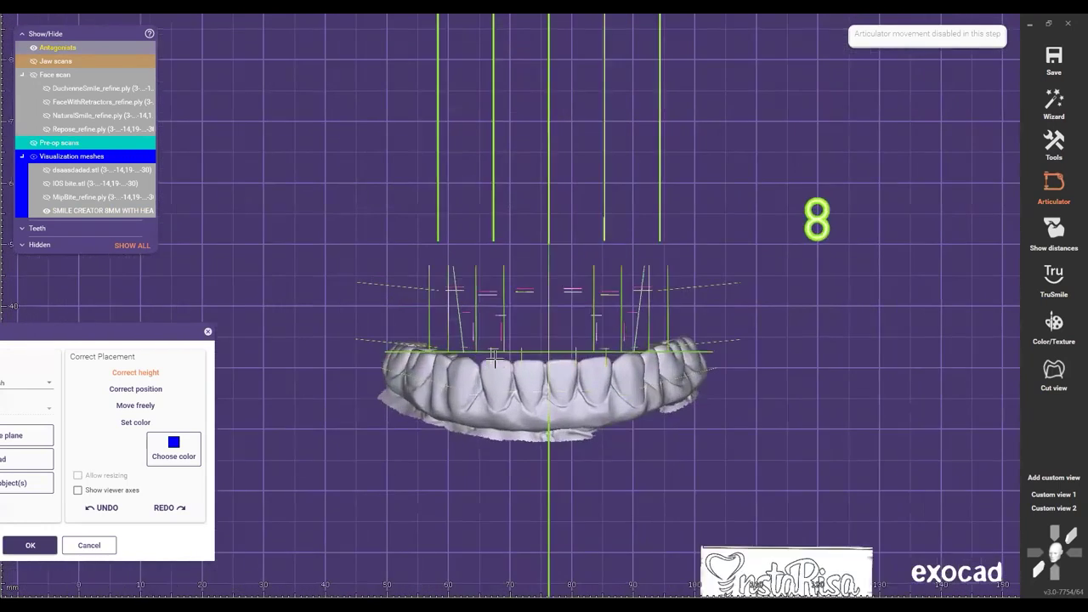
{"action": "scroll", "coordinate": [510, 367], "scroll_direction": "up", "scroll_amount": 2}
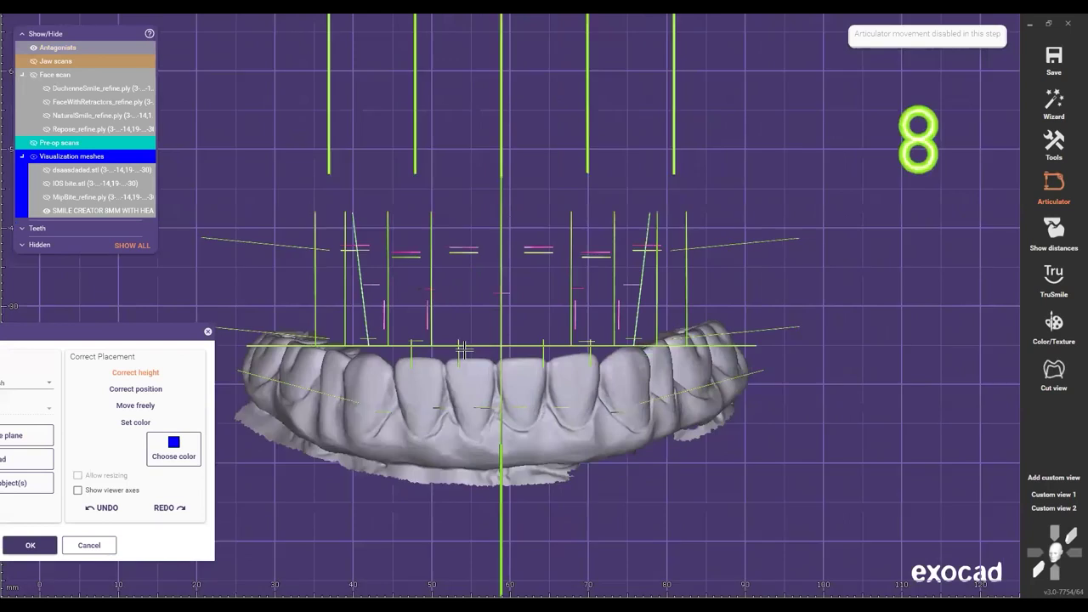
{"action": "scroll", "coordinate": [464, 347], "scroll_direction": "down", "scroll_amount": 3}
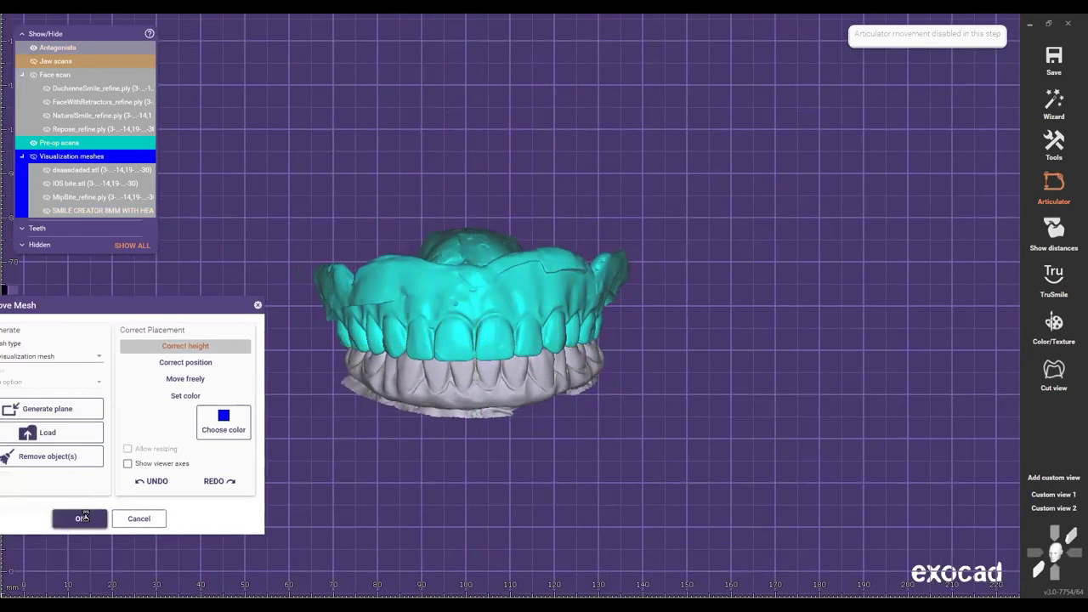
{"action": "left_click", "coordinate": [85, 517]}
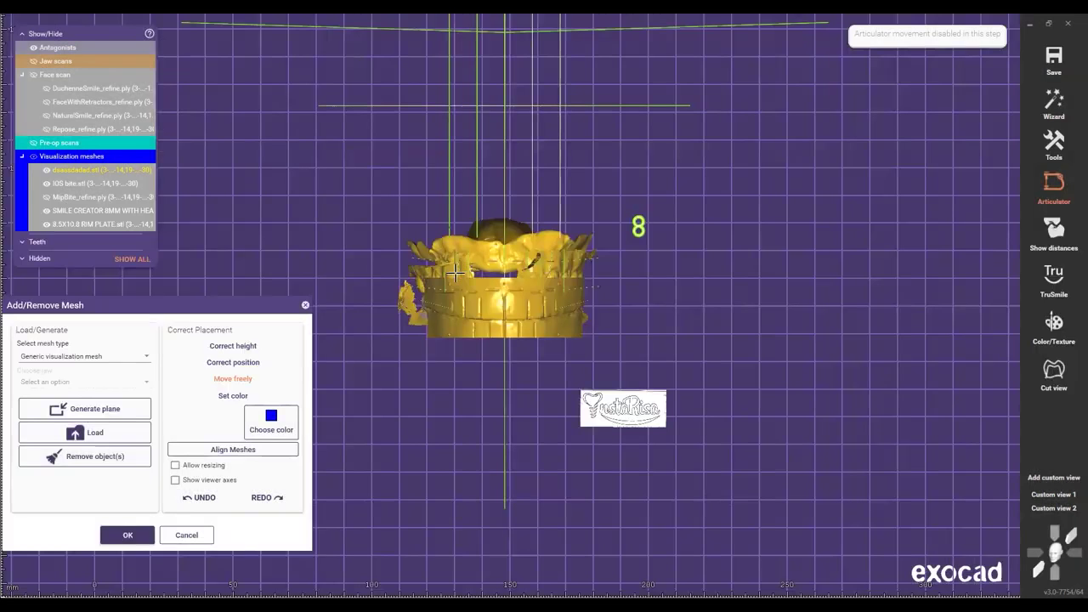
Step: Hide the IOS bite and position the 8.5X10.8 RIM PLATE along the front teeth, working in side view with position and height correction
{"action": "left_click", "coordinate": [46, 183]}
{"action": "left_click", "coordinate": [1037, 557]}
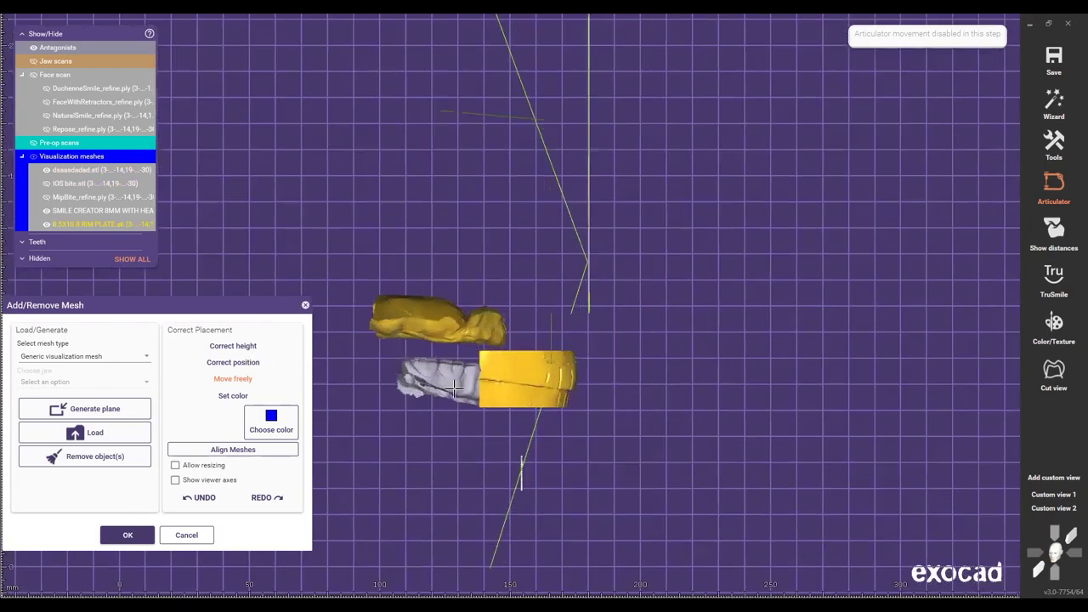
{"action": "left_click", "coordinate": [225, 364]}
{"action": "left_click", "coordinate": [239, 345]}
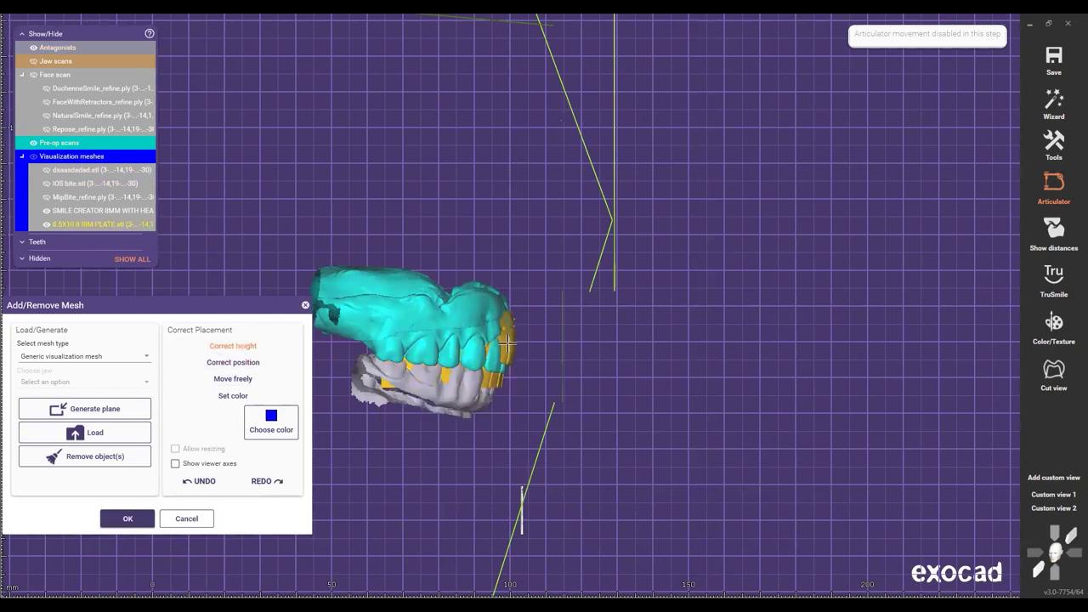
{"action": "left_click", "coordinate": [1036, 568]}
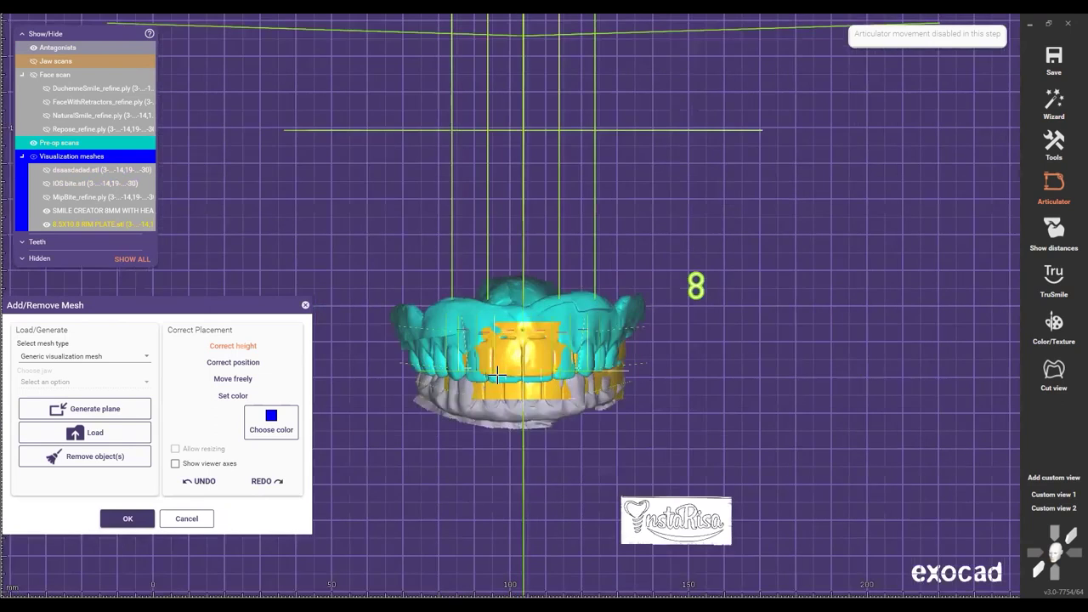
Step: Hide the pre-op scan and the antagonist so only the rim plate and SMILE CREATOR guide are displayed
{"action": "middle_click", "coordinate": [474, 304], "text": "ctrl"}
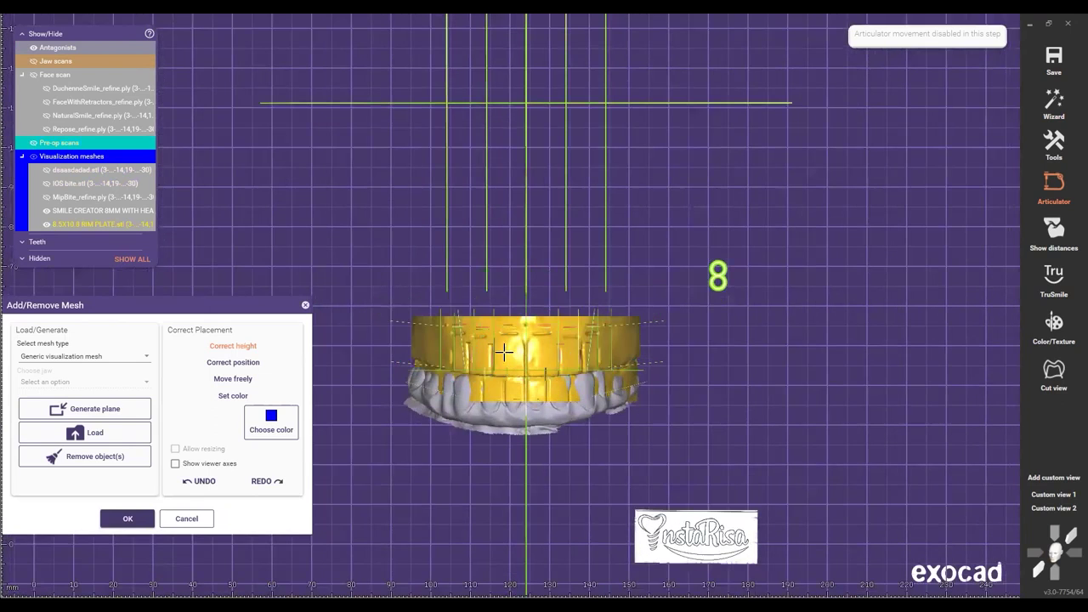
{"action": "scroll", "coordinate": [496, 427], "scroll_direction": "up", "scroll_amount": 2}
{"action": "scroll", "coordinate": [496, 435], "scroll_direction": "up", "scroll_amount": 2}
{"action": "middle_click", "coordinate": [496, 434], "text": "ctrl"}
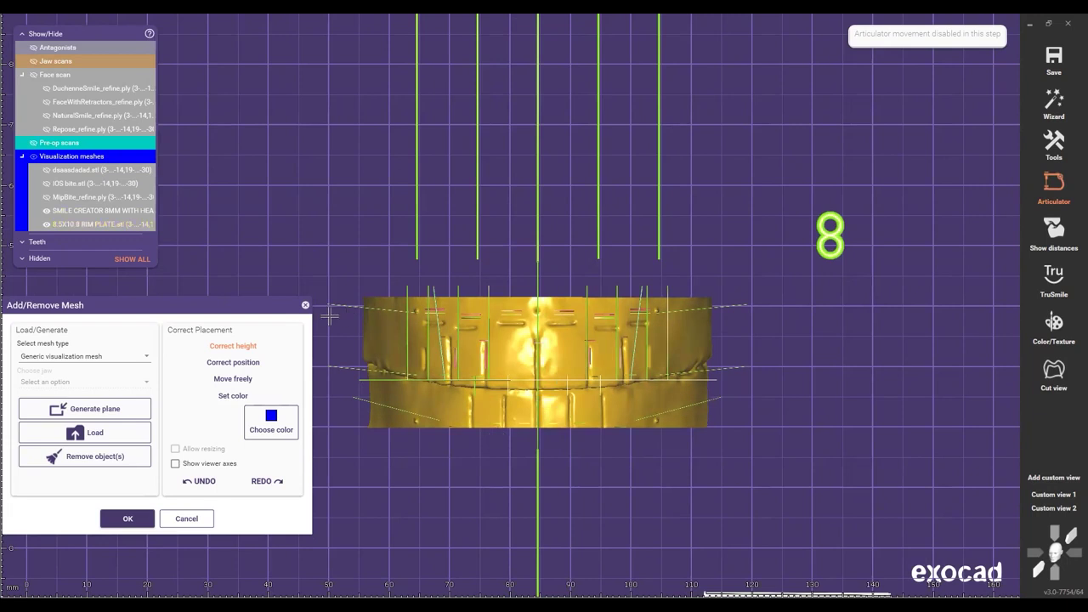
Step: Move the rim plate freely upward until its tooth markings line up with the SMILE CREATOR guide's horizontal lines
{"action": "left_click", "coordinate": [278, 353]}
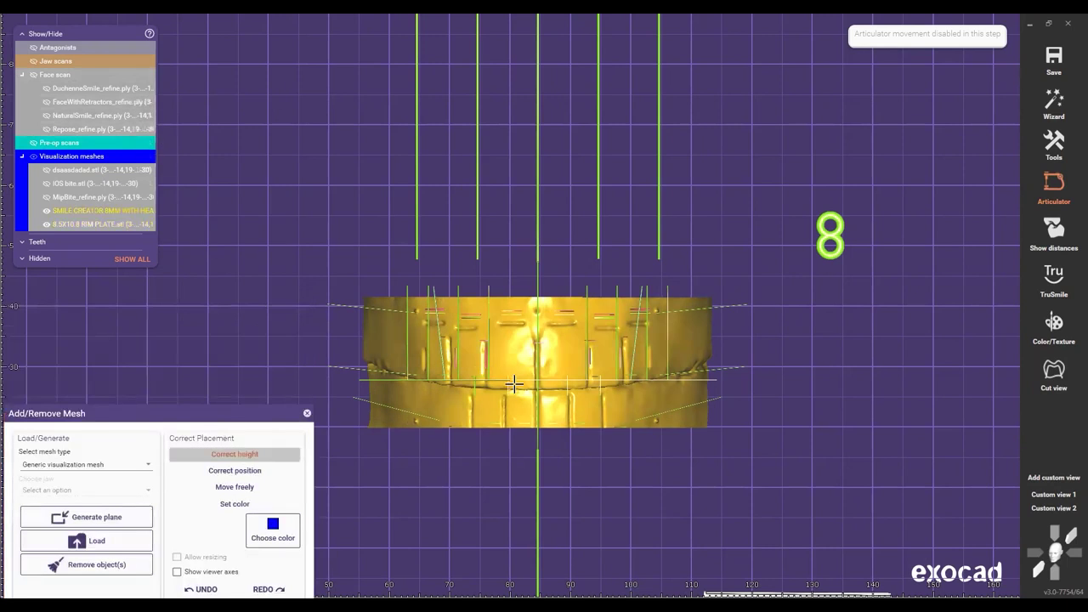
{"action": "scroll", "coordinate": [529, 351], "scroll_direction": "up", "scroll_amount": 5}
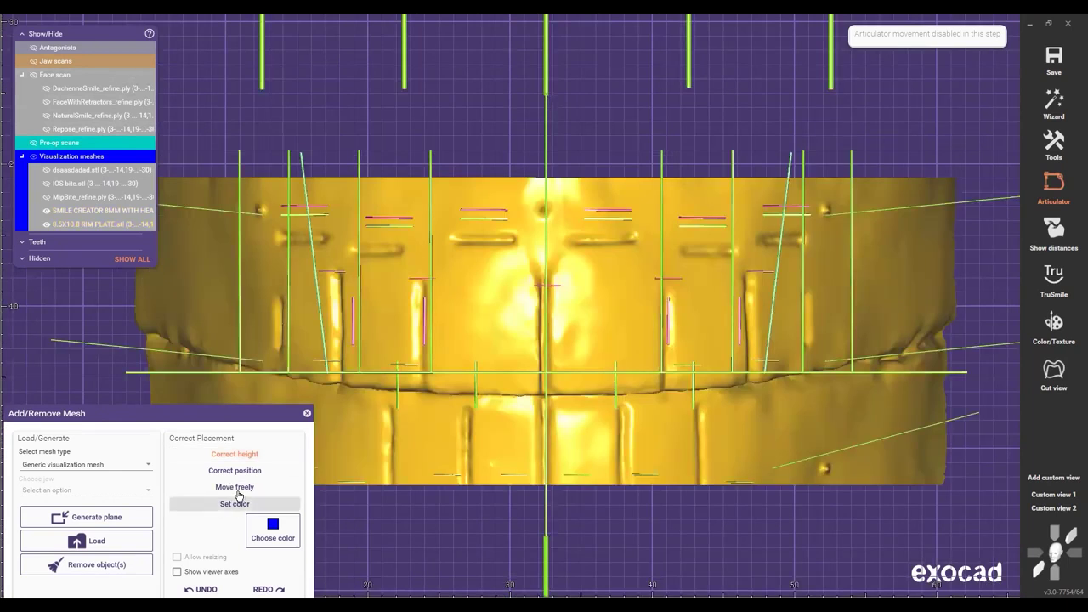
{"action": "left_click", "coordinate": [239, 490]}
{"action": "left_click_drag", "start_coordinate": [490, 348], "coordinate": [493, 325]}
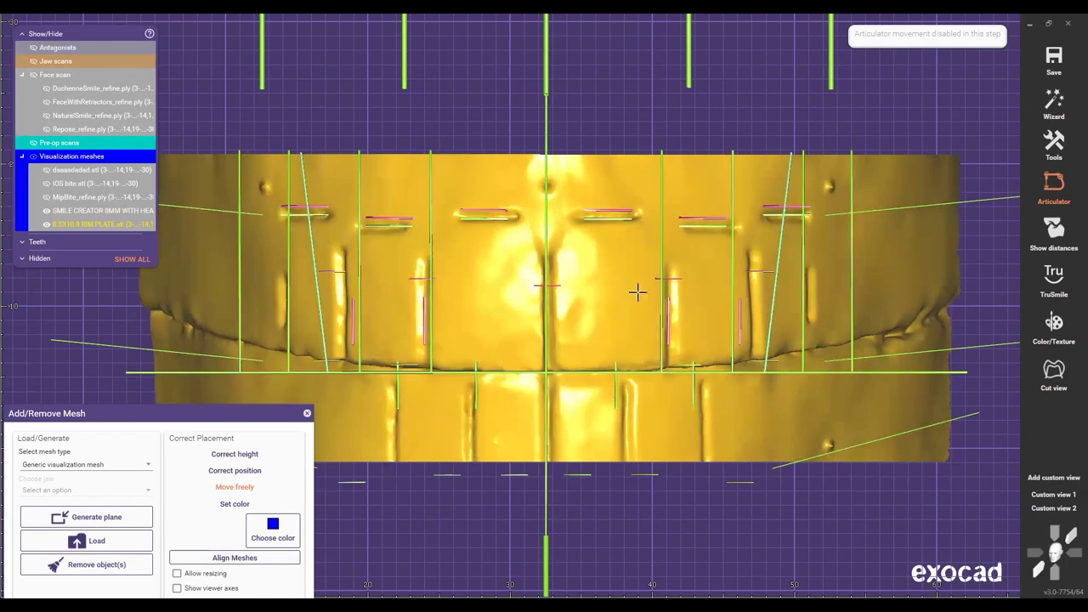
Step: Compare the rim plate on the DuchenneSmile and NaturalSmile face scans, ending with NaturalSmile displayed
{"action": "left_click", "coordinate": [47, 88]}
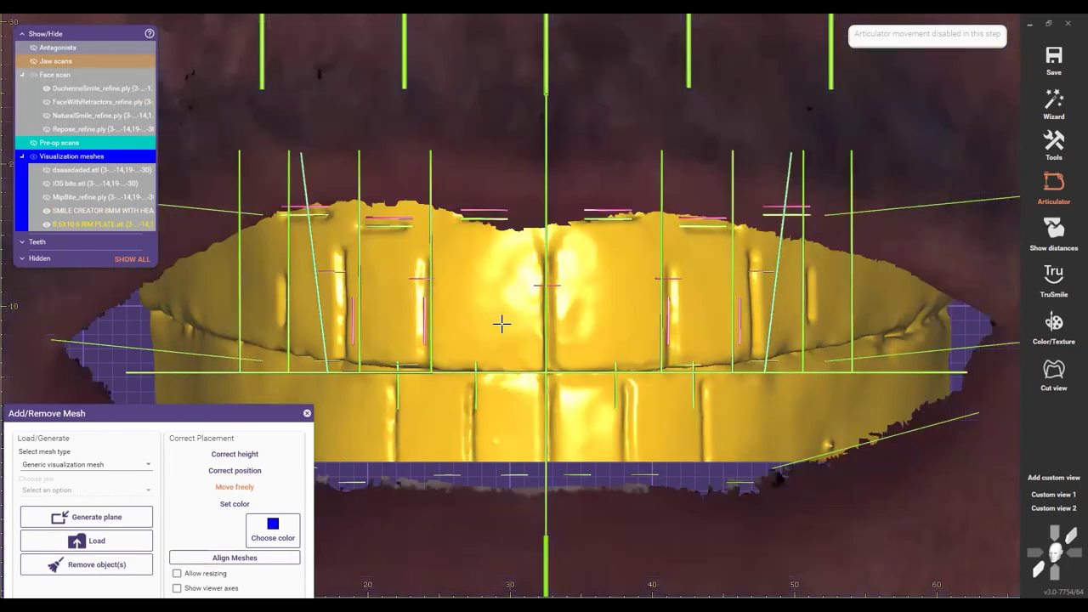
{"action": "scroll", "coordinate": [59, 121], "scroll_direction": "down", "scroll_amount": 2}
{"action": "left_click", "coordinate": [45, 89]}
{"action": "left_click", "coordinate": [46, 115]}
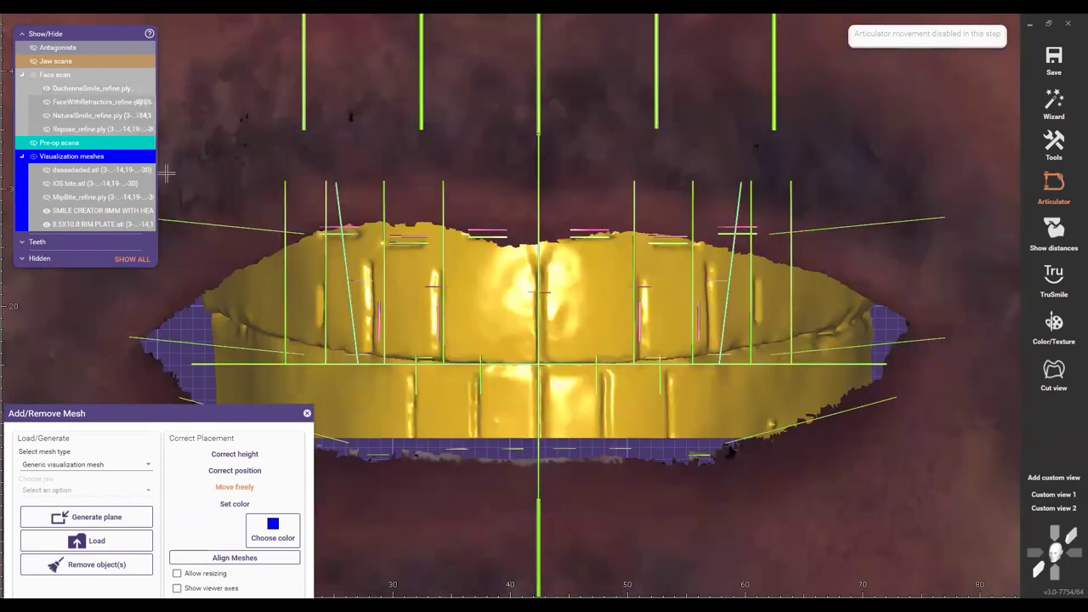
{"action": "scroll", "coordinate": [510, 315], "scroll_direction": "down", "scroll_amount": 3}
{"action": "scroll", "coordinate": [500, 294], "scroll_direction": "up", "scroll_amount": 2}
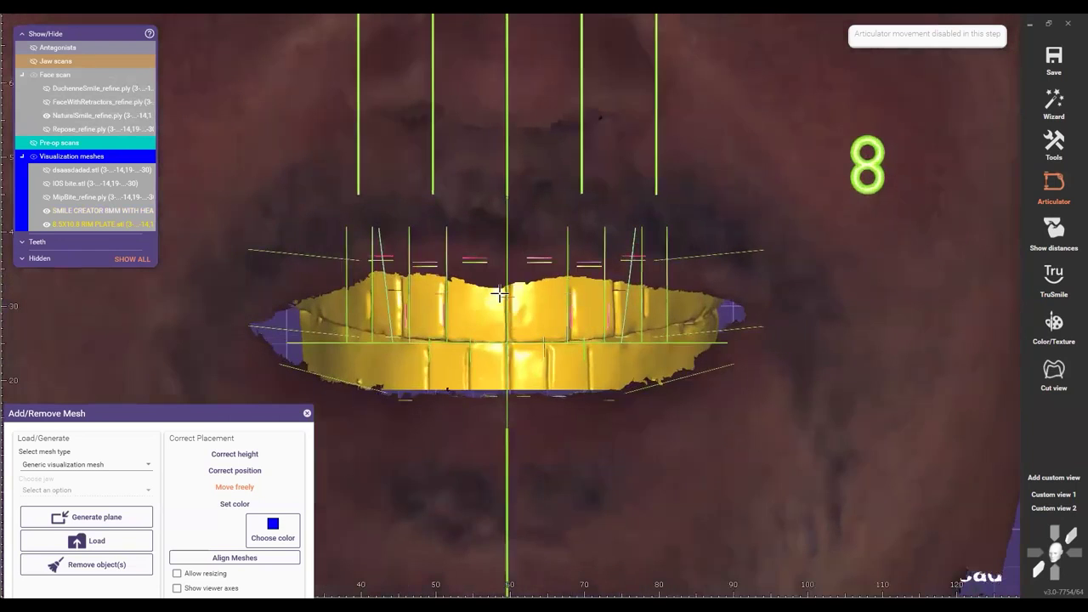
{"action": "scroll", "coordinate": [500, 273], "scroll_direction": "up", "scroll_amount": 3}
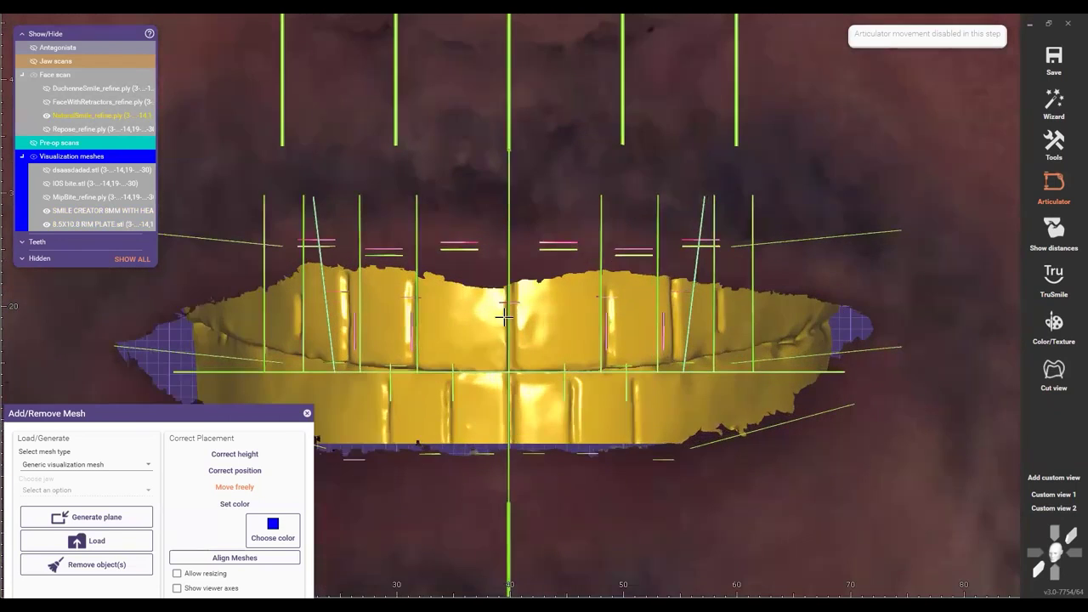
{"action": "scroll", "coordinate": [505, 319], "scroll_direction": "down", "scroll_amount": 3}
Step: Display the antagonist and jaw scans, and nudge the rim plate slightly upward against the guide on the NaturalSmile face
{"action": "key", "text": "ctrl+a"}
{"action": "scroll", "coordinate": [505, 319], "scroll_direction": "down", "scroll_amount": 3}
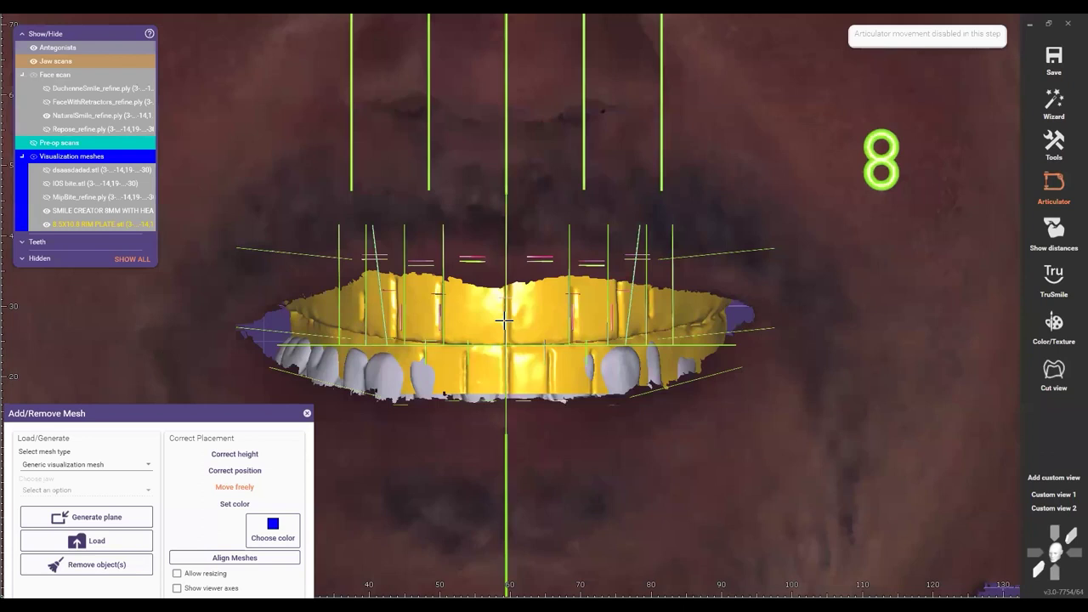
{"action": "scroll", "coordinate": [483, 339], "scroll_direction": "up", "scroll_amount": 4}
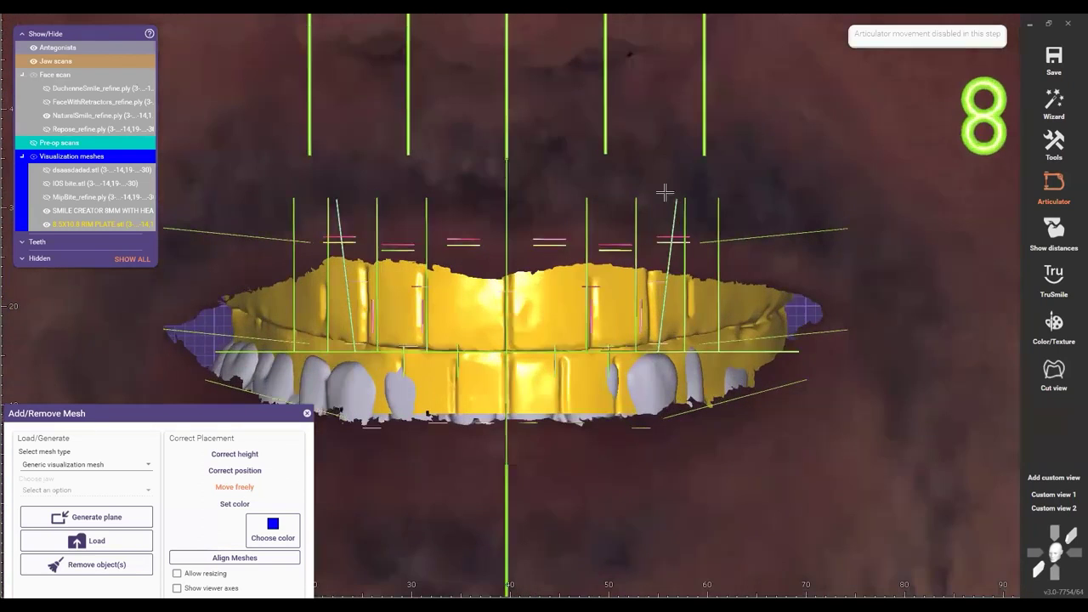
{"action": "mouse_move", "coordinate": [516, 326]}
{"action": "left_mouse_down"}
{"action": "mouse_move", "coordinate": [514, 317]}
{"action": "mouse_move", "coordinate": [352, 388]}
{"action": "mouse_move", "coordinate": [513, 319]}
{"action": "left_mouse_up"}
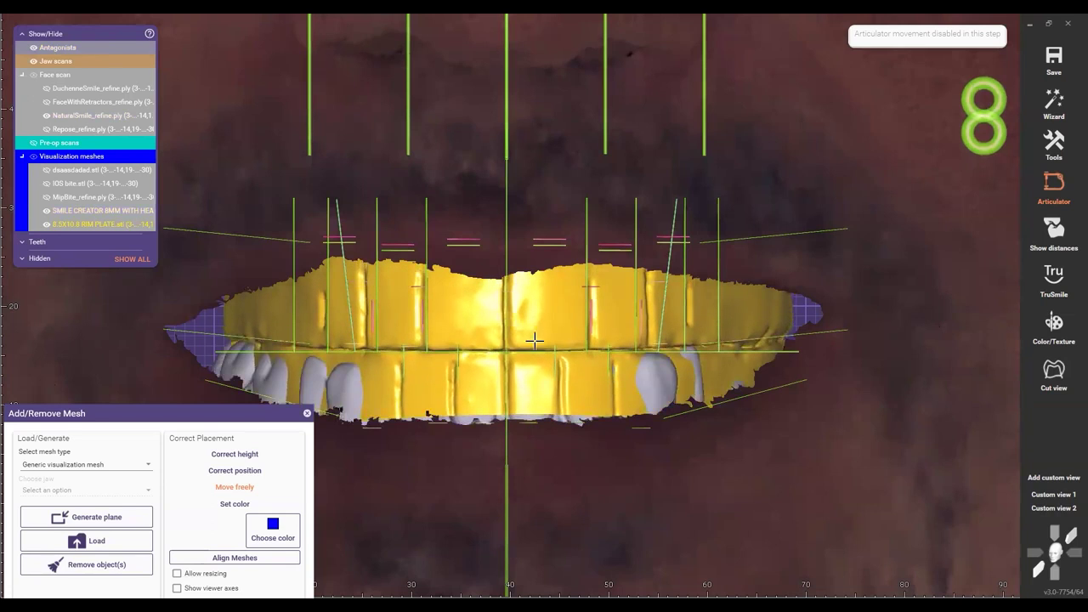
Step: View the NaturalSmile face without the rim plate and without the antagonist in turn, redisplaying each
{"action": "middle_click", "coordinate": [563, 326], "text": "ctrl"}
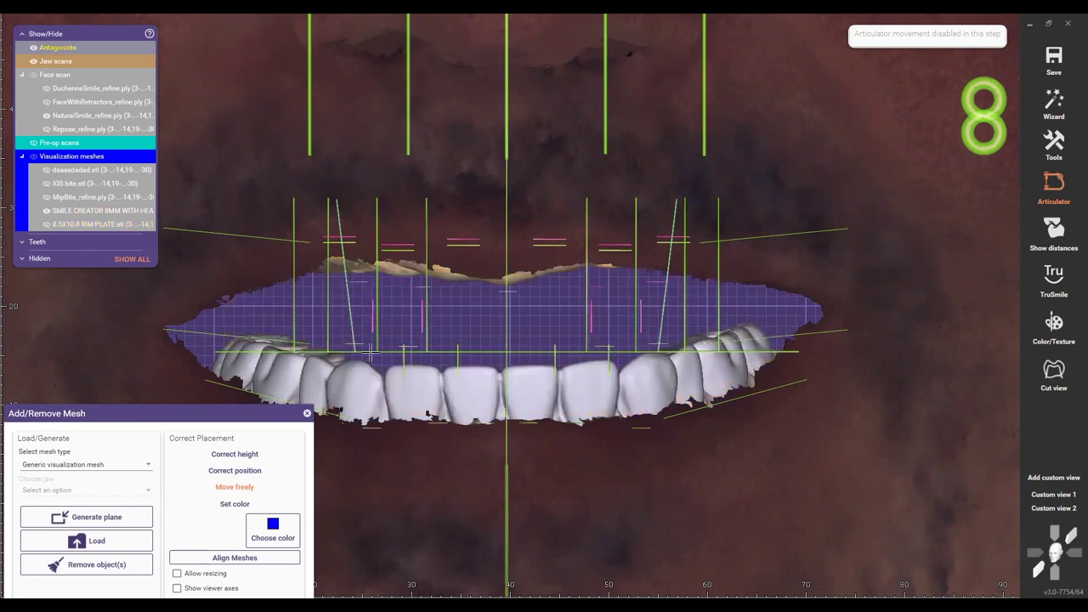
{"action": "middle_click", "coordinate": [480, 327], "text": "ctrl+shift"}
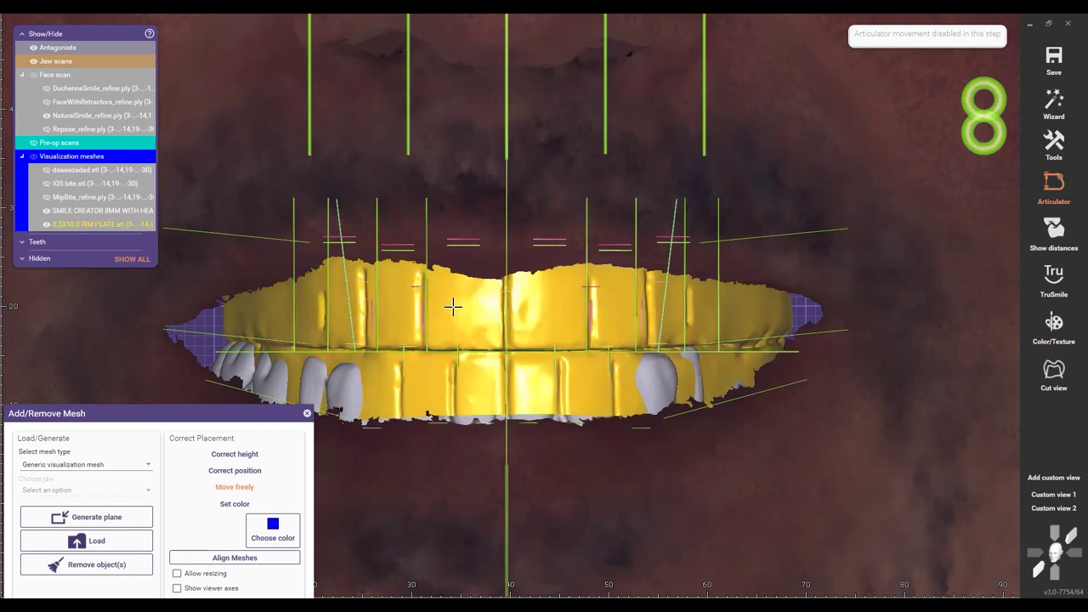
{"action": "middle_click", "coordinate": [335, 393], "text": "ctrl"}
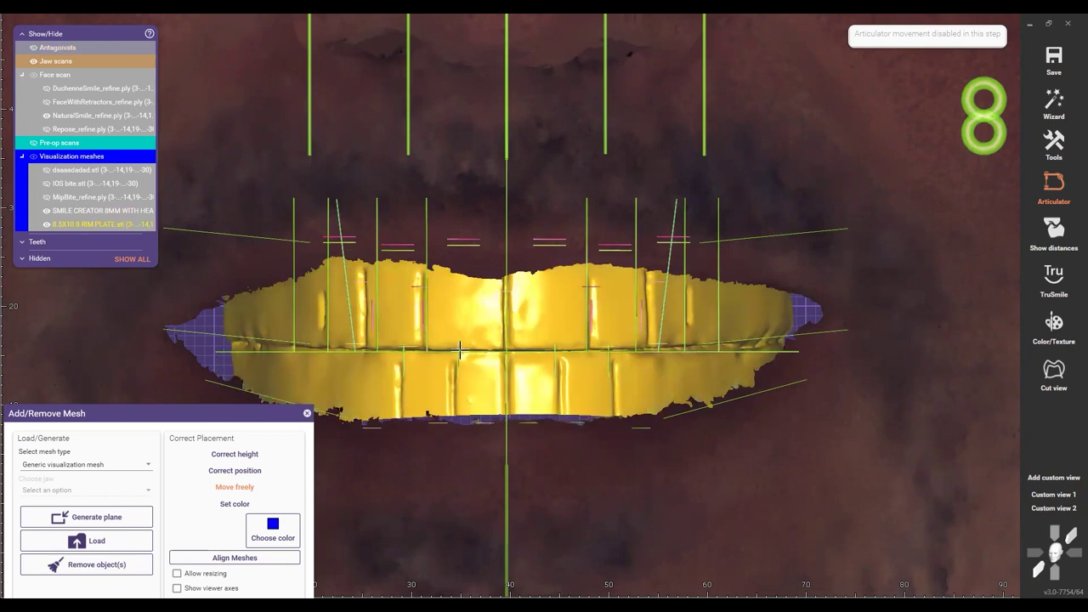
{"action": "key", "text": "ctrl+a"}
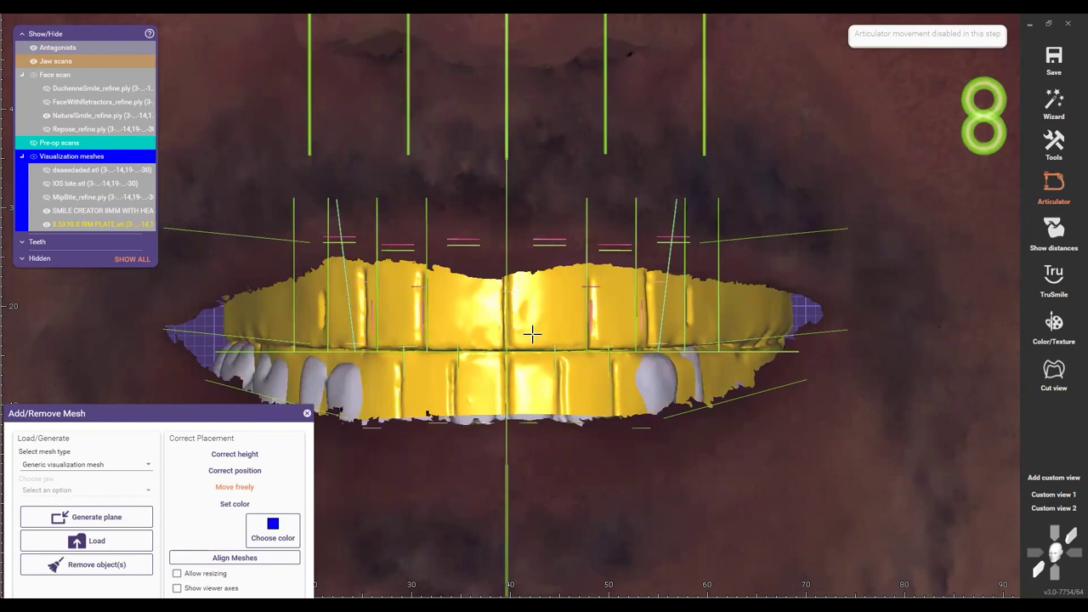
Step: Check the rim plate against the NaturalSmile, Repose and DuchenneSmile faces, ending with every face scan hidden
{"action": "scroll", "coordinate": [530, 331], "scroll_direction": "down", "scroll_amount": 3}
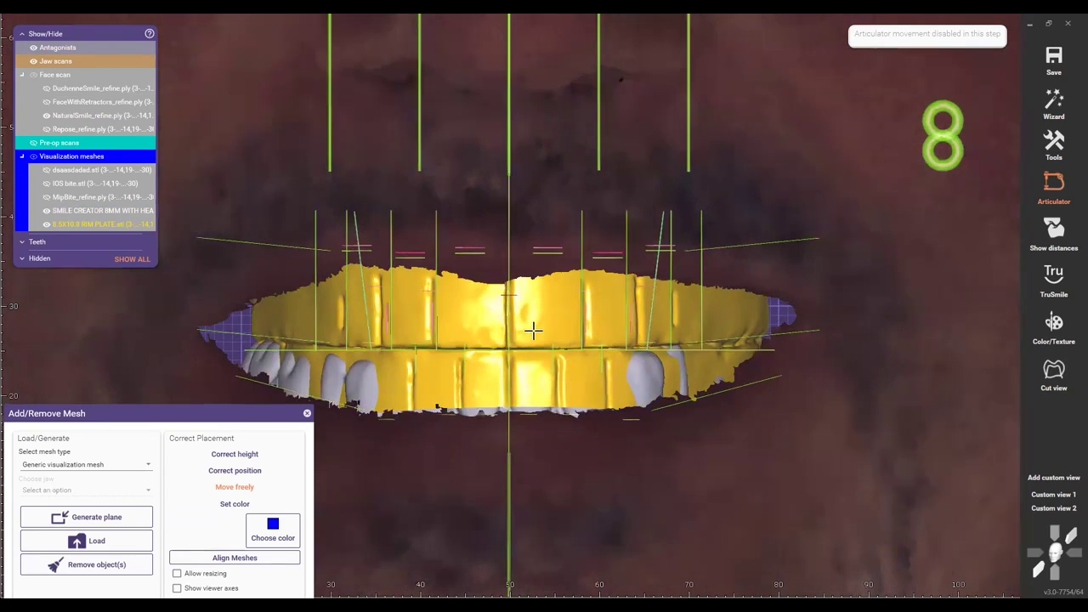
{"action": "scroll", "coordinate": [511, 319], "scroll_direction": "down", "scroll_amount": 5}
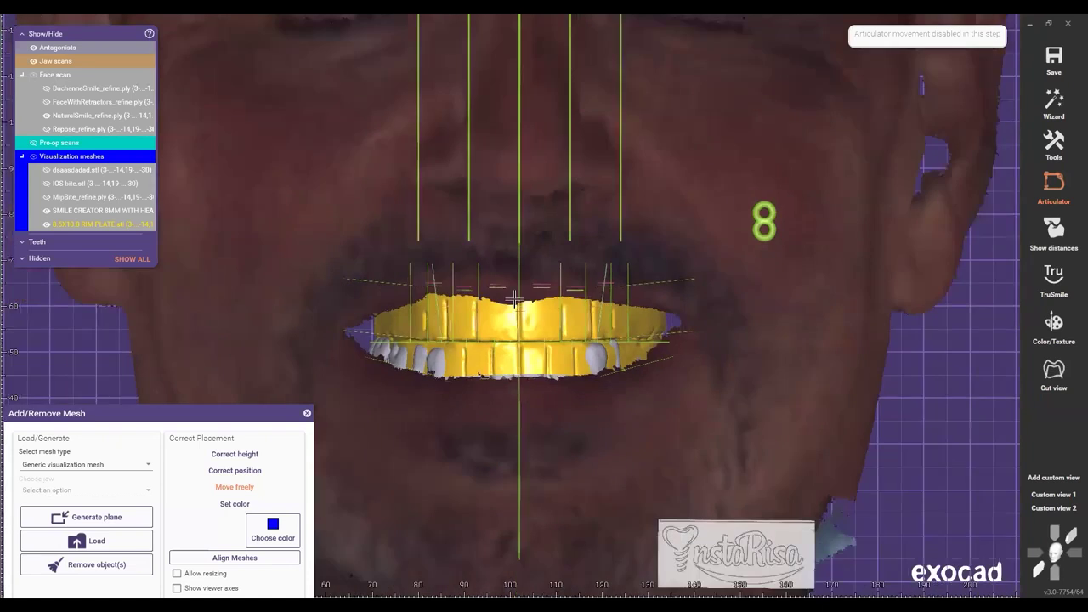
{"action": "scroll", "coordinate": [308, 238], "scroll_direction": "up", "scroll_amount": 3}
{"action": "left_click", "coordinate": [47, 116]}
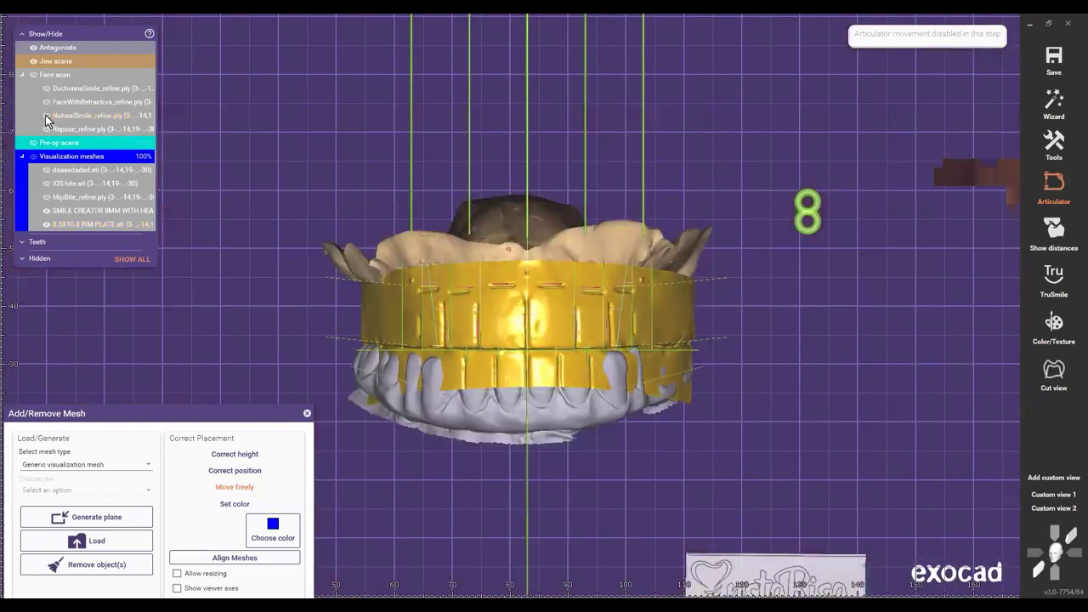
{"action": "left_click", "coordinate": [48, 129]}
{"action": "left_click", "coordinate": [48, 129]}
{"action": "left_click", "coordinate": [47, 88]}
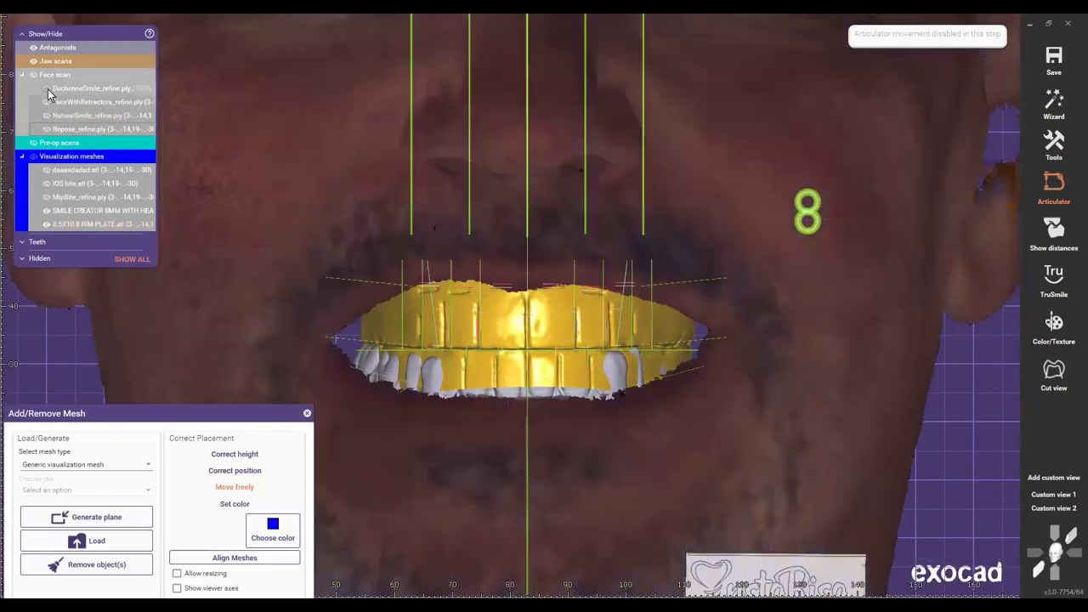
{"action": "left_click", "coordinate": [47, 116]}
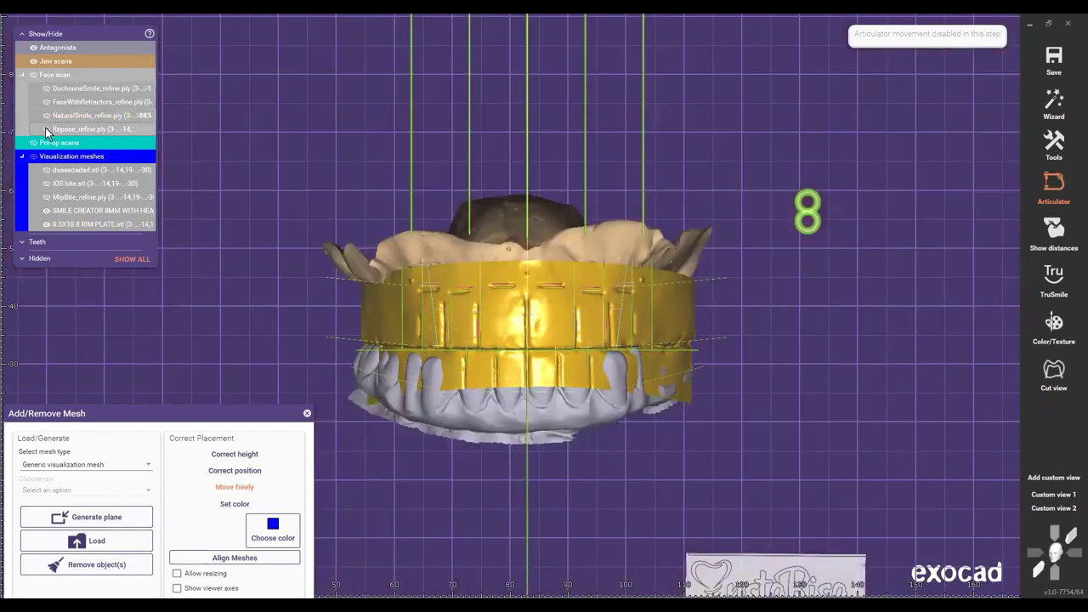
{"action": "left_click", "coordinate": [46, 129]}
{"action": "left_click", "coordinate": [46, 128]}
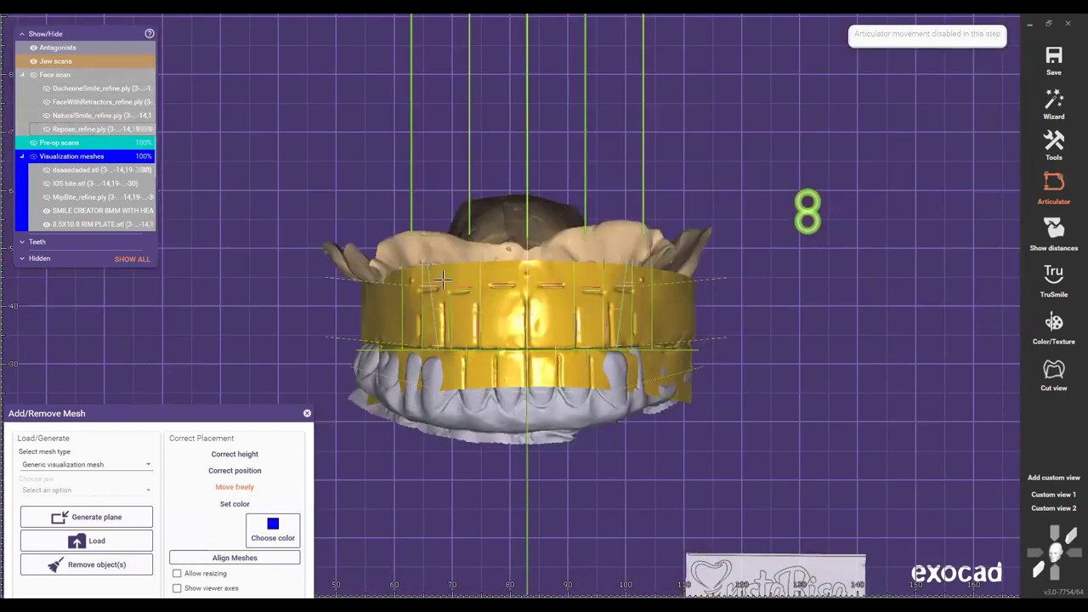
Step: Hide the antagonist and examine the rim plate against the jaw scan and pre-op scan from the side
{"action": "middle_click", "coordinate": [471, 405], "text": "ctrl"}
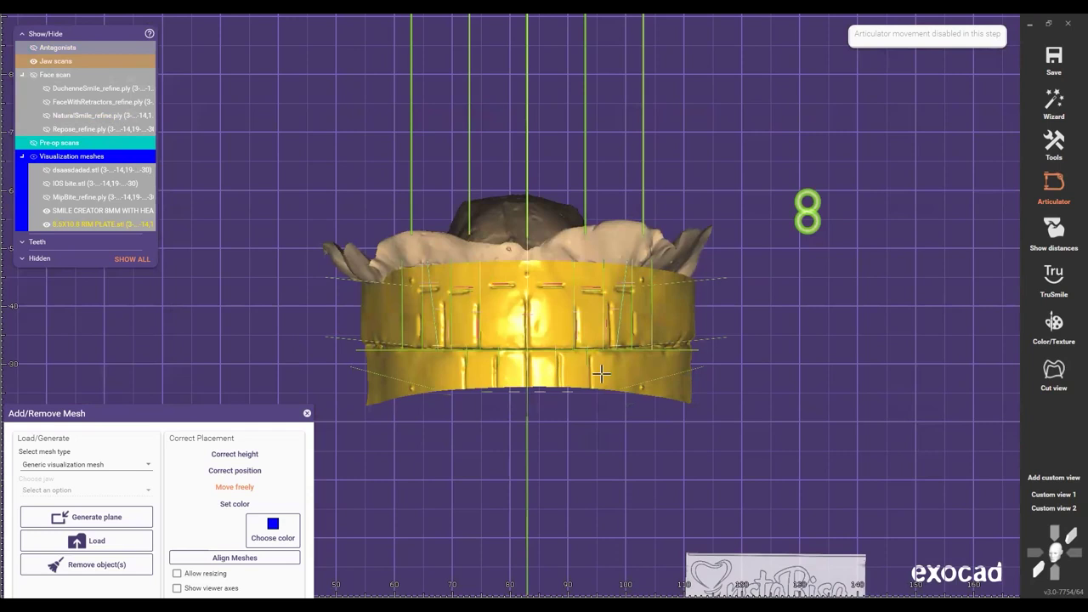
{"action": "mouse_move", "coordinate": [600, 374]}
{"action": "right_mouse_down"}
{"action": "mouse_move", "coordinate": [529, 363]}
{"action": "mouse_move", "coordinate": [605, 366]}
{"action": "right_mouse_up"}
{"action": "scroll", "coordinate": [529, 364], "scroll_direction": "down", "scroll_amount": 6}
{"action": "scroll", "coordinate": [757, 380], "scroll_direction": "down", "scroll_amount": 3}
{"action": "scroll", "coordinate": [757, 380], "scroll_direction": "up", "scroll_amount": 3}
{"action": "scroll", "coordinate": [756, 379], "scroll_direction": "up", "scroll_amount": 5}
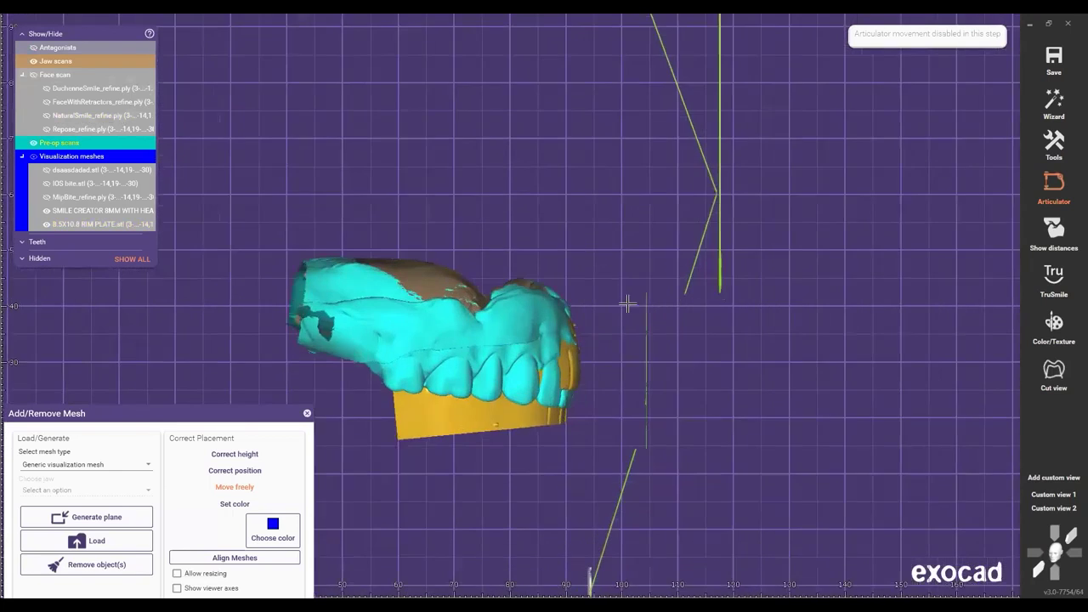
Step: Hide the 8.5X10.8 RIM PLATE, leaving the pre-op and jaw scans displayed with the SMILE CREATOR guide in side view
{"action": "scroll", "coordinate": [474, 250], "scroll_direction": "up", "scroll_amount": 4}
{"action": "left_click", "coordinate": [47, 224]}
{"action": "scroll", "coordinate": [581, 253], "scroll_direction": "down", "scroll_amount": 4}
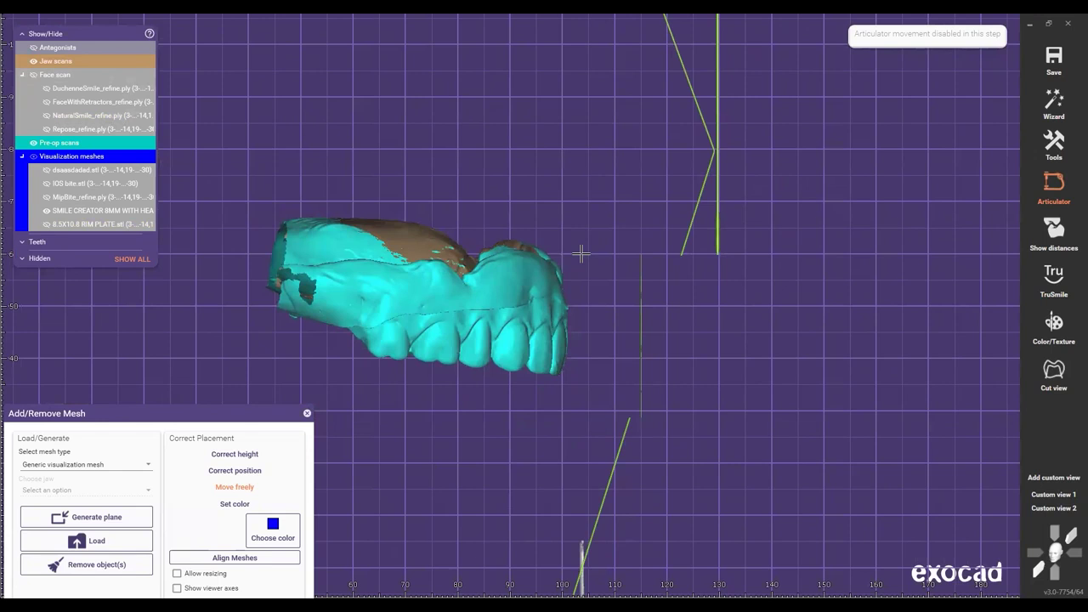
Step: Display the NaturalSmile face over the pre-op scan and examine the teeth against the lips from the front and in profile
{"action": "left_click", "coordinate": [1035, 568]}
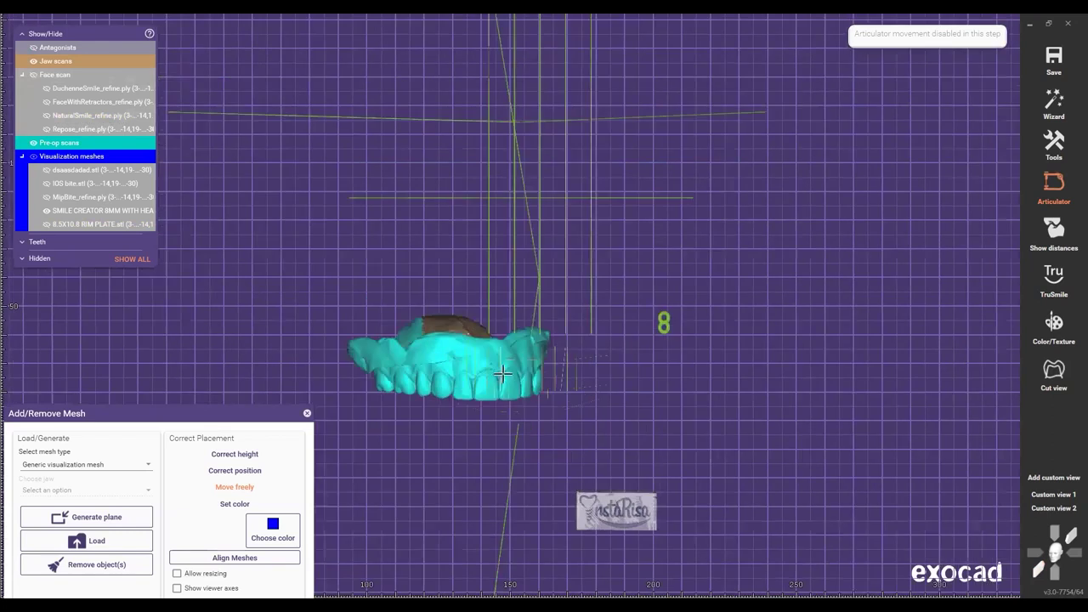
{"action": "scroll", "coordinate": [502, 372], "scroll_direction": "up", "scroll_amount": 5}
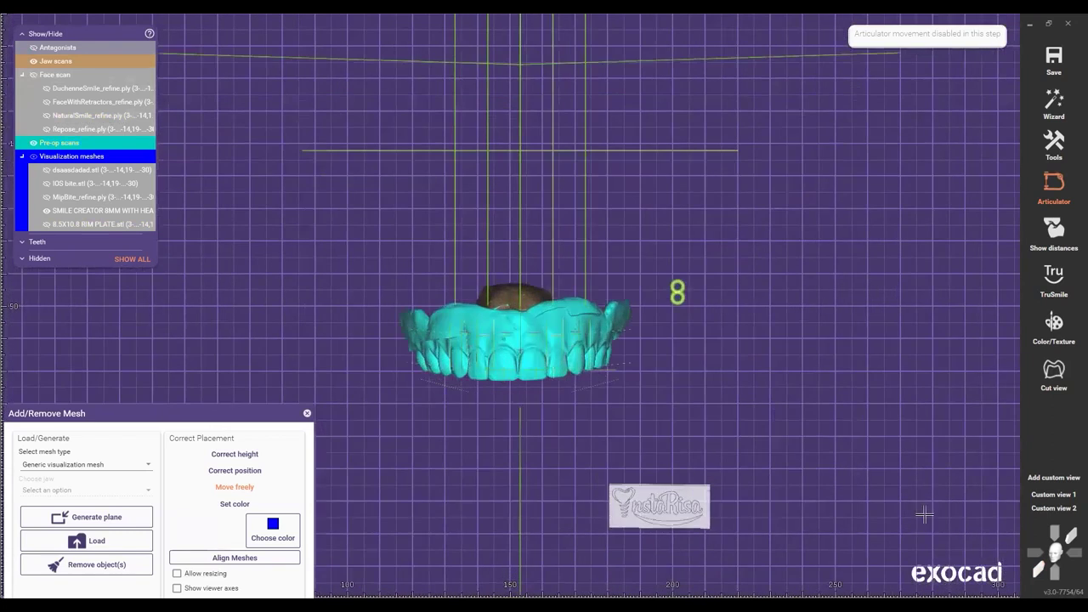
{"action": "left_click", "coordinate": [47, 117]}
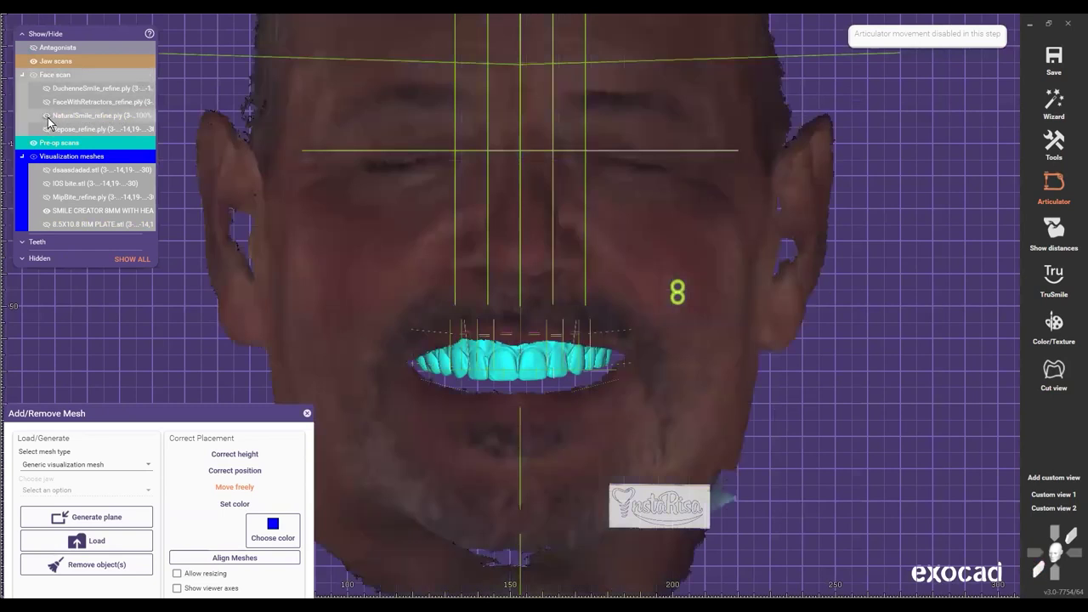
{"action": "left_click", "coordinate": [1029, 552]}
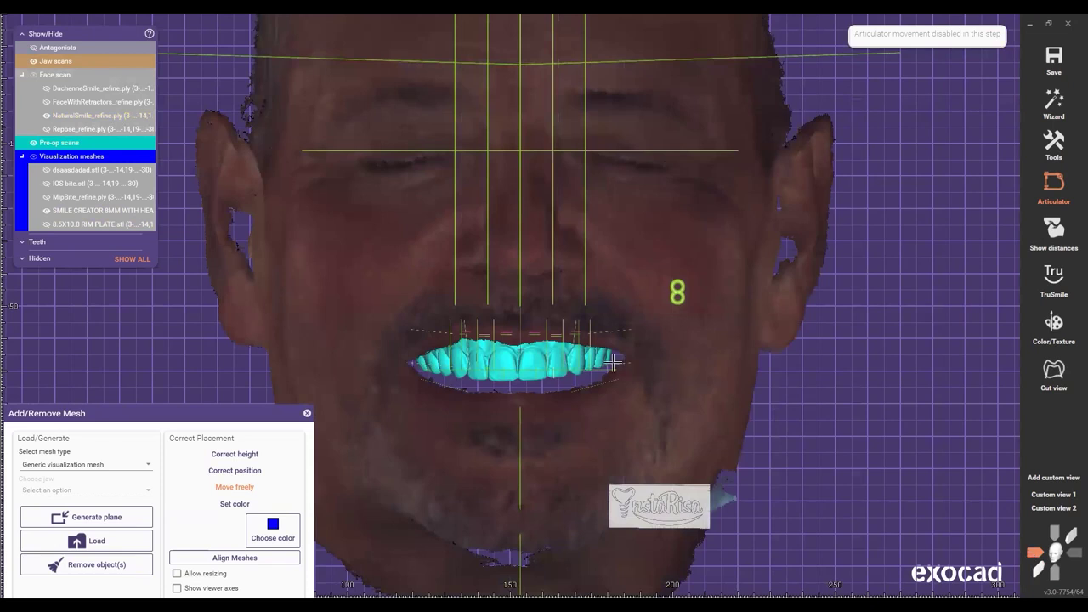
{"action": "scroll", "coordinate": [630, 338], "scroll_direction": "up", "scroll_amount": 2}
{"action": "scroll", "coordinate": [629, 338], "scroll_direction": "up", "scroll_amount": 6}
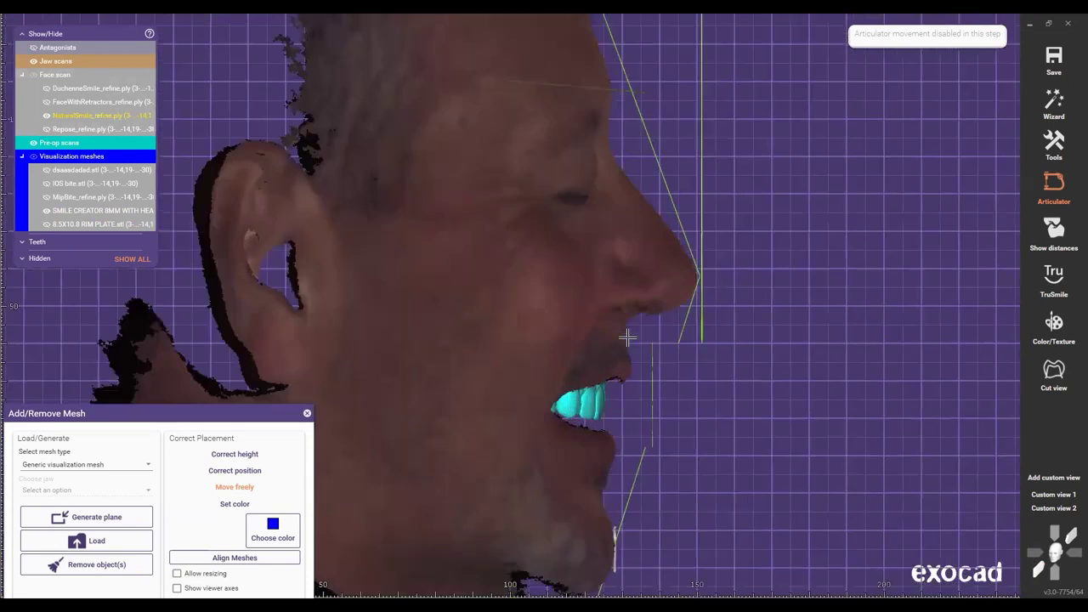
{"action": "scroll", "coordinate": [626, 338], "scroll_direction": "up", "scroll_amount": 5}
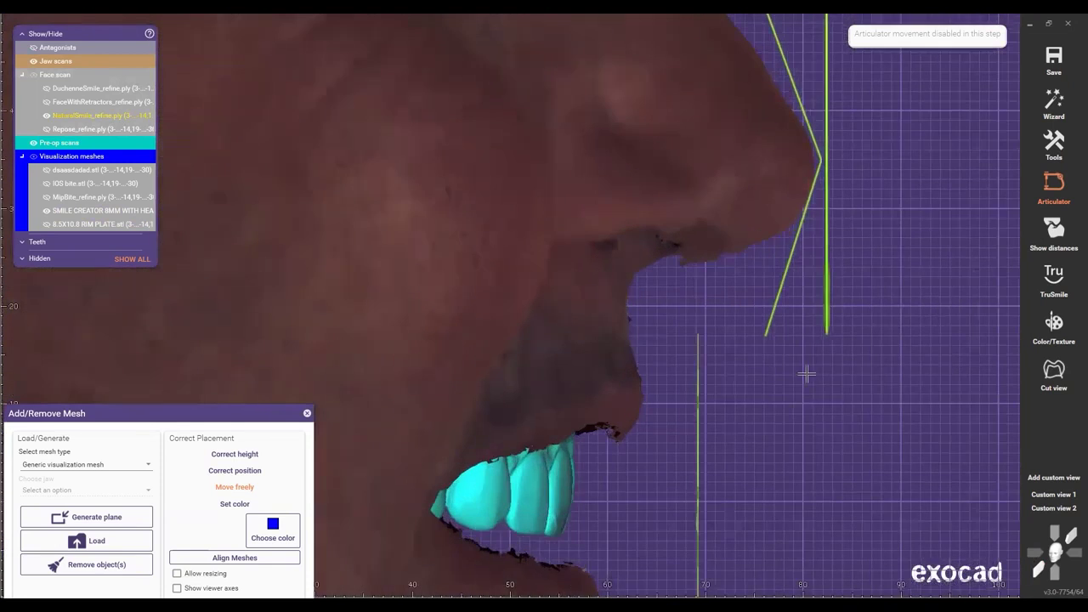
{"action": "scroll", "coordinate": [600, 322], "scroll_direction": "down", "scroll_amount": 10}
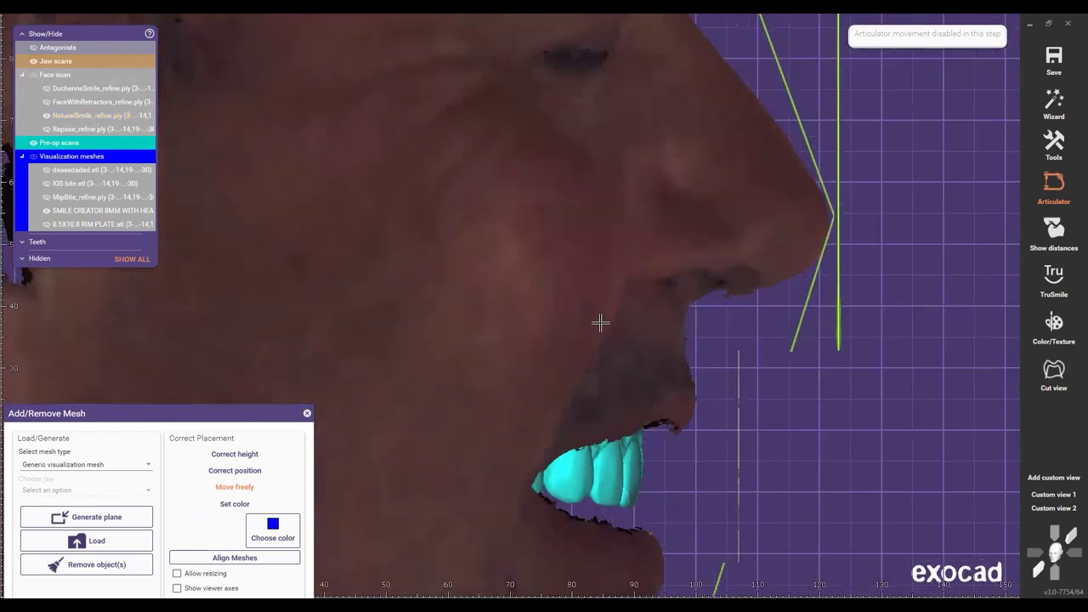
Step: Examine the NaturalSmile face with the pre-op teeth and SMILE CREATOR guide in profile, at an angle and close up from the front
{"action": "middle_click_drag", "start_coordinate": [600, 323], "coordinate": [517, 307]}
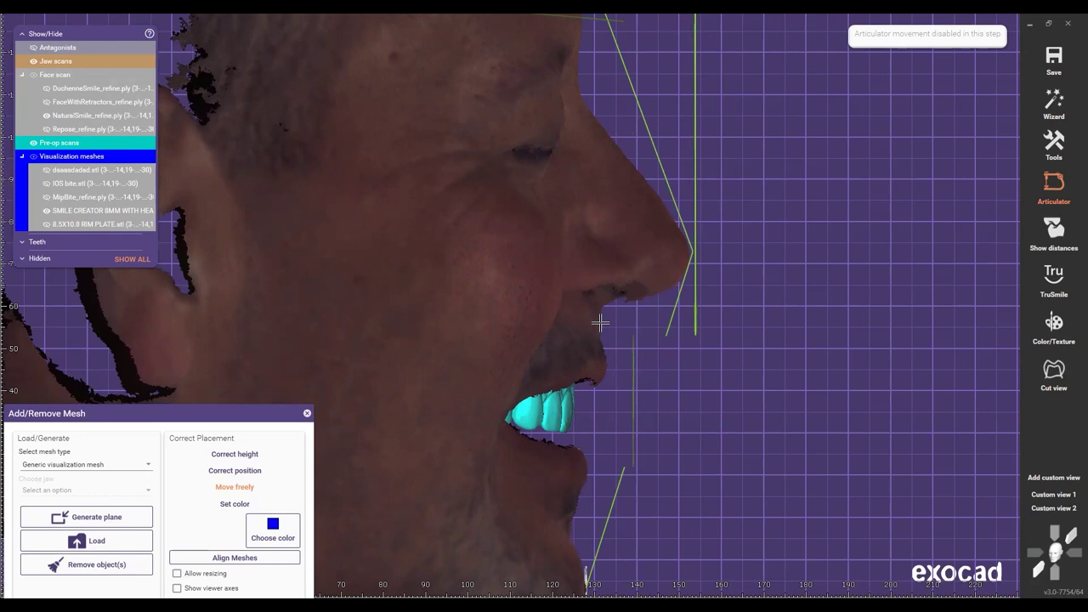
{"action": "scroll", "coordinate": [578, 328], "scroll_direction": "down", "scroll_amount": 1}
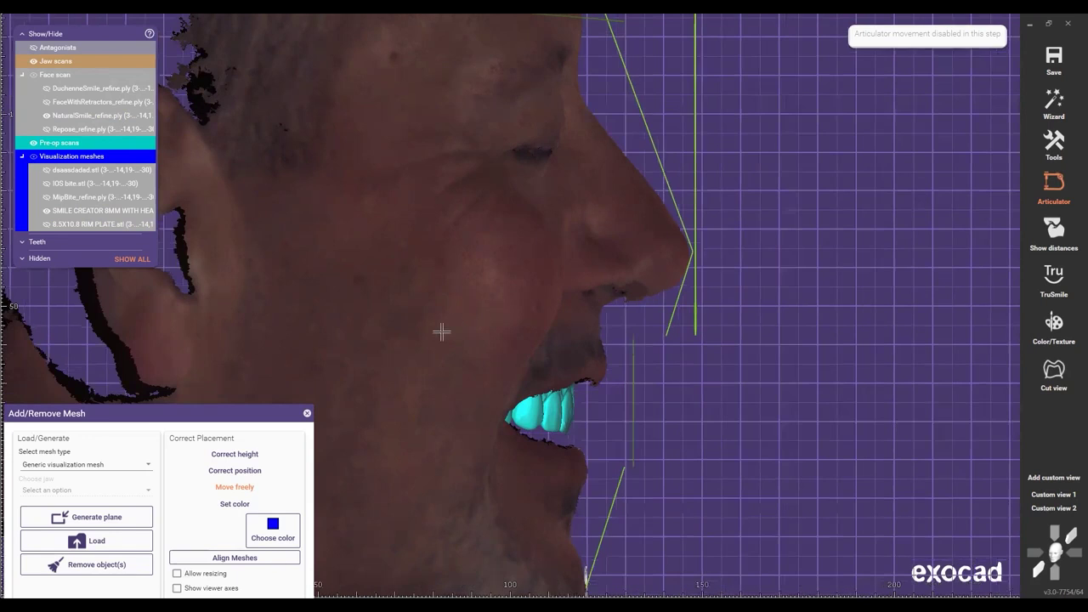
{"action": "scroll", "coordinate": [399, 349], "scroll_direction": "down", "scroll_amount": 2}
{"action": "right_click_drag", "start_coordinate": [354, 371], "coordinate": [586, 362]}
{"action": "scroll", "coordinate": [618, 348], "scroll_direction": "down", "scroll_amount": 1}
{"action": "scroll", "coordinate": [442, 355], "scroll_direction": "down", "scroll_amount": 1}
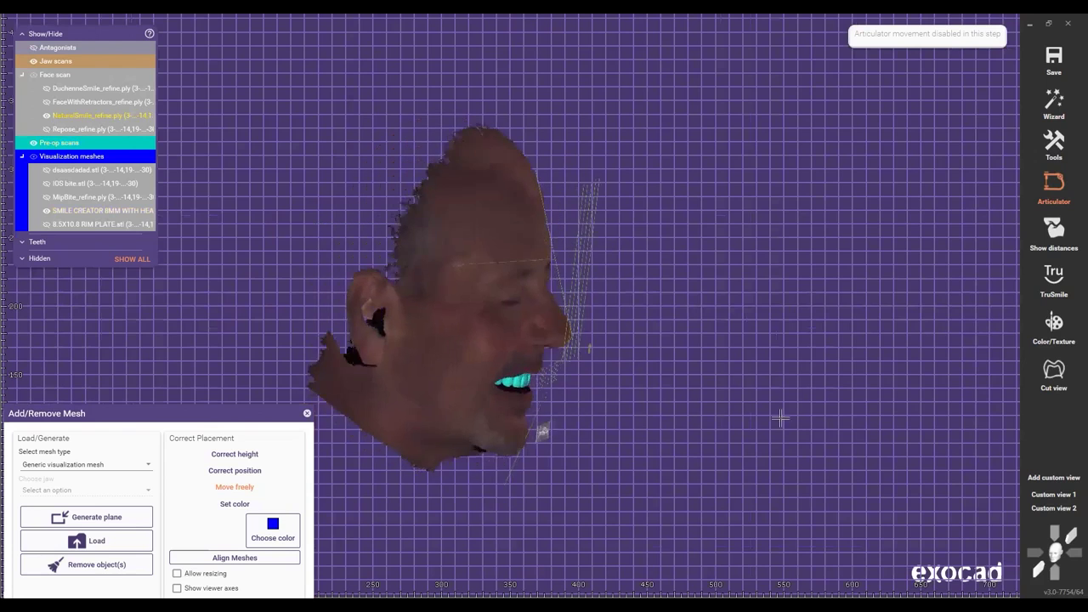
{"action": "left_click", "coordinate": [1041, 572]}
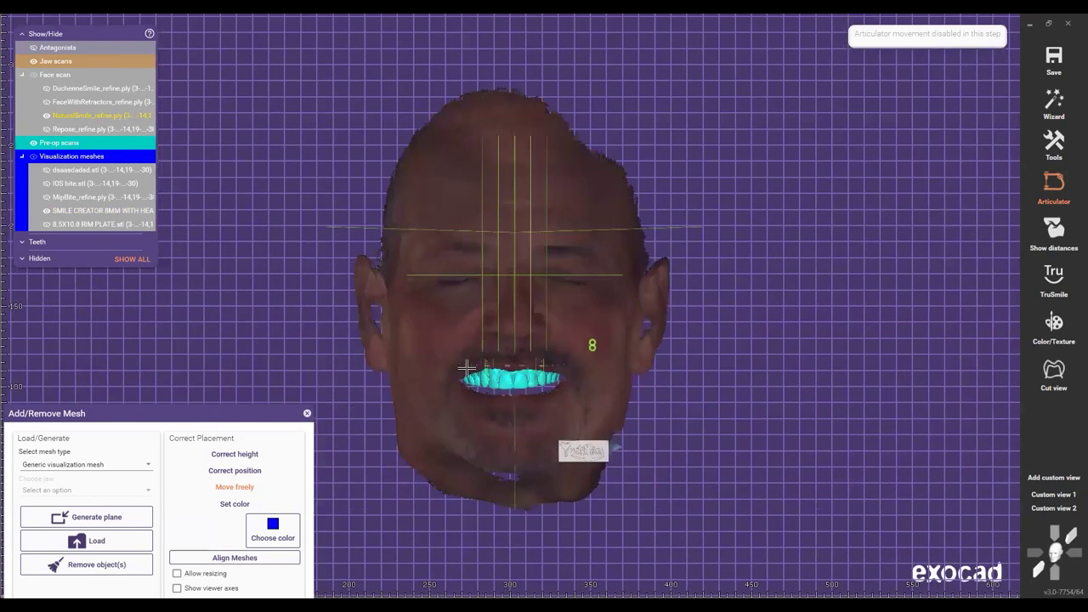
{"action": "scroll", "coordinate": [467, 367], "scroll_direction": "up", "scroll_amount": 3}
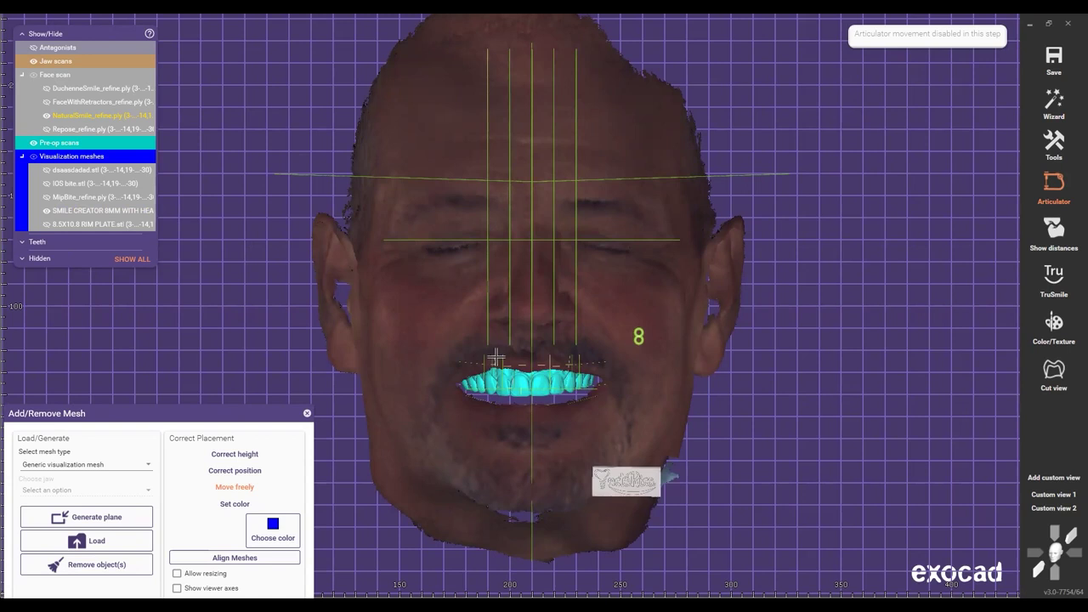
{"action": "scroll", "coordinate": [535, 390], "scroll_direction": "up", "scroll_amount": 1}
{"action": "scroll", "coordinate": [535, 390], "scroll_direction": "up", "scroll_amount": 5}
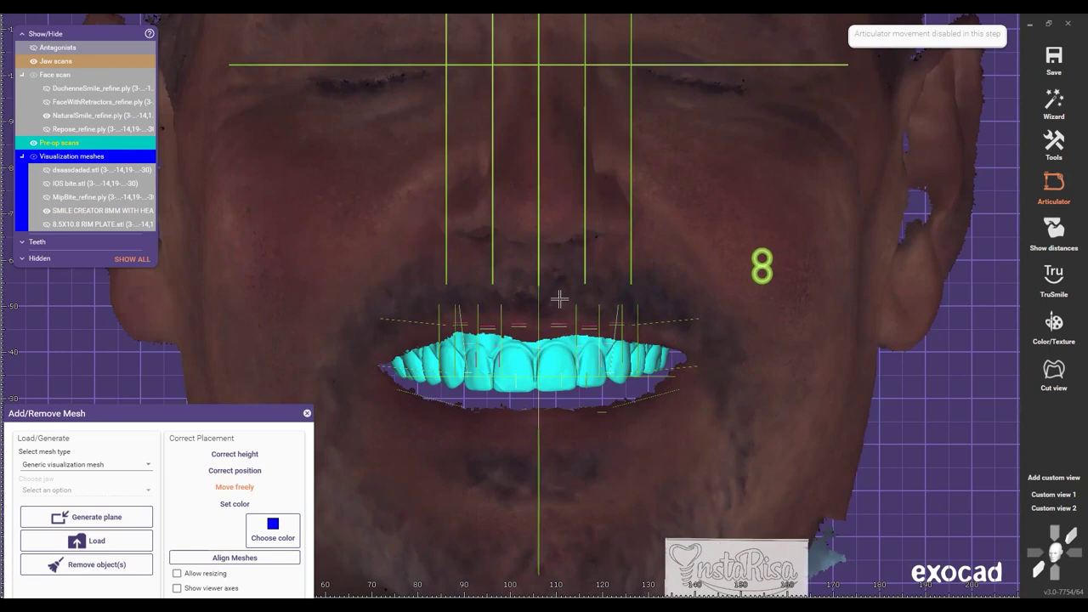
Step: Compare the pre-op scan with the NaturalSmile face hidden and shown, viewing the teeth from the front and side
{"action": "right_click_drag", "start_coordinate": [663, 315], "coordinate": [671, 346]}
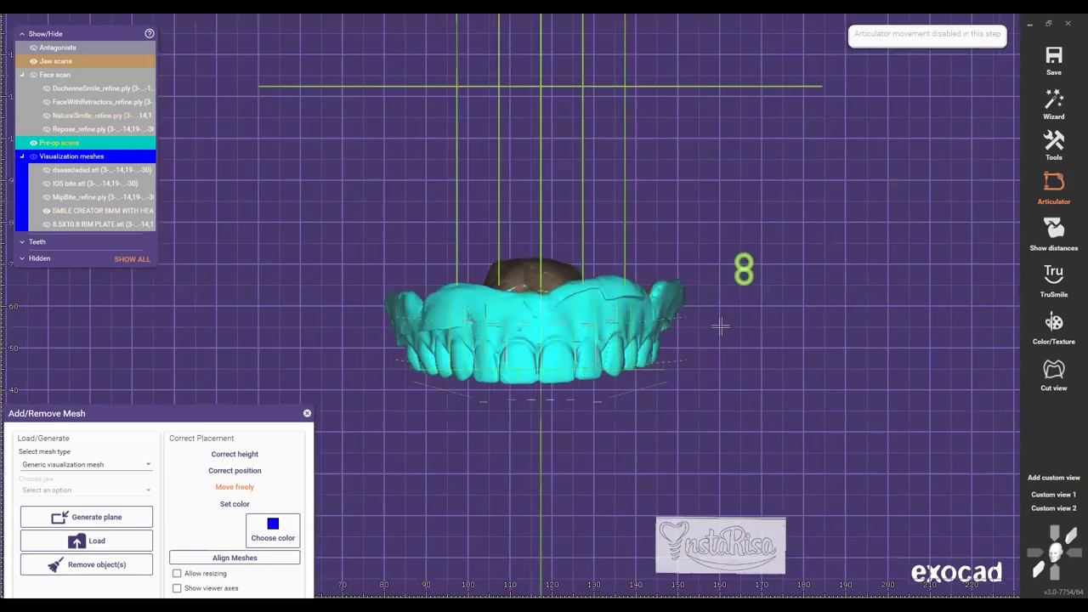
{"action": "scroll", "coordinate": [709, 349], "scroll_direction": "down", "scroll_amount": 2}
{"action": "scroll", "coordinate": [695, 367], "scroll_direction": "down", "scroll_amount": 2}
{"action": "scroll", "coordinate": [617, 291], "scroll_direction": "down", "scroll_amount": 2}
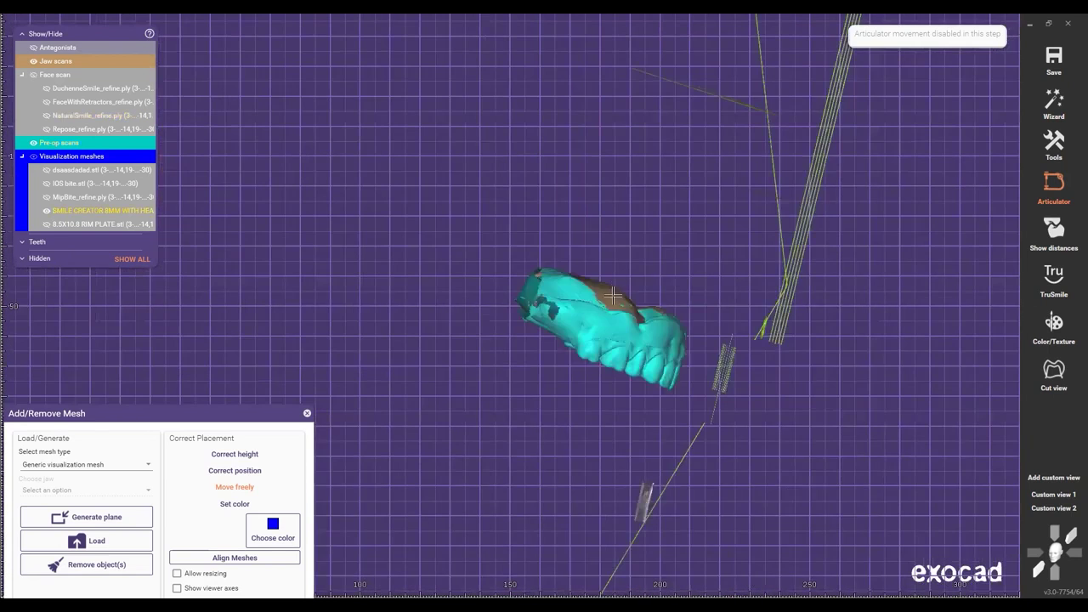
{"action": "scroll", "coordinate": [614, 300], "scroll_direction": "up", "scroll_amount": 2}
{"action": "scroll", "coordinate": [616, 301], "scroll_direction": "up", "scroll_amount": 1}
{"action": "right_click_drag", "start_coordinate": [616, 301], "coordinate": [633, 306]}
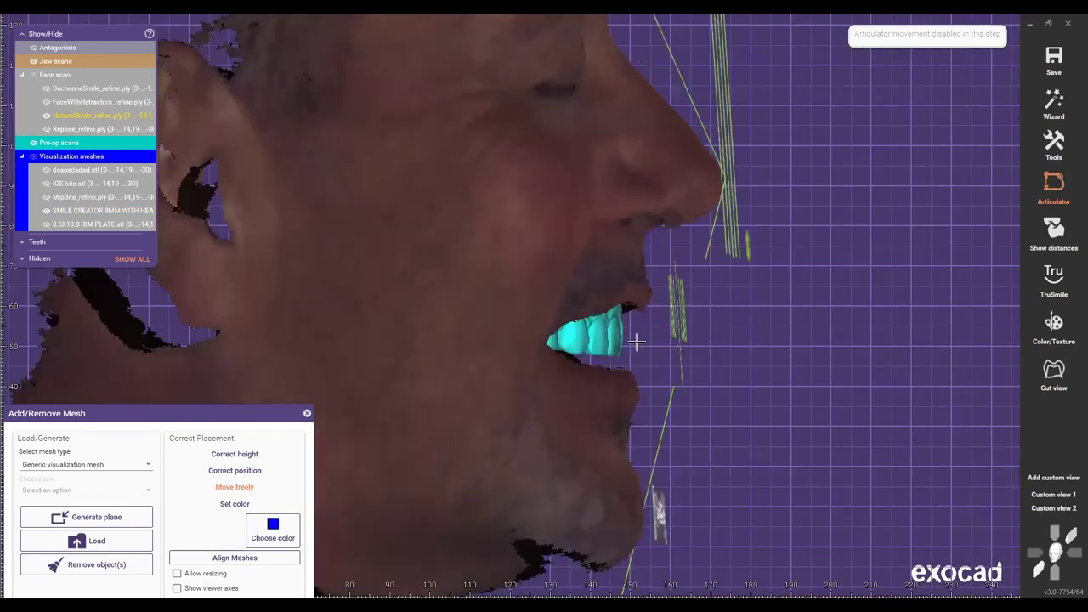
{"action": "scroll", "coordinate": [637, 341], "scroll_direction": "down", "scroll_amount": 4}
{"action": "right_click_drag", "start_coordinate": [637, 323], "coordinate": [501, 355]}
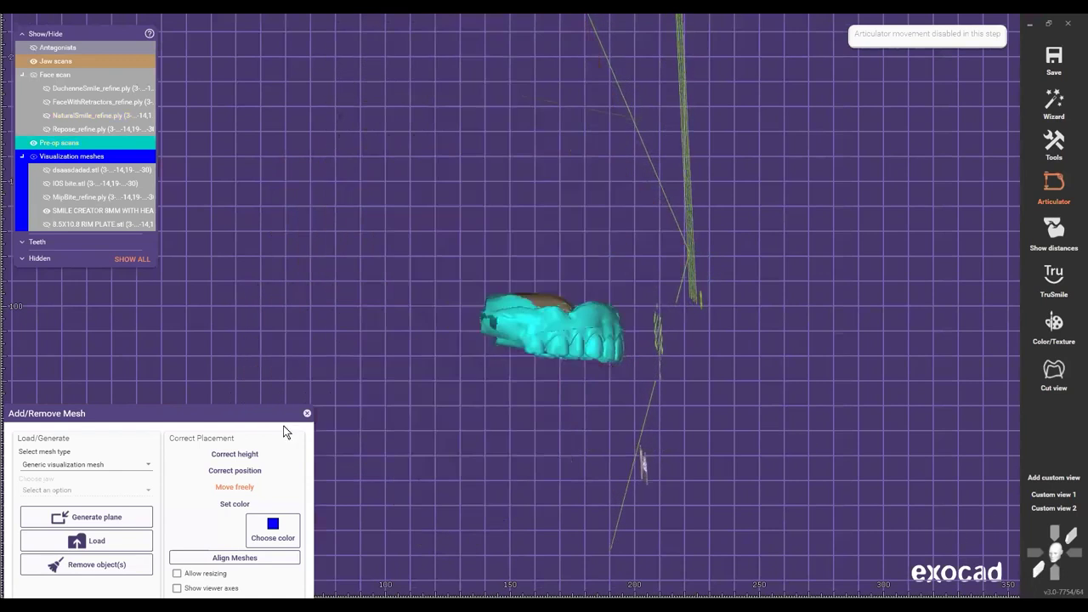
Step: Replace the pre-op scan with the 8.5X10.8 RIM PLATE and check it from the front with the NaturalSmile face shown and hidden
{"action": "scroll", "coordinate": [485, 382], "scroll_direction": "down", "scroll_amount": 3}
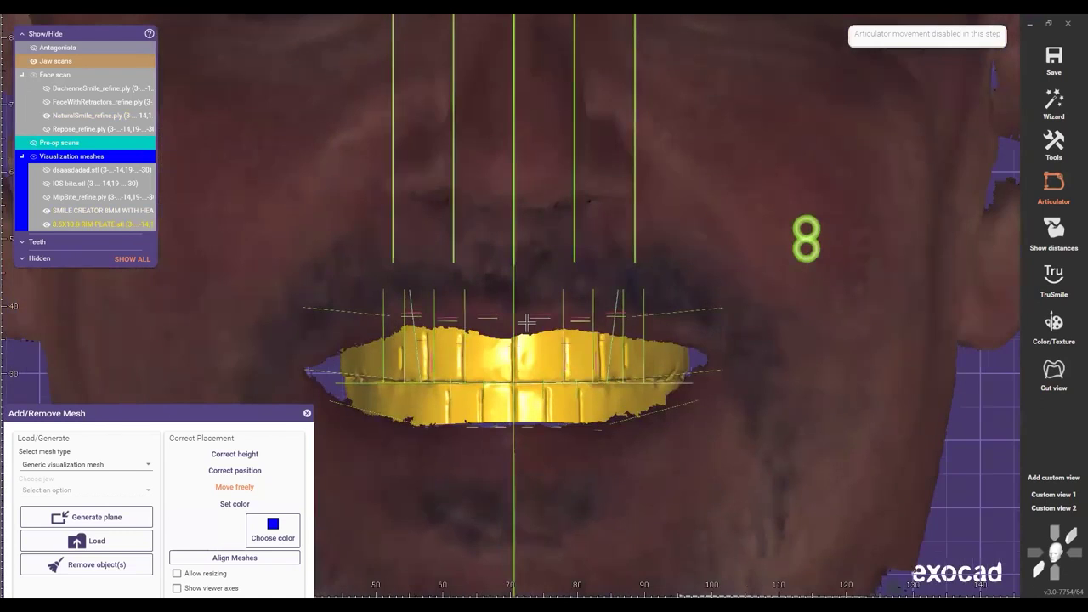
{"action": "scroll", "coordinate": [690, 440], "scroll_direction": "up", "scroll_amount": 4}
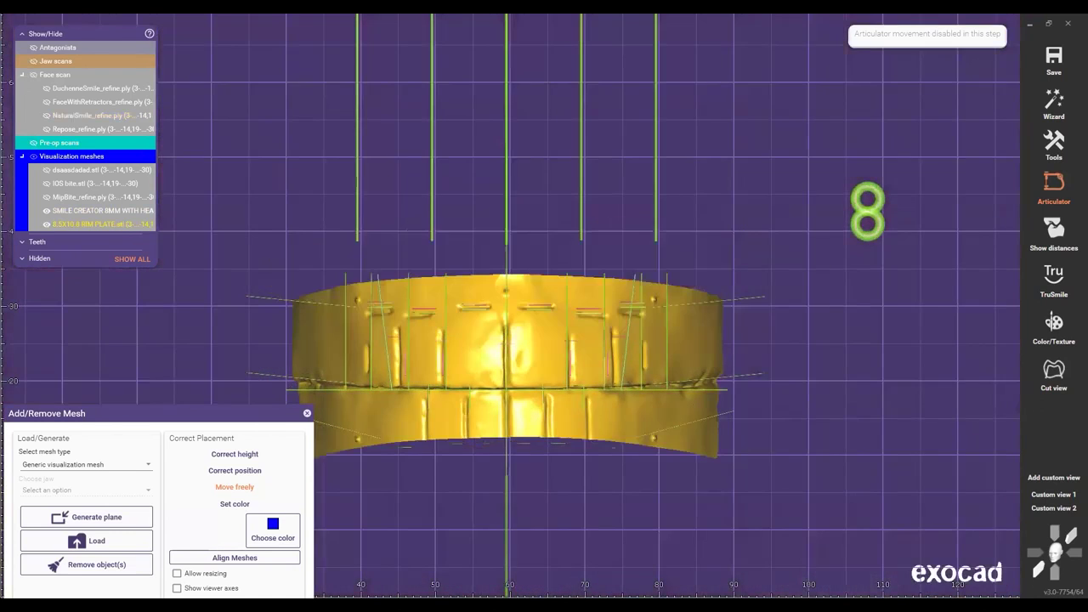
{"action": "scroll", "coordinate": [680, 396], "scroll_direction": "down", "scroll_amount": 3}
{"action": "mouse_move", "coordinate": [496, 357]}
{"action": "right_mouse_down"}
{"action": "mouse_move", "coordinate": [522, 344]}
{"action": "mouse_move", "coordinate": [490, 349]}
{"action": "right_mouse_up"}
{"action": "scroll", "coordinate": [488, 351], "scroll_direction": "down", "scroll_amount": 2}
{"action": "scroll", "coordinate": [480, 351], "scroll_direction": "down", "scroll_amount": 1}
Step: Allow resizing, undo the accidental joint move with the guide, and narrow and reposition the rim plate over the faded jaw scan in occlusal view
{"action": "left_click", "coordinate": [221, 488]}
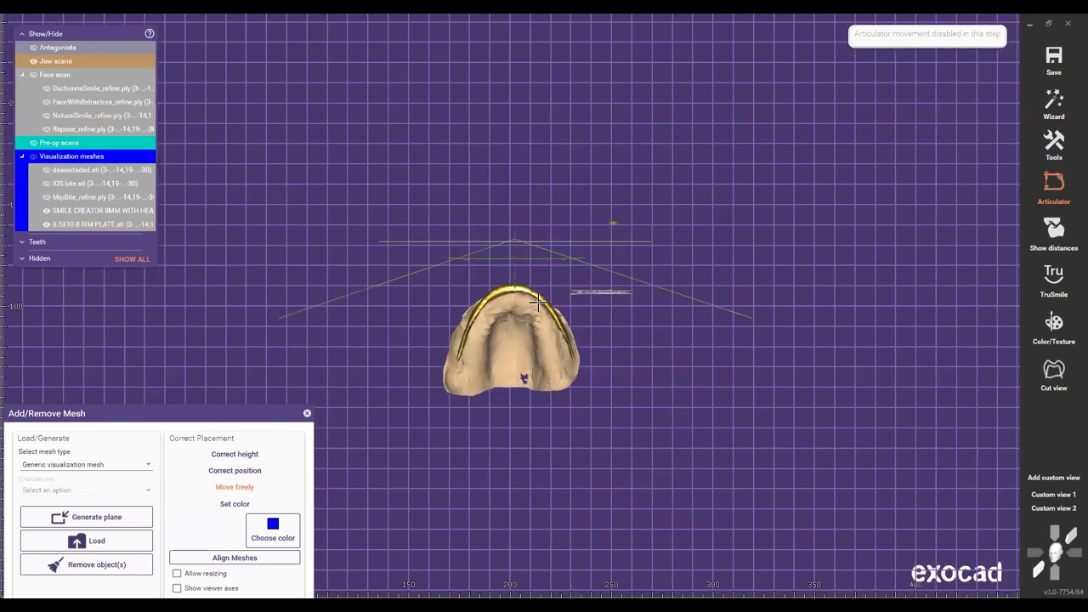
{"action": "scroll", "coordinate": [565, 325], "scroll_direction": "down", "scroll_amount": 1}
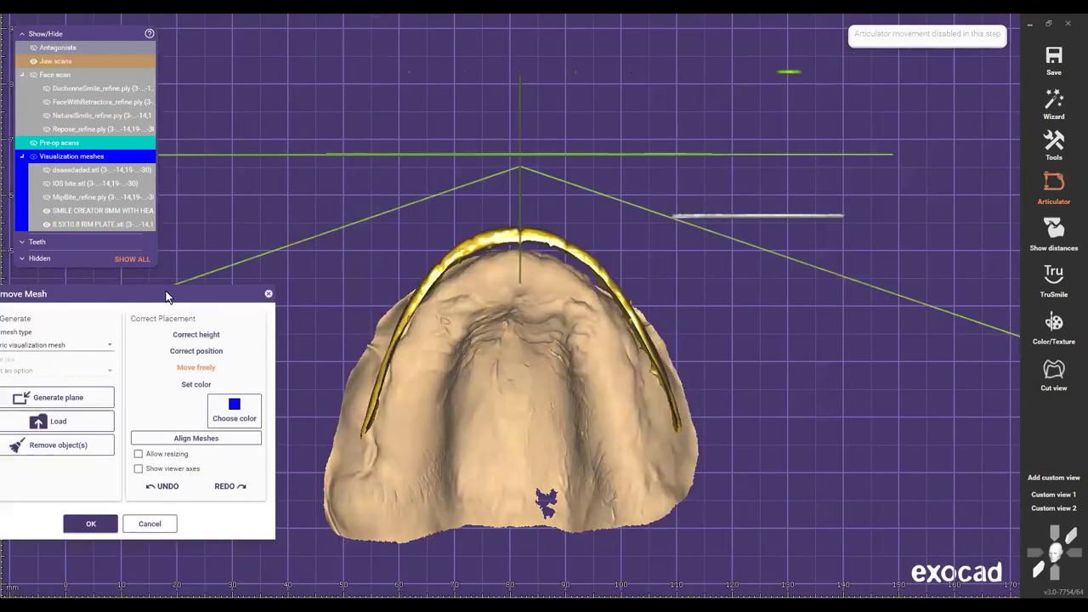
{"action": "left_click_drag", "start_coordinate": [166, 290], "coordinate": [176, 284]}
{"action": "left_click", "coordinate": [149, 448]}
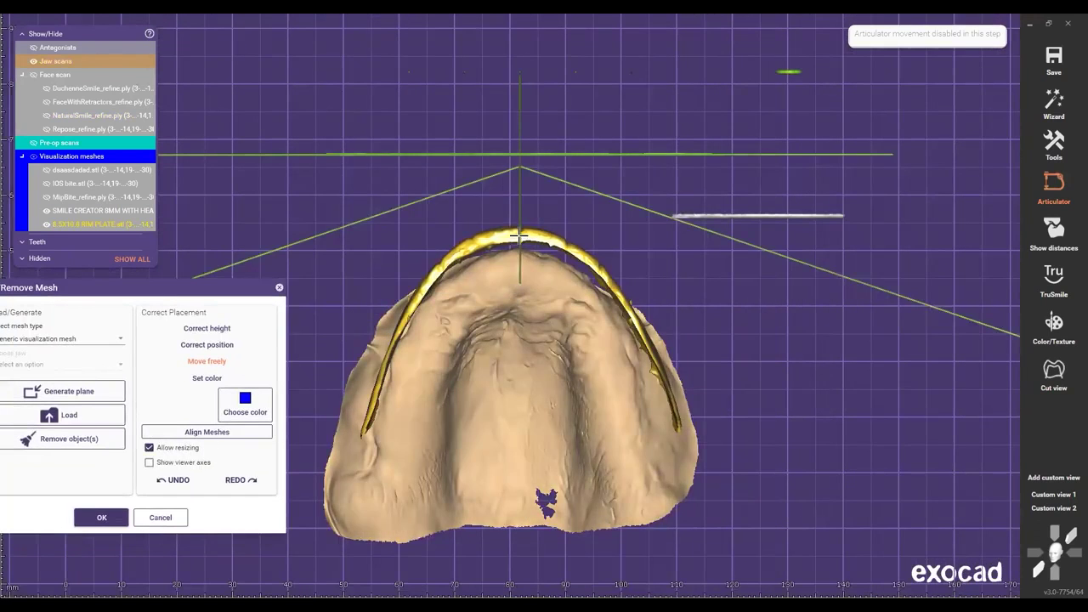
{"action": "left_click_drag", "start_coordinate": [519, 234], "coordinate": [517, 235]}
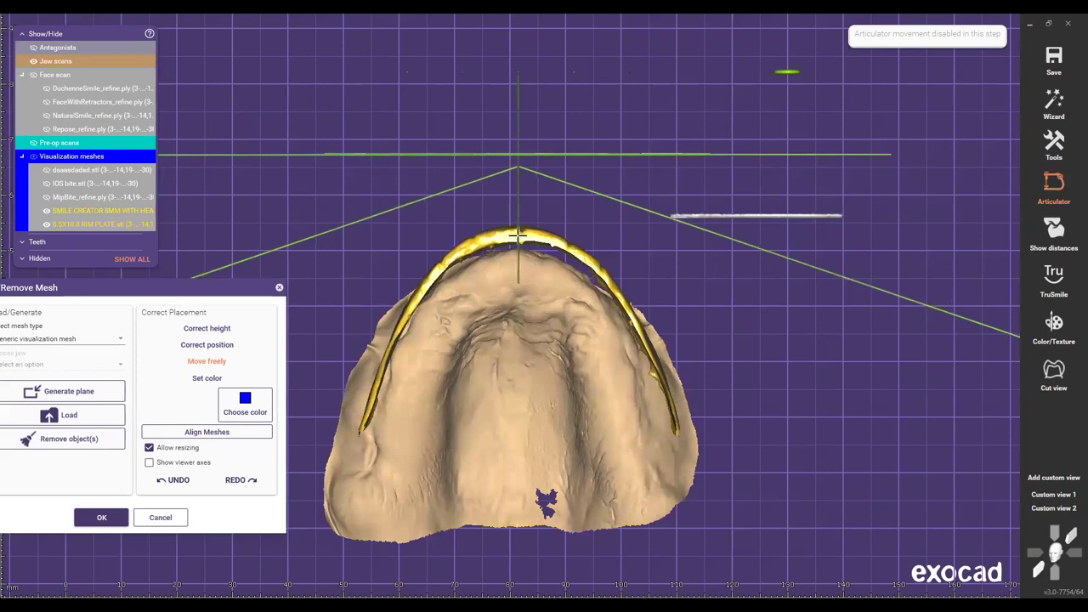
{"action": "left_click", "coordinate": [175, 480]}
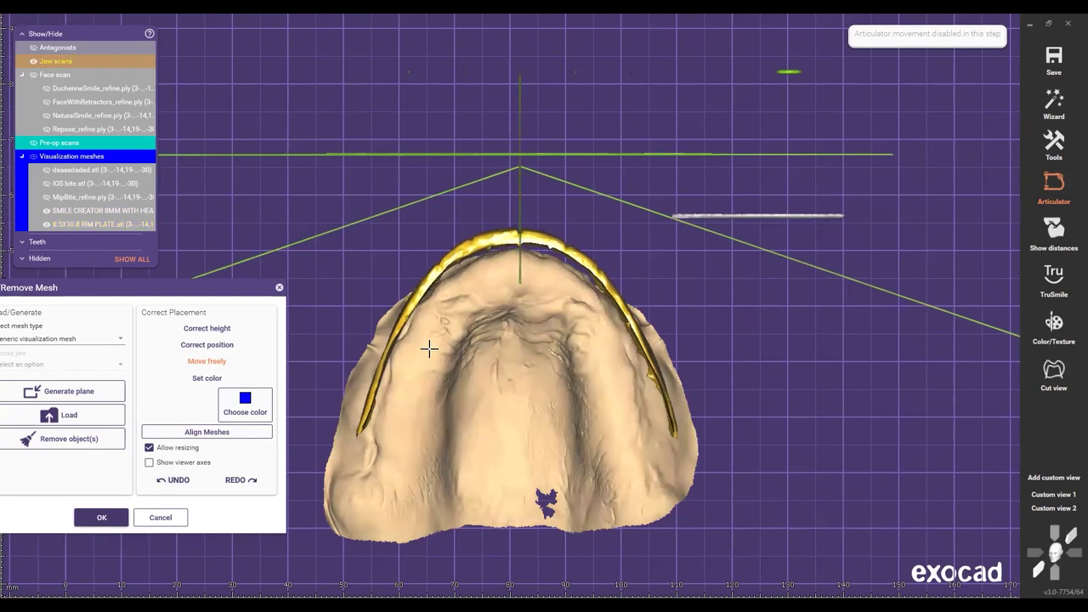
{"action": "scroll", "coordinate": [430, 345], "scroll_direction": "down", "scroll_amount": 4, "text": "ctrl"}
{"action": "left_click_drag", "start_coordinate": [394, 334], "coordinate": [405, 333]}
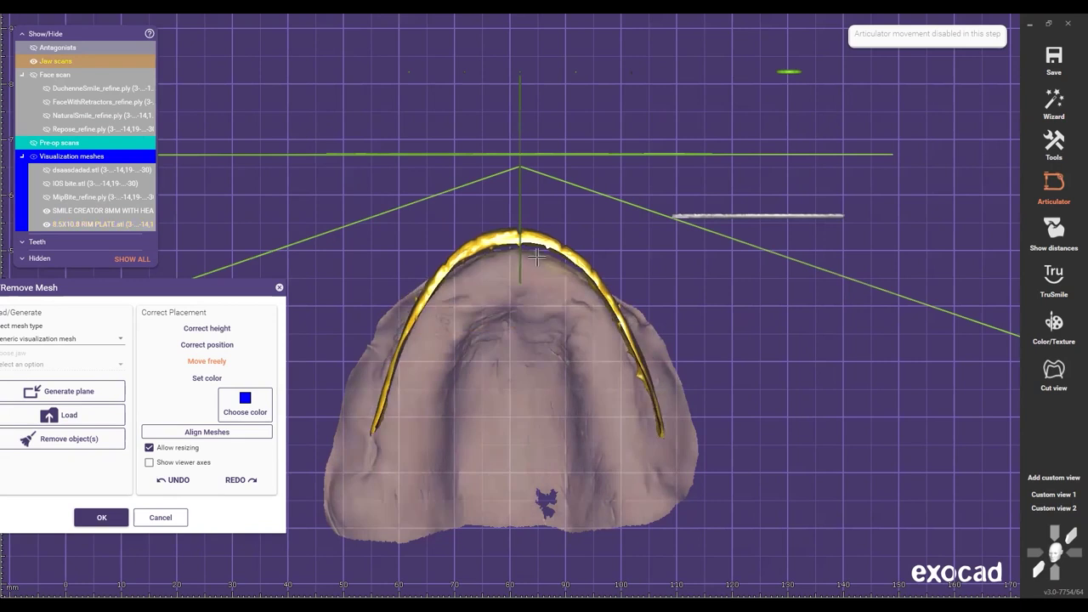
{"action": "left_click_drag", "start_coordinate": [530, 237], "coordinate": [527, 238]}
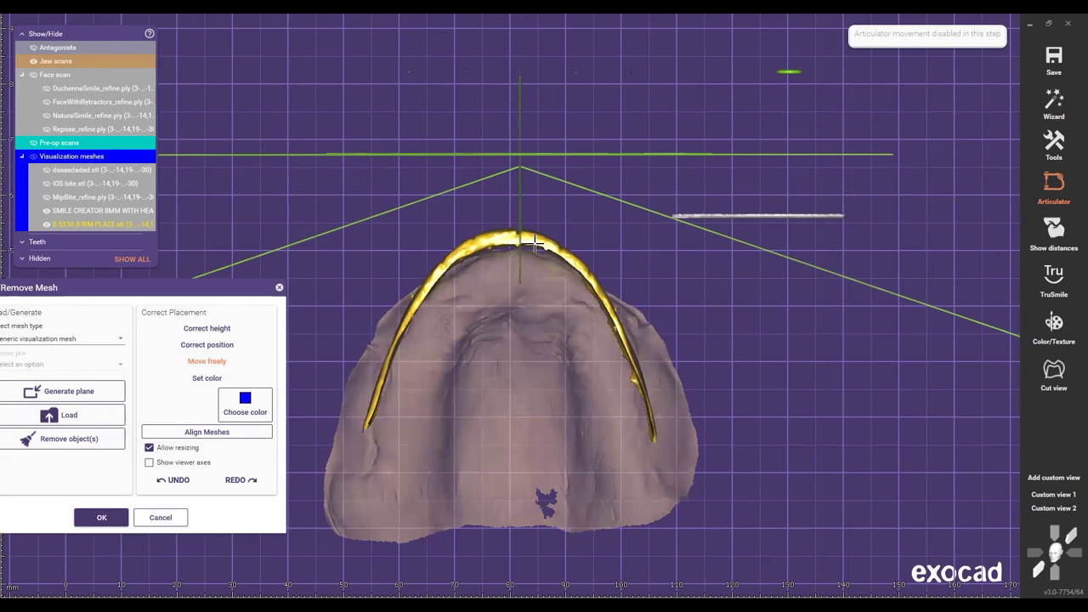
Step: Overlay the pre-op scan to compare its arch with the narrowed rim plate, hiding it again after the check
{"action": "key", "text": "p"}
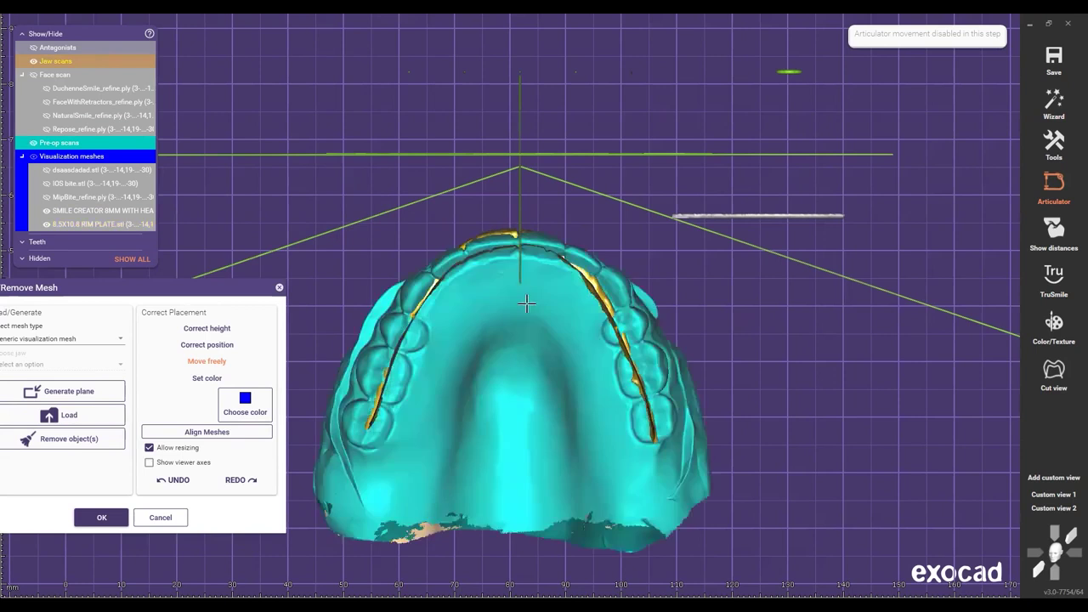
{"action": "right_click_drag", "start_coordinate": [559, 318], "coordinate": [531, 281]}
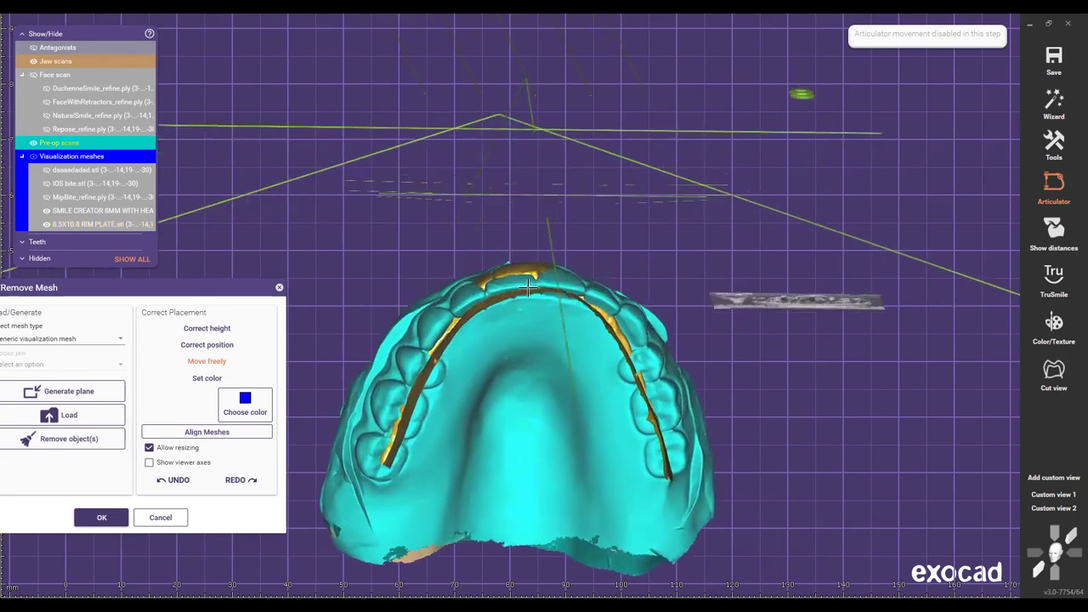
{"action": "key", "text": "p"}
{"action": "right_click_drag", "start_coordinate": [670, 332], "coordinate": [715, 393]}
{"action": "scroll", "coordinate": [715, 393], "scroll_direction": "down", "scroll_amount": 5}
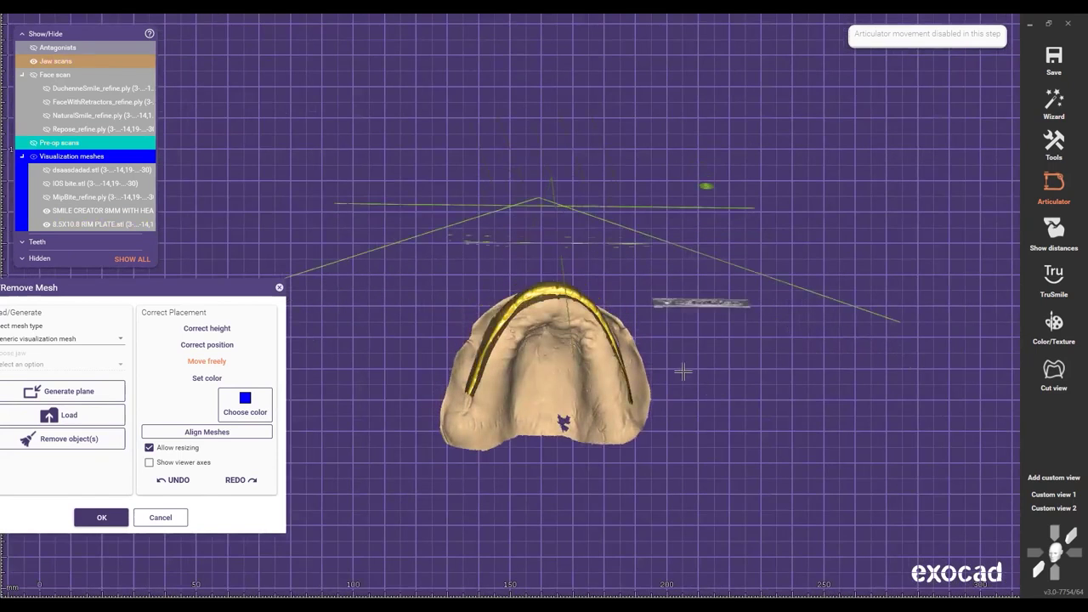
Step: Nudge the 8.5X10.8 rim plate onto the guide's midline in front view and widen it slightly to match the guide lines
{"action": "left_click", "coordinate": [1038, 576]}
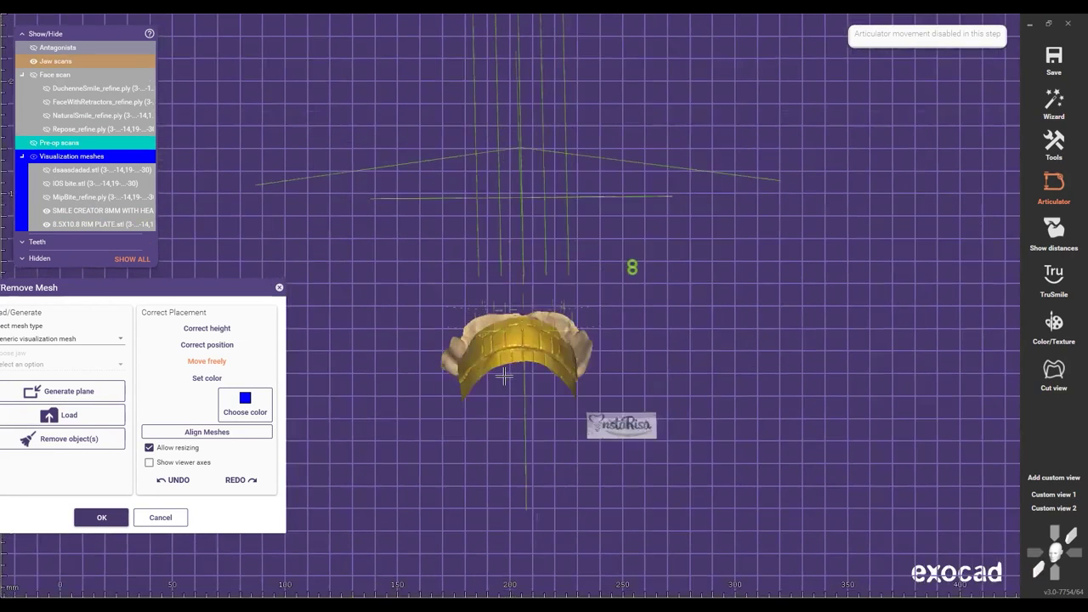
{"action": "scroll", "coordinate": [505, 376], "scroll_direction": "up", "scroll_amount": 5}
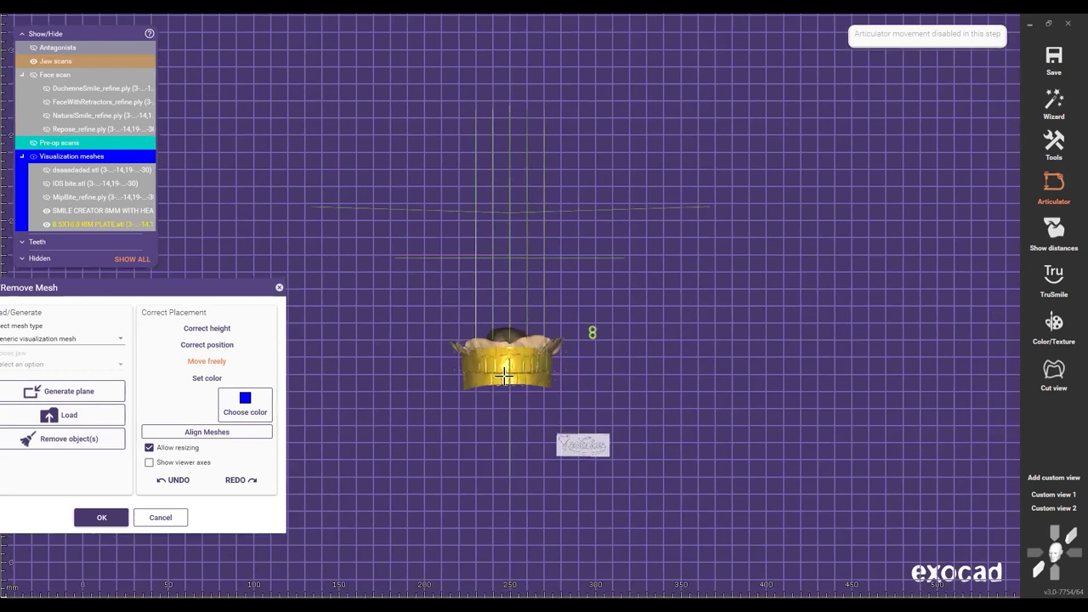
{"action": "scroll", "coordinate": [505, 375], "scroll_direction": "up", "scroll_amount": 1}
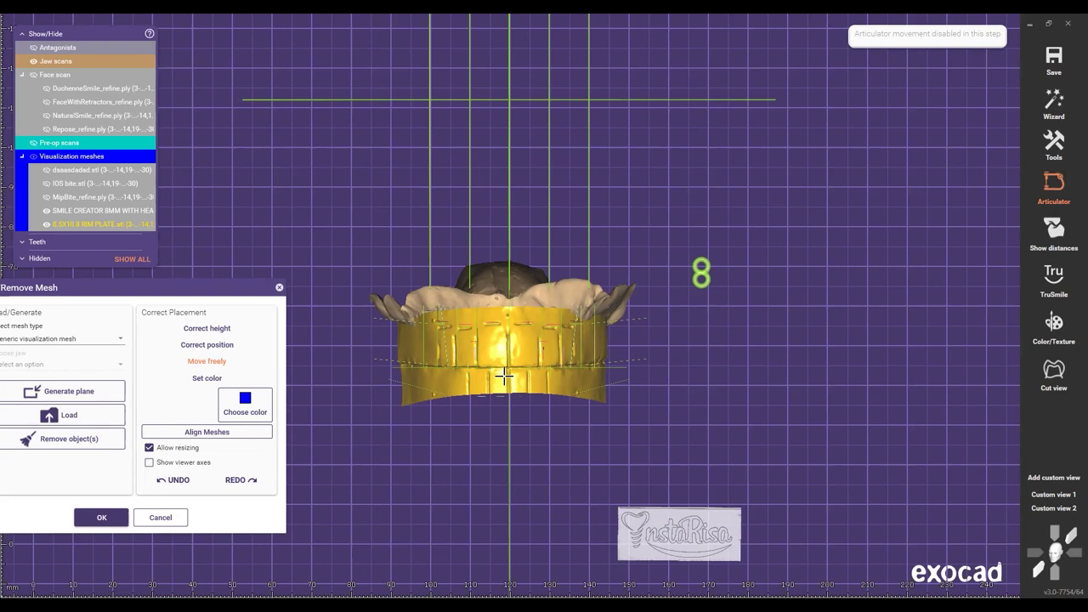
{"action": "scroll", "coordinate": [502, 357], "scroll_direction": "up", "scroll_amount": 6}
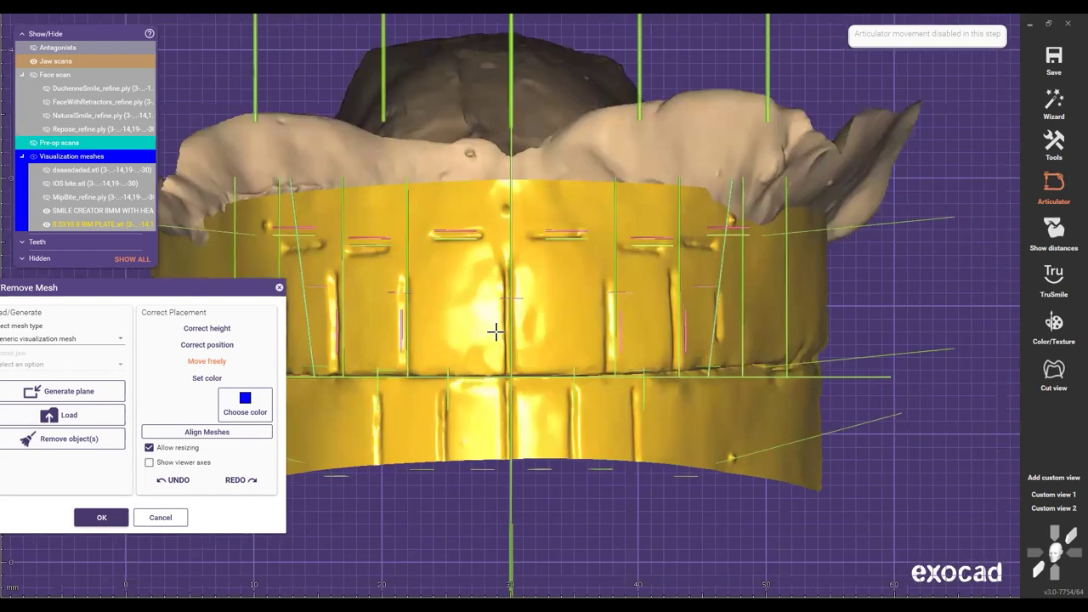
{"action": "left_click_drag", "start_coordinate": [496, 332], "coordinate": [497, 333]}
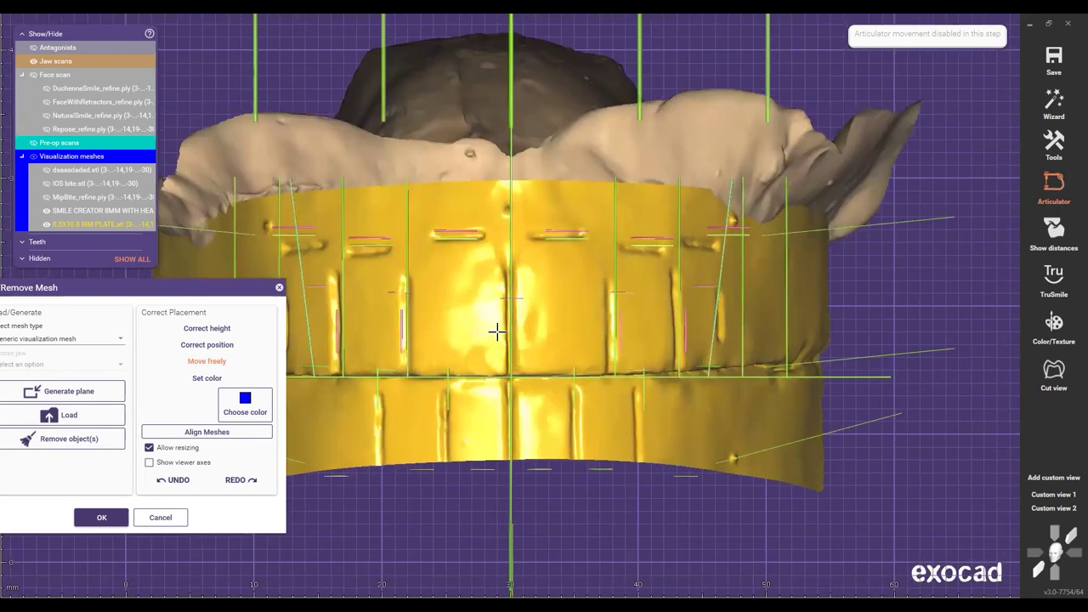
{"action": "scroll", "coordinate": [499, 338], "scroll_direction": "down", "scroll_amount": 4}
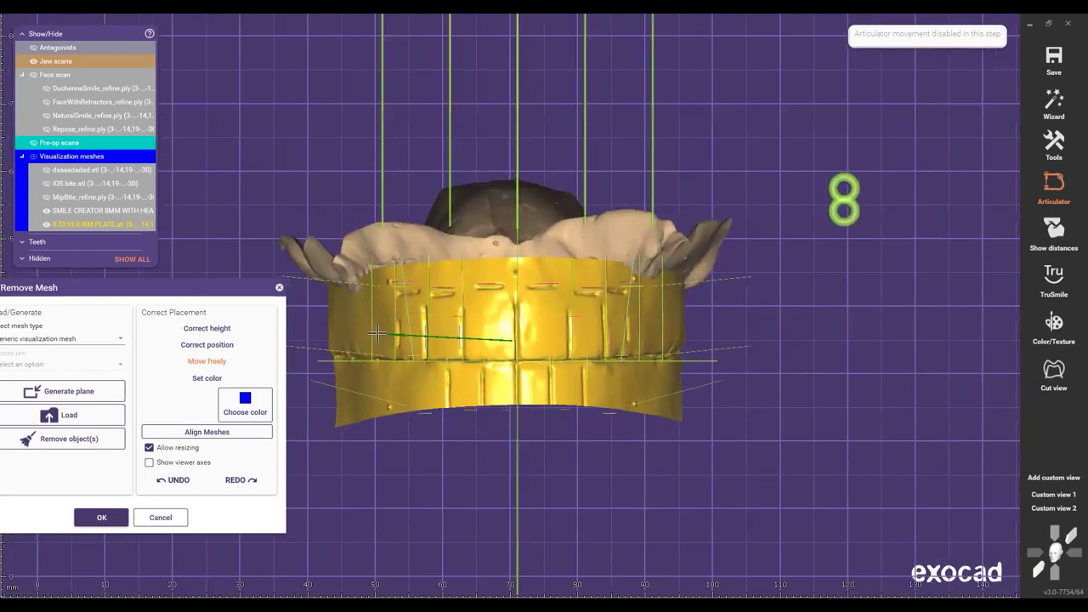
{"action": "left_click_drag", "start_coordinate": [375, 333], "coordinate": [373, 333], "text": "shift"}
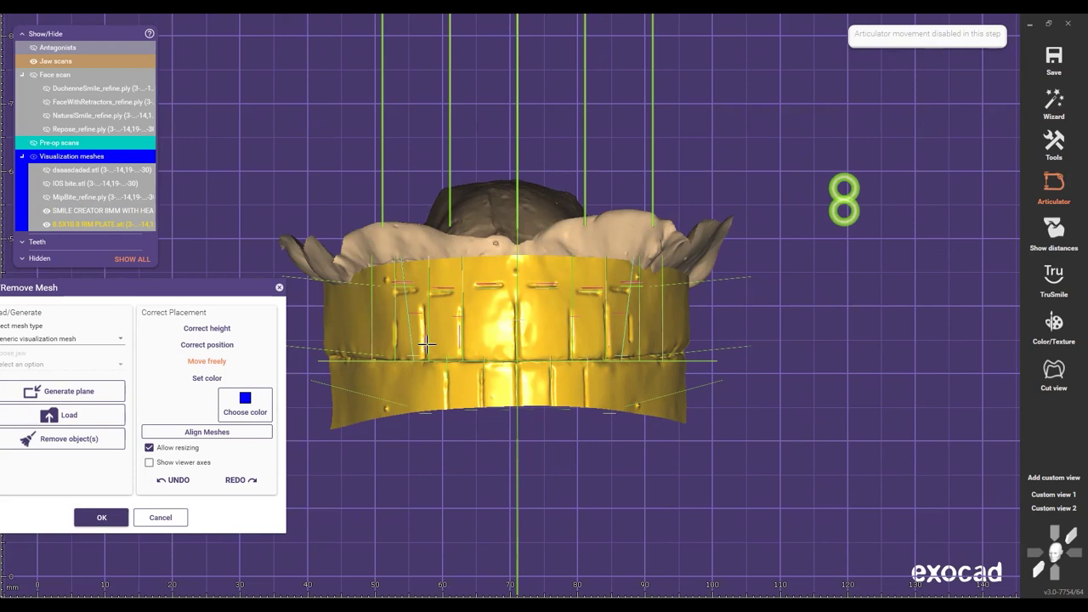
{"action": "scroll", "coordinate": [498, 348], "scroll_direction": "up", "scroll_amount": 3}
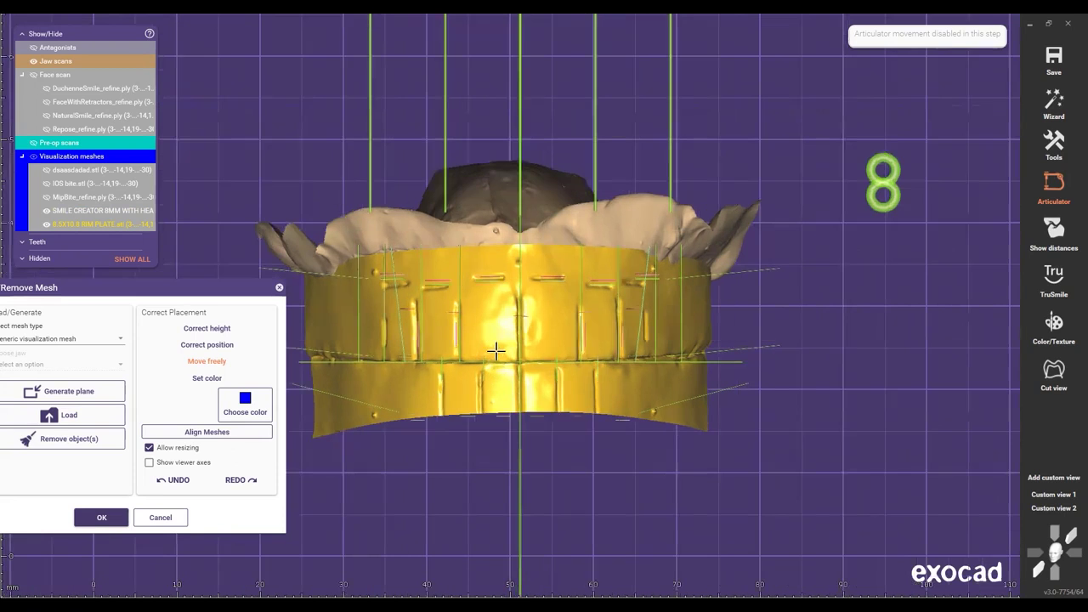
{"action": "scroll", "coordinate": [505, 357], "scroll_direction": "down", "scroll_amount": 5}
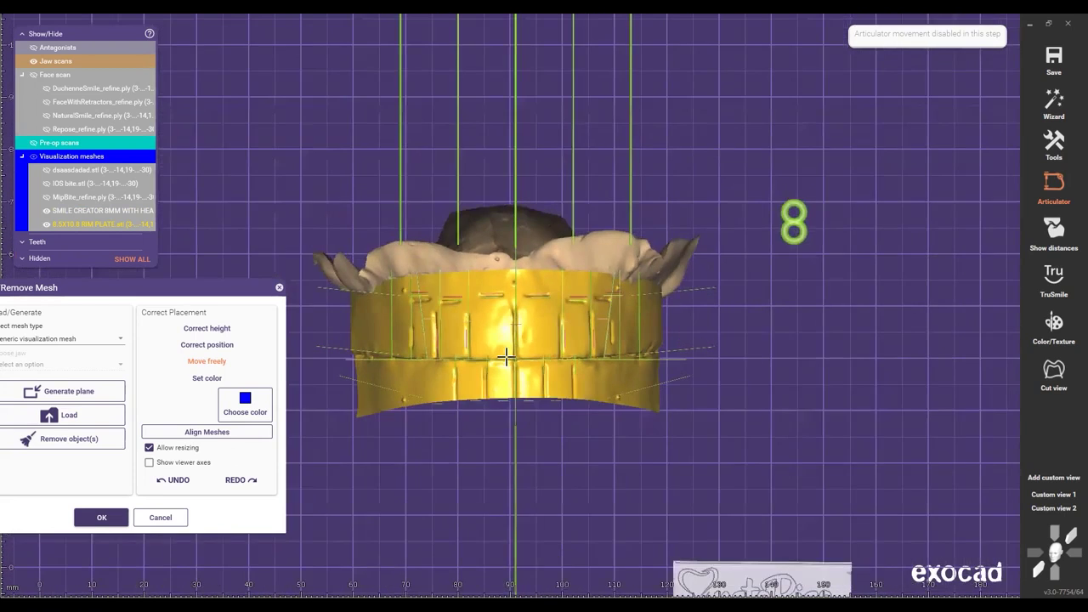
{"action": "scroll", "coordinate": [515, 356], "scroll_direction": "up", "scroll_amount": 2}
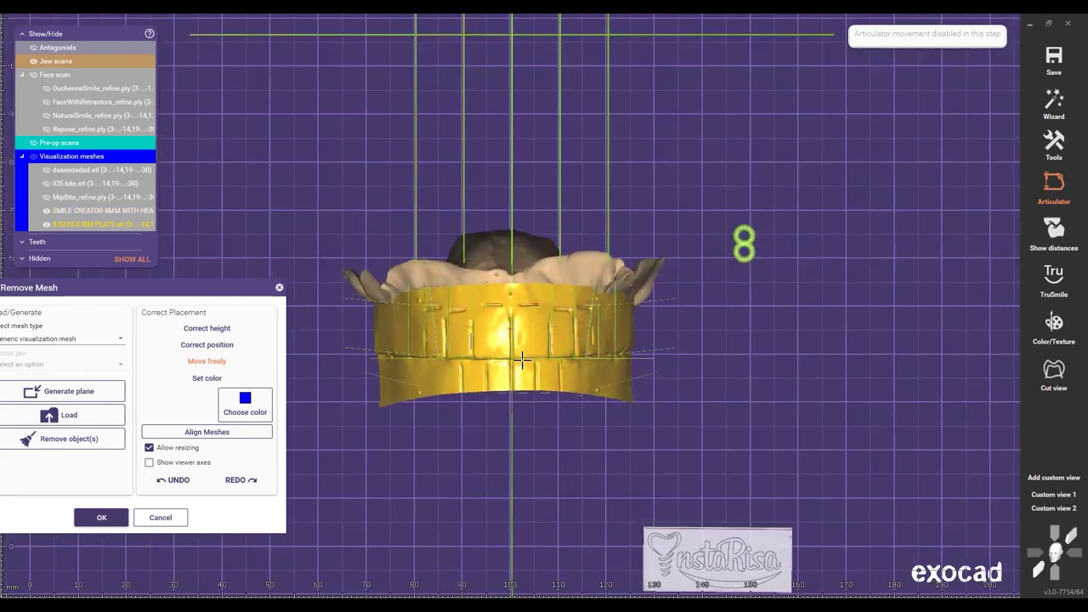
Step: Isolate the rim plate, inspect it both faded and fully opaque, and accept its placement
{"action": "left_click", "coordinate": [1056, 553]}
{"action": "right_click_drag", "start_coordinate": [437, 366], "coordinate": [498, 346]}
{"action": "left_click", "coordinate": [1042, 513]}
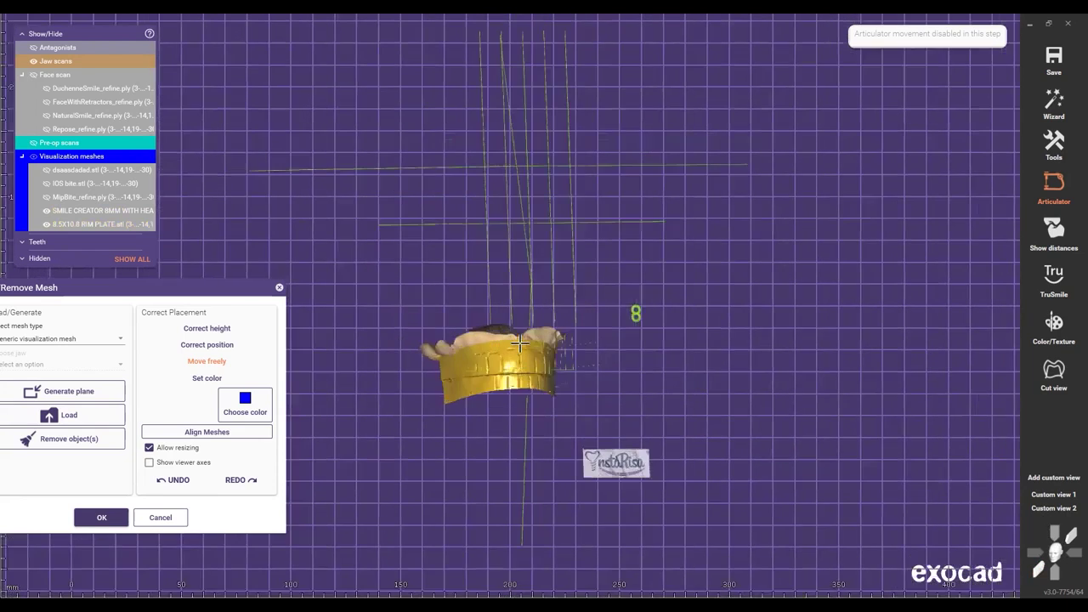
{"action": "scroll", "coordinate": [607, 325], "scroll_direction": "down", "scroll_amount": 5, "text": "ctrl"}
{"action": "left_click_drag", "start_coordinate": [607, 324], "coordinate": [623, 267]}
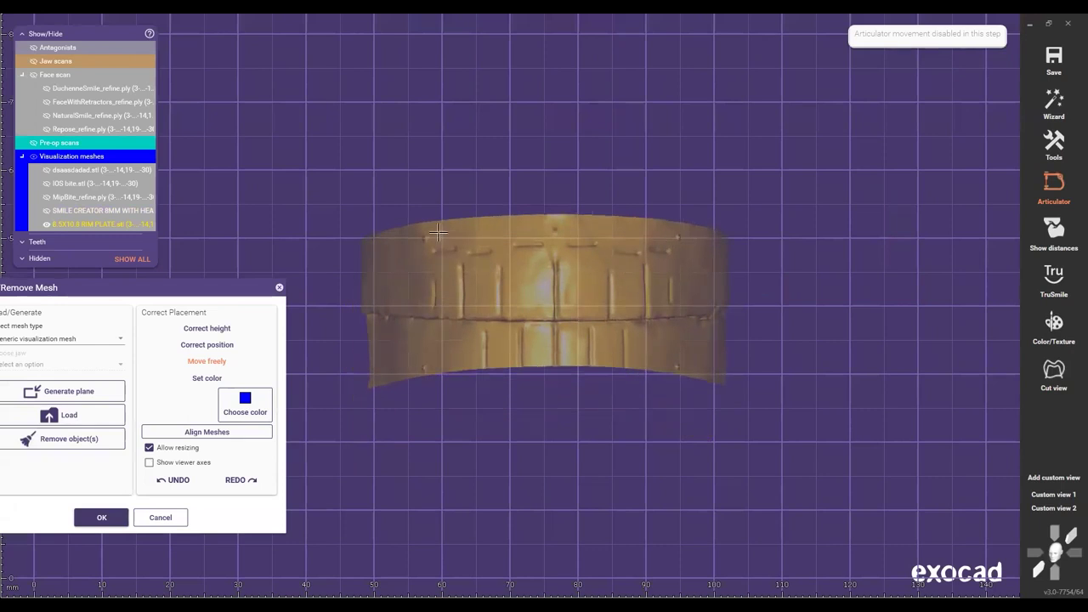
{"action": "scroll", "coordinate": [587, 265], "scroll_direction": "up", "scroll_amount": 5, "text": "ctrl"}
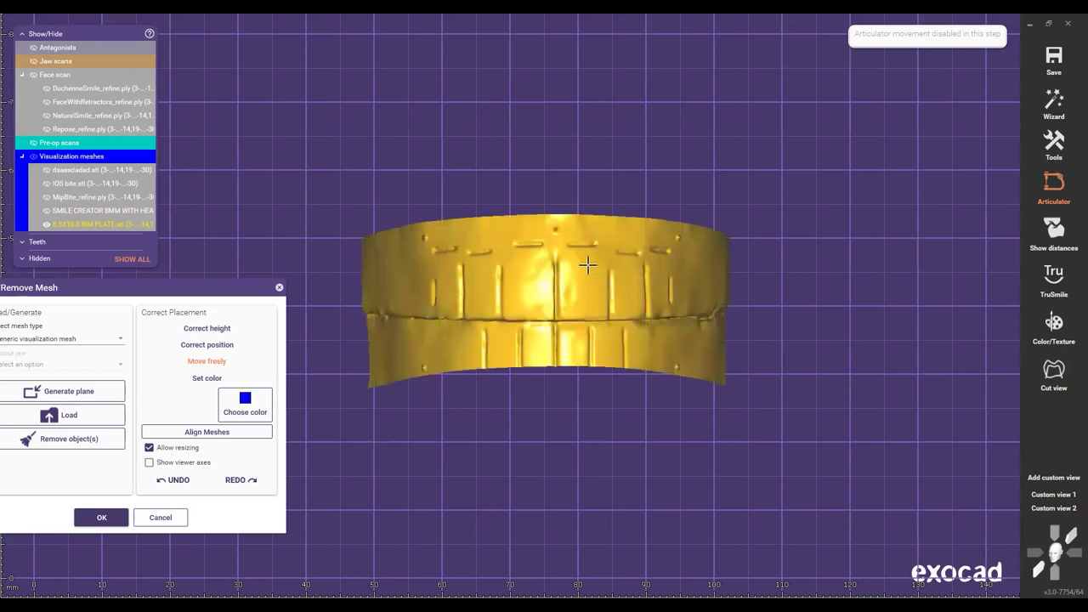
{"action": "left_click", "coordinate": [101, 518]}
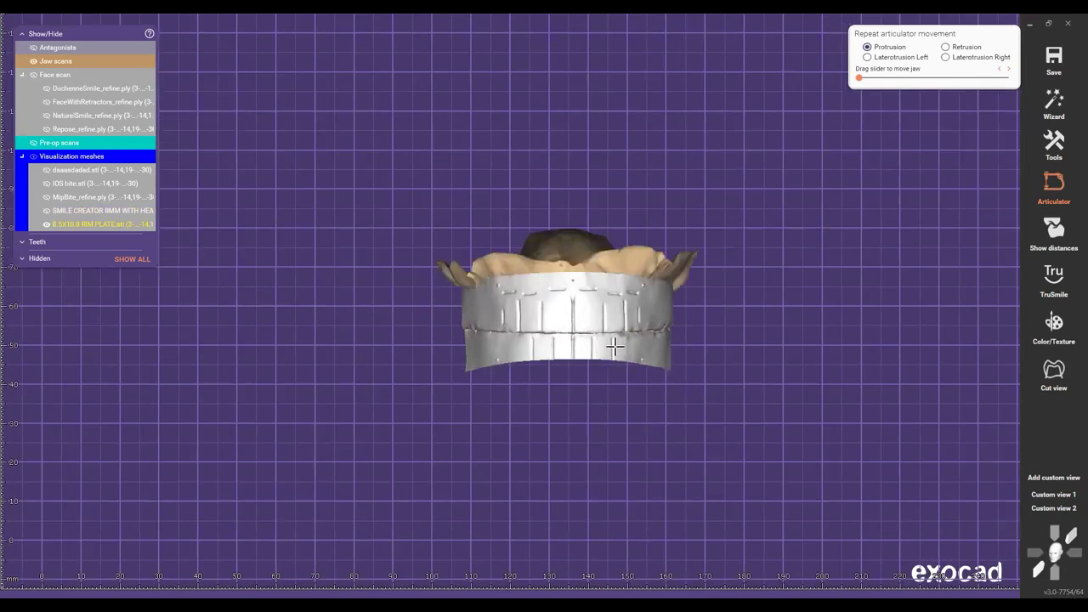
Step: Compare the rim plate with the pre-op scan and antagonist inside the NaturalSmile face scan
{"action": "scroll", "coordinate": [671, 306], "scroll_direction": "up", "scroll_amount": 3}
{"action": "scroll", "coordinate": [671, 306], "scroll_direction": "down", "scroll_amount": 5}
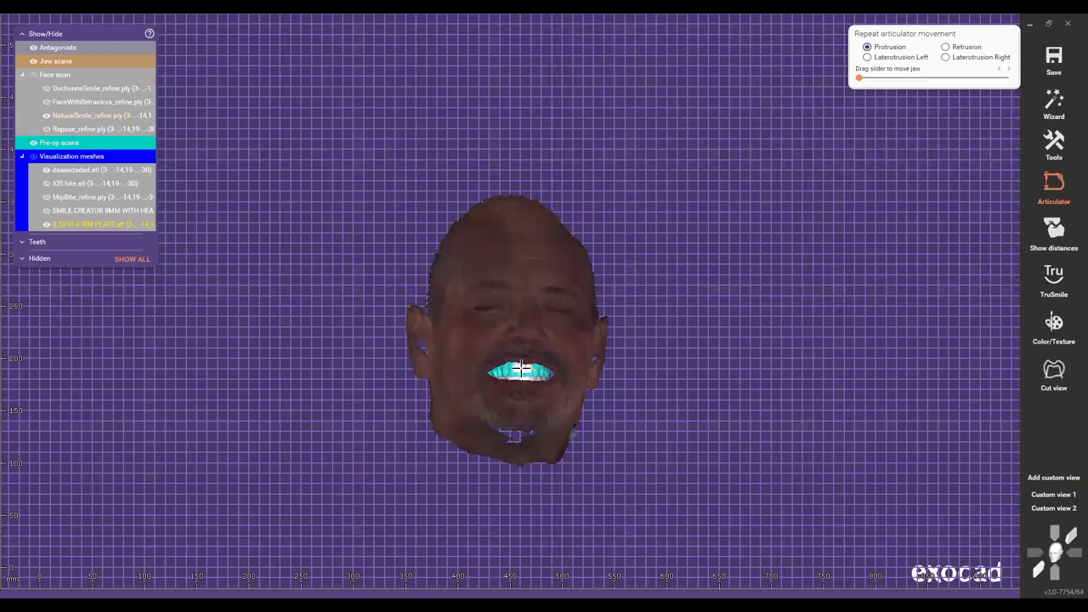
{"action": "scroll", "coordinate": [520, 367], "scroll_direction": "up", "scroll_amount": 3}
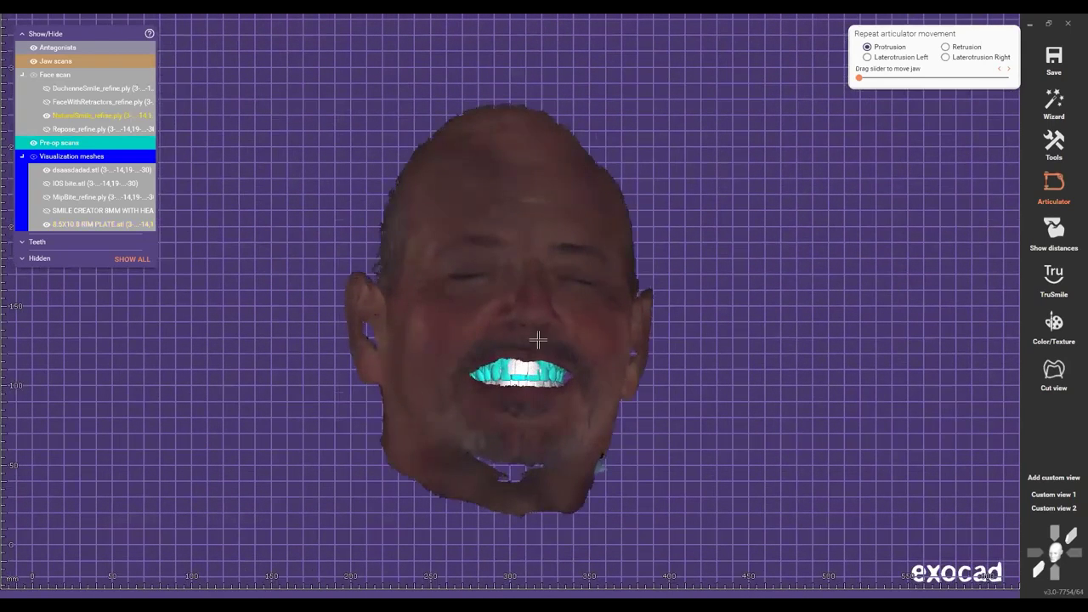
{"action": "scroll", "coordinate": [523, 374], "scroll_direction": "up", "scroll_amount": 2}
{"action": "scroll", "coordinate": [527, 380], "scroll_direction": "up", "scroll_amount": 1}
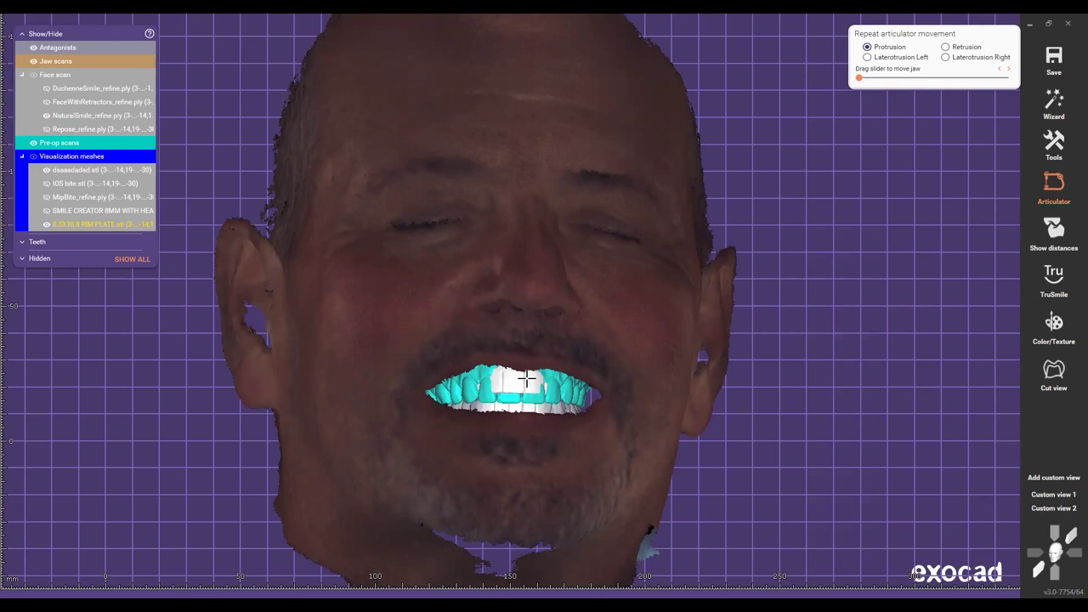
{"action": "right_click_drag", "start_coordinate": [639, 364], "coordinate": [500, 387]}
{"action": "scroll", "coordinate": [525, 365], "scroll_direction": "down", "scroll_amount": 4}
{"action": "scroll", "coordinate": [500, 387], "scroll_direction": "up", "scroll_amount": 6}
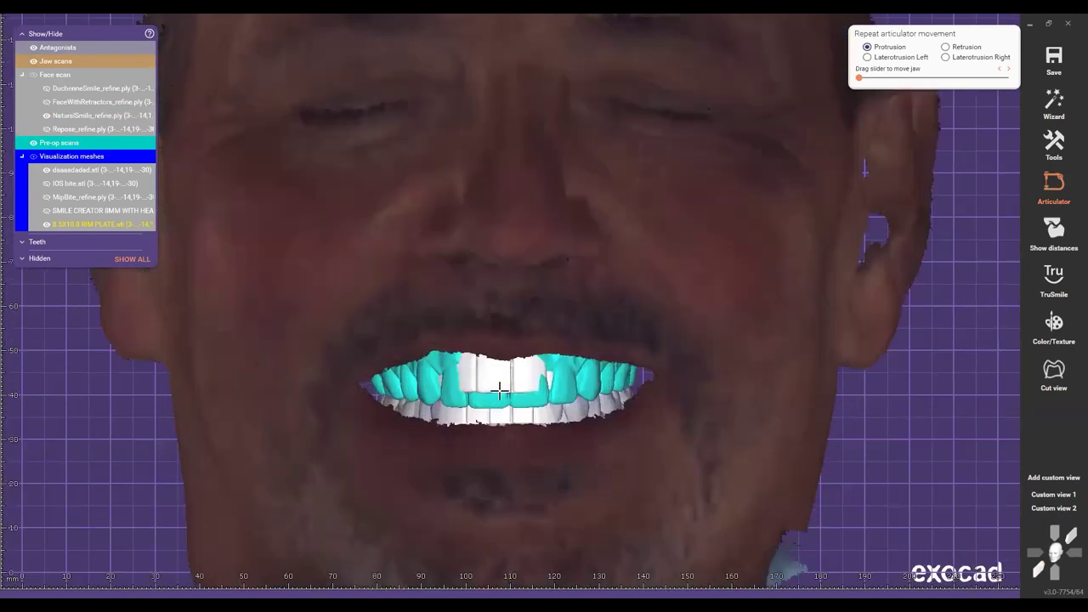
Step: Hide the rim plate to examine the pre-op teeth within the smiling face, and hide the NaturalSmile face scan
{"action": "left_click", "coordinate": [501, 380], "text": "ctrl"}
{"action": "scroll", "coordinate": [502, 382], "scroll_direction": "down", "scroll_amount": 6}
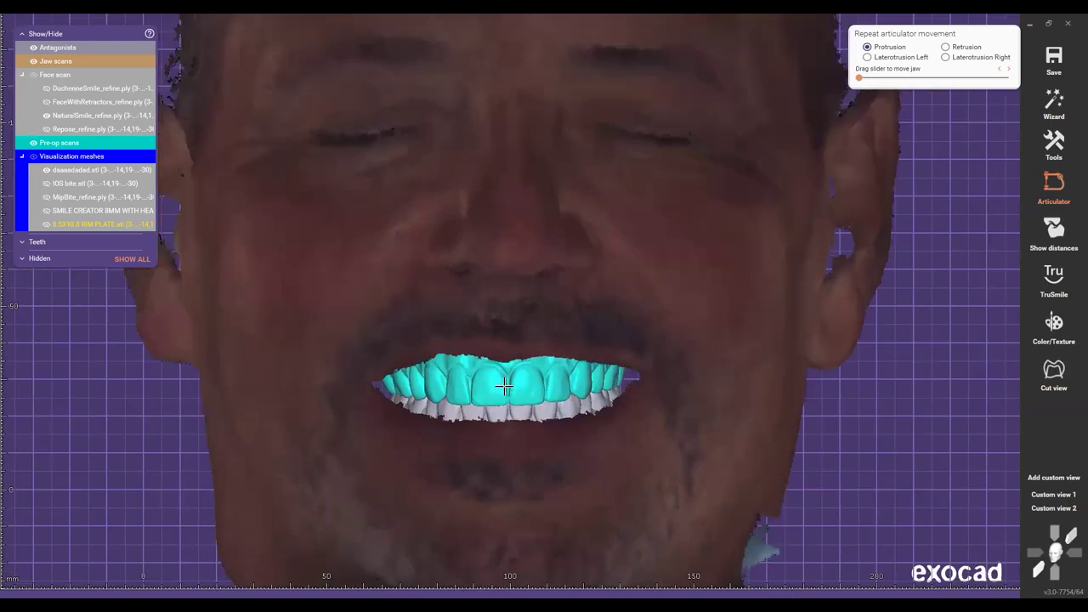
{"action": "middle_click_drag", "start_coordinate": [523, 331], "coordinate": [636, 362]}
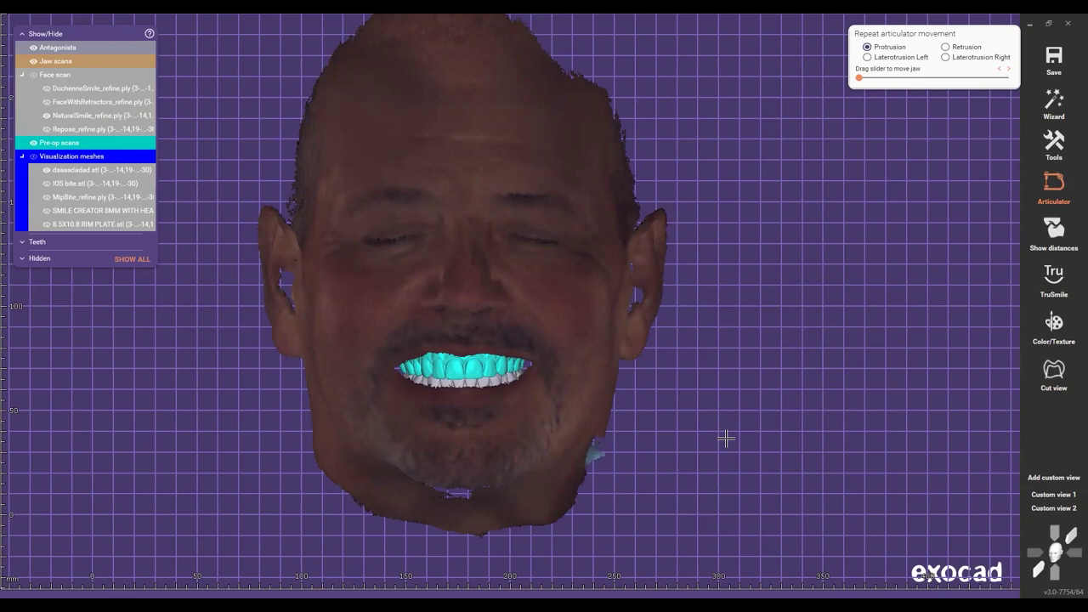
{"action": "middle_click_drag", "start_coordinate": [478, 284], "coordinate": [510, 289]}
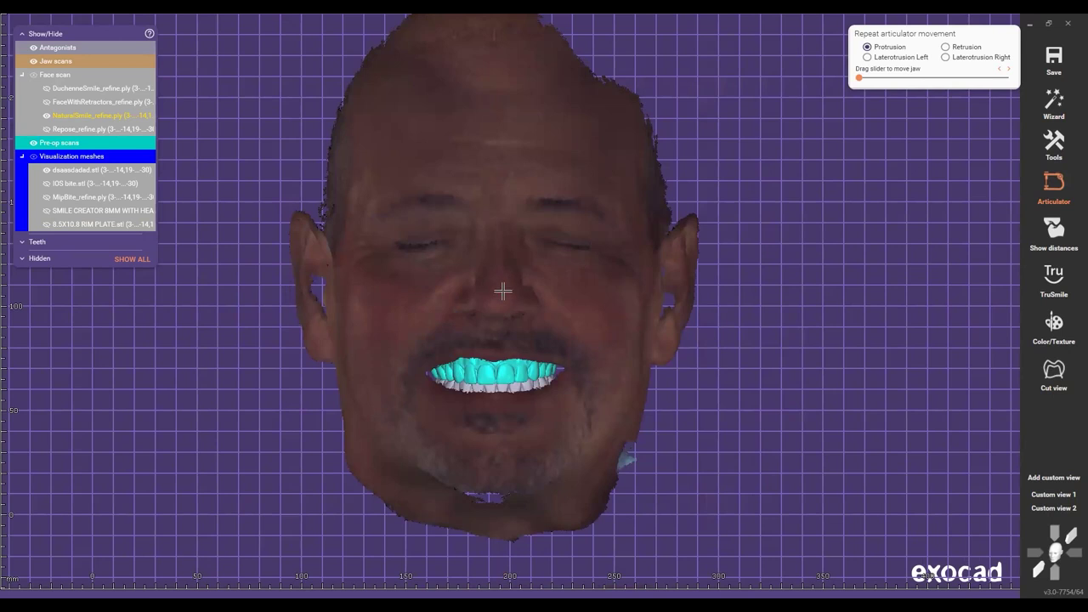
{"action": "left_click", "coordinate": [497, 305], "text": "ctrl"}
{"action": "middle_click_drag", "start_coordinate": [497, 365], "coordinate": [513, 356]}
{"action": "scroll", "coordinate": [515, 358], "scroll_direction": "up", "scroll_amount": 3}
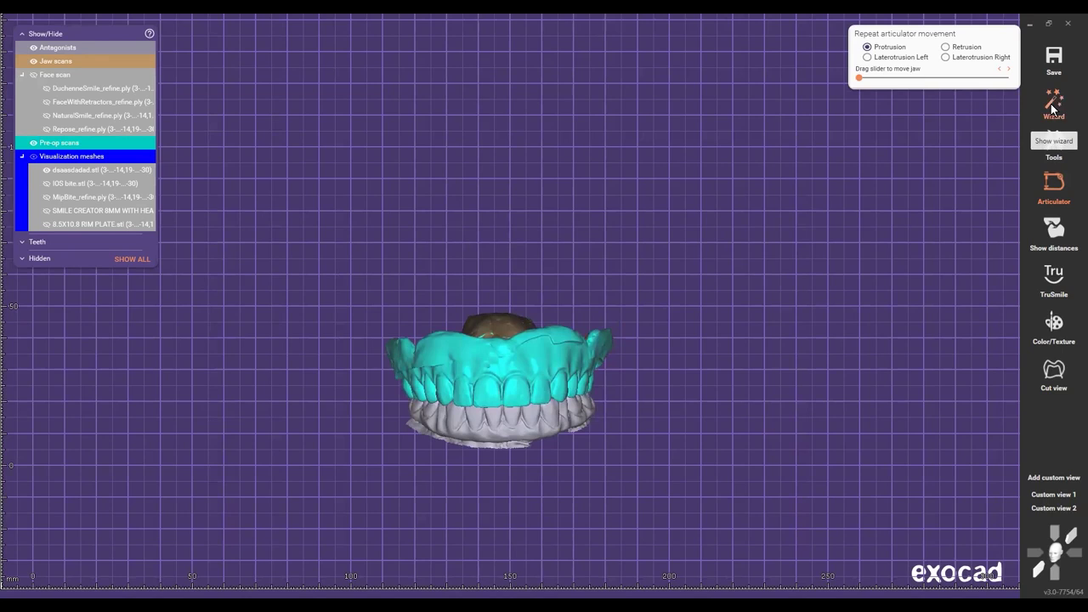
Step: Switch to the wizard's Smile Creator step and show the 8.5X10.8 rim plate and SMILE CREATOR guide over the jaw scan
{"action": "left_click", "coordinate": [1052, 102]}
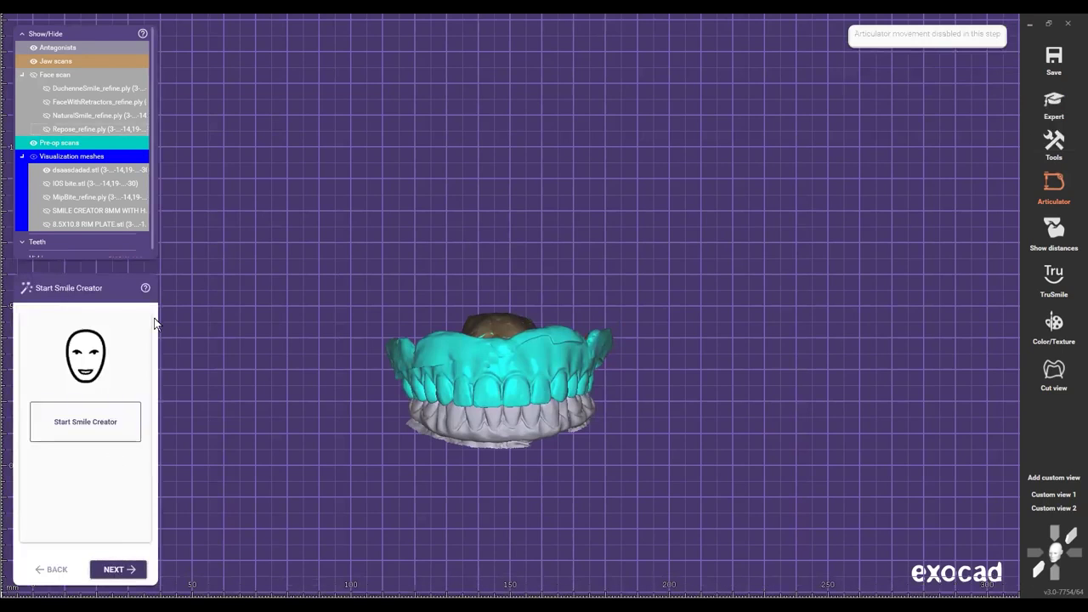
{"action": "left_click", "coordinate": [46, 224]}
{"action": "left_click", "coordinate": [46, 211]}
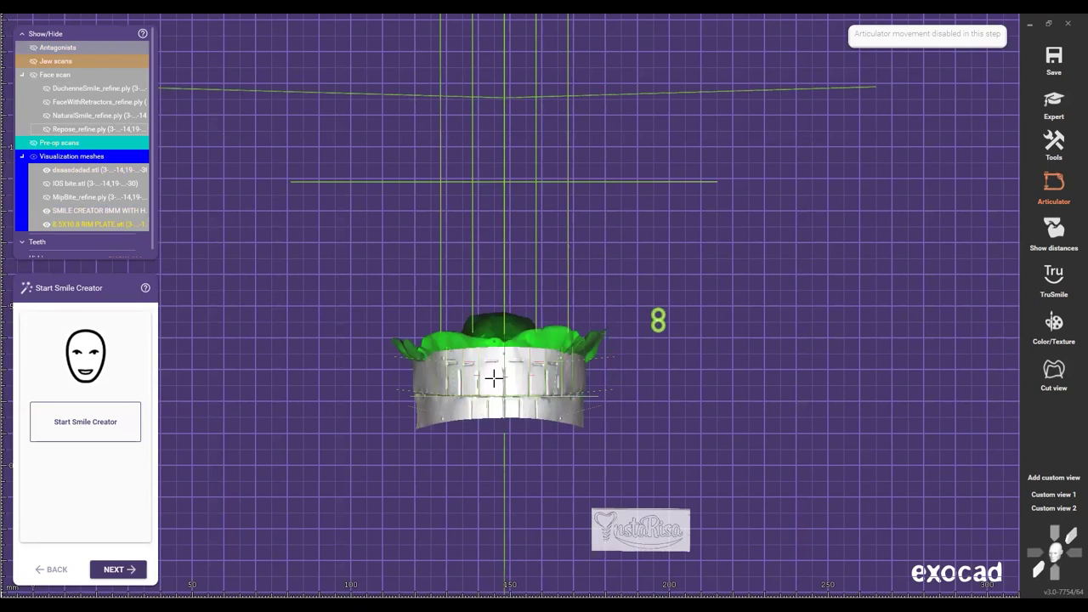
{"action": "scroll", "coordinate": [492, 377], "scroll_direction": "up", "scroll_amount": 2}
{"action": "scroll", "coordinate": [492, 378], "scroll_direction": "up", "scroll_amount": 3}
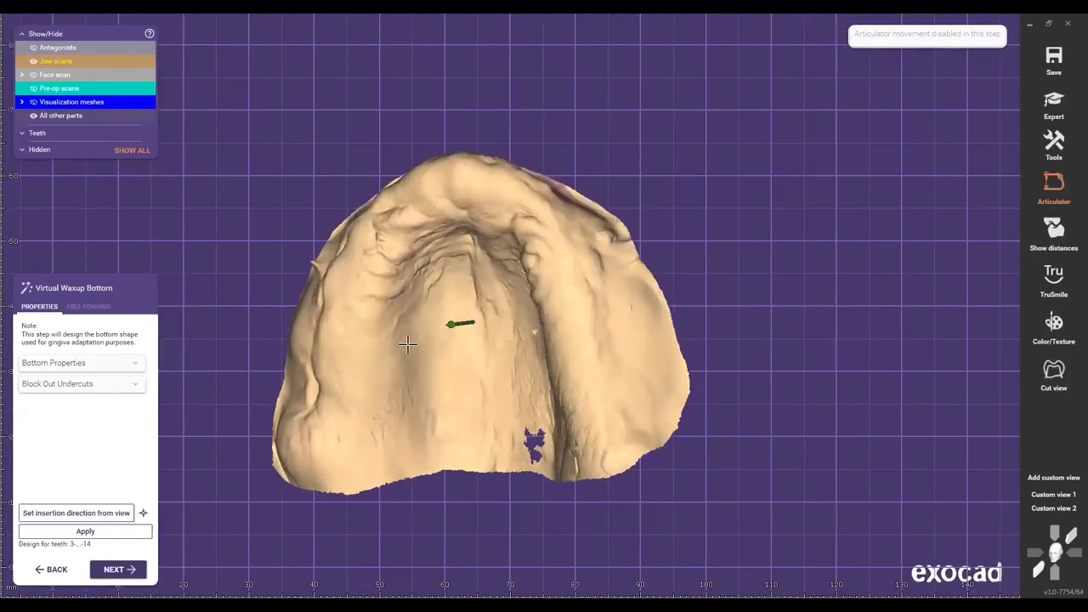
Step: Set the virtual waxup bottom's insertion direction for teeth 3-14 from an occlusal view of the upper jaw scan
{"action": "right_click_drag", "start_coordinate": [408, 345], "coordinate": [447, 358]}
{"action": "middle_click_drag", "start_coordinate": [447, 358], "coordinate": [441, 379]}
{"action": "scroll", "coordinate": [440, 379], "scroll_direction": "down", "scroll_amount": 3}
{"action": "right_click_drag", "start_coordinate": [440, 378], "coordinate": [429, 406]}
{"action": "scroll", "coordinate": [429, 407], "scroll_direction": "up", "scroll_amount": 2}
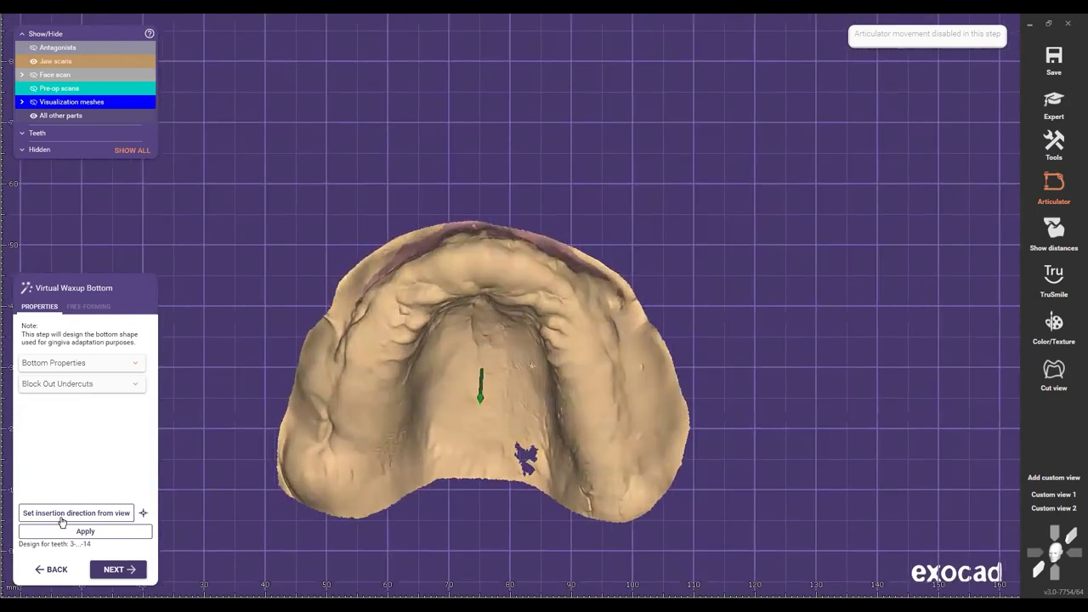
{"action": "left_click", "coordinate": [77, 512]}
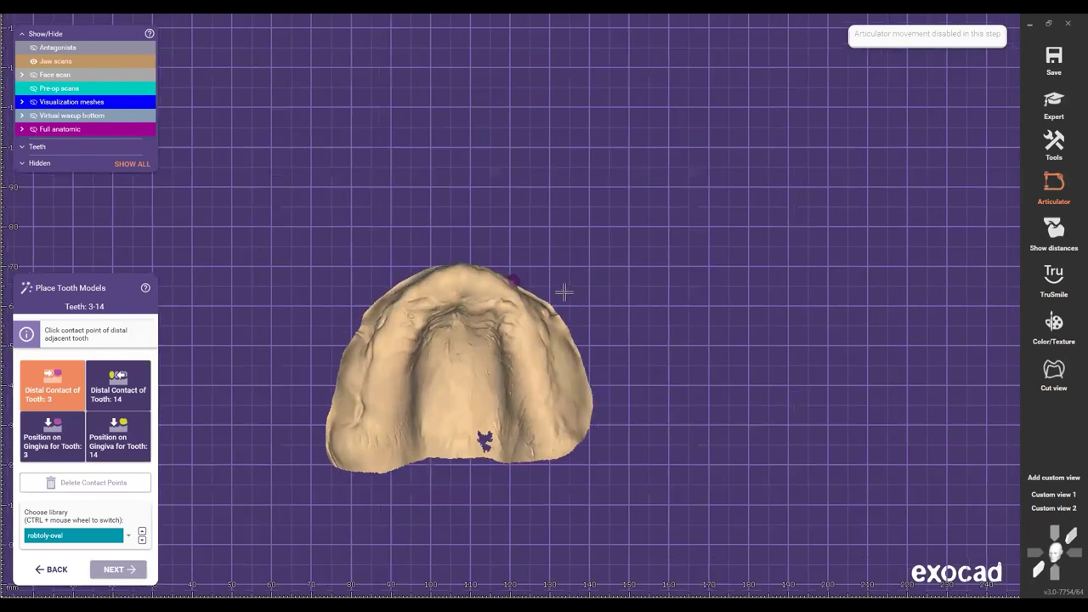
Step: Orient the upper jaw scan in occlusal view for marking the distal contact of tooth 3
{"action": "scroll", "coordinate": [578, 281], "scroll_direction": "down", "scroll_amount": 1}
{"action": "mouse_move", "coordinate": [578, 281]}
{"action": "right_mouse_down"}
{"action": "mouse_move", "coordinate": [584, 262]}
{"action": "mouse_move", "coordinate": [571, 250]}
{"action": "mouse_move", "coordinate": [571, 272]}
{"action": "right_mouse_up"}
{"action": "scroll", "coordinate": [390, 415], "scroll_direction": "up", "scroll_amount": 2}
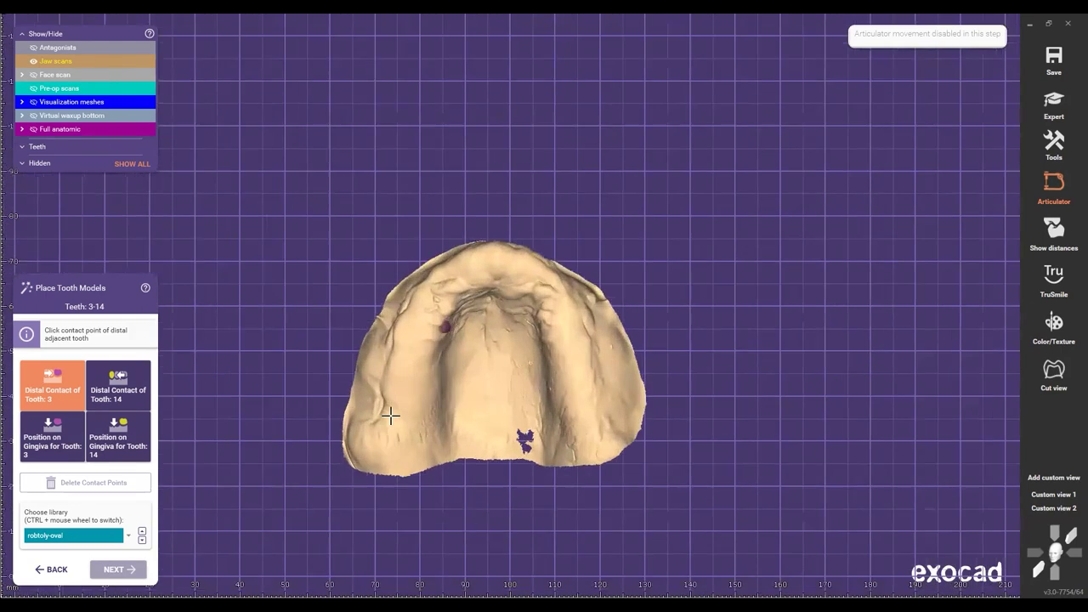
{"action": "scroll", "coordinate": [390, 415], "scroll_direction": "up", "scroll_amount": 1}
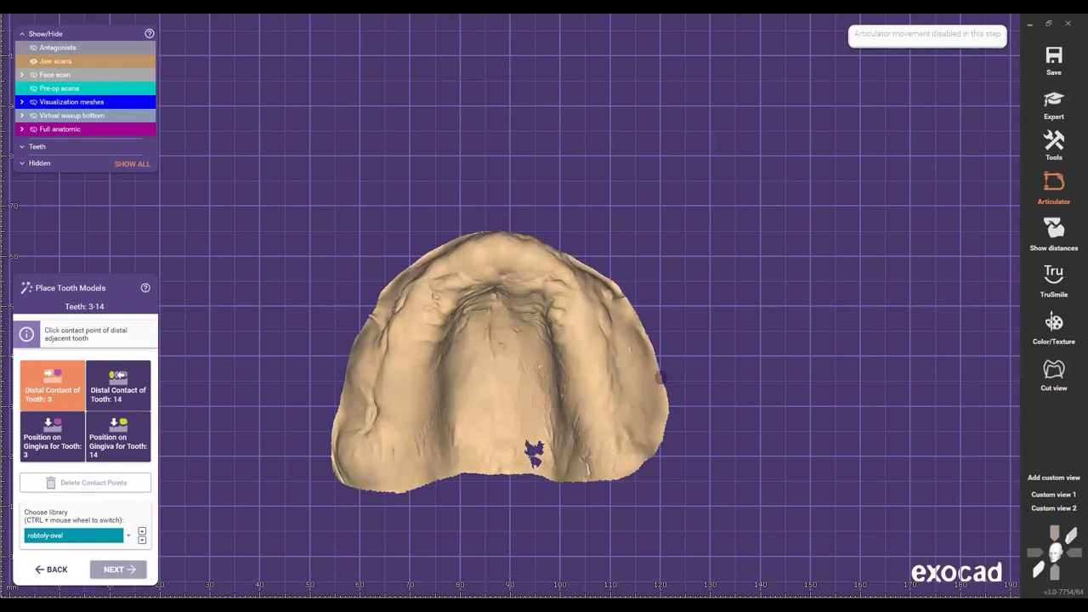
Step: Remove custom views 1 and 2 from the saved views and face the jaw scan from the front
{"action": "left_click", "coordinate": [1051, 495]}
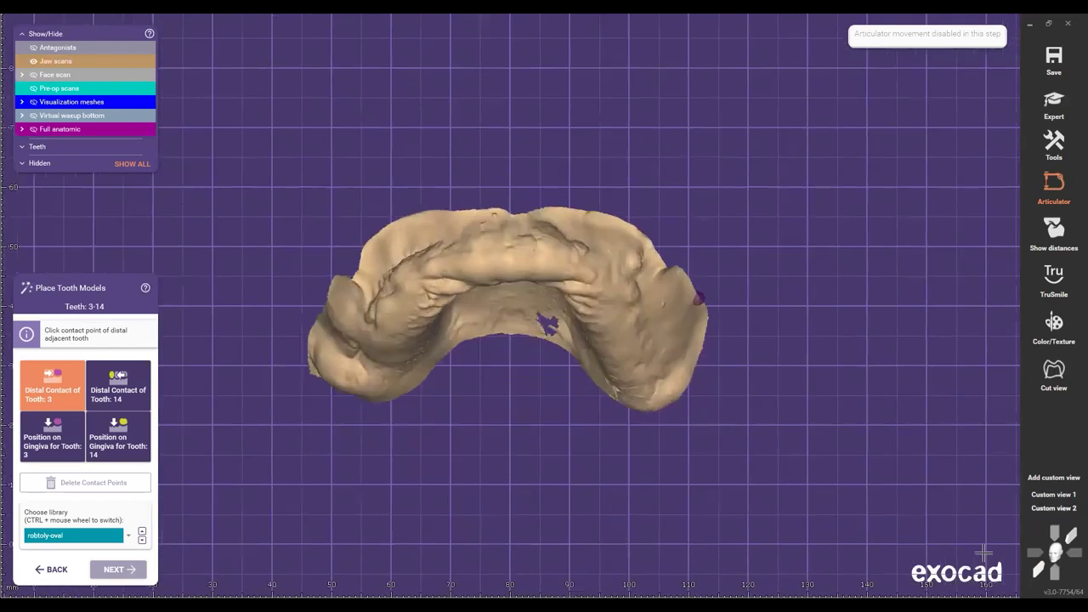
{"action": "right_click", "coordinate": [1052, 496]}
{"action": "left_click", "coordinate": [977, 553]}
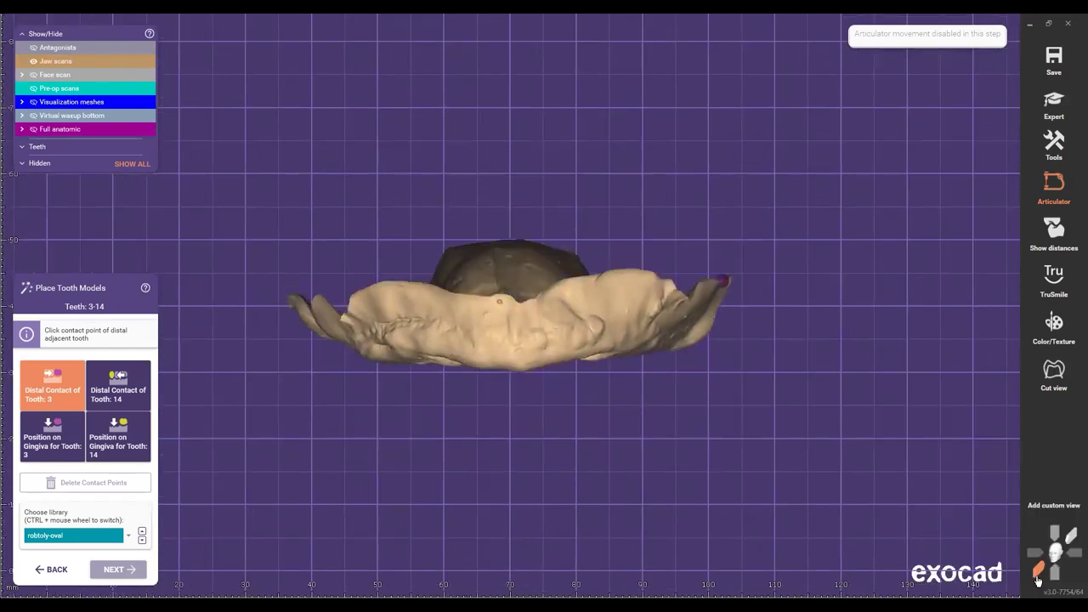
{"action": "scroll", "coordinate": [571, 402], "scroll_direction": "up", "scroll_amount": 1}
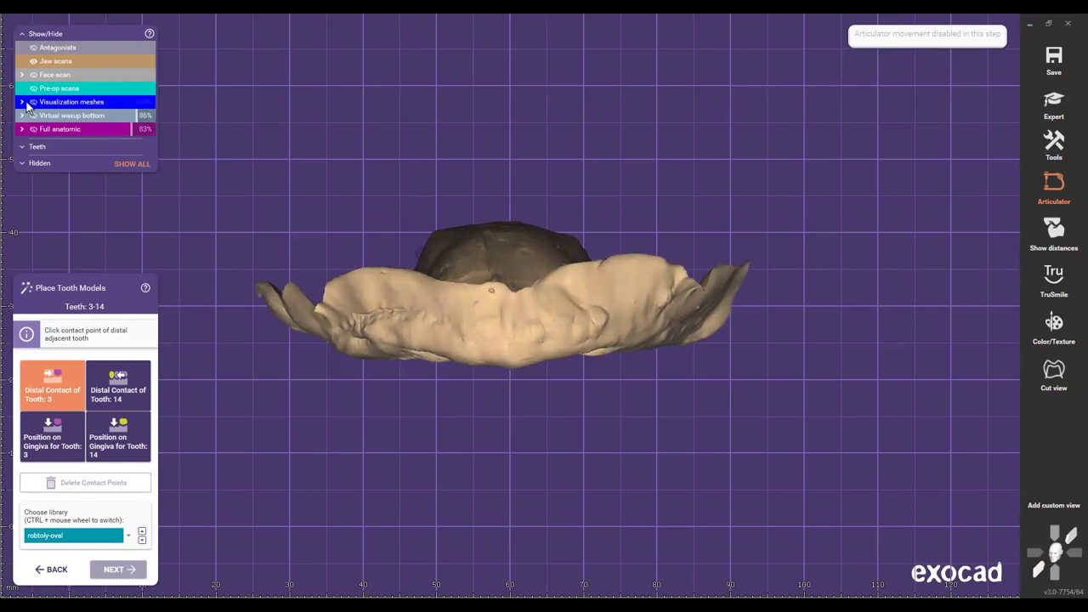
Step: Briefly show the SMILE CREATOR and 8.5X10.8 RIM PLATE meshes to compare them with the jaw scan, and hide them again
{"action": "left_click", "coordinate": [46, 157]}
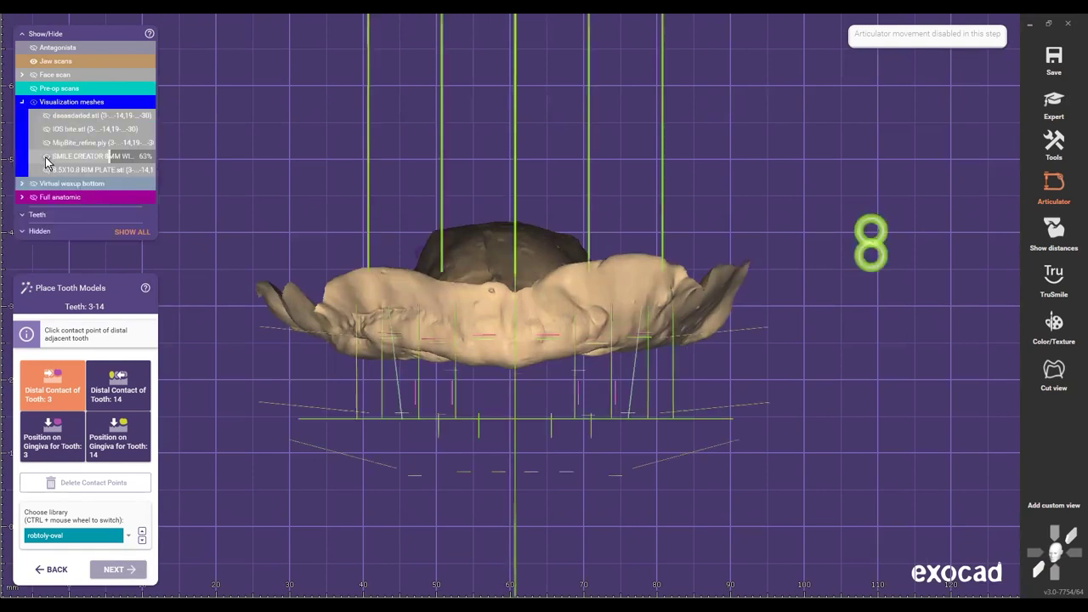
{"action": "left_click", "coordinate": [46, 170]}
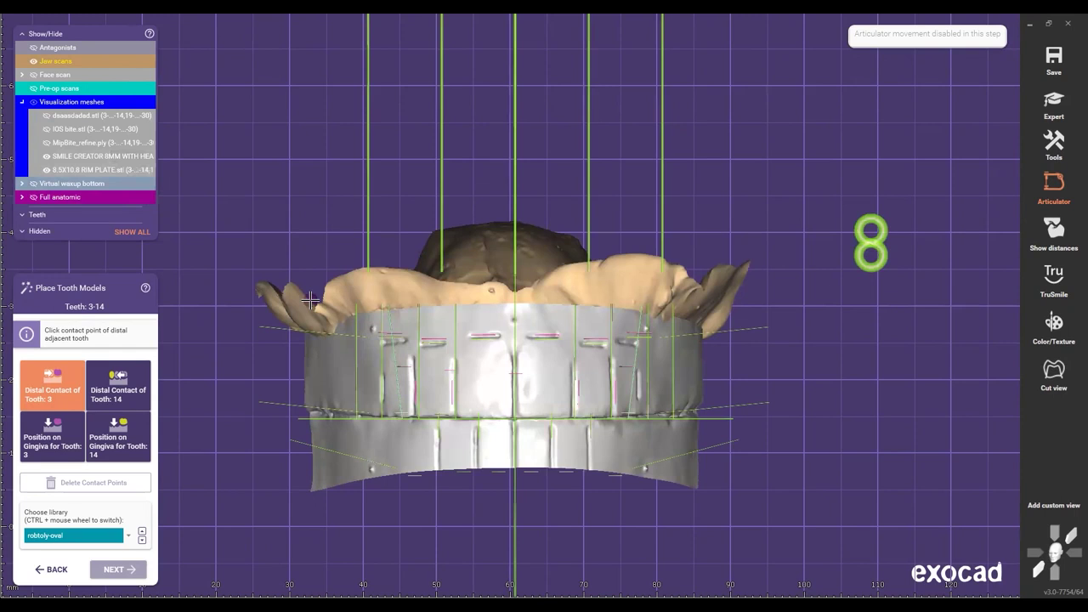
{"action": "middle_click", "coordinate": [493, 373]}
{"action": "middle_click", "coordinate": [858, 253]}
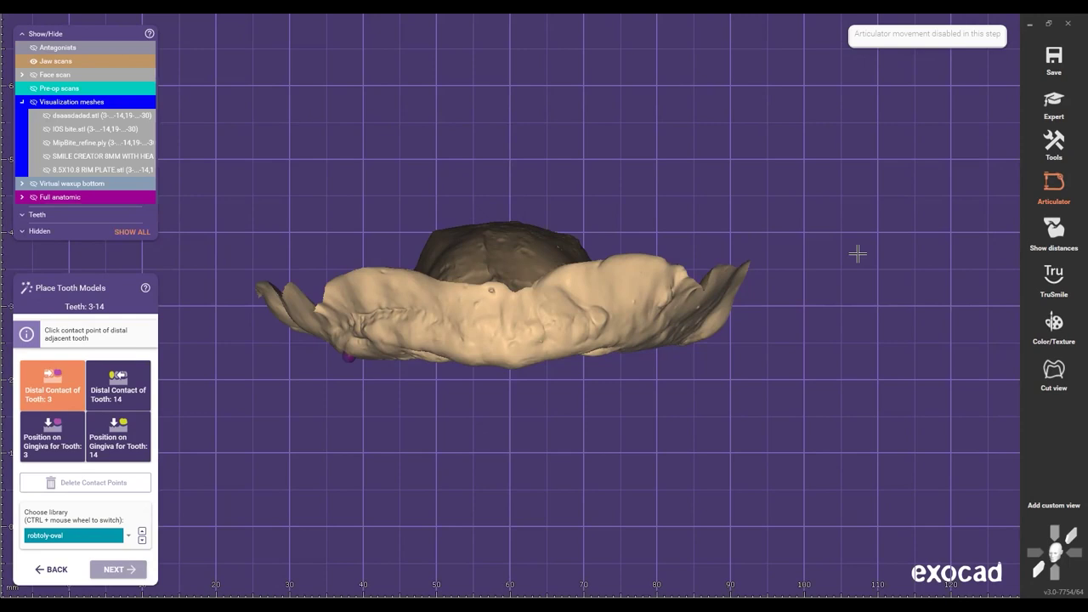
Step: Place the distal contact points of teeth 3 and 14 on the posterior ridges in an occlusal view
{"action": "left_click", "coordinate": [1060, 573]}
{"action": "right_click_drag", "start_coordinate": [422, 330], "coordinate": [779, 321]}
{"action": "scroll", "coordinate": [780, 321], "scroll_direction": "down", "scroll_amount": 2}
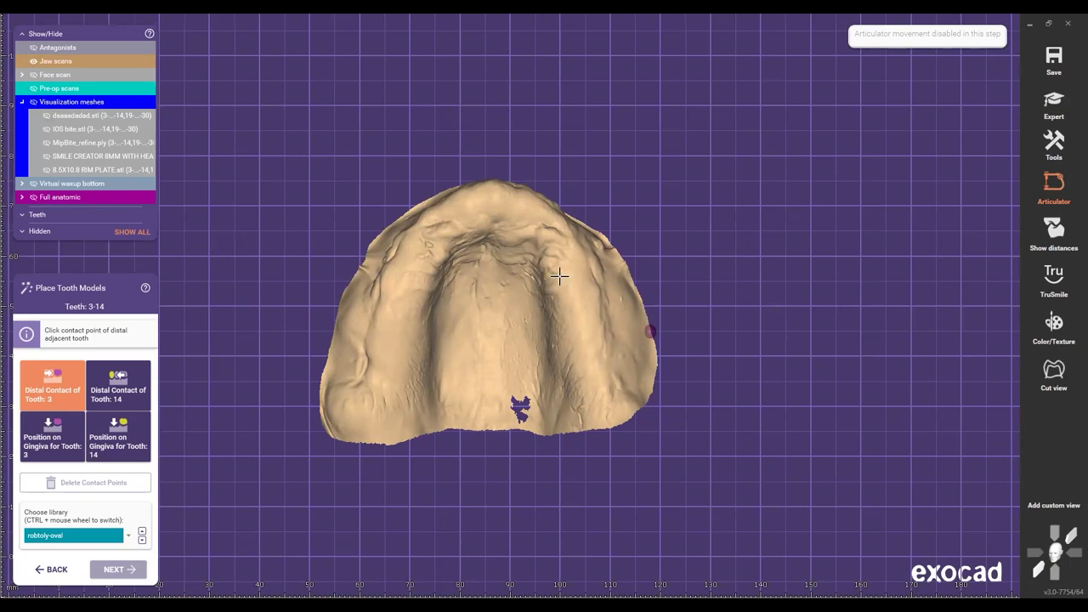
{"action": "scroll", "coordinate": [488, 332], "scroll_direction": "up", "scroll_amount": 2}
{"action": "middle_click_drag", "start_coordinate": [757, 276], "coordinate": [773, 296]}
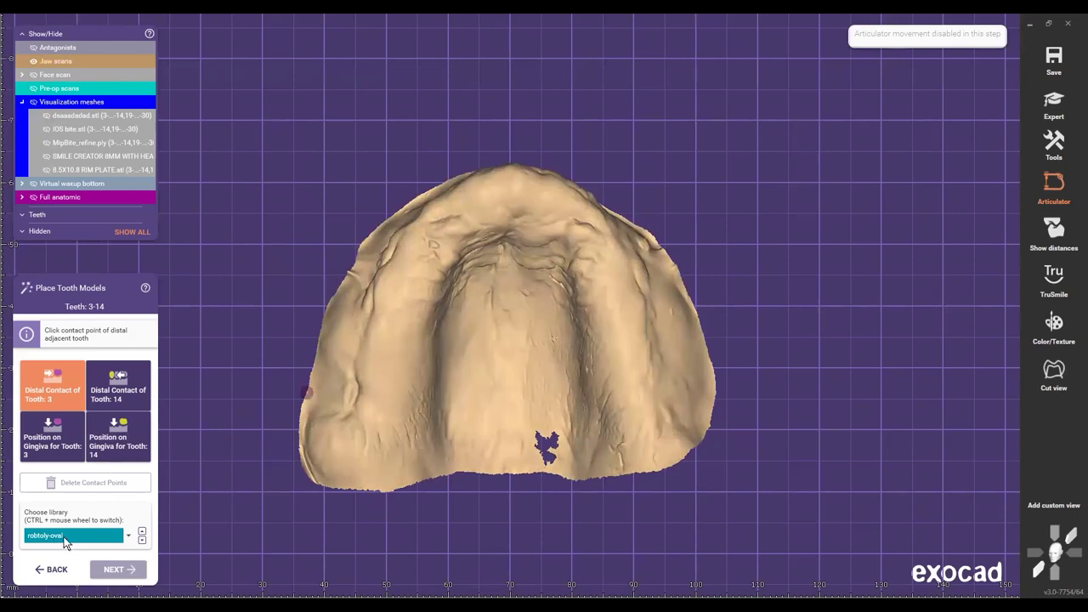
{"action": "left_click", "coordinate": [373, 379]}
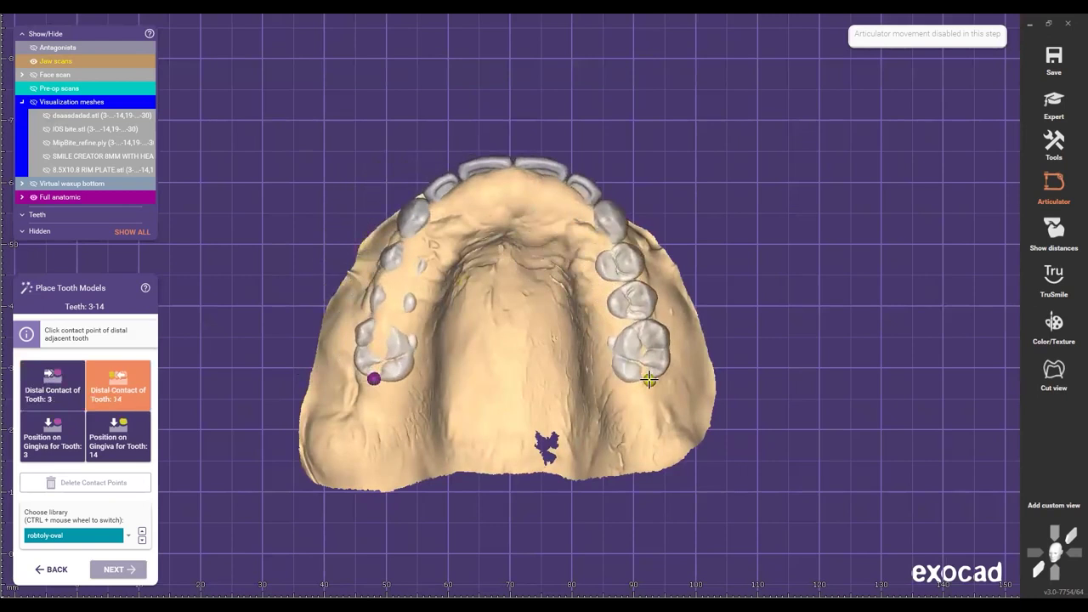
{"action": "left_click", "coordinate": [646, 379]}
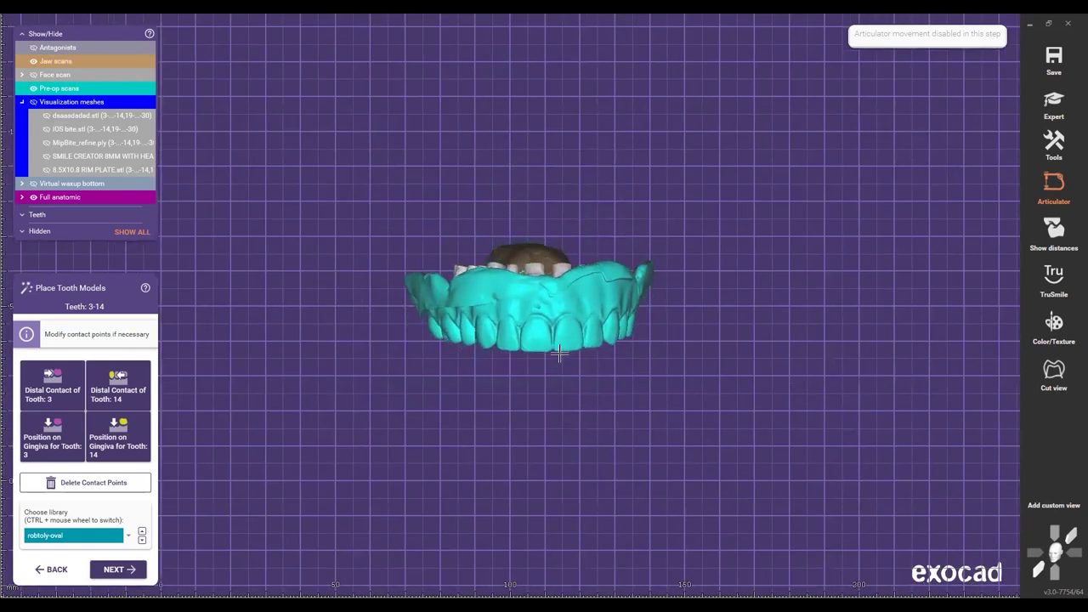
Step: Show the DuchenneSmile_refine.ply face scan and examine the pre-op teeth within the patient's smile from the front
{"action": "scroll", "coordinate": [510, 319], "scroll_direction": "up", "scroll_amount": 1}
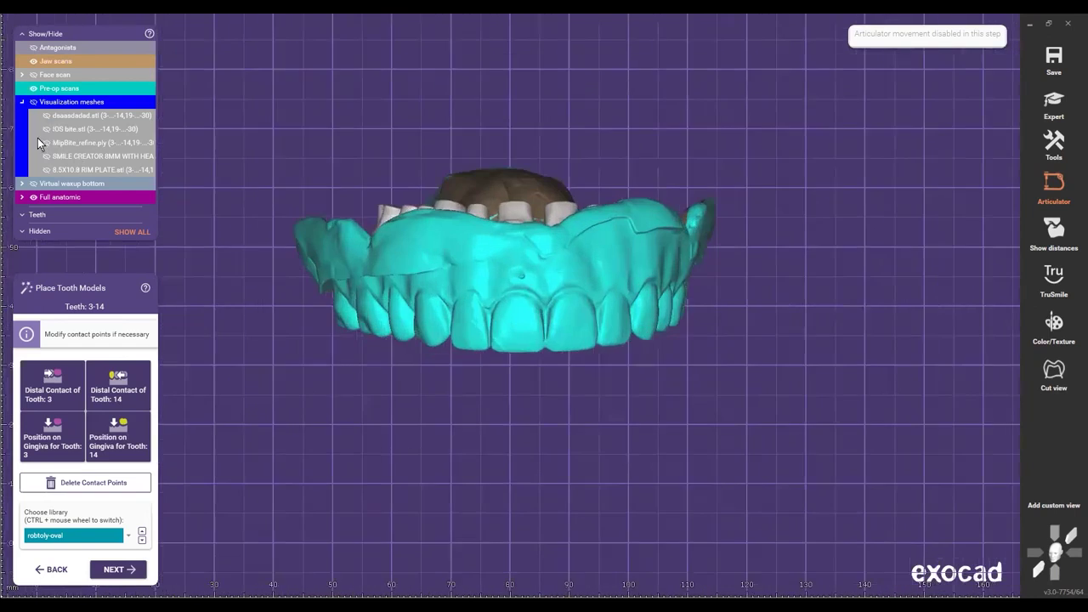
{"action": "left_click", "coordinate": [22, 74]}
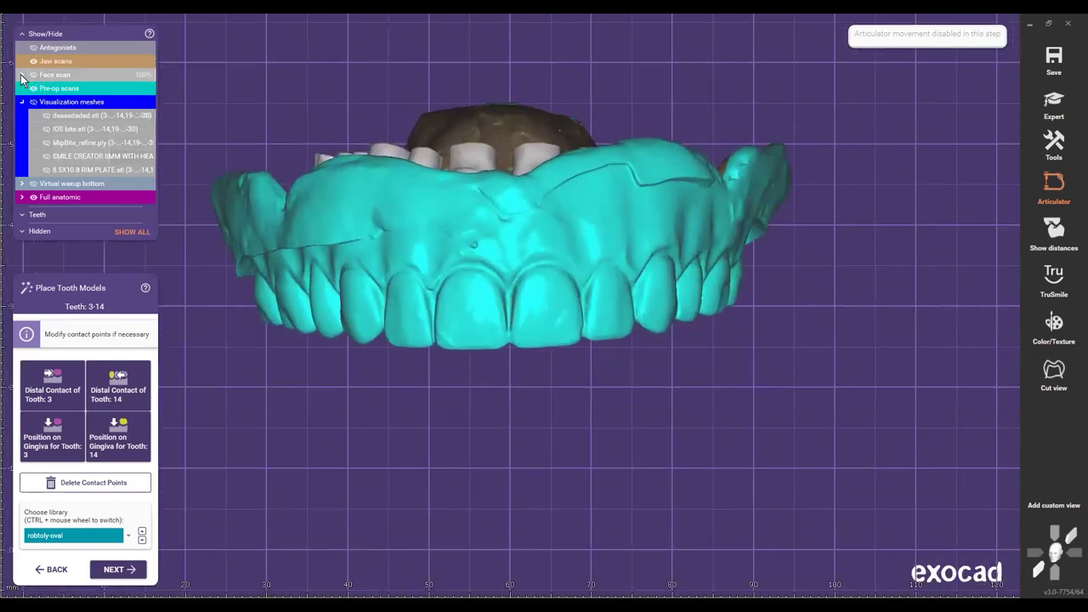
{"action": "left_click", "coordinate": [45, 88]}
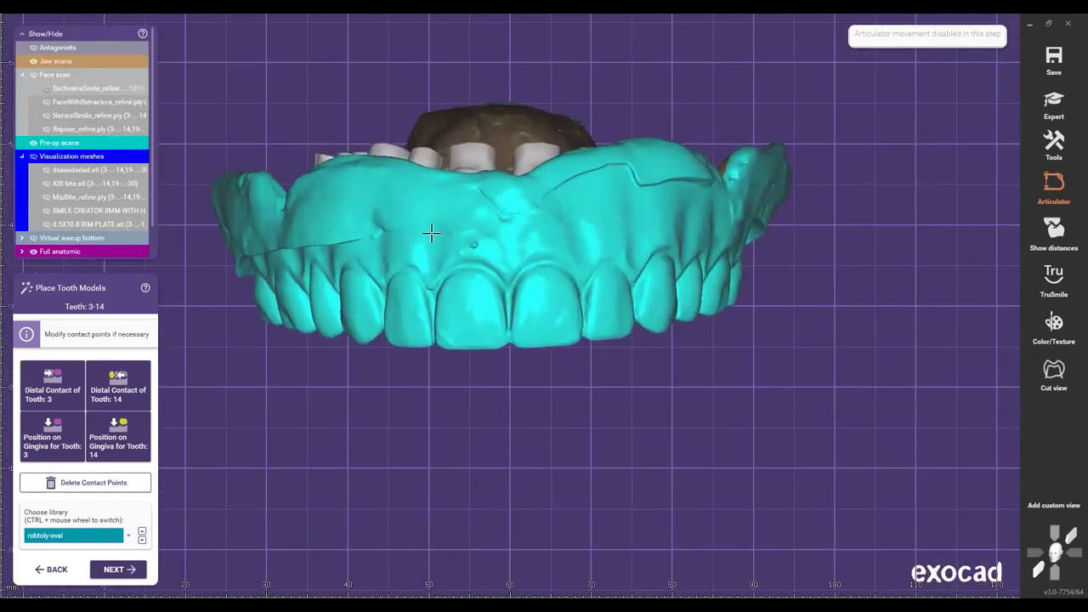
{"action": "scroll", "coordinate": [647, 335], "scroll_direction": "down", "scroll_amount": 10}
{"action": "middle_click_drag", "start_coordinate": [607, 229], "coordinate": [631, 286]}
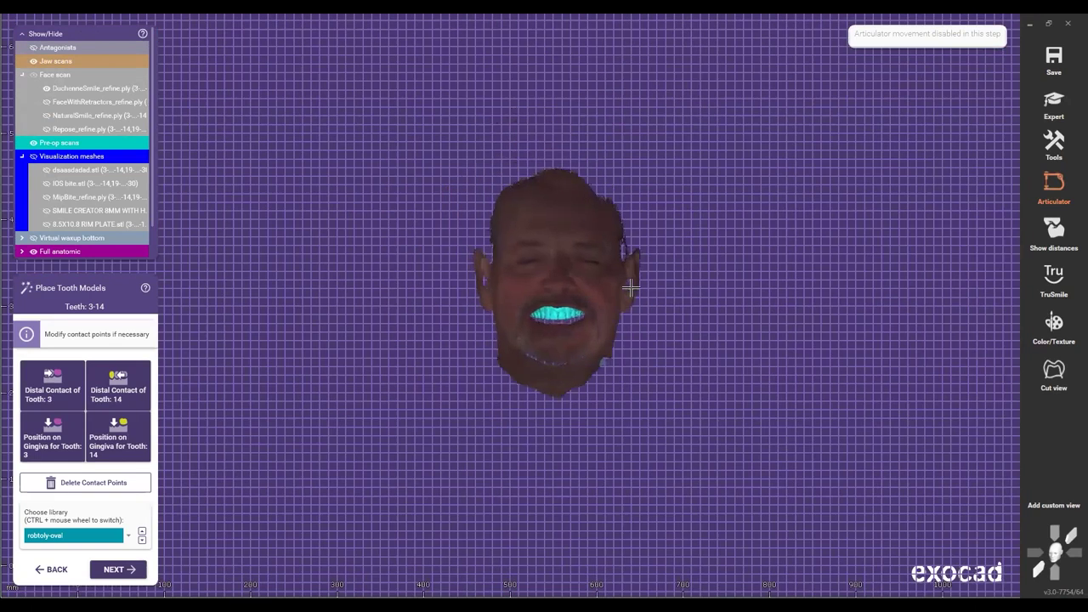
{"action": "scroll", "coordinate": [631, 288], "scroll_direction": "up", "scroll_amount": 1}
{"action": "scroll", "coordinate": [626, 296], "scroll_direction": "up", "scroll_amount": 2}
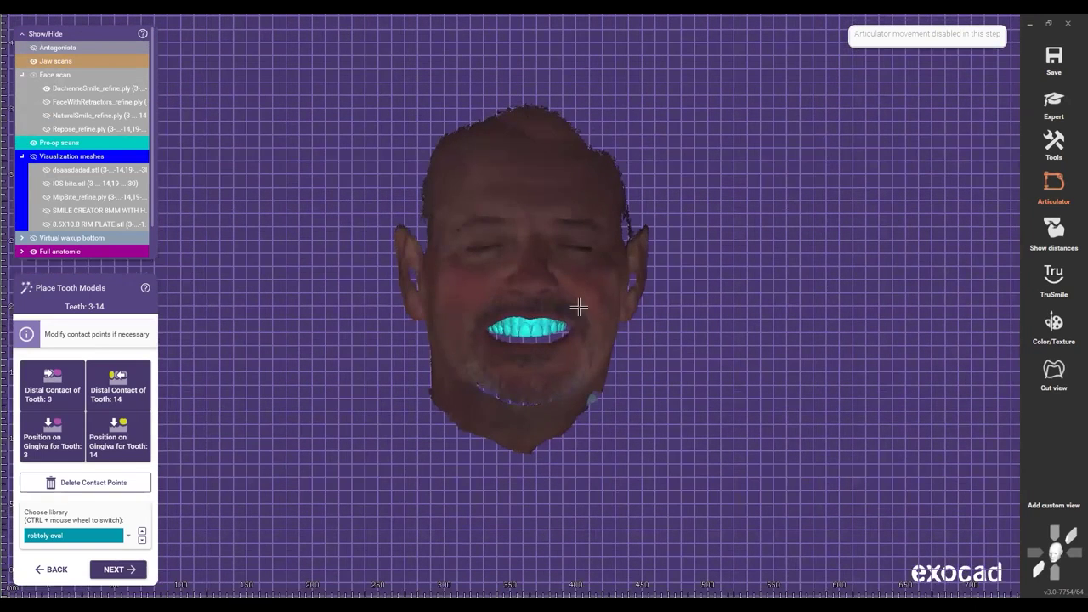
{"action": "scroll", "coordinate": [530, 307], "scroll_direction": "up", "scroll_amount": 2}
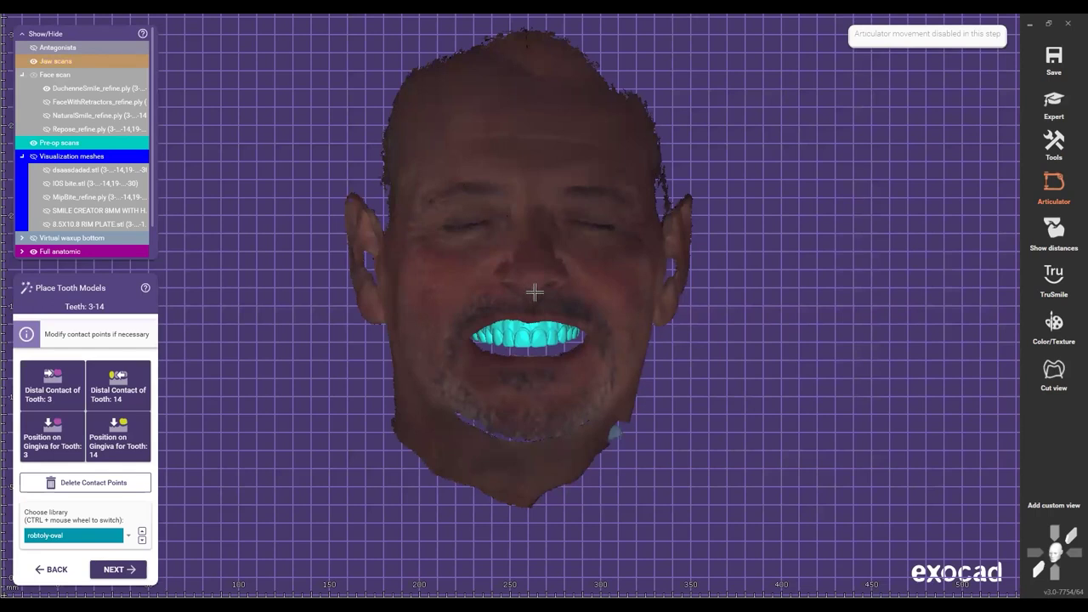
{"action": "middle_click", "coordinate": [533, 292], "text": "ctrl"}
Step: Make the pre-op scan semi-transparent over the jaw scan and library teeth in an occlusal view
{"action": "scroll", "coordinate": [498, 215], "scroll_direction": "up", "scroll_amount": 1}
{"action": "scroll", "coordinate": [770, 289], "scroll_direction": "up", "scroll_amount": 4}
{"action": "right_click_drag", "start_coordinate": [733, 286], "coordinate": [651, 448]}
{"action": "scroll", "coordinate": [651, 448], "scroll_direction": "up", "scroll_amount": 5}
{"action": "middle_click", "coordinate": [651, 448], "text": "ctrl"}
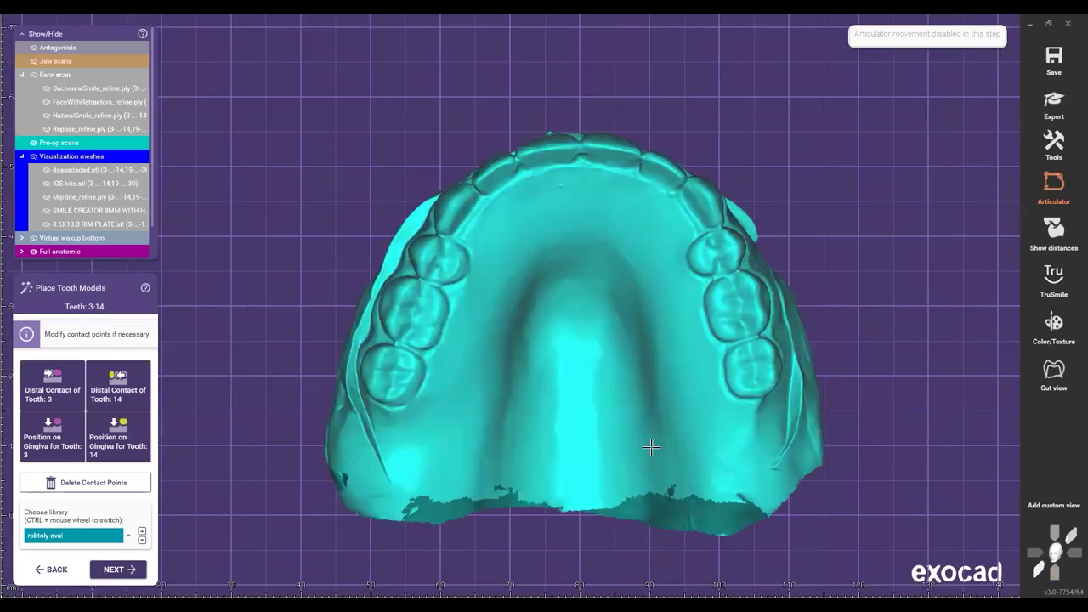
{"action": "middle_click", "coordinate": [651, 448], "text": "ctrl"}
{"action": "middle_click", "coordinate": [651, 447], "text": "ctrl"}
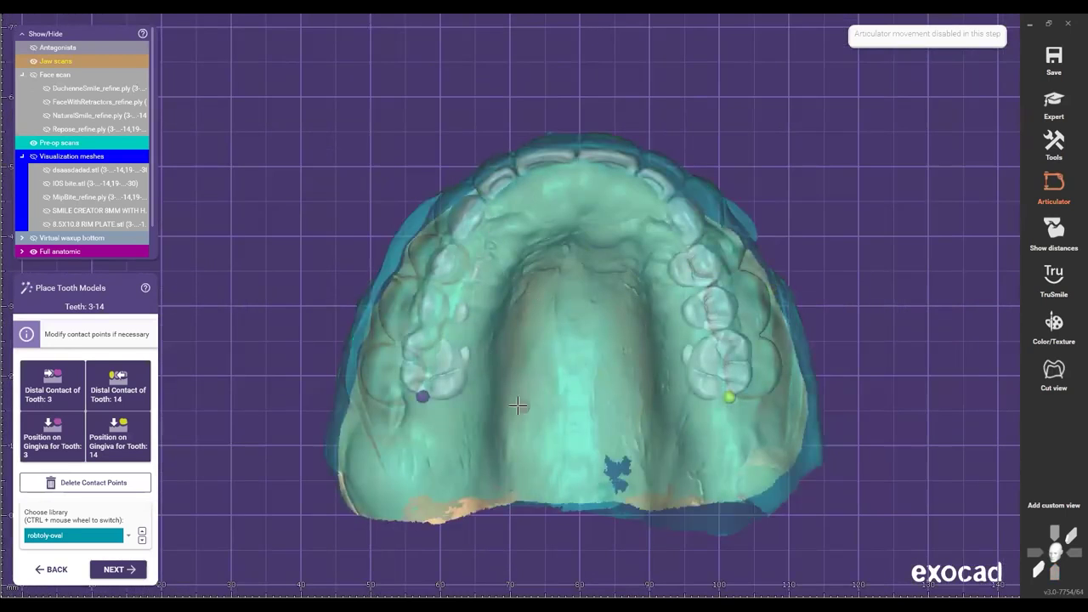
Step: Adjust the distal contact points of teeth 3 and 14 to align the front teeth with the pre-op arch
{"action": "mouse_move", "coordinate": [423, 390]}
{"action": "left_mouse_down"}
{"action": "mouse_move", "coordinate": [413, 397]}
{"action": "mouse_move", "coordinate": [425, 390]}
{"action": "left_mouse_up"}
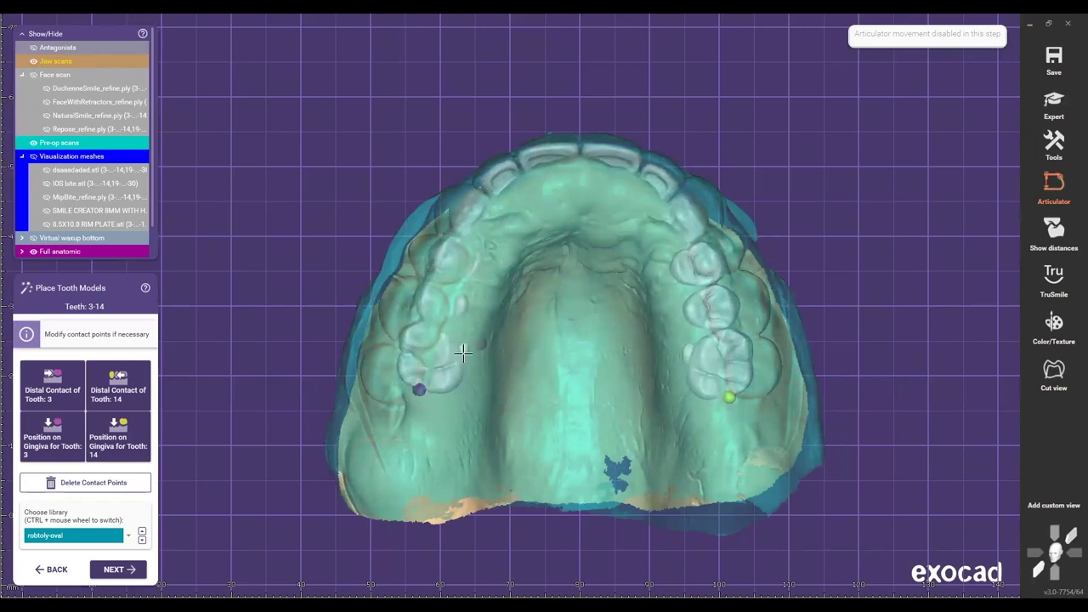
{"action": "scroll", "coordinate": [578, 135], "scroll_direction": "up", "scroll_amount": 1}
{"action": "scroll", "coordinate": [577, 140], "scroll_direction": "up", "scroll_amount": 4}
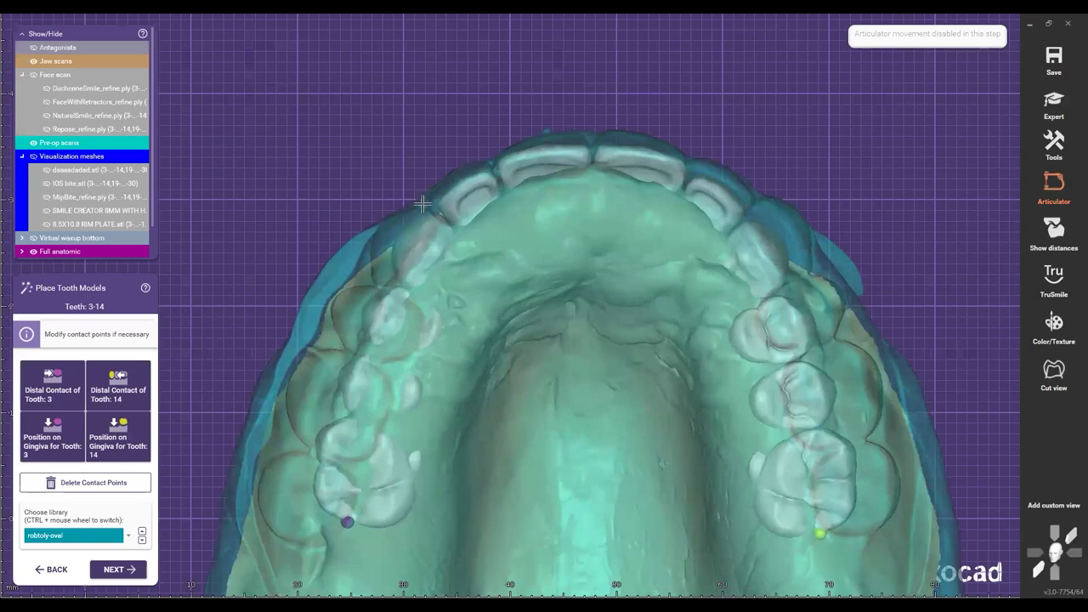
{"action": "scroll", "coordinate": [601, 159], "scroll_direction": "down", "scroll_amount": 1}
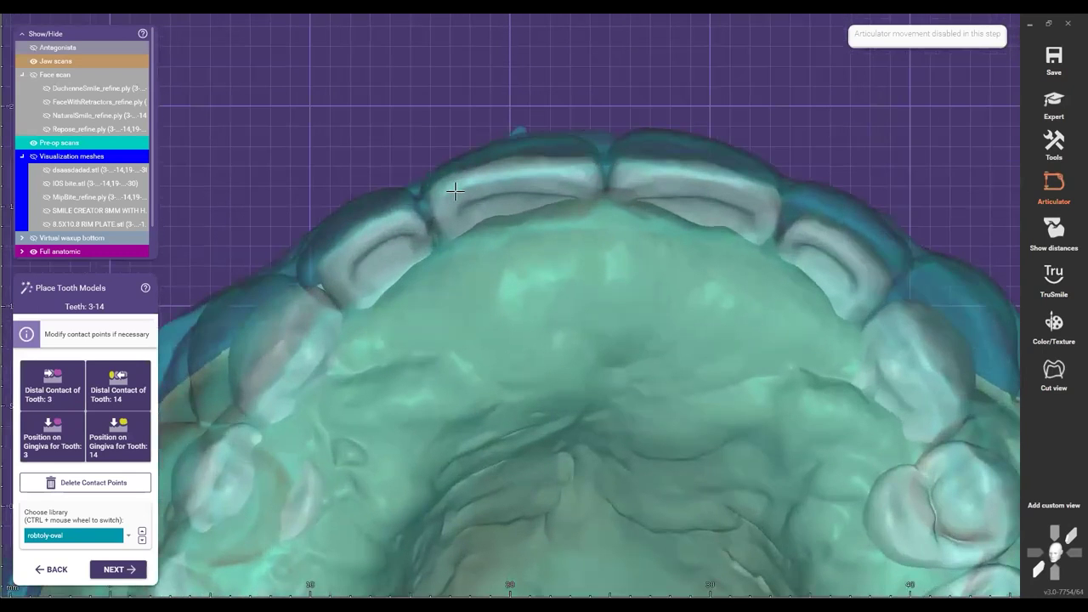
{"action": "scroll", "coordinate": [851, 568], "scroll_direction": "down", "scroll_amount": 1}
{"action": "scroll", "coordinate": [905, 398], "scroll_direction": "down", "scroll_amount": 1}
{"action": "middle_click_drag", "start_coordinate": [786, 566], "coordinate": [738, 452]}
{"action": "left_click_drag", "start_coordinate": [751, 490], "coordinate": [757, 483]}
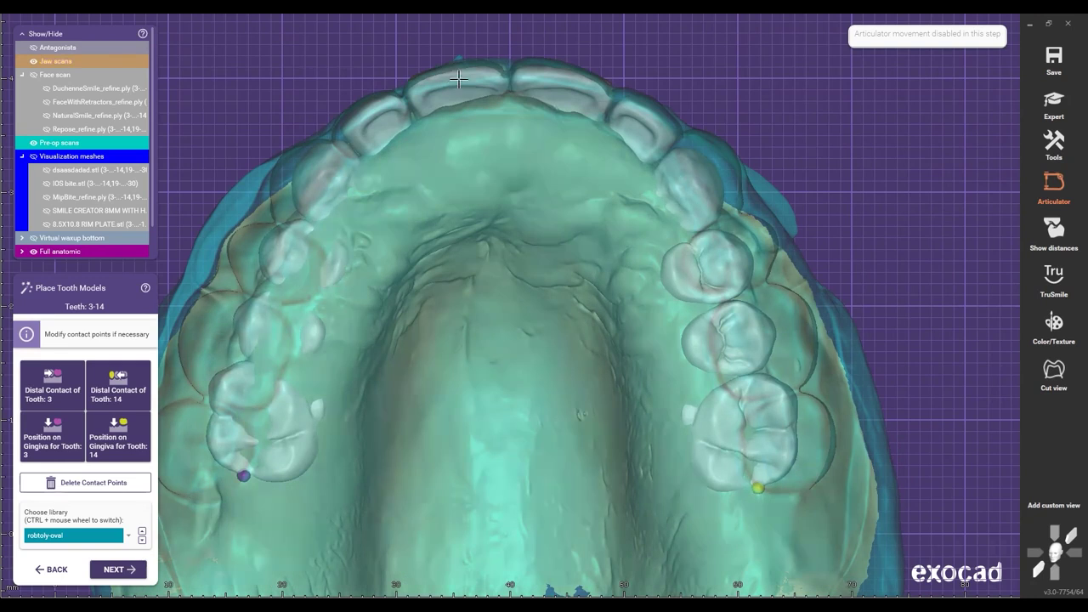
{"action": "left_click_drag", "start_coordinate": [243, 476], "coordinate": [242, 477]}
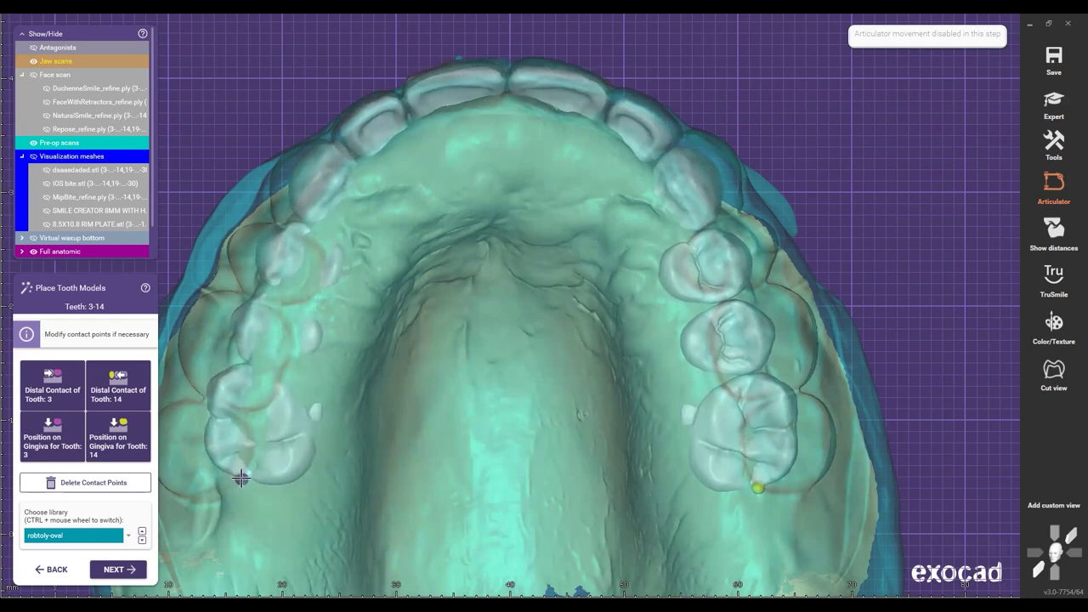
{"action": "left_click_drag", "start_coordinate": [758, 487], "coordinate": [761, 489]}
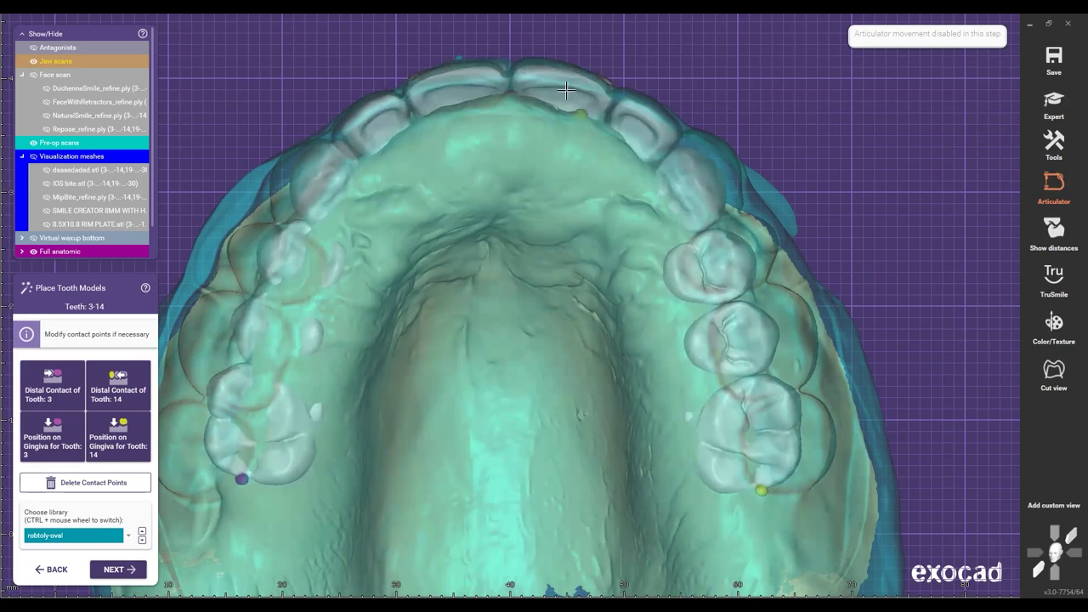
Step: Check the tooth setup from the front, accept the contact points and continue to chain tooth placement
{"action": "scroll", "coordinate": [577, 299], "scroll_direction": "down", "scroll_amount": 3}
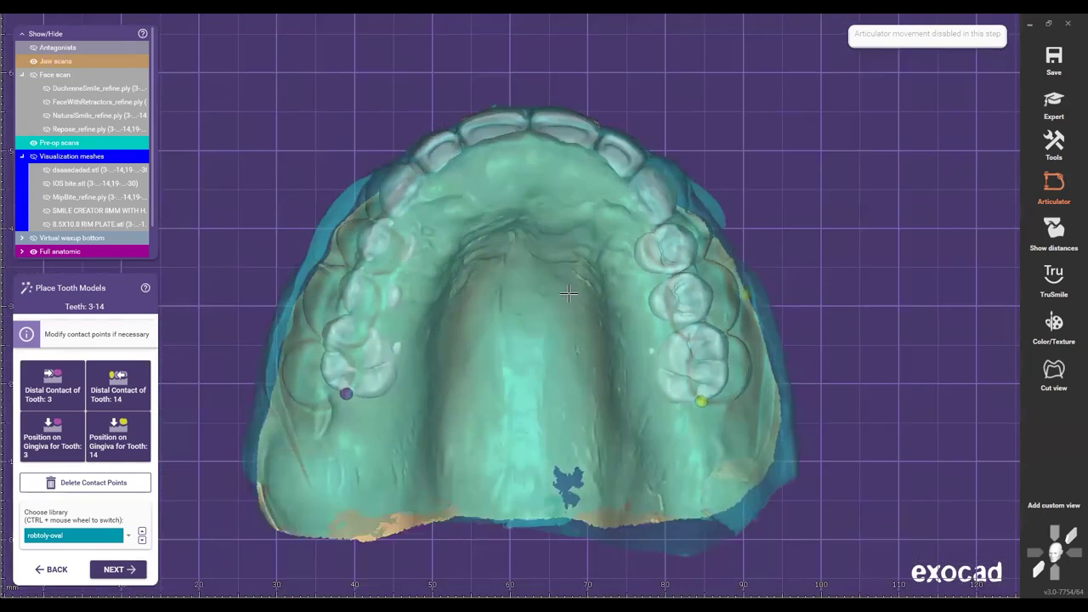
{"action": "scroll", "coordinate": [589, 301], "scroll_direction": "down", "scroll_amount": 3}
{"action": "right_click_drag", "start_coordinate": [657, 321], "coordinate": [726, 405]}
{"action": "scroll", "coordinate": [721, 215], "scroll_direction": "up", "scroll_amount": 2}
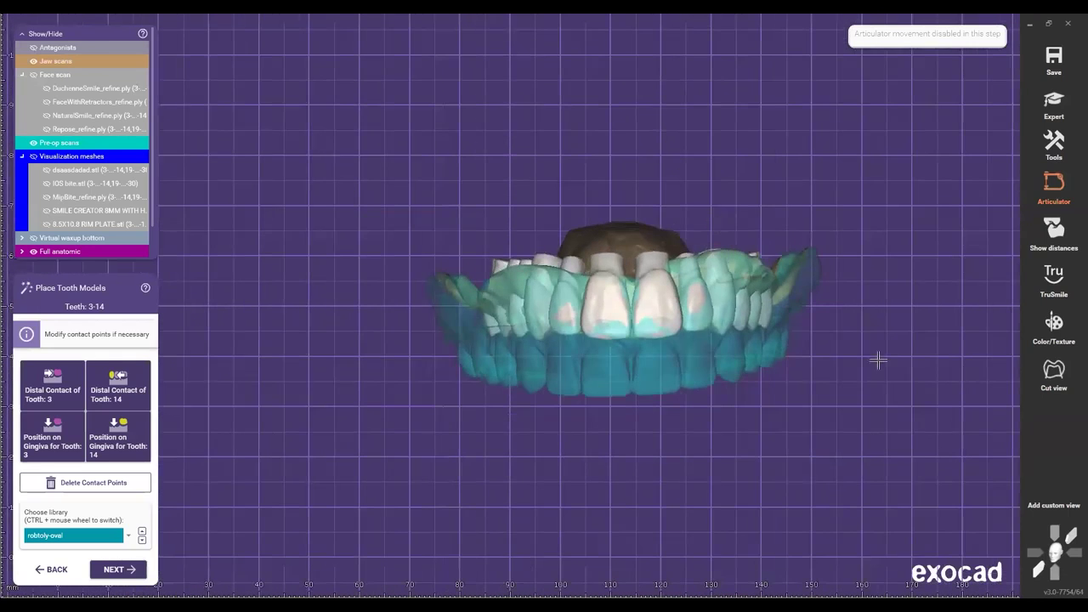
{"action": "scroll", "coordinate": [879, 360], "scroll_direction": "down", "scroll_amount": 2}
{"action": "scroll", "coordinate": [792, 374], "scroll_direction": "down", "scroll_amount": 2}
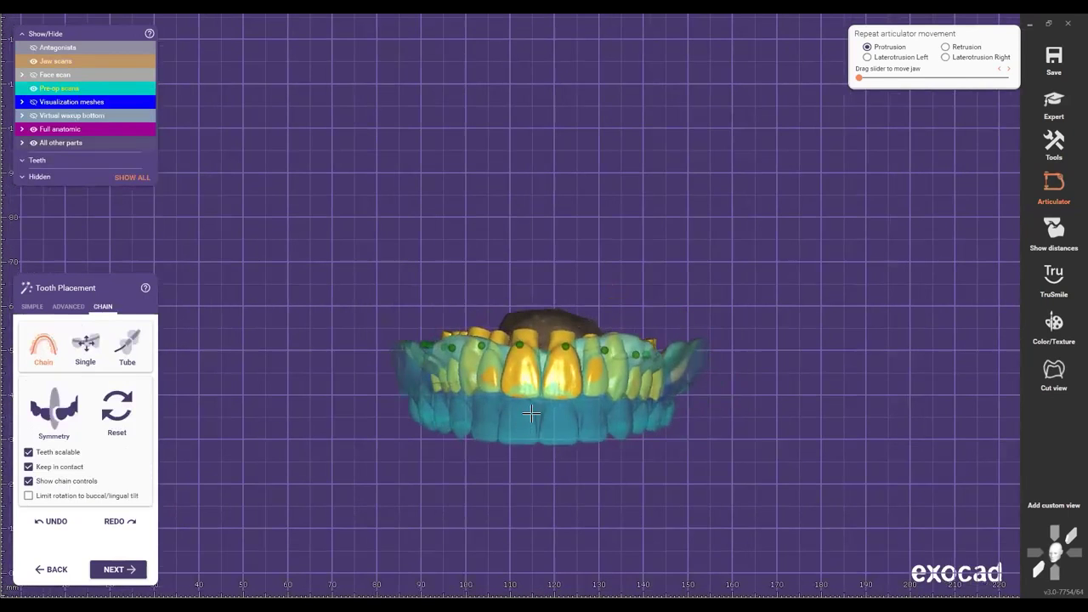
Step: Load custom model teeth for the upper arch and view the tooth chain from the front
{"action": "scroll", "coordinate": [532, 413], "scroll_direction": "up", "scroll_amount": 1}
{"action": "right_click_drag", "start_coordinate": [584, 260], "coordinate": [528, 344]}
{"action": "scroll", "coordinate": [528, 345], "scroll_direction": "down", "scroll_amount": 3}
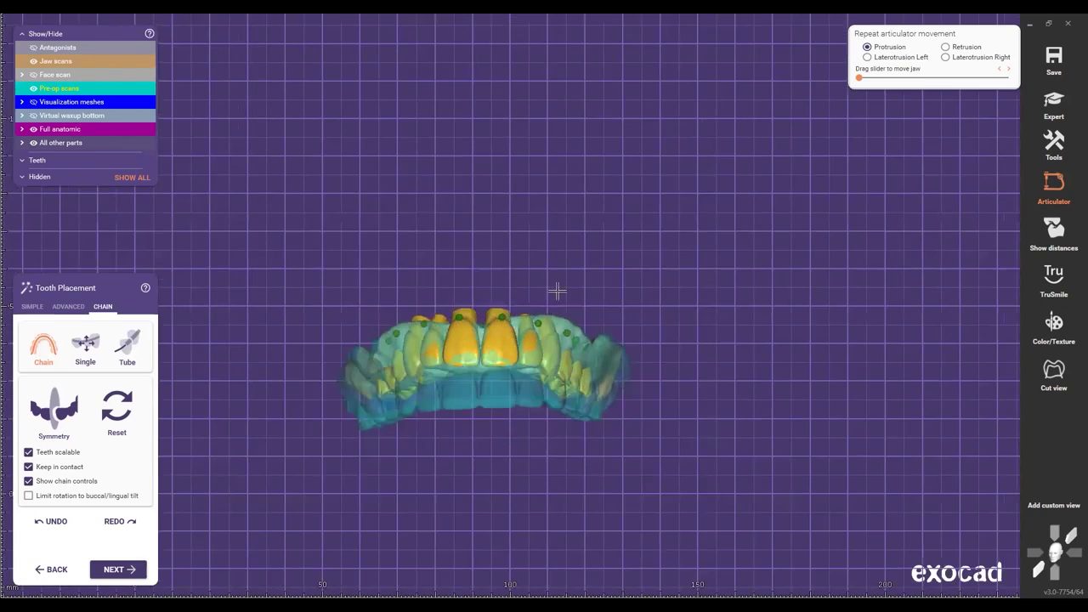
{"action": "scroll", "coordinate": [557, 291], "scroll_direction": "down", "scroll_amount": 1}
{"action": "scroll", "coordinate": [561, 309], "scroll_direction": "up", "scroll_amount": 3}
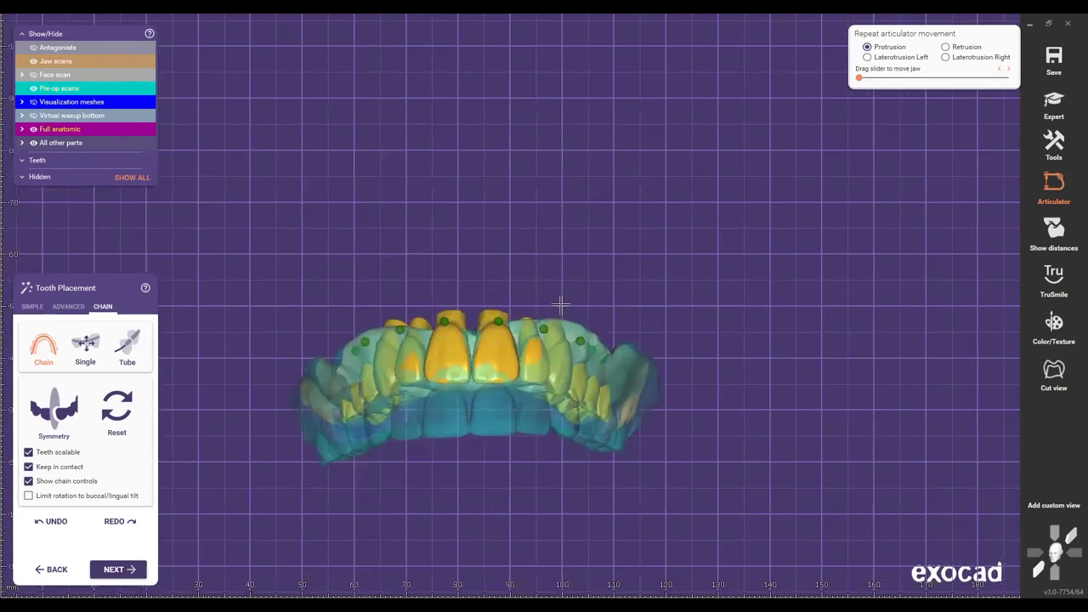
{"action": "right_click", "coordinate": [573, 237]}
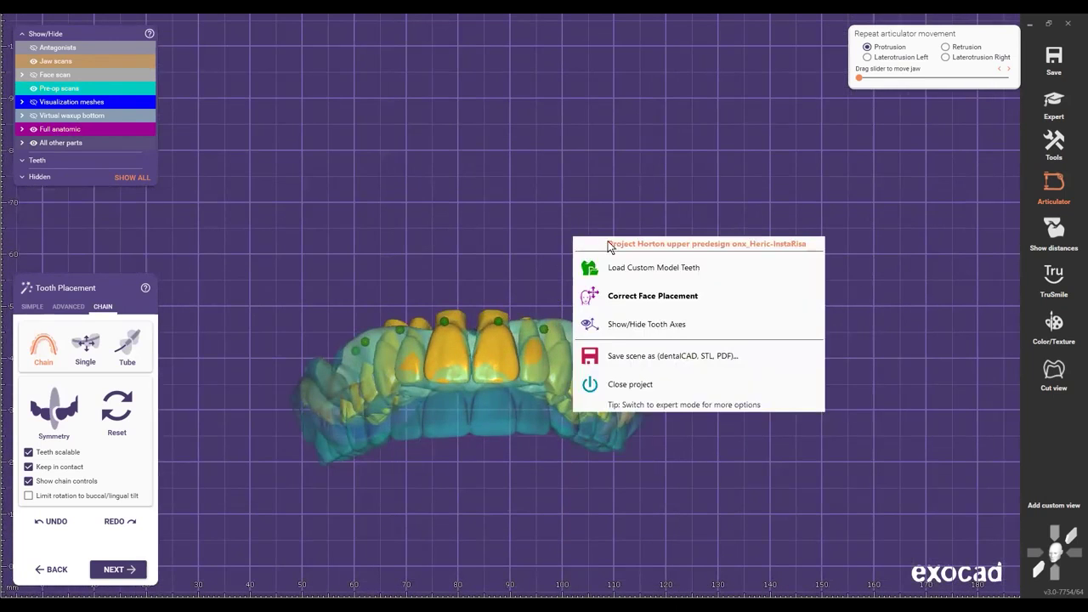
{"action": "left_click", "coordinate": [634, 296]}
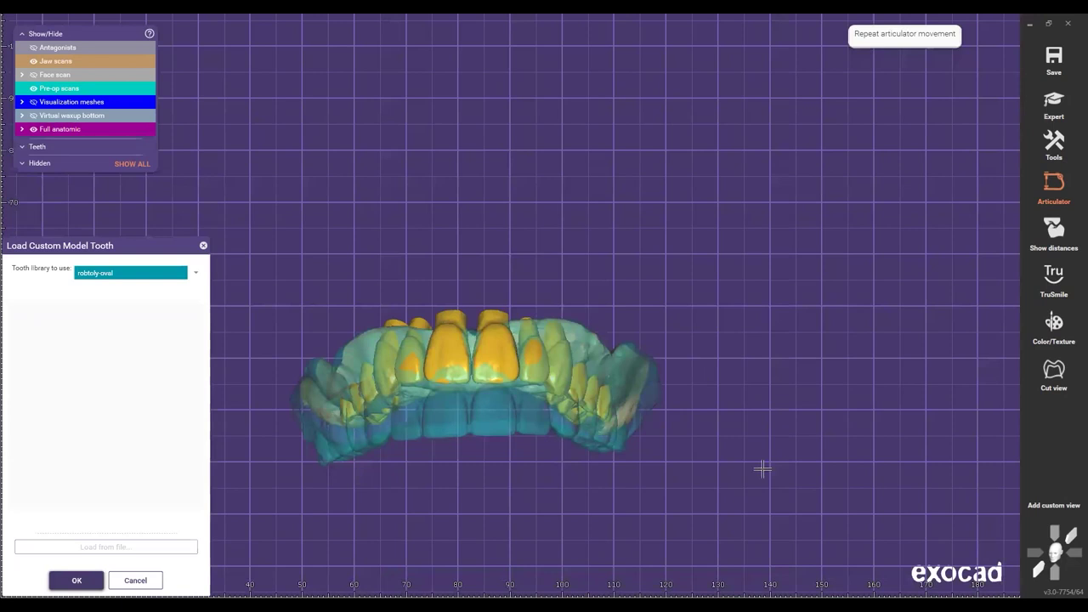
{"action": "left_click", "coordinate": [1037, 568]}
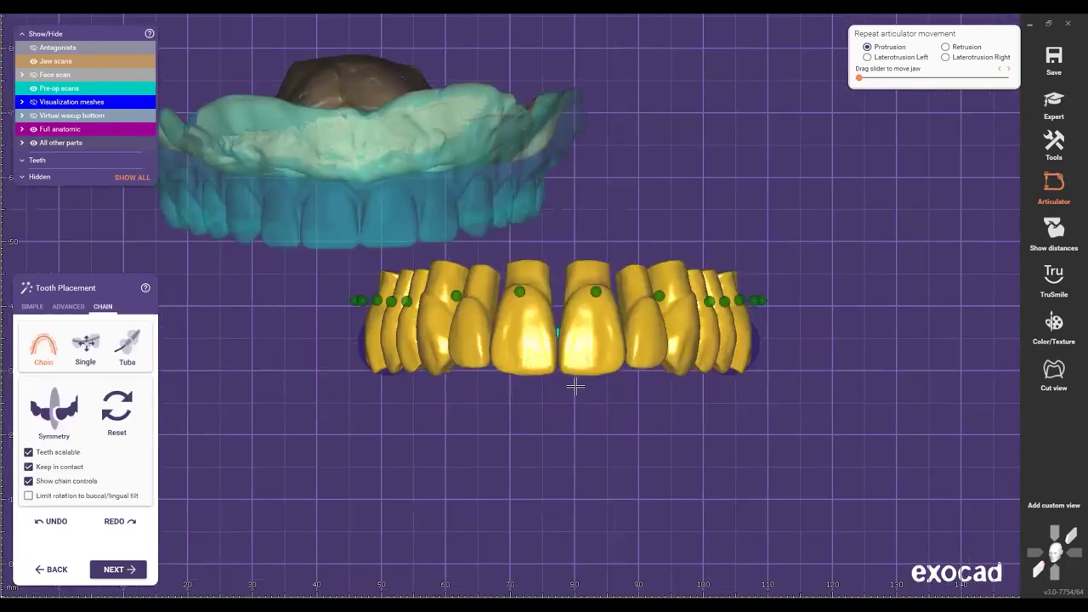
Step: Scale down the whole tooth chain towards the size of the pre-op arch
{"action": "right_click_drag", "start_coordinate": [575, 385], "coordinate": [579, 393]}
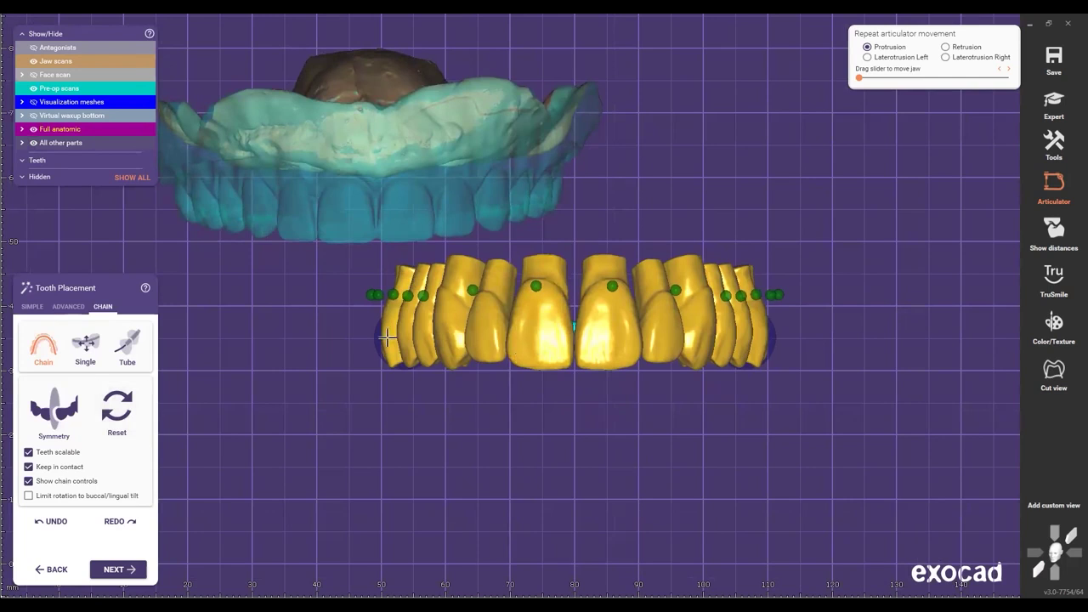
{"action": "left_click_drag", "start_coordinate": [441, 343], "coordinate": [510, 342]}
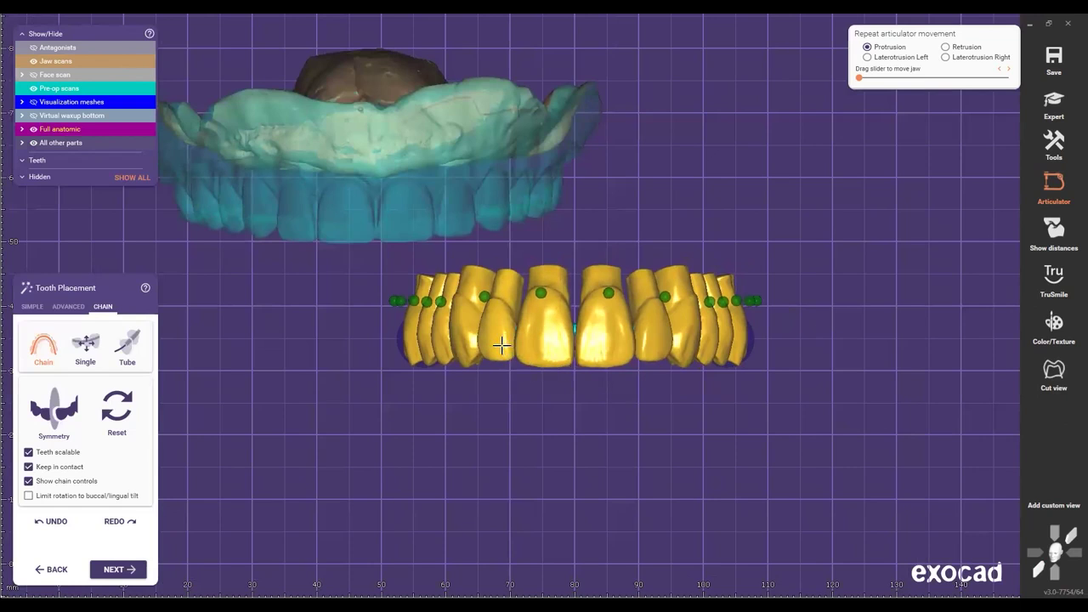
{"action": "scroll", "coordinate": [651, 182], "scroll_direction": "down", "scroll_amount": 5}
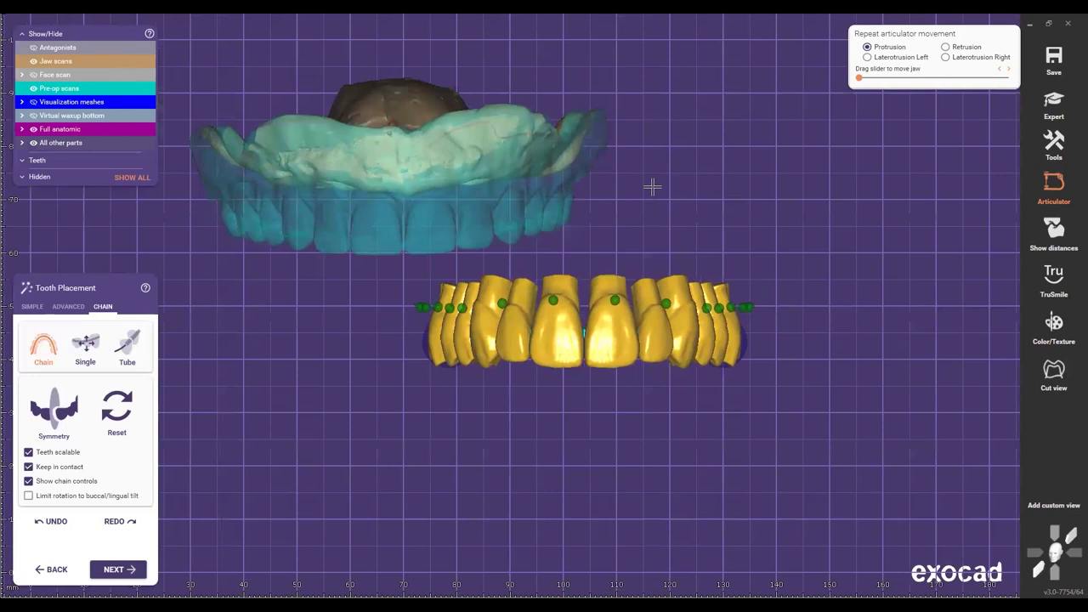
Step: Turn off tooth scaling and move the whole tooth chain onto the arch of the pre-op scan
{"action": "right_click_drag", "start_coordinate": [621, 230], "coordinate": [529, 169]}
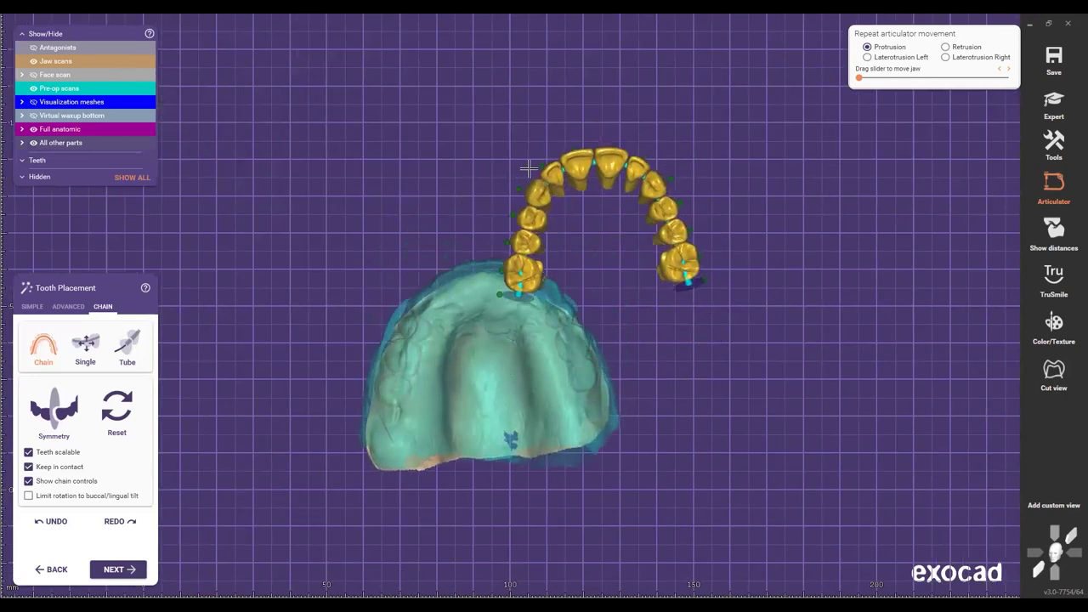
{"action": "right_click_drag", "start_coordinate": [623, 365], "coordinate": [570, 392]}
{"action": "scroll", "coordinate": [570, 391], "scroll_direction": "down", "scroll_amount": 10}
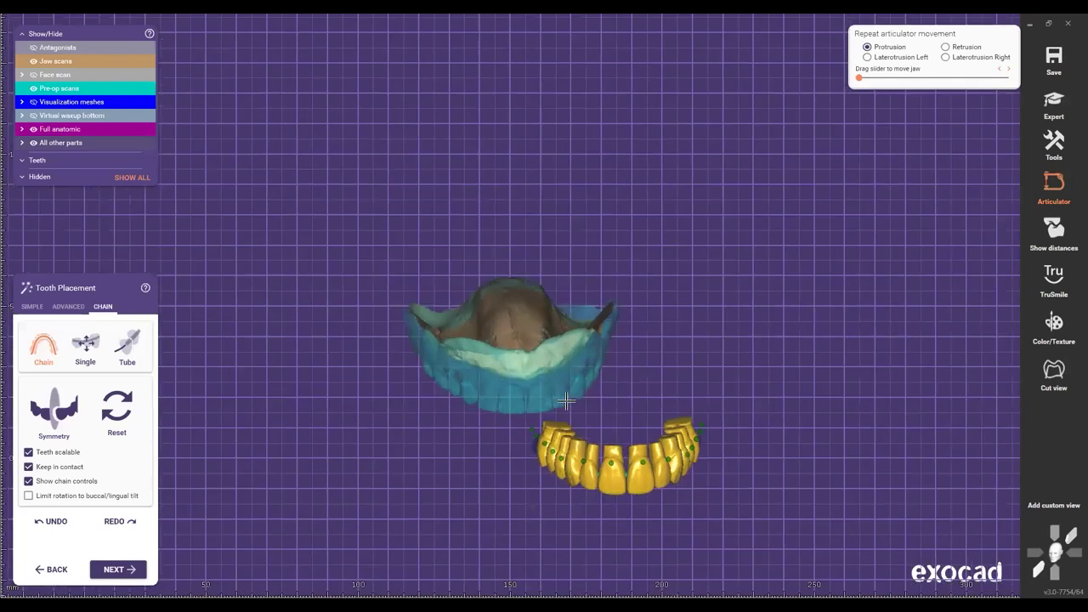
{"action": "scroll", "coordinate": [567, 400], "scroll_direction": "up", "scroll_amount": 5}
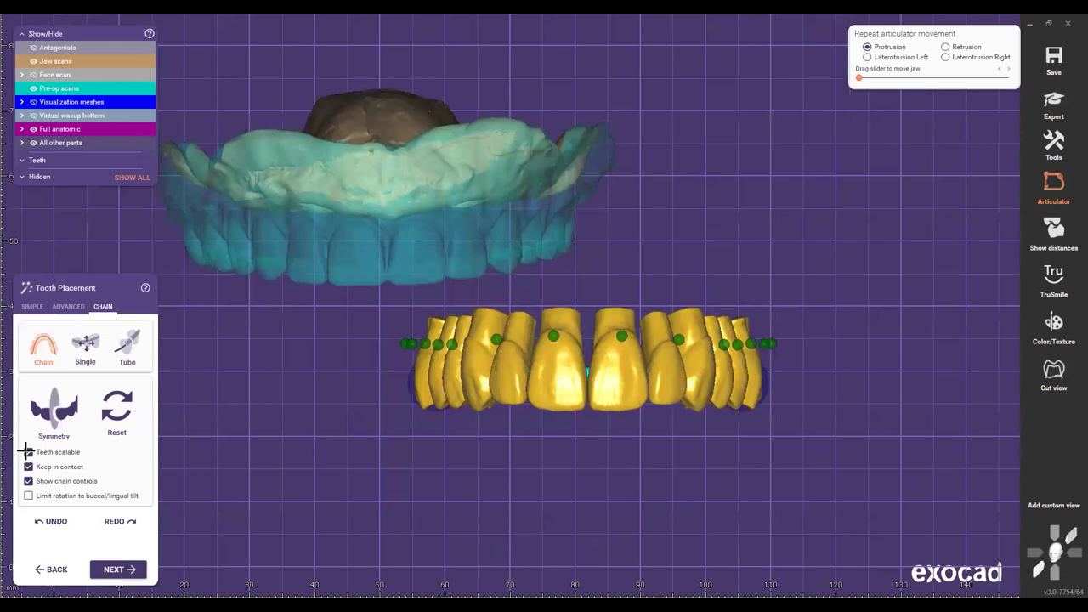
{"action": "scroll", "coordinate": [562, 413], "scroll_direction": "down", "scroll_amount": 2}
{"action": "left_click_drag", "start_coordinate": [606, 411], "coordinate": [446, 310]}
{"action": "right_click_drag", "start_coordinate": [961, 464], "coordinate": [408, 350]}
{"action": "left_click_drag", "start_coordinate": [617, 340], "coordinate": [473, 345]}
Step: Spread the distal ends of the chain outward so the molars on both sides follow the pre-op arch
{"action": "right_click_drag", "start_coordinate": [548, 248], "coordinate": [339, 370]}
{"action": "left_click", "coordinate": [1054, 573]}
{"action": "mouse_move", "coordinate": [366, 374]}
{"action": "left_mouse_down"}
{"action": "mouse_move", "coordinate": [380, 375]}
{"action": "mouse_move", "coordinate": [349, 371]}
{"action": "left_mouse_up"}
{"action": "left_click_drag", "start_coordinate": [661, 380], "coordinate": [682, 370]}
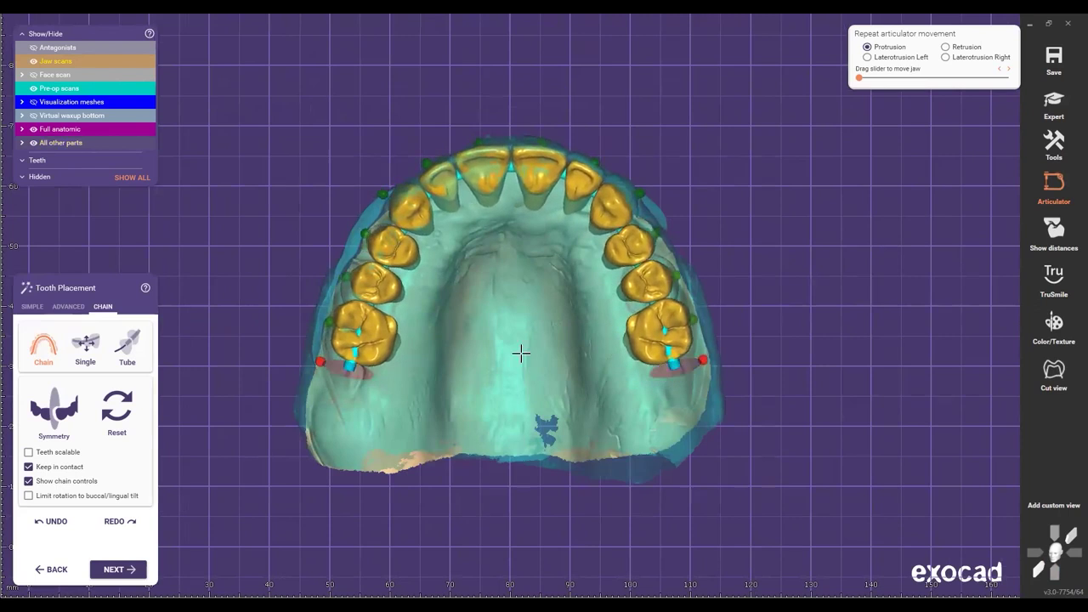
{"action": "scroll", "coordinate": [497, 160], "scroll_direction": "up", "scroll_amount": 2}
{"action": "scroll", "coordinate": [552, 207], "scroll_direction": "up", "scroll_amount": 2}
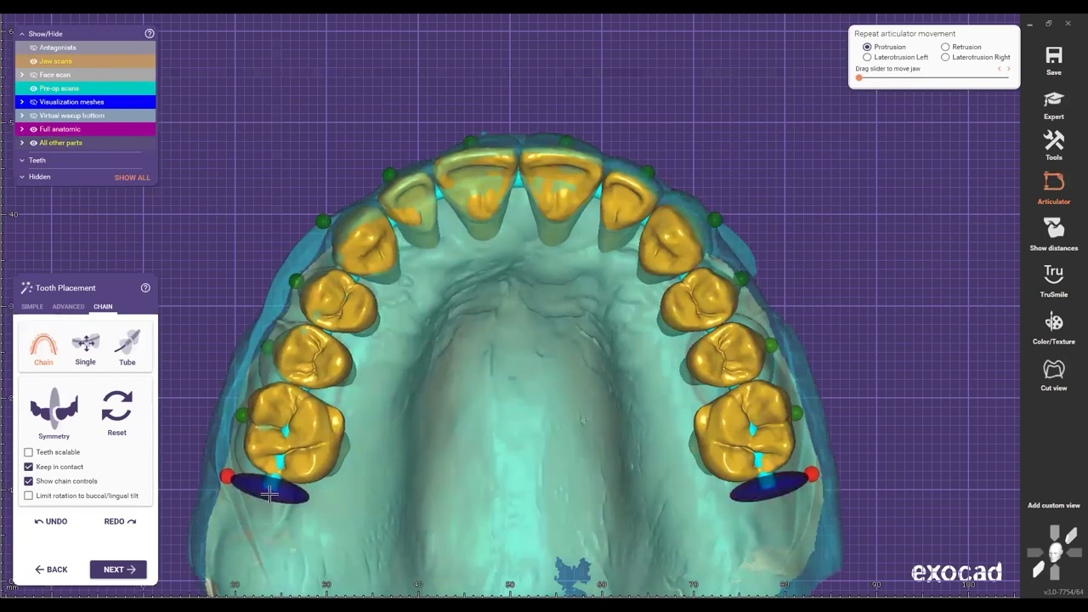
{"action": "left_click_drag", "start_coordinate": [766, 488], "coordinate": [765, 487]}
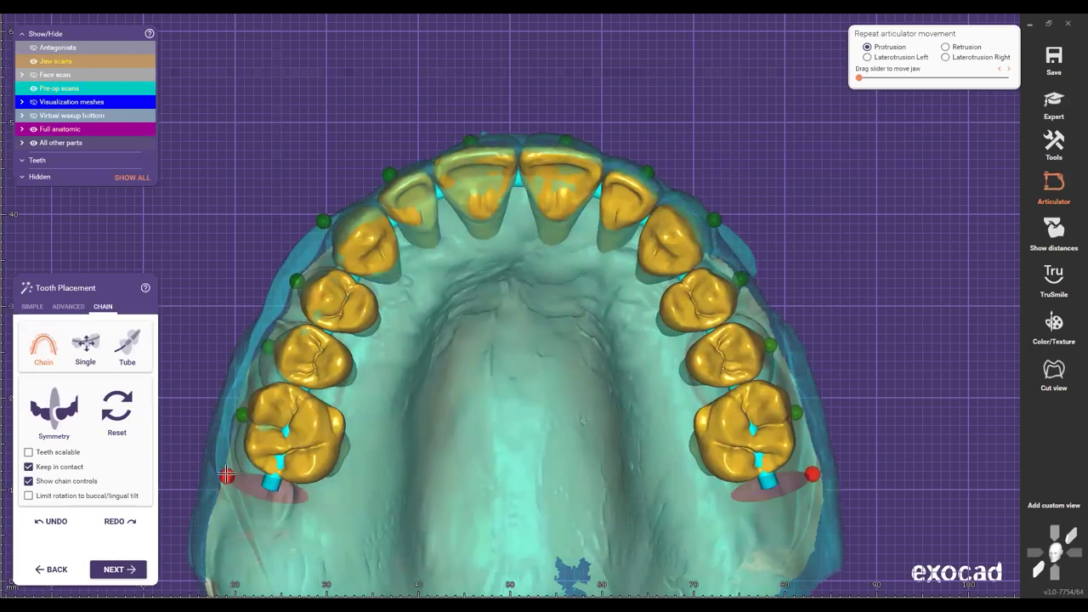
Step: Nudge the tooth chain slightly to fit the front teeth to the incisal edges of the pre-op scan
{"action": "right_click_drag", "start_coordinate": [753, 165], "coordinate": [752, 174]}
{"action": "left_click_drag", "start_coordinate": [576, 177], "coordinate": [578, 180]}
{"action": "right_click_drag", "start_coordinate": [537, 169], "coordinate": [536, 181]}
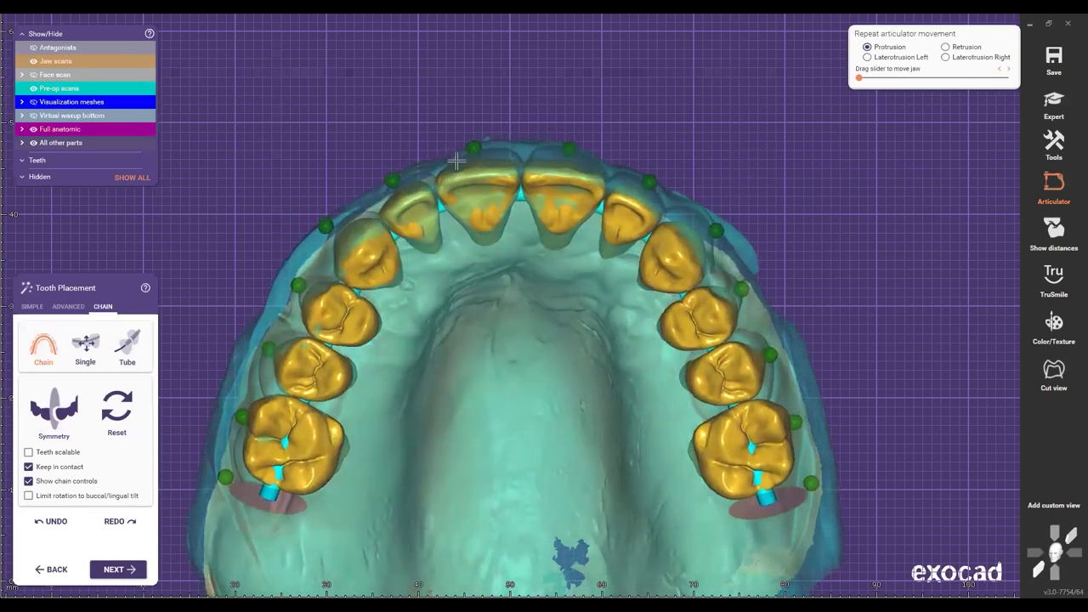
{"action": "scroll", "coordinate": [456, 161], "scroll_direction": "up", "scroll_amount": 3}
{"action": "scroll", "coordinate": [740, 425], "scroll_direction": "down", "scroll_amount": 3}
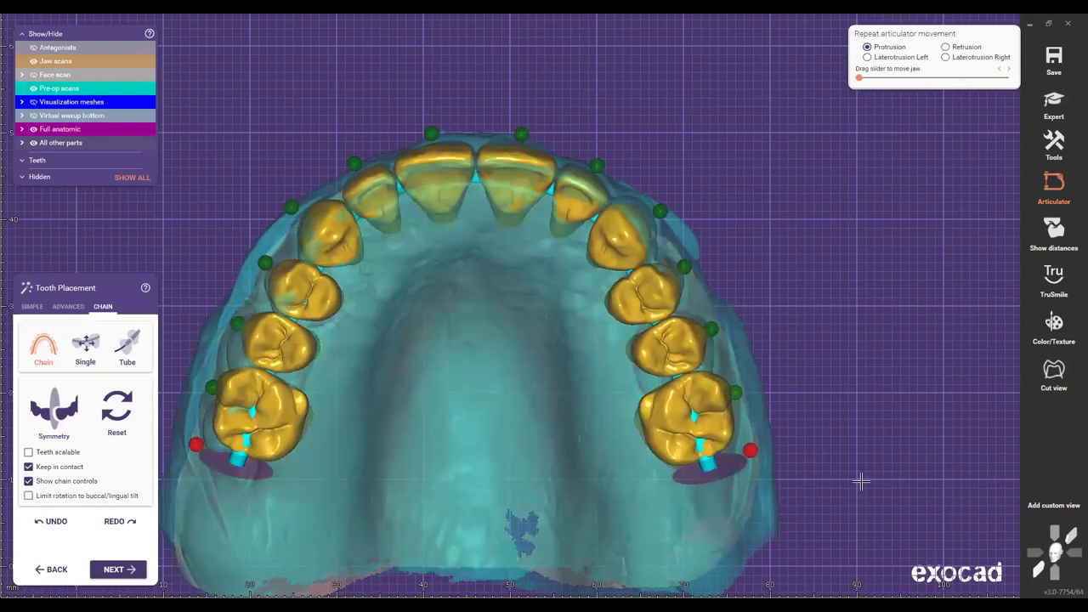
Step: Examine the incisors' position relative to the lips in profile with the NaturalSmile face scan shown
{"action": "right_click_drag", "start_coordinate": [694, 397], "coordinate": [726, 277]}
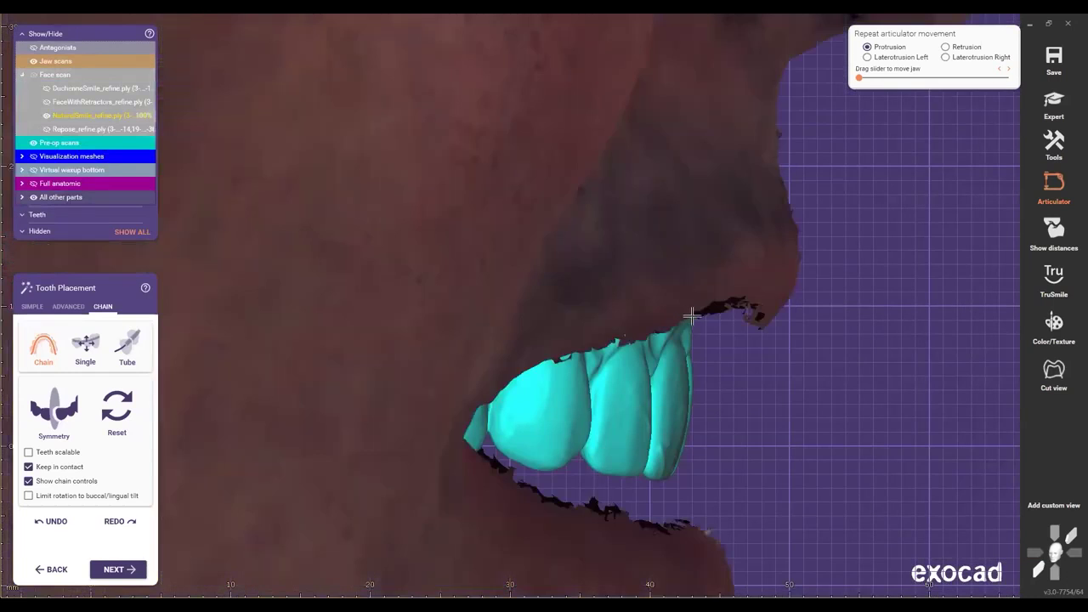
{"action": "scroll", "coordinate": [793, 321], "scroll_direction": "down", "scroll_amount": 6}
{"action": "scroll", "coordinate": [784, 335], "scroll_direction": "down", "scroll_amount": 3}
{"action": "scroll", "coordinate": [713, 358], "scroll_direction": "down", "scroll_amount": 1}
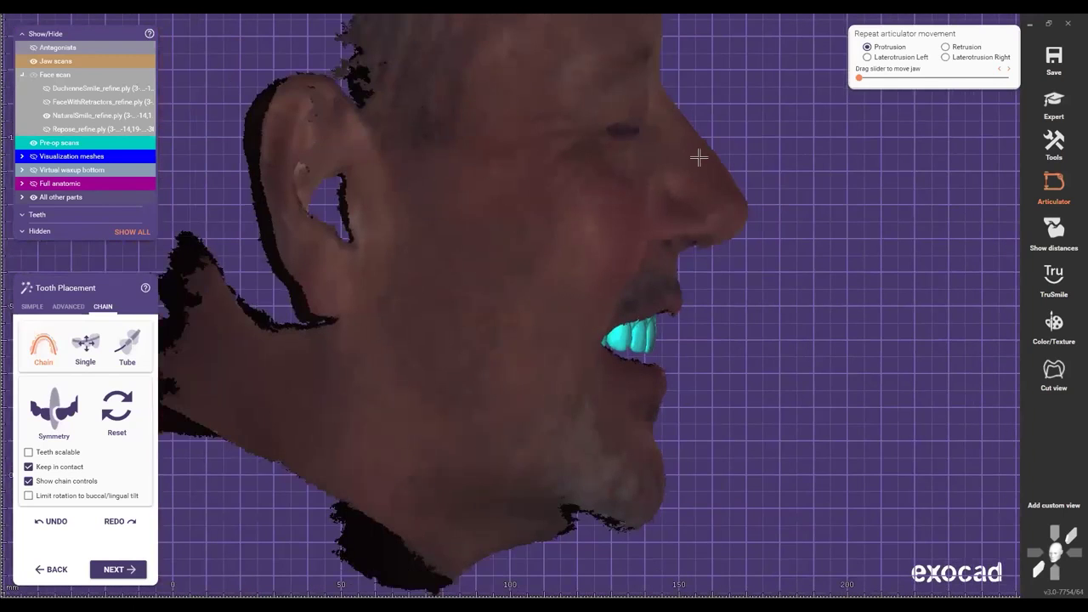
{"action": "right_click_drag", "start_coordinate": [700, 158], "coordinate": [689, 328]}
{"action": "scroll", "coordinate": [694, 340], "scroll_direction": "down", "scroll_amount": 1}
{"action": "scroll", "coordinate": [692, 362], "scroll_direction": "down", "scroll_amount": 1}
{"action": "scroll", "coordinate": [689, 356], "scroll_direction": "down", "scroll_amount": 1}
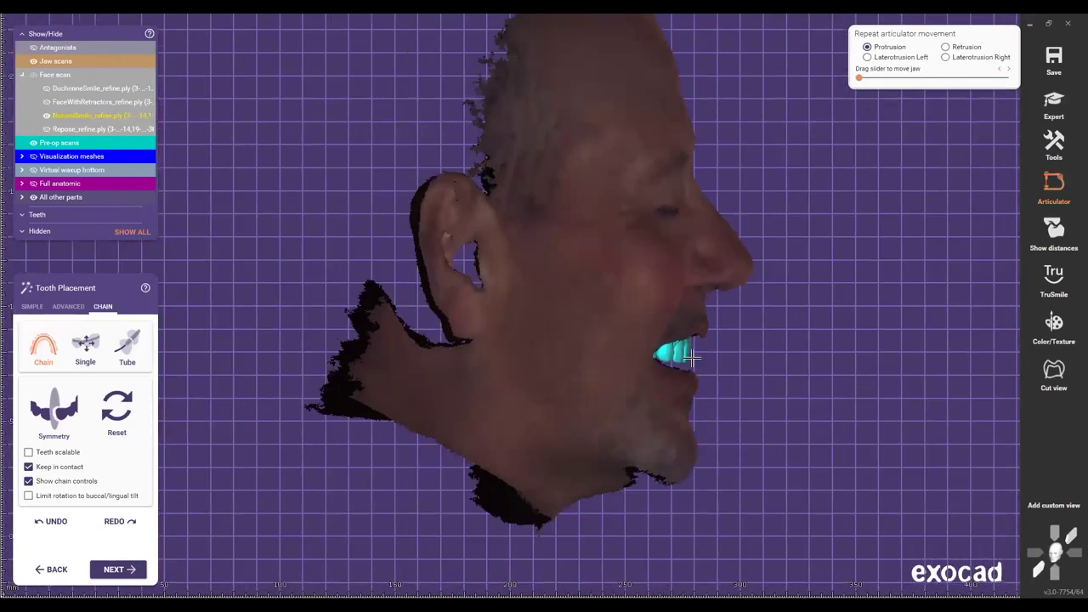
{"action": "middle_click", "coordinate": [675, 280], "text": "ctrl"}
{"action": "key", "text": "f"}
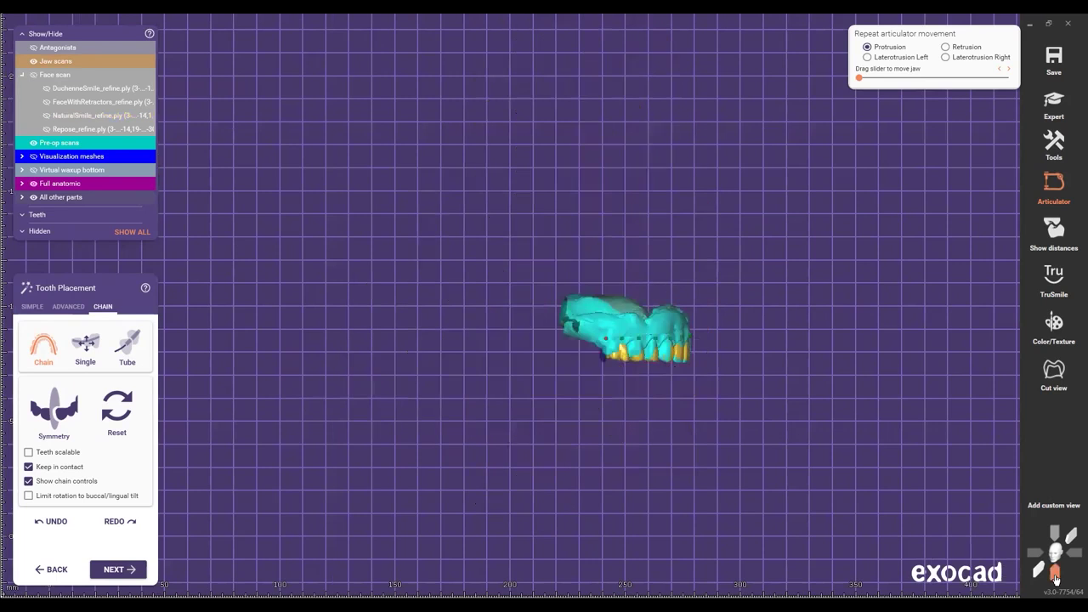
Step: View the tooth chain from the occlusal side and make the pre-op scan translucent
{"action": "right_click_drag", "start_coordinate": [531, 236], "coordinate": [499, 151]}
{"action": "scroll", "coordinate": [498, 147], "scroll_direction": "up", "scroll_amount": 1}
{"action": "scroll", "coordinate": [489, 141], "scroll_direction": "up", "scroll_amount": 1}
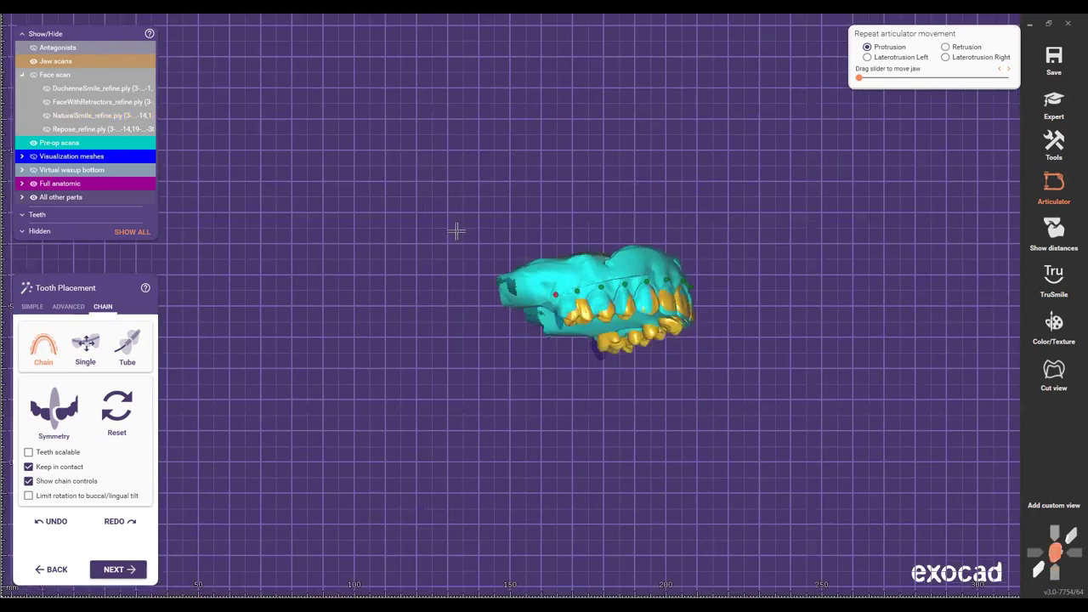
{"action": "right_click_drag", "start_coordinate": [456, 232], "coordinate": [377, 288]}
{"action": "left_click", "coordinate": [44, 366]}
{"action": "left_click", "coordinate": [53, 413]}
{"action": "left_click", "coordinate": [54, 413]}
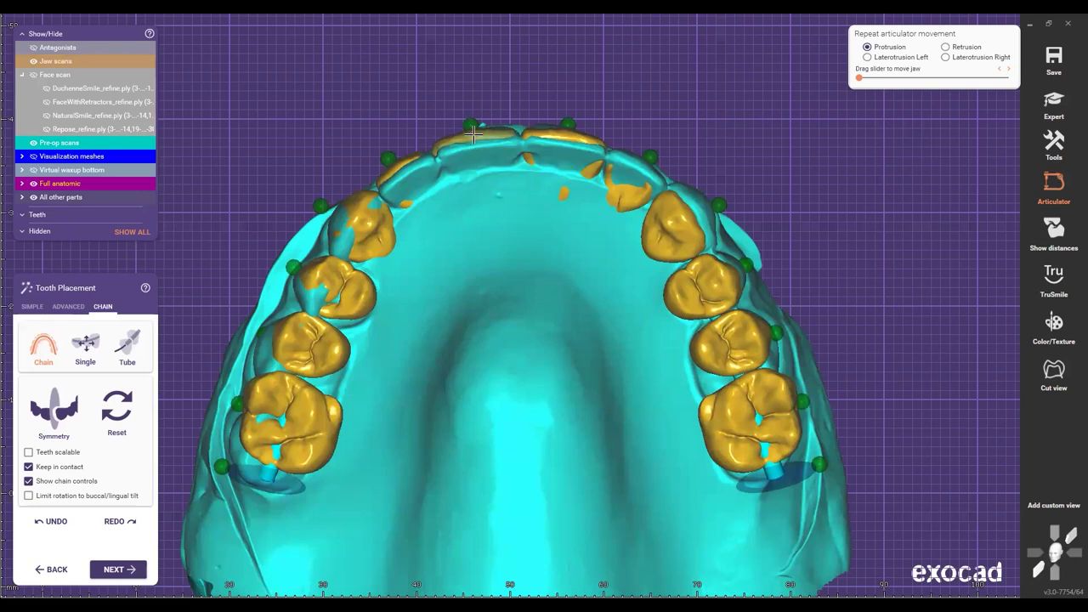
{"action": "middle_click", "coordinate": [488, 185]}
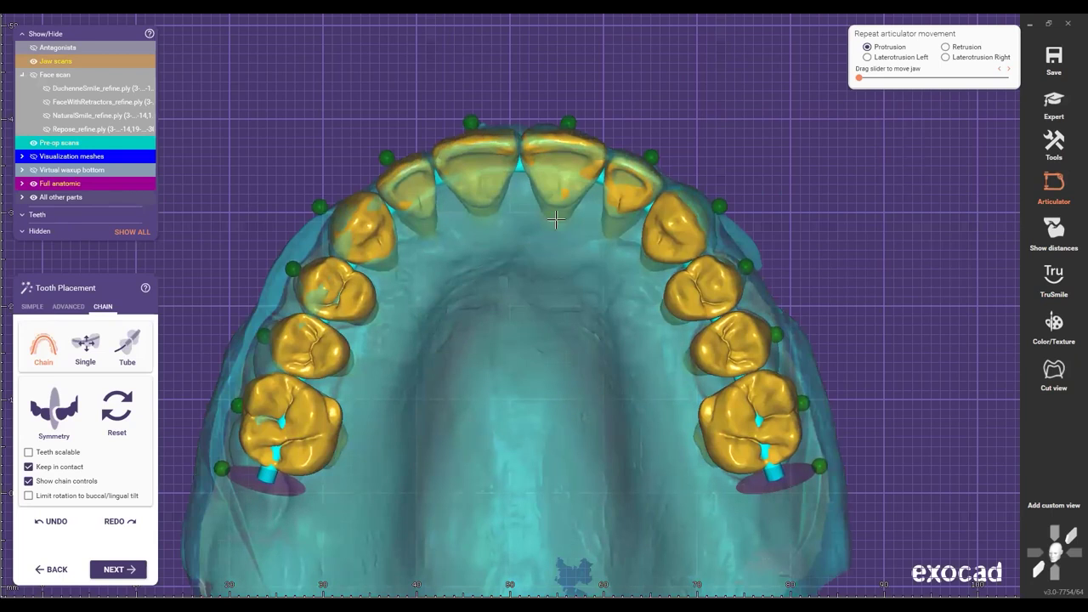
Step: Show the antagonist and examine the tooth chain's fit to the lower arch from both sides
{"action": "right_click_drag", "start_coordinate": [788, 154], "coordinate": [799, 160]}
{"action": "right_click_drag", "start_coordinate": [810, 240], "coordinate": [707, 323]}
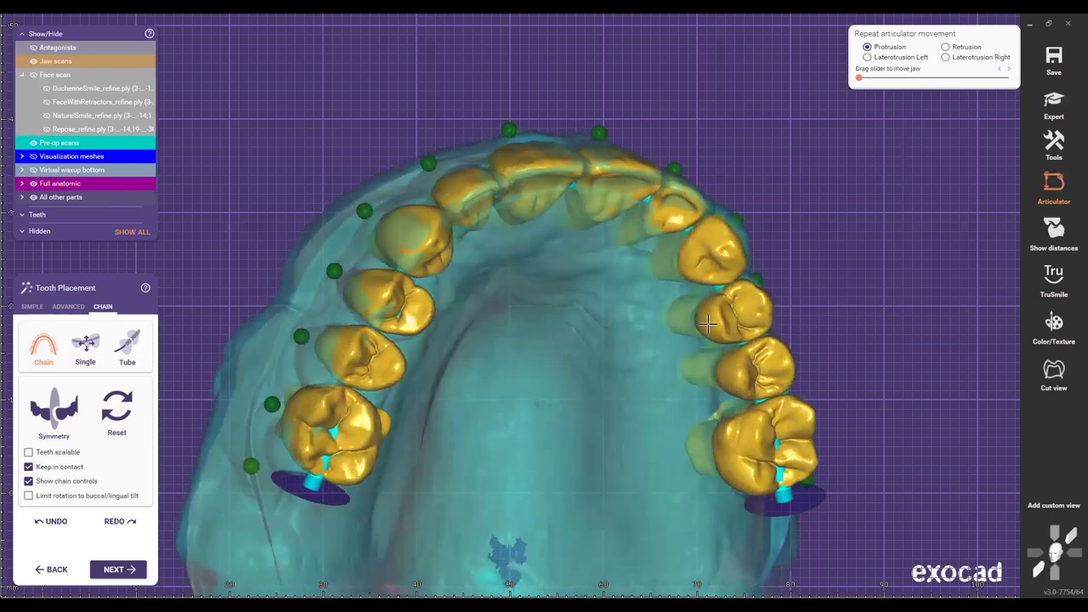
{"action": "right_click_drag", "start_coordinate": [511, 225], "coordinate": [518, 214]}
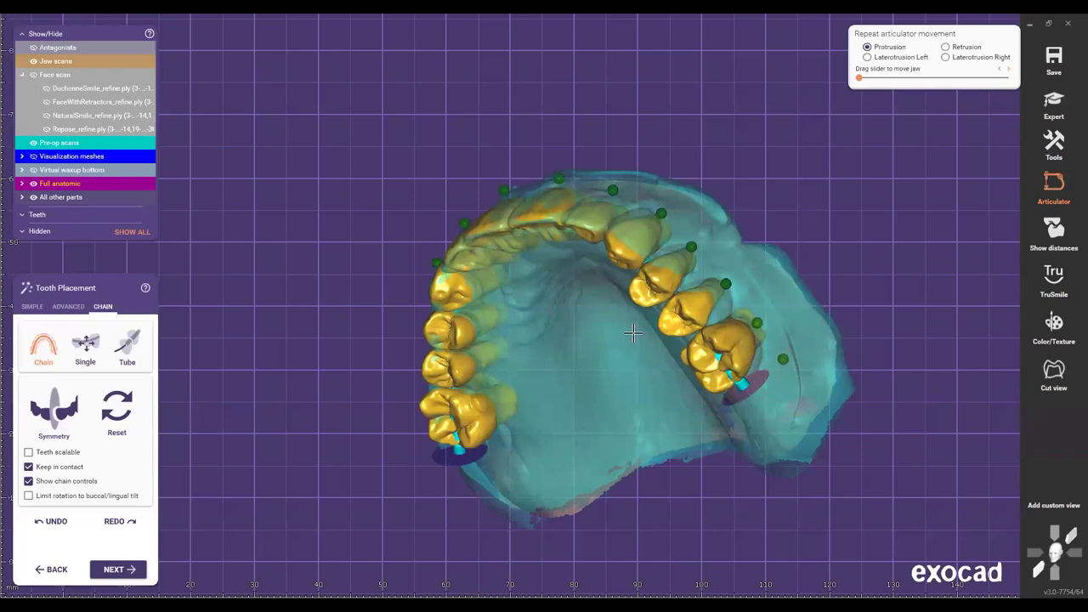
{"action": "scroll", "coordinate": [644, 363], "scroll_direction": "up", "scroll_amount": 3}
{"action": "scroll", "coordinate": [651, 343], "scroll_direction": "down", "scroll_amount": 2}
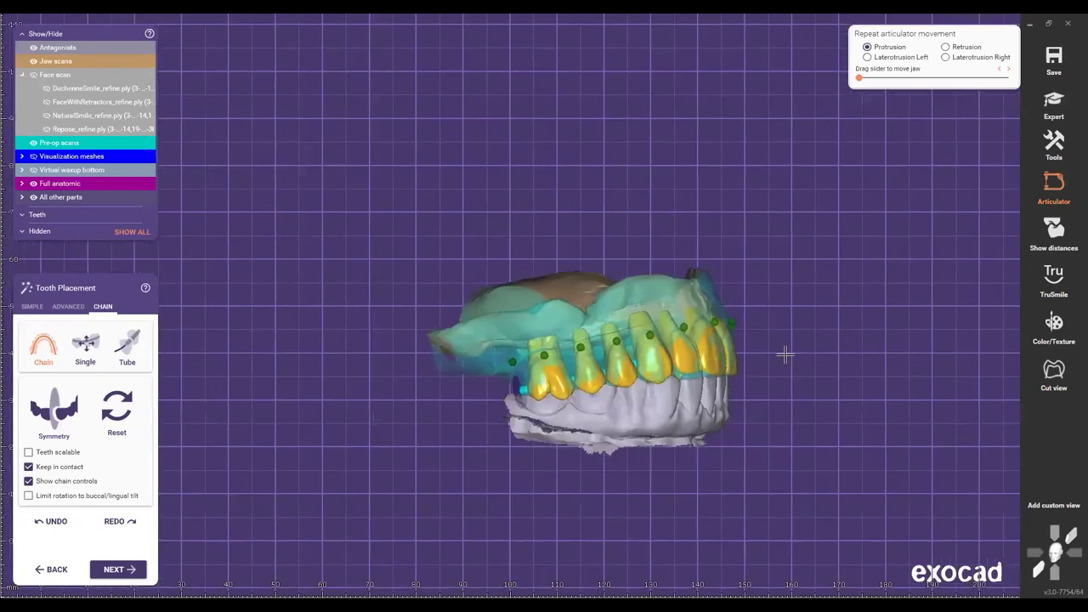
{"action": "right_click_drag", "start_coordinate": [785, 354], "coordinate": [535, 350]}
{"action": "scroll", "coordinate": [821, 339], "scroll_direction": "up", "scroll_amount": 2}
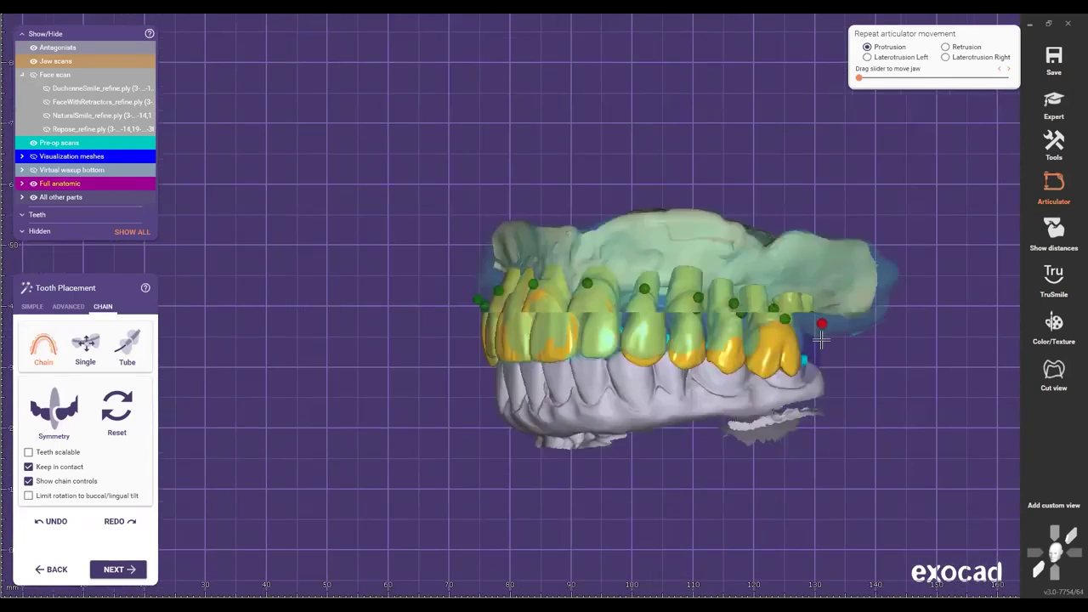
{"action": "right_click_drag", "start_coordinate": [821, 340], "coordinate": [817, 352]}
{"action": "scroll", "coordinate": [685, 369], "scroll_direction": "up", "scroll_amount": 3}
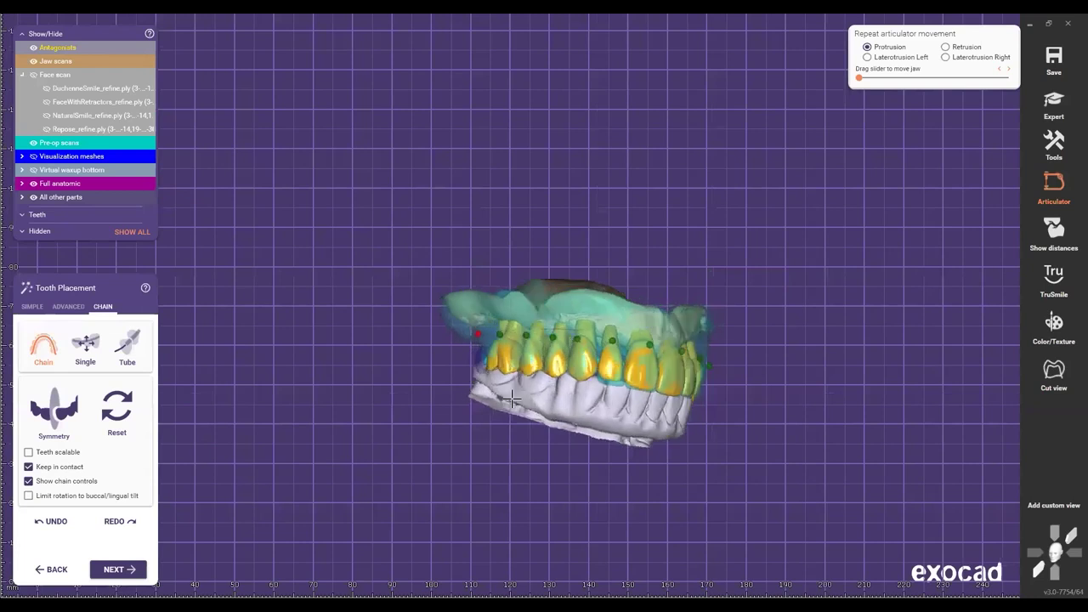
{"action": "right_click_drag", "start_coordinate": [612, 386], "coordinate": [544, 375]}
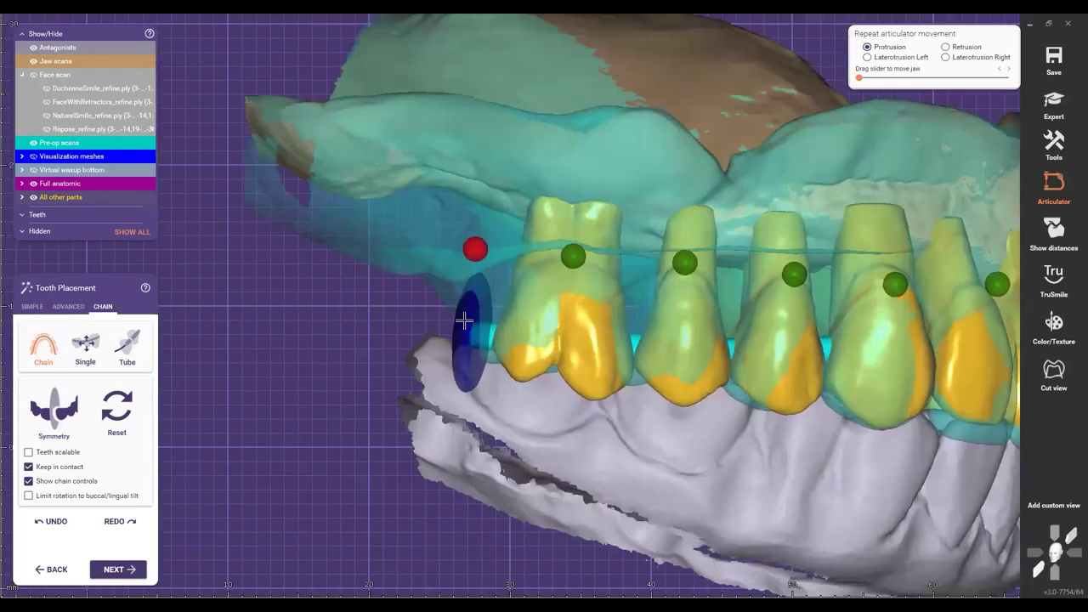
Step: Show the 8.5X10.8 RIM PLATE mesh without the jaw and pre-op scans and compare the tooth chain with it
{"action": "left_click", "coordinate": [47, 224]}
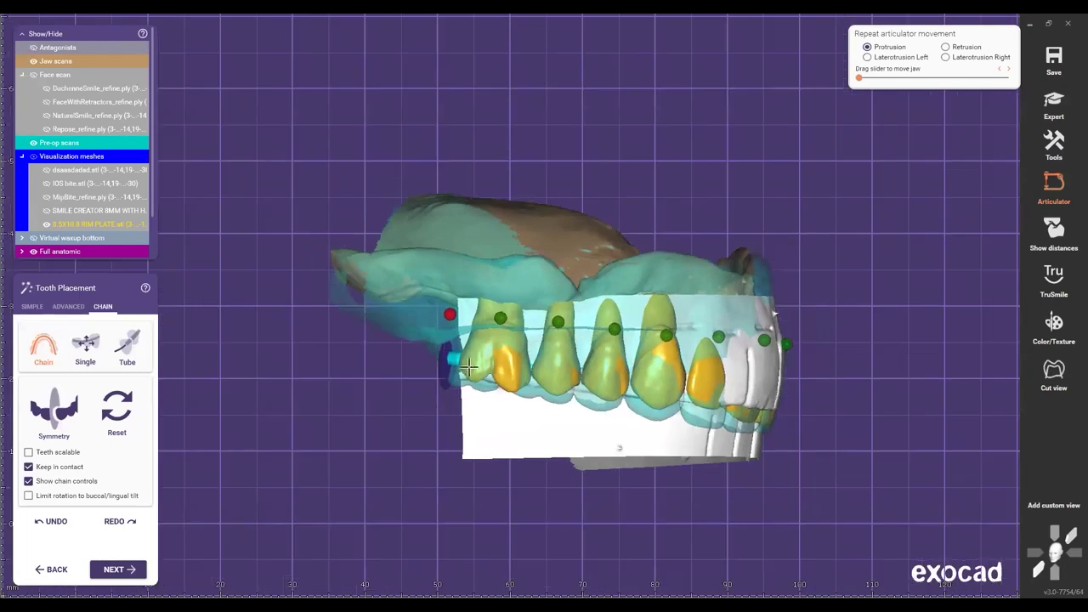
{"action": "right_click_drag", "start_coordinate": [521, 399], "coordinate": [440, 362]}
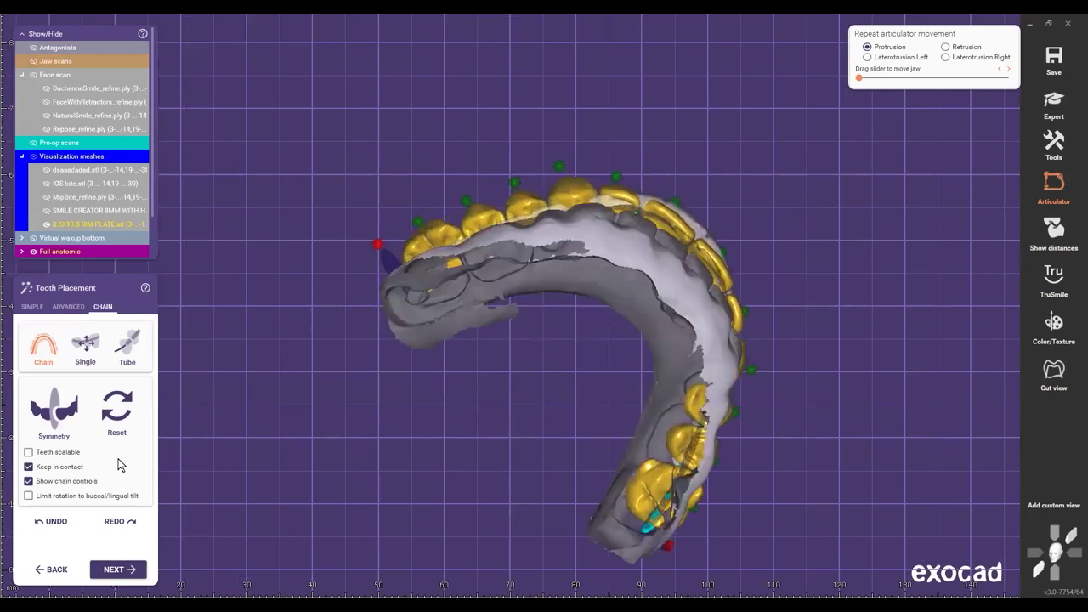
{"action": "scroll", "coordinate": [364, 220], "scroll_direction": "up", "scroll_amount": 2}
{"action": "right_click_drag", "start_coordinate": [367, 229], "coordinate": [508, 208]}
{"action": "scroll", "coordinate": [457, 180], "scroll_direction": "up", "scroll_amount": 2}
{"action": "right_click_drag", "start_coordinate": [713, 328], "coordinate": [659, 360]}
{"action": "right_click_drag", "start_coordinate": [665, 295], "coordinate": [651, 368]}
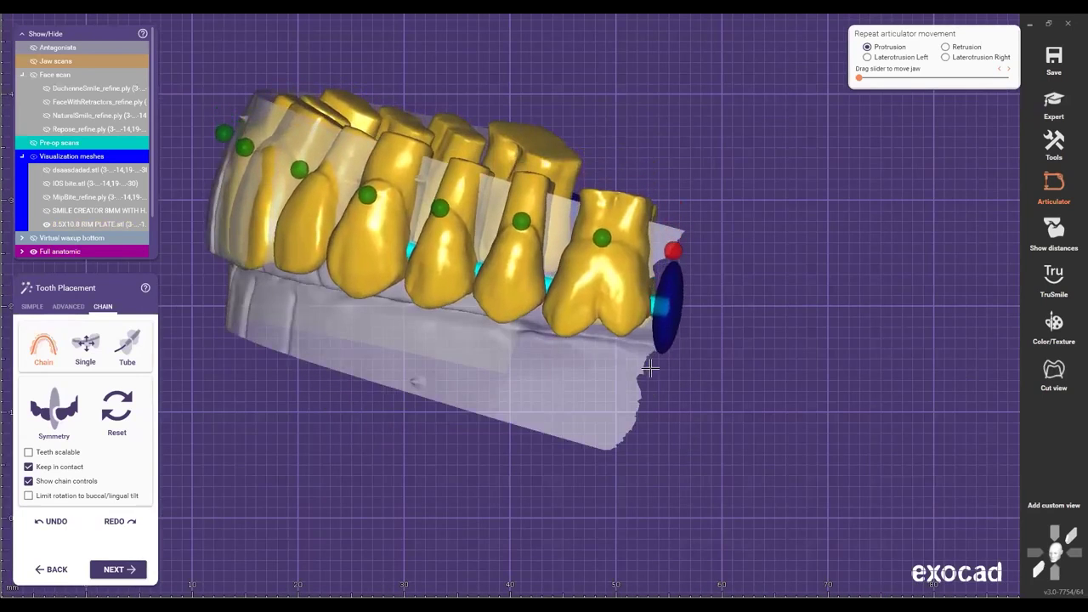
Step: Show the antagonist and nudge the distal end of the chain behind tooth 14 relative to the lower arch
{"action": "key", "text": "a"}
{"action": "scroll", "coordinate": [765, 311], "scroll_direction": "down", "scroll_amount": 5}
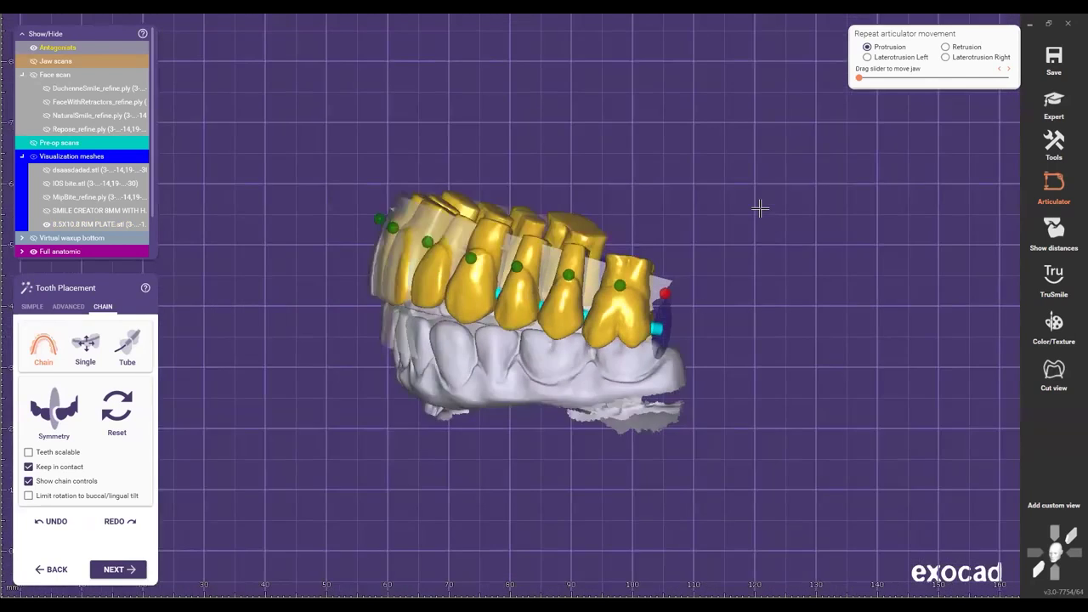
{"action": "right_click_drag", "start_coordinate": [729, 129], "coordinate": [692, 369]}
{"action": "scroll", "coordinate": [692, 367], "scroll_direction": "up", "scroll_amount": 6}
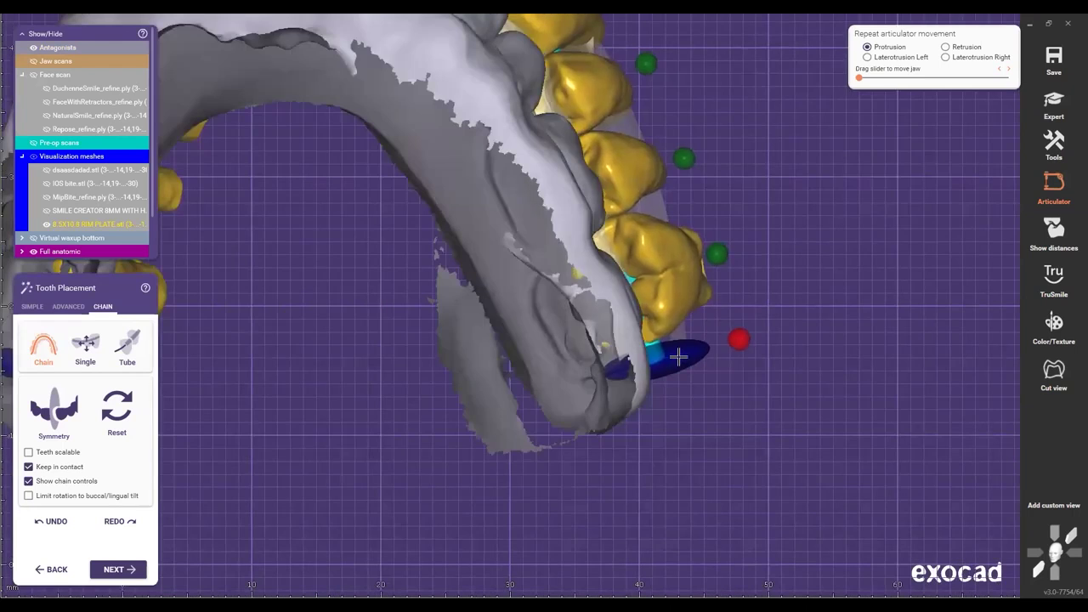
{"action": "left_click_drag", "start_coordinate": [679, 357], "coordinate": [681, 357]}
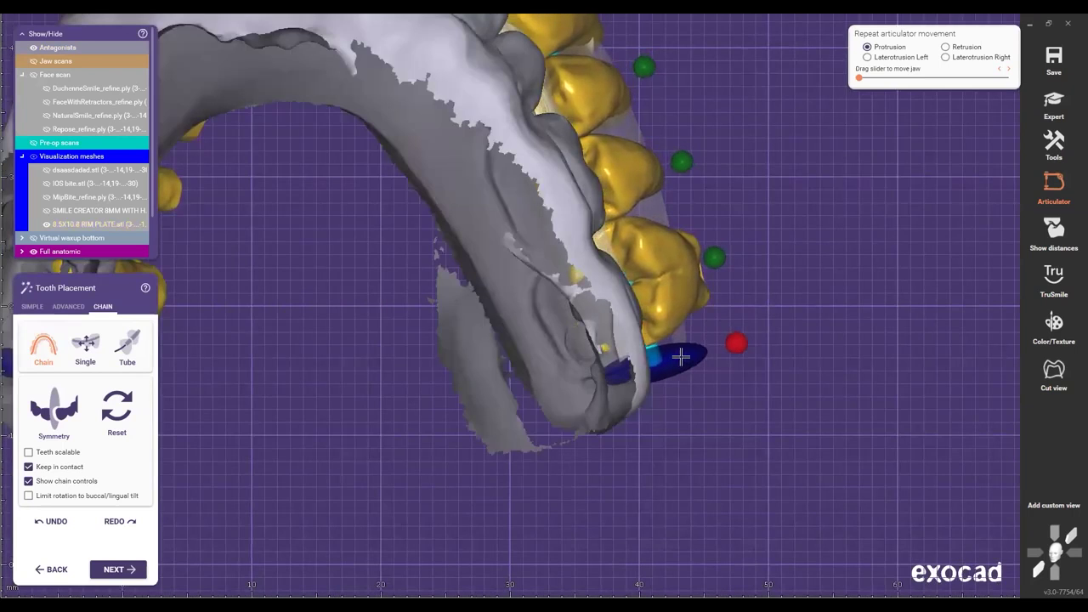
Step: Examine the chain's buccal overlap over the lower arch and rim plate along both sides and the front
{"action": "scroll", "coordinate": [613, 362], "scroll_direction": "down", "scroll_amount": 5}
{"action": "right_click_drag", "start_coordinate": [600, 294], "coordinate": [619, 208]}
{"action": "scroll", "coordinate": [620, 208], "scroll_direction": "up", "scroll_amount": 3}
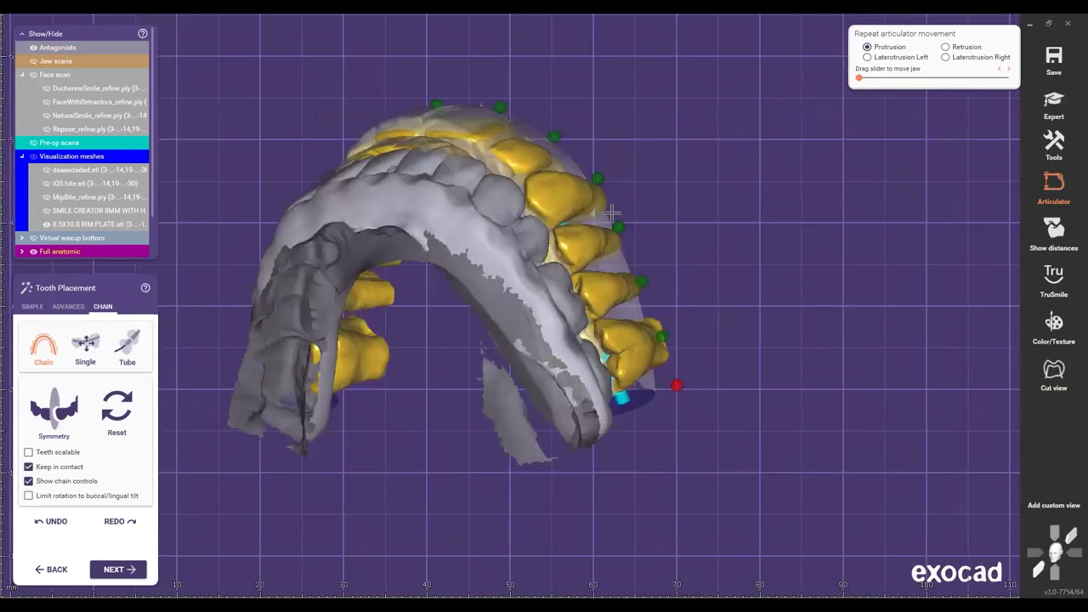
{"action": "scroll", "coordinate": [653, 215], "scroll_direction": "down", "scroll_amount": 3}
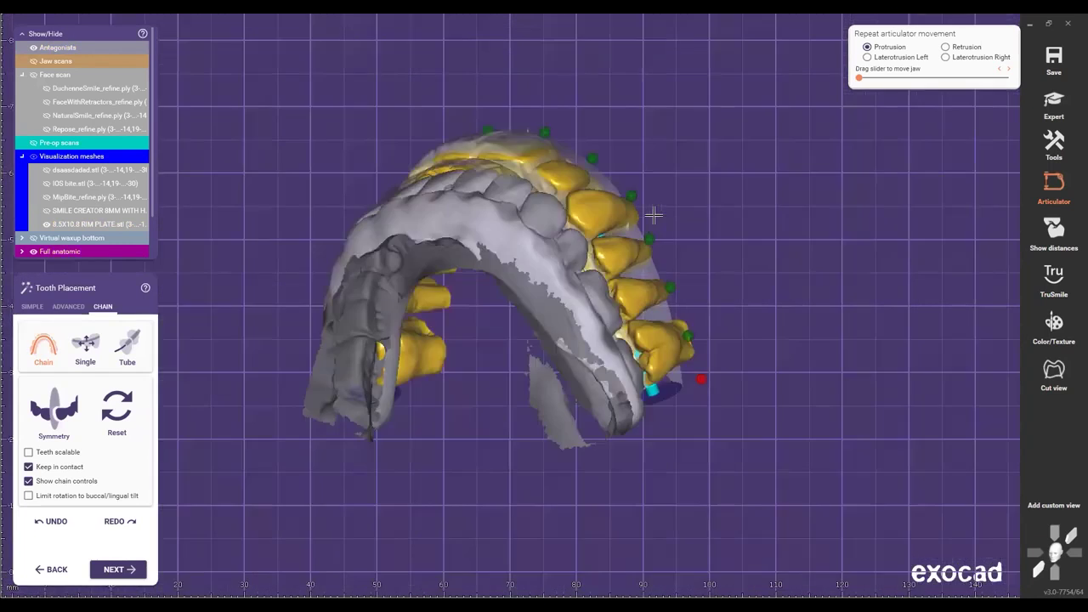
{"action": "right_click_drag", "start_coordinate": [670, 218], "coordinate": [729, 223]}
{"action": "scroll", "coordinate": [736, 239], "scroll_direction": "up", "scroll_amount": 2}
{"action": "scroll", "coordinate": [740, 253], "scroll_direction": "down", "scroll_amount": 4}
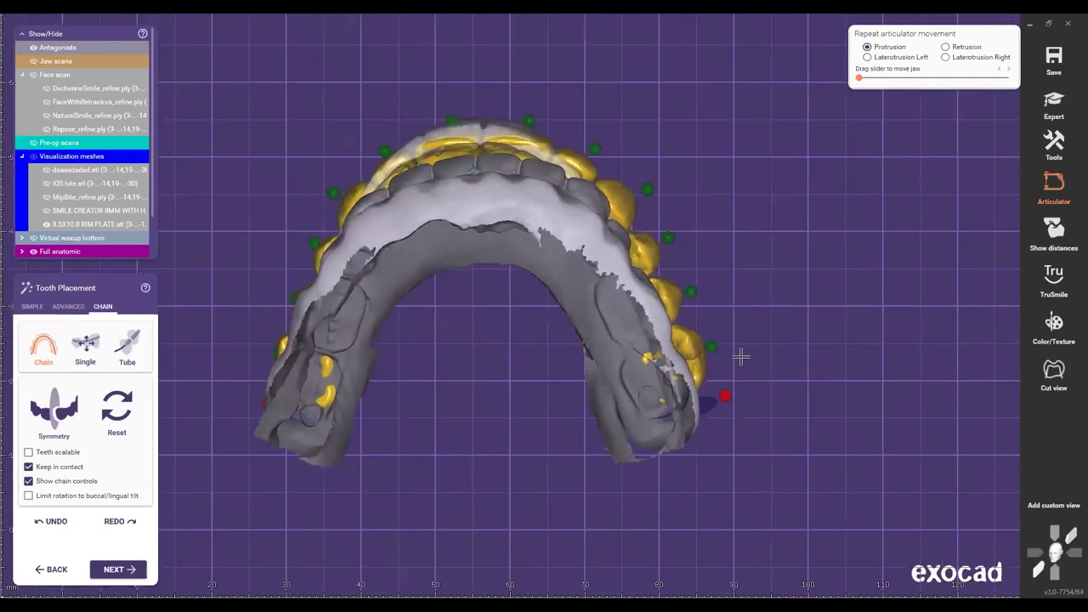
{"action": "scroll", "coordinate": [717, 355], "scroll_direction": "up", "scroll_amount": 4}
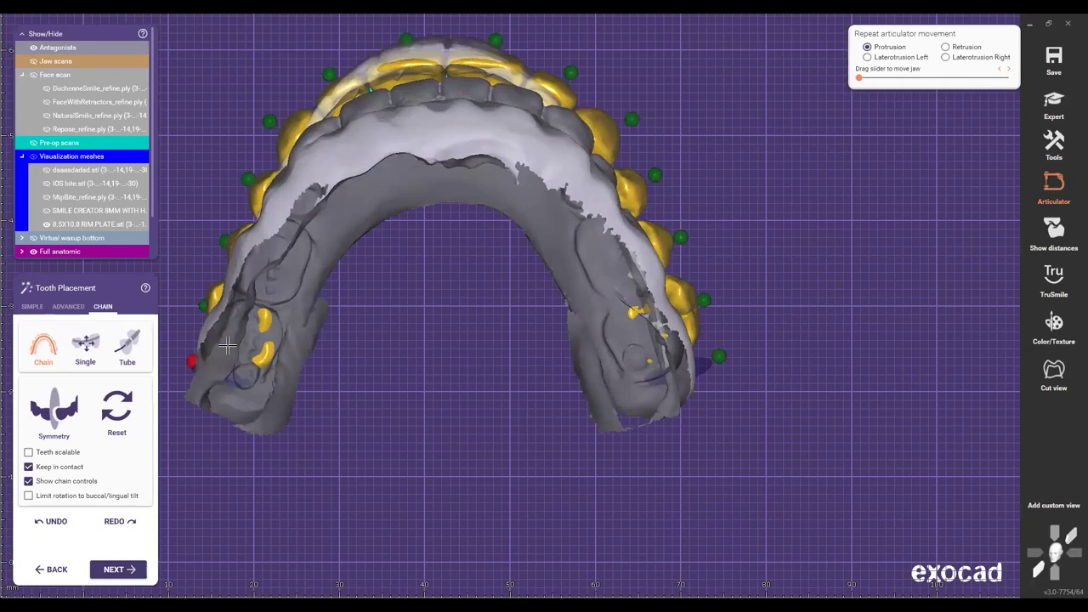
{"action": "middle_click_drag", "start_coordinate": [227, 346], "coordinate": [269, 336]}
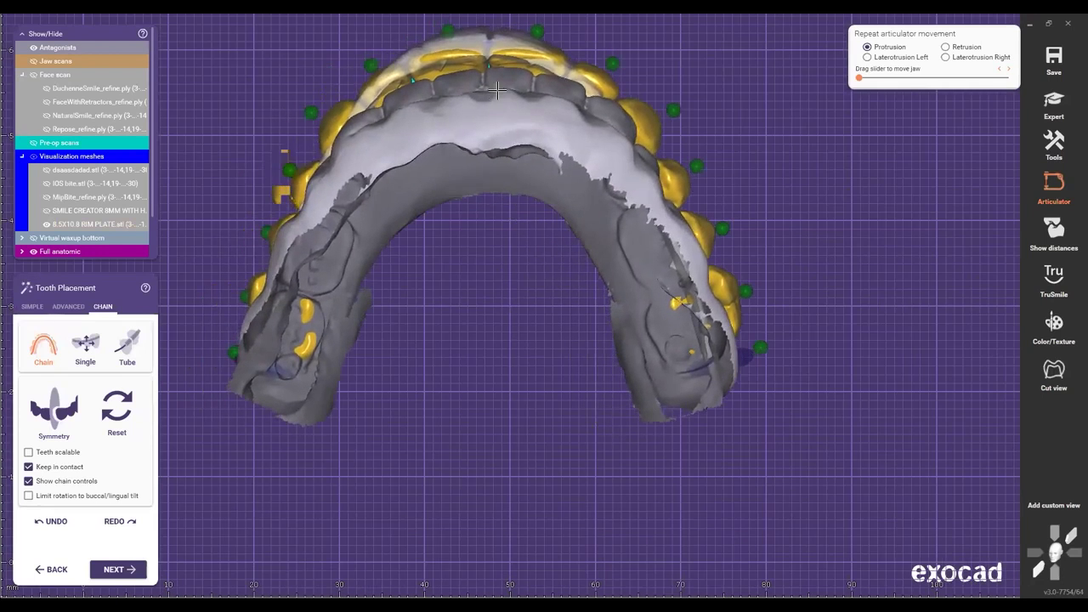
{"action": "middle_click_drag", "start_coordinate": [498, 90], "coordinate": [499, 136]}
{"action": "scroll", "coordinate": [536, 263], "scroll_direction": "down", "scroll_amount": 3}
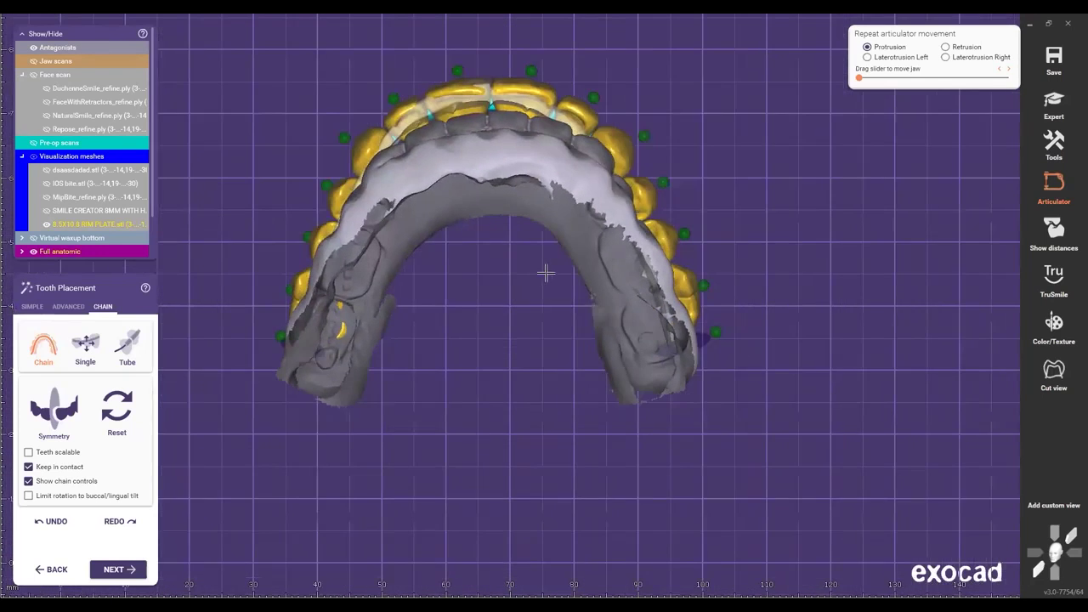
Step: Hide the antagonist and rim plate and compare the tooth chain with the translucent pre-op scan from the occlusal side
{"action": "right_click_drag", "start_coordinate": [616, 287], "coordinate": [555, 110]}
{"action": "scroll", "coordinate": [586, 211], "scroll_direction": "up", "scroll_amount": 1}
{"action": "scroll", "coordinate": [534, 126], "scroll_direction": "down", "scroll_amount": 2}
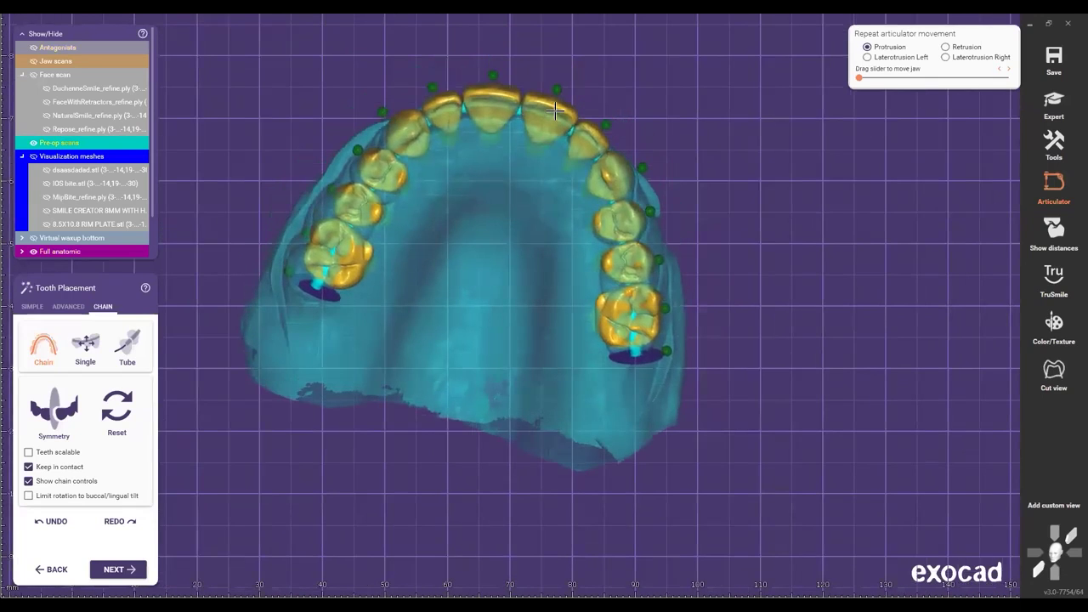
{"action": "scroll", "coordinate": [548, 183], "scroll_direction": "up", "scroll_amount": 2}
{"action": "scroll", "coordinate": [544, 119], "scroll_direction": "down", "scroll_amount": 1}
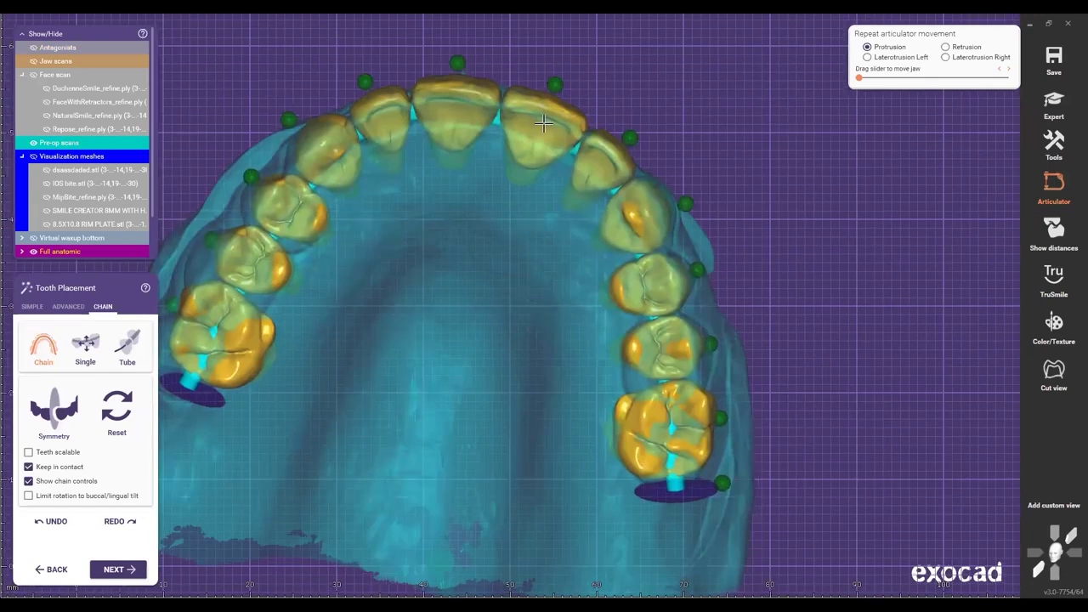
Step: Show the antagonist and compare the tooth chain with it and the translucent pre-op scan from the side and front
{"action": "scroll", "coordinate": [525, 142], "scroll_direction": "up", "scroll_amount": 1}
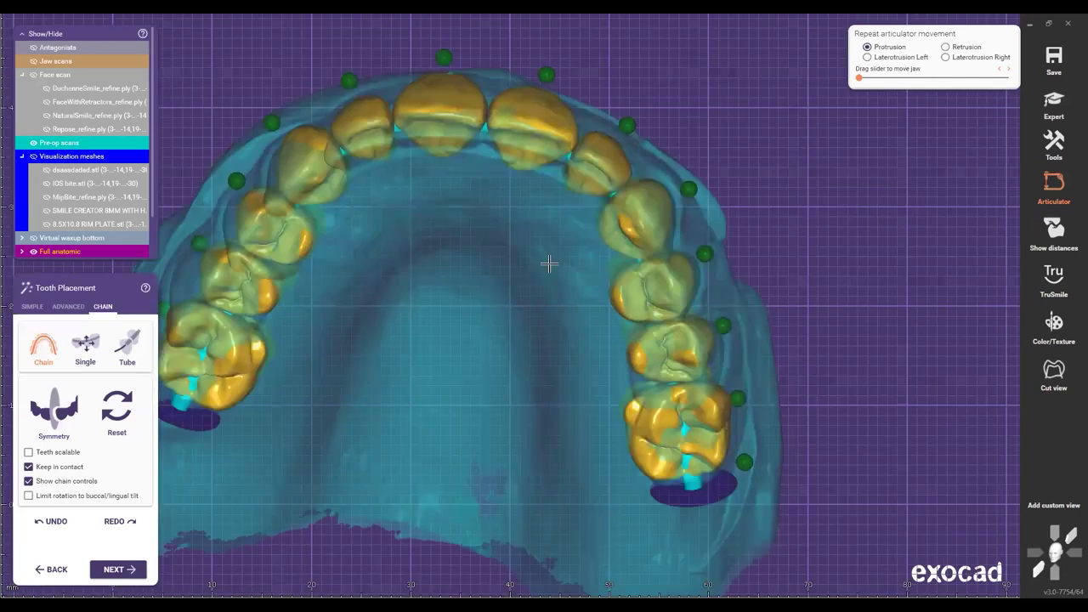
{"action": "scroll", "coordinate": [549, 264], "scroll_direction": "down", "scroll_amount": 5}
{"action": "key", "text": "a"}
{"action": "right_click_drag", "start_coordinate": [499, 280], "coordinate": [347, 185]}
{"action": "scroll", "coordinate": [388, 262], "scroll_direction": "up", "scroll_amount": 1}
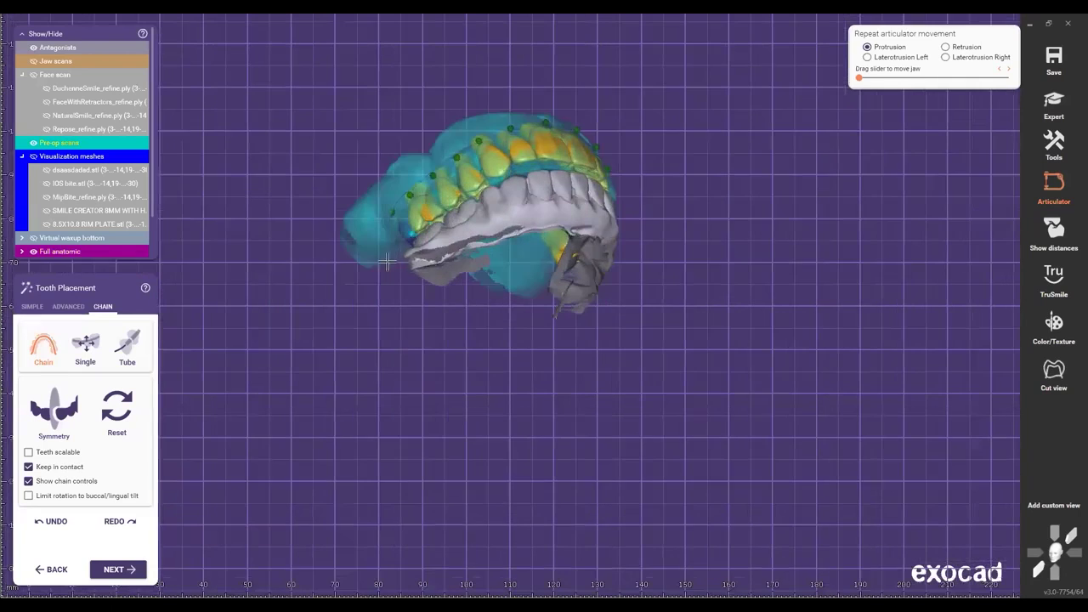
{"action": "scroll", "coordinate": [784, 224], "scroll_direction": "up", "scroll_amount": 3}
{"action": "right_click_drag", "start_coordinate": [773, 323], "coordinate": [503, 364]}
{"action": "scroll", "coordinate": [476, 319], "scroll_direction": "down", "scroll_amount": 2}
{"action": "scroll", "coordinate": [497, 356], "scroll_direction": "up", "scroll_amount": 3}
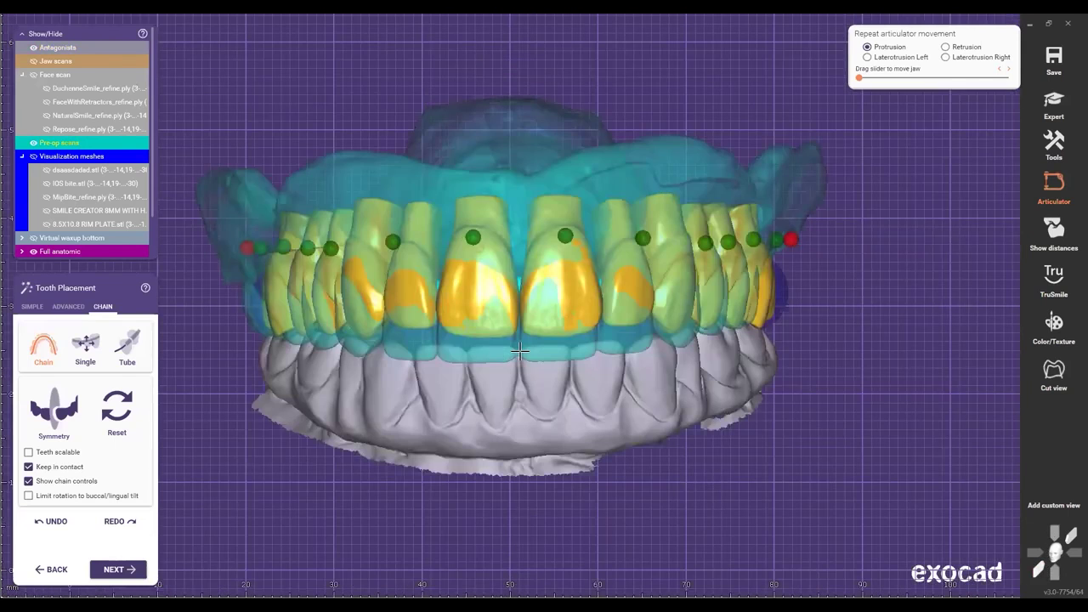
Step: Hide the pre-op scan, show the SMILE CREATOR 8MM mesh and compare the upper incisal edges with its guide lines
{"action": "scroll", "coordinate": [264, 269], "scroll_direction": "up", "scroll_amount": 2}
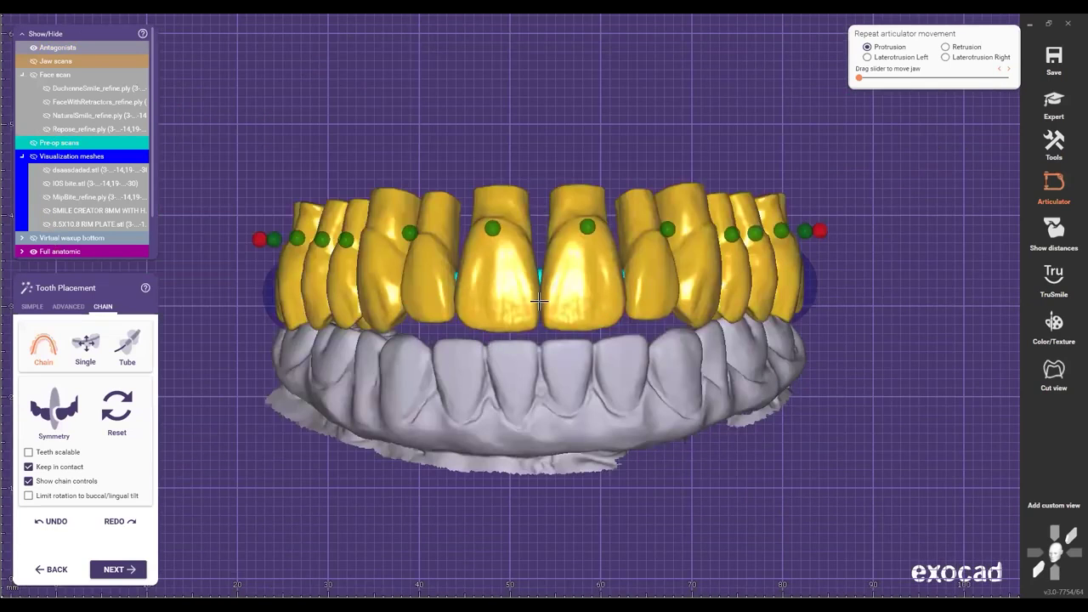
{"action": "scroll", "coordinate": [539, 298], "scroll_direction": "up", "scroll_amount": 4}
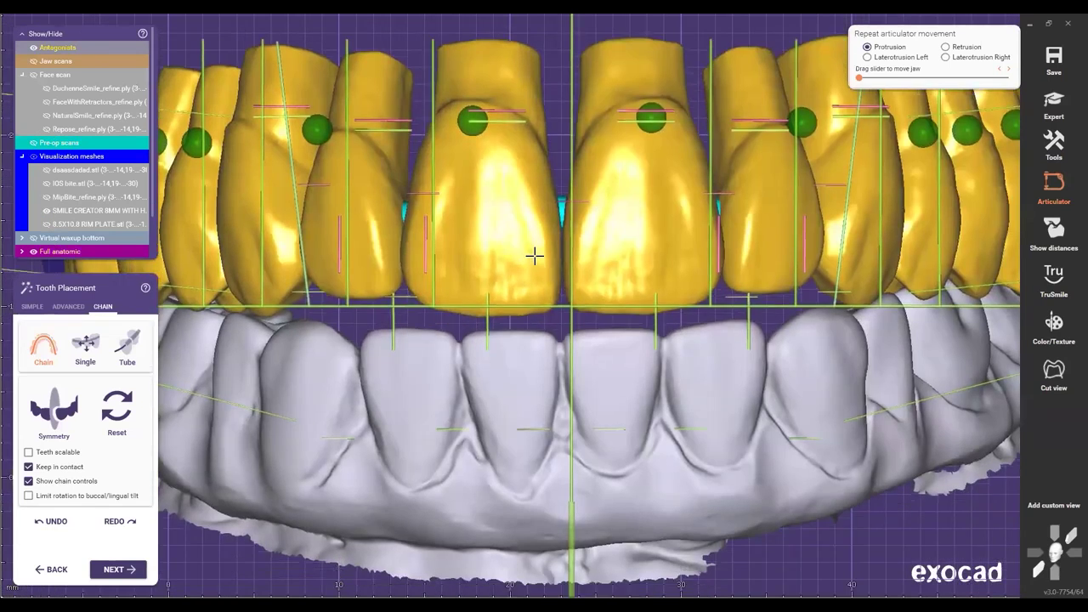
{"action": "scroll", "coordinate": [537, 264], "scroll_direction": "down", "scroll_amount": 1}
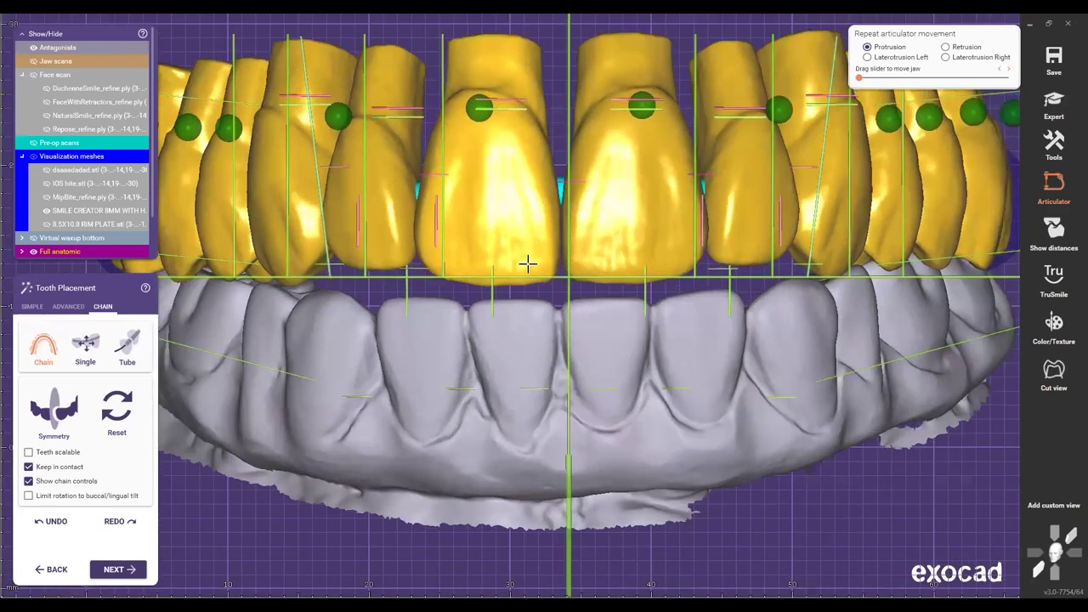
{"action": "scroll", "coordinate": [528, 262], "scroll_direction": "down", "scroll_amount": 3}
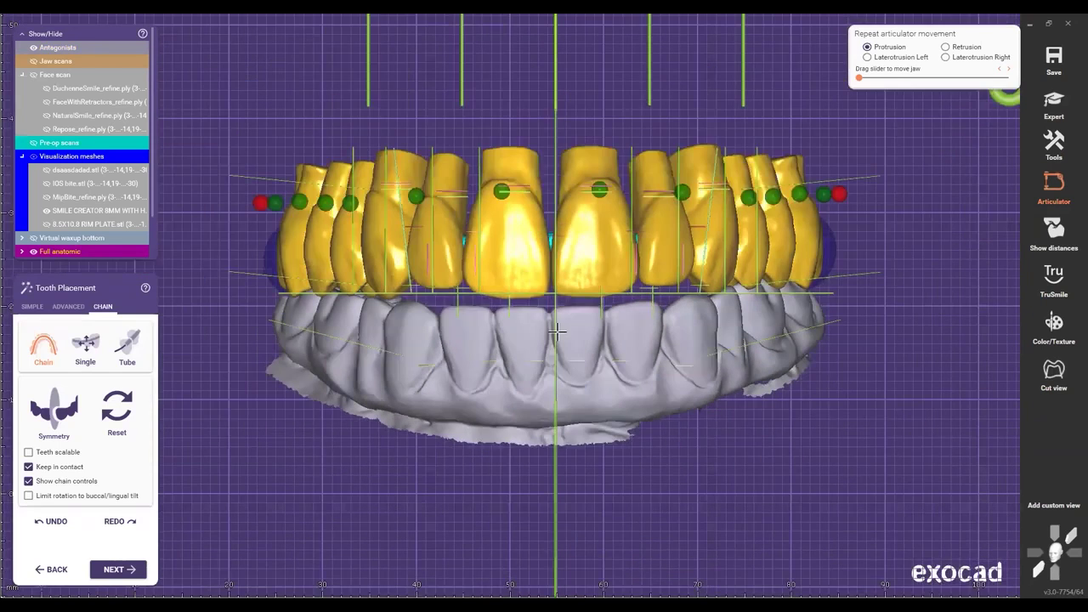
{"action": "scroll", "coordinate": [513, 332], "scroll_direction": "up", "scroll_amount": 1}
{"action": "scroll", "coordinate": [532, 325], "scroll_direction": "down", "scroll_amount": 4}
Step: Examine the tooth chain's overlap over the lower arch from below and from the side
{"action": "right_click_drag", "start_coordinate": [376, 326], "coordinate": [511, 272]}
{"action": "right_click_drag", "start_coordinate": [502, 123], "coordinate": [646, 300]}
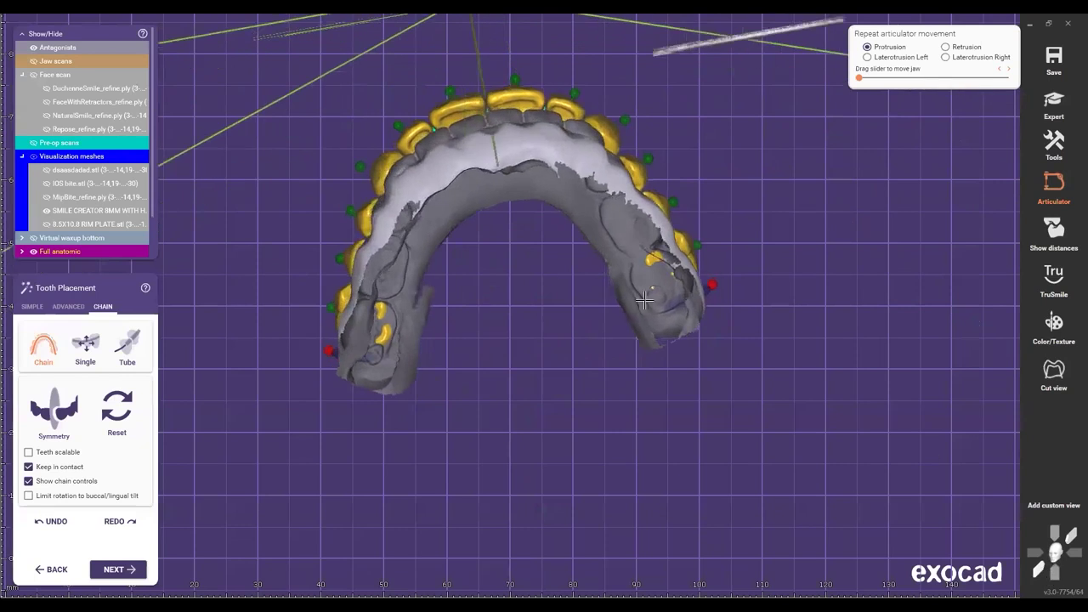
{"action": "scroll", "coordinate": [544, 294], "scroll_direction": "down", "scroll_amount": 2}
{"action": "scroll", "coordinate": [323, 194], "scroll_direction": "down", "scroll_amount": 3}
{"action": "scroll", "coordinate": [517, 228], "scroll_direction": "down", "scroll_amount": 4}
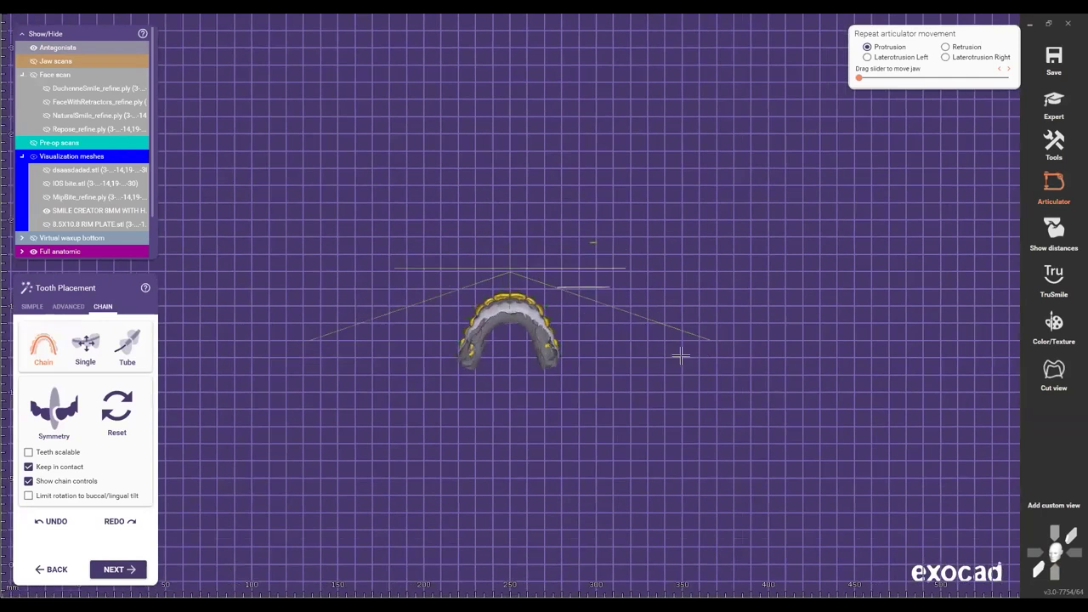
{"action": "scroll", "coordinate": [681, 356], "scroll_direction": "up", "scroll_amount": 4}
{"action": "right_click_drag", "start_coordinate": [418, 259], "coordinate": [484, 365]}
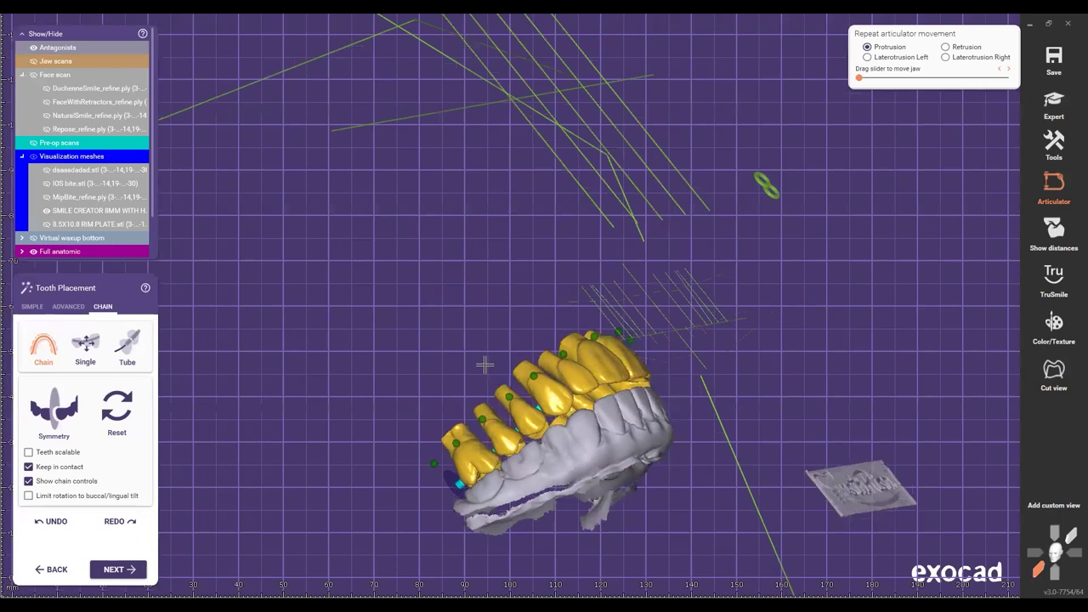
Step: Try lowering the whole tooth chain below the smile guide's horizontal line in the front view while toggling the antagonist
{"action": "key", "text": "Home"}
{"action": "scroll", "coordinate": [482, 377], "scroll_direction": "up", "scroll_amount": 1}
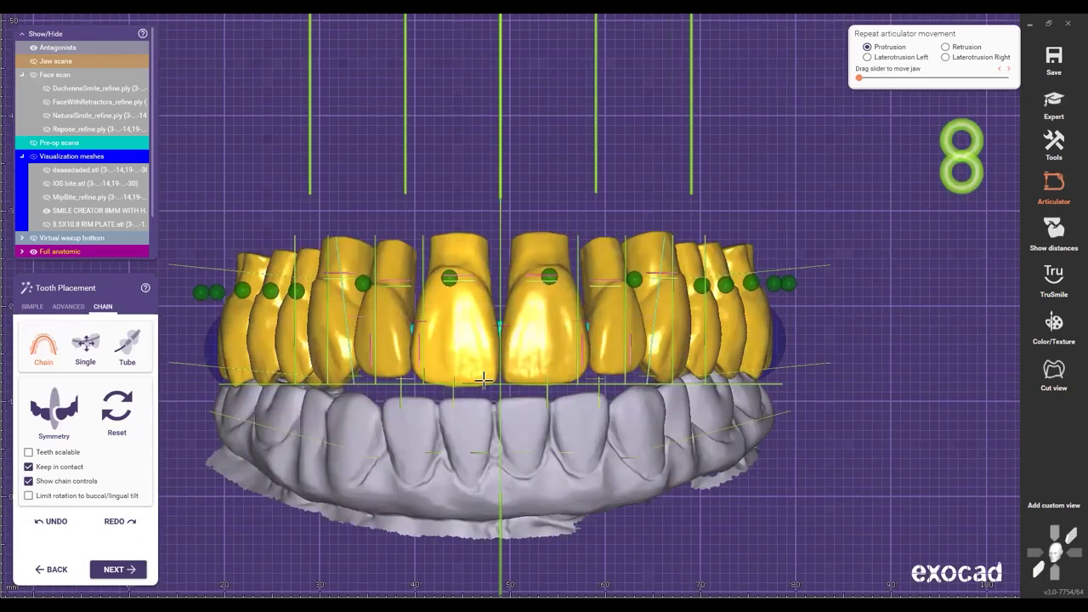
{"action": "scroll", "coordinate": [483, 379], "scroll_direction": "up", "scroll_amount": 3}
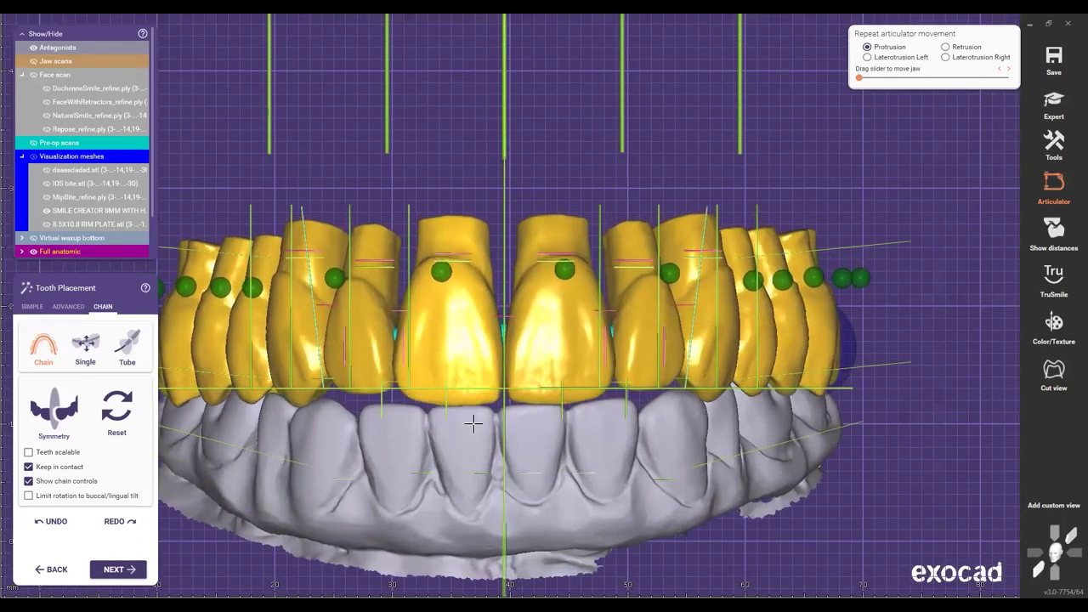
{"action": "scroll", "coordinate": [466, 425], "scroll_direction": "up", "scroll_amount": 1}
{"action": "key", "text": "a"}
{"action": "key", "text": "a"}
{"action": "scroll", "coordinate": [554, 397], "scroll_direction": "down", "scroll_amount": 1}
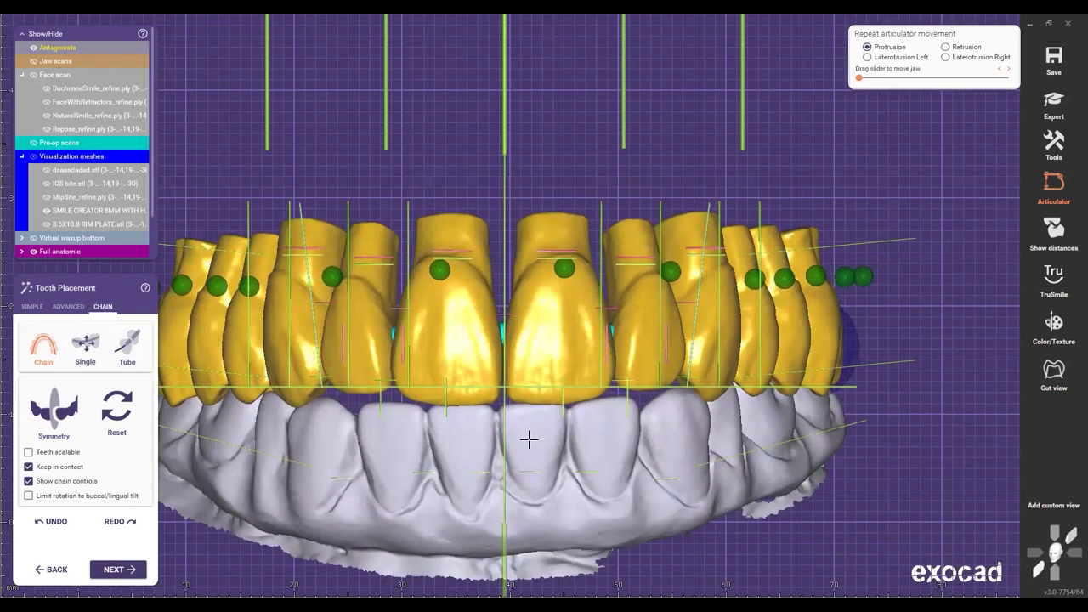
Step: Check the lowered chain against the lower incisors and smile guide, and undo the lowering
{"action": "scroll", "coordinate": [486, 436], "scroll_direction": "down", "scroll_amount": 1}
{"action": "scroll", "coordinate": [450, 433], "scroll_direction": "down", "scroll_amount": 1}
{"action": "right_click_drag", "start_coordinate": [443, 434], "coordinate": [492, 443]}
{"action": "scroll", "coordinate": [492, 443], "scroll_direction": "down", "scroll_amount": 2}
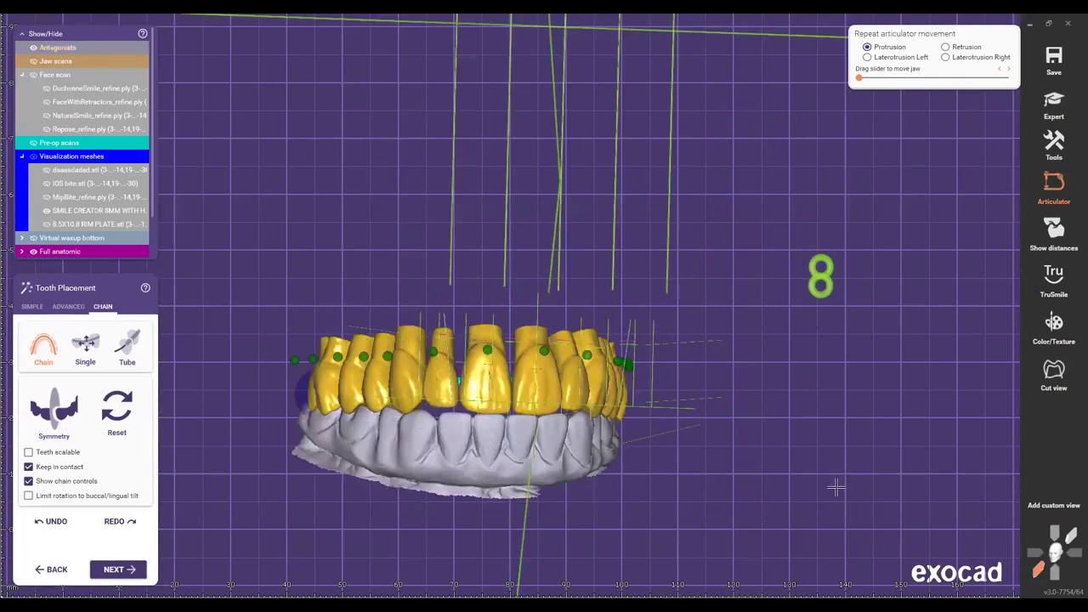
{"action": "scroll", "coordinate": [539, 353], "scroll_direction": "down", "scroll_amount": 4}
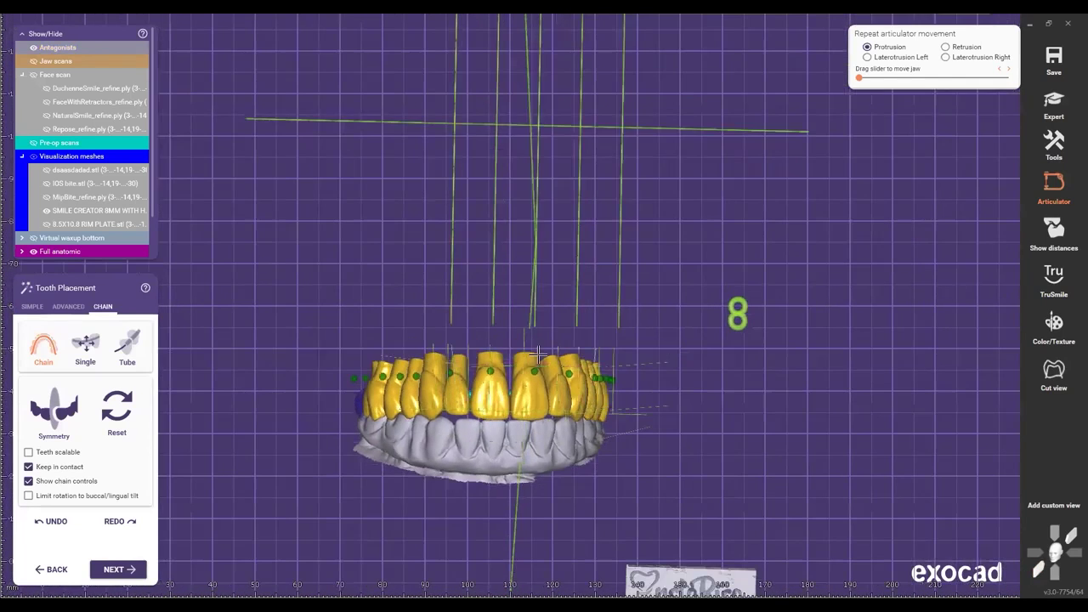
{"action": "scroll", "coordinate": [539, 353], "scroll_direction": "down", "scroll_amount": 1}
{"action": "scroll", "coordinate": [537, 342], "scroll_direction": "down", "scroll_amount": 3}
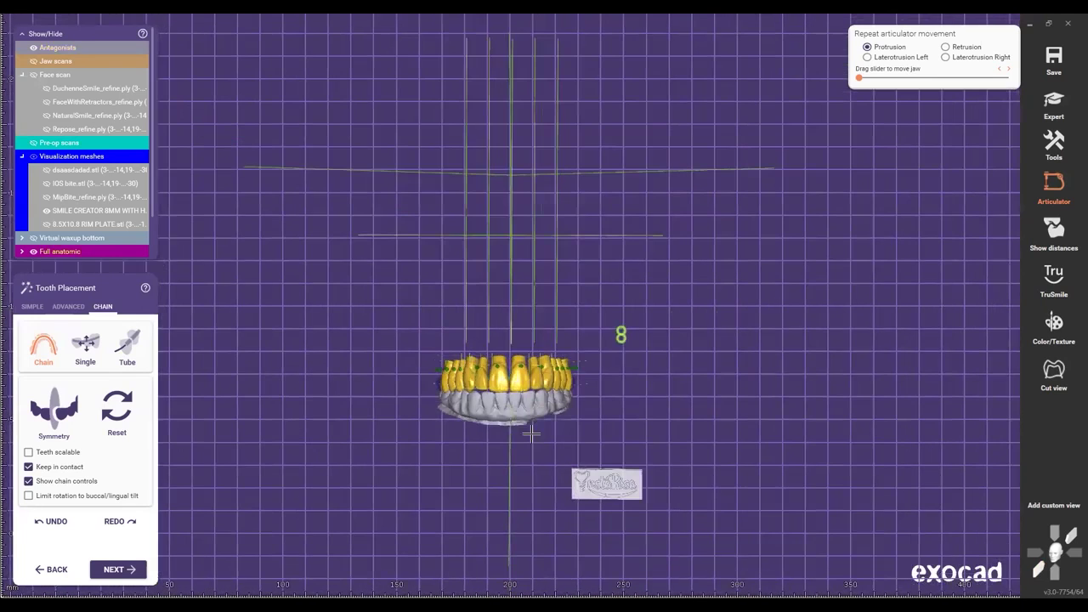
{"action": "scroll", "coordinate": [530, 434], "scroll_direction": "down", "scroll_amount": 2}
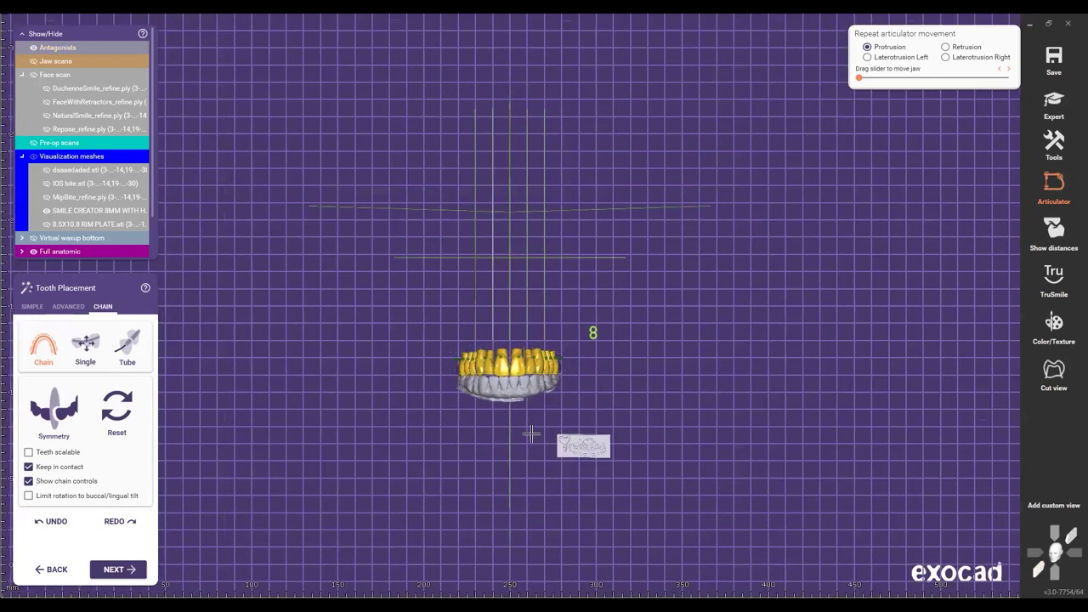
{"action": "middle_click", "coordinate": [531, 435]}
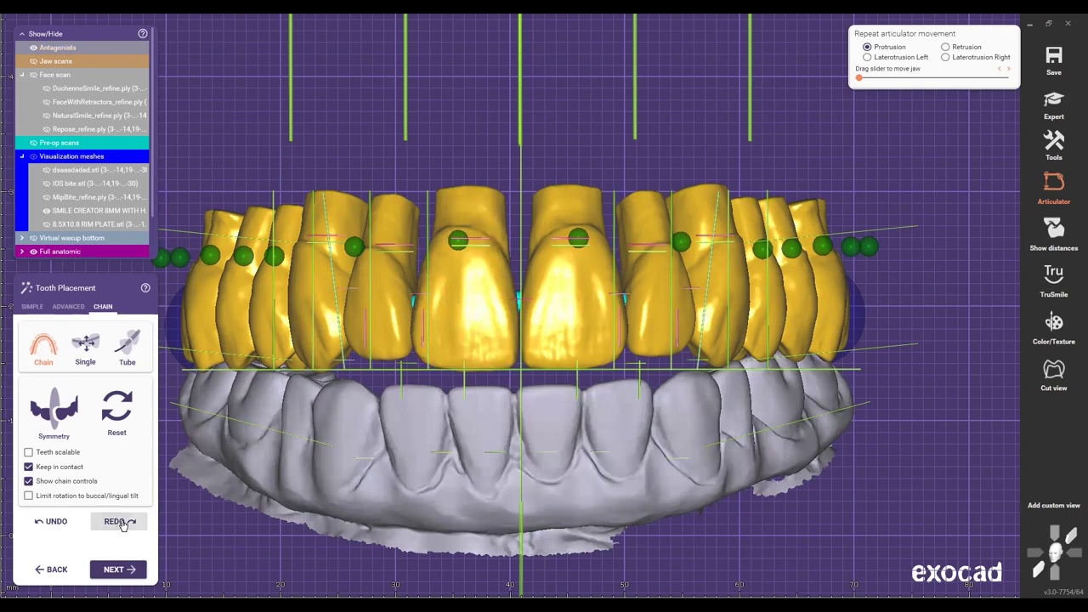
Step: Try moving the whole tooth chain down to the level of the lower incisal edges and check the overlap from below
{"action": "left_click_drag", "start_coordinate": [468, 356], "coordinate": [469, 371]}
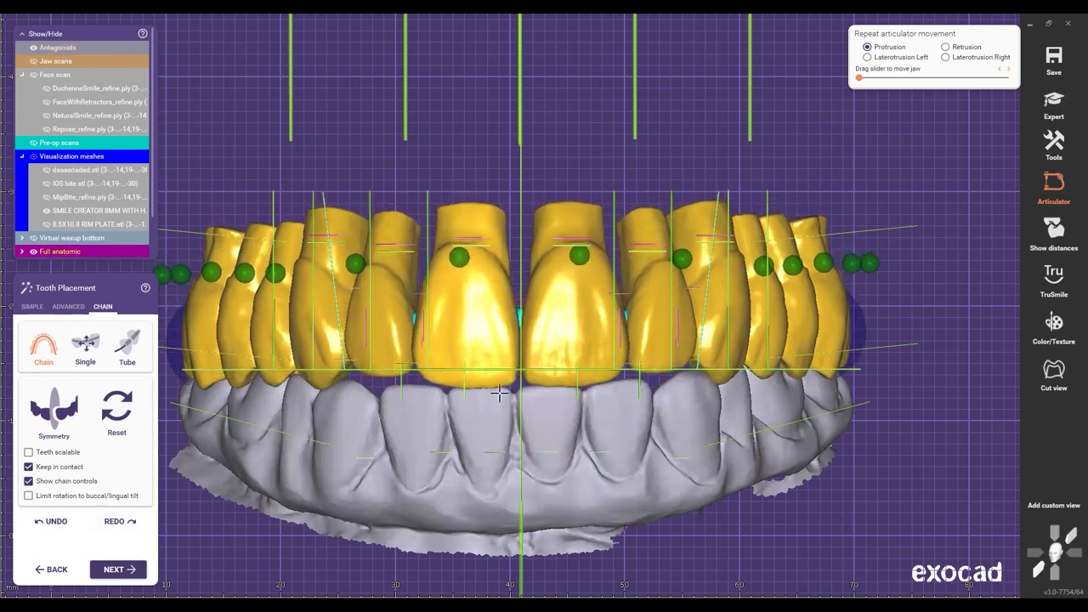
{"action": "scroll", "coordinate": [556, 340], "scroll_direction": "down", "scroll_amount": 4}
{"action": "right_click_drag", "start_coordinate": [500, 345], "coordinate": [497, 219]}
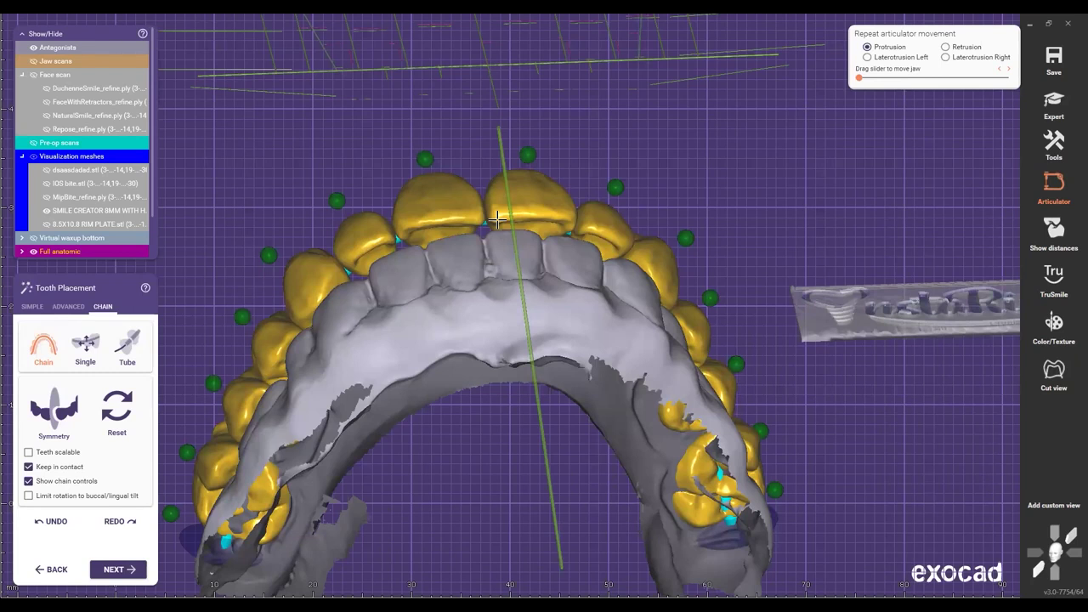
{"action": "scroll", "coordinate": [492, 249], "scroll_direction": "down", "scroll_amount": 4}
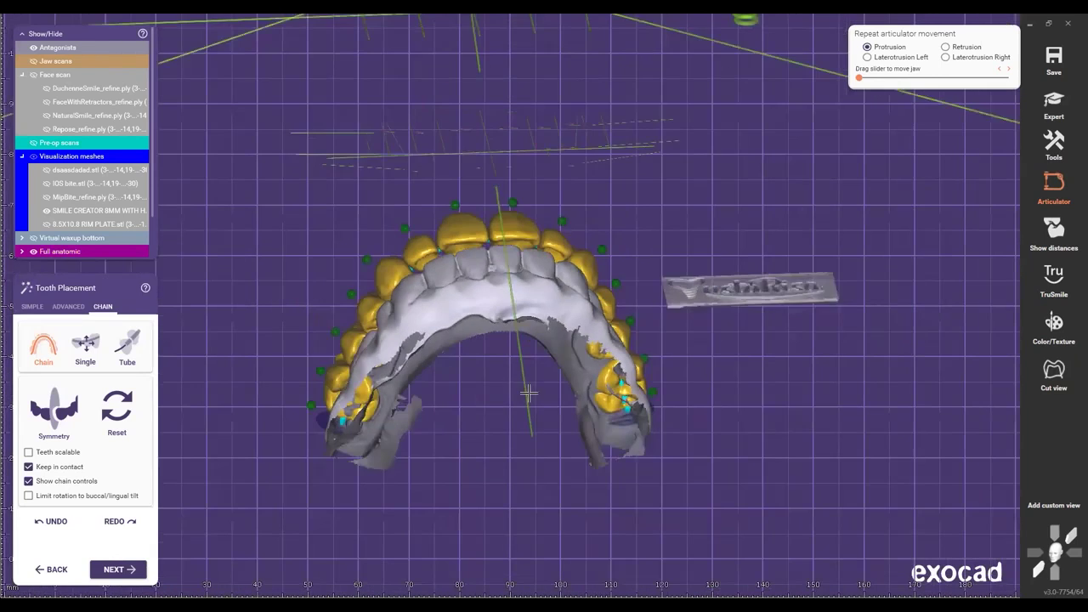
Step: Temporarily hide the full anatomic teeth and examine the antagonist's occlusal surfaces beneath the chain
{"action": "right_click_drag", "start_coordinate": [458, 304], "coordinate": [473, 286]}
{"action": "scroll", "coordinate": [437, 359], "scroll_direction": "up", "scroll_amount": 3}
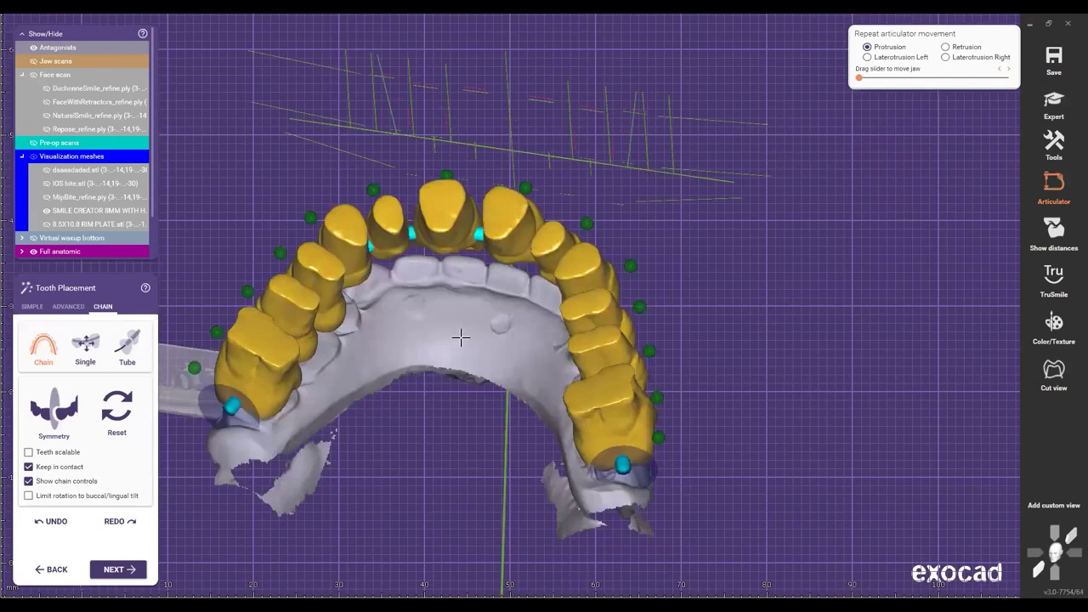
{"action": "scroll", "coordinate": [460, 338], "scroll_direction": "up", "scroll_amount": 2}
{"action": "scroll", "coordinate": [396, 407], "scroll_direction": "down", "scroll_amount": 1}
{"action": "right_click_drag", "start_coordinate": [396, 406], "coordinate": [336, 321]}
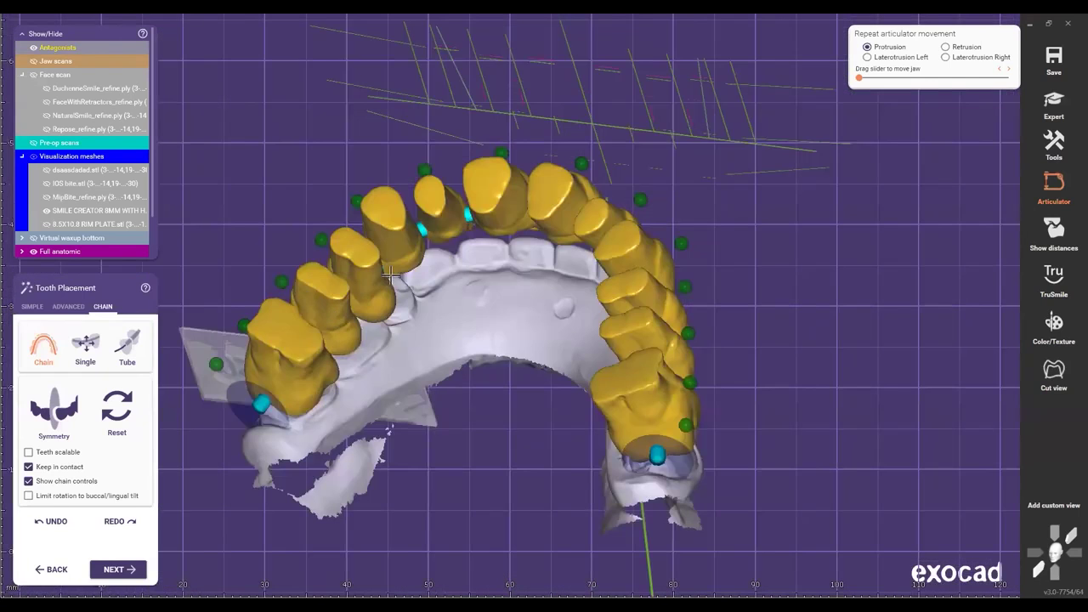
{"action": "key", "text": "ctrl+f"}
{"action": "right_click_drag", "start_coordinate": [627, 424], "coordinate": [644, 366]}
{"action": "scroll", "coordinate": [650, 338], "scroll_direction": "up", "scroll_amount": 2}
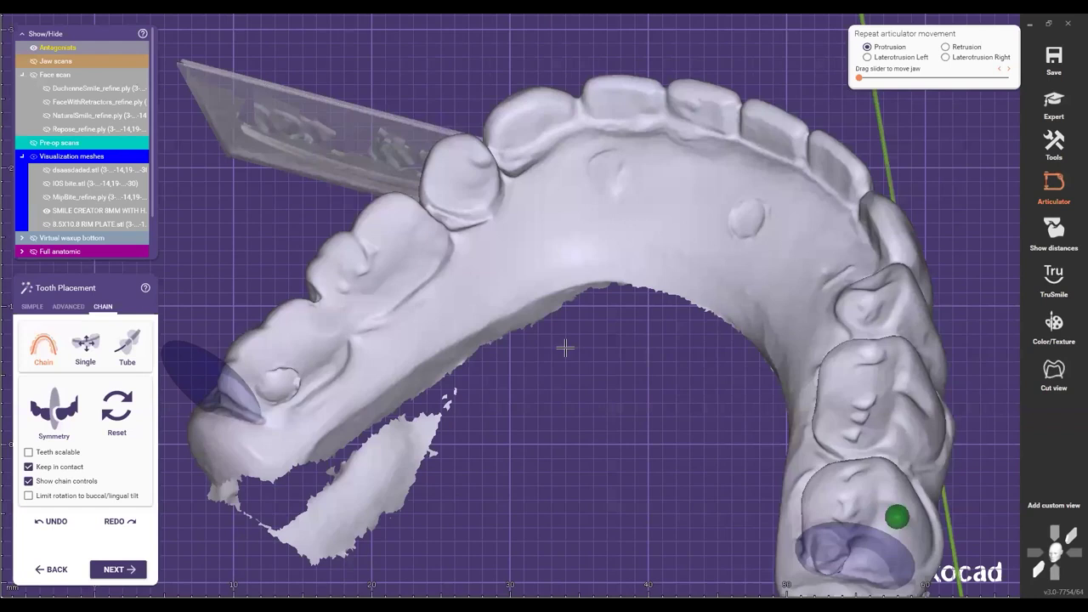
{"action": "right_click_drag", "start_coordinate": [565, 347], "coordinate": [310, 129]}
{"action": "scroll", "coordinate": [457, 297], "scroll_direction": "up", "scroll_amount": 1}
{"action": "scroll", "coordinate": [457, 297], "scroll_direction": "down", "scroll_amount": 2}
{"action": "scroll", "coordinate": [525, 376], "scroll_direction": "down", "scroll_amount": 1}
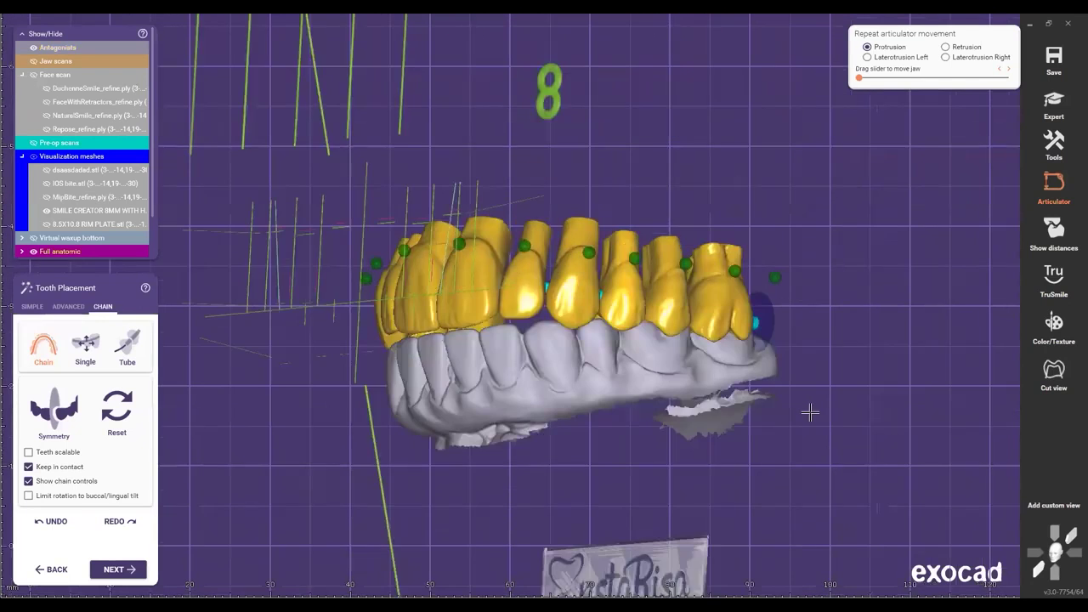
Step: Make the antagonist translucent and examine the posterior teeth on the tooth 3 side against the lower arch
{"action": "scroll", "coordinate": [353, 373], "scroll_direction": "down", "scroll_amount": 2}
{"action": "right_click_drag", "start_coordinate": [357, 372], "coordinate": [384, 362]}
{"action": "right_click_drag", "start_coordinate": [388, 234], "coordinate": [250, 354]}
{"action": "scroll", "coordinate": [250, 369], "scroll_direction": "up", "scroll_amount": 3}
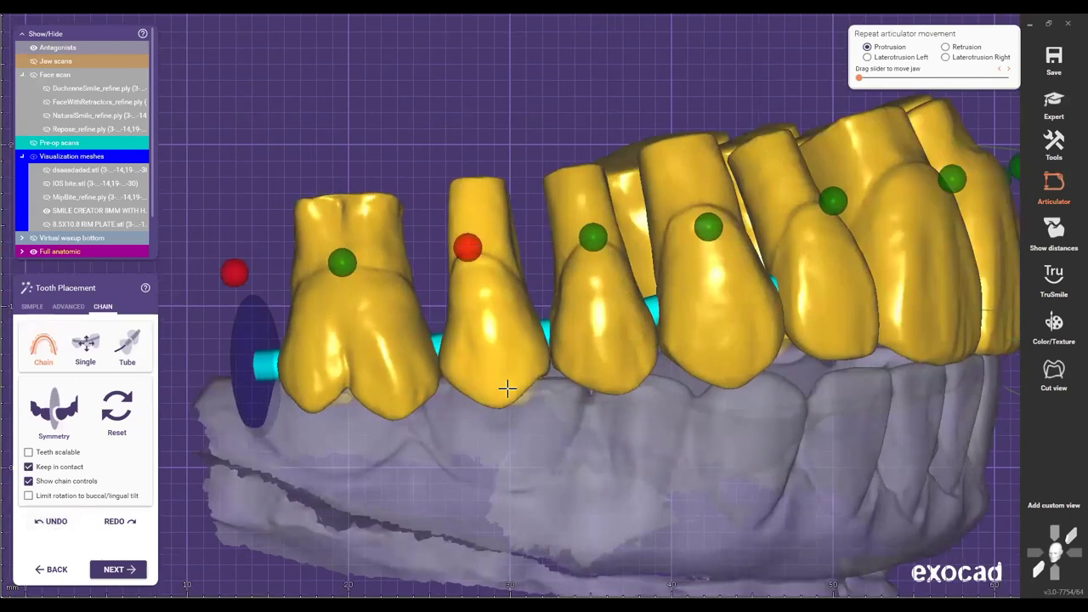
{"action": "scroll", "coordinate": [486, 372], "scroll_direction": "down", "scroll_amount": 4}
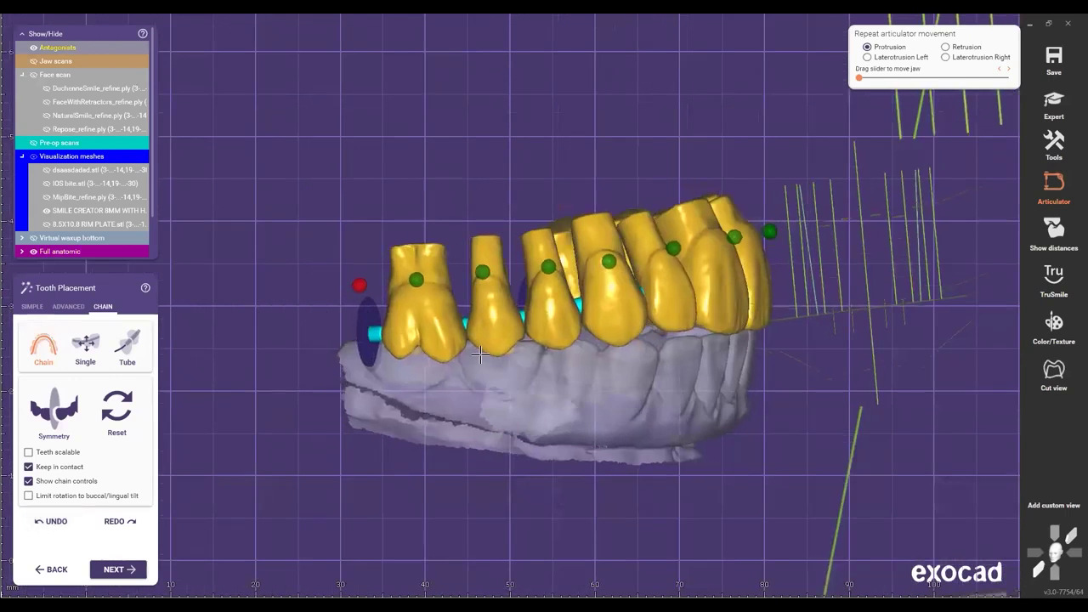
{"action": "scroll", "coordinate": [467, 343], "scroll_direction": "up", "scroll_amount": 4}
{"action": "scroll", "coordinate": [964, 193], "scroll_direction": "down", "scroll_amount": 6}
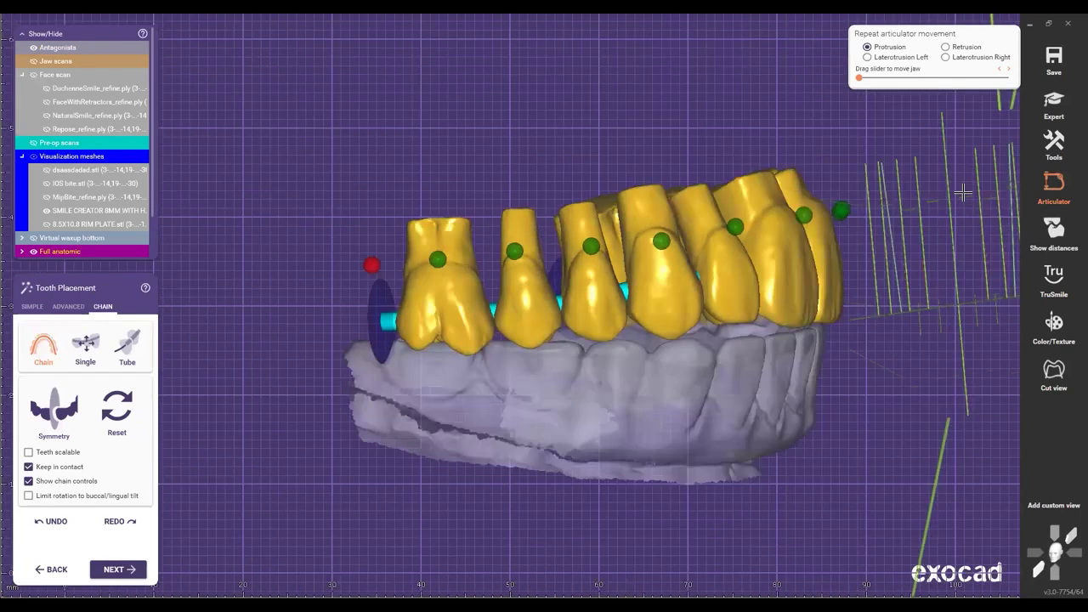
Step: Display proximity distances to the antagonists with dynamic distances off, and set the colour scale maximum to 0.5
{"action": "right_click_drag", "start_coordinate": [556, 51], "coordinate": [469, 44]}
{"action": "key", "text": "ctrl+d"}
{"action": "left_click", "coordinate": [231, 65]}
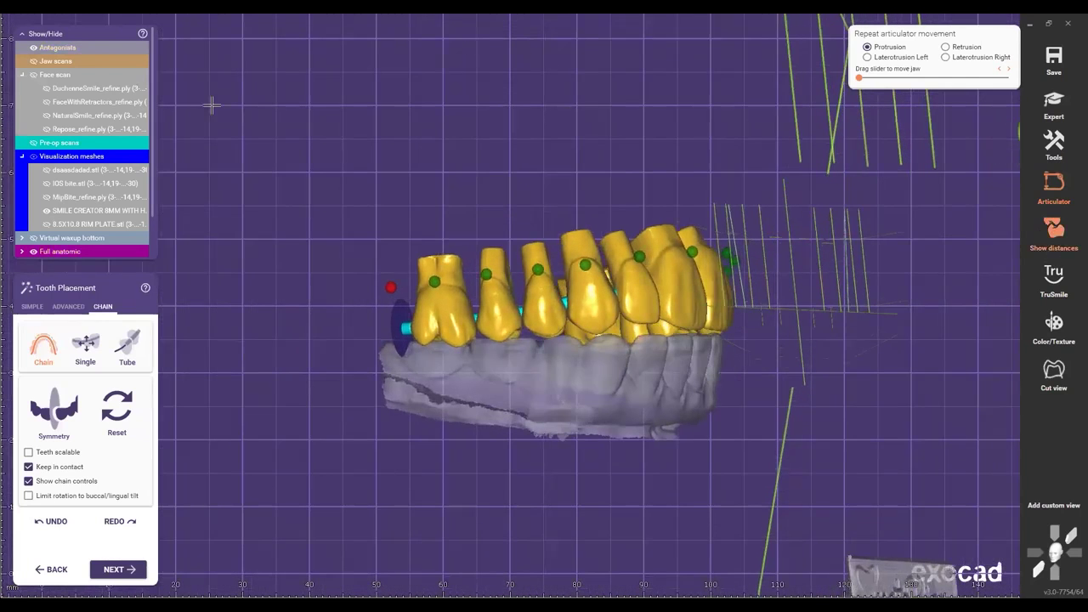
{"action": "left_click", "coordinate": [212, 104]}
{"action": "left_click", "coordinate": [507, 66]}
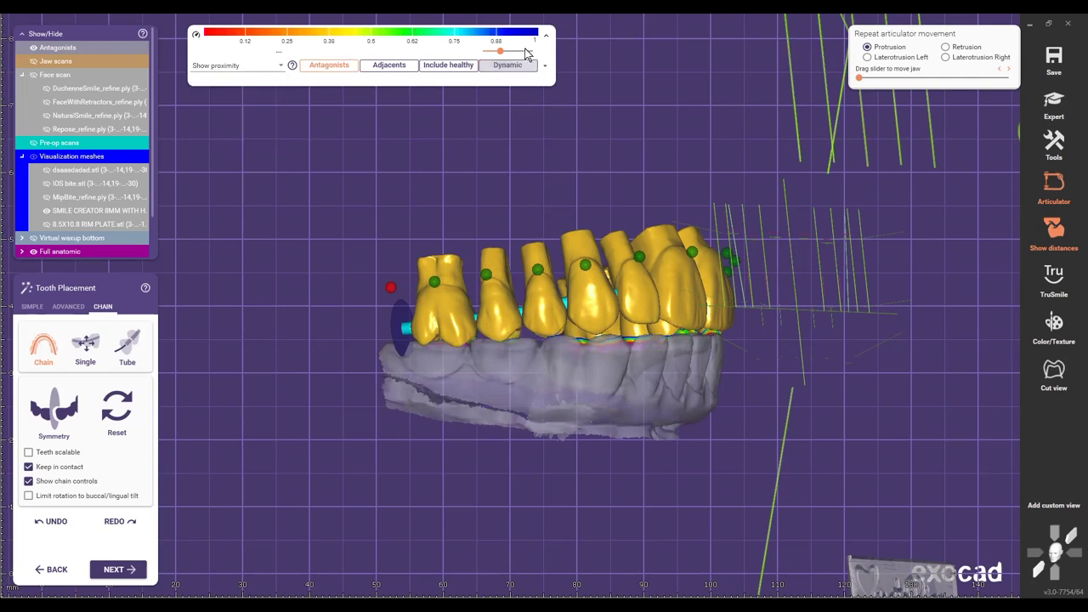
{"action": "type", "text": "0.5"}
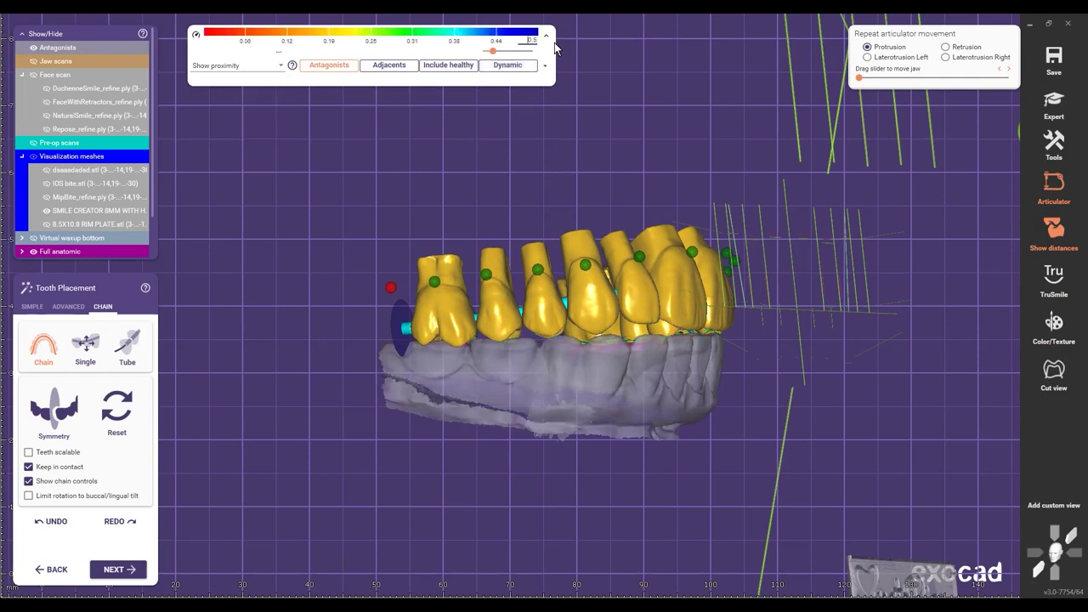
Step: Hide the SMILE CREATOR 8MM mesh and examine the coloured proximity contacts between the chain and antagonist from the side
{"action": "right_click_drag", "start_coordinate": [386, 128], "coordinate": [513, 319]}
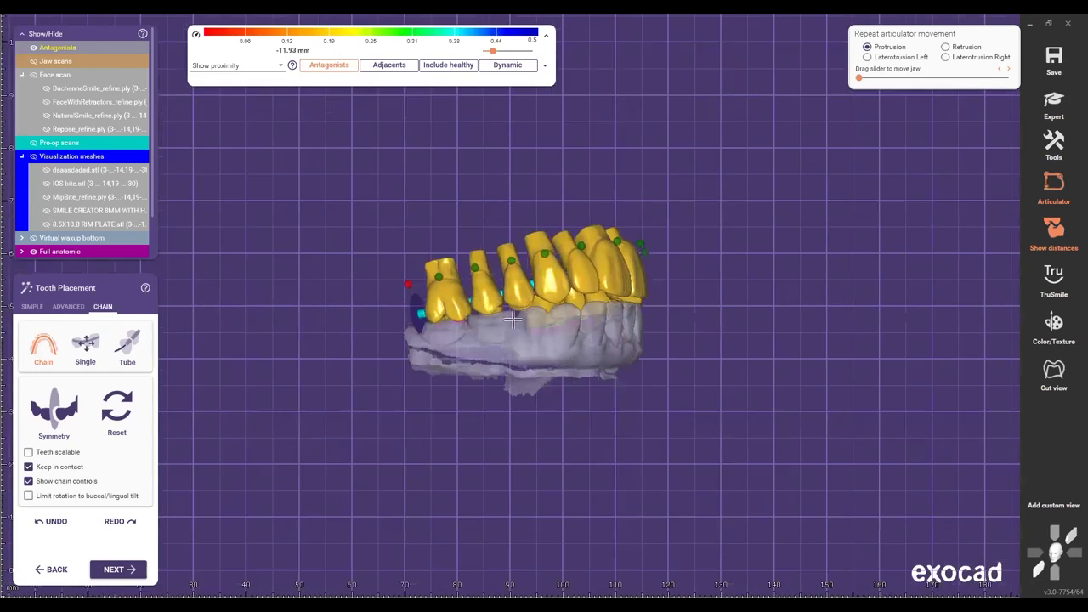
{"action": "scroll", "coordinate": [513, 319], "scroll_direction": "up", "scroll_amount": 2}
{"action": "scroll", "coordinate": [635, 400], "scroll_direction": "up", "scroll_amount": 4}
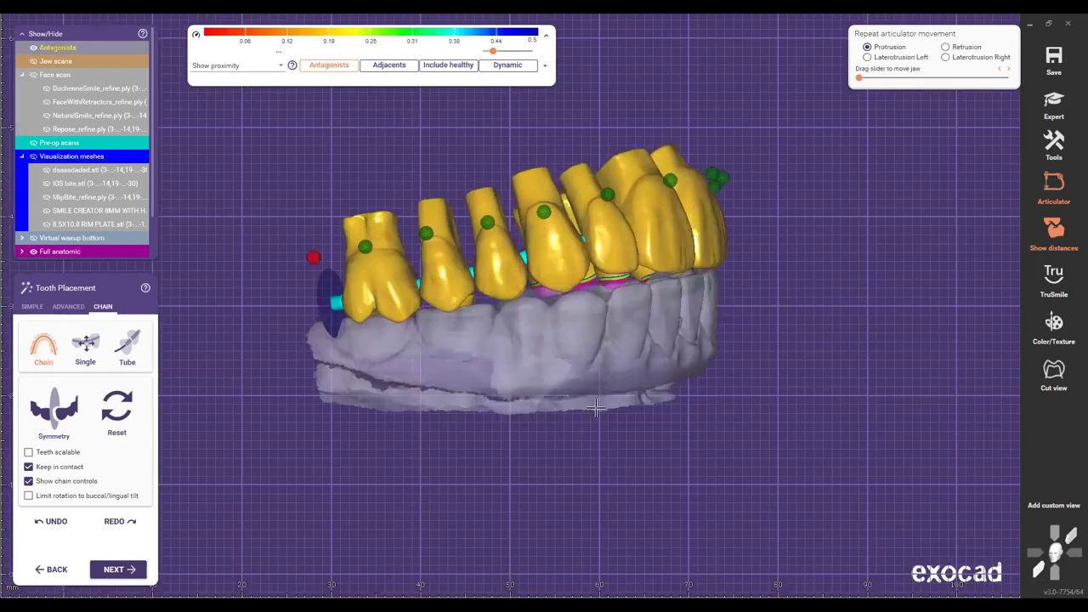
{"action": "right_click_drag", "start_coordinate": [650, 298], "coordinate": [667, 208]}
{"action": "scroll", "coordinate": [631, 253], "scroll_direction": "down", "scroll_amount": 2}
{"action": "right_click_drag", "start_coordinate": [630, 252], "coordinate": [775, 268]}
{"action": "scroll", "coordinate": [728, 355], "scroll_direction": "up", "scroll_amount": 2}
{"action": "scroll", "coordinate": [751, 360], "scroll_direction": "up", "scroll_amount": 1}
{"action": "scroll", "coordinate": [717, 363], "scroll_direction": "up", "scroll_amount": 1}
{"action": "scroll", "coordinate": [790, 369], "scroll_direction": "down", "scroll_amount": 1}
{"action": "scroll", "coordinate": [791, 333], "scroll_direction": "down", "scroll_amount": 2}
Step: Check the chain's fit over the lower arch from below and from the front with the proximity display active
{"action": "right_click_drag", "start_coordinate": [792, 333], "coordinate": [598, 393]}
{"action": "scroll", "coordinate": [693, 310], "scroll_direction": "down", "scroll_amount": 1}
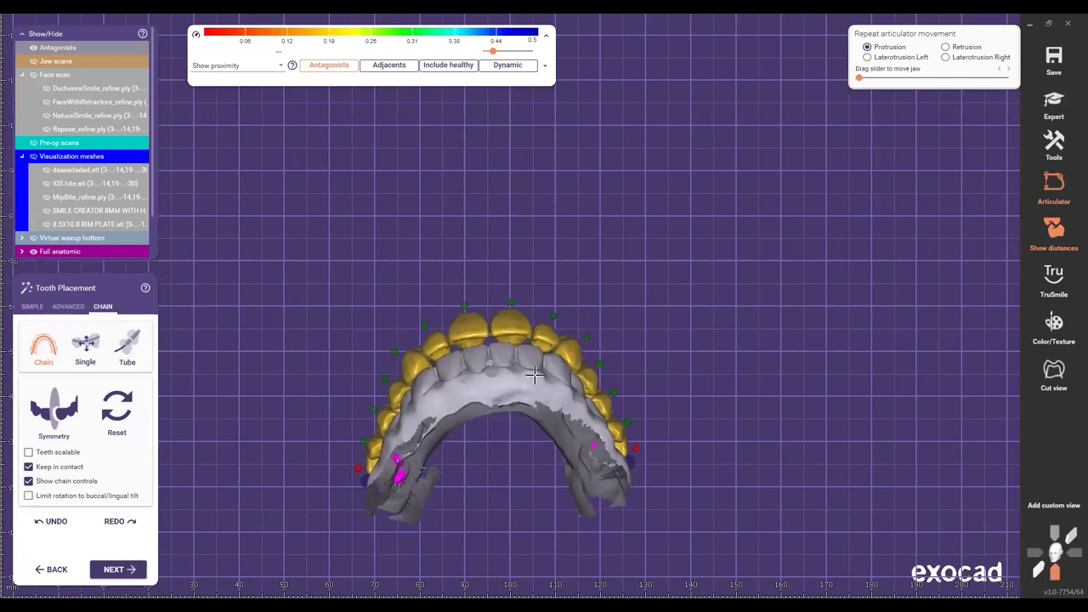
{"action": "left_click", "coordinate": [1039, 570]}
{"action": "right_click_drag", "start_coordinate": [519, 348], "coordinate": [559, 493]}
{"action": "scroll", "coordinate": [536, 388], "scroll_direction": "up", "scroll_amount": 2}
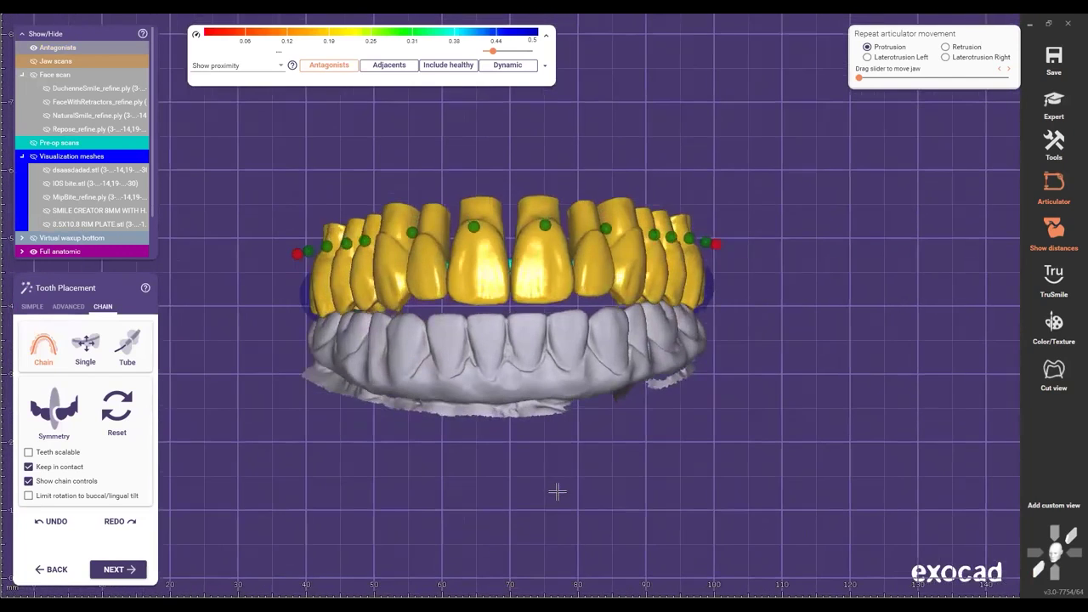
Step: Save a custom front view centred on the SMILE CREATOR 8MM guide lines with the teeth hidden, checking the alignment by toggling the mesh
{"action": "scroll", "coordinate": [556, 499], "scroll_direction": "up", "scroll_amount": 1}
{"action": "left_click", "coordinate": [1055, 553]}
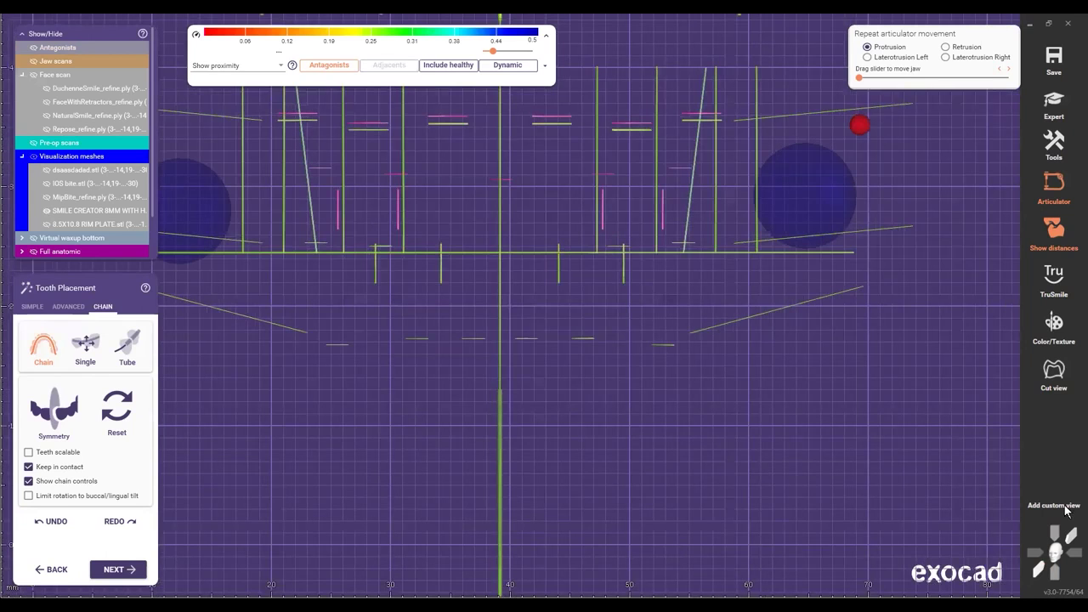
{"action": "right_click_drag", "start_coordinate": [483, 401], "coordinate": [503, 422]}
{"action": "middle_click_drag", "start_coordinate": [510, 405], "coordinate": [508, 437]}
{"action": "middle_click_drag", "start_coordinate": [507, 281], "coordinate": [508, 391]}
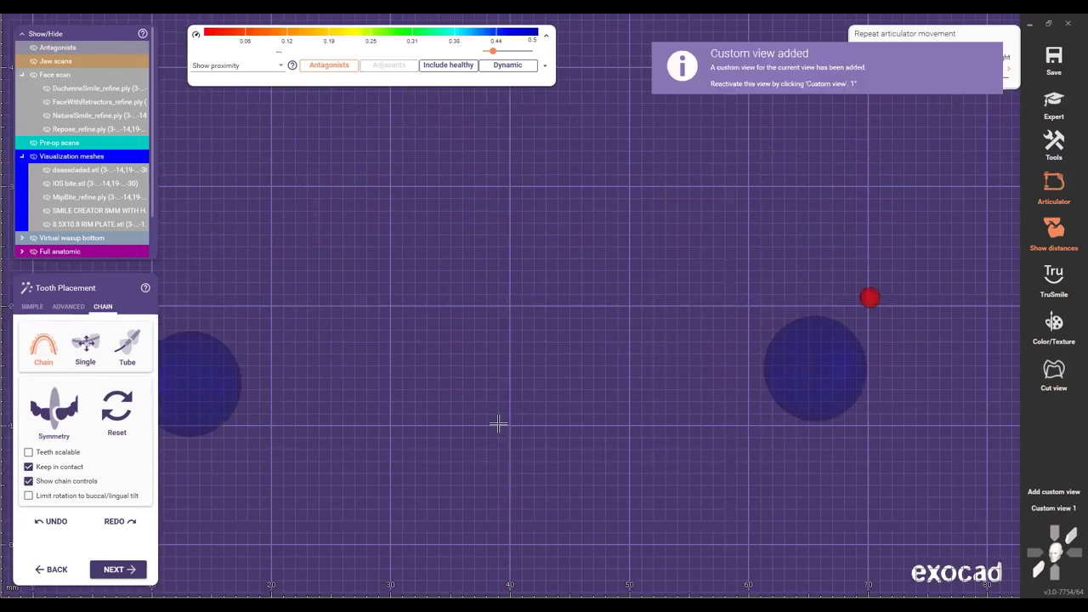
{"action": "scroll", "coordinate": [498, 423], "scroll_direction": "up", "scroll_amount": 3, "text": "ctrl"}
{"action": "scroll", "coordinate": [479, 425], "scroll_direction": "down", "scroll_amount": 3, "text": "ctrl"}
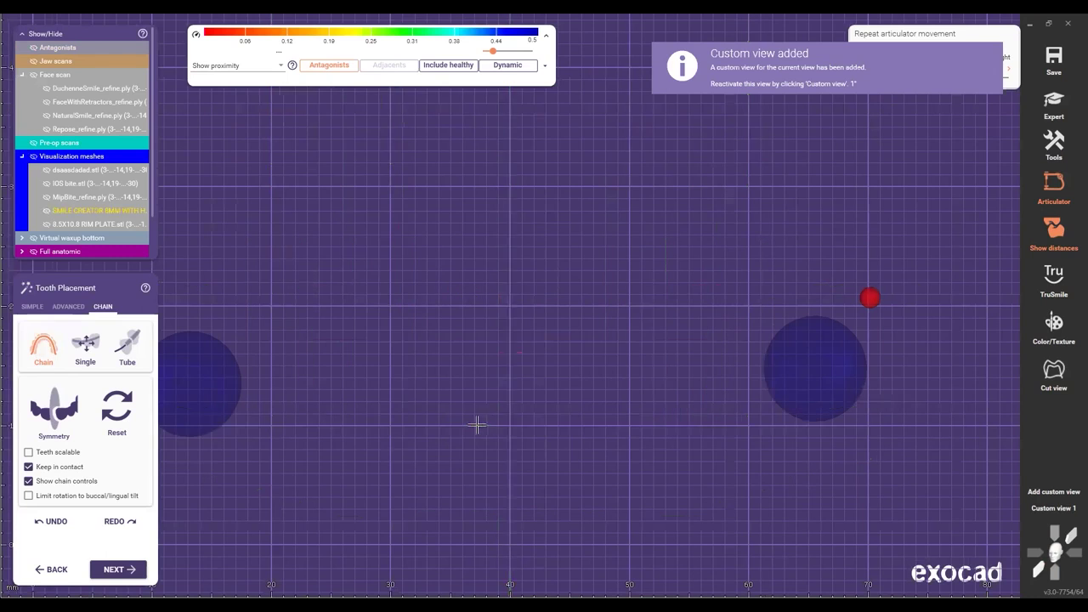
{"action": "scroll", "coordinate": [527, 420], "scroll_direction": "up", "scroll_amount": 3, "text": "ctrl"}
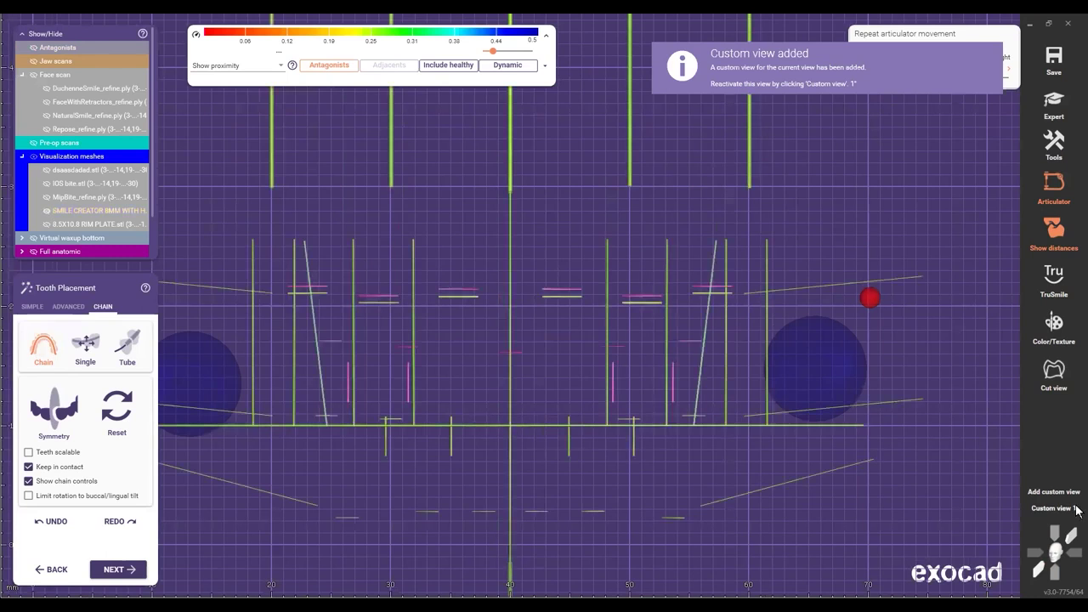
Step: Display the antagonists and full anatomic teeth again and lower the tooth chain relative to the SMILE CREATOR 8MM guide lines
{"action": "key", "text": "a"}
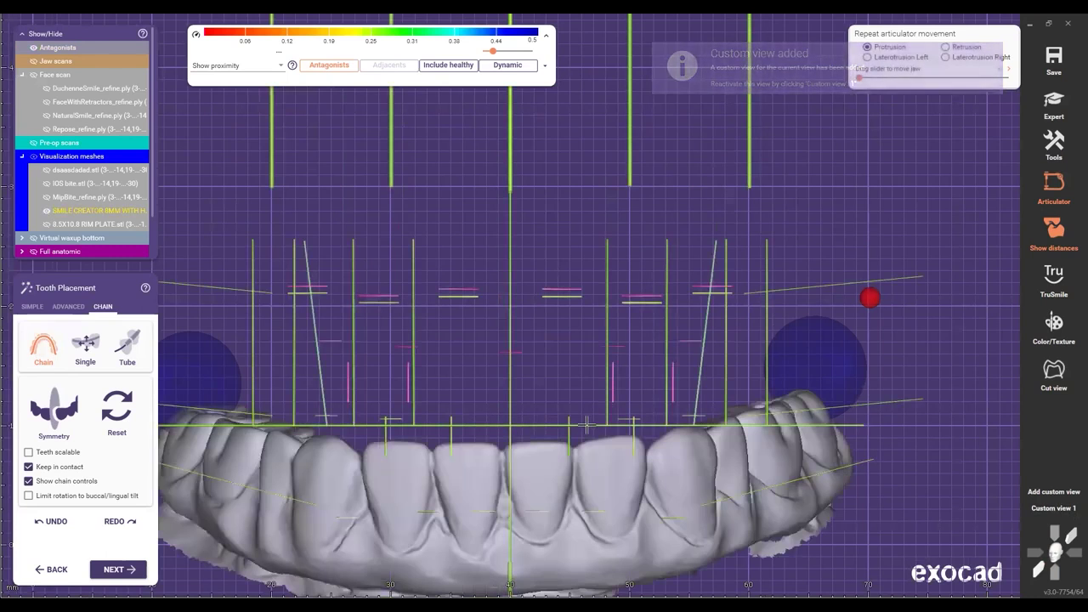
{"action": "key", "text": "f"}
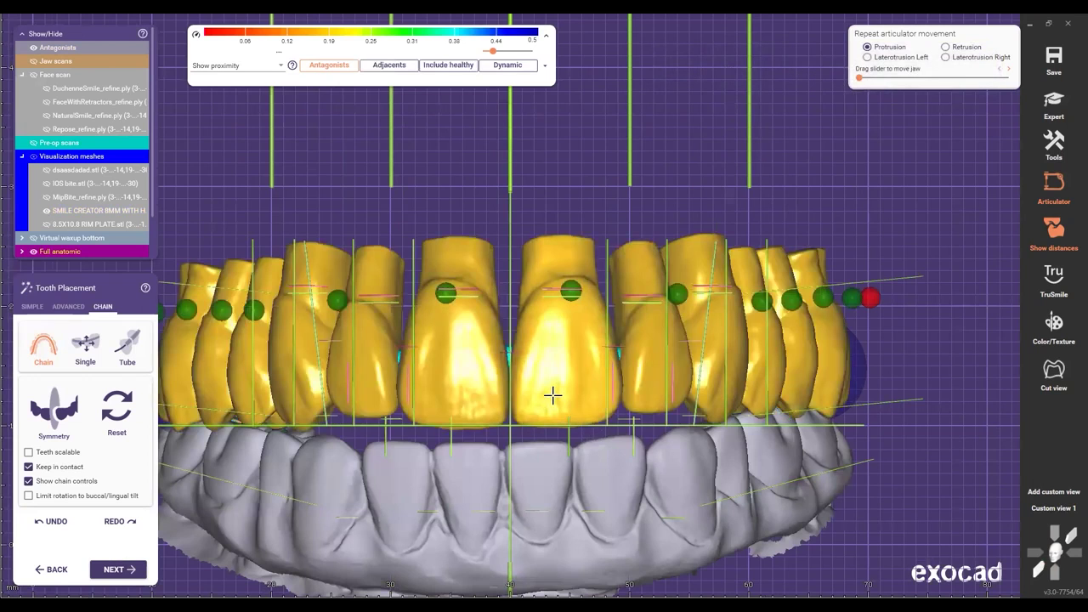
{"action": "left_click_drag", "start_coordinate": [549, 409], "coordinate": [557, 412]}
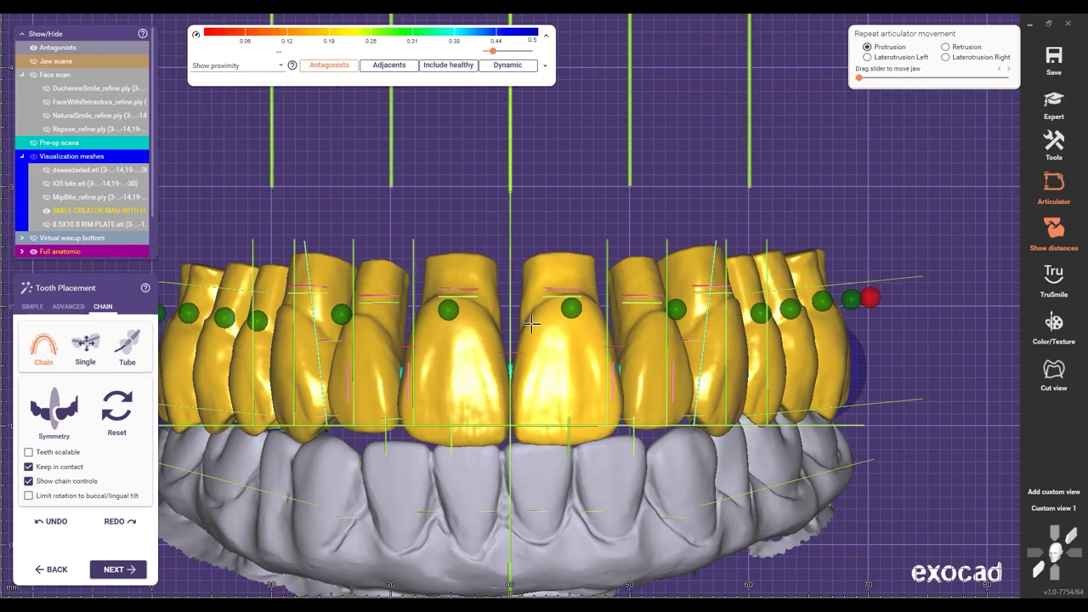
Step: Examine from below where the posterior teeth of the chain penetrate the lower arch on both sides
{"action": "scroll", "coordinate": [536, 301], "scroll_direction": "down", "scroll_amount": 2}
{"action": "scroll", "coordinate": [536, 314], "scroll_direction": "down", "scroll_amount": 3}
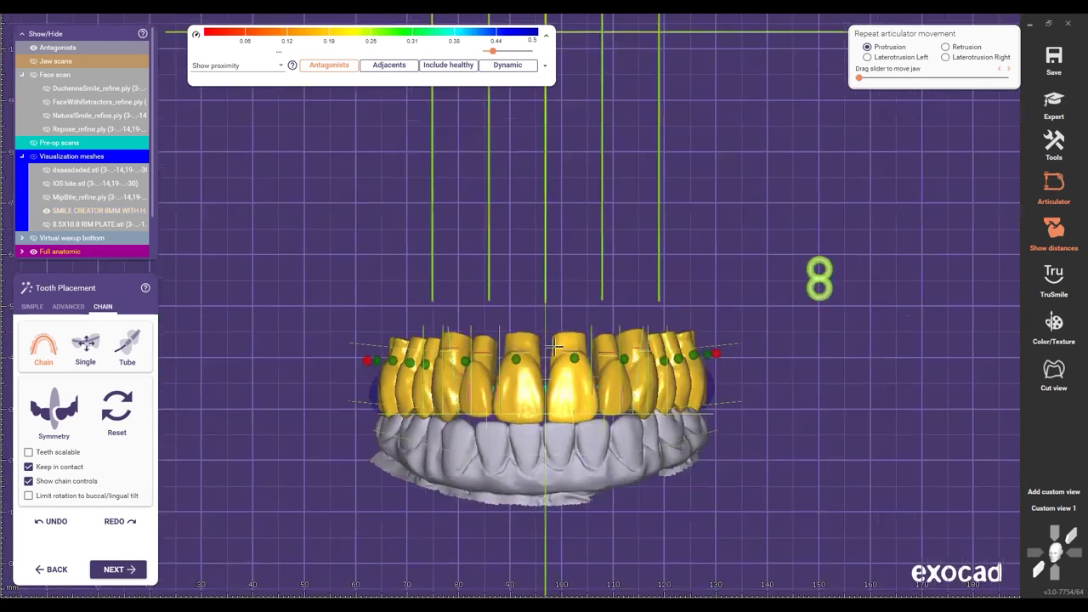
{"action": "right_click_drag", "start_coordinate": [554, 349], "coordinate": [525, 423]}
{"action": "scroll", "coordinate": [825, 351], "scroll_direction": "up", "scroll_amount": 2}
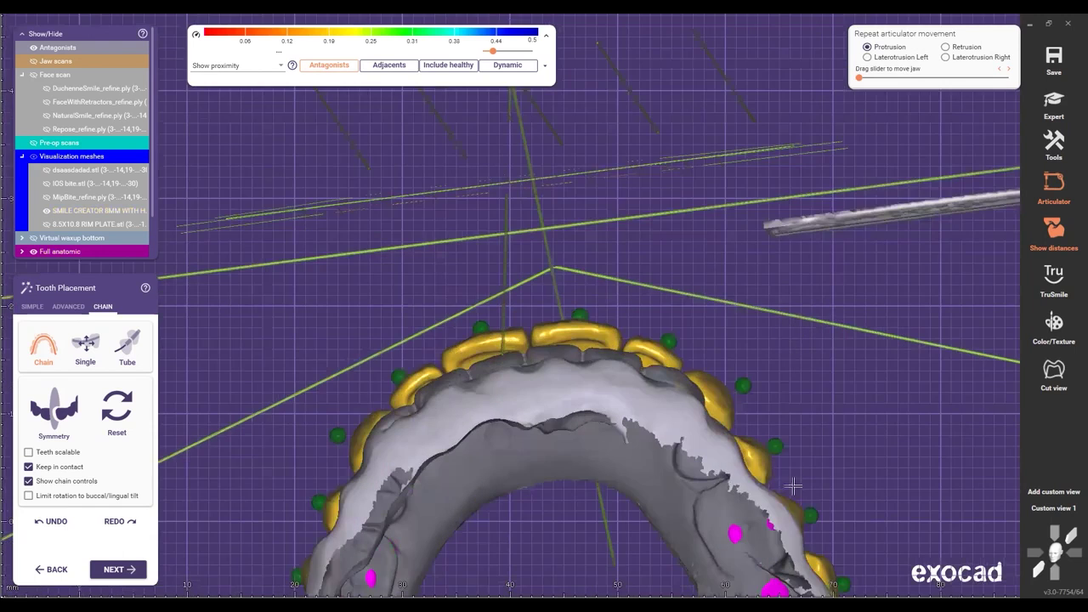
{"action": "scroll", "coordinate": [790, 485], "scroll_direction": "up", "scroll_amount": 1}
{"action": "right_click_drag", "start_coordinate": [446, 556], "coordinate": [710, 353]}
{"action": "scroll", "coordinate": [710, 353], "scroll_direction": "down", "scroll_amount": 5}
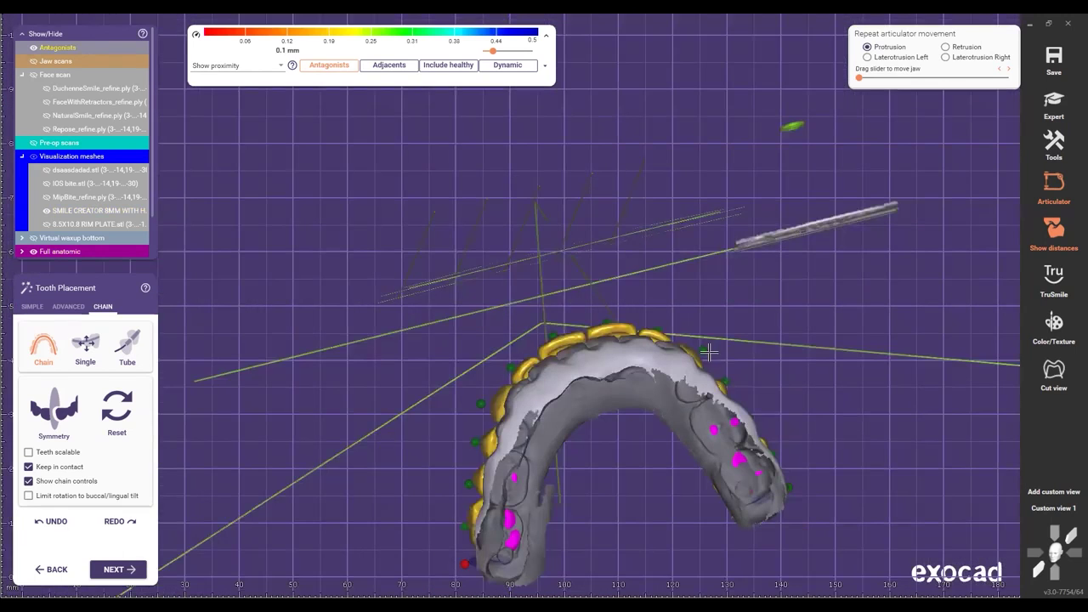
{"action": "scroll", "coordinate": [510, 299], "scroll_direction": "up", "scroll_amount": 1}
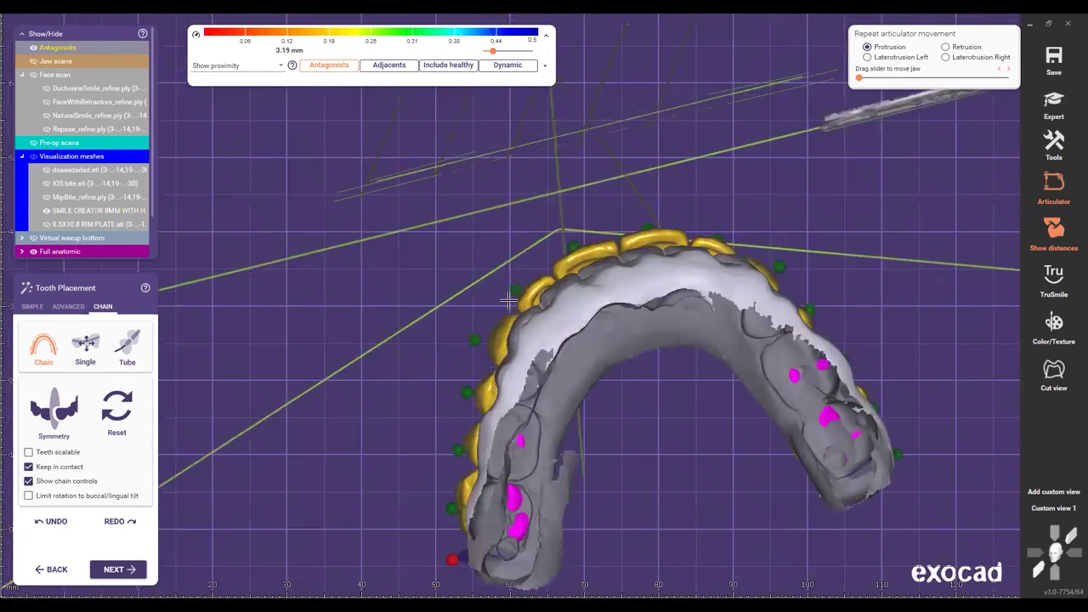
{"action": "scroll", "coordinate": [512, 294], "scroll_direction": "down", "scroll_amount": 4}
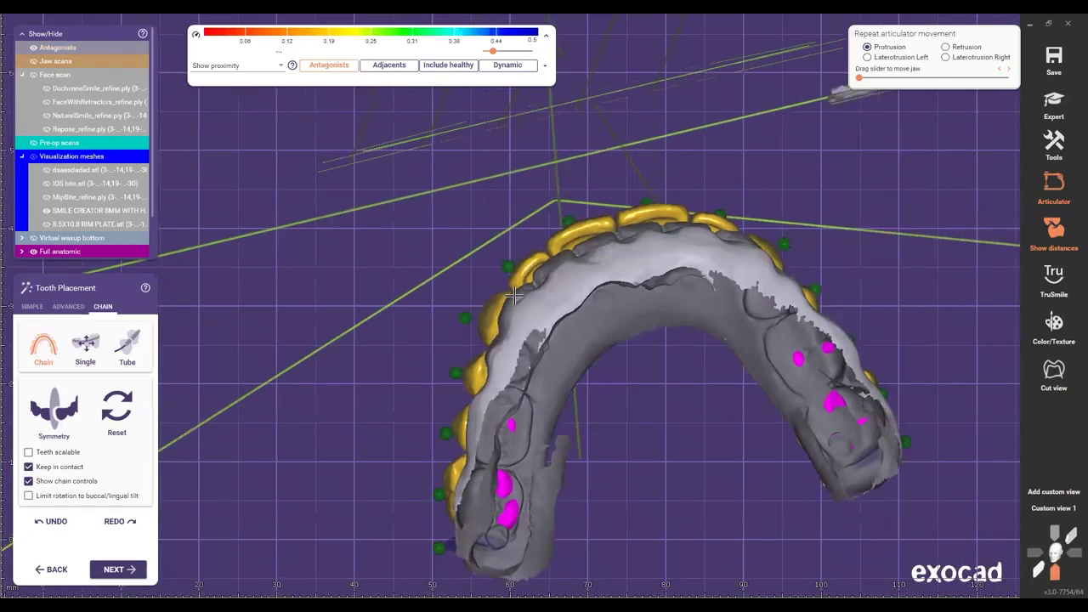
{"action": "scroll", "coordinate": [890, 442], "scroll_direction": "down", "scroll_amount": 3}
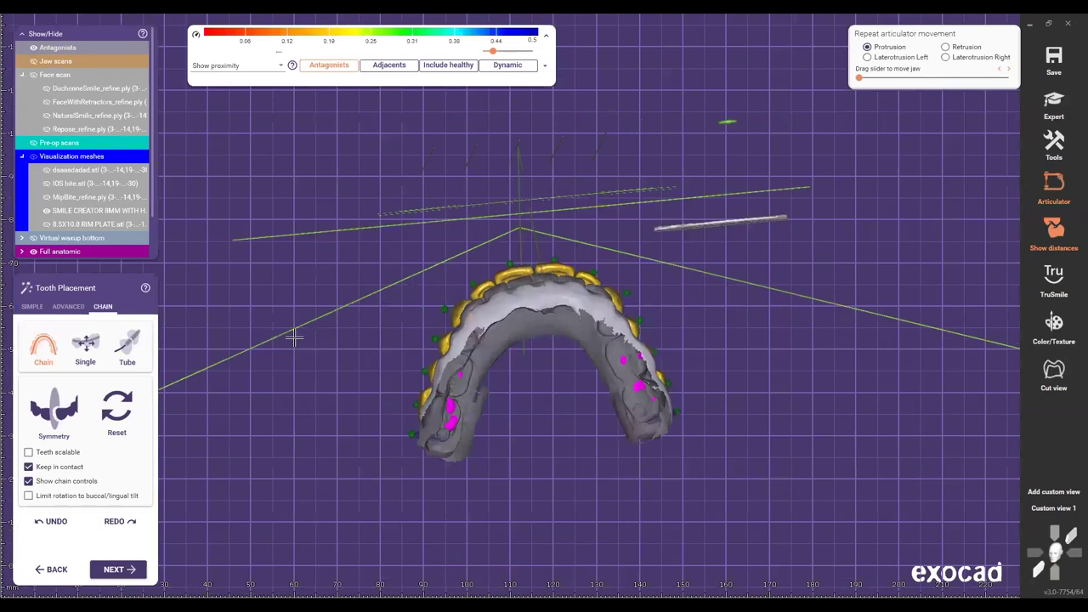
Step: Switch to single-tooth placement and inspect the posterior contacts from the side and from below through a translucent antagonist
{"action": "key", "text": "f"}
{"action": "scroll", "coordinate": [511, 420], "scroll_direction": "down", "scroll_amount": 2}
{"action": "right_click_drag", "start_coordinate": [469, 312], "coordinate": [548, 389]}
{"action": "right_click_drag", "start_coordinate": [89, 302], "coordinate": [416, 375]}
{"action": "scroll", "coordinate": [476, 398], "scroll_direction": "up", "scroll_amount": 2}
{"action": "key", "text": "ctrl"}
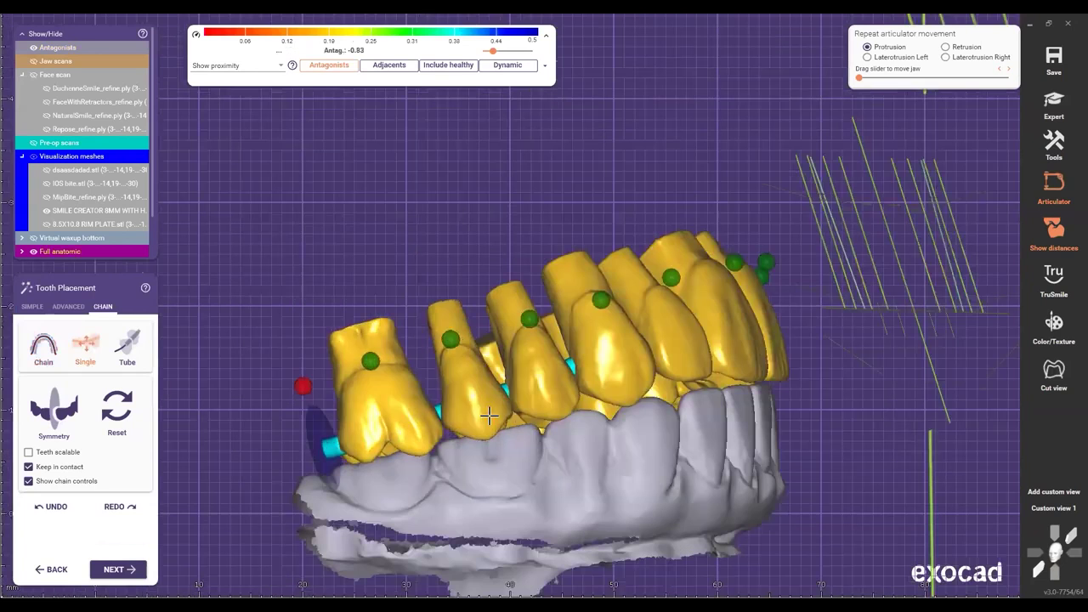
{"action": "right_click_drag", "start_coordinate": [486, 390], "coordinate": [455, 330]}
{"action": "right_click_drag", "start_coordinate": [436, 264], "coordinate": [537, 425]}
{"action": "right_click_drag", "start_coordinate": [525, 492], "coordinate": [651, 516]}
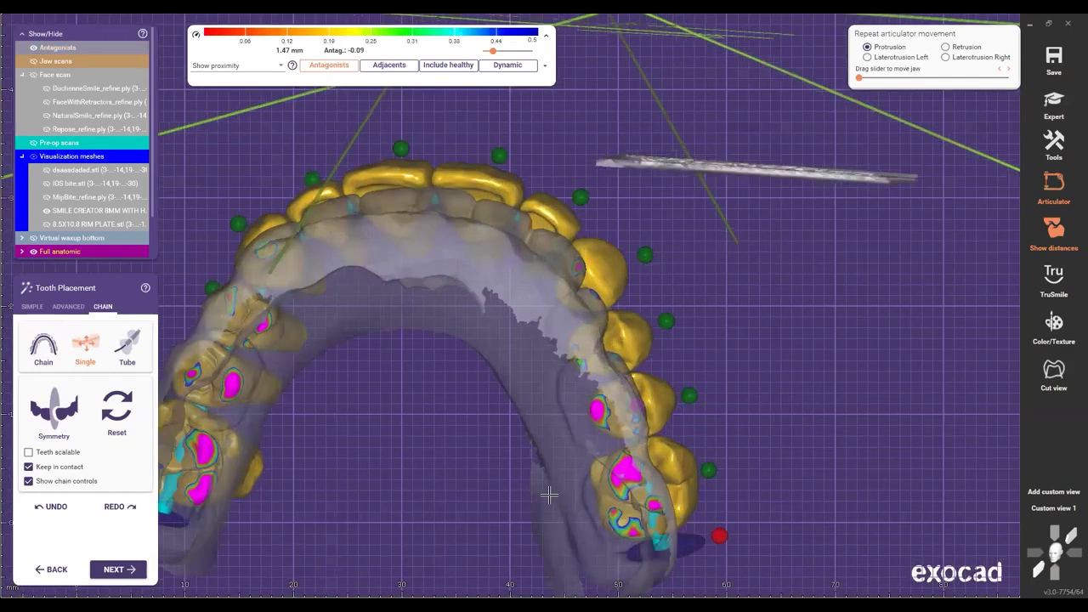
Step: Check the anterior teeth and their overlap with the lower arch from the front against the SMILE CREATOR 8MM guide
{"action": "scroll", "coordinate": [584, 425], "scroll_direction": "down", "scroll_amount": 5}
{"action": "right_click_drag", "start_coordinate": [584, 425], "coordinate": [843, 431]}
{"action": "right_click_drag", "start_coordinate": [466, 435], "coordinate": [466, 466]}
{"action": "scroll", "coordinate": [468, 470], "scroll_direction": "up", "scroll_amount": 3}
{"action": "scroll", "coordinate": [468, 470], "scroll_direction": "up", "scroll_amount": 4}
{"action": "right_click_drag", "start_coordinate": [854, 370], "coordinate": [798, 472]}
{"action": "right_click_drag", "start_coordinate": [523, 541], "coordinate": [511, 556]}
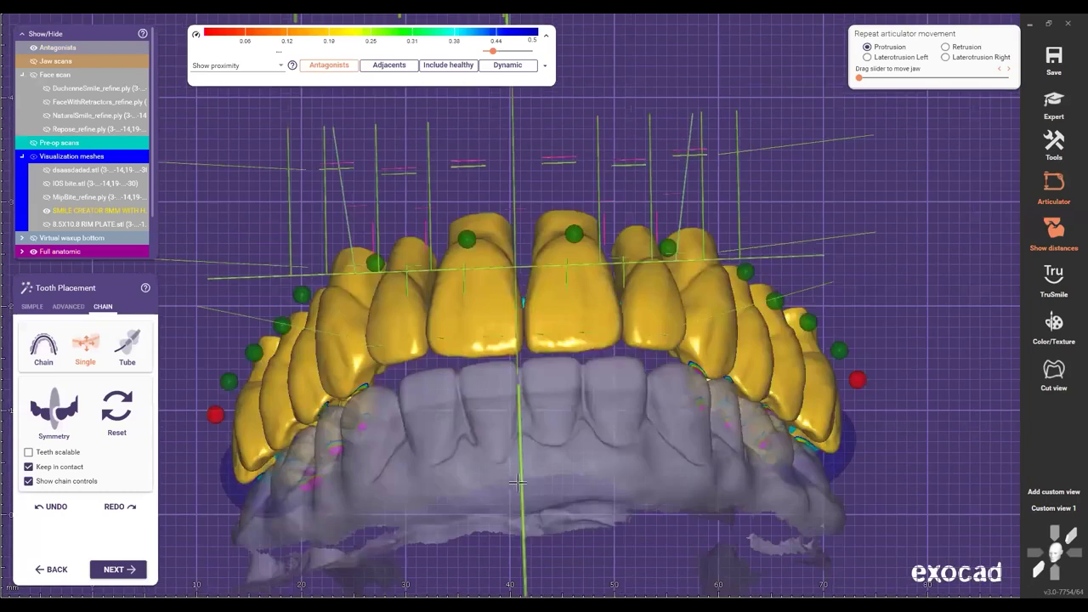
Step: Replace Custom view 1 with a newly saved front view of the teeth alone and test recalling it
{"action": "left_click", "coordinate": [1053, 513]}
{"action": "mouse_move", "coordinate": [581, 478]}
{"action": "right_mouse_down"}
{"action": "mouse_move", "coordinate": [579, 488]}
{"action": "mouse_move", "coordinate": [582, 460]}
{"action": "right_mouse_up"}
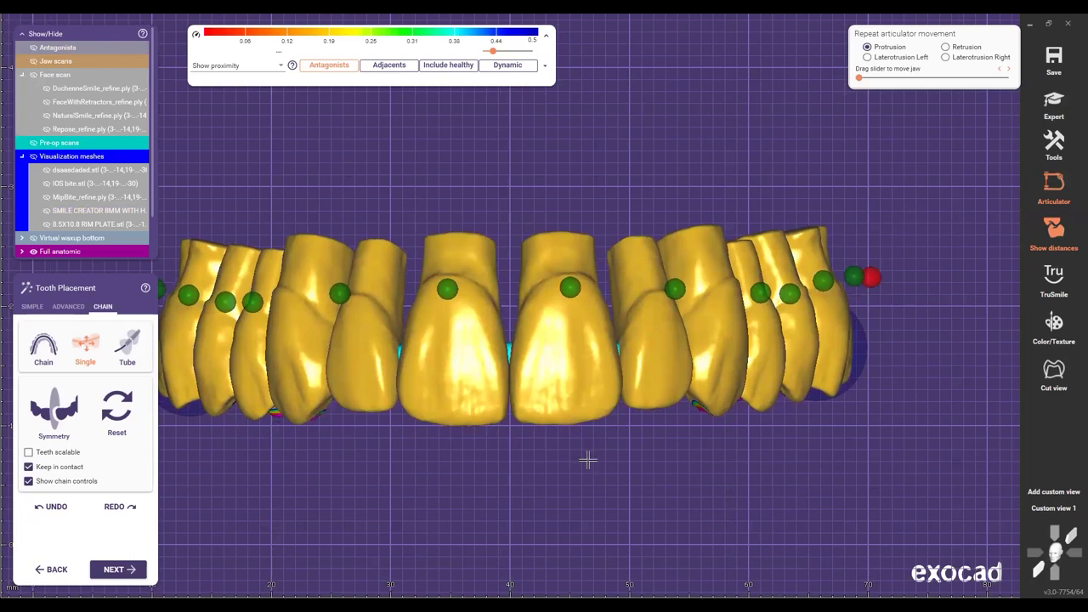
{"action": "left_click", "coordinate": [1054, 491]}
{"action": "right_click", "coordinate": [1053, 513]}
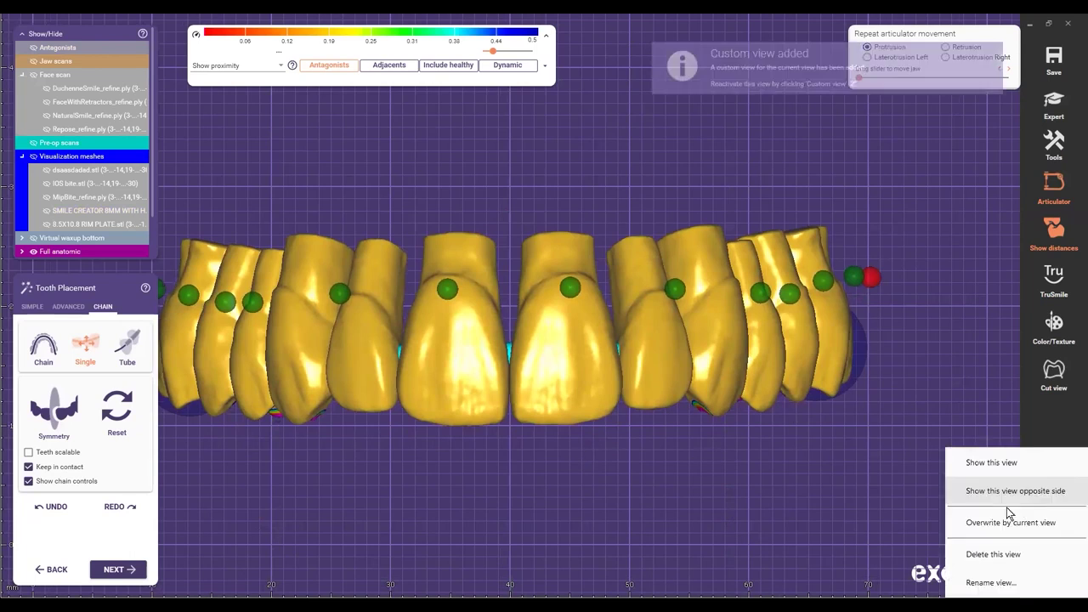
{"action": "left_click", "coordinate": [976, 556]}
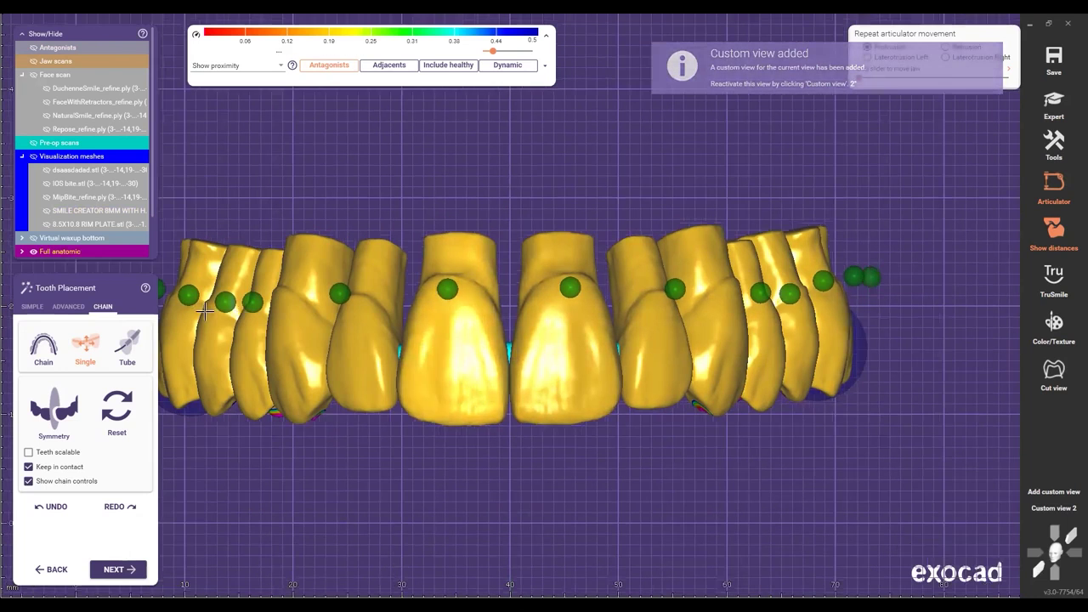
{"action": "scroll", "coordinate": [852, 467], "scroll_direction": "down", "scroll_amount": 2}
{"action": "left_click", "coordinate": [1055, 510]}
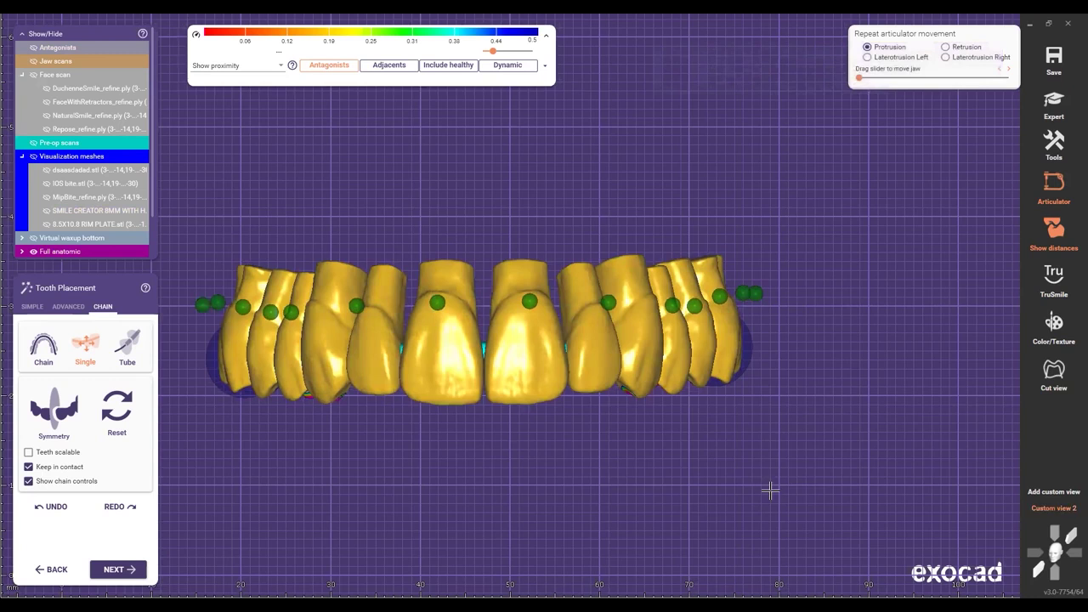
{"action": "scroll", "coordinate": [646, 447], "scroll_direction": "up", "scroll_amount": 3}
{"action": "scroll", "coordinate": [467, 423], "scroll_direction": "up", "scroll_amount": 4}
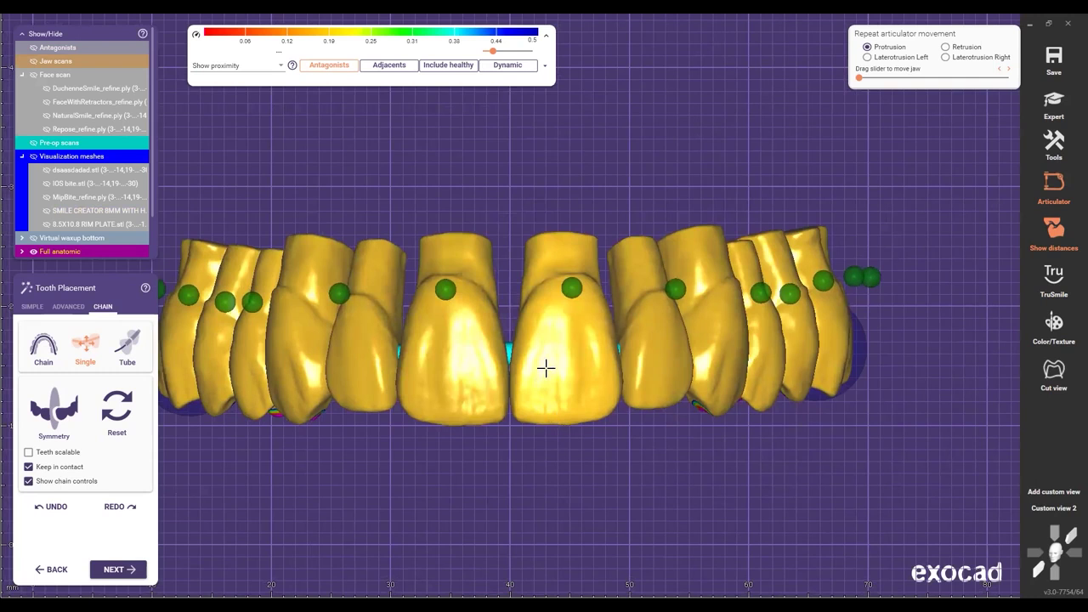
Step: Examine the symmetry and arch form of the upper teeth from the root side
{"action": "scroll", "coordinate": [765, 400], "scroll_direction": "down", "scroll_amount": 3}
{"action": "right_click_drag", "start_coordinate": [756, 440], "coordinate": [492, 181]}
{"action": "scroll", "coordinate": [570, 359], "scroll_direction": "up", "scroll_amount": 3}
{"action": "right_click_drag", "start_coordinate": [522, 219], "coordinate": [521, 206]}
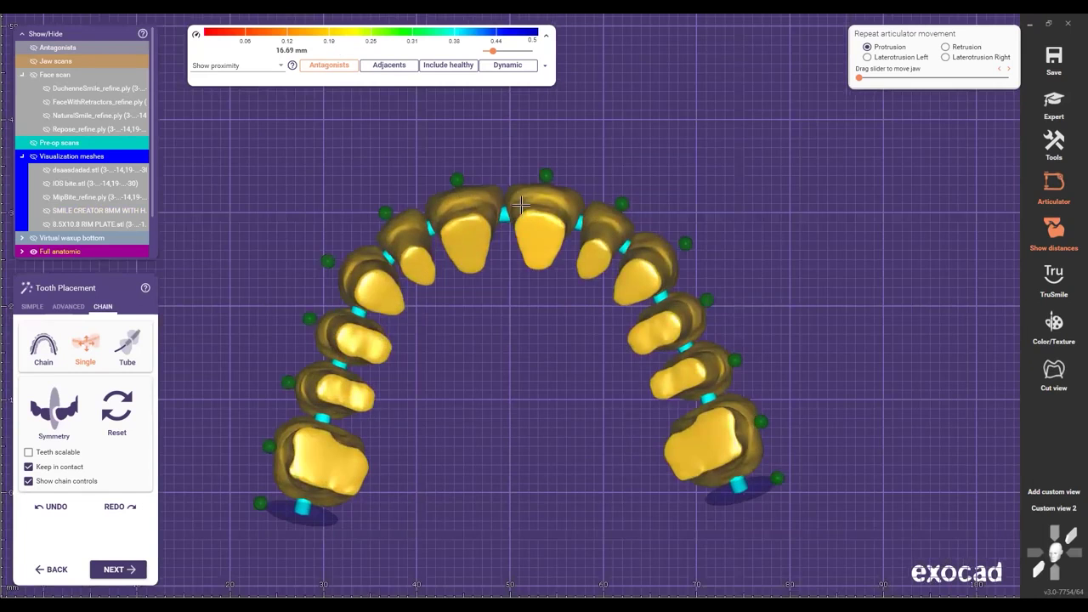
{"action": "scroll", "coordinate": [521, 204], "scroll_direction": "up", "scroll_amount": 1}
{"action": "scroll", "coordinate": [520, 204], "scroll_direction": "up", "scroll_amount": 2}
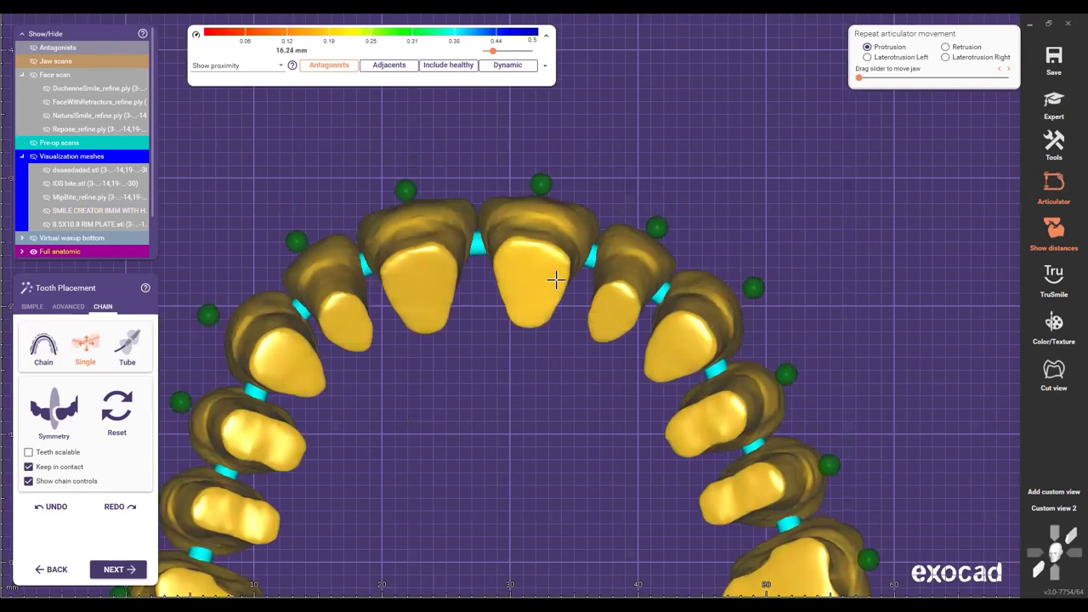
{"action": "scroll", "coordinate": [555, 345], "scroll_direction": "down", "scroll_amount": 3}
{"action": "right_click_drag", "start_coordinate": [556, 359], "coordinate": [542, 387]}
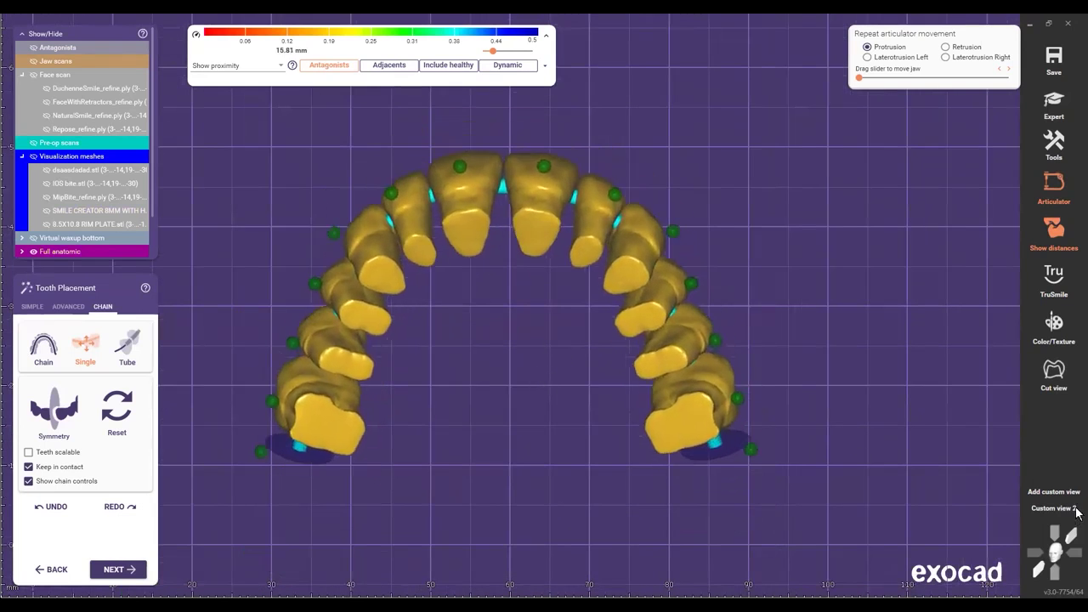
Step: Fix the two central incisors in the chain and adjust the lateral incisor, tooth 7, individually from the saved front view
{"action": "right_click_drag", "start_coordinate": [512, 324], "coordinate": [467, 405]}
{"action": "scroll", "coordinate": [466, 404], "scroll_direction": "up", "scroll_amount": 1}
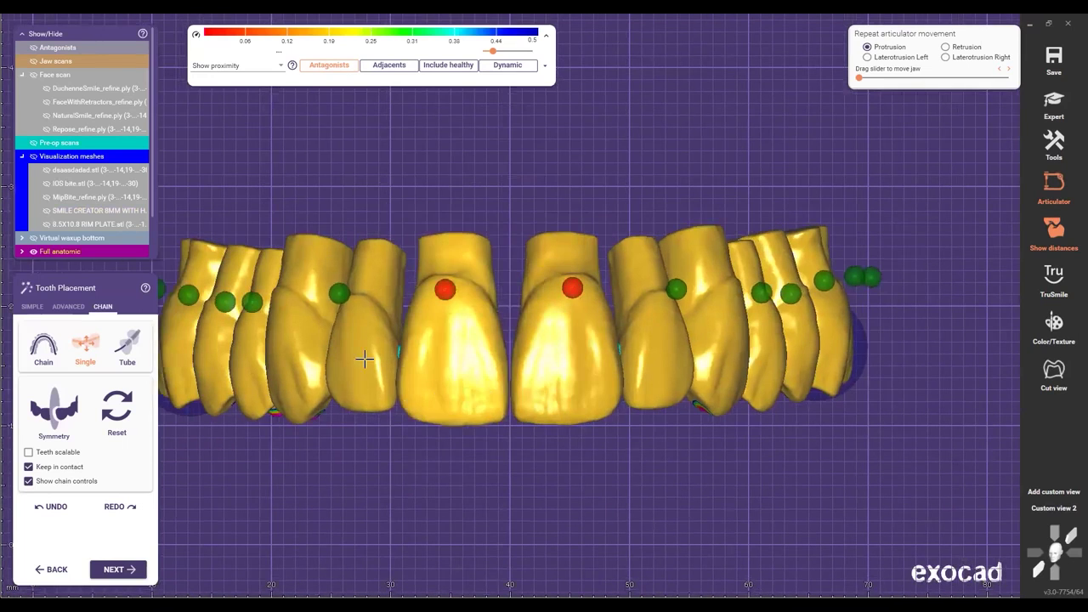
{"action": "left_click_drag", "start_coordinate": [360, 382], "coordinate": [358, 391]}
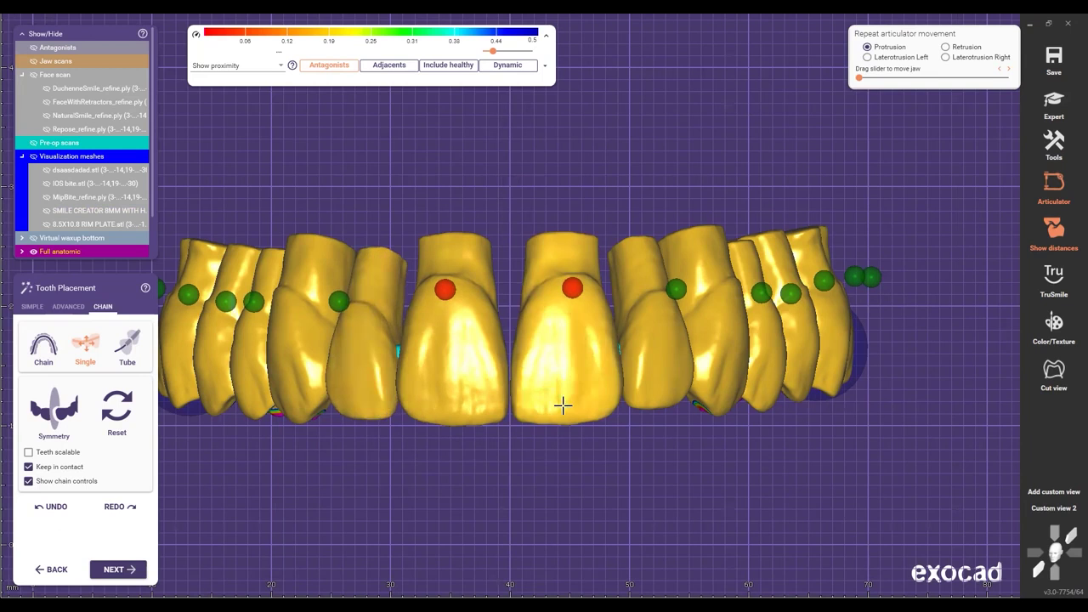
Step: Display the translucent antagonist and examine the adjusted front teeth and posterior contacts from below
{"action": "scroll", "coordinate": [595, 398], "scroll_direction": "down", "scroll_amount": 3}
{"action": "right_click_drag", "start_coordinate": [651, 388], "coordinate": [538, 374]}
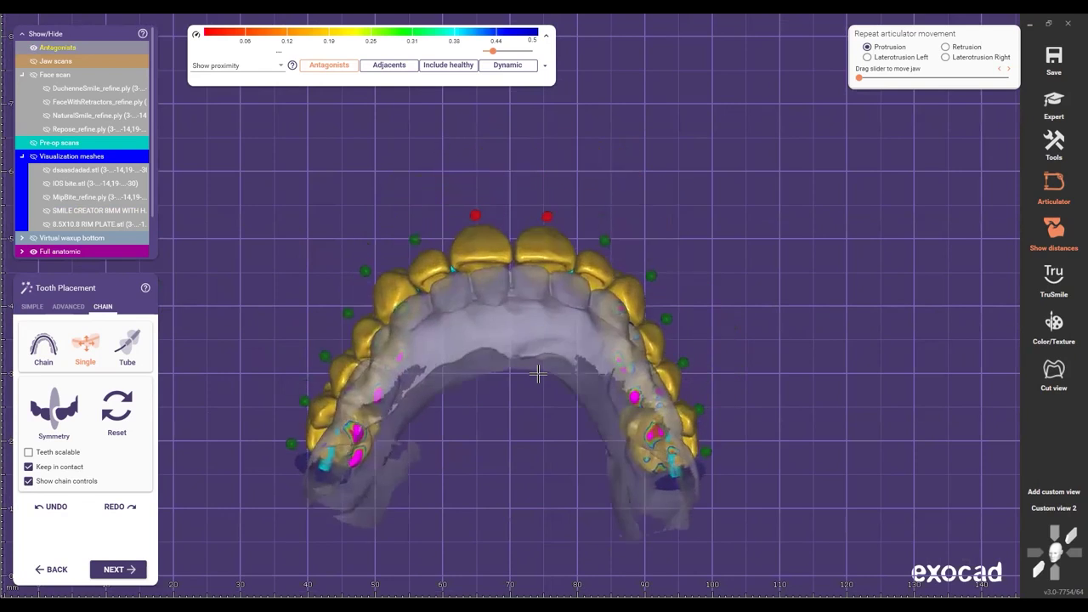
{"action": "key", "text": "a"}
{"action": "key", "text": "a"}
{"action": "key", "text": "a"}
{"action": "key", "text": "a"}
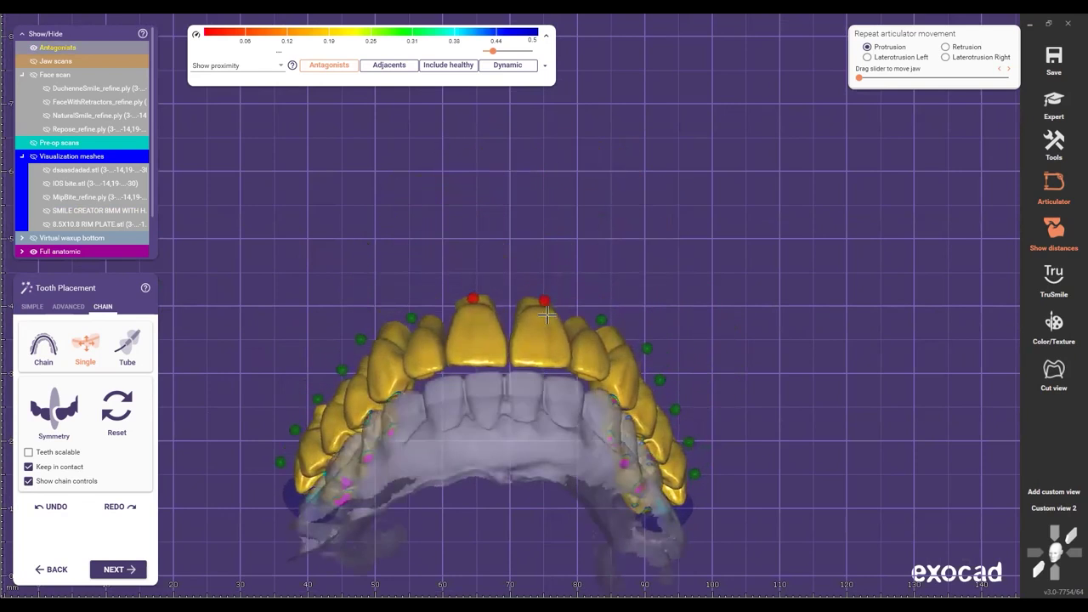
{"action": "scroll", "coordinate": [531, 295], "scroll_direction": "down", "scroll_amount": 4}
{"action": "right_click_drag", "start_coordinate": [516, 292], "coordinate": [496, 262]}
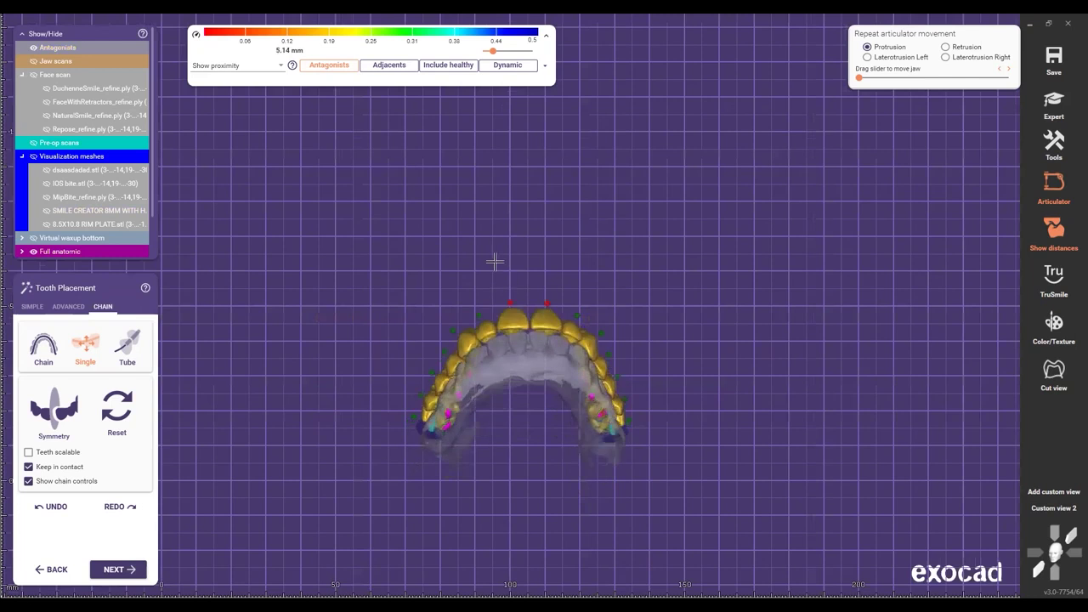
{"action": "key", "text": "a"}
{"action": "key", "text": "a"}
{"action": "scroll", "coordinate": [729, 294], "scroll_direction": "up", "scroll_amount": 3}
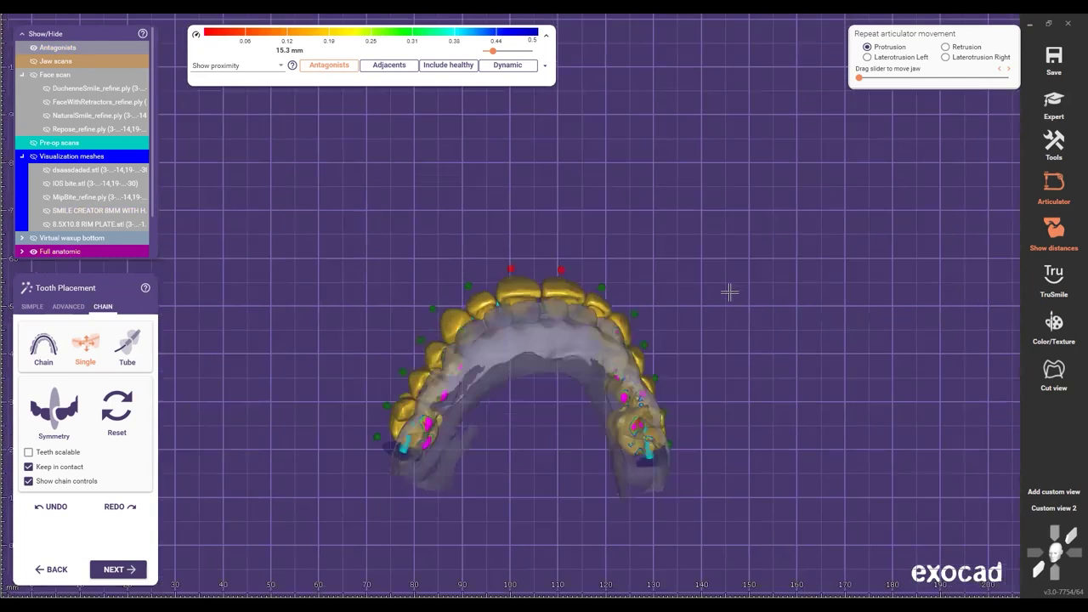
Step: Compare the teeth with the antagonist opaque and translucent from the side, and inspect the proximity contacts around the arch
{"action": "key", "text": "a"}
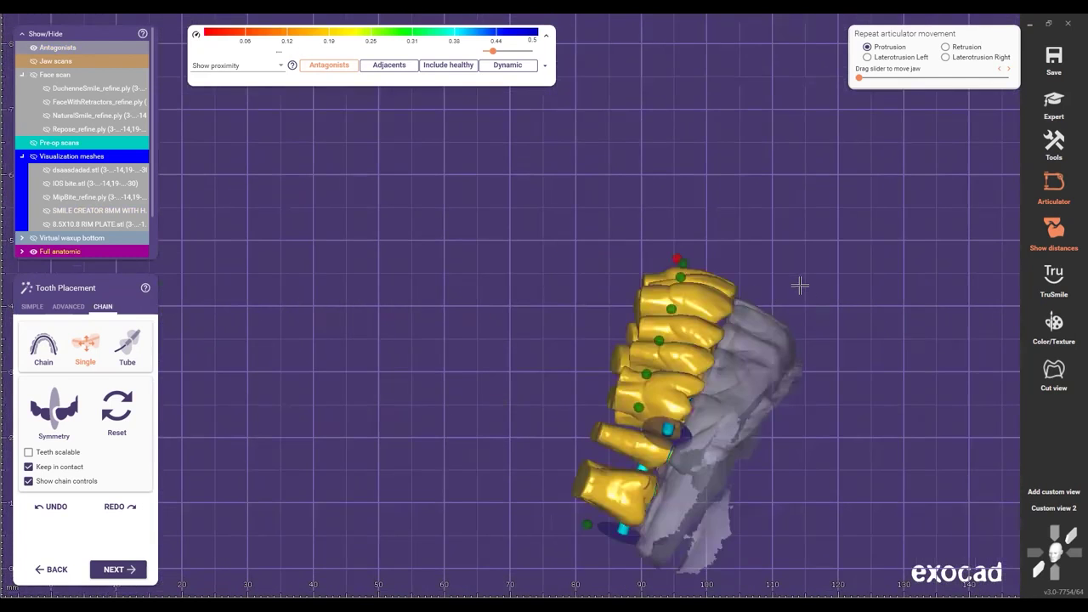
{"action": "scroll", "coordinate": [749, 279], "scroll_direction": "up", "scroll_amount": 3}
{"action": "scroll", "coordinate": [602, 289], "scroll_direction": "up", "scroll_amount": 1}
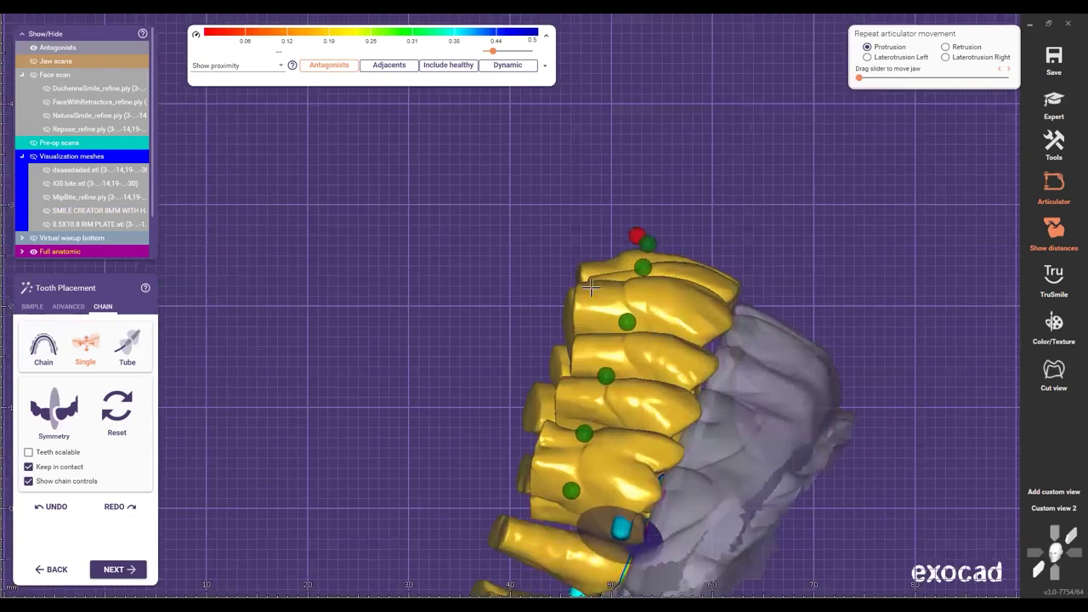
{"action": "scroll", "coordinate": [720, 304], "scroll_direction": "up", "scroll_amount": 3}
{"action": "key", "text": "a"}
{"action": "key", "text": "a"}
{"action": "right_click_drag", "start_coordinate": [442, 245], "coordinate": [514, 384]}
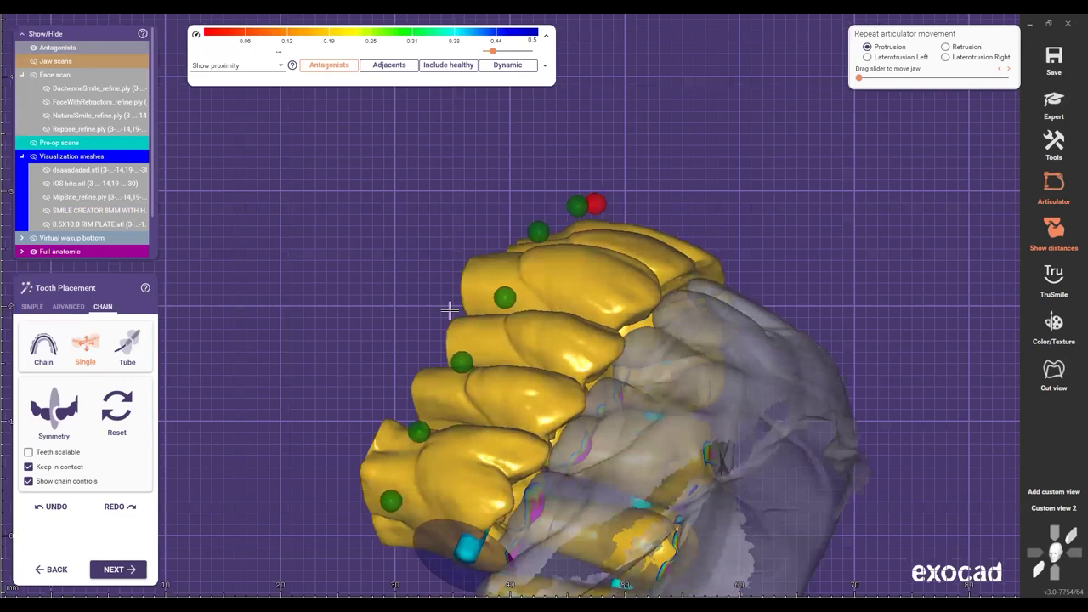
{"action": "right_click_drag", "start_coordinate": [467, 307], "coordinate": [413, 423]}
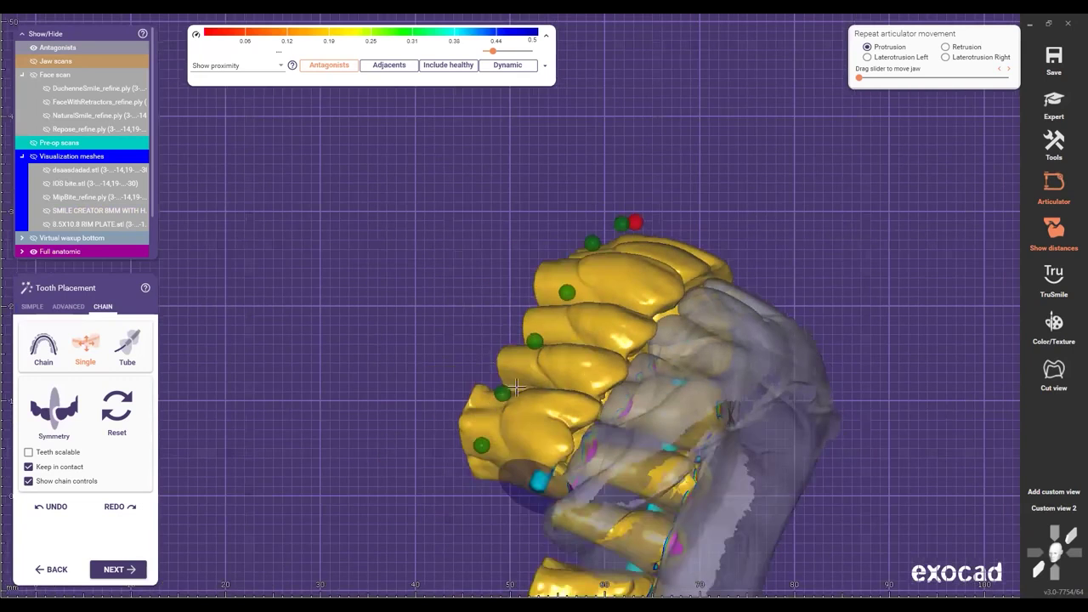
{"action": "right_click_drag", "start_coordinate": [517, 388], "coordinate": [552, 380]}
{"action": "scroll", "coordinate": [499, 374], "scroll_direction": "up", "scroll_amount": 1}
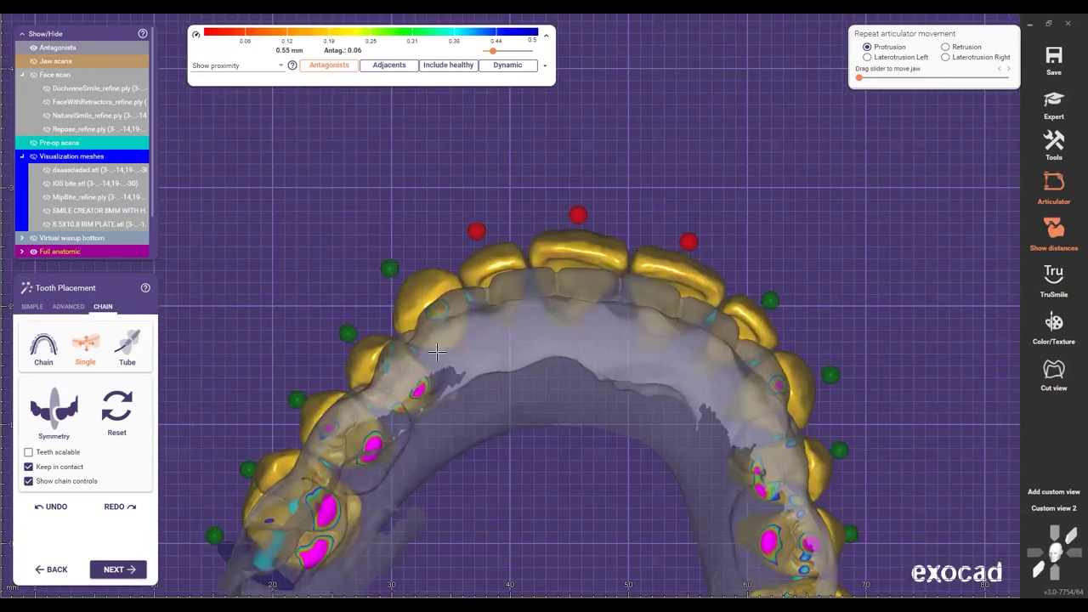
Step: Examine the front and posterior teeth against the translucent antagonist from below, from the front and along the side
{"action": "scroll", "coordinate": [448, 347], "scroll_direction": "up", "scroll_amount": 2}
{"action": "scroll", "coordinate": [445, 343], "scroll_direction": "up", "scroll_amount": 1}
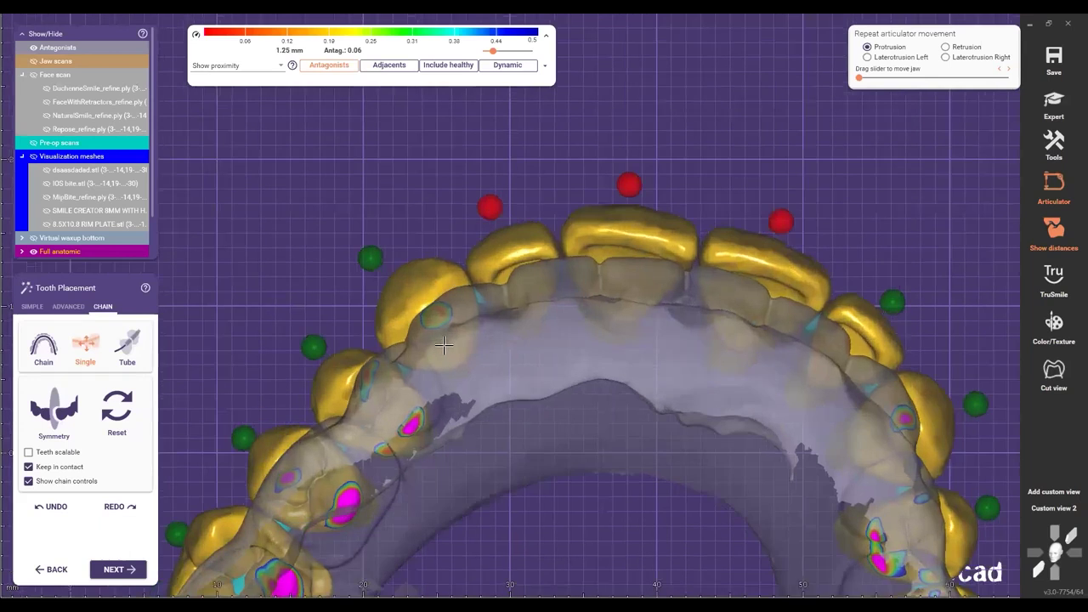
{"action": "scroll", "coordinate": [443, 344], "scroll_direction": "up", "scroll_amount": 1}
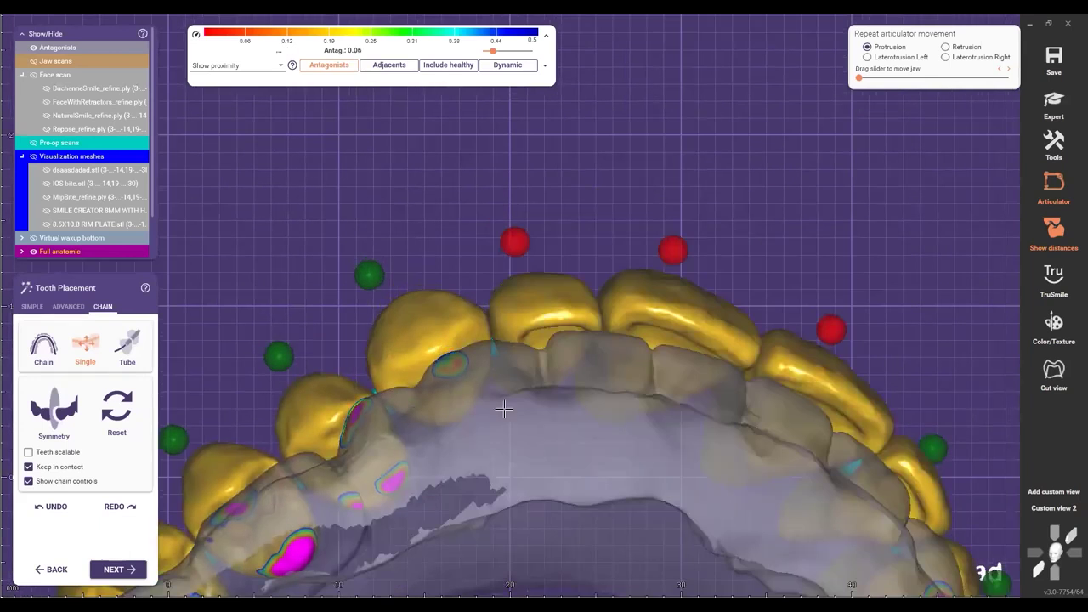
{"action": "scroll", "coordinate": [505, 409], "scroll_direction": "down", "scroll_amount": 2}
{"action": "scroll", "coordinate": [680, 320], "scroll_direction": "down", "scroll_amount": 2}
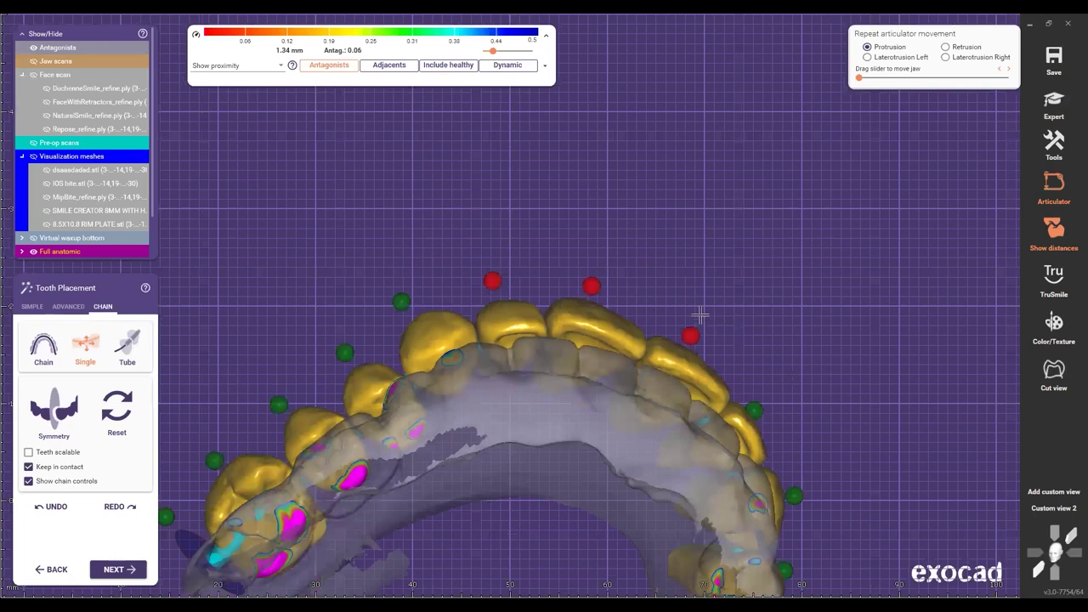
{"action": "left_click", "coordinate": [1053, 510]}
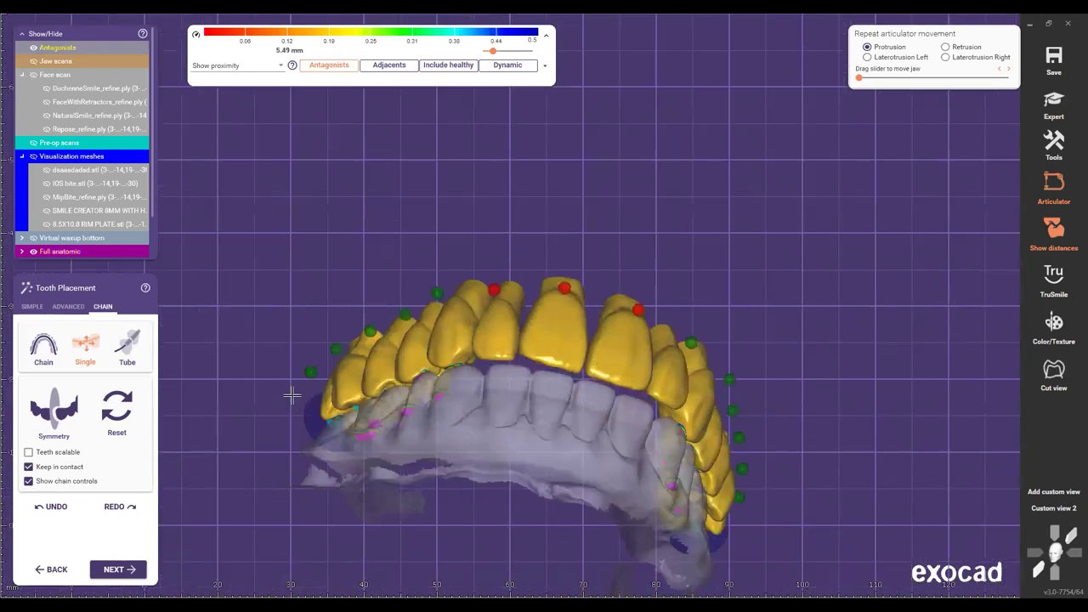
{"action": "scroll", "coordinate": [363, 272], "scroll_direction": "up", "scroll_amount": 2}
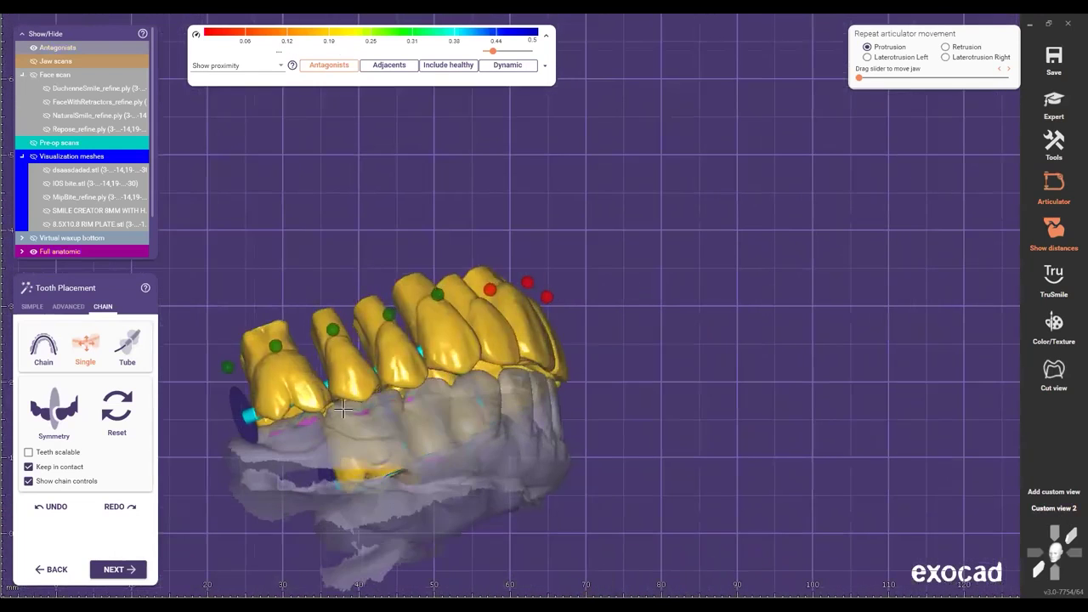
{"action": "right_click_drag", "start_coordinate": [329, 432], "coordinate": [322, 428]}
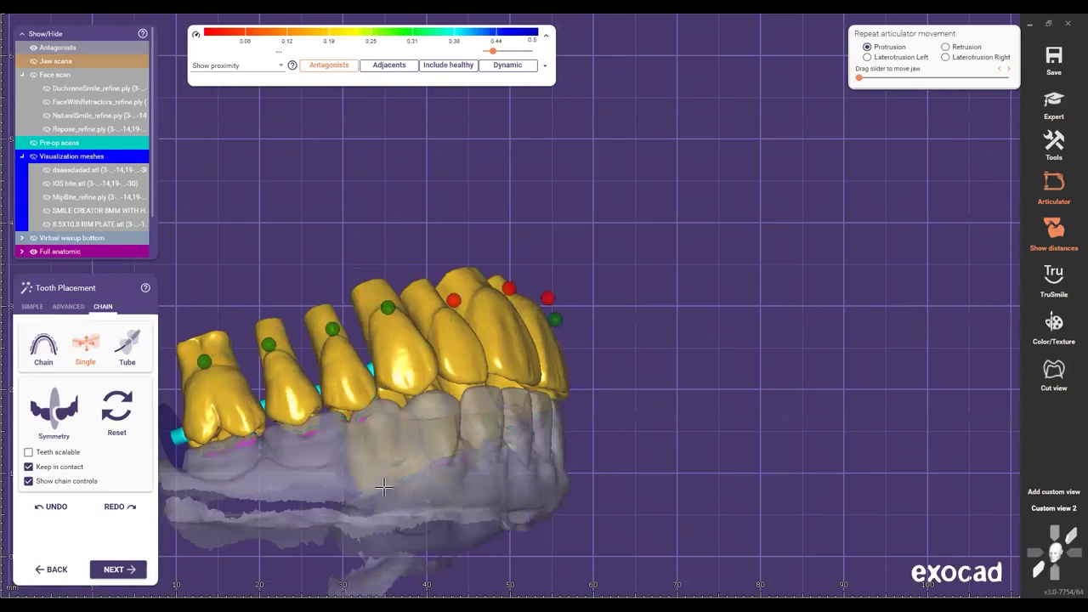
{"action": "right_click_drag", "start_coordinate": [384, 487], "coordinate": [410, 574]}
{"action": "right_click_drag", "start_coordinate": [436, 508], "coordinate": [508, 460]}
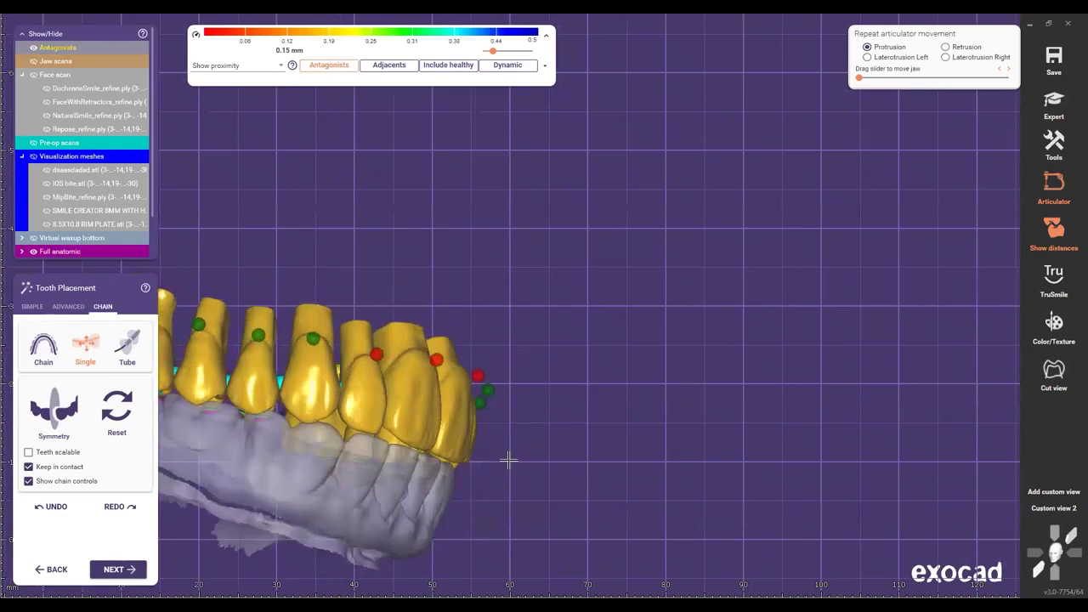
{"action": "scroll", "coordinate": [509, 460], "scroll_direction": "up", "scroll_amount": 2}
{"action": "scroll", "coordinate": [430, 482], "scroll_direction": "up", "scroll_amount": 1}
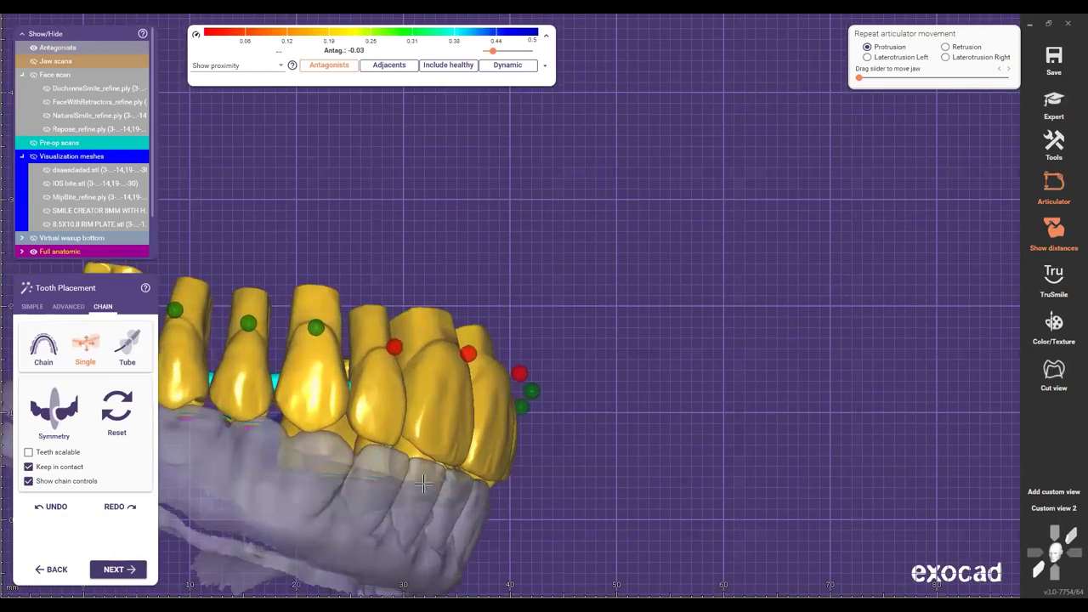
Step: Inspect the canine and lateral incisor in the front view without and with the translucent antagonist, including from the side and below
{"action": "key", "text": "2"}
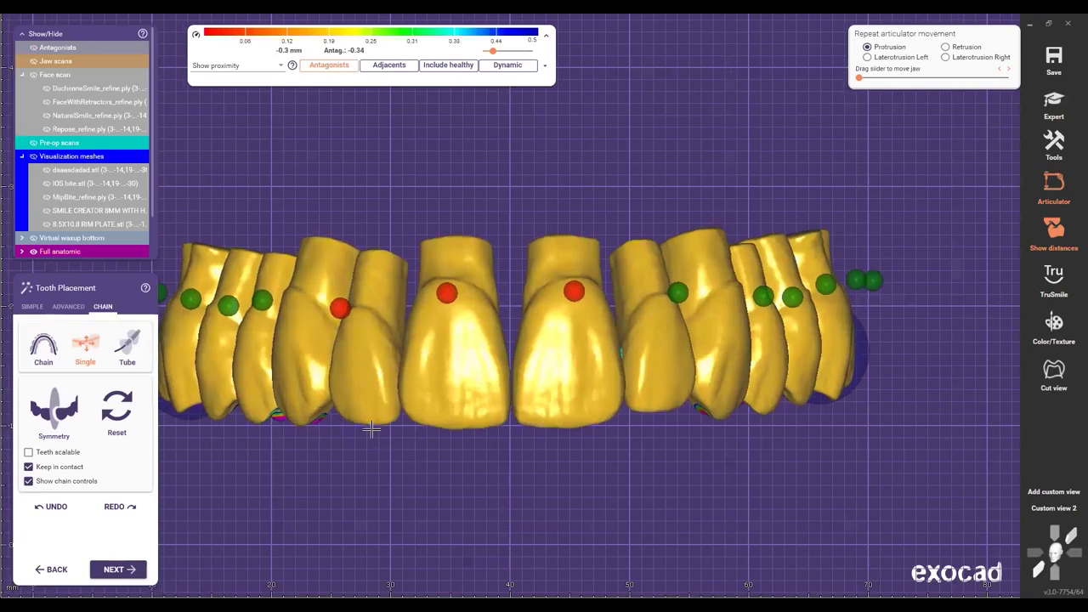
{"action": "key", "text": "a"}
{"action": "right_click_drag", "start_coordinate": [318, 419], "coordinate": [317, 419]}
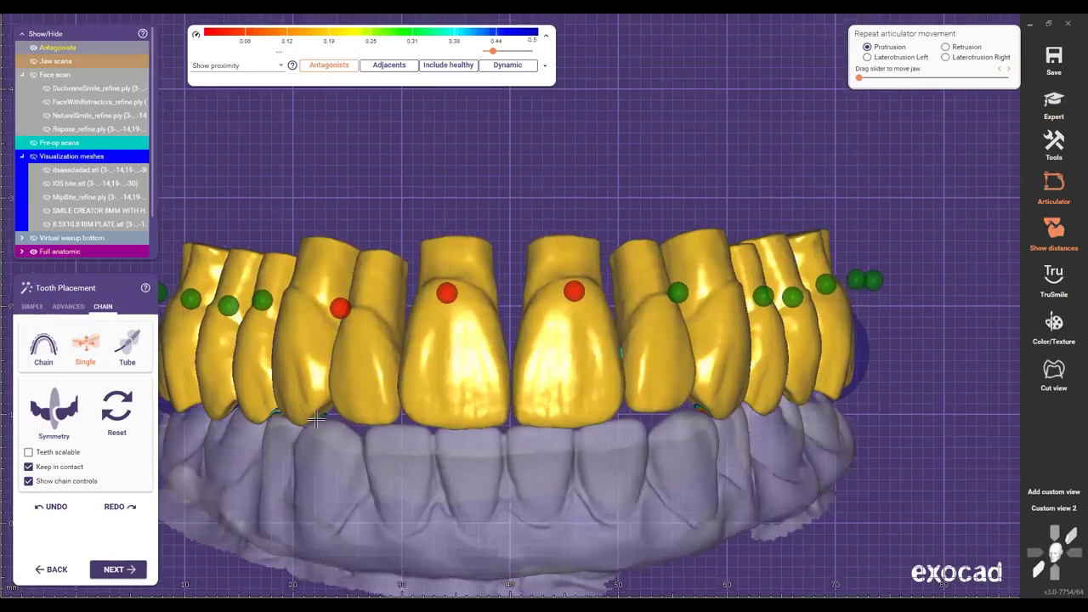
{"action": "scroll", "coordinate": [321, 361], "scroll_direction": "down", "scroll_amount": 4}
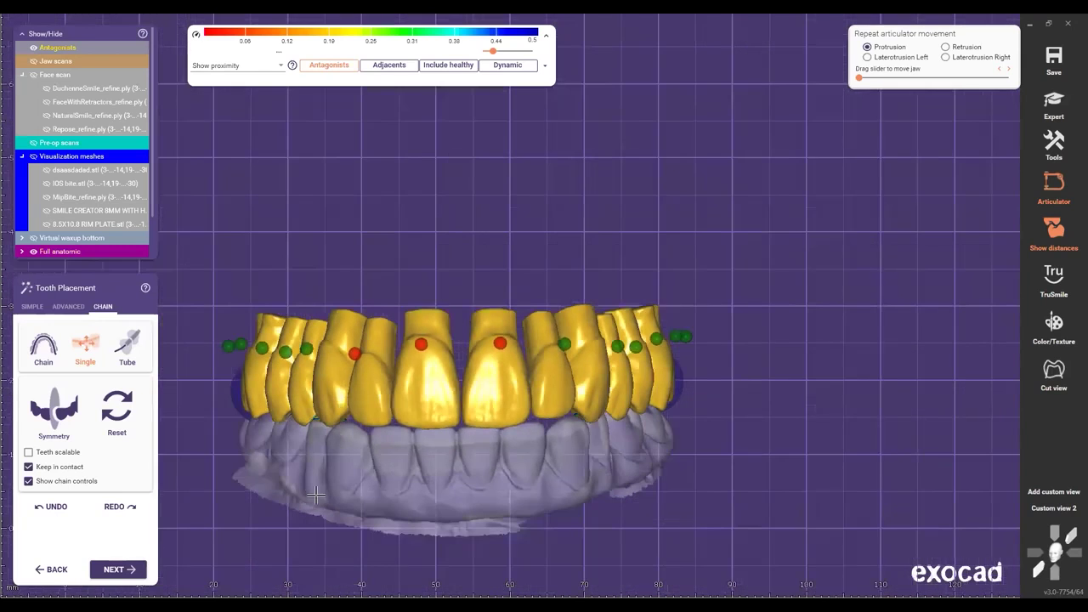
{"action": "mouse_move", "coordinate": [343, 450]}
{"action": "right_mouse_down"}
{"action": "mouse_move", "coordinate": [485, 445]}
{"action": "mouse_move", "coordinate": [350, 460]}
{"action": "right_mouse_up"}
{"action": "scroll", "coordinate": [485, 445], "scroll_direction": "up", "scroll_amount": 1}
{"action": "scroll", "coordinate": [366, 440], "scroll_direction": "up", "scroll_amount": 1}
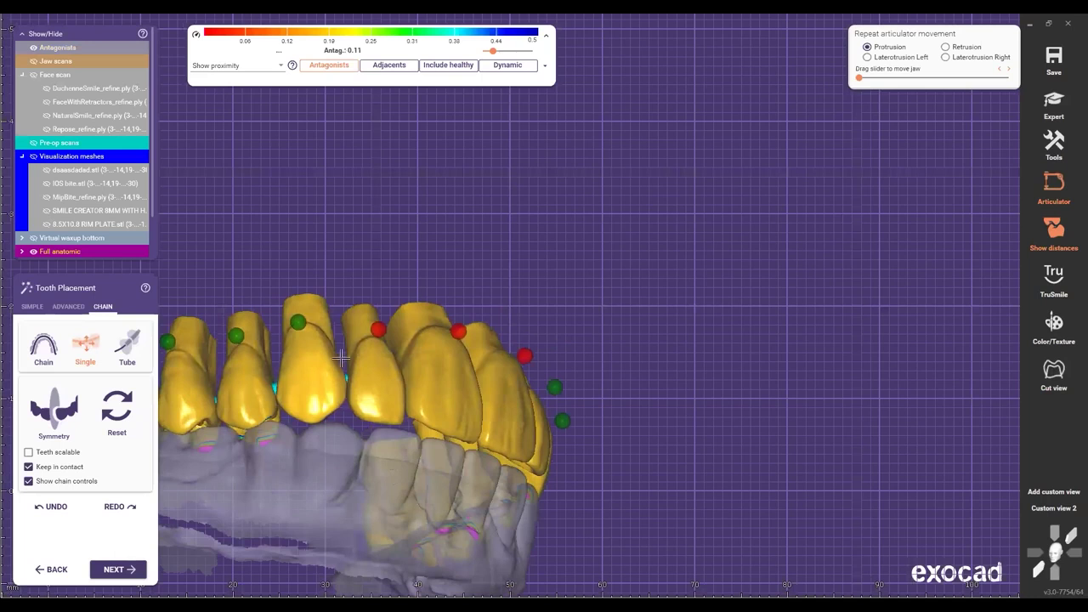
{"action": "scroll", "coordinate": [348, 384], "scroll_direction": "up", "scroll_amount": 3}
{"action": "right_click_drag", "start_coordinate": [375, 418], "coordinate": [420, 446]}
{"action": "scroll", "coordinate": [596, 473], "scroll_direction": "up", "scroll_amount": 1}
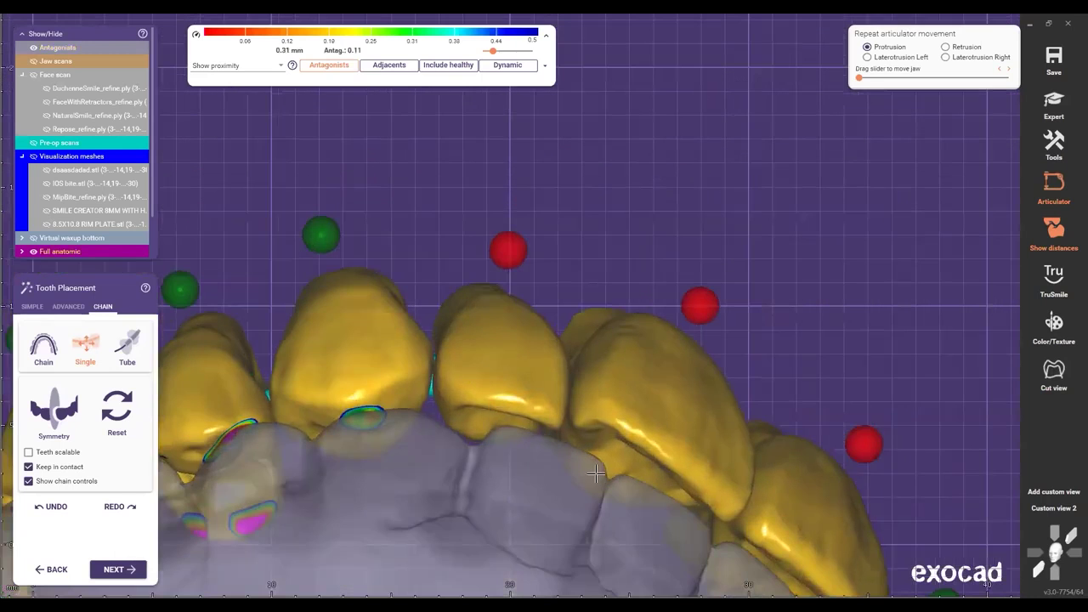
Step: Compare the incisal edges of the upper front teeth with the translucent antagonist from the front
{"action": "left_click", "coordinate": [1058, 532]}
{"action": "right_click_drag", "start_coordinate": [498, 456], "coordinate": [449, 472]}
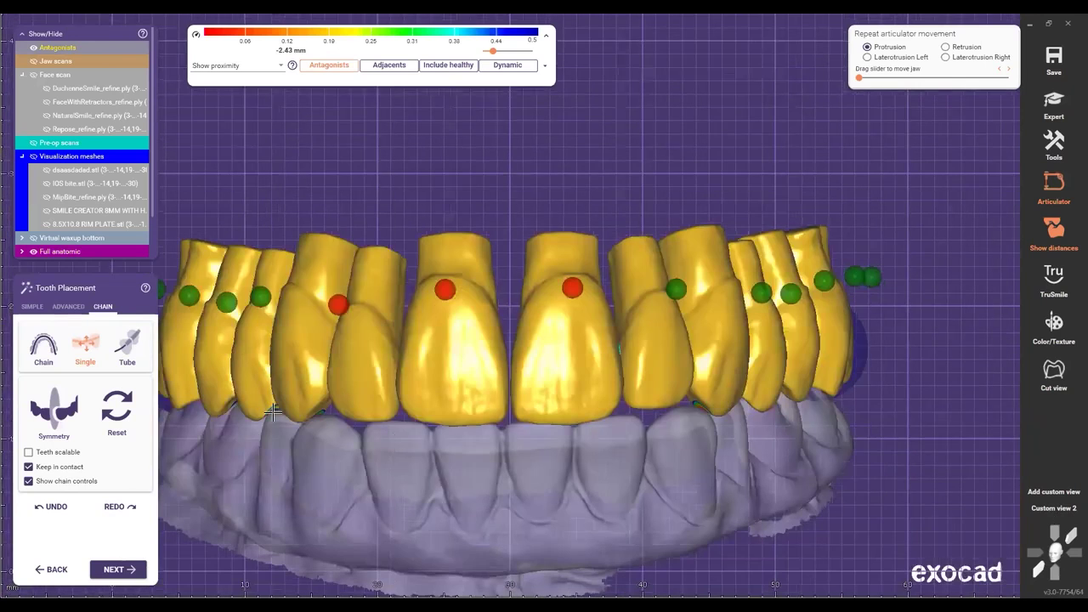
{"action": "scroll", "coordinate": [273, 413], "scroll_direction": "up", "scroll_amount": 1}
{"action": "scroll", "coordinate": [273, 413], "scroll_direction": "up", "scroll_amount": 1}
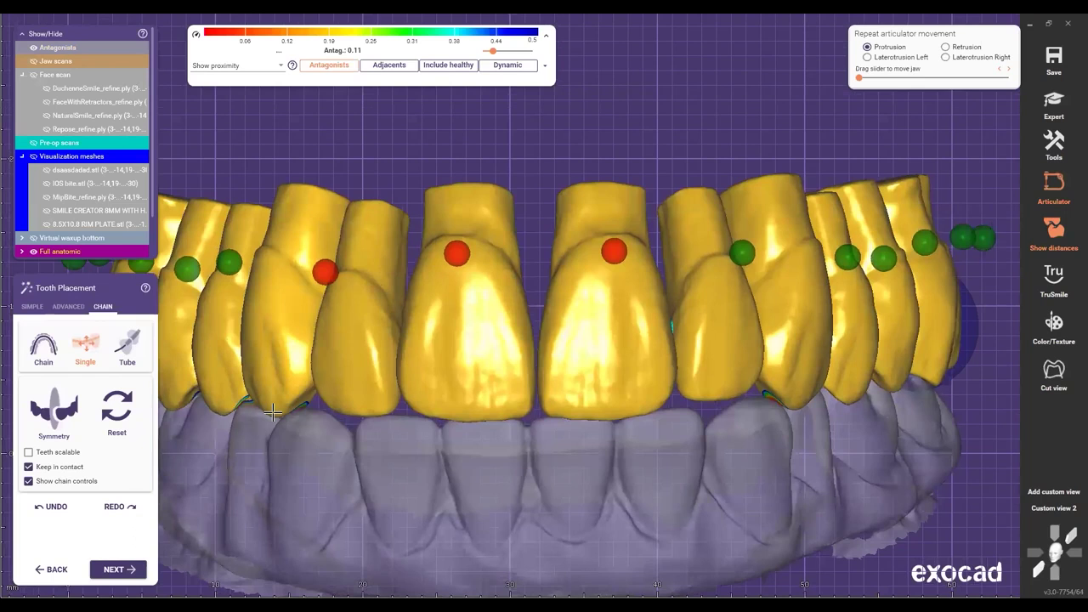
{"action": "right_click_drag", "start_coordinate": [374, 449], "coordinate": [375, 450]}
{"action": "scroll", "coordinate": [433, 439], "scroll_direction": "down", "scroll_amount": 1}
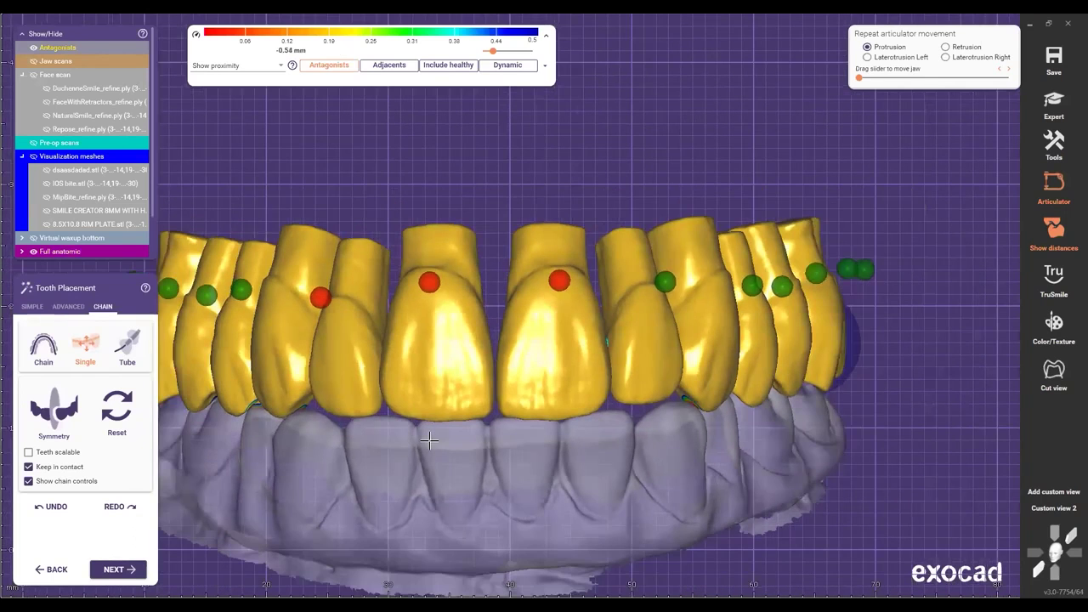
{"action": "scroll", "coordinate": [429, 439], "scroll_direction": "down", "scroll_amount": 1}
{"action": "scroll", "coordinate": [429, 439], "scroll_direction": "down", "scroll_amount": 1}
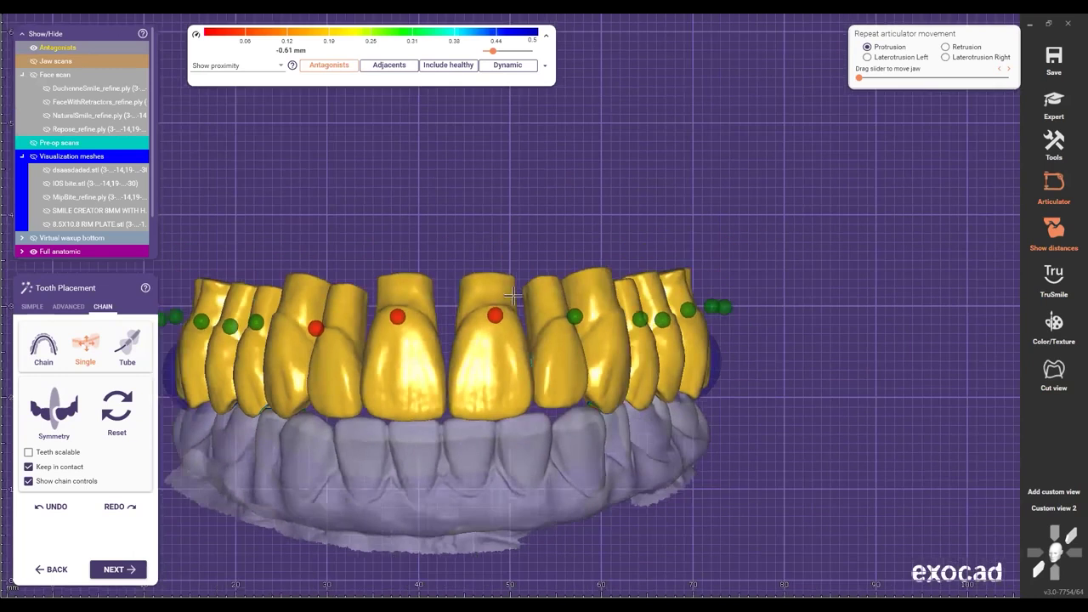
Step: Hide the antagonist and adjust the canine, tooth 6, individually while checking its contact from below
{"action": "scroll", "coordinate": [344, 383], "scroll_direction": "down", "scroll_amount": 1}
{"action": "scroll", "coordinate": [345, 382], "scroll_direction": "down", "scroll_amount": 1}
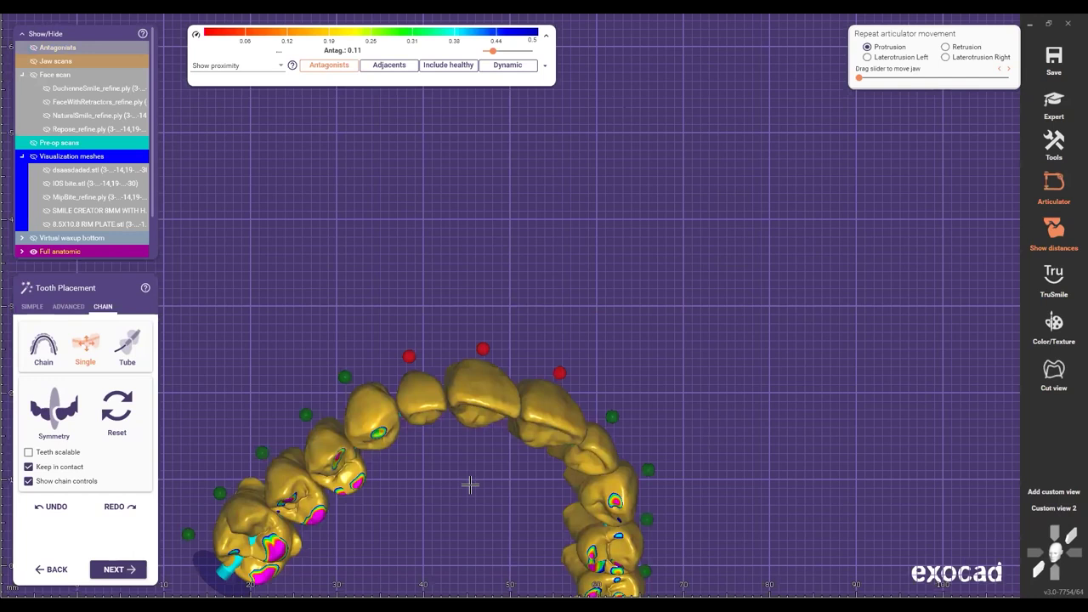
{"action": "scroll", "coordinate": [481, 466], "scroll_direction": "up", "scroll_amount": 2}
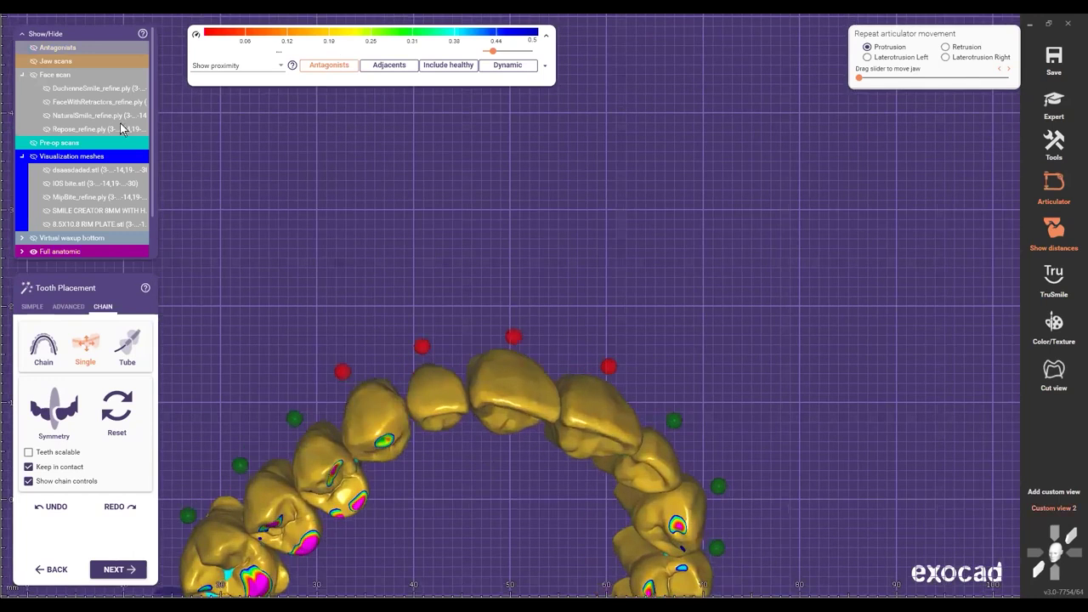
{"action": "scroll", "coordinate": [463, 425], "scroll_direction": "up", "scroll_amount": 2}
{"action": "scroll", "coordinate": [454, 450], "scroll_direction": "down", "scroll_amount": 1}
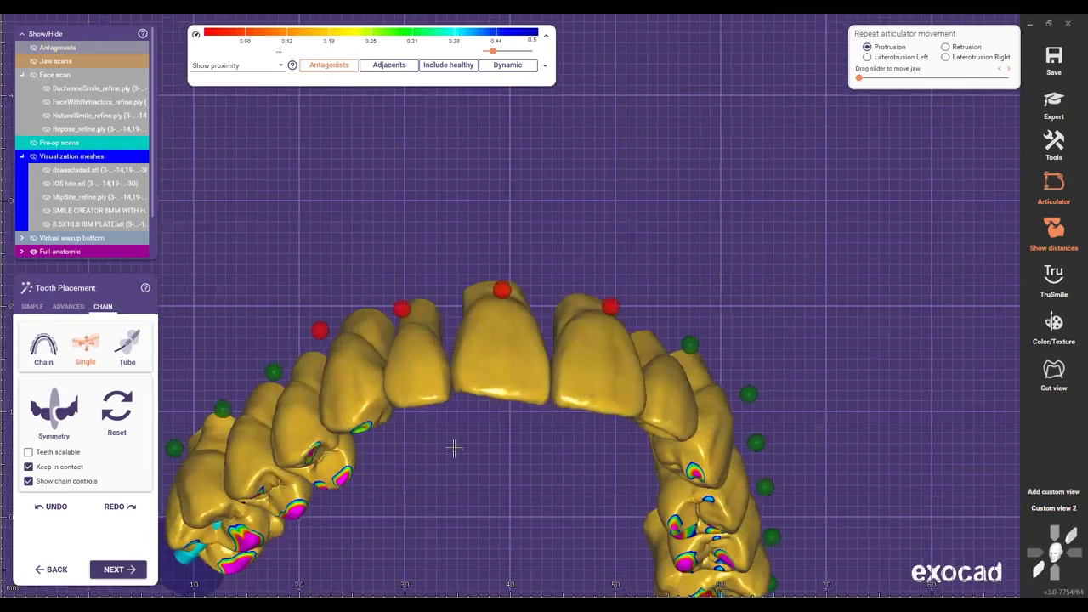
Step: Display the NaturalSmile face scan and evaluate the upper teeth within the smile from the front
{"action": "key", "text": "2"}
{"action": "scroll", "coordinate": [476, 437], "scroll_direction": "down", "scroll_amount": 1}
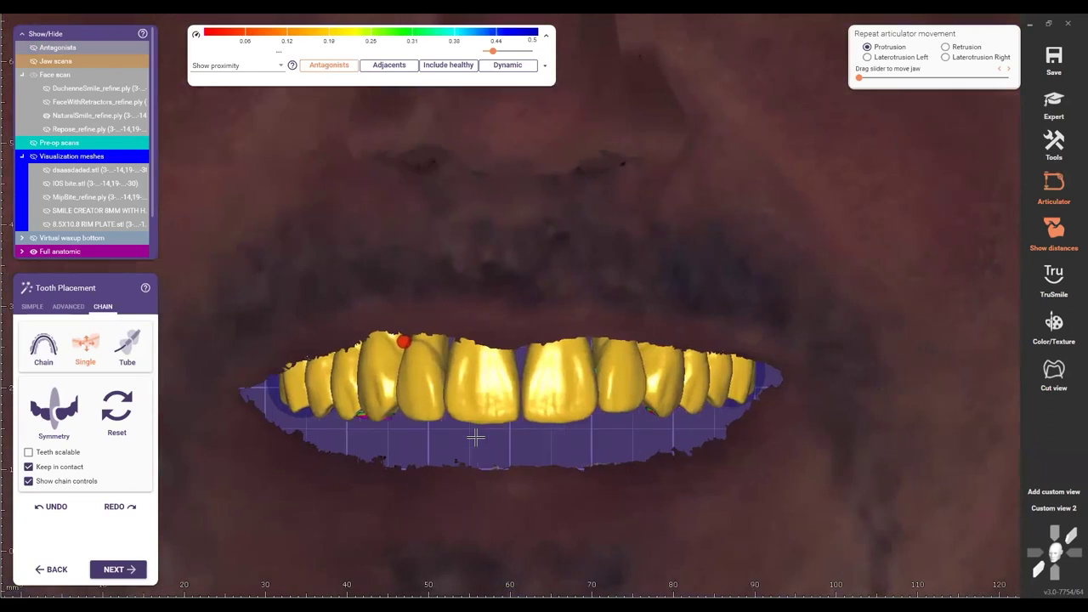
{"action": "scroll", "coordinate": [453, 438], "scroll_direction": "down", "scroll_amount": 2}
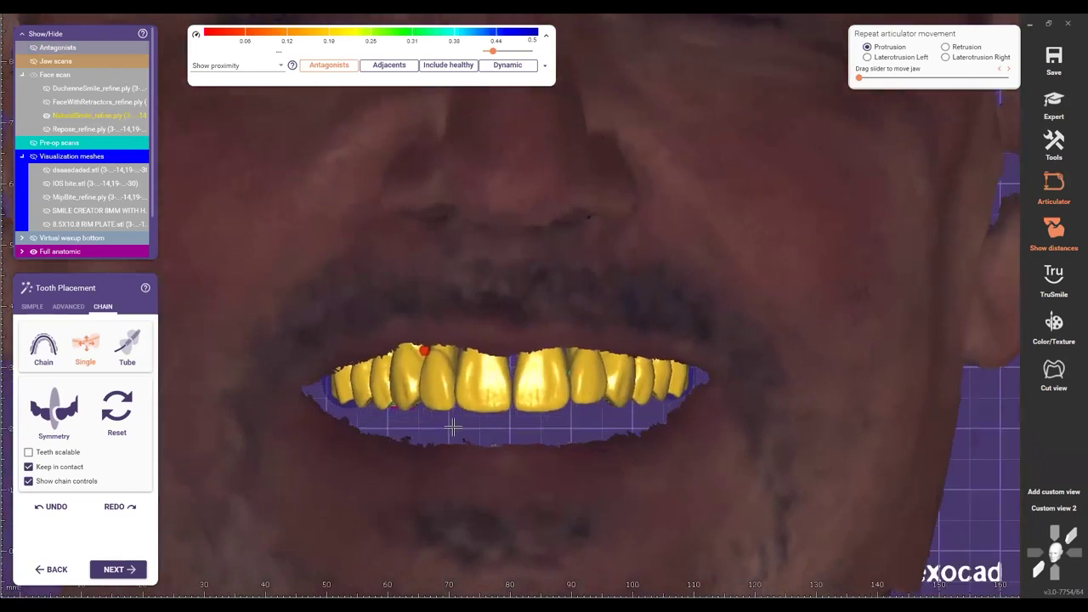
{"action": "scroll", "coordinate": [452, 426], "scroll_direction": "down", "scroll_amount": 4}
{"action": "scroll", "coordinate": [451, 426], "scroll_direction": "up", "scroll_amount": 2}
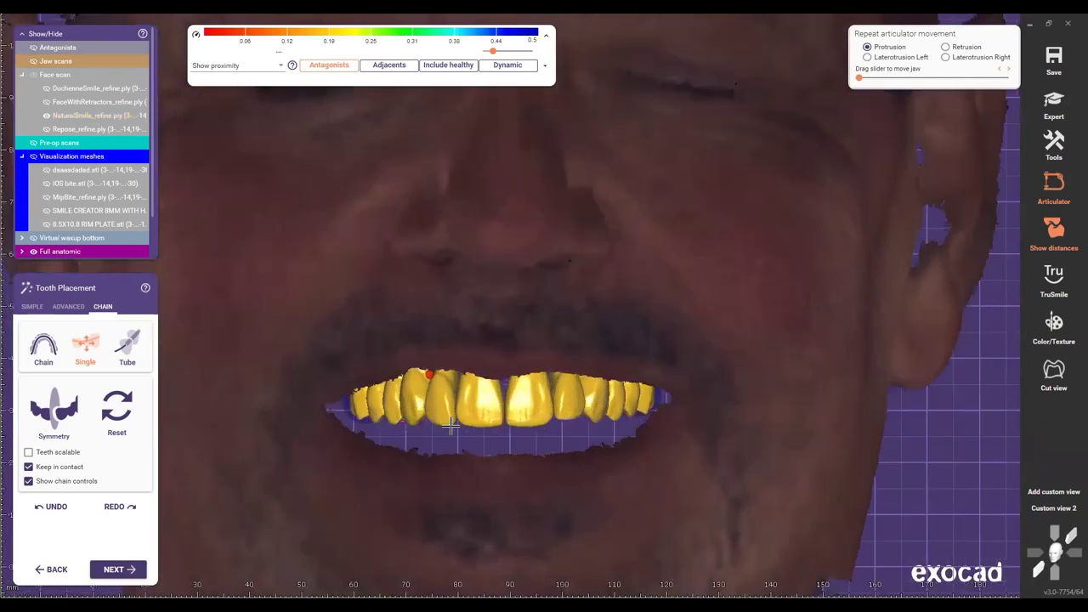
{"action": "scroll", "coordinate": [451, 427], "scroll_direction": "up", "scroll_amount": 1}
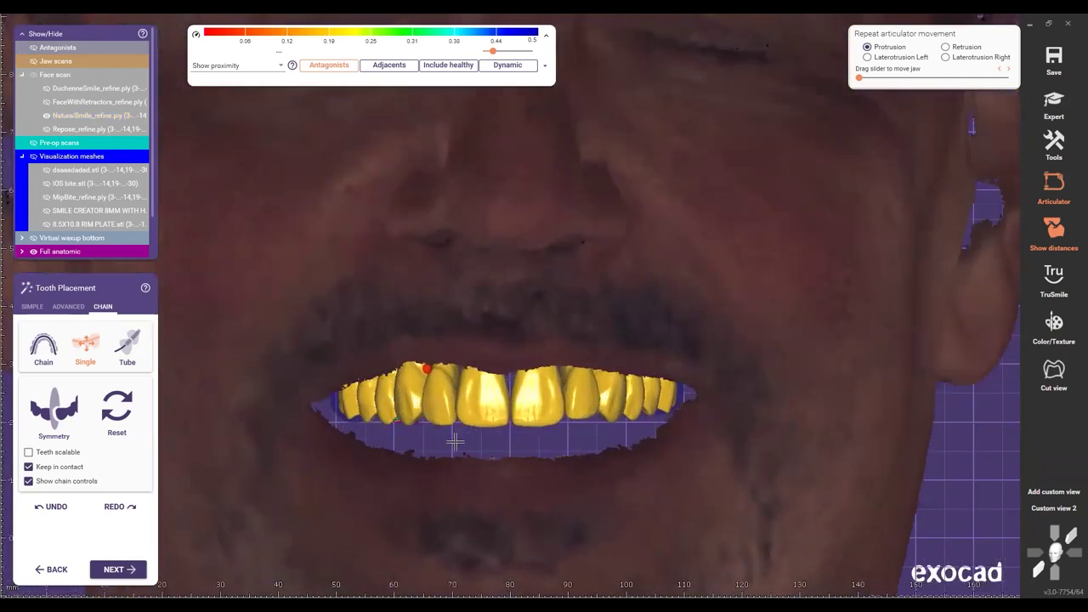
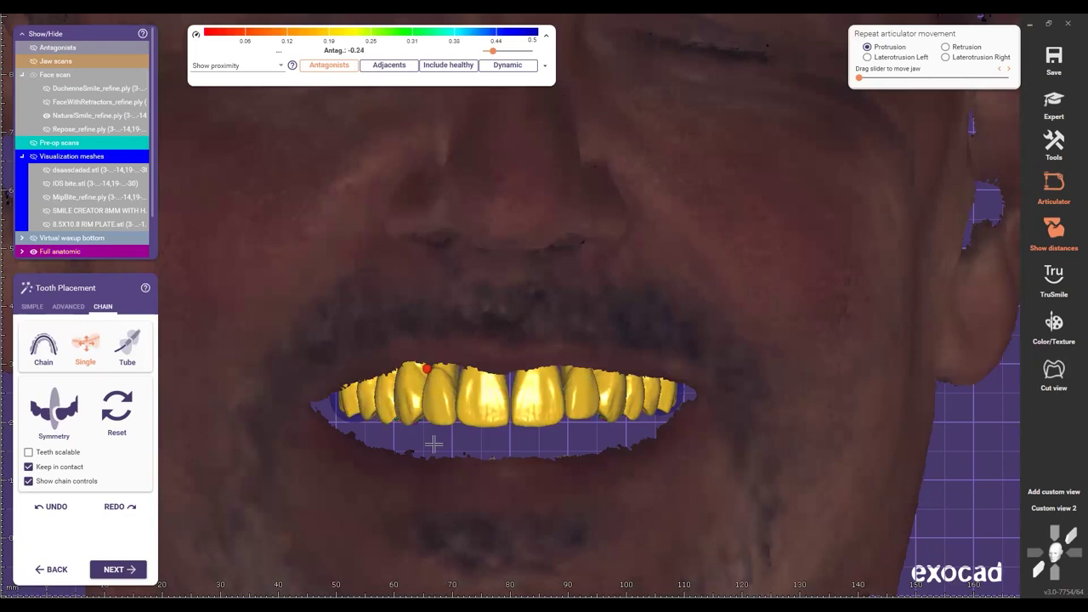
Step: Show the antagonist opaque within the NaturalSmile face scan to assess the bite, and hide the face scan again
{"action": "scroll", "coordinate": [474, 452], "scroll_direction": "down", "scroll_amount": 2}
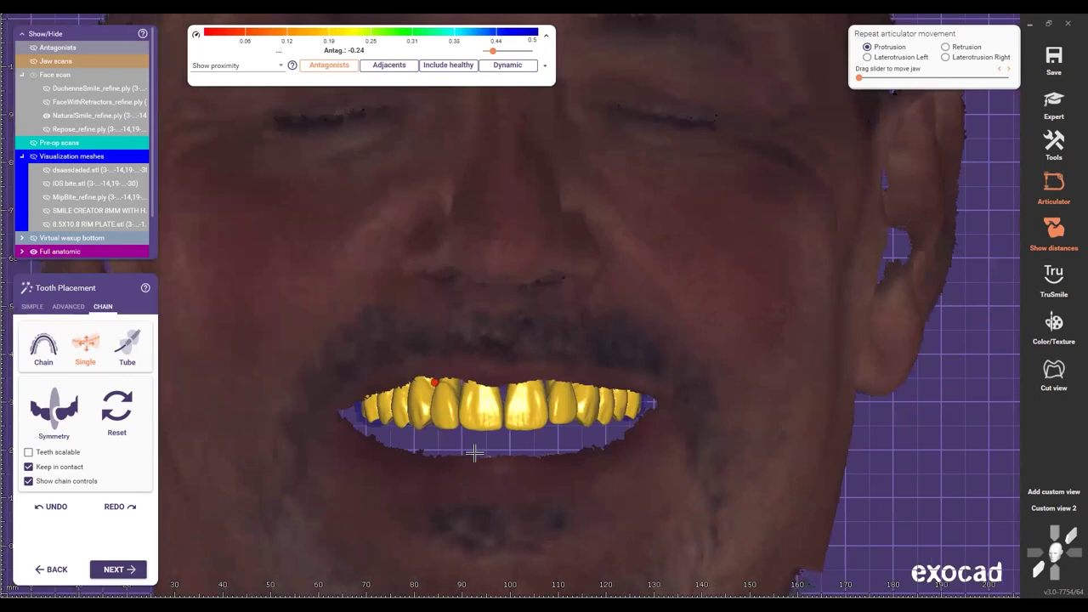
{"action": "key", "text": "a"}
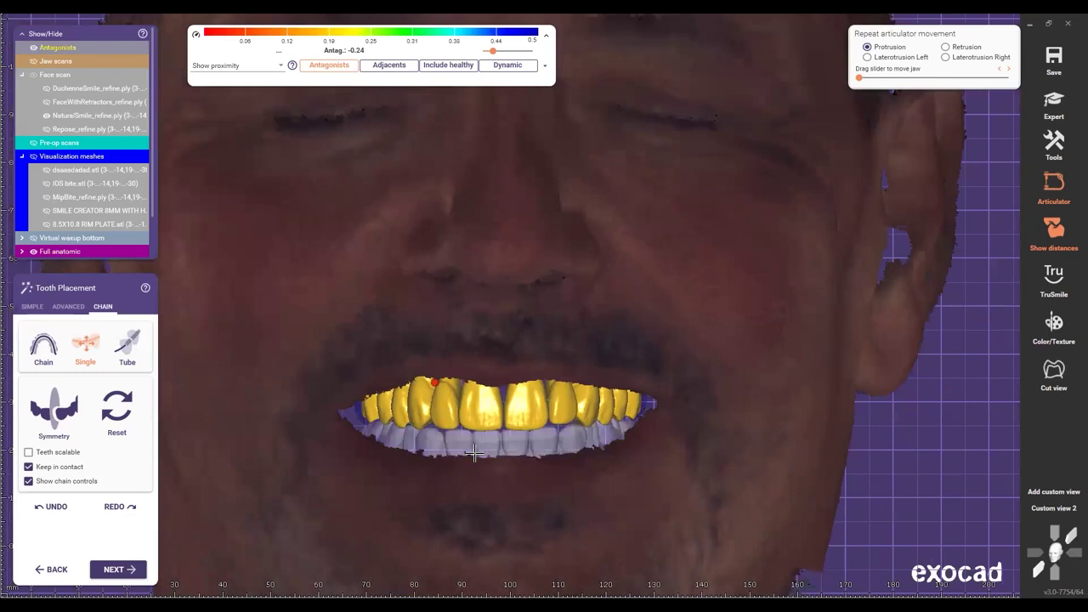
{"action": "scroll", "coordinate": [471, 442], "scroll_direction": "up", "scroll_amount": 3, "text": "ctrl"}
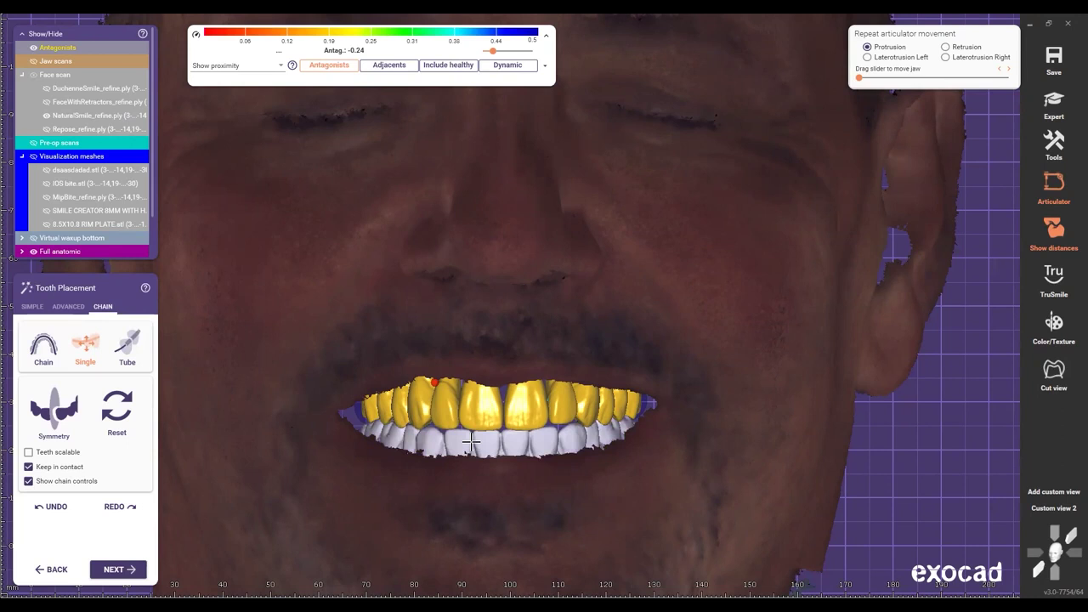
{"action": "right_click_drag", "start_coordinate": [425, 287], "coordinate": [392, 472]}
{"action": "left_click", "coordinate": [1042, 508]}
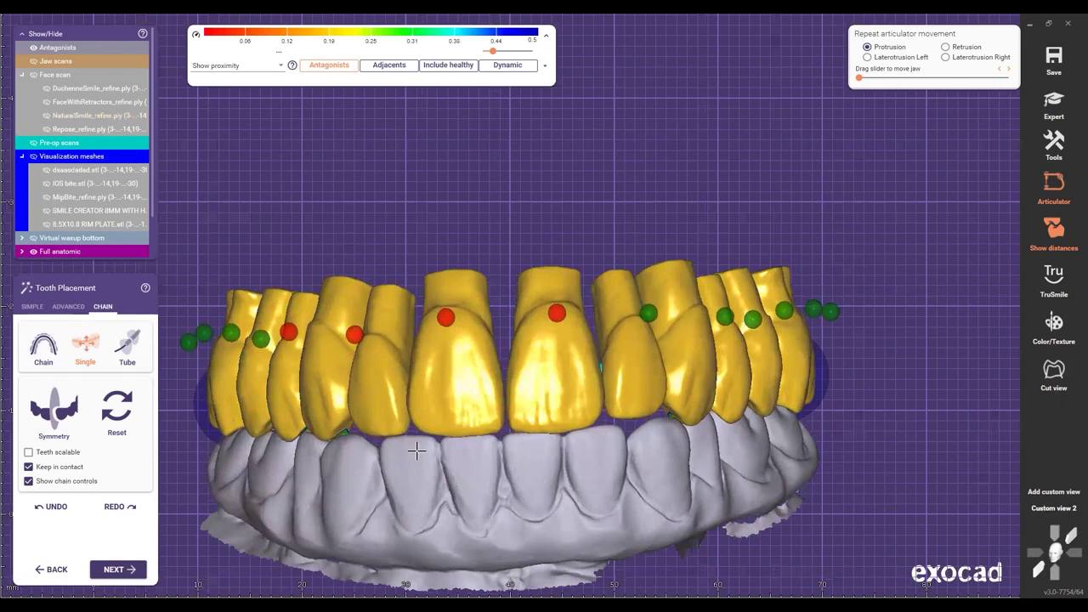
Step: Examine the upper teeth against the opaque antagonist from the front, the opposite side and below
{"action": "scroll", "coordinate": [419, 461], "scroll_direction": "down", "scroll_amount": 4}
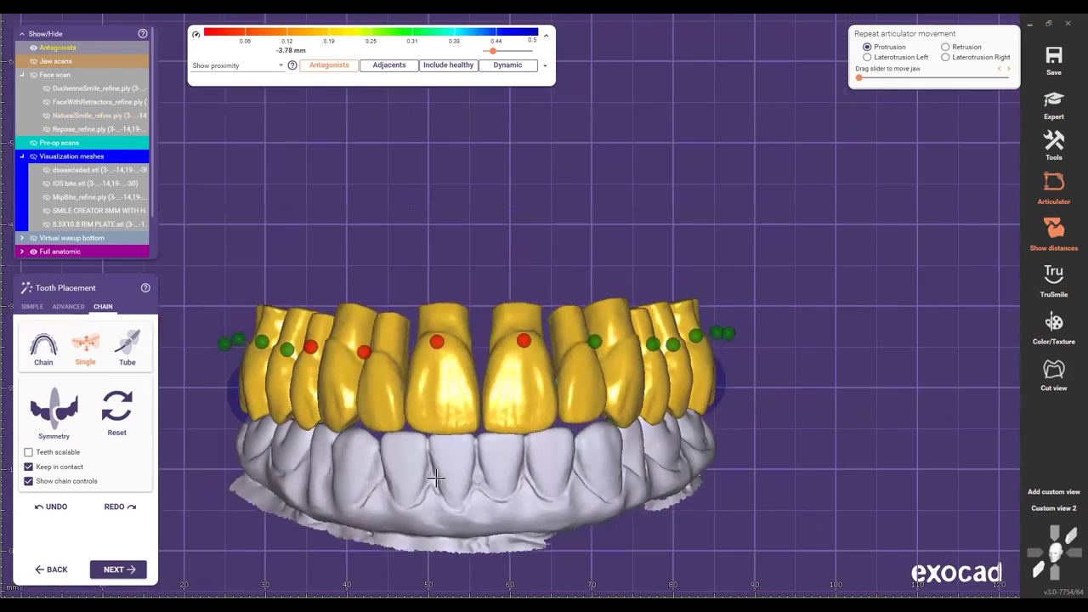
{"action": "key", "text": "a"}
{"action": "right_click_drag", "start_coordinate": [435, 475], "coordinate": [370, 453]}
{"action": "key", "text": "a"}
{"action": "scroll", "coordinate": [355, 204], "scroll_direction": "up", "scroll_amount": 3}
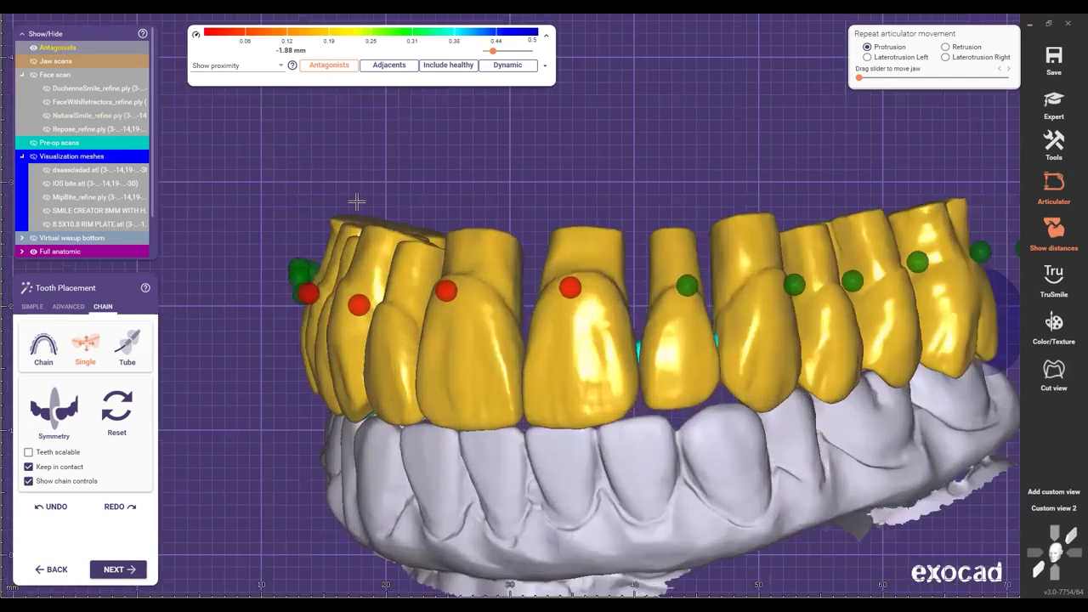
{"action": "scroll", "coordinate": [346, 200], "scroll_direction": "up", "scroll_amount": 1}
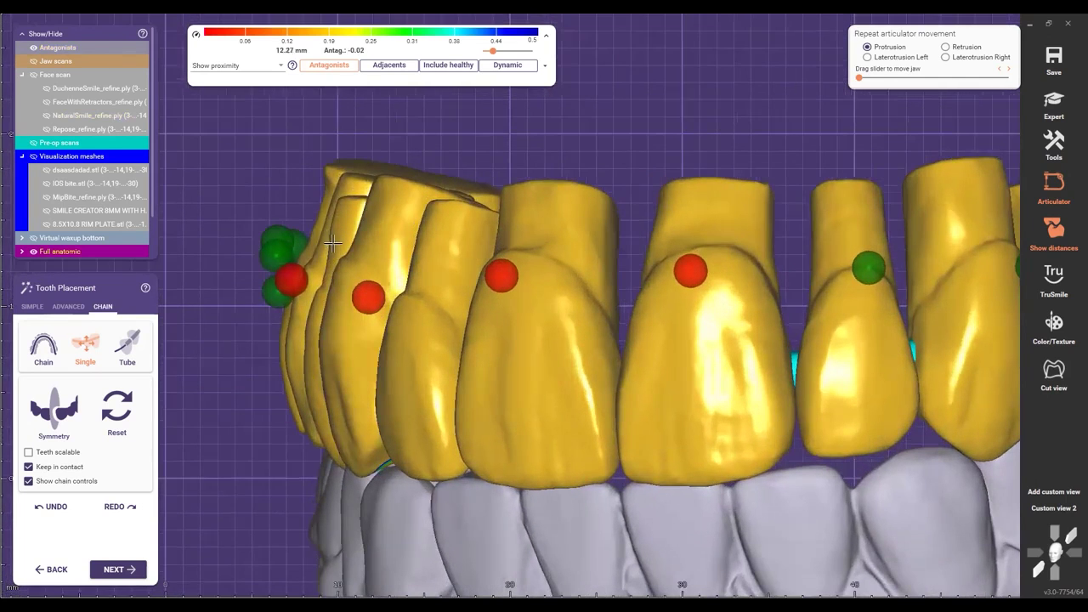
{"action": "scroll", "coordinate": [332, 242], "scroll_direction": "down", "scroll_amount": 3}
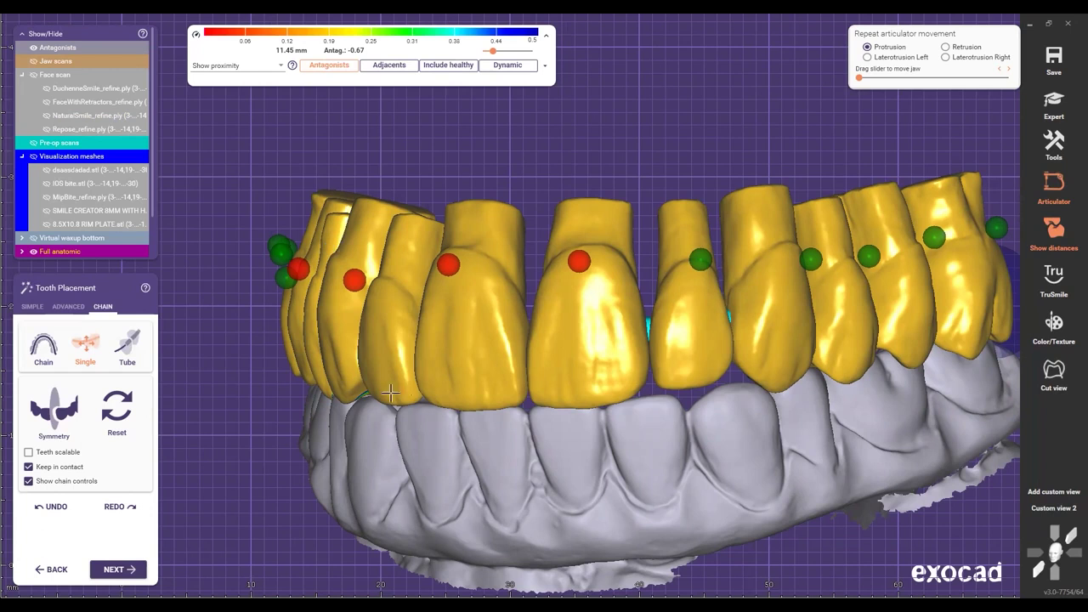
{"action": "scroll", "coordinate": [467, 382], "scroll_direction": "down", "scroll_amount": 2}
{"action": "right_click_drag", "start_coordinate": [467, 381], "coordinate": [332, 364]}
{"action": "scroll", "coordinate": [423, 298], "scroll_direction": "down", "scroll_amount": 3}
{"action": "scroll", "coordinate": [329, 362], "scroll_direction": "up", "scroll_amount": 3}
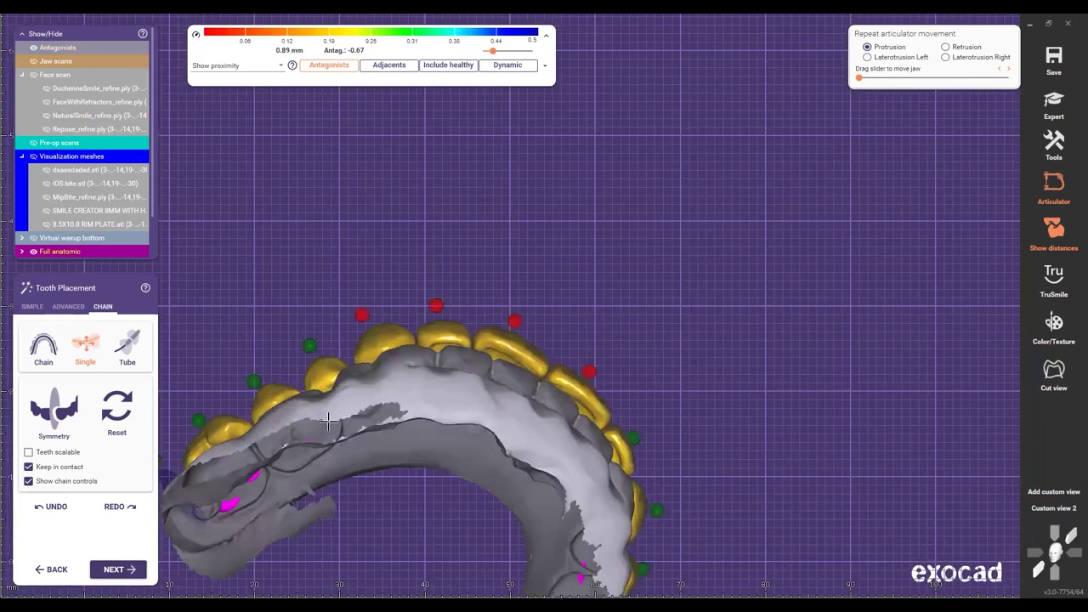
{"action": "scroll", "coordinate": [324, 361], "scroll_direction": "up", "scroll_amount": 3}
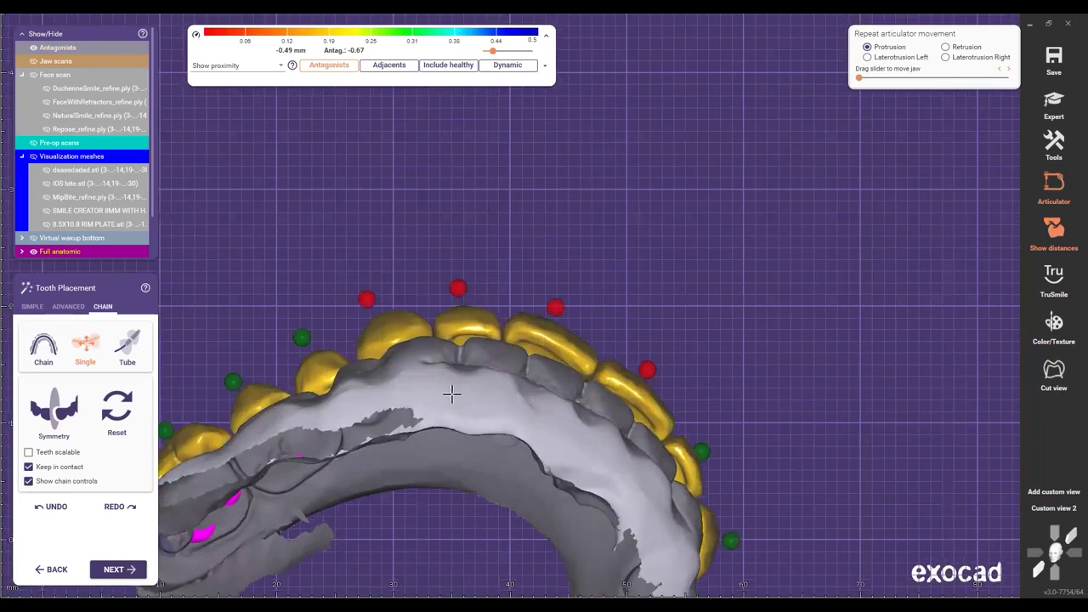
Step: Examine how the upper canine, premolars and incisors meet the opaque antagonist from below and obliquely, and return to a front view
{"action": "scroll", "coordinate": [451, 394], "scroll_direction": "up", "scroll_amount": 1}
{"action": "right_click_drag", "start_coordinate": [451, 394], "coordinate": [464, 452]}
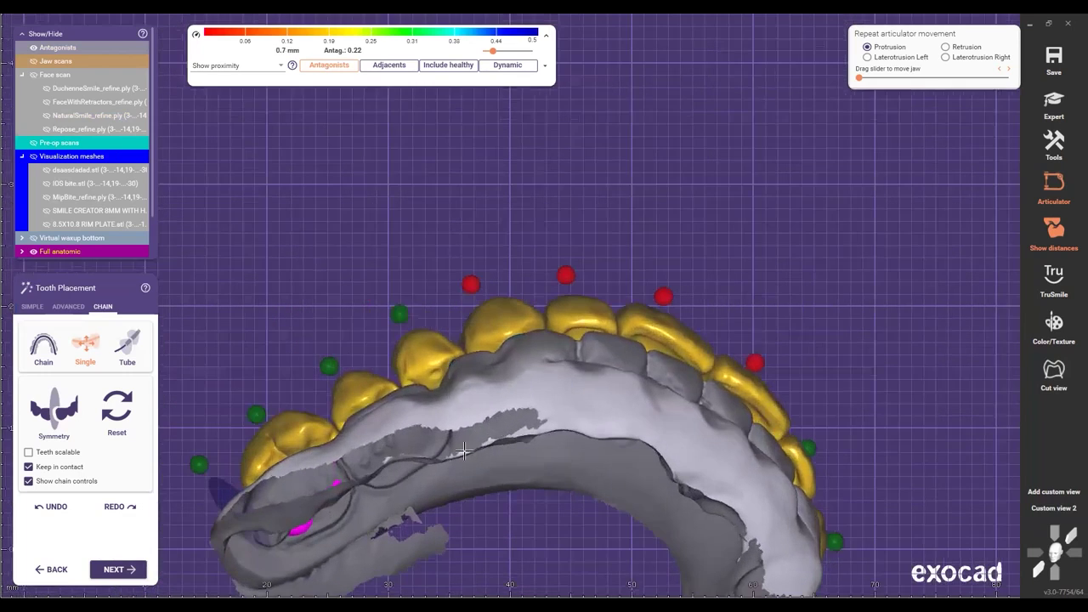
{"action": "right_click_drag", "start_coordinate": [481, 415], "coordinate": [440, 365]}
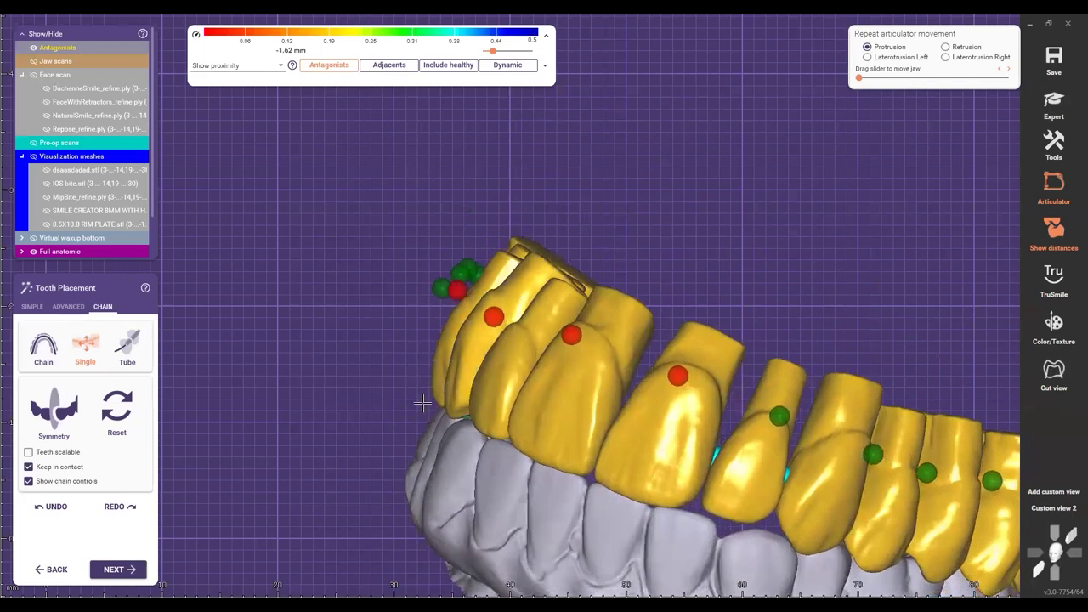
{"action": "scroll", "coordinate": [442, 409], "scroll_direction": "up", "scroll_amount": 2}
{"action": "scroll", "coordinate": [494, 385], "scroll_direction": "up", "scroll_amount": 1}
{"action": "scroll", "coordinate": [568, 277], "scroll_direction": "down", "scroll_amount": 2}
{"action": "right_click_drag", "start_coordinate": [379, 414], "coordinate": [642, 436]}
{"action": "scroll", "coordinate": [642, 436], "scroll_direction": "up", "scroll_amount": 2}
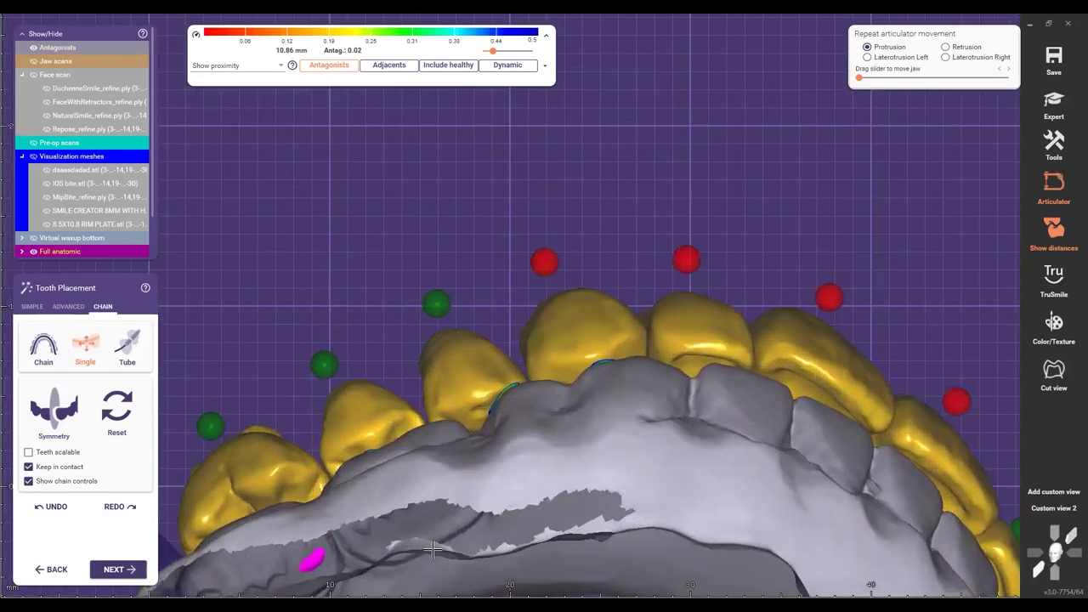
{"action": "scroll", "coordinate": [630, 492], "scroll_direction": "down", "scroll_amount": 3}
{"action": "scroll", "coordinate": [687, 488], "scroll_direction": "down", "scroll_amount": 1}
{"action": "right_click_drag", "start_coordinate": [699, 352], "coordinate": [1037, 511]}
{"action": "right_click_drag", "start_coordinate": [557, 420], "coordinate": [338, 474]}
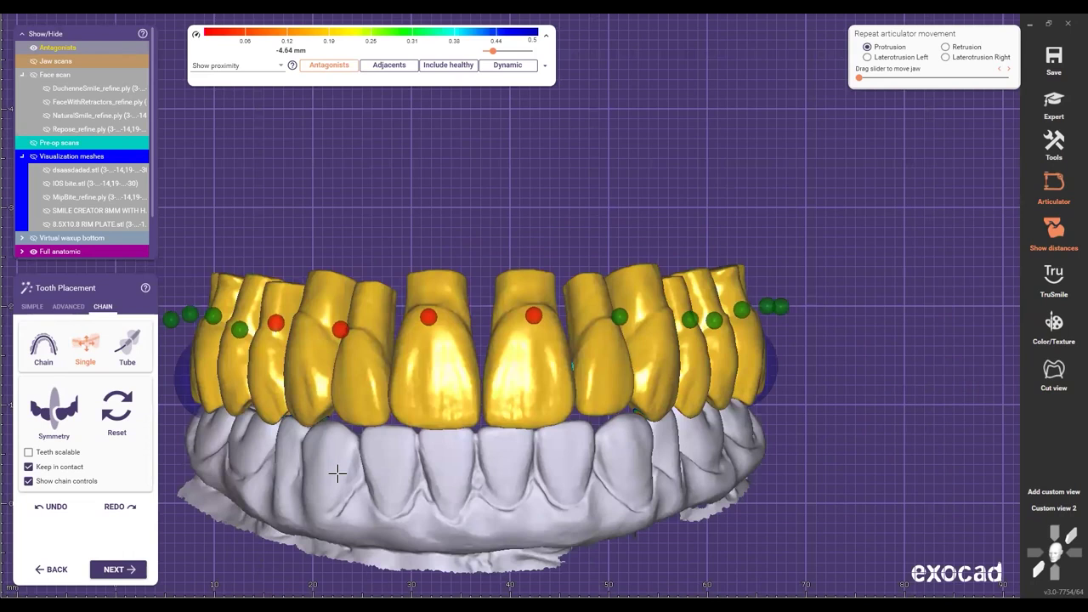
Step: Hide the antagonist and inspect the incisal edges of the upper front teeth from the front
{"action": "middle_click", "coordinate": [395, 489], "text": "ctrl"}
{"action": "scroll", "coordinate": [452, 457], "scroll_direction": "down", "scroll_amount": 3}
{"action": "right_click_drag", "start_coordinate": [452, 456], "coordinate": [522, 468]}
{"action": "middle_click_drag", "start_coordinate": [584, 503], "coordinate": [610, 471]}
{"action": "middle_click", "coordinate": [442, 479], "text": "ctrl"}
{"action": "right_click_drag", "start_coordinate": [442, 478], "coordinate": [796, 511]}
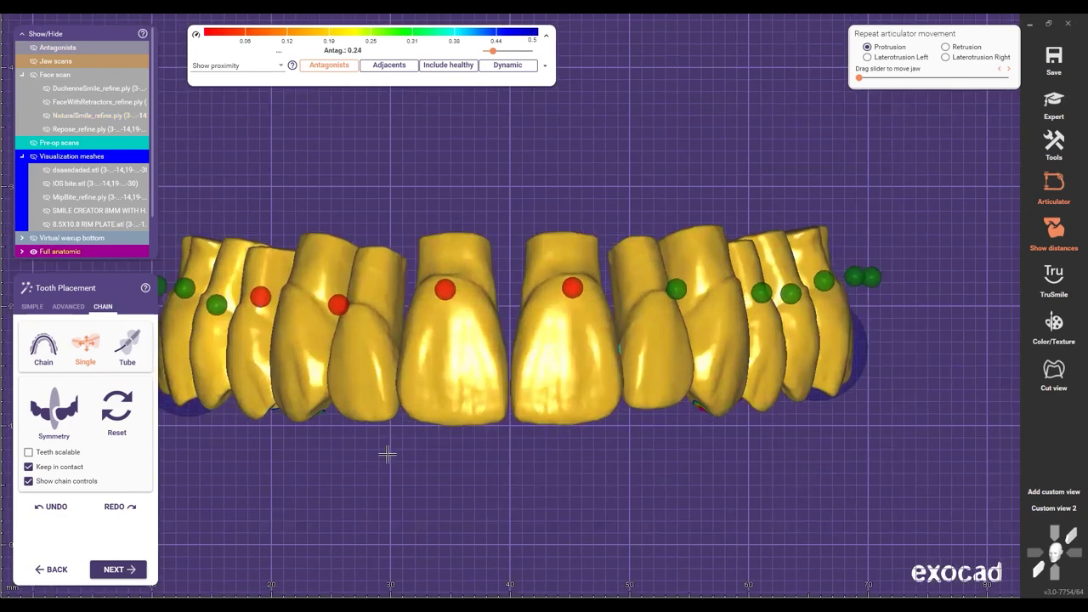
Step: Show the antagonist again and inspect the canine and premolar contacts closely from the side and below
{"action": "key", "text": "a"}
{"action": "scroll", "coordinate": [519, 397], "scroll_direction": "down", "scroll_amount": 4}
{"action": "right_click_drag", "start_coordinate": [519, 396], "coordinate": [494, 318]}
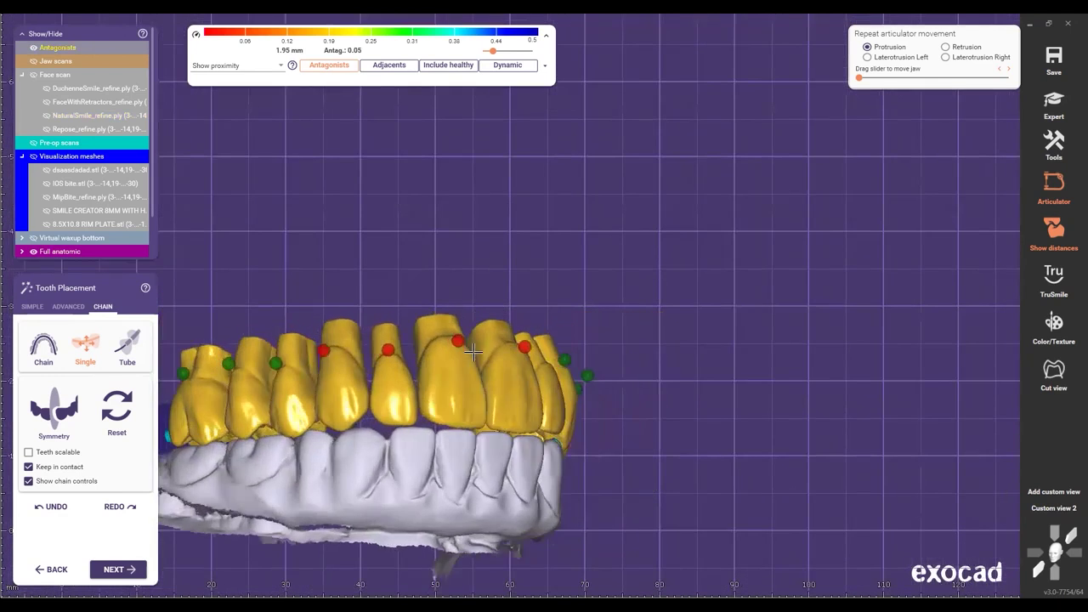
{"action": "right_click_drag", "start_coordinate": [315, 436], "coordinate": [290, 443]}
{"action": "scroll", "coordinate": [290, 443], "scroll_direction": "up", "scroll_amount": 1}
{"action": "scroll", "coordinate": [195, 474], "scroll_direction": "up", "scroll_amount": 8}
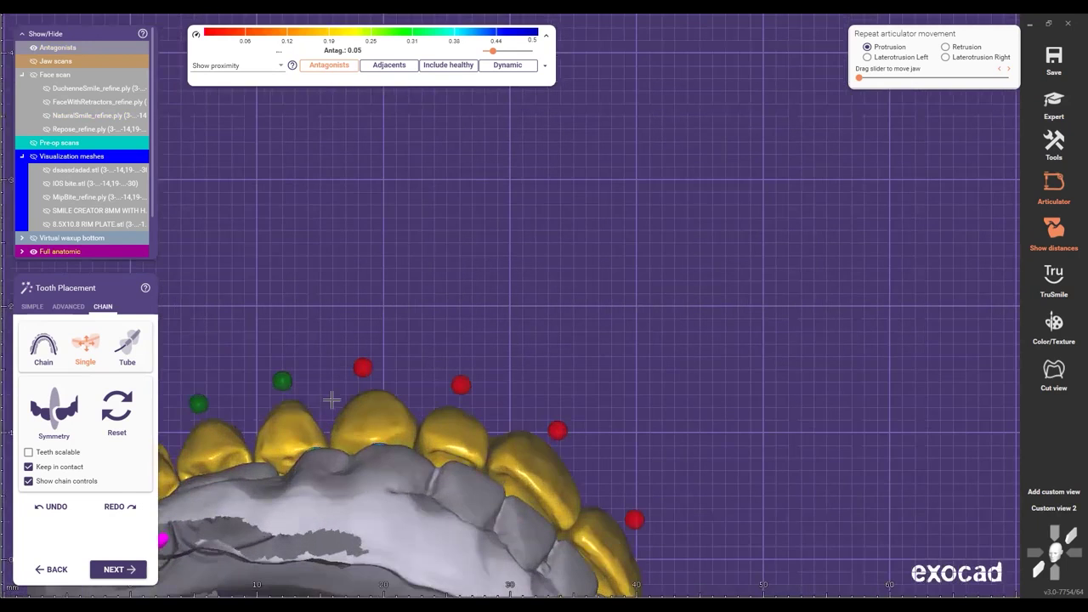
{"action": "scroll", "coordinate": [119, 316], "scroll_direction": "down", "scroll_amount": 1}
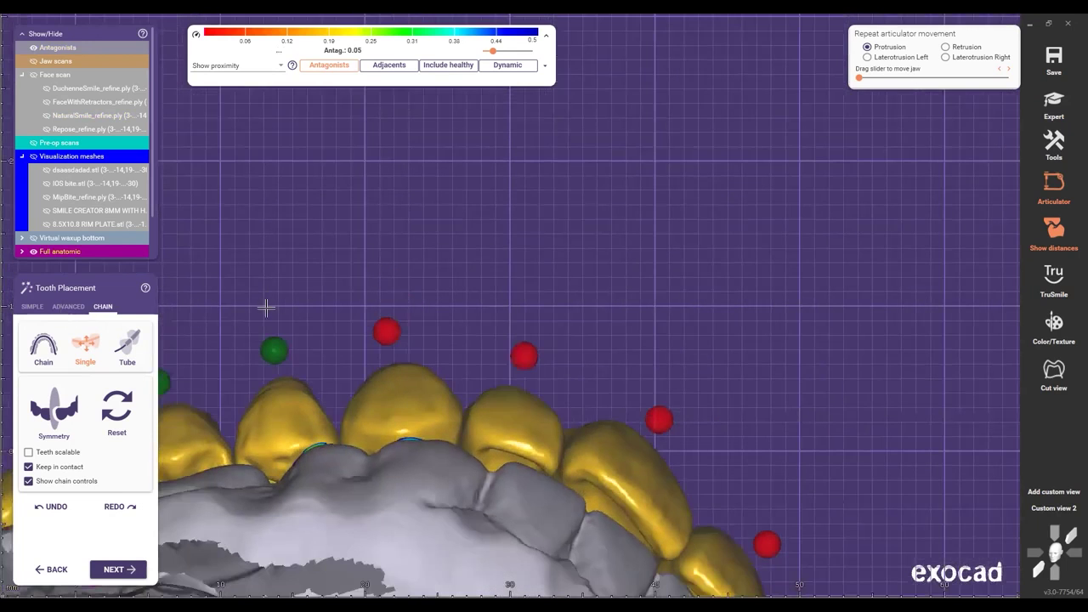
{"action": "scroll", "coordinate": [266, 309], "scroll_direction": "down", "scroll_amount": 3}
Step: Switch to advanced tooth placement, make the antagonist translucent and turn on adaptation to the antagonist for the upper jaw
{"action": "right_click_drag", "start_coordinate": [56, 319], "coordinate": [314, 383]}
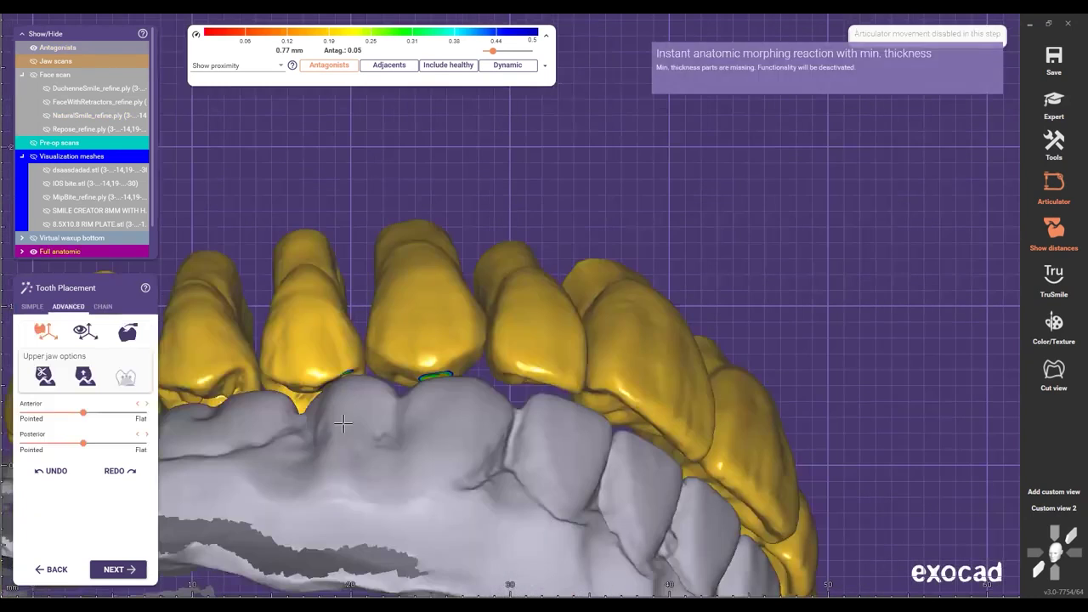
{"action": "right_click_drag", "start_coordinate": [331, 320], "coordinate": [270, 434]}
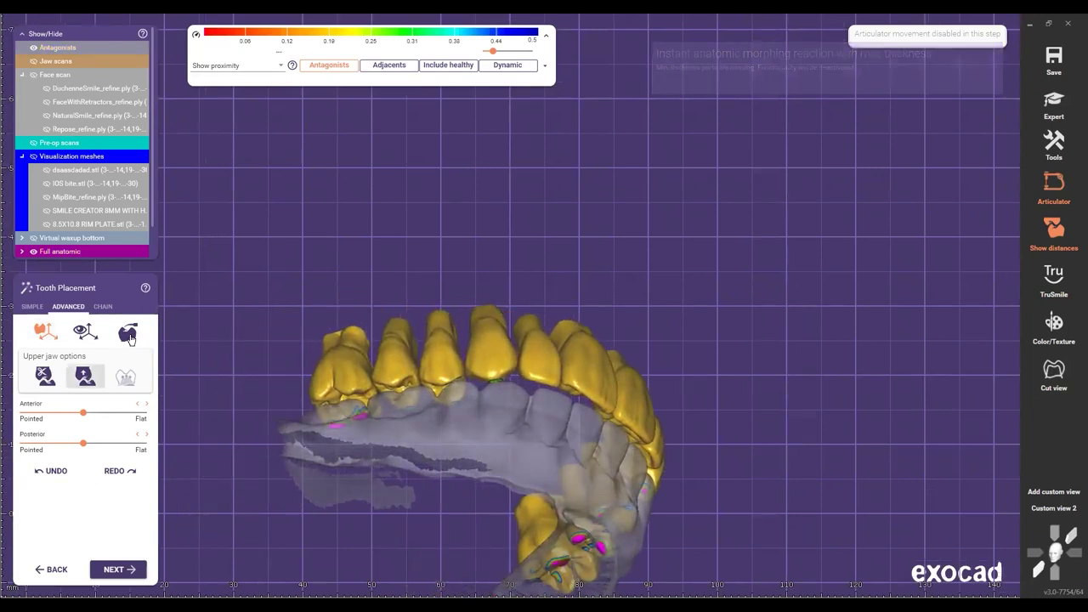
{"action": "scroll", "coordinate": [436, 437], "scroll_direction": "up", "scroll_amount": 5}
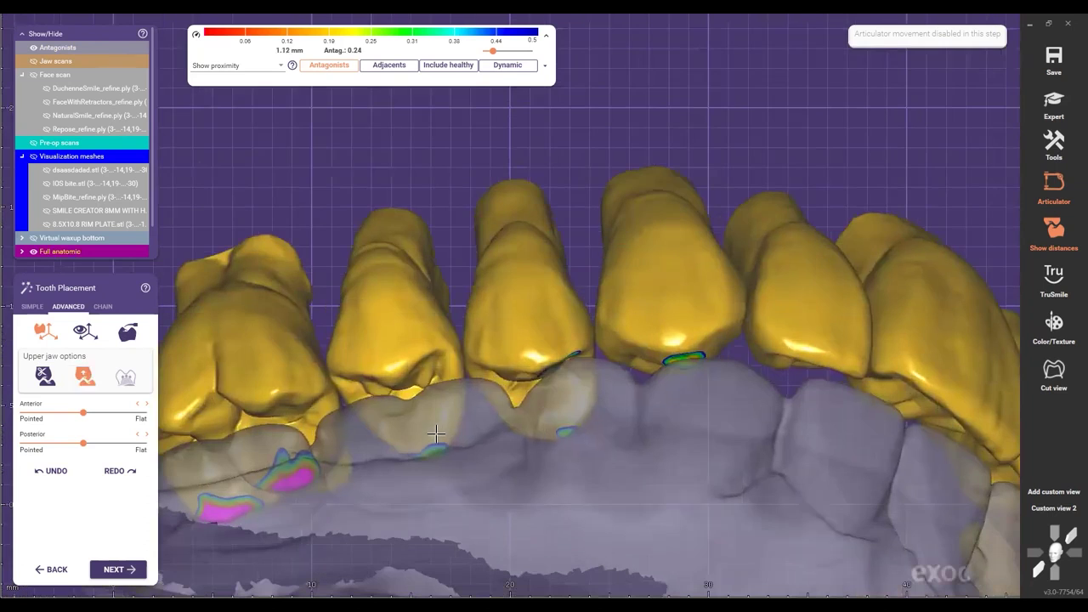
{"action": "left_click", "coordinate": [127, 340]}
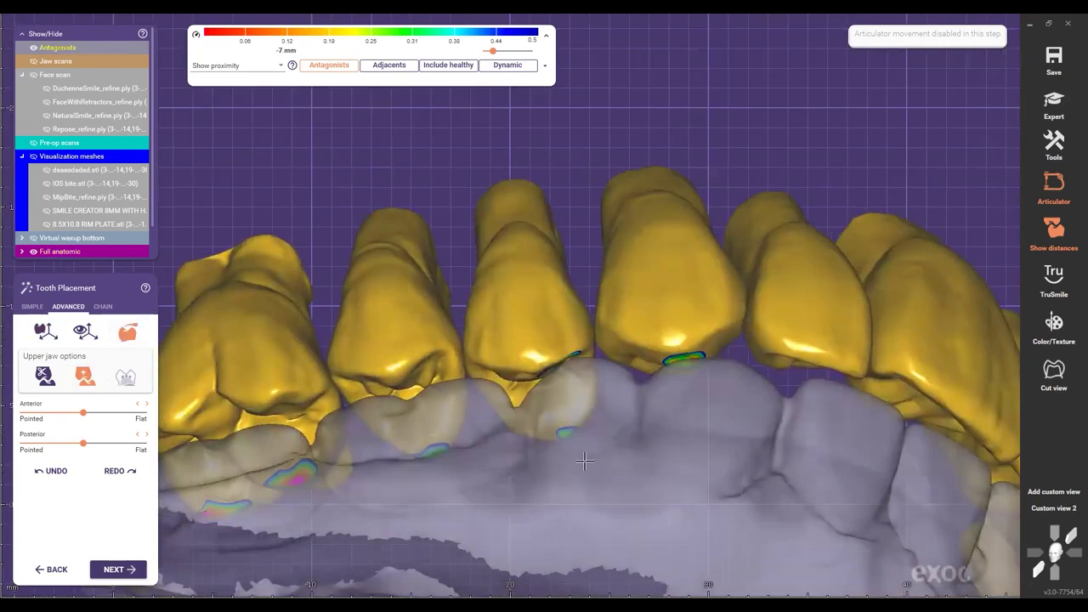
Step: Examine the premolar and molar contact areas through the translucent antagonist from the side and below
{"action": "middle_click_drag", "start_coordinate": [586, 439], "coordinate": [553, 448]}
{"action": "right_click_drag", "start_coordinate": [552, 449], "coordinate": [551, 461]}
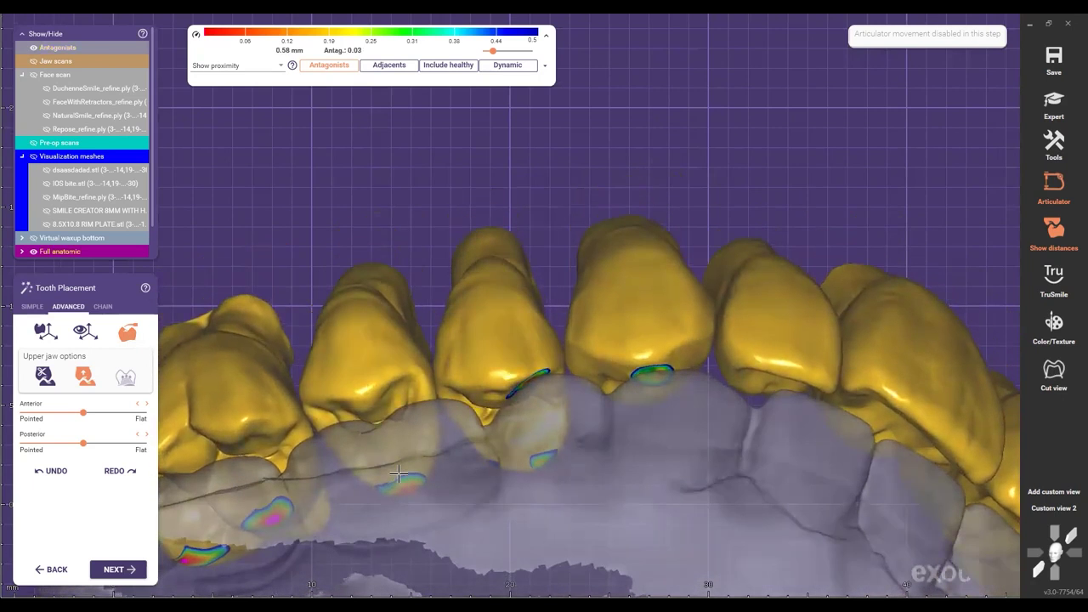
{"action": "scroll", "coordinate": [483, 464], "scroll_direction": "down", "scroll_amount": 5}
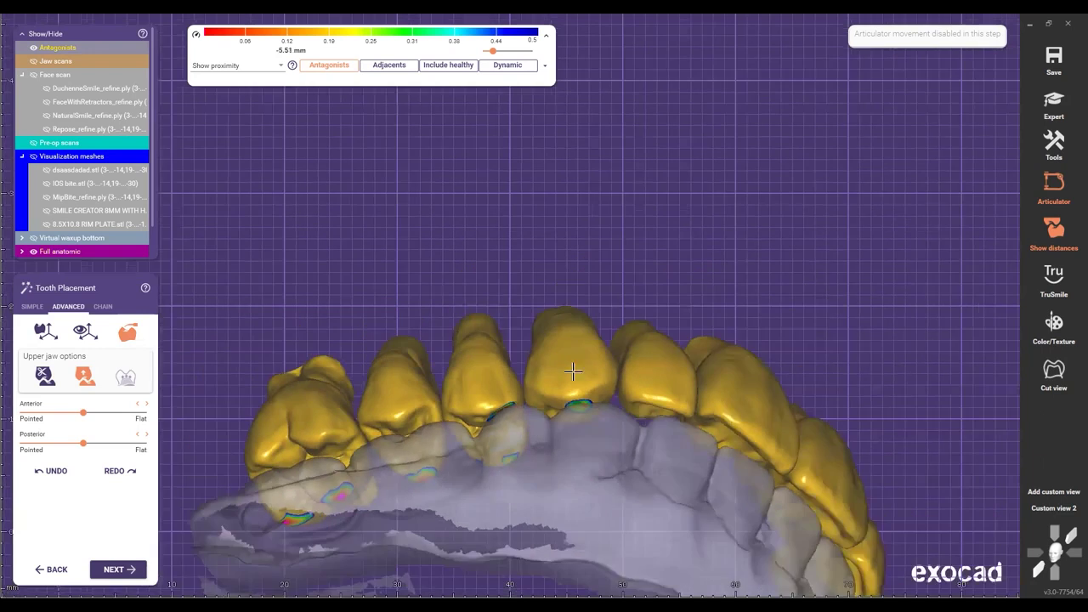
{"action": "right_click_drag", "start_coordinate": [461, 445], "coordinate": [493, 413]}
{"action": "scroll", "coordinate": [456, 414], "scroll_direction": "down", "scroll_amount": 3}
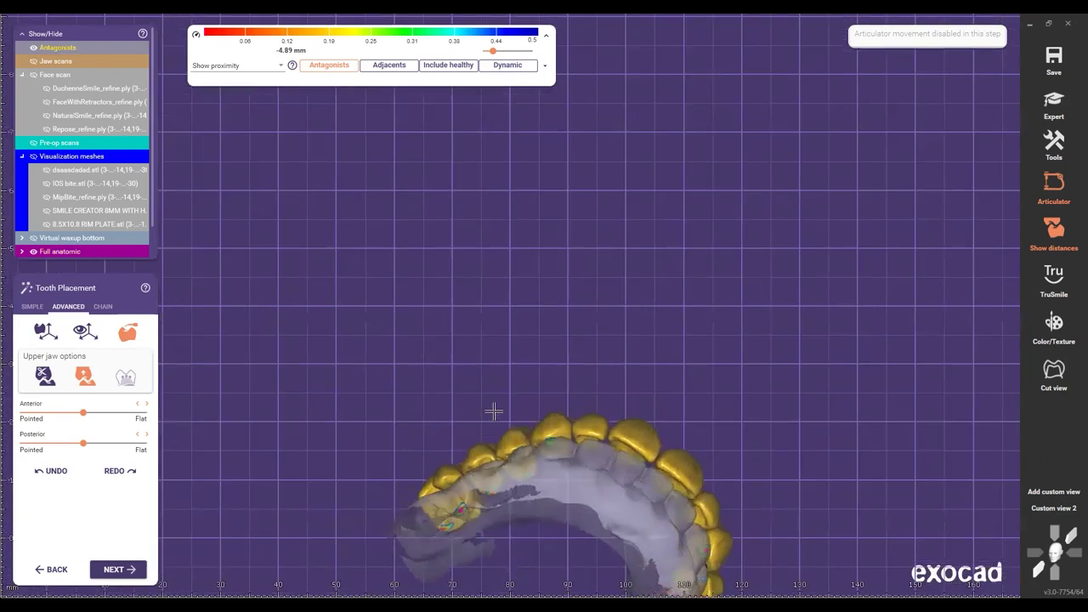
{"action": "middle_click_drag", "start_coordinate": [493, 413], "coordinate": [493, 378]}
{"action": "scroll", "coordinate": [524, 373], "scroll_direction": "up", "scroll_amount": 8}
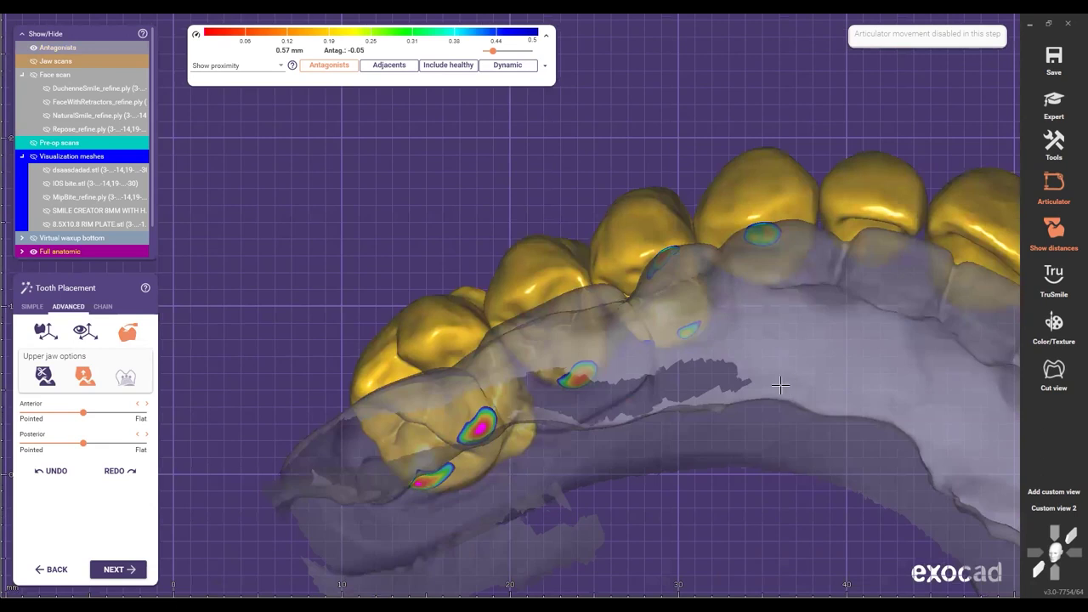
{"action": "right_click_drag", "start_coordinate": [781, 385], "coordinate": [571, 445]}
{"action": "scroll", "coordinate": [493, 502], "scroll_direction": "down", "scroll_amount": 4}
{"action": "right_click_drag", "start_coordinate": [493, 502], "coordinate": [528, 380]}
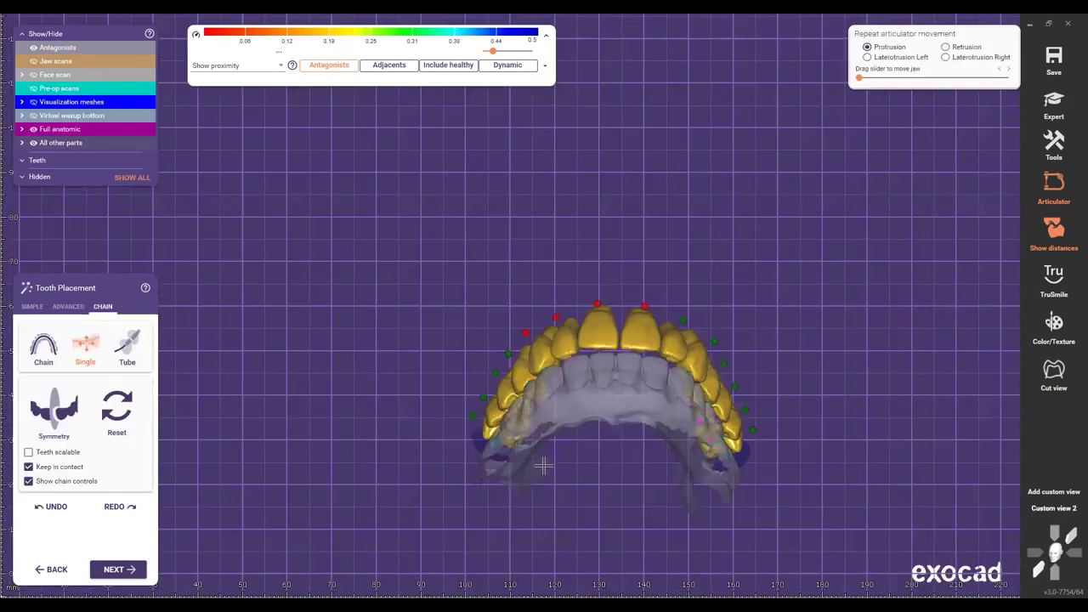
Step: Return to single-tooth editing of the chain in Custom view 2 and hide the antagonist, keeping the central incisor, tooth 9, locked
{"action": "left_click", "coordinate": [1055, 509]}
{"action": "right_click_drag", "start_coordinate": [573, 454], "coordinate": [559, 468]}
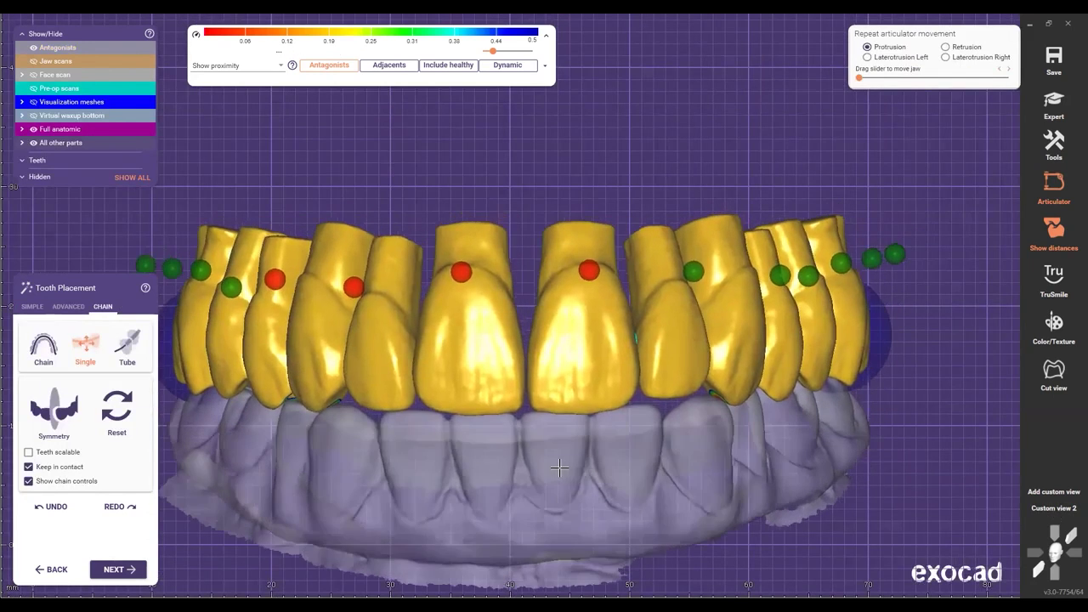
{"action": "middle_click_drag", "start_coordinate": [559, 467], "coordinate": [543, 477]}
{"action": "middle_click", "coordinate": [567, 459], "text": "ctrl"}
{"action": "left_click", "coordinate": [575, 283]}
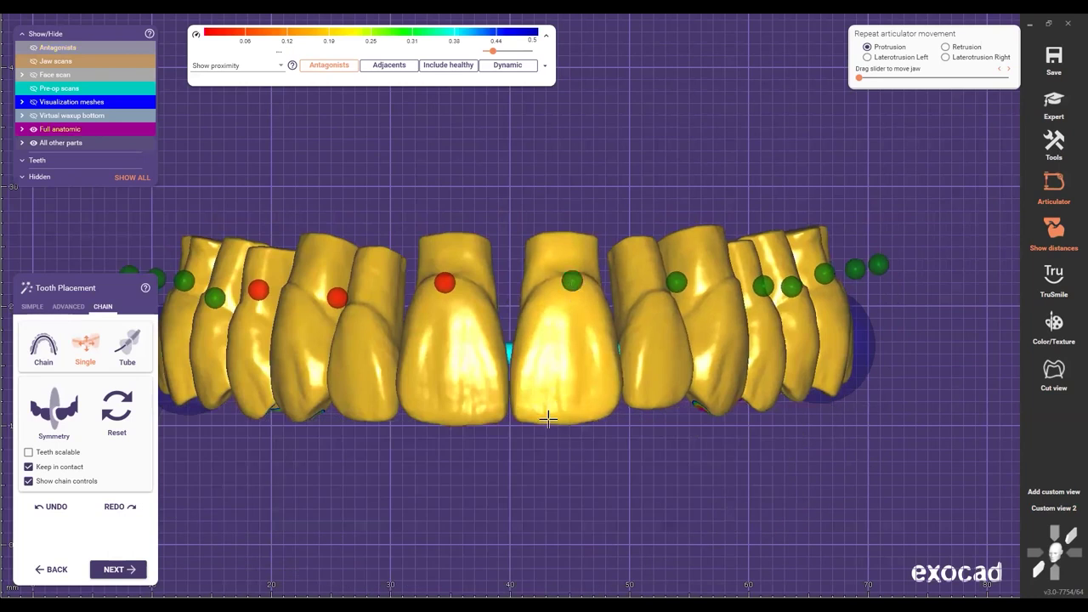
{"action": "left_click", "coordinate": [576, 283]}
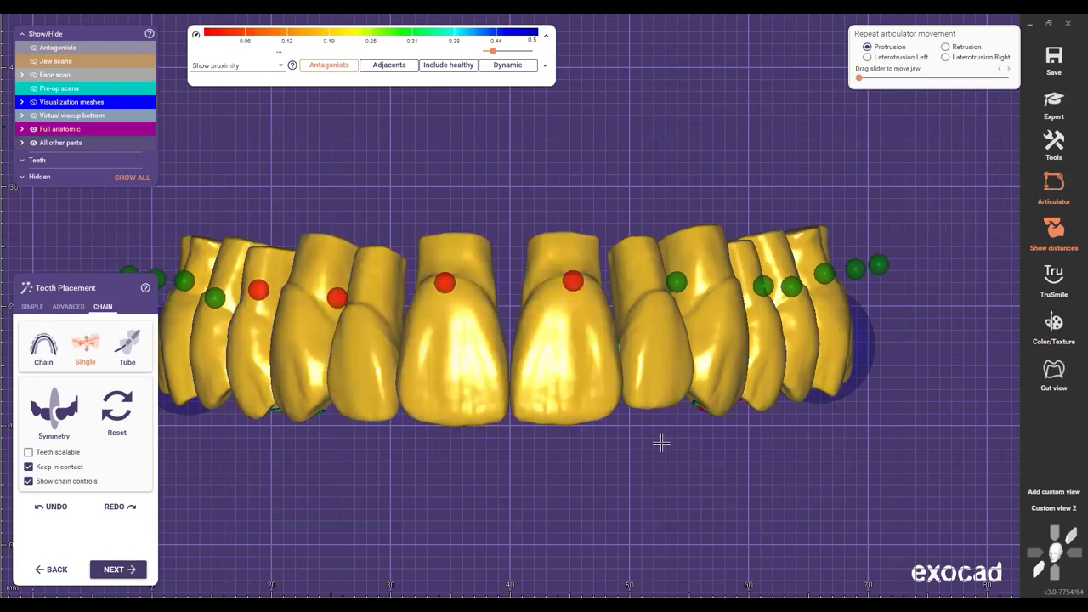
Step: Lower the lateral incisor, tooth 10, to the edge level of the central incisors and adjust its position from below
{"action": "middle_click_drag", "start_coordinate": [515, 481], "coordinate": [532, 483]}
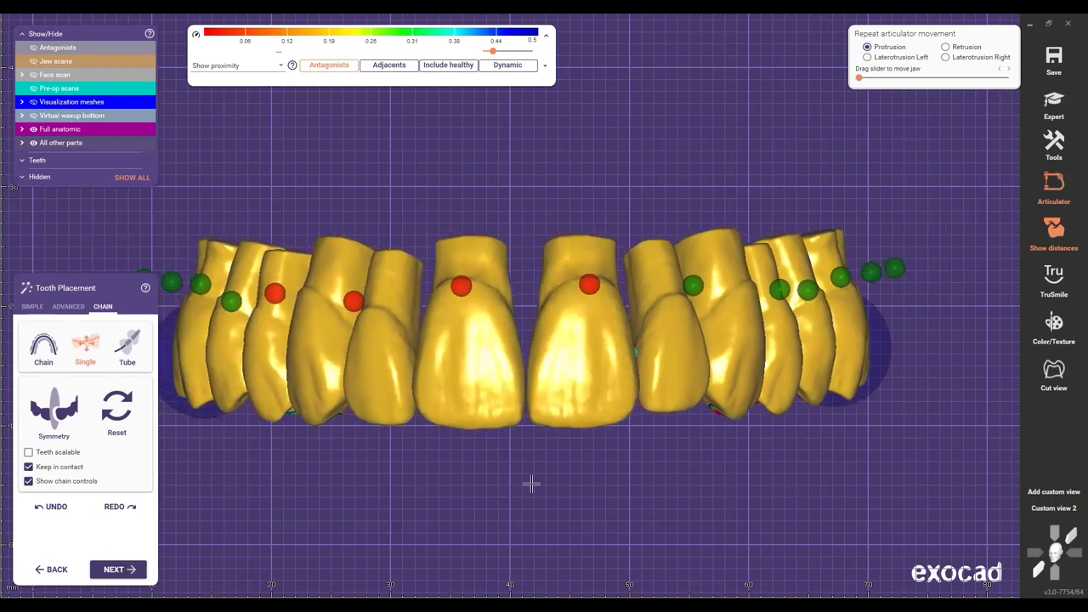
{"action": "left_click_drag", "start_coordinate": [672, 390], "coordinate": [669, 418]}
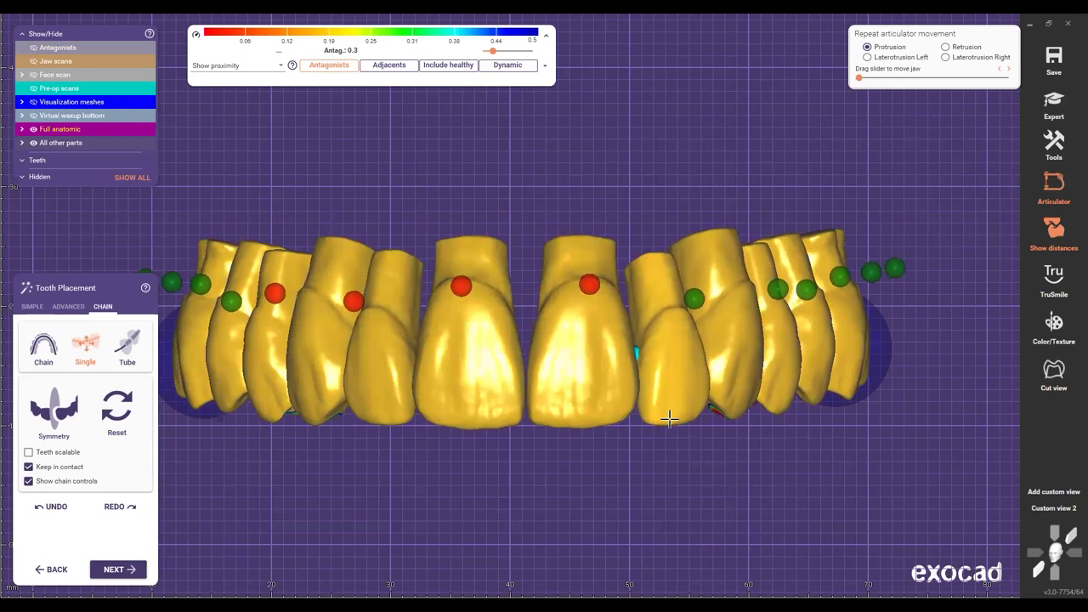
{"action": "scroll", "coordinate": [686, 402], "scroll_direction": "down", "scroll_amount": 5}
{"action": "right_click_drag", "start_coordinate": [734, 536], "coordinate": [515, 318]}
{"action": "scroll", "coordinate": [494, 301], "scroll_direction": "up", "scroll_amount": 3}
{"action": "scroll", "coordinate": [494, 302], "scroll_direction": "up", "scroll_amount": 2}
{"action": "left_click_drag", "start_coordinate": [517, 323], "coordinate": [524, 337]}
{"action": "scroll", "coordinate": [673, 346], "scroll_direction": "down", "scroll_amount": 3}
{"action": "right_click_drag", "start_coordinate": [680, 350], "coordinate": [555, 393]}
{"action": "key", "text": "Down"}
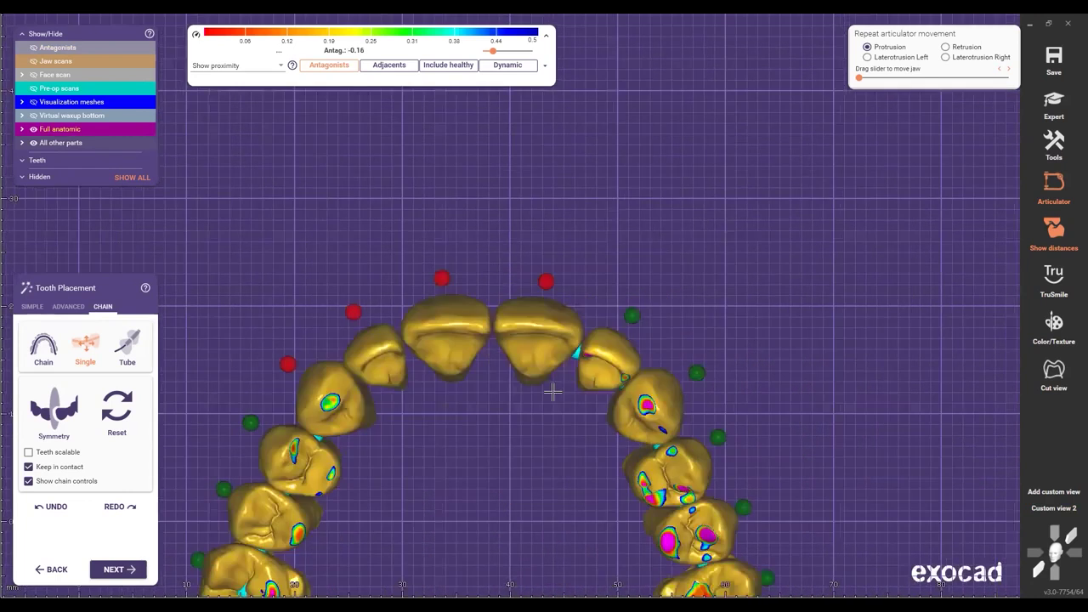
Step: Examine the antagonist contact areas across the whole upper arch from below, comparing both sides
{"action": "scroll", "coordinate": [557, 389], "scroll_direction": "up", "scroll_amount": 2}
{"action": "scroll", "coordinate": [565, 379], "scroll_direction": "up", "scroll_amount": 2}
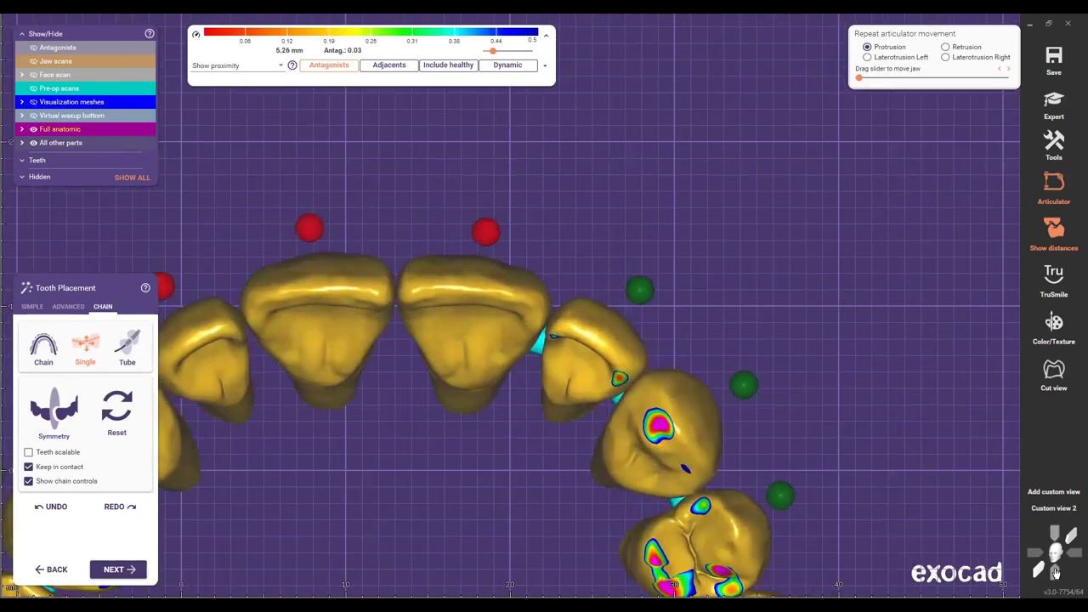
{"action": "scroll", "coordinate": [446, 211], "scroll_direction": "down", "scroll_amount": 1}
{"action": "scroll", "coordinate": [425, 196], "scroll_direction": "down", "scroll_amount": 5}
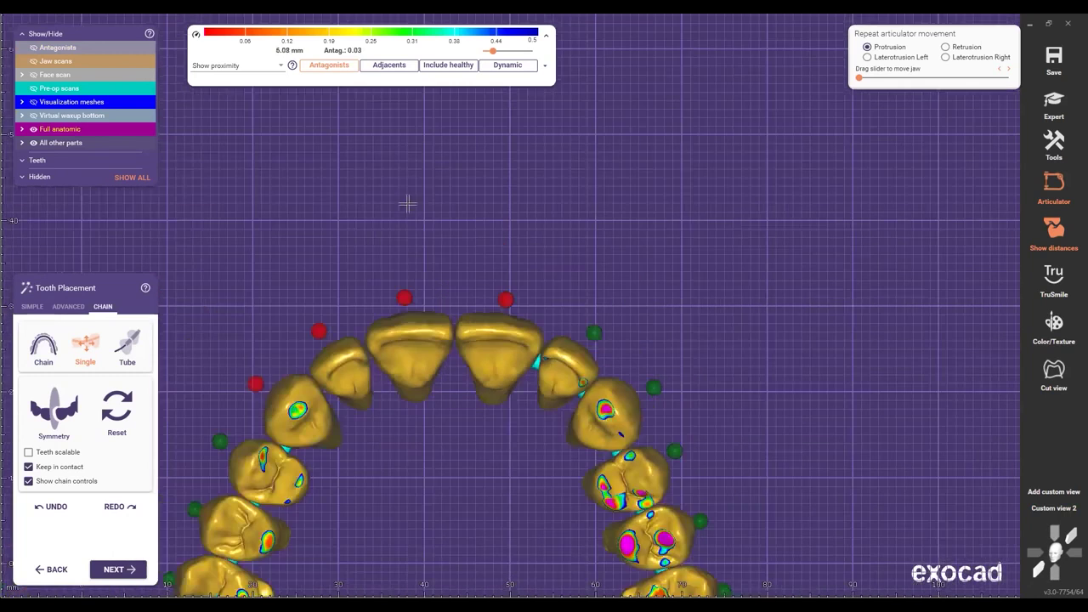
{"action": "scroll", "coordinate": [334, 332], "scroll_direction": "up", "scroll_amount": 3}
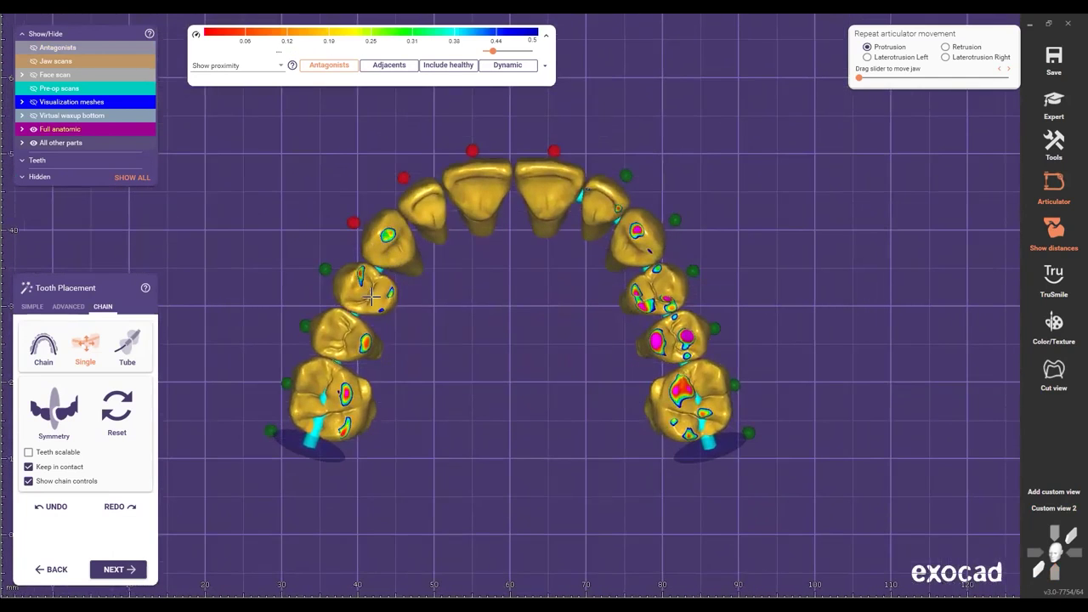
{"action": "middle_click_drag", "start_coordinate": [494, 290], "coordinate": [481, 331]}
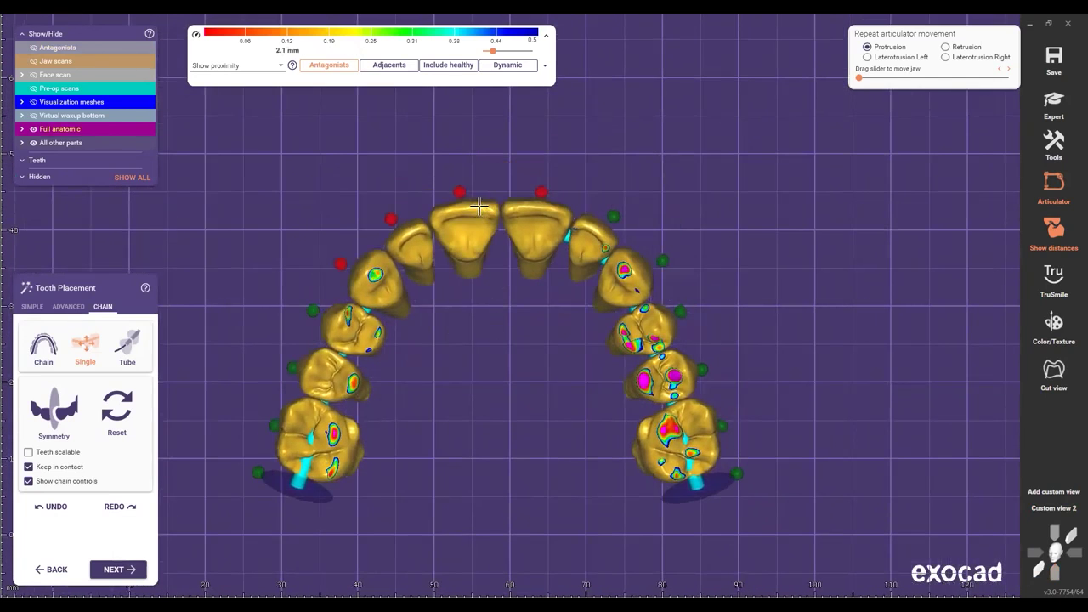
{"action": "scroll", "coordinate": [567, 267], "scroll_direction": "up", "scroll_amount": 2}
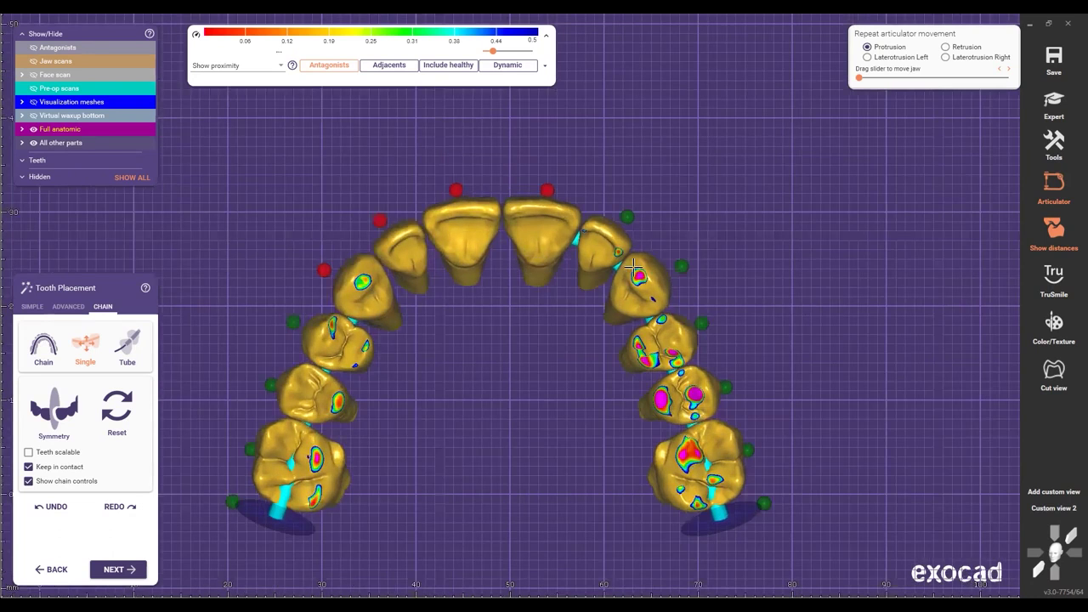
{"action": "scroll", "coordinate": [797, 376], "scroll_direction": "up", "scroll_amount": 2}
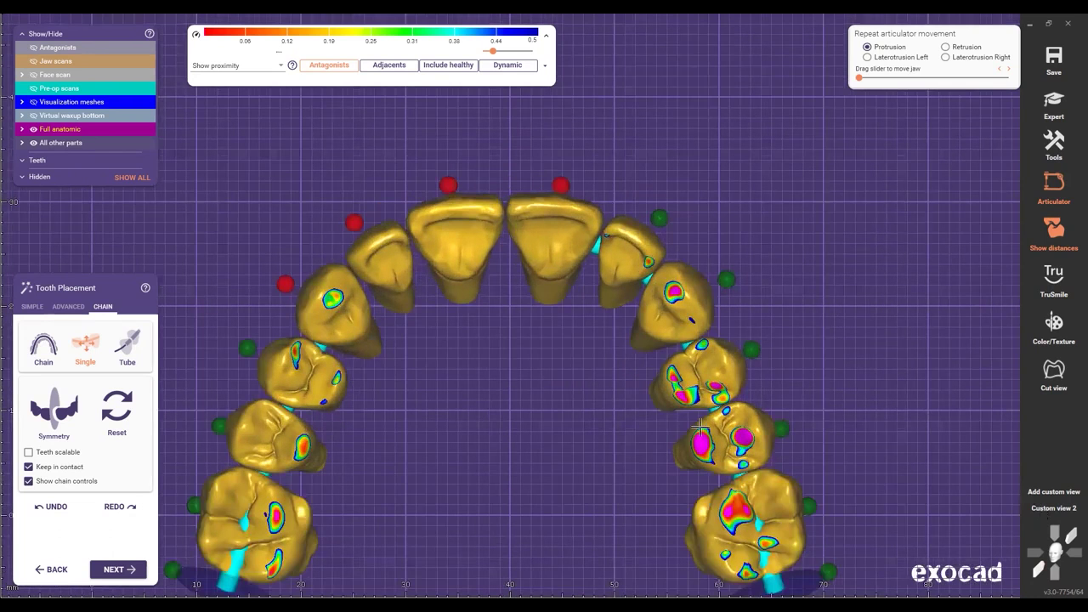
{"action": "scroll", "coordinate": [700, 426], "scroll_direction": "up", "scroll_amount": 1}
{"action": "scroll", "coordinate": [510, 450], "scroll_direction": "up", "scroll_amount": 1}
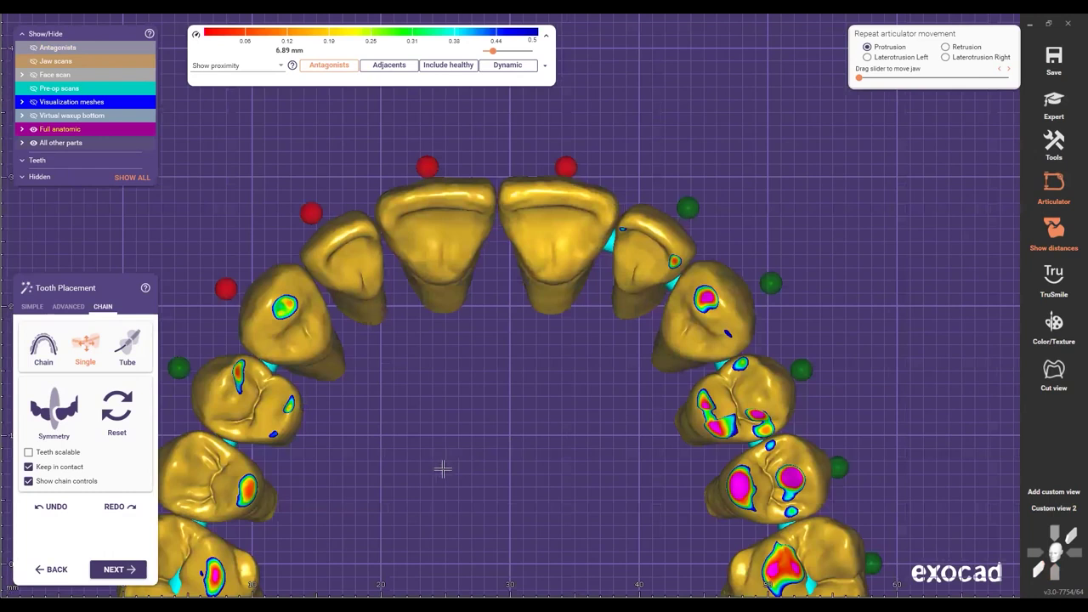
{"action": "scroll", "coordinate": [549, 559], "scroll_direction": "down", "scroll_amount": 2}
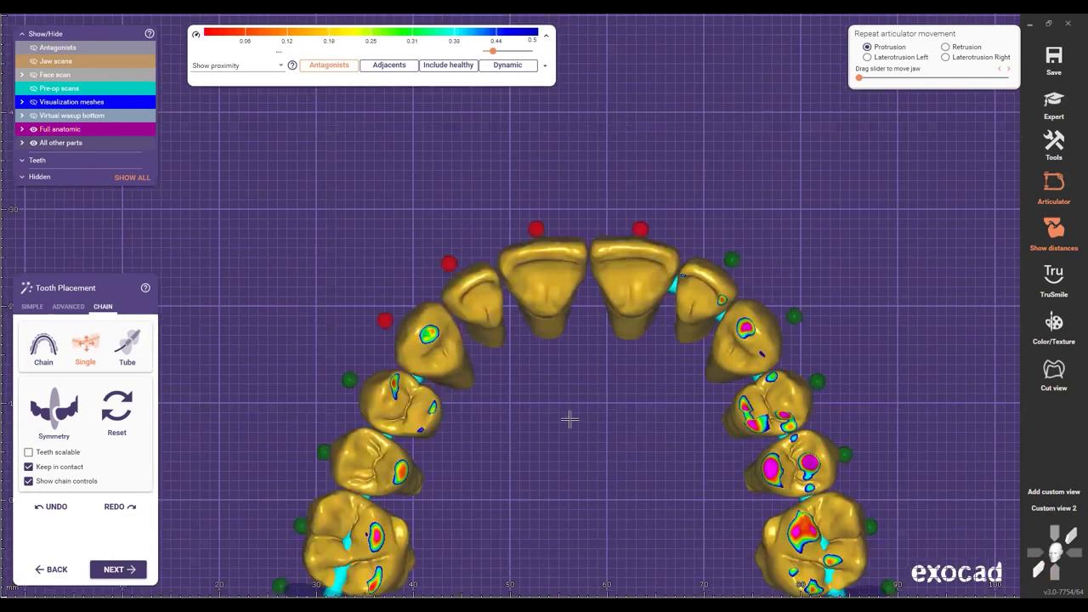
{"action": "scroll", "coordinate": [563, 414], "scroll_direction": "down", "scroll_amount": 3}
Step: Review the alignment and symmetry of the upper front teeth from the front with the antagonist hidden
{"action": "right_click_drag", "start_coordinate": [561, 412], "coordinate": [730, 417]}
{"action": "right_click_drag", "start_coordinate": [630, 400], "coordinate": [587, 502]}
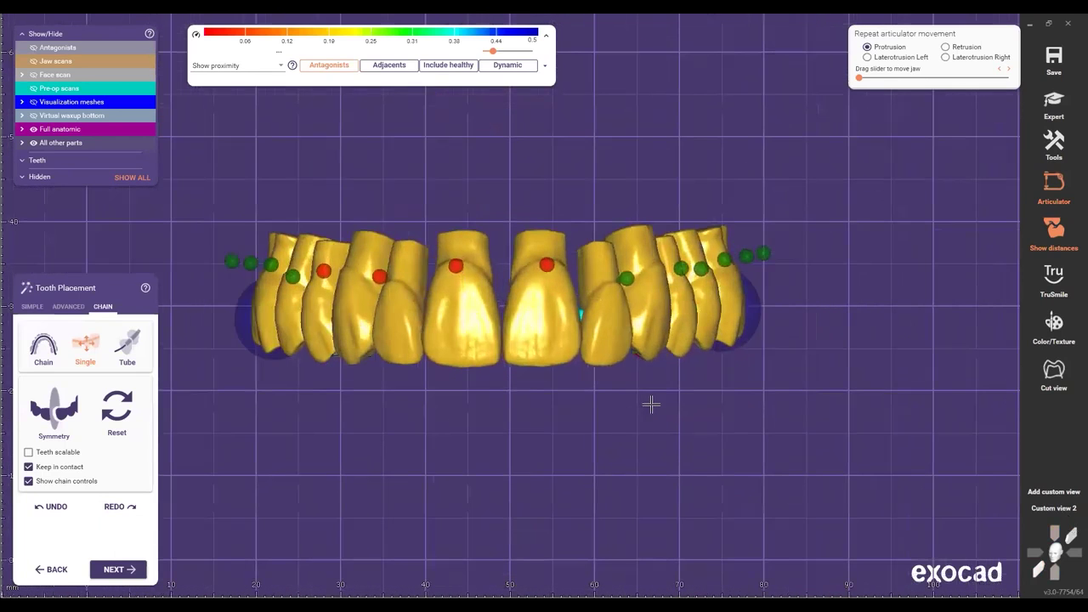
{"action": "scroll", "coordinate": [651, 404], "scroll_direction": "up", "scroll_amount": 1}
{"action": "scroll", "coordinate": [649, 409], "scroll_direction": "up", "scroll_amount": 4}
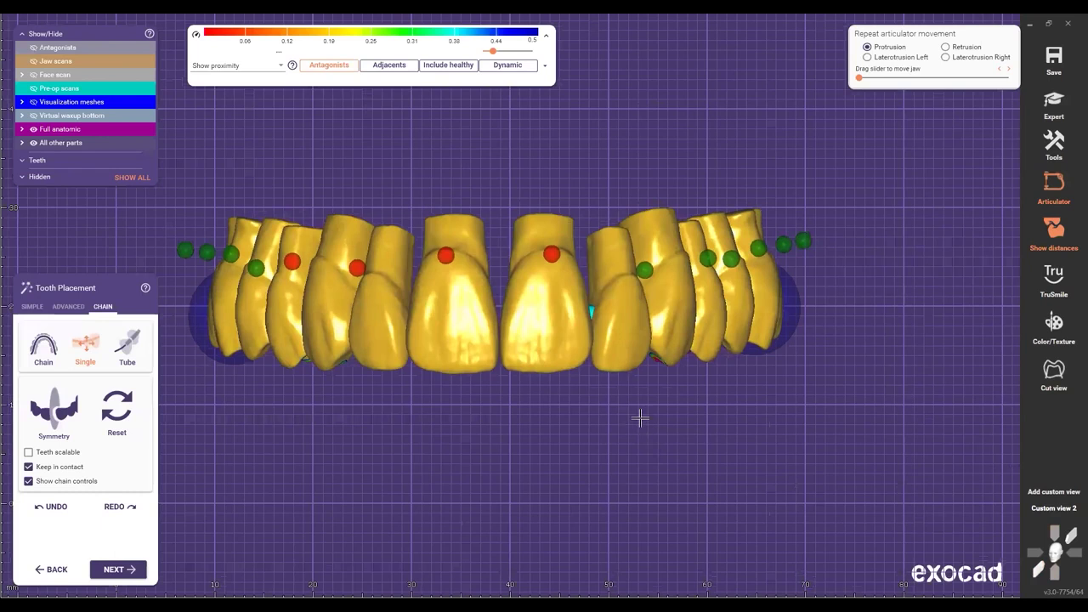
{"action": "scroll", "coordinate": [508, 414], "scroll_direction": "up", "scroll_amount": 1}
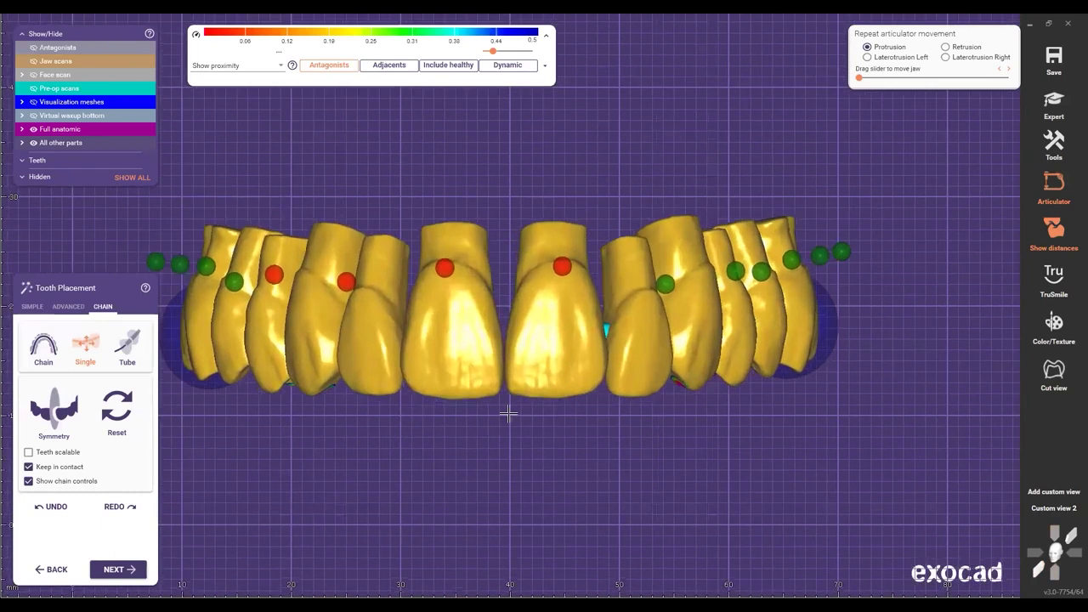
{"action": "scroll", "coordinate": [623, 435], "scroll_direction": "up", "scroll_amount": 1}
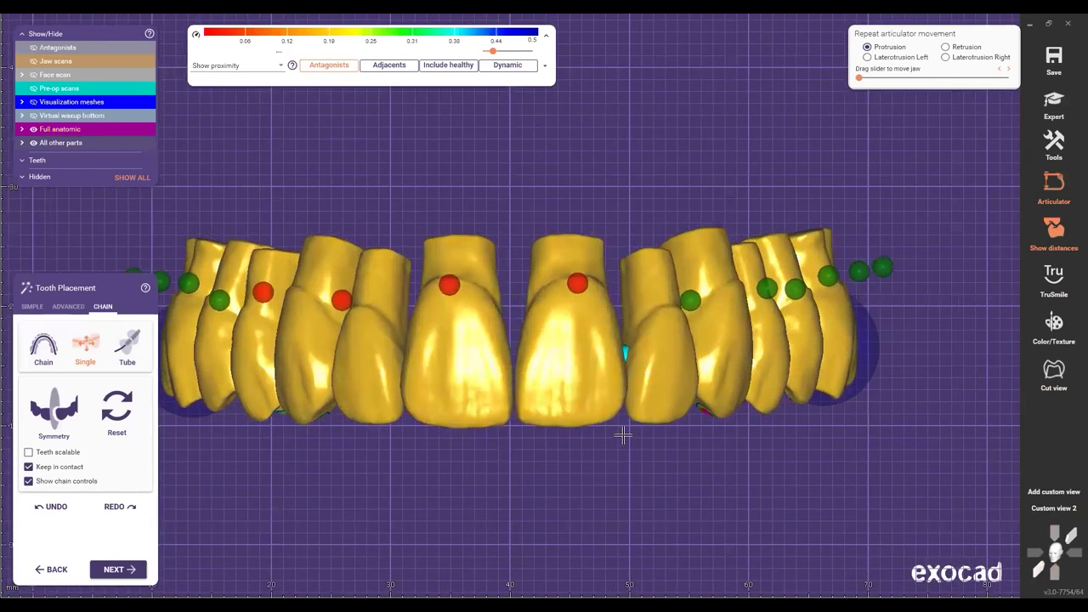
Step: Lock the lateral incisor, tooth 10, in the chain after checking the arch from the front
{"action": "scroll", "coordinate": [749, 372], "scroll_direction": "down", "scroll_amount": 7}
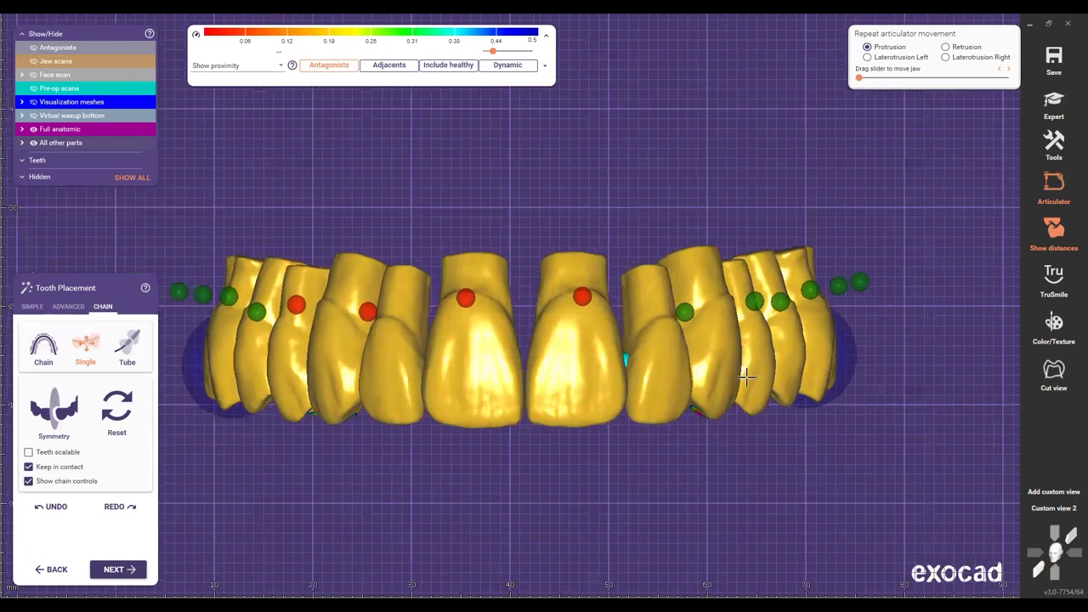
{"action": "right_click_drag", "start_coordinate": [550, 420], "coordinate": [685, 301]}
{"action": "scroll", "coordinate": [697, 494], "scroll_direction": "down", "scroll_amount": 3}
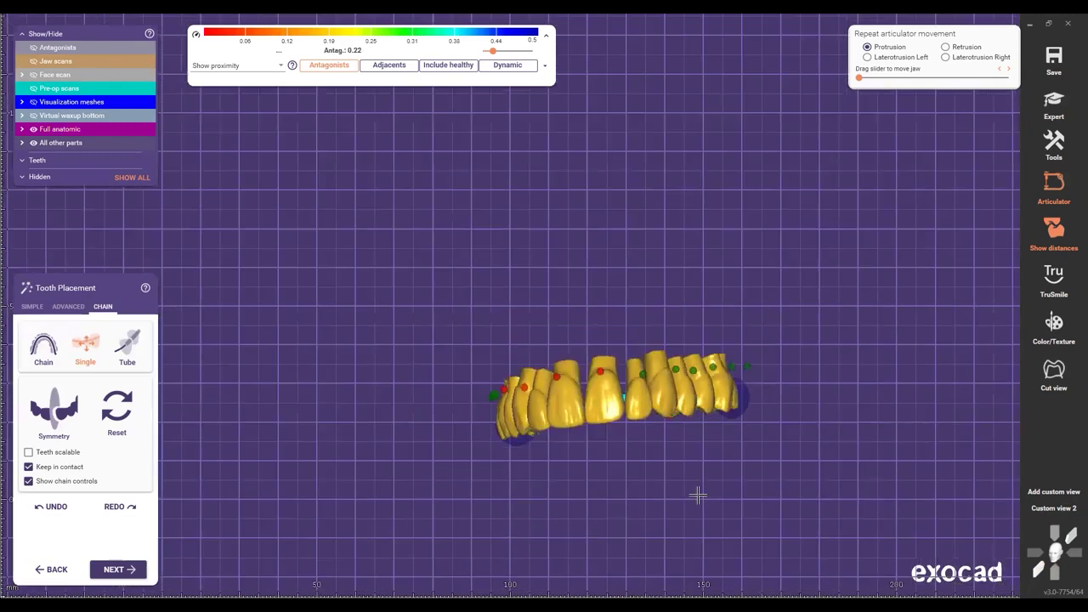
{"action": "scroll", "coordinate": [698, 491], "scroll_direction": "down", "scroll_amount": 2}
{"action": "scroll", "coordinate": [699, 491], "scroll_direction": "up", "scroll_amount": 5}
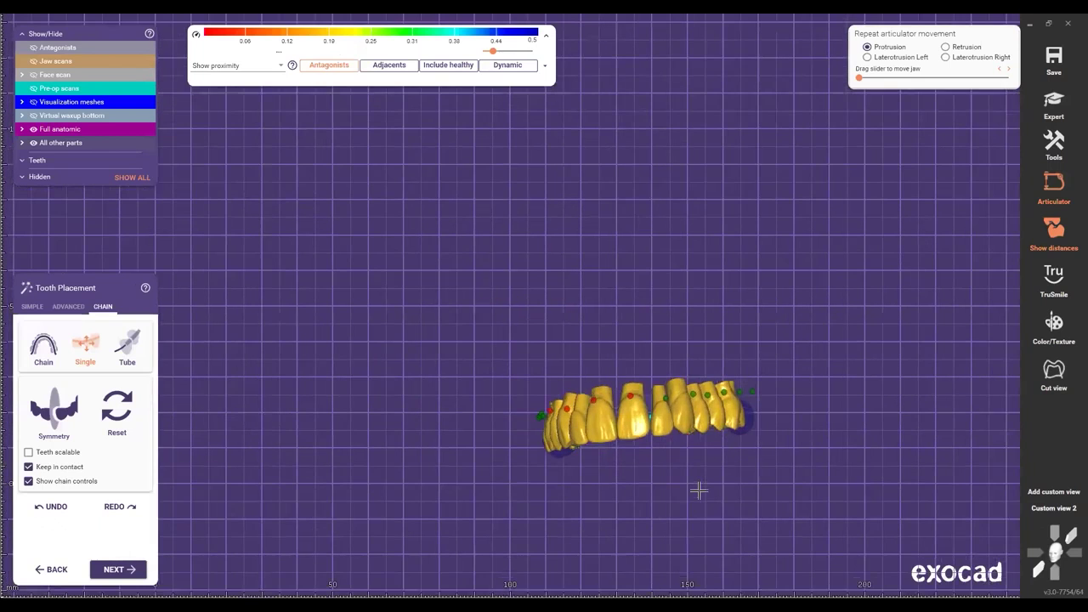
{"action": "scroll", "coordinate": [699, 491], "scroll_direction": "up", "scroll_amount": 2}
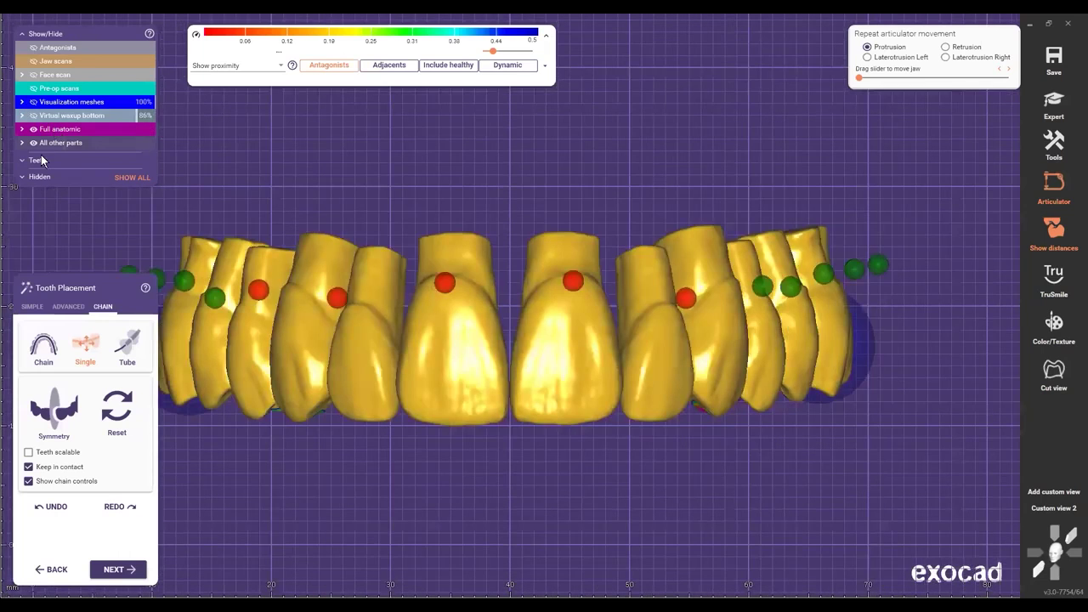
Step: Expand the visualization meshes and compare the tooth setup with the 8.5X10.8 RIM PLATE mesh, leaving the mesh hidden
{"action": "left_click", "coordinate": [22, 102]}
{"action": "left_click", "coordinate": [47, 160]}
{"action": "left_click", "coordinate": [46, 171]}
{"action": "left_click", "coordinate": [46, 171]}
{"action": "left_click", "coordinate": [46, 172]}
{"action": "left_click", "coordinate": [45, 171]}
Step: Unlock the two central incisors, teeth 8 and 9, refine their position in the occlusal view, and lock them again
{"action": "key", "text": "o"}
{"action": "right_click_drag", "start_coordinate": [495, 261], "coordinate": [440, 140]}
{"action": "scroll", "coordinate": [459, 287], "scroll_direction": "up", "scroll_amount": 2}
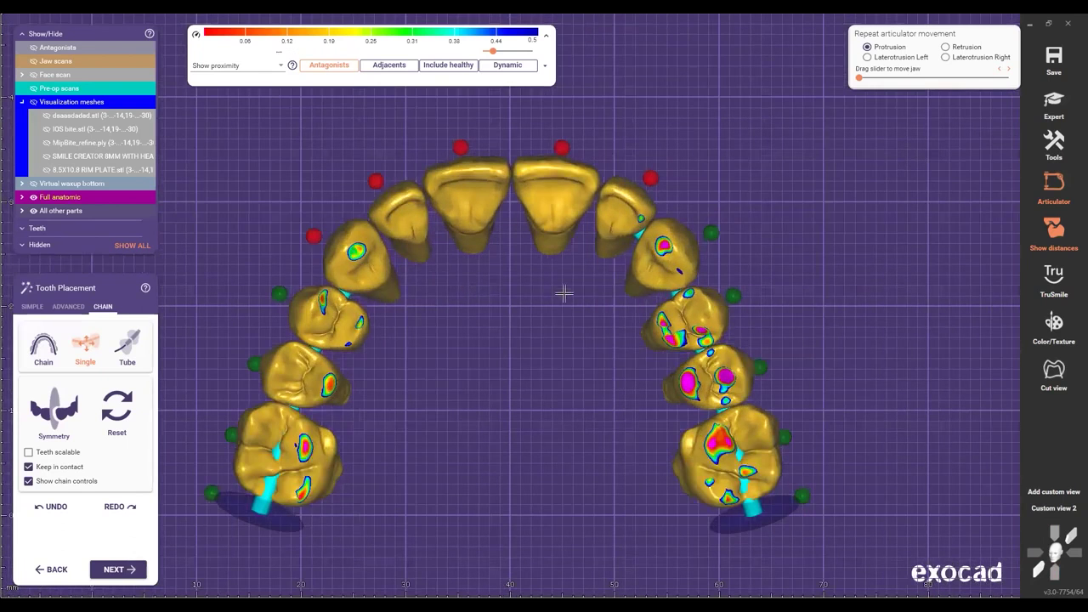
{"action": "scroll", "coordinate": [563, 293], "scroll_direction": "up", "scroll_amount": 1}
{"action": "scroll", "coordinate": [587, 292], "scroll_direction": "up", "scroll_amount": 2}
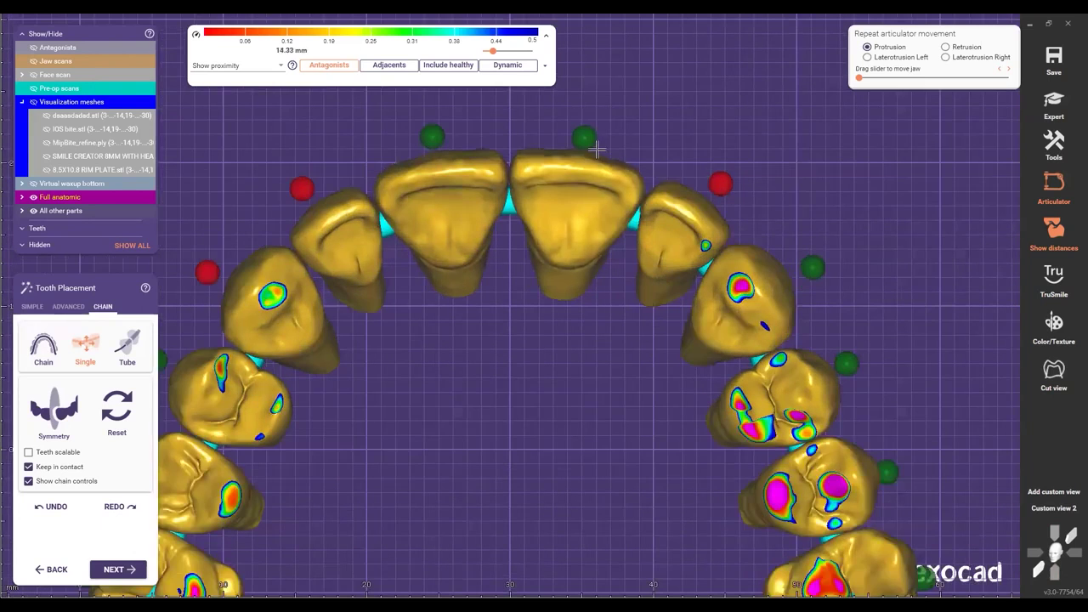
{"action": "left_click", "coordinate": [432, 252]}
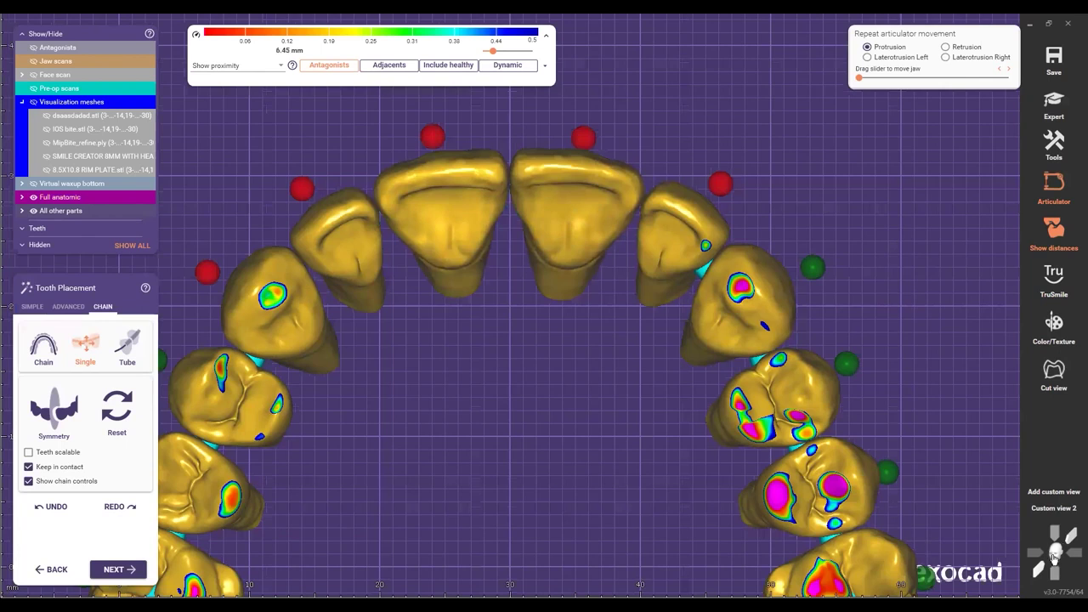
Step: Save a new custom view while comparing the upper front teeth from below and from the front
{"action": "left_click", "coordinate": [1054, 556]}
{"action": "left_click", "coordinate": [1062, 510]}
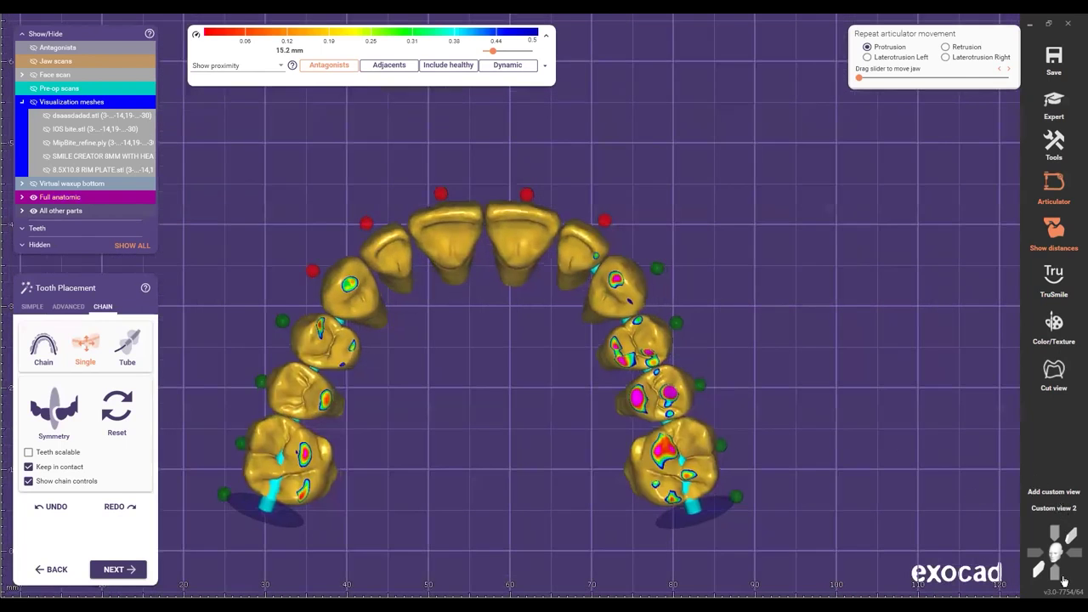
{"action": "left_click", "coordinate": [1042, 561]}
{"action": "scroll", "coordinate": [641, 441], "scroll_direction": "up", "scroll_amount": 3}
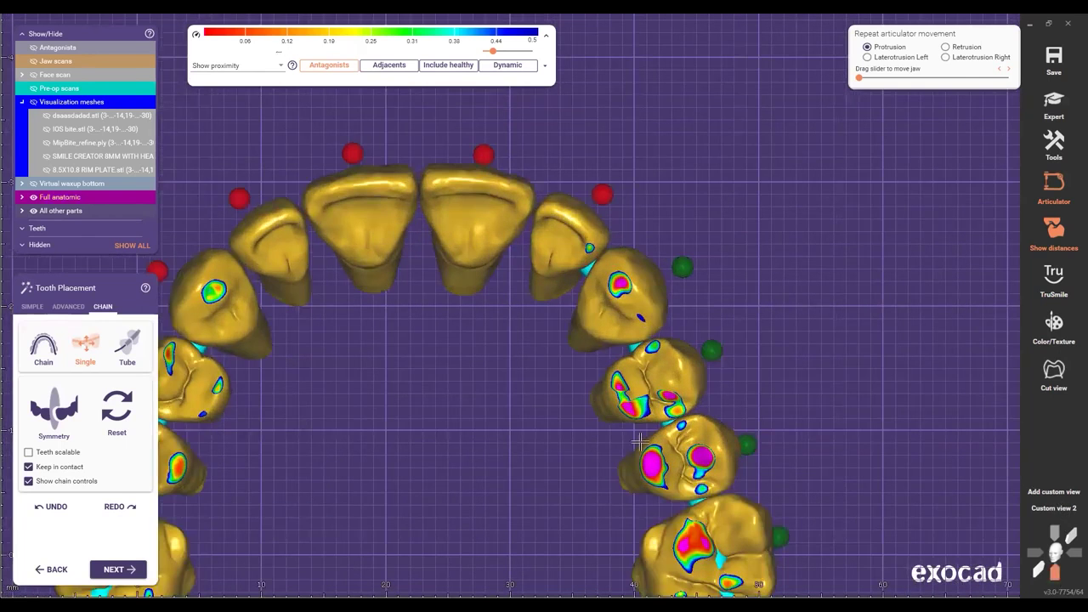
{"action": "right_click_drag", "start_coordinate": [687, 426], "coordinate": [646, 415]}
{"action": "right_click_drag", "start_coordinate": [608, 459], "coordinate": [579, 459]}
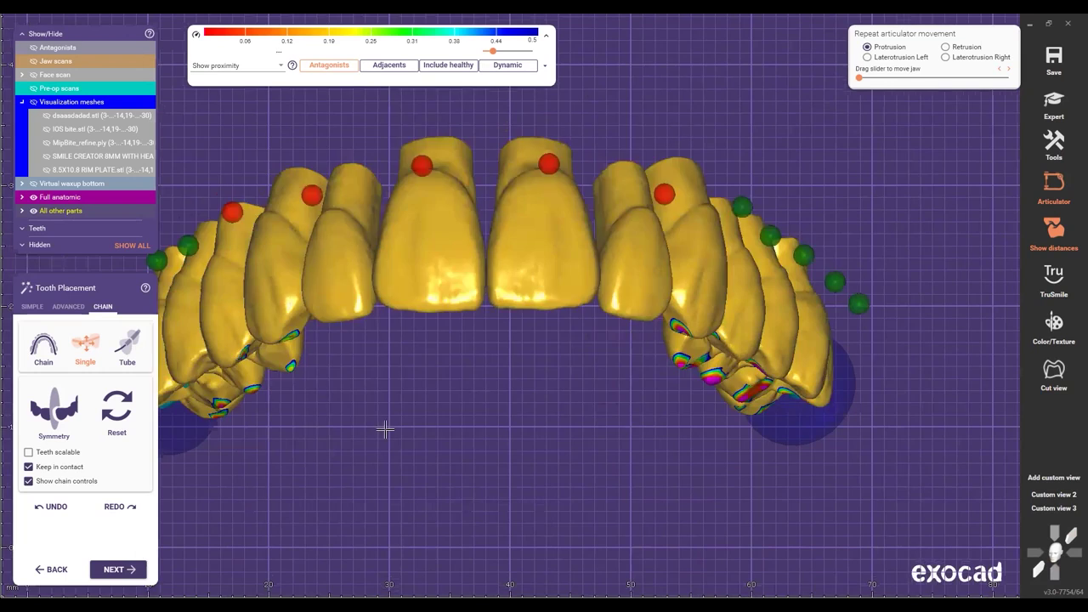
{"action": "right_click_drag", "start_coordinate": [384, 430], "coordinate": [729, 394]}
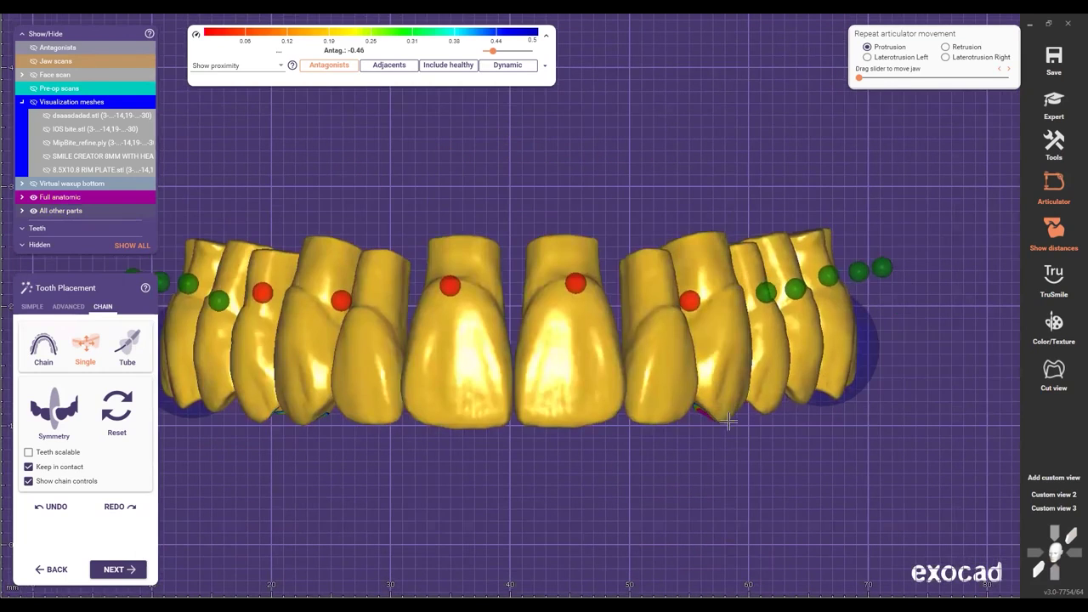
Step: Lock the canine, tooth 11, and lower the first premolar, tooth 12, in the front view with the antagonist hidden
{"action": "right_click_drag", "start_coordinate": [762, 470], "coordinate": [681, 327]}
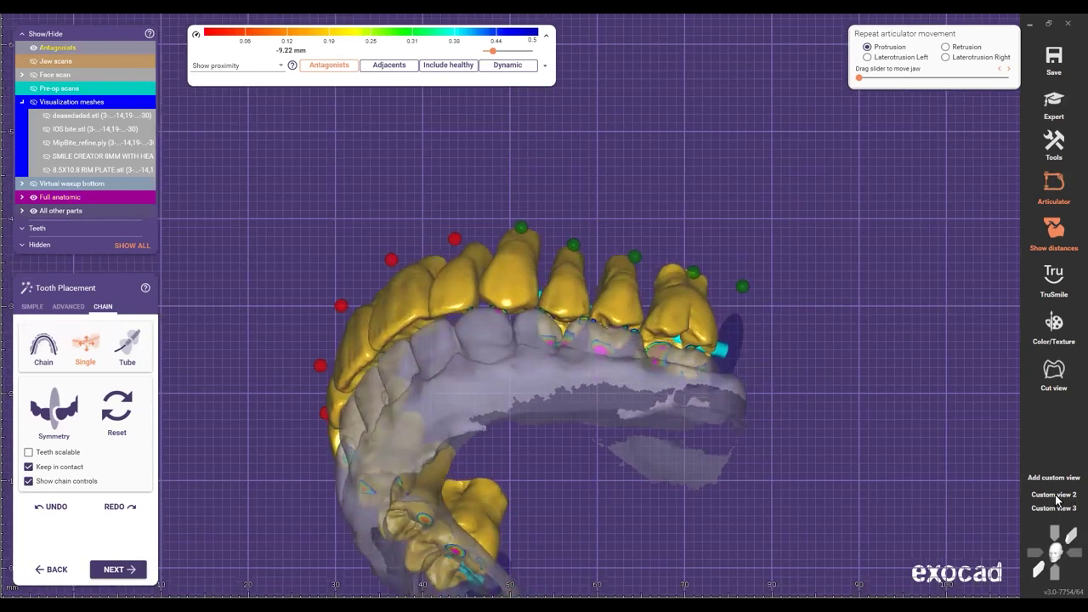
{"action": "scroll", "coordinate": [705, 446], "scroll_direction": "up", "scroll_amount": 3}
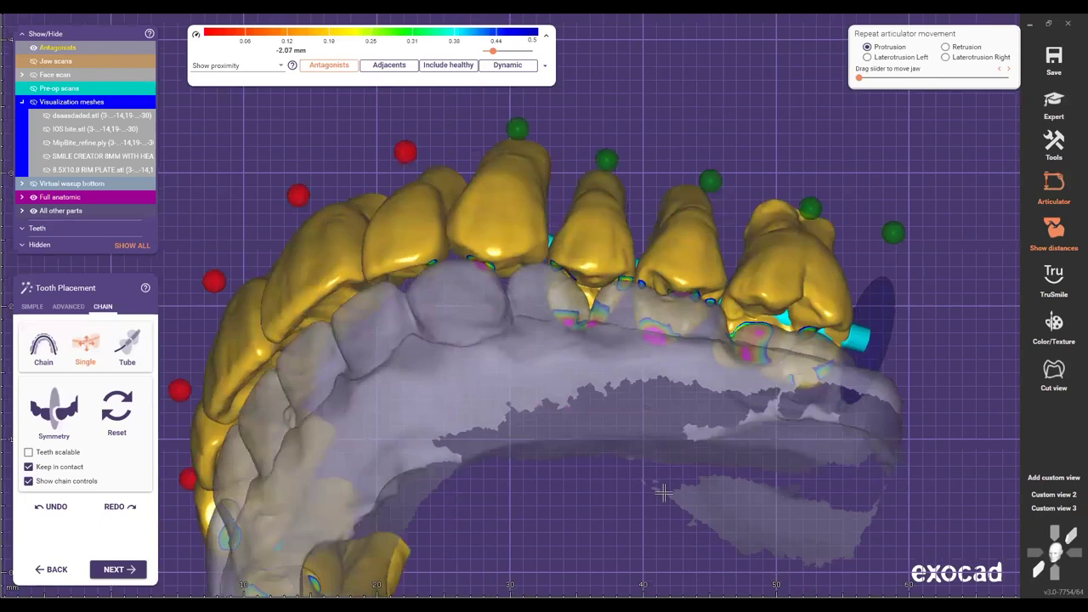
{"action": "right_click_drag", "start_coordinate": [663, 492], "coordinate": [720, 412]}
{"action": "key", "text": "2"}
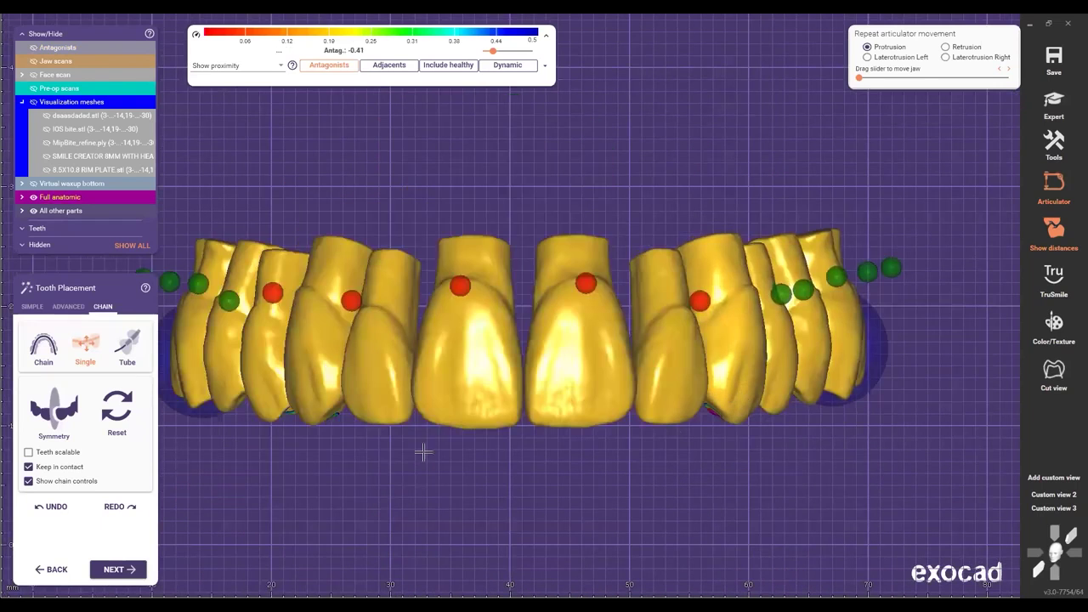
{"action": "left_click", "coordinate": [781, 295]}
{"action": "middle_click_drag", "start_coordinate": [573, 456], "coordinate": [584, 459]}
{"action": "mouse_move", "coordinate": [802, 396]}
{"action": "left_mouse_down"}
{"action": "mouse_move", "coordinate": [787, 393]}
{"action": "mouse_move", "coordinate": [794, 402]}
{"action": "left_mouse_up"}
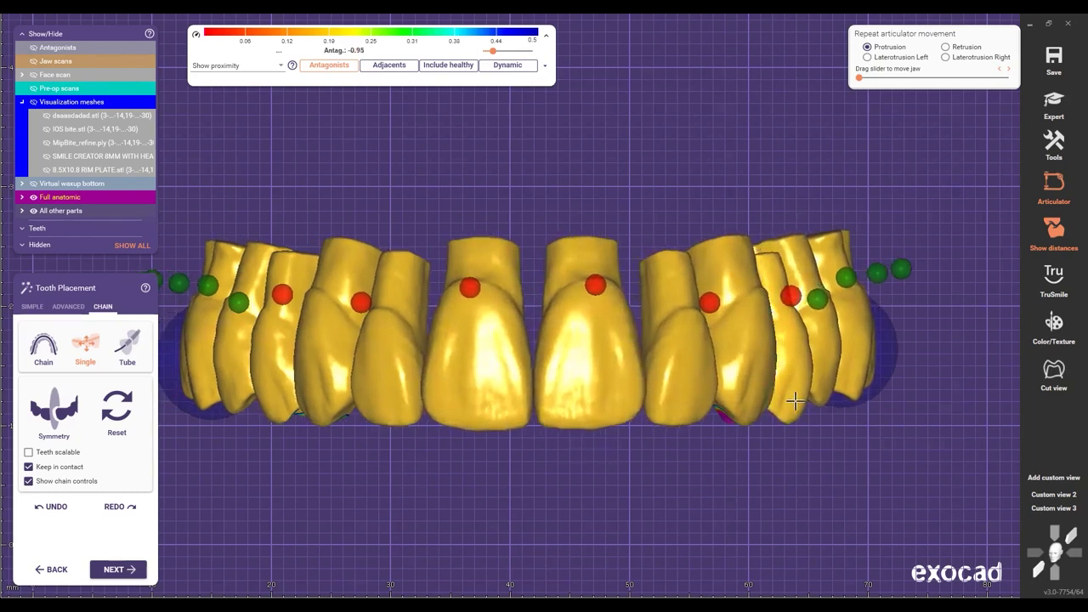
Step: Refine the first premolar, tooth 12, against its antagonist contacts and return to the front view with the antagonist hidden
{"action": "key", "text": "a"}
{"action": "right_click_drag", "start_coordinate": [721, 322], "coordinate": [803, 324]}
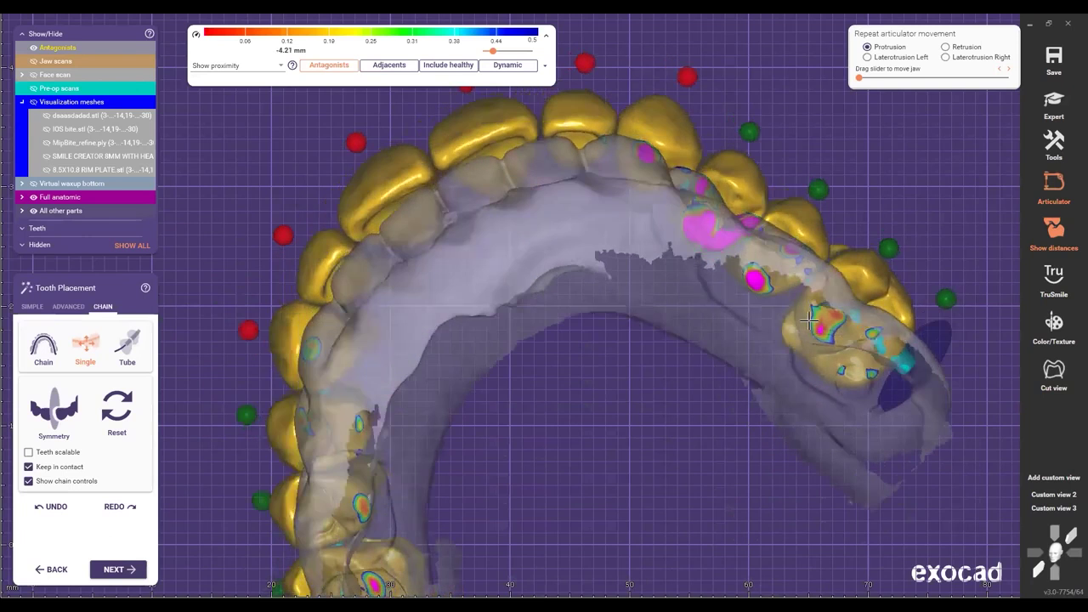
{"action": "left_click", "coordinate": [1051, 509]}
{"action": "left_click", "coordinate": [1061, 496]}
{"action": "right_click_drag", "start_coordinate": [649, 485], "coordinate": [301, 439]}
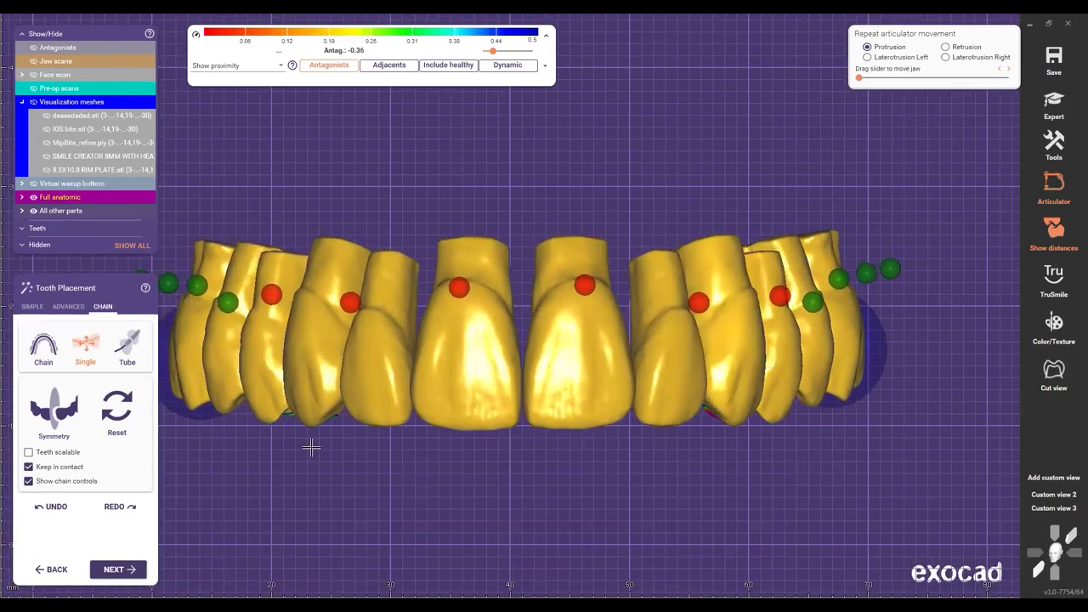
{"action": "right_click", "coordinate": [318, 451]}
{"action": "left_click", "coordinate": [749, 473]}
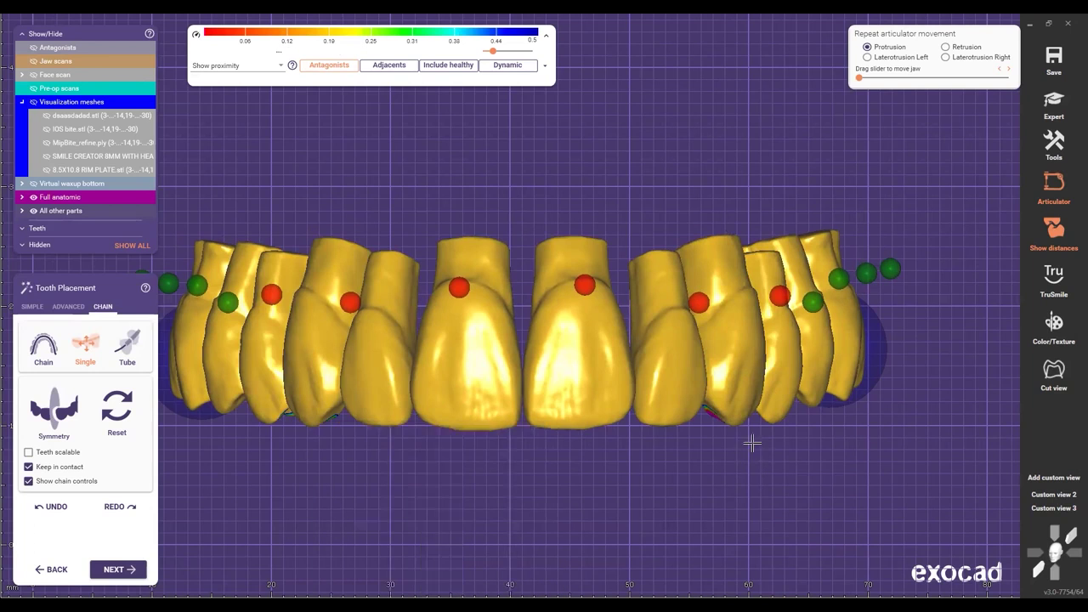
Step: Examine the contacts between the upper teeth and the visible antagonist from the palatal side and from the front
{"action": "scroll", "coordinate": [675, 284], "scroll_direction": "down", "scroll_amount": 5}
{"action": "right_click_drag", "start_coordinate": [675, 284], "coordinate": [716, 270]}
{"action": "key", "text": "a"}
{"action": "scroll", "coordinate": [685, 325], "scroll_direction": "up", "scroll_amount": 2}
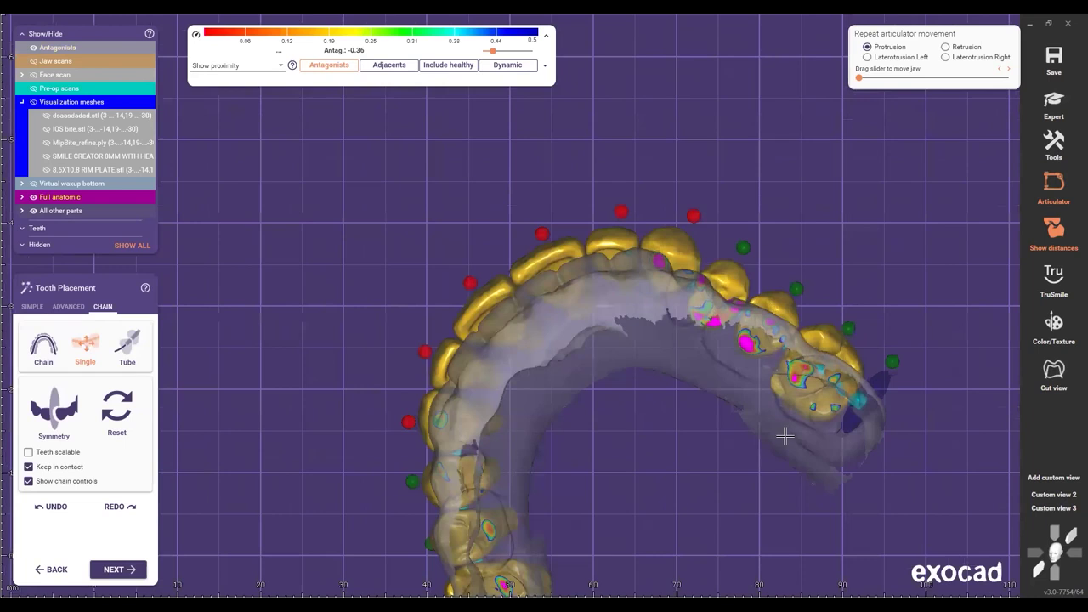
{"action": "scroll", "coordinate": [803, 450], "scroll_direction": "up", "scroll_amount": 1}
{"action": "scroll", "coordinate": [666, 401], "scroll_direction": "up", "scroll_amount": 2}
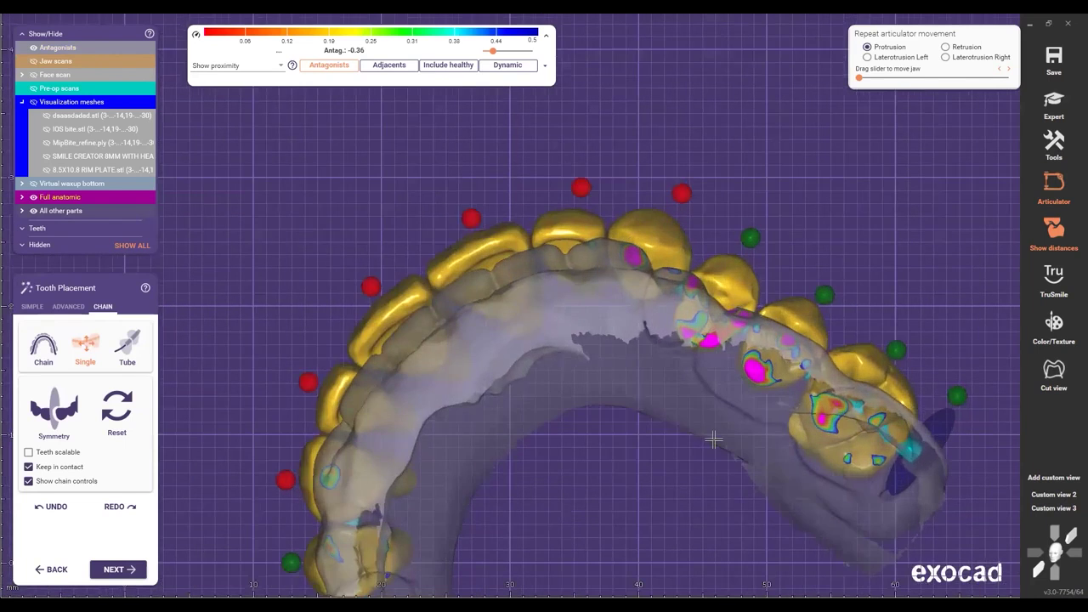
{"action": "right_click_drag", "start_coordinate": [666, 401], "coordinate": [264, 426]}
{"action": "scroll", "coordinate": [790, 540], "scroll_direction": "down", "scroll_amount": 2}
{"action": "left_click", "coordinate": [1054, 496]}
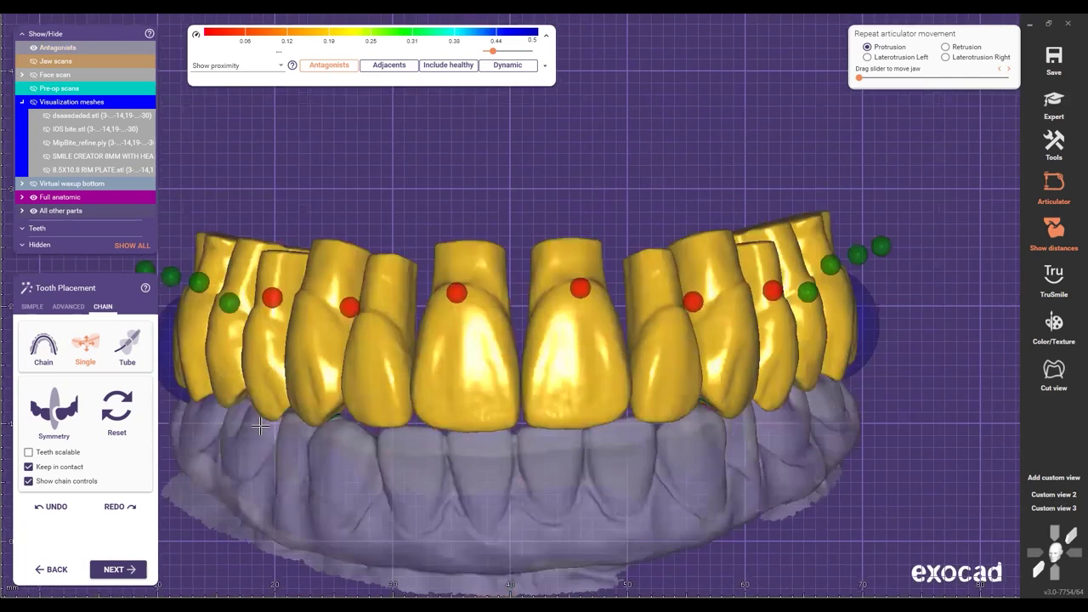
Step: Hide the antagonist and lower the second premolar, tooth 13, towards the edge level of tooth 12 in the front view
{"action": "scroll", "coordinate": [264, 425], "scroll_direction": "down", "scroll_amount": 3, "text": "ctrl"}
{"action": "middle_click_drag", "start_coordinate": [835, 380], "coordinate": [861, 397]}
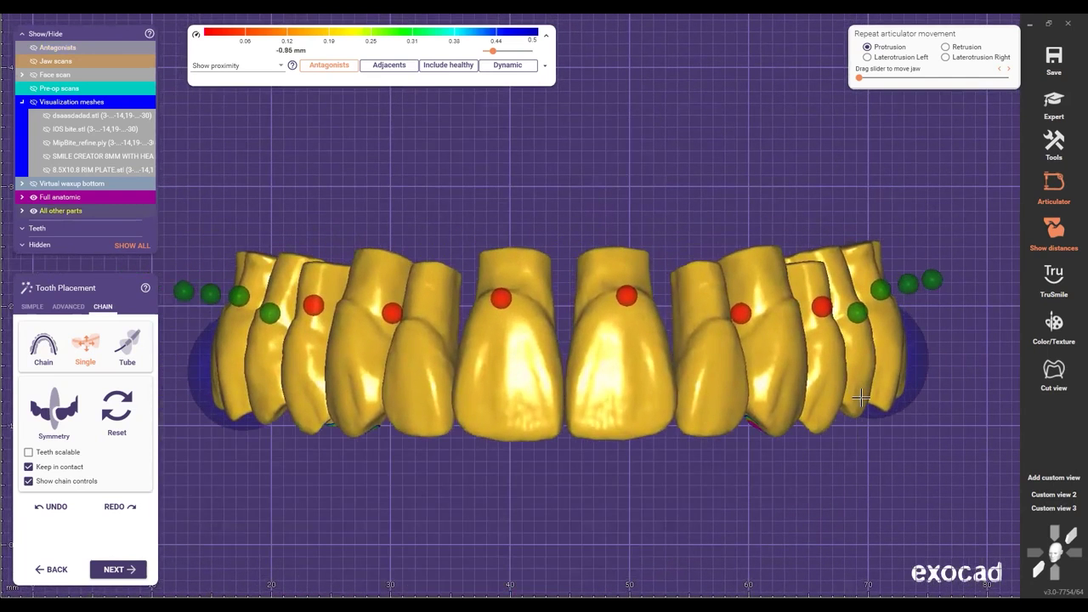
{"action": "right_click_drag", "start_coordinate": [859, 457], "coordinate": [770, 497]}
{"action": "middle_click_drag", "start_coordinate": [770, 498], "coordinate": [810, 512]}
{"action": "middle_click_drag", "start_coordinate": [662, 496], "coordinate": [675, 501]}
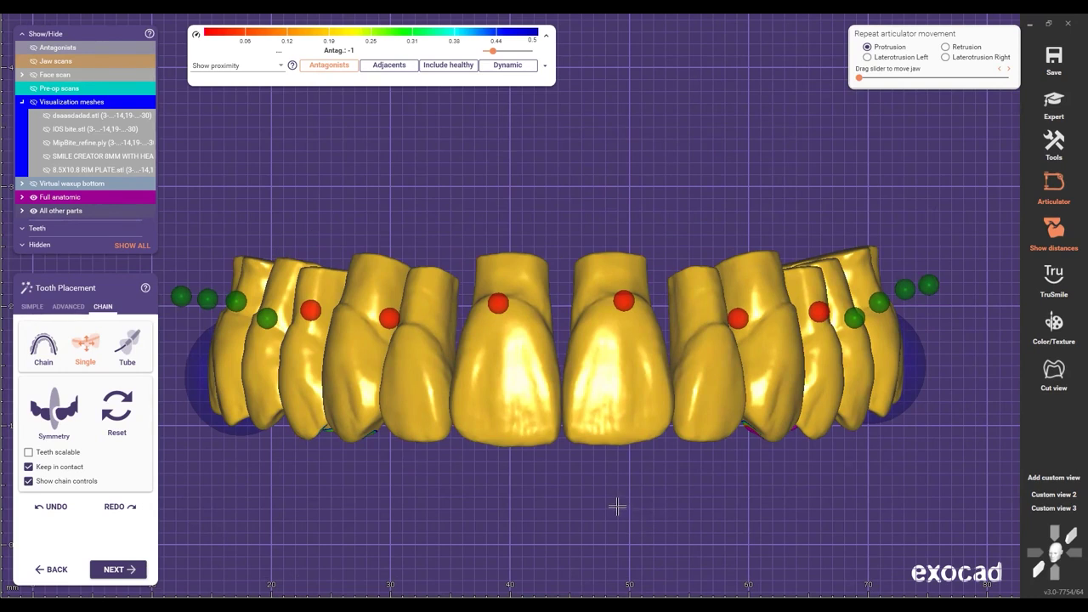
{"action": "middle_click_drag", "start_coordinate": [636, 511], "coordinate": [641, 500]}
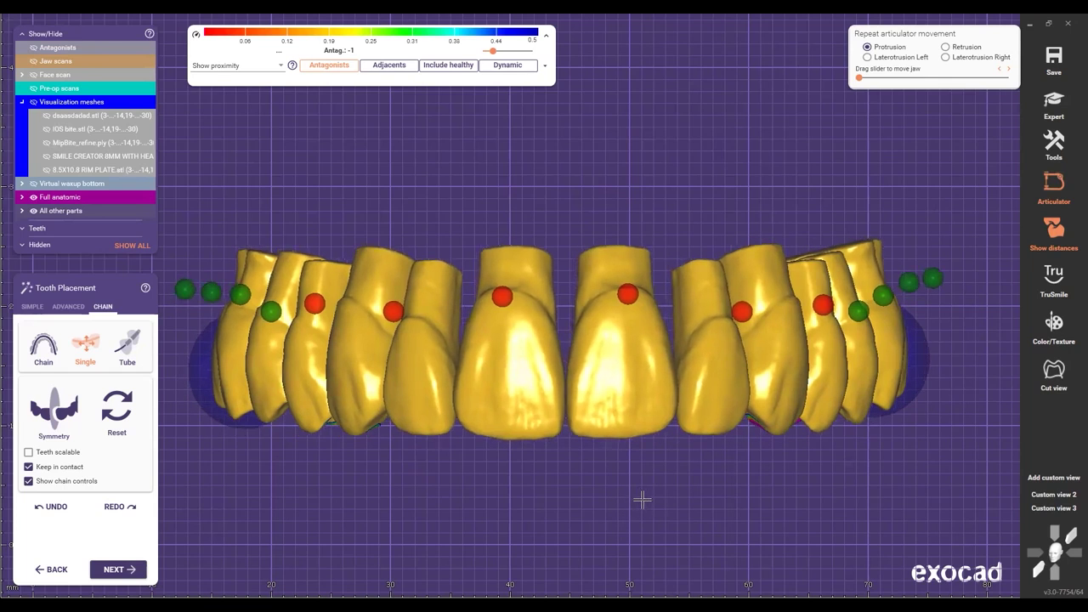
{"action": "middle_click_drag", "start_coordinate": [637, 494], "coordinate": [659, 504]}
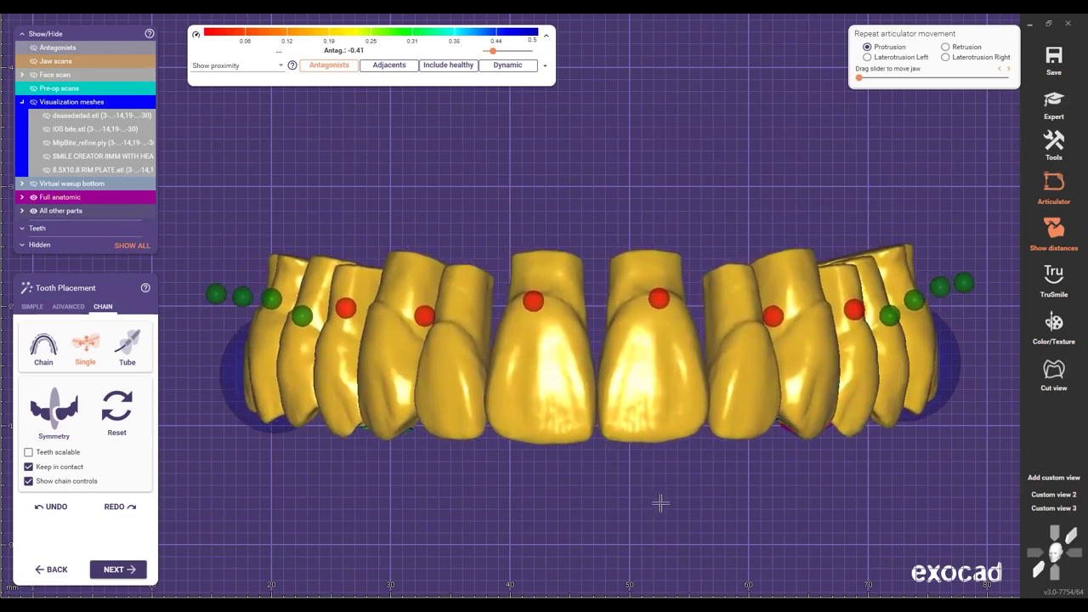
Step: Lower the first molar, tooth 14, slightly and check the posterior teeth's height and alignment from the side
{"action": "left_click_drag", "start_coordinate": [917, 374], "coordinate": [927, 390]}
{"action": "right_click_drag", "start_coordinate": [917, 479], "coordinate": [764, 380]}
{"action": "scroll", "coordinate": [762, 368], "scroll_direction": "up", "scroll_amount": 3}
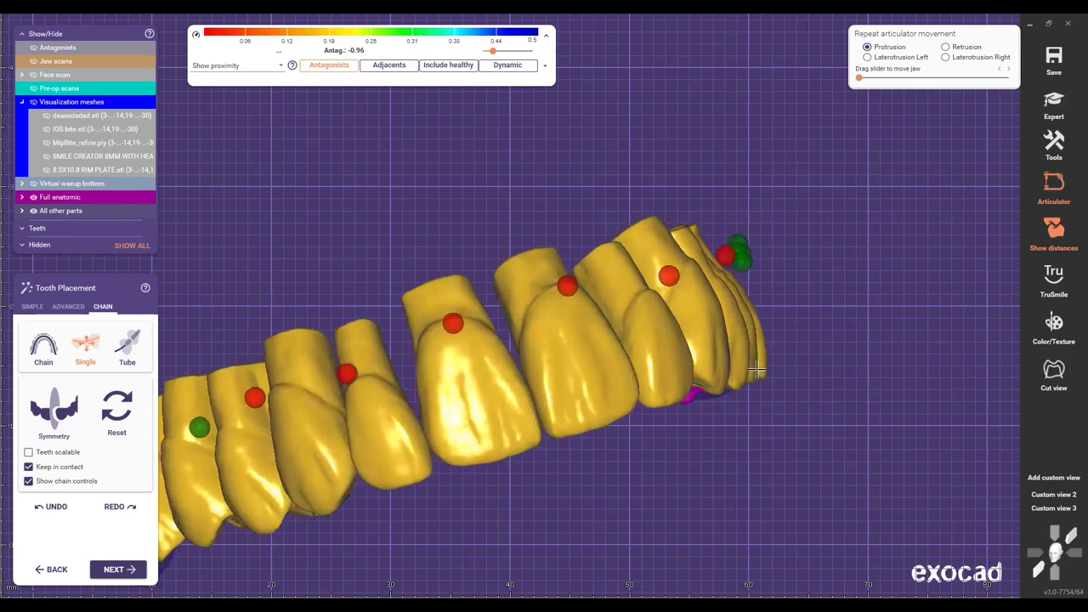
{"action": "scroll", "coordinate": [688, 184], "scroll_direction": "down", "scroll_amount": 1}
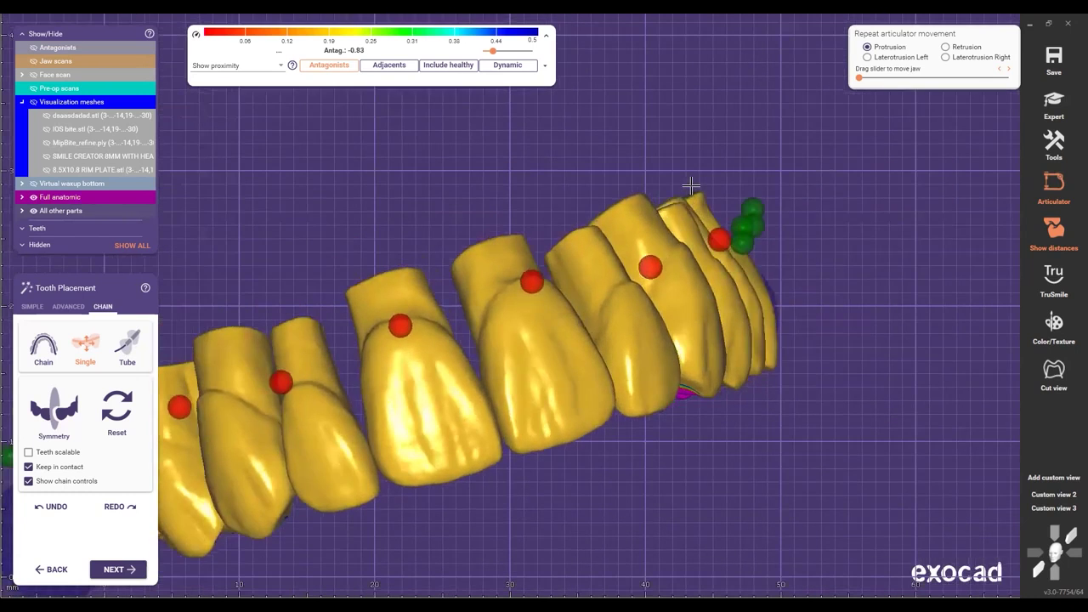
{"action": "scroll", "coordinate": [691, 187], "scroll_direction": "up", "scroll_amount": 1}
{"action": "scroll", "coordinate": [766, 316], "scroll_direction": "up", "scroll_amount": 2}
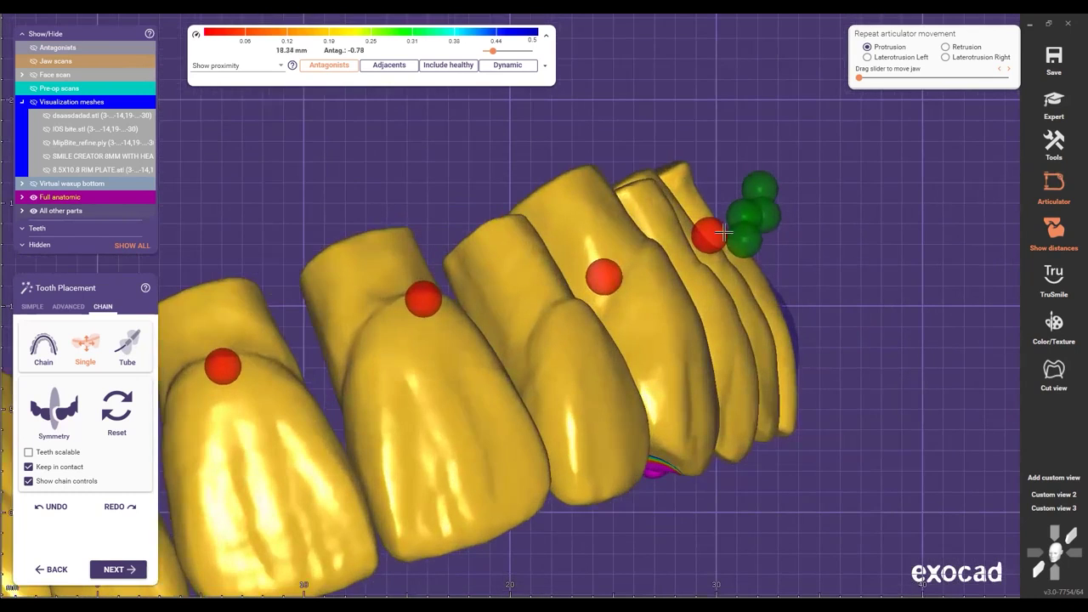
{"action": "scroll", "coordinate": [729, 375], "scroll_direction": "down", "scroll_amount": 1}
{"action": "scroll", "coordinate": [736, 340], "scroll_direction": "down", "scroll_amount": 1}
{"action": "right_click_drag", "start_coordinate": [723, 349], "coordinate": [728, 365]}
{"action": "scroll", "coordinate": [733, 365], "scroll_direction": "down", "scroll_amount": 1}
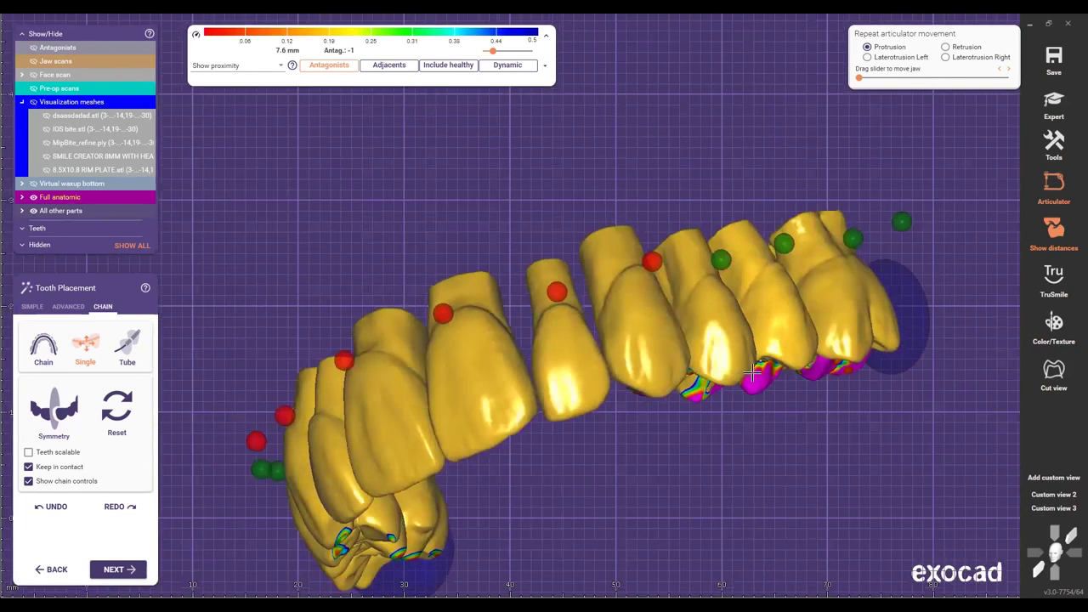
{"action": "scroll", "coordinate": [753, 379], "scroll_direction": "down", "scroll_amount": 1}
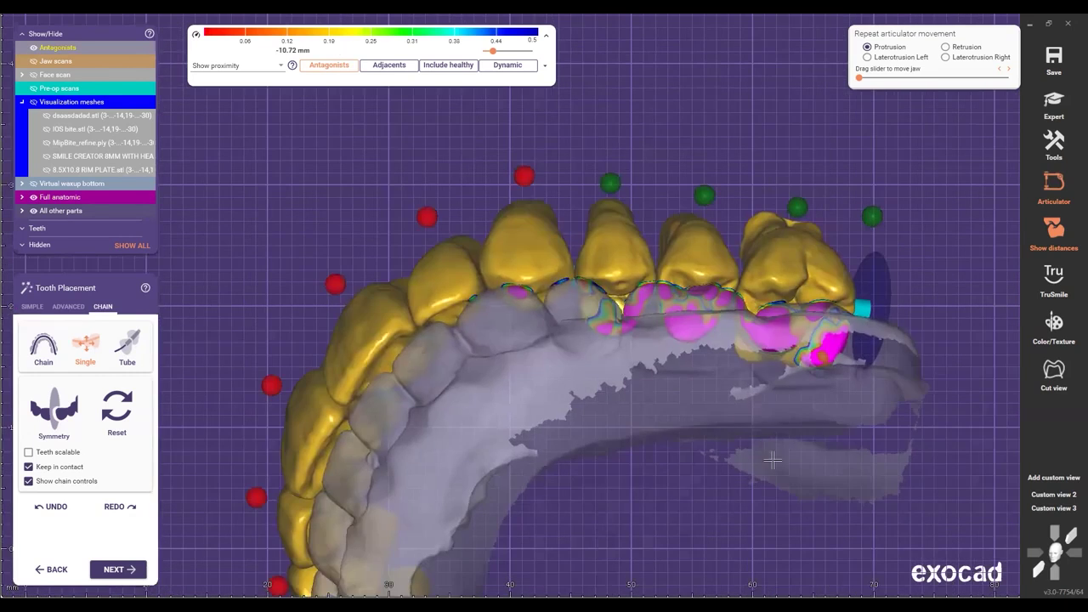
Step: Examine the antagonist contacts of teeth 12 to 14 from the palatal side and review the arch from the front
{"action": "left_click", "coordinate": [1055, 565]}
{"action": "left_click", "coordinate": [1055, 564]}
{"action": "right_click_drag", "start_coordinate": [1055, 498], "coordinate": [1045, 499]}
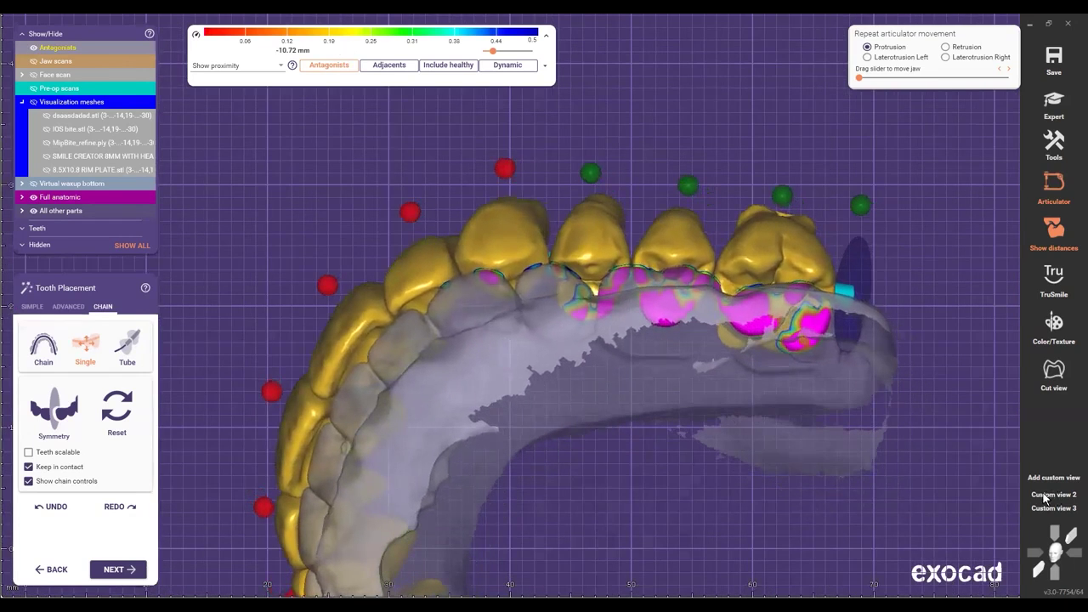
{"action": "right_click_drag", "start_coordinate": [736, 460], "coordinate": [731, 460]}
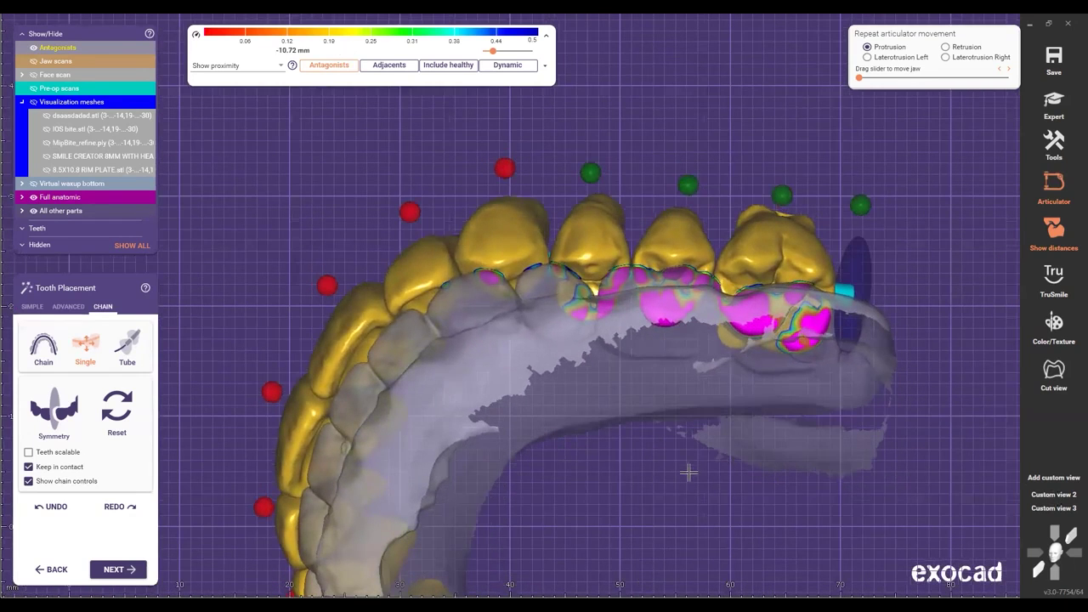
{"action": "scroll", "coordinate": [689, 472], "scroll_direction": "down", "scroll_amount": 3}
{"action": "right_click_drag", "start_coordinate": [834, 387], "coordinate": [836, 385]}
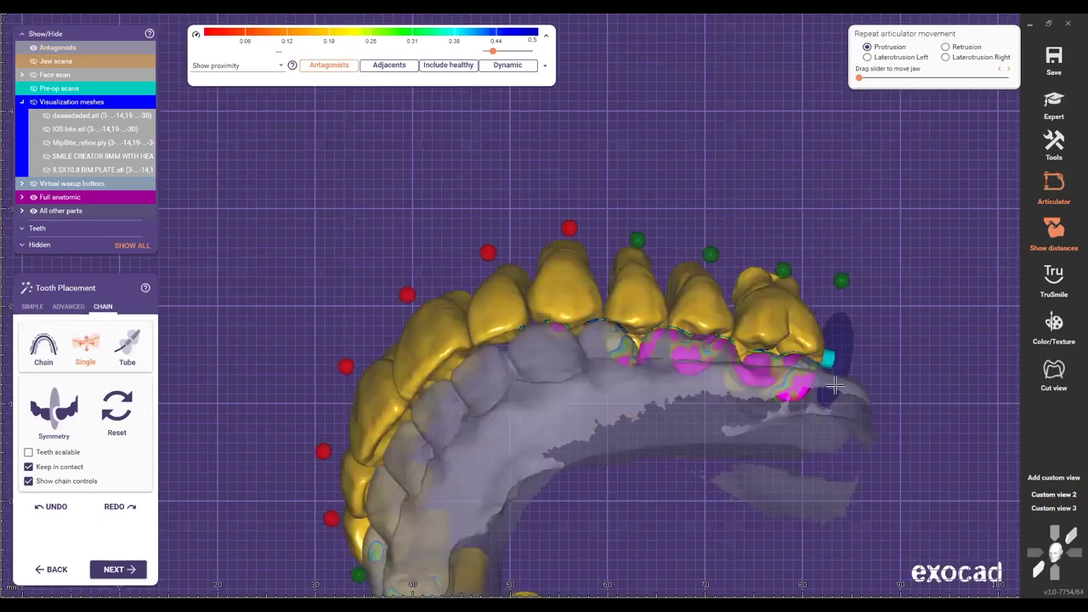
{"action": "right_click_drag", "start_coordinate": [771, 439], "coordinate": [808, 438]}
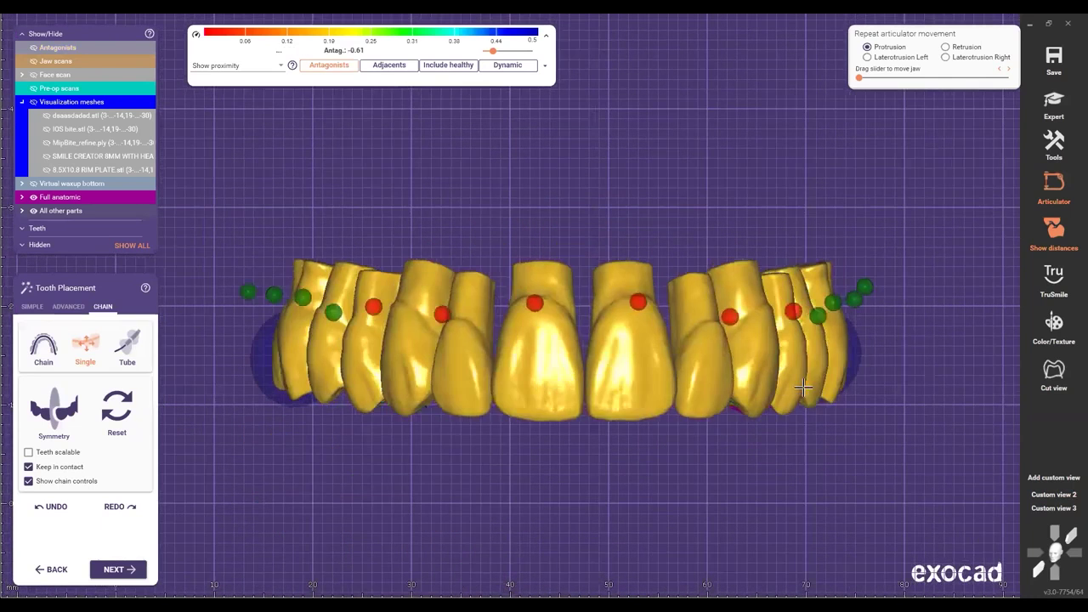
{"action": "right_click_drag", "start_coordinate": [805, 388], "coordinate": [876, 398]}
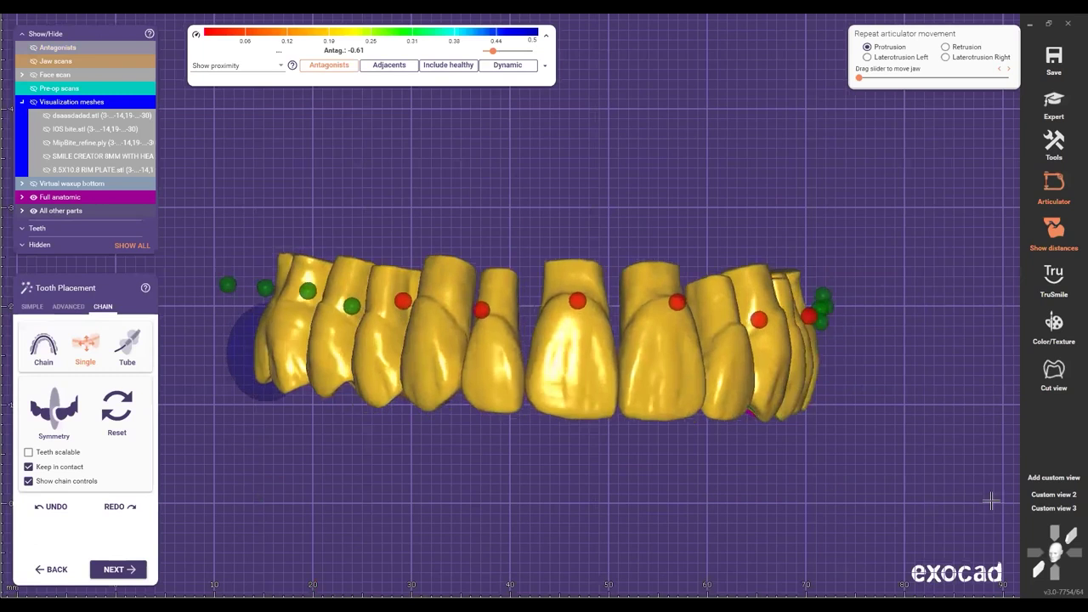
Step: Examine the upper arch from the front, and show the antagonist to check the bite from the side, front and palatal views
{"action": "right_click_drag", "start_coordinate": [737, 503], "coordinate": [735, 503]}
{"action": "scroll", "coordinate": [759, 514], "scroll_direction": "up", "scroll_amount": 4}
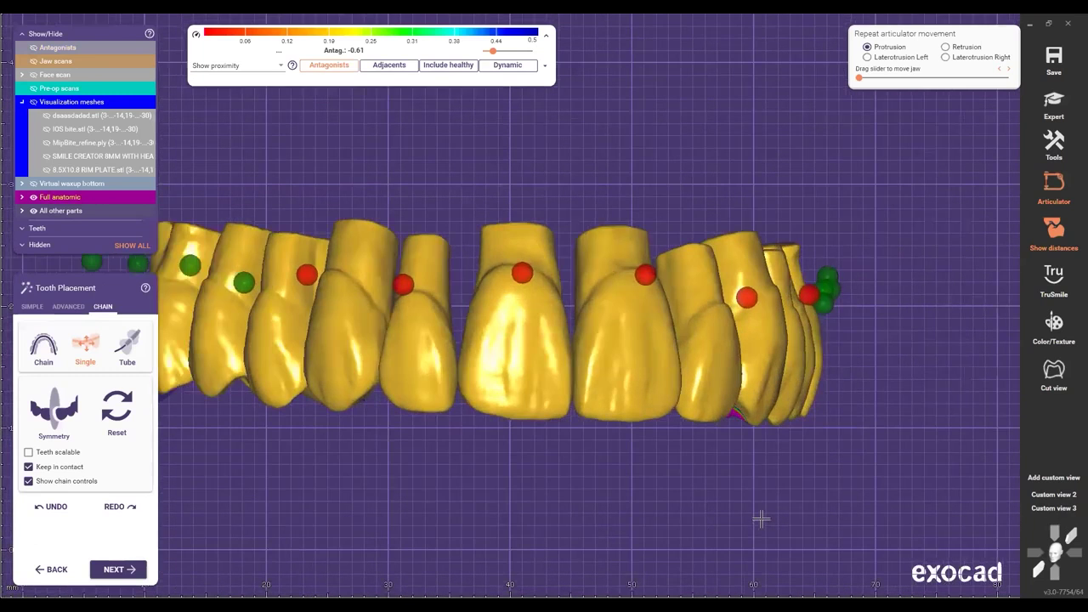
{"action": "right_click_drag", "start_coordinate": [671, 478], "coordinate": [753, 509]}
{"action": "scroll", "coordinate": [829, 298], "scroll_direction": "down", "scroll_amount": 5}
{"action": "key", "text": "ctrl+a"}
{"action": "right_click_drag", "start_coordinate": [829, 297], "coordinate": [592, 486]}
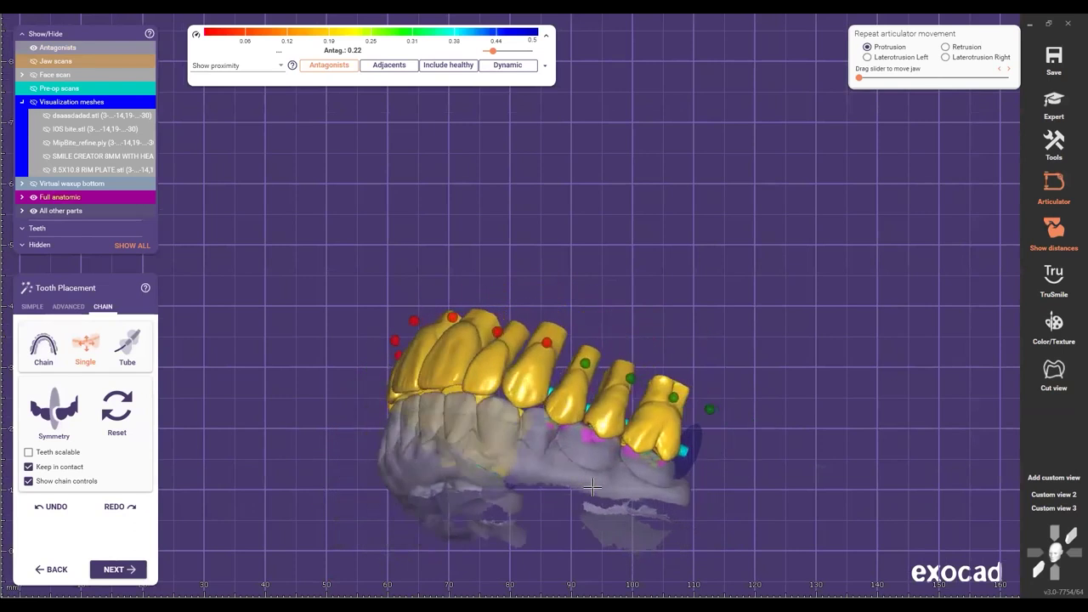
{"action": "key", "text": "f"}
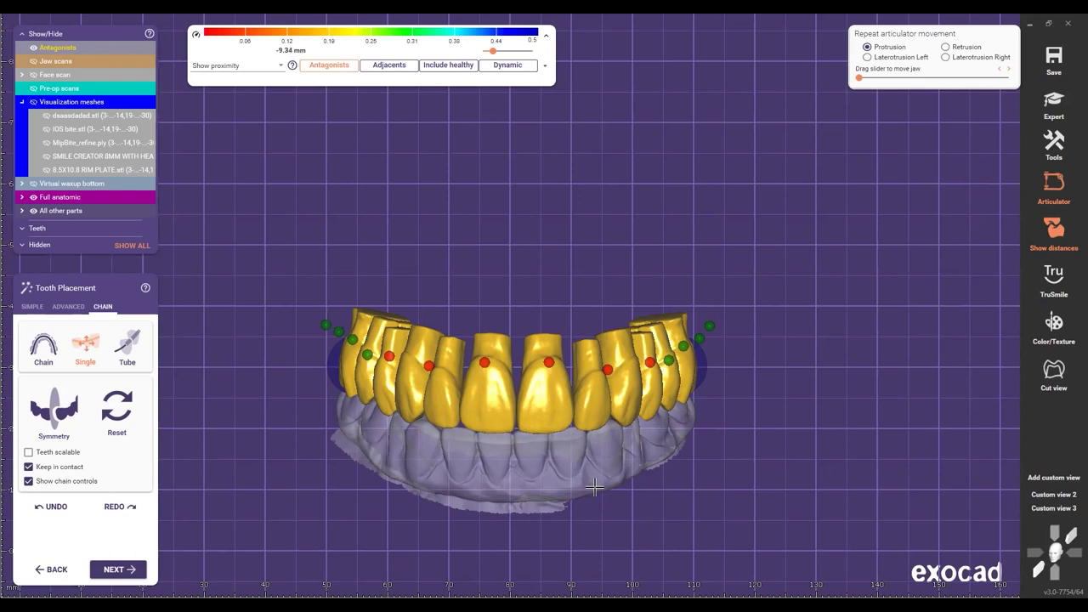
{"action": "right_click_drag", "start_coordinate": [603, 496], "coordinate": [587, 446]}
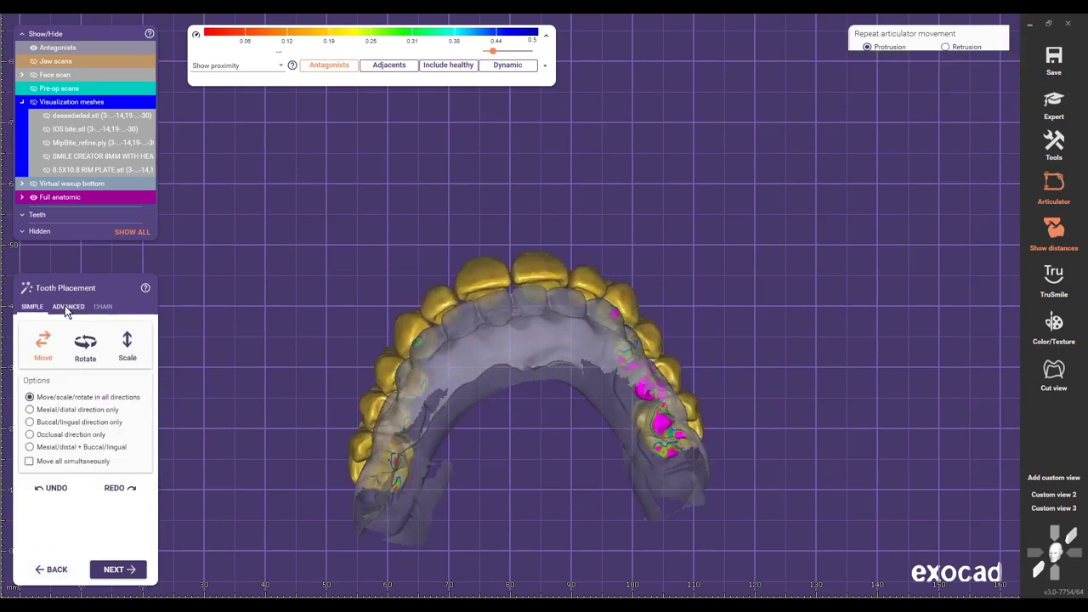
Step: Activate instant anatomic morphing for the upper teeth in the advanced tooth placement mode, keeping the default anterior and posterior shape settings
{"action": "left_click", "coordinate": [66, 306]}
{"action": "left_click", "coordinate": [126, 334]}
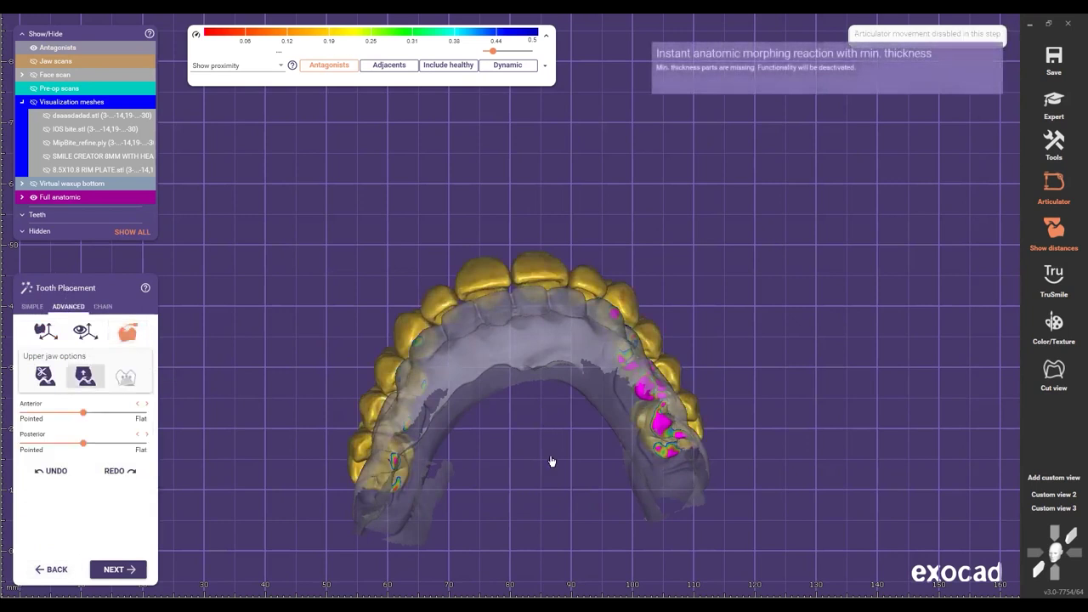
{"action": "right_click_drag", "start_coordinate": [620, 449], "coordinate": [644, 293]}
{"action": "scroll", "coordinate": [644, 335], "scroll_direction": "up", "scroll_amount": 2}
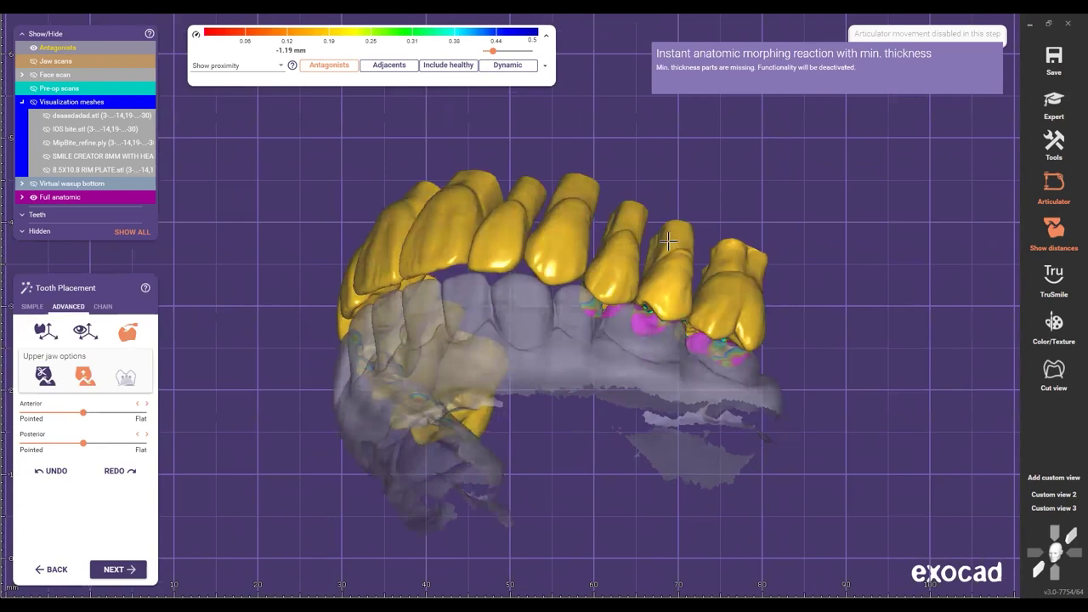
Step: Examine the morphed teeth's contact areas with the antagonist from the palatal side, concentrating on teeth 11 to 14
{"action": "scroll", "coordinate": [669, 241], "scroll_direction": "up", "scroll_amount": 2}
{"action": "scroll", "coordinate": [563, 225], "scroll_direction": "up", "scroll_amount": 2}
{"action": "scroll", "coordinate": [552, 246], "scroll_direction": "down", "scroll_amount": 1}
{"action": "right_click_drag", "start_coordinate": [739, 336], "coordinate": [657, 206]}
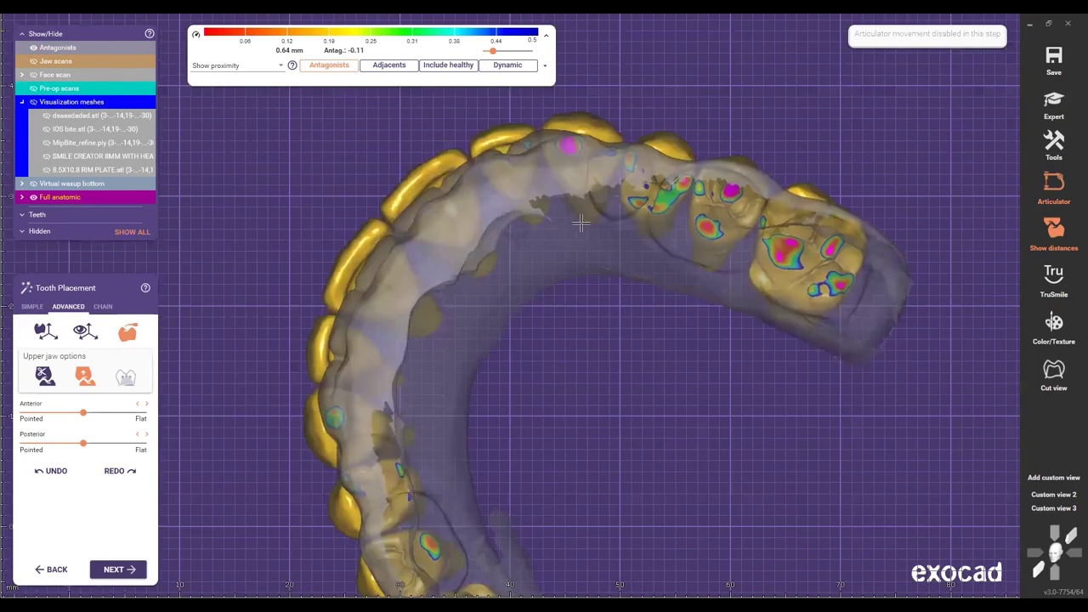
{"action": "right_click_drag", "start_coordinate": [578, 204], "coordinate": [610, 346]}
{"action": "right_click_drag", "start_coordinate": [596, 403], "coordinate": [625, 214]}
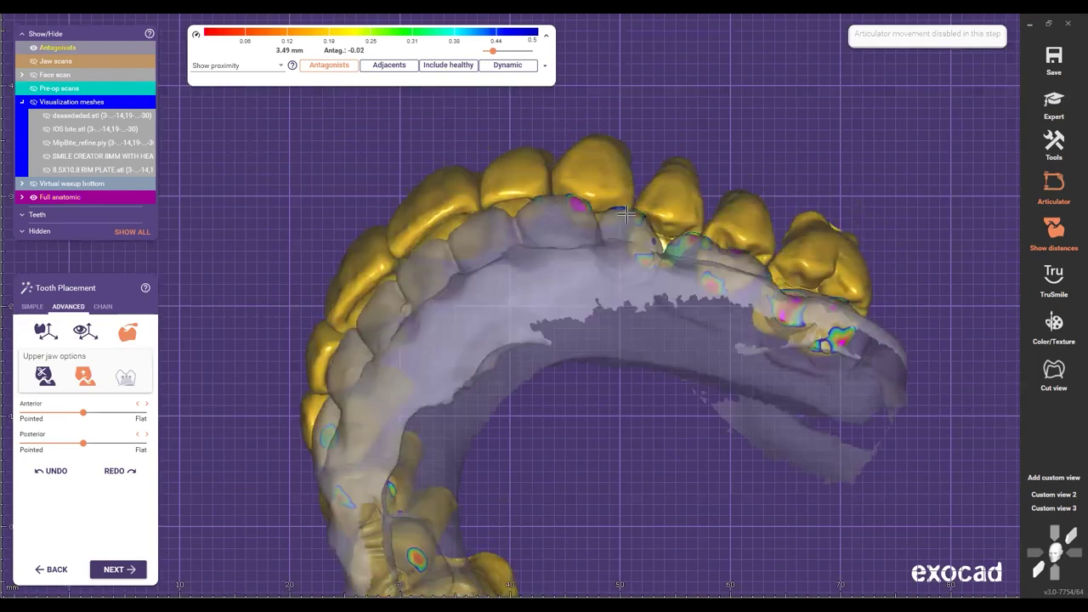
{"action": "right_click_drag", "start_coordinate": [670, 268], "coordinate": [646, 392]}
{"action": "right_click_drag", "start_coordinate": [733, 375], "coordinate": [729, 295]}
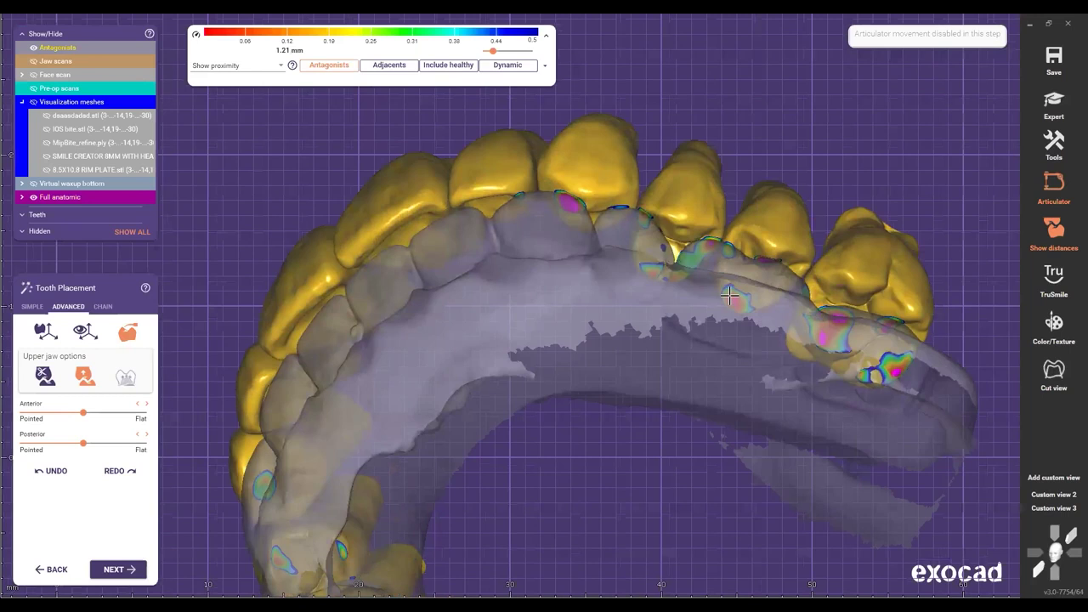
{"action": "right_click_drag", "start_coordinate": [746, 426], "coordinate": [668, 310]}
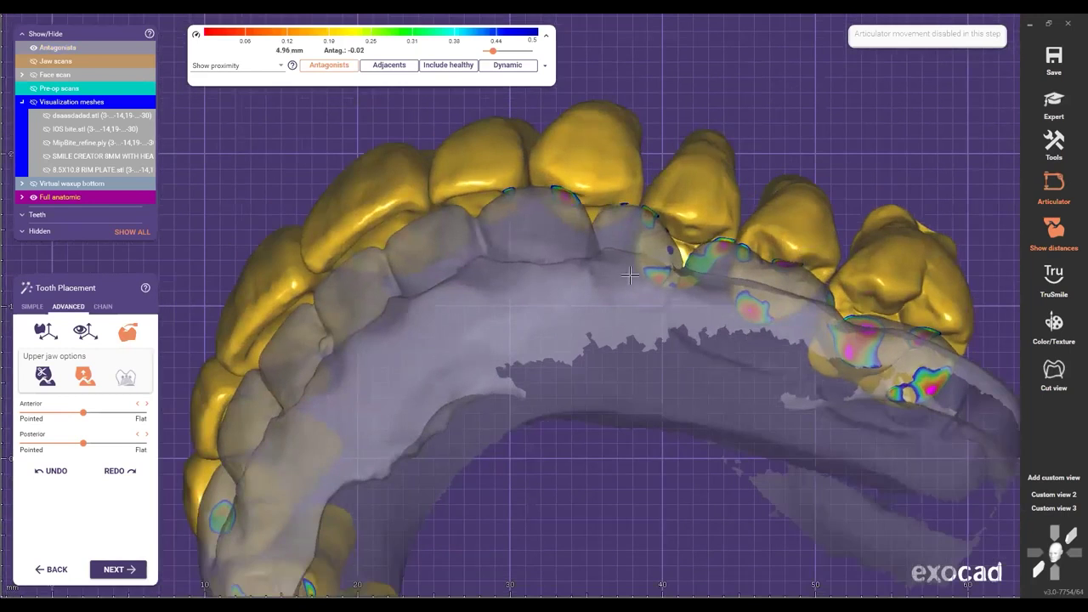
{"action": "scroll", "coordinate": [630, 276], "scroll_direction": "down", "scroll_amount": 3, "text": "ctrl"}
{"action": "right_click_drag", "start_coordinate": [630, 275], "coordinate": [626, 337]}
{"action": "scroll", "coordinate": [627, 337], "scroll_direction": "down", "scroll_amount": 8}
Step: Finish tooth placement, proceed to Free-Forming and hide the antagonist to expose the occlusal surfaces
{"action": "right_click_drag", "start_coordinate": [637, 456], "coordinate": [241, 553]}
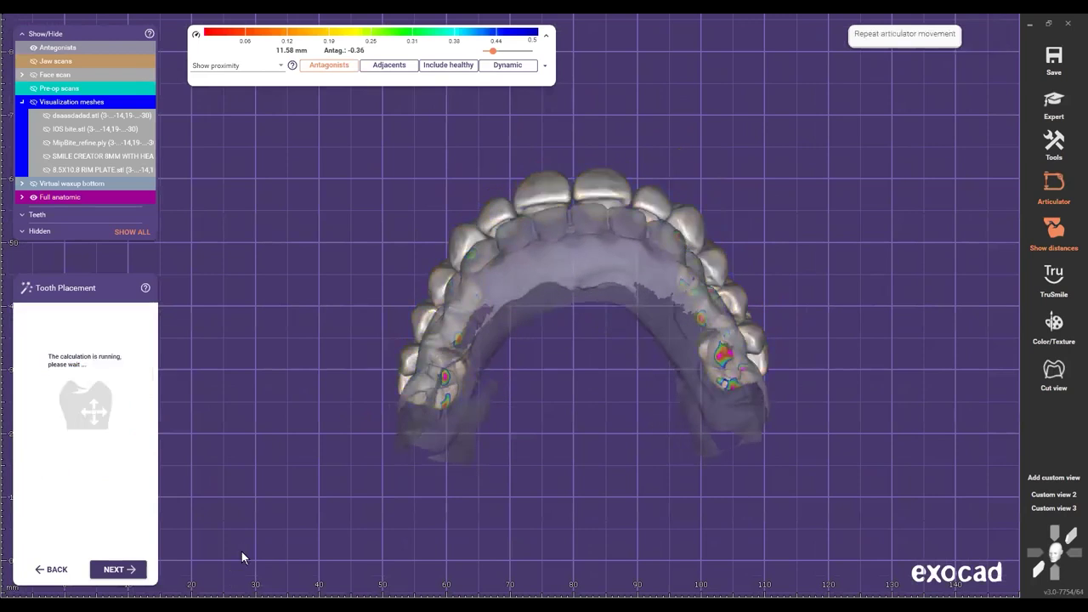
{"action": "right_click_drag", "start_coordinate": [545, 392], "coordinate": [549, 531]}
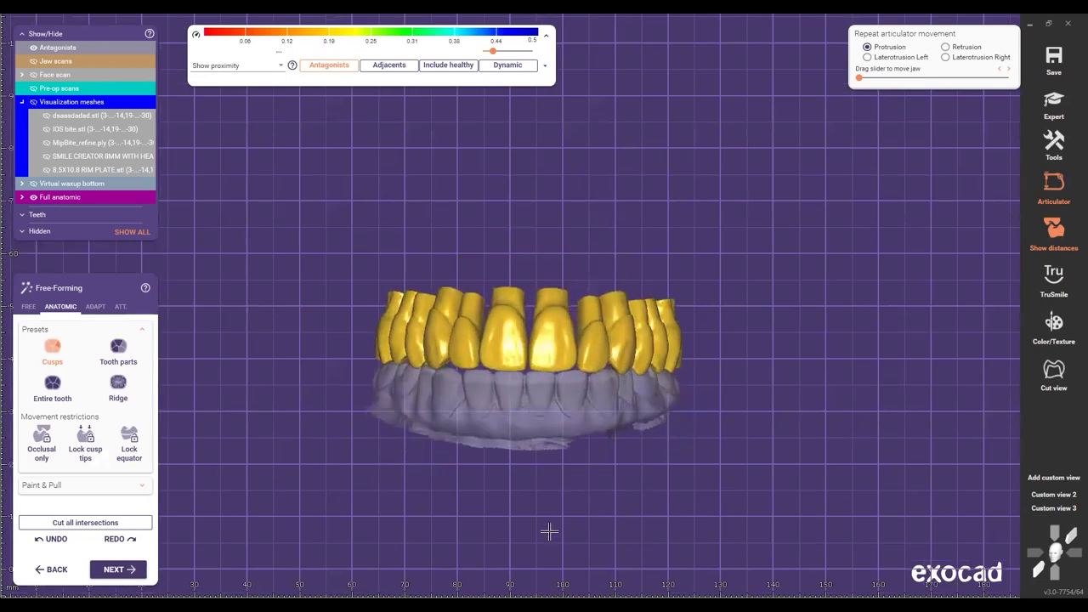
{"action": "right_click_drag", "start_coordinate": [550, 531], "coordinate": [551, 280]}
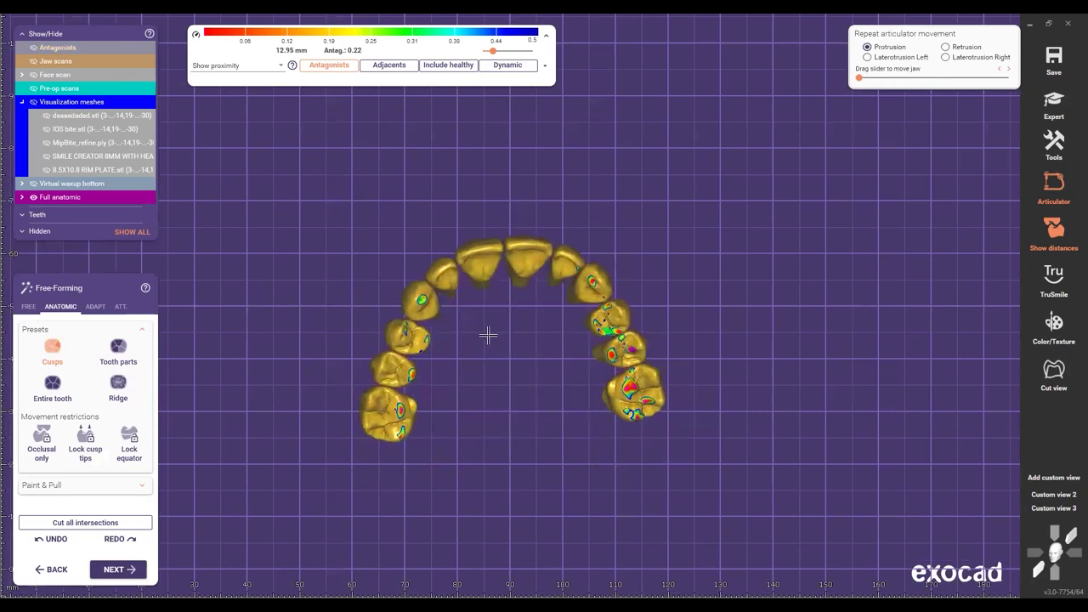
Step: Compare the occlusal contact spots on both sides of the arch from the occlusal view and check the tooth shapes from the front
{"action": "scroll", "coordinate": [488, 335], "scroll_direction": "up", "scroll_amount": 4}
{"action": "right_click_drag", "start_coordinate": [488, 459], "coordinate": [495, 294]}
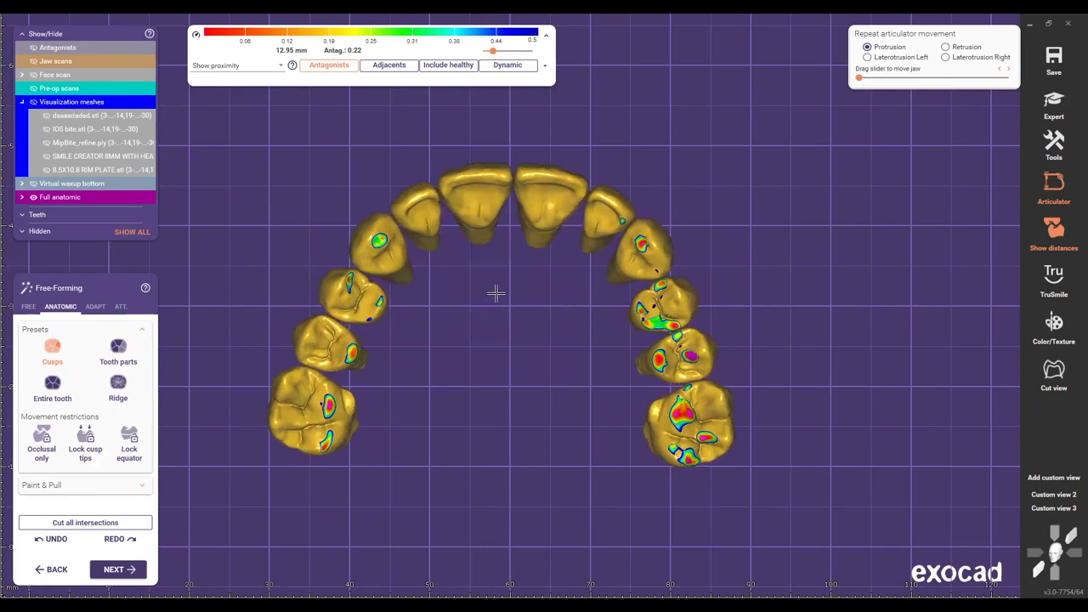
{"action": "scroll", "coordinate": [590, 249], "scroll_direction": "up", "scroll_amount": 1}
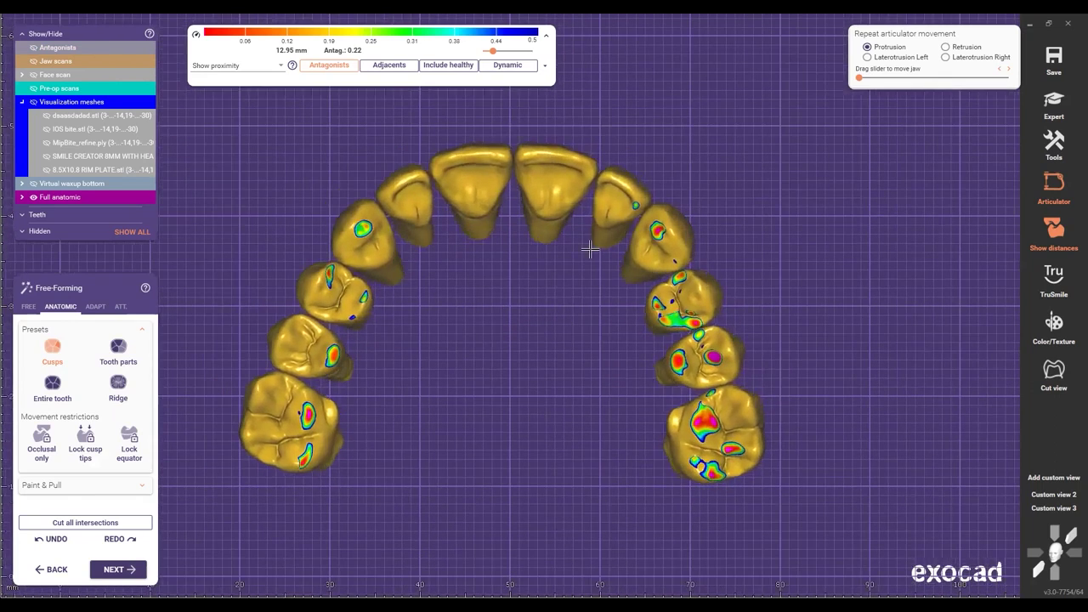
{"action": "scroll", "coordinate": [590, 249], "scroll_direction": "up", "scroll_amount": 4}
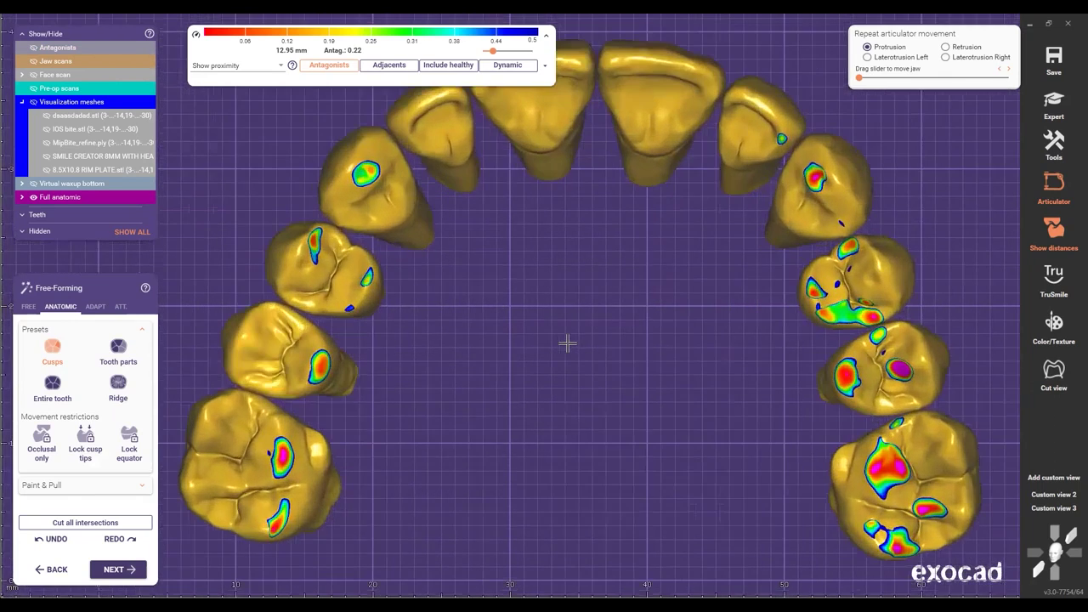
{"action": "scroll", "coordinate": [568, 343], "scroll_direction": "down", "scroll_amount": 3}
{"action": "right_click_drag", "start_coordinate": [585, 276], "coordinate": [541, 518]}
{"action": "scroll", "coordinate": [542, 517], "scroll_direction": "down", "scroll_amount": 3}
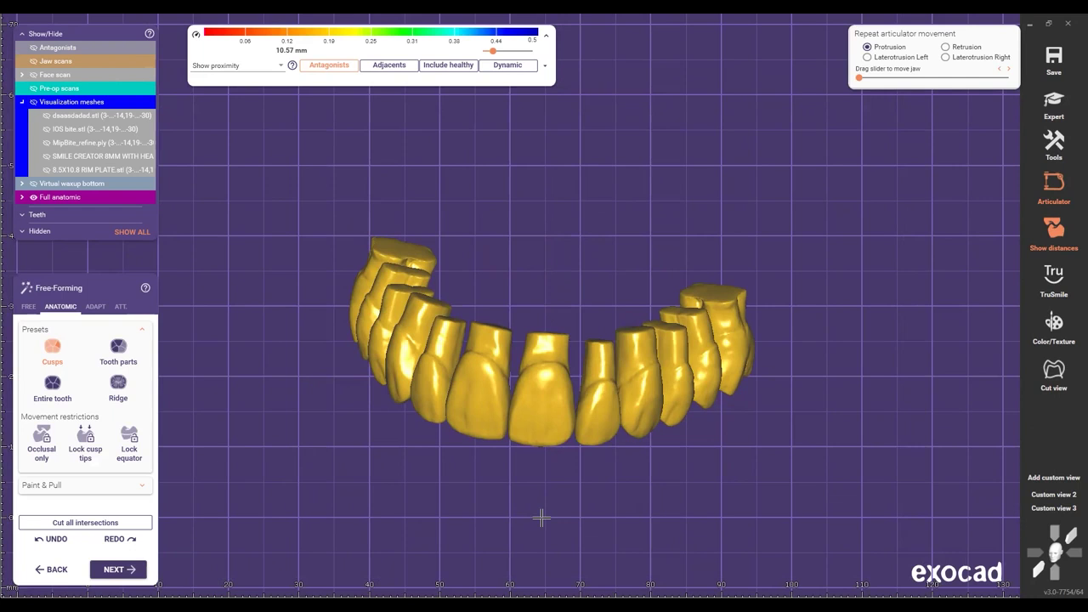
{"action": "scroll", "coordinate": [582, 248], "scroll_direction": "down", "scroll_amount": 2}
{"action": "scroll", "coordinate": [545, 473], "scroll_direction": "down", "scroll_amount": 2}
{"action": "right_click_drag", "start_coordinate": [544, 472], "coordinate": [594, 336]}
{"action": "right_click_drag", "start_coordinate": [494, 343], "coordinate": [473, 314]}
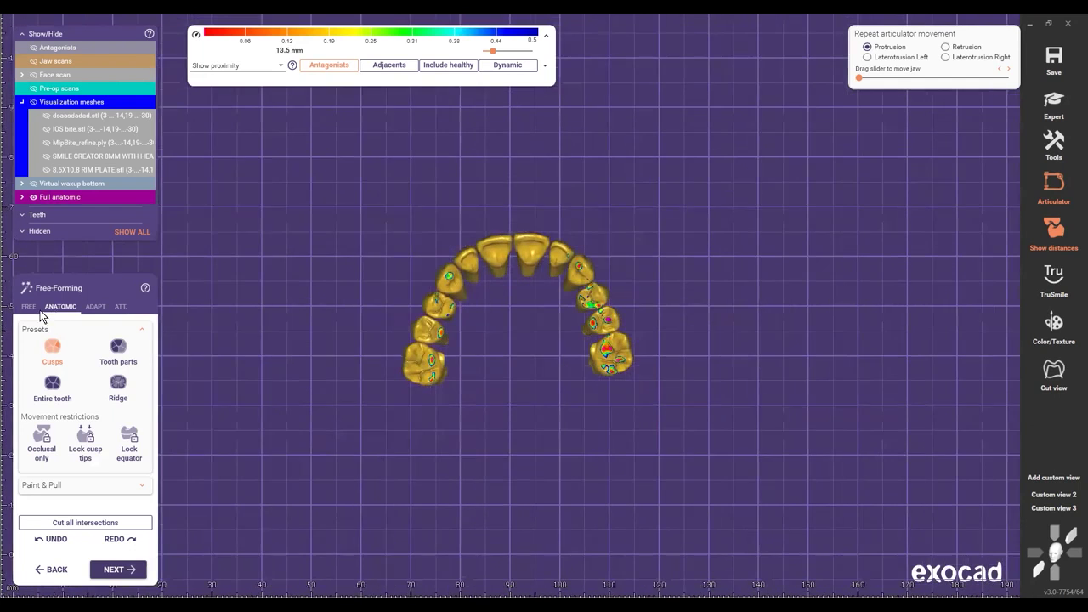
{"action": "scroll", "coordinate": [65, 342], "scroll_direction": "up", "scroll_amount": 3}
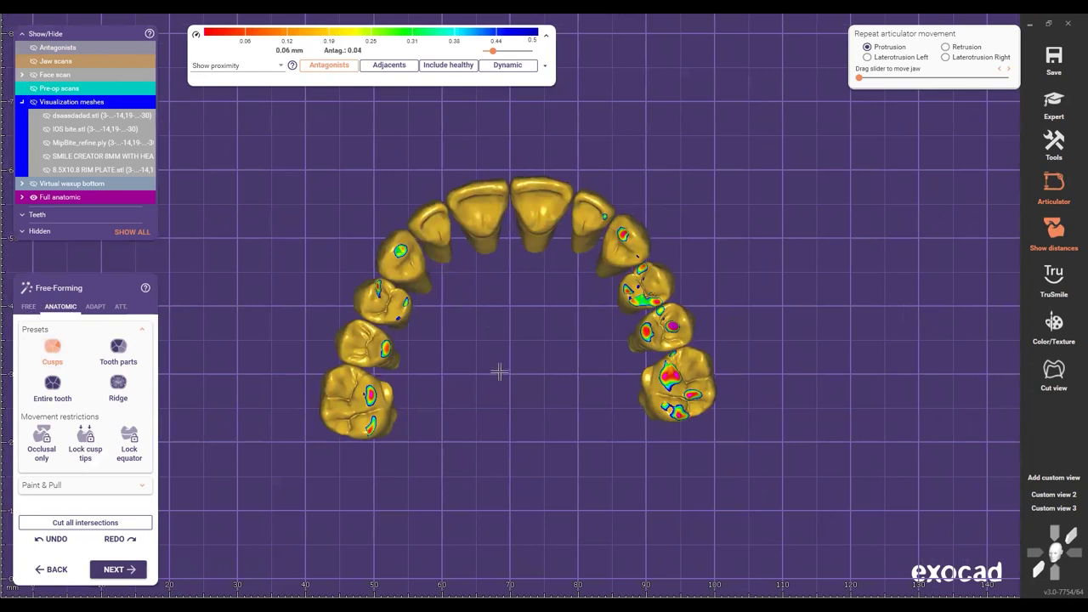
Step: Choose the Tooth parts preset for anatomic free-forming and inspect the central incisors' necks and labial surfaces from the front
{"action": "right_click_drag", "start_coordinate": [499, 371], "coordinate": [522, 530]}
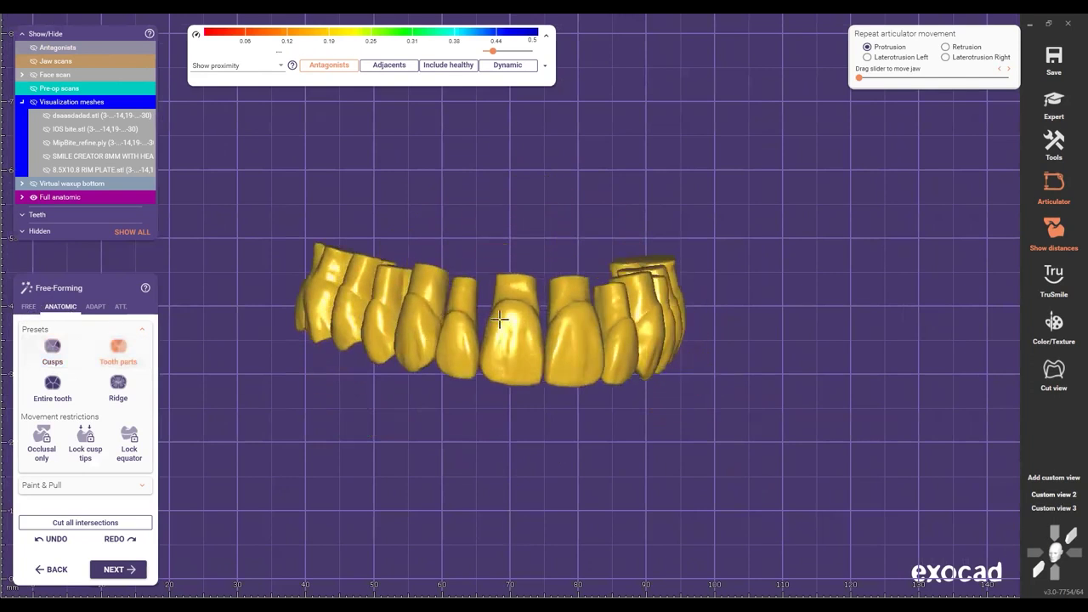
{"action": "scroll", "coordinate": [499, 319], "scroll_direction": "up", "scroll_amount": 2}
{"action": "scroll", "coordinate": [498, 292], "scroll_direction": "up", "scroll_amount": 3}
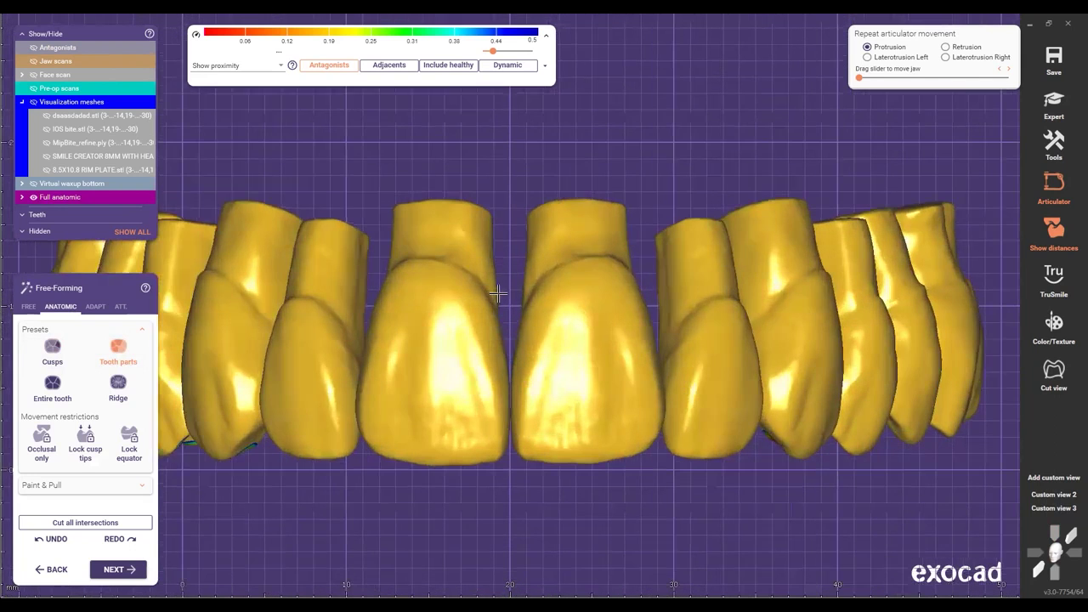
{"action": "scroll", "coordinate": [498, 293], "scroll_direction": "up", "scroll_amount": 3}
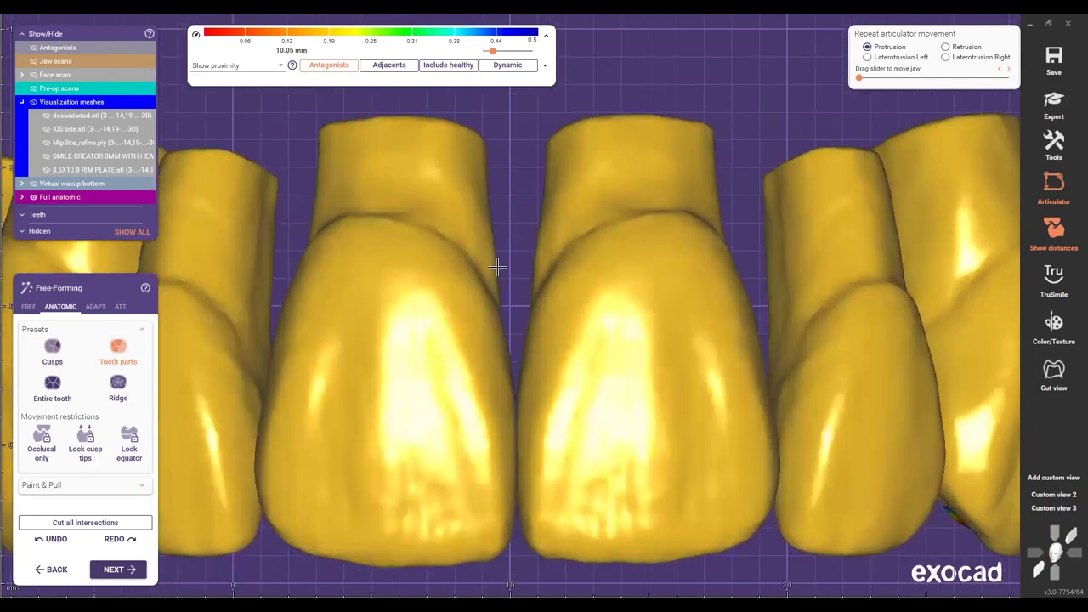
{"action": "scroll", "coordinate": [349, 307], "scroll_direction": "down", "scroll_amount": 1}
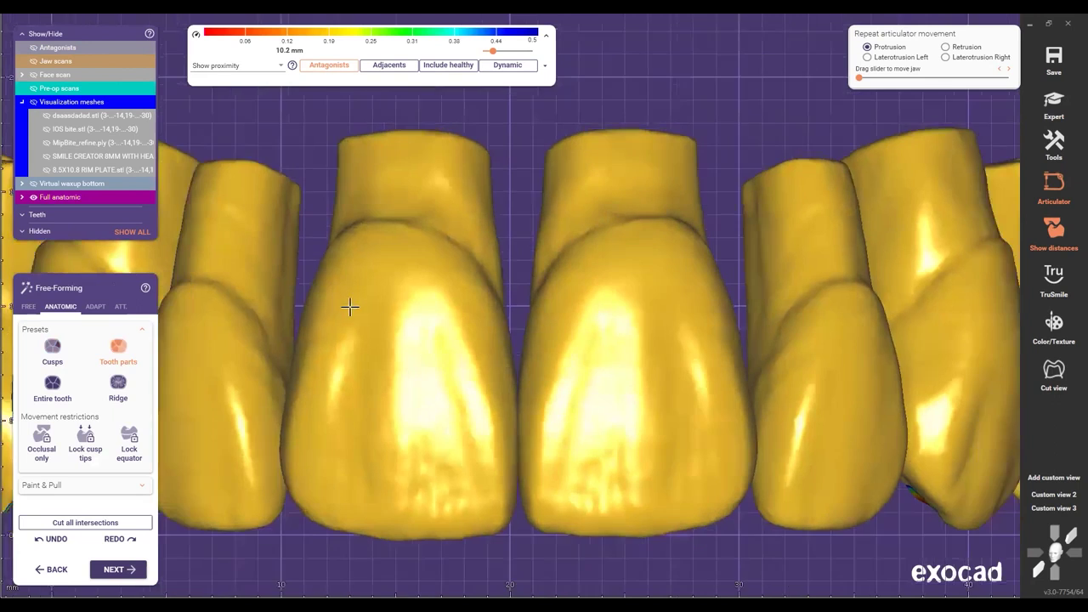
{"action": "scroll", "coordinate": [443, 289], "scroll_direction": "down", "scroll_amount": 3}
{"action": "scroll", "coordinate": [474, 275], "scroll_direction": "up", "scroll_amount": 3}
{"action": "scroll", "coordinate": [519, 279], "scroll_direction": "up", "scroll_amount": 1}
{"action": "scroll", "coordinate": [518, 279], "scroll_direction": "down", "scroll_amount": 4}
Step: Inspect the necks and outer surfaces of teeth 7 to 3, from the lateral incisor back to the first molar
{"action": "right_click_drag", "start_coordinate": [517, 279], "coordinate": [485, 323]}
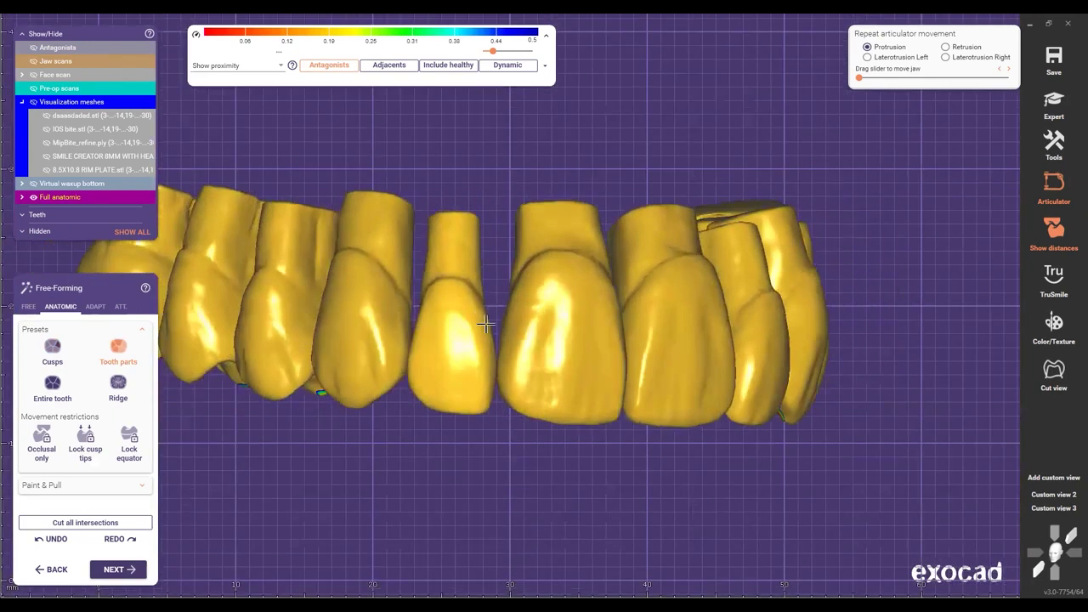
{"action": "scroll", "coordinate": [454, 292], "scroll_direction": "up", "scroll_amount": 5}
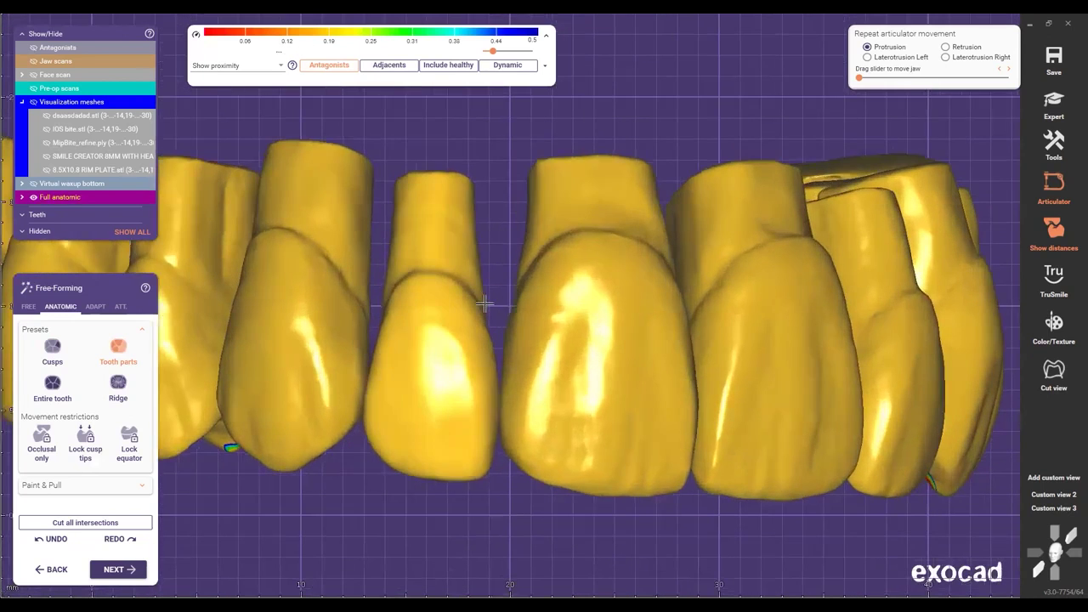
{"action": "scroll", "coordinate": [459, 306], "scroll_direction": "up", "scroll_amount": 4}
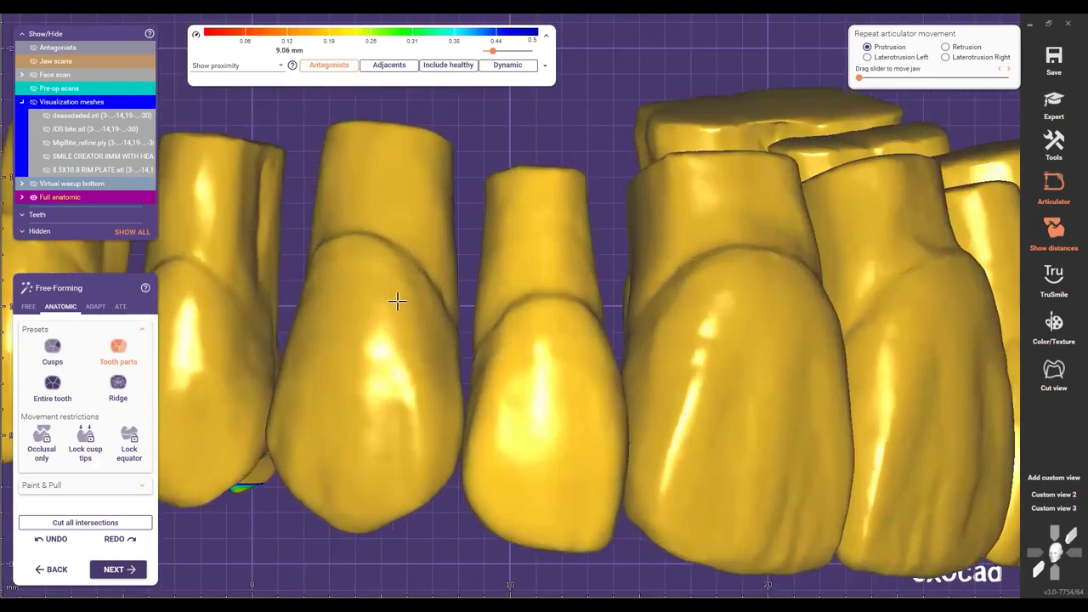
{"action": "scroll", "coordinate": [400, 299], "scroll_direction": "down", "scroll_amount": 5}
{"action": "scroll", "coordinate": [440, 310], "scroll_direction": "up", "scroll_amount": 4}
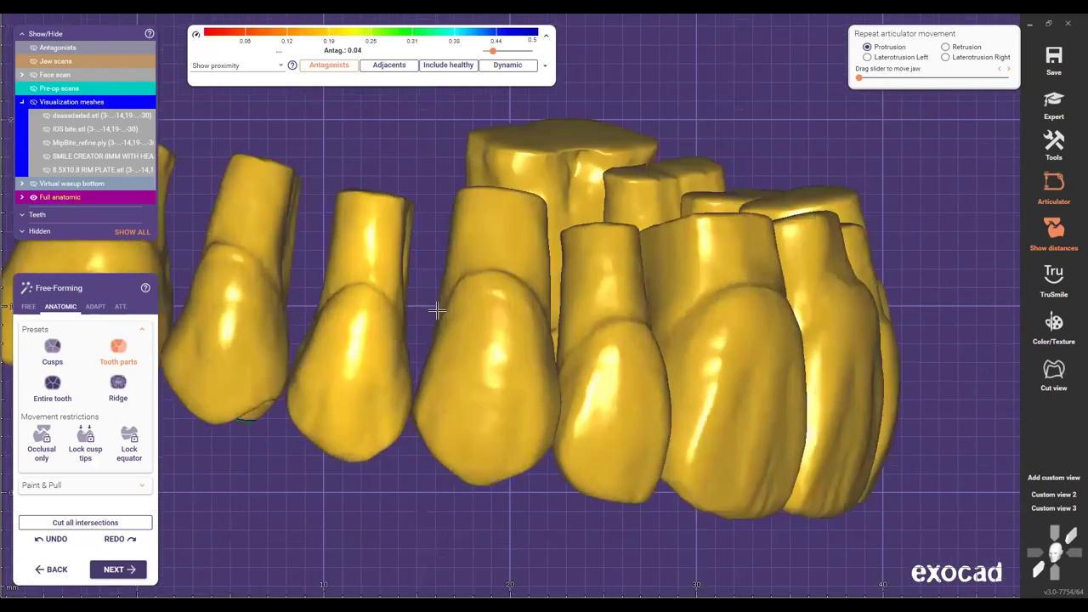
{"action": "middle_click_drag", "start_coordinate": [268, 281], "coordinate": [381, 288]}
{"action": "scroll", "coordinate": [383, 288], "scroll_direction": "up", "scroll_amount": 3}
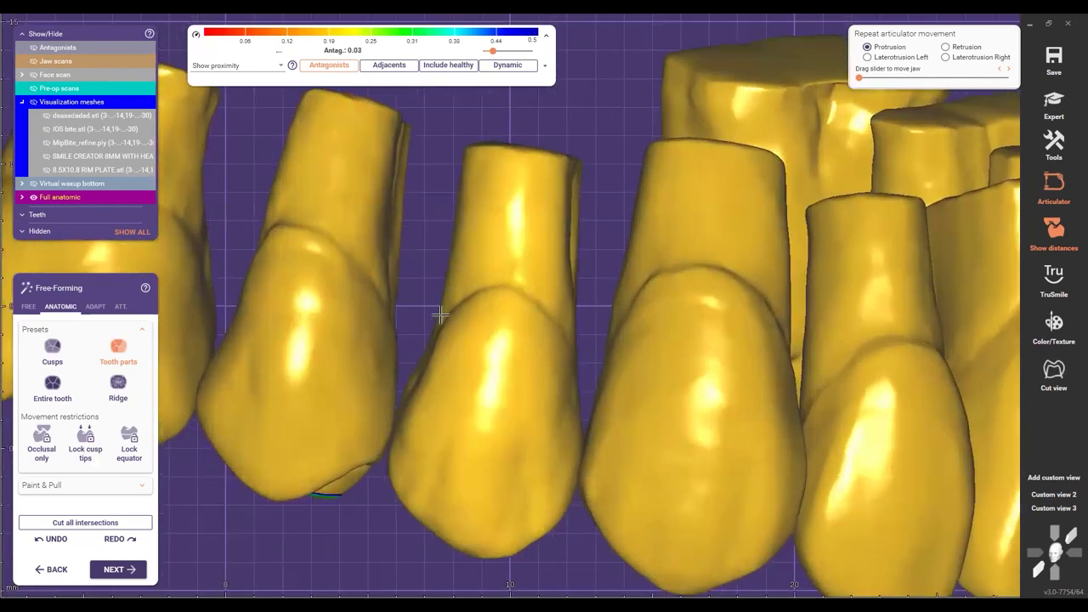
{"action": "scroll", "coordinate": [435, 314], "scroll_direction": "down", "scroll_amount": 1}
{"action": "scroll", "coordinate": [377, 276], "scroll_direction": "down", "scroll_amount": 4}
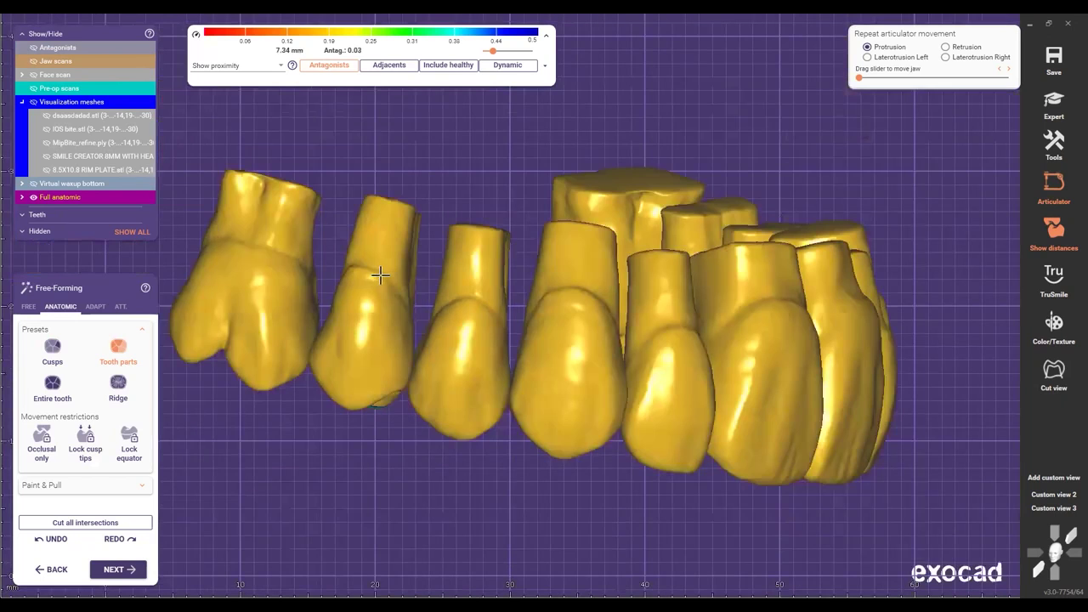
{"action": "scroll", "coordinate": [420, 298], "scroll_direction": "up", "scroll_amount": 4}
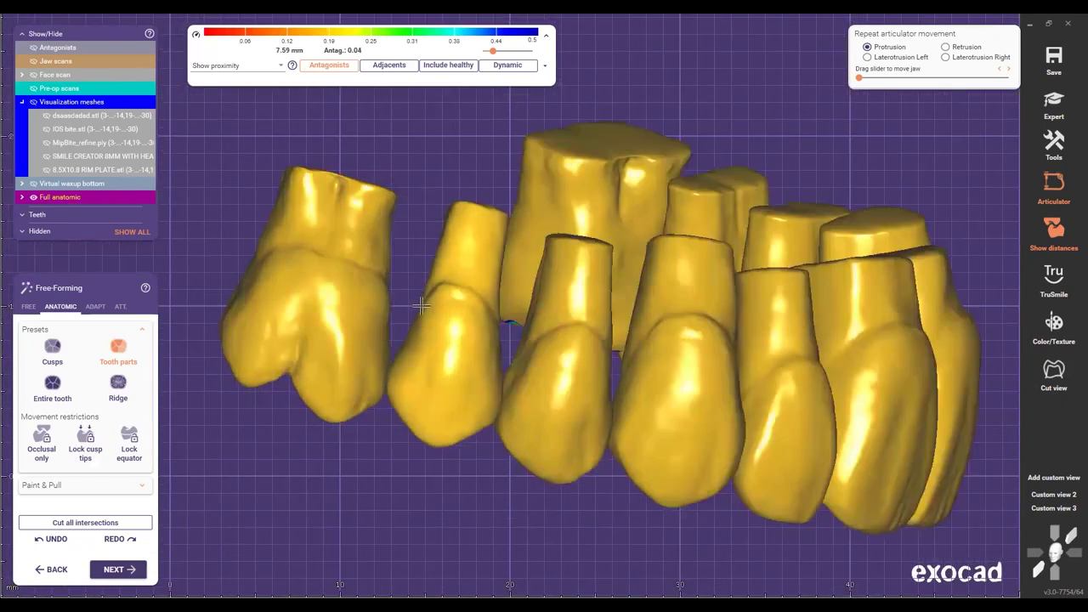
{"action": "scroll", "coordinate": [679, 494], "scroll_direction": "down", "scroll_amount": 1}
{"action": "scroll", "coordinate": [573, 368], "scroll_direction": "down", "scroll_amount": 4}
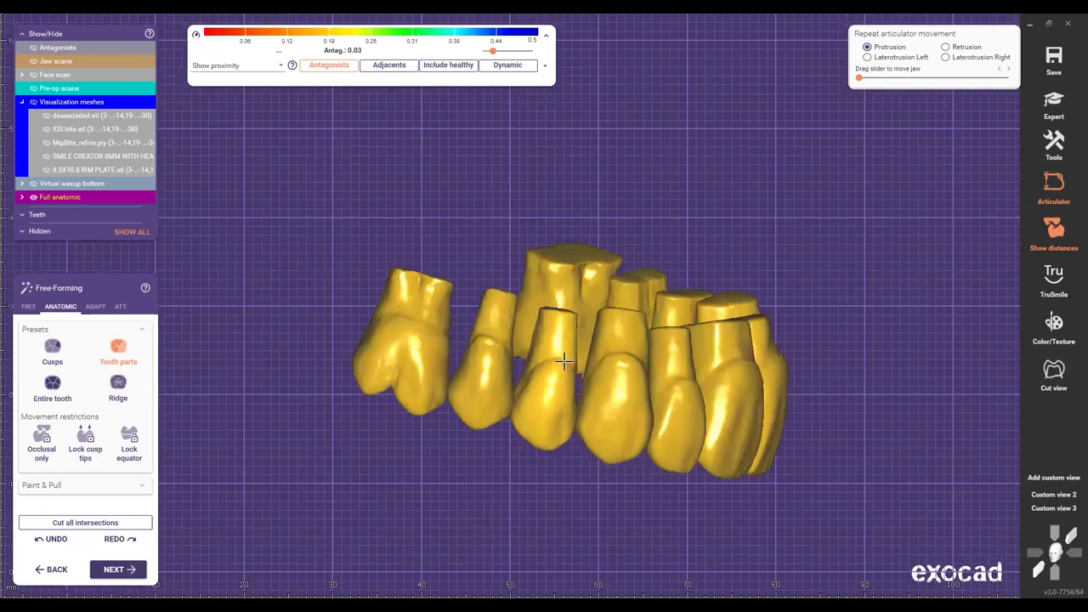
Step: Inspect the necks and outer surfaces of teeth 9 to 14 on the opposite side of the arch
{"action": "right_click_drag", "start_coordinate": [633, 363], "coordinate": [508, 352]}
{"action": "scroll", "coordinate": [512, 335], "scroll_direction": "up", "scroll_amount": 2}
{"action": "scroll", "coordinate": [509, 335], "scroll_direction": "up", "scroll_amount": 1}
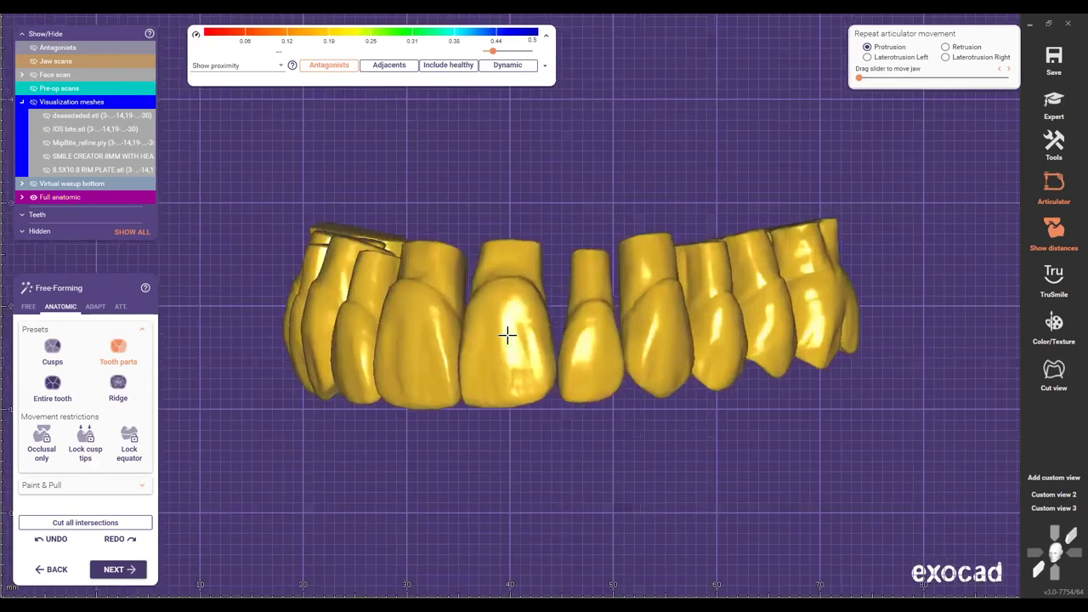
{"action": "scroll", "coordinate": [504, 380], "scroll_direction": "up", "scroll_amount": 4}
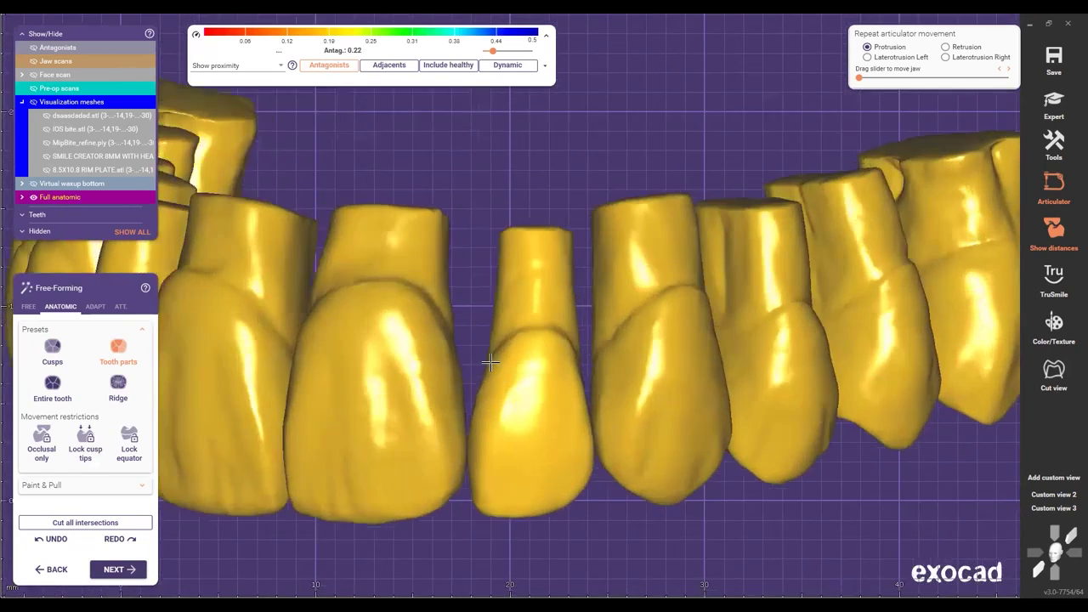
{"action": "right_click_drag", "start_coordinate": [490, 363], "coordinate": [522, 355]}
{"action": "scroll", "coordinate": [544, 350], "scroll_direction": "up", "scroll_amount": 2}
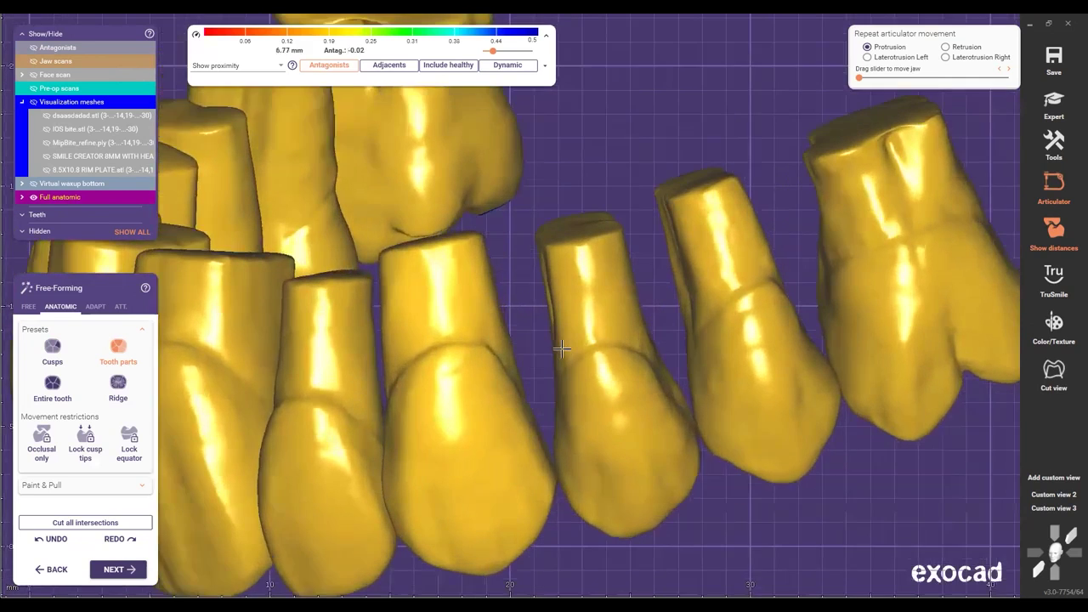
{"action": "right_click_drag", "start_coordinate": [706, 330], "coordinate": [675, 336]}
{"action": "scroll", "coordinate": [646, 340], "scroll_direction": "down", "scroll_amount": 3}
{"action": "scroll", "coordinate": [675, 337], "scroll_direction": "up", "scroll_amount": 1}
{"action": "scroll", "coordinate": [676, 336], "scroll_direction": "up", "scroll_amount": 2}
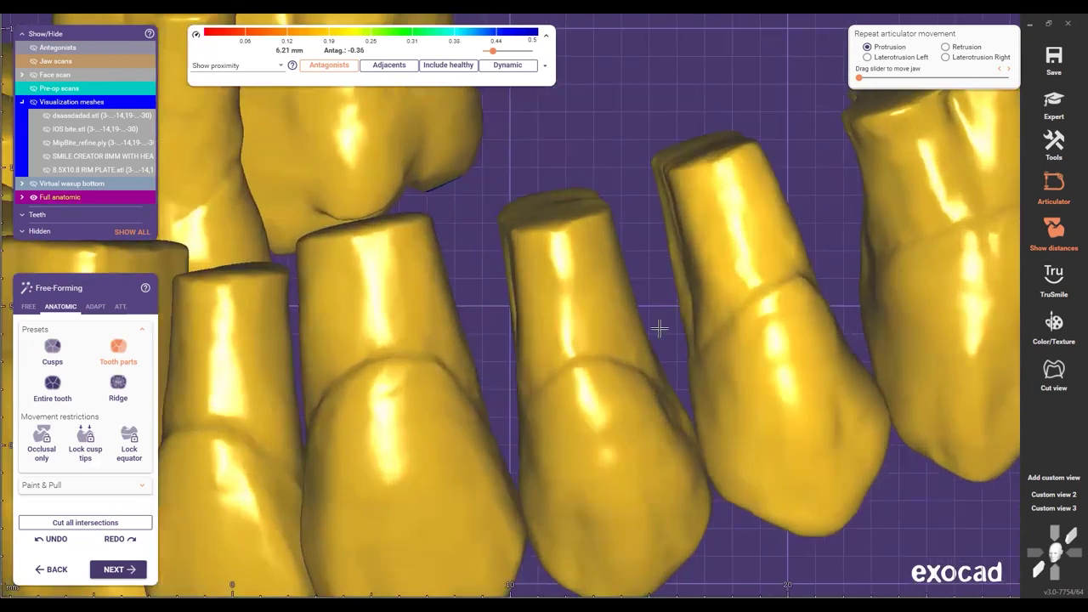
Step: Examine the necks and buccal surfaces of teeth 11 to 14, from the canine back to the first molar
{"action": "scroll", "coordinate": [660, 328], "scroll_direction": "down", "scroll_amount": 3}
{"action": "scroll", "coordinate": [578, 334], "scroll_direction": "up", "scroll_amount": 1}
{"action": "right_click_drag", "start_coordinate": [578, 334], "coordinate": [558, 335]}
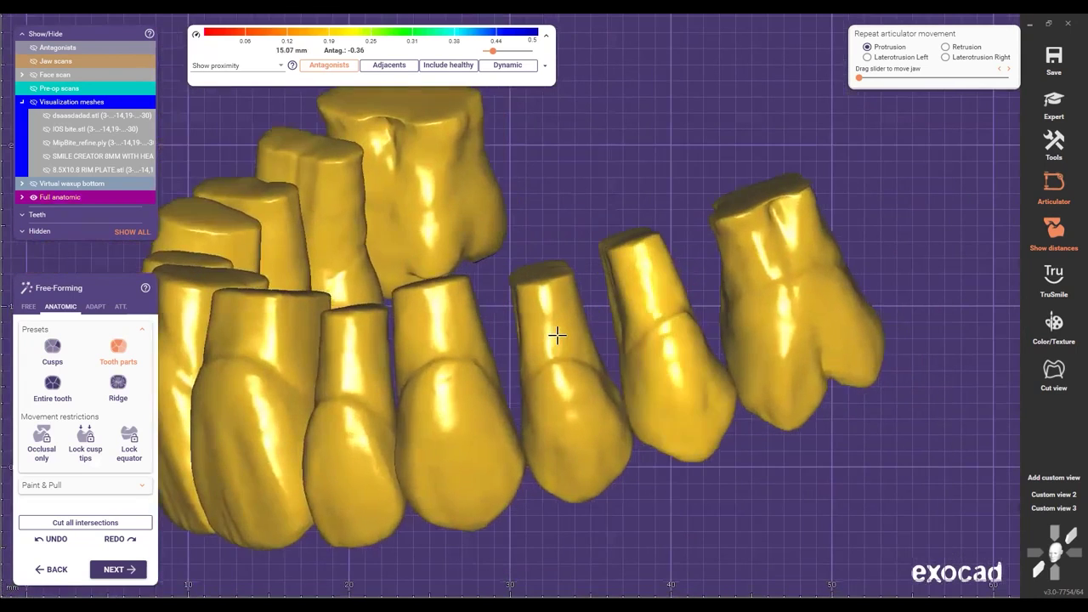
{"action": "scroll", "coordinate": [579, 321], "scroll_direction": "up", "scroll_amount": 4}
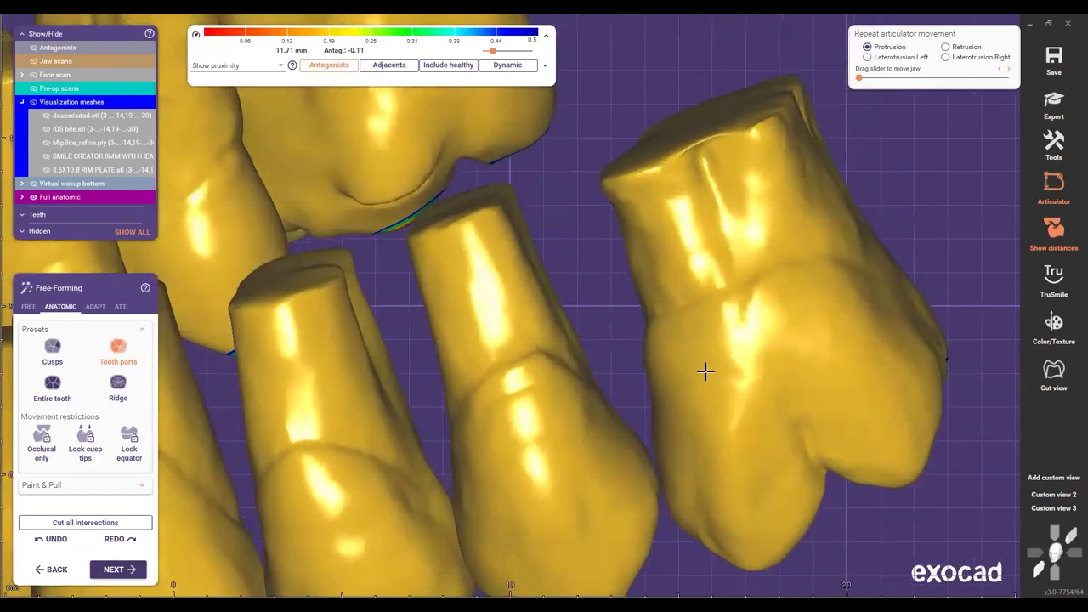
{"action": "scroll", "coordinate": [706, 387], "scroll_direction": "up", "scroll_amount": 2}
{"action": "right_click_drag", "start_coordinate": [706, 388], "coordinate": [814, 416]}
{"action": "scroll", "coordinate": [748, 436], "scroll_direction": "down", "scroll_amount": 2}
{"action": "scroll", "coordinate": [646, 431], "scroll_direction": "down", "scroll_amount": 4}
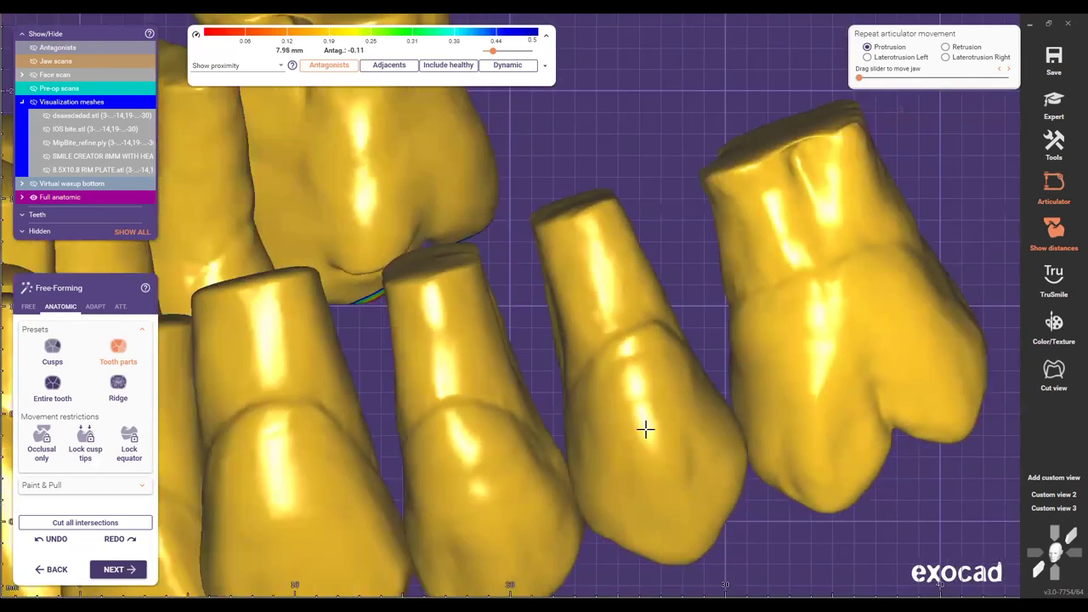
{"action": "scroll", "coordinate": [644, 366], "scroll_direction": "down", "scroll_amount": 3}
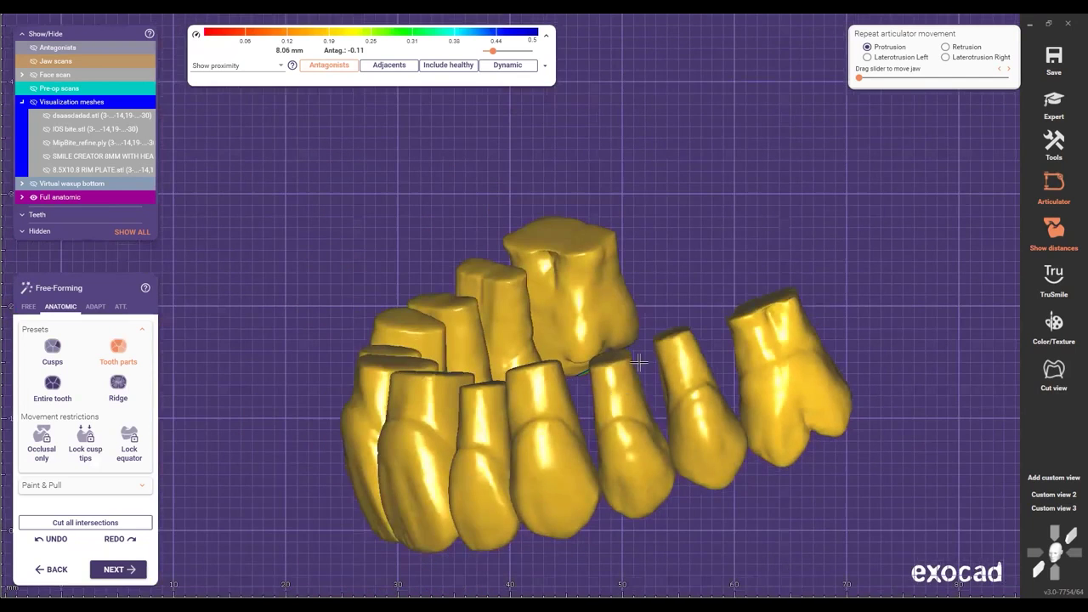
{"action": "scroll", "coordinate": [638, 363], "scroll_direction": "down", "scroll_amount": 4}
Step: Inspect the palatal surfaces of the incisors and of teeth 11 to 13 together with their contact spots
{"action": "right_click_drag", "start_coordinate": [638, 365], "coordinate": [653, 404]}
{"action": "scroll", "coordinate": [653, 405], "scroll_direction": "up", "scroll_amount": 2}
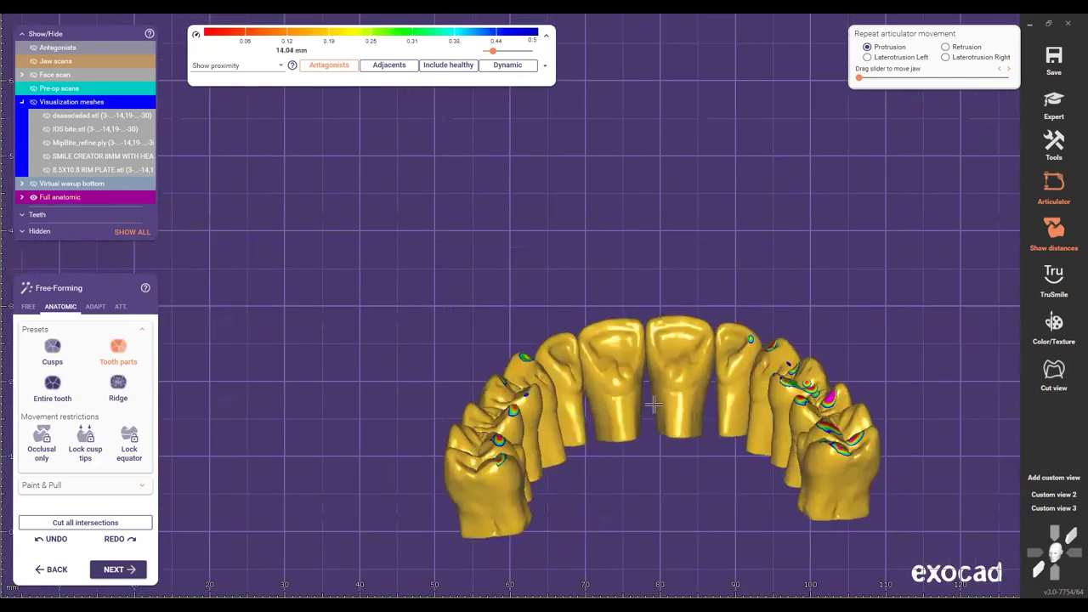
{"action": "scroll", "coordinate": [733, 416], "scroll_direction": "up", "scroll_amount": 4}
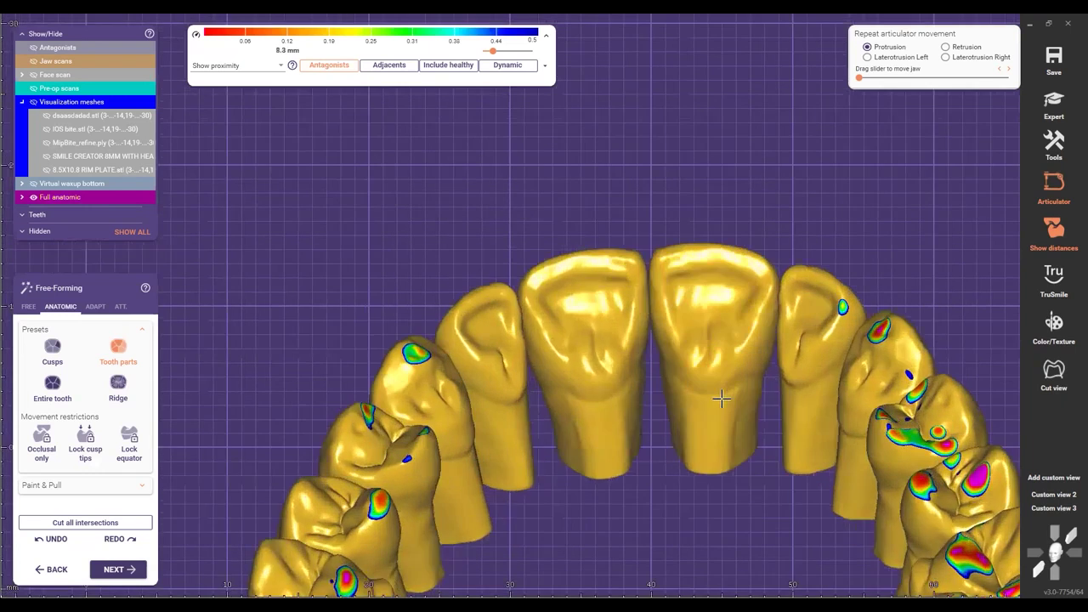
{"action": "scroll", "coordinate": [726, 393], "scroll_direction": "up", "scroll_amount": 4}
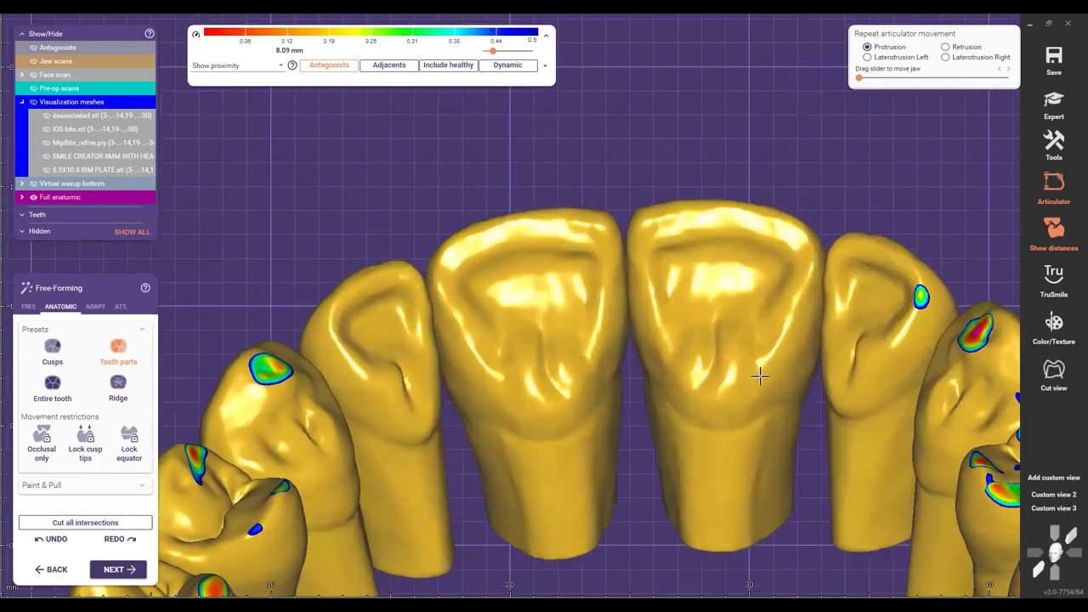
{"action": "right_click_drag", "start_coordinate": [759, 375], "coordinate": [737, 420]}
{"action": "scroll", "coordinate": [738, 420], "scroll_direction": "up", "scroll_amount": 2}
{"action": "scroll", "coordinate": [728, 410], "scroll_direction": "down", "scroll_amount": 3}
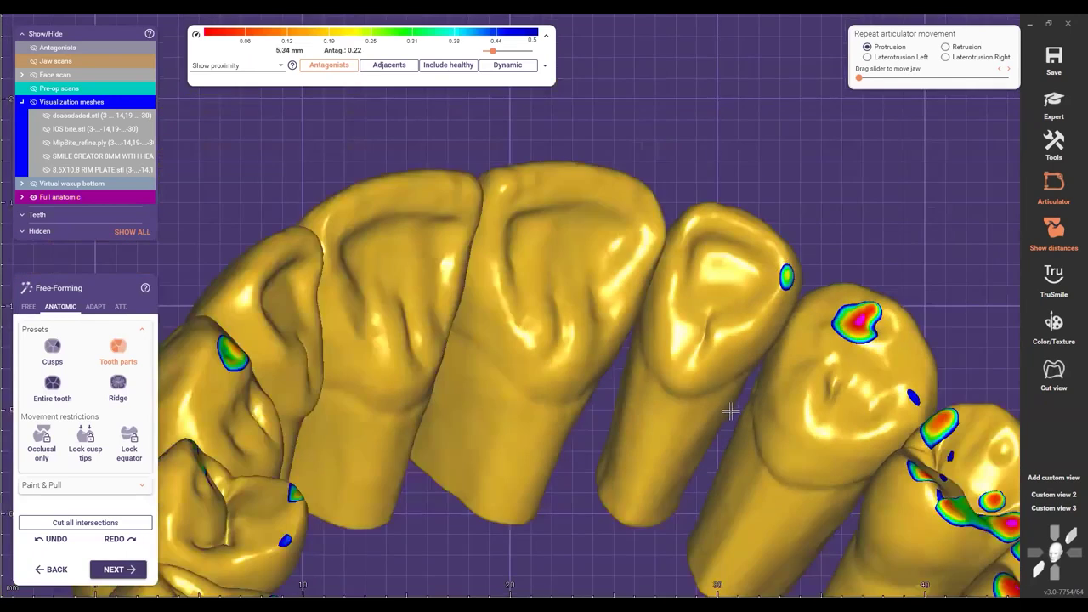
{"action": "scroll", "coordinate": [728, 409], "scroll_direction": "down", "scroll_amount": 2}
{"action": "scroll", "coordinate": [739, 421], "scroll_direction": "up", "scroll_amount": 4}
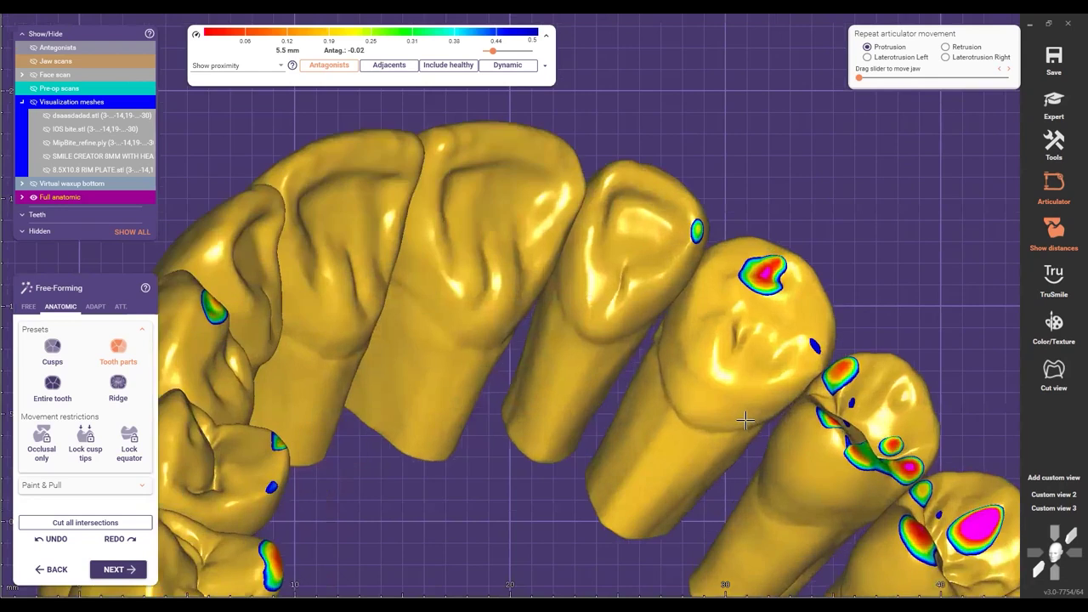
{"action": "scroll", "coordinate": [799, 472], "scroll_direction": "down", "scroll_amount": 3}
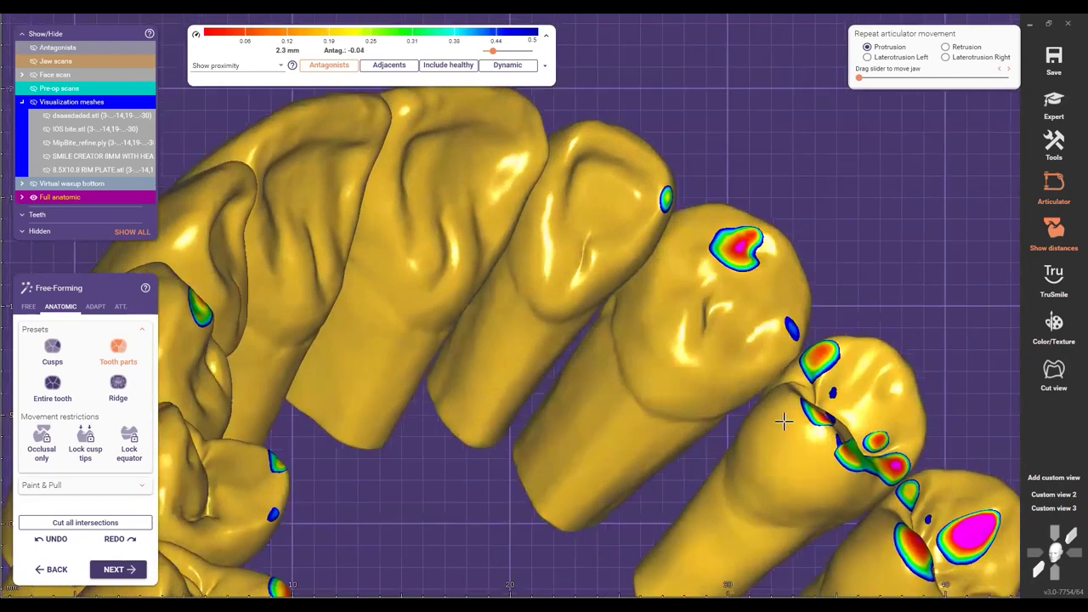
{"action": "scroll", "coordinate": [782, 448], "scroll_direction": "up", "scroll_amount": 3}
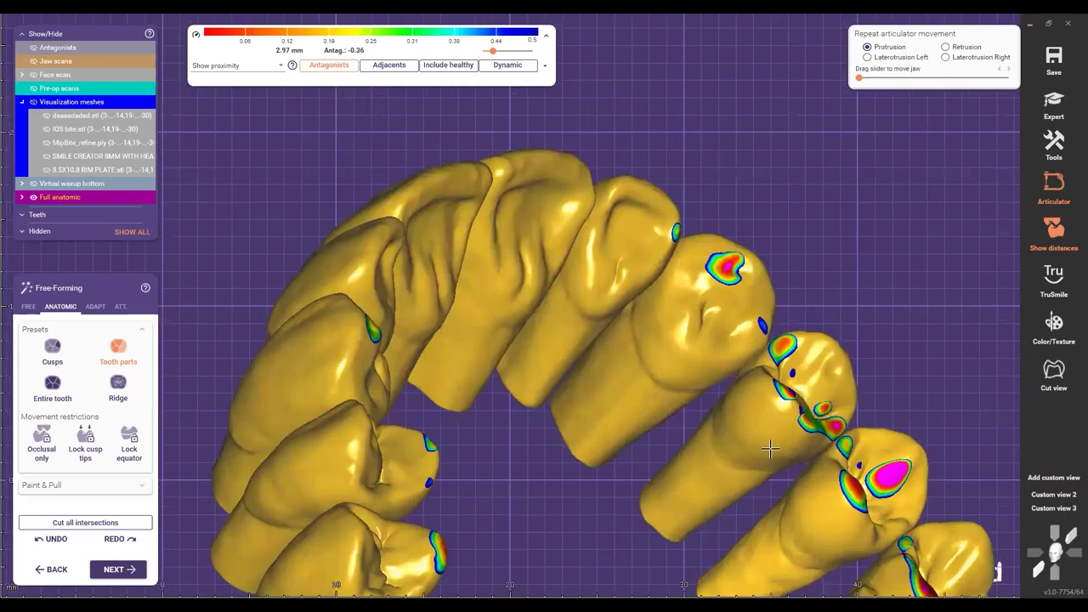
{"action": "scroll", "coordinate": [783, 455], "scroll_direction": "up", "scroll_amount": 1}
Step: Inspect the palatal surfaces and necks of teeth 3 to 6 on the opposite side of the arch
{"action": "right_click_drag", "start_coordinate": [796, 462], "coordinate": [574, 377]}
{"action": "scroll", "coordinate": [499, 416], "scroll_direction": "down", "scroll_amount": 5}
{"action": "scroll", "coordinate": [480, 414], "scroll_direction": "up", "scroll_amount": 1}
{"action": "scroll", "coordinate": [589, 374], "scroll_direction": "up", "scroll_amount": 2}
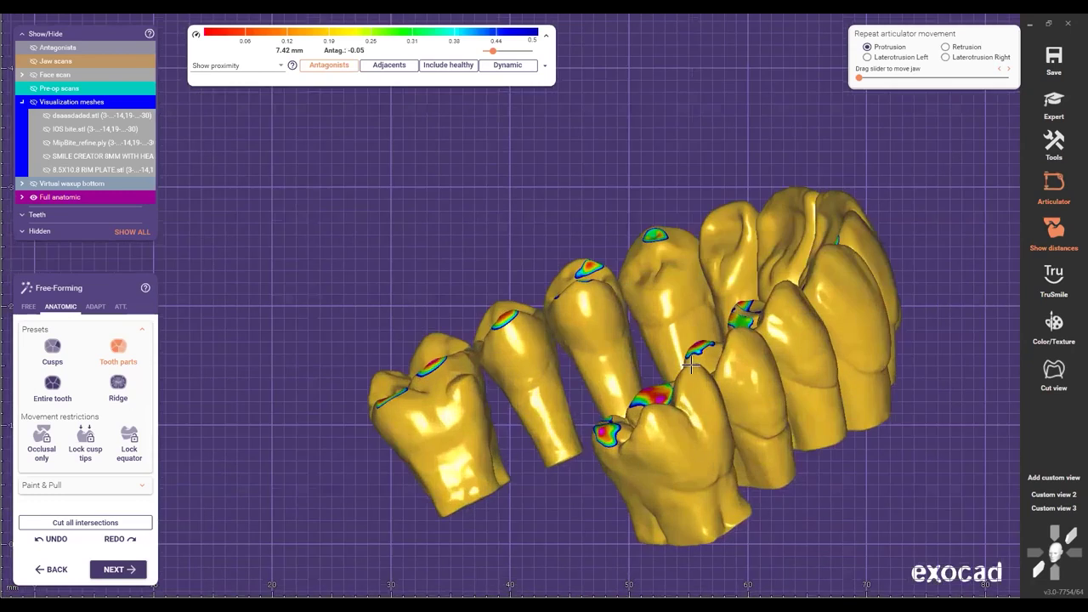
{"action": "scroll", "coordinate": [729, 318], "scroll_direction": "up", "scroll_amount": 2}
{"action": "scroll", "coordinate": [731, 316], "scroll_direction": "up", "scroll_amount": 3}
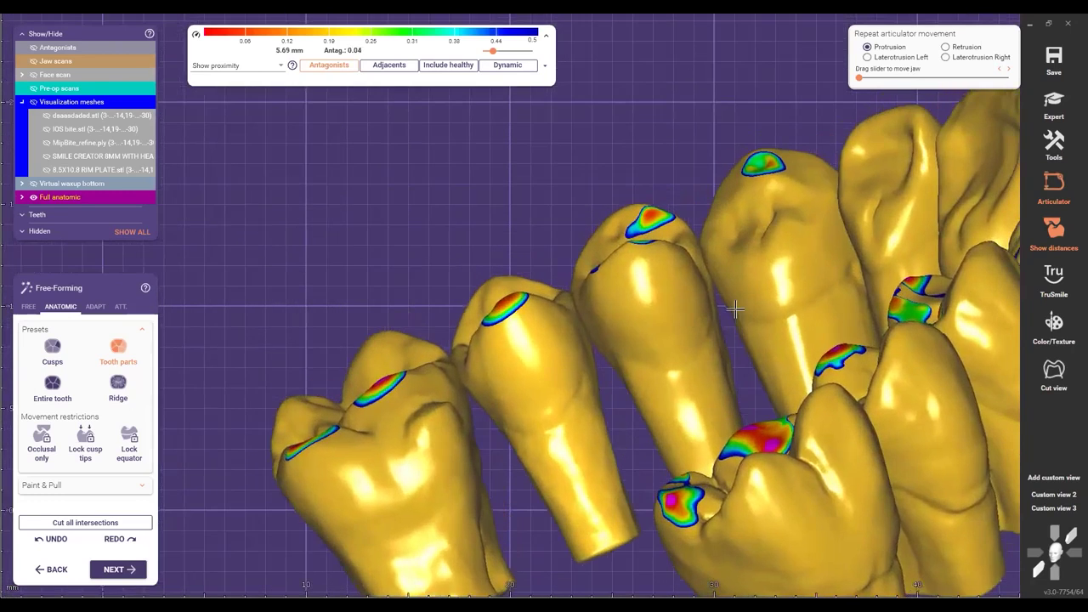
{"action": "scroll", "coordinate": [794, 318], "scroll_direction": "down", "scroll_amount": 2}
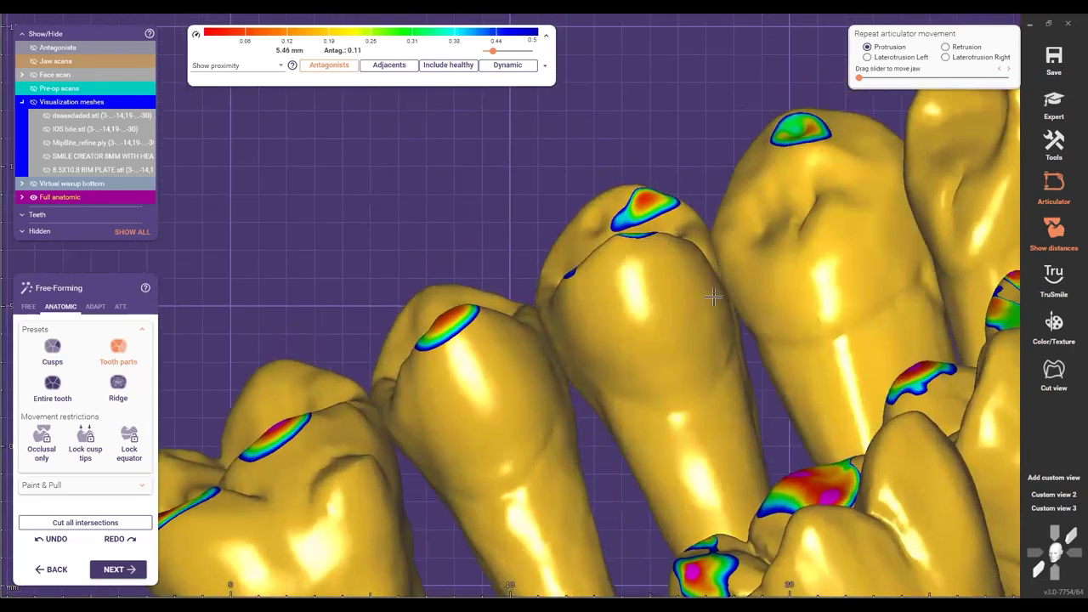
{"action": "scroll", "coordinate": [606, 299], "scroll_direction": "down", "scroll_amount": 1}
{"action": "scroll", "coordinate": [587, 382], "scroll_direction": "down", "scroll_amount": 2}
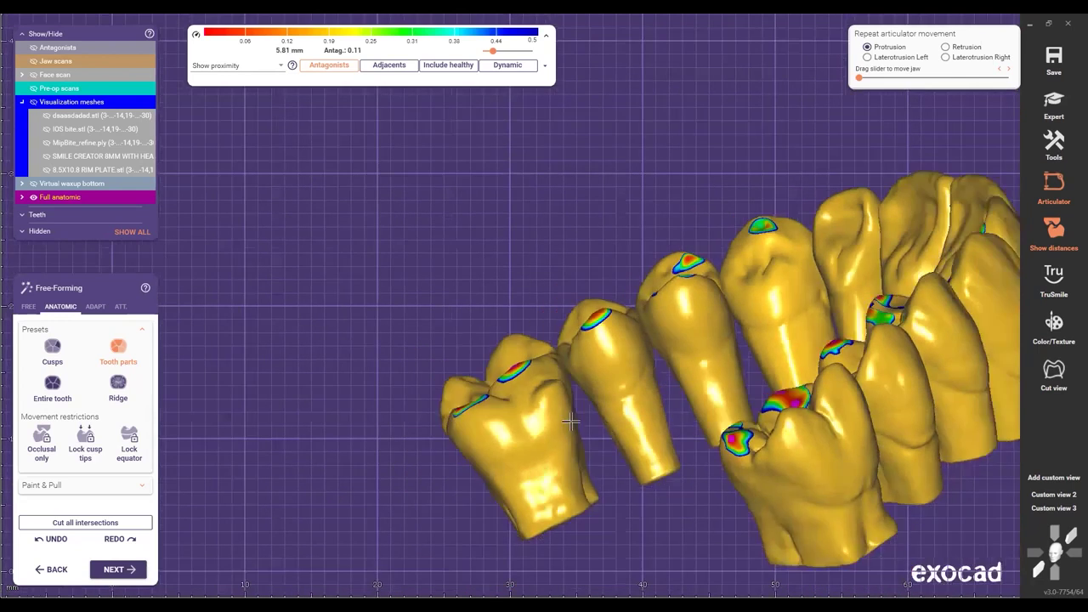
Step: Examine the contact spots on the palatal cusps of the first molar and premolars, teeth 3 to 5
{"action": "right_click_drag", "start_coordinate": [576, 422], "coordinate": [590, 439]}
{"action": "scroll", "coordinate": [502, 242], "scroll_direction": "up", "scroll_amount": 2}
{"action": "scroll", "coordinate": [450, 304], "scroll_direction": "up", "scroll_amount": 4}
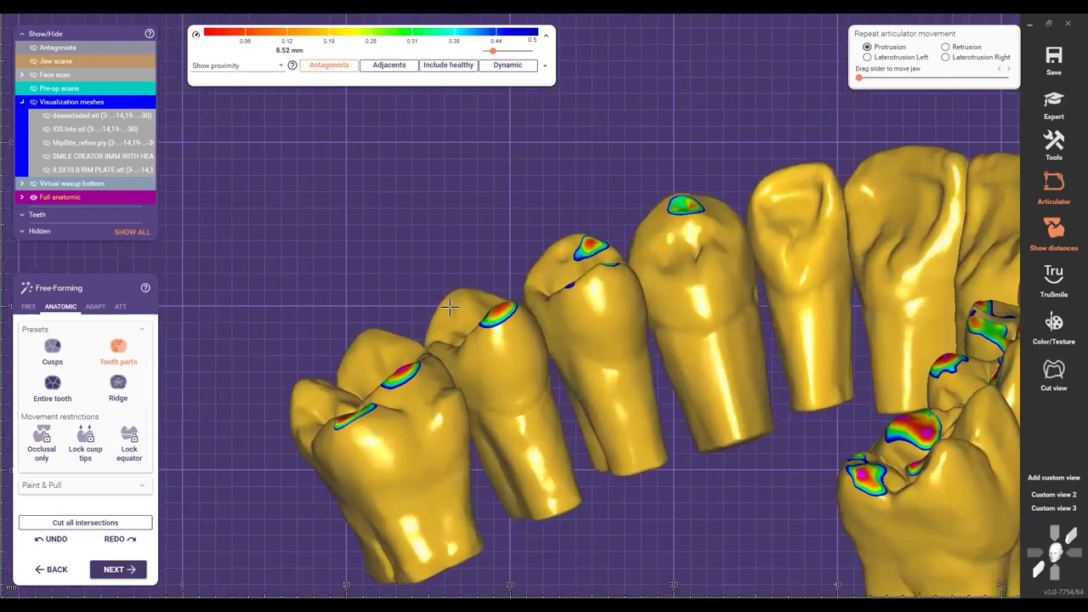
{"action": "scroll", "coordinate": [441, 293], "scroll_direction": "down", "scroll_amount": 1}
{"action": "scroll", "coordinate": [466, 299], "scroll_direction": "up", "scroll_amount": 5}
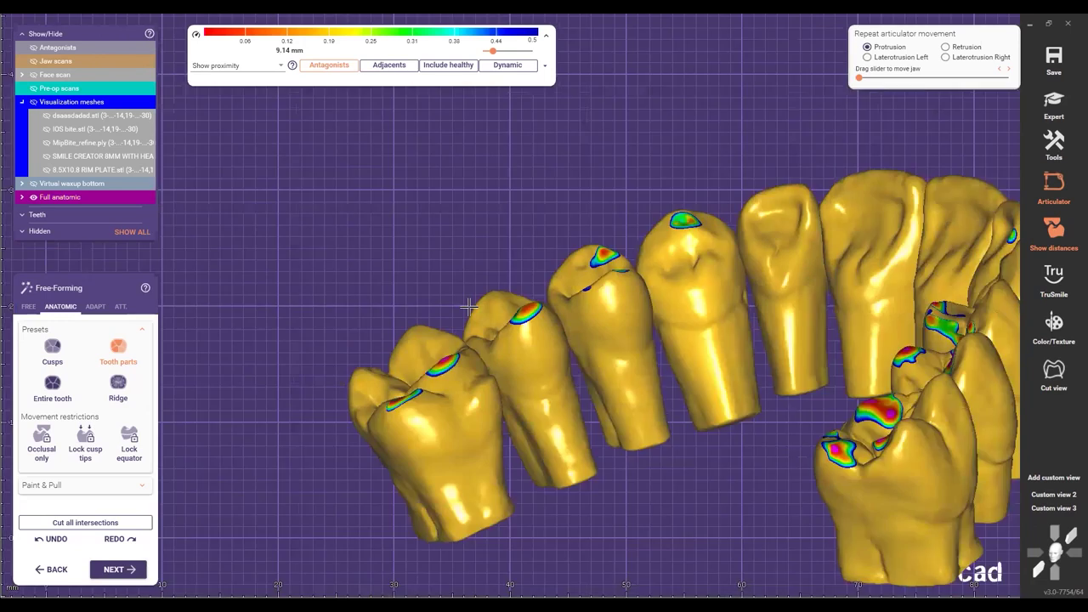
{"action": "scroll", "coordinate": [647, 312], "scroll_direction": "down", "scroll_amount": 6}
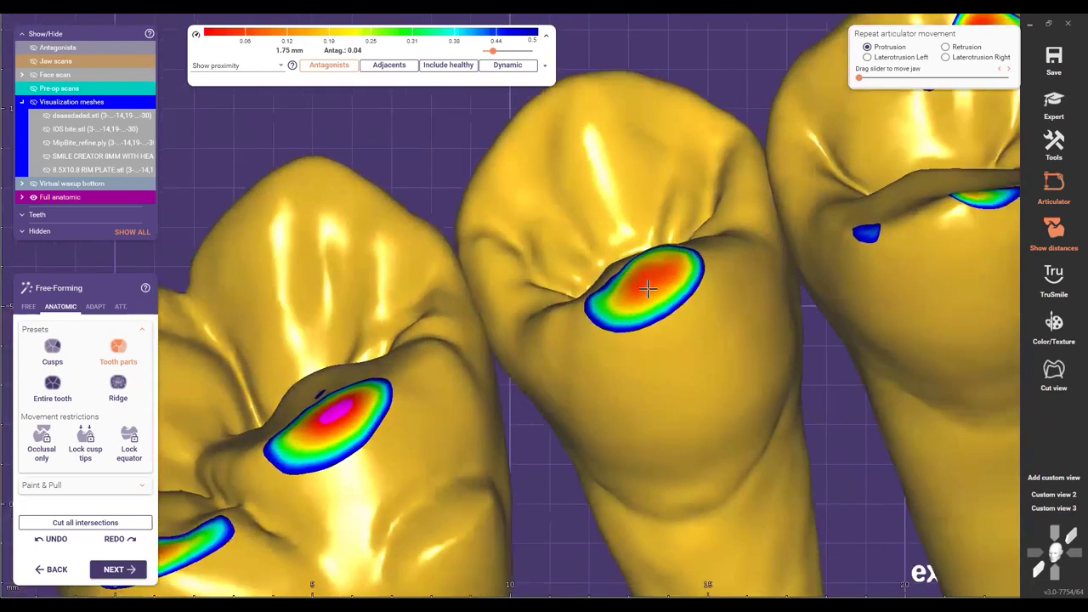
{"action": "scroll", "coordinate": [664, 274], "scroll_direction": "up", "scroll_amount": 1}
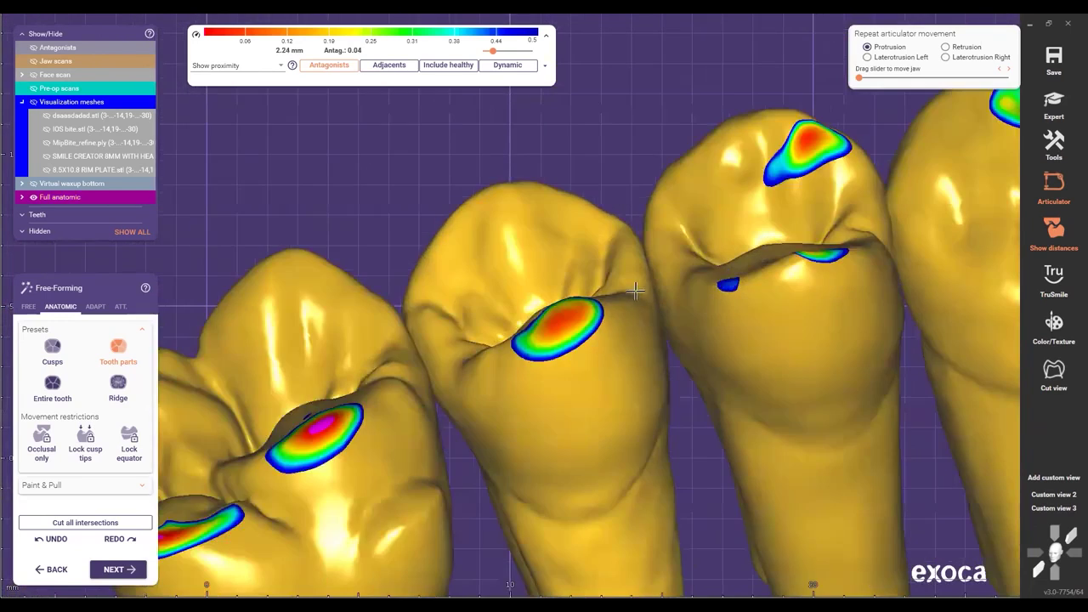
{"action": "scroll", "coordinate": [706, 323], "scroll_direction": "down", "scroll_amount": 5}
{"action": "scroll", "coordinate": [511, 380], "scroll_direction": "up", "scroll_amount": 4}
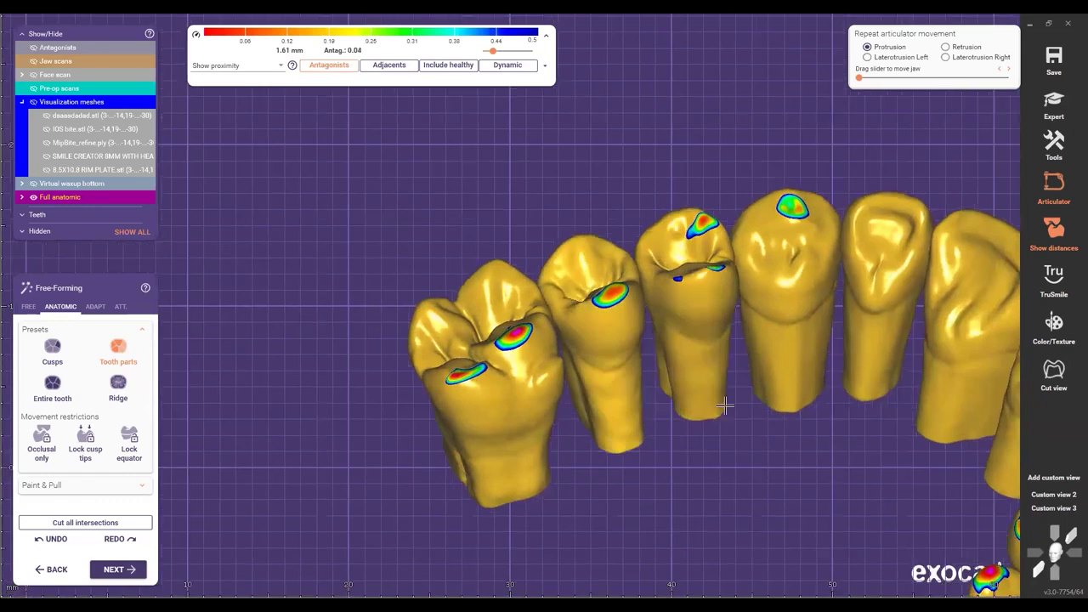
{"action": "scroll", "coordinate": [511, 379], "scroll_direction": "down", "scroll_amount": 2}
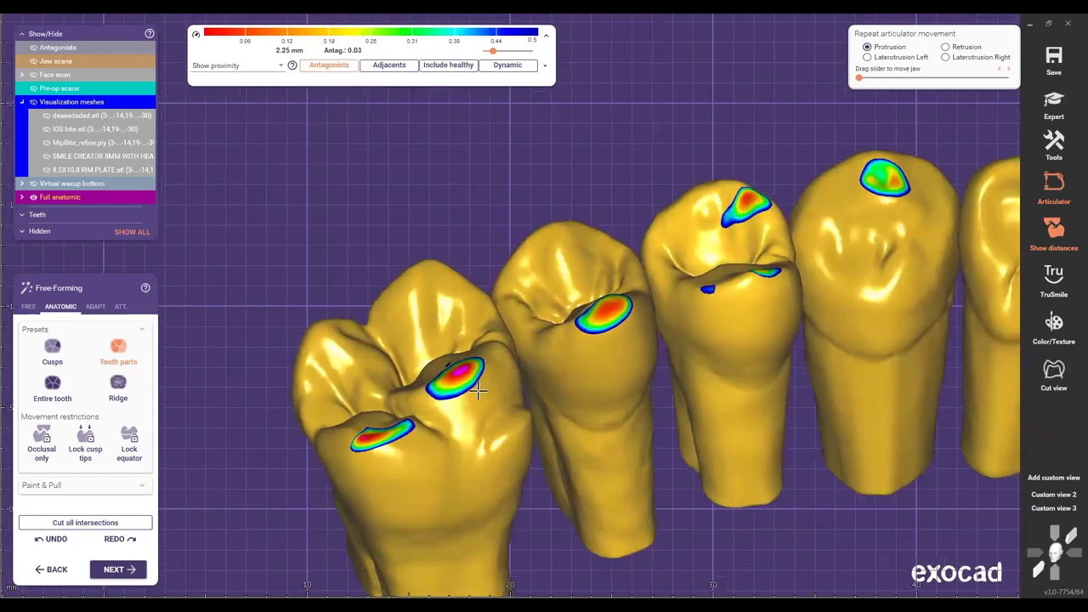
{"action": "scroll", "coordinate": [622, 390], "scroll_direction": "down", "scroll_amount": 2}
{"action": "scroll", "coordinate": [579, 348], "scroll_direction": "down", "scroll_amount": 2}
Step: Pull the palatal part of tooth 13, the second premolar, slightly toward its cusp tip using the Tooth parts preset
{"action": "right_click_drag", "start_coordinate": [579, 348], "coordinate": [649, 299]}
{"action": "scroll", "coordinate": [564, 388], "scroll_direction": "down", "scroll_amount": 3}
{"action": "middle_click_drag", "start_coordinate": [648, 300], "coordinate": [584, 322]}
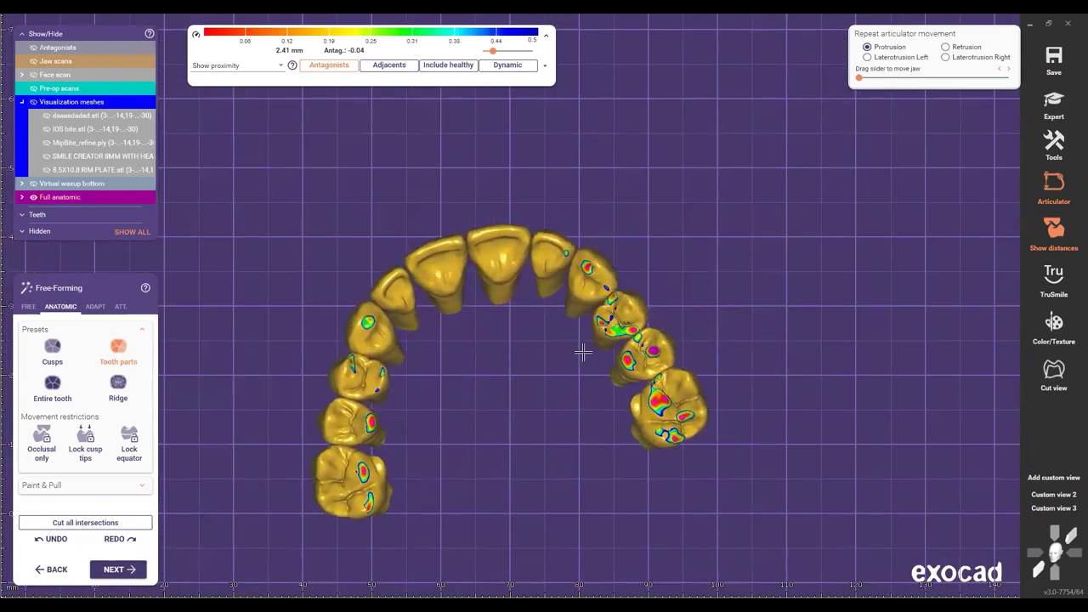
{"action": "right_click_drag", "start_coordinate": [582, 351], "coordinate": [636, 356]}
{"action": "scroll", "coordinate": [617, 368], "scroll_direction": "up", "scroll_amount": 2}
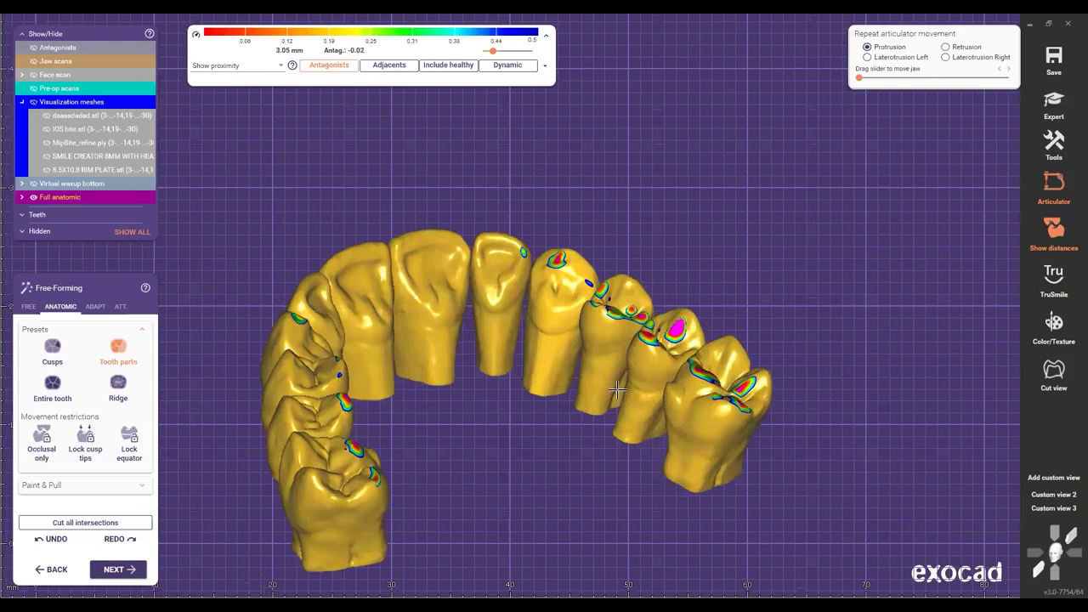
{"action": "scroll", "coordinate": [664, 396], "scroll_direction": "up", "scroll_amount": 3}
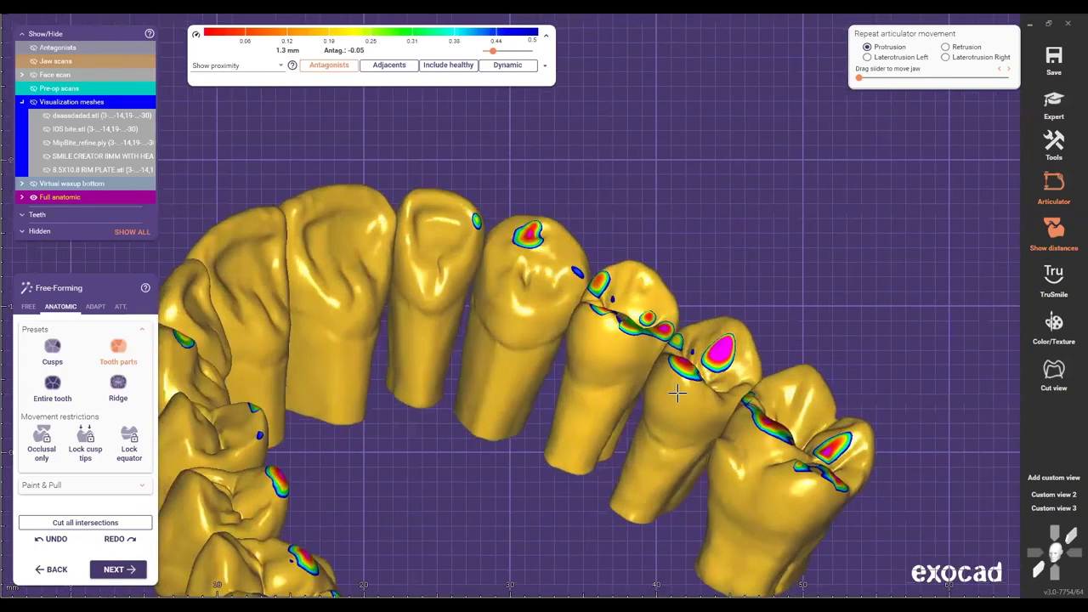
{"action": "scroll", "coordinate": [677, 392], "scroll_direction": "up", "scroll_amount": 5}
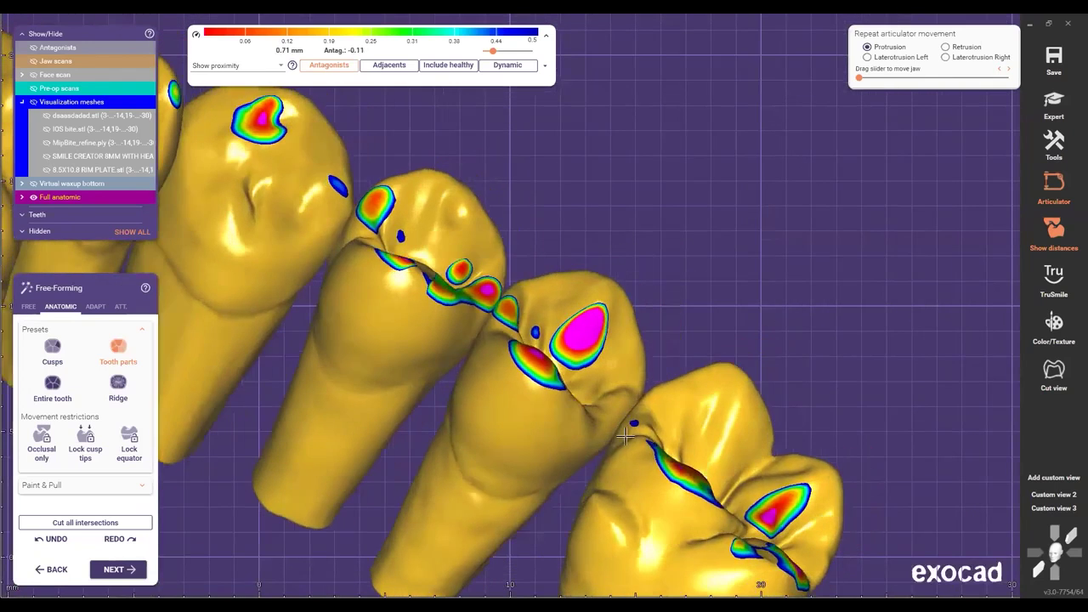
{"action": "scroll", "coordinate": [476, 403], "scroll_direction": "up", "scroll_amount": 3}
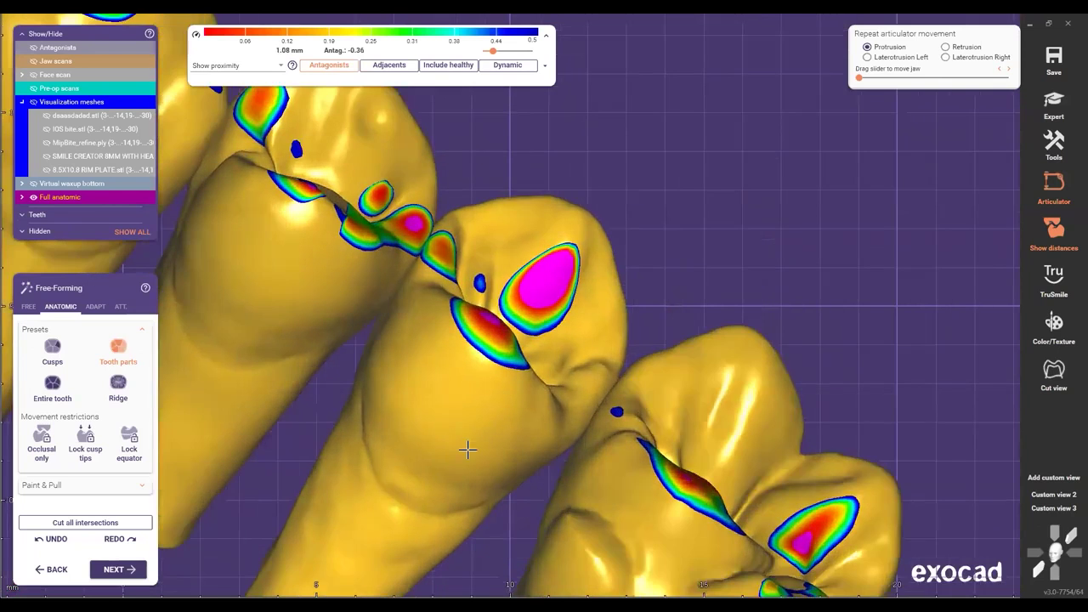
{"action": "scroll", "coordinate": [494, 441], "scroll_direction": "up", "scroll_amount": 2}
{"action": "mouse_move", "coordinate": [506, 434]}
{"action": "left_mouse_down"}
{"action": "mouse_move", "coordinate": [515, 416]}
{"action": "mouse_move", "coordinate": [490, 377]}
{"action": "left_mouse_up"}
{"action": "scroll", "coordinate": [479, 417], "scroll_direction": "down", "scroll_amount": 1}
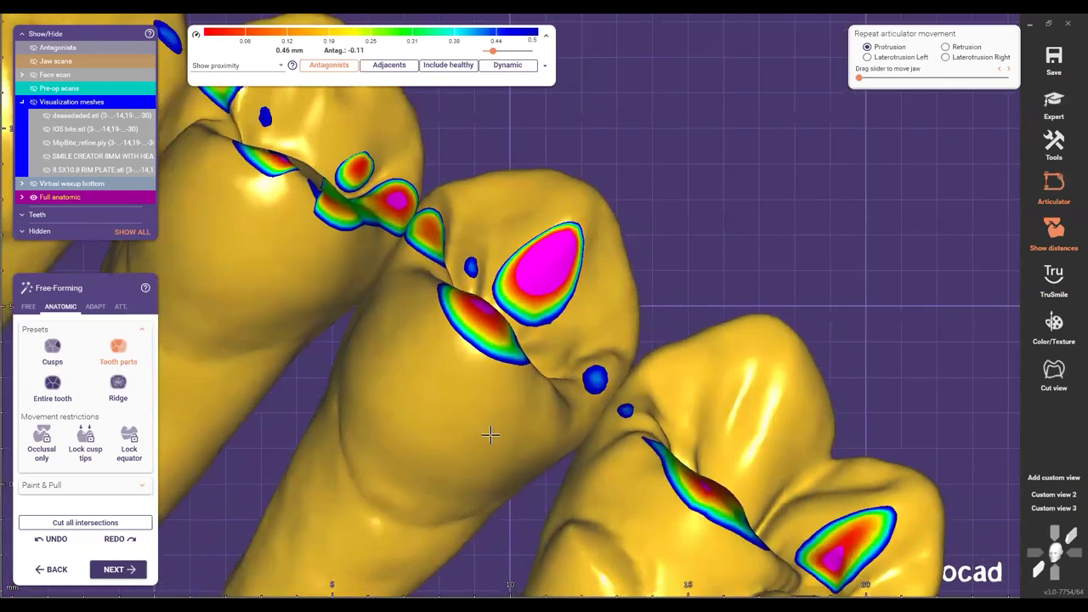
{"action": "scroll", "coordinate": [508, 410], "scroll_direction": "down", "scroll_amount": 1}
{"action": "scroll", "coordinate": [504, 405], "scroll_direction": "down", "scroll_amount": 2}
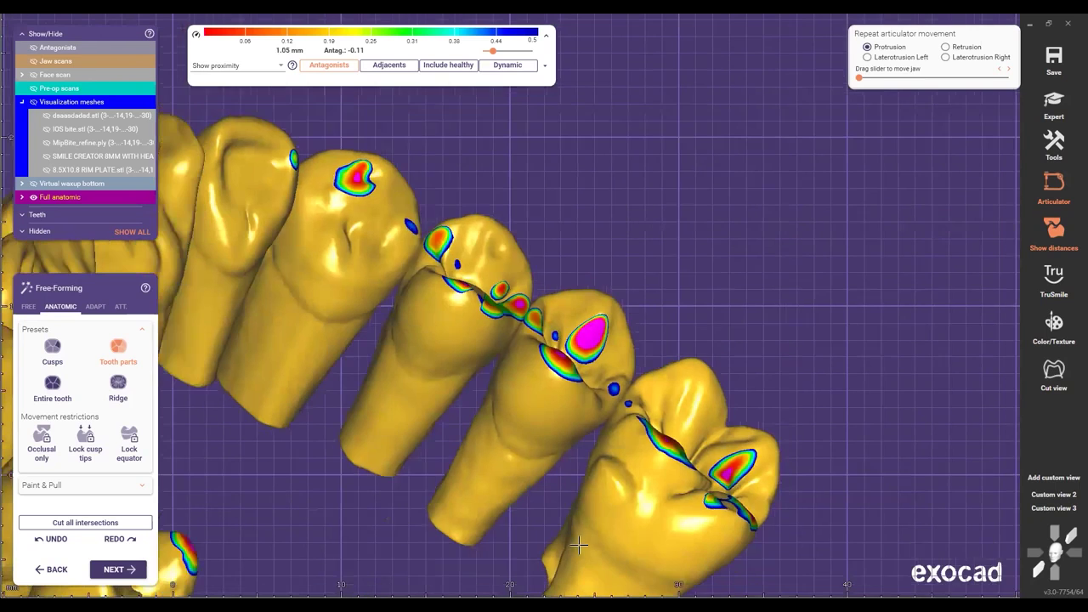
Step: Check the whole arch from the front and compare the contact spots from the occlusal view
{"action": "scroll", "coordinate": [503, 566], "scroll_direction": "down", "scroll_amount": 5}
{"action": "right_click_drag", "start_coordinate": [494, 552], "coordinate": [319, 377]}
{"action": "scroll", "coordinate": [320, 377], "scroll_direction": "up", "scroll_amount": 4}
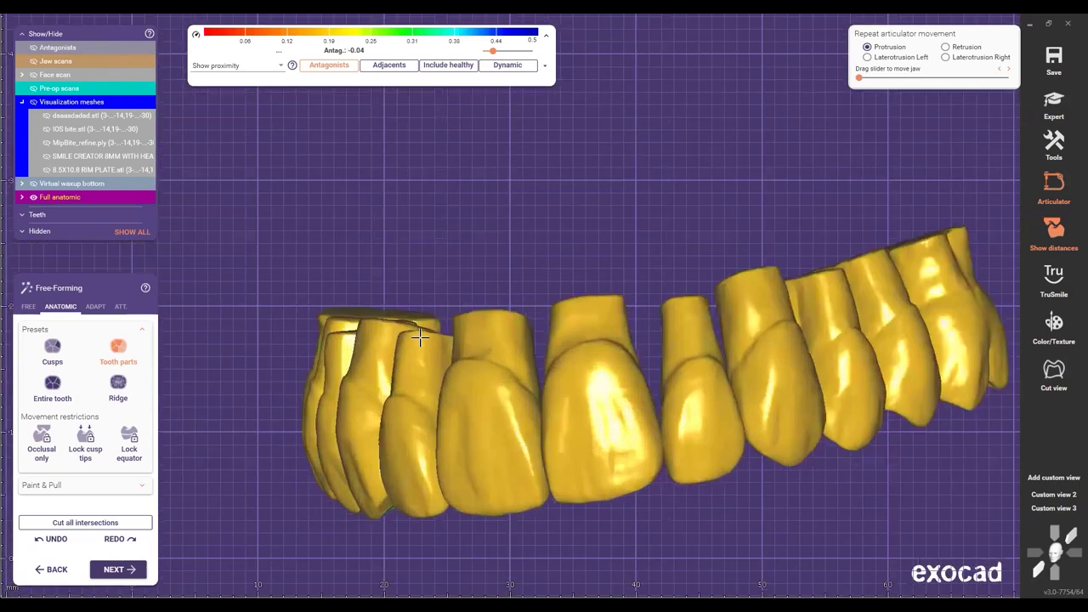
{"action": "right_click_drag", "start_coordinate": [566, 389], "coordinate": [467, 271]}
{"action": "scroll", "coordinate": [483, 315], "scroll_direction": "up", "scroll_amount": 2}
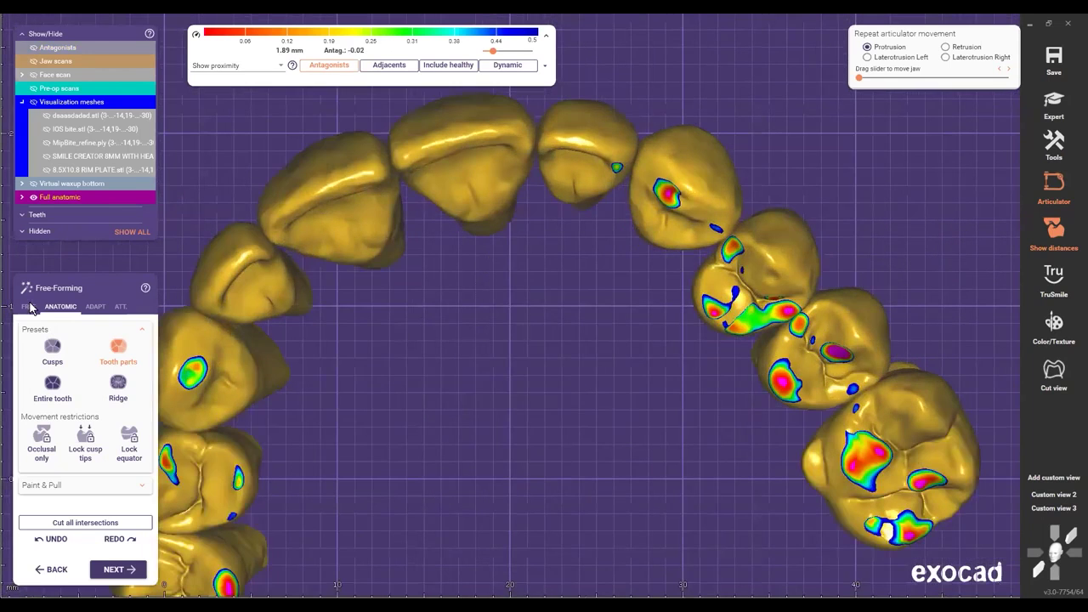
{"action": "scroll", "coordinate": [20, 314], "scroll_direction": "up", "scroll_amount": 2}
{"action": "scroll", "coordinate": [658, 261], "scroll_direction": "down", "scroll_amount": 2}
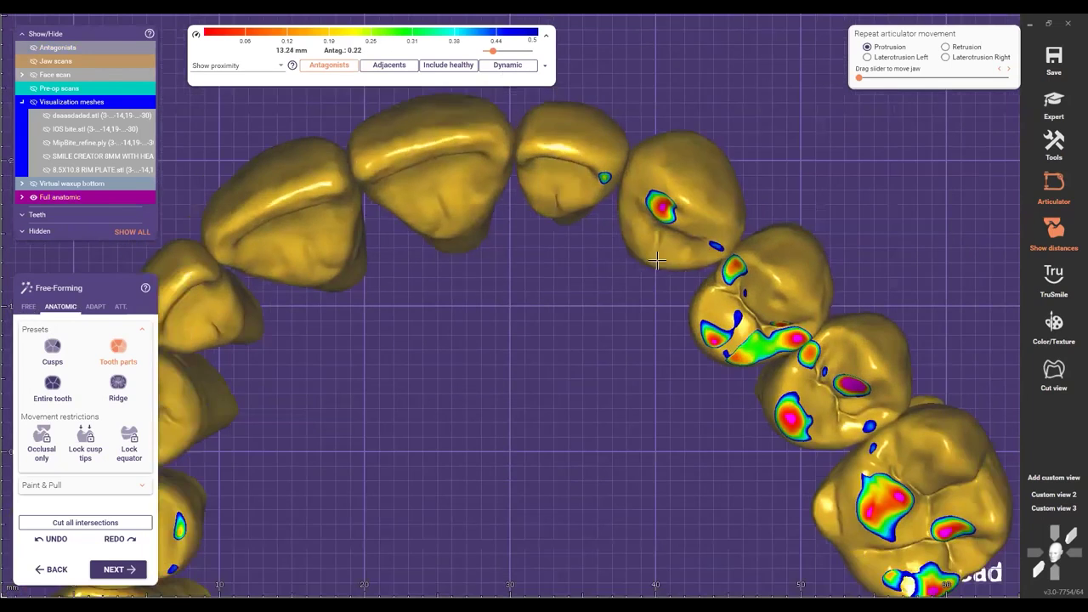
{"action": "scroll", "coordinate": [668, 305], "scroll_direction": "down", "scroll_amount": 4}
Step: Show the antagonists and switch Free-Forming to the Free mode with Add/Remove active
{"action": "left_click", "coordinate": [34, 48]}
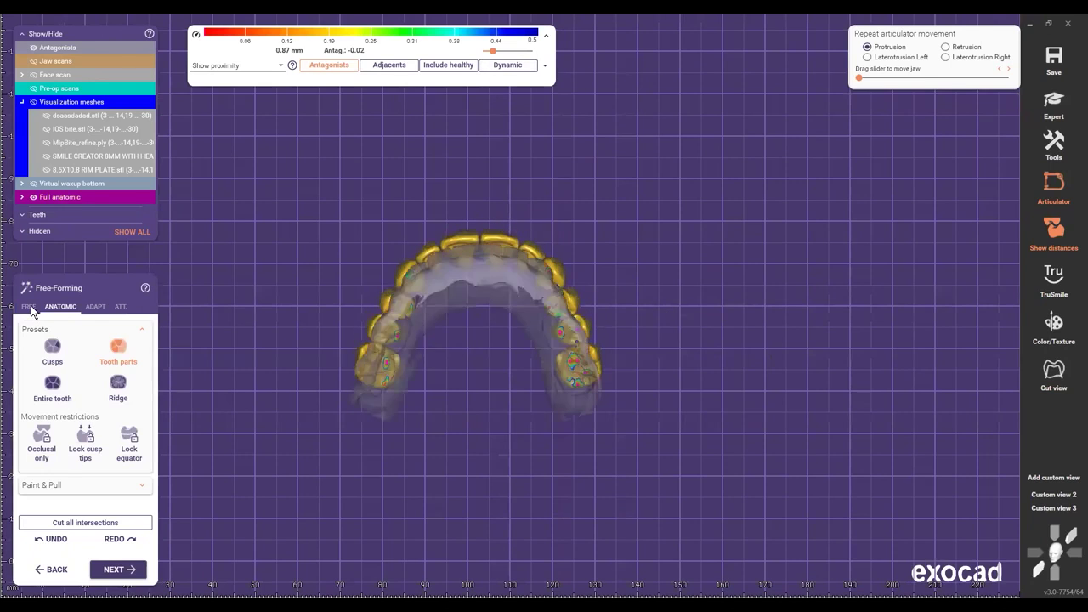
{"action": "key", "text": "1"}
{"action": "scroll", "coordinate": [476, 241], "scroll_direction": "up", "scroll_amount": 2}
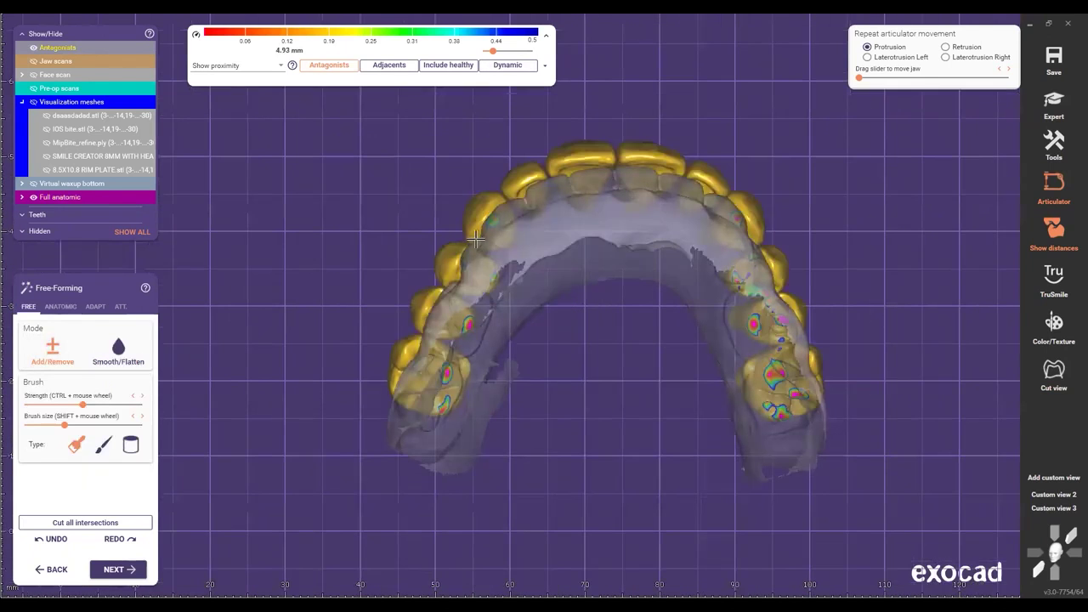
{"action": "scroll", "coordinate": [424, 223], "scroll_direction": "up", "scroll_amount": 1}
Step: Examine from above how teeth 12 to 14 meet the antagonist, looking through the translucent teeth at their contact spots
{"action": "right_click_drag", "start_coordinate": [418, 284], "coordinate": [228, 341]}
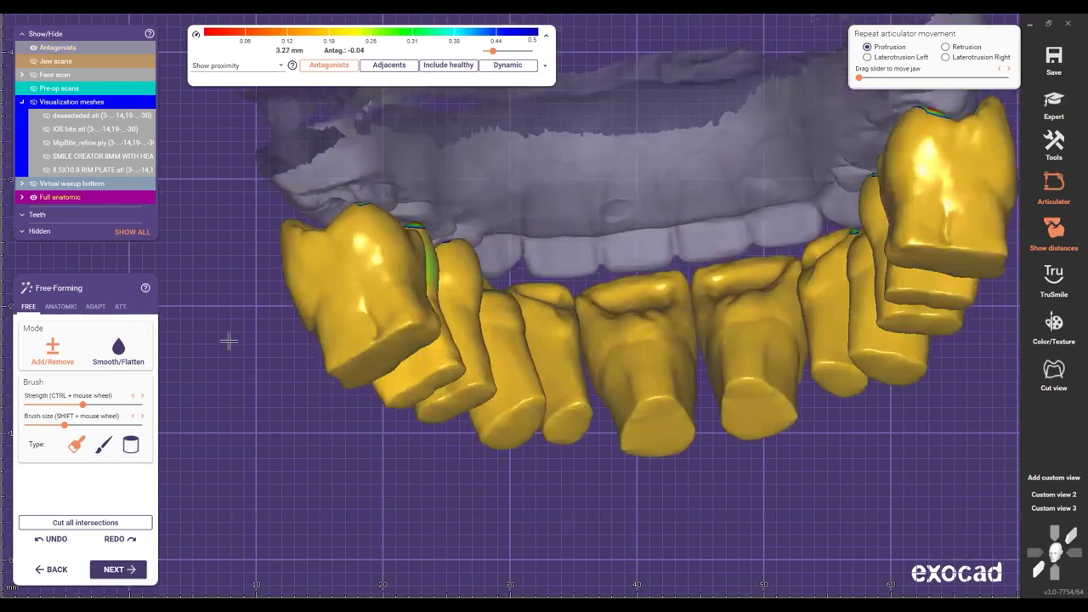
{"action": "right_click_drag", "start_coordinate": [659, 265], "coordinate": [505, 423]}
{"action": "right_click_drag", "start_coordinate": [430, 437], "coordinate": [293, 402]}
{"action": "scroll", "coordinate": [294, 402], "scroll_direction": "up", "scroll_amount": 5}
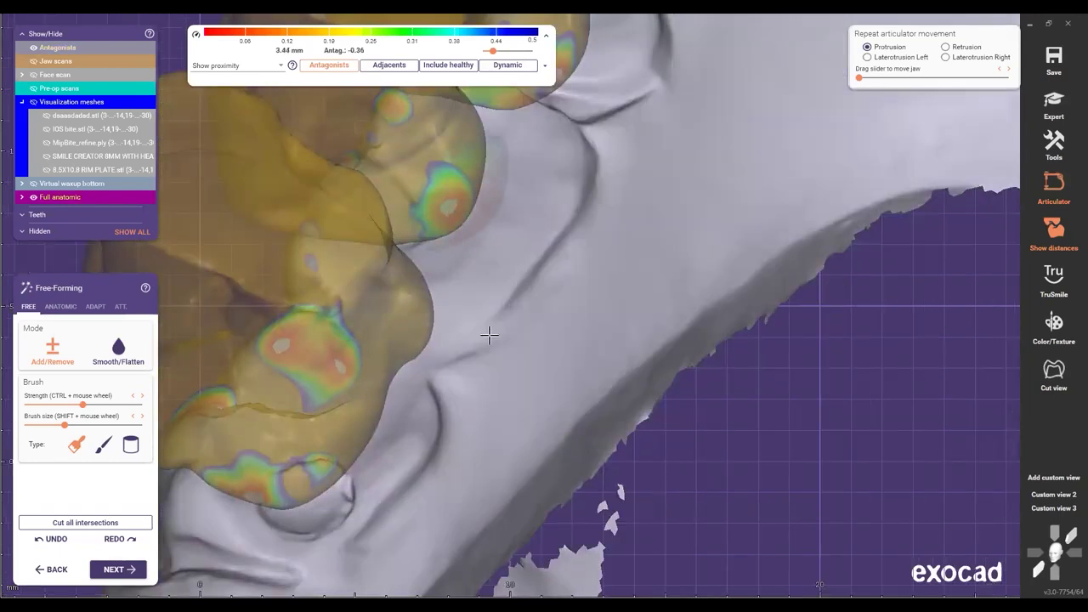
{"action": "scroll", "coordinate": [490, 335], "scroll_direction": "down", "scroll_amount": 4}
Step: Examine the palatal cusp contacts of teeth 3 to 6 against the antagonist, from the canine back to the first molar
{"action": "right_click_drag", "start_coordinate": [476, 228], "coordinate": [623, 300]}
{"action": "scroll", "coordinate": [396, 298], "scroll_direction": "up", "scroll_amount": 4}
{"action": "scroll", "coordinate": [629, 405], "scroll_direction": "down", "scroll_amount": 4}
{"action": "right_click_drag", "start_coordinate": [663, 406], "coordinate": [703, 337]}
{"action": "scroll", "coordinate": [703, 338], "scroll_direction": "up", "scroll_amount": 5}
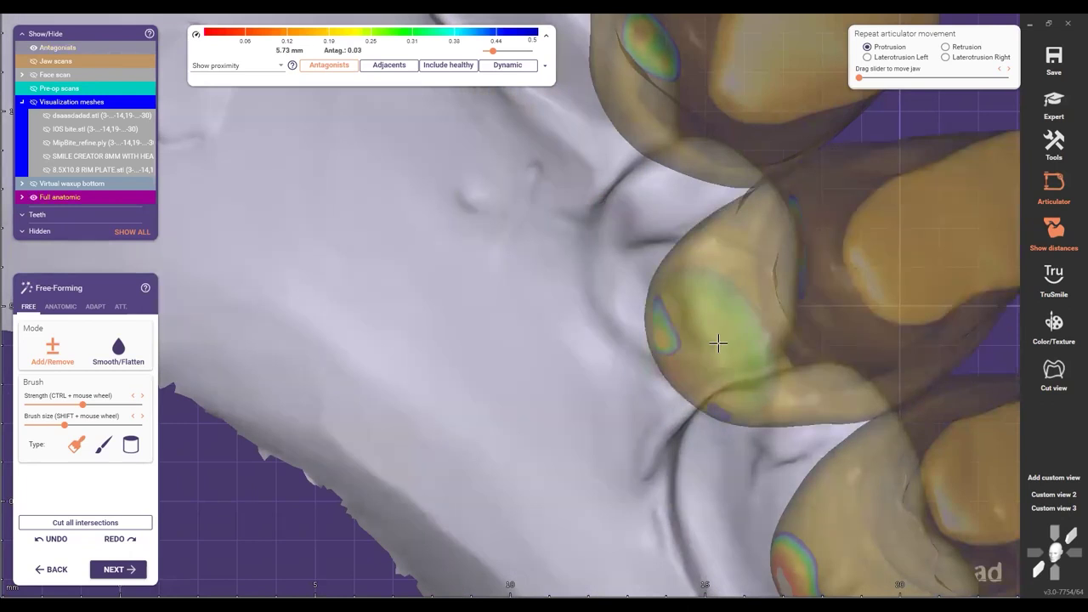
{"action": "right_click_drag", "start_coordinate": [716, 342], "coordinate": [651, 379]}
{"action": "scroll", "coordinate": [732, 398], "scroll_direction": "down", "scroll_amount": 5}
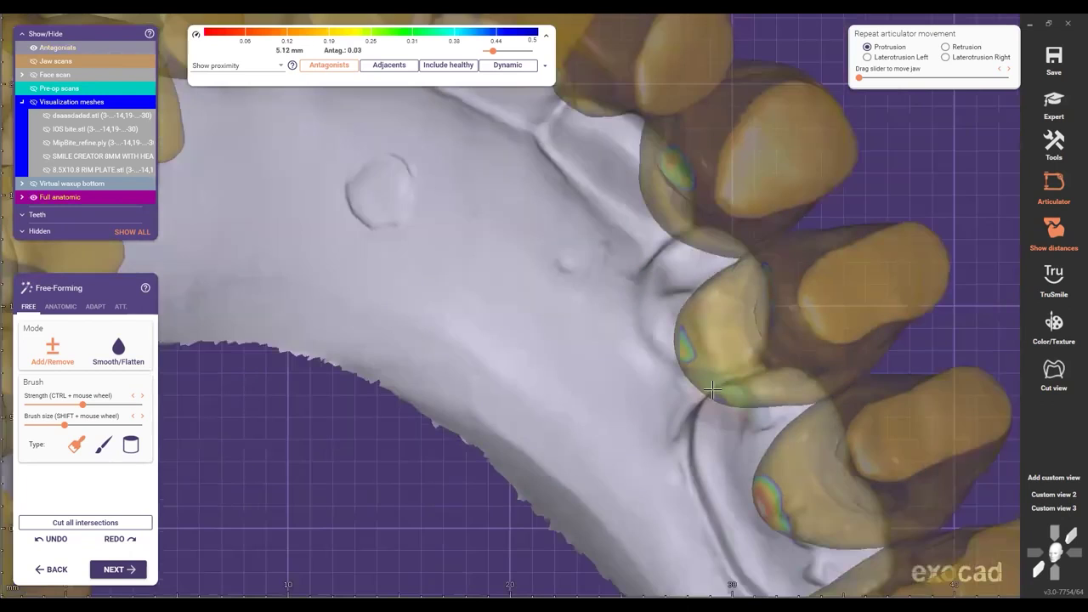
{"action": "scroll", "coordinate": [728, 400], "scroll_direction": "down", "scroll_amount": 2}
{"action": "middle_click_drag", "start_coordinate": [724, 481], "coordinate": [684, 425]}
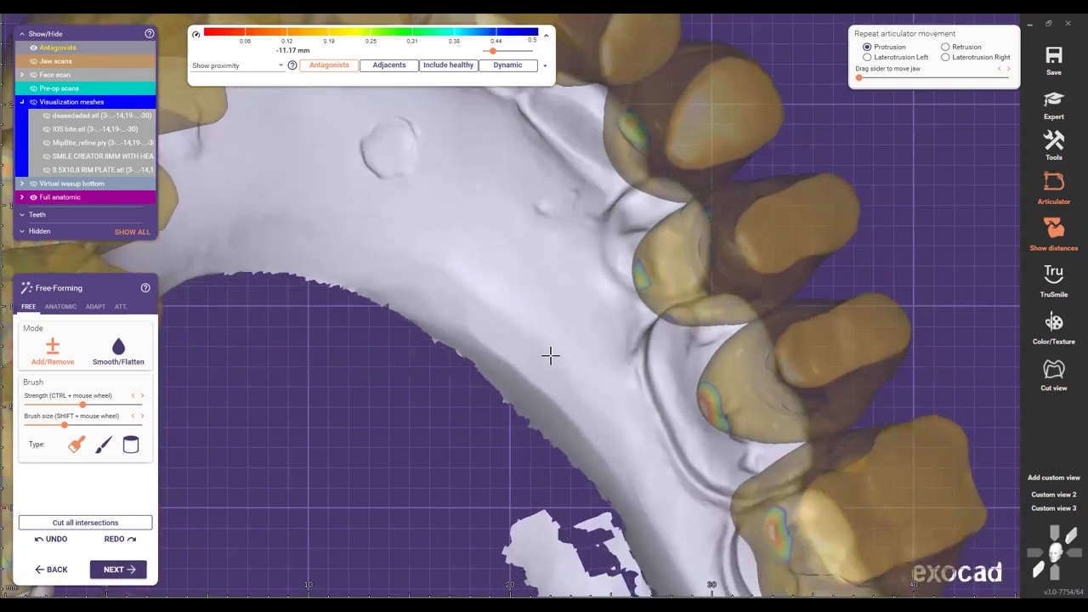
{"action": "scroll", "coordinate": [715, 457], "scroll_direction": "up", "scroll_amount": 2}
{"action": "right_click_drag", "start_coordinate": [714, 457], "coordinate": [460, 311]}
{"action": "scroll", "coordinate": [457, 313], "scroll_direction": "up", "scroll_amount": 4}
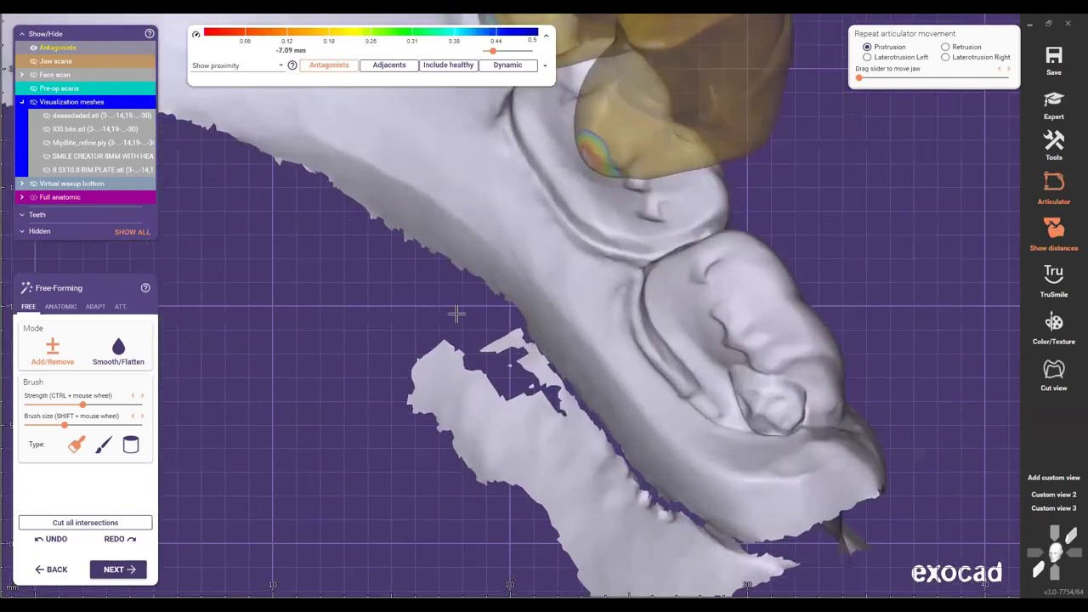
{"action": "scroll", "coordinate": [457, 314], "scroll_direction": "down", "scroll_amount": 3}
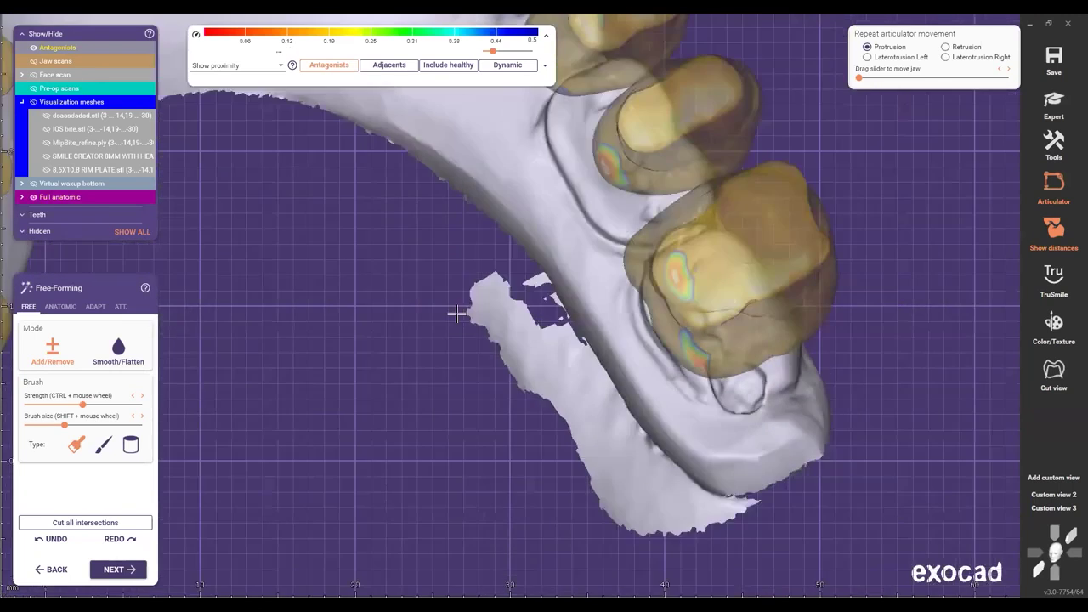
{"action": "scroll", "coordinate": [456, 314], "scroll_direction": "down", "scroll_amount": 5}
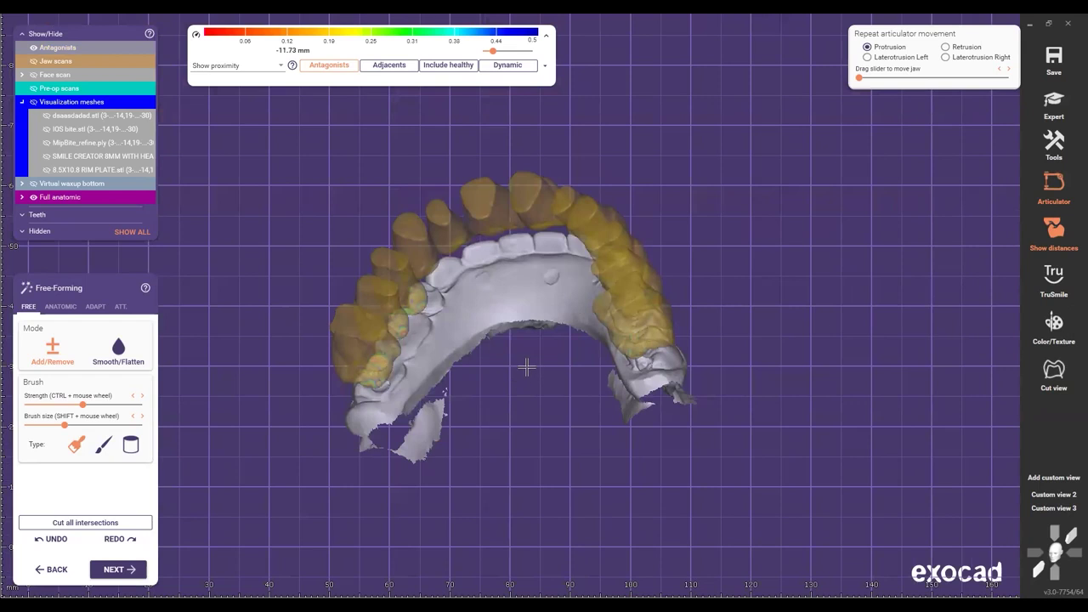
Step: Hide the antagonists and build up the palatal contact spot on tooth 6, the canine, with a smaller Add/Remove brush
{"action": "right_click_drag", "start_coordinate": [518, 370], "coordinate": [456, 269]}
{"action": "scroll", "coordinate": [505, 280], "scroll_direction": "up", "scroll_amount": 2}
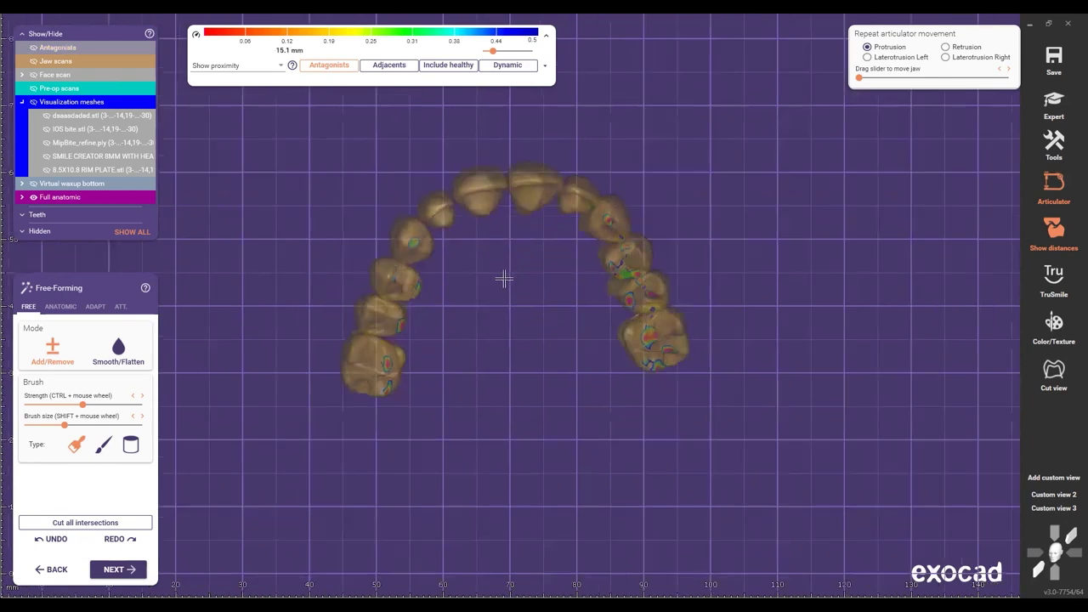
{"action": "scroll", "coordinate": [356, 281], "scroll_direction": "up", "scroll_amount": 2}
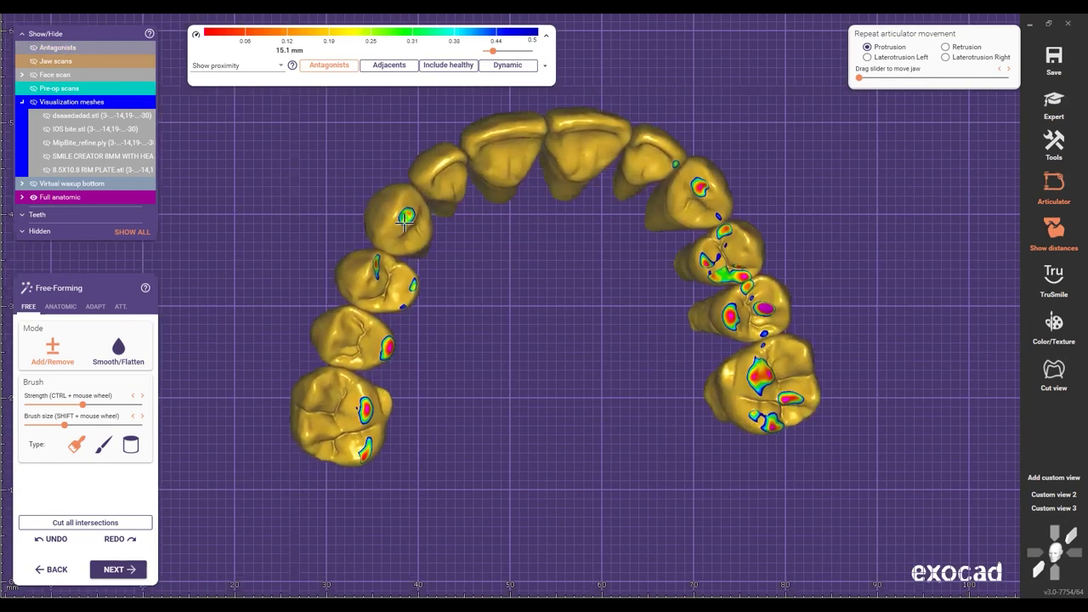
{"action": "left_click_drag", "start_coordinate": [367, 217], "coordinate": [385, 219]}
{"action": "scroll", "coordinate": [391, 221], "scroll_direction": "up", "scroll_amount": 3}
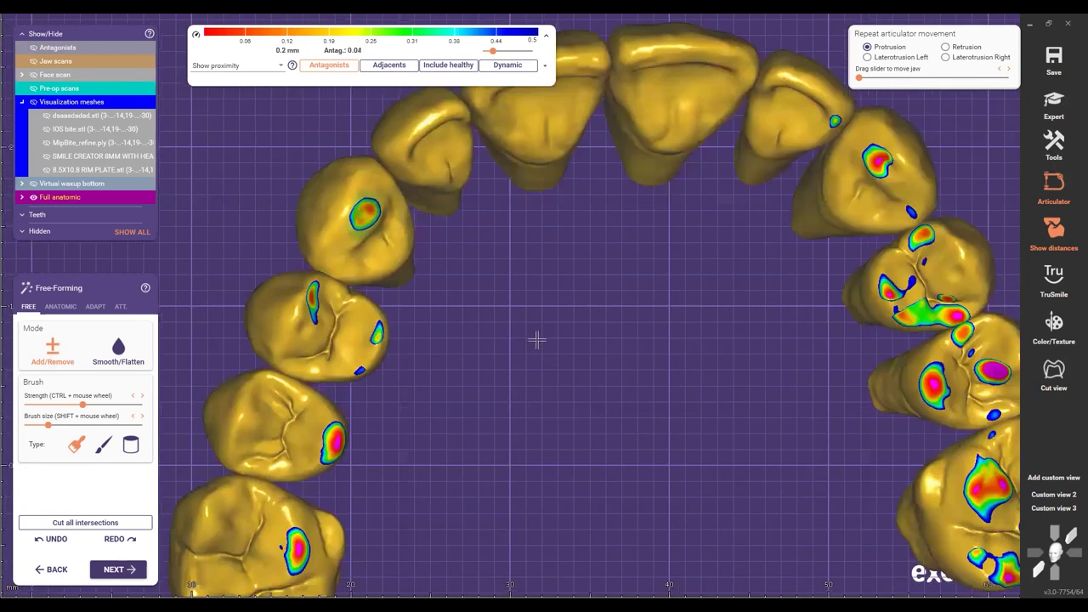
{"action": "scroll", "coordinate": [477, 340], "scroll_direction": "down", "scroll_amount": 1}
{"action": "scroll", "coordinate": [689, 327], "scroll_direction": "down", "scroll_amount": 3}
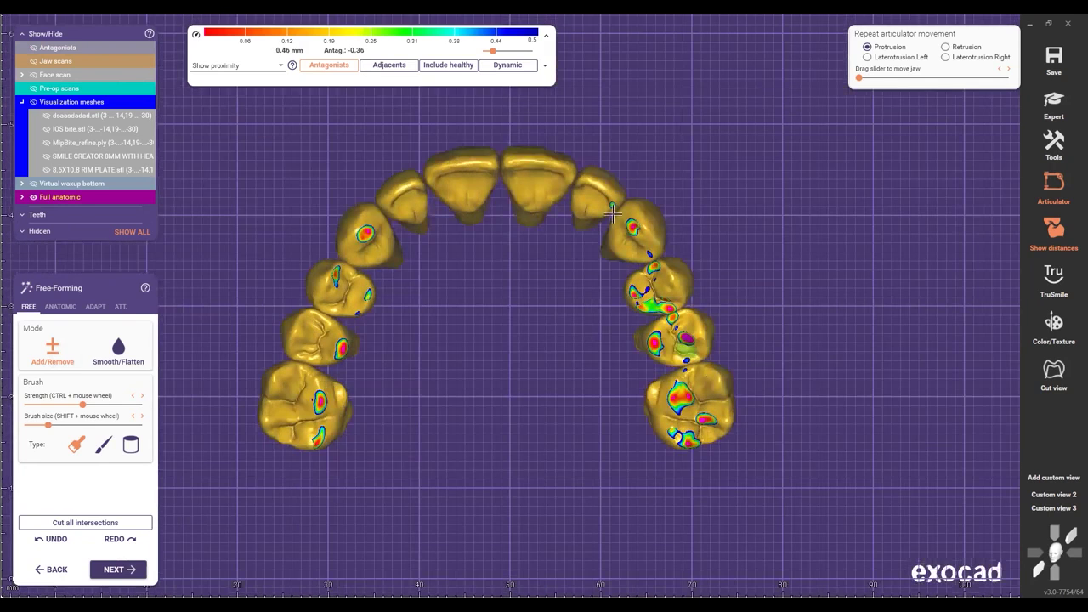
Step: Lighten the heavy contact spots on the buccal cusps of teeth 13 and 14 with the Add/Remove brush
{"action": "scroll", "coordinate": [575, 216], "scroll_direction": "up", "scroll_amount": 3}
{"action": "scroll", "coordinate": [748, 448], "scroll_direction": "up", "scroll_amount": 3}
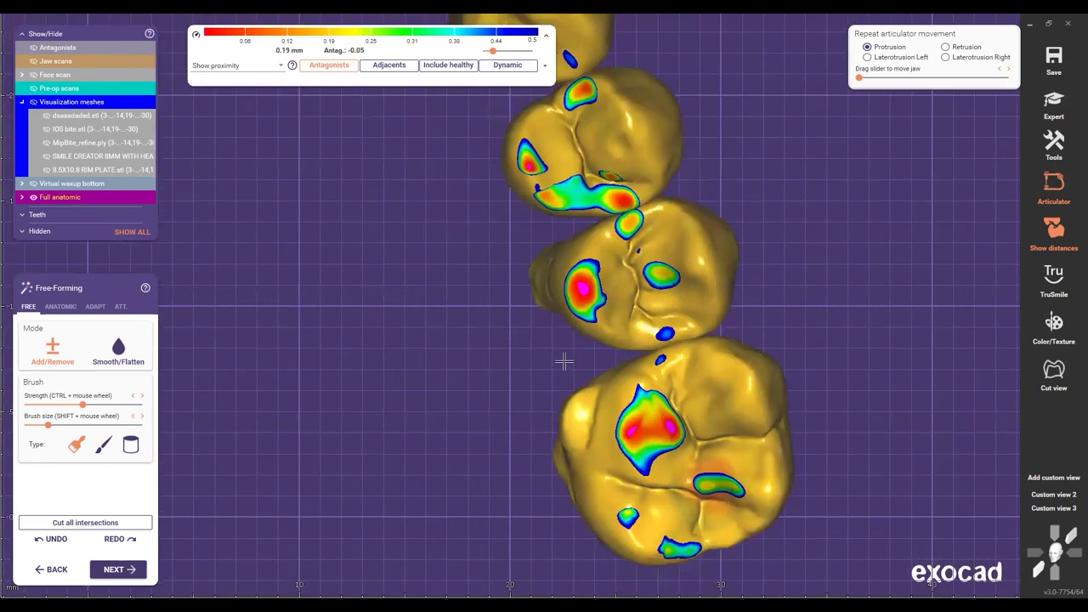
{"action": "scroll", "coordinate": [479, 300], "scroll_direction": "down", "scroll_amount": 2}
{"action": "scroll", "coordinate": [478, 293], "scroll_direction": "down", "scroll_amount": 5}
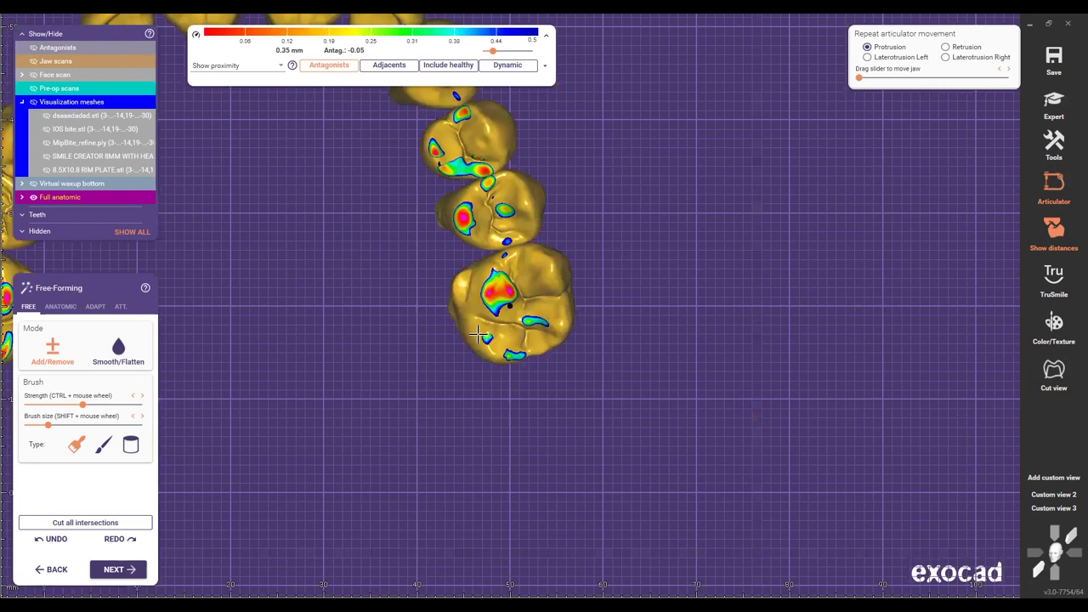
Step: Switch Free-Forming to occlusal adaptation, then proceed to gingiva design with a single gingiva for teeth 3-14
{"action": "key", "text": "3"}
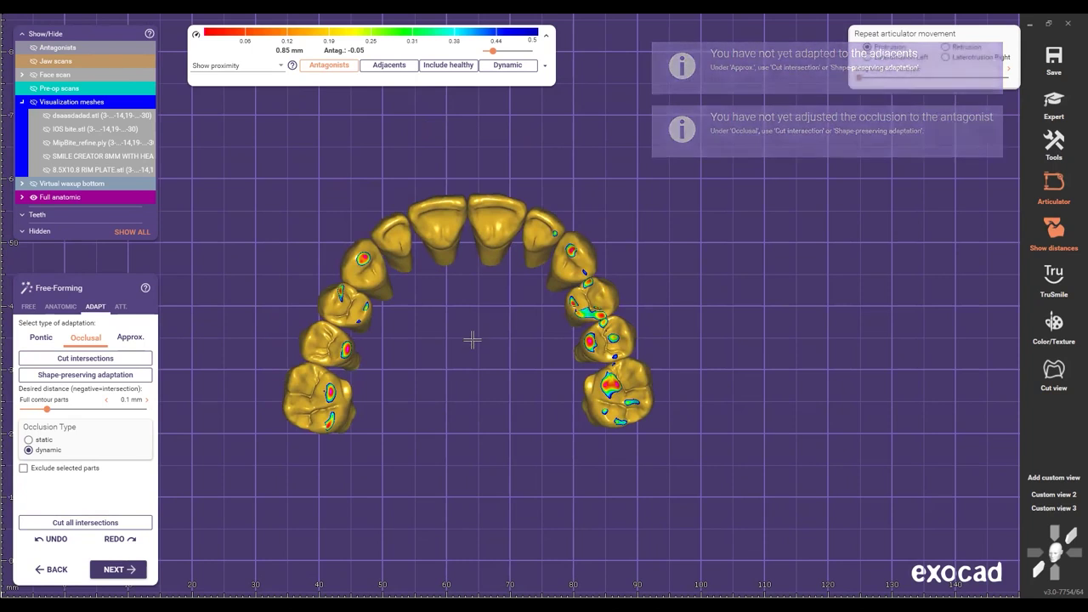
{"action": "key", "text": "c"}
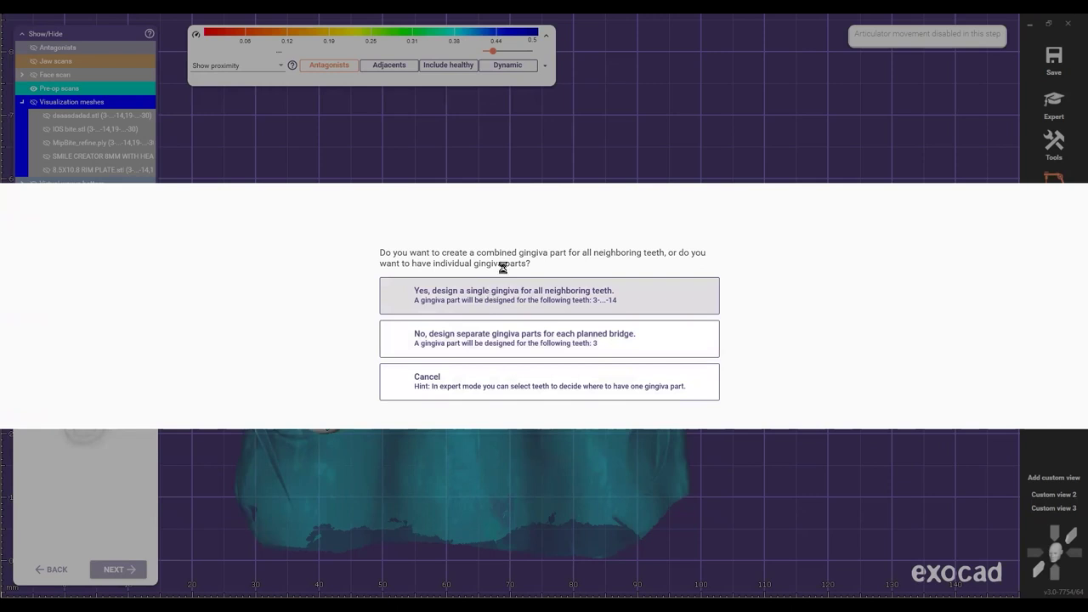
{"action": "left_click", "coordinate": [564, 308]}
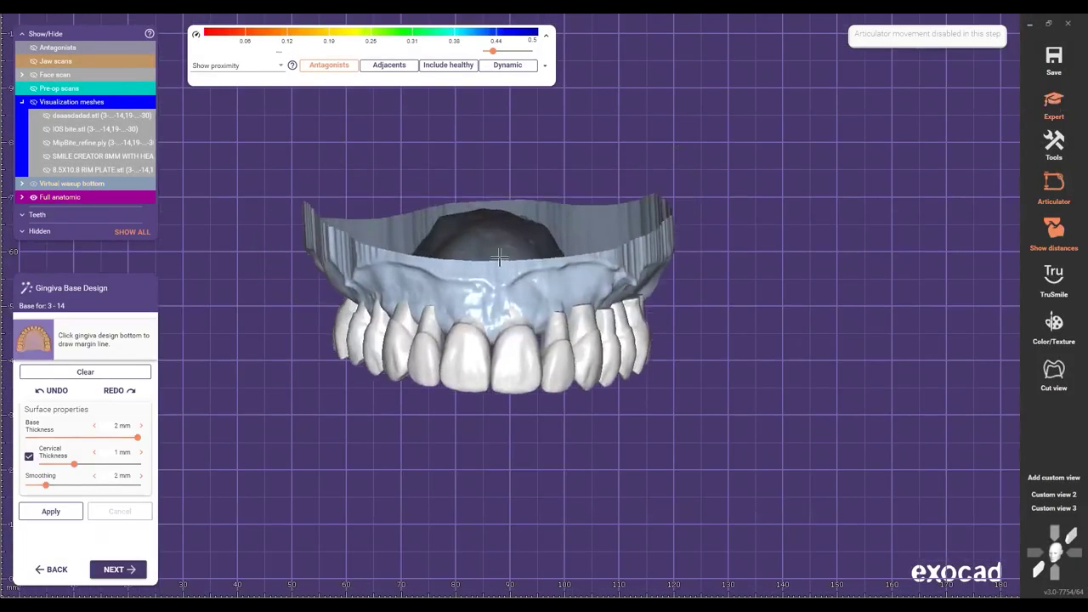
Step: Leave the gingiva design wizard for expert mode and hide the full anatomic teeth so only the jaw scan is shown
{"action": "left_click", "coordinate": [1062, 103]}
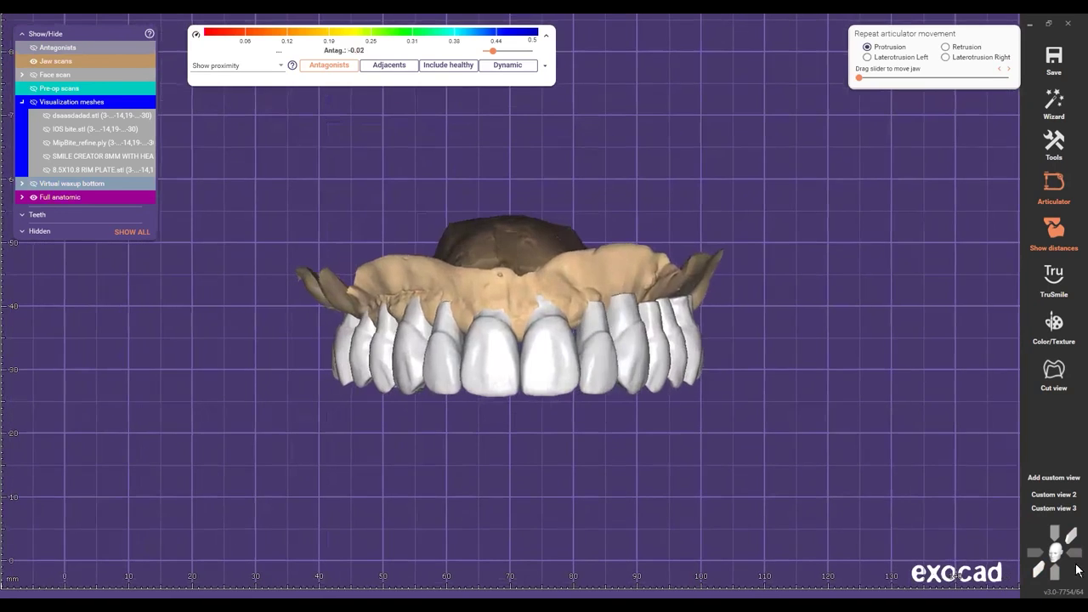
{"action": "left_click", "coordinate": [1039, 569]}
{"action": "key", "text": "shift+f"}
{"action": "left_click", "coordinate": [1074, 553]}
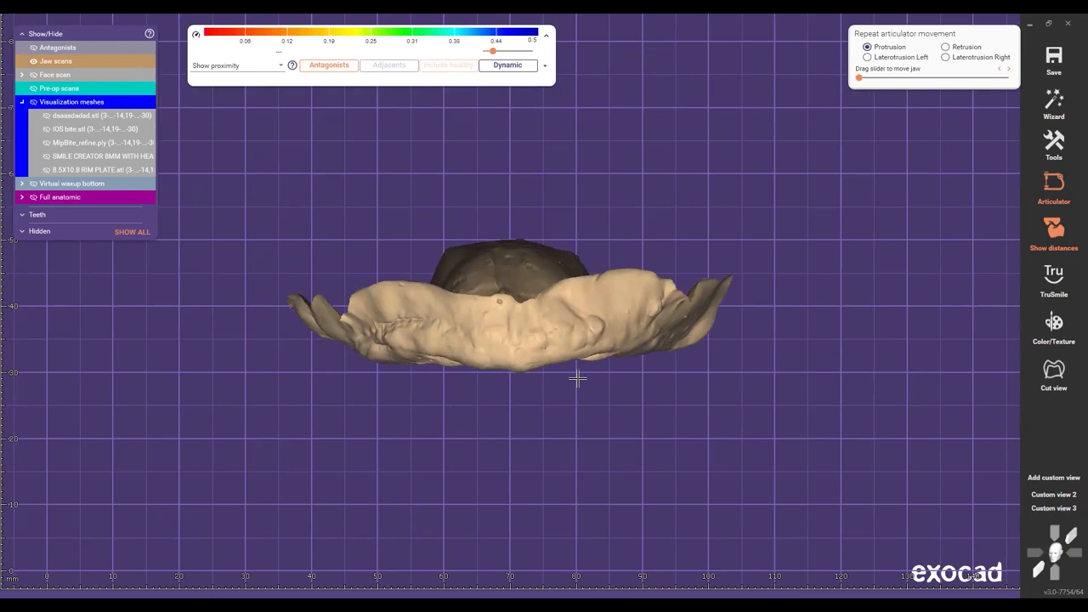
Step: Compare the pre-op denture scan with the edentulous jaw scan, viewing the bare ridge from the occlusal side
{"action": "key", "text": "shift+p"}
{"action": "scroll", "coordinate": [548, 316], "scroll_direction": "down", "scroll_amount": 2}
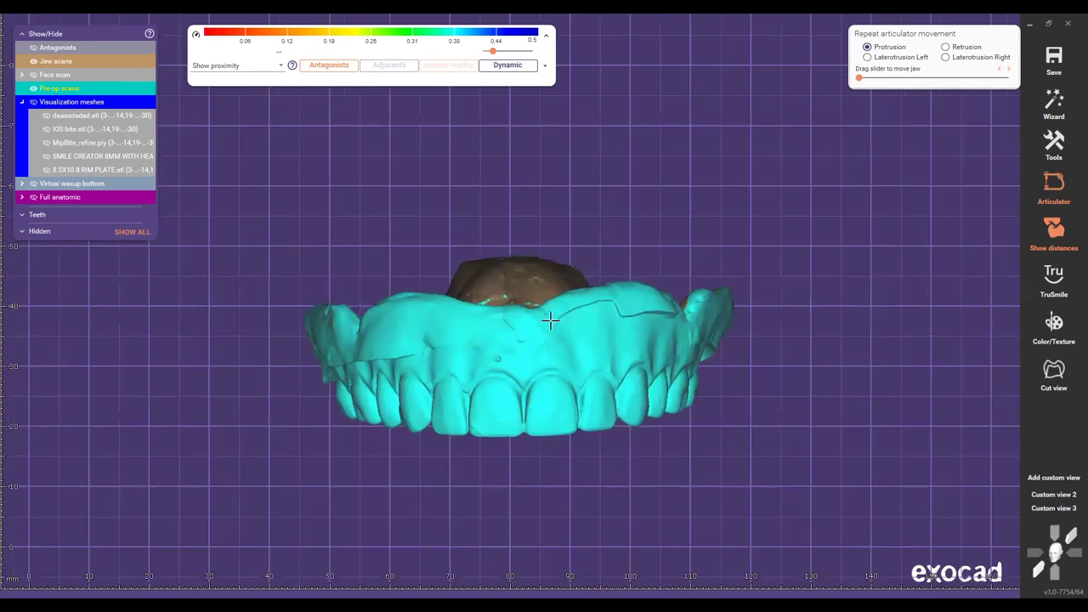
{"action": "scroll", "coordinate": [476, 306], "scroll_direction": "down", "scroll_amount": 2}
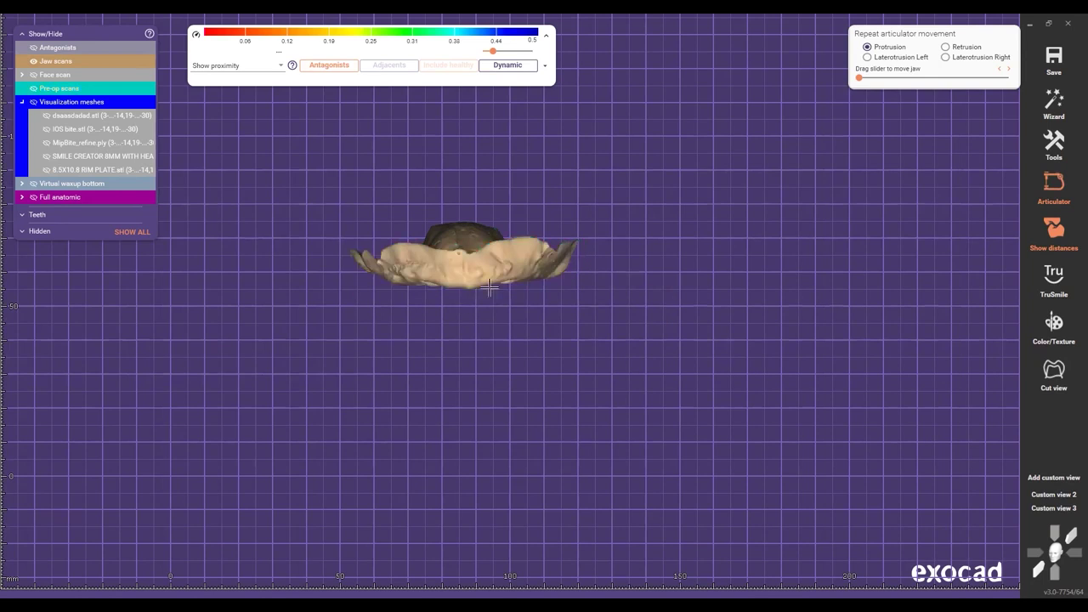
{"action": "right_click_drag", "start_coordinate": [490, 288], "coordinate": [442, 299]}
{"action": "scroll", "coordinate": [499, 261], "scroll_direction": "up", "scroll_amount": 3}
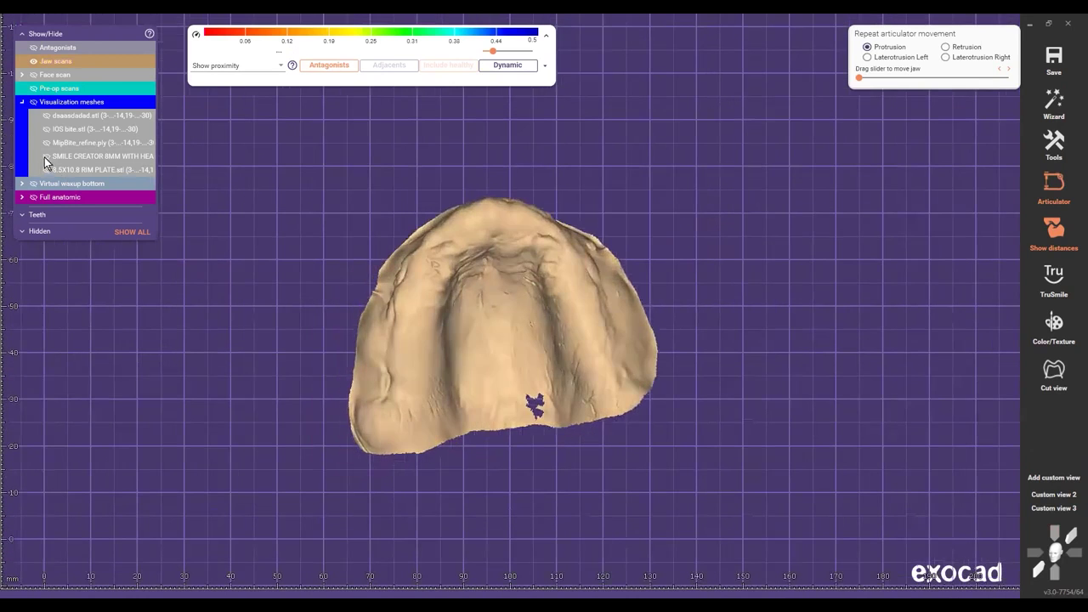
Step: Show the DuchenneSmile face scan together with the jaw scan and apply Custom view 3
{"action": "right_click_drag", "start_coordinate": [575, 301], "coordinate": [568, 324]}
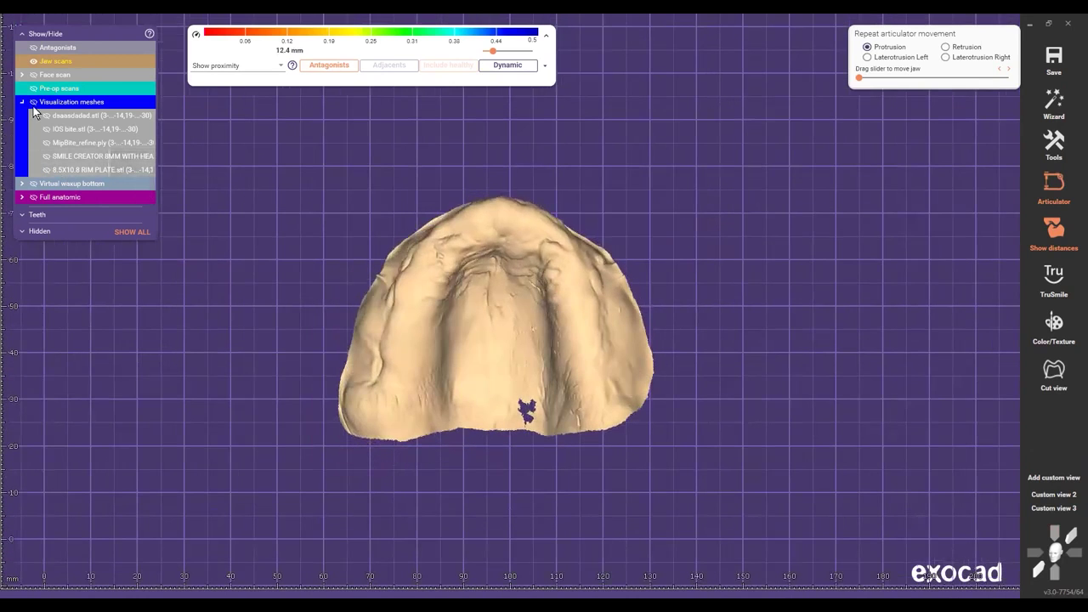
{"action": "scroll", "coordinate": [37, 122], "scroll_direction": "down", "scroll_amount": 2}
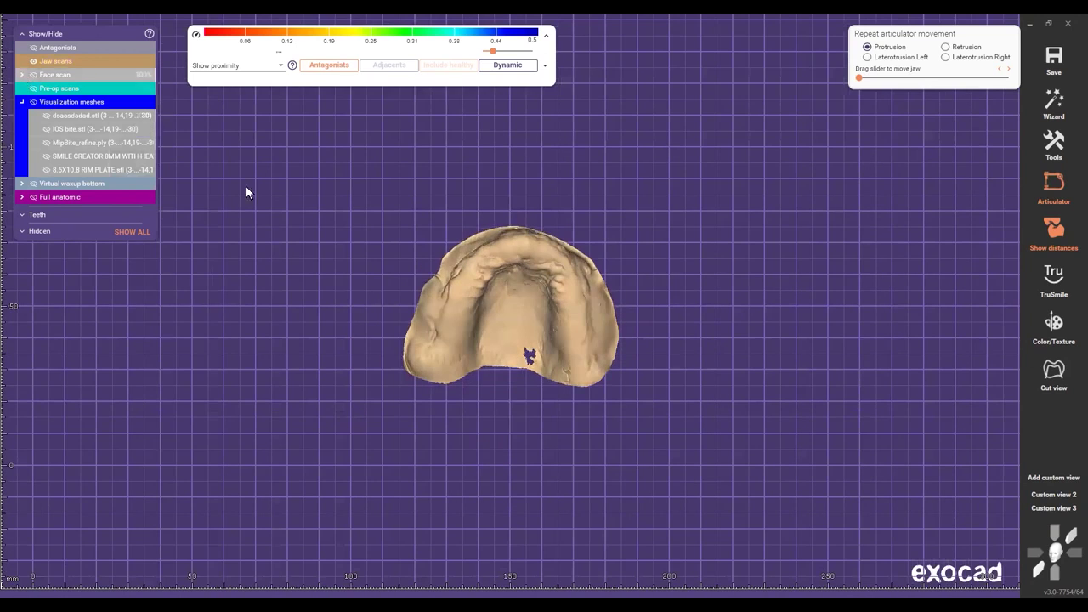
{"action": "left_click", "coordinate": [1065, 508]}
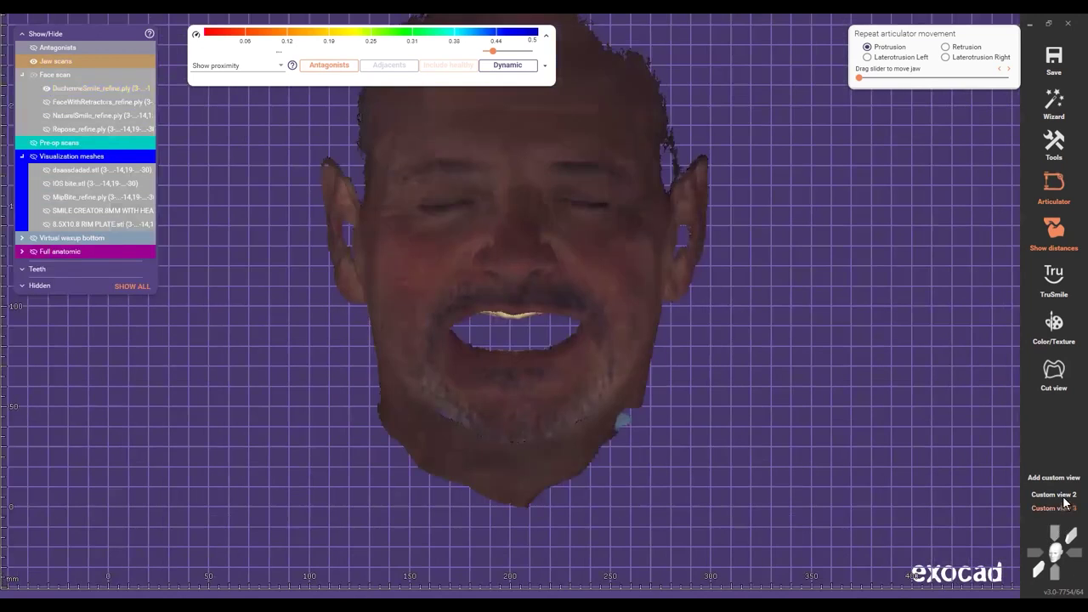
Step: Fade the DuchenneSmile_refine.ply face scan to reveal the upper jaw scan's ridge behind the smile line
{"action": "scroll", "coordinate": [678, 355], "scroll_direction": "up", "scroll_amount": 8}
{"action": "right_click_drag", "start_coordinate": [678, 354], "coordinate": [612, 382]}
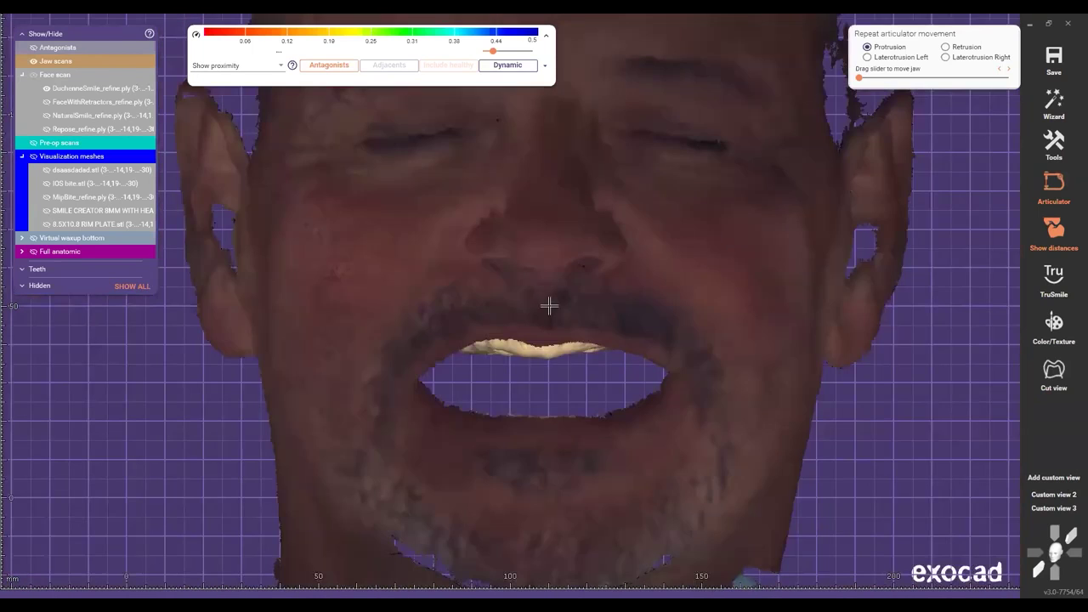
{"action": "scroll", "coordinate": [725, 293], "scroll_direction": "up", "scroll_amount": 3}
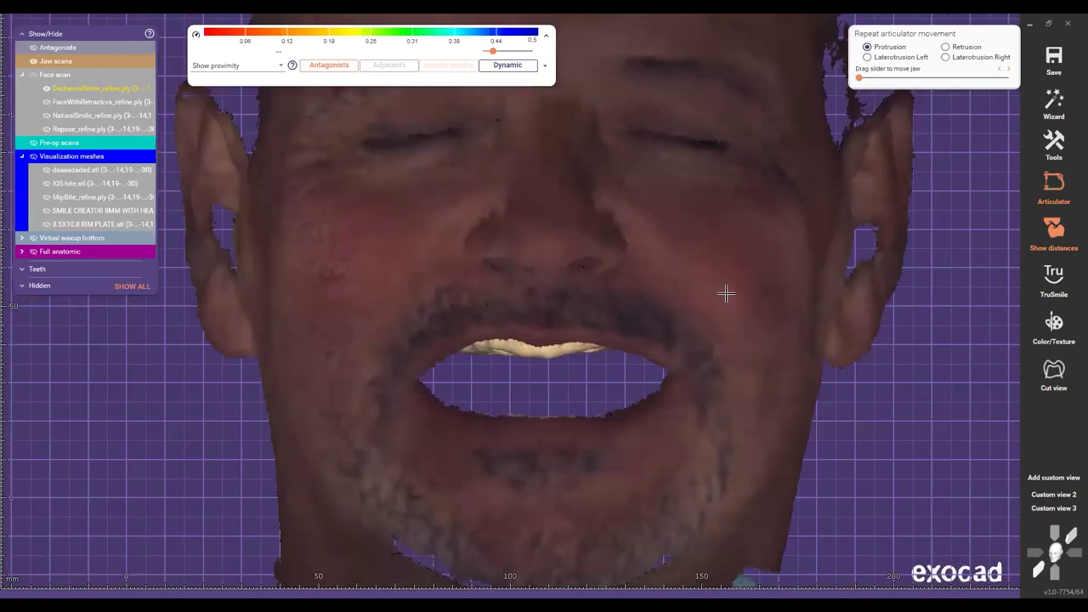
{"action": "scroll", "coordinate": [726, 293], "scroll_direction": "down", "scroll_amount": 5, "text": "ctrl"}
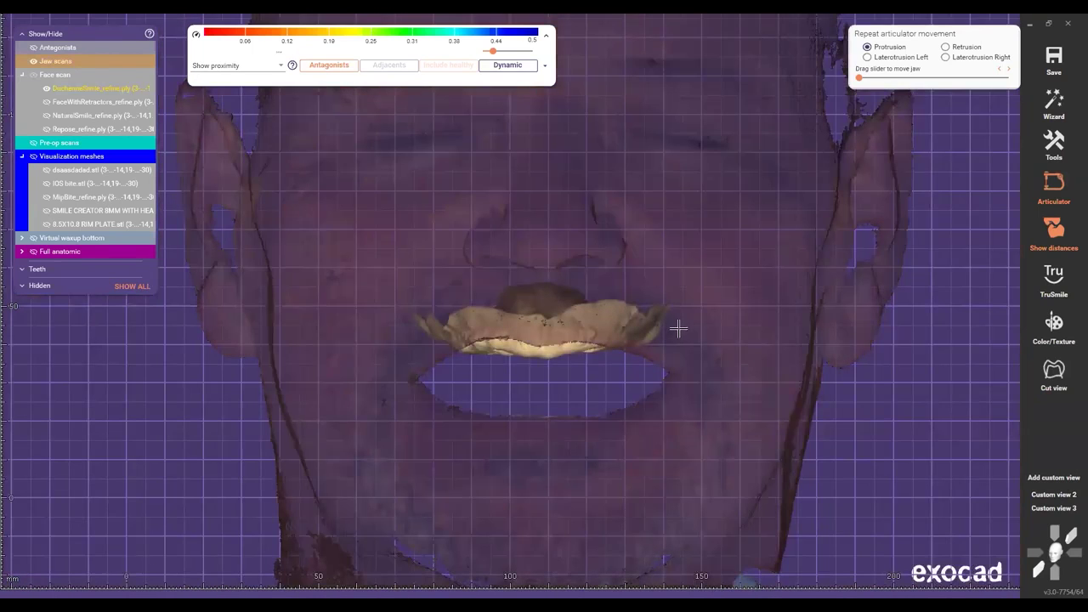
{"action": "scroll", "coordinate": [692, 328], "scroll_direction": "down", "scroll_amount": 2, "text": "ctrl"}
{"action": "scroll", "coordinate": [569, 331], "scroll_direction": "up", "scroll_amount": 3}
Step: Open the upper jaw scan in Edit Mesh and select the ridge crest straight through, below a line drawn across its front
{"action": "right_click", "coordinate": [621, 353]}
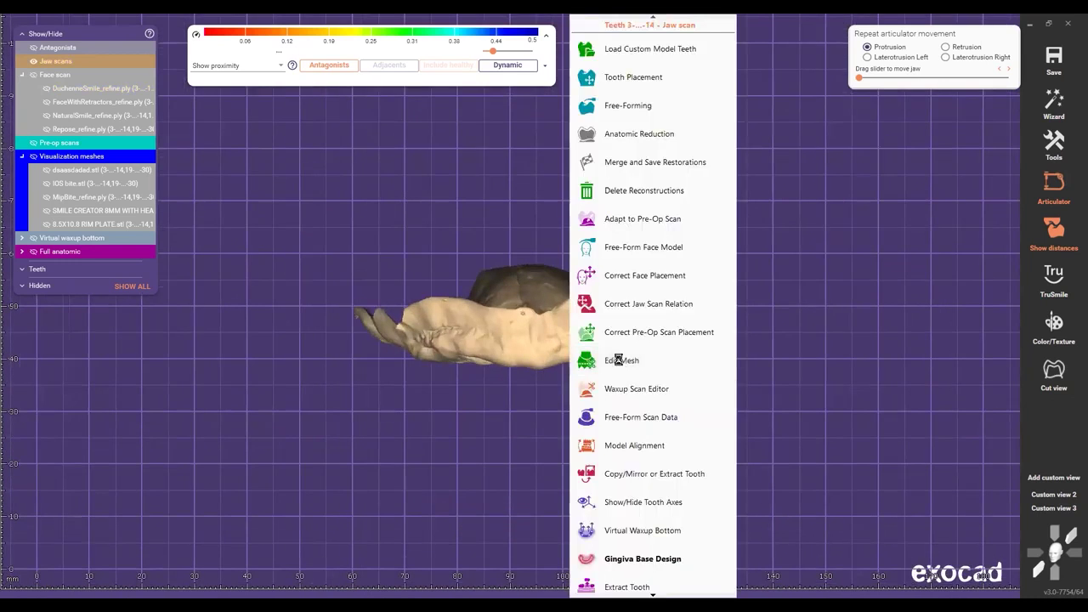
{"action": "left_click", "coordinate": [650, 359]}
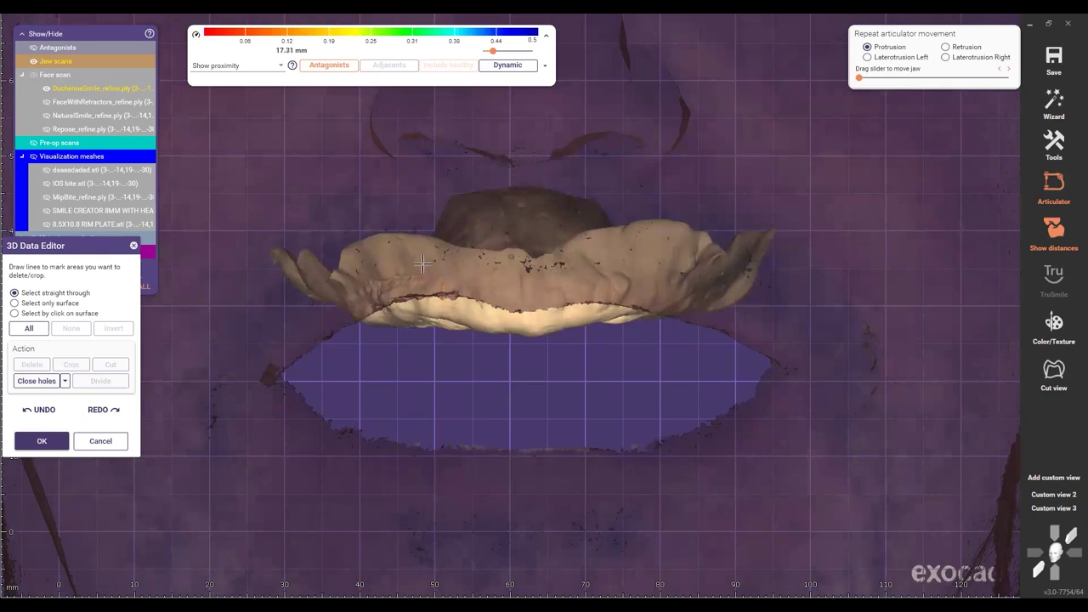
{"action": "scroll", "coordinate": [301, 311], "scroll_direction": "down", "scroll_amount": 2, "text": "ctrl"}
{"action": "right_click_drag", "start_coordinate": [371, 281], "coordinate": [316, 268]}
{"action": "left_click", "coordinate": [283, 259]}
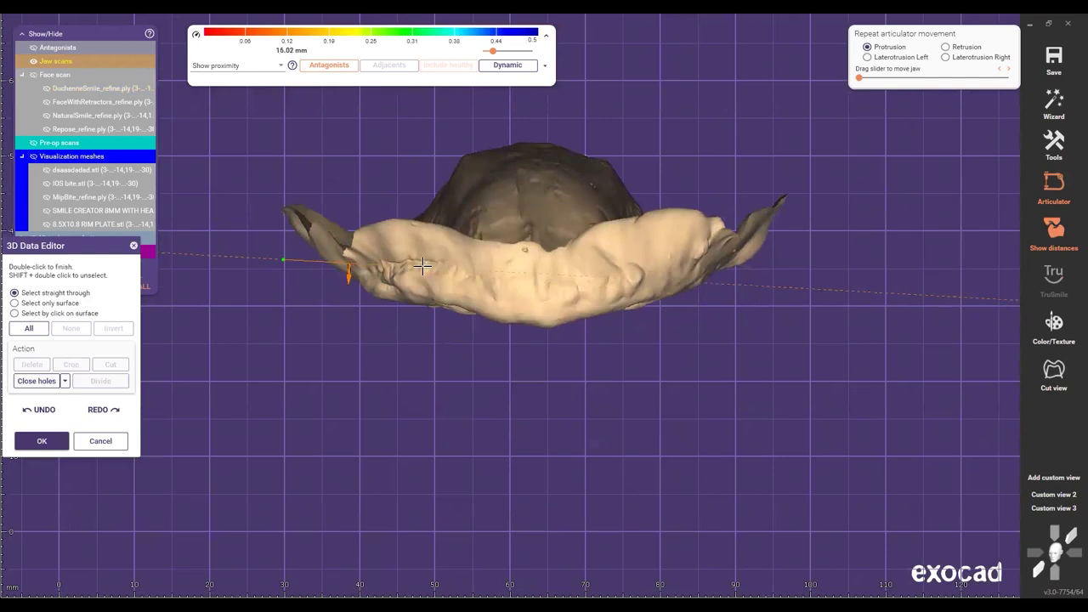
{"action": "mouse_move", "coordinate": [820, 255]}
{"action": "left_mouse_down"}
{"action": "mouse_move", "coordinate": [382, 436]}
{"action": "mouse_move", "coordinate": [313, 435]}
{"action": "left_mouse_up"}
{"action": "double_click", "coordinate": [313, 436]}
Step: Remove the posterior areas at both ends of the arch from the mesh selection
{"action": "right_click_drag", "start_coordinate": [554, 350], "coordinate": [556, 199]}
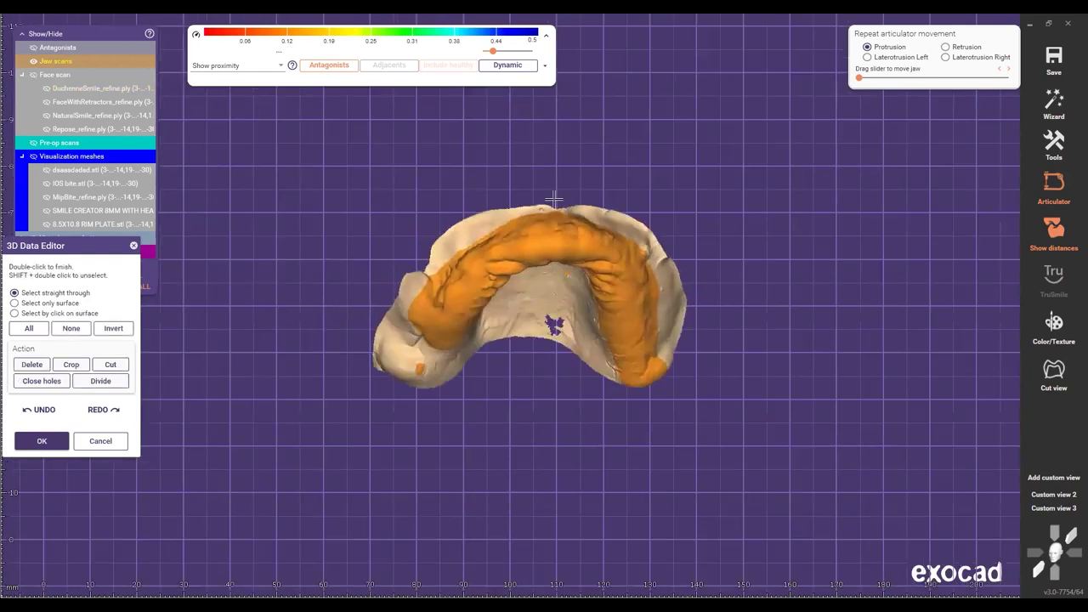
{"action": "scroll", "coordinate": [417, 428], "scroll_direction": "up", "scroll_amount": 2}
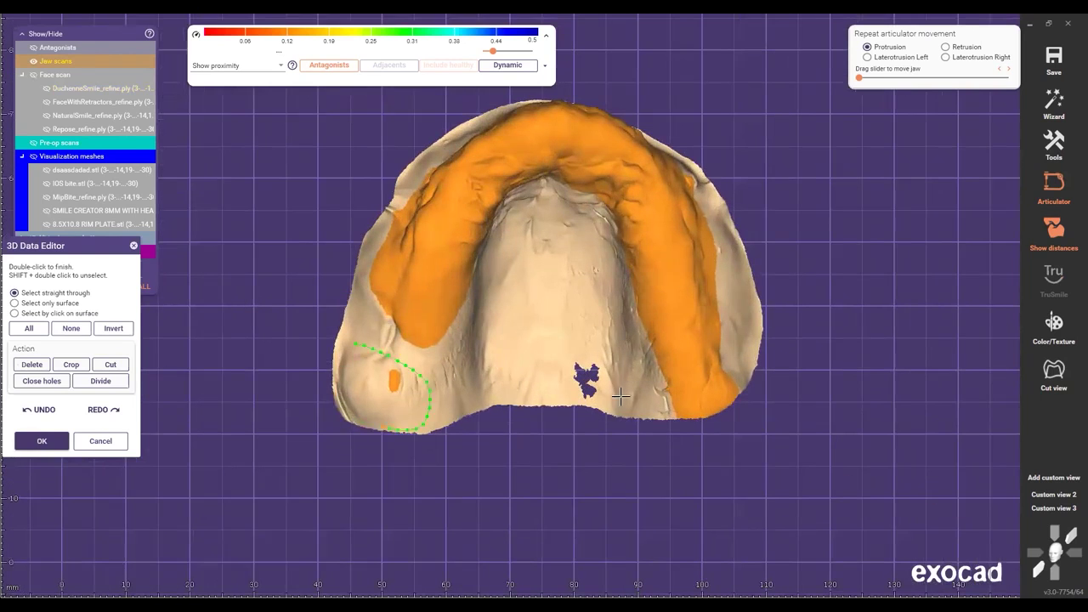
{"action": "mouse_move", "coordinate": [794, 374]}
{"action": "left_mouse_down"}
{"action": "mouse_move", "coordinate": [595, 433]}
{"action": "mouse_move", "coordinate": [789, 432]}
{"action": "left_mouse_up"}
{"action": "double_click", "coordinate": [789, 432], "text": "shift"}
{"action": "mouse_move", "coordinate": [642, 430]}
{"action": "right_mouse_down"}
{"action": "mouse_move", "coordinate": [638, 412]}
{"action": "mouse_move", "coordinate": [615, 448]}
{"action": "mouse_move", "coordinate": [626, 416]}
{"action": "mouse_move", "coordinate": [638, 500]}
{"action": "mouse_move", "coordinate": [592, 279]}
{"action": "right_mouse_up"}
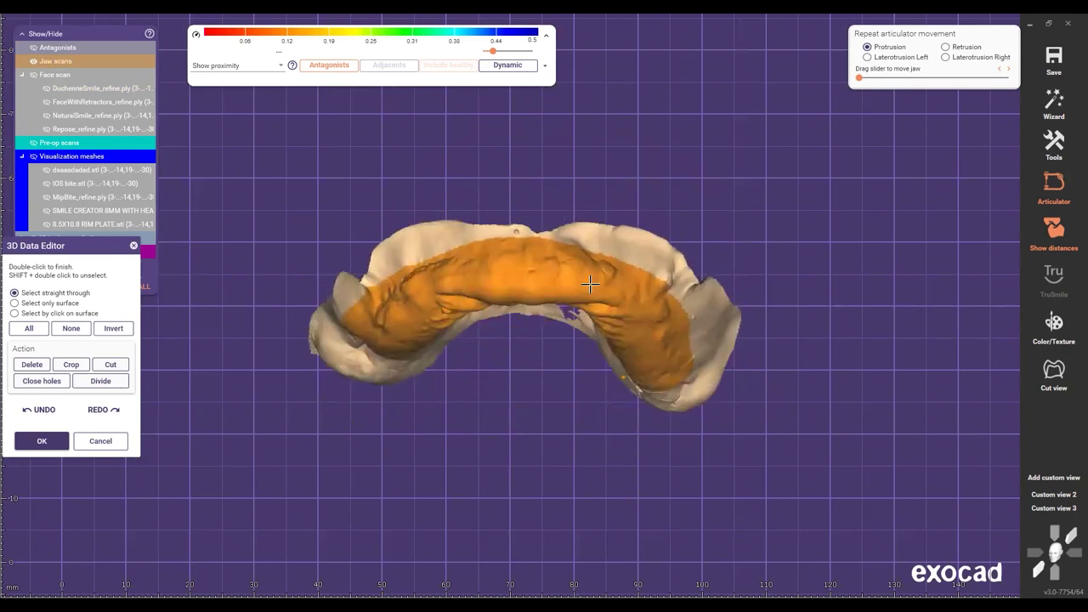
Step: Inspect the selected ridge from several angles and delete it from the upper jaw scan
{"action": "scroll", "coordinate": [478, 231], "scroll_direction": "up", "scroll_amount": 5}
{"action": "scroll", "coordinate": [530, 187], "scroll_direction": "up", "scroll_amount": 2}
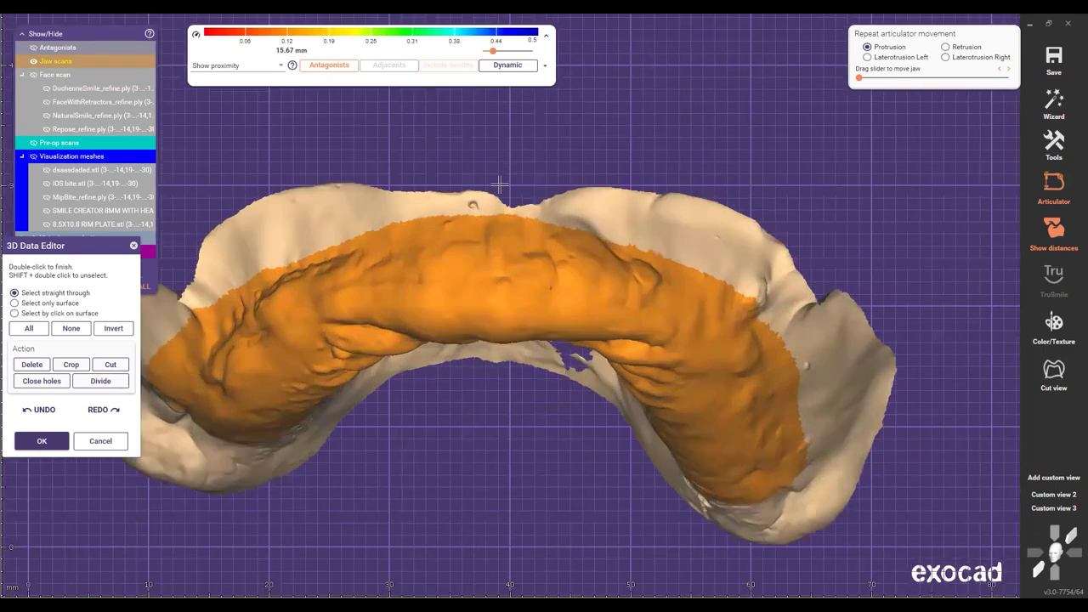
{"action": "scroll", "coordinate": [660, 290], "scroll_direction": "down", "scroll_amount": 3}
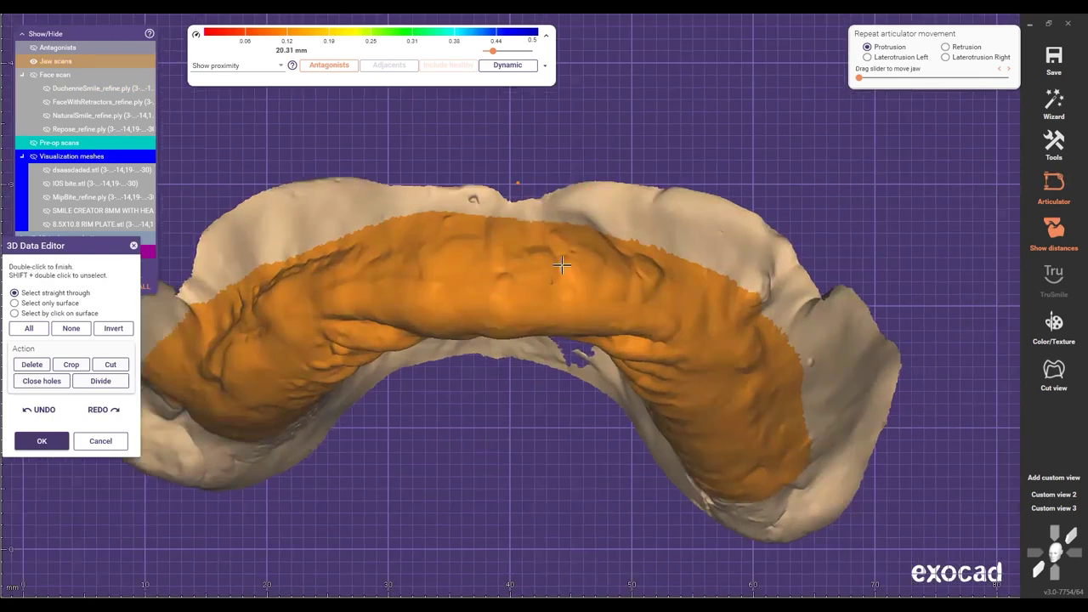
{"action": "scroll", "coordinate": [87, 245], "scroll_direction": "down", "scroll_amount": 4}
{"action": "right_click_drag", "start_coordinate": [189, 276], "coordinate": [293, 331]}
{"action": "scroll", "coordinate": [269, 257], "scroll_direction": "down", "scroll_amount": 1}
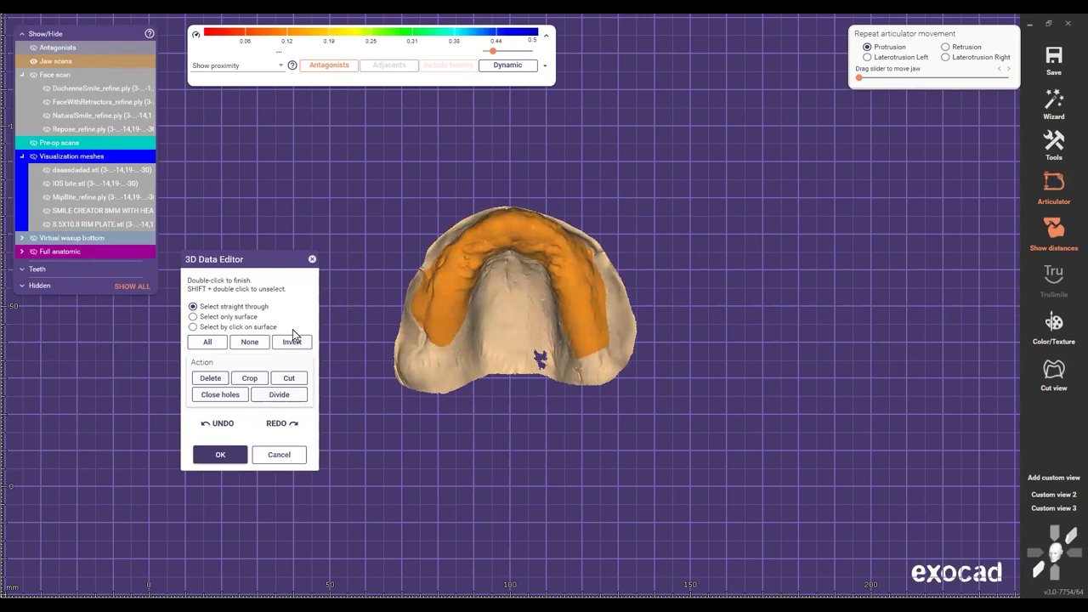
{"action": "left_click", "coordinate": [210, 378]}
Step: Select the mesh surrounding the removed ridge, leaving the posterior border and the edge of the palate unselected
{"action": "right_click_drag", "start_coordinate": [449, 303], "coordinate": [472, 337]}
{"action": "scroll", "coordinate": [480, 269], "scroll_direction": "up", "scroll_amount": 3}
{"action": "mouse_move", "coordinate": [372, 249]}
{"action": "right_mouse_down"}
{"action": "mouse_move", "coordinate": [370, 229]}
{"action": "mouse_move", "coordinate": [370, 247]}
{"action": "right_mouse_up"}
{"action": "left_click", "coordinate": [371, 253]}
{"action": "mouse_move", "coordinate": [702, 408]}
{"action": "left_mouse_down"}
{"action": "mouse_move", "coordinate": [547, 129]}
{"action": "mouse_move", "coordinate": [380, 202]}
{"action": "left_mouse_up"}
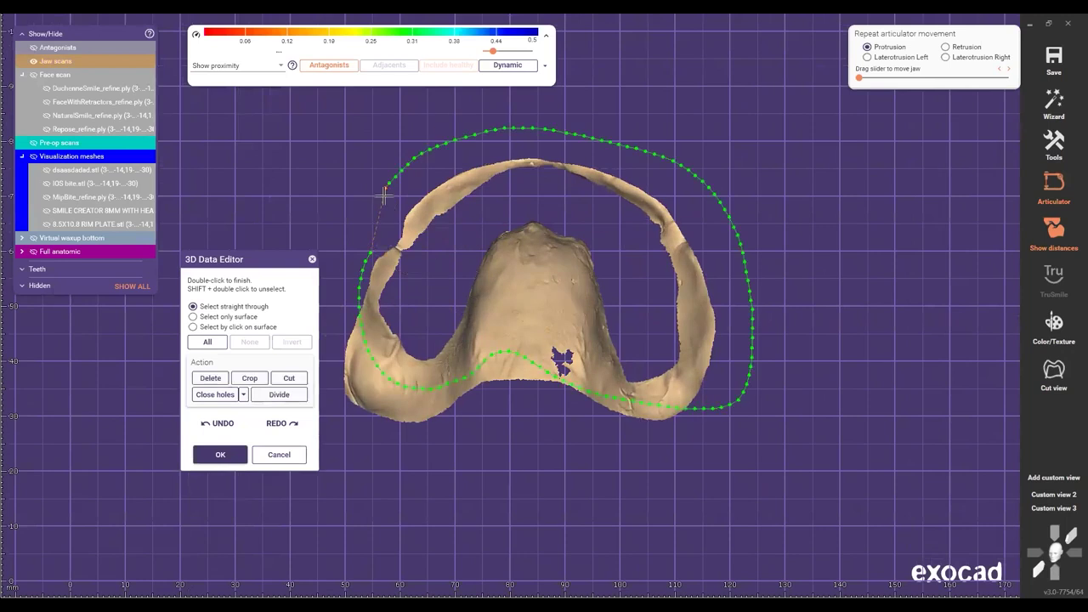
{"action": "double_click", "coordinate": [350, 273]}
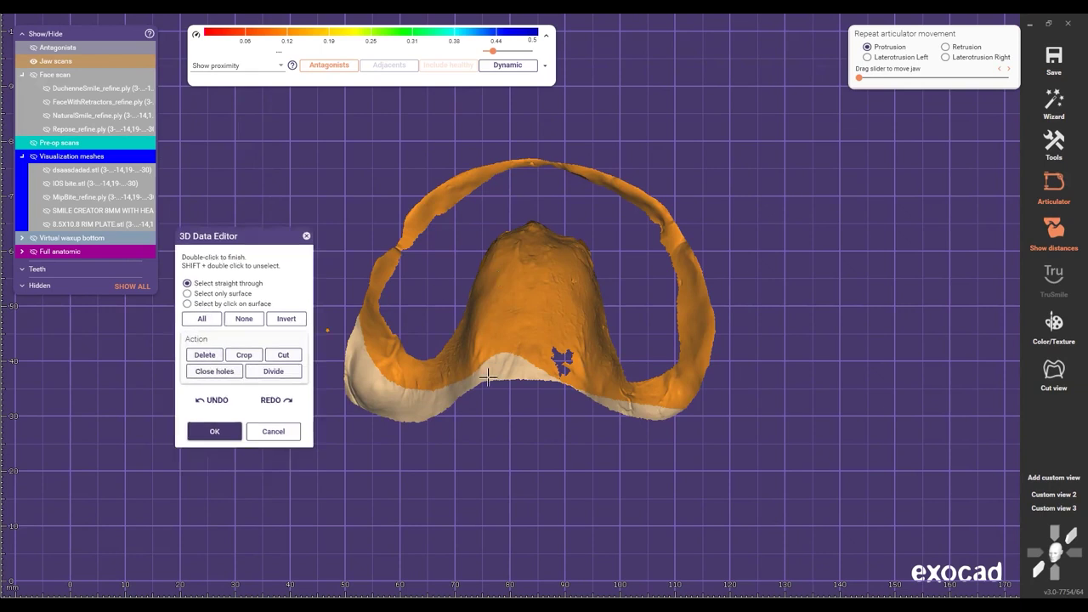
Step: Close the holes within the selected part of the mesh and accept the edited jaw scan
{"action": "right_click_drag", "start_coordinate": [488, 378], "coordinate": [428, 361]}
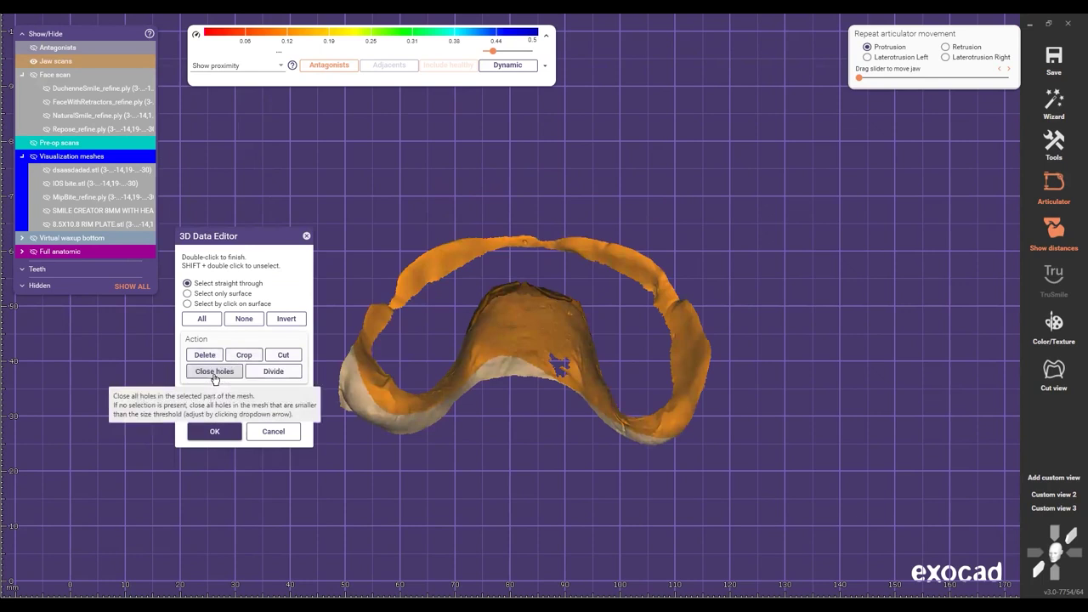
{"action": "left_click", "coordinate": [214, 372]}
{"action": "scroll", "coordinate": [549, 299], "scroll_direction": "down", "scroll_amount": 5}
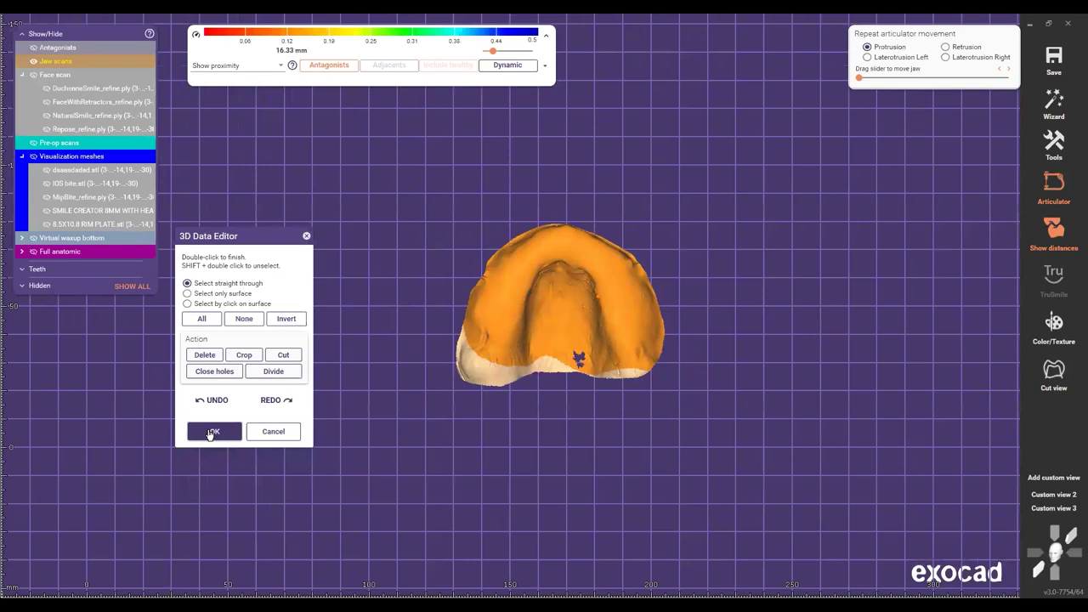
{"action": "double_click", "coordinate": [547, 321]}
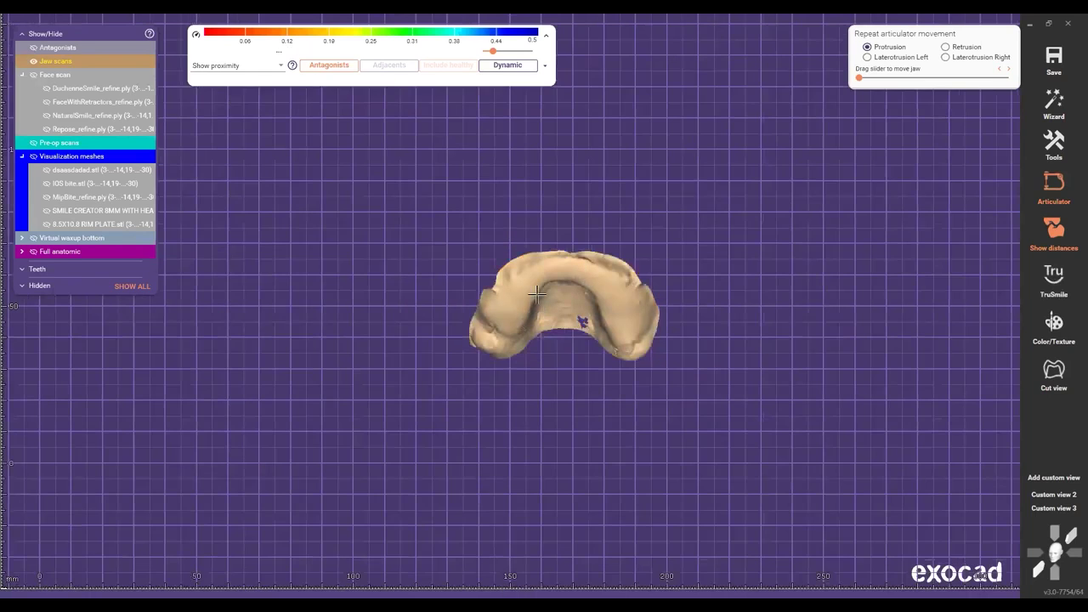
Step: Open the upper jaw scan in Free-Form Scan Data using free mode with Smooth/Flatten at maximum brush strength
{"action": "scroll", "coordinate": [552, 271], "scroll_direction": "up", "scroll_amount": 3}
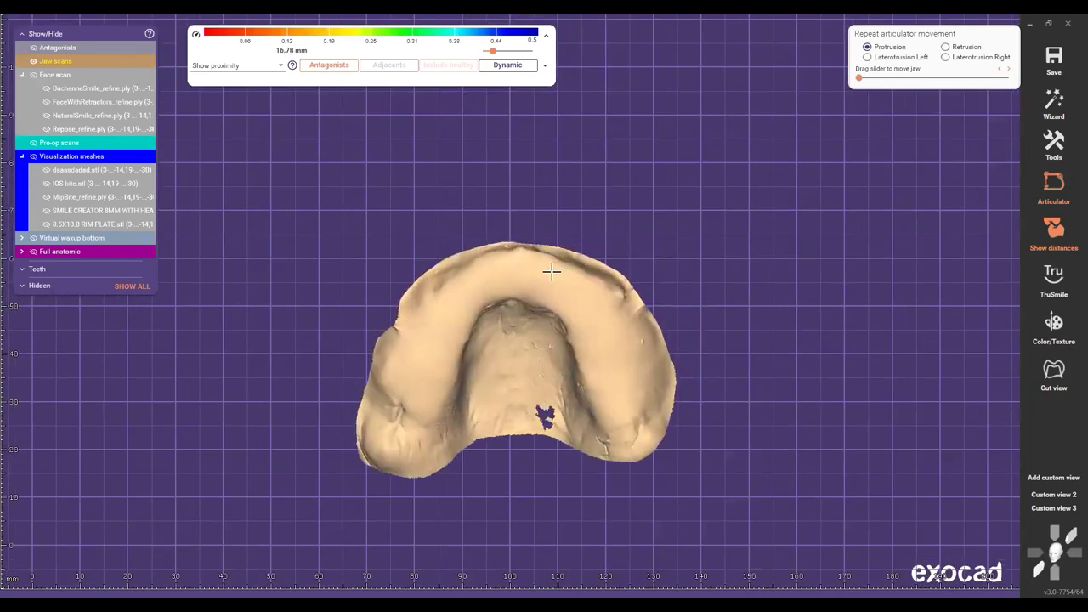
{"action": "mouse_move", "coordinate": [552, 272]}
{"action": "right_mouse_down"}
{"action": "mouse_move", "coordinate": [553, 357]}
{"action": "mouse_move", "coordinate": [552, 297]}
{"action": "mouse_move", "coordinate": [535, 284]}
{"action": "right_mouse_up"}
{"action": "scroll", "coordinate": [535, 285], "scroll_direction": "up", "scroll_amount": 3}
{"action": "right_click_drag", "start_coordinate": [656, 326], "coordinate": [578, 221]}
{"action": "right_click", "coordinate": [578, 222]}
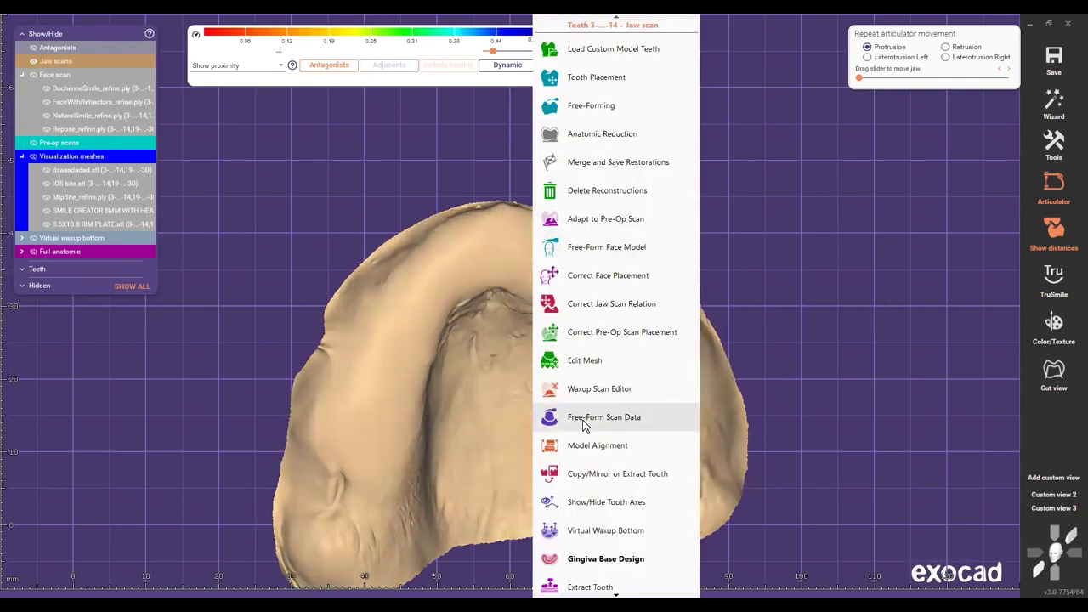
{"action": "left_click", "coordinate": [585, 420]}
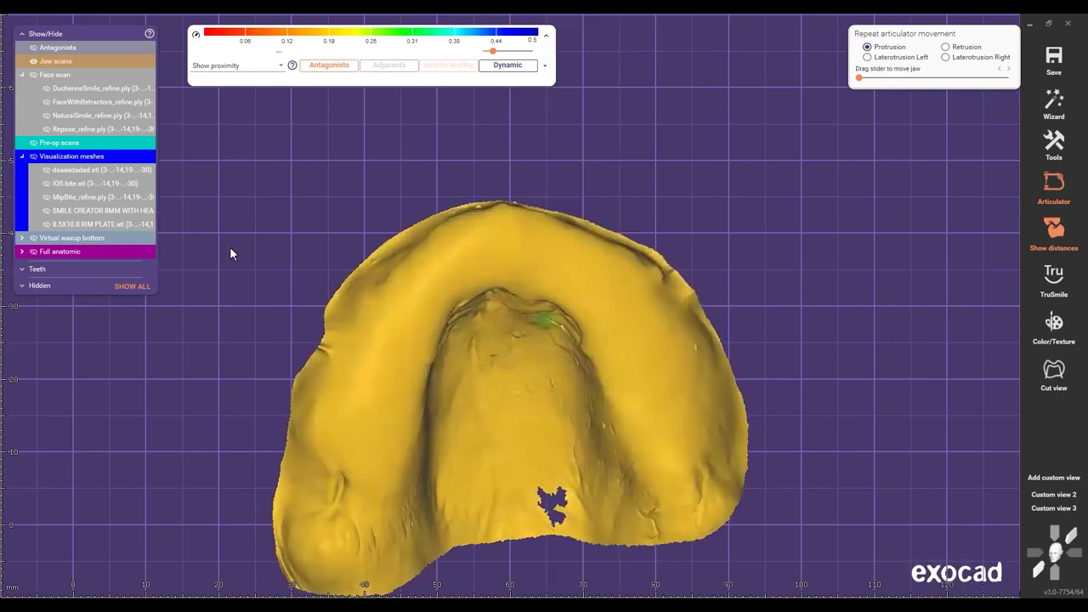
{"action": "left_click", "coordinate": [223, 249]}
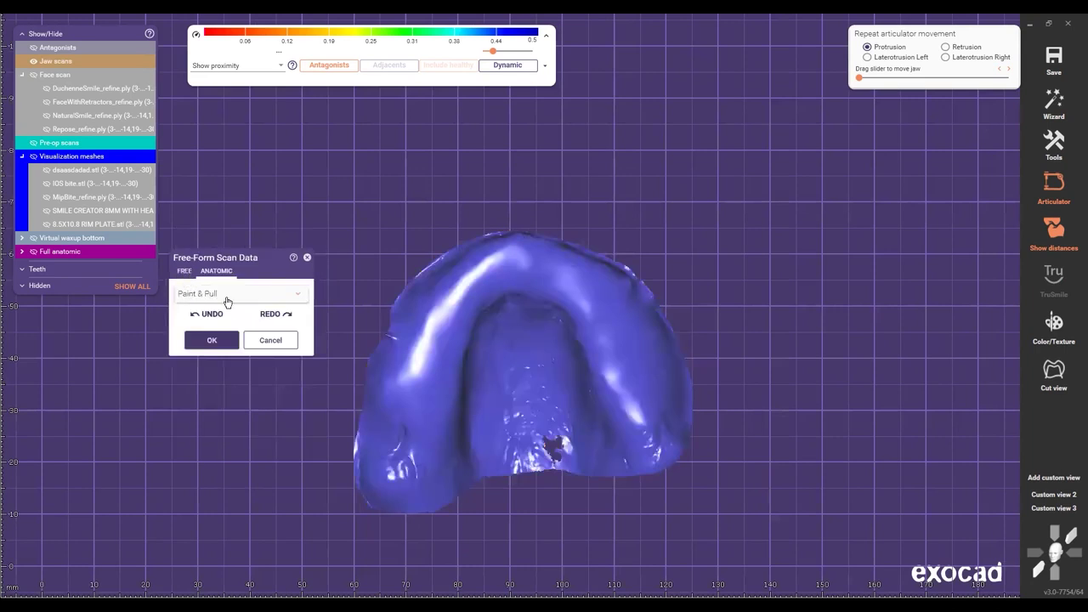
{"action": "left_click", "coordinate": [184, 270]}
{"action": "scroll", "coordinate": [432, 383], "scroll_direction": "up", "scroll_amount": 5, "text": "ctrl"}
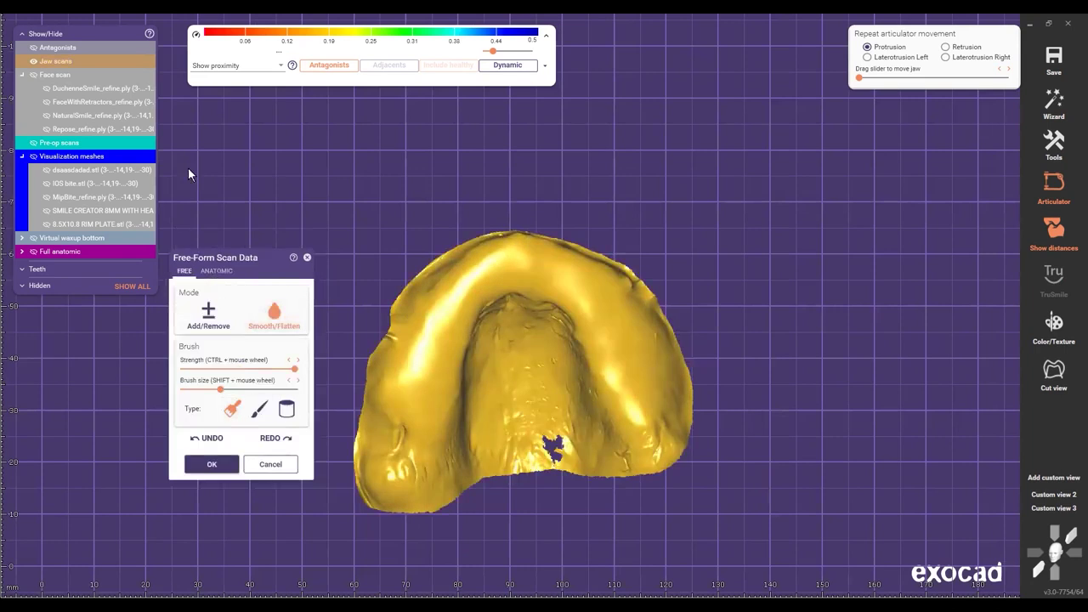
Step: Compare the flattened ridge with the lip line of the transparent smile scan in Custom view 2
{"action": "left_click", "coordinate": [1069, 497]}
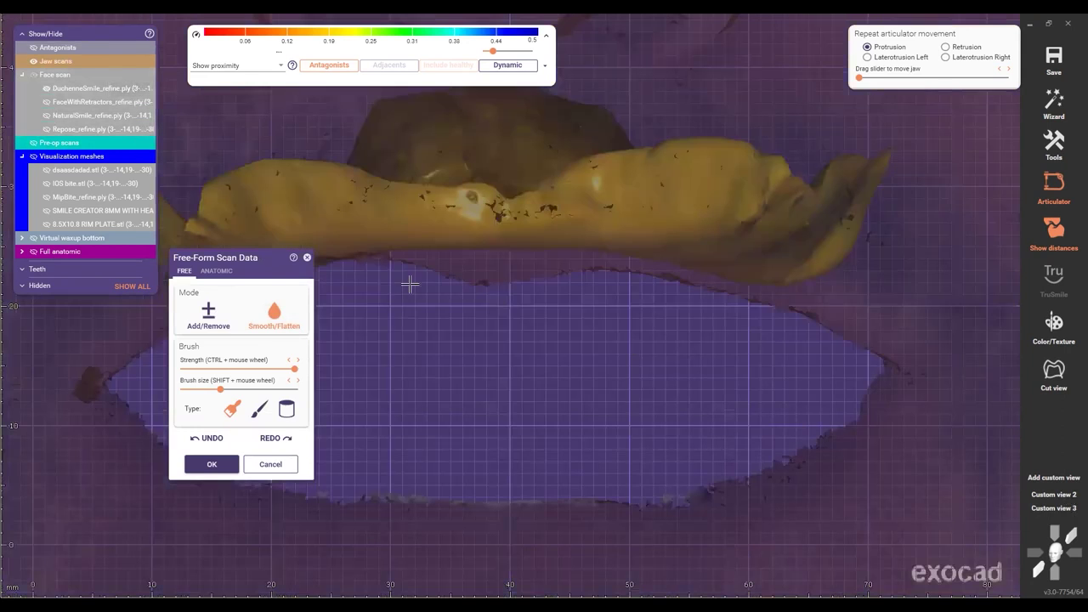
{"action": "scroll", "coordinate": [549, 301], "scroll_direction": "down", "scroll_amount": 4}
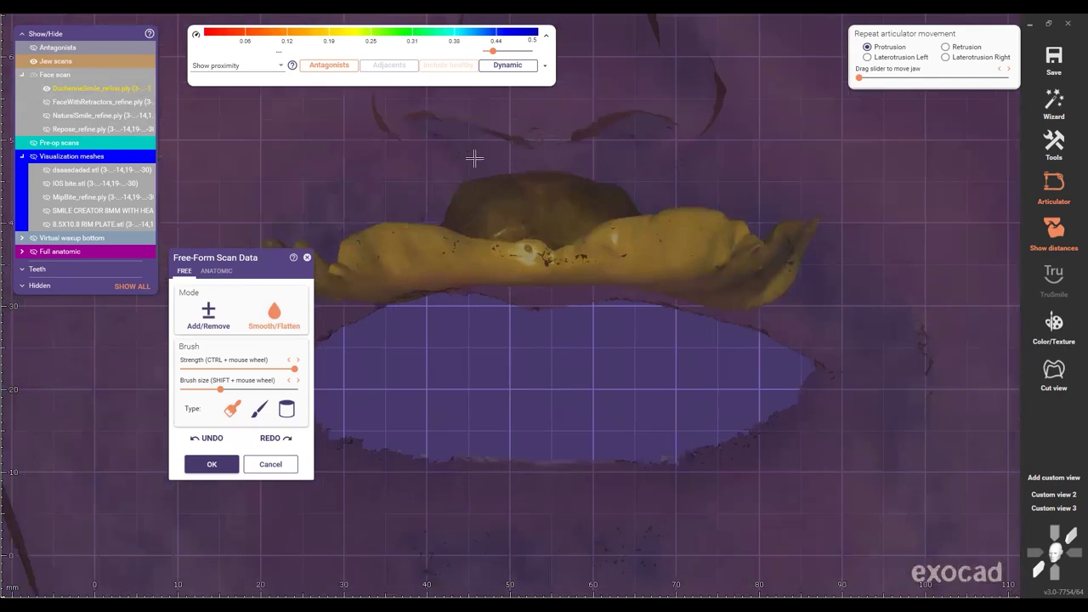
{"action": "scroll", "coordinate": [442, 251], "scroll_direction": "up", "scroll_amount": 1}
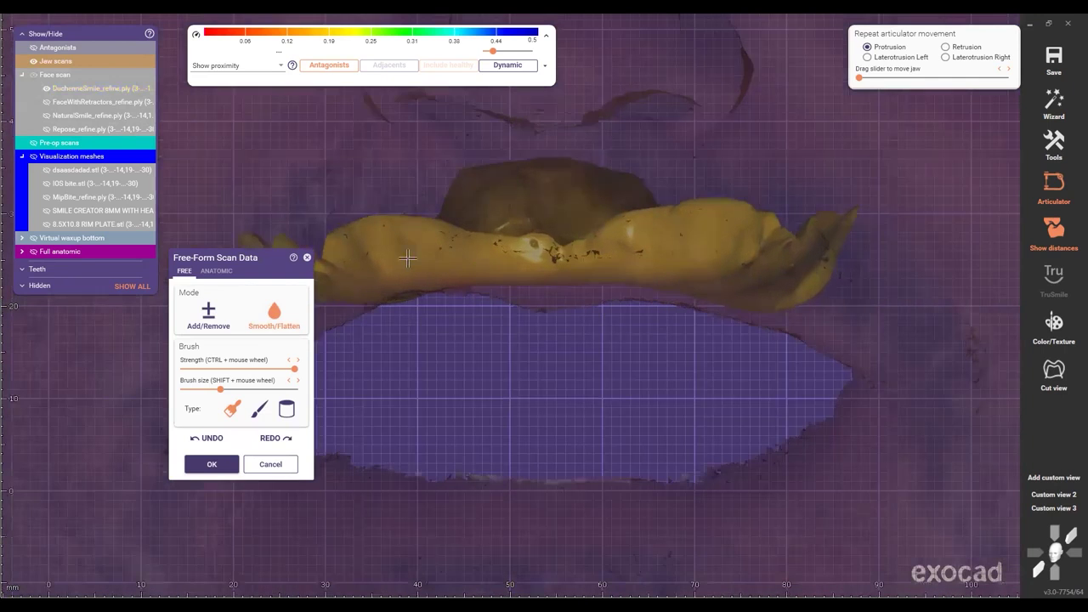
{"action": "scroll", "coordinate": [408, 258], "scroll_direction": "up", "scroll_amount": 2}
{"action": "right_click_drag", "start_coordinate": [391, 278], "coordinate": [457, 159]}
{"action": "middle_click", "coordinate": [456, 159], "text": "ctrl"}
{"action": "right_click_drag", "start_coordinate": [544, 246], "coordinate": [595, 85]}
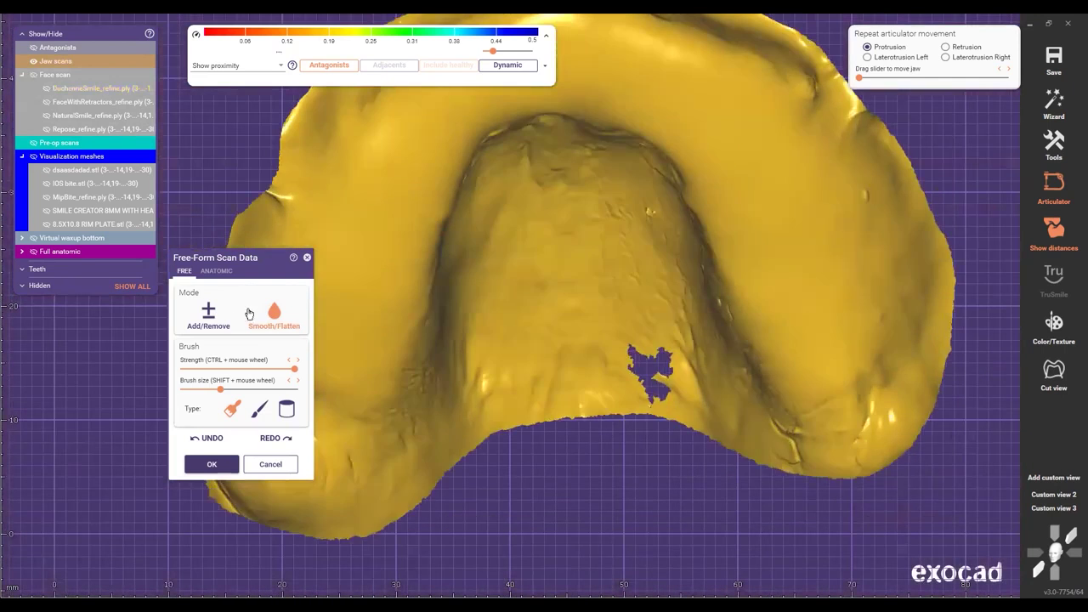
Step: Reshape the ridge crest along the arch in Add/Remove mode, starting with the brush at maximum size
{"action": "right_click_drag", "start_coordinate": [481, 335], "coordinate": [481, 267]}
{"action": "scroll", "coordinate": [443, 253], "scroll_direction": "up", "scroll_amount": 5, "text": "shift"}
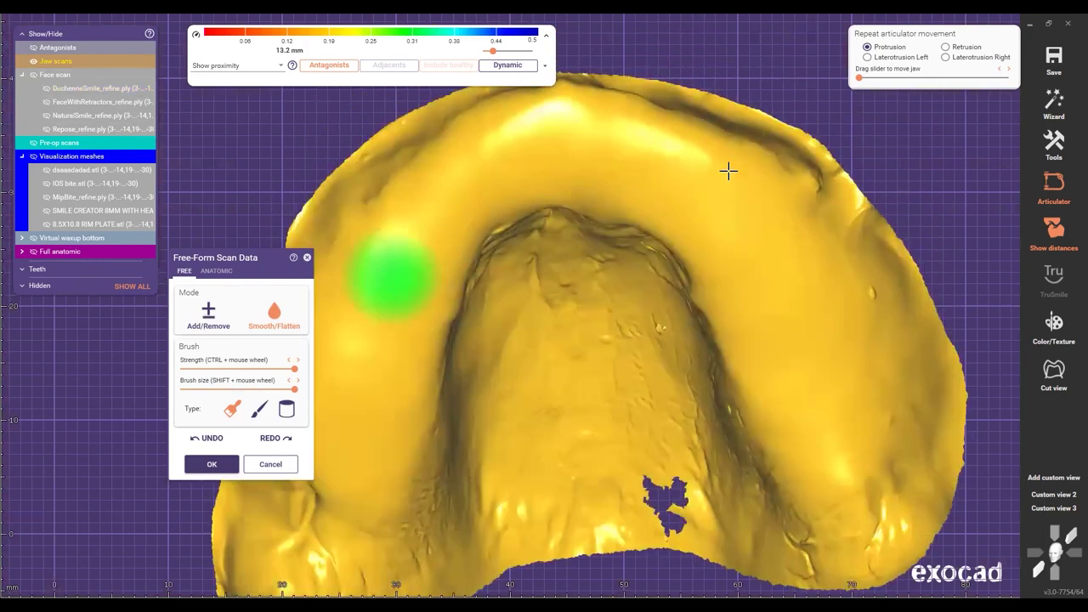
{"action": "left_click", "coordinate": [208, 315]}
{"action": "mouse_move", "coordinate": [391, 272]}
{"action": "left_mouse_down"}
{"action": "mouse_move", "coordinate": [821, 383]}
{"action": "mouse_move", "coordinate": [612, 160]}
{"action": "mouse_move", "coordinate": [422, 315]}
{"action": "mouse_move", "coordinate": [369, 309]}
{"action": "mouse_move", "coordinate": [376, 259]}
{"action": "mouse_move", "coordinate": [469, 170]}
{"action": "mouse_move", "coordinate": [465, 197]}
{"action": "mouse_move", "coordinate": [583, 189]}
{"action": "mouse_move", "coordinate": [517, 175]}
{"action": "mouse_move", "coordinate": [454, 221]}
{"action": "mouse_move", "coordinate": [429, 259]}
{"action": "mouse_move", "coordinate": [464, 202]}
{"action": "mouse_move", "coordinate": [520, 167]}
{"action": "mouse_move", "coordinate": [609, 267]}
{"action": "mouse_move", "coordinate": [620, 219]}
{"action": "mouse_move", "coordinate": [518, 165]}
{"action": "mouse_move", "coordinate": [445, 195]}
{"action": "mouse_move", "coordinate": [420, 292]}
{"action": "mouse_move", "coordinate": [470, 201]}
{"action": "mouse_move", "coordinate": [566, 175]}
{"action": "left_mouse_up"}
{"action": "scroll", "coordinate": [499, 163], "scroll_direction": "down", "scroll_amount": 4}
{"action": "scroll", "coordinate": [490, 190], "scroll_direction": "down", "scroll_amount": 3}
{"action": "scroll", "coordinate": [502, 187], "scroll_direction": "up", "scroll_amount": 3}
{"action": "mouse_move", "coordinate": [459, 169]}
{"action": "left_mouse_down"}
{"action": "mouse_move", "coordinate": [514, 166]}
{"action": "mouse_move", "coordinate": [592, 184]}
{"action": "mouse_move", "coordinate": [476, 175]}
{"action": "mouse_move", "coordinate": [363, 284]}
{"action": "mouse_move", "coordinate": [503, 190]}
{"action": "mouse_move", "coordinate": [627, 243]}
{"action": "mouse_move", "coordinate": [696, 353]}
{"action": "mouse_move", "coordinate": [643, 213]}
{"action": "mouse_move", "coordinate": [651, 311]}
{"action": "mouse_move", "coordinate": [644, 199]}
{"action": "mouse_move", "coordinate": [471, 180]}
{"action": "mouse_move", "coordinate": [359, 319]}
{"action": "mouse_move", "coordinate": [412, 243]}
{"action": "mouse_move", "coordinate": [436, 179]}
{"action": "mouse_move", "coordinate": [371, 244]}
{"action": "mouse_move", "coordinate": [403, 195]}
{"action": "mouse_move", "coordinate": [461, 155]}
{"action": "mouse_move", "coordinate": [553, 154]}
{"action": "mouse_move", "coordinate": [605, 181]}
{"action": "mouse_move", "coordinate": [693, 315]}
{"action": "mouse_move", "coordinate": [655, 290]}
{"action": "mouse_move", "coordinate": [681, 346]}
{"action": "mouse_move", "coordinate": [527, 189]}
{"action": "mouse_move", "coordinate": [459, 179]}
{"action": "mouse_move", "coordinate": [344, 292]}
{"action": "mouse_move", "coordinate": [342, 348]}
{"action": "left_mouse_up"}
{"action": "scroll", "coordinate": [414, 195], "scroll_direction": "down", "scroll_amount": 5, "text": "shift"}
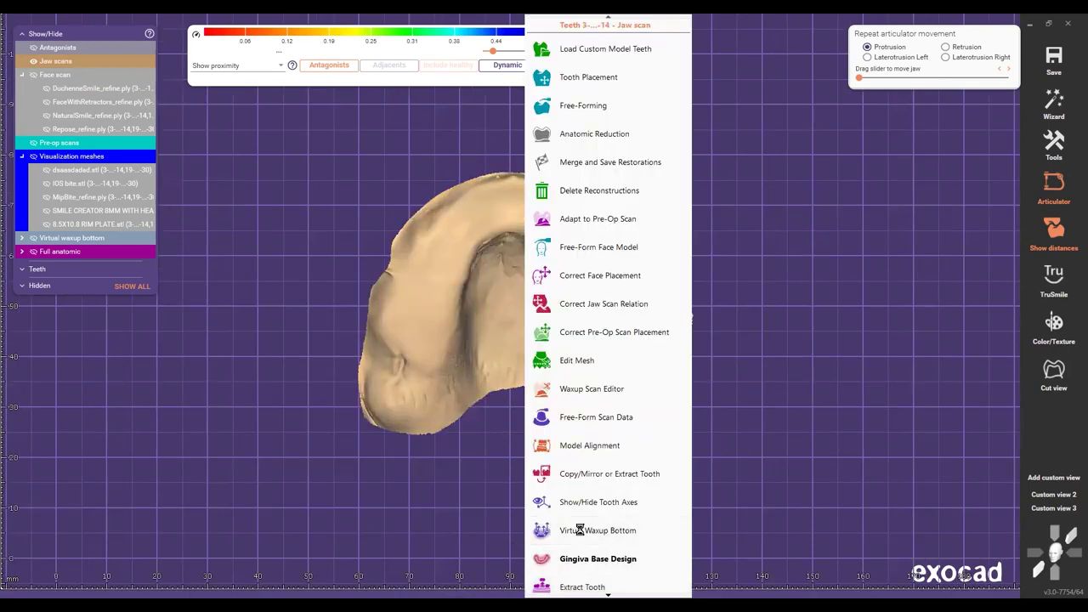
Step: Compute the virtual waxup bottom for teeth 3–14 on the edited upper jaw scan
{"action": "left_click", "coordinate": [545, 302]}
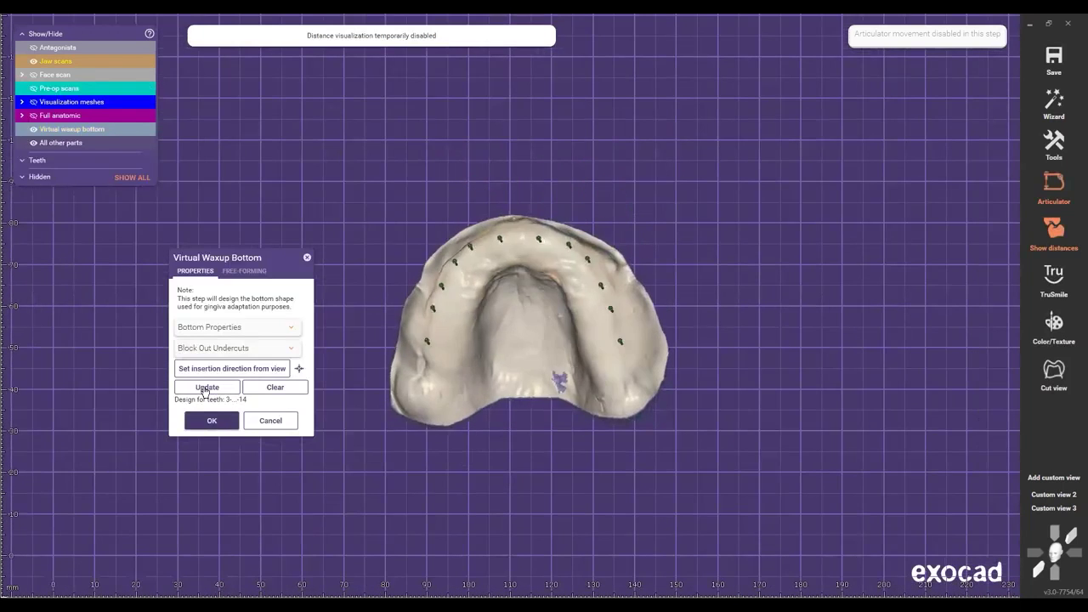
{"action": "left_click", "coordinate": [204, 387]}
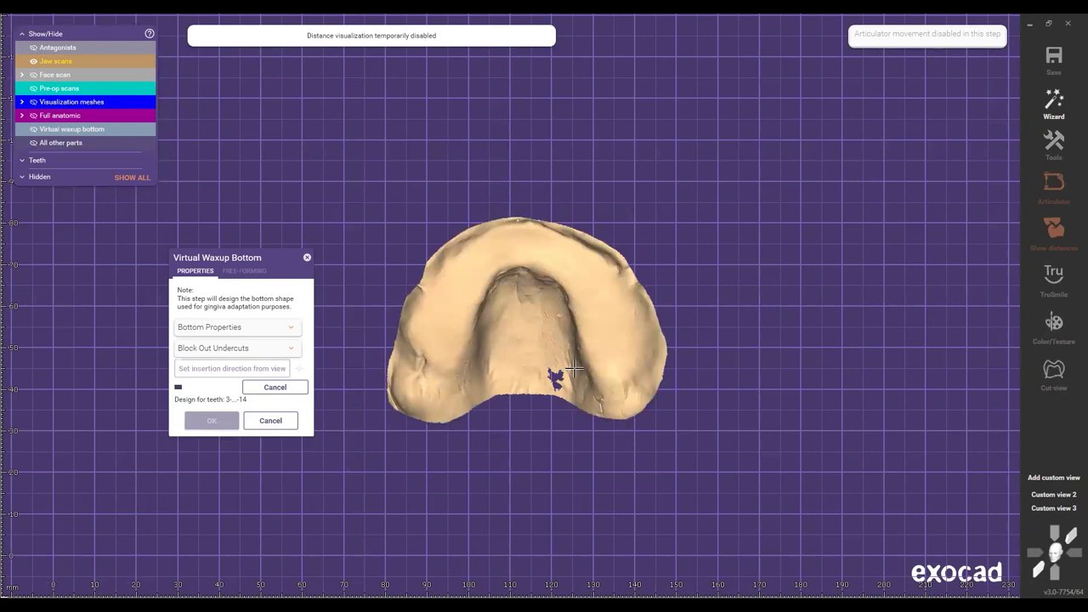
{"action": "right_click_drag", "start_coordinate": [529, 256], "coordinate": [549, 348]}
{"action": "right_click_drag", "start_coordinate": [546, 388], "coordinate": [552, 414]}
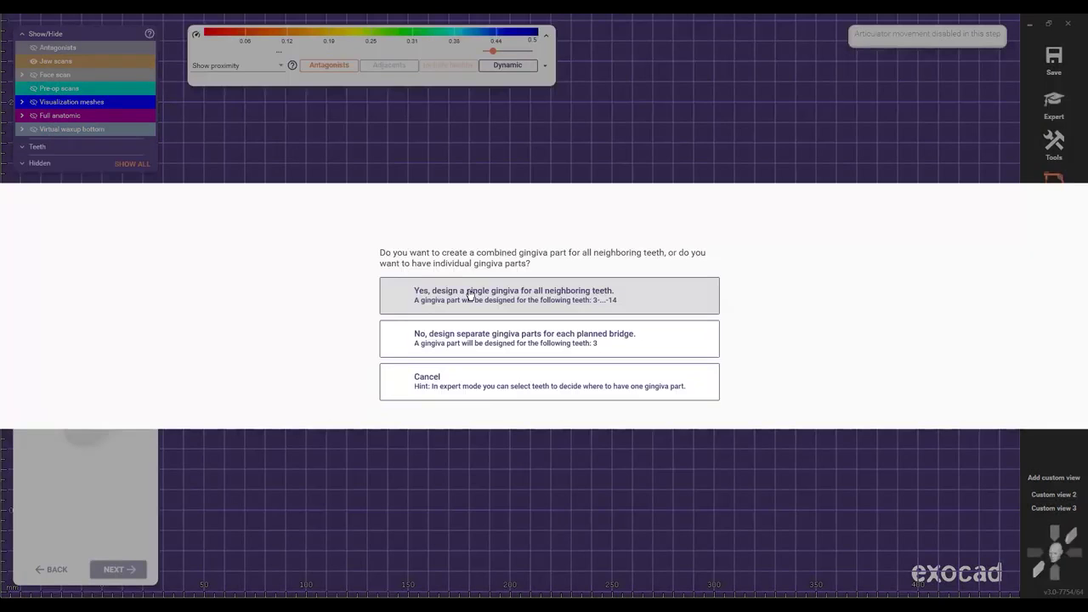
Step: Choose a single gingiva part for all neighboring teeth 3–14 and place margin line points beside the tooth 3 molar
{"action": "left_click", "coordinate": [469, 290]}
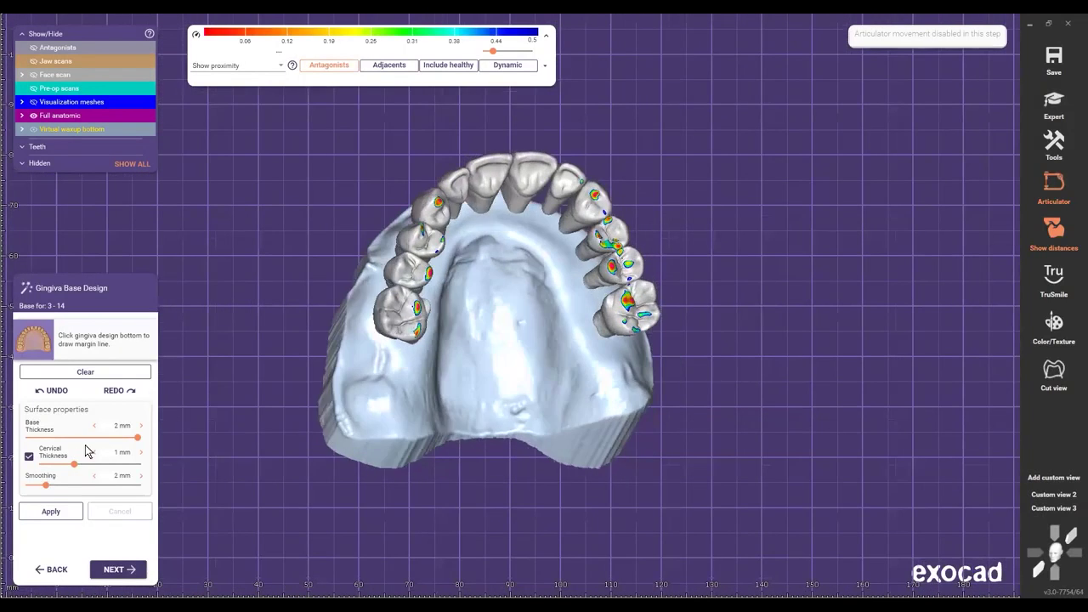
{"action": "scroll", "coordinate": [428, 385], "scroll_direction": "down", "scroll_amount": 3}
{"action": "right_click_drag", "start_coordinate": [411, 298], "coordinate": [658, 262]}
{"action": "scroll", "coordinate": [393, 271], "scroll_direction": "up", "scroll_amount": 1}
{"action": "scroll", "coordinate": [388, 282], "scroll_direction": "up", "scroll_amount": 4}
{"action": "left_click", "coordinate": [391, 267]}
{"action": "left_click", "coordinate": [385, 348]}
Step: Draw the gingiva base margin line on the palatal side, following the arch from the tooth 3 molar to tooth 14
{"action": "middle_click_drag", "start_coordinate": [518, 146], "coordinate": [497, 219]}
{"action": "left_click", "coordinate": [521, 219]}
{"action": "left_click", "coordinate": [570, 185]}
{"action": "left_click", "coordinate": [635, 191]}
{"action": "right_click_drag", "start_coordinate": [486, 195], "coordinate": [434, 311]}
{"action": "scroll", "coordinate": [579, 299], "scroll_direction": "up", "scroll_amount": 2}
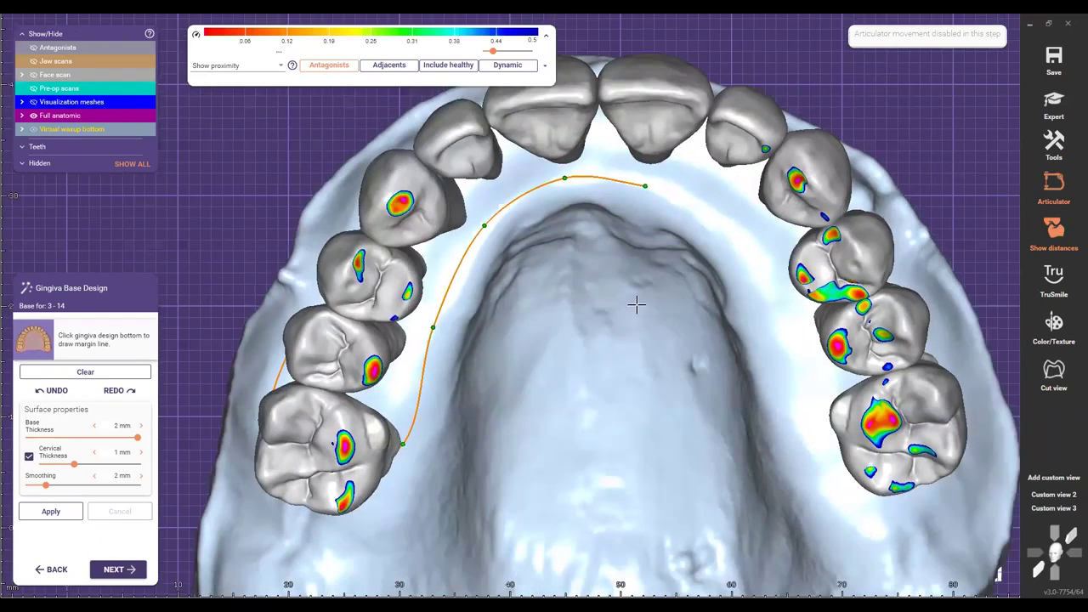
{"action": "scroll", "coordinate": [637, 301], "scroll_direction": "down", "scroll_amount": 5}
{"action": "right_click_drag", "start_coordinate": [636, 301], "coordinate": [643, 331]}
{"action": "left_click", "coordinate": [651, 336]}
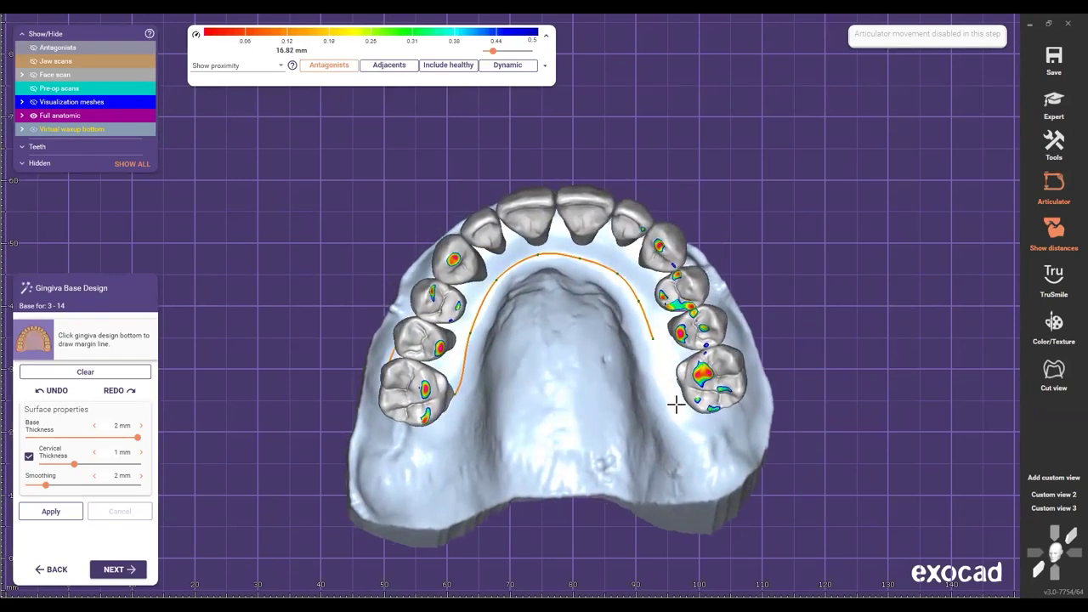
{"action": "right_click_drag", "start_coordinate": [611, 392], "coordinate": [637, 299]}
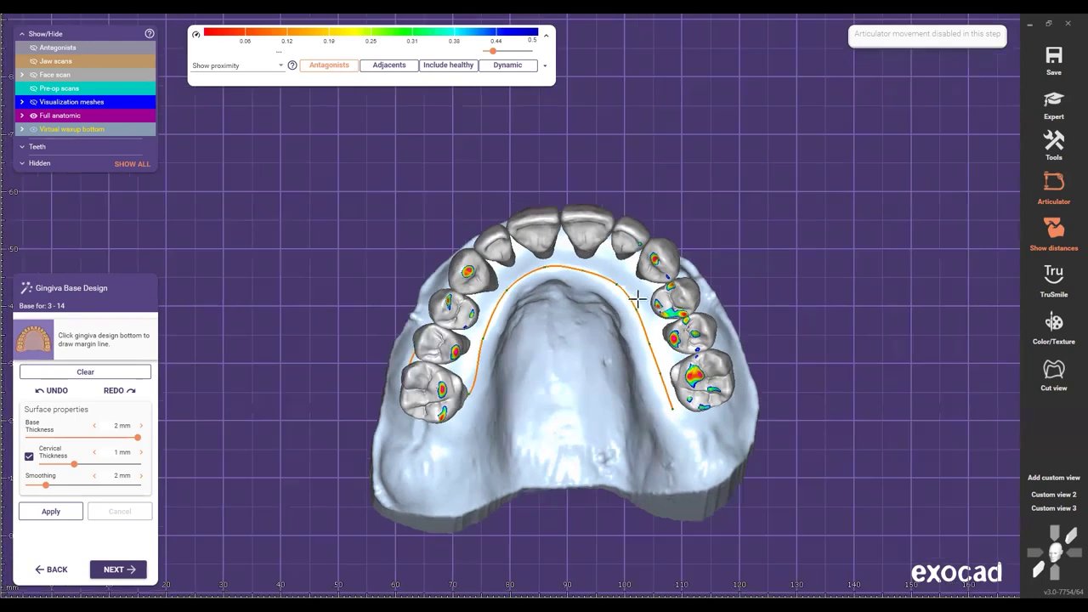
Step: Continue the gingiva base margin line around tooth 14 and along the buccal side, closing the loop near tooth 3
{"action": "right_click_drag", "start_coordinate": [685, 384], "coordinate": [476, 415]}
{"action": "key", "text": "ctrl+f"}
{"action": "scroll", "coordinate": [503, 412], "scroll_direction": "up", "scroll_amount": 3}
{"action": "mouse_move", "coordinate": [609, 381]}
{"action": "right_mouse_down"}
{"action": "mouse_move", "coordinate": [377, 386]}
{"action": "mouse_move", "coordinate": [403, 403]}
{"action": "mouse_move", "coordinate": [479, 410]}
{"action": "mouse_move", "coordinate": [564, 406]}
{"action": "mouse_move", "coordinate": [611, 385]}
{"action": "right_mouse_up"}
{"action": "key", "text": "ctrl+f"}
{"action": "scroll", "coordinate": [408, 412], "scroll_direction": "up", "scroll_amount": 1}
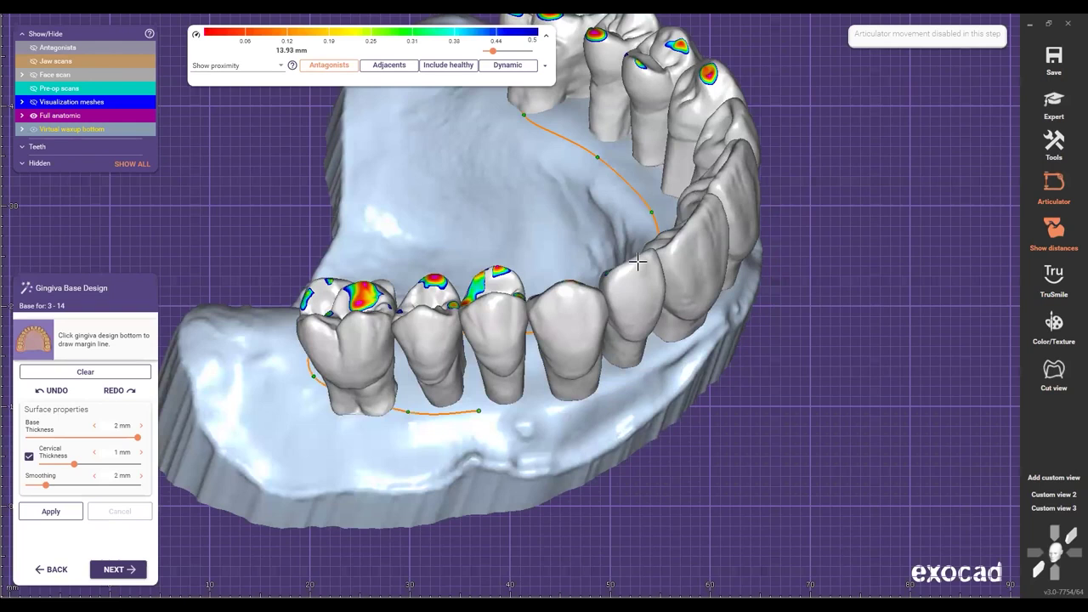
{"action": "scroll", "coordinate": [647, 381], "scroll_direction": "down", "scroll_amount": 2}
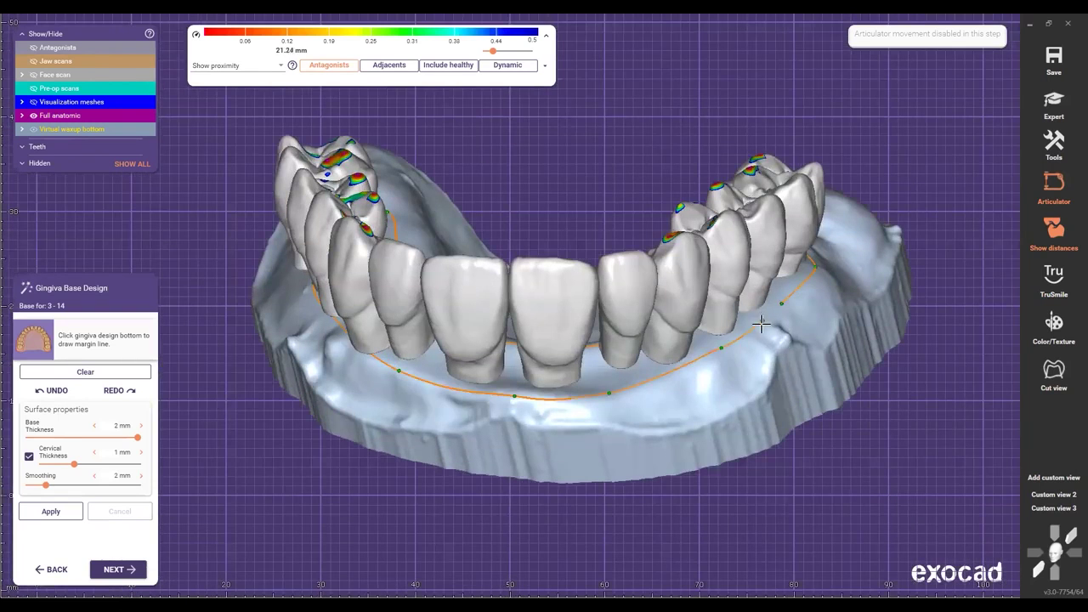
{"action": "double_click", "coordinate": [763, 323]}
Step: Compute the gingiva base with 2 mm base thickness, 1 mm cervical thickness and 2 mm smoothing, and proceed to Free-Form Gingiva Design
{"action": "scroll", "coordinate": [646, 397], "scroll_direction": "down", "scroll_amount": 5}
{"action": "right_click_drag", "start_coordinate": [646, 396], "coordinate": [472, 268]}
{"action": "scroll", "coordinate": [396, 469], "scroll_direction": "up", "scroll_amount": 4}
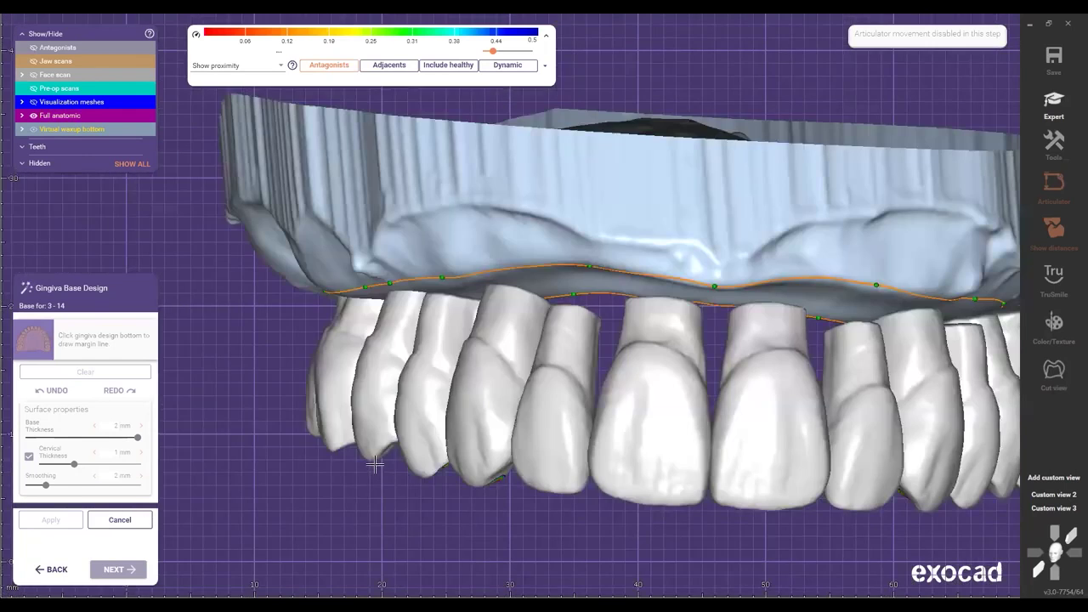
{"action": "scroll", "coordinate": [393, 462], "scroll_direction": "down", "scroll_amount": 1}
{"action": "scroll", "coordinate": [394, 463], "scroll_direction": "down", "scroll_amount": 1}
{"action": "right_click_drag", "start_coordinate": [394, 464], "coordinate": [456, 391]}
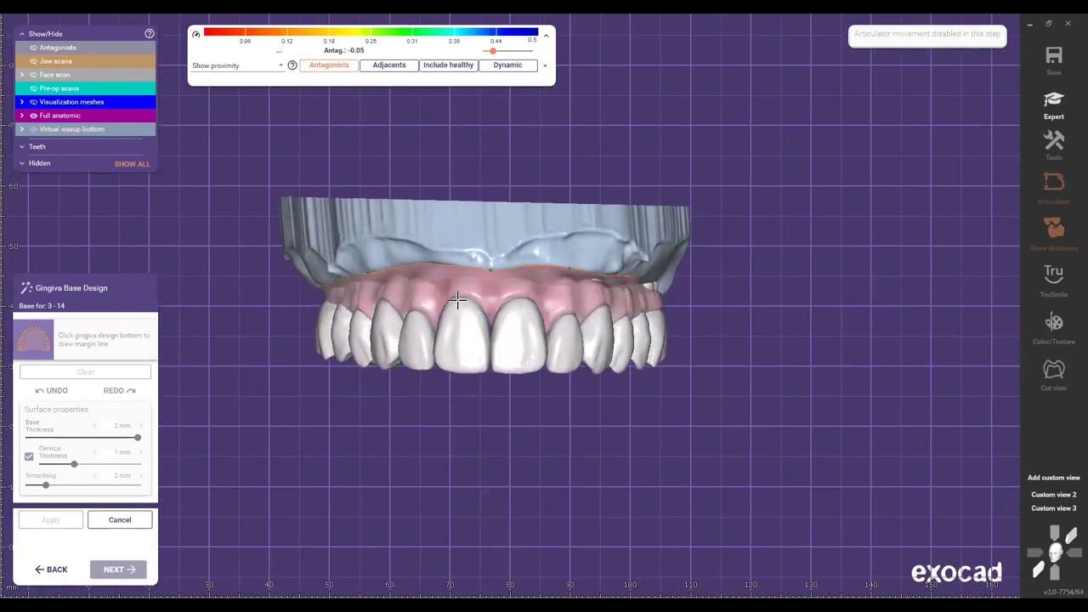
{"action": "right_click_drag", "start_coordinate": [492, 289], "coordinate": [480, 299]}
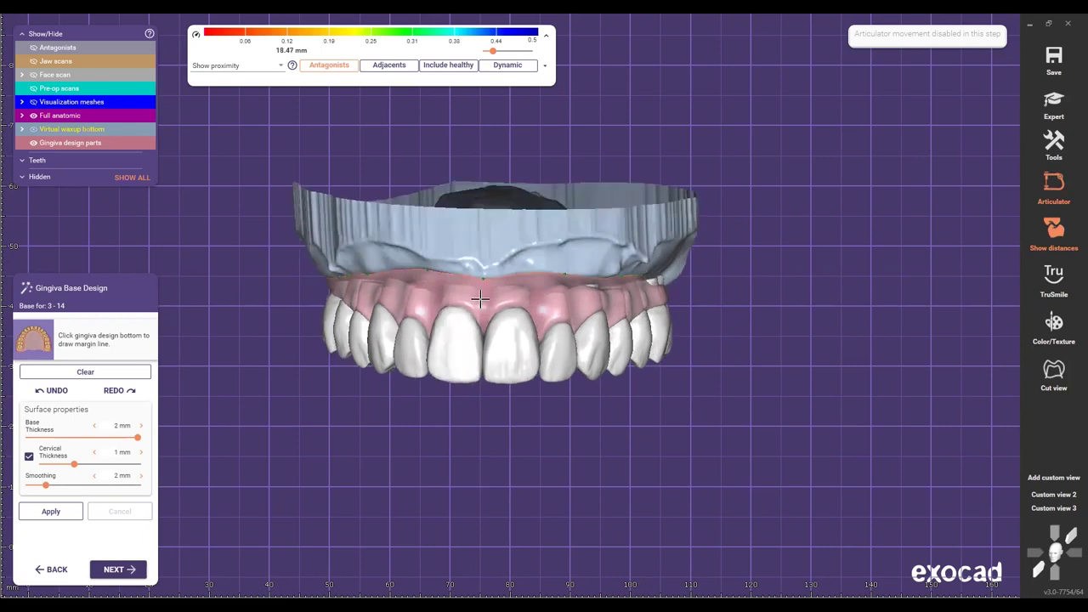
{"action": "scroll", "coordinate": [476, 226], "scroll_direction": "up", "scroll_amount": 1}
{"action": "scroll", "coordinate": [476, 225], "scroll_direction": "up", "scroll_amount": 1, "text": "ctrl"}
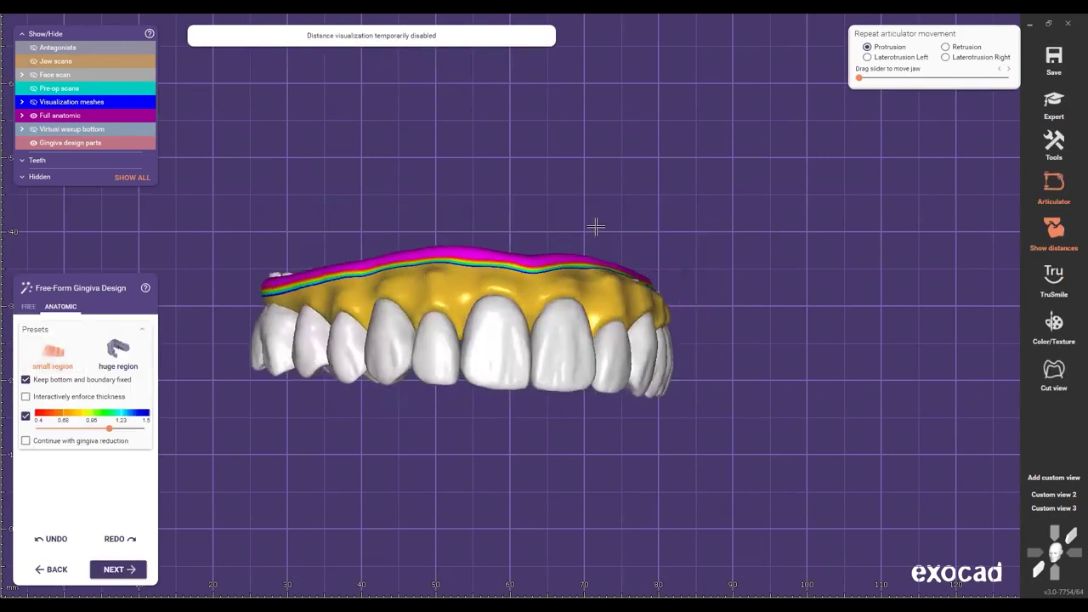
Step: Examine the buccal gingiva margins and bottom thickness colours along both sides of the arch in Anatomic mode
{"action": "scroll", "coordinate": [592, 238], "scroll_direction": "down", "scroll_amount": 4}
{"action": "right_click_drag", "start_coordinate": [575, 374], "coordinate": [62, 355]}
{"action": "scroll", "coordinate": [62, 355], "scroll_direction": "up", "scroll_amount": 4}
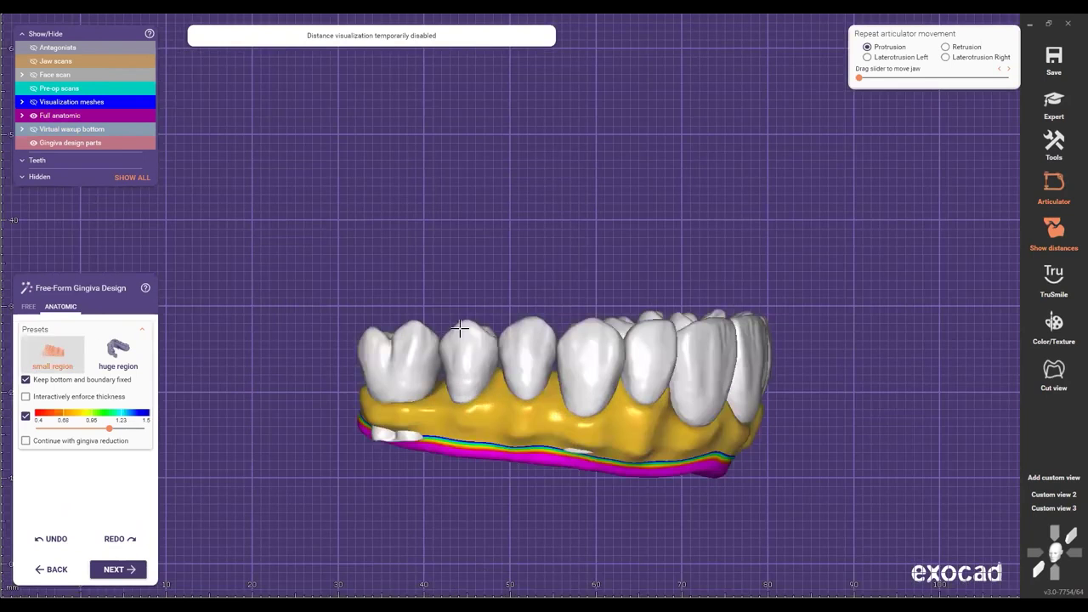
{"action": "scroll", "coordinate": [459, 327], "scroll_direction": "up", "scroll_amount": 5}
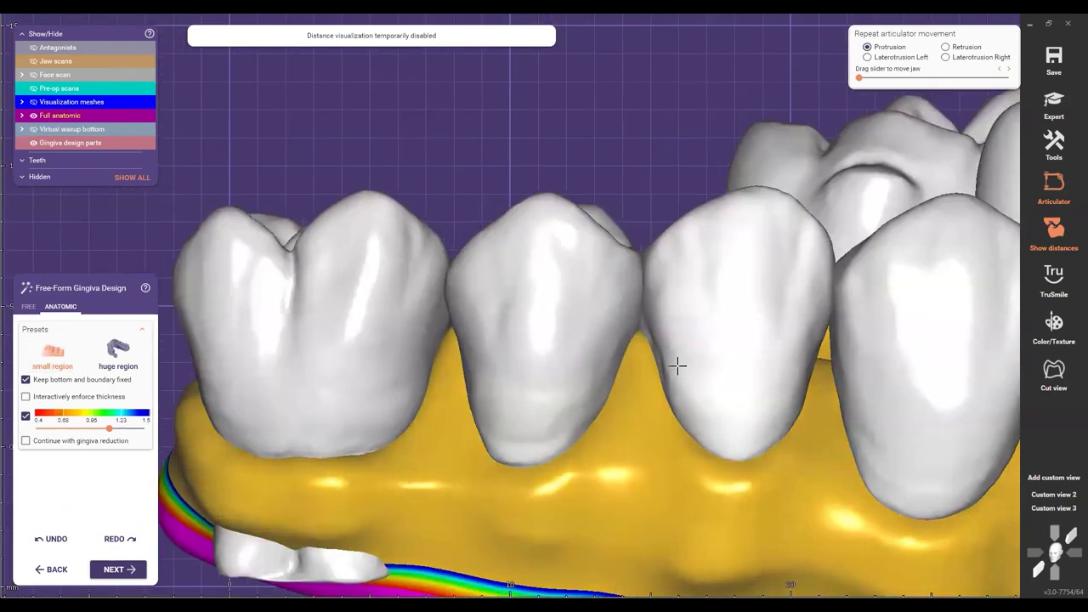
{"action": "right_click_drag", "start_coordinate": [678, 366], "coordinate": [520, 299]}
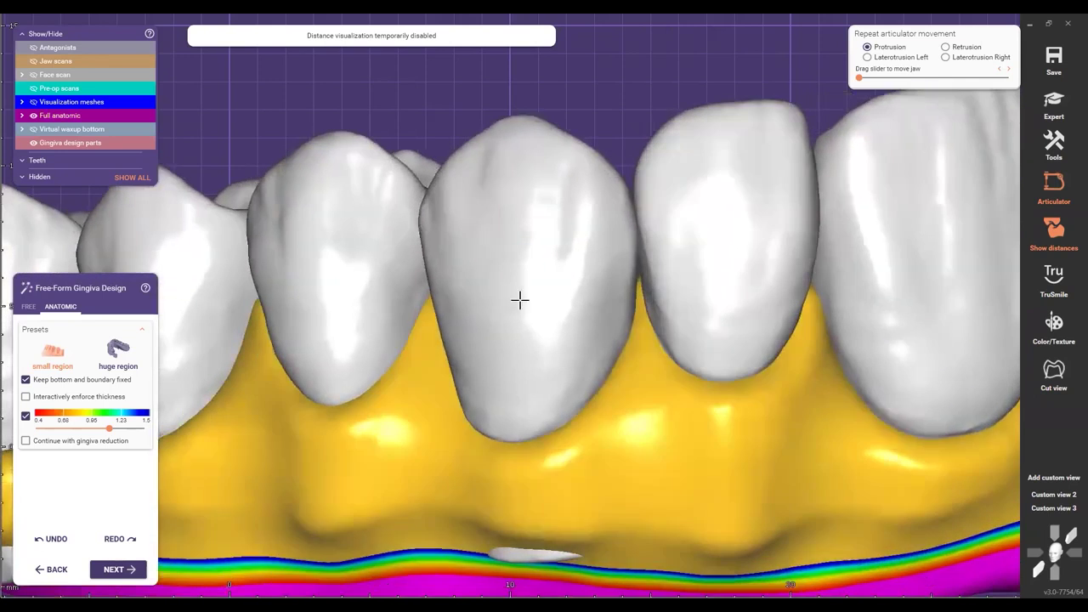
{"action": "scroll", "coordinate": [587, 297], "scroll_direction": "down", "scroll_amount": 4}
{"action": "right_click_drag", "start_coordinate": [609, 294], "coordinate": [736, 258]}
{"action": "scroll", "coordinate": [741, 276], "scroll_direction": "up", "scroll_amount": 1}
{"action": "scroll", "coordinate": [743, 282], "scroll_direction": "up", "scroll_amount": 1}
{"action": "scroll", "coordinate": [526, 251], "scroll_direction": "up", "scroll_amount": 1}
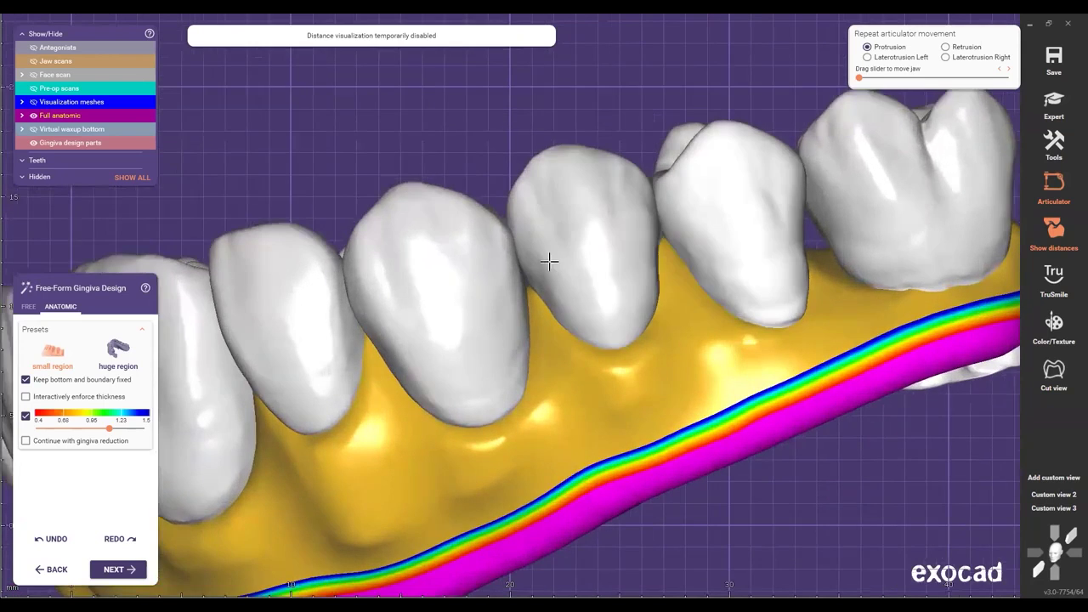
Step: Examine the palatal gingiva contour and tooth margins from the molars to the incisors
{"action": "scroll", "coordinate": [510, 315], "scroll_direction": "down", "scroll_amount": 3}
{"action": "right_click_drag", "start_coordinate": [510, 316], "coordinate": [607, 330]}
{"action": "scroll", "coordinate": [612, 333], "scroll_direction": "up", "scroll_amount": 4}
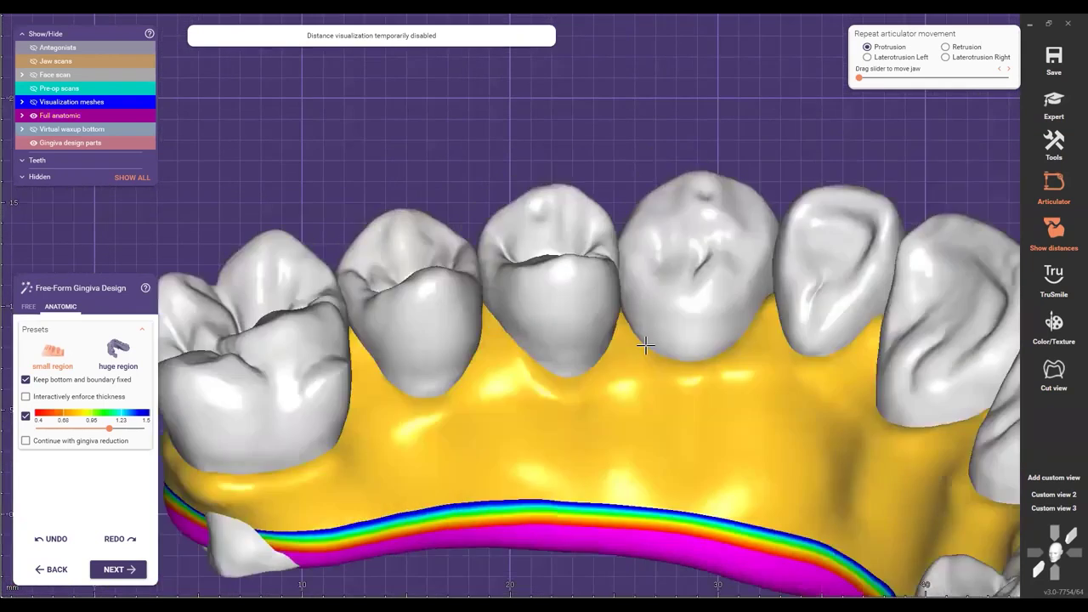
{"action": "right_click_drag", "start_coordinate": [667, 307], "coordinate": [689, 365]}
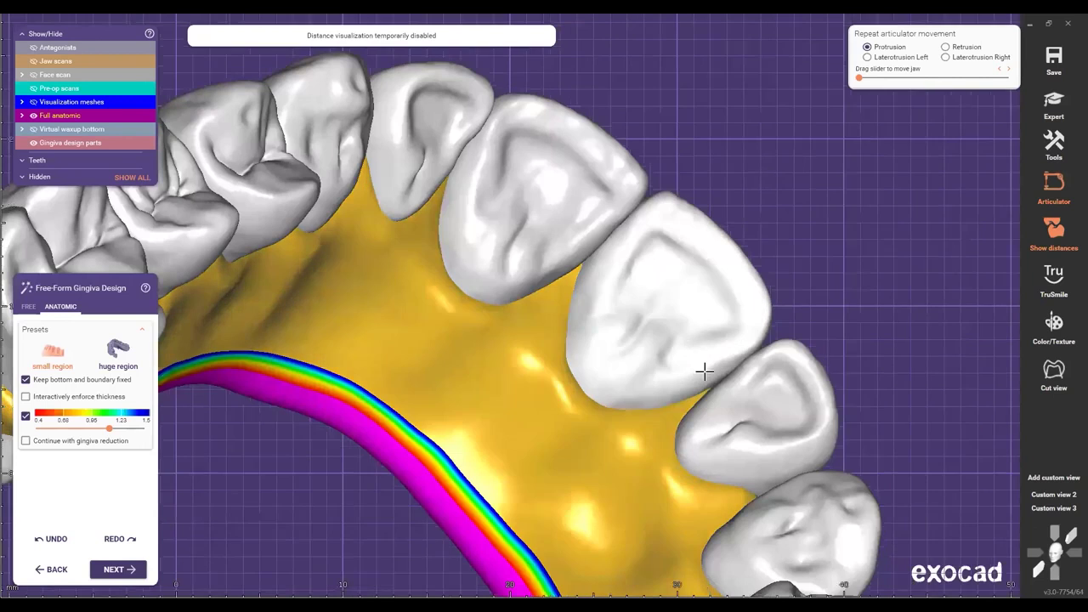
{"action": "scroll", "coordinate": [719, 399], "scroll_direction": "down", "scroll_amount": 3}
{"action": "scroll", "coordinate": [760, 413], "scroll_direction": "down", "scroll_amount": 2}
{"action": "scroll", "coordinate": [632, 447], "scroll_direction": "up", "scroll_amount": 3}
{"action": "right_click_drag", "start_coordinate": [651, 417], "coordinate": [624, 364]}
{"action": "scroll", "coordinate": [592, 496], "scroll_direction": "down", "scroll_amount": 4}
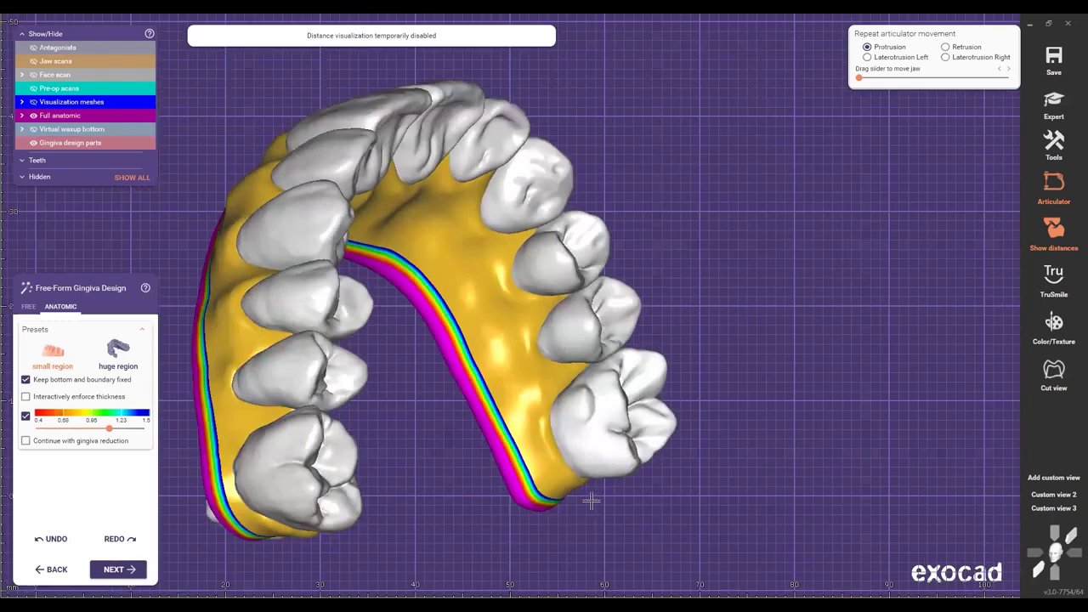
{"action": "right_click_drag", "start_coordinate": [566, 527], "coordinate": [508, 367]}
Step: Reshape the palatal gingiva in free Add/Remove mode, raising the brush strength to maximum and reducing the brush size
{"action": "left_click", "coordinate": [28, 306]}
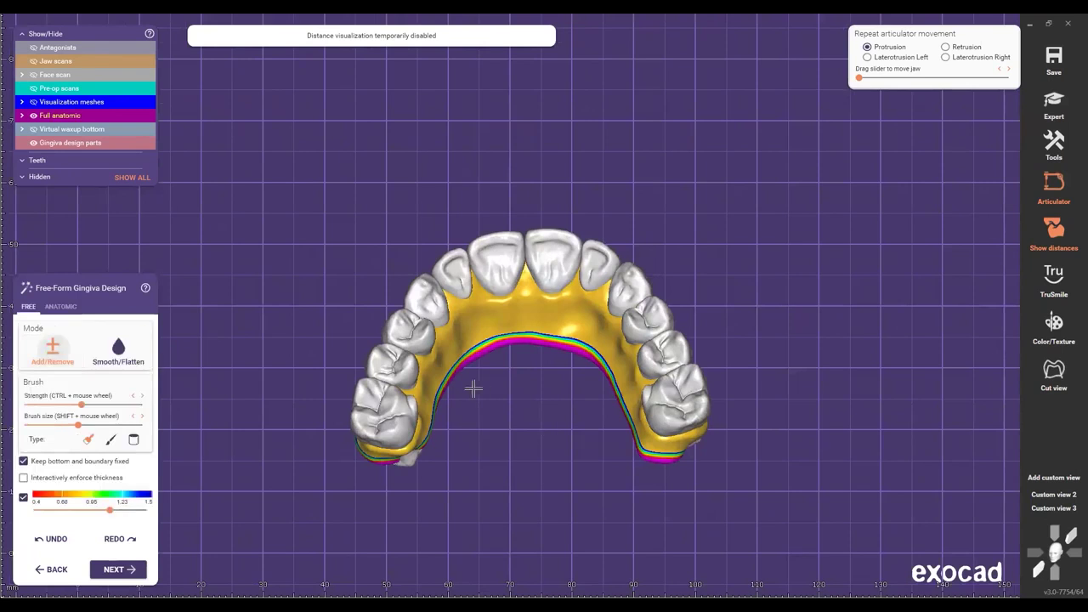
{"action": "right_click_drag", "start_coordinate": [474, 388], "coordinate": [374, 417]}
{"action": "scroll", "coordinate": [368, 420], "scroll_direction": "up", "scroll_amount": 3}
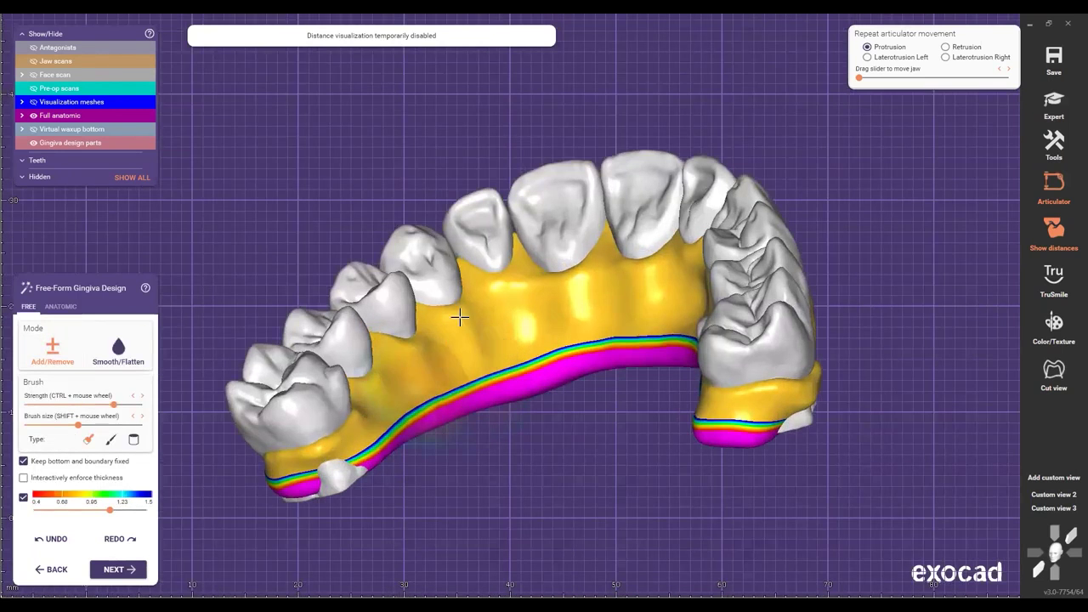
{"action": "right_click_drag", "start_coordinate": [455, 323], "coordinate": [546, 262]}
{"action": "left_click_drag", "start_coordinate": [529, 342], "coordinate": [532, 337]}
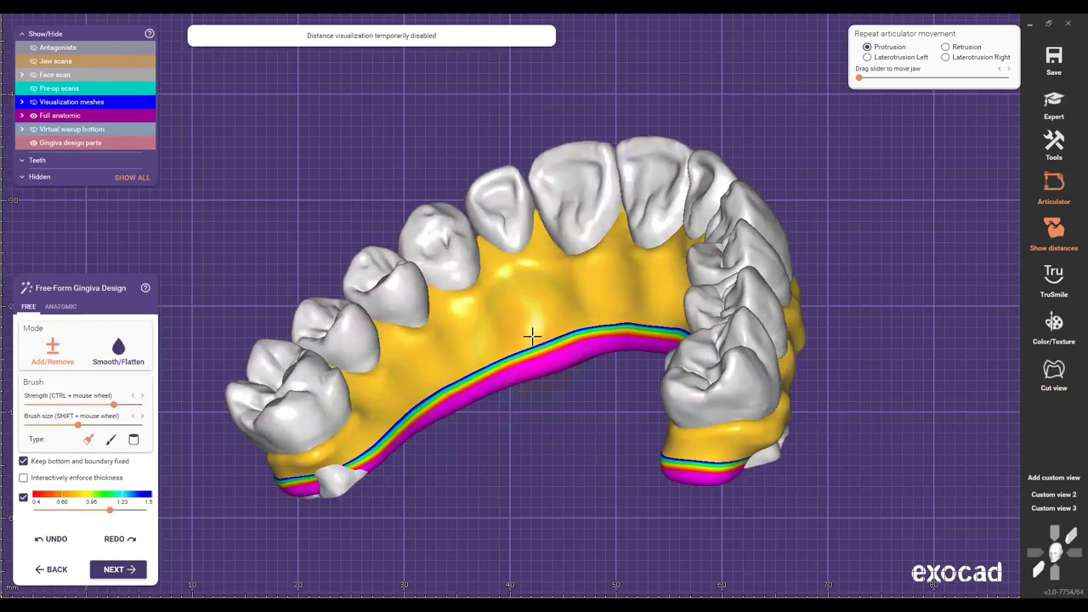
{"action": "right_click_drag", "start_coordinate": [527, 348], "coordinate": [451, 382]}
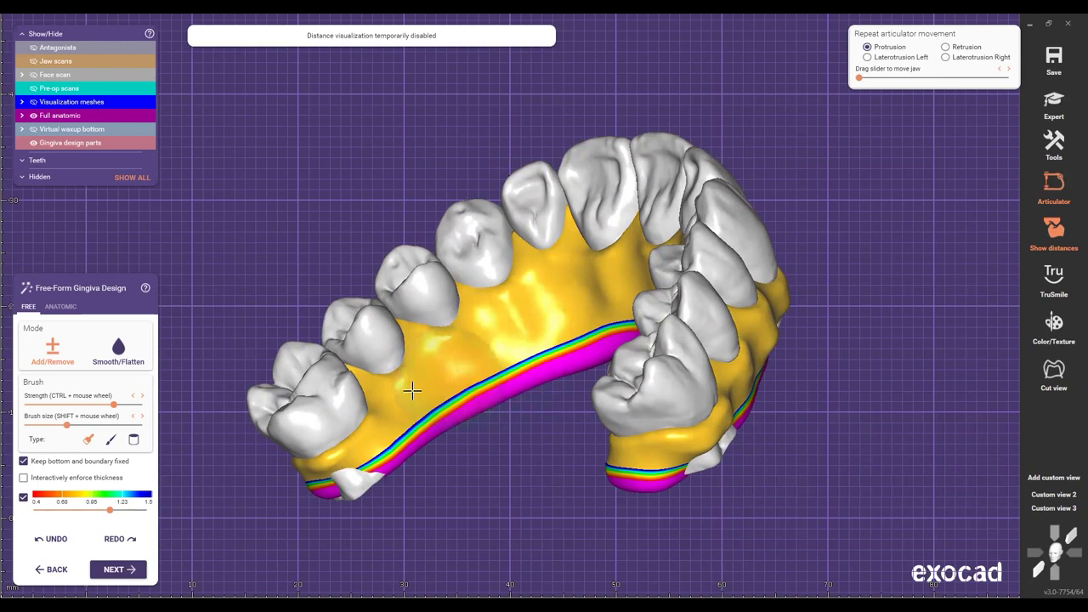
{"action": "right_click_drag", "start_coordinate": [409, 397], "coordinate": [379, 374]}
{"action": "scroll", "coordinate": [575, 376], "scroll_direction": "up", "scroll_amount": 5}
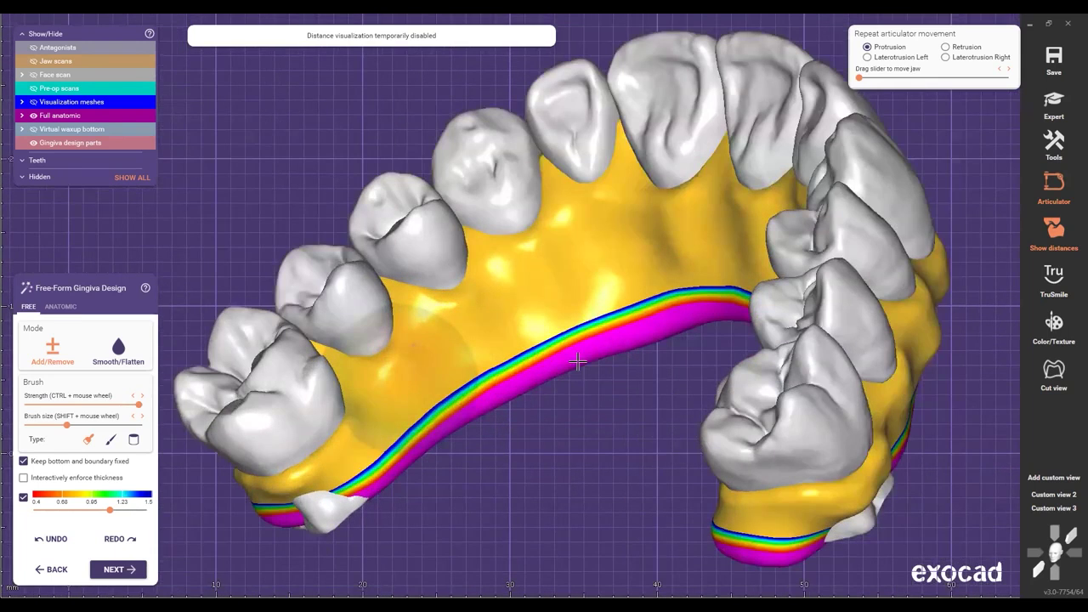
Step: Examine the gingiva base from the buccal and front sides for areas that need further shaping
{"action": "right_click_drag", "start_coordinate": [506, 336], "coordinate": [749, 338]}
{"action": "scroll", "coordinate": [736, 309], "scroll_direction": "down", "scroll_amount": 5}
{"action": "scroll", "coordinate": [522, 304], "scroll_direction": "up", "scroll_amount": 5}
{"action": "middle_click_drag", "start_coordinate": [749, 337], "coordinate": [663, 325]}
{"action": "mouse_move", "coordinate": [663, 326]}
{"action": "right_mouse_down"}
{"action": "mouse_move", "coordinate": [777, 306]}
{"action": "mouse_move", "coordinate": [773, 322]}
{"action": "mouse_move", "coordinate": [706, 338]}
{"action": "mouse_move", "coordinate": [675, 315]}
{"action": "right_mouse_up"}
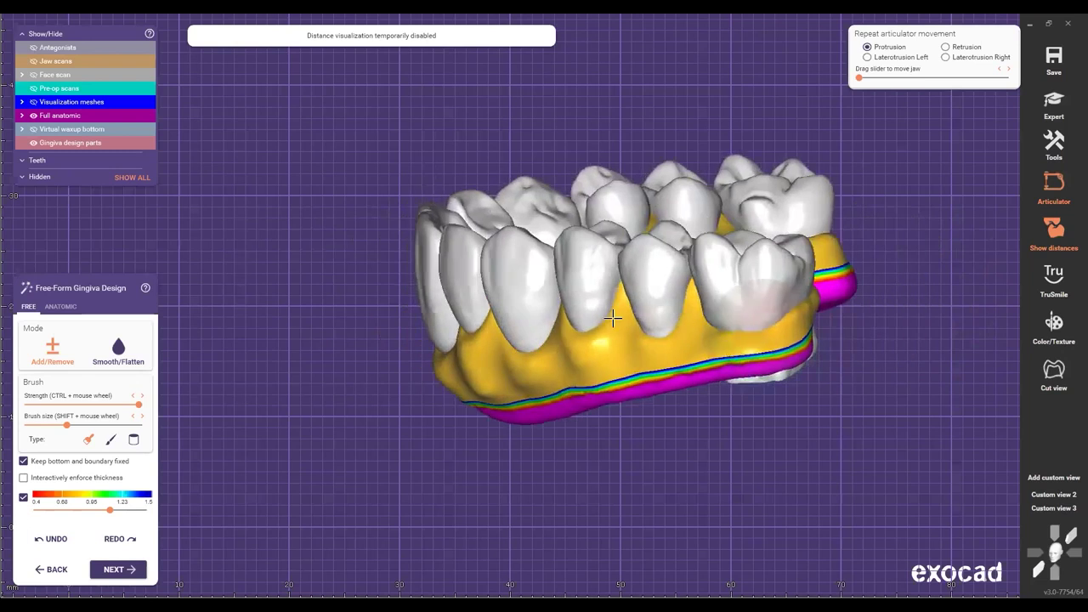
{"action": "scroll", "coordinate": [577, 371], "scroll_direction": "down", "scroll_amount": 3}
{"action": "scroll", "coordinate": [593, 357], "scroll_direction": "down", "scroll_amount": 5}
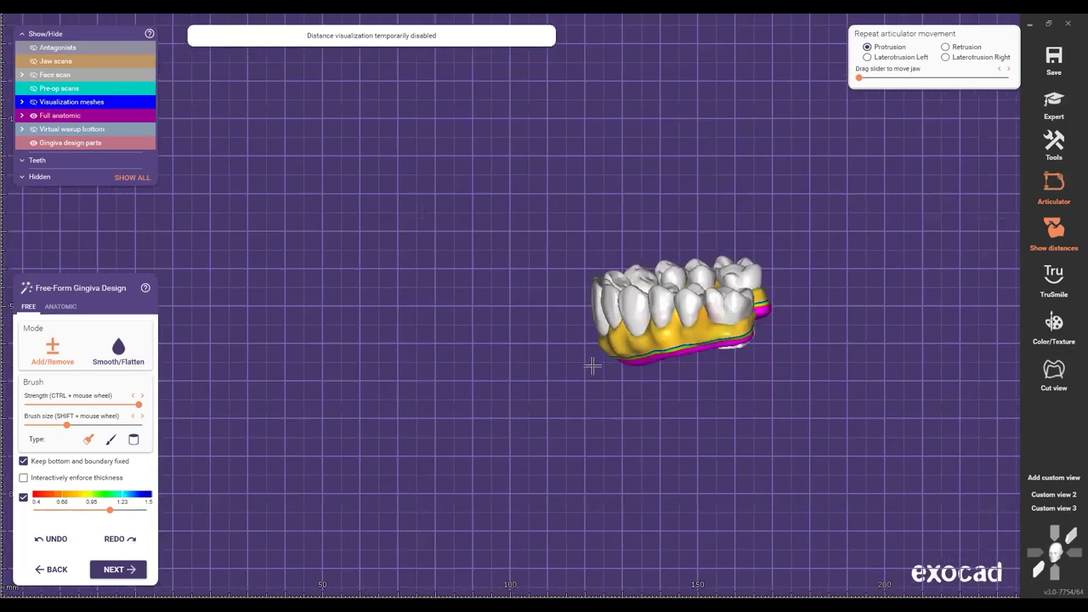
{"action": "scroll", "coordinate": [649, 227], "scroll_direction": "up", "scroll_amount": 2}
{"action": "right_click_drag", "start_coordinate": [649, 226], "coordinate": [559, 474]}
{"action": "scroll", "coordinate": [559, 474], "scroll_direction": "up", "scroll_amount": 5}
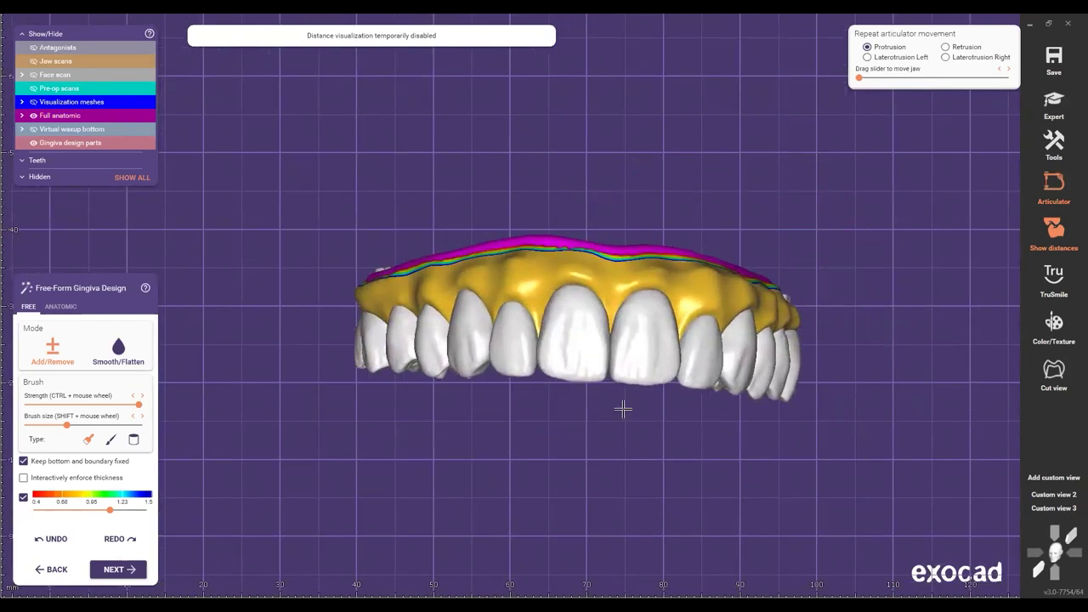
{"action": "scroll", "coordinate": [652, 442], "scroll_direction": "down", "scroll_amount": 3}
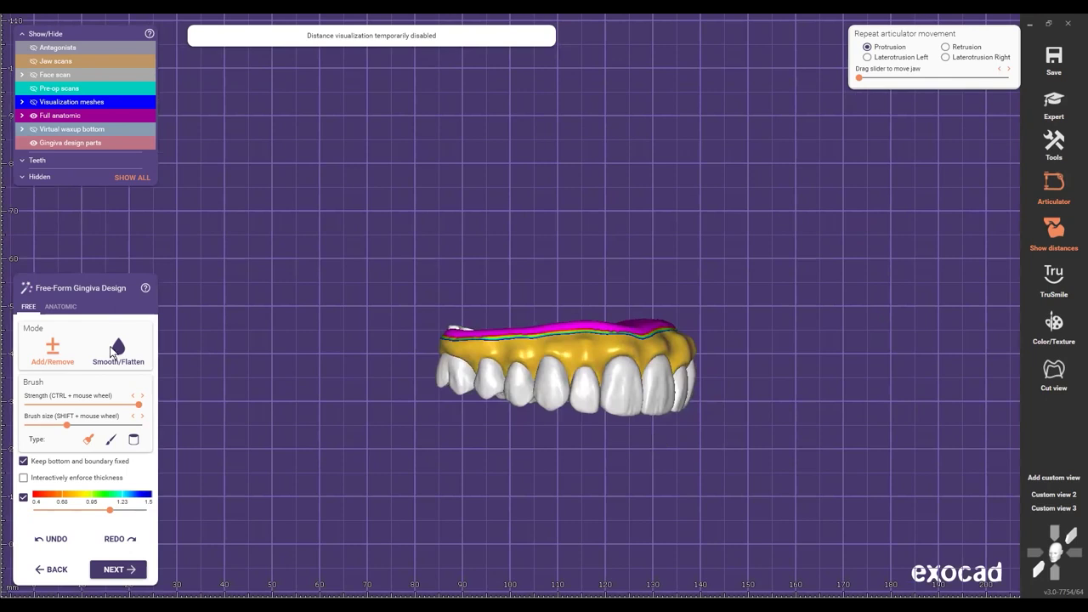
Step: Turn off the fixed bottom and boundary option and the bottom thickness visualization for the gingiva
{"action": "left_click", "coordinate": [23, 498]}
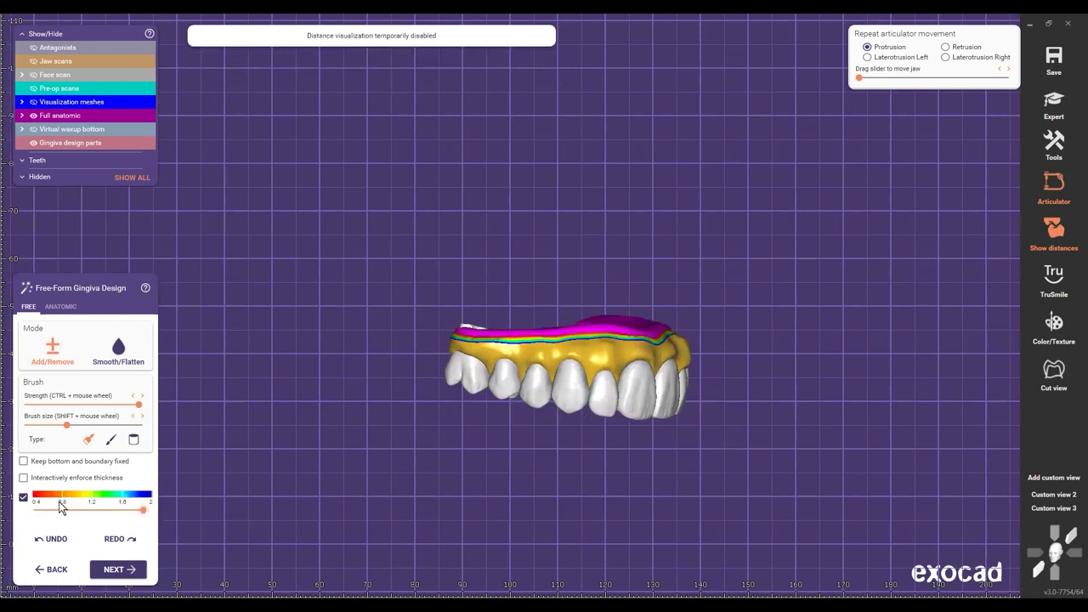
{"action": "right_click_drag", "start_coordinate": [593, 424], "coordinate": [579, 431]}
{"action": "left_click", "coordinate": [24, 498]}
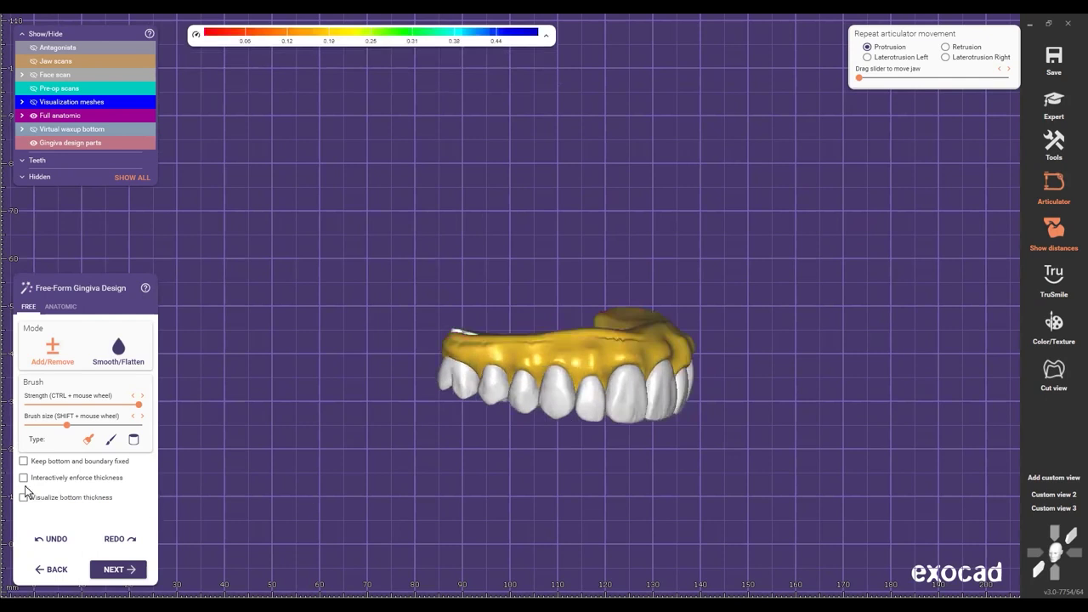
{"action": "left_click", "coordinate": [24, 478]}
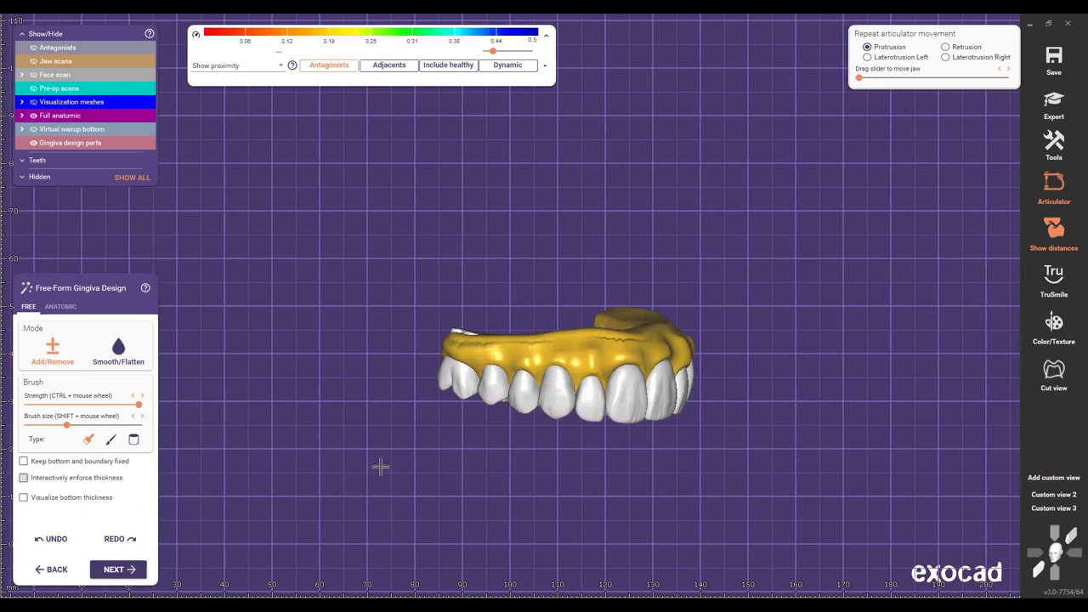
Step: Show the jaw scan beneath the gingiva with articulator and distance display off, and set the free-form brush to Smooth/Flatten
{"action": "right_click_drag", "start_coordinate": [291, 472], "coordinate": [330, 451]}
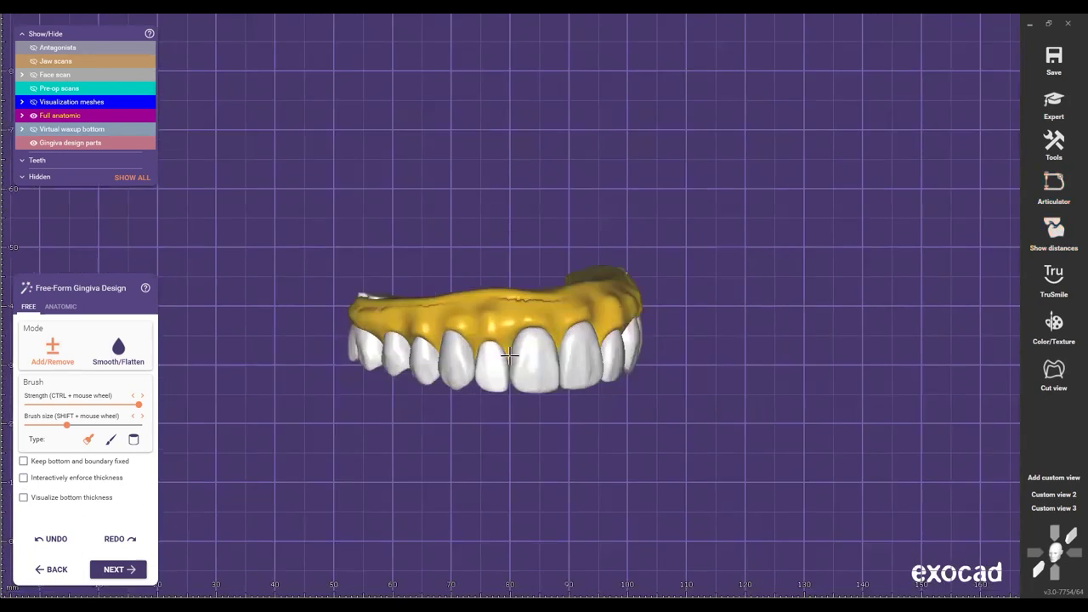
{"action": "scroll", "coordinate": [537, 321], "scroll_direction": "up", "scroll_amount": 3}
{"action": "right_click_drag", "start_coordinate": [538, 322], "coordinate": [549, 345]}
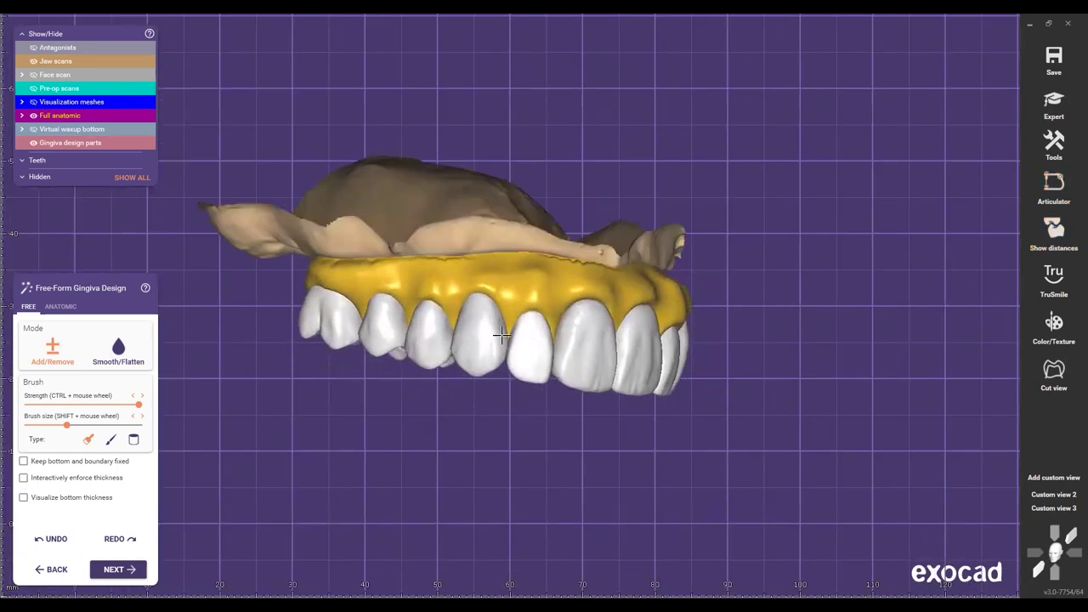
{"action": "right_click_drag", "start_coordinate": [486, 330], "coordinate": [427, 287]}
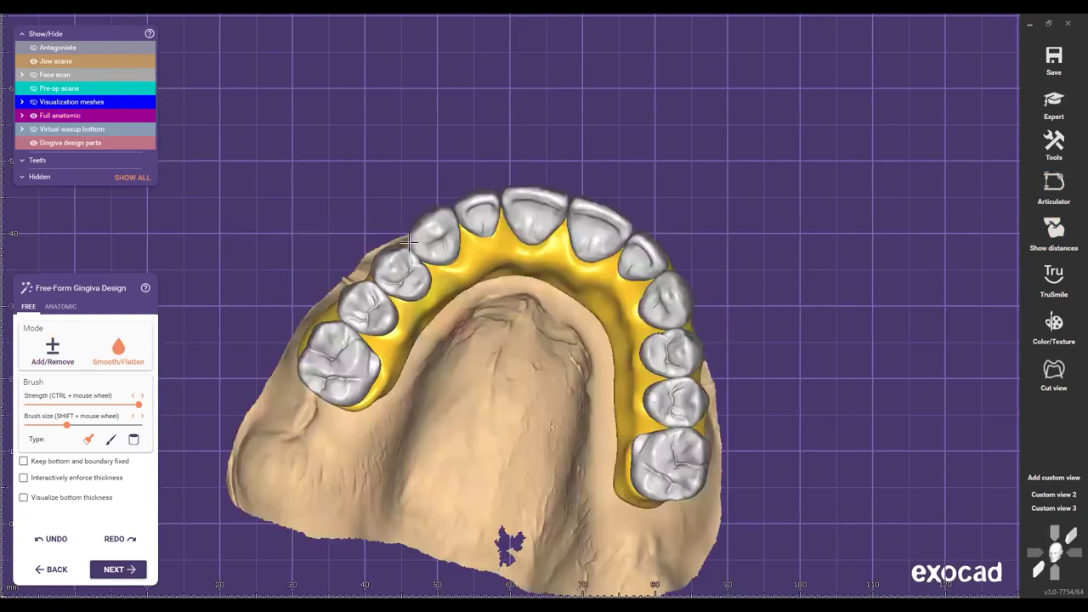
{"action": "right_click_drag", "start_coordinate": [422, 255], "coordinate": [424, 273]}
{"action": "middle_click_drag", "start_coordinate": [424, 273], "coordinate": [409, 242]}
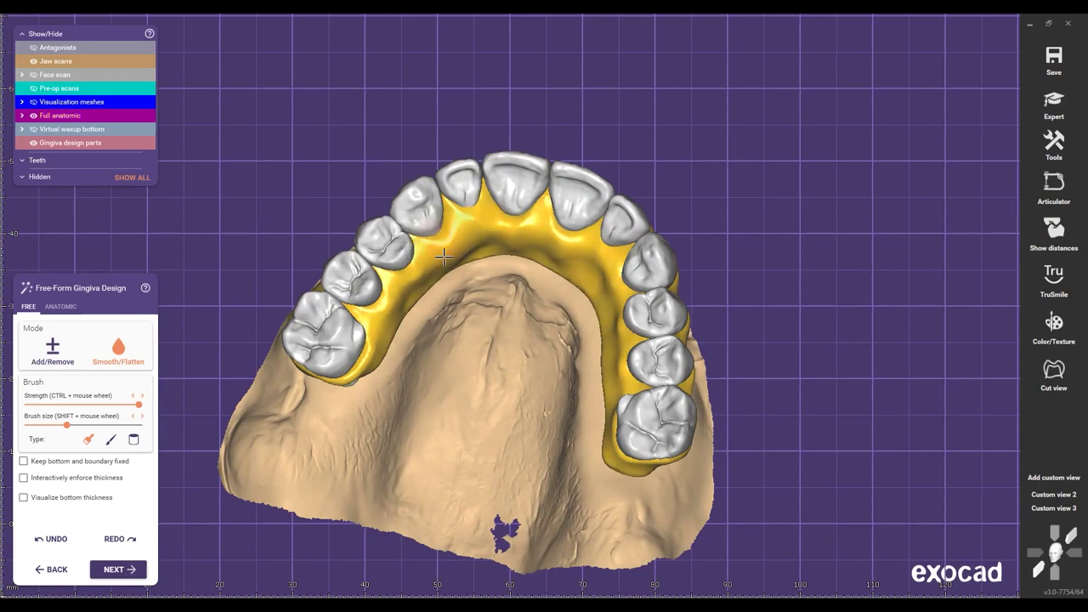
Step: Smooth the buccal gingiva around the whole arch with a medium brush strength and a larger brush size
{"action": "scroll", "coordinate": [485, 451], "scroll_direction": "down", "scroll_amount": 5}
{"action": "right_click_drag", "start_coordinate": [486, 461], "coordinate": [416, 289]}
{"action": "scroll", "coordinate": [416, 288], "scroll_direction": "up", "scroll_amount": 4}
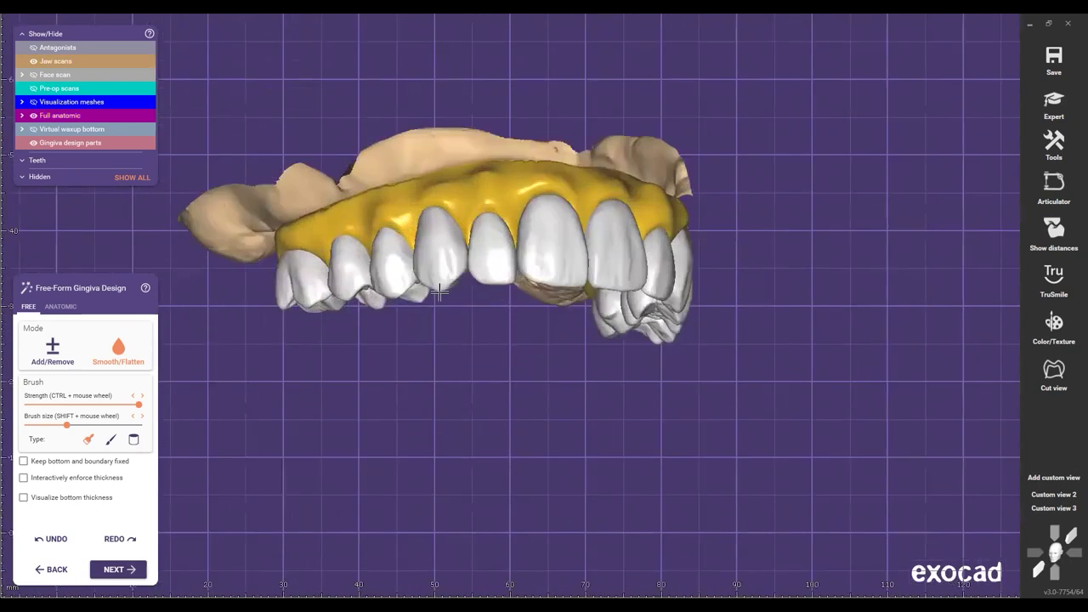
{"action": "right_click_drag", "start_coordinate": [442, 229], "coordinate": [477, 284]}
{"action": "scroll", "coordinate": [400, 305], "scroll_direction": "up", "scroll_amount": 5}
{"action": "mouse_move", "coordinate": [398, 306]}
{"action": "left_mouse_down"}
{"action": "mouse_move", "coordinate": [318, 282]}
{"action": "mouse_move", "coordinate": [694, 309]}
{"action": "mouse_move", "coordinate": [405, 327]}
{"action": "mouse_move", "coordinate": [291, 287]}
{"action": "mouse_move", "coordinate": [722, 306]}
{"action": "left_mouse_up"}
{"action": "mouse_move", "coordinate": [722, 307]}
{"action": "right_mouse_down"}
{"action": "mouse_move", "coordinate": [558, 262]}
{"action": "mouse_move", "coordinate": [722, 250]}
{"action": "right_mouse_up"}
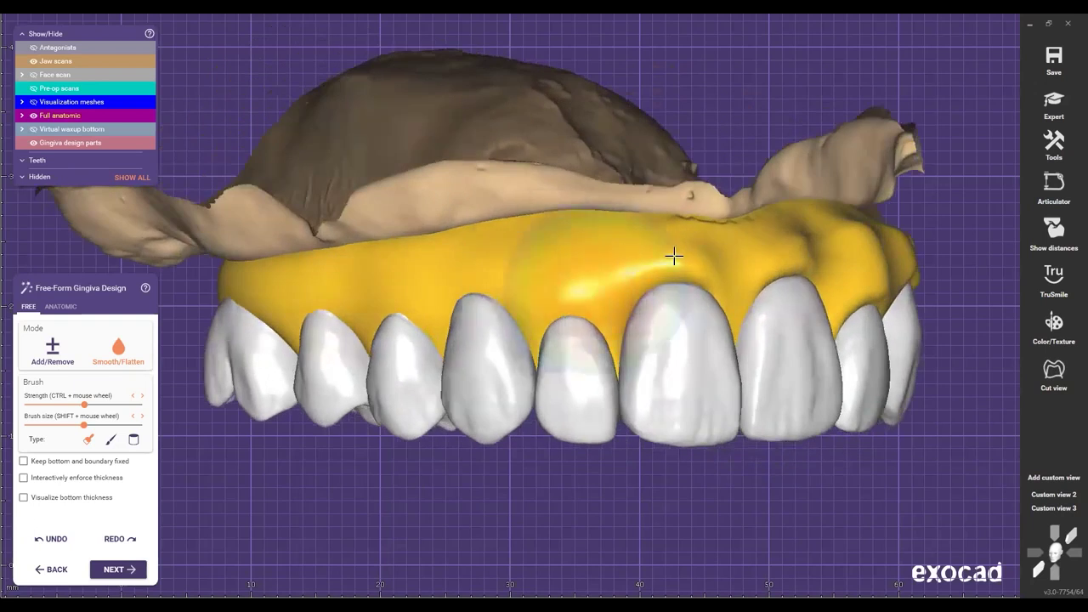
{"action": "right_click_drag", "start_coordinate": [590, 301], "coordinate": [375, 360]}
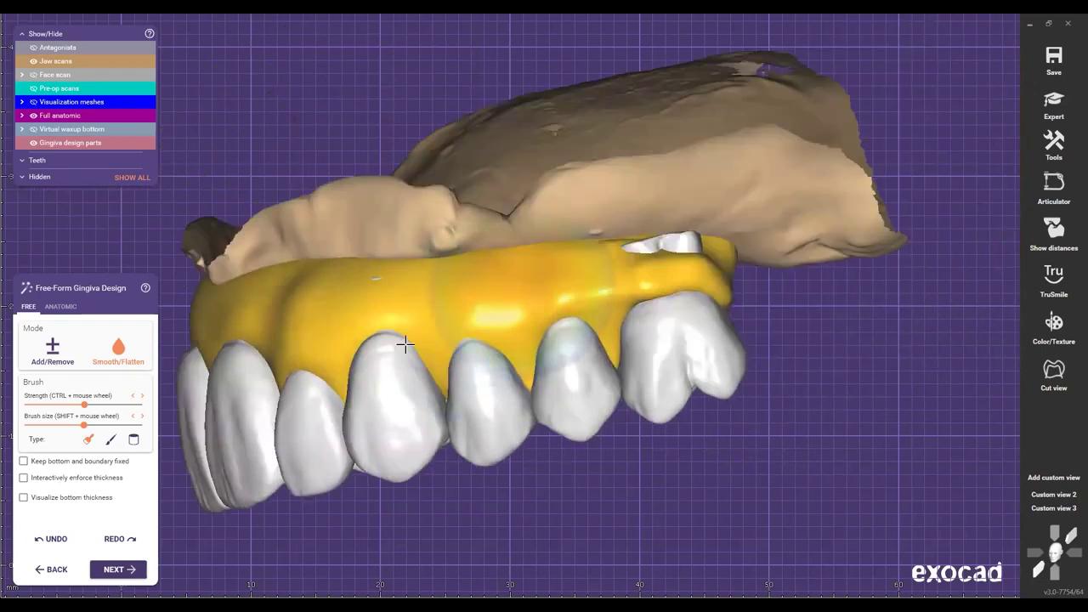
{"action": "left_click_drag", "start_coordinate": [375, 359], "coordinate": [564, 39]}
Step: Smooth the palatal gingiva around the arch with the medium-strength brush, reducing the brush size
{"action": "scroll", "coordinate": [366, 418], "scroll_direction": "down", "scroll_amount": 4}
{"action": "scroll", "coordinate": [366, 419], "scroll_direction": "down", "scroll_amount": 2}
{"action": "right_click_drag", "start_coordinate": [366, 417], "coordinate": [349, 387]}
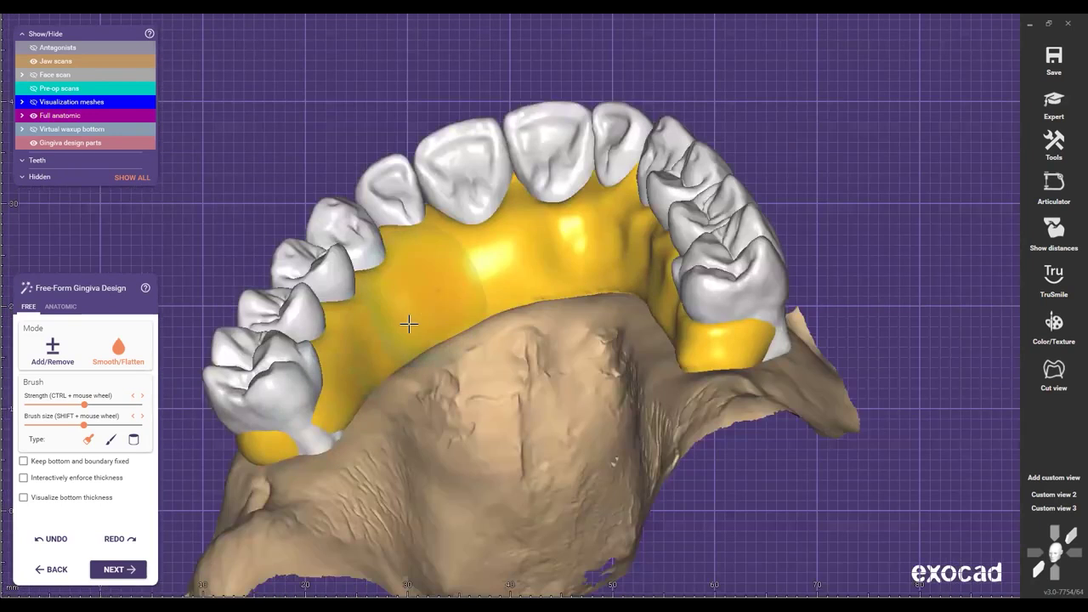
{"action": "mouse_move", "coordinate": [408, 320]}
{"action": "right_mouse_down"}
{"action": "mouse_move", "coordinate": [515, 253]}
{"action": "mouse_move", "coordinate": [382, 327]}
{"action": "mouse_move", "coordinate": [350, 288]}
{"action": "right_mouse_up"}
{"action": "scroll", "coordinate": [352, 289], "scroll_direction": "up", "scroll_amount": 1}
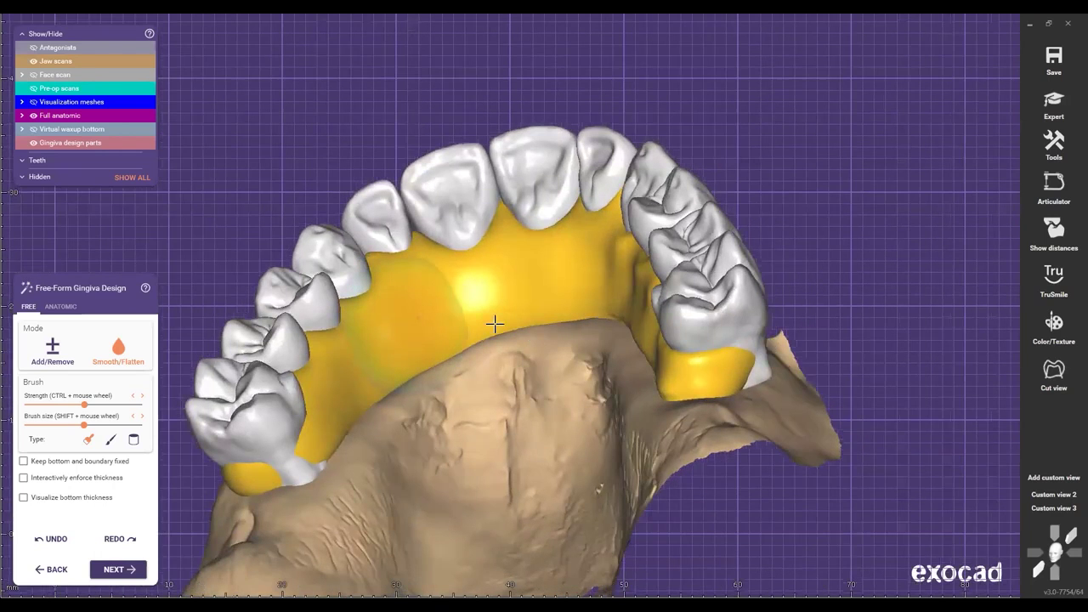
{"action": "scroll", "coordinate": [797, 407], "scroll_direction": "up", "scroll_amount": 3}
{"action": "scroll", "coordinate": [749, 425], "scroll_direction": "down", "scroll_amount": 4}
{"action": "right_click_drag", "start_coordinate": [562, 365], "coordinate": [385, 344]}
{"action": "scroll", "coordinate": [453, 257], "scroll_direction": "up", "scroll_amount": 2}
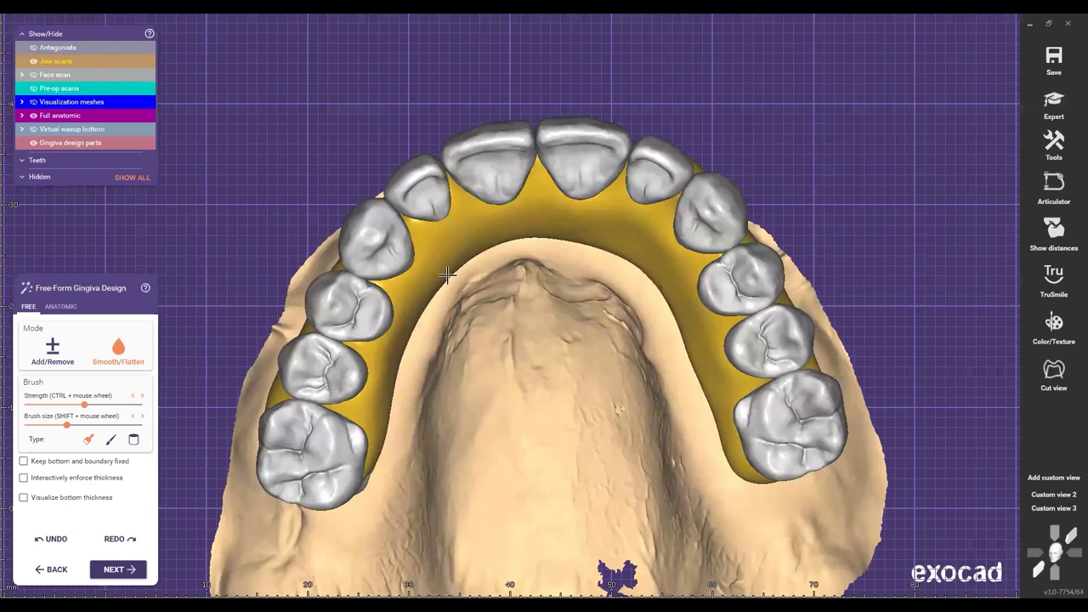
{"action": "right_click_drag", "start_coordinate": [417, 283], "coordinate": [432, 267]}
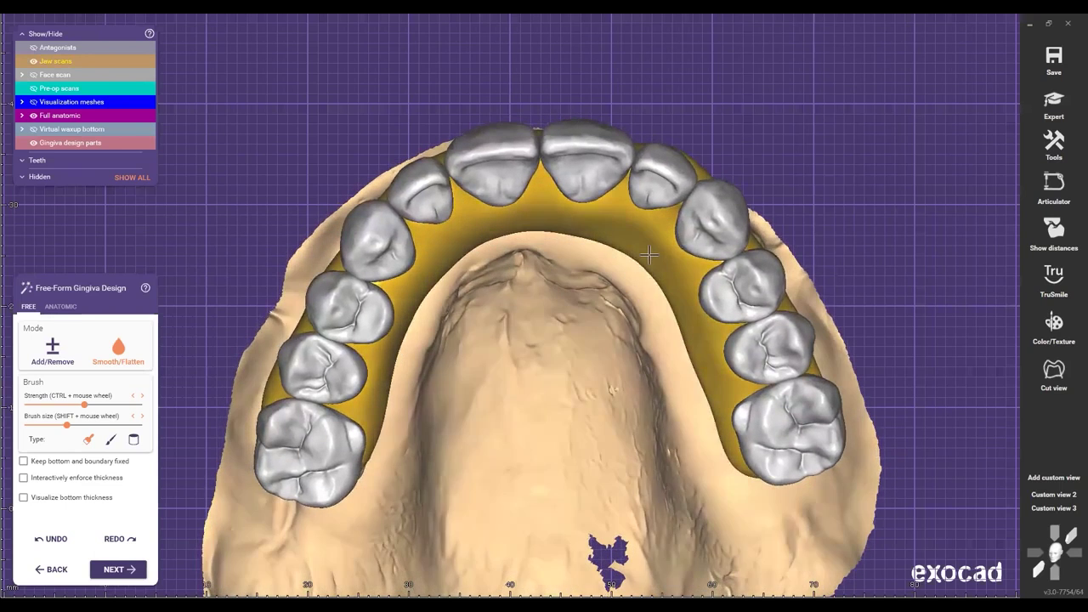
Step: Set the free-form brush to Add/Remove and orient the model to the front view
{"action": "scroll", "coordinate": [539, 457], "scroll_direction": "down", "scroll_amount": 2}
{"action": "right_click_drag", "start_coordinate": [539, 457], "coordinate": [648, 401]}
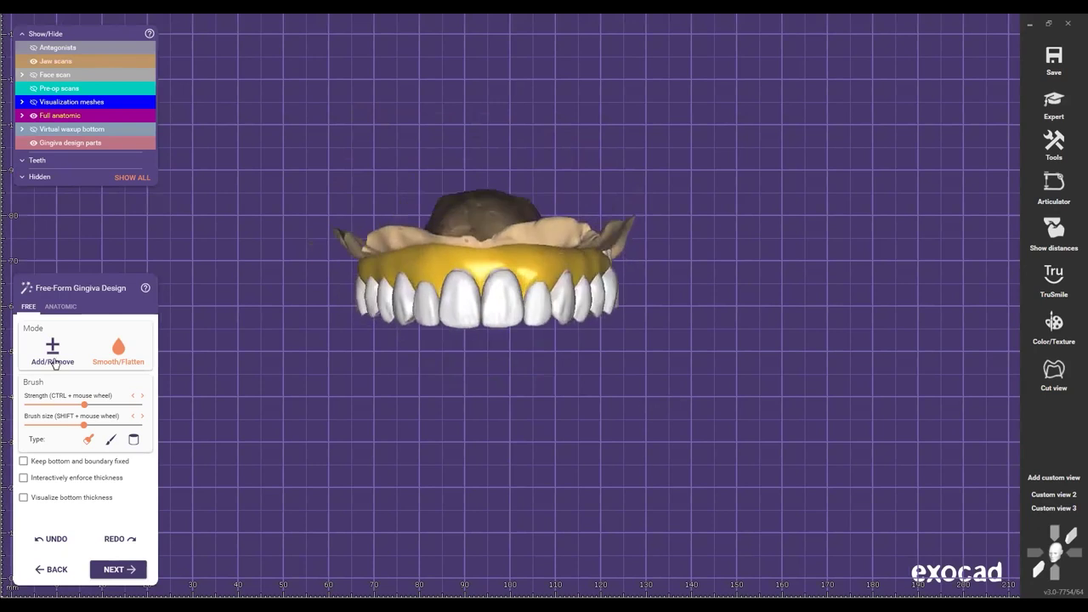
{"action": "left_click", "coordinate": [54, 364]}
{"action": "left_click", "coordinate": [1035, 553]}
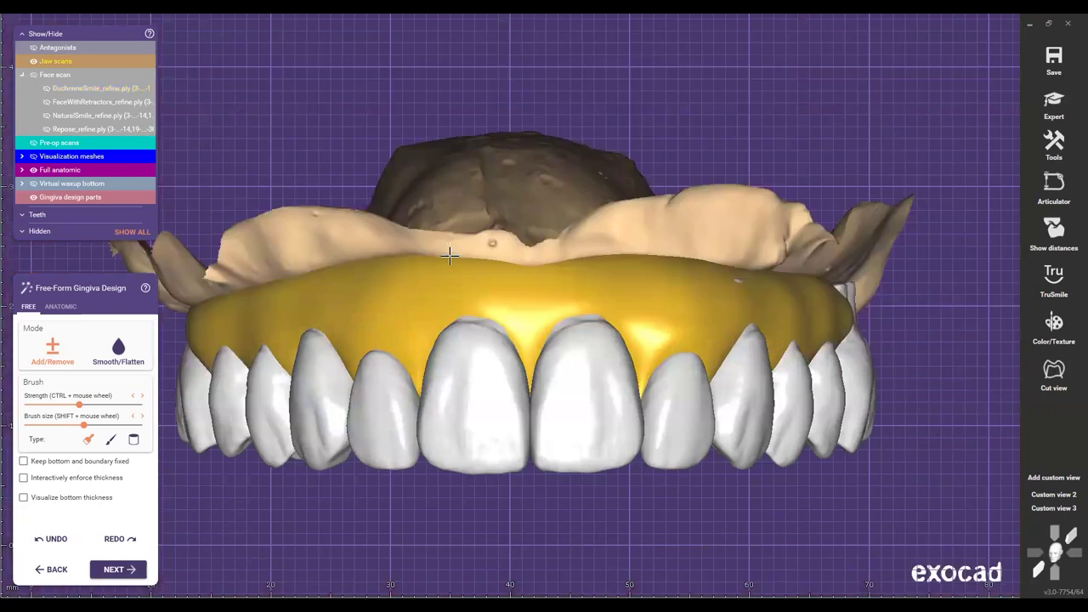
{"action": "scroll", "coordinate": [449, 256], "scroll_direction": "down", "scroll_amount": 6}
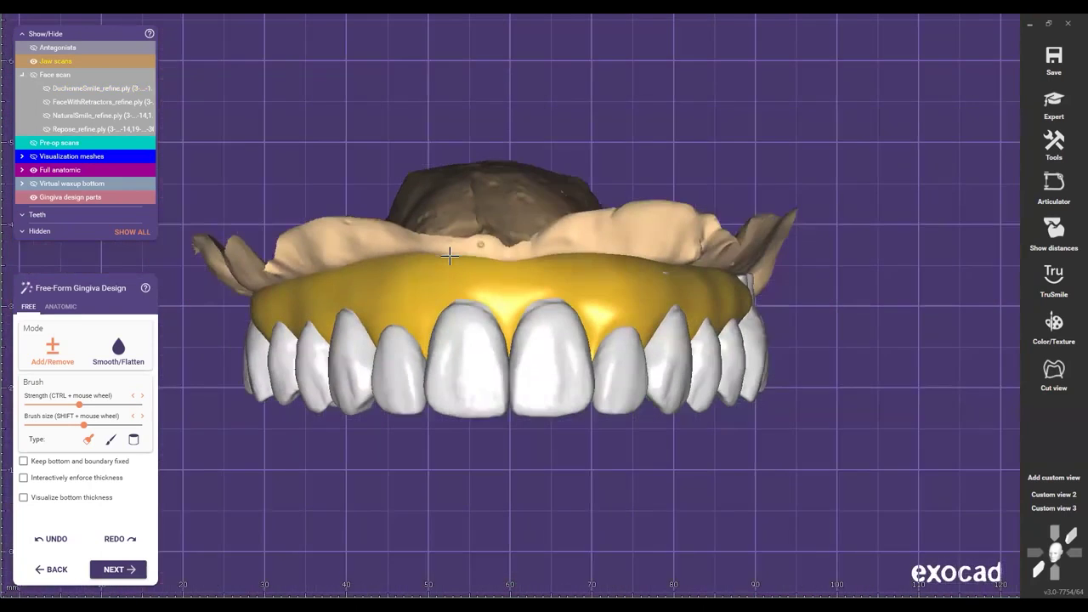
Step: Overlay the pre-op scan to compare it with the gingiva from the front, and hide it again
{"action": "key", "text": "p"}
{"action": "key", "text": "p"}
{"action": "key", "text": "p"}
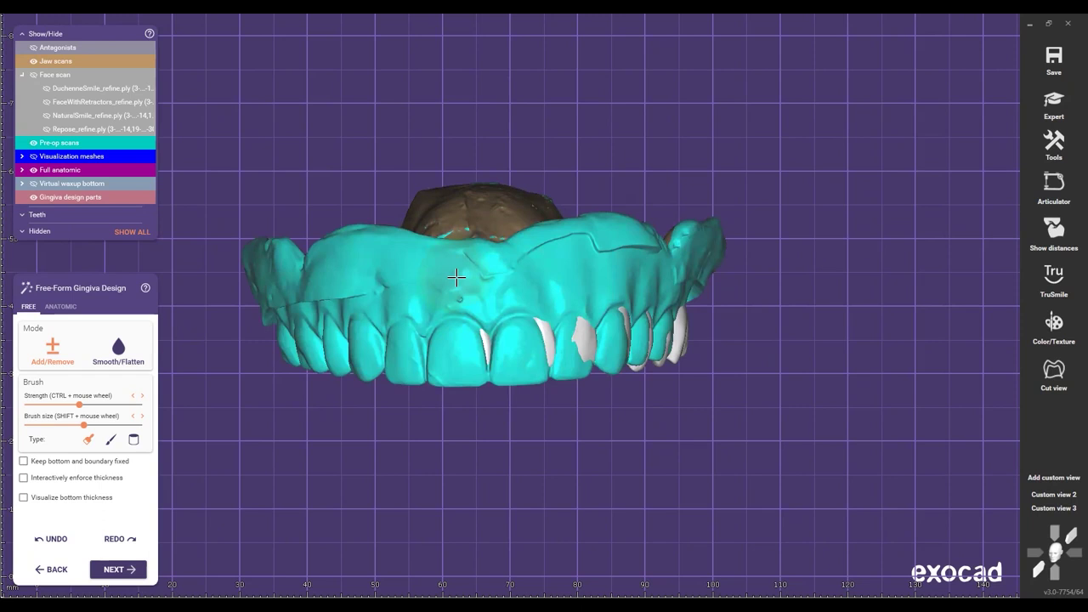
{"action": "key", "text": "p"}
Step: Reshape the buccal gingiva on both sides in Add/Remove mode, using lower brush strength and a slightly smaller brush
{"action": "right_click_drag", "start_coordinate": [459, 280], "coordinate": [539, 353]}
{"action": "scroll", "coordinate": [450, 312], "scroll_direction": "up", "scroll_amount": 1}
{"action": "scroll", "coordinate": [450, 313], "scroll_direction": "up", "scroll_amount": 4}
{"action": "scroll", "coordinate": [451, 313], "scroll_direction": "down", "scroll_amount": 1, "text": "shift"}
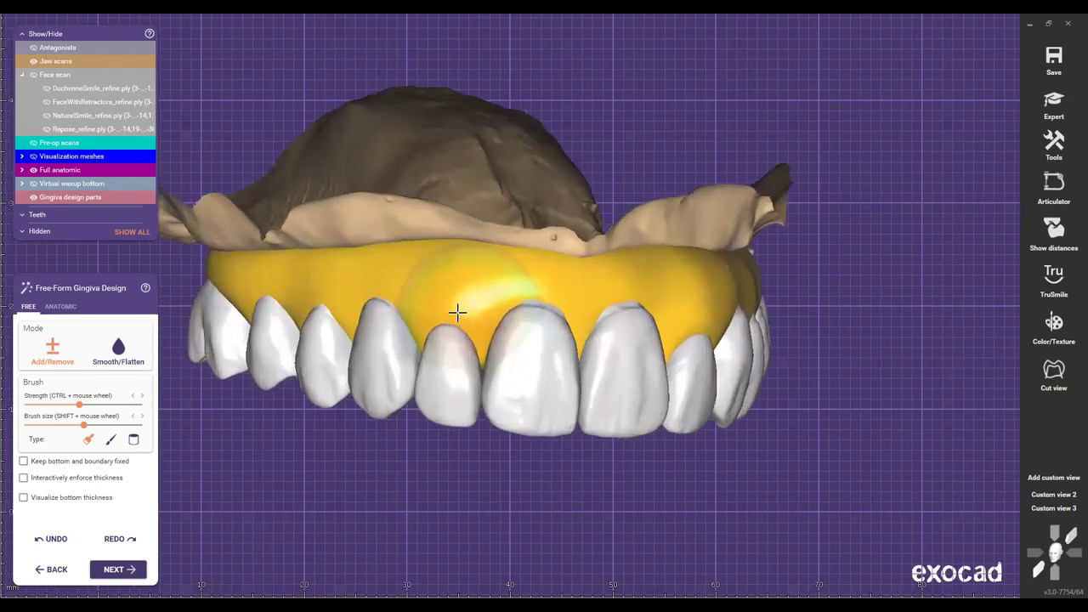
{"action": "scroll", "coordinate": [450, 315], "scroll_direction": "down", "scroll_amount": 5, "text": "ctrl"}
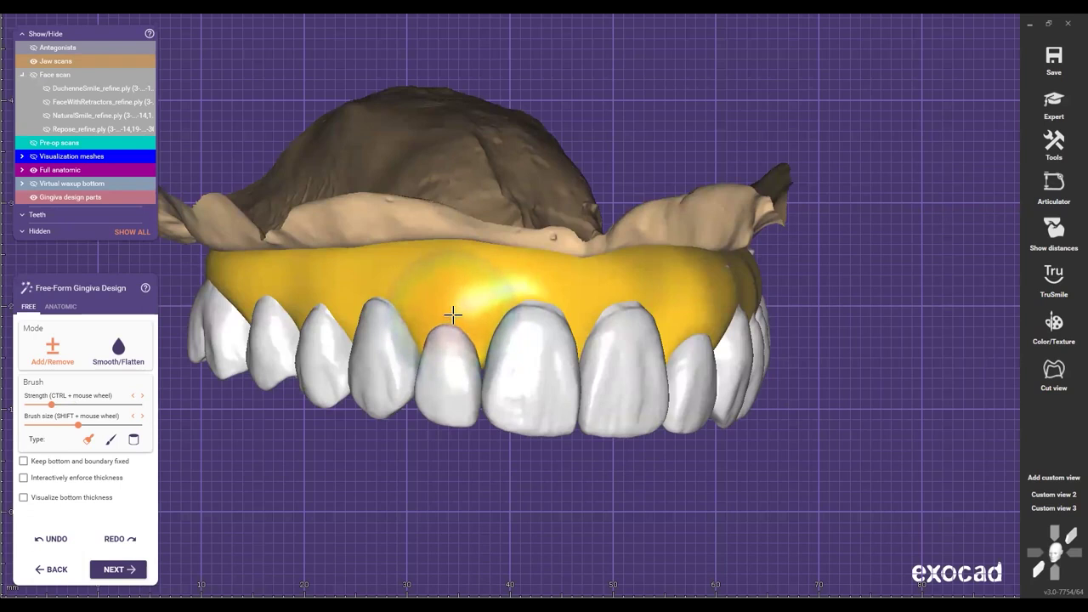
{"action": "mouse_move", "coordinate": [447, 315]}
{"action": "right_mouse_down"}
{"action": "mouse_move", "coordinate": [491, 312]}
{"action": "mouse_move", "coordinate": [420, 293]}
{"action": "mouse_move", "coordinate": [441, 299]}
{"action": "mouse_move", "coordinate": [425, 301]}
{"action": "right_mouse_up"}
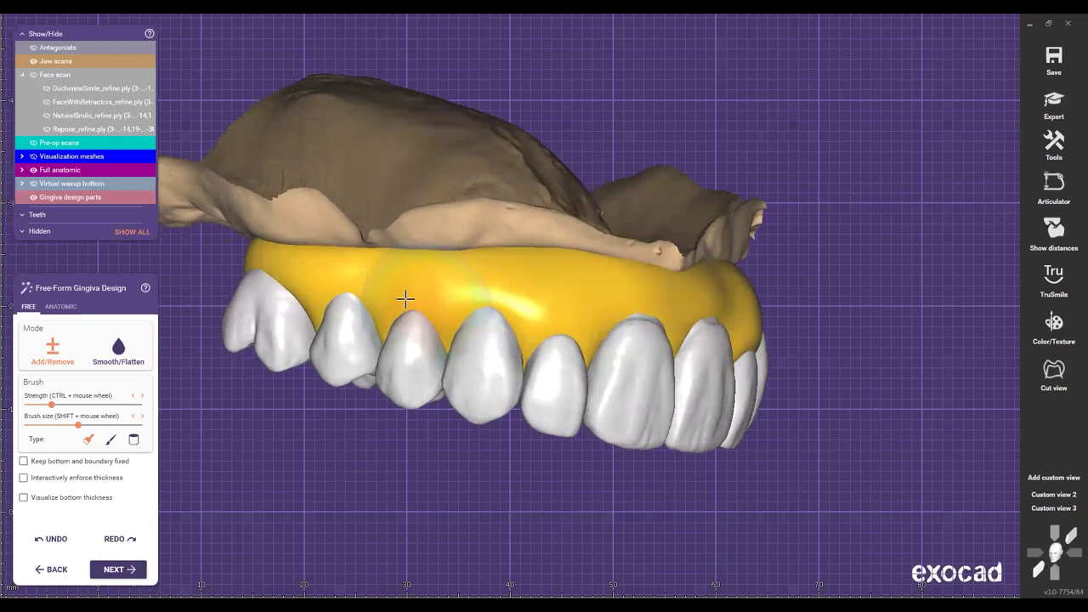
{"action": "right_click_drag", "start_coordinate": [419, 303], "coordinate": [381, 269]}
{"action": "scroll", "coordinate": [461, 267], "scroll_direction": "up", "scroll_amount": 2}
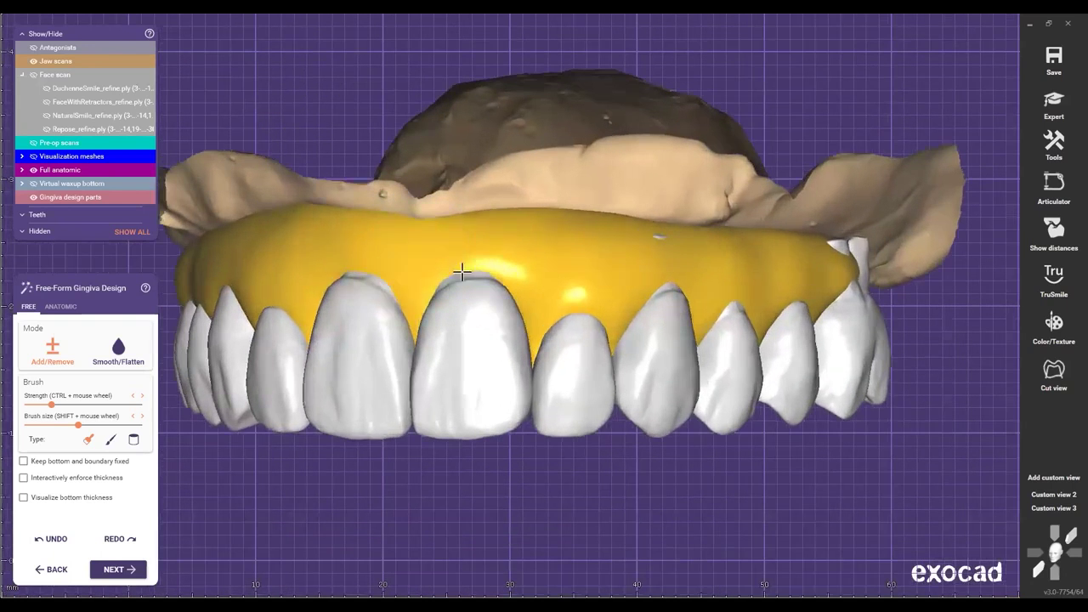
{"action": "right_click_drag", "start_coordinate": [632, 274], "coordinate": [608, 260]}
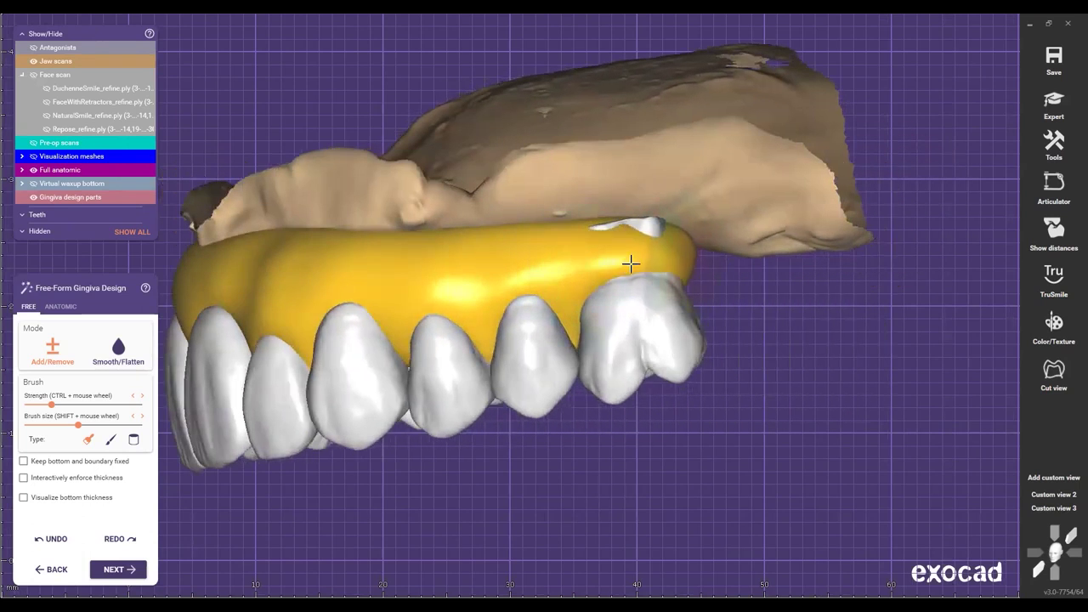
Step: Build up the gingiva behind and palatal to the last molar on the tooth 14 side with the Add/Remove brush
{"action": "scroll", "coordinate": [645, 273], "scroll_direction": "down", "scroll_amount": 3}
{"action": "right_click_drag", "start_coordinate": [644, 273], "coordinate": [813, 427]}
{"action": "scroll", "coordinate": [556, 340], "scroll_direction": "up", "scroll_amount": 3}
{"action": "scroll", "coordinate": [893, 272], "scroll_direction": "down", "scroll_amount": 4}
{"action": "right_click_drag", "start_coordinate": [621, 445], "coordinate": [493, 406]}
{"action": "scroll", "coordinate": [508, 279], "scroll_direction": "up", "scroll_amount": 4}
{"action": "right_click_drag", "start_coordinate": [509, 309], "coordinate": [551, 218]}
{"action": "right_click_drag", "start_coordinate": [615, 157], "coordinate": [690, 181]}
{"action": "right_click_drag", "start_coordinate": [644, 220], "coordinate": [646, 248]}
{"action": "right_click_drag", "start_coordinate": [635, 368], "coordinate": [755, 451]}
{"action": "scroll", "coordinate": [539, 323], "scroll_direction": "down", "scroll_amount": 4}
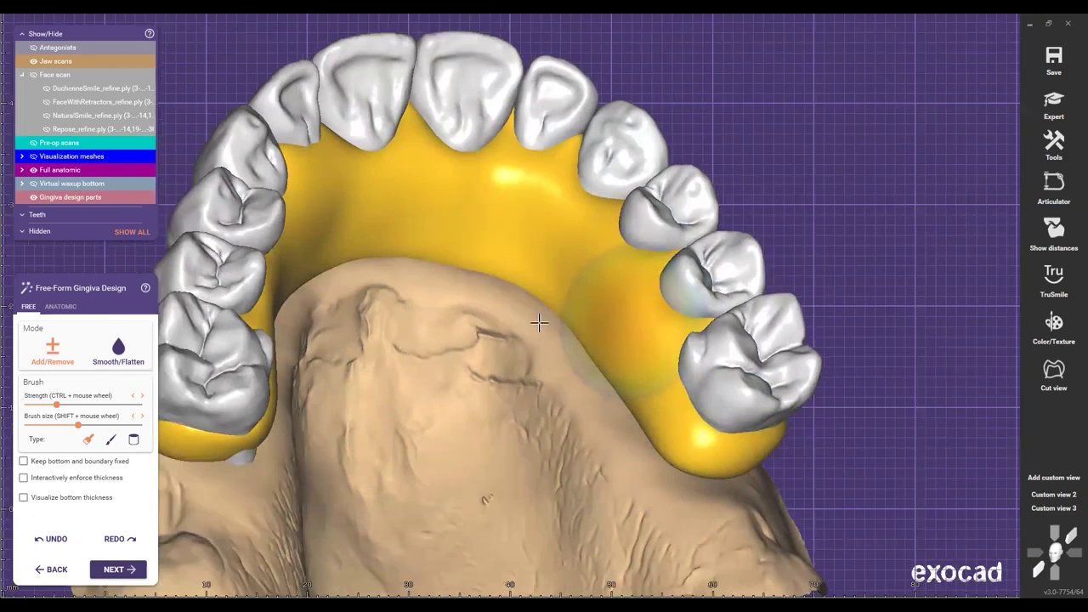
Step: Build up the palatal gingiva beside the premolars and molar on the tooth 3 side
{"action": "right_click_drag", "start_coordinate": [501, 374], "coordinate": [268, 423]}
{"action": "scroll", "coordinate": [267, 422], "scroll_direction": "up", "scroll_amount": 4}
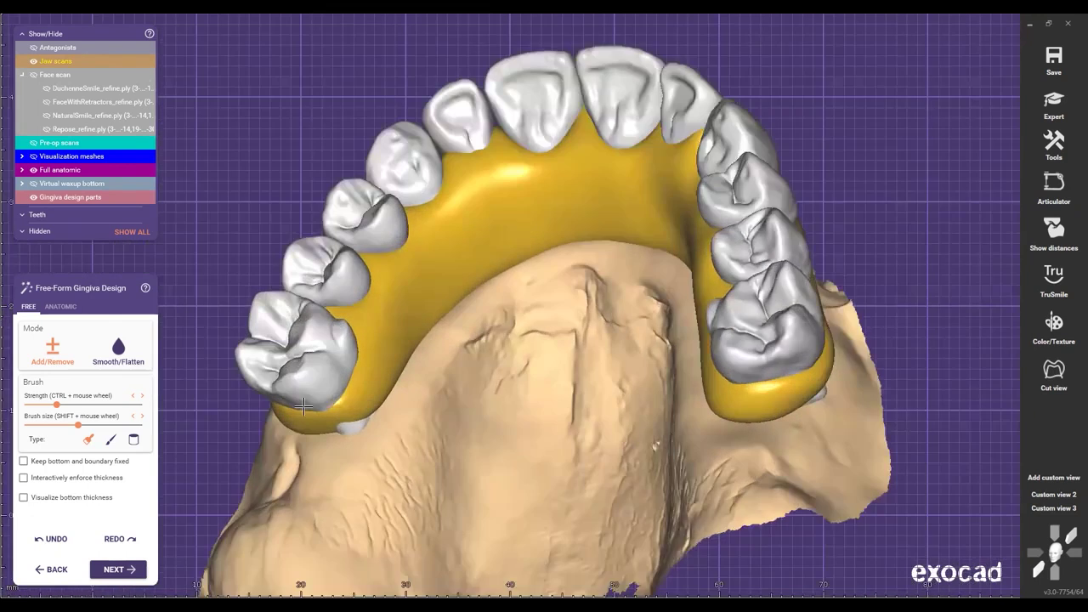
{"action": "scroll", "coordinate": [343, 374], "scroll_direction": "up", "scroll_amount": 2}
{"action": "right_click_drag", "start_coordinate": [414, 205], "coordinate": [435, 249]}
{"action": "right_click_drag", "start_coordinate": [551, 286], "coordinate": [434, 255]}
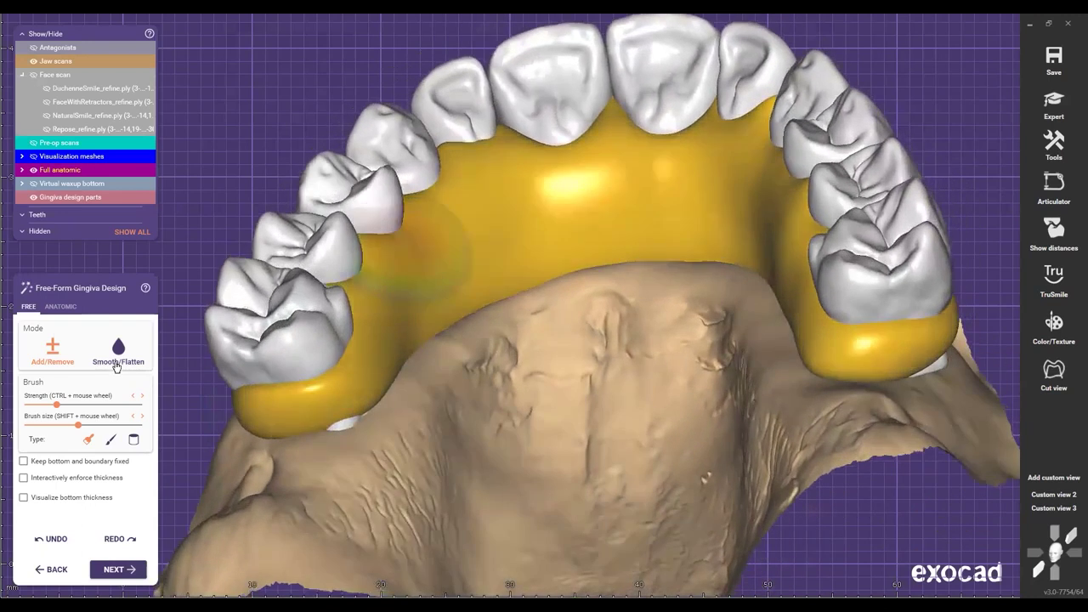
Step: Smooth the gingiva around the tooth 3 molar and its palatal side with Smooth/Flatten, using lower strength and a smaller brush
{"action": "left_click", "coordinate": [117, 365]}
{"action": "scroll", "coordinate": [409, 385], "scroll_direction": "down", "scroll_amount": 5}
{"action": "scroll", "coordinate": [409, 385], "scroll_direction": "down", "scroll_amount": 3, "text": "shift"}
{"action": "scroll", "coordinate": [399, 389], "scroll_direction": "up", "scroll_amount": 4}
{"action": "right_click_drag", "start_coordinate": [394, 391], "coordinate": [370, 438]}
{"action": "left_click_drag", "start_coordinate": [370, 439], "coordinate": [336, 445]}
{"action": "scroll", "coordinate": [438, 348], "scroll_direction": "down", "scroll_amount": 1}
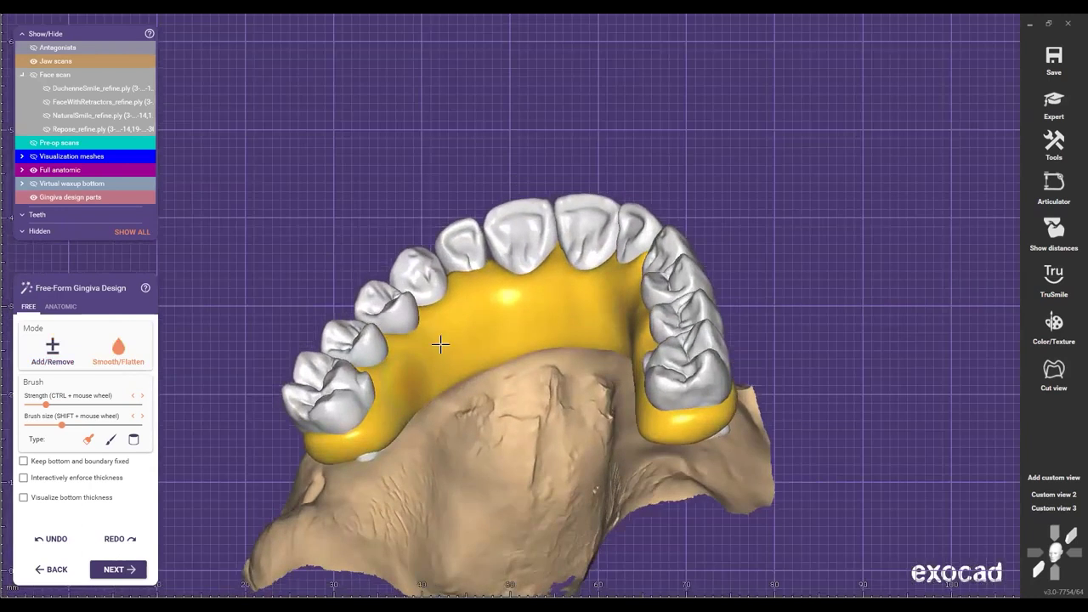
{"action": "right_click_drag", "start_coordinate": [355, 452], "coordinate": [505, 335]}
{"action": "scroll", "coordinate": [549, 262], "scroll_direction": "up", "scroll_amount": 4}
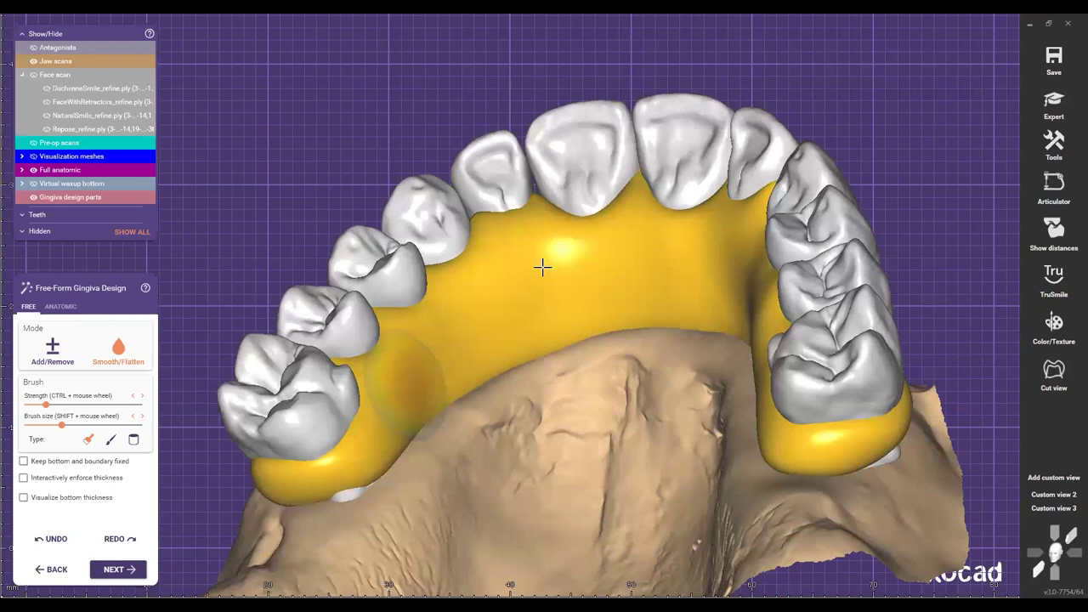
Step: Smooth the palatal gingiva along the tooth necks from the tooth 3 side across the incisors to tooth 14
{"action": "left_click_drag", "start_coordinate": [358, 474], "coordinate": [382, 408]}
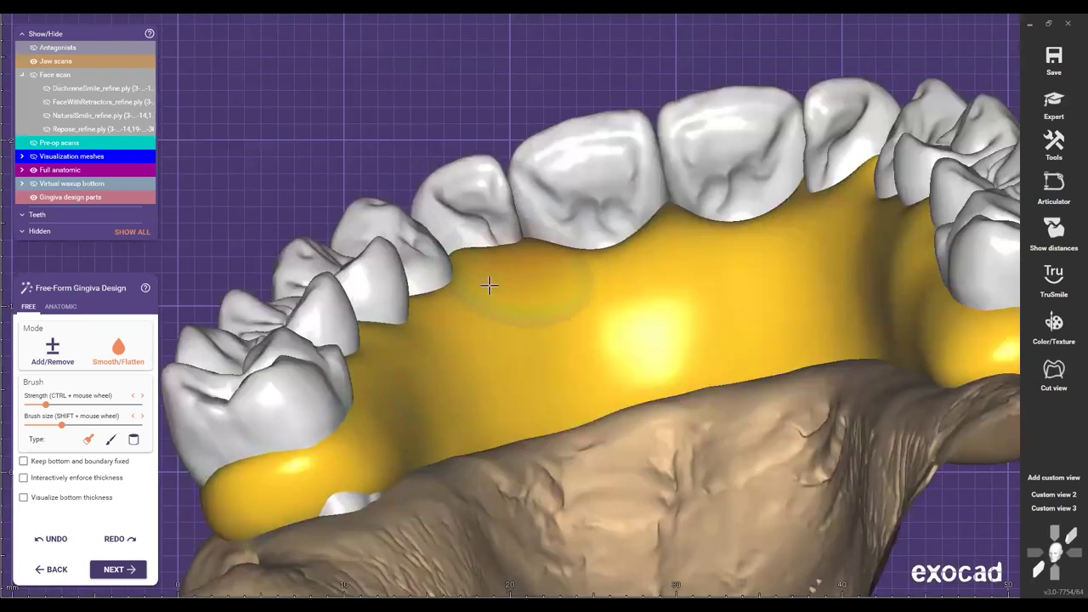
{"action": "right_click_drag", "start_coordinate": [473, 271], "coordinate": [594, 350]}
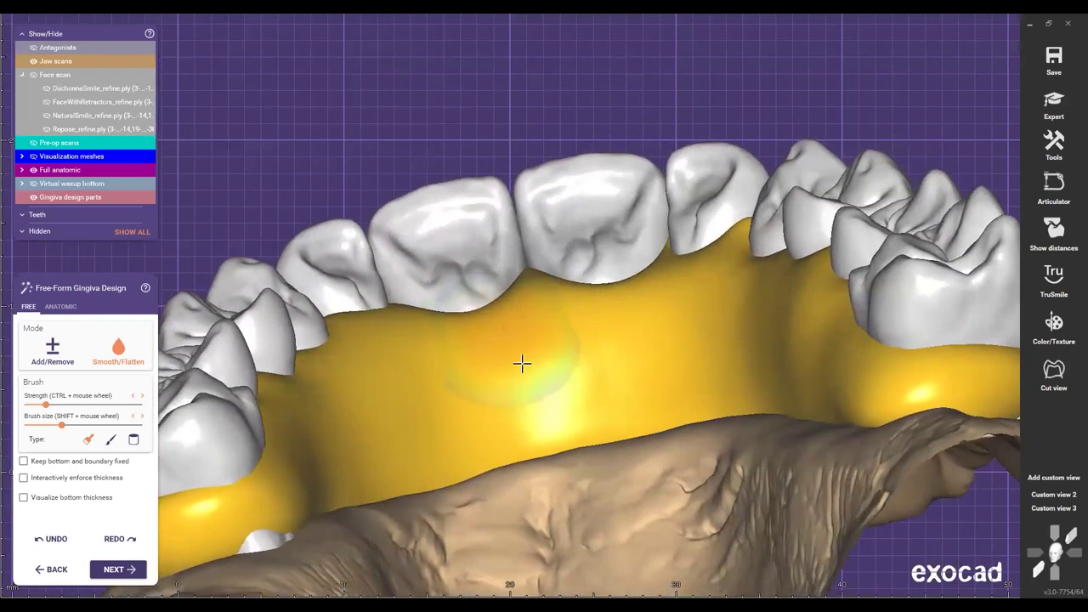
{"action": "right_click_drag", "start_coordinate": [537, 309], "coordinate": [674, 368]}
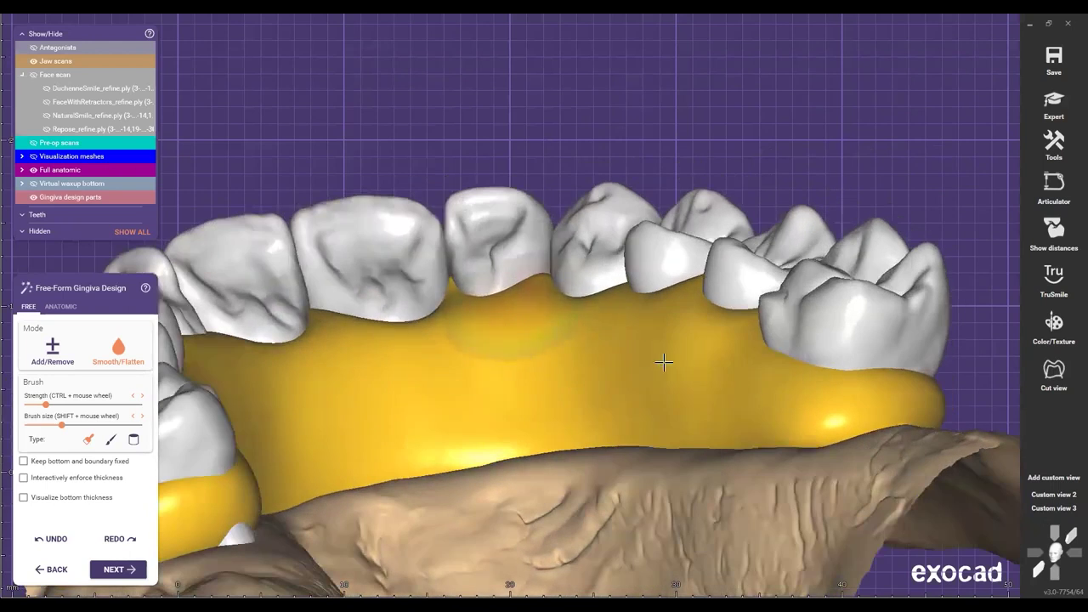
{"action": "scroll", "coordinate": [518, 311], "scroll_direction": "down", "scroll_amount": 4}
{"action": "right_click_drag", "start_coordinate": [518, 311], "coordinate": [398, 489]}
{"action": "right_click_drag", "start_coordinate": [616, 316], "coordinate": [644, 331]}
{"action": "mouse_move", "coordinate": [668, 359]}
{"action": "left_mouse_down"}
{"action": "mouse_move", "coordinate": [650, 367]}
{"action": "mouse_move", "coordinate": [687, 413]}
{"action": "mouse_move", "coordinate": [566, 320]}
{"action": "left_mouse_up"}
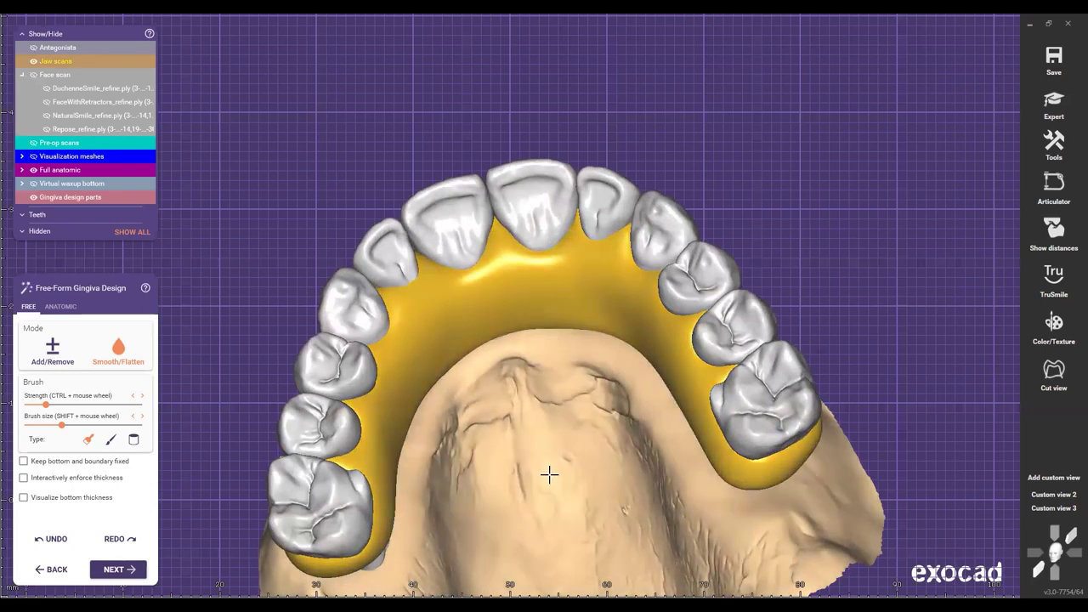
Step: Smooth the front and buccal gingiva with a slightly larger Smooth/Flatten brush
{"action": "scroll", "coordinate": [547, 439], "scroll_direction": "down", "scroll_amount": 4}
{"action": "right_click_drag", "start_coordinate": [563, 434], "coordinate": [409, 366]}
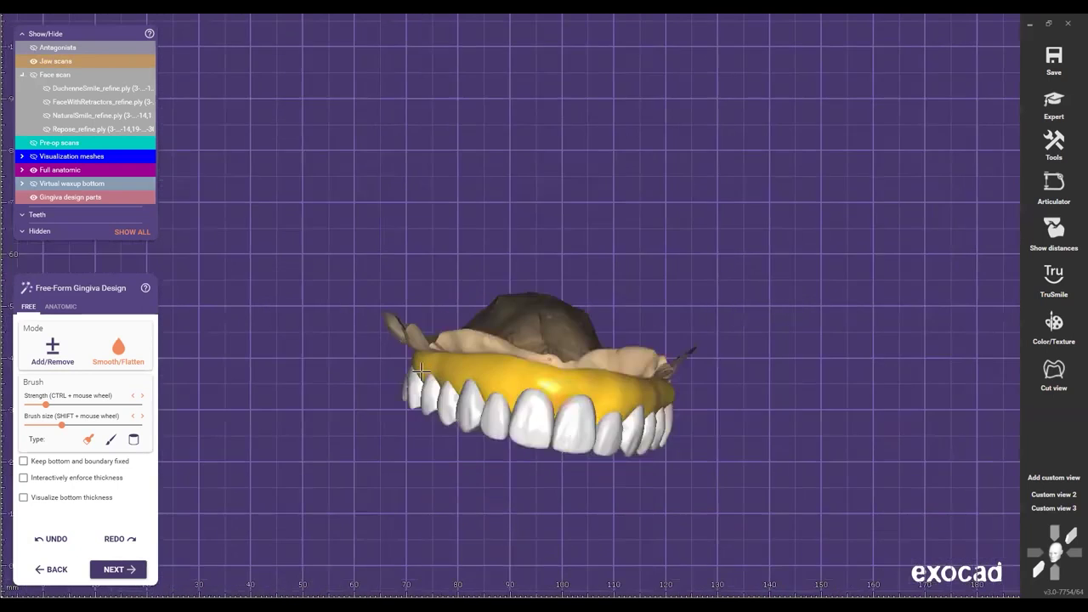
{"action": "scroll", "coordinate": [374, 364], "scroll_direction": "up", "scroll_amount": 2}
{"action": "right_click_drag", "start_coordinate": [556, 380], "coordinate": [601, 382]}
{"action": "scroll", "coordinate": [702, 372], "scroll_direction": "up", "scroll_amount": 1}
{"action": "scroll", "coordinate": [702, 371], "scroll_direction": "up", "scroll_amount": 1, "text": "shift"}
{"action": "mouse_move", "coordinate": [702, 372]}
{"action": "right_mouse_down"}
{"action": "mouse_move", "coordinate": [678, 382]}
{"action": "mouse_move", "coordinate": [725, 472]}
{"action": "mouse_move", "coordinate": [667, 480]}
{"action": "right_mouse_up"}
Step: Examine the gingiva contour from the front, switching its display off and on for comparison
{"action": "scroll", "coordinate": [756, 362], "scroll_direction": "down", "scroll_amount": 4}
{"action": "scroll", "coordinate": [784, 354], "scroll_direction": "down", "scroll_amount": 2}
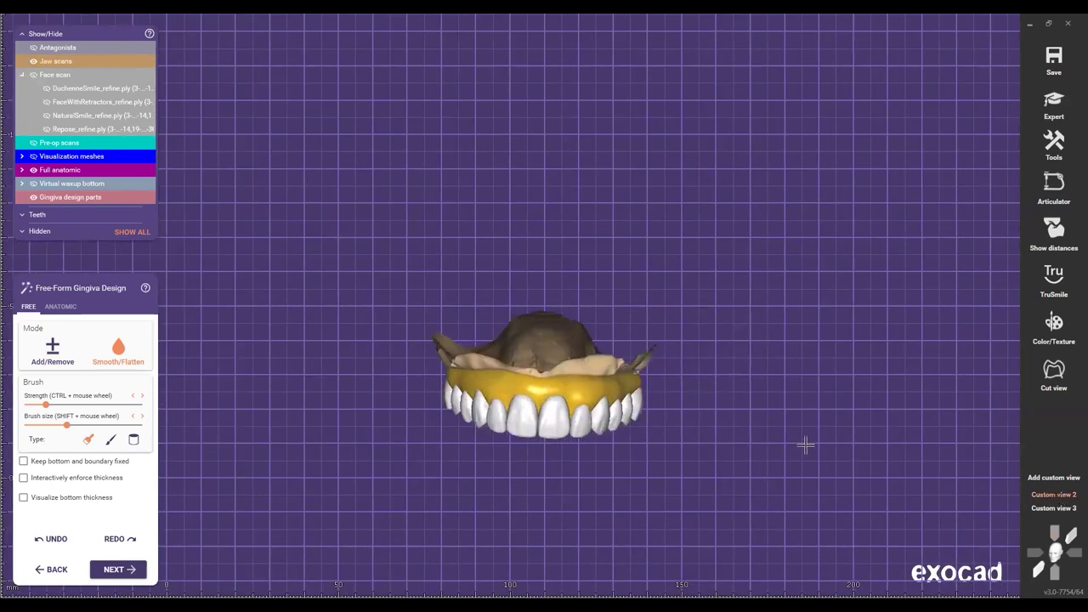
{"action": "scroll", "coordinate": [614, 281], "scroll_direction": "up", "scroll_amount": 1}
{"action": "scroll", "coordinate": [835, 437], "scroll_direction": "up", "scroll_amount": 3}
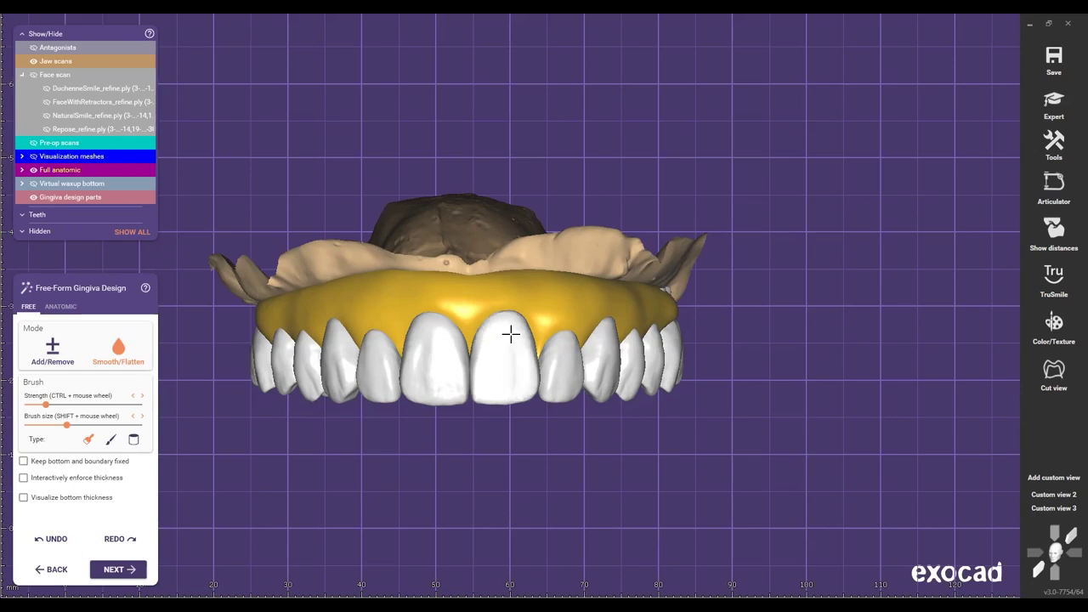
{"action": "scroll", "coordinate": [568, 328], "scroll_direction": "up", "scroll_amount": 3}
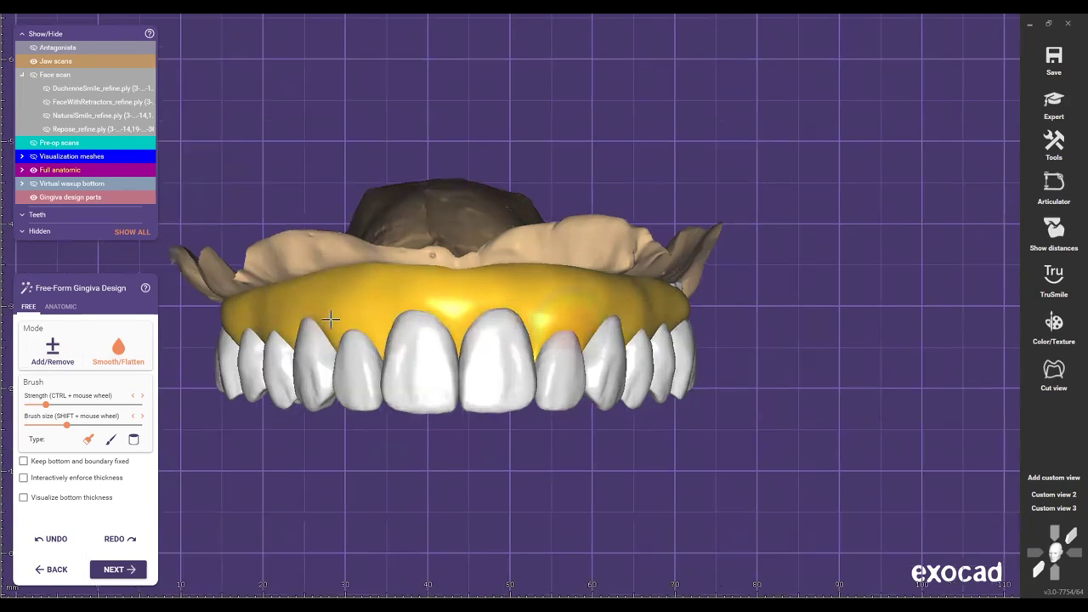
{"action": "key", "text": "g"}
{"action": "key", "text": "g"}
{"action": "scroll", "coordinate": [403, 313], "scroll_direction": "down", "scroll_amount": 4}
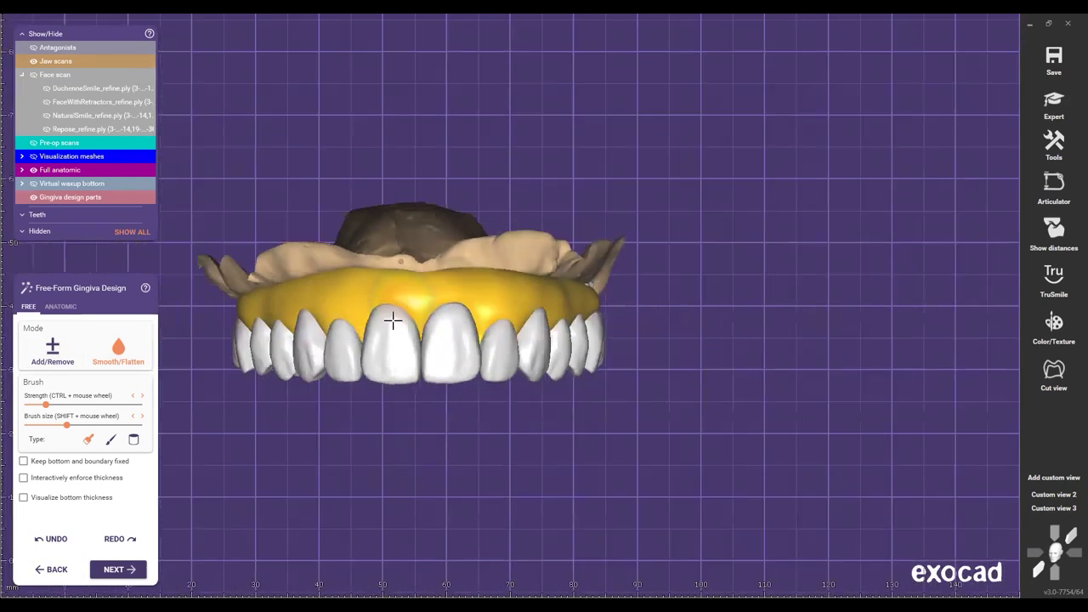
{"action": "scroll", "coordinate": [274, 319], "scroll_direction": "up", "scroll_amount": 2}
{"action": "scroll", "coordinate": [510, 312], "scroll_direction": "up", "scroll_amount": 1}
Step: Switch to anatomic gingiva shaping with the small region preset and shape the palatal margins on the tooth 3 side
{"action": "right_click_drag", "start_coordinate": [433, 331], "coordinate": [495, 166]}
{"action": "scroll", "coordinate": [495, 166], "scroll_direction": "down", "scroll_amount": 4}
{"action": "right_click_drag", "start_coordinate": [63, 328], "coordinate": [461, 123]}
{"action": "scroll", "coordinate": [450, 141], "scroll_direction": "up", "scroll_amount": 4}
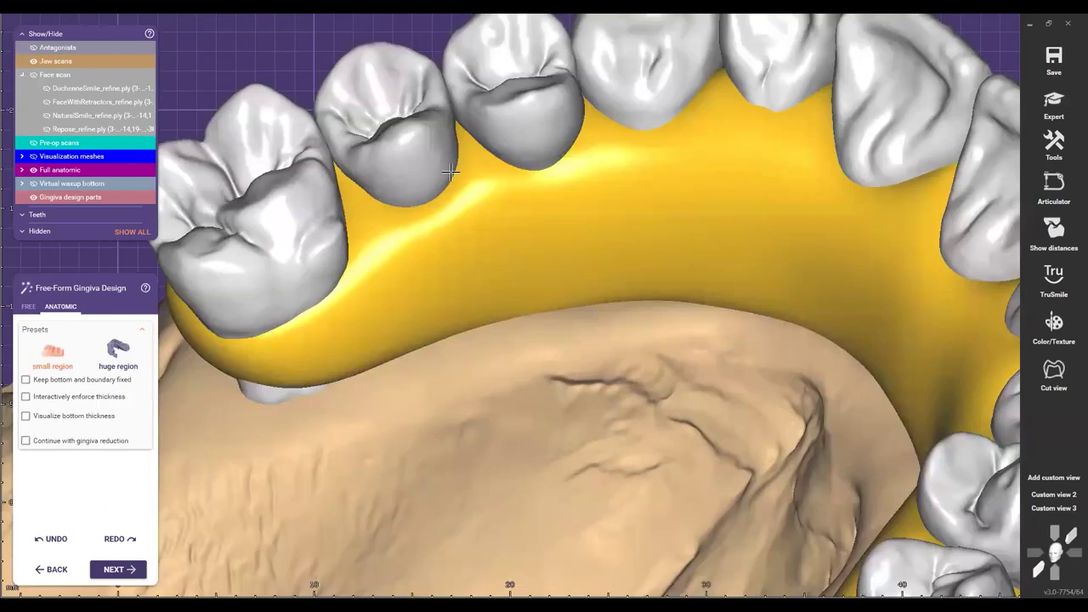
{"action": "middle_click_drag", "start_coordinate": [517, 173], "coordinate": [454, 226]}
{"action": "middle_click_drag", "start_coordinate": [594, 159], "coordinate": [566, 185]}
{"action": "scroll", "coordinate": [613, 161], "scroll_direction": "up", "scroll_amount": 1}
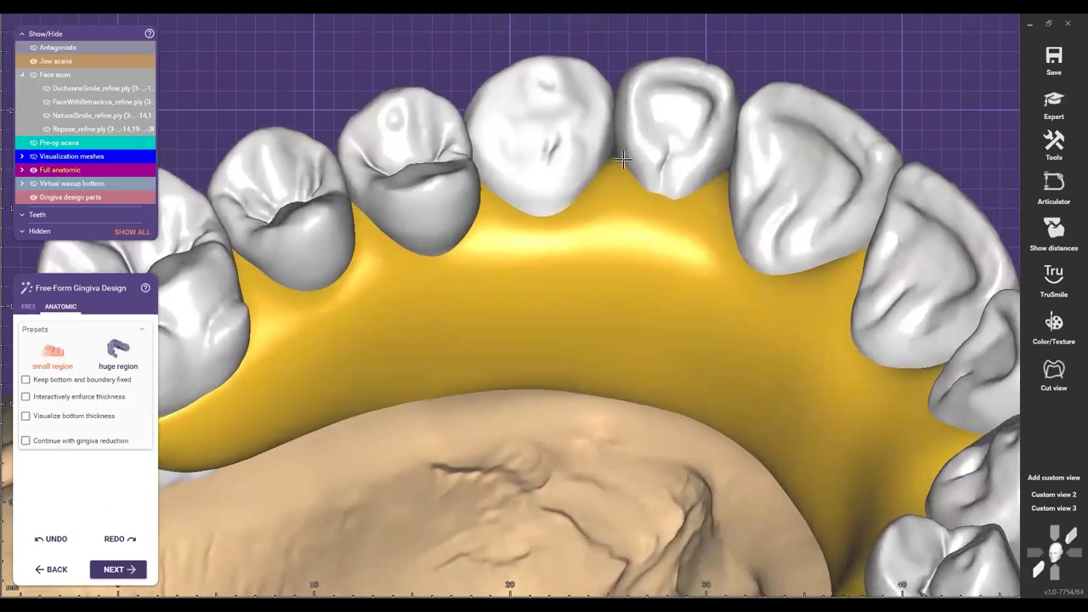
{"action": "scroll", "coordinate": [639, 148], "scroll_direction": "up", "scroll_amount": 1}
{"action": "scroll", "coordinate": [777, 185], "scroll_direction": "up", "scroll_amount": 3}
Step: Examine the palatal gingiva margins around the whole arch and the base's underside
{"action": "right_click_drag", "start_coordinate": [843, 214], "coordinate": [865, 315]}
{"action": "scroll", "coordinate": [787, 248], "scroll_direction": "down", "scroll_amount": 1}
{"action": "scroll", "coordinate": [787, 248], "scroll_direction": "down", "scroll_amount": 2}
{"action": "scroll", "coordinate": [826, 276], "scroll_direction": "down", "scroll_amount": 2}
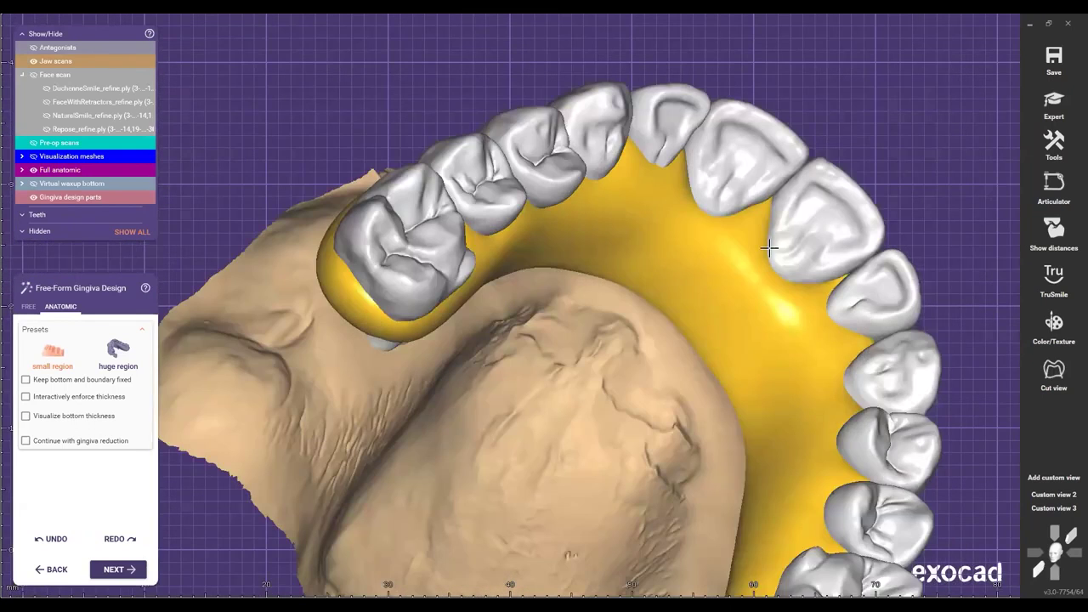
{"action": "scroll", "coordinate": [748, 250], "scroll_direction": "down", "scroll_amount": 1}
{"action": "right_click_drag", "start_coordinate": [748, 250], "coordinate": [849, 279]}
{"action": "scroll", "coordinate": [770, 250], "scroll_direction": "down", "scroll_amount": 2}
{"action": "right_click_drag", "start_coordinate": [590, 261], "coordinate": [647, 338]}
{"action": "scroll", "coordinate": [647, 338], "scroll_direction": "up", "scroll_amount": 2}
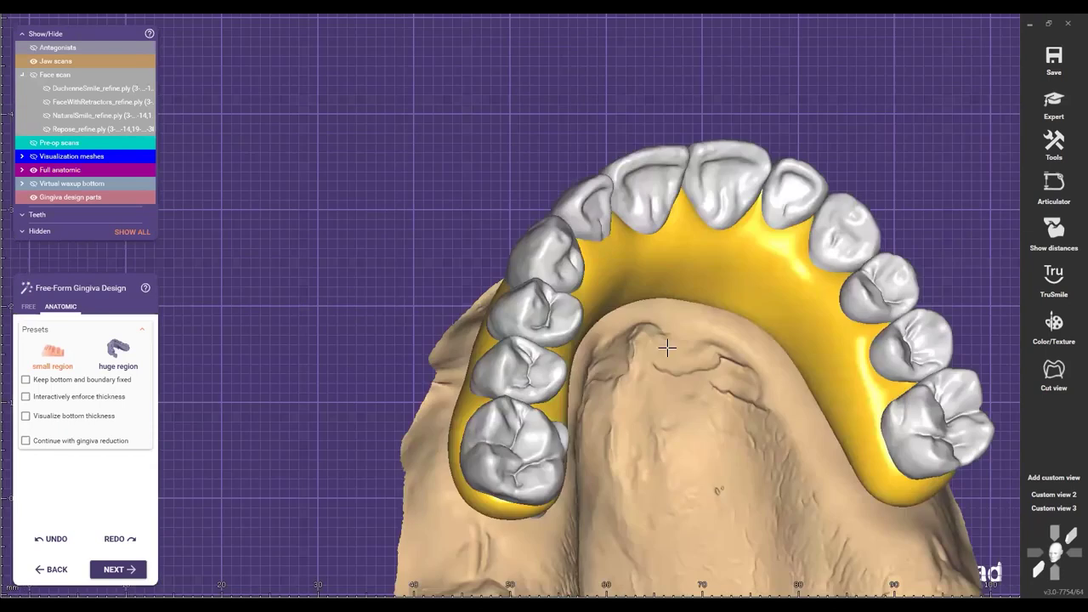
{"action": "middle_click_drag", "start_coordinate": [661, 350], "coordinate": [433, 391]}
{"action": "scroll", "coordinate": [433, 391], "scroll_direction": "up", "scroll_amount": 1}
{"action": "scroll", "coordinate": [724, 430], "scroll_direction": "up", "scroll_amount": 2}
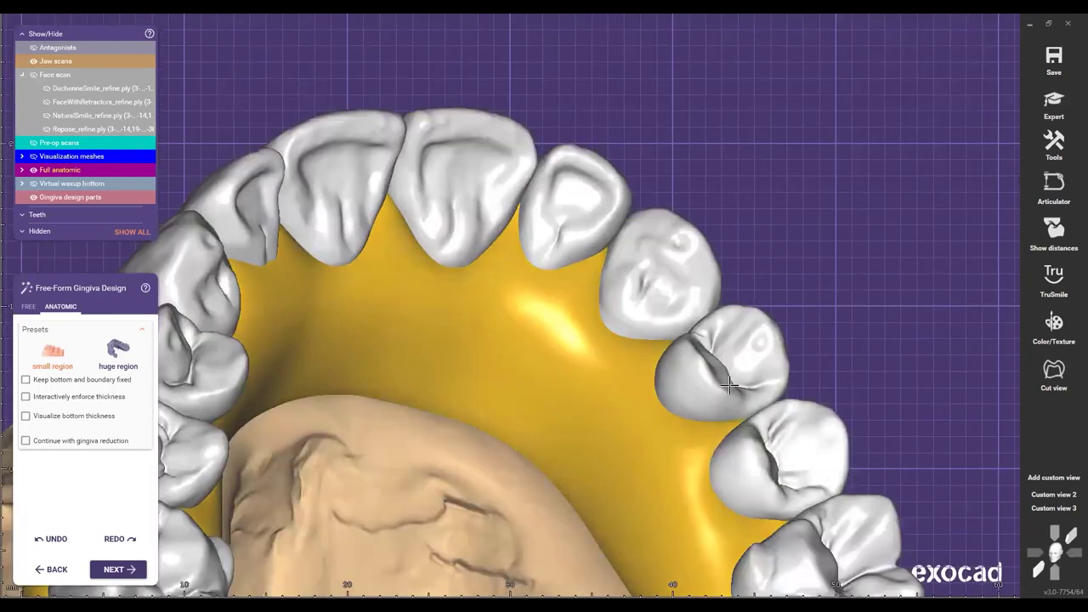
{"action": "middle_click_drag", "start_coordinate": [777, 522], "coordinate": [750, 473]}
{"action": "right_click_drag", "start_coordinate": [731, 443], "coordinate": [579, 340]}
{"action": "scroll", "coordinate": [603, 400], "scroll_direction": "down", "scroll_amount": 5}
{"action": "middle_click_drag", "start_coordinate": [301, 461], "coordinate": [275, 432]}
{"action": "scroll", "coordinate": [561, 328], "scroll_direction": "down", "scroll_amount": 4}
{"action": "right_click_drag", "start_coordinate": [557, 323], "coordinate": [545, 518]}
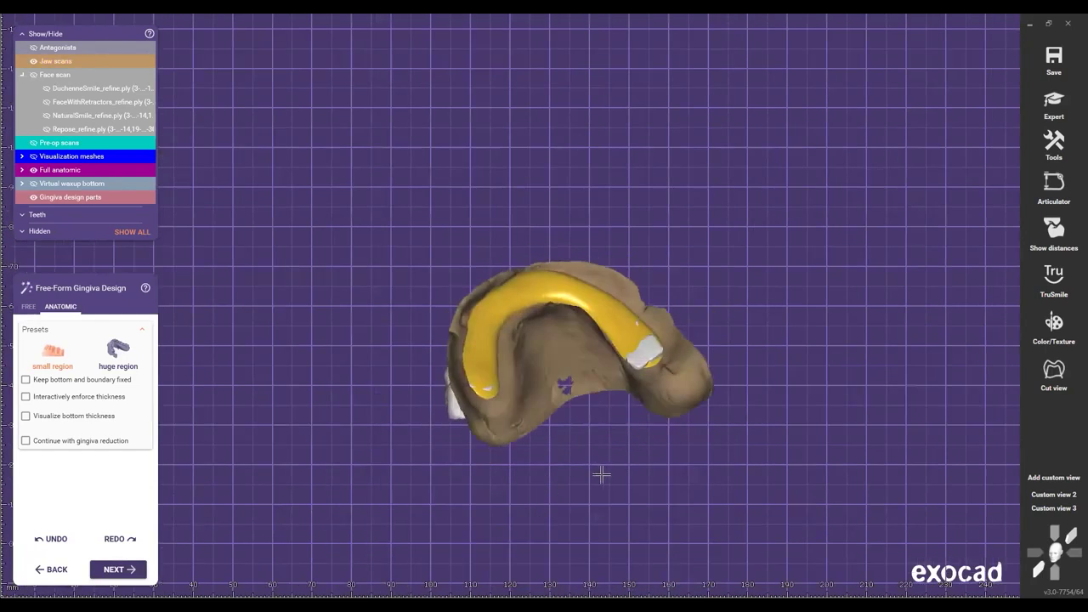
Step: Return to free shaping and smooth the front and buccal gingiva on both sides with the cylindrical Smooth/Flatten brush
{"action": "scroll", "coordinate": [649, 205], "scroll_direction": "up", "scroll_amount": 3}
{"action": "right_click_drag", "start_coordinate": [745, 289], "coordinate": [551, 444]}
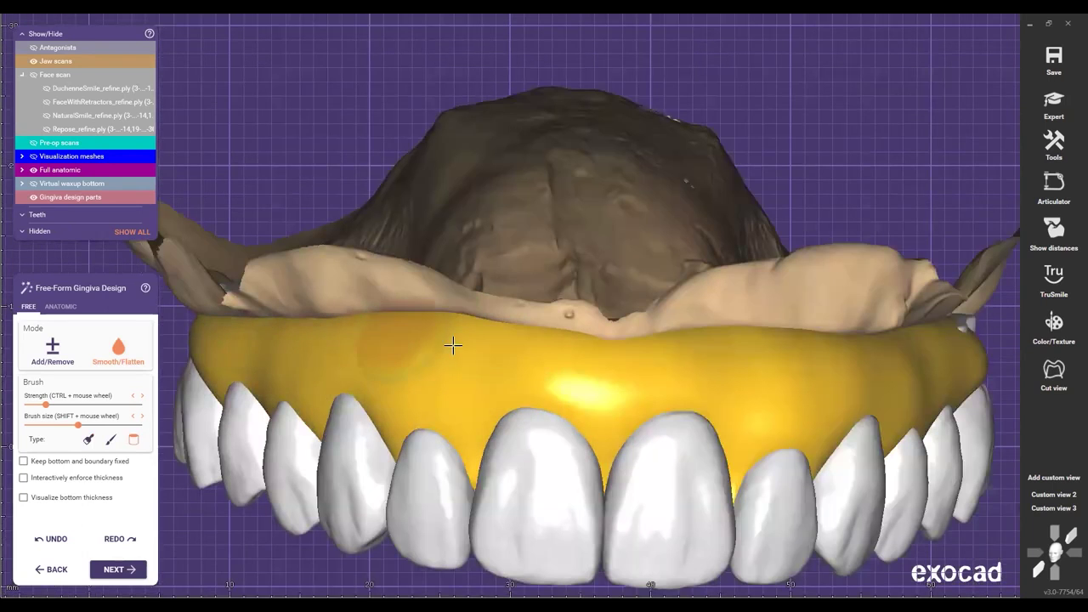
{"action": "right_click_drag", "start_coordinate": [510, 351], "coordinate": [587, 329]}
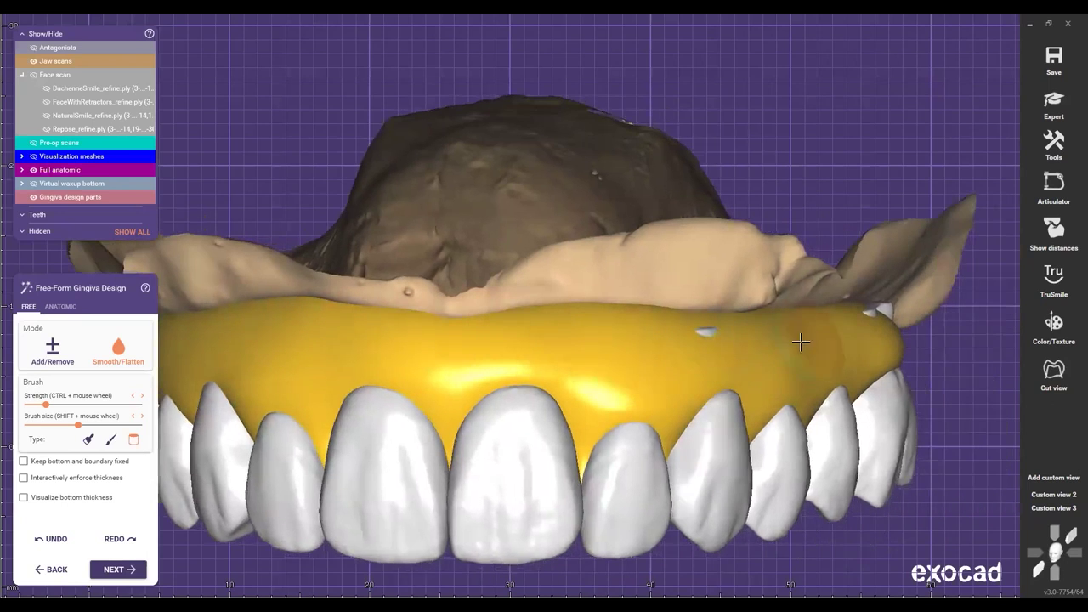
{"action": "scroll", "coordinate": [478, 317], "scroll_direction": "down", "scroll_amount": 5}
{"action": "right_click_drag", "start_coordinate": [525, 317], "coordinate": [419, 359]}
{"action": "scroll", "coordinate": [362, 340], "scroll_direction": "up", "scroll_amount": 3}
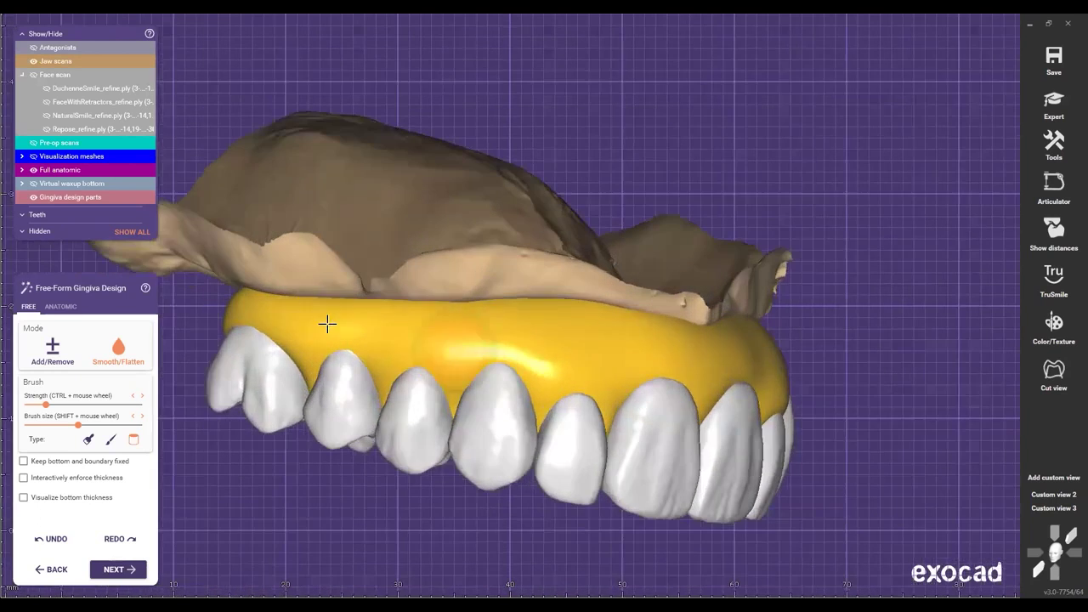
{"action": "scroll", "coordinate": [314, 331], "scroll_direction": "down", "scroll_amount": 4}
{"action": "right_click_drag", "start_coordinate": [477, 332], "coordinate": [324, 331]}
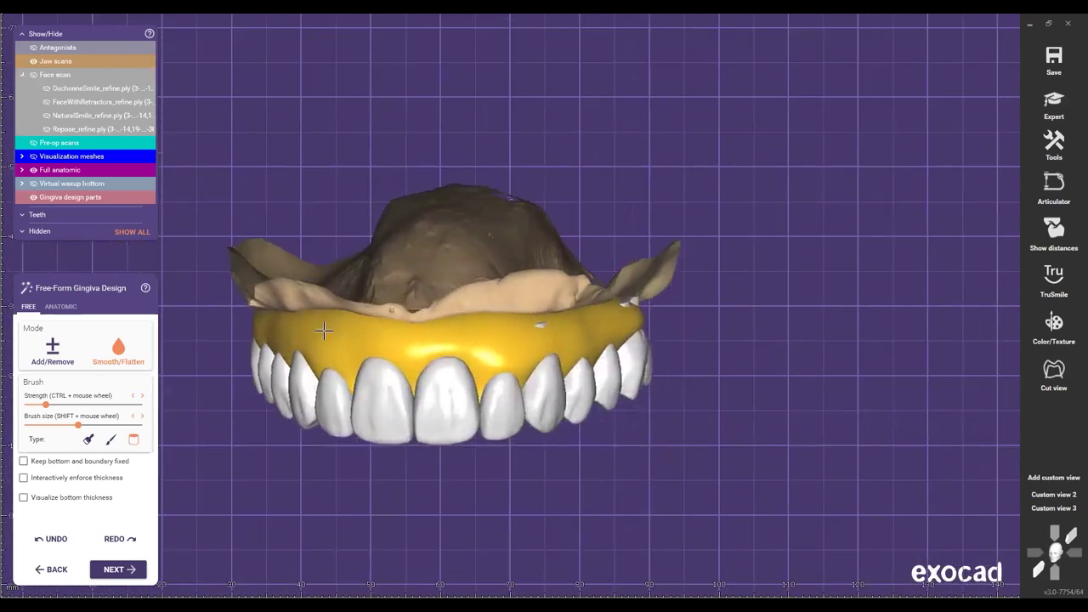
Step: Examine the smoothed gingiva contour from the front and from the incisal side
{"action": "scroll", "coordinate": [224, 306], "scroll_direction": "up", "scroll_amount": 4}
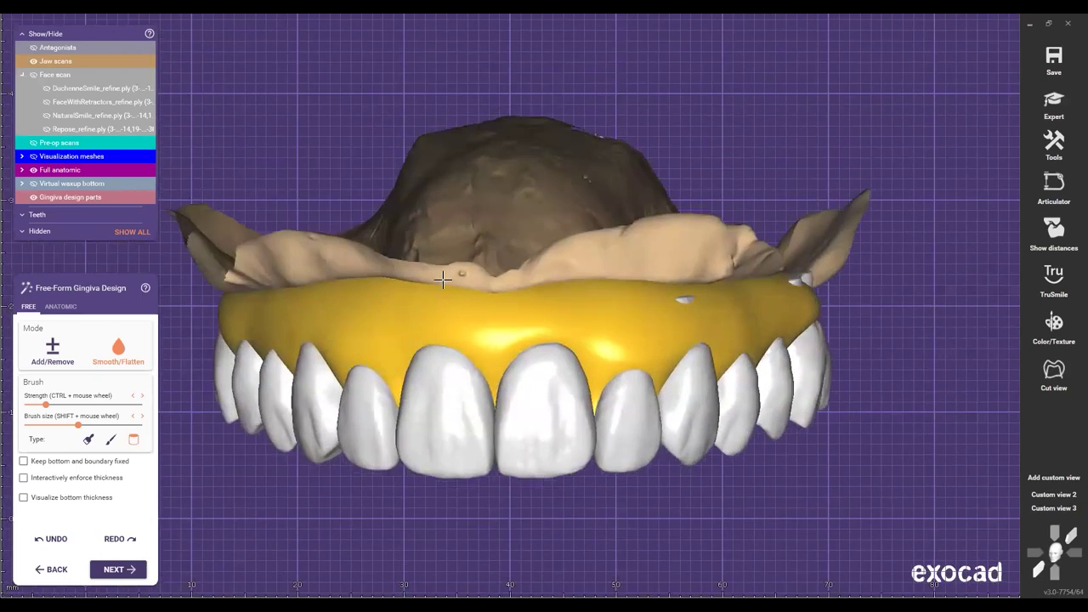
{"action": "scroll", "coordinate": [440, 266], "scroll_direction": "up", "scroll_amount": 1}
{"action": "scroll", "coordinate": [530, 380], "scroll_direction": "down", "scroll_amount": 5}
{"action": "mouse_move", "coordinate": [501, 281]}
{"action": "right_mouse_down"}
{"action": "mouse_move", "coordinate": [527, 371]}
{"action": "mouse_move", "coordinate": [497, 270]}
{"action": "right_mouse_up"}
{"action": "scroll", "coordinate": [528, 264], "scroll_direction": "down", "scroll_amount": 3}
{"action": "scroll", "coordinate": [490, 282], "scroll_direction": "up", "scroll_amount": 1}
{"action": "scroll", "coordinate": [491, 281], "scroll_direction": "up", "scroll_amount": 1}
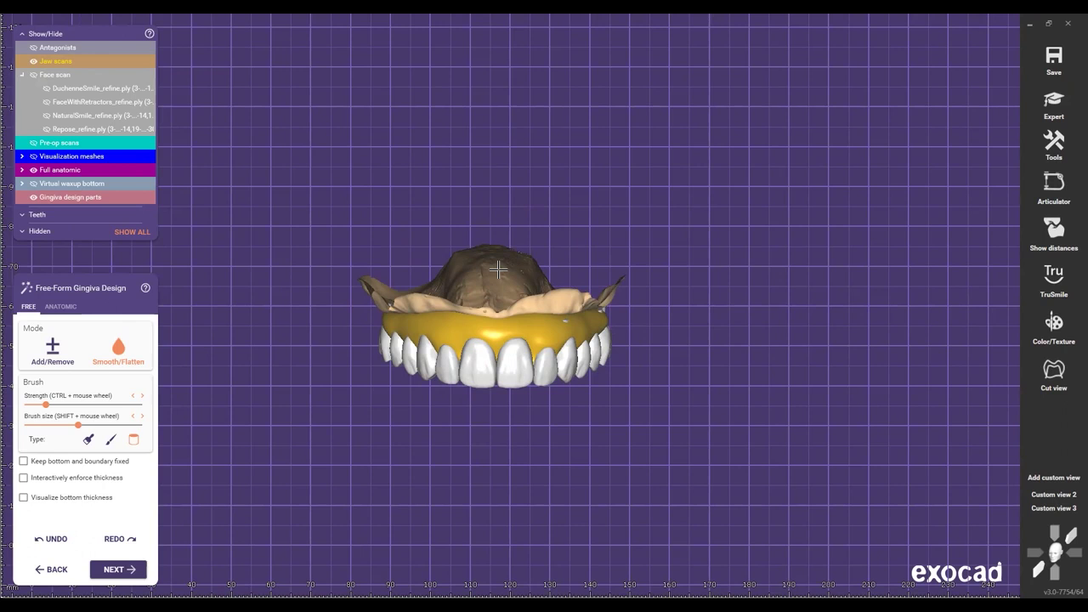
{"action": "right_click_drag", "start_coordinate": [497, 271], "coordinate": [590, 314]}
{"action": "right_click_drag", "start_coordinate": [497, 354], "coordinate": [424, 281]}
{"action": "scroll", "coordinate": [502, 400], "scroll_direction": "up", "scroll_amount": 5}
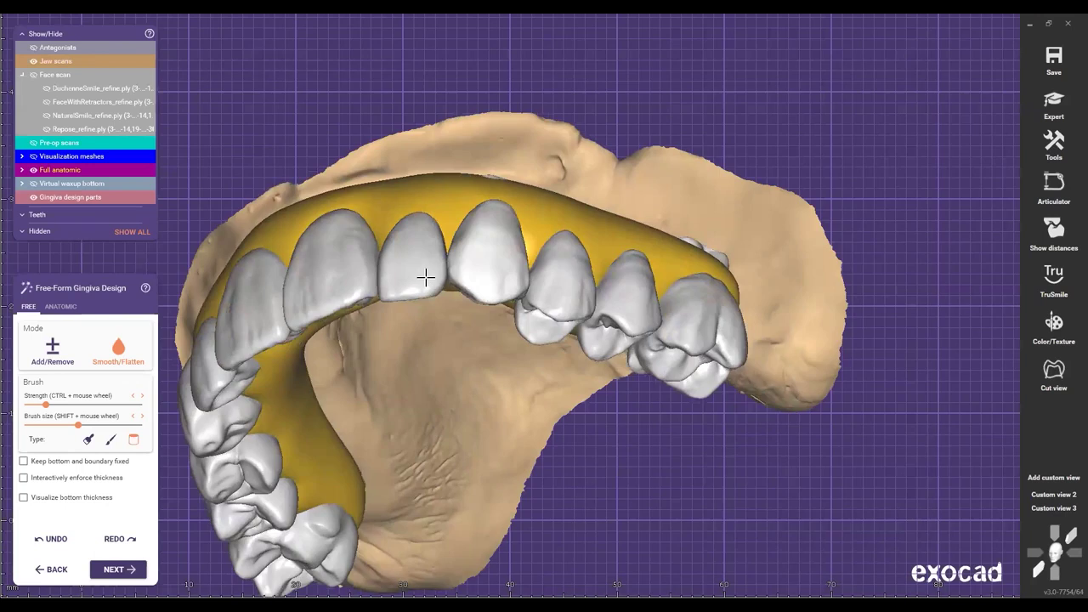
Step: Switch to the rounded brush type at a smaller size and smooth the buccal gingiva between the posterior teeth on both sides
{"action": "scroll", "coordinate": [424, 280], "scroll_direction": "down", "scroll_amount": 3}
{"action": "right_click_drag", "start_coordinate": [401, 227], "coordinate": [401, 256]}
{"action": "scroll", "coordinate": [401, 256], "scroll_direction": "up", "scroll_amount": 5}
{"action": "left_click", "coordinate": [89, 440]}
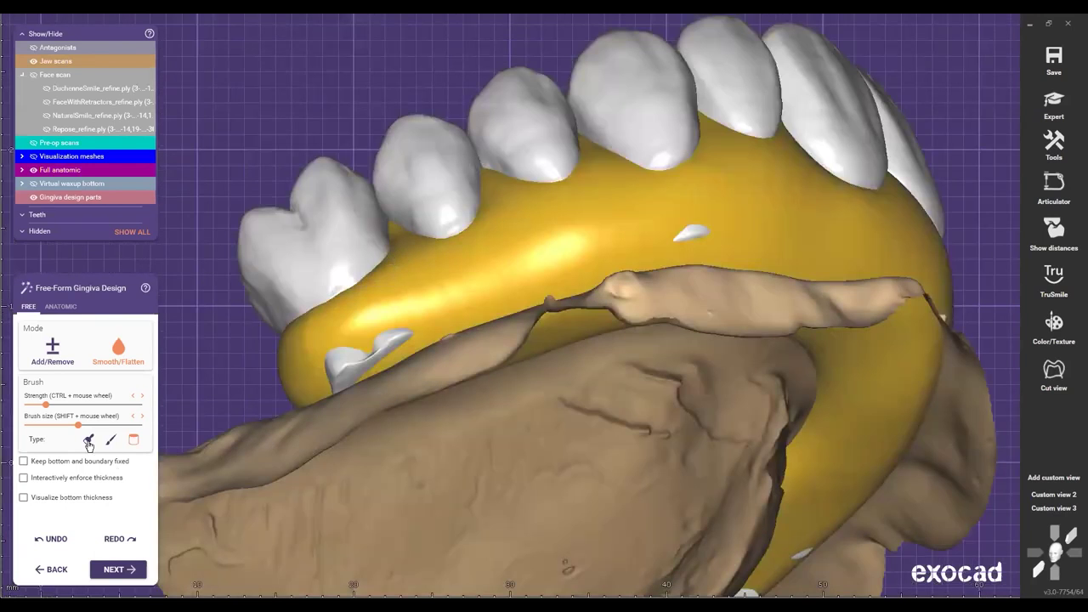
{"action": "right_click_drag", "start_coordinate": [413, 250], "coordinate": [409, 291]}
{"action": "scroll", "coordinate": [409, 292], "scroll_direction": "up", "scroll_amount": 2}
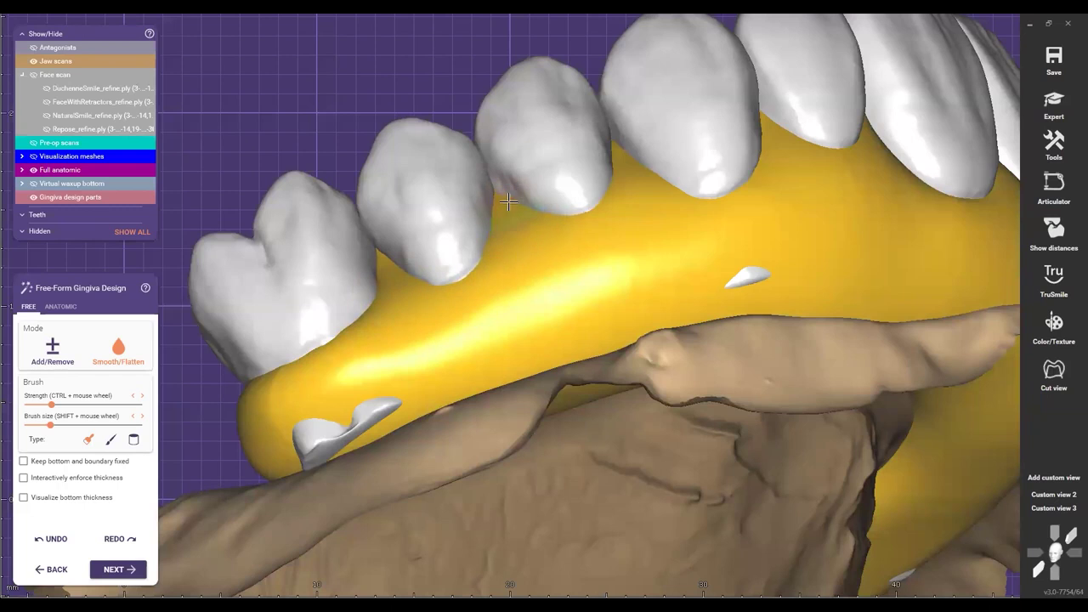
{"action": "right_click_drag", "start_coordinate": [619, 157], "coordinate": [671, 309]}
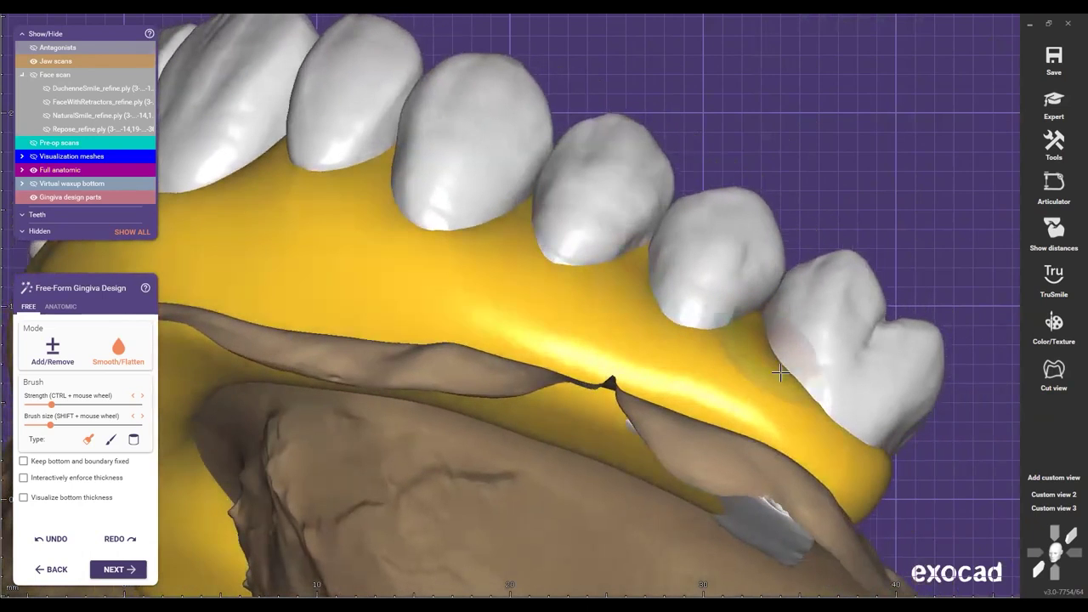
Step: Restore Custom view 2, finish the gingiva free-forming and generate the virtual waxup scan
{"action": "scroll", "coordinate": [680, 386], "scroll_direction": "down", "scroll_amount": 5}
{"action": "right_click_drag", "start_coordinate": [930, 433], "coordinate": [663, 425]}
{"action": "scroll", "coordinate": [746, 450], "scroll_direction": "down", "scroll_amount": 2}
{"action": "scroll", "coordinate": [663, 425], "scroll_direction": "down", "scroll_amount": 1}
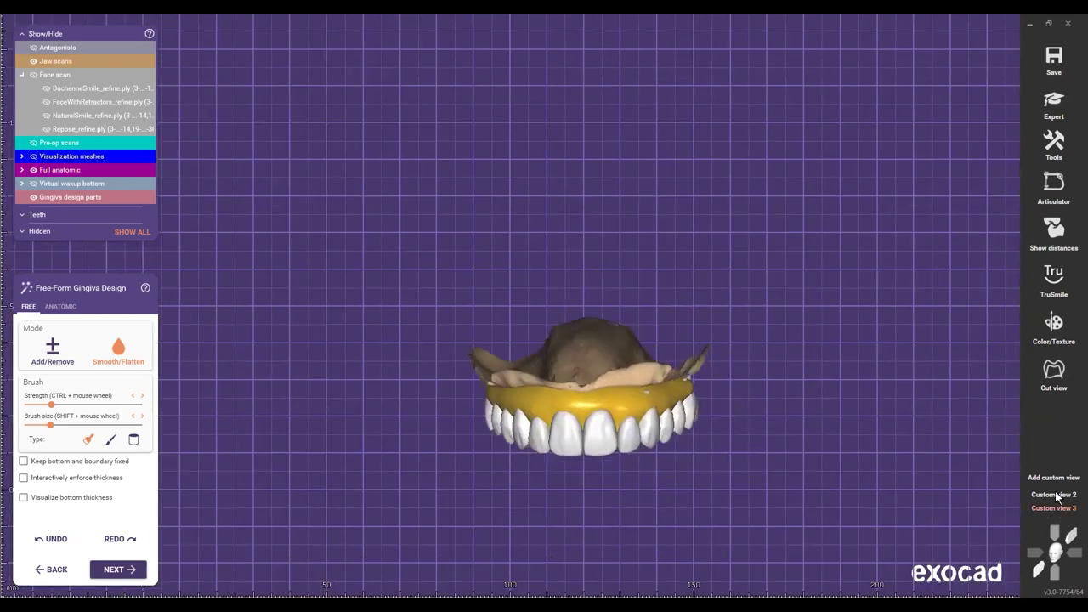
{"action": "left_click", "coordinate": [1054, 495]}
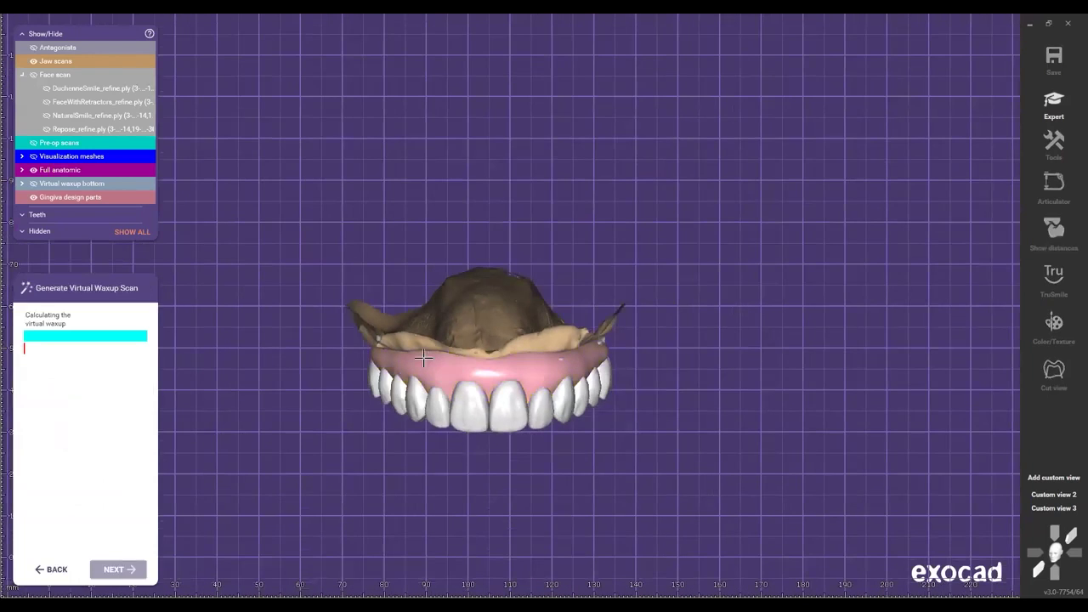
{"action": "scroll", "coordinate": [476, 313], "scroll_direction": "up", "scroll_amount": 5}
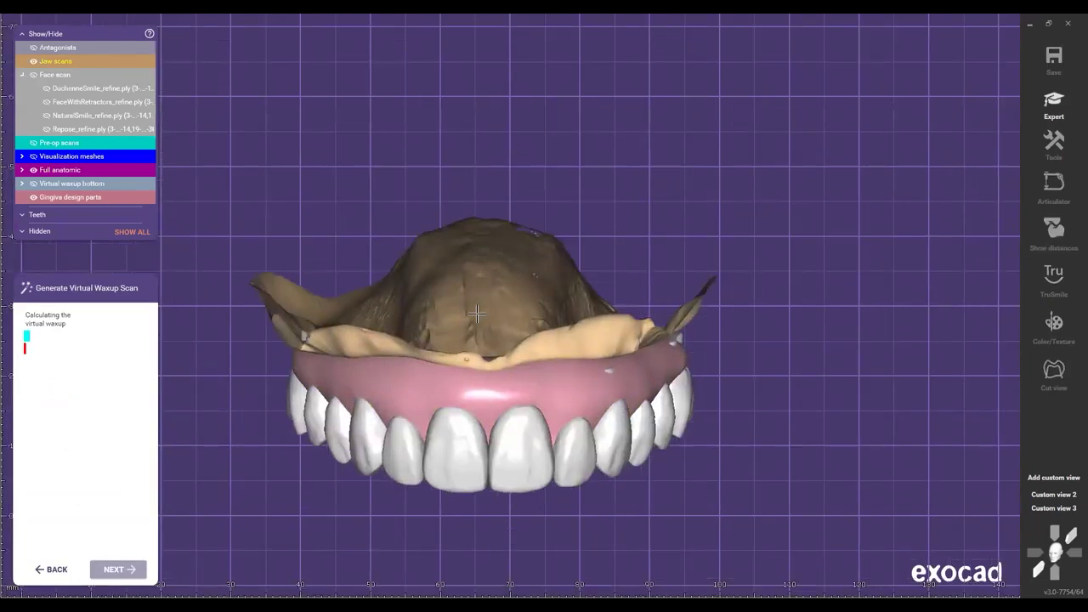
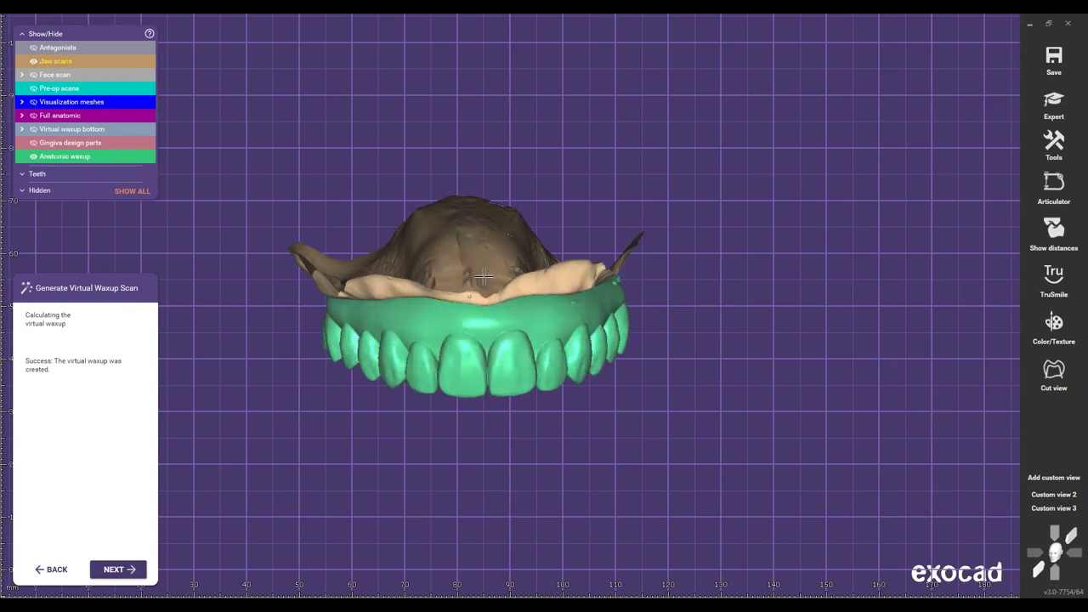
Step: Hide the jaw scans, continue to free-forming of the anatomic waxup and activate free Smooth/Flatten mode
{"action": "left_click", "coordinate": [479, 294], "text": "ctrl"}
{"action": "right_click_drag", "start_coordinate": [478, 302], "coordinate": [470, 263]}
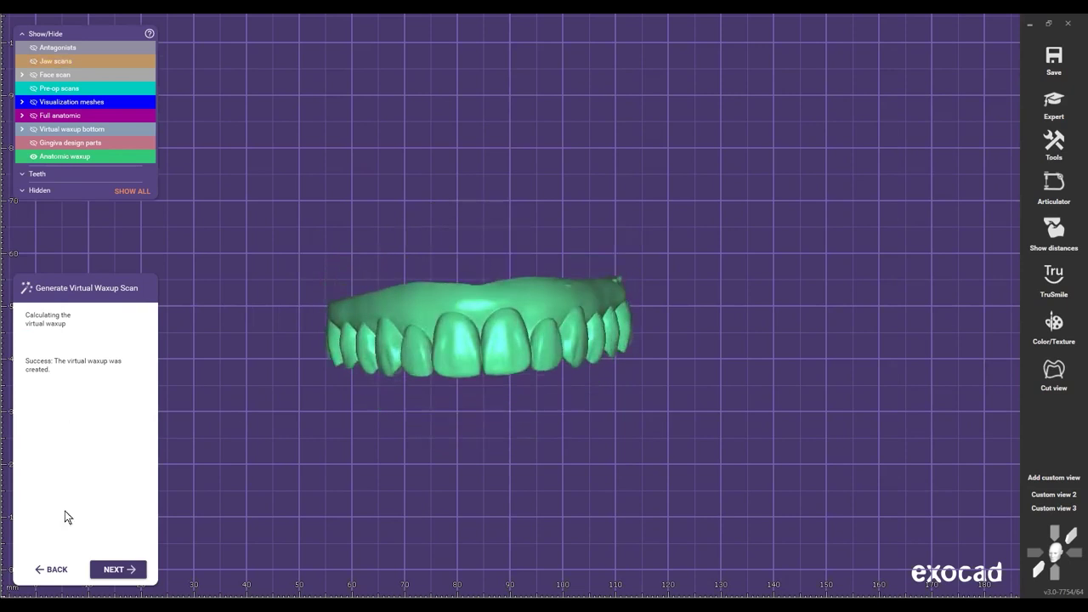
{"action": "left_click", "coordinate": [109, 568]}
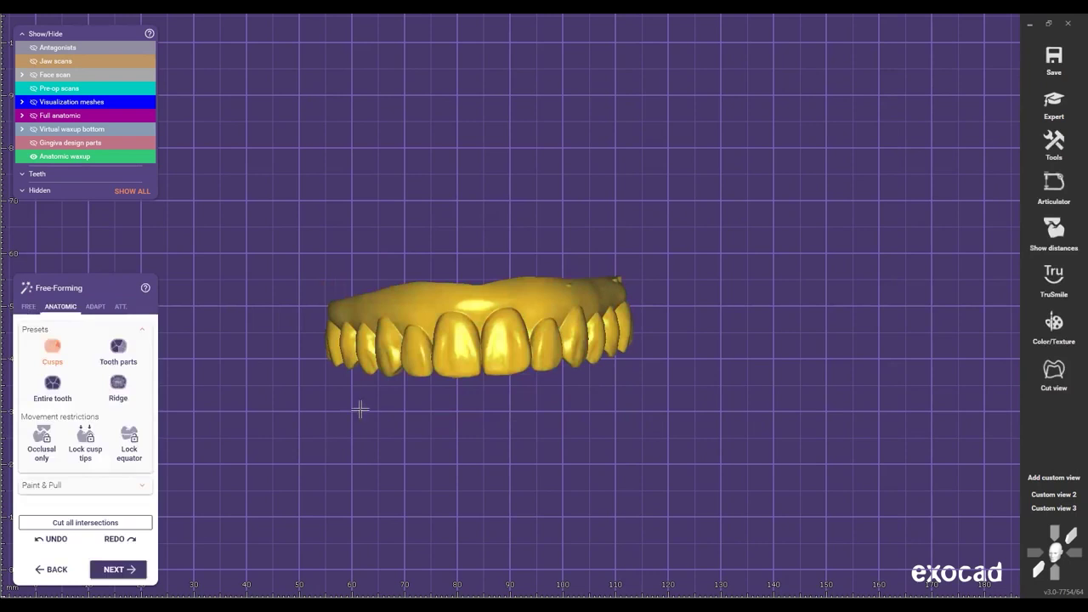
{"action": "left_click", "coordinate": [27, 308]}
{"action": "left_click", "coordinate": [118, 352]}
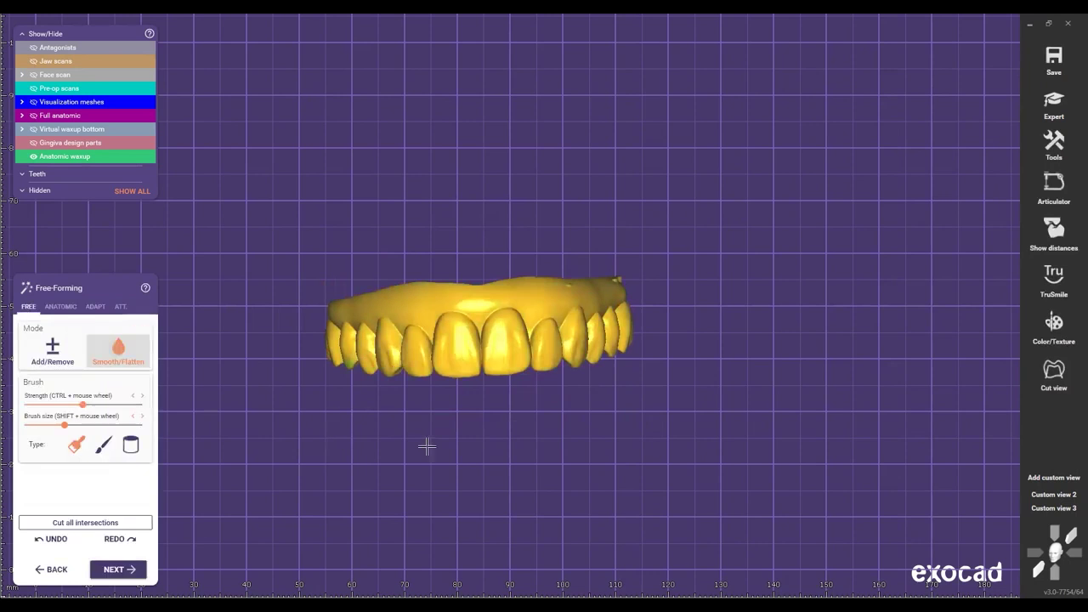
Step: Smooth the anterior upper rim of the waxup with the cylindrical brush at maximum strength and size
{"action": "right_click_drag", "start_coordinate": [423, 287], "coordinate": [428, 358]}
{"action": "scroll", "coordinate": [411, 358], "scroll_direction": "up", "scroll_amount": 1}
{"action": "scroll", "coordinate": [410, 358], "scroll_direction": "up", "scroll_amount": 1}
{"action": "scroll", "coordinate": [405, 356], "scroll_direction": "up", "scroll_amount": 1}
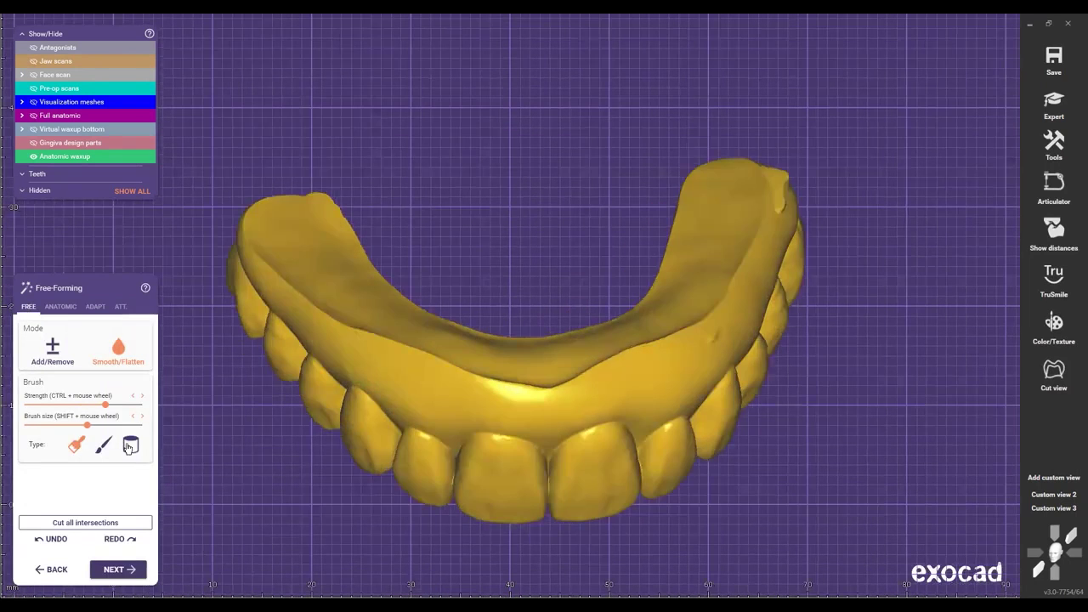
{"action": "right_click_drag", "start_coordinate": [405, 336], "coordinate": [442, 321]}
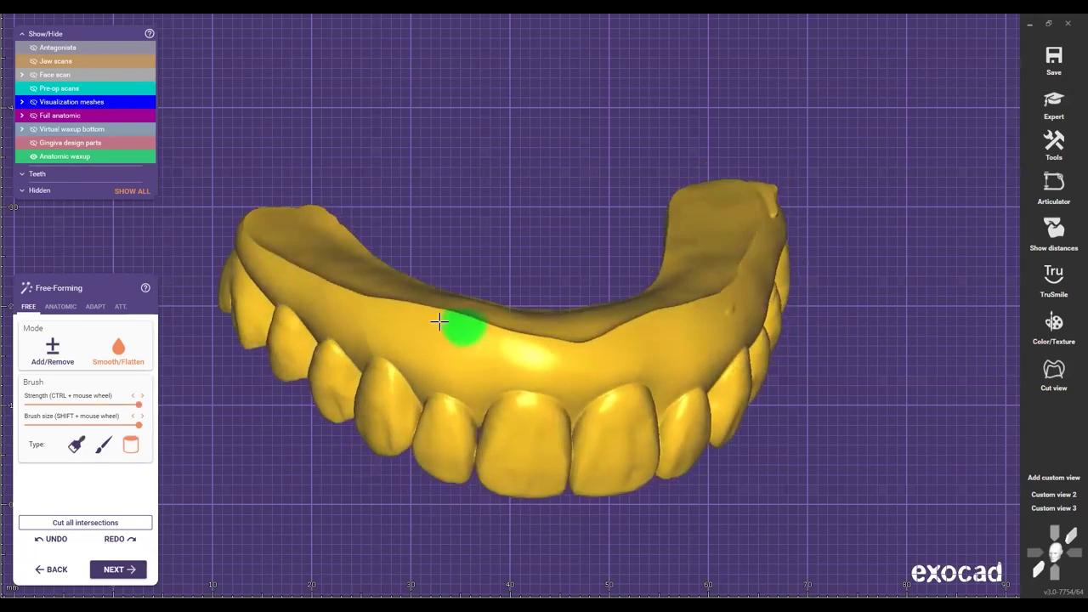
{"action": "scroll", "coordinate": [439, 292], "scroll_direction": "up", "scroll_amount": 1}
{"action": "scroll", "coordinate": [433, 266], "scroll_direction": "down", "scroll_amount": 3}
{"action": "mouse_move", "coordinate": [430, 269]}
{"action": "right_mouse_down"}
{"action": "mouse_move", "coordinate": [431, 328]}
{"action": "mouse_move", "coordinate": [442, 328]}
{"action": "mouse_move", "coordinate": [384, 305]}
{"action": "mouse_move", "coordinate": [356, 311]}
{"action": "right_mouse_up"}
{"action": "scroll", "coordinate": [430, 277], "scroll_direction": "up", "scroll_amount": 2}
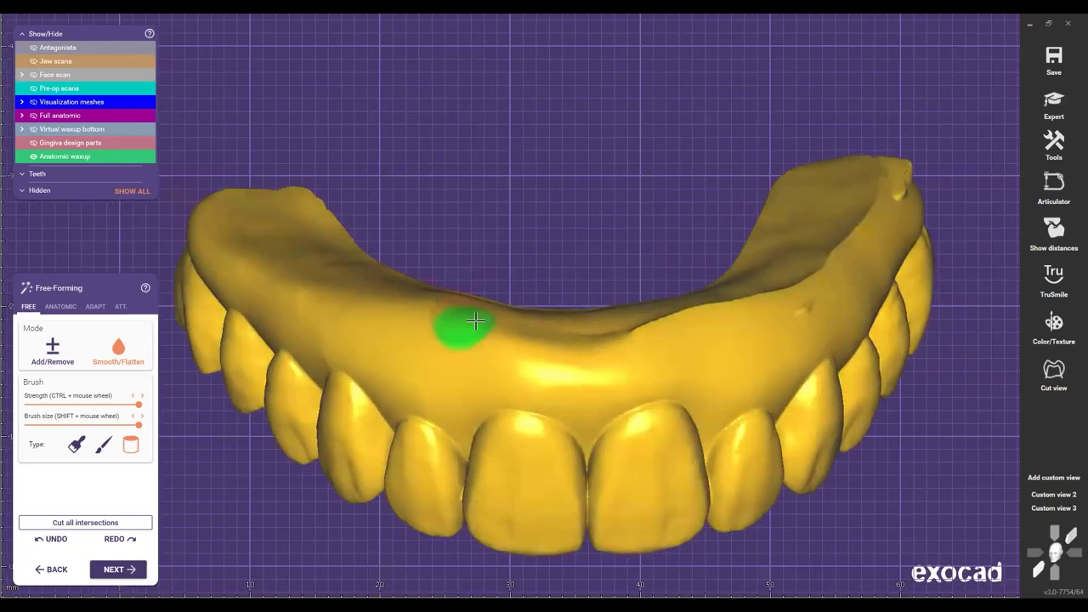
{"action": "middle_click_drag", "start_coordinate": [624, 345], "coordinate": [500, 338]}
{"action": "mouse_move", "coordinate": [637, 296]}
{"action": "left_mouse_down"}
{"action": "mouse_move", "coordinate": [704, 274]}
{"action": "mouse_move", "coordinate": [507, 328]}
{"action": "mouse_move", "coordinate": [393, 327]}
{"action": "left_mouse_up"}
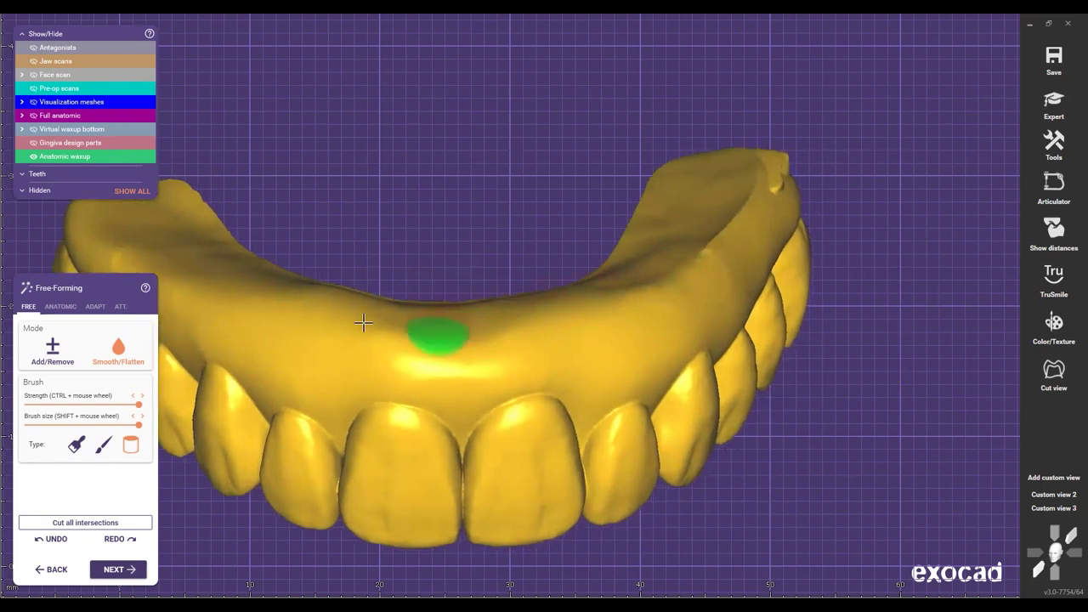
Step: Switch to the rounded Smooth/Flatten brush at reduced strength and smooth the ridge-facing surface of the waxup
{"action": "scroll", "coordinate": [340, 255], "scroll_direction": "down", "scroll_amount": 5}
{"action": "left_click", "coordinate": [119, 351]}
{"action": "scroll", "coordinate": [340, 264], "scroll_direction": "up", "scroll_amount": 3}
{"action": "scroll", "coordinate": [247, 230], "scroll_direction": "down", "scroll_amount": 3, "text": "ctrl"}
{"action": "mouse_move", "coordinate": [240, 236]}
{"action": "left_mouse_down"}
{"action": "mouse_move", "coordinate": [298, 292]}
{"action": "mouse_move", "coordinate": [423, 321]}
{"action": "left_mouse_up"}
{"action": "right_click_drag", "start_coordinate": [422, 320], "coordinate": [401, 342]}
{"action": "mouse_move", "coordinate": [332, 304]}
{"action": "left_mouse_down"}
{"action": "mouse_move", "coordinate": [473, 351]}
{"action": "mouse_move", "coordinate": [347, 318]}
{"action": "mouse_move", "coordinate": [522, 343]}
{"action": "mouse_move", "coordinate": [660, 261]}
{"action": "mouse_move", "coordinate": [698, 190]}
{"action": "mouse_move", "coordinate": [673, 184]}
{"action": "mouse_move", "coordinate": [637, 214]}
{"action": "mouse_move", "coordinate": [550, 314]}
{"action": "mouse_move", "coordinate": [447, 327]}
{"action": "mouse_move", "coordinate": [293, 281]}
{"action": "mouse_move", "coordinate": [446, 357]}
{"action": "mouse_move", "coordinate": [303, 293]}
{"action": "left_mouse_up"}
{"action": "mouse_move", "coordinate": [304, 292]}
{"action": "right_mouse_down"}
{"action": "mouse_move", "coordinate": [476, 267]}
{"action": "mouse_move", "coordinate": [448, 310]}
{"action": "right_mouse_up"}
{"action": "scroll", "coordinate": [148, 246], "scroll_direction": "down", "scroll_amount": 10}
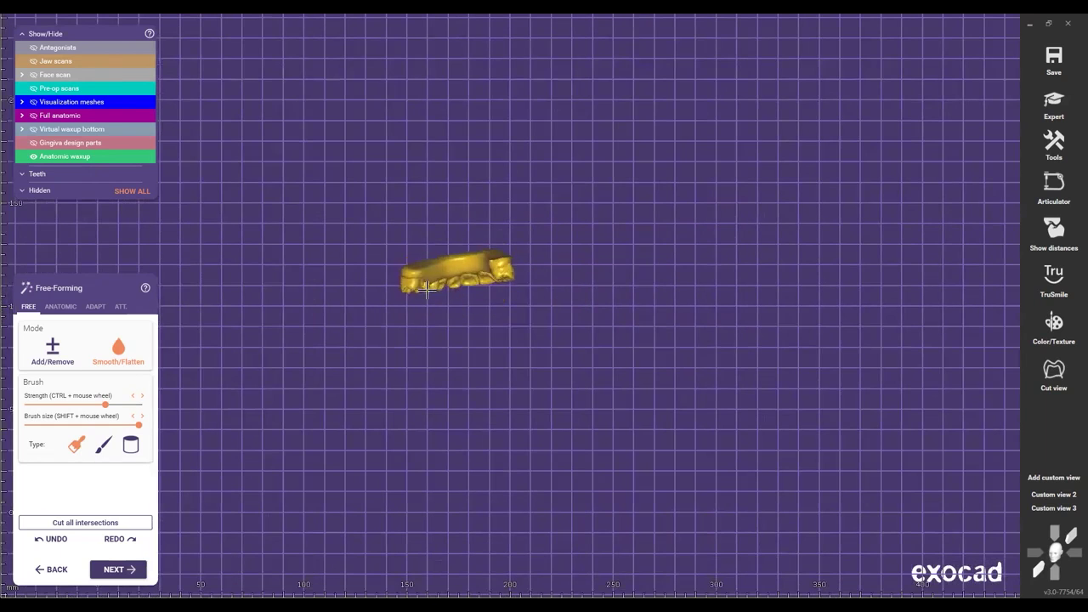
Step: Smooth the palatal surface and inner edge of the waxup on both sides with a slightly stronger, smaller brush
{"action": "scroll", "coordinate": [448, 310], "scroll_direction": "up", "scroll_amount": 8}
{"action": "scroll", "coordinate": [354, 312], "scroll_direction": "up", "scroll_amount": 3}
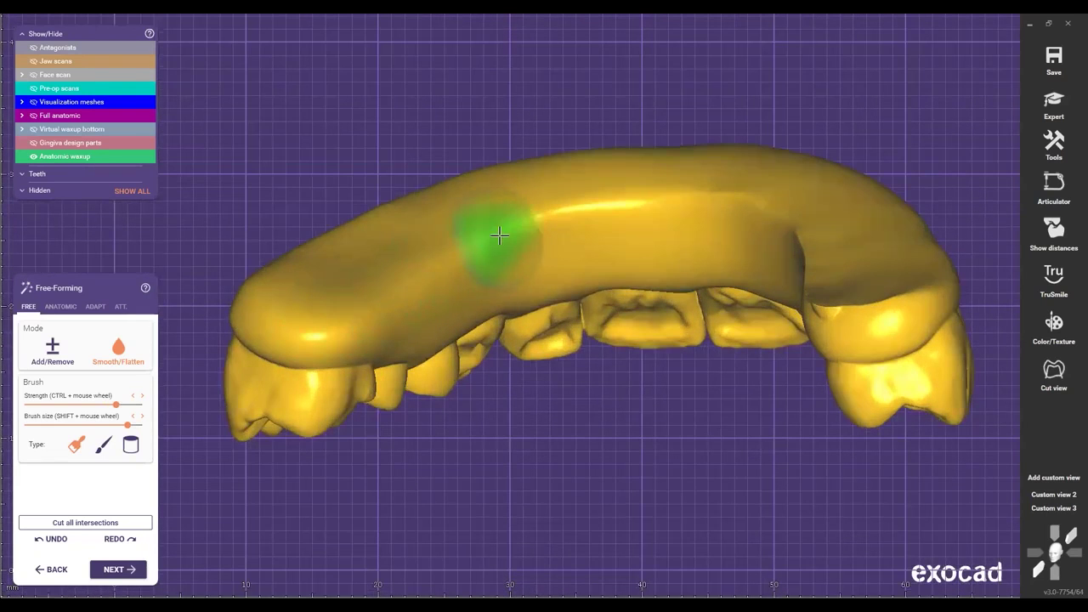
{"action": "mouse_move", "coordinate": [510, 229]}
{"action": "left_mouse_down"}
{"action": "mouse_move", "coordinate": [354, 284]}
{"action": "mouse_move", "coordinate": [418, 210]}
{"action": "mouse_move", "coordinate": [370, 279]}
{"action": "mouse_move", "coordinate": [489, 288]}
{"action": "left_mouse_up"}
{"action": "mouse_move", "coordinate": [489, 287]}
{"action": "right_mouse_down"}
{"action": "mouse_move", "coordinate": [413, 231]}
{"action": "mouse_move", "coordinate": [620, 304]}
{"action": "right_mouse_up"}
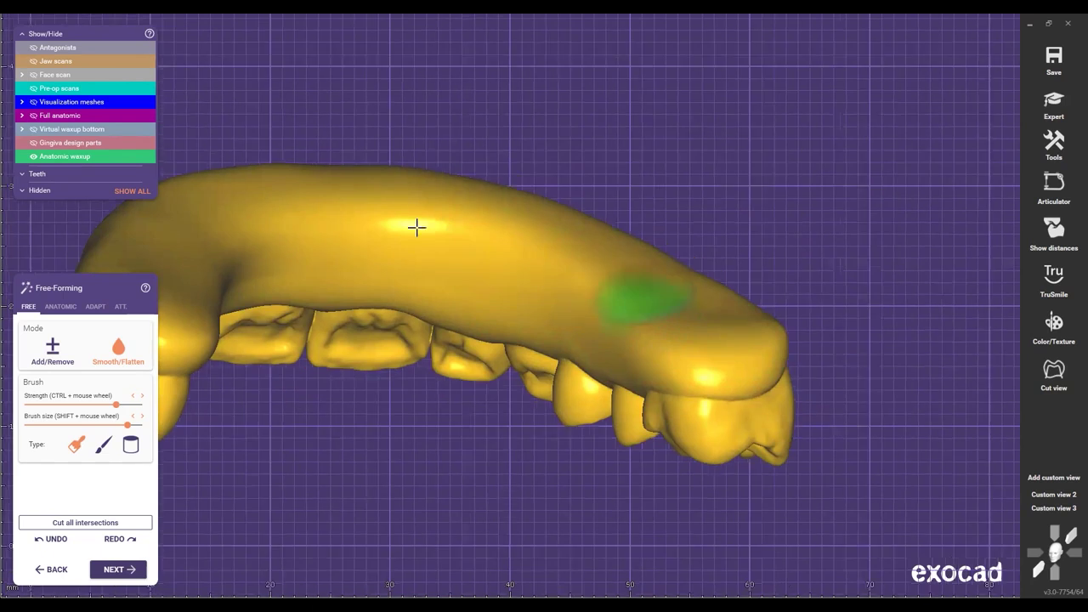
Step: Reduce the brush size and even out the waxup's ridge-facing surface from one posterior end to the other
{"action": "scroll", "coordinate": [493, 369], "scroll_direction": "down", "scroll_amount": 5}
{"action": "mouse_move", "coordinate": [493, 369]}
{"action": "right_mouse_down"}
{"action": "mouse_move", "coordinate": [352, 301]}
{"action": "mouse_move", "coordinate": [368, 324]}
{"action": "mouse_move", "coordinate": [522, 391]}
{"action": "mouse_move", "coordinate": [544, 374]}
{"action": "right_mouse_up"}
{"action": "scroll", "coordinate": [368, 323], "scroll_direction": "up", "scroll_amount": 2}
{"action": "scroll", "coordinate": [488, 380], "scroll_direction": "up", "scroll_amount": 5}
{"action": "scroll", "coordinate": [358, 311], "scroll_direction": "down", "scroll_amount": 3, "text": "shift"}
{"action": "scroll", "coordinate": [638, 429], "scroll_direction": "down", "scroll_amount": 4}
{"action": "mouse_move", "coordinate": [319, 323]}
{"action": "right_mouse_down"}
{"action": "mouse_move", "coordinate": [522, 416]}
{"action": "mouse_move", "coordinate": [672, 258]}
{"action": "right_mouse_up"}
{"action": "scroll", "coordinate": [646, 321], "scroll_direction": "down", "scroll_amount": 4}
{"action": "right_click_drag", "start_coordinate": [646, 320], "coordinate": [451, 329]}
{"action": "scroll", "coordinate": [444, 328], "scroll_direction": "up", "scroll_amount": 1}
{"action": "scroll", "coordinate": [477, 346], "scroll_direction": "up", "scroll_amount": 2}
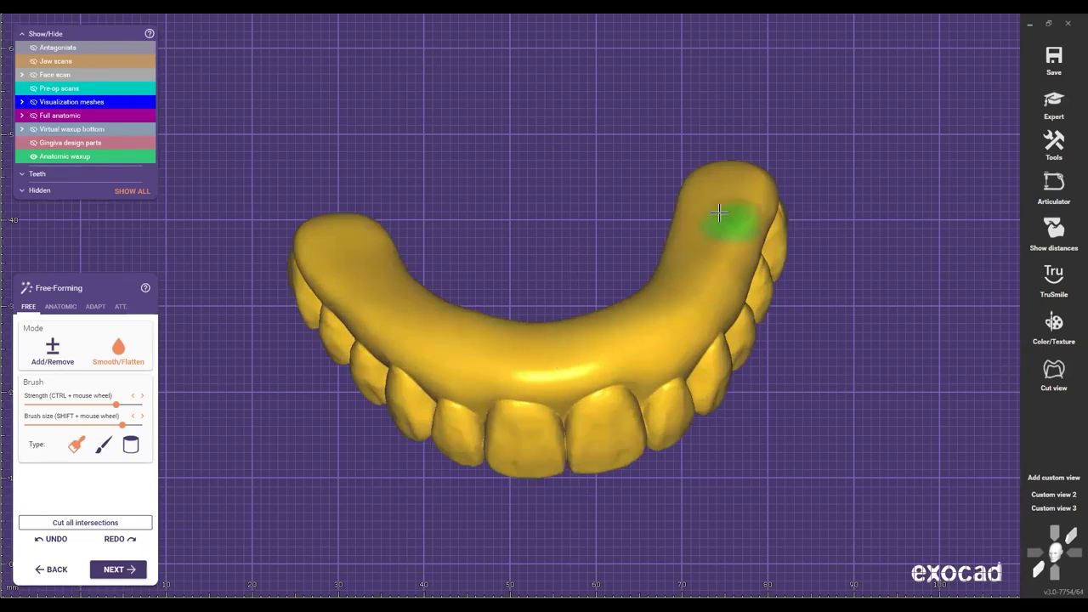
{"action": "scroll", "coordinate": [532, 202], "scroll_direction": "down", "scroll_amount": 6}
{"action": "mouse_move", "coordinate": [532, 201]}
{"action": "right_mouse_down"}
{"action": "mouse_move", "coordinate": [517, 258]}
{"action": "mouse_move", "coordinate": [473, 315]}
{"action": "right_mouse_up"}
{"action": "scroll", "coordinate": [517, 257], "scroll_direction": "up", "scroll_amount": 2}
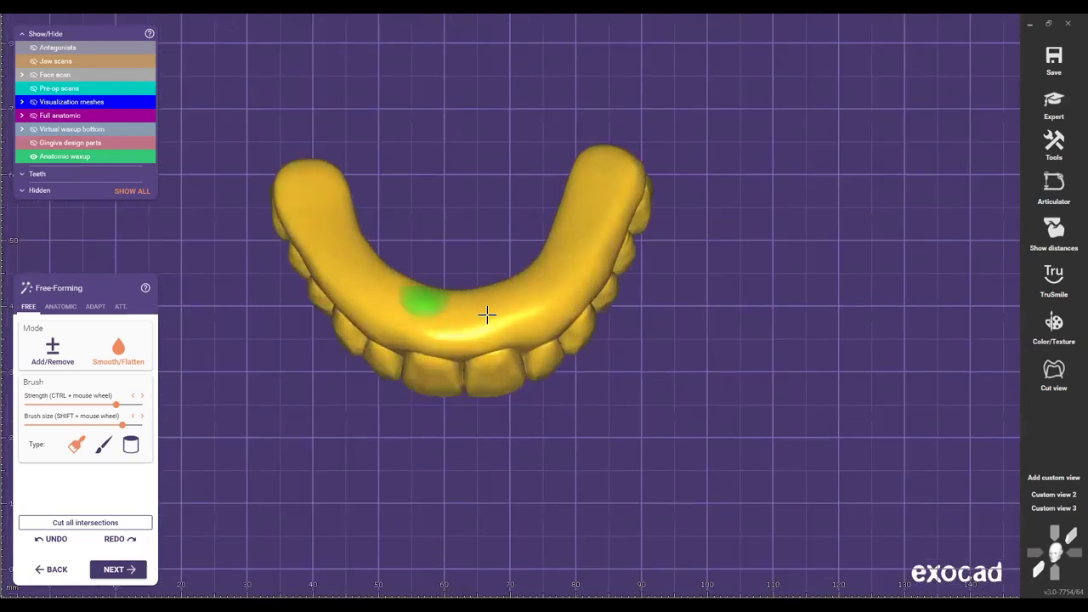
{"action": "scroll", "coordinate": [599, 219], "scroll_direction": "down", "scroll_amount": 5}
{"action": "right_click_drag", "start_coordinate": [510, 219], "coordinate": [457, 286]}
{"action": "scroll", "coordinate": [457, 286], "scroll_direction": "up", "scroll_amount": 3}
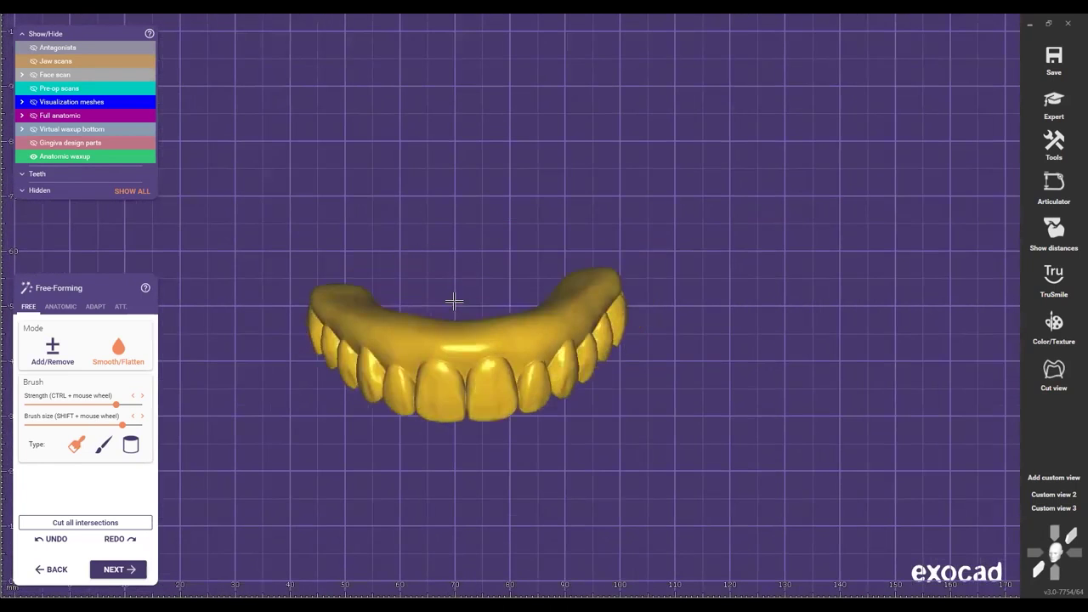
Step: Show the jaw scans again and compare the waxup's upper rim with the ridge
{"action": "mouse_move", "coordinate": [454, 301]}
{"action": "right_mouse_down"}
{"action": "mouse_move", "coordinate": [460, 340]}
{"action": "mouse_move", "coordinate": [460, 298]}
{"action": "right_mouse_up"}
{"action": "key", "text": "j"}
{"action": "scroll", "coordinate": [458, 345], "scroll_direction": "down", "scroll_amount": 4}
{"action": "scroll", "coordinate": [595, 349], "scroll_direction": "up", "scroll_amount": 3}
{"action": "mouse_move", "coordinate": [481, 341]}
{"action": "right_mouse_down"}
{"action": "mouse_move", "coordinate": [495, 338]}
{"action": "mouse_move", "coordinate": [455, 347]}
{"action": "right_mouse_up"}
{"action": "right_click_drag", "start_coordinate": [412, 400], "coordinate": [442, 374]}
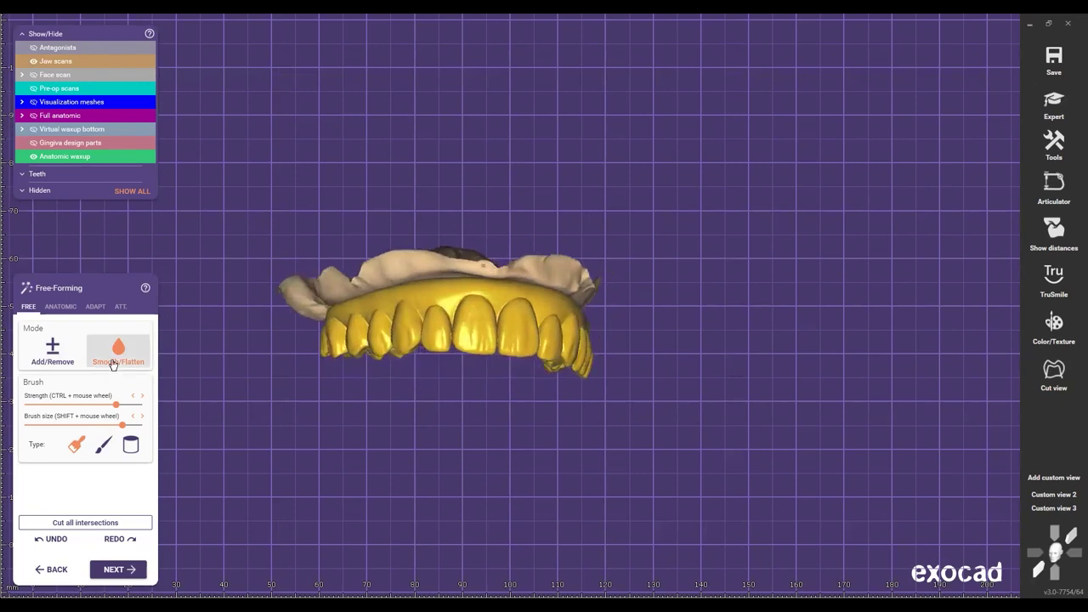
Step: Switch to the cylindrical Smooth/Flatten brush at reduced strength and smooth the waxup's outer gum surface above the posterior teeth on one side
{"action": "left_click", "coordinate": [116, 357]}
{"action": "scroll", "coordinate": [374, 311], "scroll_direction": "up", "scroll_amount": 6}
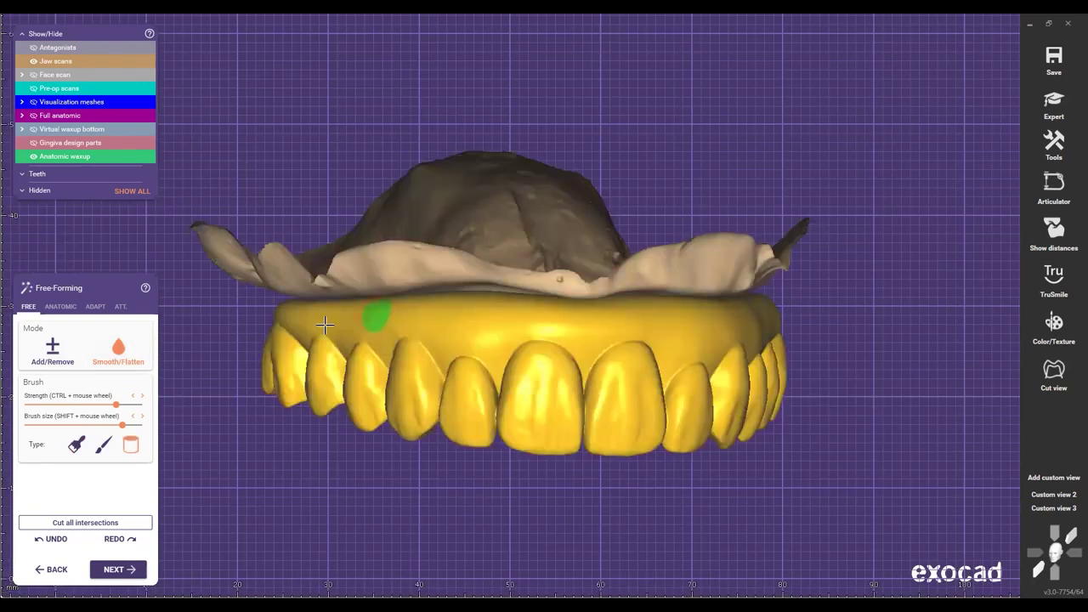
{"action": "scroll", "coordinate": [306, 294], "scroll_direction": "up", "scroll_amount": 3}
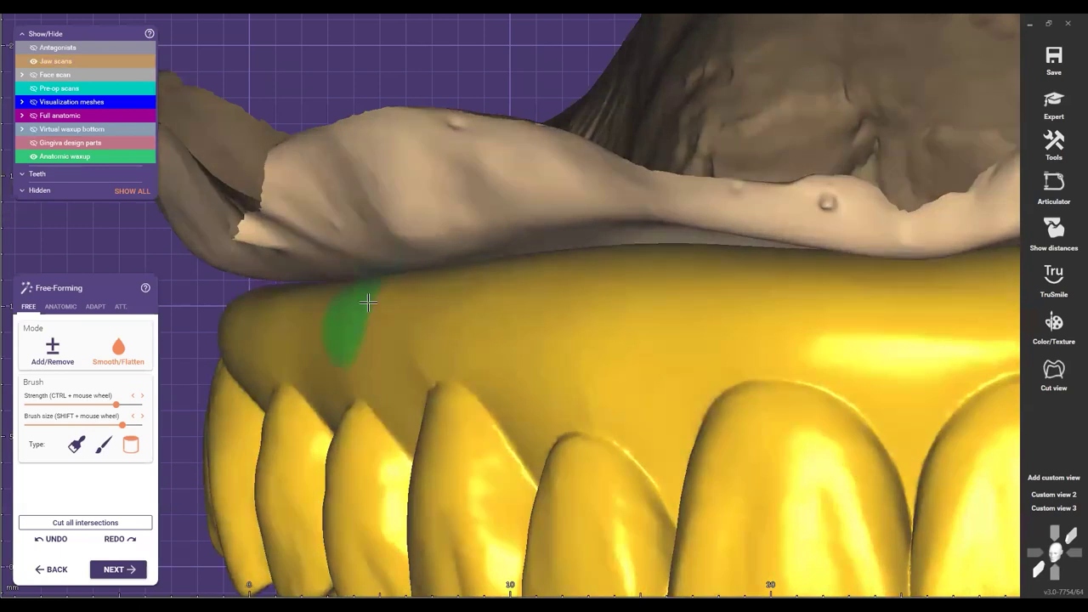
{"action": "right_click_drag", "start_coordinate": [369, 303], "coordinate": [405, 309]}
{"action": "right_click_drag", "start_coordinate": [233, 272], "coordinate": [285, 296]}
{"action": "scroll", "coordinate": [279, 291], "scroll_direction": "up", "scroll_amount": 2}
{"action": "scroll", "coordinate": [205, 265], "scroll_direction": "up", "scroll_amount": 1}
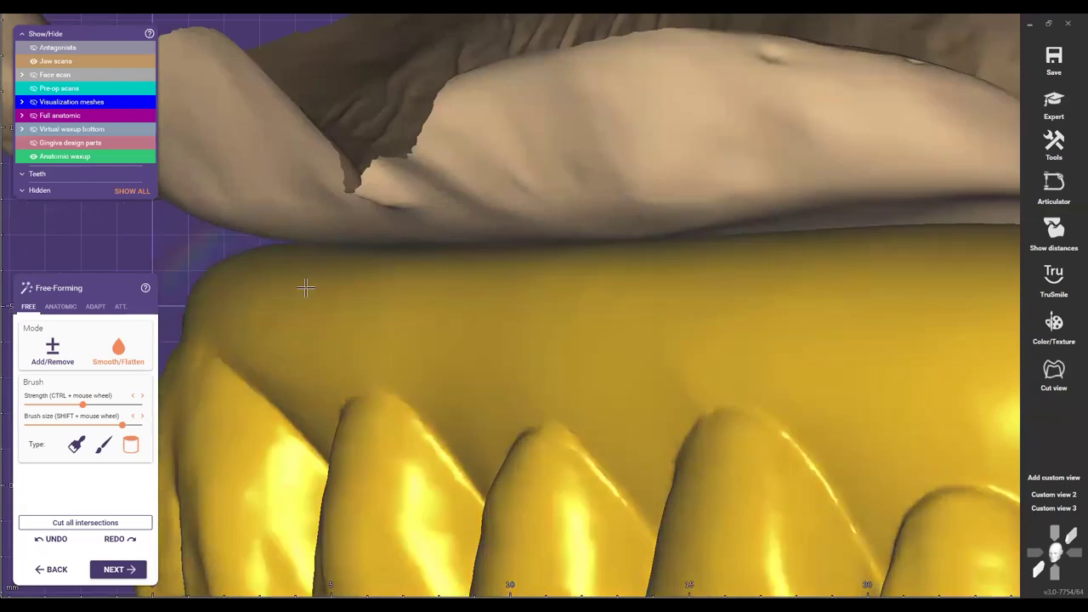
{"action": "right_click_drag", "start_coordinate": [381, 308], "coordinate": [358, 309]}
{"action": "mouse_move", "coordinate": [527, 303]}
{"action": "right_mouse_down"}
{"action": "mouse_move", "coordinate": [561, 301]}
{"action": "mouse_move", "coordinate": [311, 304]}
{"action": "mouse_move", "coordinate": [311, 285]}
{"action": "mouse_move", "coordinate": [269, 274]}
{"action": "right_mouse_up"}
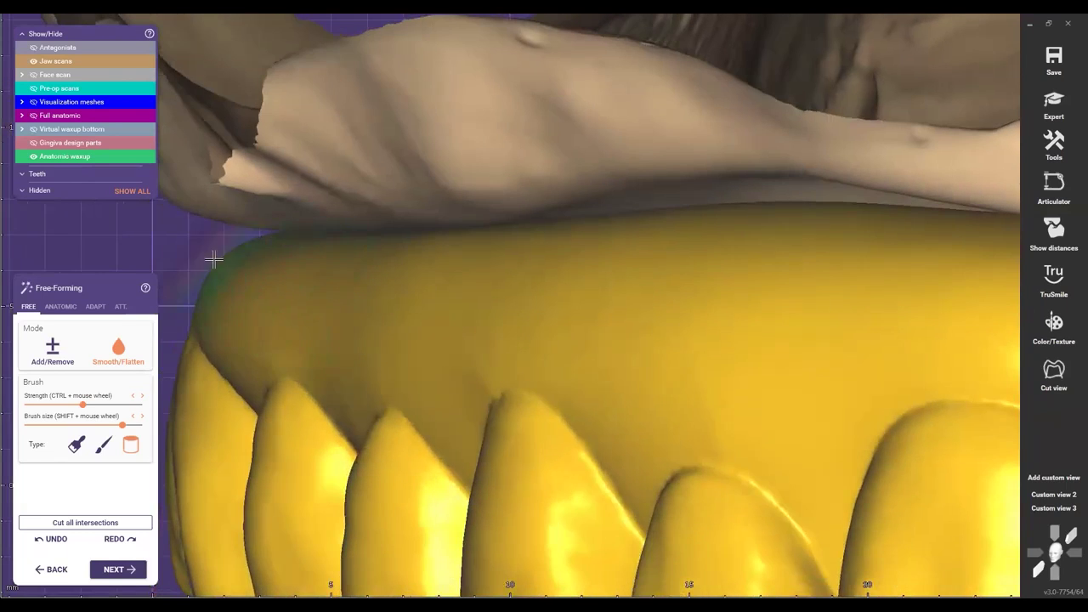
{"action": "scroll", "coordinate": [576, 325], "scroll_direction": "down", "scroll_amount": 5}
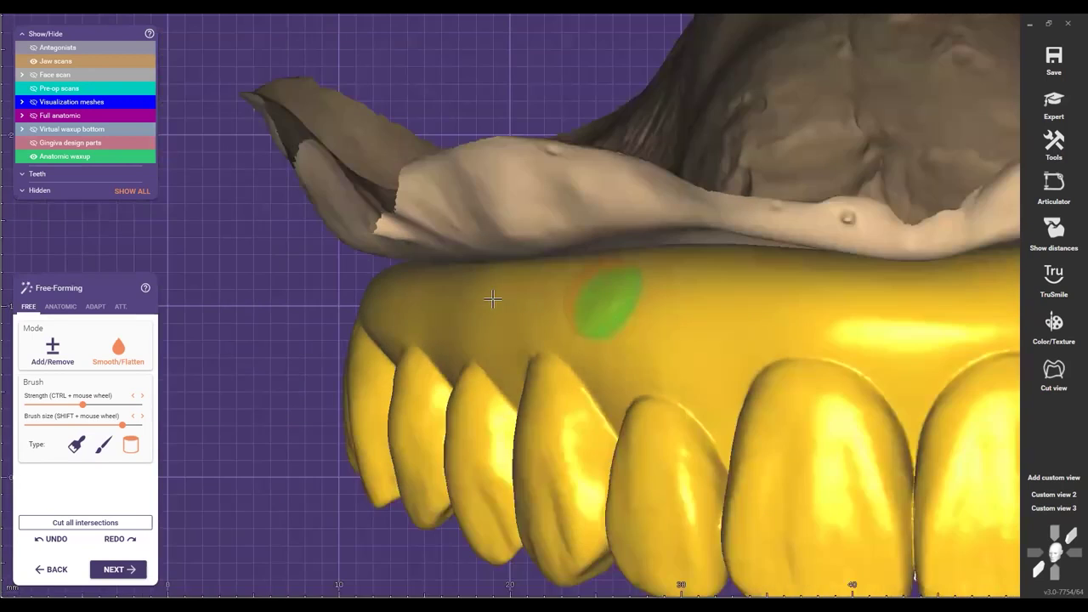
{"action": "scroll", "coordinate": [381, 313], "scroll_direction": "up", "scroll_amount": 5}
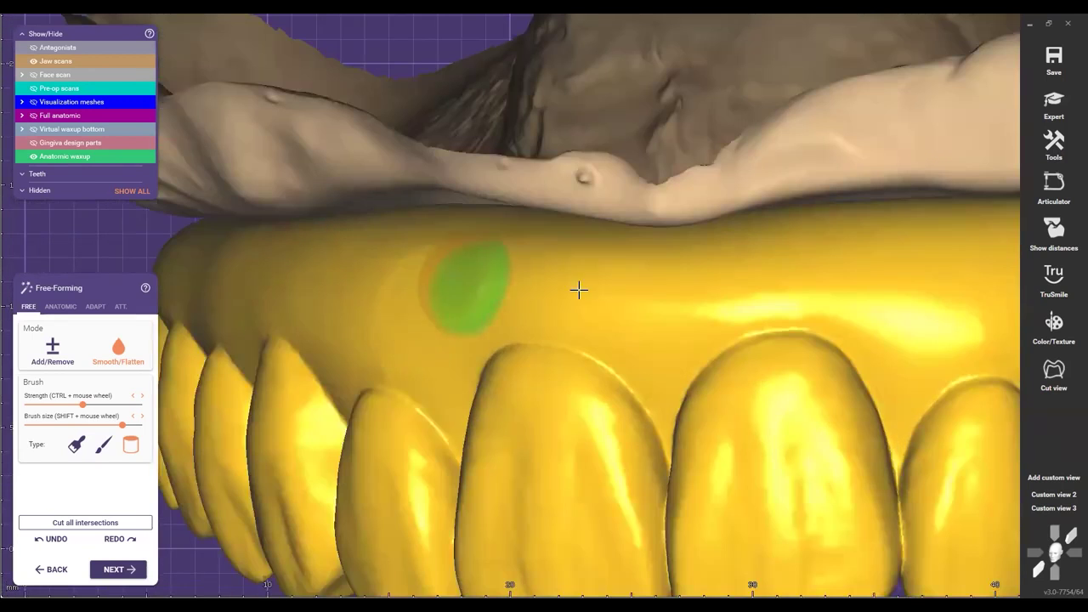
Step: Enlarge the smoothing brush to maximum size and even out the outer gum surface above the front teeth
{"action": "scroll", "coordinate": [649, 290], "scroll_direction": "up", "scroll_amount": 3}
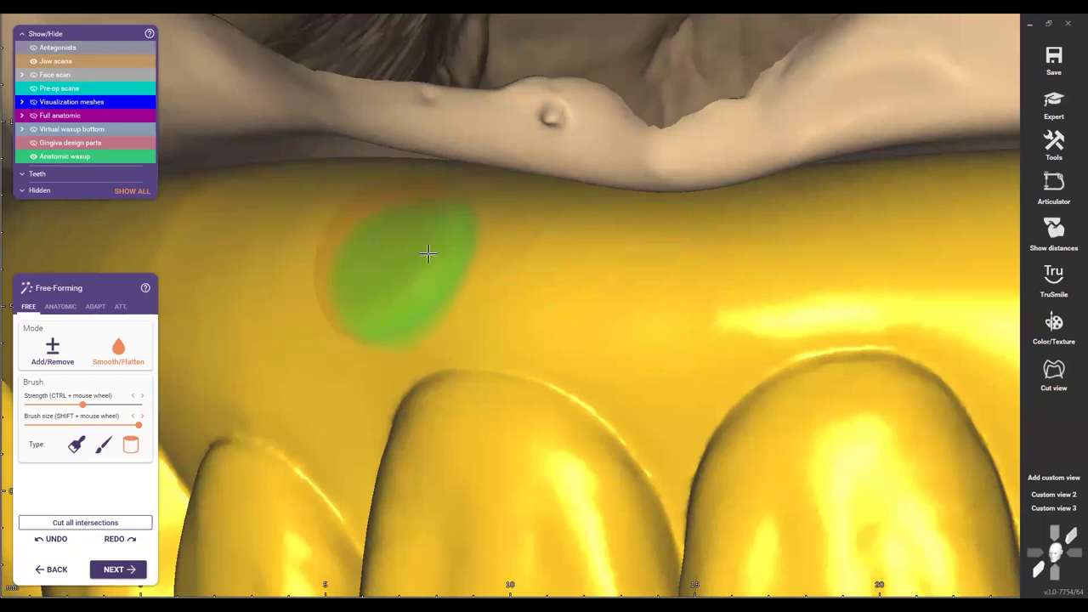
{"action": "scroll", "coordinate": [501, 289], "scroll_direction": "down", "scroll_amount": 6}
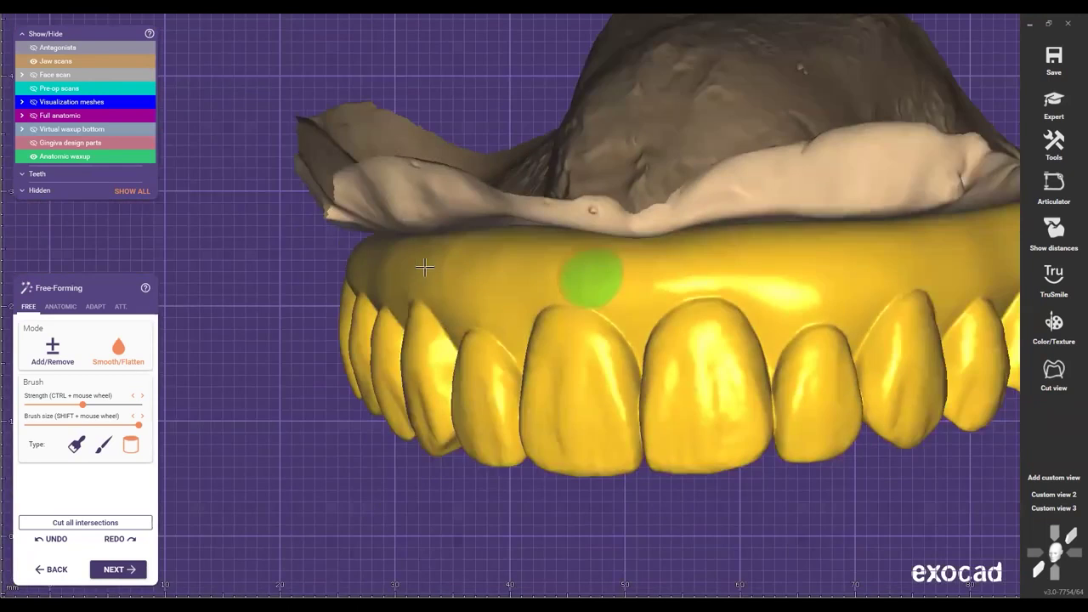
{"action": "scroll", "coordinate": [518, 284], "scroll_direction": "down", "scroll_amount": 4}
{"action": "scroll", "coordinate": [490, 293], "scroll_direction": "up", "scroll_amount": 4}
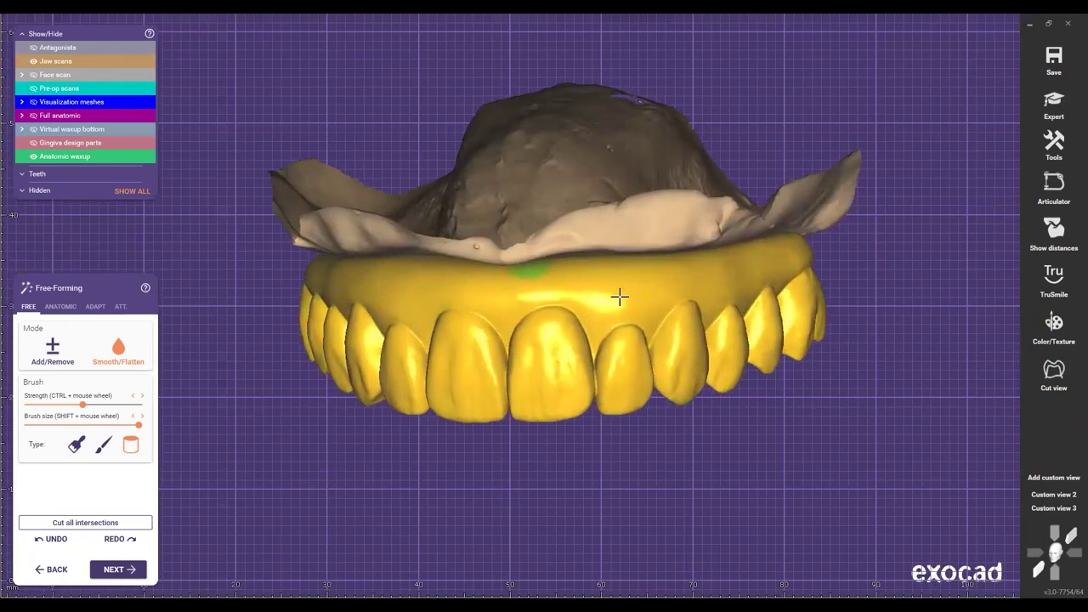
{"action": "scroll", "coordinate": [621, 296], "scroll_direction": "up", "scroll_amount": 1}
{"action": "scroll", "coordinate": [689, 264], "scroll_direction": "up", "scroll_amount": 2}
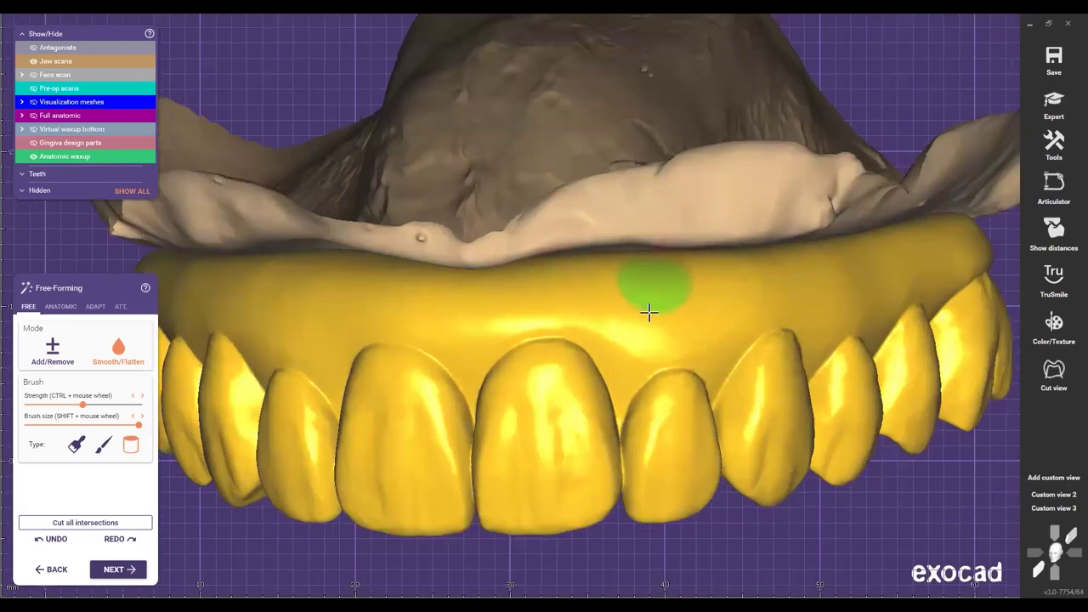
Step: Smooth the outer gum surface on the opposite side, from the lateral incisor to the posterior end
{"action": "mouse_move", "coordinate": [632, 294]}
{"action": "right_mouse_down"}
{"action": "mouse_move", "coordinate": [586, 272]}
{"action": "mouse_move", "coordinate": [692, 281]}
{"action": "right_mouse_up"}
{"action": "scroll", "coordinate": [702, 291], "scroll_direction": "up", "scroll_amount": 3}
{"action": "middle_click_drag", "start_coordinate": [706, 294], "coordinate": [637, 281]}
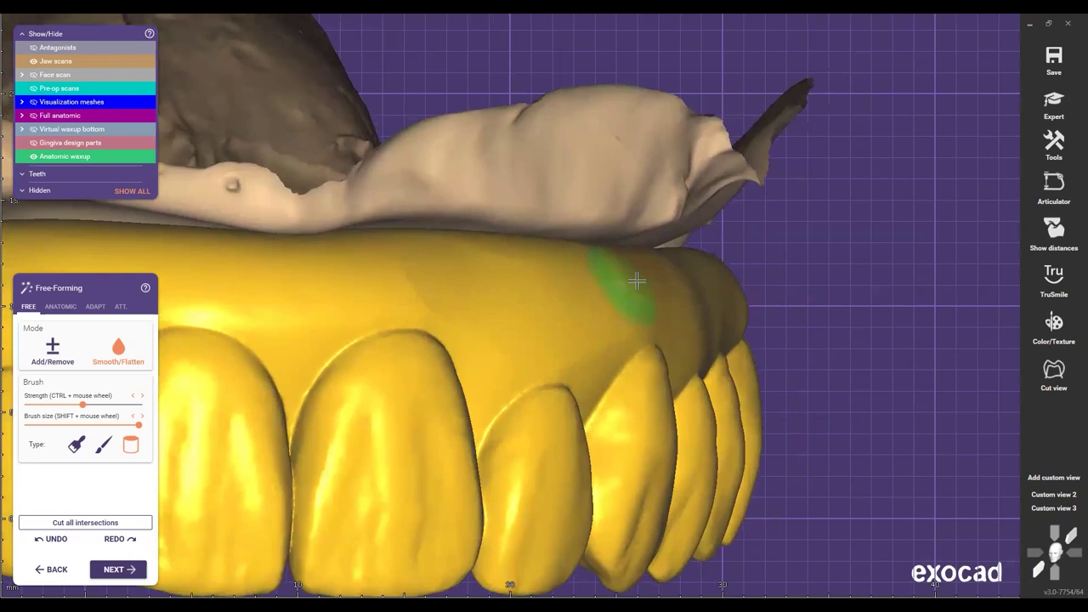
{"action": "mouse_move", "coordinate": [702, 276]}
{"action": "right_mouse_down"}
{"action": "mouse_move", "coordinate": [553, 292]}
{"action": "mouse_move", "coordinate": [649, 257]}
{"action": "mouse_move", "coordinate": [639, 274]}
{"action": "right_mouse_up"}
{"action": "middle_click_drag", "start_coordinate": [639, 273], "coordinate": [527, 296]}
Step: Smooth the gum around the posterior end behind the last molar, then restore the brush to maximum size
{"action": "right_click_drag", "start_coordinate": [546, 250], "coordinate": [491, 347]}
{"action": "mouse_move", "coordinate": [408, 365]}
{"action": "right_mouse_down"}
{"action": "mouse_move", "coordinate": [435, 391]}
{"action": "mouse_move", "coordinate": [384, 389]}
{"action": "mouse_move", "coordinate": [370, 359]}
{"action": "right_mouse_up"}
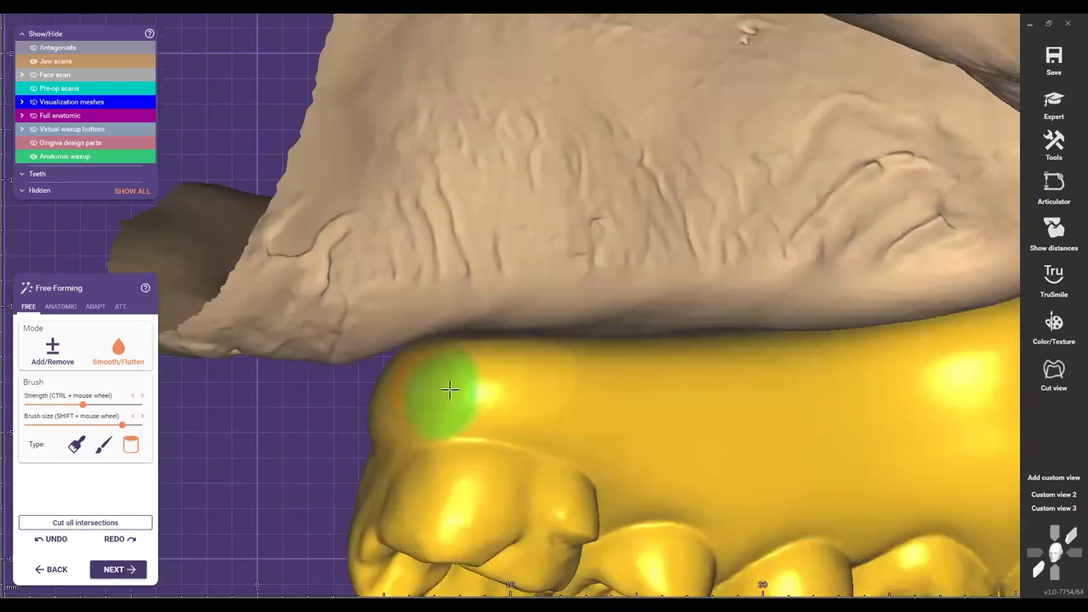
{"action": "right_click_drag", "start_coordinate": [650, 335], "coordinate": [710, 339]}
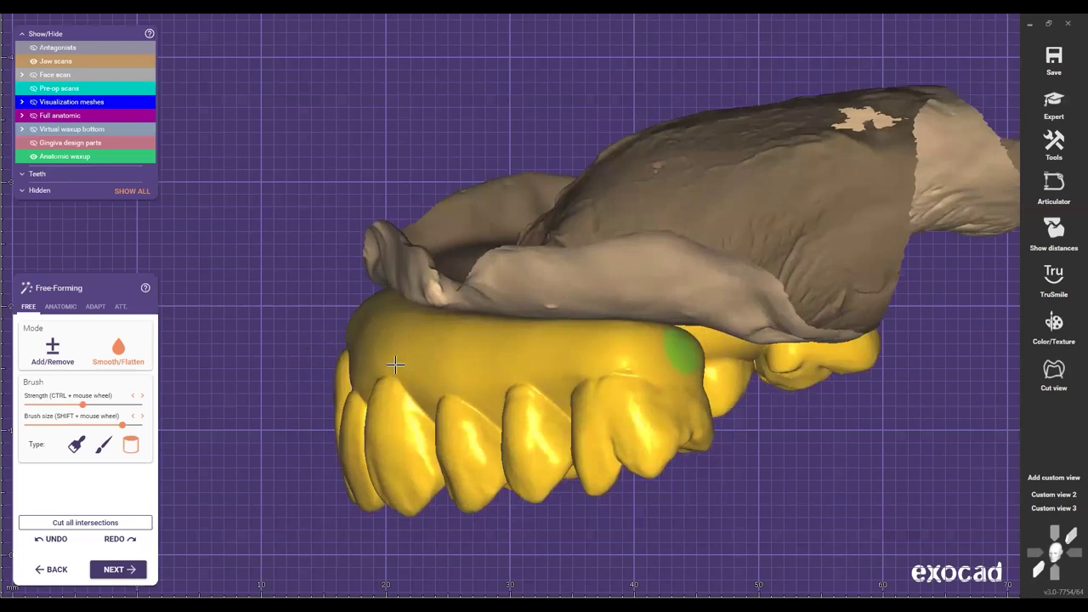
{"action": "right_click_drag", "start_coordinate": [396, 364], "coordinate": [609, 364]}
{"action": "scroll", "coordinate": [419, 354], "scroll_direction": "up", "scroll_amount": 3, "text": "shift"}
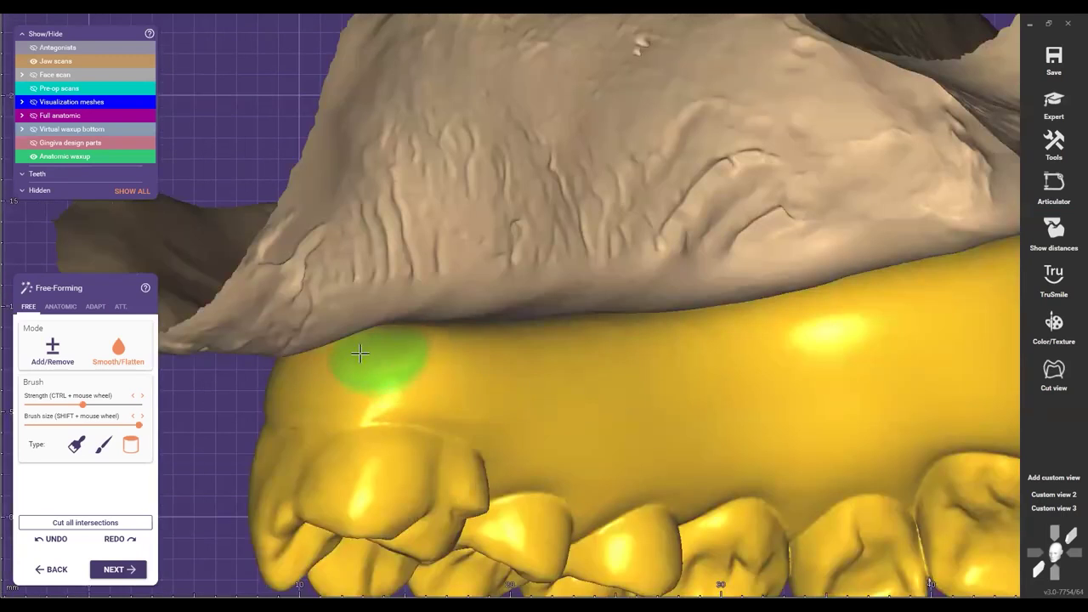
{"action": "scroll", "coordinate": [621, 389], "scroll_direction": "down", "scroll_amount": 2}
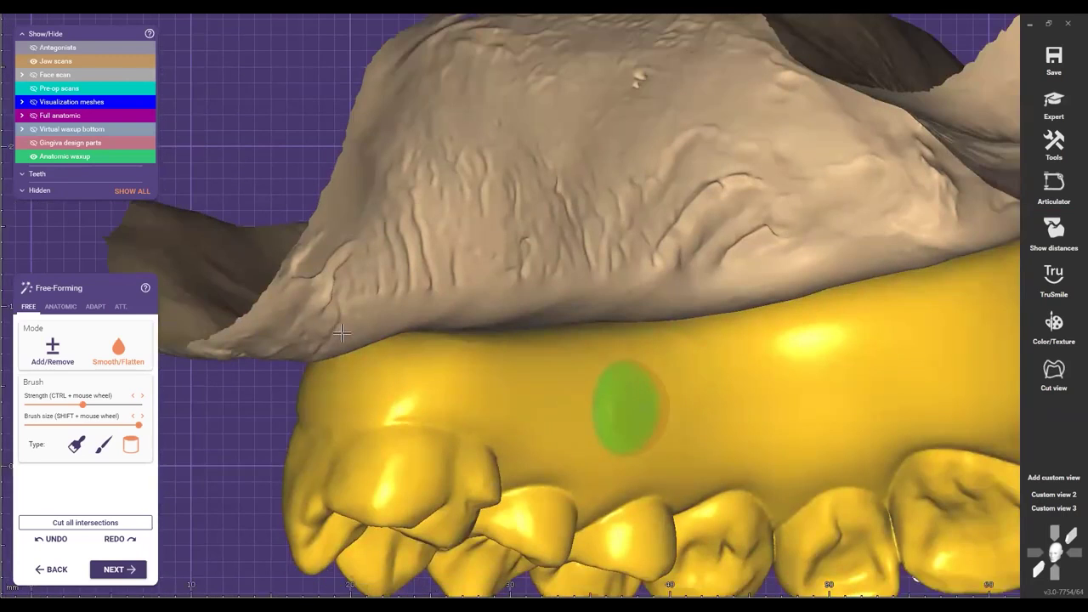
{"action": "scroll", "coordinate": [339, 334], "scroll_direction": "down", "scroll_amount": 2}
Step: Smooth the palatal gum surface from the last molar forward to behind the front teeth
{"action": "right_click_drag", "start_coordinate": [411, 351], "coordinate": [491, 404]}
{"action": "scroll", "coordinate": [490, 403], "scroll_direction": "up", "scroll_amount": 4}
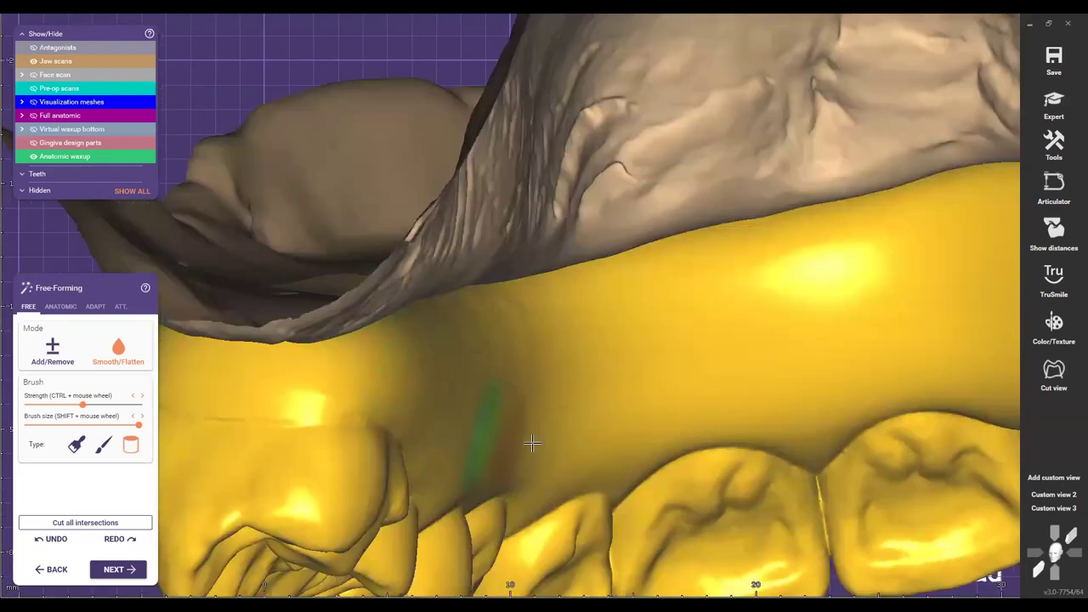
{"action": "right_click_drag", "start_coordinate": [753, 303], "coordinate": [201, 391]}
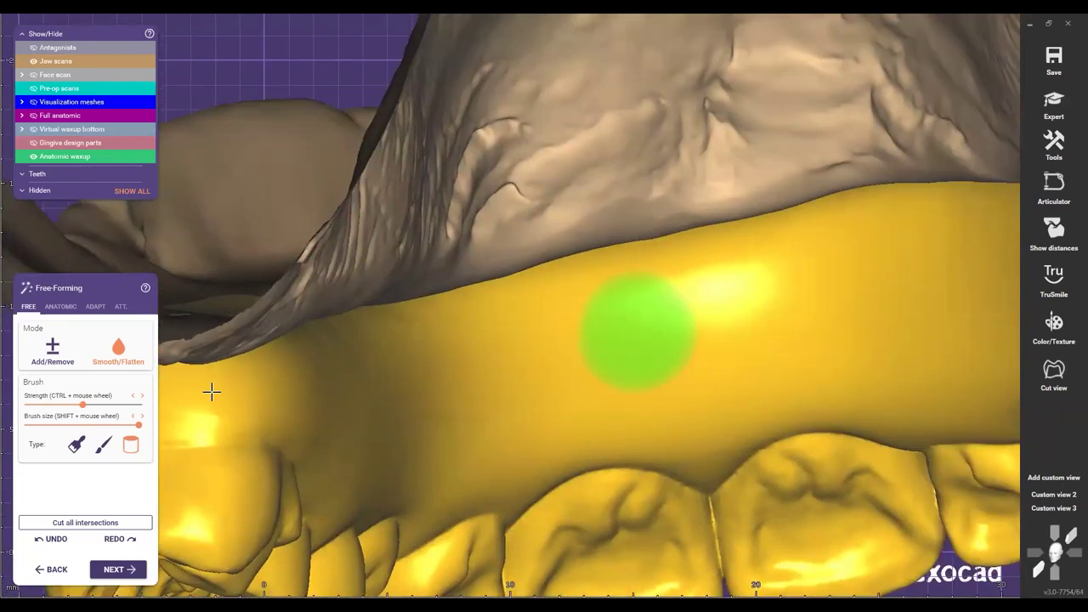
{"action": "right_click_drag", "start_coordinate": [323, 433], "coordinate": [582, 338]}
{"action": "right_click_drag", "start_coordinate": [516, 324], "coordinate": [433, 293]}
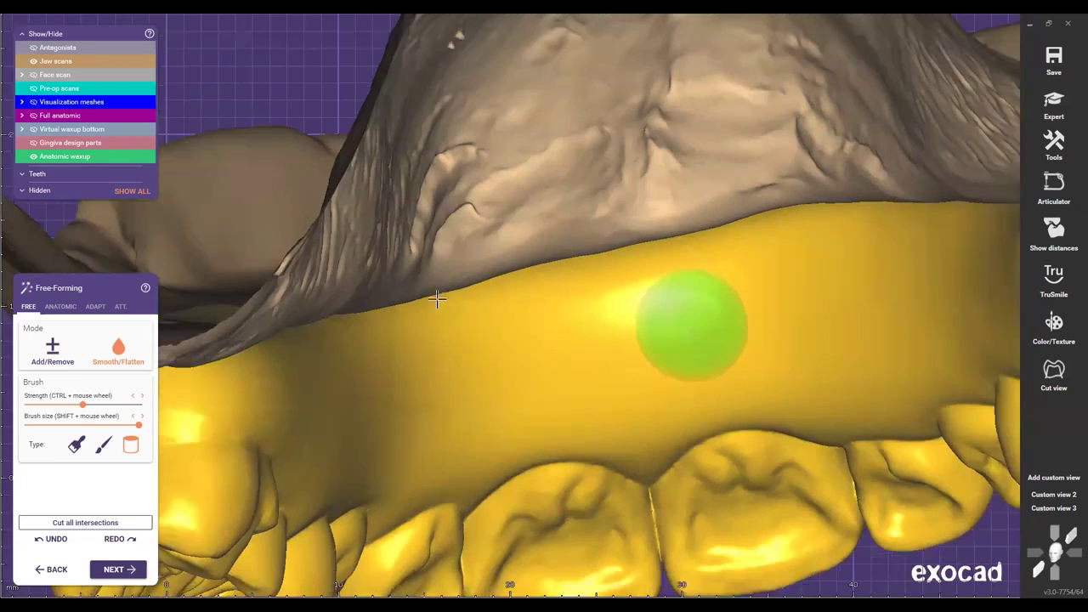
Step: Continue smoothing the palatal gum surface toward the last molar at the opposite end of the arch
{"action": "scroll", "coordinate": [533, 314], "scroll_direction": "down", "scroll_amount": 5}
{"action": "scroll", "coordinate": [627, 311], "scroll_direction": "up", "scroll_amount": 8}
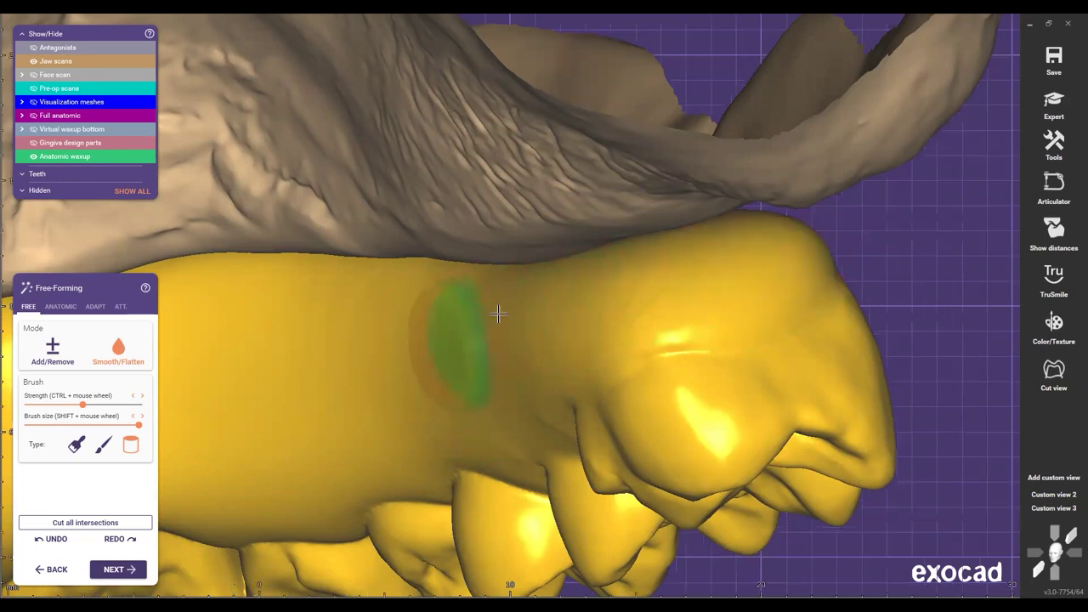
{"action": "scroll", "coordinate": [500, 314], "scroll_direction": "down", "scroll_amount": 4}
{"action": "right_click_drag", "start_coordinate": [488, 325], "coordinate": [366, 321]}
{"action": "right_click_drag", "start_coordinate": [532, 297], "coordinate": [311, 337]}
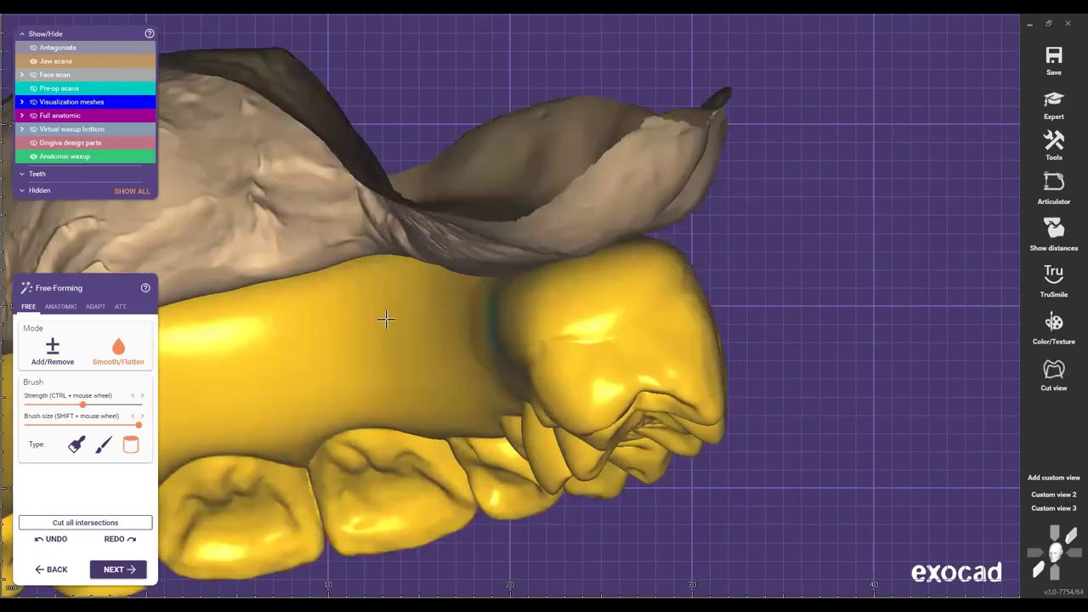
{"action": "right_click_drag", "start_coordinate": [389, 318], "coordinate": [406, 348]}
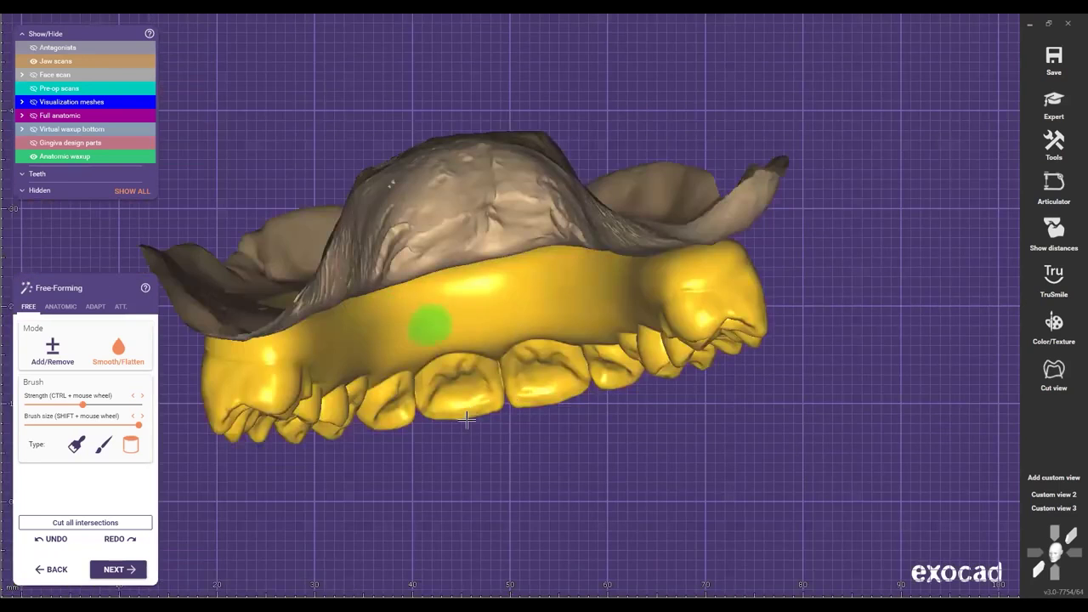
Step: Switch to anatomic free-forming with the Cusps preset and shape root contours in the outer gum above the molar and premolars on one side
{"action": "scroll", "coordinate": [476, 429], "scroll_direction": "down", "scroll_amount": 5}
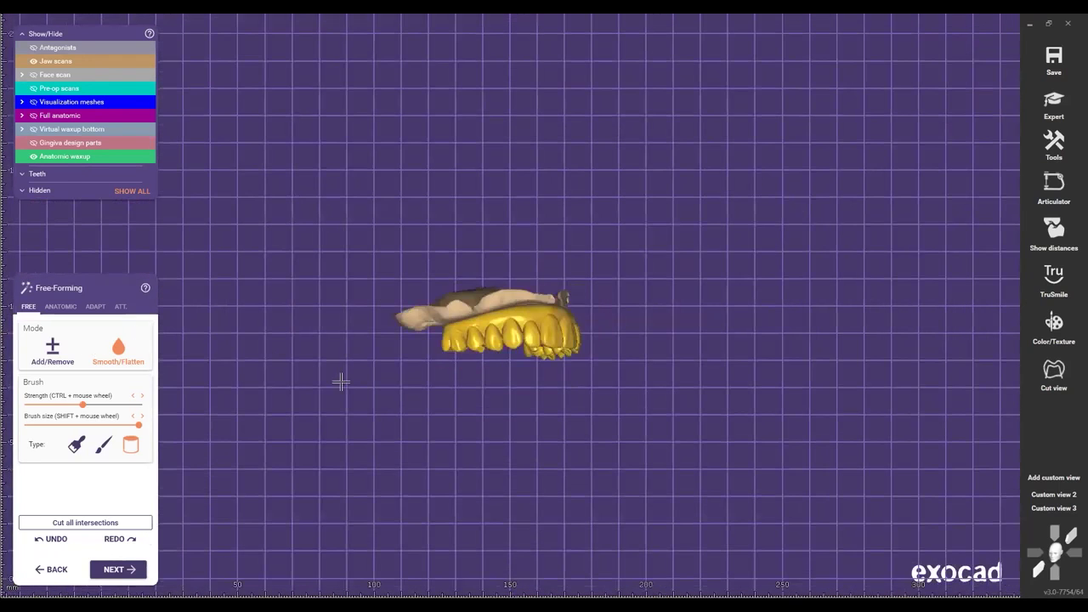
{"action": "right_click_drag", "start_coordinate": [362, 376], "coordinate": [442, 384]}
{"action": "scroll", "coordinate": [427, 506], "scroll_direction": "up", "scroll_amount": 3}
{"action": "right_click_drag", "start_coordinate": [442, 327], "coordinate": [438, 429]}
{"action": "left_click", "coordinate": [54, 311]}
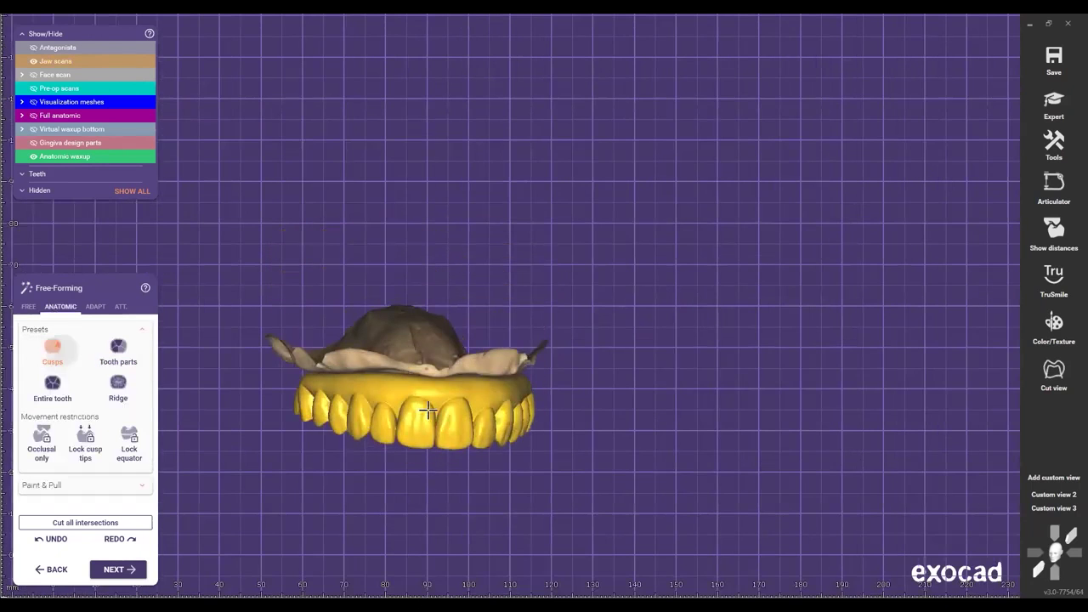
{"action": "right_click_drag", "start_coordinate": [260, 341], "coordinate": [456, 287]}
{"action": "scroll", "coordinate": [456, 286], "scroll_direction": "up", "scroll_amount": 3}
{"action": "scroll", "coordinate": [369, 307], "scroll_direction": "up", "scroll_amount": 3}
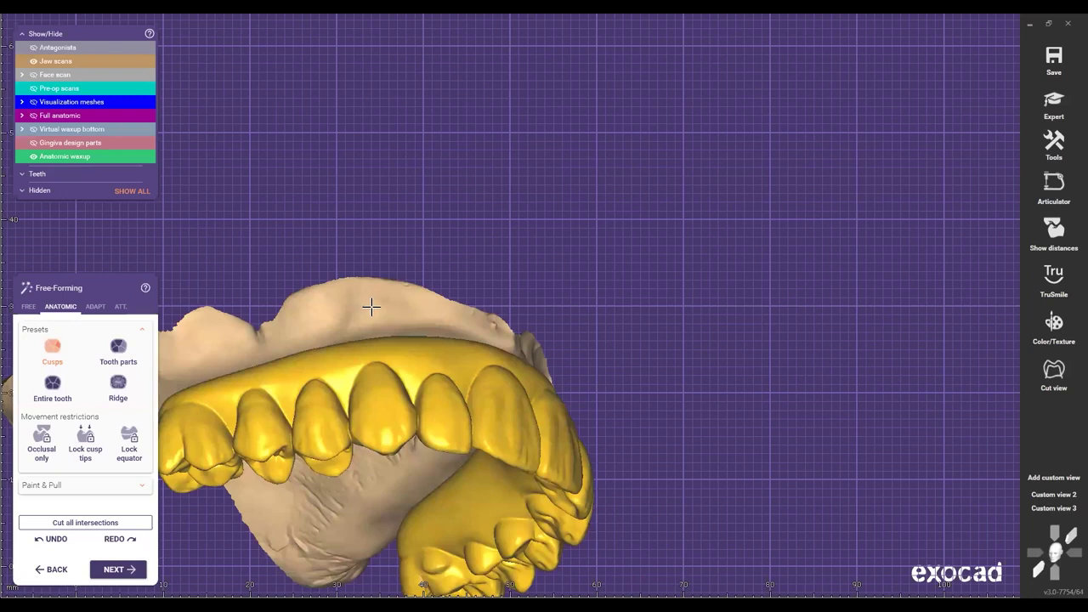
{"action": "scroll", "coordinate": [386, 323], "scroll_direction": "up", "scroll_amount": 3}
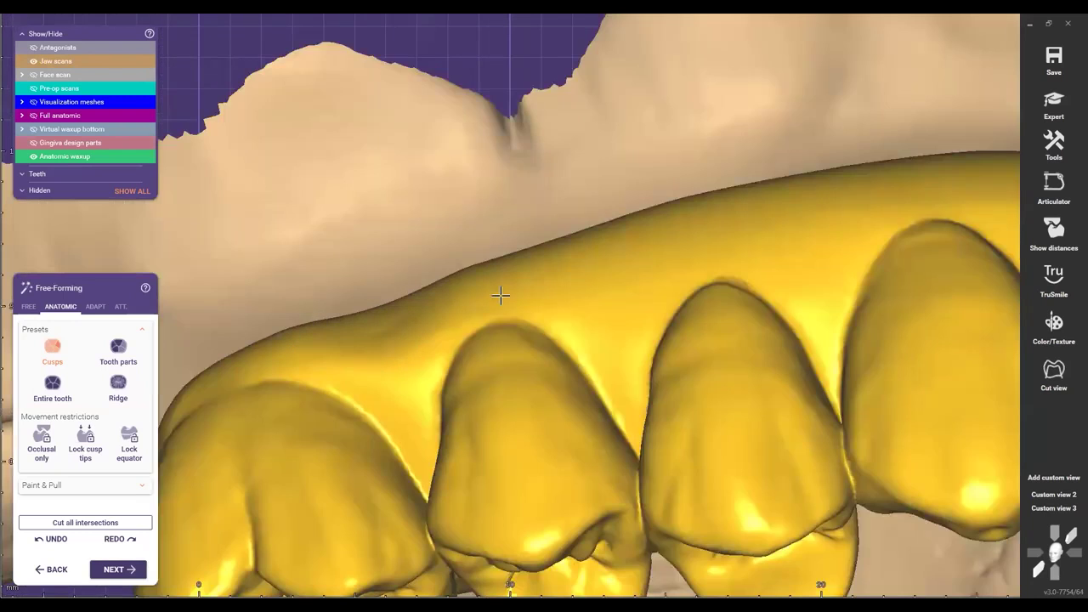
{"action": "scroll", "coordinate": [444, 294], "scroll_direction": "down", "scroll_amount": 4}
{"action": "mouse_move", "coordinate": [437, 294]}
{"action": "right_mouse_down"}
{"action": "mouse_move", "coordinate": [445, 340]}
{"action": "mouse_move", "coordinate": [445, 307]}
{"action": "right_mouse_up"}
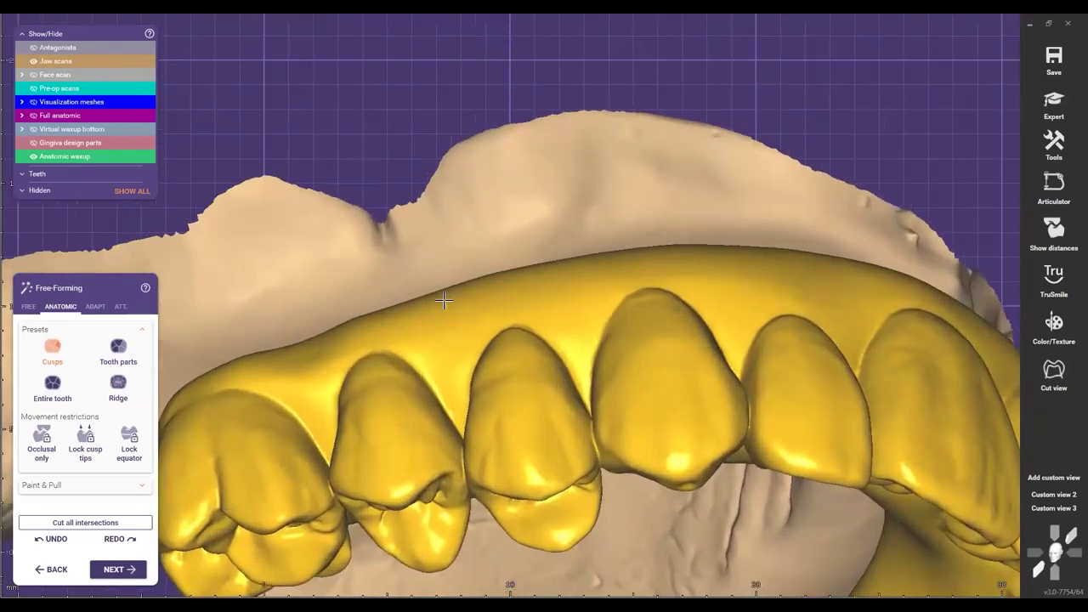
{"action": "scroll", "coordinate": [444, 305], "scroll_direction": "up", "scroll_amount": 2}
{"action": "scroll", "coordinate": [468, 318], "scroll_direction": "down", "scroll_amount": 3}
Step: Shape the root contours in the outer gum above the canine and incisors
{"action": "right_click_drag", "start_coordinate": [330, 358], "coordinate": [424, 324]}
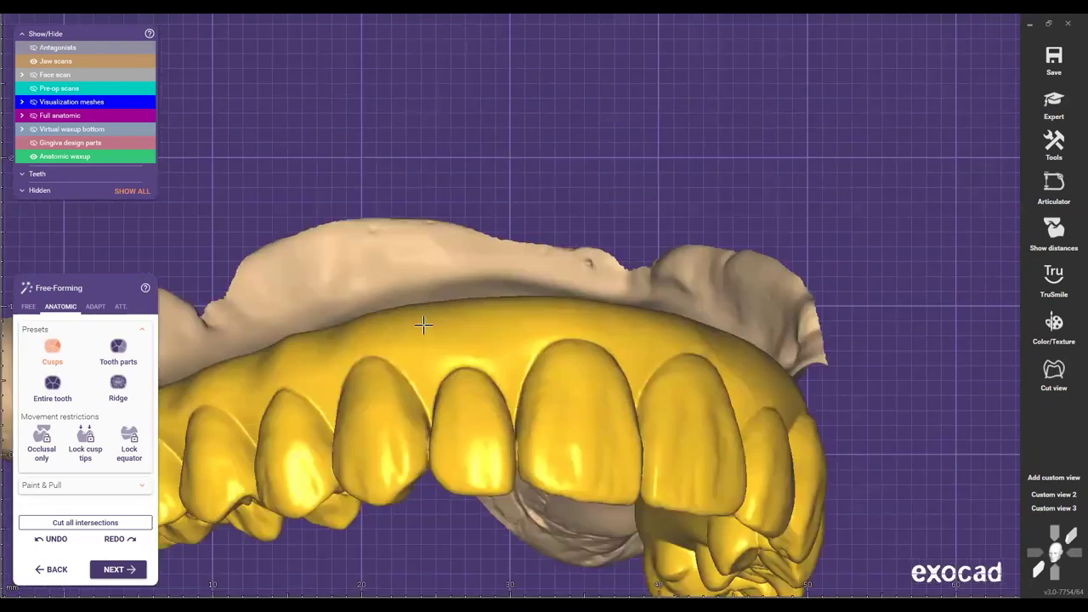
{"action": "scroll", "coordinate": [467, 320], "scroll_direction": "up", "scroll_amount": 2}
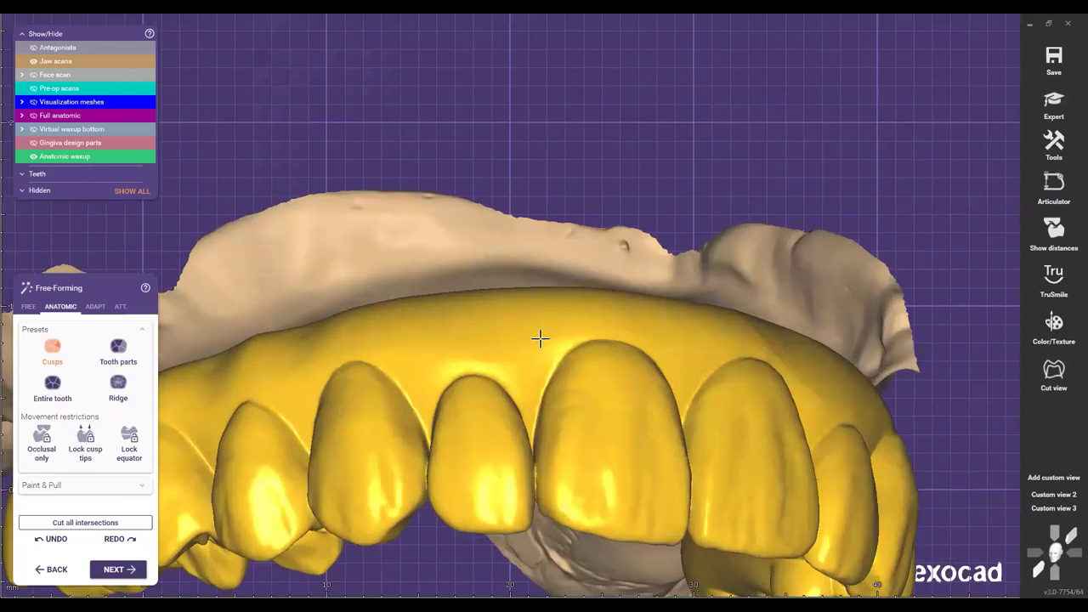
{"action": "scroll", "coordinate": [533, 342], "scroll_direction": "down", "scroll_amount": 4}
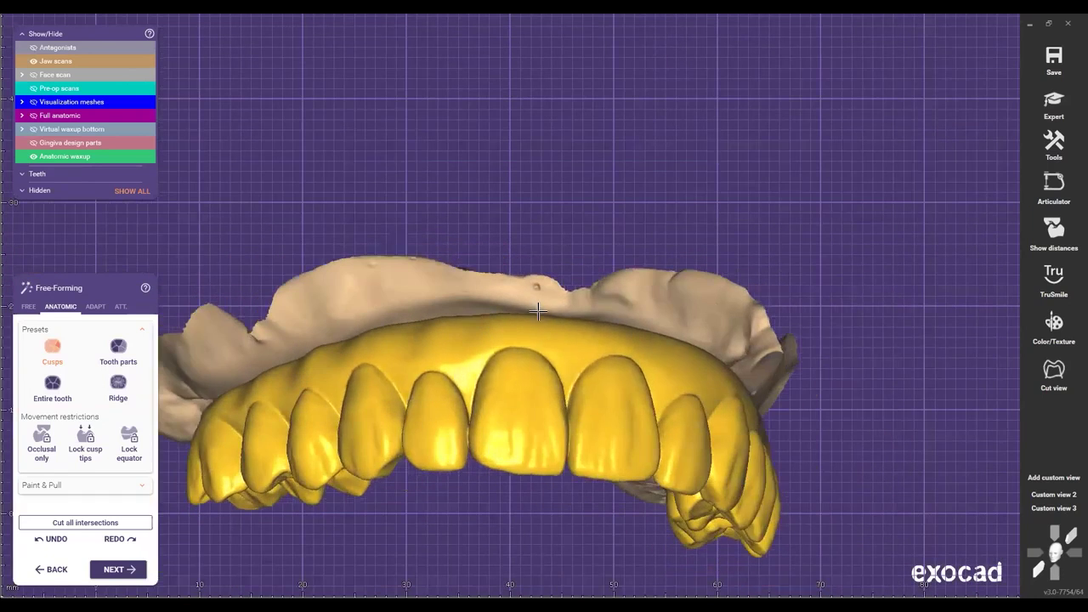
{"action": "scroll", "coordinate": [536, 327], "scroll_direction": "up", "scroll_amount": 2}
{"action": "scroll", "coordinate": [506, 318], "scroll_direction": "down", "scroll_amount": 6}
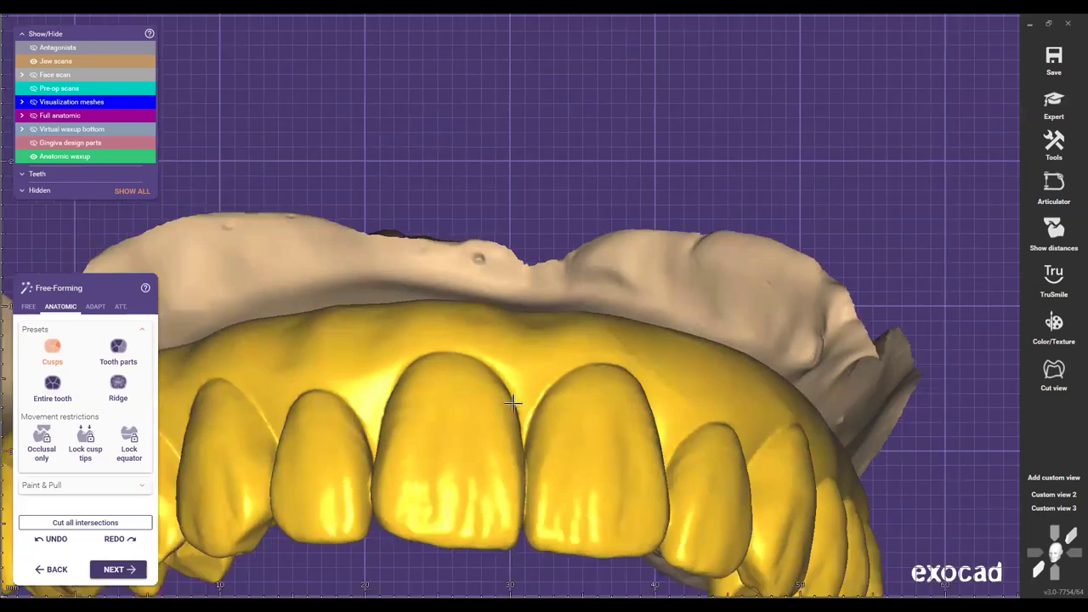
Step: Shape the root contours on the remaining side of the arch and compare the outer gum contour on both sides
{"action": "right_click_drag", "start_coordinate": [726, 355], "coordinate": [836, 323]}
{"action": "scroll", "coordinate": [629, 305], "scroll_direction": "up", "scroll_amount": 4}
{"action": "scroll", "coordinate": [588, 314], "scroll_direction": "down", "scroll_amount": 4}
{"action": "scroll", "coordinate": [587, 340], "scroll_direction": "down", "scroll_amount": 2}
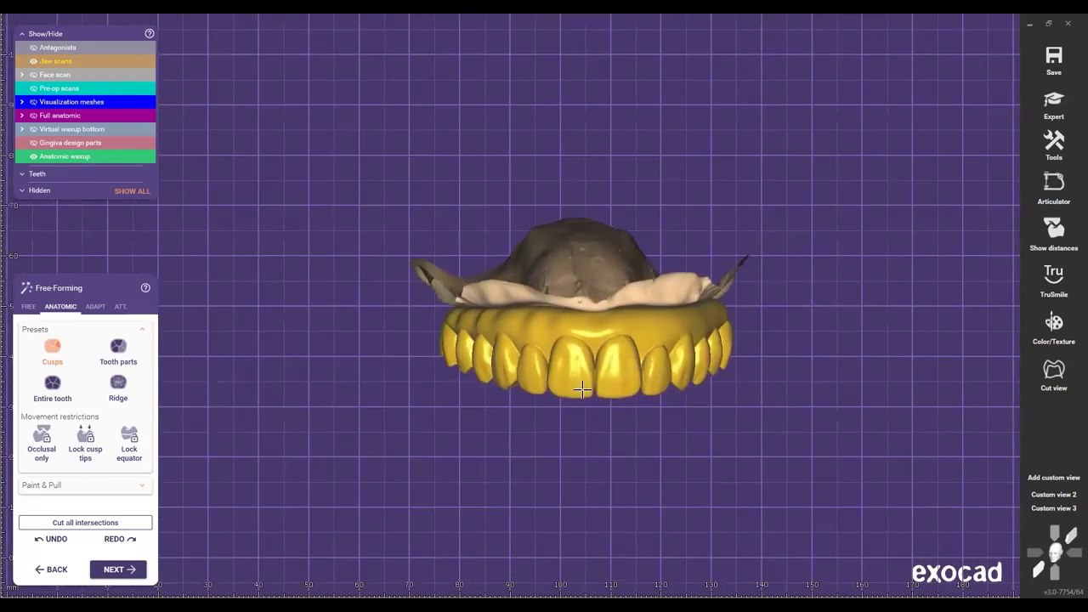
{"action": "right_click_drag", "start_coordinate": [590, 317], "coordinate": [574, 292]}
{"action": "right_click_drag", "start_coordinate": [525, 328], "coordinate": [524, 368]}
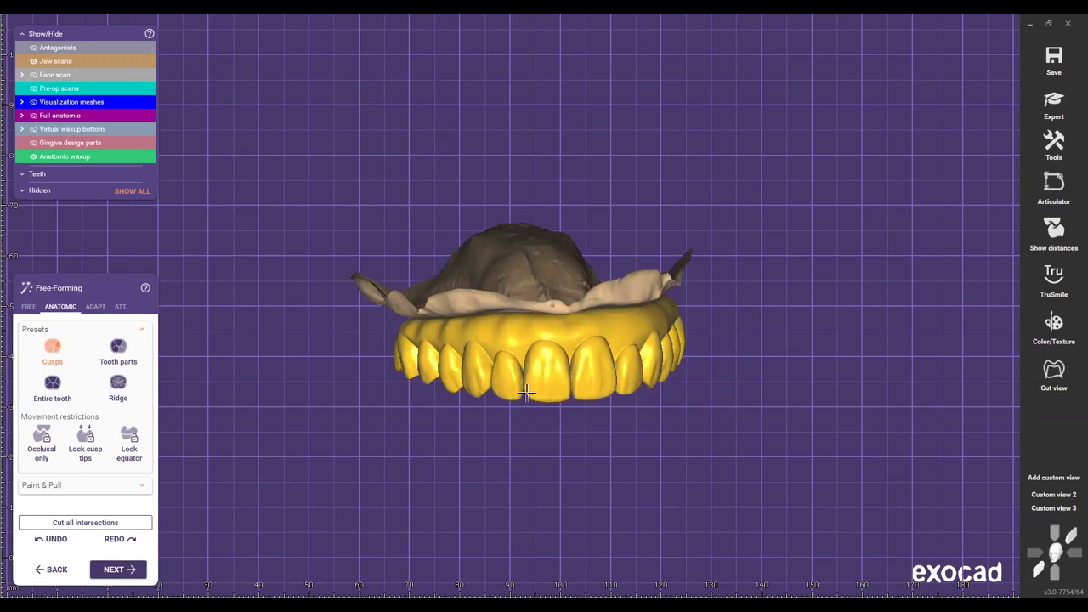
{"action": "scroll", "coordinate": [494, 334], "scroll_direction": "up", "scroll_amount": 10}
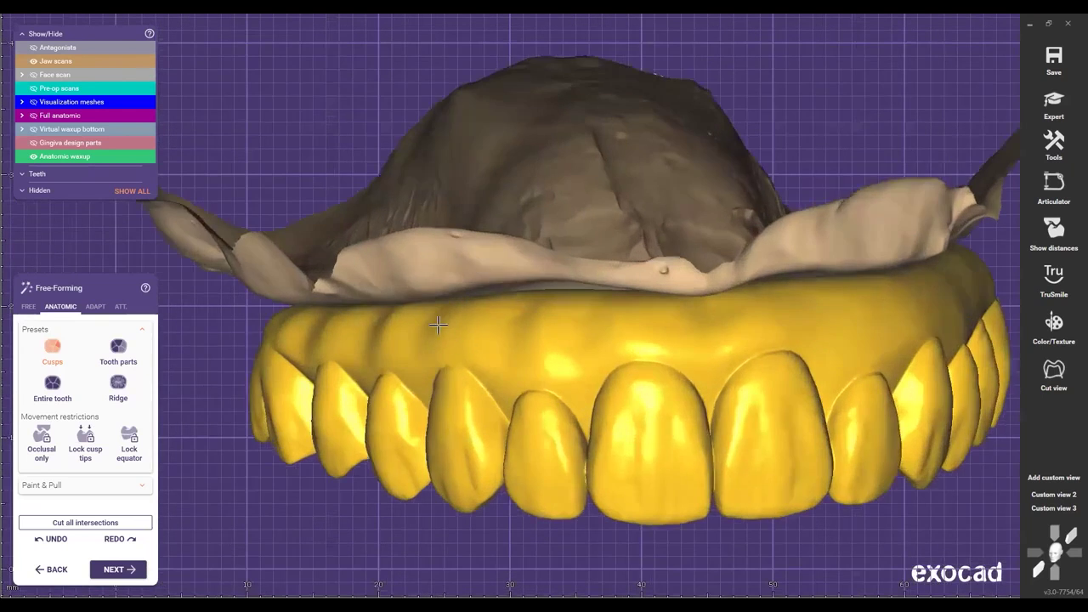
{"action": "right_click_drag", "start_coordinate": [438, 325], "coordinate": [470, 336]}
{"action": "mouse_move", "coordinate": [402, 325]}
{"action": "right_mouse_down"}
{"action": "mouse_move", "coordinate": [456, 340]}
{"action": "mouse_move", "coordinate": [493, 332]}
{"action": "mouse_move", "coordinate": [422, 320]}
{"action": "right_mouse_up"}
{"action": "scroll", "coordinate": [425, 313], "scroll_direction": "down", "scroll_amount": 4}
{"action": "scroll", "coordinate": [552, 365], "scroll_direction": "down", "scroll_amount": 1}
Step: Switch to Smooth/Flatten with the cylindrical brush and smooth the palatal gum areas between the molar and premolars on one side
{"action": "right_click_drag", "start_coordinate": [552, 365], "coordinate": [80, 454]}
{"action": "right_click_drag", "start_coordinate": [554, 501], "coordinate": [374, 419]}
{"action": "left_click", "coordinate": [29, 306]}
{"action": "left_click", "coordinate": [118, 350]}
{"action": "right_click_drag", "start_coordinate": [293, 379], "coordinate": [349, 398]}
{"action": "left_click", "coordinate": [131, 442]}
{"action": "scroll", "coordinate": [366, 437], "scroll_direction": "up", "scroll_amount": 6}
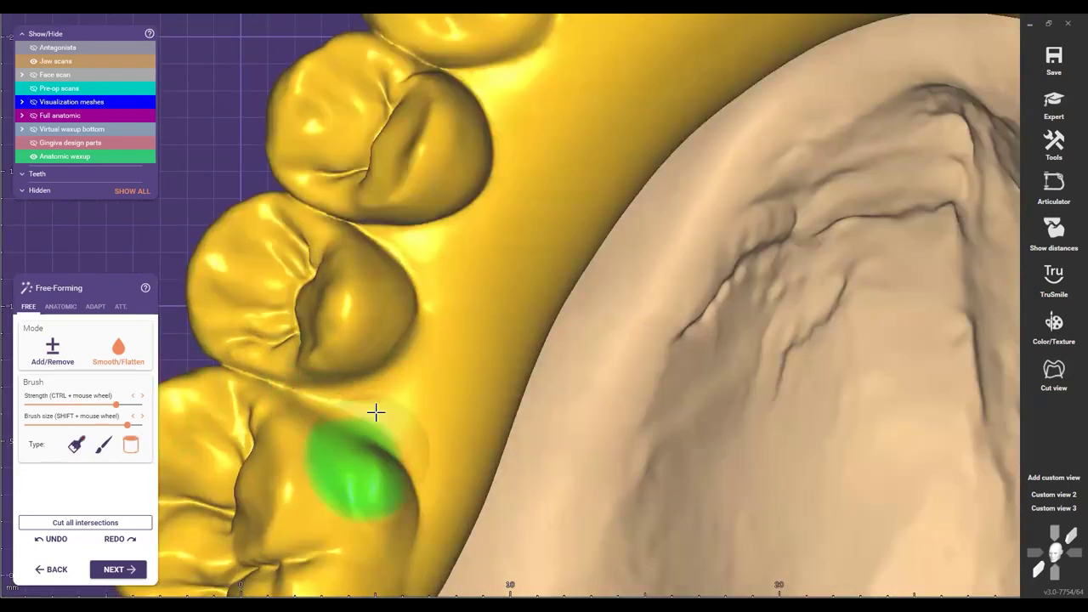
{"action": "right_click_drag", "start_coordinate": [428, 408], "coordinate": [370, 294]}
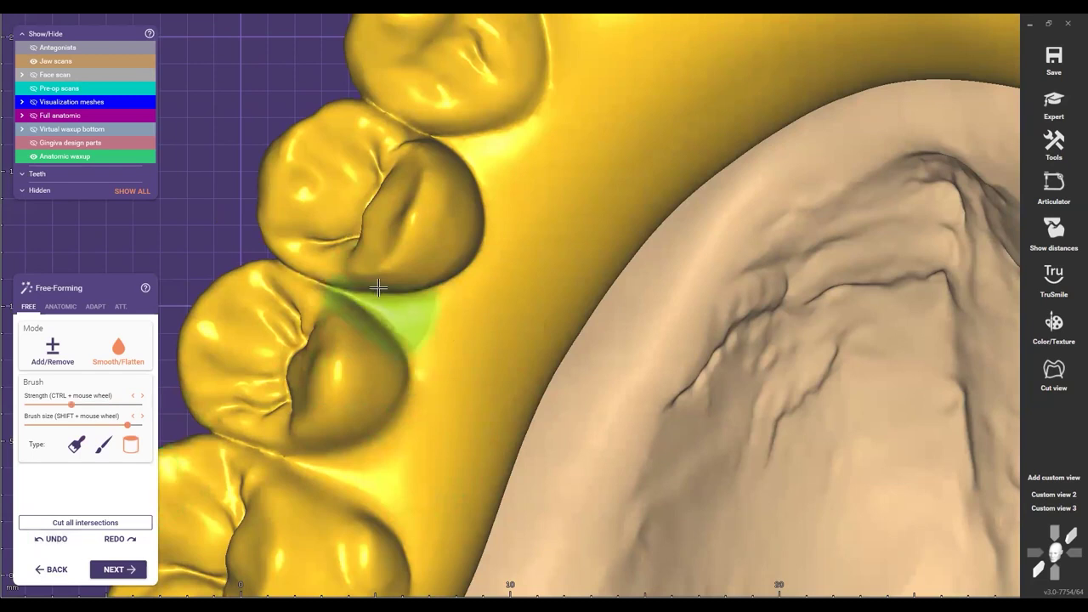
{"action": "right_click_drag", "start_coordinate": [506, 374], "coordinate": [432, 199]}
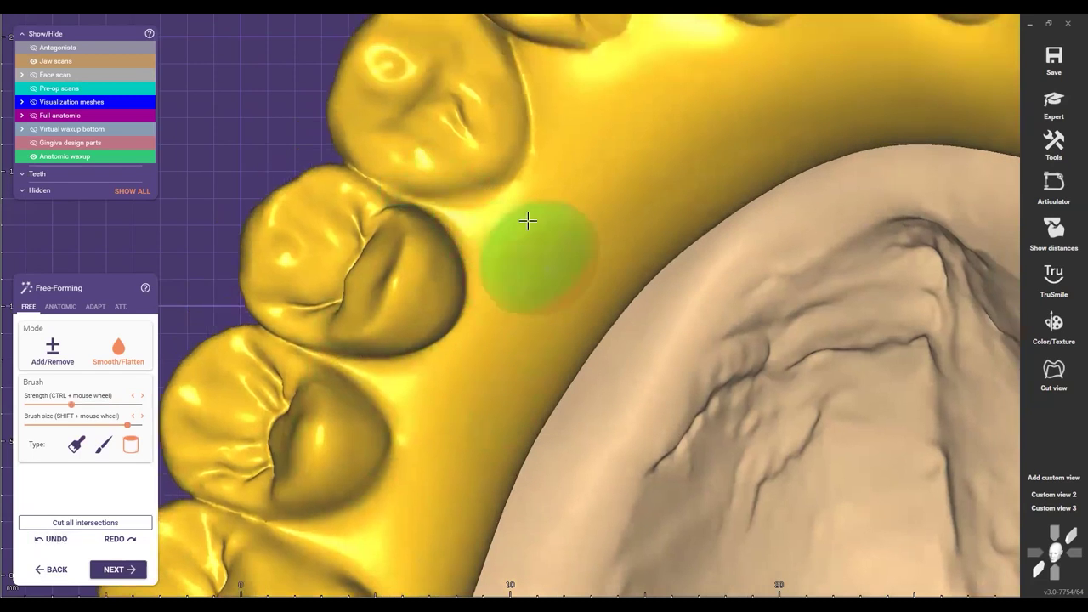
Step: Smooth the palatal areas between the canine and incisors and on to the premolars and molar of the opposite side
{"action": "scroll", "coordinate": [523, 216], "scroll_direction": "down", "scroll_amount": 2}
{"action": "scroll", "coordinate": [514, 209], "scroll_direction": "down", "scroll_amount": 3}
{"action": "middle_click_drag", "start_coordinate": [546, 257], "coordinate": [561, 327]}
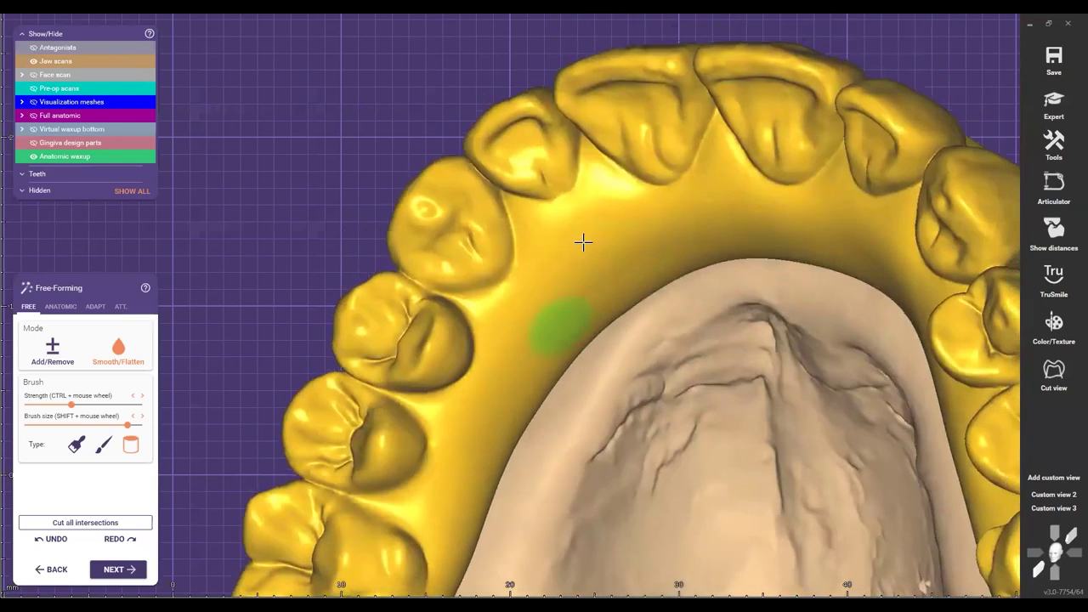
{"action": "right_click_drag", "start_coordinate": [580, 267], "coordinate": [573, 221]}
{"action": "scroll", "coordinate": [574, 221], "scroll_direction": "up", "scroll_amount": 3}
{"action": "middle_click_drag", "start_coordinate": [575, 221], "coordinate": [557, 311]}
{"action": "mouse_move", "coordinate": [557, 311]}
{"action": "right_mouse_down"}
{"action": "mouse_move", "coordinate": [590, 229]}
{"action": "mouse_move", "coordinate": [560, 307]}
{"action": "mouse_move", "coordinate": [722, 221]}
{"action": "mouse_move", "coordinate": [672, 309]}
{"action": "mouse_move", "coordinate": [709, 335]}
{"action": "mouse_move", "coordinate": [699, 300]}
{"action": "mouse_move", "coordinate": [634, 352]}
{"action": "mouse_move", "coordinate": [743, 371]}
{"action": "mouse_move", "coordinate": [700, 408]}
{"action": "mouse_move", "coordinate": [769, 432]}
{"action": "mouse_move", "coordinate": [692, 365]}
{"action": "mouse_move", "coordinate": [760, 474]}
{"action": "mouse_move", "coordinate": [726, 483]}
{"action": "mouse_move", "coordinate": [672, 450]}
{"action": "mouse_move", "coordinate": [740, 451]}
{"action": "mouse_move", "coordinate": [723, 480]}
{"action": "mouse_move", "coordinate": [720, 444]}
{"action": "mouse_move", "coordinate": [476, 387]}
{"action": "right_mouse_up"}
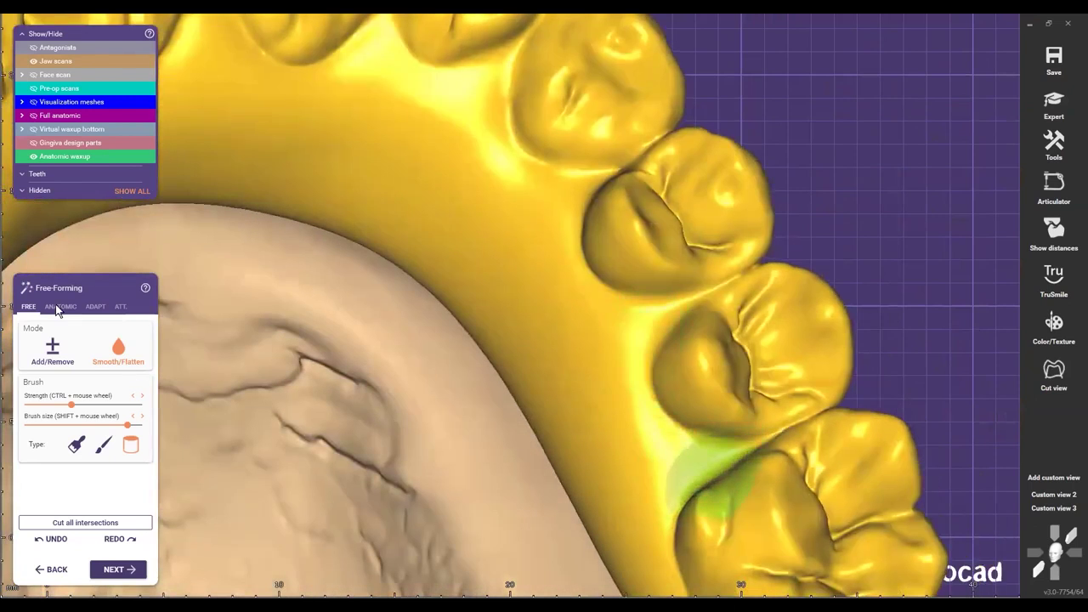
Step: Switch to anatomic free-forming with the Cusps preset and examine the palatal contours around the whole arch
{"action": "scroll", "coordinate": [401, 434], "scroll_direction": "down", "scroll_amount": 5}
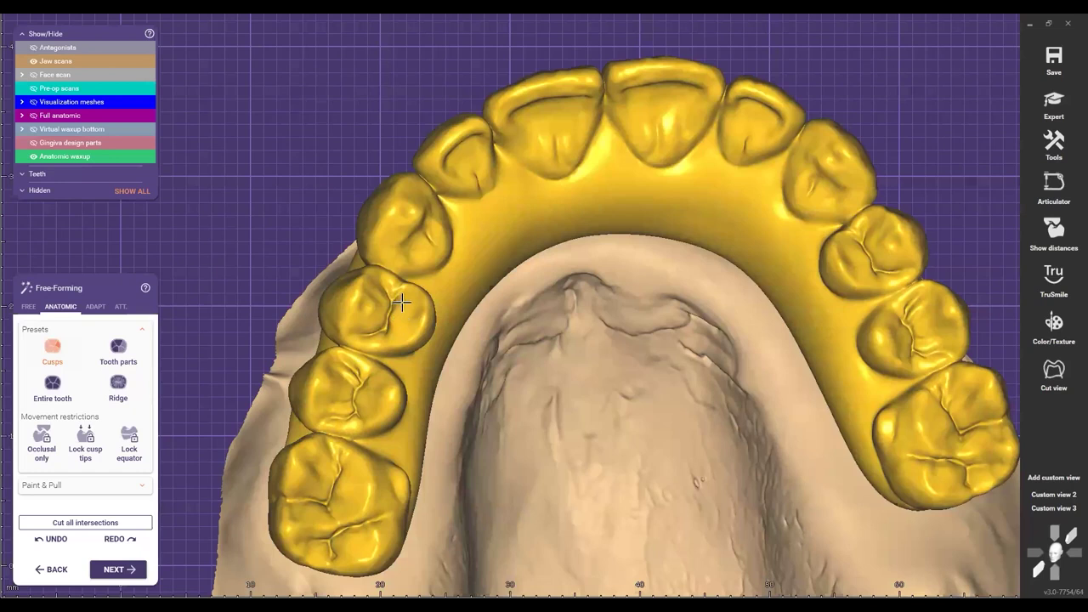
{"action": "scroll", "coordinate": [401, 302], "scroll_direction": "up", "scroll_amount": 3}
{"action": "right_click_drag", "start_coordinate": [448, 387], "coordinate": [410, 239]}
{"action": "middle_click_drag", "start_coordinate": [410, 239], "coordinate": [372, 304]}
{"action": "scroll", "coordinate": [631, 320], "scroll_direction": "down", "scroll_amount": 2}
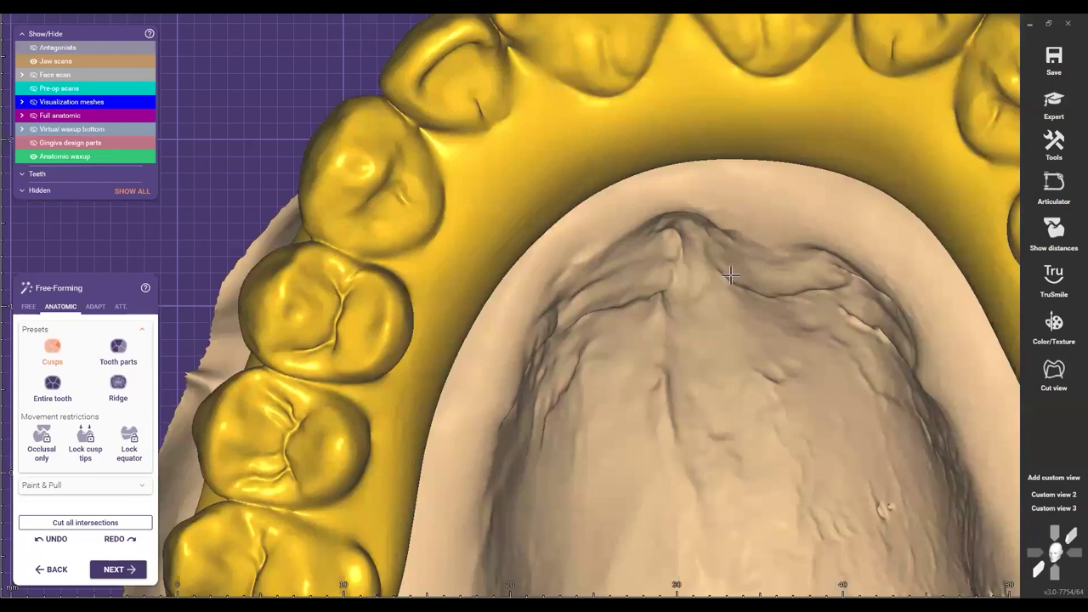
{"action": "scroll", "coordinate": [731, 275], "scroll_direction": "down", "scroll_amount": 1}
{"action": "mouse_move", "coordinate": [723, 282]}
{"action": "right_mouse_down"}
{"action": "mouse_move", "coordinate": [779, 377]}
{"action": "mouse_move", "coordinate": [785, 472]}
{"action": "mouse_move", "coordinate": [813, 486]}
{"action": "mouse_move", "coordinate": [702, 436]}
{"action": "right_mouse_up"}
{"action": "right_click_drag", "start_coordinate": [491, 348], "coordinate": [491, 348]}
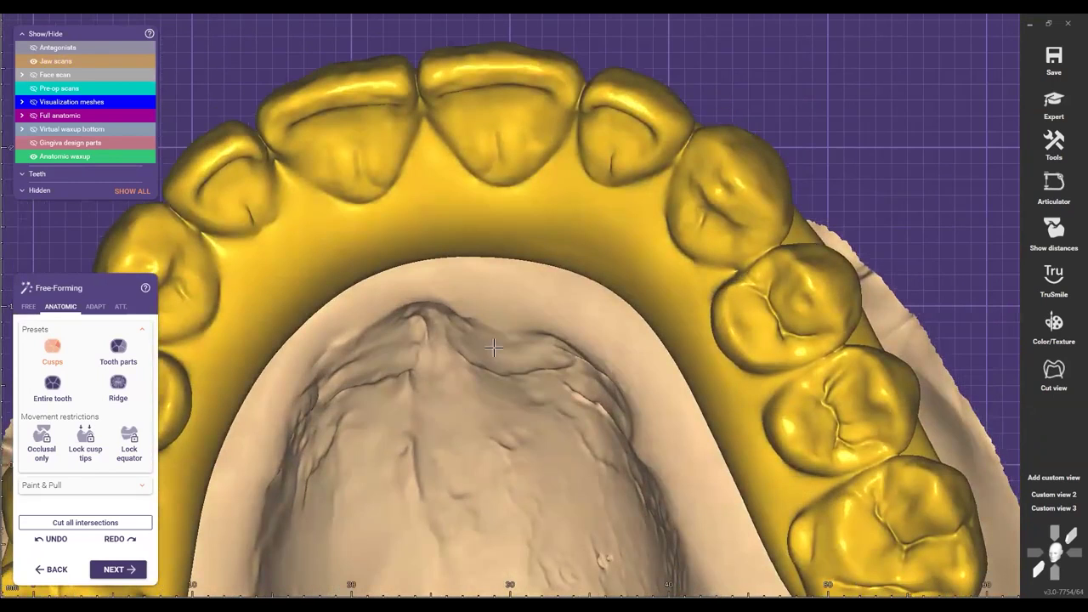
{"action": "scroll", "coordinate": [543, 412], "scroll_direction": "down", "scroll_amount": 5}
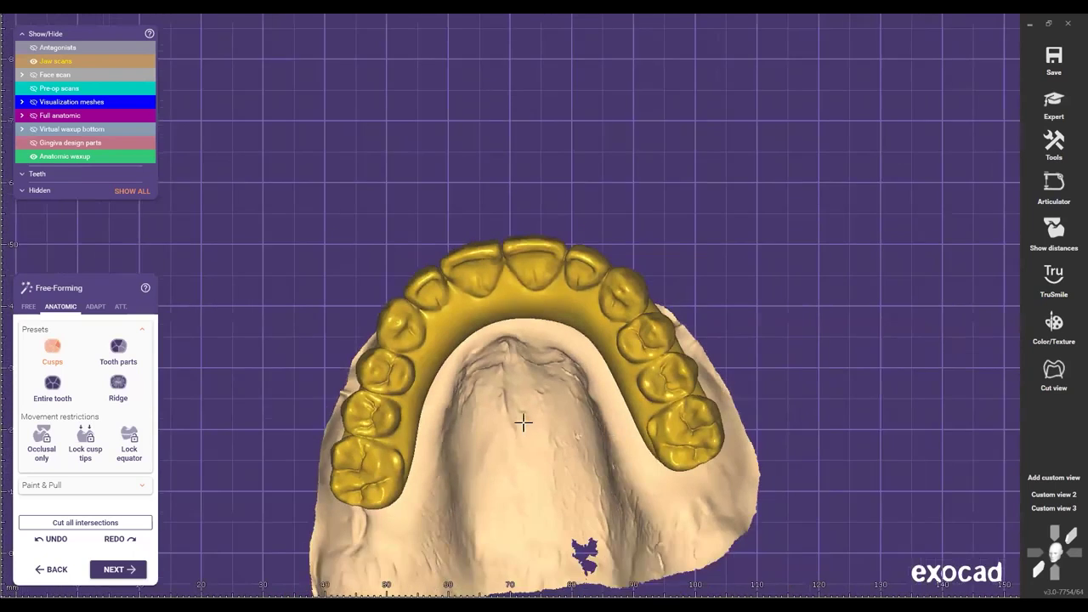
{"action": "mouse_move", "coordinate": [471, 310]}
{"action": "right_mouse_down"}
{"action": "mouse_move", "coordinate": [474, 267]}
{"action": "mouse_move", "coordinate": [464, 293]}
{"action": "right_mouse_up"}
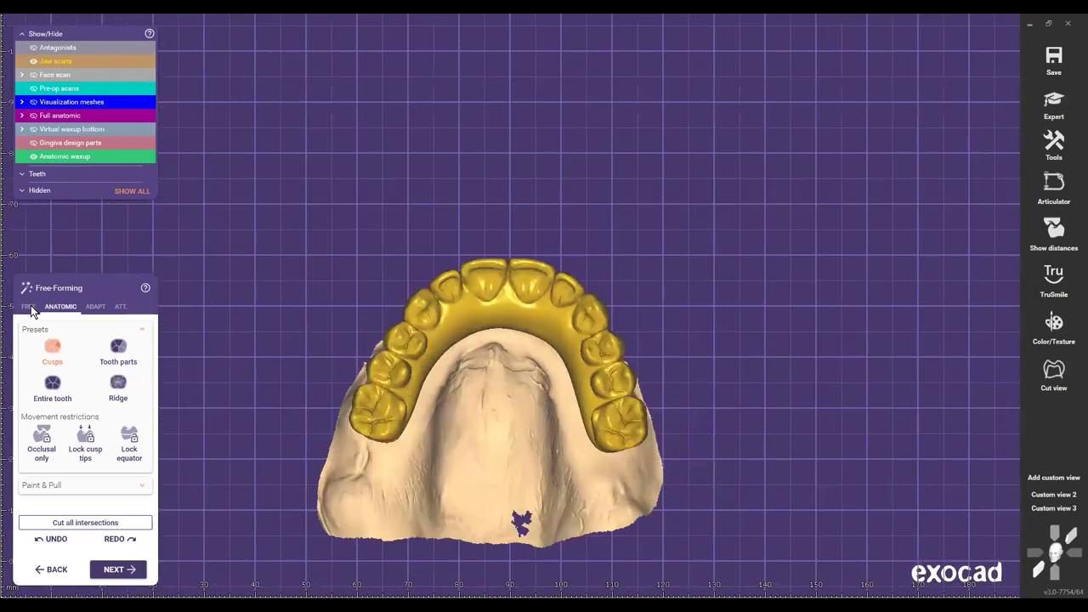
Step: Return to free Smooth/Flatten with a large, strong round brush and smooth the palatal gum behind the front teeth
{"action": "scroll", "coordinate": [34, 311], "scroll_direction": "up", "scroll_amount": 2}
{"action": "left_click", "coordinate": [118, 367]}
{"action": "left_click", "coordinate": [83, 450]}
{"action": "mouse_move", "coordinate": [461, 368]}
{"action": "right_mouse_down"}
{"action": "mouse_move", "coordinate": [439, 329]}
{"action": "mouse_move", "coordinate": [452, 292]}
{"action": "right_mouse_up"}
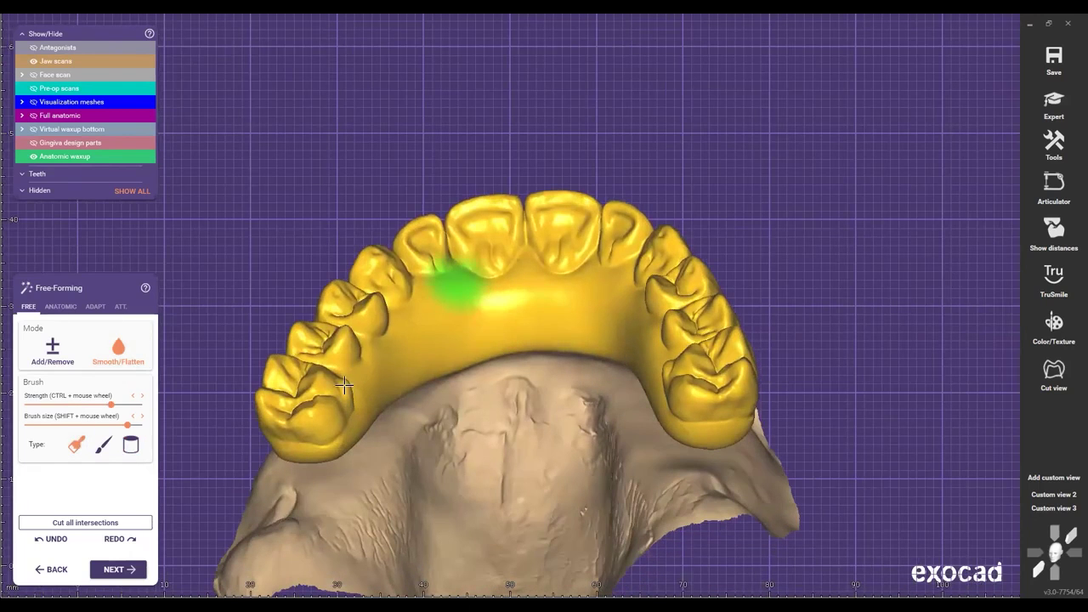
{"action": "scroll", "coordinate": [457, 315], "scroll_direction": "up", "scroll_amount": 3}
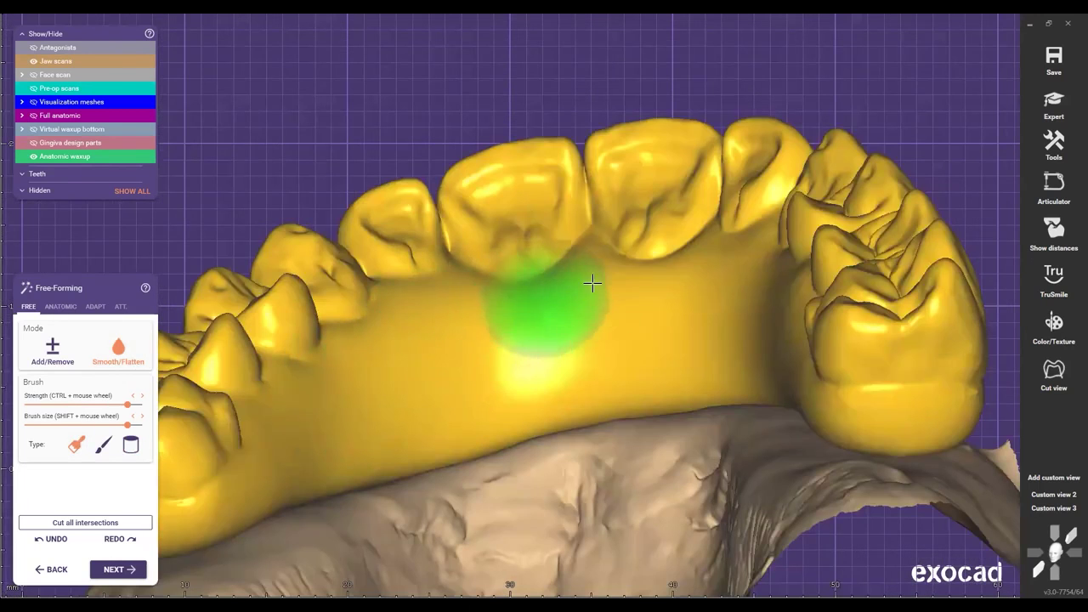
{"action": "mouse_move", "coordinate": [498, 346]}
{"action": "right_mouse_down"}
{"action": "mouse_move", "coordinate": [592, 297]}
{"action": "mouse_move", "coordinate": [605, 311]}
{"action": "mouse_move", "coordinate": [610, 287]}
{"action": "mouse_move", "coordinate": [427, 309]}
{"action": "right_mouse_up"}
{"action": "mouse_move", "coordinate": [543, 322]}
{"action": "right_mouse_down"}
{"action": "mouse_move", "coordinate": [651, 333]}
{"action": "mouse_move", "coordinate": [683, 383]}
{"action": "mouse_move", "coordinate": [596, 326]}
{"action": "mouse_move", "coordinate": [573, 500]}
{"action": "right_mouse_up"}
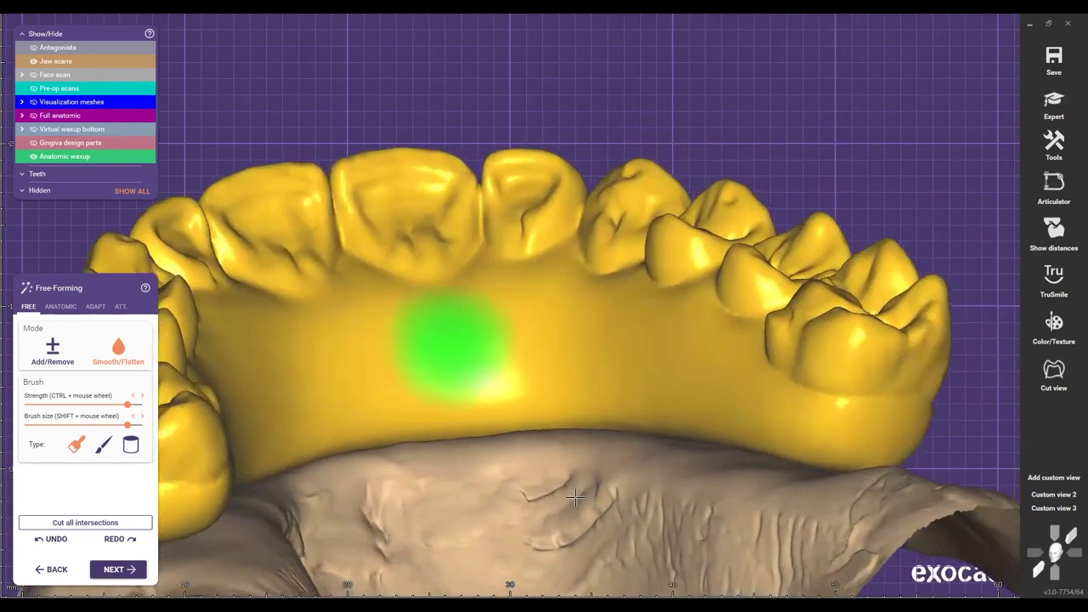
{"action": "scroll", "coordinate": [499, 344], "scroll_direction": "down", "scroll_amount": 4}
{"action": "right_click_drag", "start_coordinate": [499, 344], "coordinate": [594, 337]}
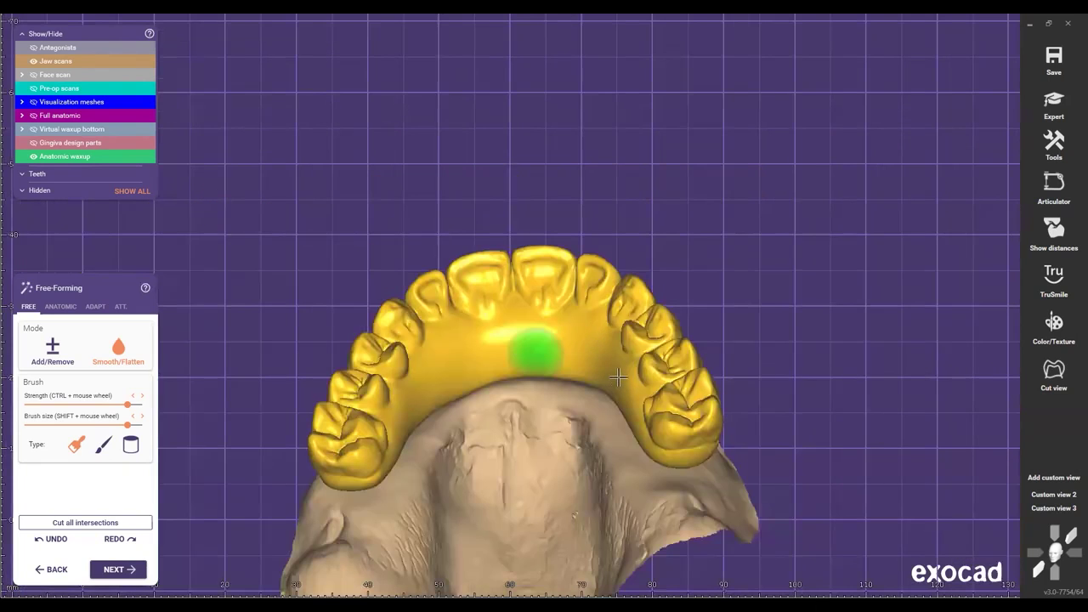
Step: Examine the overall shape and symmetry of the waxup from the occlusal, palatal and front sides
{"action": "scroll", "coordinate": [508, 345], "scroll_direction": "up", "scroll_amount": 3}
{"action": "scroll", "coordinate": [479, 364], "scroll_direction": "down", "scroll_amount": 5}
{"action": "right_click_drag", "start_coordinate": [480, 364], "coordinate": [546, 359]}
{"action": "scroll", "coordinate": [484, 340], "scroll_direction": "up", "scroll_amount": 2}
{"action": "scroll", "coordinate": [459, 316], "scroll_direction": "up", "scroll_amount": 2}
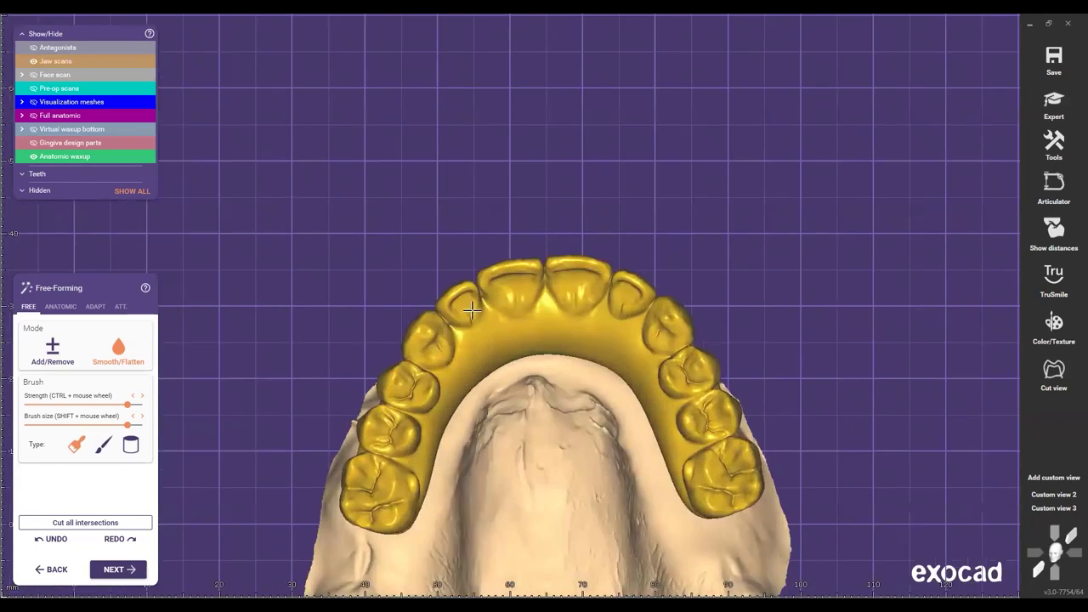
{"action": "scroll", "coordinate": [557, 334], "scroll_direction": "down", "scroll_amount": 2}
{"action": "scroll", "coordinate": [593, 438], "scroll_direction": "down", "scroll_amount": 2}
{"action": "mouse_move", "coordinate": [593, 438]}
{"action": "right_mouse_down"}
{"action": "mouse_move", "coordinate": [663, 395]}
{"action": "mouse_move", "coordinate": [765, 368]}
{"action": "right_mouse_up"}
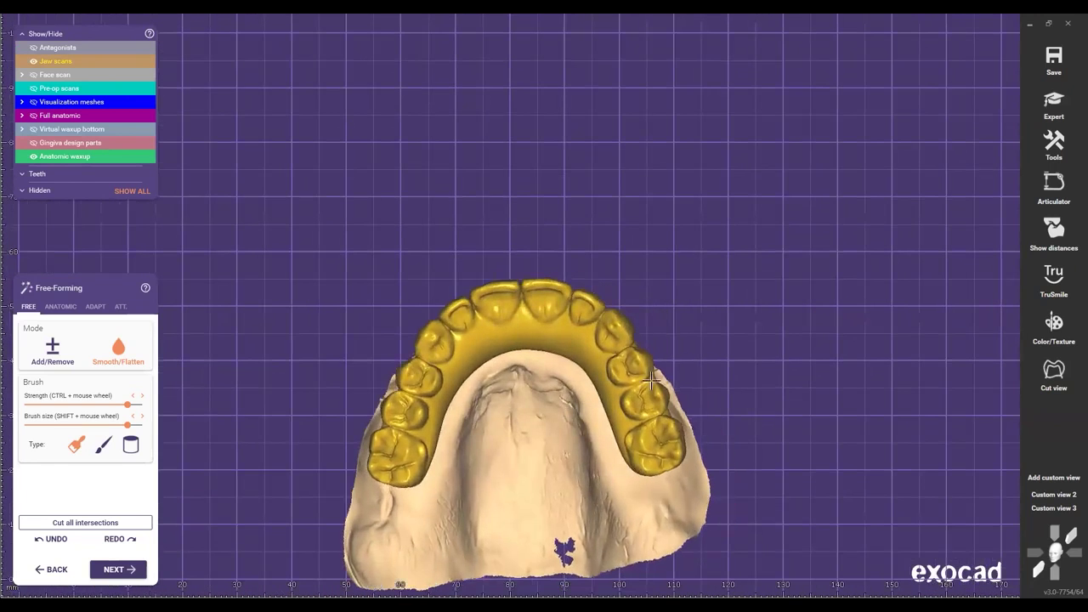
{"action": "scroll", "coordinate": [795, 371], "scroll_direction": "up", "scroll_amount": 2}
{"action": "scroll", "coordinate": [722, 334], "scroll_direction": "down", "scroll_amount": 3}
{"action": "right_click_drag", "start_coordinate": [408, 544], "coordinate": [318, 366]}
{"action": "scroll", "coordinate": [317, 364], "scroll_direction": "up", "scroll_amount": 1}
{"action": "scroll", "coordinate": [430, 369], "scroll_direction": "up", "scroll_amount": 2}
{"action": "scroll", "coordinate": [444, 369], "scroll_direction": "up", "scroll_amount": 1}
{"action": "scroll", "coordinate": [530, 389], "scroll_direction": "down", "scroll_amount": 3}
{"action": "scroll", "coordinate": [553, 466], "scroll_direction": "up", "scroll_amount": 2}
{"action": "mouse_move", "coordinate": [519, 365]}
{"action": "right_mouse_down"}
{"action": "mouse_move", "coordinate": [561, 396]}
{"action": "mouse_move", "coordinate": [493, 309]}
{"action": "mouse_move", "coordinate": [479, 420]}
{"action": "mouse_move", "coordinate": [494, 305]}
{"action": "mouse_move", "coordinate": [486, 315]}
{"action": "right_mouse_up"}
{"action": "scroll", "coordinate": [486, 316], "scroll_direction": "down", "scroll_amount": 3}
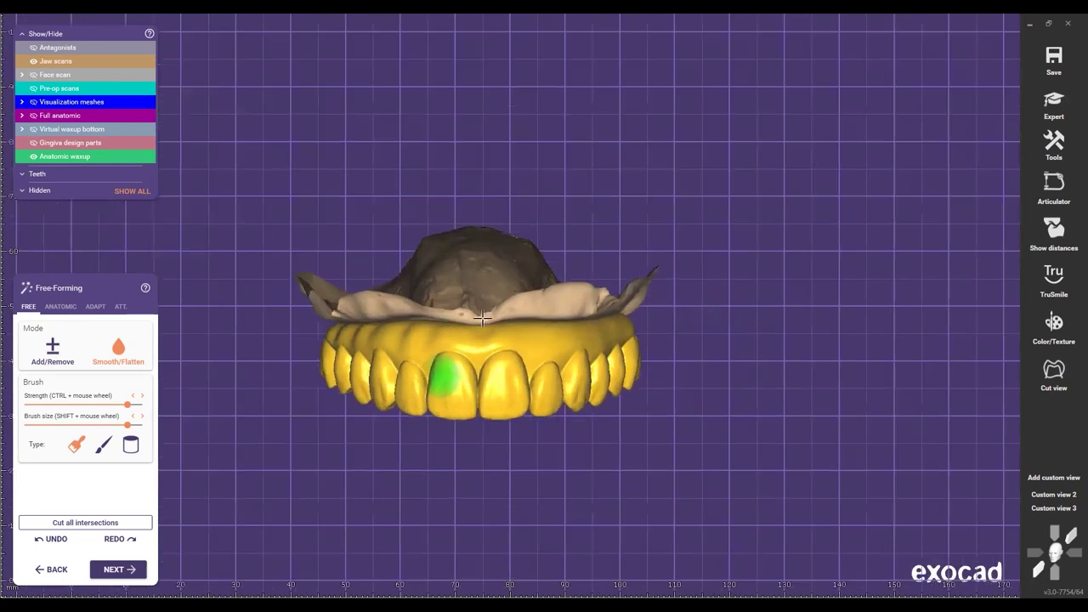
{"action": "scroll", "coordinate": [578, 287], "scroll_direction": "down", "scroll_amount": 2}
{"action": "scroll", "coordinate": [576, 255], "scroll_direction": "down", "scroll_amount": 2}
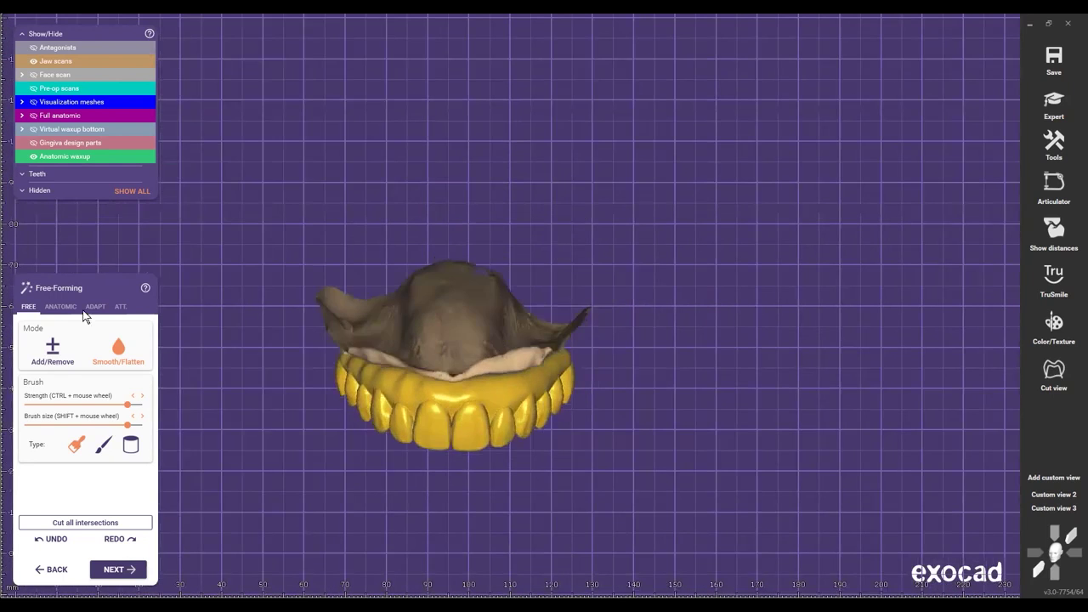
Step: Show the antagonists to check how they meet the waxup, and hide them again
{"action": "right_click_drag", "start_coordinate": [385, 502], "coordinate": [181, 308]}
{"action": "left_click", "coordinate": [57, 48]}
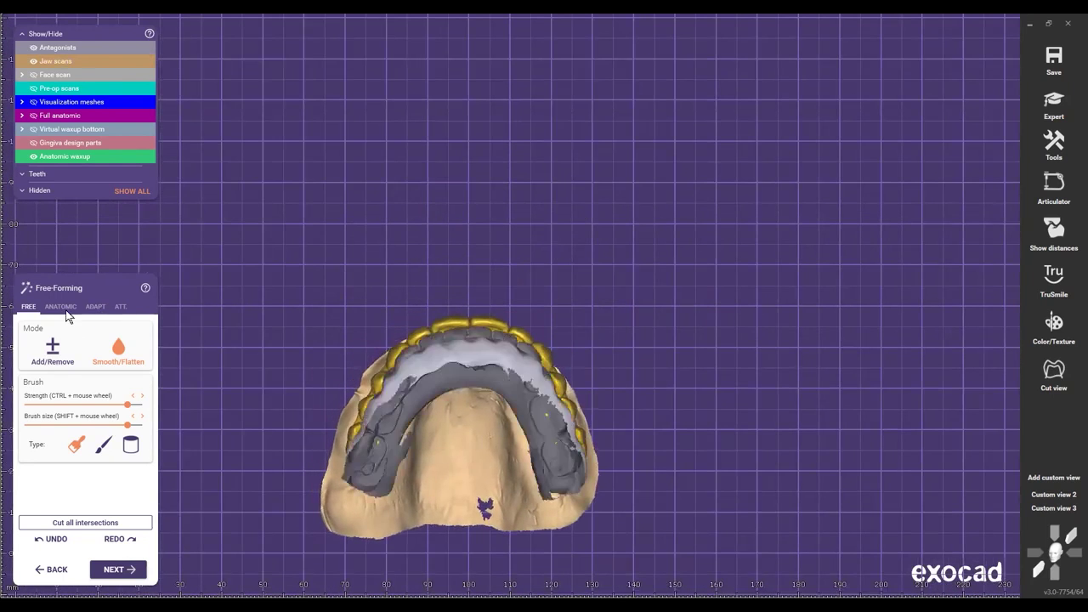
{"action": "right_click_drag", "start_coordinate": [476, 408], "coordinate": [515, 344]}
{"action": "right_click_drag", "start_coordinate": [838, 196], "coordinate": [765, 327]}
{"action": "left_click", "coordinate": [57, 48]}
{"action": "right_click_drag", "start_coordinate": [383, 100], "coordinate": [392, 137]}
Step: Turn on the distance display as proximity to the antagonists and inspect the contact spots on the occlusal surfaces
{"action": "key", "text": "ctrl+d"}
{"action": "left_click", "coordinate": [544, 36]}
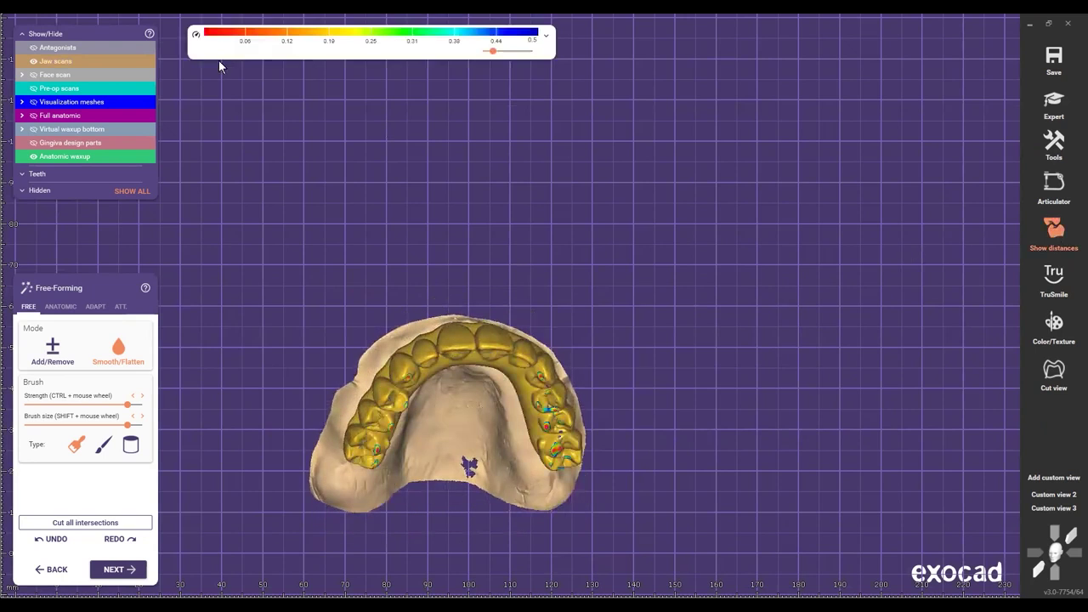
{"action": "left_click", "coordinate": [223, 65]}
{"action": "left_click", "coordinate": [246, 102]}
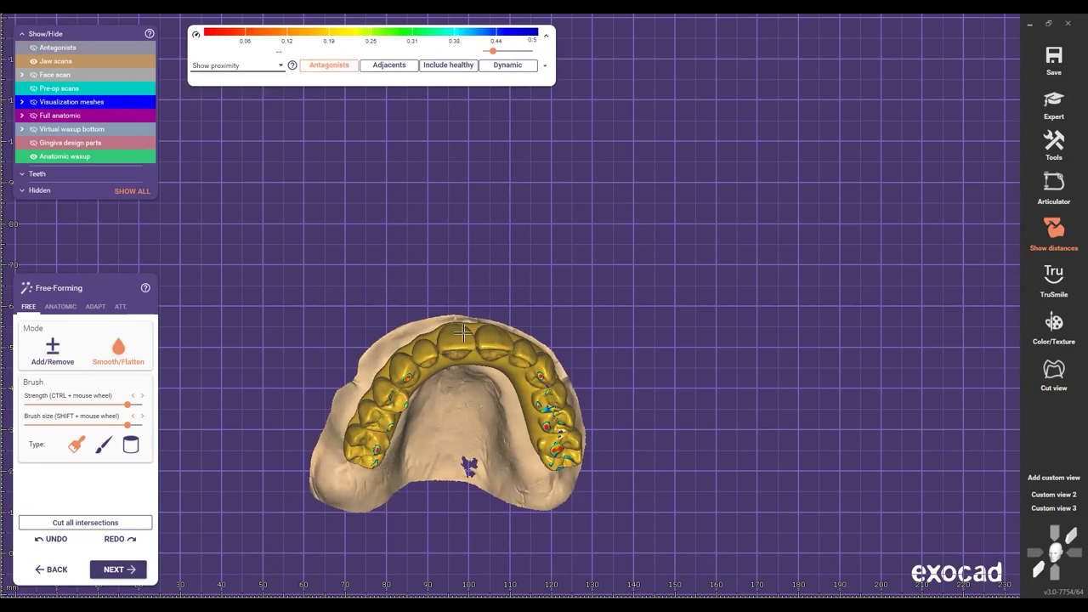
{"action": "scroll", "coordinate": [459, 328], "scroll_direction": "up", "scroll_amount": 4}
{"action": "middle_click_drag", "start_coordinate": [457, 328], "coordinate": [501, 233]}
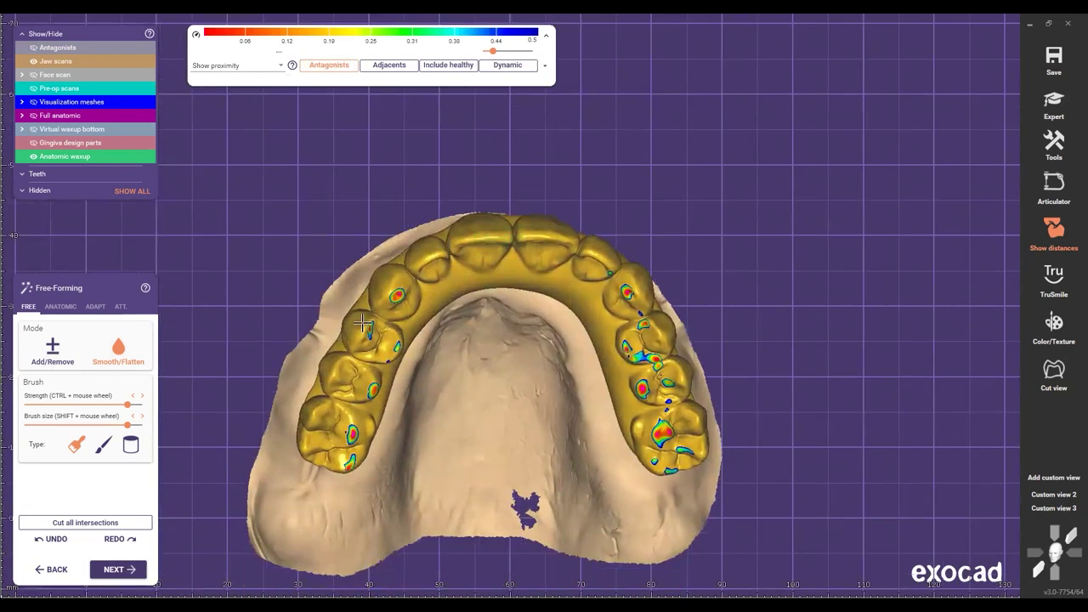
{"action": "scroll", "coordinate": [83, 358], "scroll_direction": "up", "scroll_amount": 3}
{"action": "scroll", "coordinate": [326, 299], "scroll_direction": "up", "scroll_amount": 15}
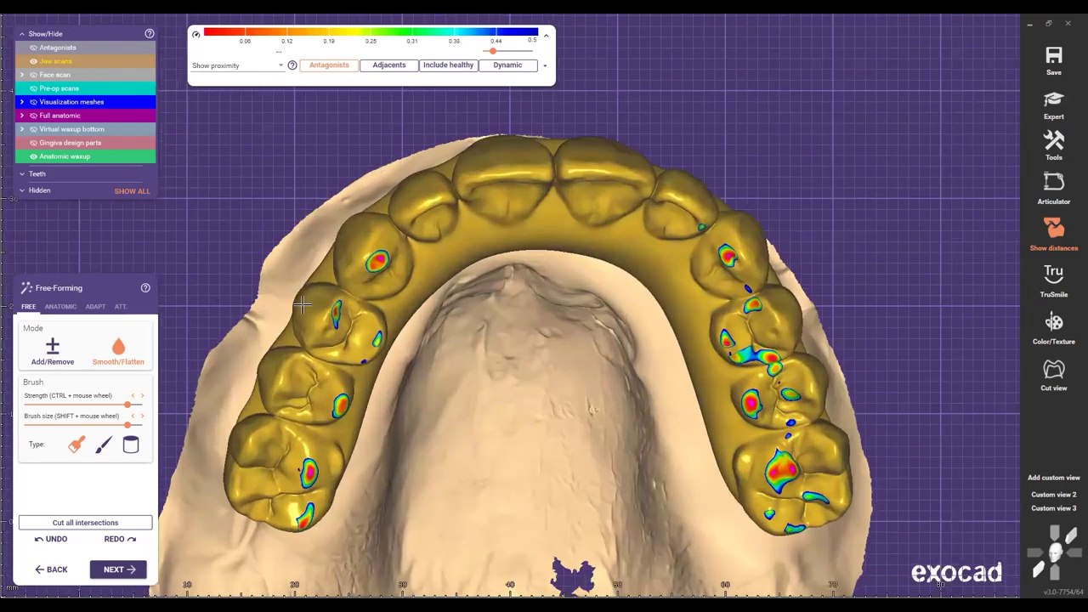
Step: Switch to Add/Remove with the smallest brush size and try adding material on the outer cusp of the second premolar
{"action": "key", "text": "1"}
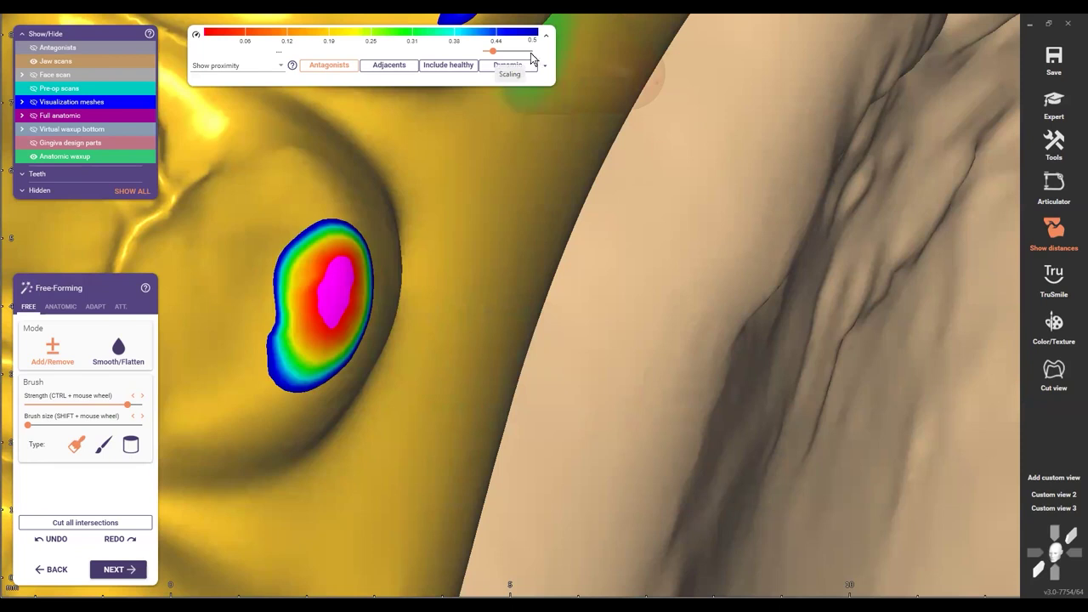
{"action": "scroll", "coordinate": [233, 217], "scroll_direction": "down", "scroll_amount": 2}
{"action": "scroll", "coordinate": [307, 294], "scroll_direction": "down", "scroll_amount": 2}
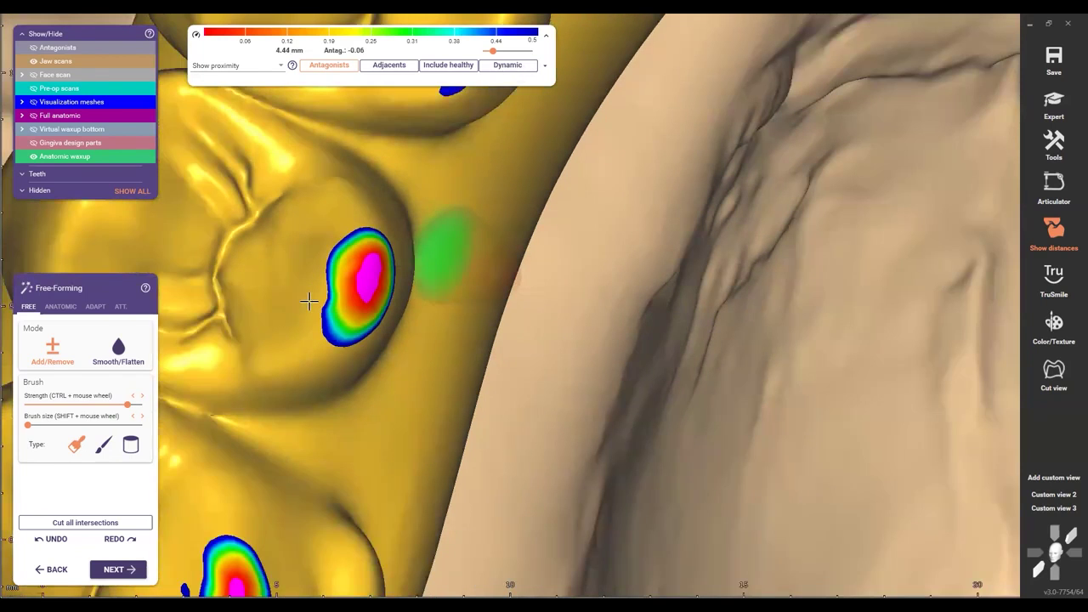
{"action": "middle_click_drag", "start_coordinate": [309, 300], "coordinate": [335, 291]}
{"action": "middle_click_drag", "start_coordinate": [284, 240], "coordinate": [327, 240]}
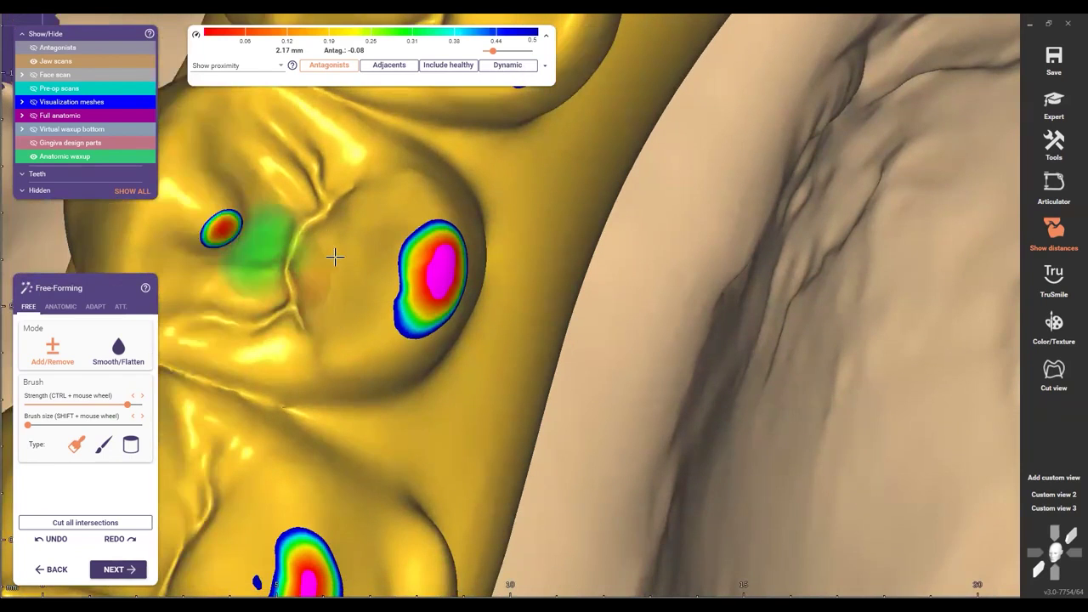
Step: Show the antagonists and examine the built-up premolar cusp closely where it approaches the opposing tooth
{"action": "right_click_drag", "start_coordinate": [332, 255], "coordinate": [117, 245]}
{"action": "scroll", "coordinate": [686, 347], "scroll_direction": "up", "scroll_amount": 2}
{"action": "key", "text": "ctrl+a"}
{"action": "mouse_move", "coordinate": [708, 383]}
{"action": "right_mouse_down"}
{"action": "mouse_move", "coordinate": [544, 355]}
{"action": "mouse_move", "coordinate": [708, 386]}
{"action": "right_mouse_up"}
{"action": "scroll", "coordinate": [764, 424], "scroll_direction": "up", "scroll_amount": 3}
{"action": "right_click_drag", "start_coordinate": [764, 424], "coordinate": [43, 552]}
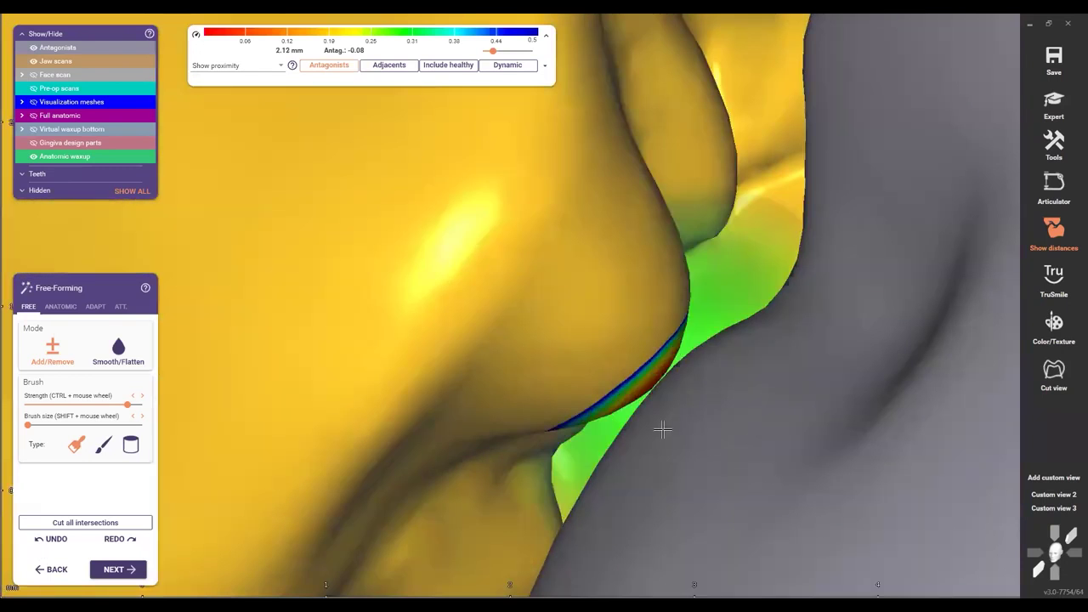
Step: Undo the material added to the premolar's outer cusp and hide the antagonists again
{"action": "scroll", "coordinate": [661, 409], "scroll_direction": "down", "scroll_amount": 4}
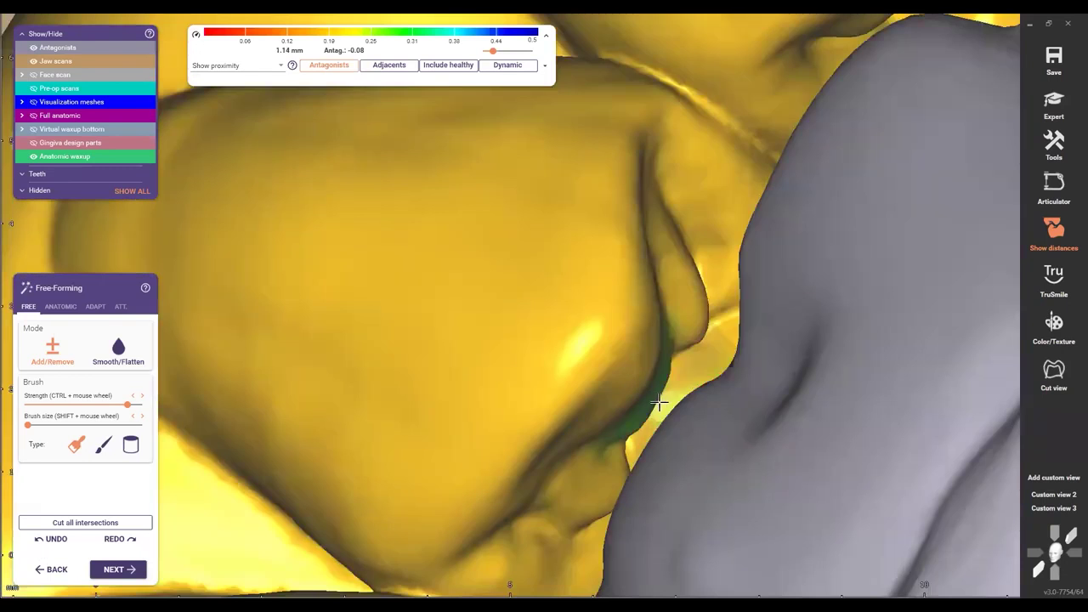
{"action": "scroll", "coordinate": [657, 402], "scroll_direction": "down", "scroll_amount": 3}
{"action": "right_click_drag", "start_coordinate": [657, 402], "coordinate": [566, 381]}
{"action": "scroll", "coordinate": [407, 347], "scroll_direction": "down", "scroll_amount": 1}
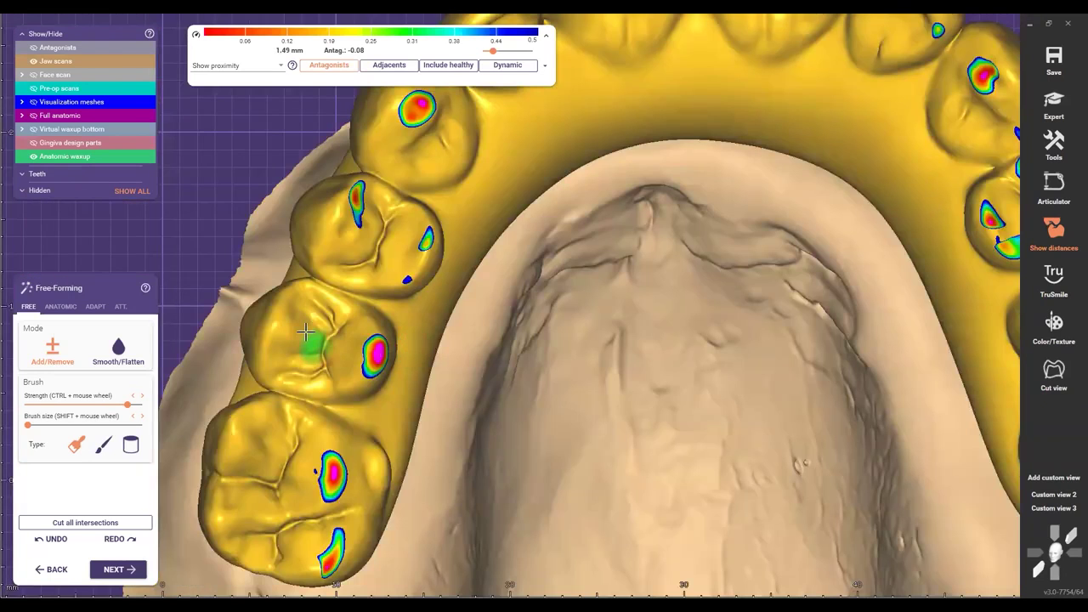
Step: Show the antagonists beside the second premolar and check its bite from the side
{"action": "scroll", "coordinate": [306, 332], "scroll_direction": "up", "scroll_amount": 3}
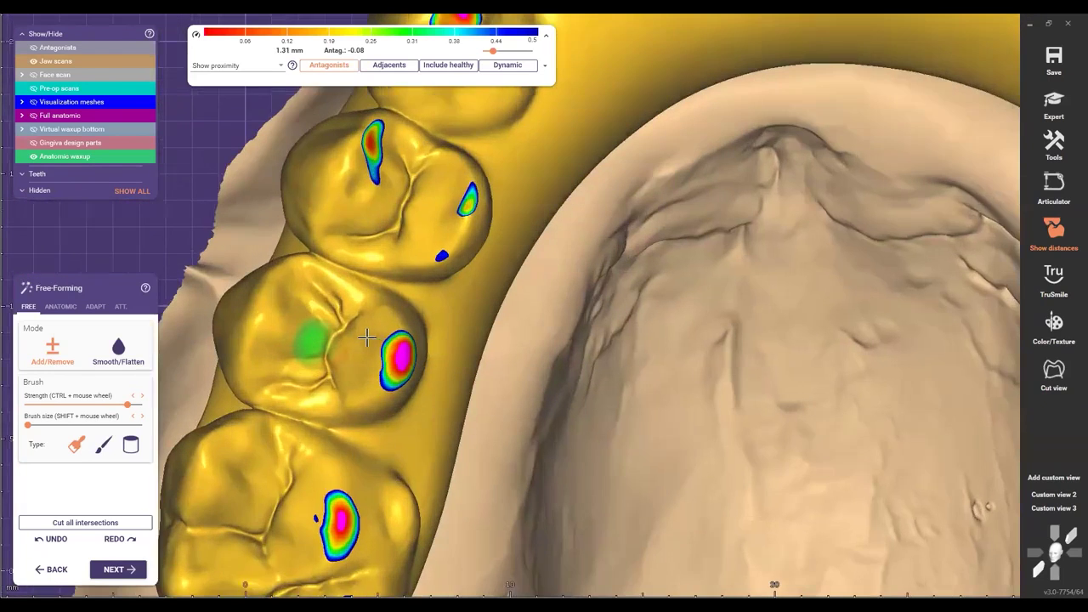
{"action": "key", "text": "a"}
{"action": "right_click_drag", "start_coordinate": [360, 339], "coordinate": [64, 349]}
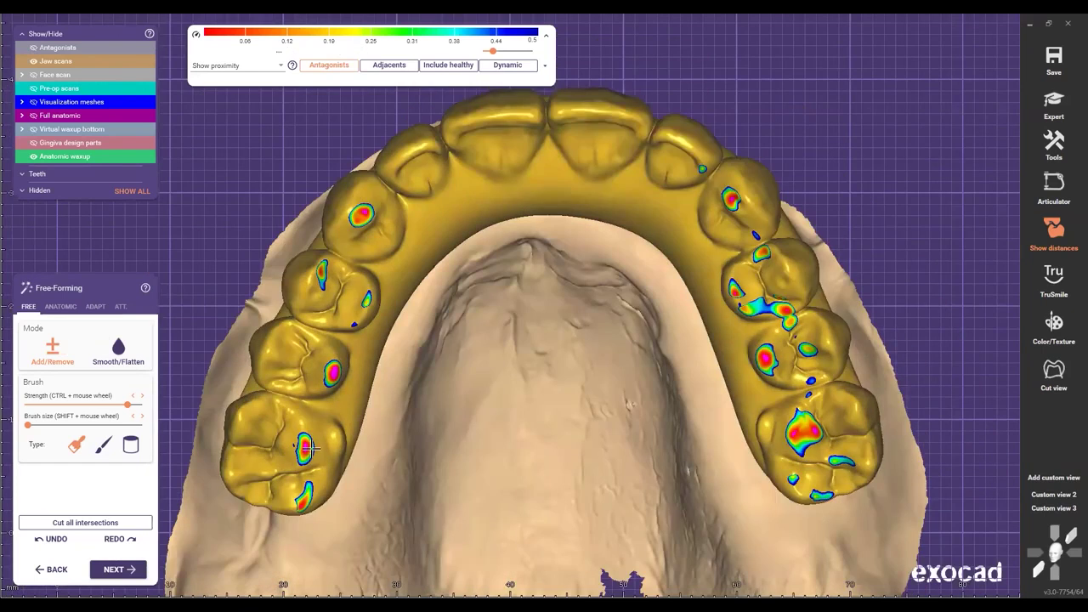
Step: Show the antagonists, view the molar's bite from the palatal side, and switch to anatomic free-forming of tooth parts
{"action": "scroll", "coordinate": [291, 565], "scroll_direction": "up", "scroll_amount": 3}
{"action": "scroll", "coordinate": [330, 508], "scroll_direction": "up", "scroll_amount": 5}
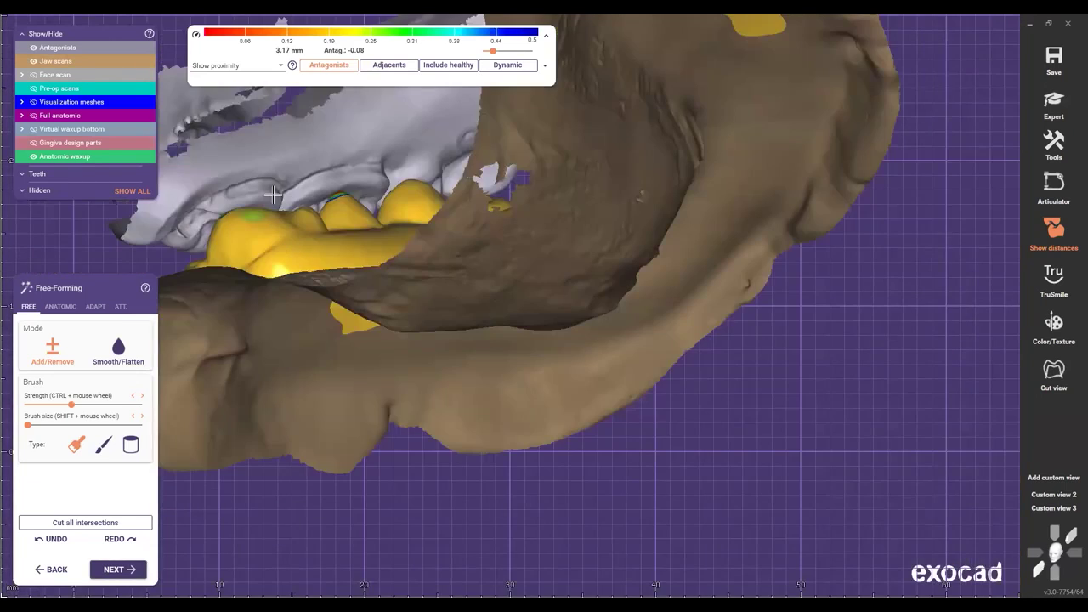
{"action": "right_click_drag", "start_coordinate": [272, 195], "coordinate": [311, 311]}
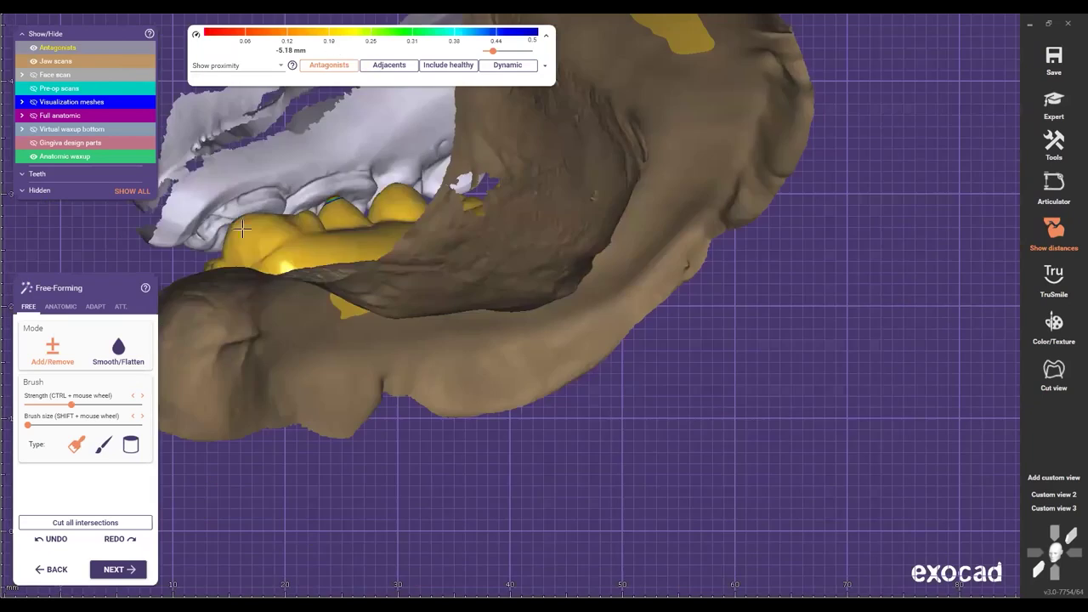
{"action": "right_click_drag", "start_coordinate": [243, 229], "coordinate": [323, 311]}
{"action": "scroll", "coordinate": [323, 340], "scroll_direction": "up", "scroll_amount": 1}
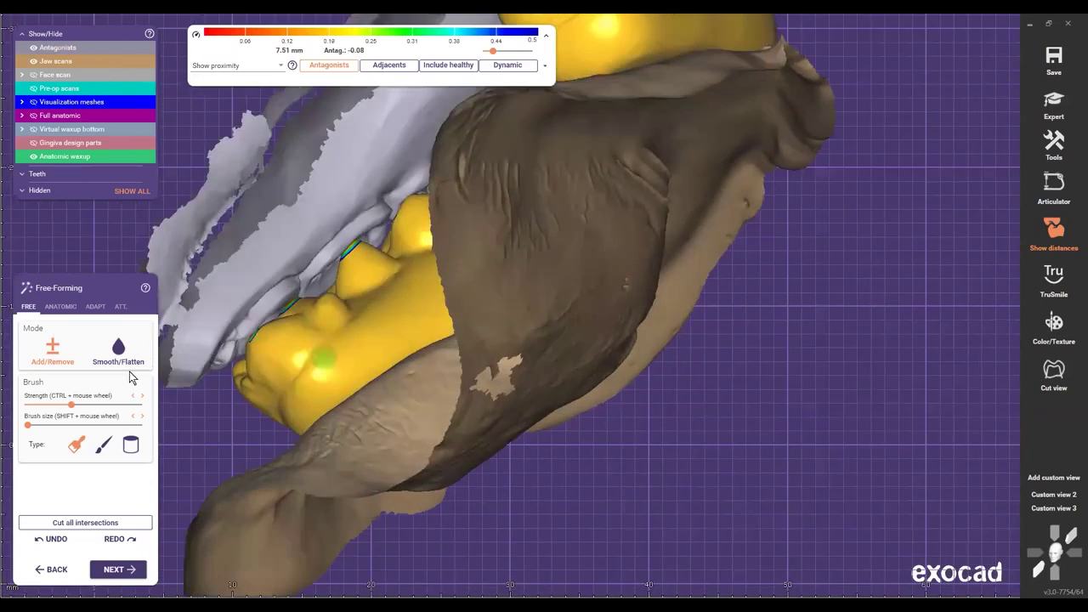
{"action": "left_click", "coordinate": [54, 305]}
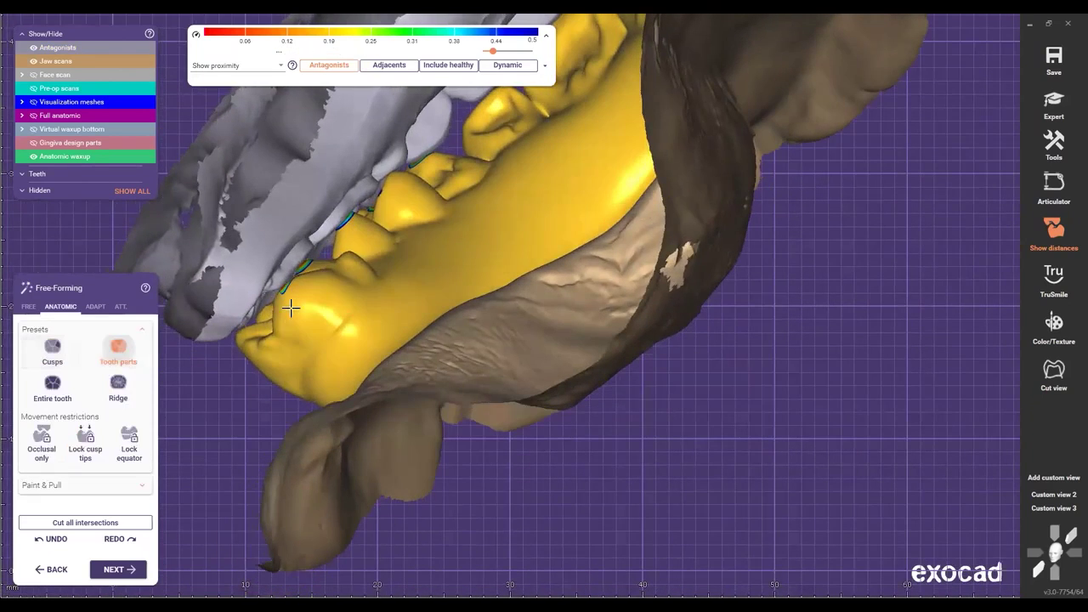
Step: Hide the jaw scans and examine how the waxup meets the antagonists around the arch from the palatal side
{"action": "right_click_drag", "start_coordinate": [402, 457], "coordinate": [459, 267]}
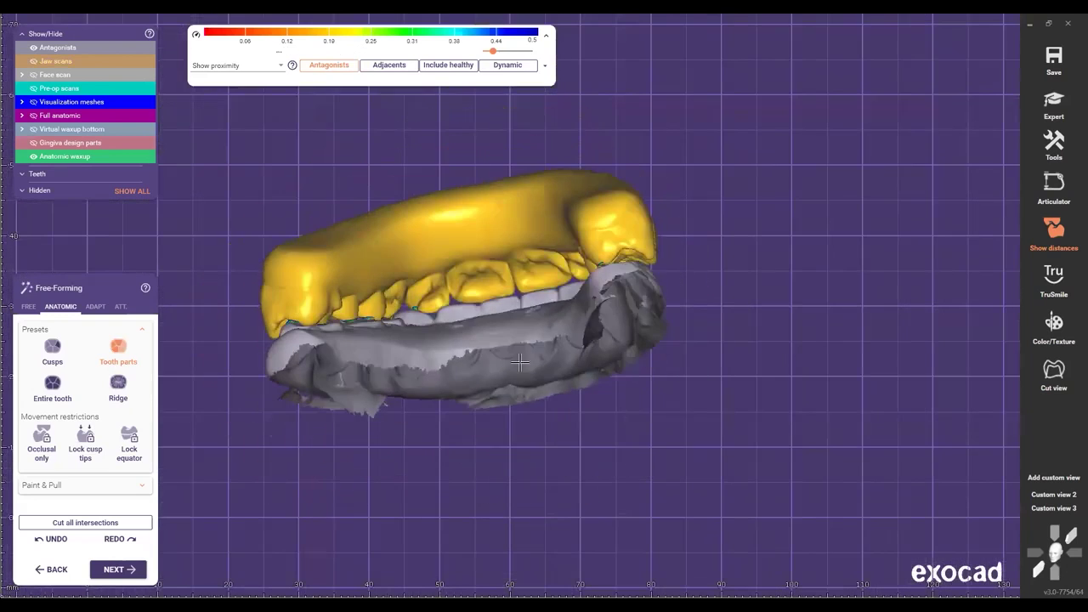
{"action": "scroll", "coordinate": [482, 363], "scroll_direction": "up", "scroll_amount": 6}
{"action": "right_click_drag", "start_coordinate": [696, 350], "coordinate": [557, 354]}
{"action": "scroll", "coordinate": [651, 355], "scroll_direction": "up", "scroll_amount": 6}
{"action": "scroll", "coordinate": [651, 372], "scroll_direction": "down", "scroll_amount": 4}
{"action": "scroll", "coordinate": [559, 357], "scroll_direction": "up", "scroll_amount": 2}
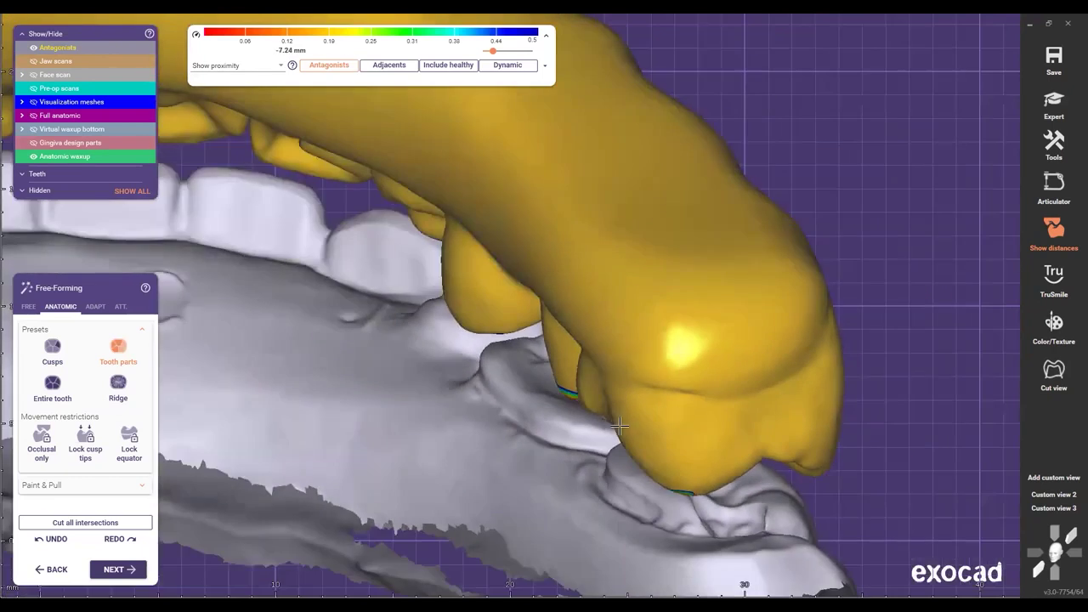
{"action": "right_click_drag", "start_coordinate": [620, 427], "coordinate": [453, 387]}
{"action": "scroll", "coordinate": [389, 385], "scroll_direction": "down", "scroll_amount": 6}
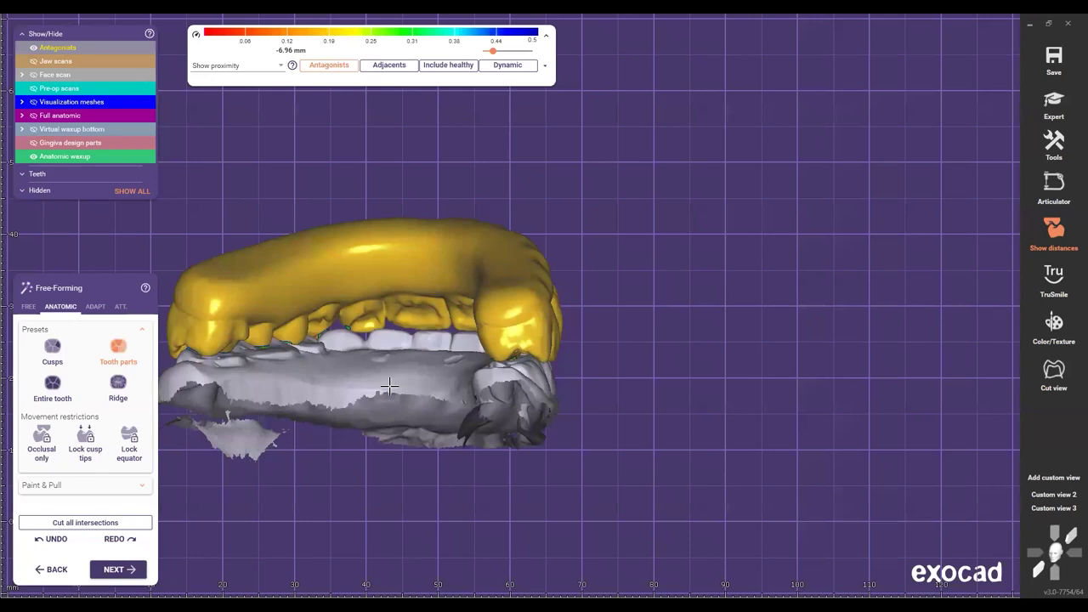
{"action": "right_click_drag", "start_coordinate": [389, 384], "coordinate": [488, 420]}
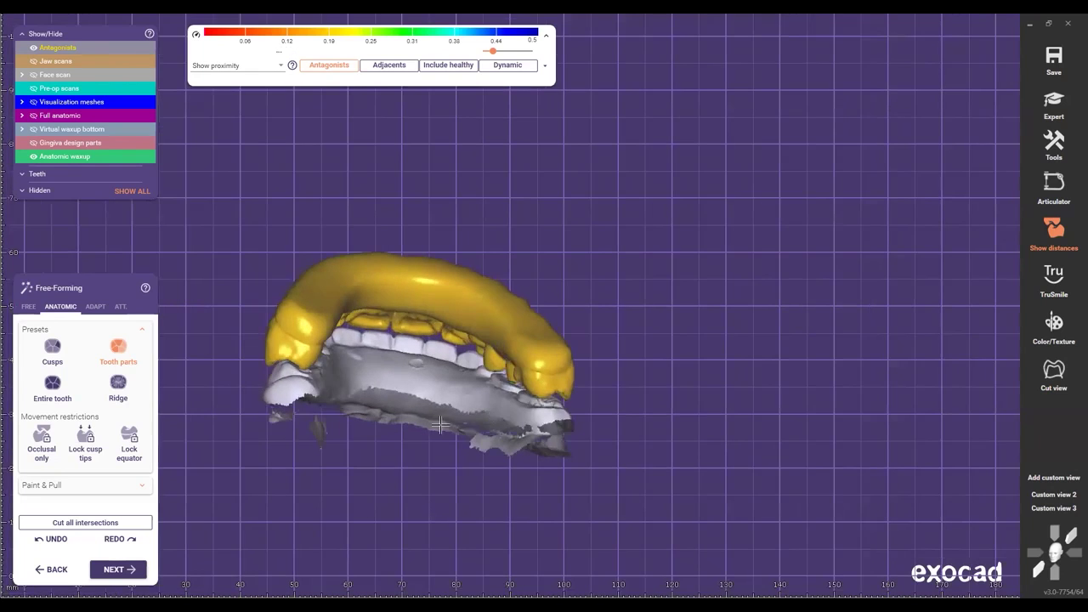
{"action": "middle_click_drag", "start_coordinate": [379, 418], "coordinate": [443, 448]}
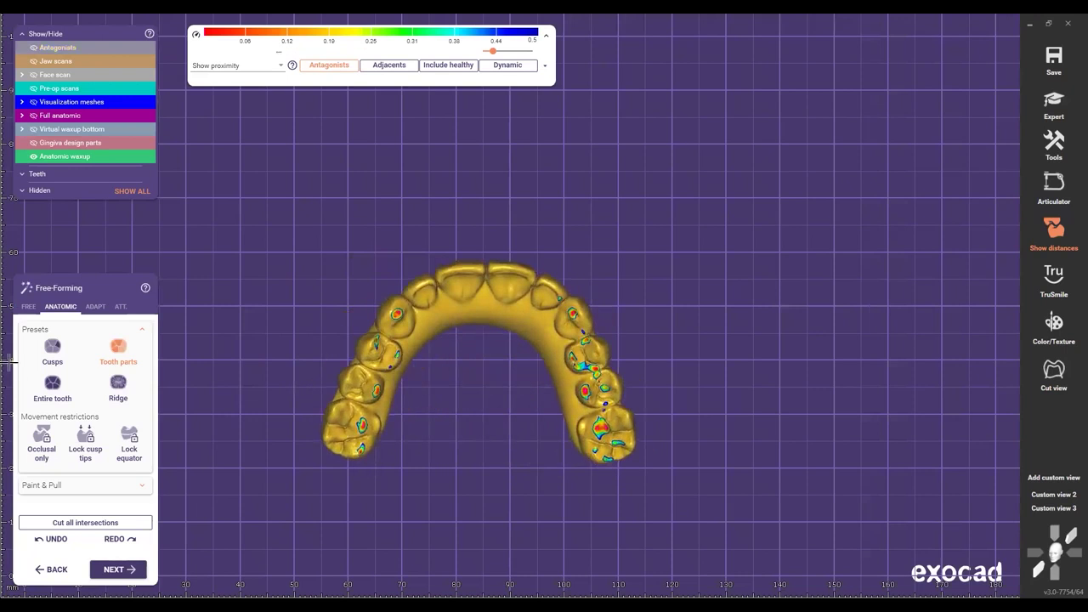
Step: Against the displayed antagonists, relieve the outer contacts of the first premolar with the Cusps preset and the canine with Tooth parts
{"action": "scroll", "coordinate": [432, 341], "scroll_direction": "up", "scroll_amount": 3}
{"action": "right_click_drag", "start_coordinate": [434, 357], "coordinate": [581, 324]}
{"action": "key", "text": "ctrl+a"}
{"action": "right_click_drag", "start_coordinate": [584, 390], "coordinate": [505, 452]}
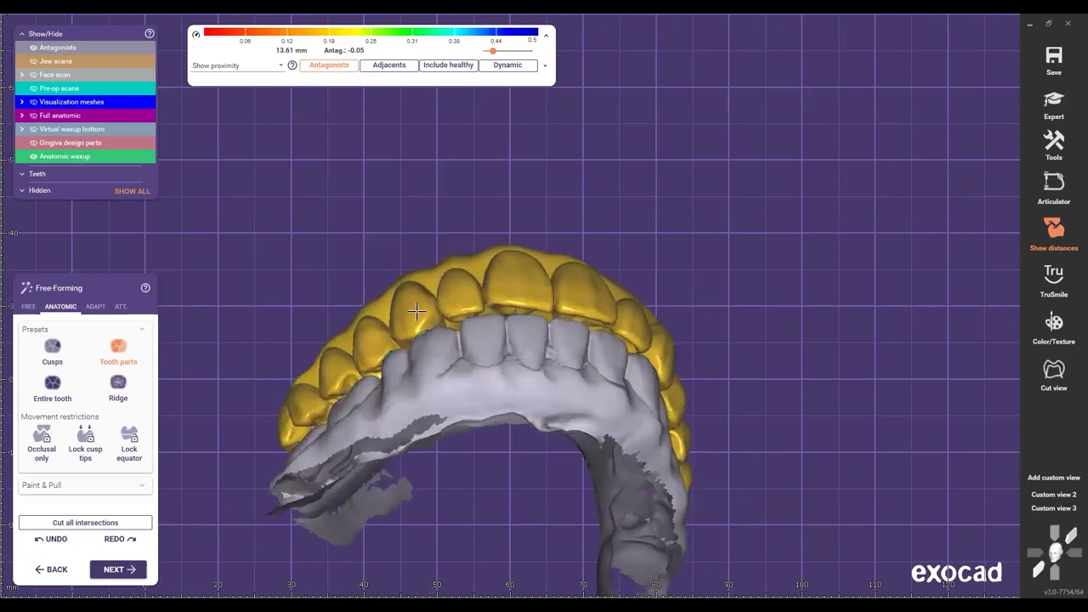
{"action": "scroll", "coordinate": [414, 300], "scroll_direction": "up", "scroll_amount": 10}
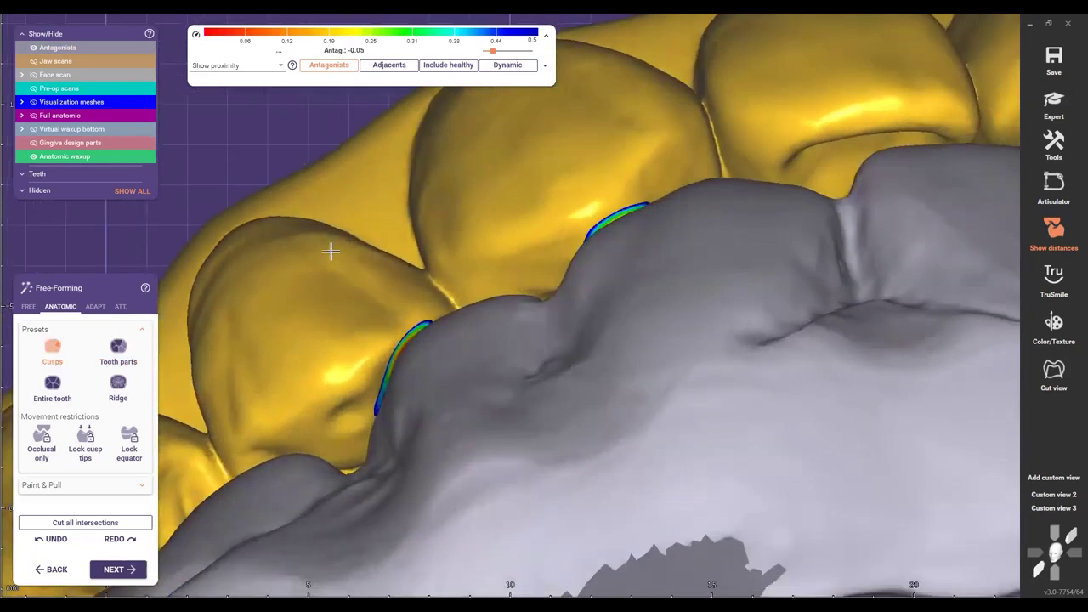
{"action": "scroll", "coordinate": [425, 319], "scroll_direction": "up", "scroll_amount": 5}
{"action": "left_click_drag", "start_coordinate": [430, 323], "coordinate": [474, 323]}
{"action": "scroll", "coordinate": [476, 290], "scroll_direction": "down", "scroll_amount": 8}
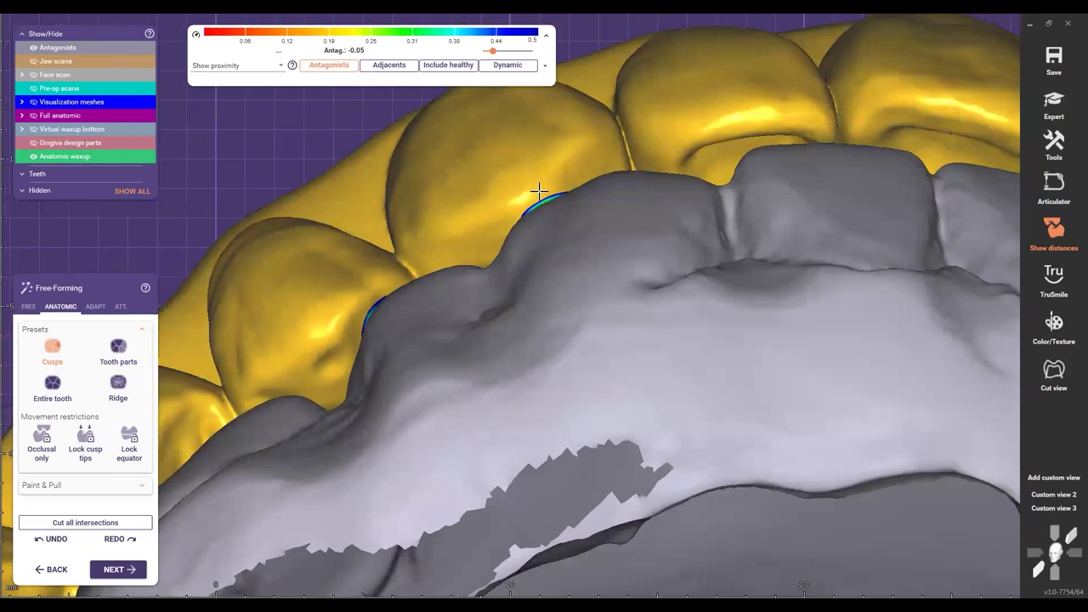
{"action": "scroll", "coordinate": [542, 221], "scroll_direction": "up", "scroll_amount": 3}
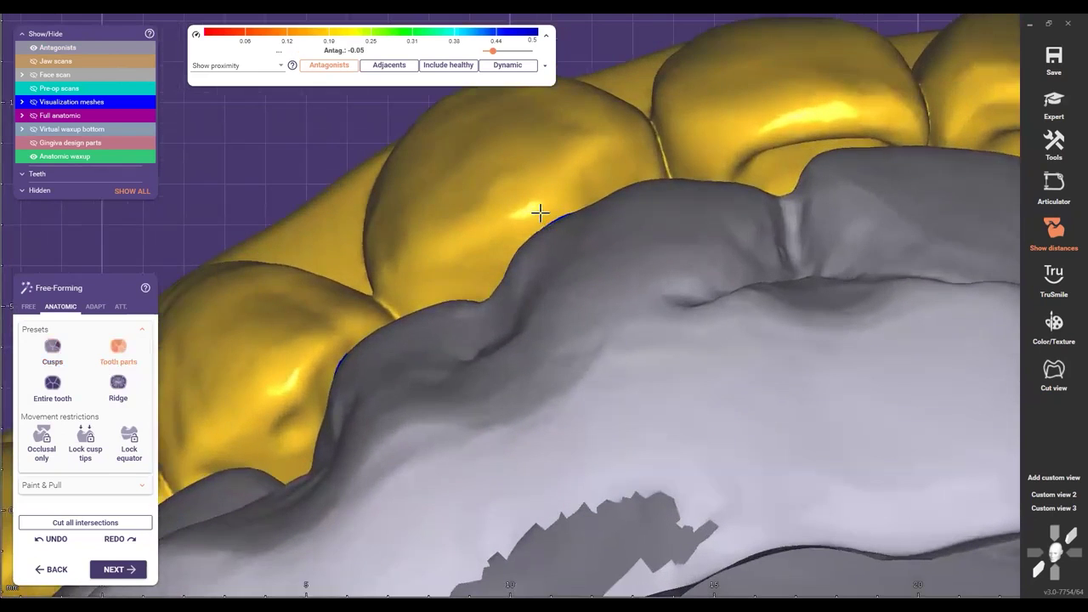
Step: Examine the outer bite of the canines, premolars and molars against the antagonists on both sides of the arch, then hide the antagonists
{"action": "scroll", "coordinate": [600, 304], "scroll_direction": "down", "scroll_amount": 6}
{"action": "right_click_drag", "start_coordinate": [629, 303], "coordinate": [389, 420]}
{"action": "scroll", "coordinate": [400, 425], "scroll_direction": "up", "scroll_amount": 4}
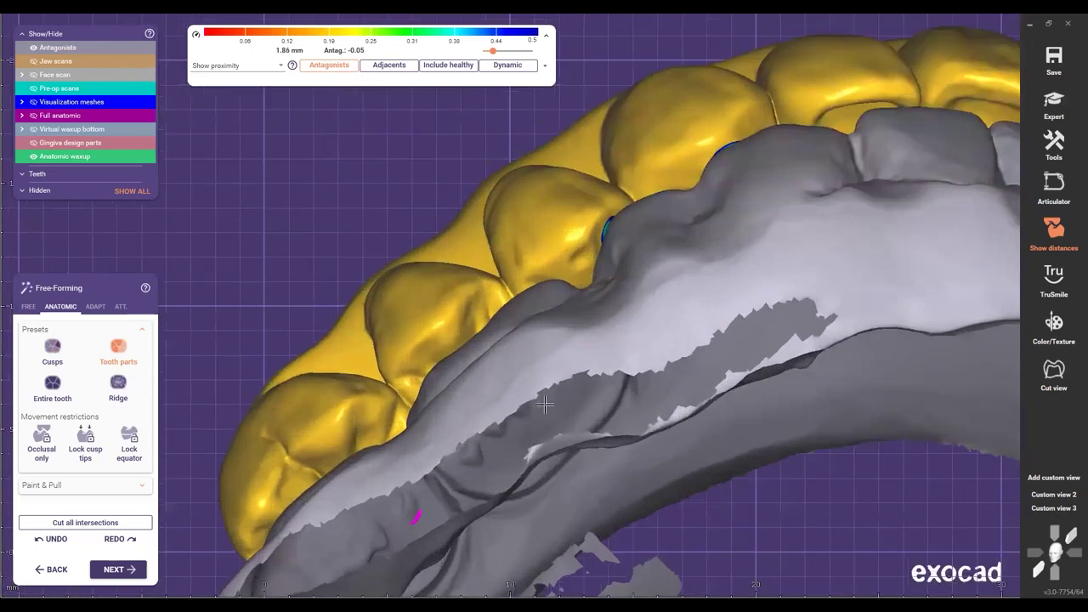
{"action": "scroll", "coordinate": [431, 442], "scroll_direction": "down", "scroll_amount": 7}
{"action": "right_click_drag", "start_coordinate": [434, 440], "coordinate": [642, 354]}
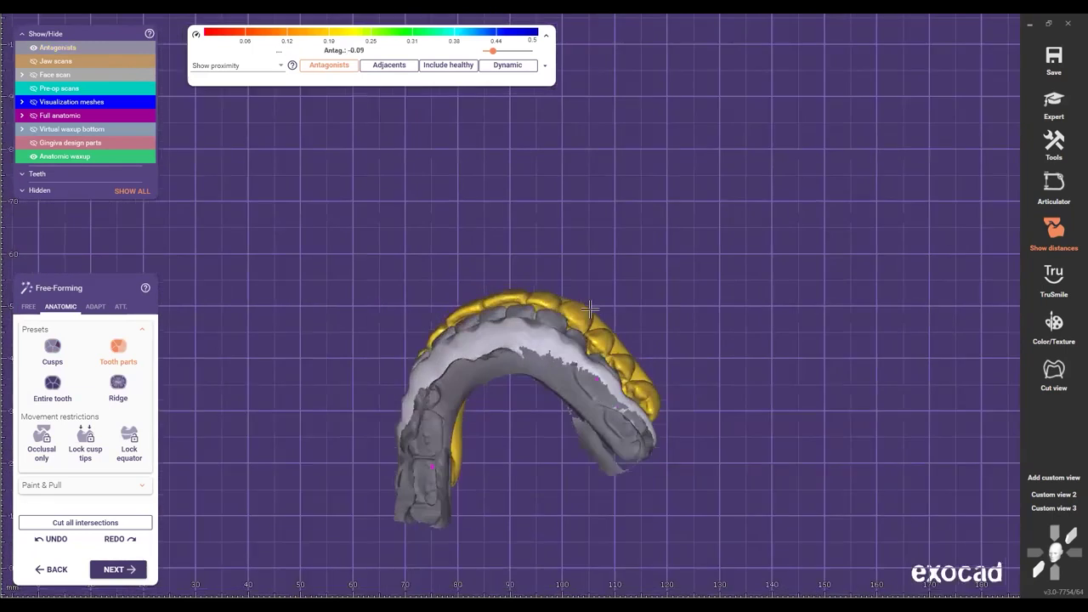
{"action": "scroll", "coordinate": [590, 309], "scroll_direction": "up", "scroll_amount": 3}
{"action": "scroll", "coordinate": [542, 272], "scroll_direction": "up", "scroll_amount": 6}
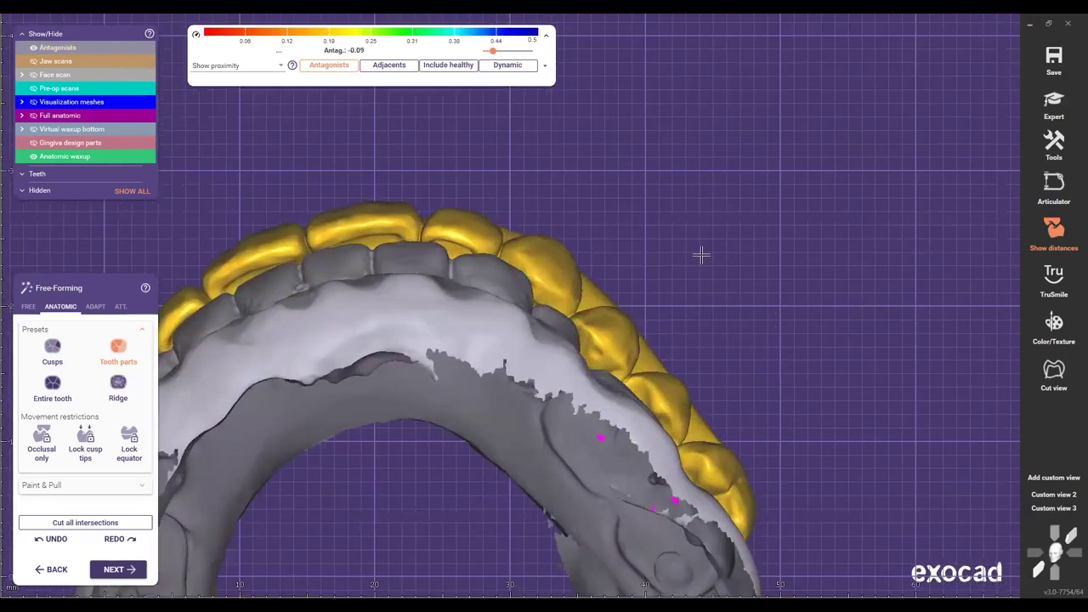
{"action": "right_click_drag", "start_coordinate": [675, 371], "coordinate": [508, 391]}
{"action": "scroll", "coordinate": [510, 267], "scroll_direction": "down", "scroll_amount": 2}
{"action": "scroll", "coordinate": [508, 391], "scroll_direction": "up", "scroll_amount": 2}
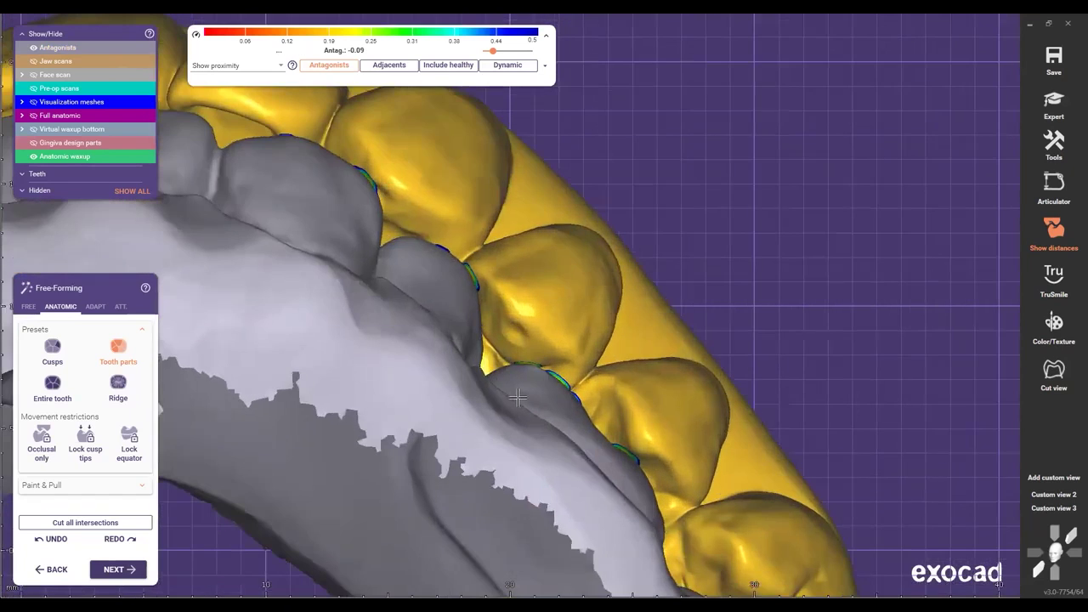
{"action": "scroll", "coordinate": [589, 388], "scroll_direction": "down", "scroll_amount": 1}
{"action": "scroll", "coordinate": [589, 388], "scroll_direction": "down", "scroll_amount": 2}
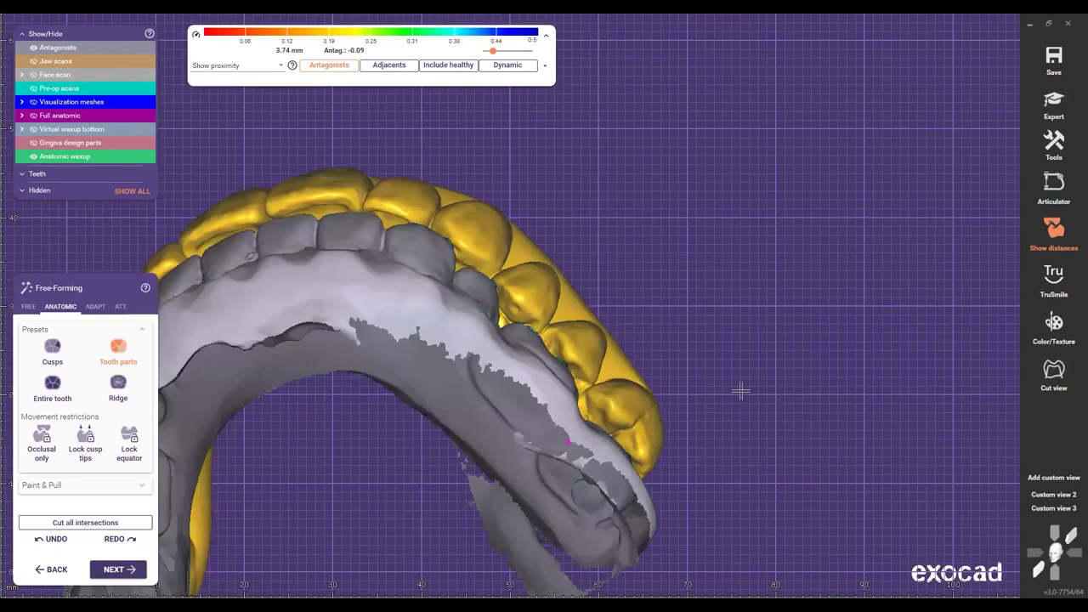
{"action": "scroll", "coordinate": [743, 392], "scroll_direction": "down", "scroll_amount": 2}
{"action": "right_click_drag", "start_coordinate": [721, 377], "coordinate": [604, 360]}
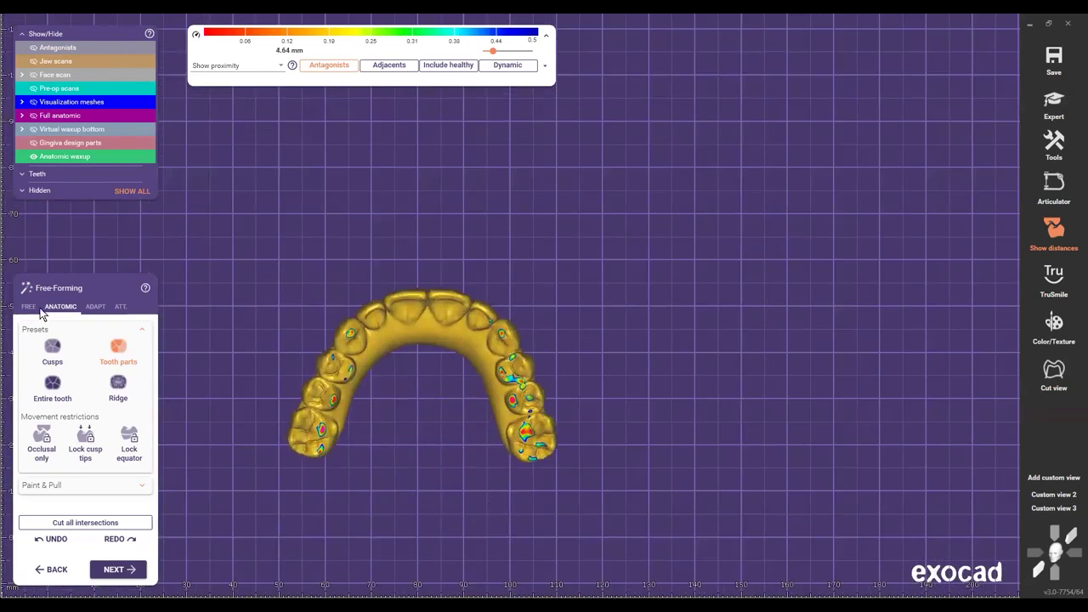
Step: Switch to free Add/Remove, enlarge the brush slightly, and add material to the first premolar's inner cusp at its contact spot
{"action": "scroll", "coordinate": [421, 426], "scroll_direction": "up", "scroll_amount": 3}
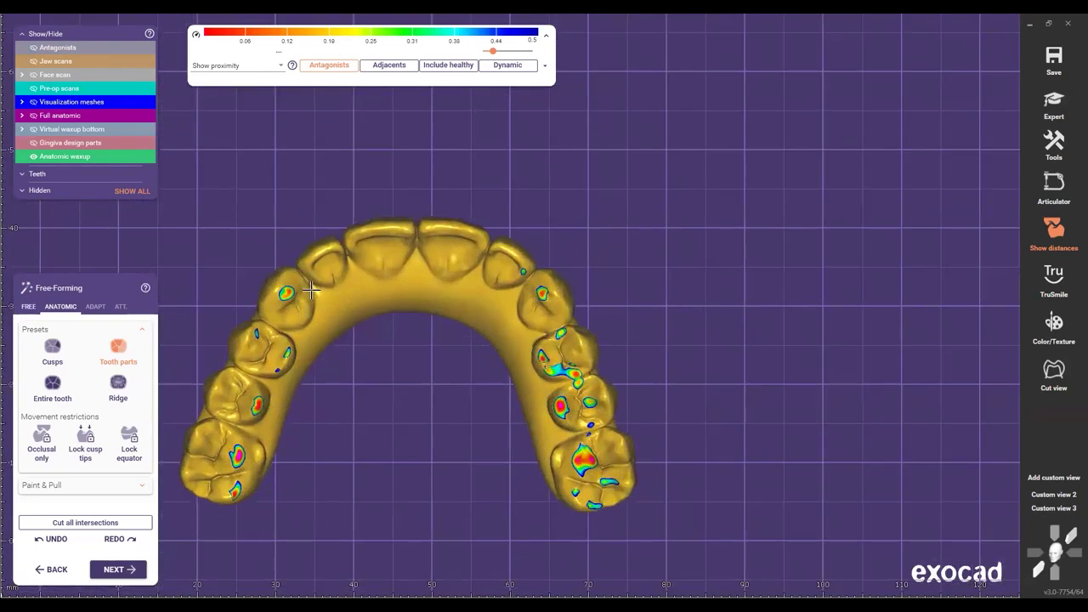
{"action": "scroll", "coordinate": [311, 290], "scroll_direction": "up", "scroll_amount": 6}
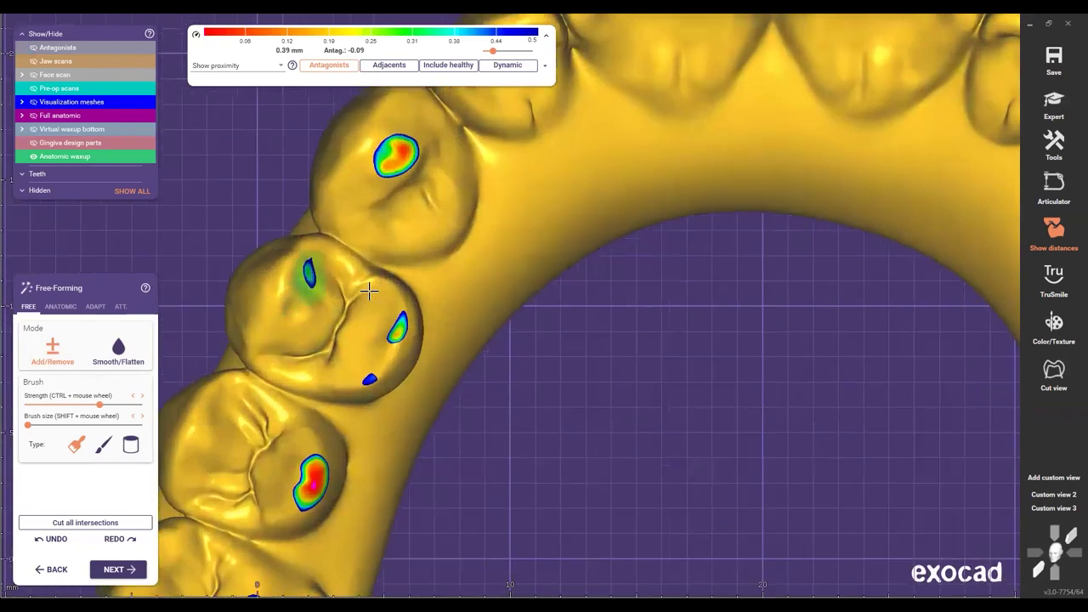
{"action": "scroll", "coordinate": [369, 291], "scroll_direction": "up", "scroll_amount": 4}
{"action": "scroll", "coordinate": [402, 327], "scroll_direction": "down", "scroll_amount": 3}
{"action": "scroll", "coordinate": [402, 327], "scroll_direction": "up", "scroll_amount": 3}
{"action": "scroll", "coordinate": [423, 319], "scroll_direction": "down", "scroll_amount": 5}
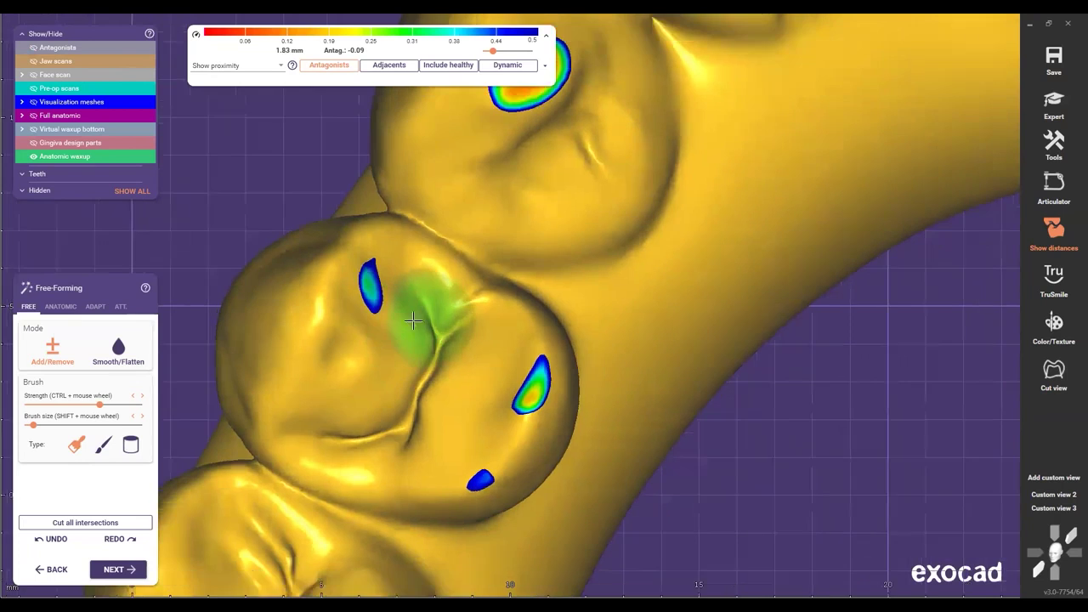
{"action": "scroll", "coordinate": [380, 292], "scroll_direction": "up", "scroll_amount": 4}
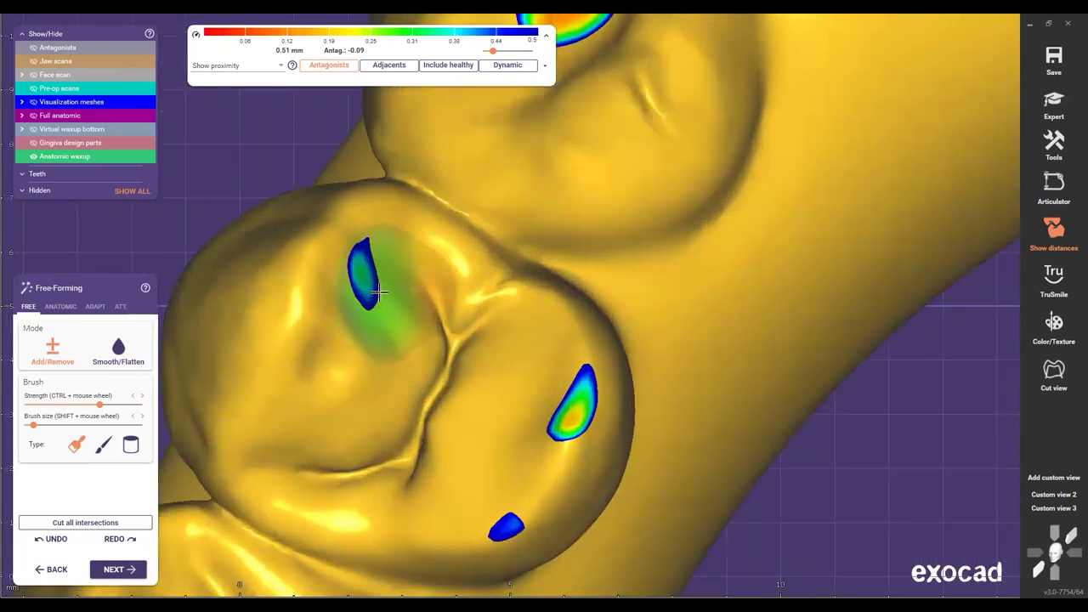
{"action": "scroll", "coordinate": [583, 408], "scroll_direction": "up", "scroll_amount": 3, "text": "shift"}
{"action": "mouse_move", "coordinate": [568, 410]}
{"action": "left_mouse_down"}
{"action": "mouse_move", "coordinate": [535, 399]}
{"action": "mouse_move", "coordinate": [539, 418]}
{"action": "mouse_move", "coordinate": [519, 421]}
{"action": "left_mouse_up"}
{"action": "scroll", "coordinate": [502, 349], "scroll_direction": "down", "scroll_amount": 4}
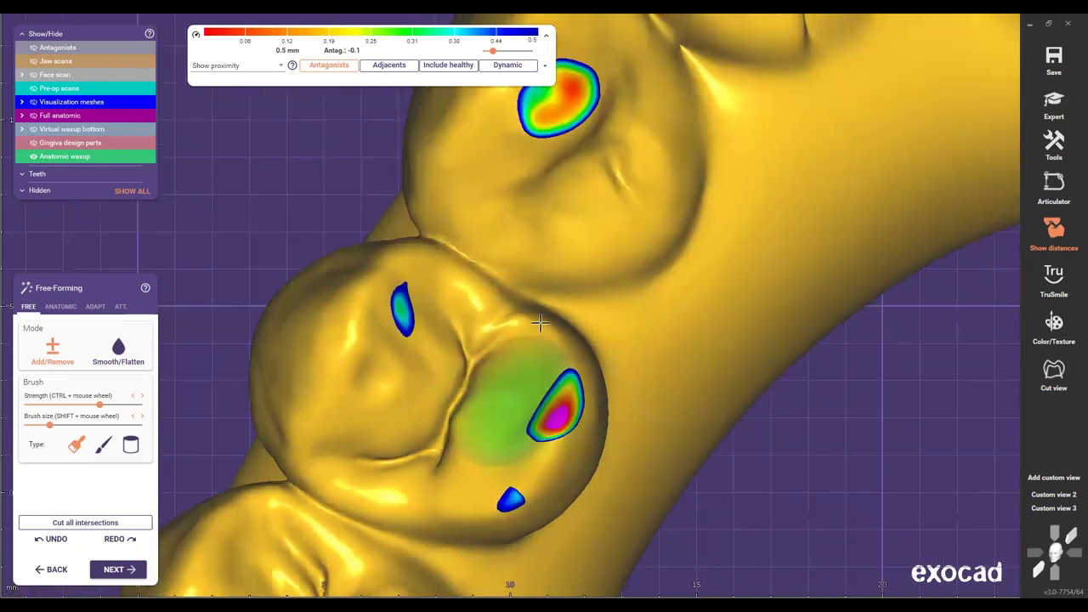
Step: Compare the contact spots on the canine, premolars and molar along the quadrant
{"action": "scroll", "coordinate": [527, 364], "scroll_direction": "down", "scroll_amount": 2}
{"action": "middle_click_drag", "start_coordinate": [507, 411], "coordinate": [527, 364]}
{"action": "scroll", "coordinate": [526, 364], "scroll_direction": "down", "scroll_amount": 3}
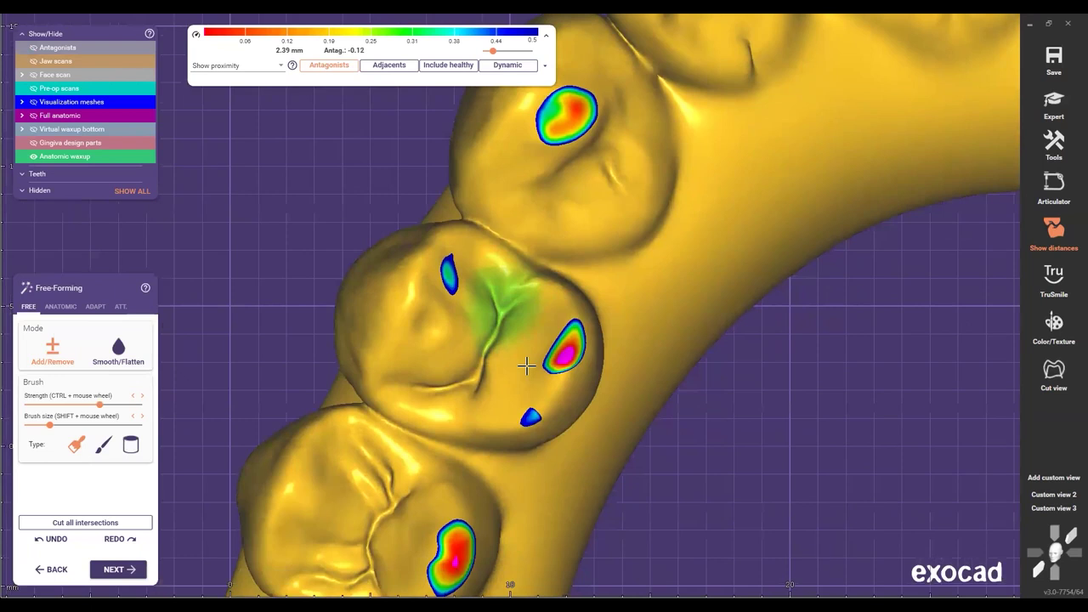
{"action": "scroll", "coordinate": [526, 366], "scroll_direction": "down", "scroll_amount": 2}
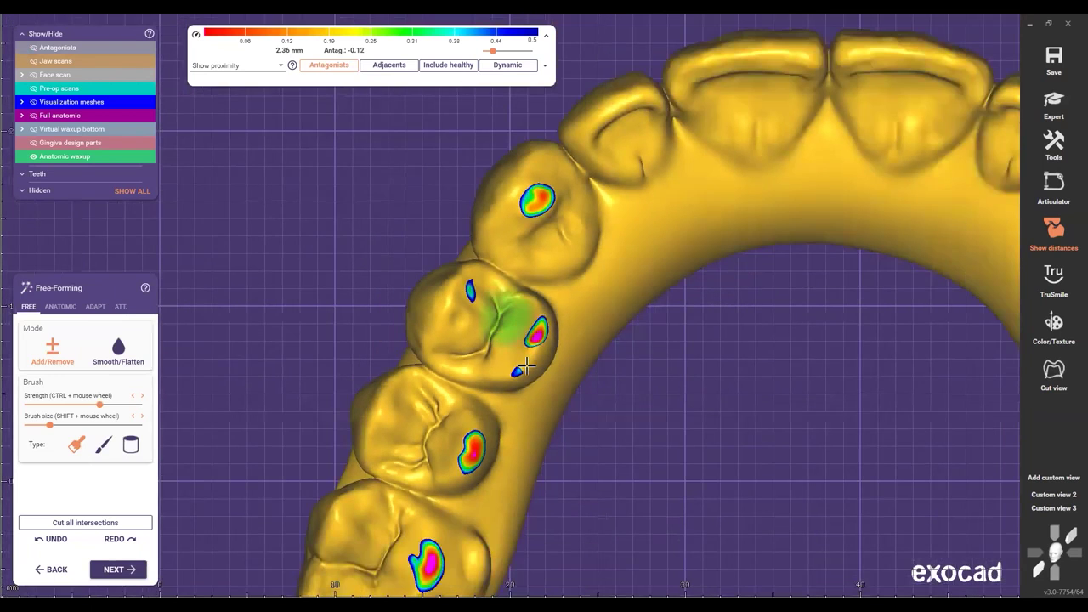
{"action": "middle_click_drag", "start_coordinate": [607, 311], "coordinate": [526, 365]}
{"action": "scroll", "coordinate": [502, 324], "scroll_direction": "down", "scroll_amount": 1}
{"action": "scroll", "coordinate": [521, 340], "scroll_direction": "down", "scroll_amount": 1}
{"action": "mouse_move", "coordinate": [526, 365]}
{"action": "middle_mouse_down"}
{"action": "mouse_move", "coordinate": [358, 336]}
{"action": "mouse_move", "coordinate": [355, 366]}
{"action": "middle_mouse_up"}
{"action": "scroll", "coordinate": [387, 340], "scroll_direction": "up", "scroll_amount": 7}
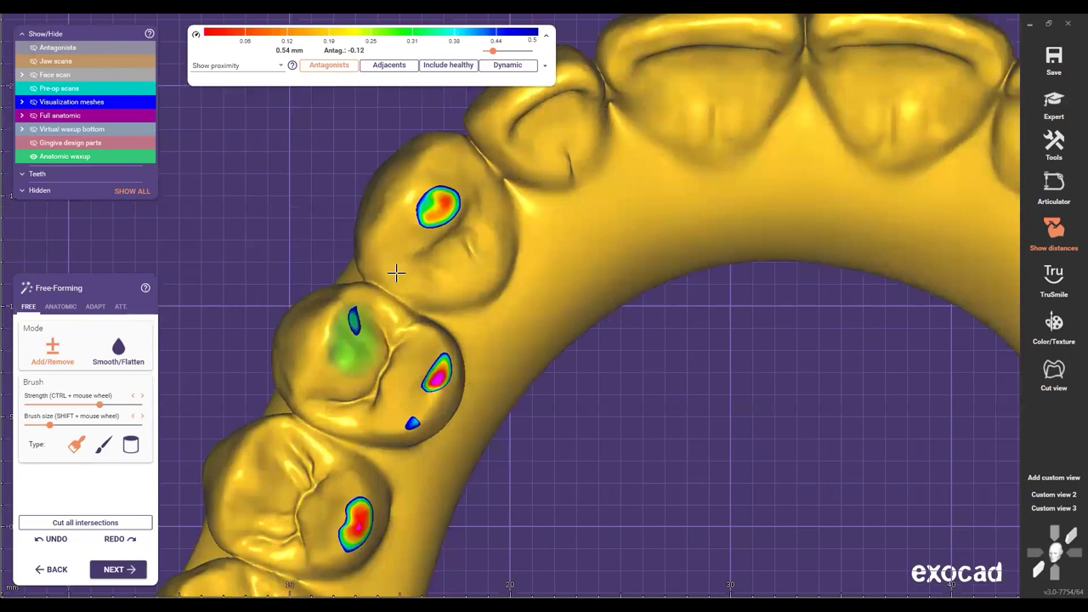
Step: Remove material at the first premolar's outer-cusp contact and at the small rear contact spot on its inner cusp
{"action": "middle_click_drag", "start_coordinate": [403, 266], "coordinate": [409, 284]}
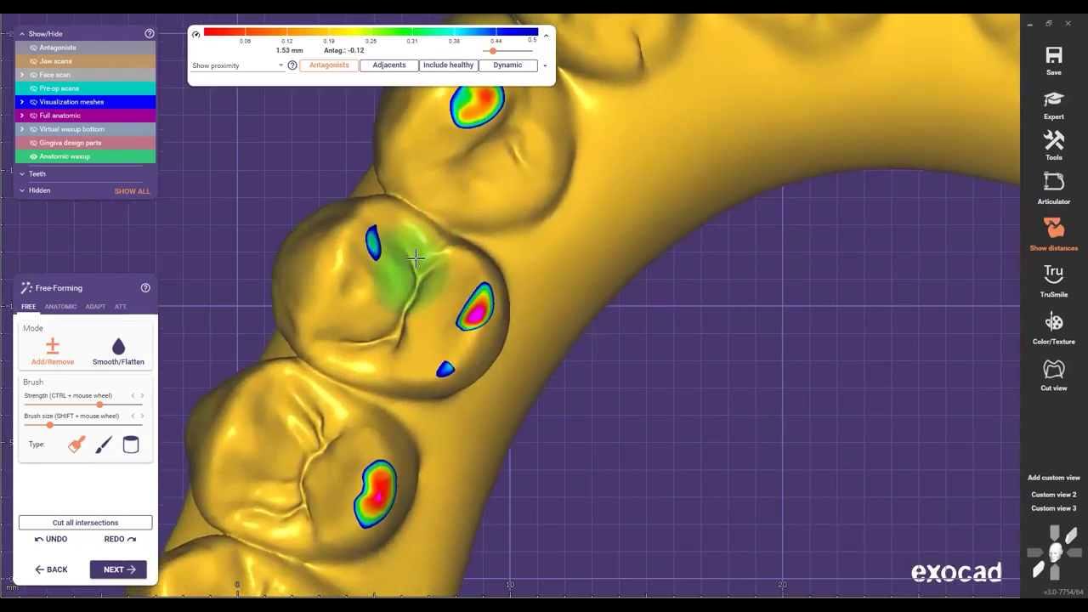
{"action": "scroll", "coordinate": [389, 276], "scroll_direction": "down", "scroll_amount": 3}
{"action": "middle_click_drag", "start_coordinate": [394, 248], "coordinate": [403, 226]}
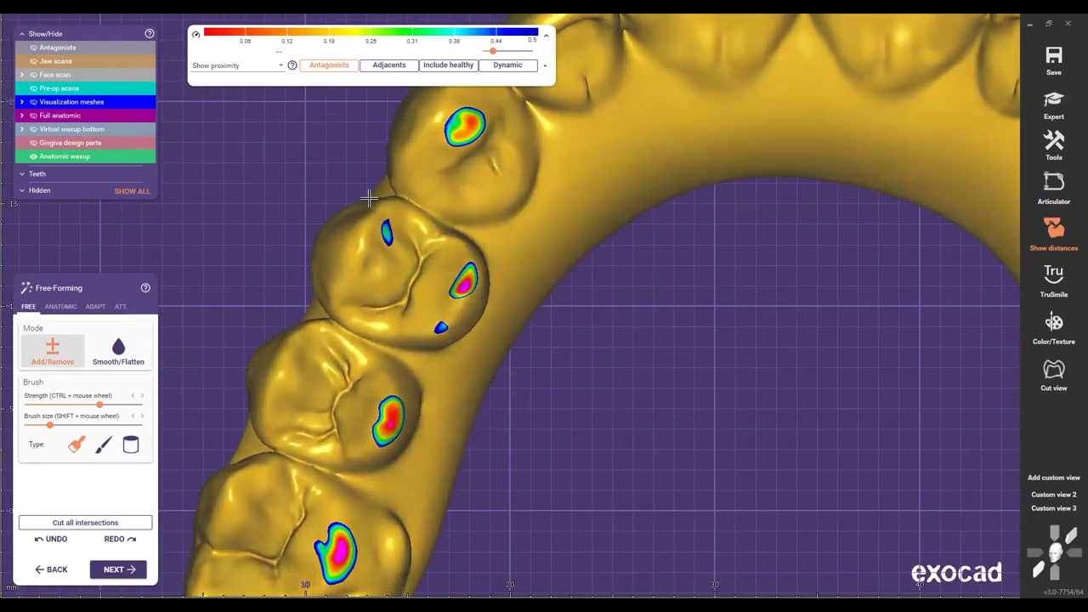
{"action": "scroll", "coordinate": [432, 338], "scroll_direction": "up", "scroll_amount": 6}
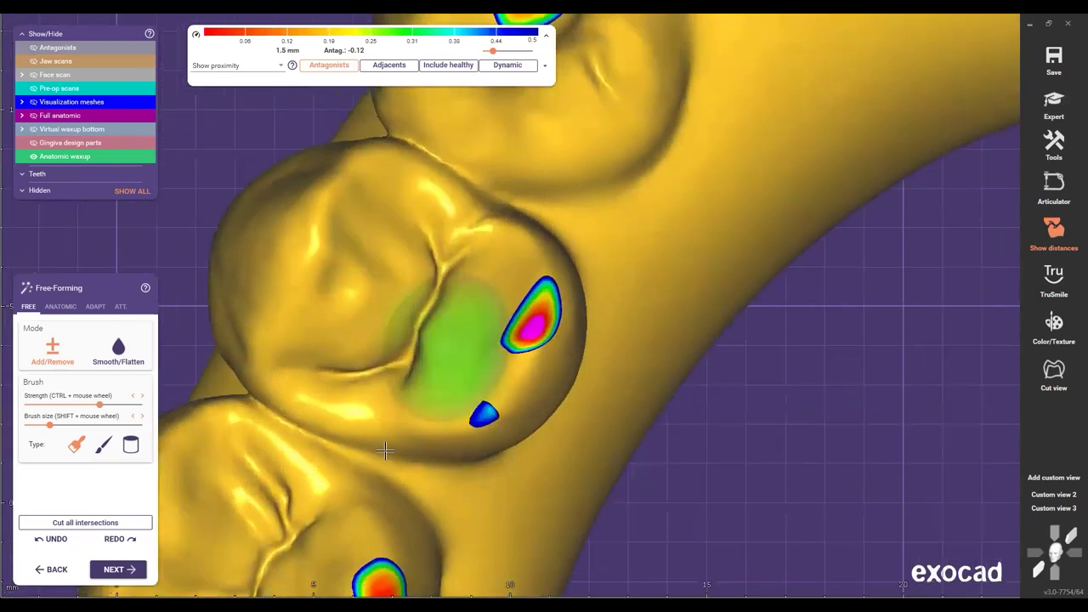
{"action": "scroll", "coordinate": [386, 450], "scroll_direction": "down", "scroll_amount": 2}
{"action": "middle_click_drag", "start_coordinate": [416, 357], "coordinate": [427, 328]}
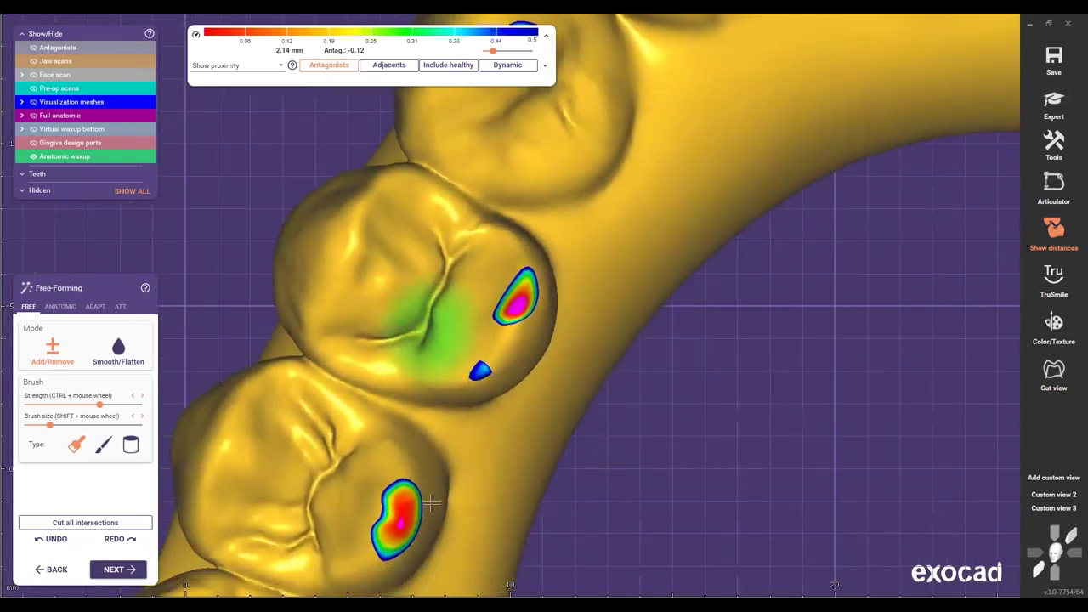
{"action": "left_click", "coordinate": [462, 365], "text": "shift"}
{"action": "middle_click_drag", "start_coordinate": [456, 365], "coordinate": [474, 286]}
Step: Build up the palatal side of the molar and reduce the contact spot on its inner cusp
{"action": "mouse_move", "coordinate": [396, 402]}
{"action": "middle_mouse_down"}
{"action": "mouse_move", "coordinate": [479, 240]}
{"action": "mouse_move", "coordinate": [413, 285]}
{"action": "middle_mouse_up"}
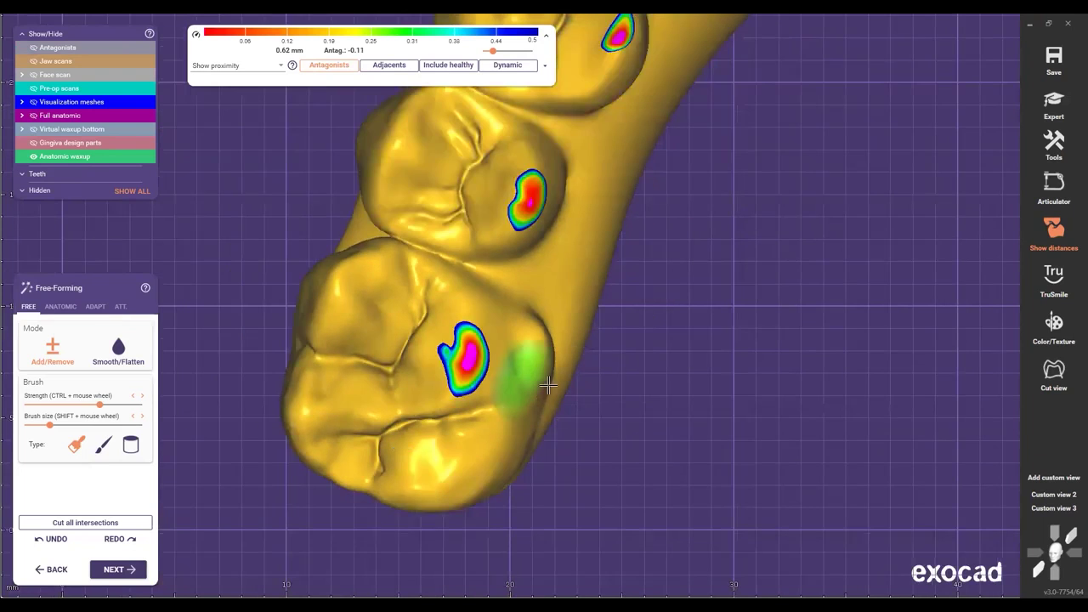
{"action": "scroll", "coordinate": [548, 386], "scroll_direction": "down", "scroll_amount": 2}
{"action": "mouse_move", "coordinate": [350, 209]}
{"action": "middle_mouse_down"}
{"action": "mouse_move", "coordinate": [315, 233]}
{"action": "mouse_move", "coordinate": [344, 241]}
{"action": "middle_mouse_up"}
{"action": "scroll", "coordinate": [557, 323], "scroll_direction": "up", "scroll_amount": 4}
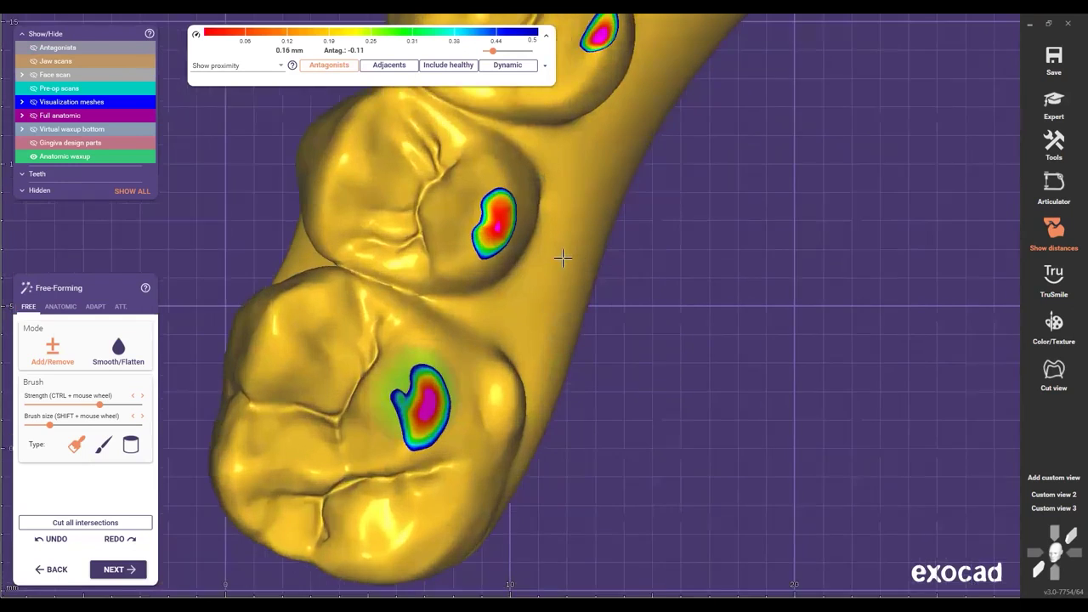
{"action": "scroll", "coordinate": [531, 279], "scroll_direction": "down", "scroll_amount": 1}
{"action": "scroll", "coordinate": [565, 293], "scroll_direction": "down", "scroll_amount": 4}
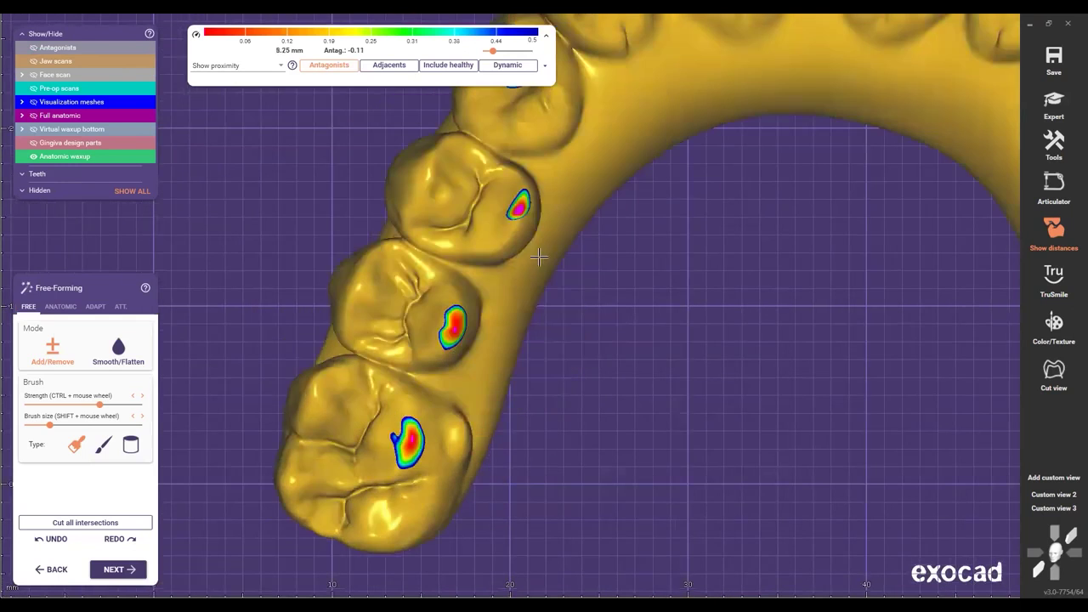
Step: Examine the opposite quadrant's canine and its contact spot with the antagonists shown and hidden
{"action": "scroll", "coordinate": [554, 338], "scroll_direction": "up", "scroll_amount": 5}
{"action": "key", "text": "a"}
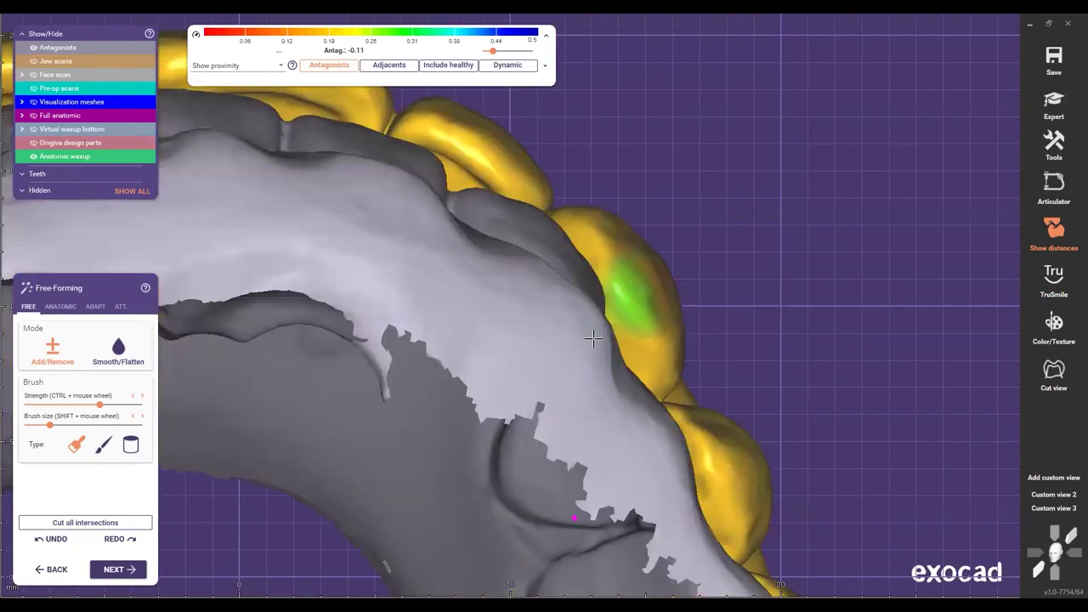
{"action": "scroll", "coordinate": [538, 355], "scroll_direction": "down", "scroll_amount": 2}
{"action": "scroll", "coordinate": [579, 305], "scroll_direction": "down", "scroll_amount": 1}
{"action": "right_click_drag", "start_coordinate": [585, 262], "coordinate": [561, 332]}
{"action": "scroll", "coordinate": [561, 334], "scroll_direction": "up", "scroll_amount": 5}
{"action": "scroll", "coordinate": [1023, 531], "scroll_direction": "down", "scroll_amount": 1}
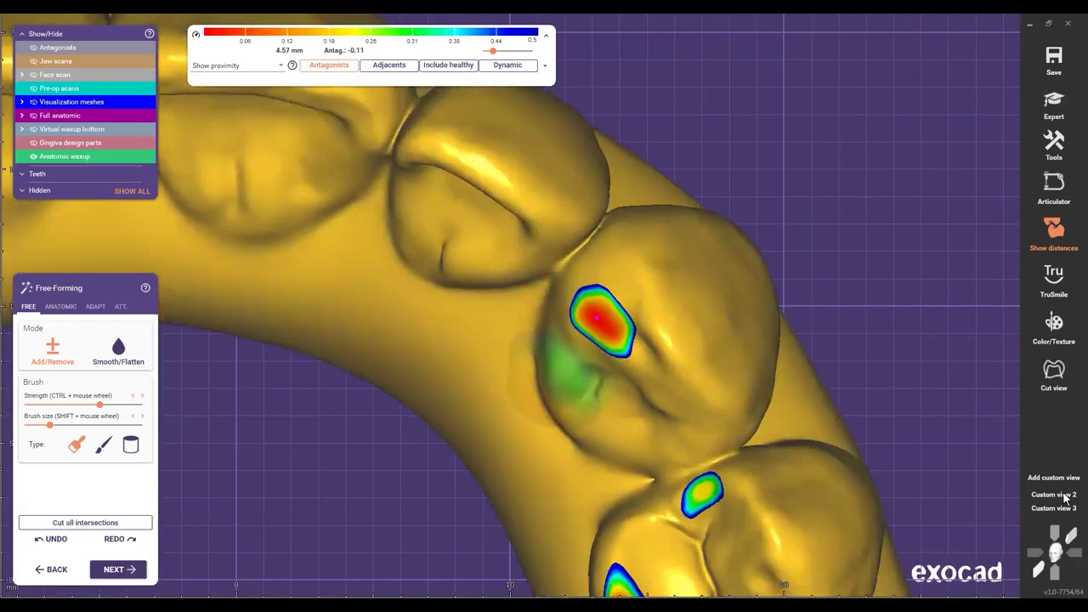
Step: Compare the front view against the antagonists with the contact spots along the opposite quadrant's chewing surfaces
{"action": "scroll", "coordinate": [811, 443], "scroll_direction": "down", "scroll_amount": 2}
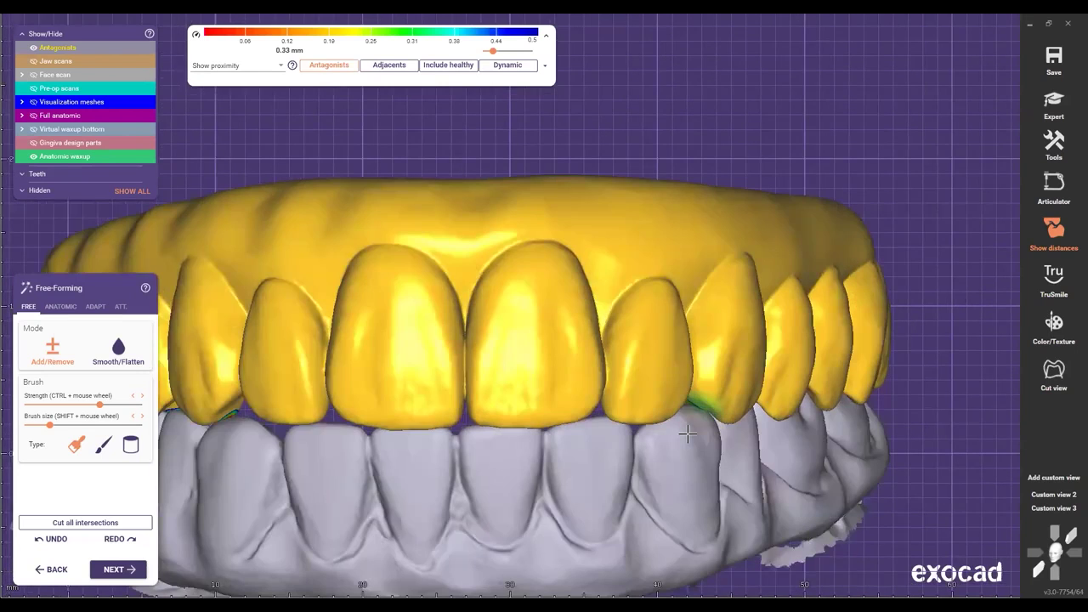
{"action": "scroll", "coordinate": [692, 376], "scroll_direction": "down", "scroll_amount": 3}
{"action": "key", "text": "a"}
{"action": "right_click_drag", "start_coordinate": [627, 330], "coordinate": [678, 360]}
{"action": "scroll", "coordinate": [621, 380], "scroll_direction": "up", "scroll_amount": 2}
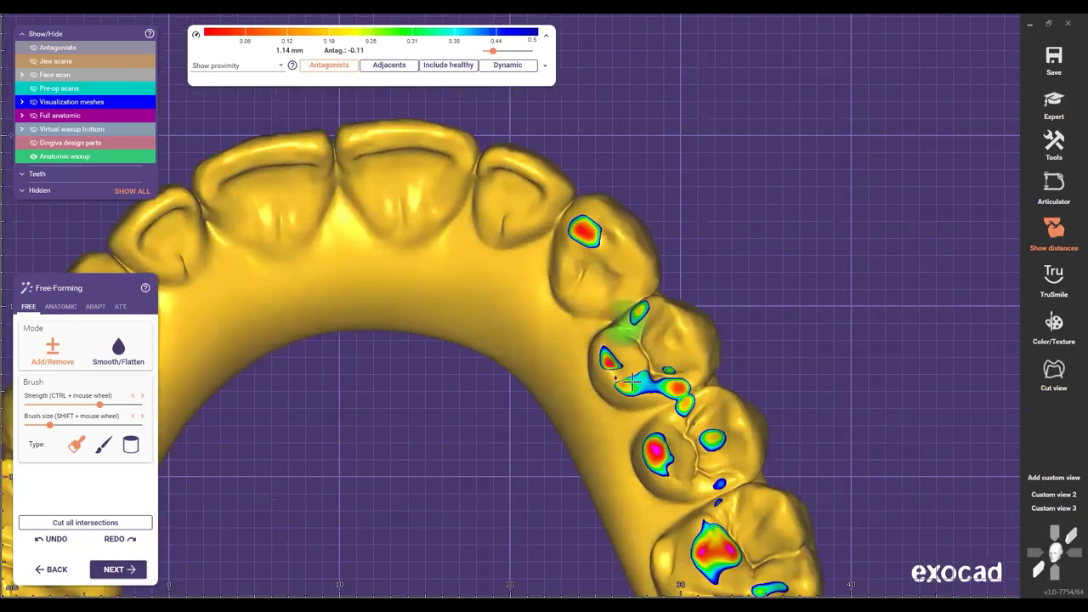
Step: Build up the opposite first premolar's front contact spot and check the area with the antagonists shown
{"action": "scroll", "coordinate": [698, 362], "scroll_direction": "up", "scroll_amount": 5}
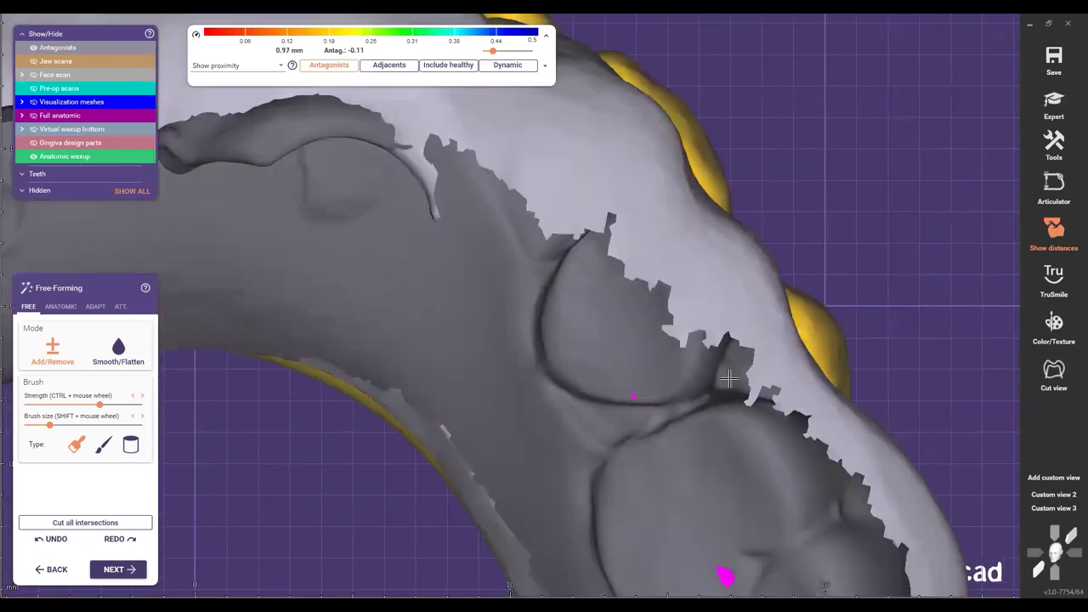
{"action": "right_click_drag", "start_coordinate": [729, 378], "coordinate": [768, 340]}
{"action": "right_click_drag", "start_coordinate": [610, 443], "coordinate": [649, 451]}
{"action": "key", "text": "ctrl+a"}
{"action": "key", "text": "ctrl+a"}
{"action": "scroll", "coordinate": [651, 430], "scroll_direction": "down", "scroll_amount": 1}
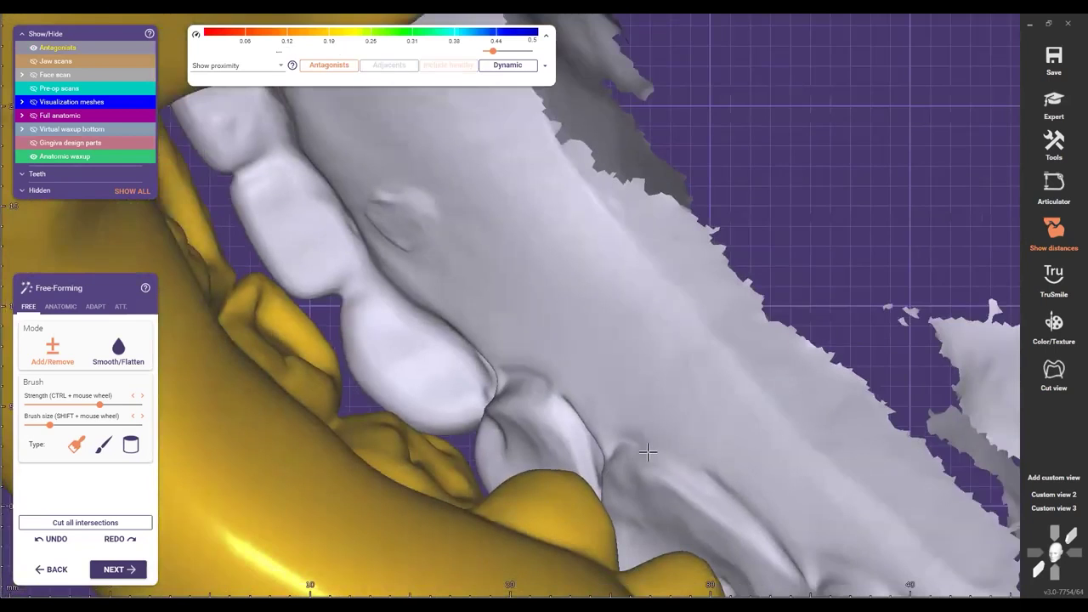
Step: Examine how the waxup meets the antagonists from the palatal and outer sides
{"action": "scroll", "coordinate": [649, 452], "scroll_direction": "down", "scroll_amount": 2}
{"action": "scroll", "coordinate": [664, 408], "scroll_direction": "down", "scroll_amount": 2}
{"action": "scroll", "coordinate": [671, 447], "scroll_direction": "up", "scroll_amount": 4}
{"action": "right_click_drag", "start_coordinate": [661, 410], "coordinate": [372, 399]}
{"action": "key", "text": "ctrl+a"}
{"action": "key", "text": "ctrl+a"}
{"action": "scroll", "coordinate": [360, 413], "scroll_direction": "down", "scroll_amount": 4}
{"action": "scroll", "coordinate": [340, 401], "scroll_direction": "up", "scroll_amount": 3}
{"action": "key", "text": "ctrl+t"}
{"action": "key", "text": "ctrl+t"}
{"action": "scroll", "coordinate": [394, 468], "scroll_direction": "down", "scroll_amount": 4}
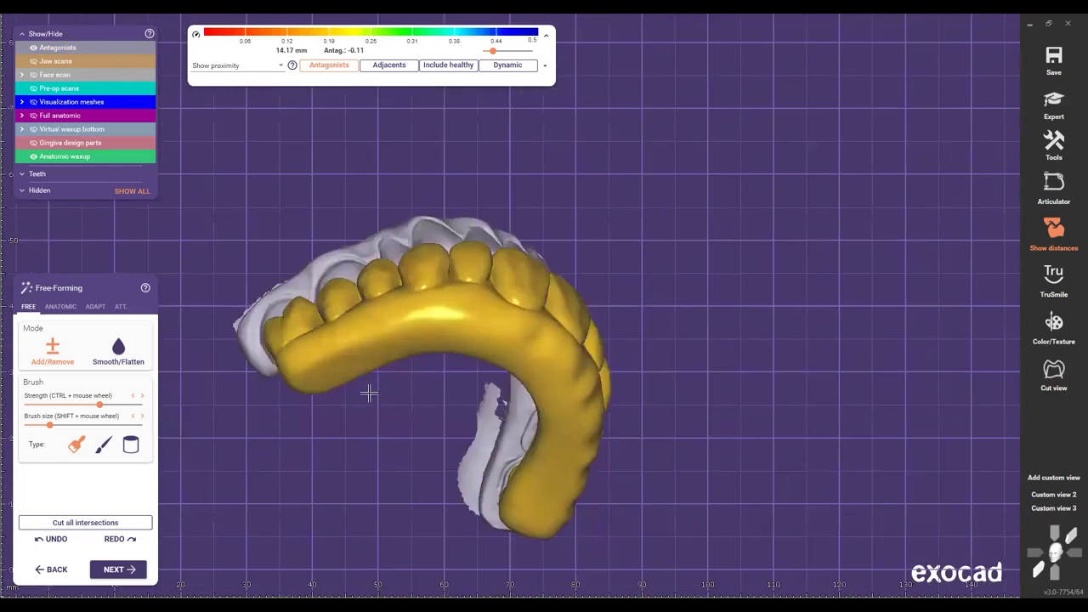
Step: Enlarge the brush slightly and remove material along the contact band at the rear of the first premolar
{"action": "right_click_drag", "start_coordinate": [374, 358], "coordinate": [366, 410]}
{"action": "key", "text": "ctrl+a"}
{"action": "scroll", "coordinate": [367, 411], "scroll_direction": "up", "scroll_amount": 2}
{"action": "scroll", "coordinate": [327, 397], "scroll_direction": "up", "scroll_amount": 5}
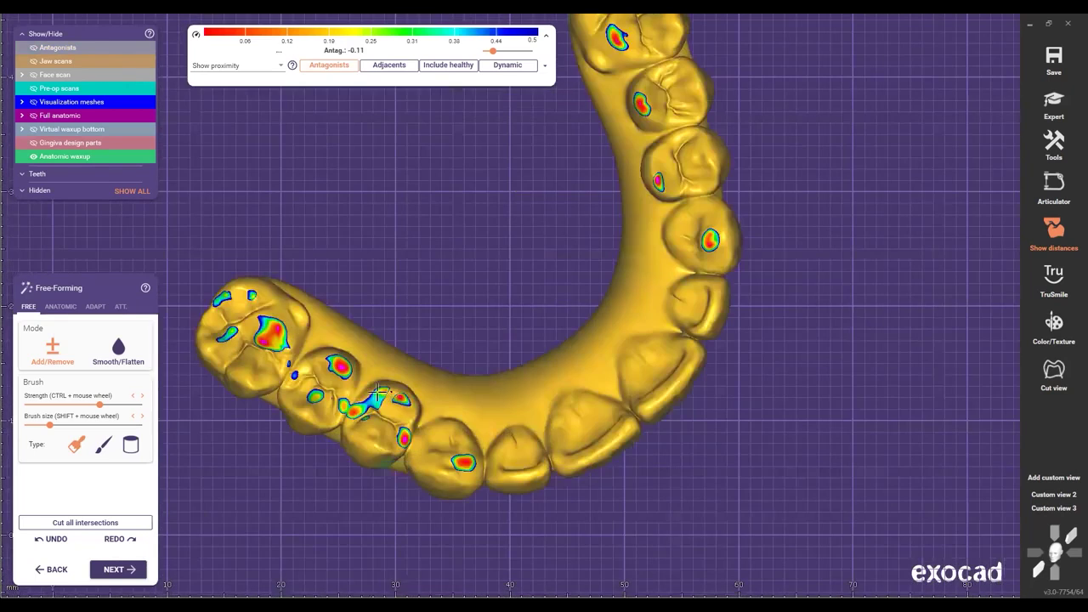
{"action": "scroll", "coordinate": [710, 379], "scroll_direction": "down", "scroll_amount": 5}
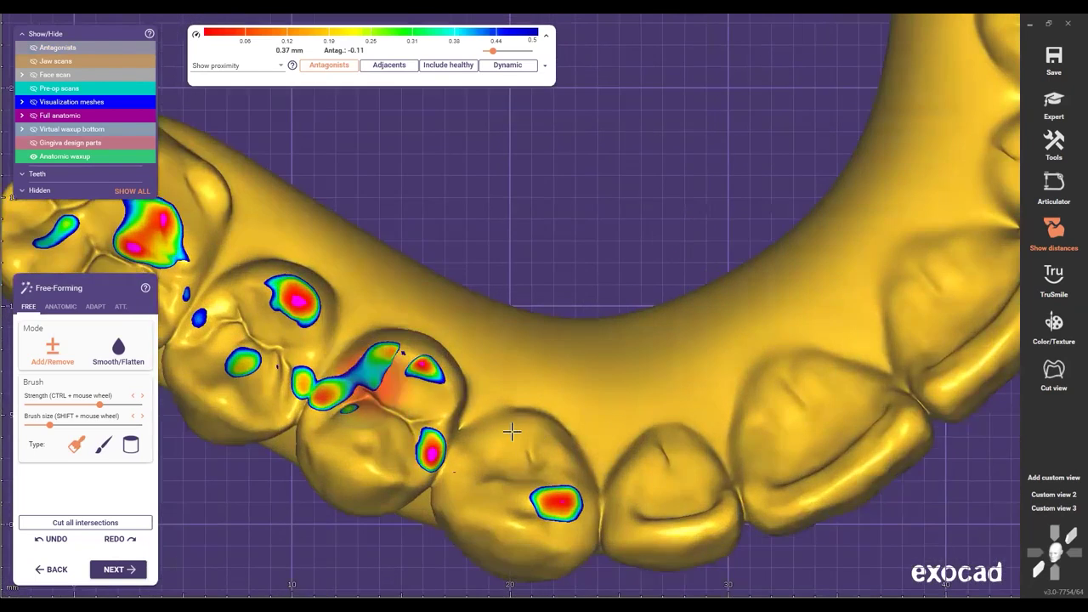
{"action": "right_click_drag", "start_coordinate": [600, 425], "coordinate": [627, 339]}
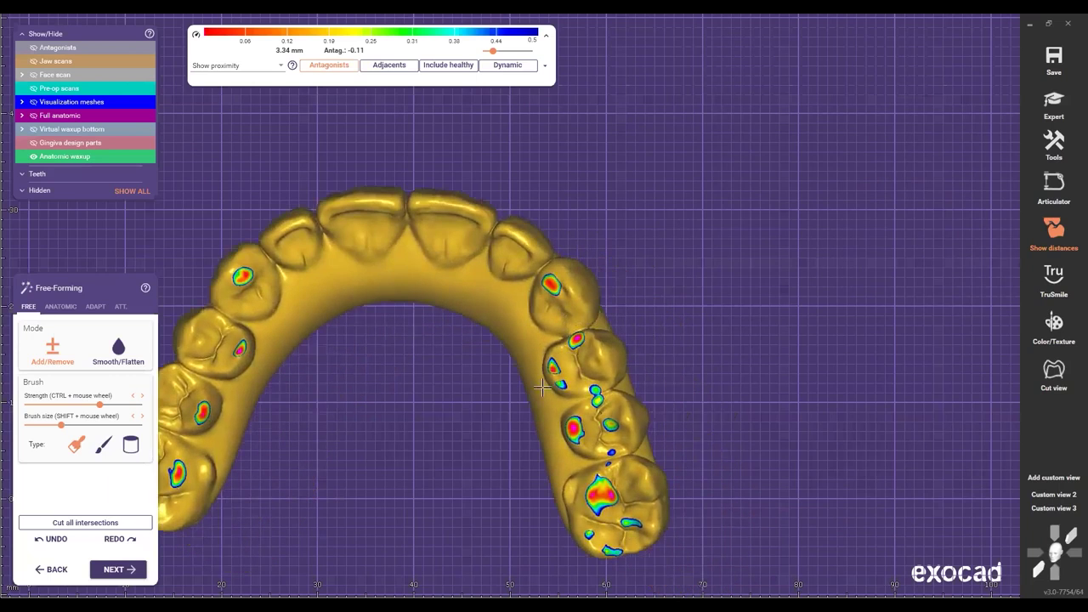
Step: Shrink the brush slightly and add material at the second premolar's outer-cusp contact and the adjoining ridges of the two premolars
{"action": "scroll", "coordinate": [612, 399], "scroll_direction": "up", "scroll_amount": 6}
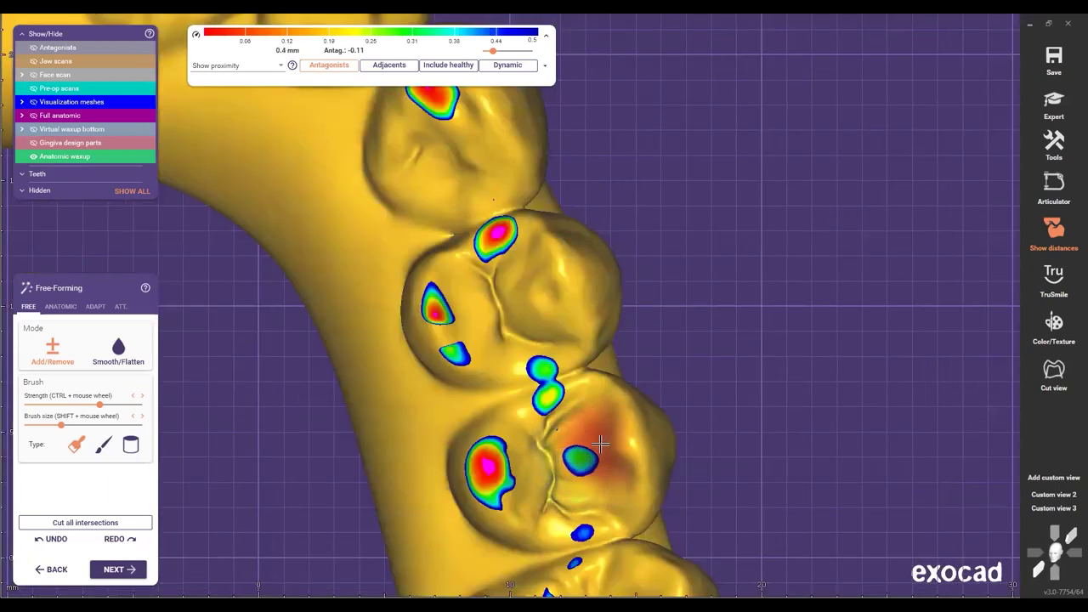
{"action": "right_click_drag", "start_coordinate": [587, 407], "coordinate": [400, 363]}
{"action": "key", "text": "ctrl+a"}
{"action": "scroll", "coordinate": [398, 359], "scroll_direction": "up", "scroll_amount": 3}
{"action": "scroll", "coordinate": [413, 356], "scroll_direction": "down", "scroll_amount": 1, "text": "shift"}
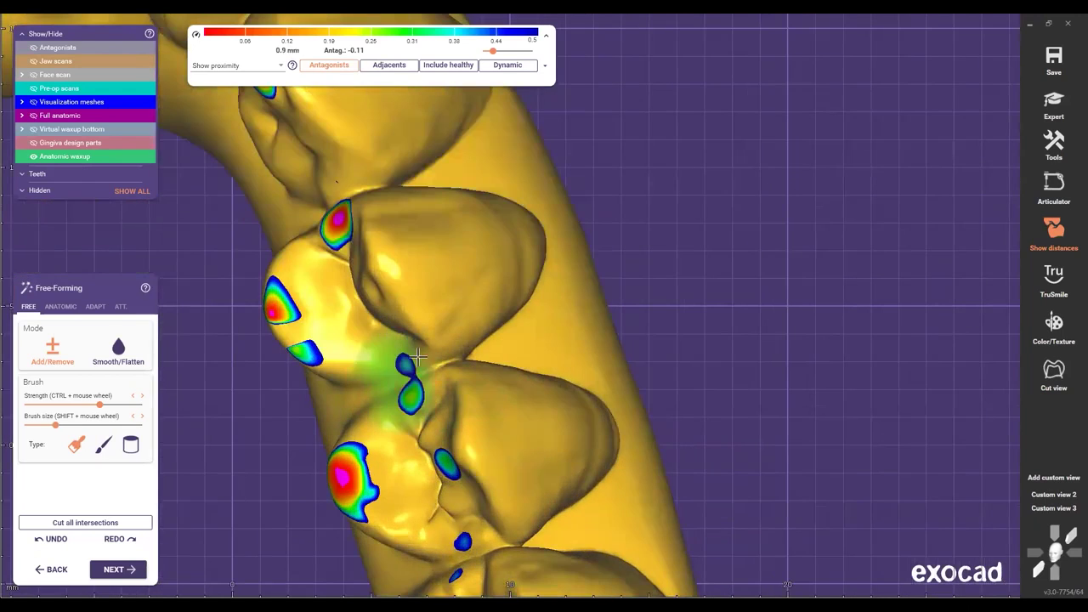
{"action": "right_click_drag", "start_coordinate": [546, 396], "coordinate": [577, 425]}
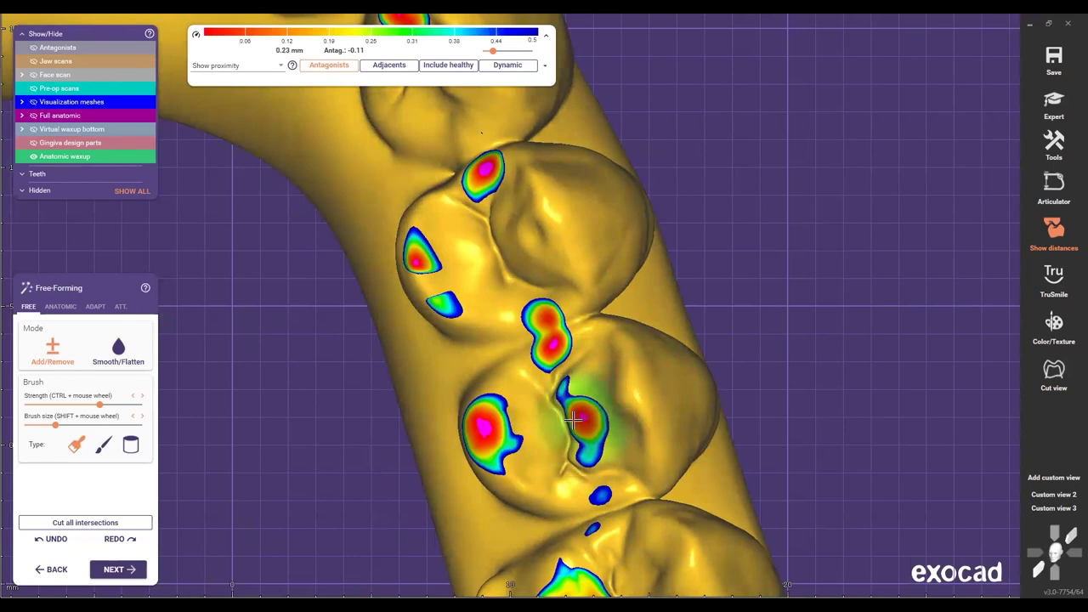
Step: Remove material at the molar's rear contact spots, keeping the large contact on its inner cusp
{"action": "scroll", "coordinate": [561, 411], "scroll_direction": "down", "scroll_amount": 3}
{"action": "right_click_drag", "start_coordinate": [527, 347], "coordinate": [539, 371]}
{"action": "mouse_move", "coordinate": [502, 335]}
{"action": "right_mouse_down"}
{"action": "mouse_move", "coordinate": [487, 297]}
{"action": "mouse_move", "coordinate": [510, 387]}
{"action": "mouse_move", "coordinate": [487, 406]}
{"action": "right_mouse_up"}
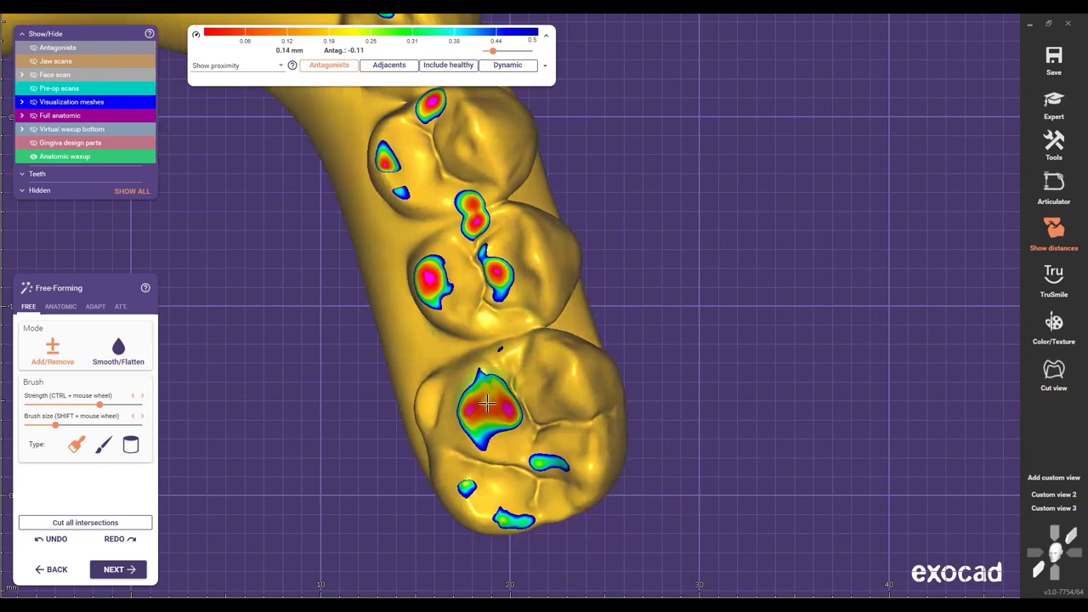
{"action": "scroll", "coordinate": [494, 365], "scroll_direction": "up", "scroll_amount": 3}
{"action": "mouse_move", "coordinate": [494, 365]}
{"action": "right_mouse_down"}
{"action": "mouse_move", "coordinate": [445, 333]}
{"action": "mouse_move", "coordinate": [493, 391]}
{"action": "right_mouse_up"}
{"action": "mouse_move", "coordinate": [510, 450]}
{"action": "left_mouse_down", "text": "shift"}
{"action": "mouse_move", "coordinate": [537, 459]}
{"action": "mouse_move", "coordinate": [491, 487]}
{"action": "mouse_move", "coordinate": [487, 542]}
{"action": "mouse_move", "coordinate": [503, 451]}
{"action": "mouse_move", "coordinate": [466, 383]}
{"action": "mouse_move", "coordinate": [445, 498]}
{"action": "left_mouse_up", "text": "shift"}
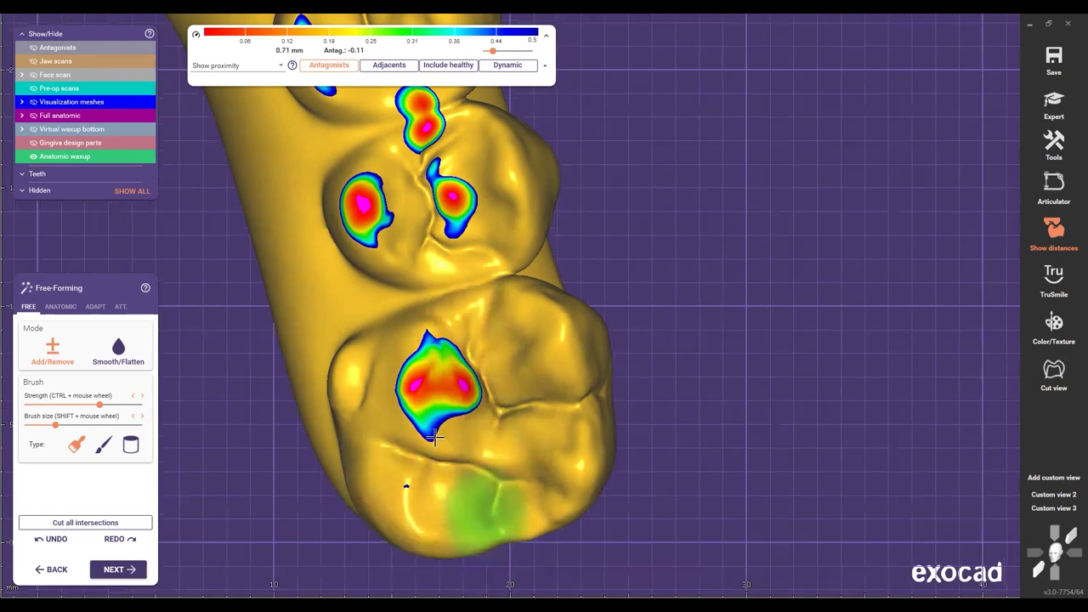
Step: Compare the contact spots on the canines, premolars and molars of both quadrants
{"action": "scroll", "coordinate": [486, 445], "scroll_direction": "down", "scroll_amount": 5}
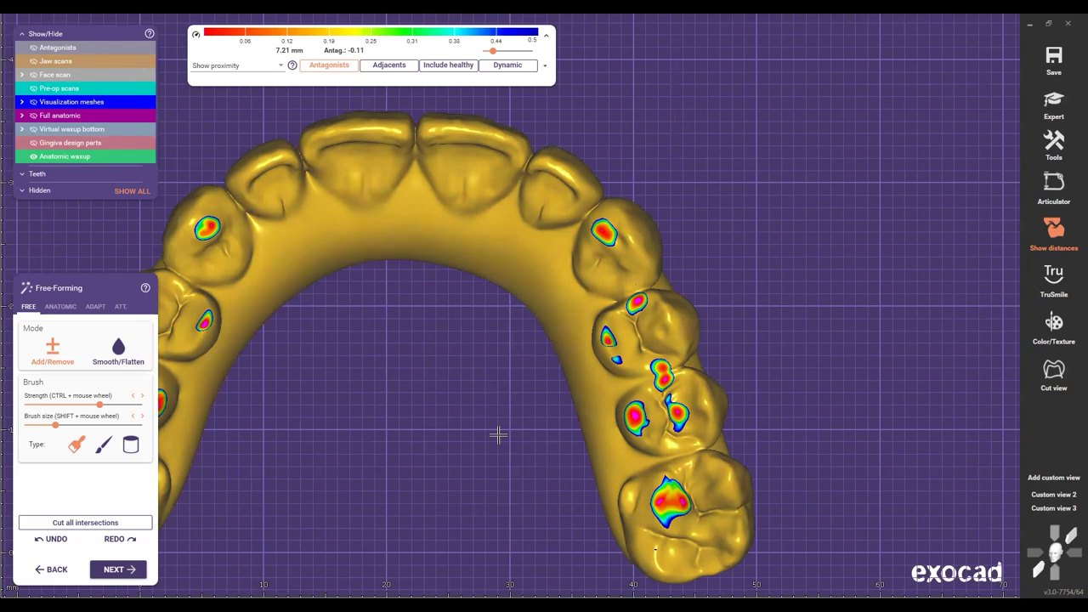
{"action": "scroll", "coordinate": [500, 375], "scroll_direction": "down", "scroll_amount": 5}
{"action": "right_click_drag", "start_coordinate": [481, 354], "coordinate": [509, 443]}
{"action": "scroll", "coordinate": [572, 364], "scroll_direction": "up", "scroll_amount": 4}
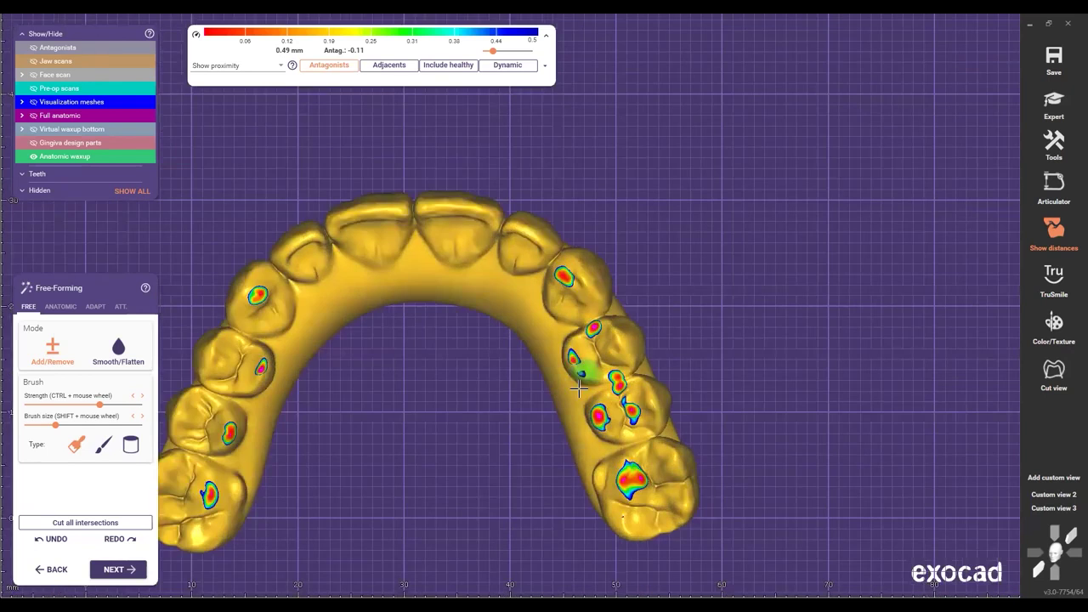
{"action": "scroll", "coordinate": [568, 361], "scroll_direction": "up", "scroll_amount": 1}
{"action": "middle_click_drag", "start_coordinate": [637, 509], "coordinate": [706, 461]}
{"action": "scroll", "coordinate": [704, 442], "scroll_direction": "up", "scroll_amount": 1}
{"action": "scroll", "coordinate": [704, 384], "scroll_direction": "up", "scroll_amount": 3}
{"action": "scroll", "coordinate": [529, 329], "scroll_direction": "down", "scroll_amount": 3}
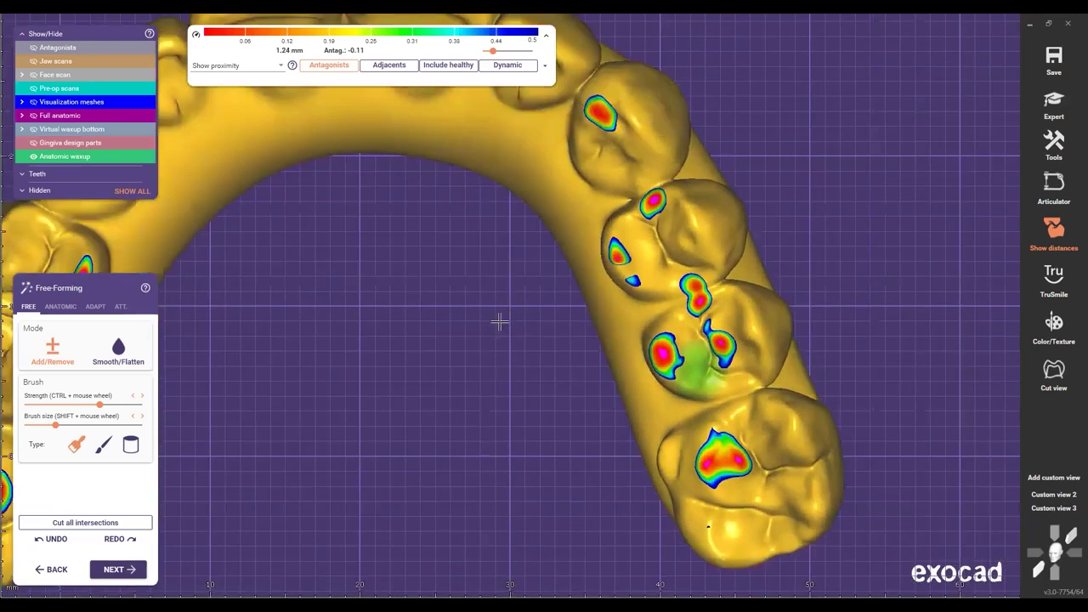
{"action": "scroll", "coordinate": [488, 57], "scroll_direction": "down", "scroll_amount": 4}
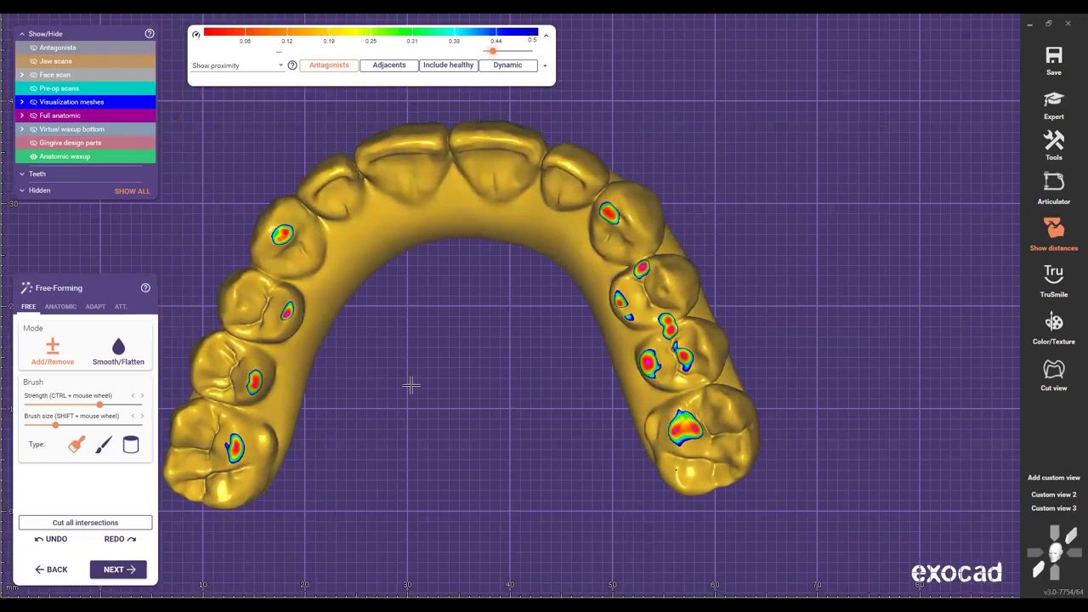
Step: Reduce the proximity range to 0.01 mm, lower the brush strength, and inspect the penetrating spots in both quadrants
{"action": "scroll", "coordinate": [258, 426], "scroll_direction": "up", "scroll_amount": 3}
{"action": "scroll", "coordinate": [311, 467], "scroll_direction": "up", "scroll_amount": 5}
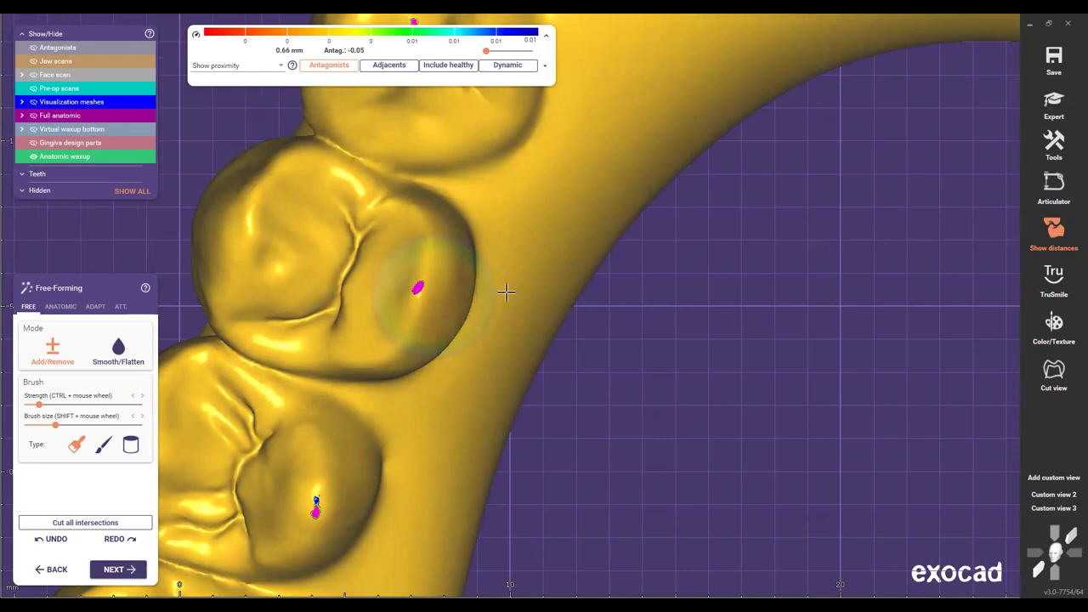
{"action": "scroll", "coordinate": [395, 277], "scroll_direction": "down", "scroll_amount": 3}
{"action": "scroll", "coordinate": [396, 277], "scroll_direction": "down", "scroll_amount": 1}
{"action": "scroll", "coordinate": [430, 372], "scroll_direction": "down", "scroll_amount": 2}
{"action": "middle_click_drag", "start_coordinate": [667, 358], "coordinate": [588, 428]}
{"action": "scroll", "coordinate": [595, 328], "scroll_direction": "up", "scroll_amount": 2}
{"action": "scroll", "coordinate": [614, 340], "scroll_direction": "up", "scroll_amount": 1}
{"action": "middle_click_drag", "start_coordinate": [617, 376], "coordinate": [636, 464]}
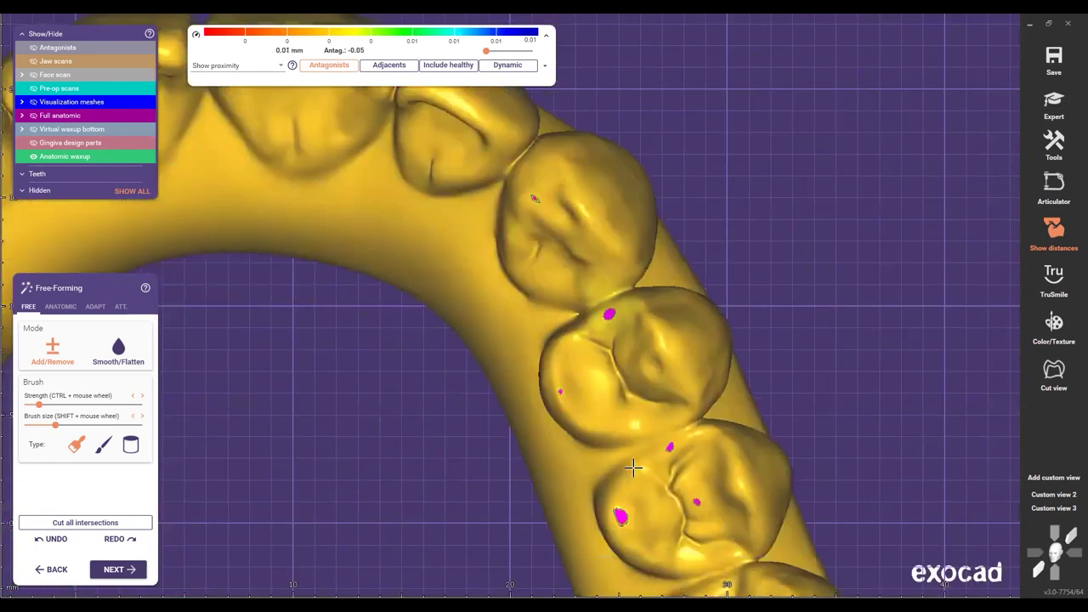
Step: Remove material with light strokes at the penetrating spots on the second premolar's inner cusp and the molar
{"action": "scroll", "coordinate": [632, 470], "scroll_direction": "up", "scroll_amount": 2}
{"action": "left_click_drag", "start_coordinate": [629, 472], "coordinate": [630, 474], "text": "shift"}
{"action": "middle_click_drag", "start_coordinate": [669, 448], "coordinate": [643, 419]}
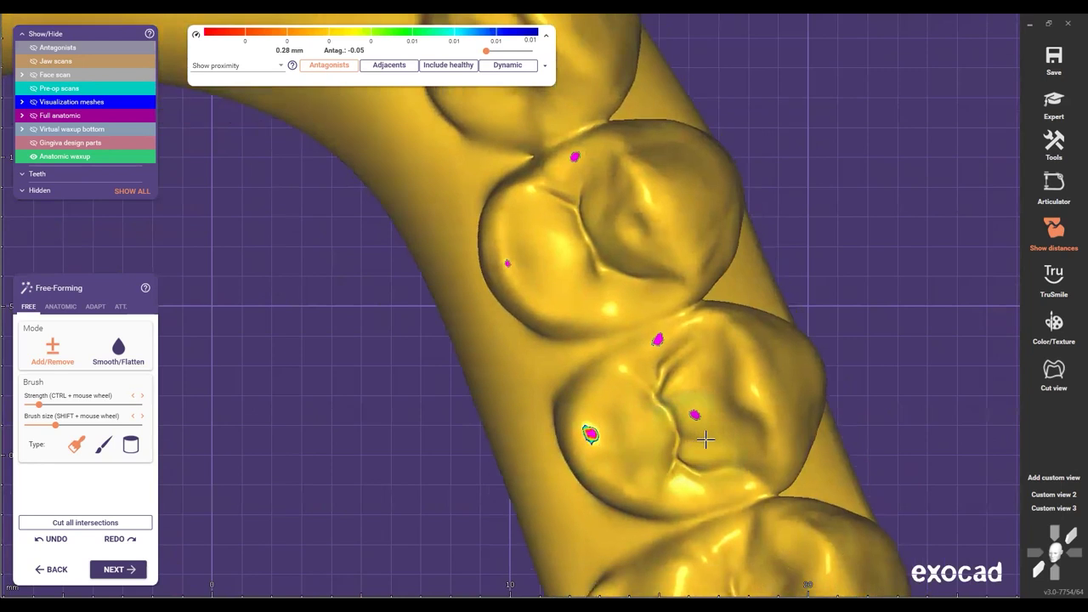
{"action": "middle_click_drag", "start_coordinate": [718, 458], "coordinate": [688, 320]}
{"action": "middle_click_drag", "start_coordinate": [675, 379], "coordinate": [704, 355]}
{"action": "scroll", "coordinate": [689, 408], "scroll_direction": "down", "scroll_amount": 1}
{"action": "mouse_move", "coordinate": [690, 441]}
{"action": "left_mouse_down", "text": "shift"}
{"action": "mouse_move", "coordinate": [692, 454]}
{"action": "mouse_move", "coordinate": [704, 446]}
{"action": "left_mouse_up", "text": "shift"}
Step: Cut the static occlusal intersections of the waxup with the antagonists at a desired distance of 0 mm
{"action": "scroll", "coordinate": [704, 446], "scroll_direction": "down", "scroll_amount": 3}
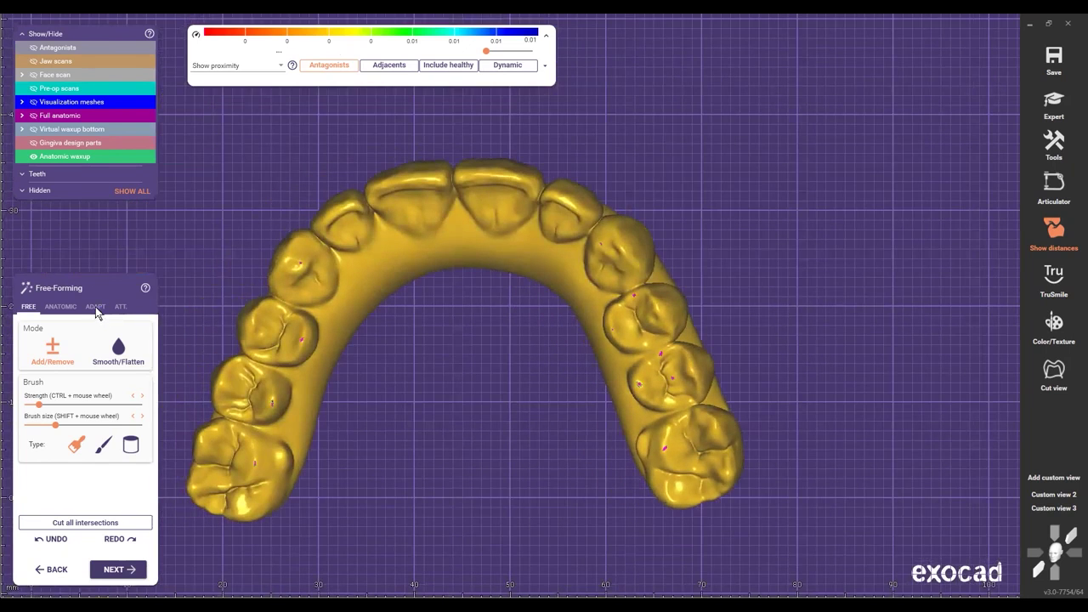
{"action": "left_click", "coordinate": [96, 307]}
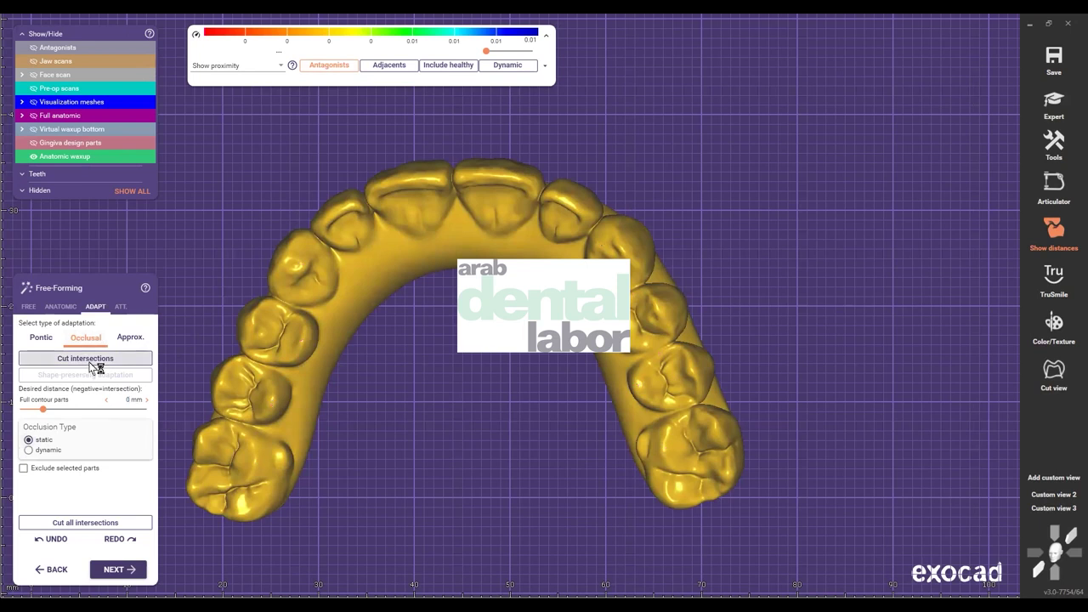
{"action": "right_click_drag", "start_coordinate": [624, 385], "coordinate": [595, 387]}
Step: Show the antagonists and replay the articulator's left and right laterotrusion to check the lateral contacts
{"action": "key", "text": "a"}
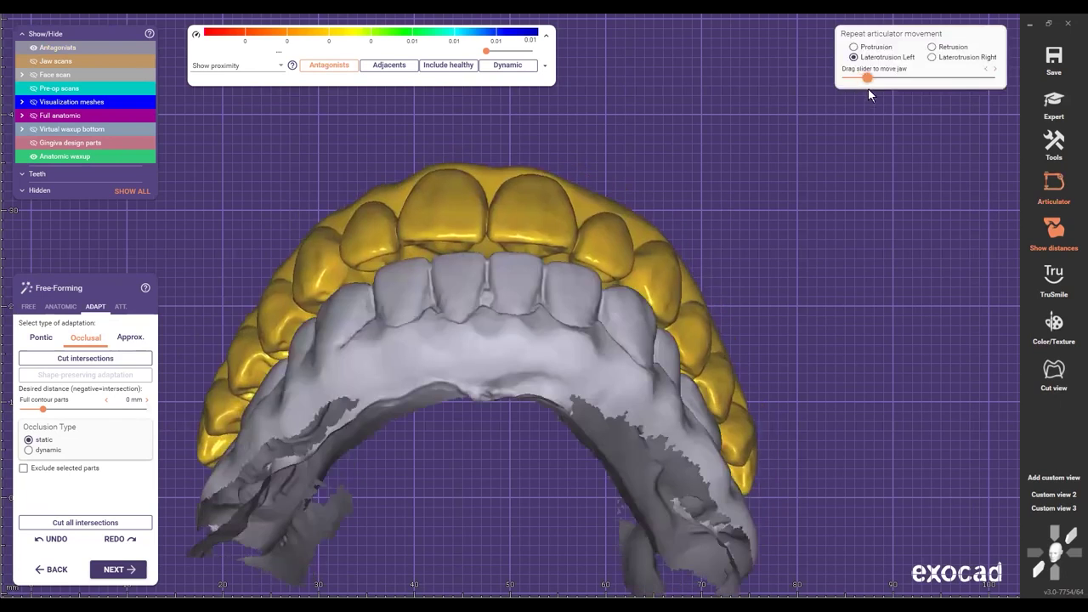
{"action": "key", "text": "ctrl+a"}
{"action": "right_click_drag", "start_coordinate": [739, 236], "coordinate": [742, 165]}
{"action": "mouse_move", "coordinate": [864, 77]}
{"action": "left_mouse_down"}
{"action": "mouse_move", "coordinate": [905, 94]}
{"action": "mouse_move", "coordinate": [842, 88]}
{"action": "mouse_move", "coordinate": [882, 81]}
{"action": "left_mouse_up"}
{"action": "left_click", "coordinate": [932, 57]}
{"action": "right_click_drag", "start_coordinate": [513, 318], "coordinate": [856, 191]}
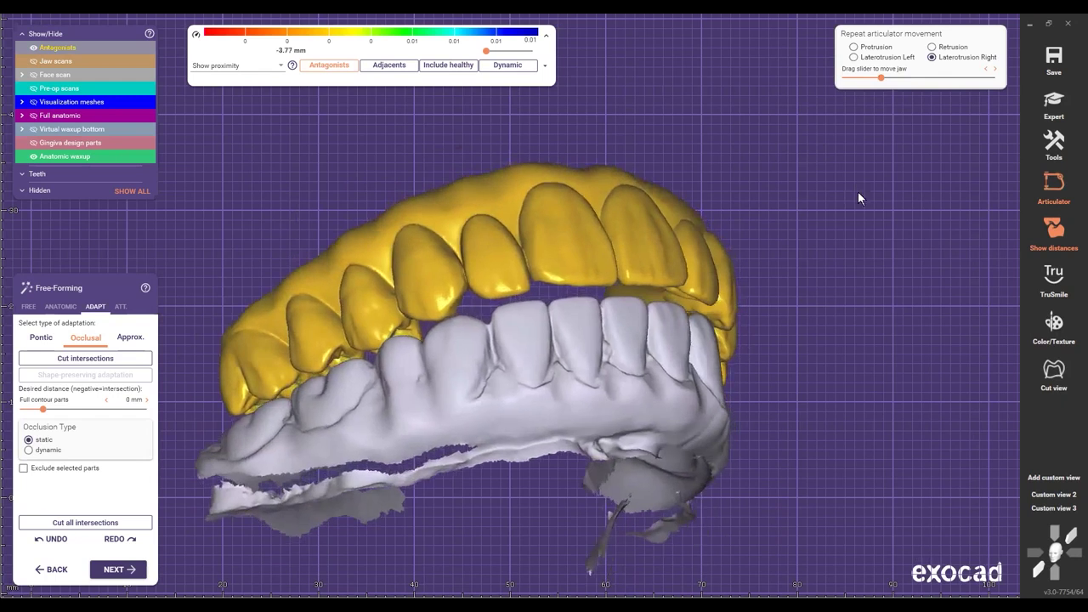
{"action": "left_click_drag", "start_coordinate": [882, 79], "coordinate": [877, 80]}
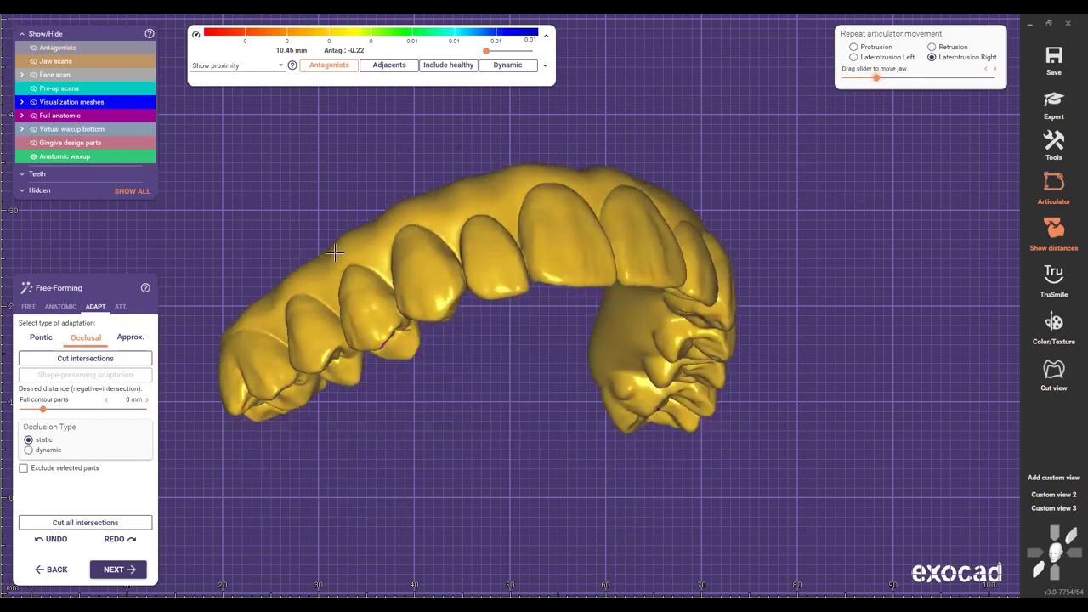
Step: Return to free Add/Remove, examine the first premolar's outer-cusp contact in right laterotrusion, and close the articulator
{"action": "right_click_drag", "start_coordinate": [351, 261], "coordinate": [353, 242]}
{"action": "scroll", "coordinate": [352, 245], "scroll_direction": "up", "scroll_amount": 4}
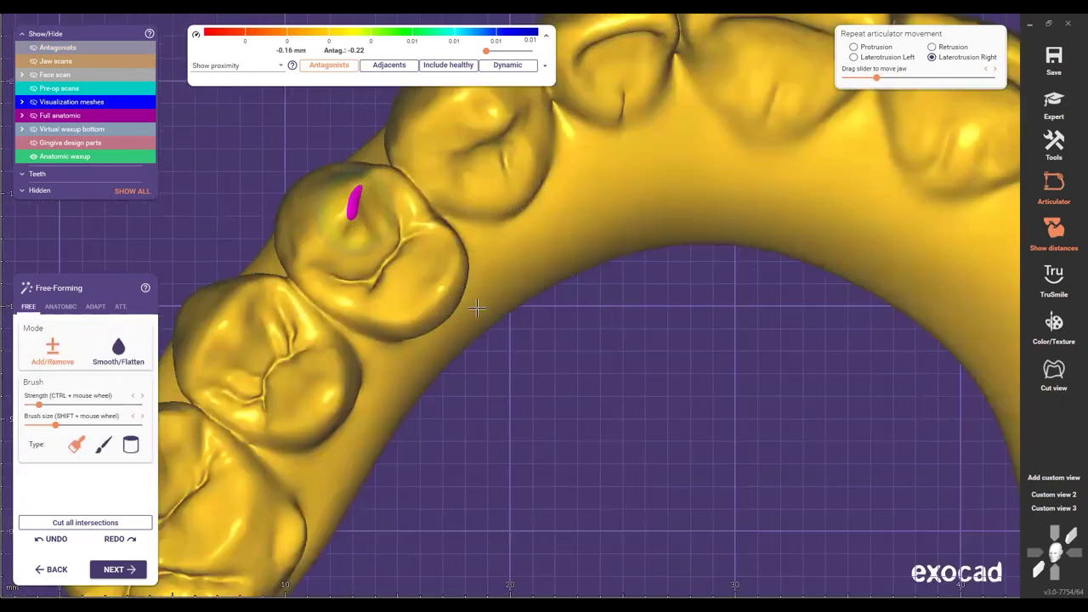
{"action": "scroll", "coordinate": [559, 422], "scroll_direction": "down", "scroll_amount": 4}
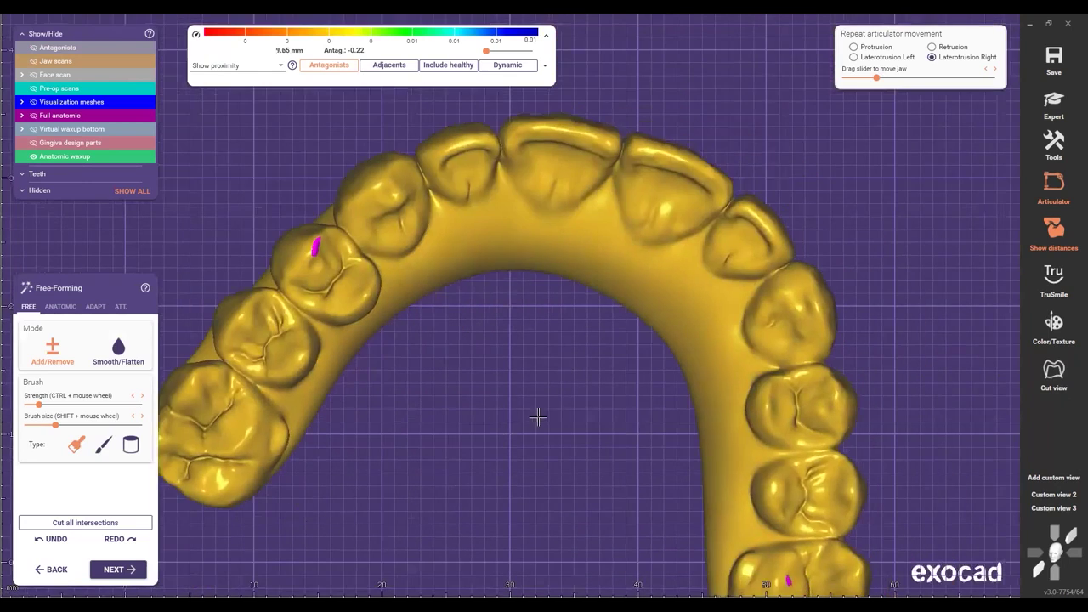
{"action": "left_click", "coordinate": [1061, 201]}
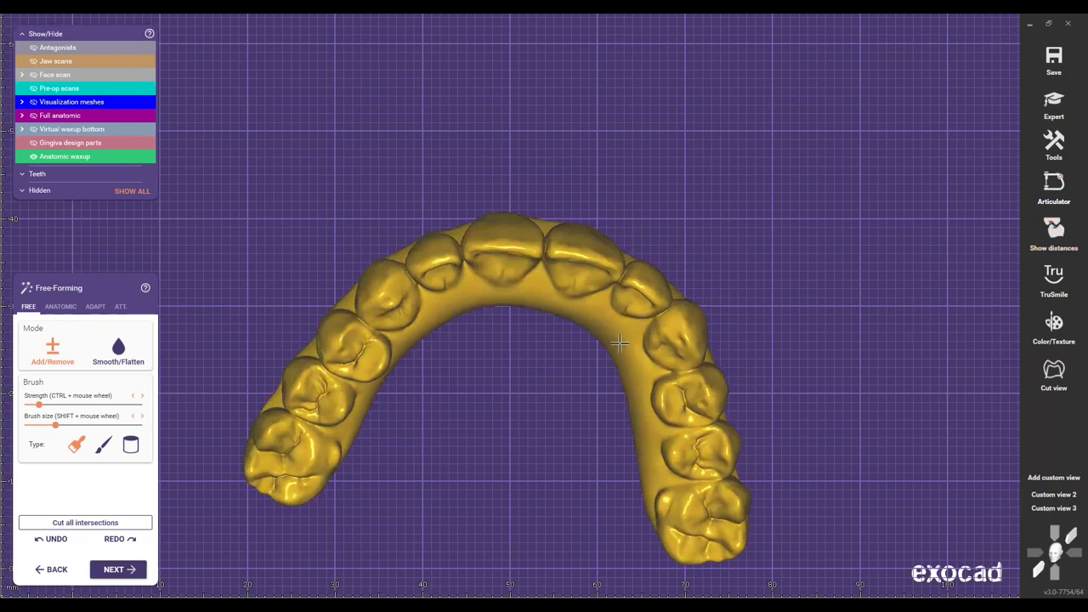
Step: Display the distances again and review the remaining contact spots over the whole arch
{"action": "right_click_drag", "start_coordinate": [619, 344], "coordinate": [600, 306]}
{"action": "left_click", "coordinate": [1055, 228]}
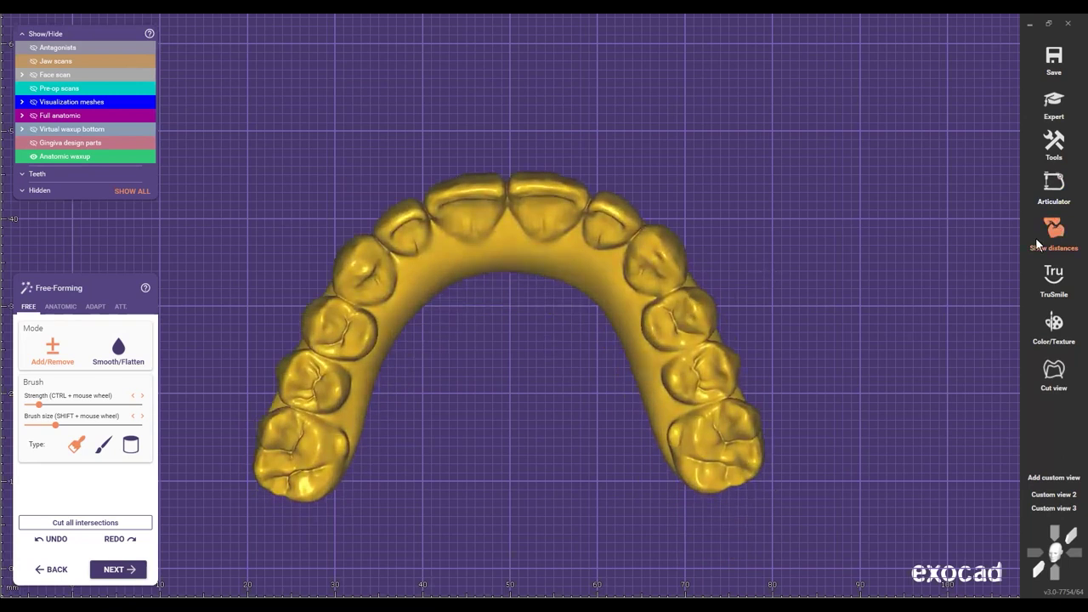
{"action": "middle_click_drag", "start_coordinate": [510, 370], "coordinate": [502, 339]}
{"action": "scroll", "coordinate": [638, 321], "scroll_direction": "up", "scroll_amount": 3}
{"action": "scroll", "coordinate": [482, 343], "scroll_direction": "down", "scroll_amount": 1}
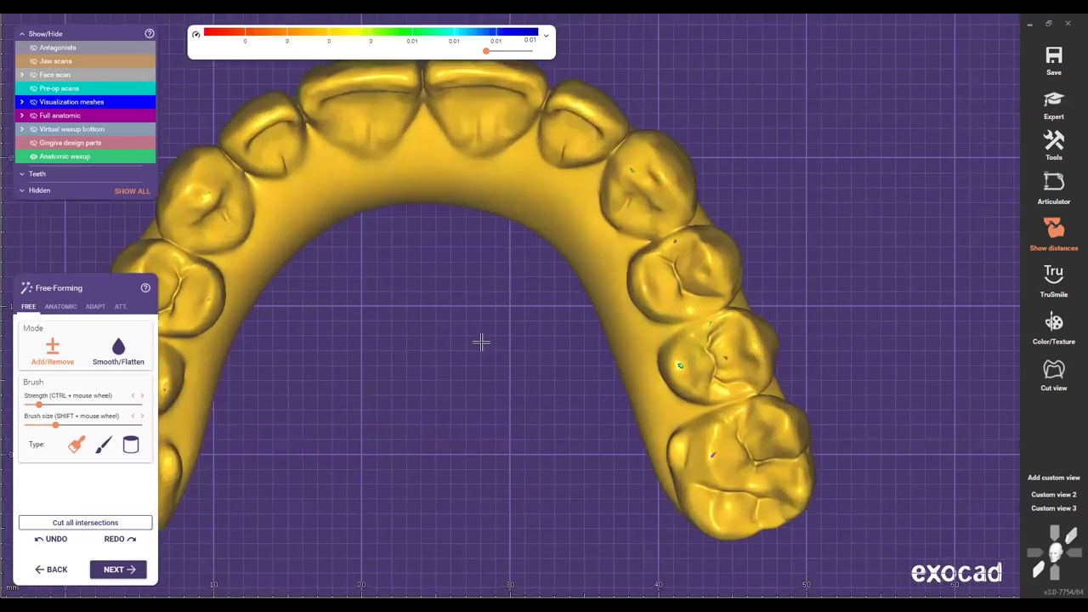
{"action": "scroll", "coordinate": [493, 347], "scroll_direction": "up", "scroll_amount": 4}
{"action": "scroll", "coordinate": [481, 351], "scroll_direction": "down", "scroll_amount": 4}
{"action": "scroll", "coordinate": [480, 352], "scroll_direction": "down", "scroll_amount": 1}
{"action": "right_click_drag", "start_coordinate": [480, 352], "coordinate": [481, 352]}
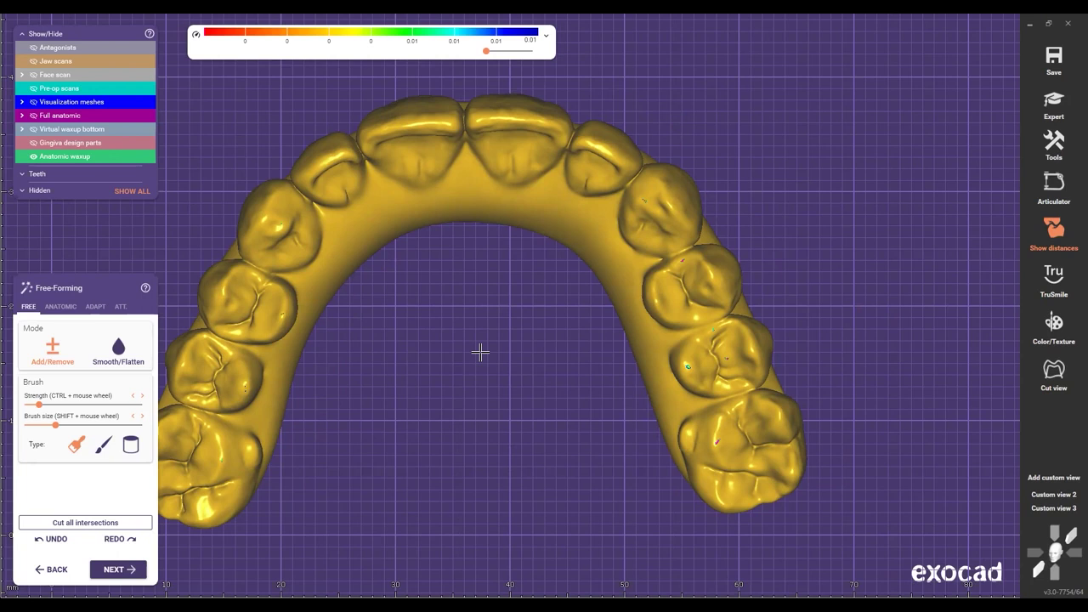
{"action": "scroll", "coordinate": [525, 456], "scroll_direction": "down", "scroll_amount": 5}
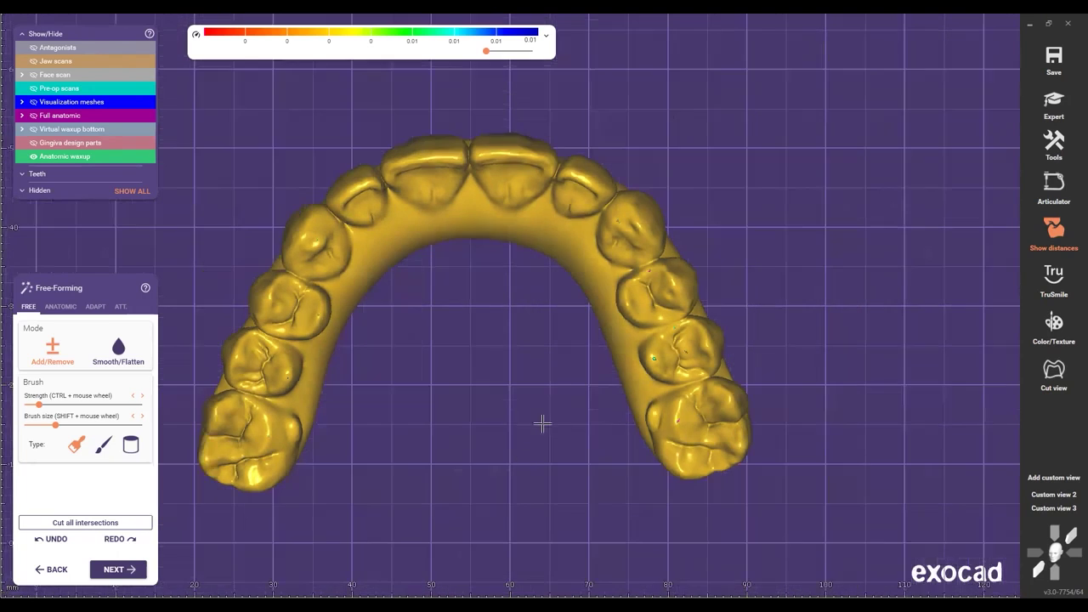
{"action": "right_click_drag", "start_coordinate": [539, 444], "coordinate": [545, 392]}
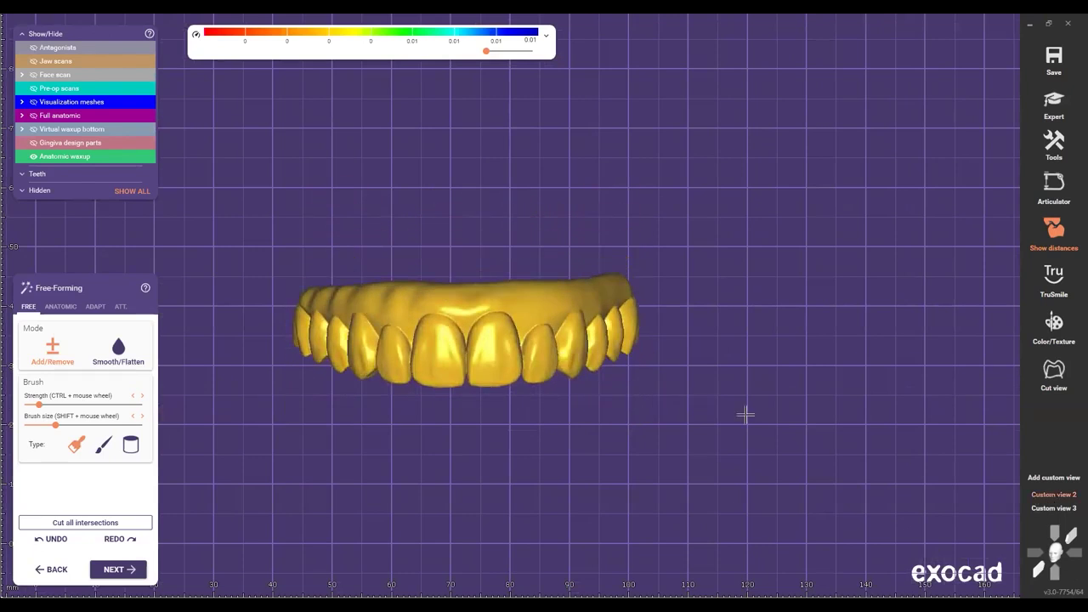
Step: Show the waxup from the front with the DuchenneSmile face scan overlaid at 50% opacity
{"action": "scroll", "coordinate": [752, 468], "scroll_direction": "up", "scroll_amount": 3}
{"action": "left_click", "coordinate": [1051, 509]}
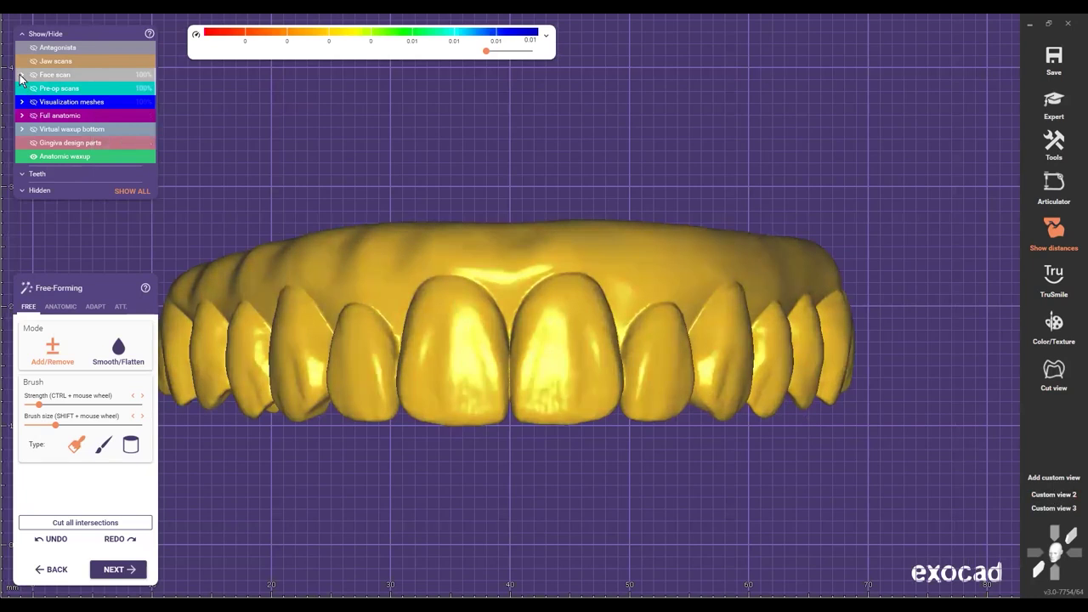
{"action": "left_click", "coordinate": [58, 78]}
{"action": "left_click_drag", "start_coordinate": [63, 87], "coordinate": [92, 92]}
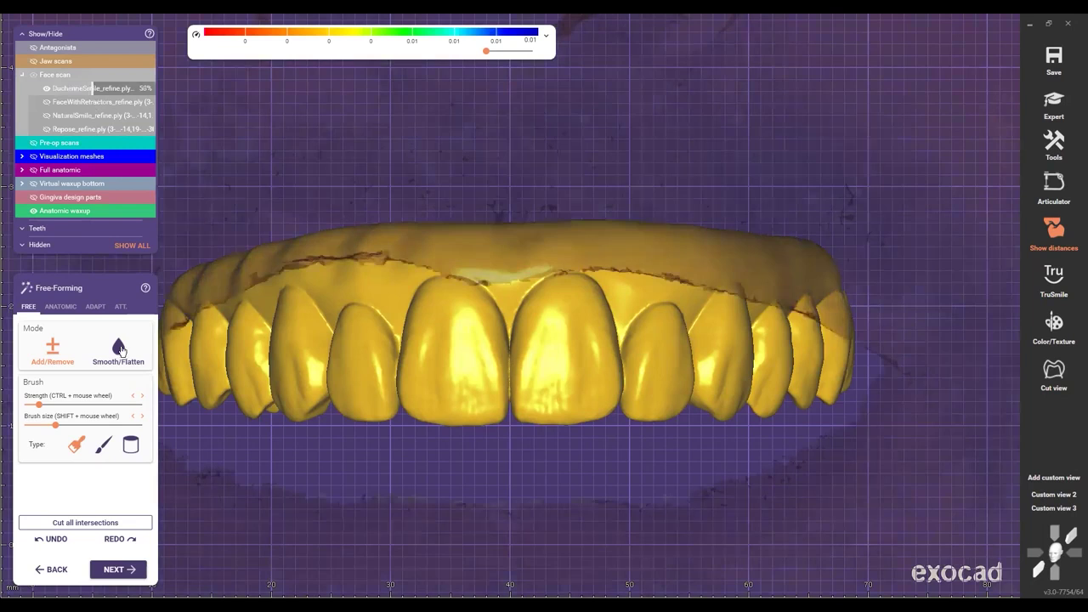
Step: Pull the gingival part of the upper right lateral incisor upward with the anatomic Tooth parts preset
{"action": "left_click", "coordinate": [60, 306]}
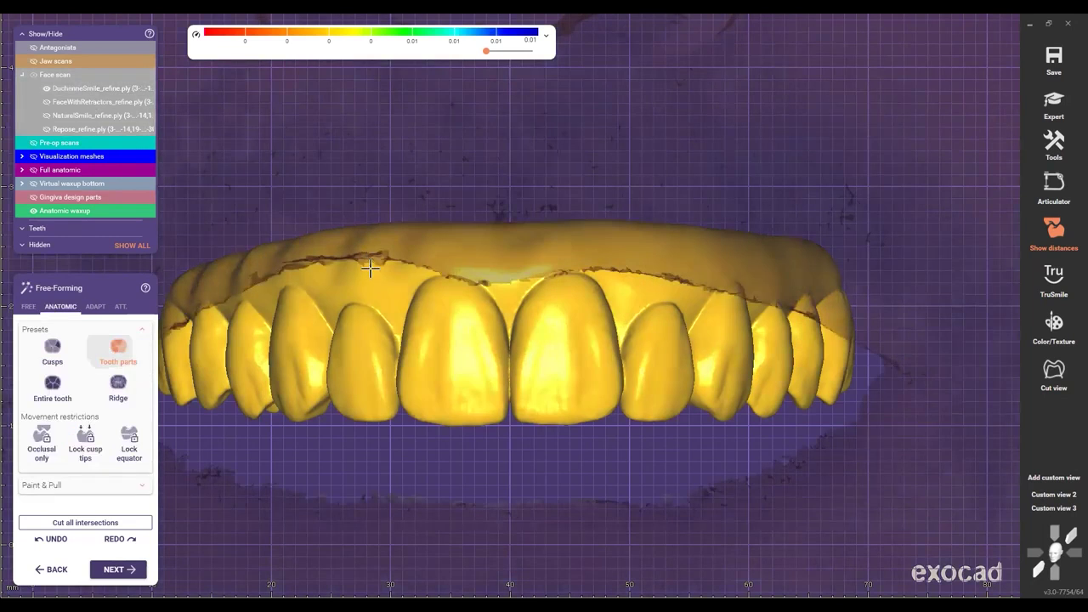
{"action": "scroll", "coordinate": [467, 315], "scroll_direction": "up", "scroll_amount": 3}
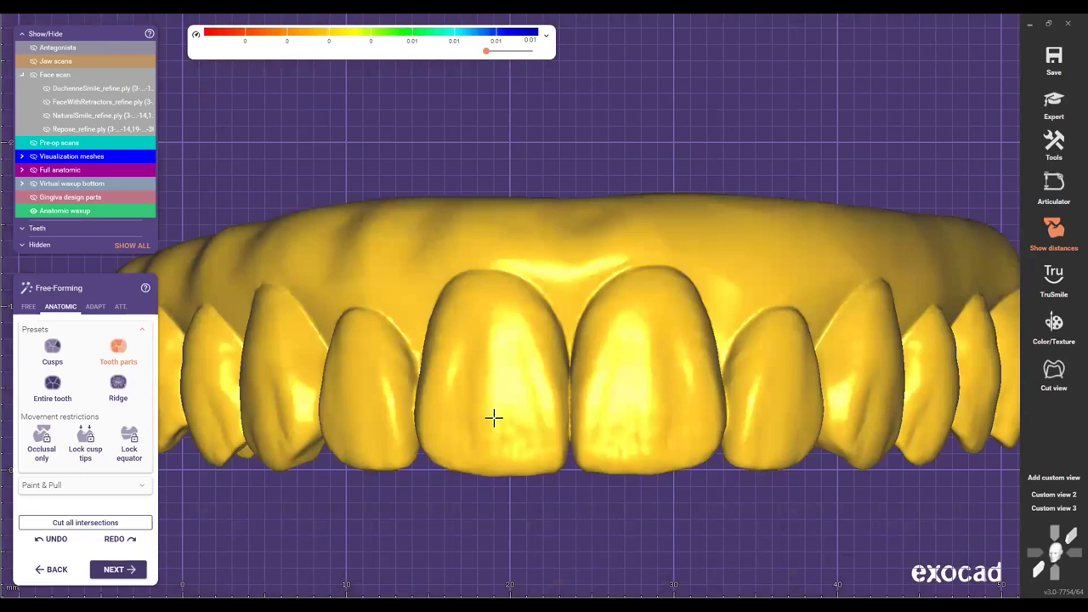
{"action": "scroll", "coordinate": [404, 316], "scroll_direction": "down", "scroll_amount": 3}
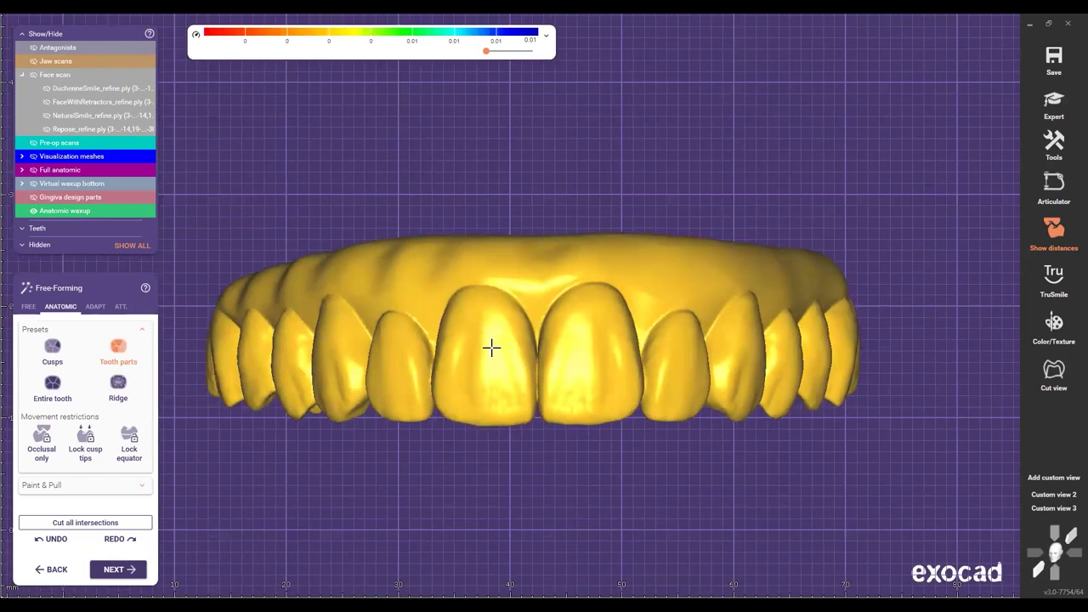
{"action": "right_click_drag", "start_coordinate": [427, 299], "coordinate": [437, 188]}
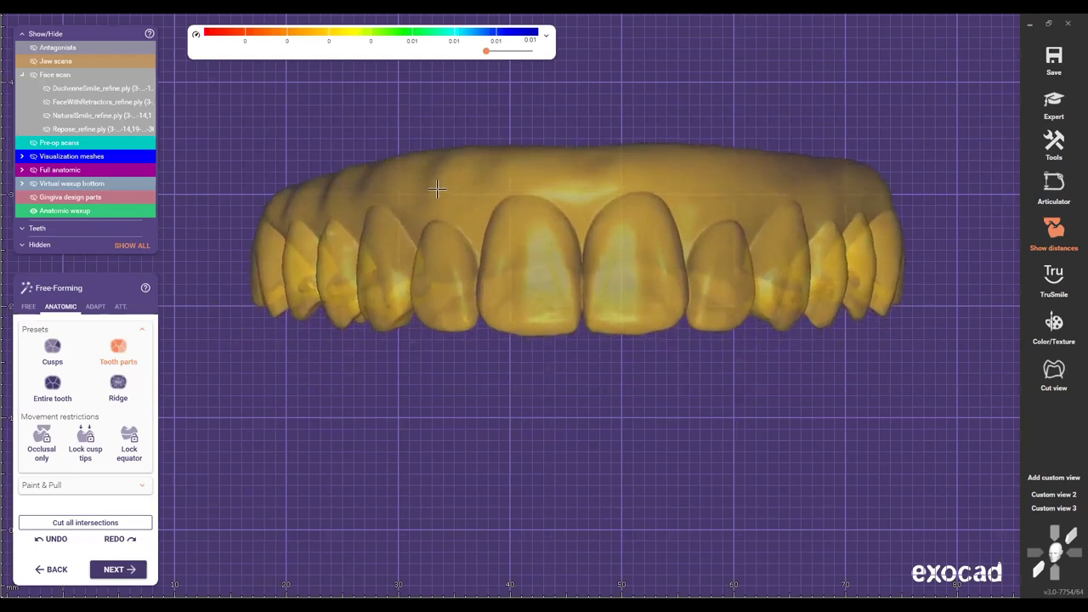
{"action": "left_click_drag", "start_coordinate": [432, 178], "coordinate": [432, 169]}
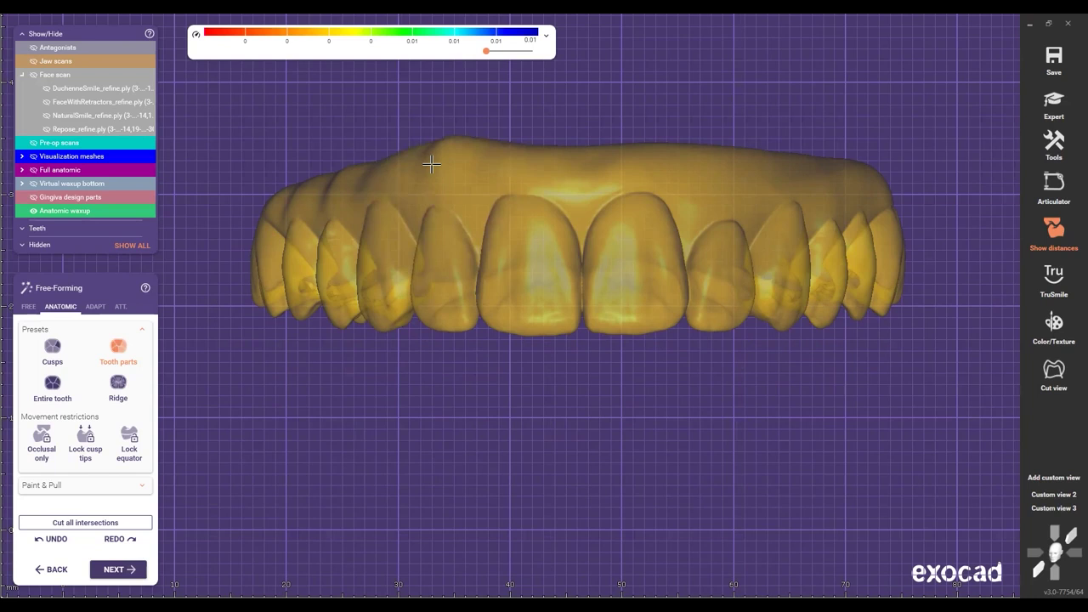
{"action": "scroll", "coordinate": [479, 221], "scroll_direction": "down", "scroll_amount": 3}
{"action": "mouse_move", "coordinate": [479, 221]}
{"action": "right_mouse_down"}
{"action": "mouse_move", "coordinate": [549, 243]}
{"action": "mouse_move", "coordinate": [491, 248]}
{"action": "mouse_move", "coordinate": [477, 221]}
{"action": "right_mouse_up"}
{"action": "scroll", "coordinate": [539, 270], "scroll_direction": "up", "scroll_amount": 4}
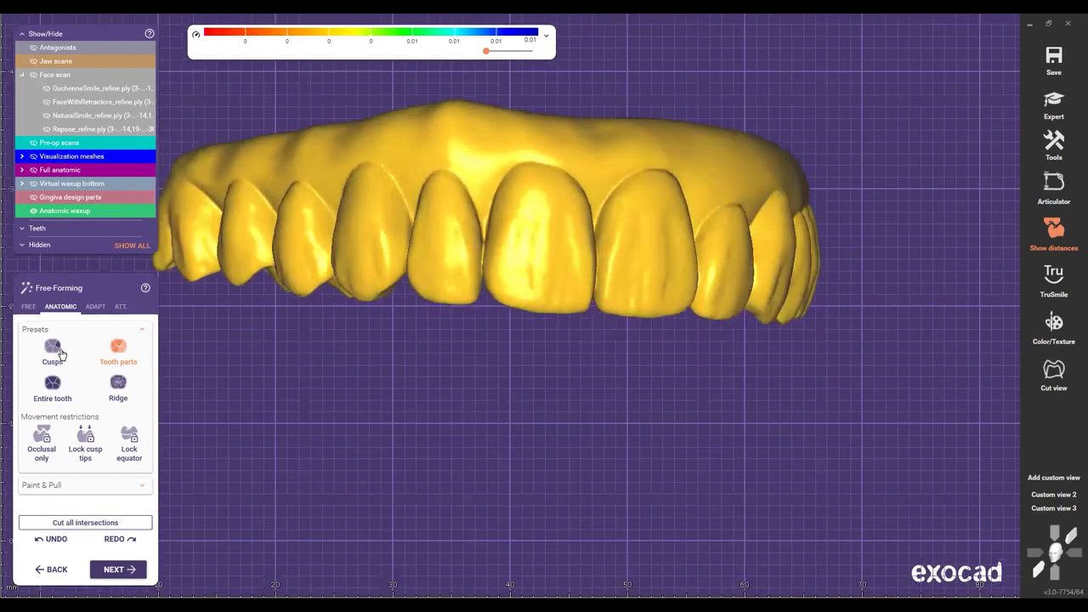
Step: Examine the right incisors, canine and premolars from the front and side, trying the Cusps preset and returning to Tooth parts
{"action": "left_click", "coordinate": [62, 348]}
{"action": "scroll", "coordinate": [513, 287], "scroll_direction": "down", "scroll_amount": 3}
{"action": "right_click_drag", "start_coordinate": [513, 287], "coordinate": [493, 230]}
{"action": "scroll", "coordinate": [461, 235], "scroll_direction": "up", "scroll_amount": 5}
{"action": "scroll", "coordinate": [440, 295], "scroll_direction": "up", "scroll_amount": 3}
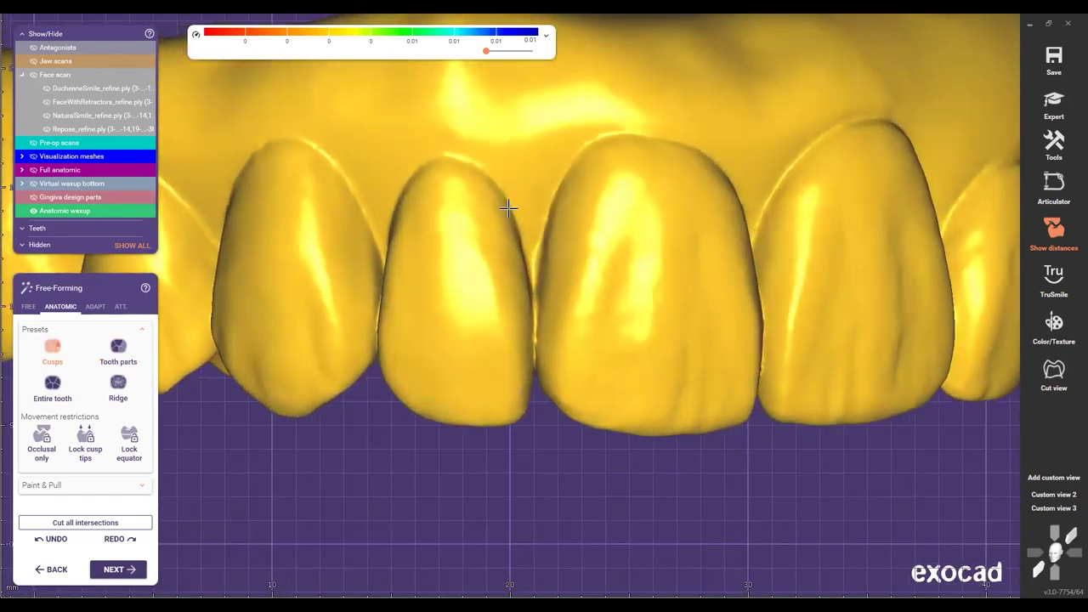
{"action": "scroll", "coordinate": [506, 201], "scroll_direction": "down", "scroll_amount": 5}
{"action": "right_click_drag", "start_coordinate": [600, 382], "coordinate": [480, 340]}
{"action": "left_click", "coordinate": [118, 345]}
{"action": "scroll", "coordinate": [367, 210], "scroll_direction": "up", "scroll_amount": 2}
{"action": "middle_click_drag", "start_coordinate": [391, 408], "coordinate": [592, 456]}
{"action": "scroll", "coordinate": [573, 262], "scroll_direction": "up", "scroll_amount": 3}
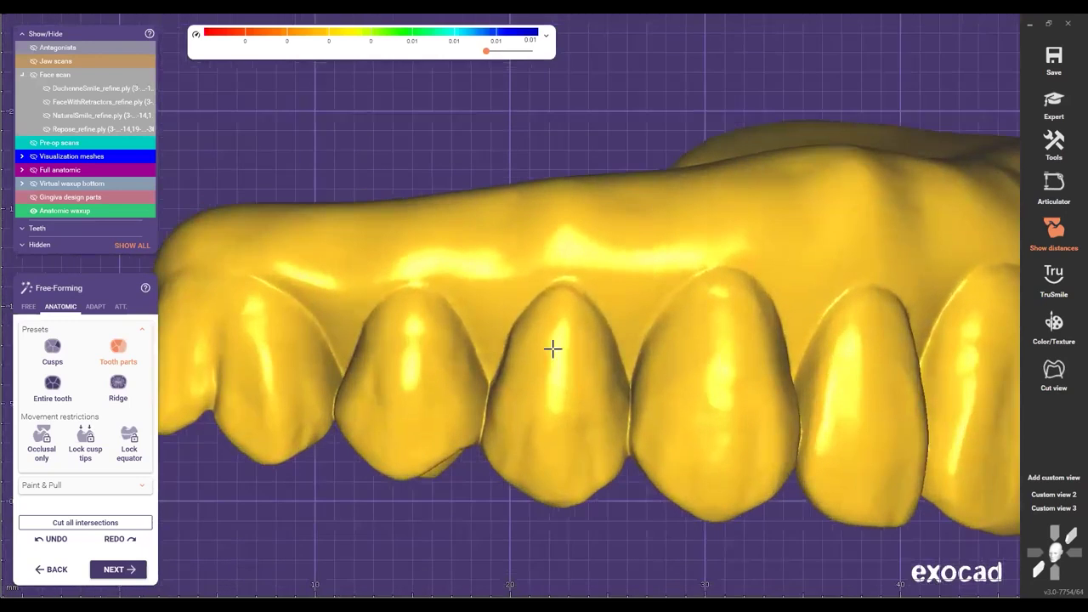
Step: Refine the gum contour above the upper right canine and premolars with Tooth parts and compare the waxup with the antagonists
{"action": "scroll", "coordinate": [552, 311], "scroll_direction": "down", "scroll_amount": 6}
{"action": "left_click", "coordinate": [1039, 498]}
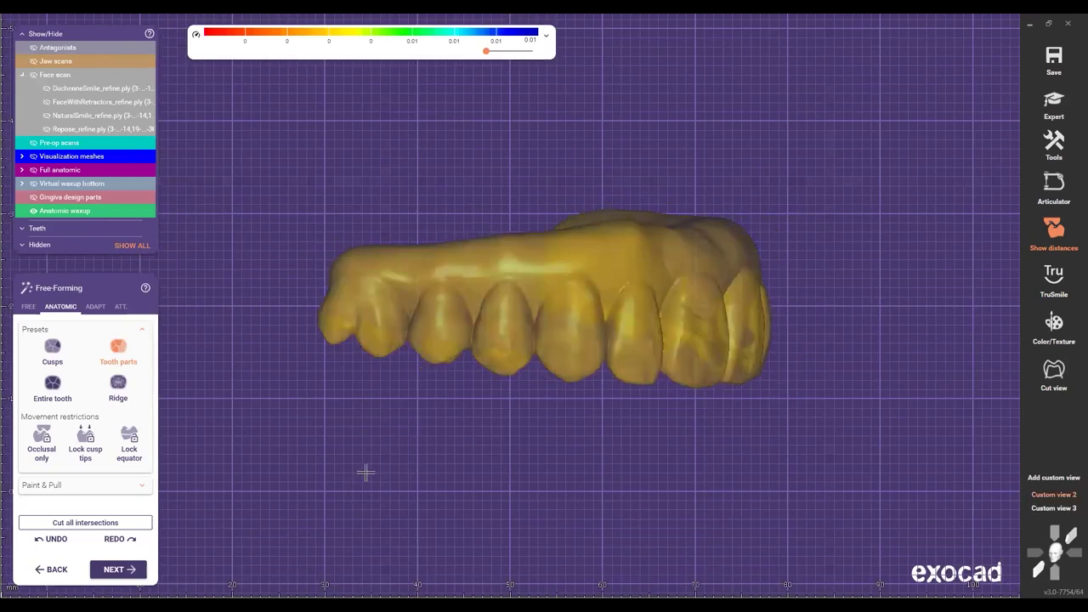
{"action": "right_click_drag", "start_coordinate": [477, 454], "coordinate": [447, 433]}
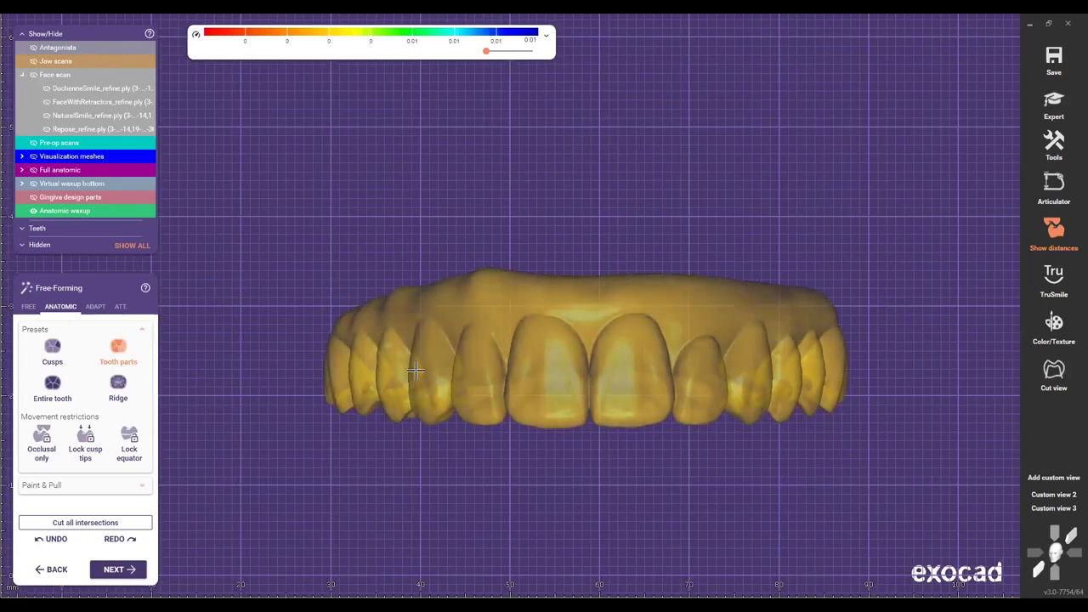
{"action": "mouse_move", "coordinate": [467, 362]}
{"action": "right_mouse_down"}
{"action": "mouse_move", "coordinate": [524, 295]}
{"action": "mouse_move", "coordinate": [566, 382]}
{"action": "mouse_move", "coordinate": [517, 226]}
{"action": "mouse_move", "coordinate": [529, 340]}
{"action": "mouse_move", "coordinate": [460, 397]}
{"action": "mouse_move", "coordinate": [388, 383]}
{"action": "mouse_move", "coordinate": [476, 396]}
{"action": "mouse_move", "coordinate": [476, 382]}
{"action": "mouse_move", "coordinate": [453, 383]}
{"action": "mouse_move", "coordinate": [510, 423]}
{"action": "mouse_move", "coordinate": [459, 338]}
{"action": "mouse_move", "coordinate": [468, 380]}
{"action": "right_mouse_up"}
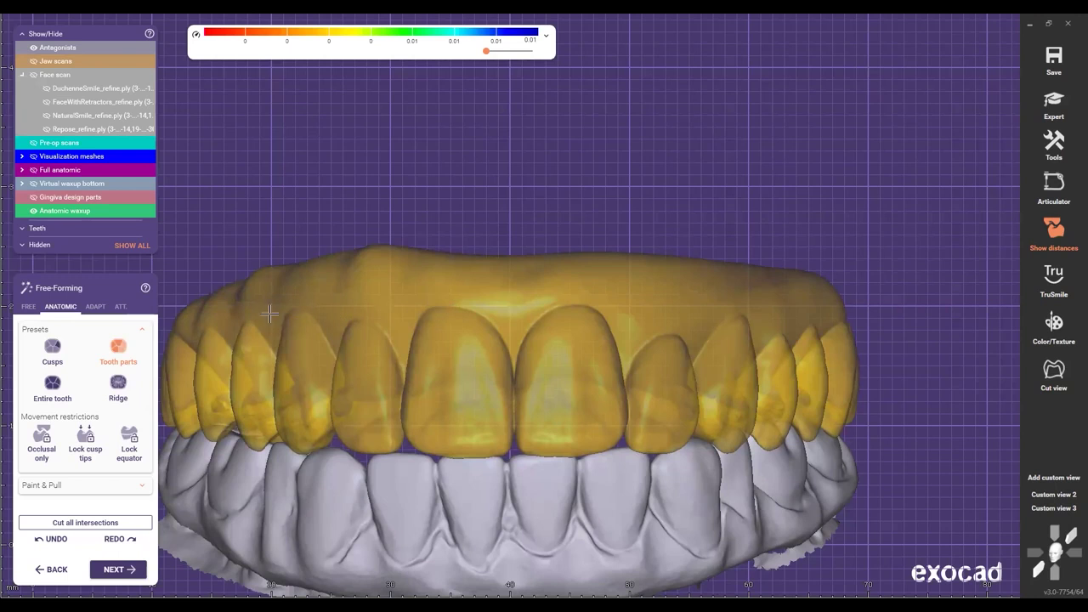
{"action": "right_click_drag", "start_coordinate": [463, 471], "coordinate": [465, 472]}
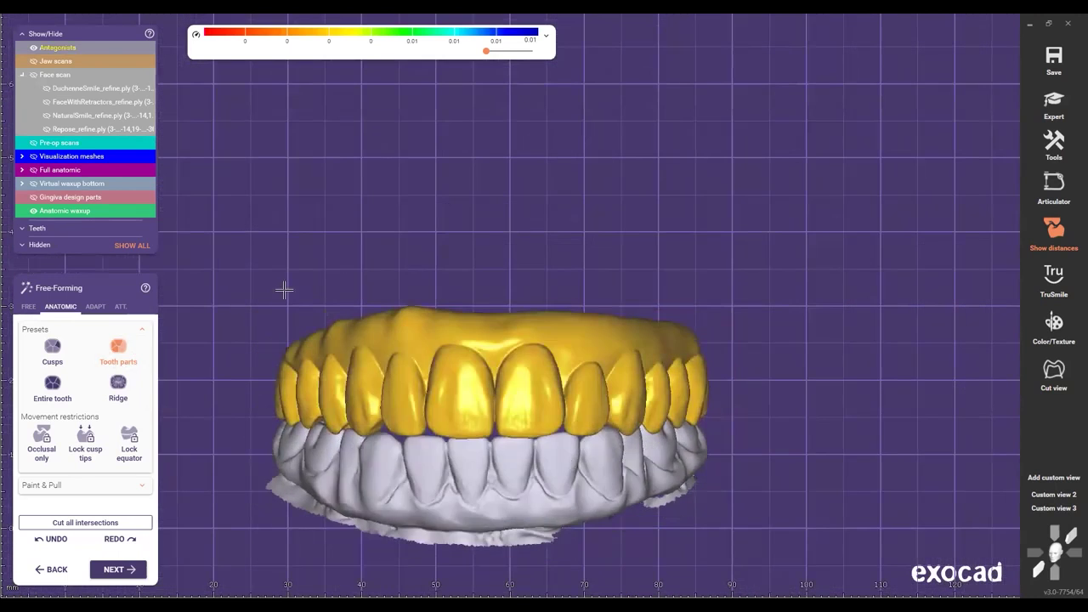
{"action": "right_click_drag", "start_coordinate": [284, 292], "coordinate": [464, 331]}
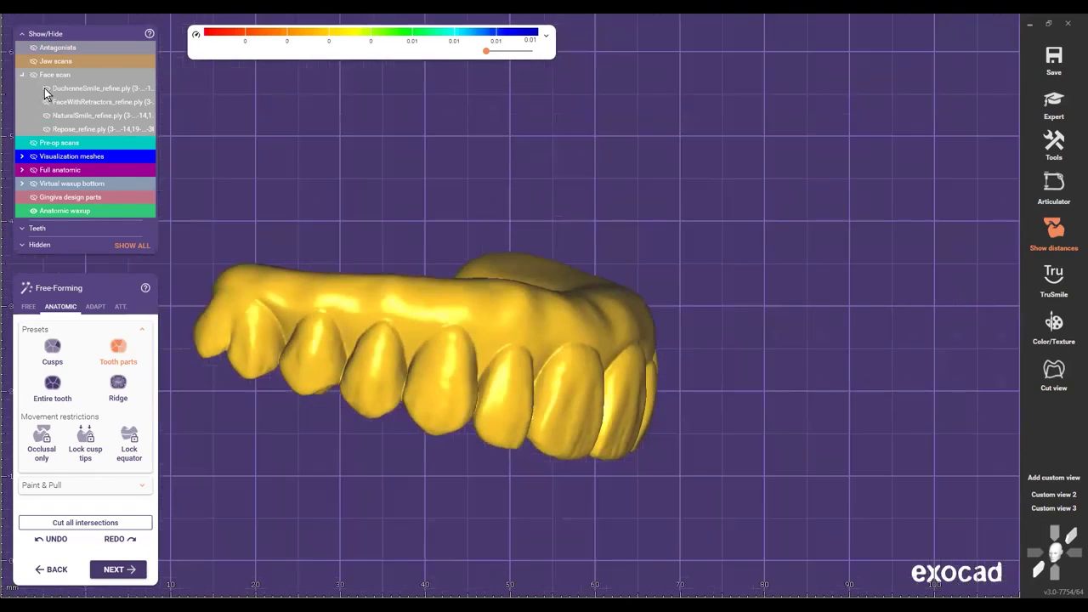
Step: Check the waxup inside the DuchenneSmile face scan, hide the scan and return to the frontal view
{"action": "scroll", "coordinate": [462, 340], "scroll_direction": "down", "scroll_amount": 5}
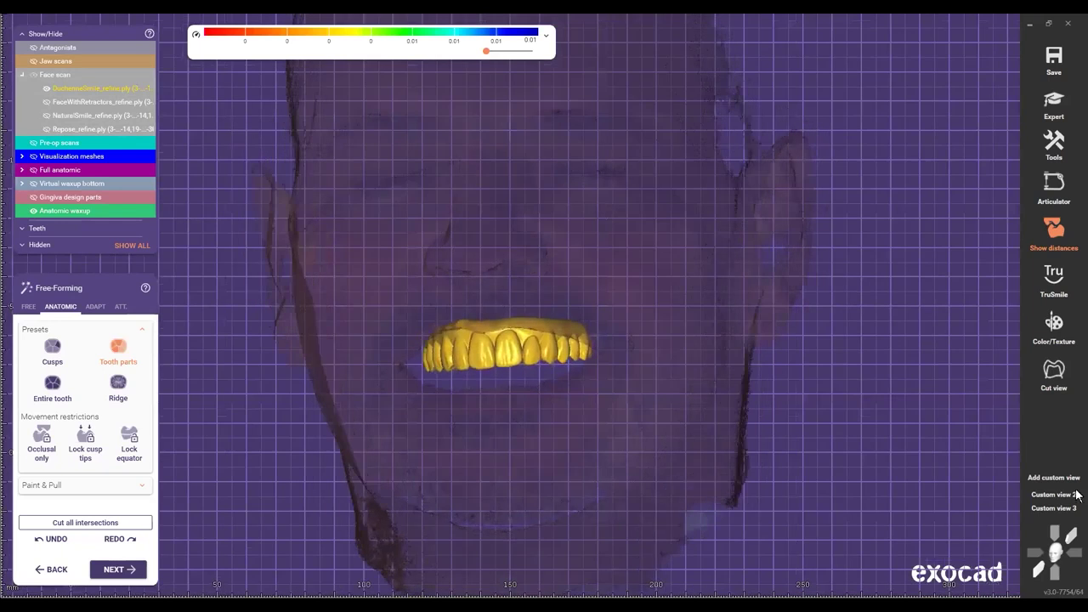
{"action": "scroll", "coordinate": [595, 362], "scroll_direction": "up", "scroll_amount": 8}
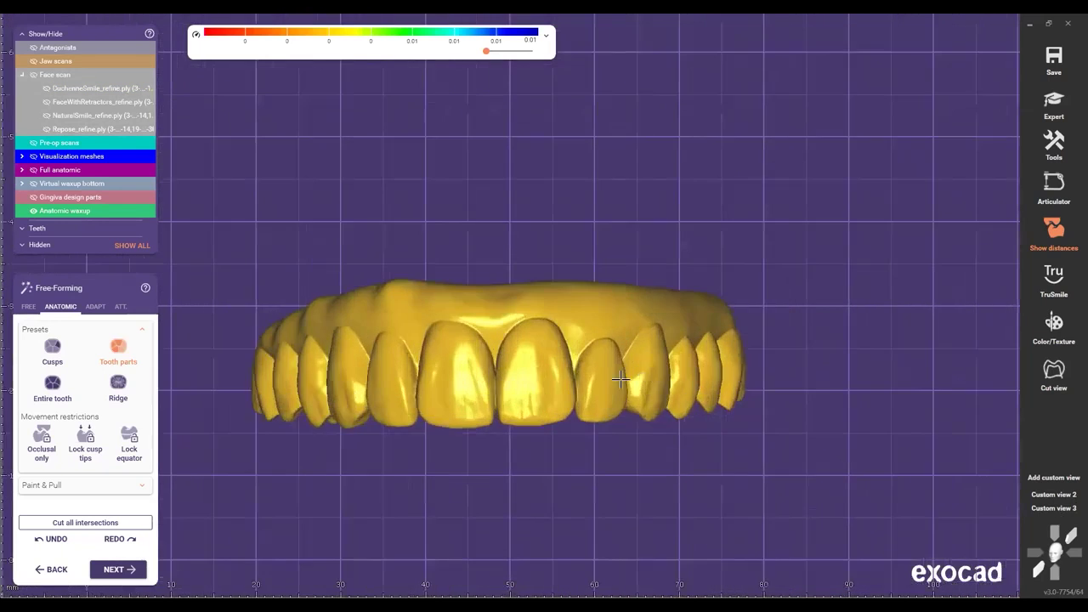
{"action": "scroll", "coordinate": [690, 285], "scroll_direction": "up", "scroll_amount": 1}
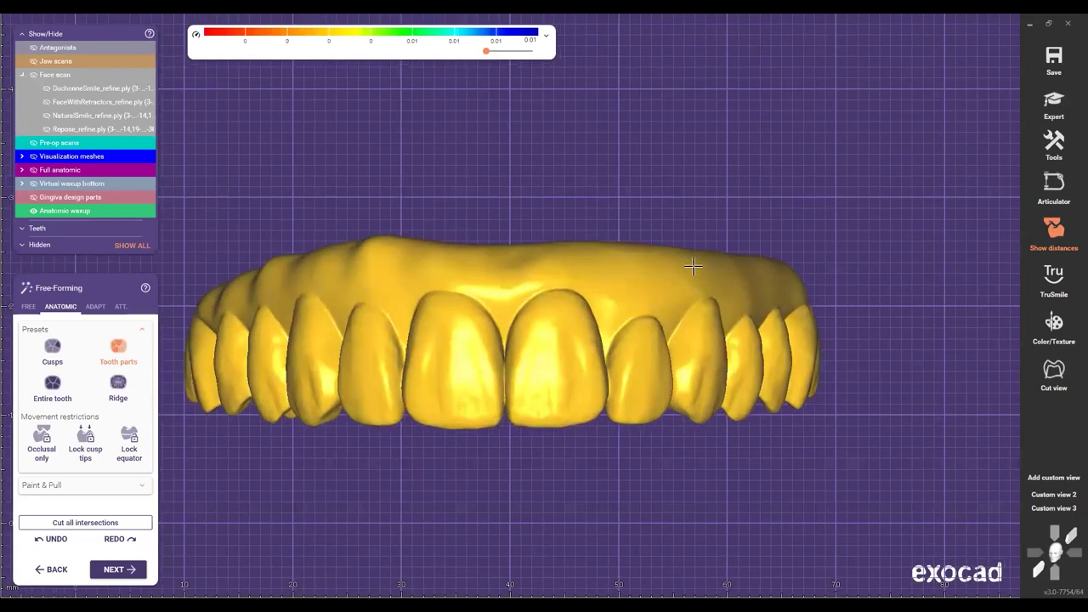
Step: Raise the gingival part of the upper left lateral incisor to match the opposite side and undo the unwanted trial pulls
{"action": "scroll", "coordinate": [693, 265], "scroll_direction": "up", "scroll_amount": 1}
{"action": "scroll", "coordinate": [694, 249], "scroll_direction": "down", "scroll_amount": 3, "text": "ctrl"}
{"action": "key", "text": "ctrl+z"}
{"action": "key", "text": "ctrl+z"}
{"action": "key", "text": "ctrl+z"}
{"action": "key", "text": "ctrl+z"}
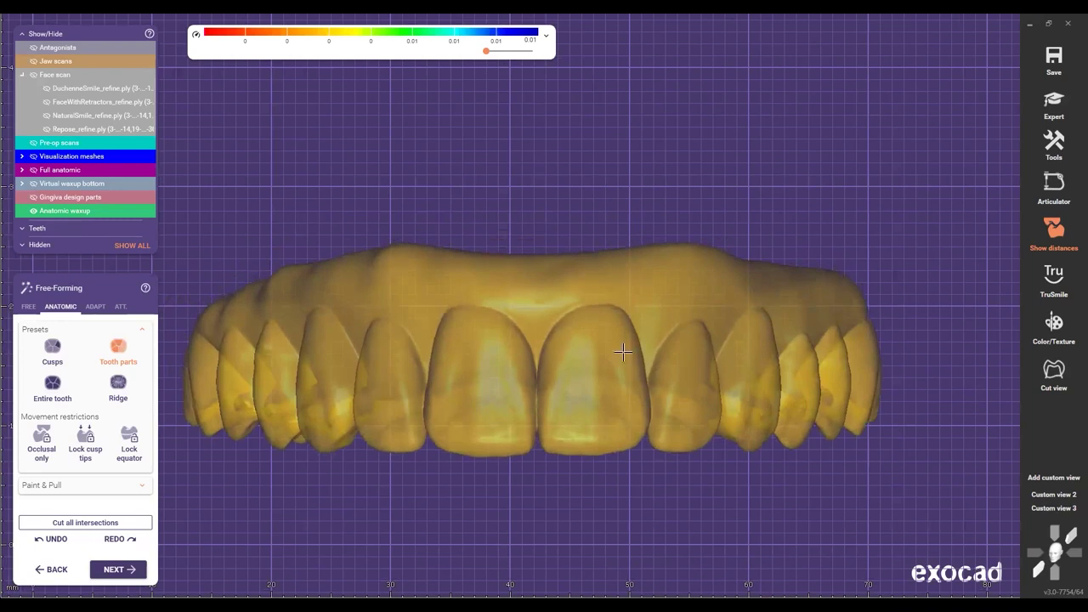
Step: Pull the gum contour above the upper left canine and premolars outward and upward to balance the arch
{"action": "middle_click_drag", "start_coordinate": [607, 348], "coordinate": [615, 349]}
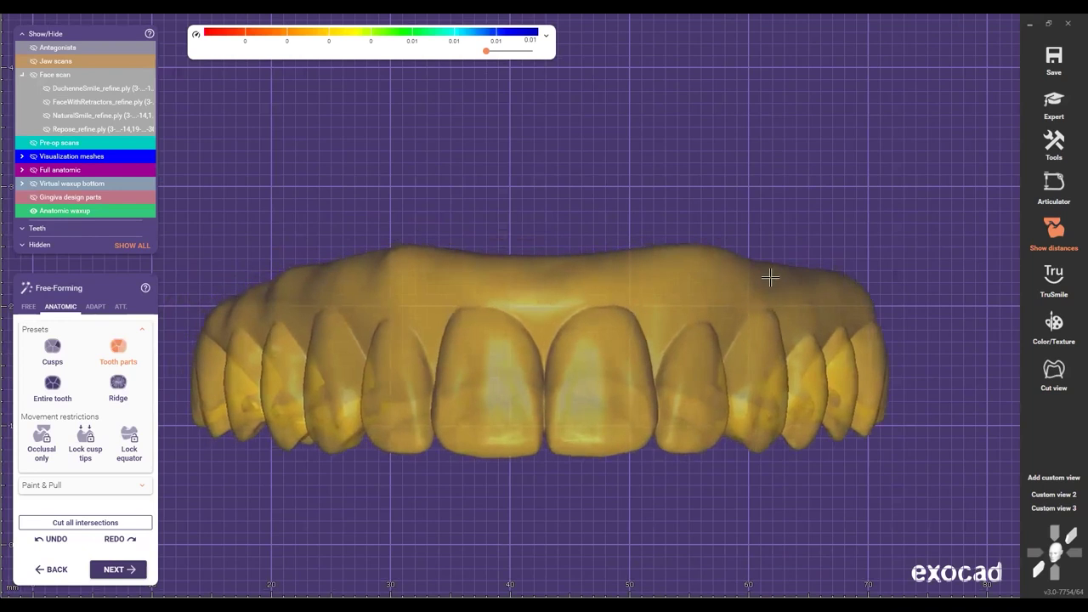
{"action": "middle_click_drag", "start_coordinate": [665, 323], "coordinate": [671, 309]}
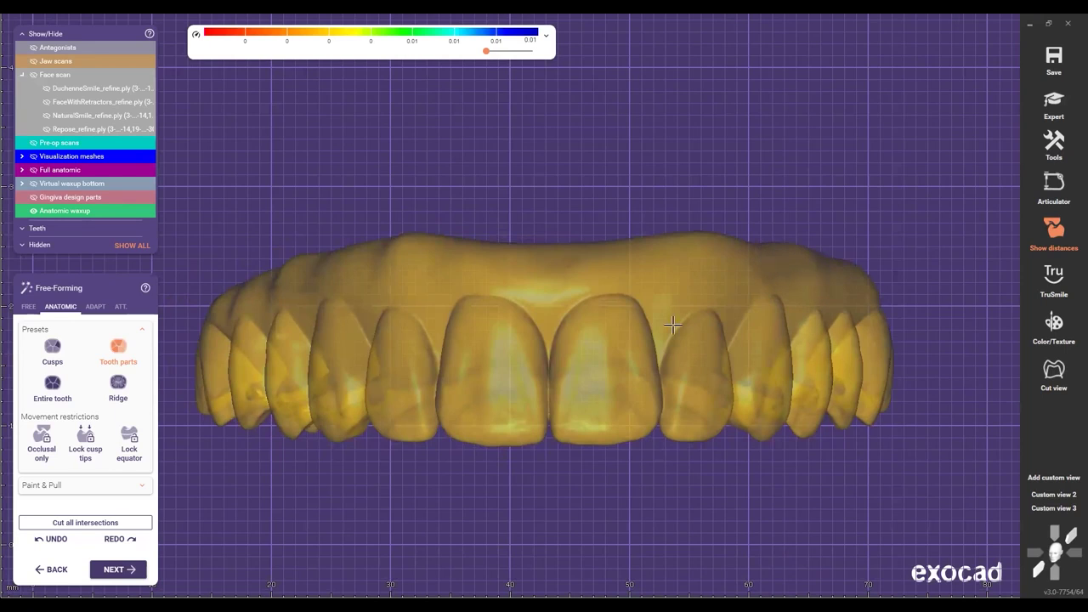
{"action": "middle_click_drag", "start_coordinate": [655, 315], "coordinate": [658, 308]}
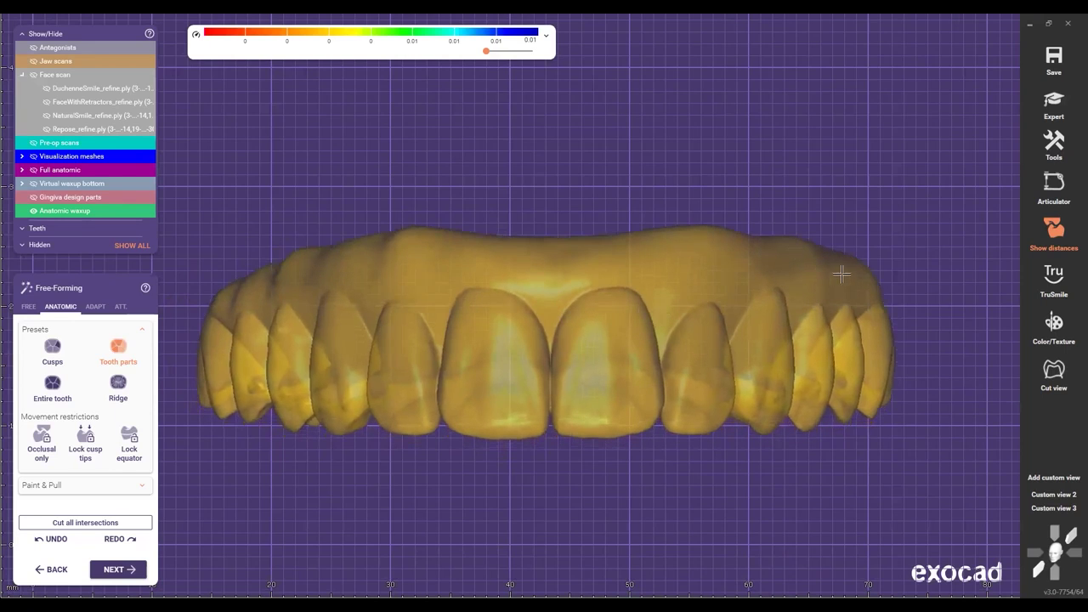
{"action": "middle_click_drag", "start_coordinate": [779, 317], "coordinate": [756, 328]}
{"action": "middle_click_drag", "start_coordinate": [845, 294], "coordinate": [839, 277]}
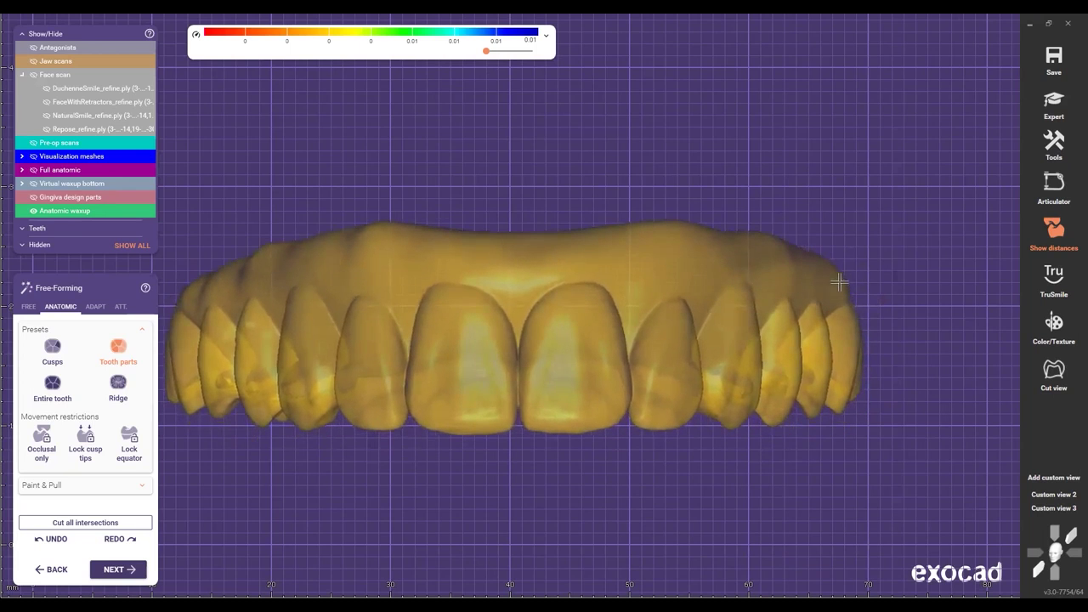
{"action": "scroll", "coordinate": [624, 335], "scroll_direction": "down", "scroll_amount": 3}
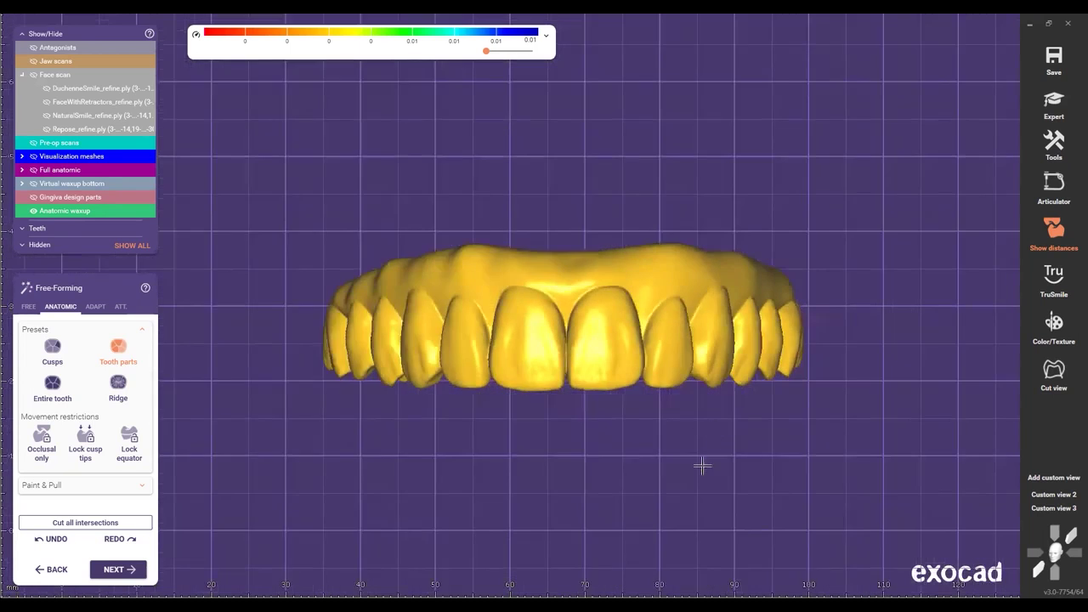
{"action": "scroll", "coordinate": [780, 300], "scroll_direction": "down", "scroll_amount": 3}
Step: Set the distance display to show proximity to the antagonists with the scale up to 0.51 mm and view the occlusal surfaces
{"action": "right_click_drag", "start_coordinate": [780, 300], "coordinate": [841, 283]}
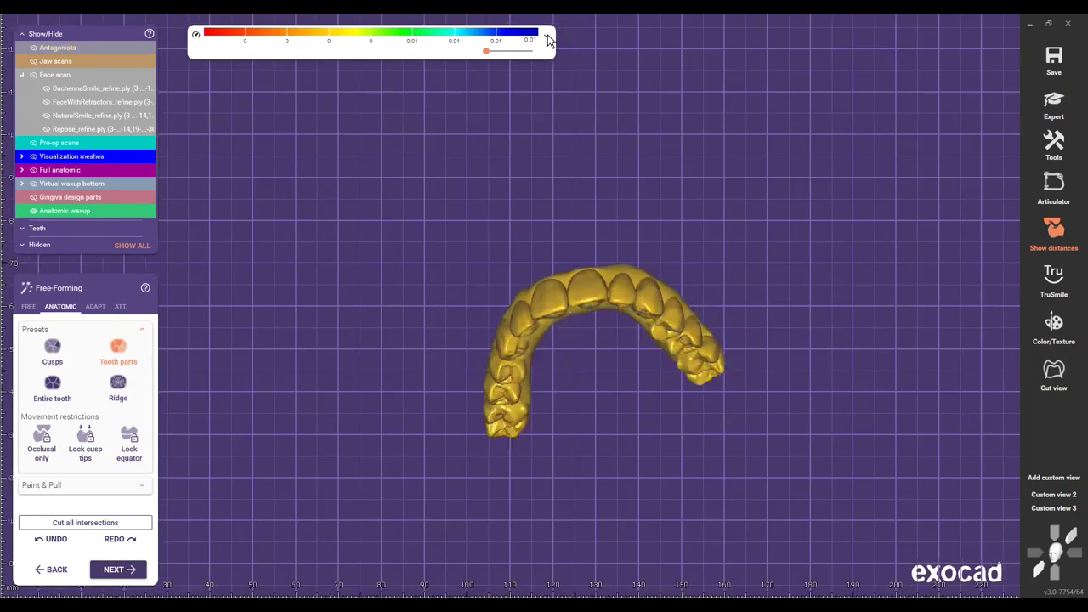
{"action": "left_click", "coordinate": [274, 64]}
{"action": "left_click", "coordinate": [259, 97]}
{"action": "left_click", "coordinate": [503, 52]}
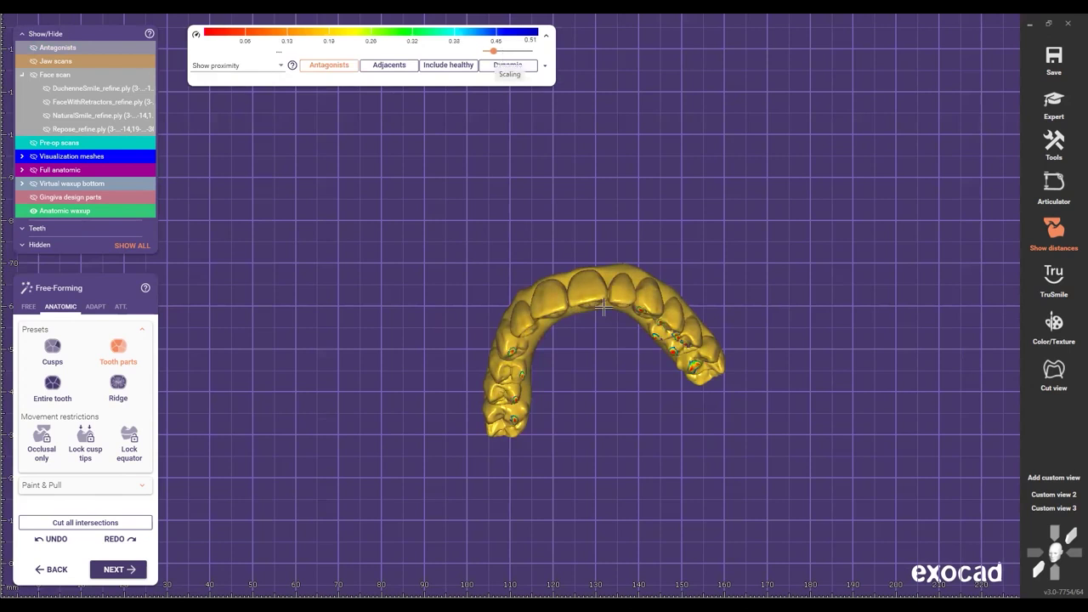
{"action": "right_click_drag", "start_coordinate": [611, 386], "coordinate": [603, 371]}
{"action": "scroll", "coordinate": [542, 391], "scroll_direction": "up", "scroll_amount": 4}
{"action": "right_click_drag", "start_coordinate": [539, 395], "coordinate": [551, 338]}
{"action": "scroll", "coordinate": [607, 367], "scroll_direction": "up", "scroll_amount": 2}
{"action": "scroll", "coordinate": [567, 363], "scroll_direction": "up", "scroll_amount": 2}
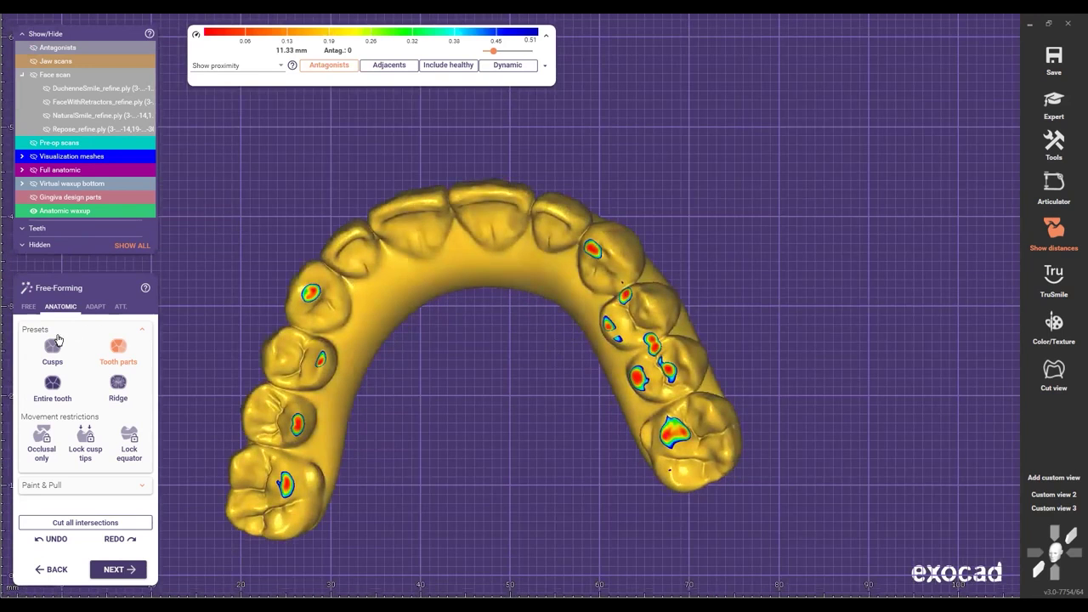
Step: Strengthen the antagonist contacts on the upper left canine and premolars using free Add/Remove with the smallest brush size
{"action": "scroll", "coordinate": [402, 393], "scroll_direction": "up", "scroll_amount": 2}
{"action": "scroll", "coordinate": [444, 384], "scroll_direction": "up", "scroll_amount": 1}
{"action": "right_click_drag", "start_coordinate": [491, 375], "coordinate": [517, 381]}
{"action": "scroll", "coordinate": [616, 271], "scroll_direction": "down", "scroll_amount": 3}
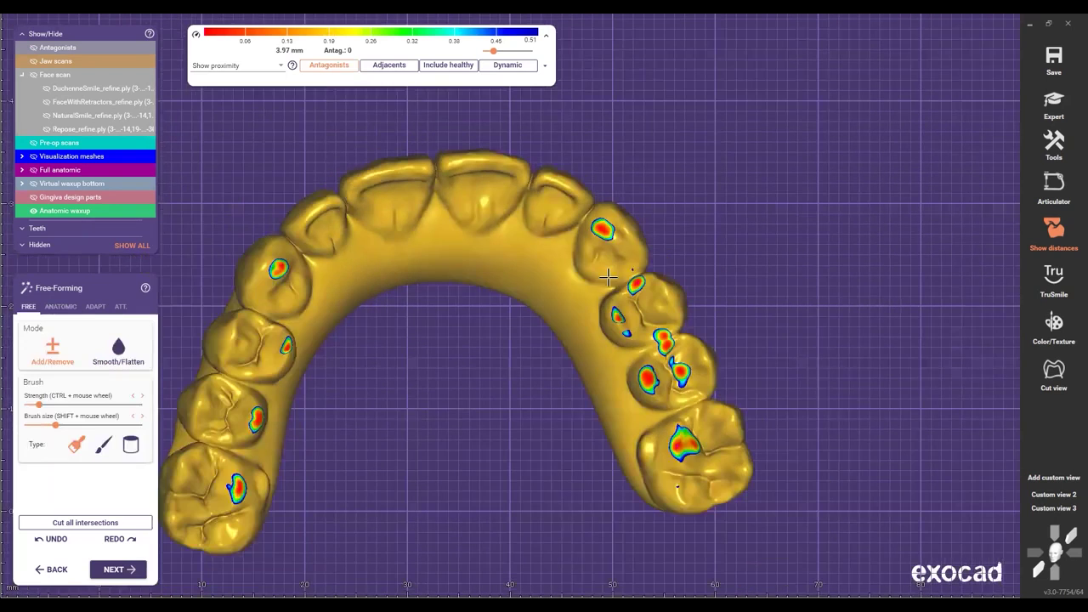
{"action": "scroll", "coordinate": [607, 402], "scroll_direction": "up", "scroll_amount": 1}
{"action": "scroll", "coordinate": [670, 499], "scroll_direction": "up", "scroll_amount": 1}
{"action": "scroll", "coordinate": [699, 467], "scroll_direction": "up", "scroll_amount": 1}
{"action": "scroll", "coordinate": [717, 494], "scroll_direction": "up", "scroll_amount": 4}
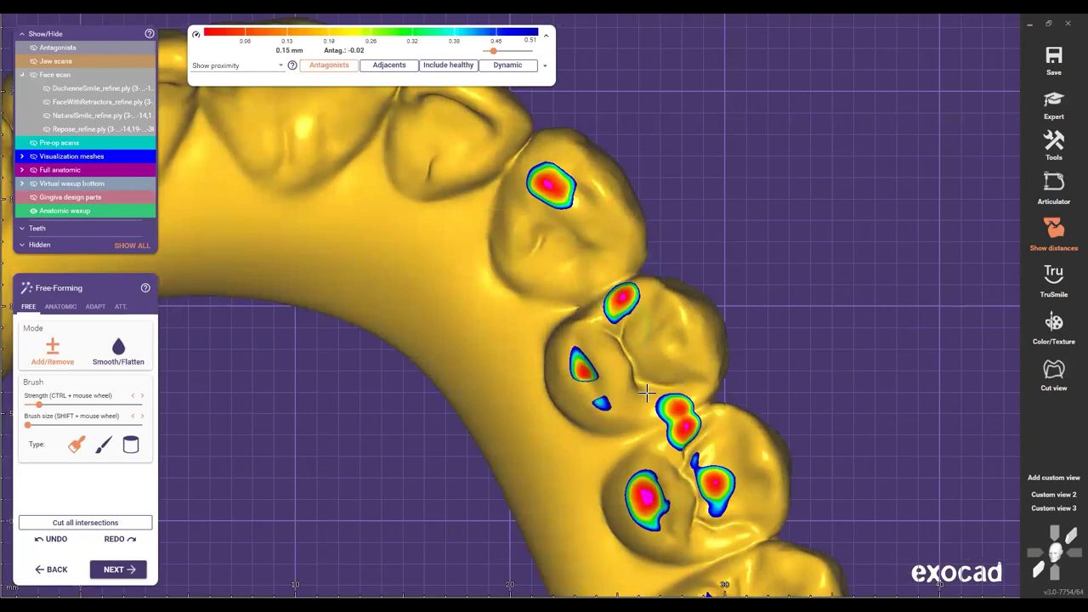
{"action": "scroll", "coordinate": [680, 481], "scroll_direction": "down", "scroll_amount": 1}
{"action": "scroll", "coordinate": [718, 536], "scroll_direction": "down", "scroll_amount": 1}
{"action": "scroll", "coordinate": [725, 550], "scroll_direction": "down", "scroll_amount": 1}
Step: Examine the antagonist contacts on the upper right canine, premolars and molar
{"action": "middle_click_drag", "start_coordinate": [284, 510], "coordinate": [377, 419]}
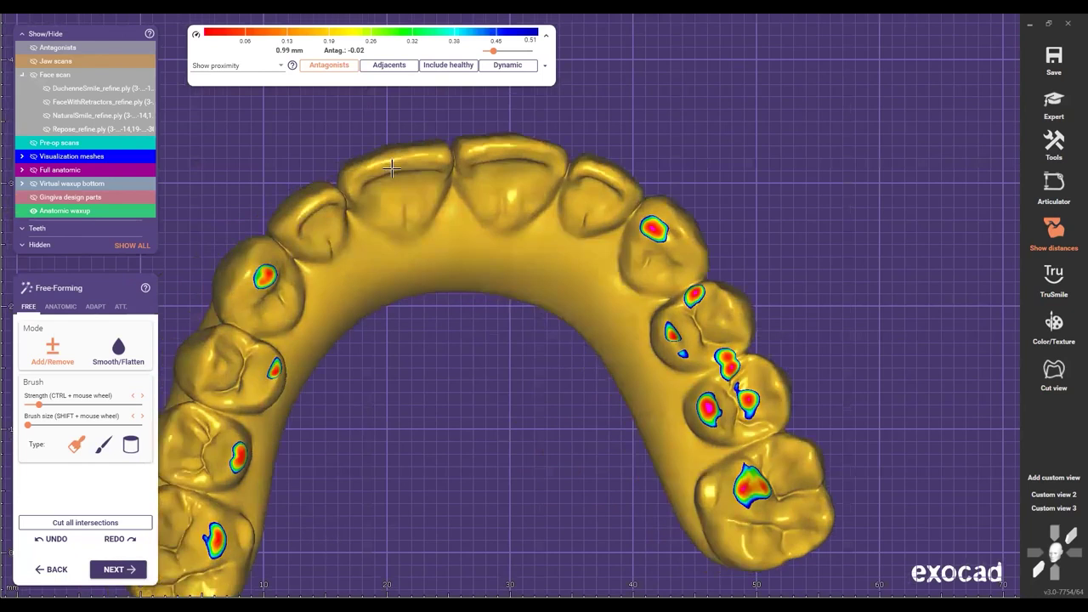
{"action": "middle_click_drag", "start_coordinate": [390, 167], "coordinate": [476, 170]}
{"action": "scroll", "coordinate": [566, 396], "scroll_direction": "up", "scroll_amount": 1}
{"action": "scroll", "coordinate": [294, 389], "scroll_direction": "up", "scroll_amount": 2}
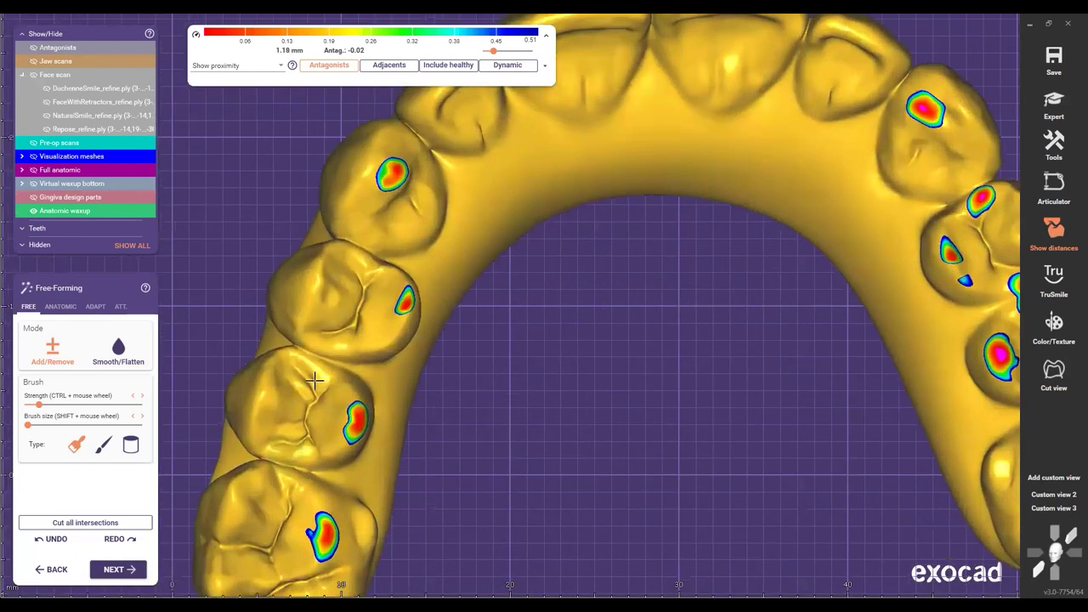
{"action": "scroll", "coordinate": [332, 353], "scroll_direction": "down", "scroll_amount": 2}
{"action": "scroll", "coordinate": [333, 348], "scroll_direction": "down", "scroll_amount": 2}
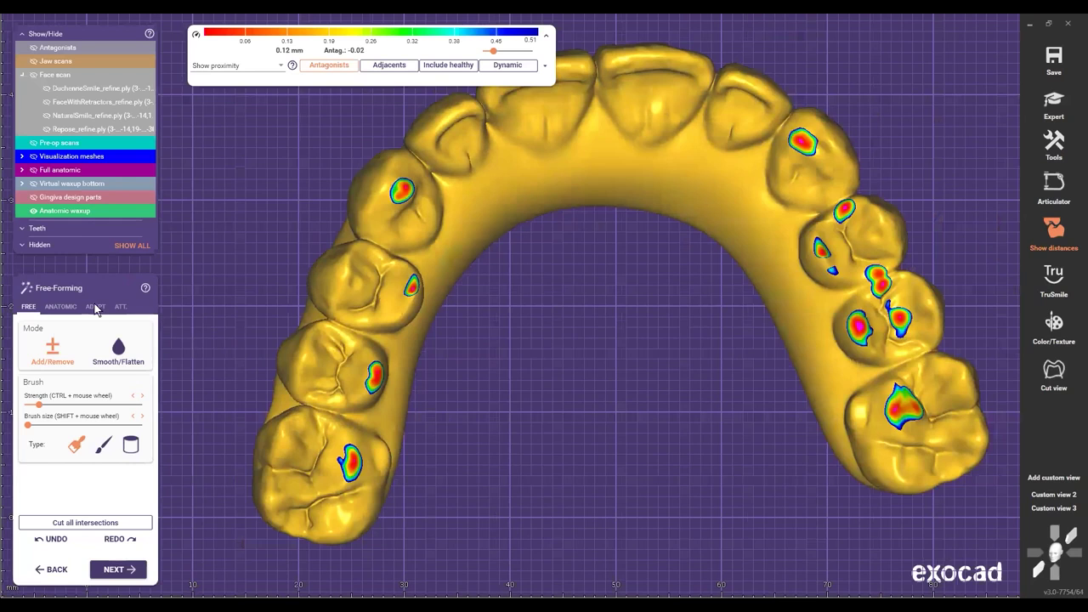
Step: Open the static occlusal adaptation at 0 mm, show the jaw scans and open the approximal adaptation settings
{"action": "scroll", "coordinate": [94, 346], "scroll_direction": "down", "scroll_amount": 4}
{"action": "middle_click_drag", "start_coordinate": [93, 347], "coordinate": [17, 419]}
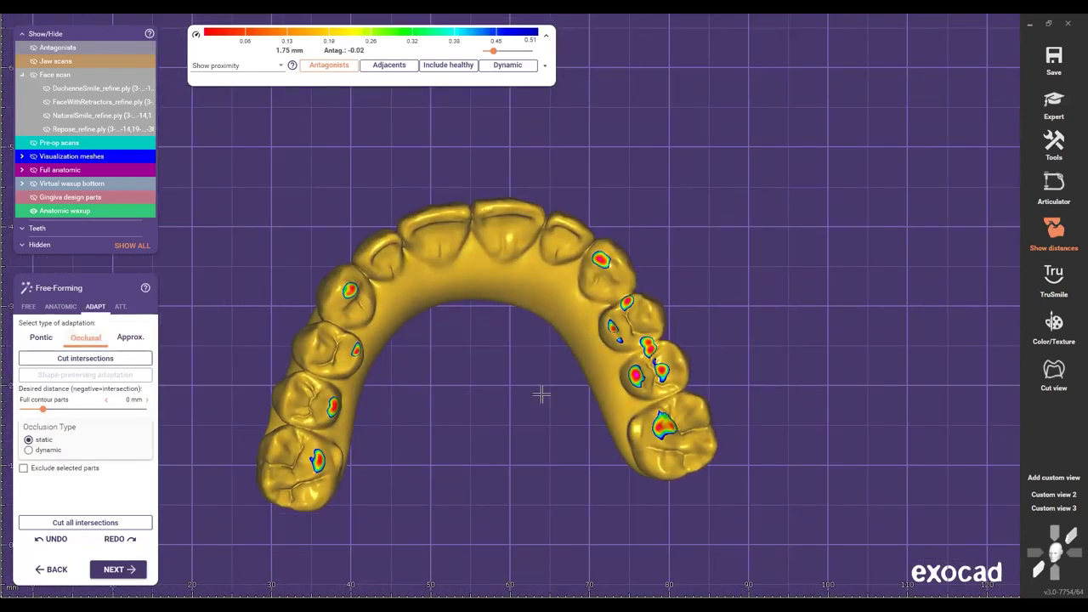
{"action": "scroll", "coordinate": [503, 437], "scroll_direction": "down", "scroll_amount": 2}
{"action": "right_click_drag", "start_coordinate": [503, 437], "coordinate": [461, 437]}
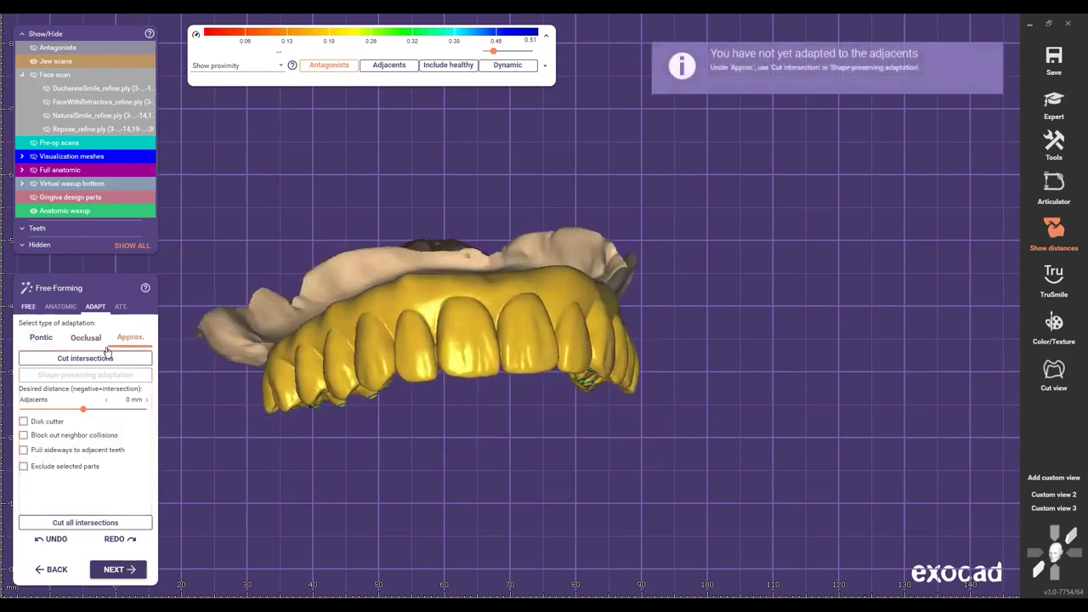
Step: Return to free-forming by brush and examine the upper waxup's gum surface and arch from several angles with the jaw scan shown
{"action": "left_click", "coordinate": [27, 306]}
{"action": "scroll", "coordinate": [404, 291], "scroll_direction": "up", "scroll_amount": 8}
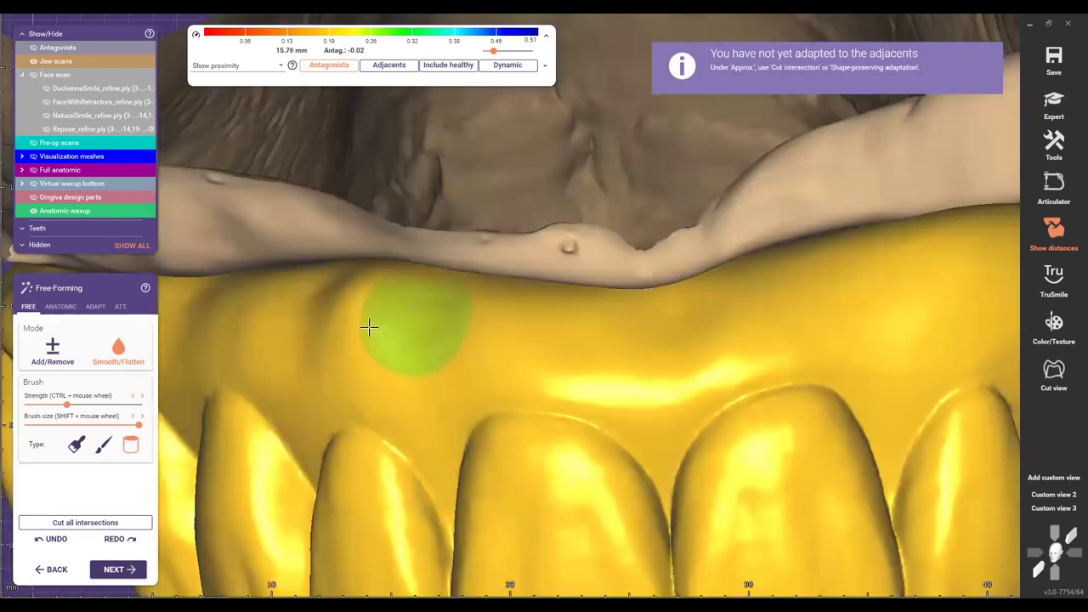
{"action": "mouse_move", "coordinate": [486, 301]}
{"action": "right_mouse_down"}
{"action": "mouse_move", "coordinate": [453, 299]}
{"action": "mouse_move", "coordinate": [501, 317]}
{"action": "right_mouse_up"}
{"action": "scroll", "coordinate": [587, 313], "scroll_direction": "down", "scroll_amount": 5}
{"action": "right_click_drag", "start_coordinate": [586, 313], "coordinate": [488, 328]}
{"action": "scroll", "coordinate": [487, 328], "scroll_direction": "down", "scroll_amount": 5}
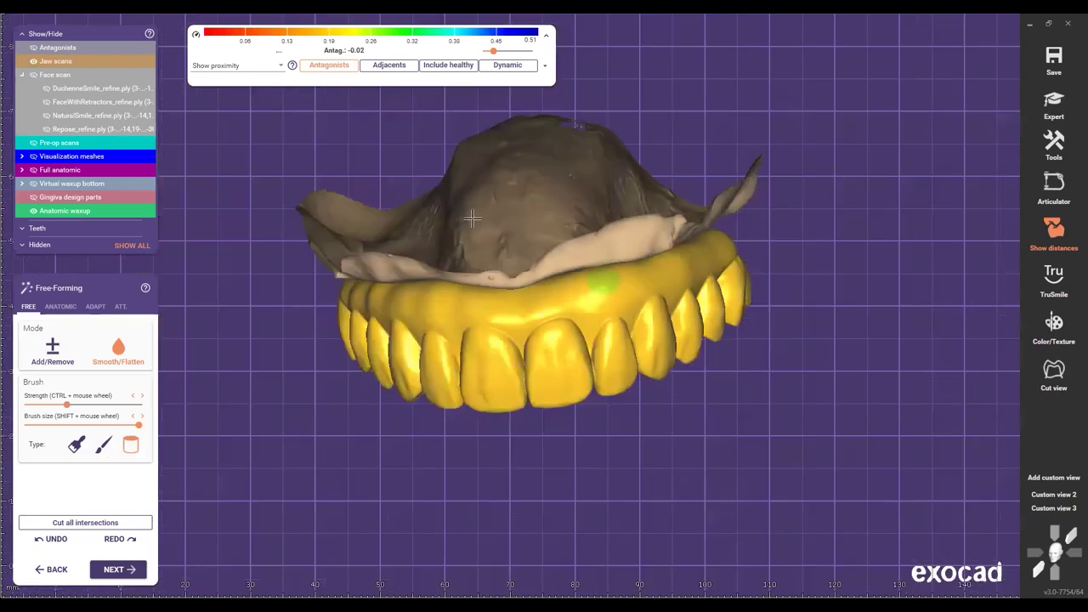
{"action": "right_click_drag", "start_coordinate": [461, 230], "coordinate": [728, 160]}
{"action": "scroll", "coordinate": [729, 160], "scroll_direction": "down", "scroll_amount": 2}
{"action": "scroll", "coordinate": [562, 383], "scroll_direction": "down", "scroll_amount": 3}
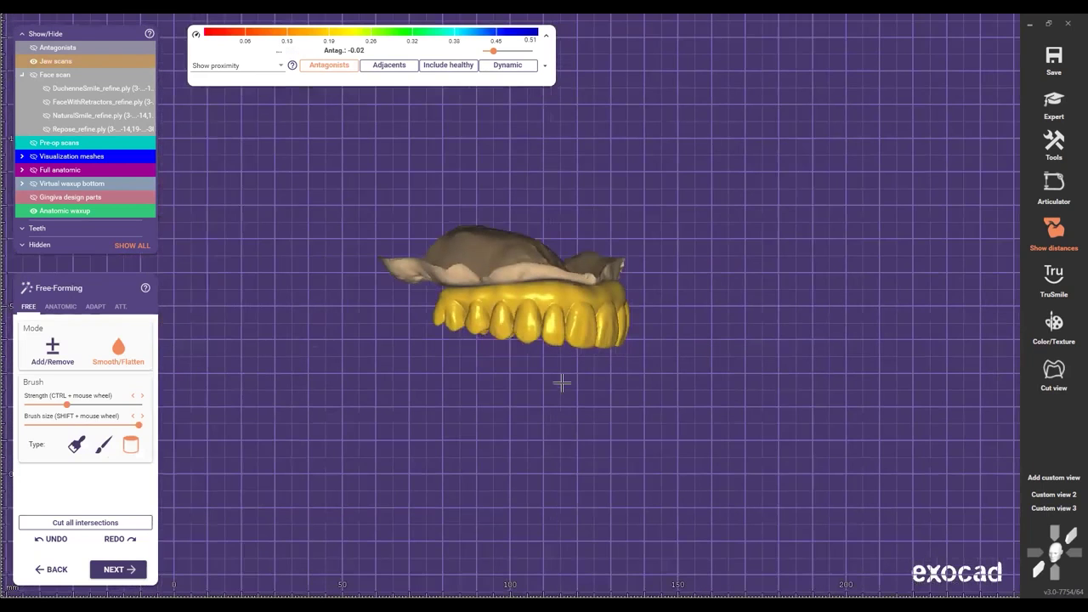
{"action": "right_click_drag", "start_coordinate": [561, 384], "coordinate": [652, 279]}
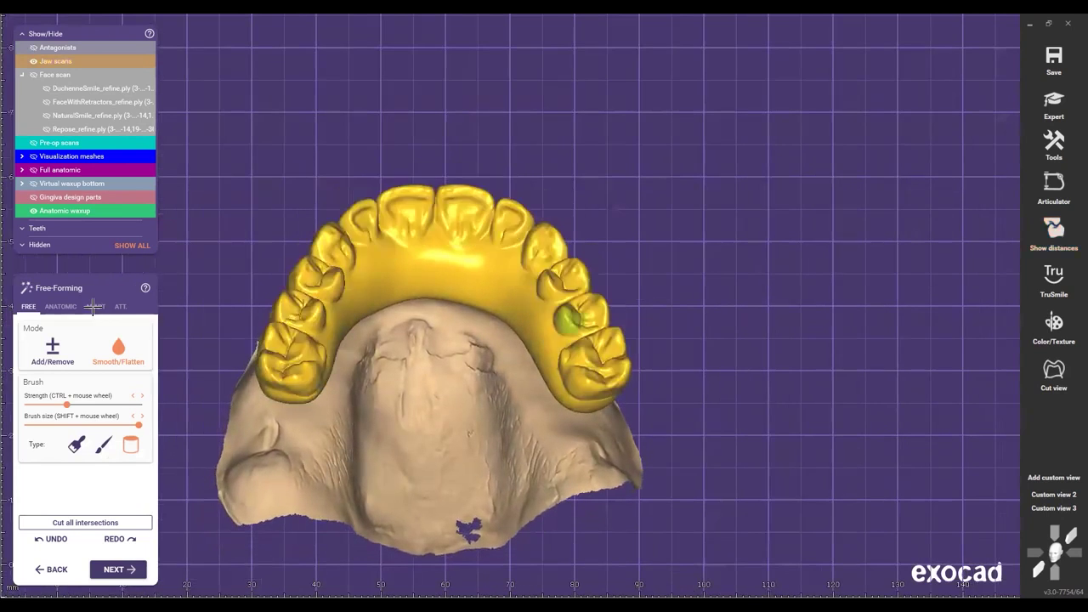
Step: Cut the waxup's static occlusal intersections with the antagonists at a desired distance of 0 mm
{"action": "left_click", "coordinate": [93, 307]}
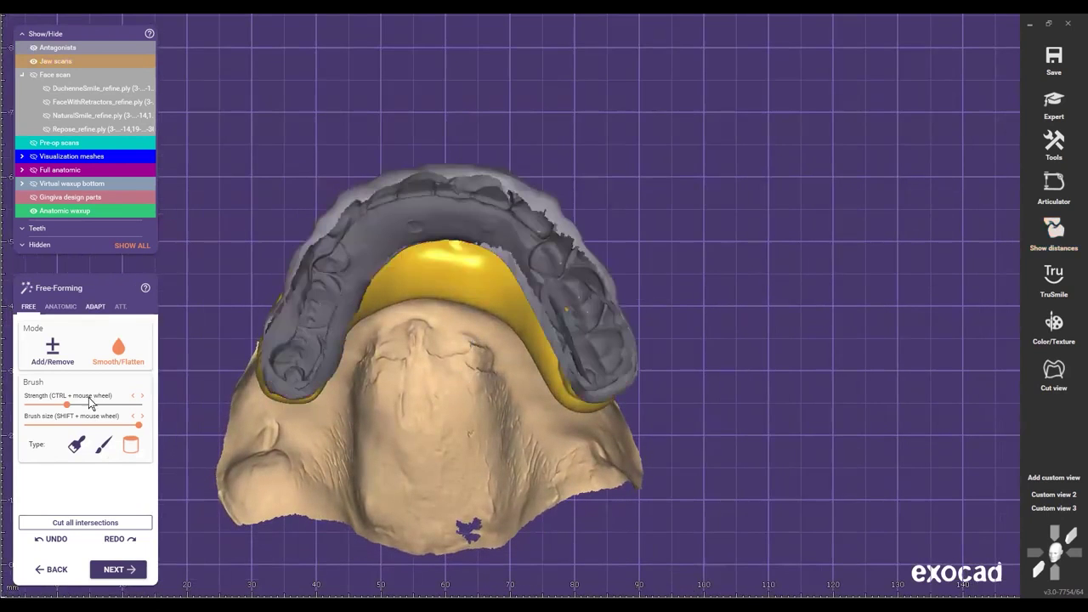
{"action": "left_click", "coordinate": [93, 307]}
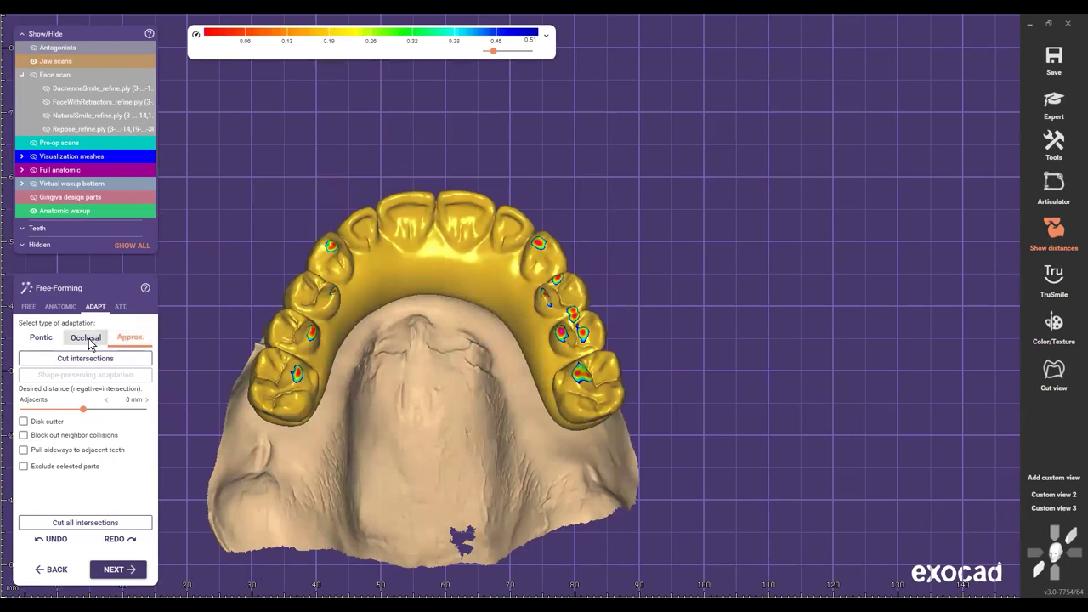
{"action": "left_click", "coordinate": [86, 338]}
{"action": "left_click", "coordinate": [85, 359]}
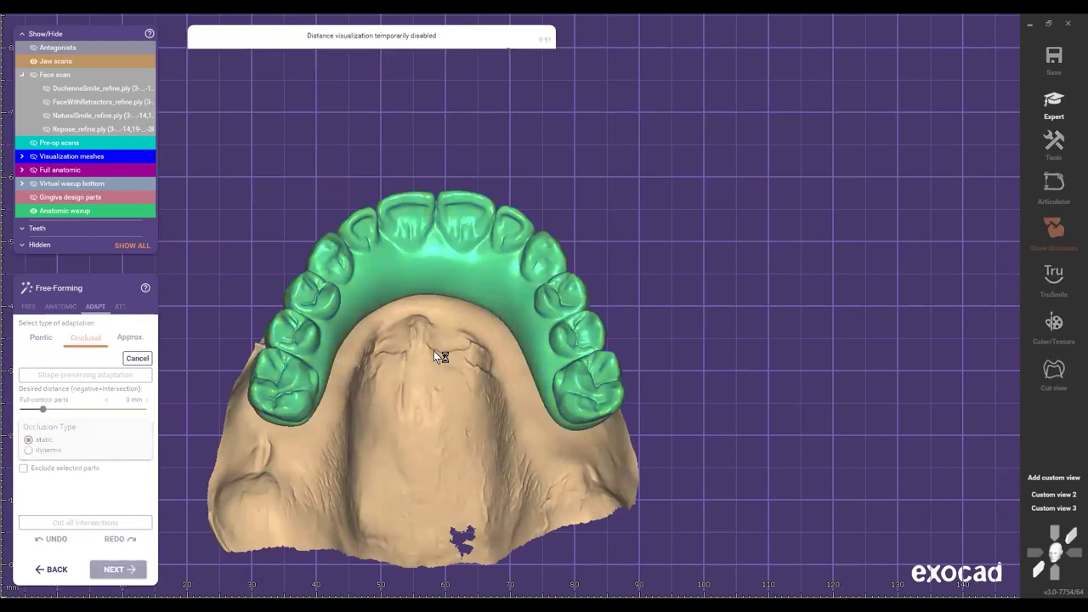
{"action": "right_click_drag", "start_coordinate": [460, 361], "coordinate": [555, 389]}
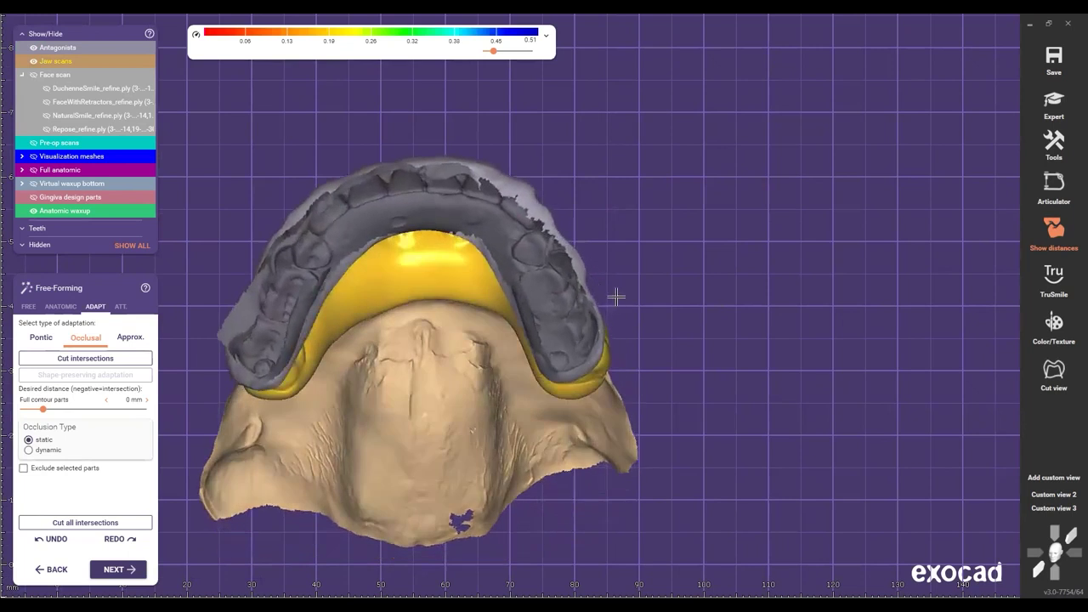
Step: Examine how the waxup meets the displayed antagonists from the occlusal and lateral sides
{"action": "scroll", "coordinate": [617, 301], "scroll_direction": "up", "scroll_amount": 3}
{"action": "scroll", "coordinate": [703, 265], "scroll_direction": "up", "scroll_amount": 2}
{"action": "right_click_drag", "start_coordinate": [703, 265], "coordinate": [625, 279]}
{"action": "scroll", "coordinate": [627, 277], "scroll_direction": "up", "scroll_amount": 2}
{"action": "scroll", "coordinate": [625, 279], "scroll_direction": "down", "scroll_amount": 5}
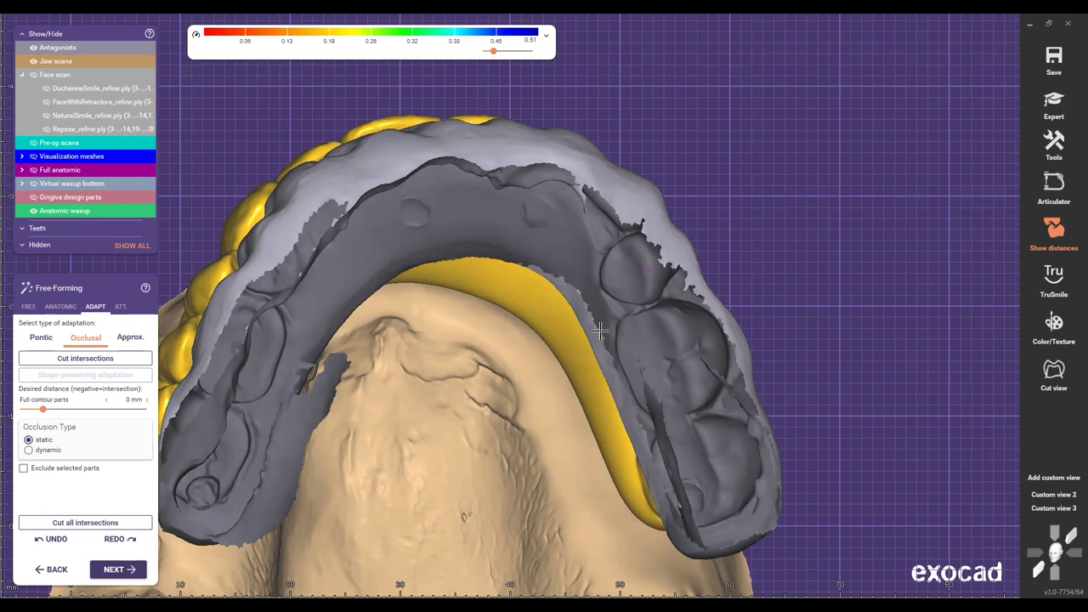
{"action": "scroll", "coordinate": [602, 494], "scroll_direction": "down", "scroll_amount": 4}
{"action": "right_click_drag", "start_coordinate": [602, 494], "coordinate": [587, 384]}
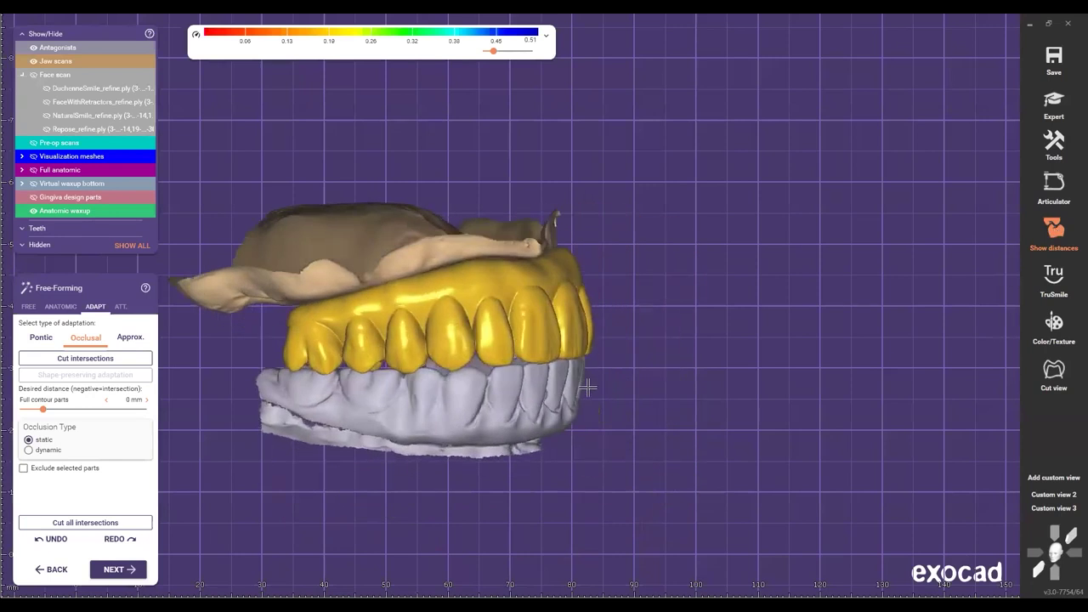
{"action": "scroll", "coordinate": [563, 359], "scroll_direction": "down", "scroll_amount": 4}
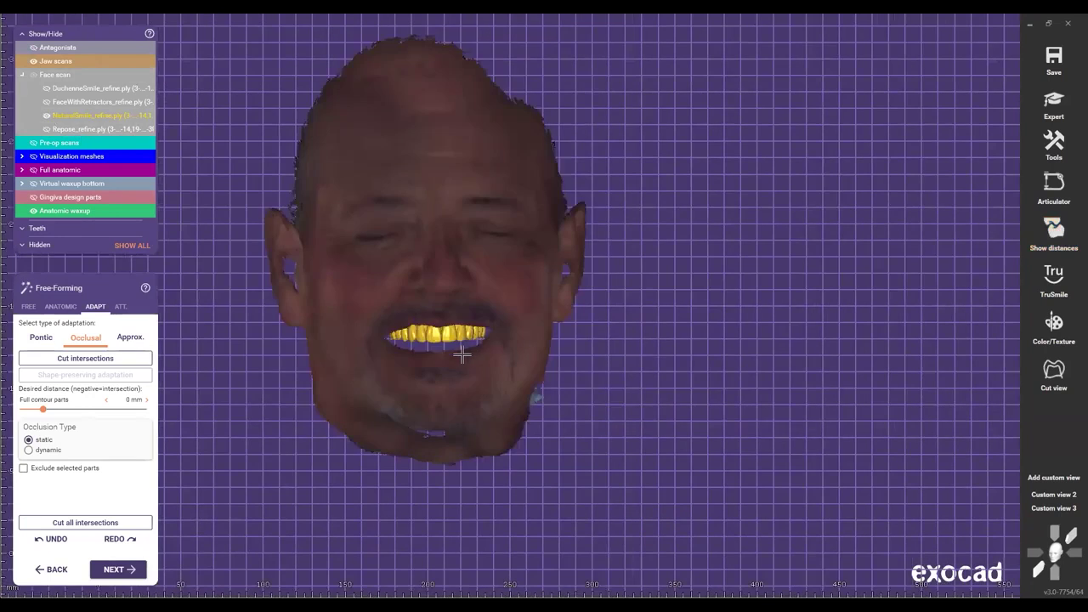
Step: Check the waxup's tooth display against the NaturalSmile and DuchenneSmile face scans
{"action": "right_click_drag", "start_coordinate": [461, 345], "coordinate": [481, 308]}
{"action": "scroll", "coordinate": [454, 389], "scroll_direction": "up", "scroll_amount": 3}
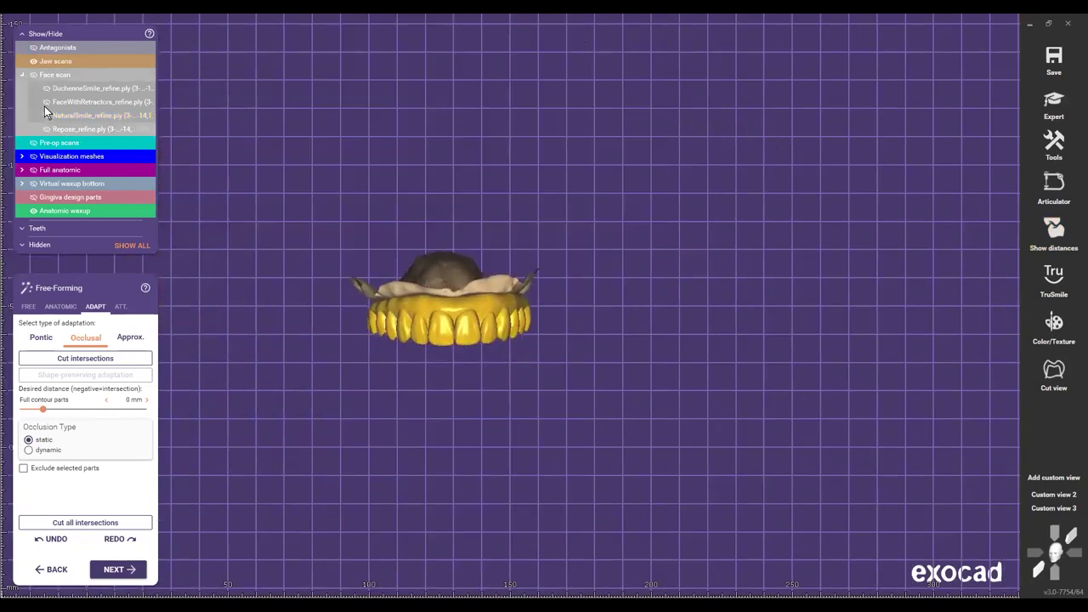
{"action": "left_click", "coordinate": [47, 90]}
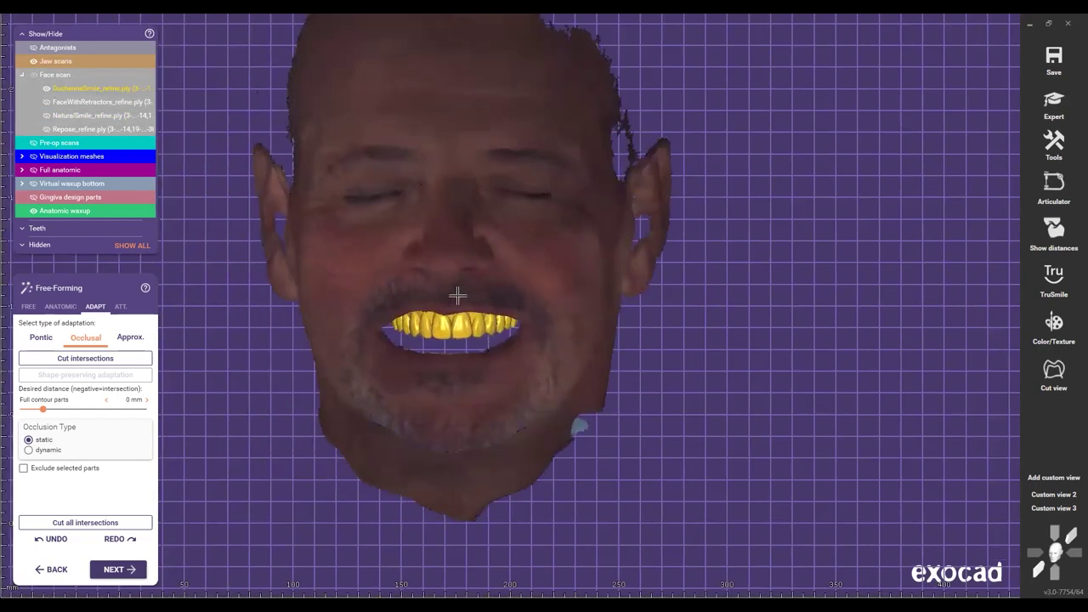
{"action": "scroll", "coordinate": [474, 284], "scroll_direction": "up", "scroll_amount": 5}
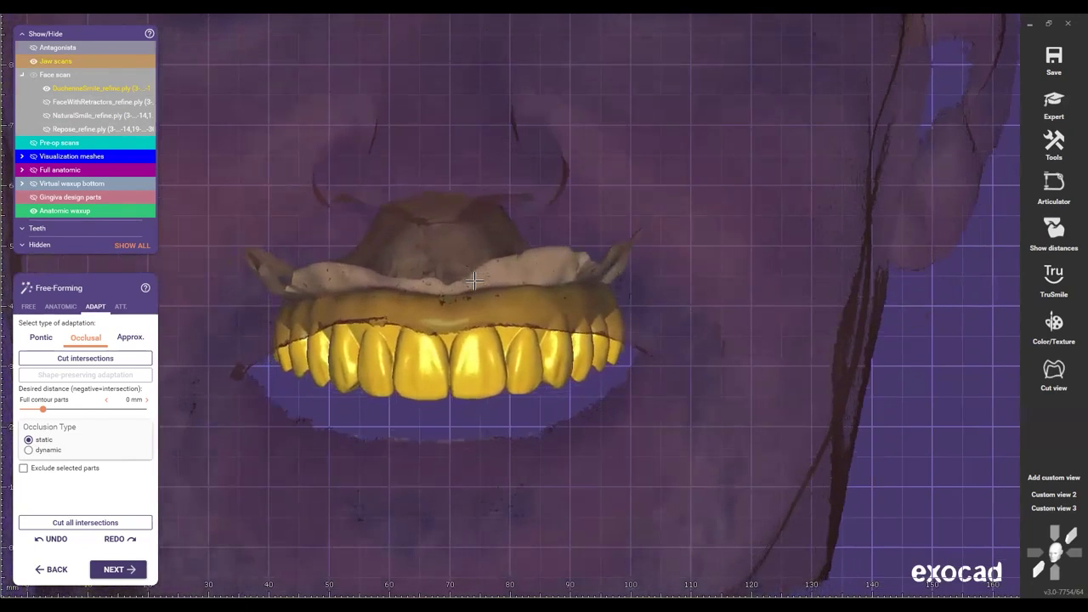
Step: Hide the DuchenneSmile face scan, compare the waxup with the jaw scan, and inspect the edentulous jaw scan alone
{"action": "scroll", "coordinate": [501, 273], "scroll_direction": "down", "scroll_amount": 5, "text": "ctrl"}
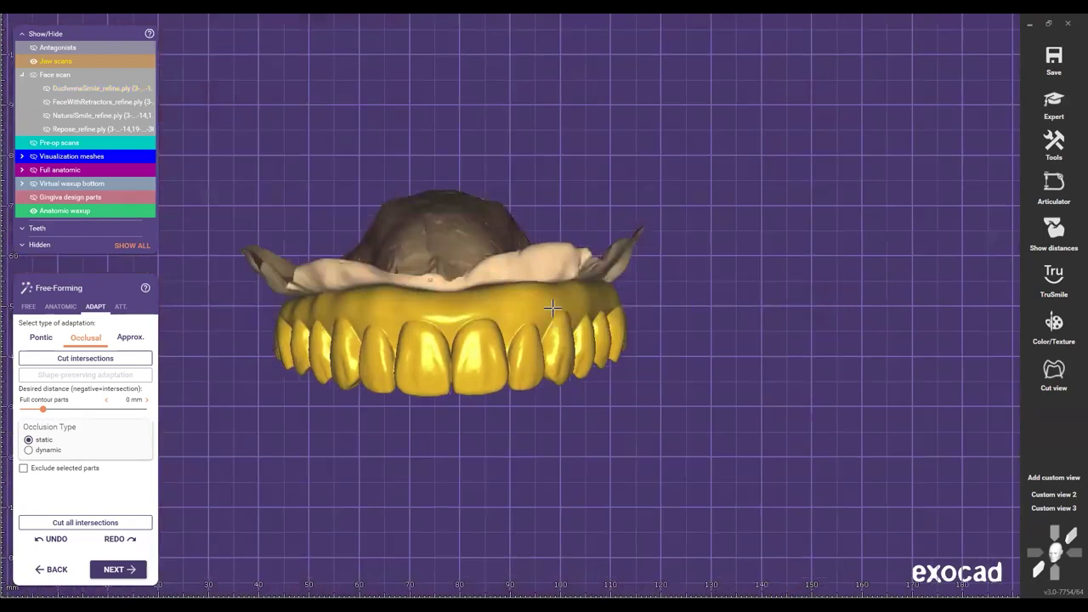
{"action": "scroll", "coordinate": [504, 308], "scroll_direction": "down", "scroll_amount": 5}
{"action": "scroll", "coordinate": [498, 293], "scroll_direction": "down", "scroll_amount": 5, "text": "ctrl"}
{"action": "right_click_drag", "start_coordinate": [500, 296], "coordinate": [475, 338]}
{"action": "scroll", "coordinate": [498, 293], "scroll_direction": "up", "scroll_amount": 5, "text": "ctrl"}
{"action": "scroll", "coordinate": [482, 312], "scroll_direction": "down", "scroll_amount": 2, "text": "ctrl"}
{"action": "scroll", "coordinate": [516, 309], "scroll_direction": "up", "scroll_amount": 3}
{"action": "scroll", "coordinate": [520, 310], "scroll_direction": "up", "scroll_amount": 2}
{"action": "scroll", "coordinate": [487, 230], "scroll_direction": "down", "scroll_amount": 5, "text": "ctrl"}
{"action": "scroll", "coordinate": [473, 190], "scroll_direction": "down", "scroll_amount": 1}
{"action": "scroll", "coordinate": [476, 204], "scroll_direction": "down", "scroll_amount": 4}
{"action": "right_click_drag", "start_coordinate": [473, 164], "coordinate": [474, 85]}
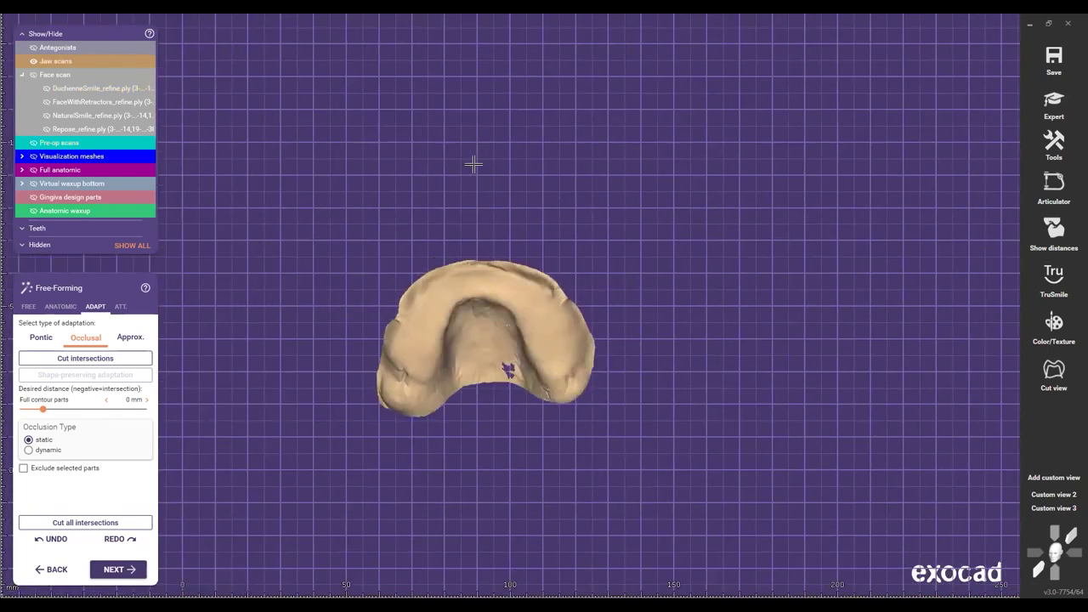
{"action": "middle_click_drag", "start_coordinate": [474, 164], "coordinate": [467, 115]}
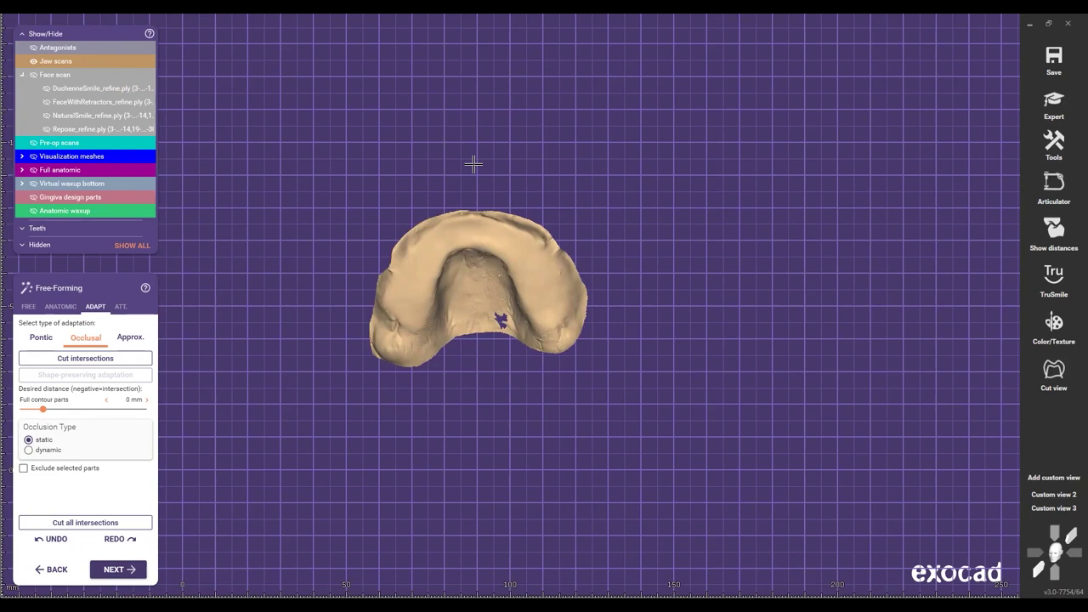
{"action": "right_click_drag", "start_coordinate": [473, 164], "coordinate": [485, 327]}
{"action": "right_click_drag", "start_coordinate": [420, 303], "coordinate": [418, 326]}
Step: Compare the waxup's tooth display in the Repose face scan with that in the NaturalSmile face scan
{"action": "left_click", "coordinate": [46, 128]}
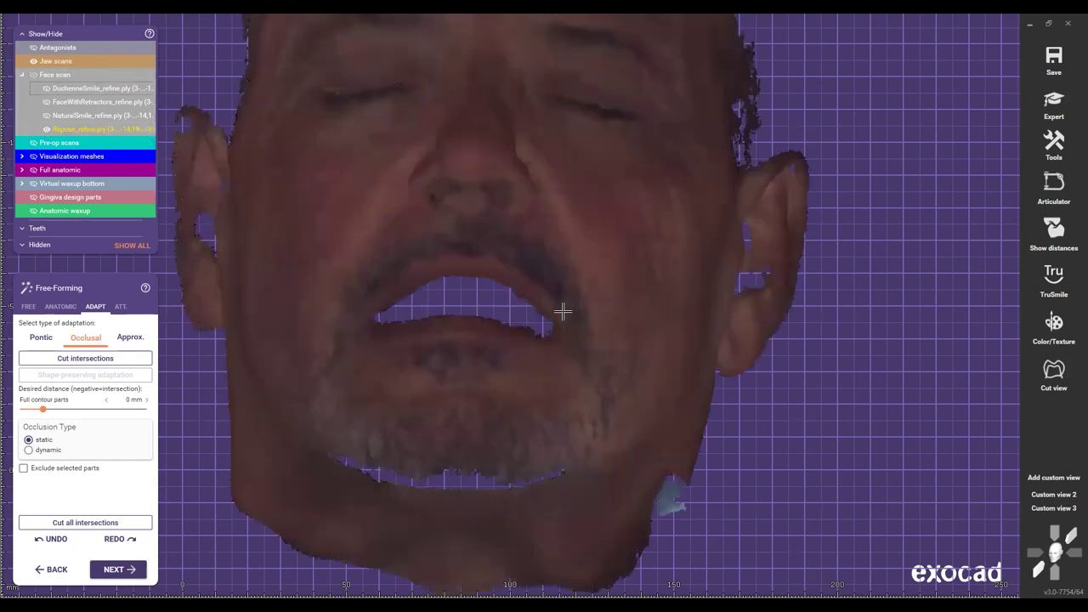
{"action": "right_click_drag", "start_coordinate": [506, 323], "coordinate": [539, 321]}
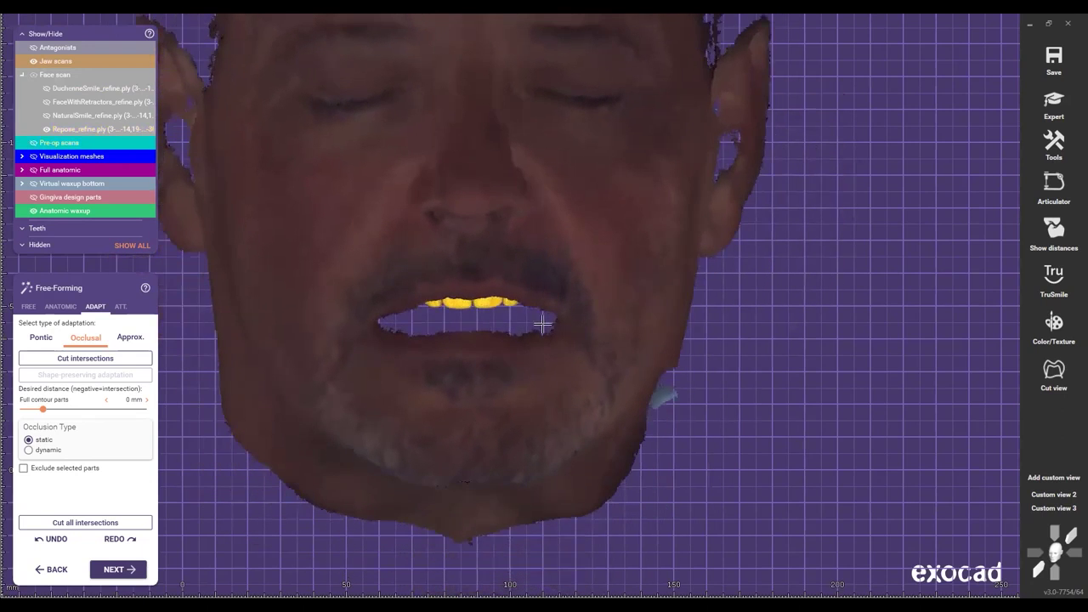
{"action": "scroll", "coordinate": [537, 322], "scroll_direction": "down", "scroll_amount": 4}
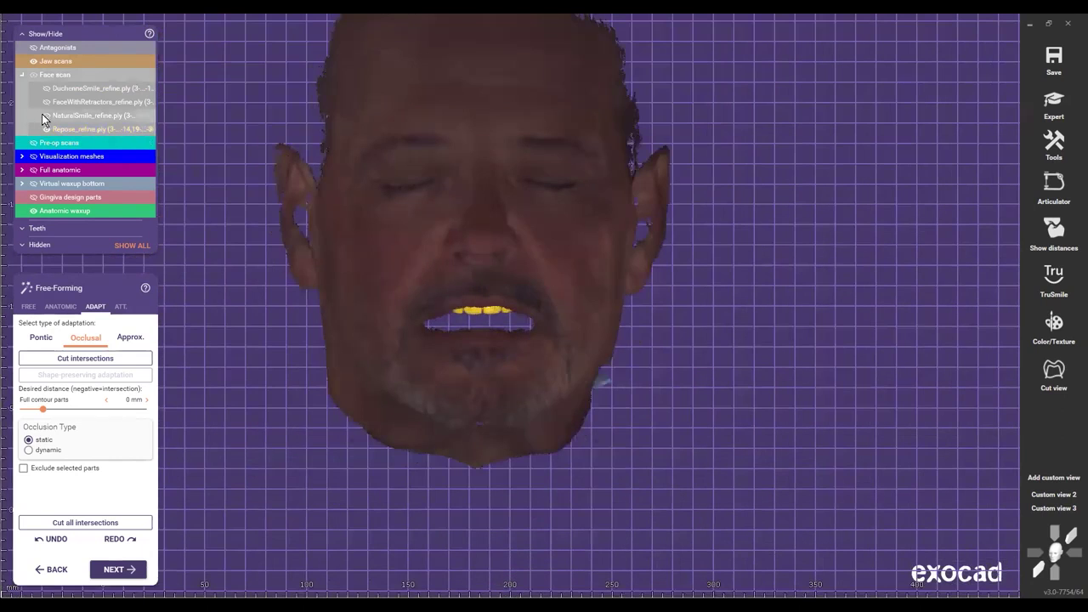
{"action": "left_click", "coordinate": [43, 115]}
{"action": "right_click_drag", "start_coordinate": [582, 340], "coordinate": [495, 365]}
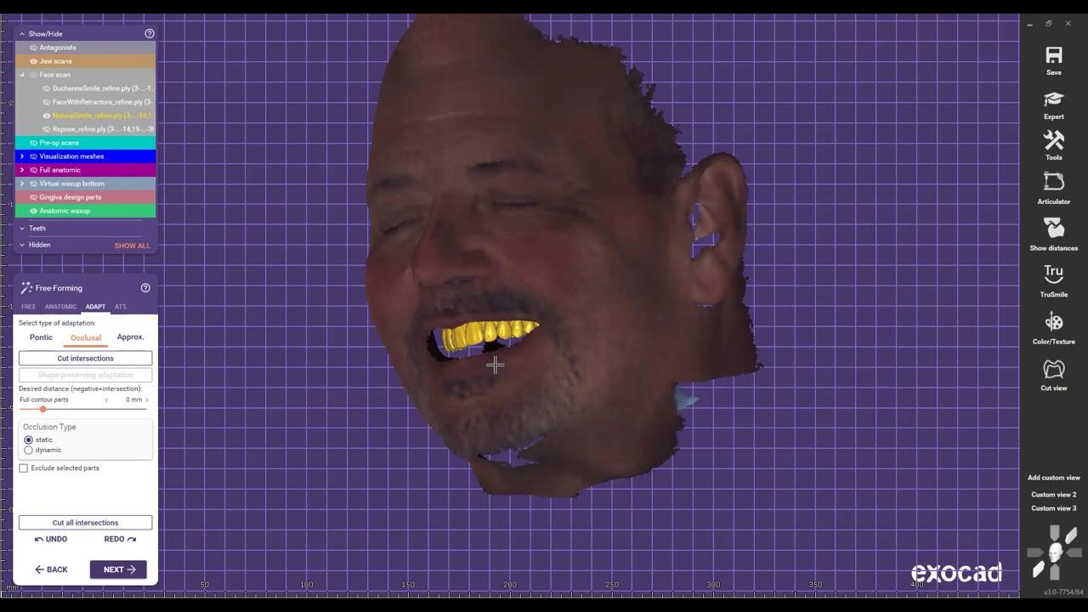
{"action": "right_click_drag", "start_coordinate": [534, 376], "coordinate": [572, 410]}
Step: Hide the NaturalSmile face scan and the jaw scans to view the anatomic waxup alone
{"action": "middle_click", "coordinate": [487, 311], "text": "ctrl"}
{"action": "right_click_drag", "start_coordinate": [487, 311], "coordinate": [498, 411]}
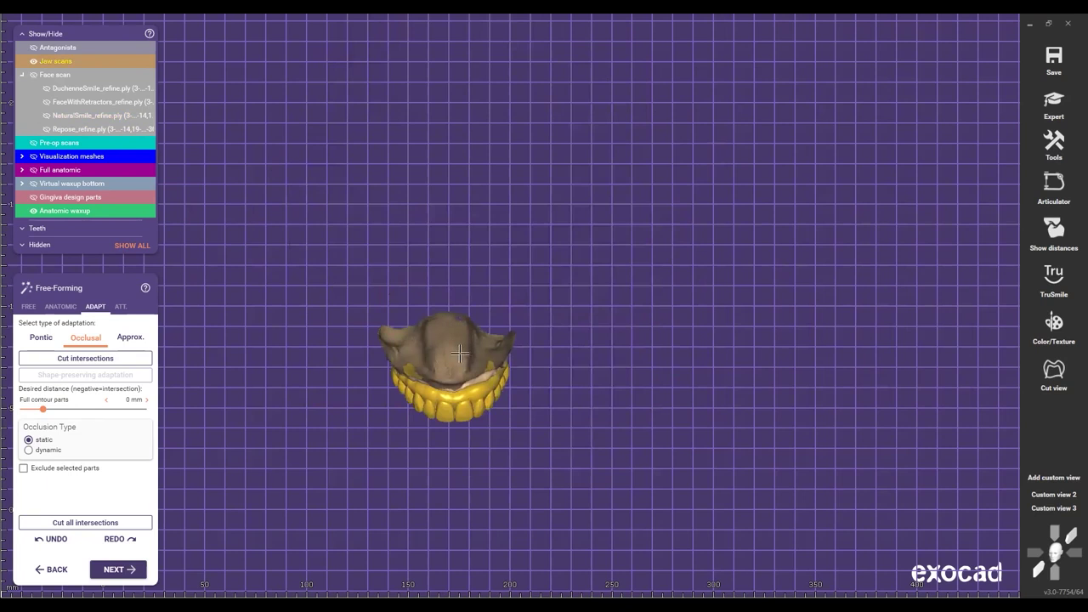
{"action": "scroll", "coordinate": [496, 321], "scroll_direction": "up", "scroll_amount": 3}
{"action": "mouse_move", "coordinate": [496, 321]}
{"action": "right_mouse_down"}
{"action": "mouse_move", "coordinate": [497, 294]}
{"action": "mouse_move", "coordinate": [485, 308]}
{"action": "right_mouse_up"}
{"action": "middle_click", "coordinate": [485, 308], "text": "ctrl"}
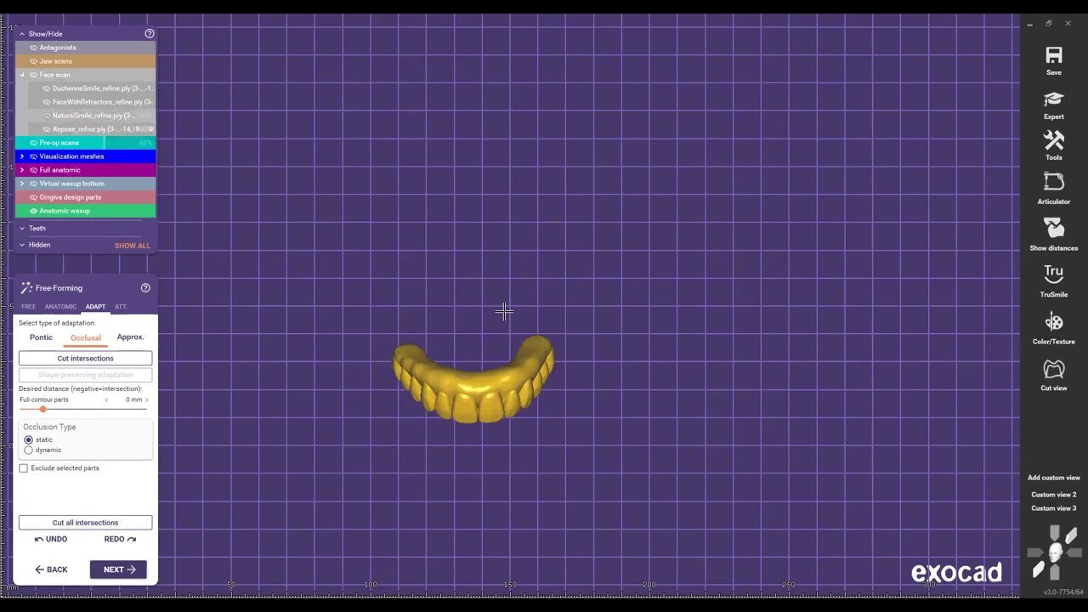
Step: Show the NaturalSmile face scan again and inspect the waxup within the smile
{"action": "scroll", "coordinate": [471, 302], "scroll_direction": "down", "scroll_amount": 4}
{"action": "mouse_move", "coordinate": [423, 320]}
{"action": "right_mouse_down"}
{"action": "mouse_move", "coordinate": [479, 316]}
{"action": "mouse_move", "coordinate": [442, 320]}
{"action": "right_mouse_up"}
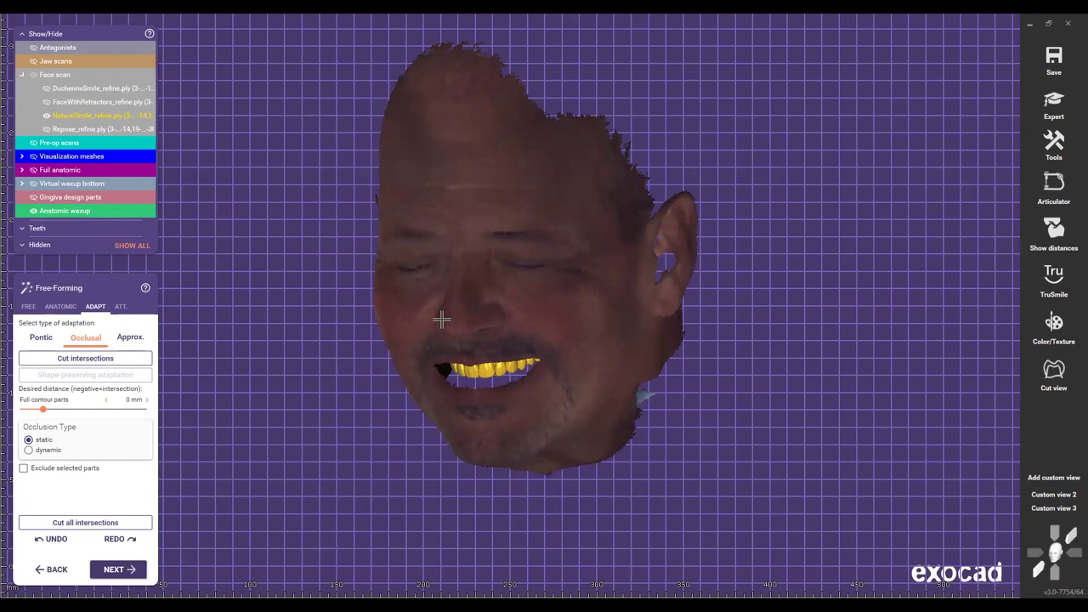
{"action": "right_click_drag", "start_coordinate": [458, 318], "coordinate": [472, 346]}
Step: Hide the NaturalSmile face scan and examine the isolated waxup from the front
{"action": "middle_click", "coordinate": [509, 325], "text": "ctrl"}
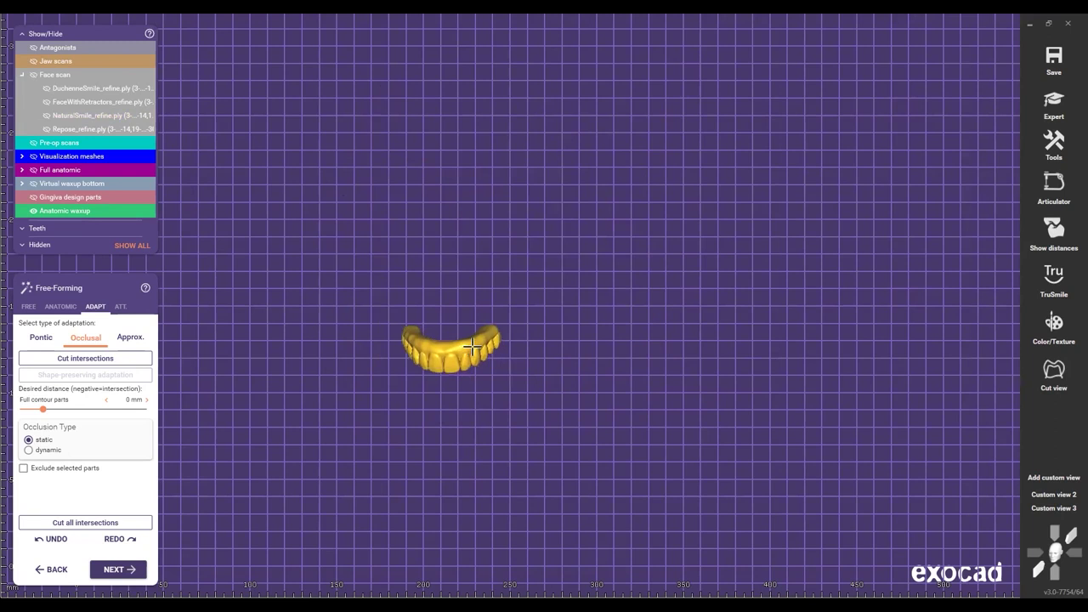
{"action": "scroll", "coordinate": [428, 358], "scroll_direction": "up", "scroll_amount": 3}
{"action": "right_click_drag", "start_coordinate": [430, 357], "coordinate": [491, 314]}
{"action": "middle_click_drag", "start_coordinate": [488, 342], "coordinate": [512, 341]}
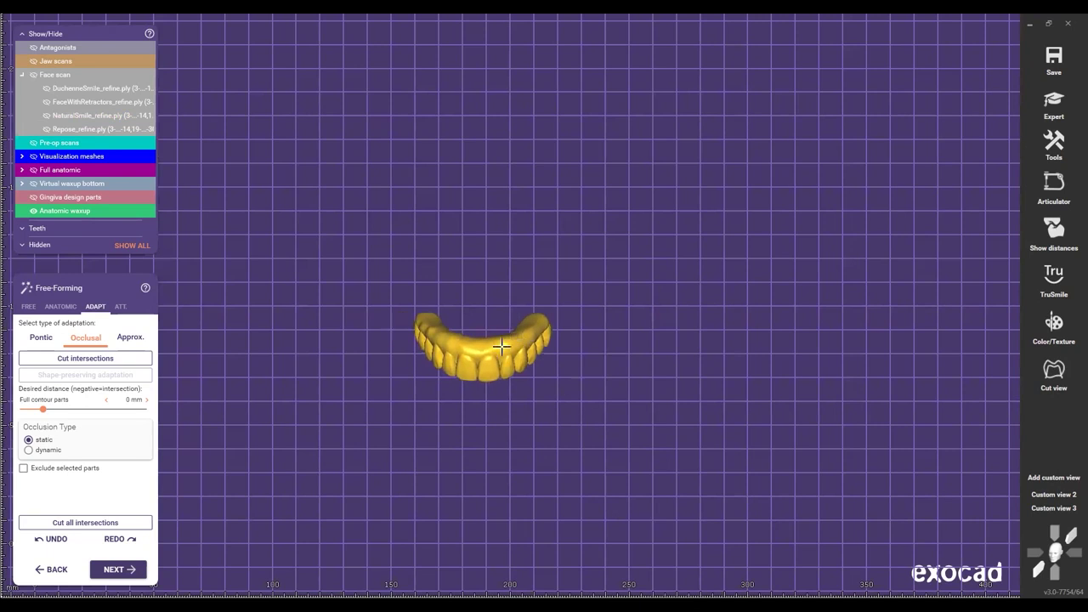
{"action": "scroll", "coordinate": [479, 317], "scroll_direction": "up", "scroll_amount": 2}
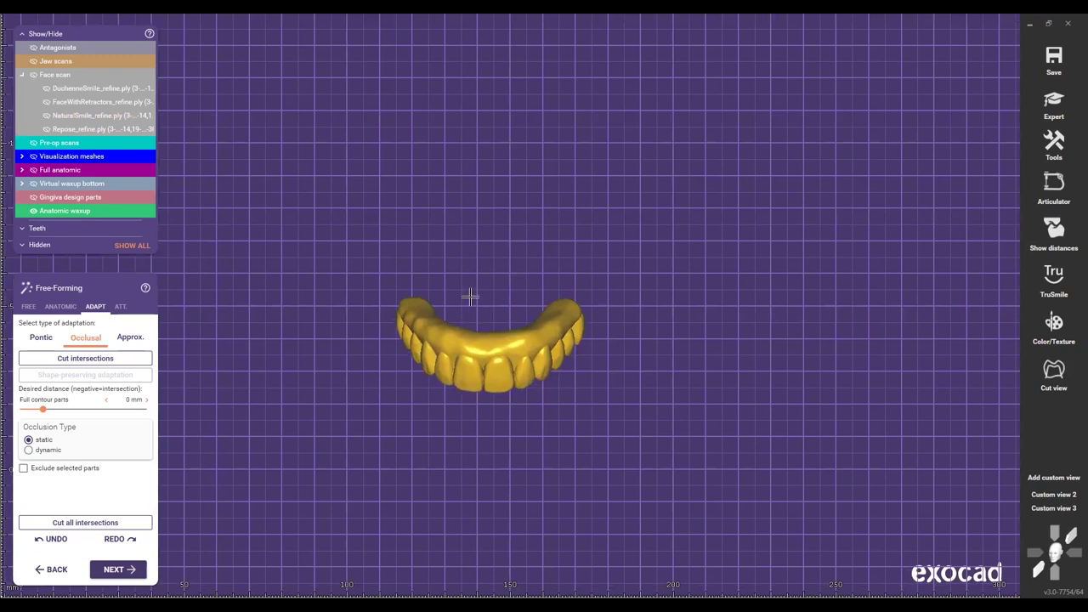
{"action": "scroll", "coordinate": [476, 293], "scroll_direction": "up", "scroll_amount": 2}
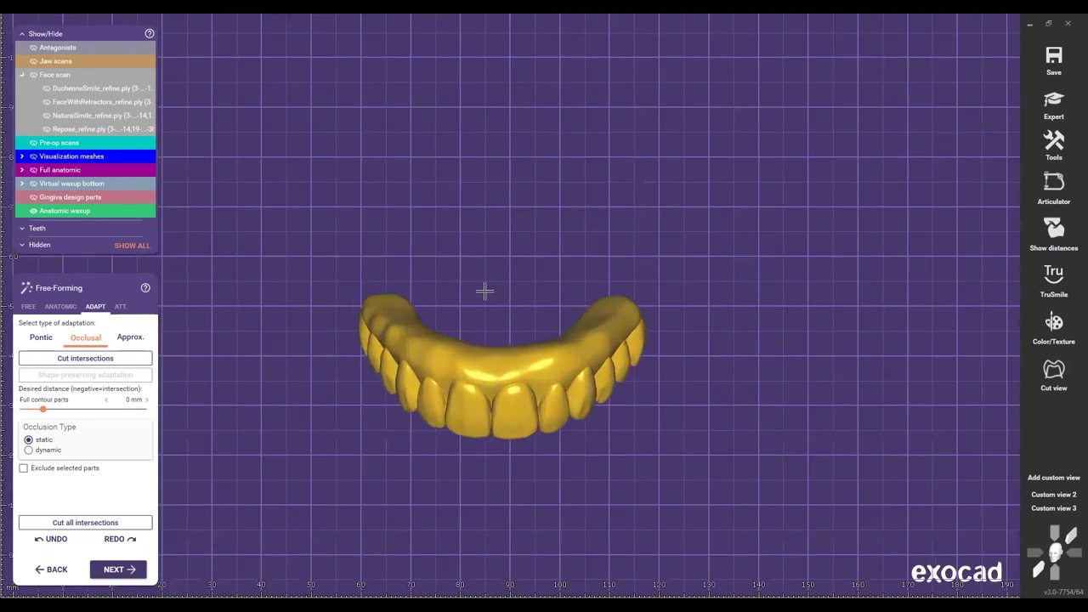
{"action": "middle_click_drag", "start_coordinate": [403, 214], "coordinate": [392, 243]}
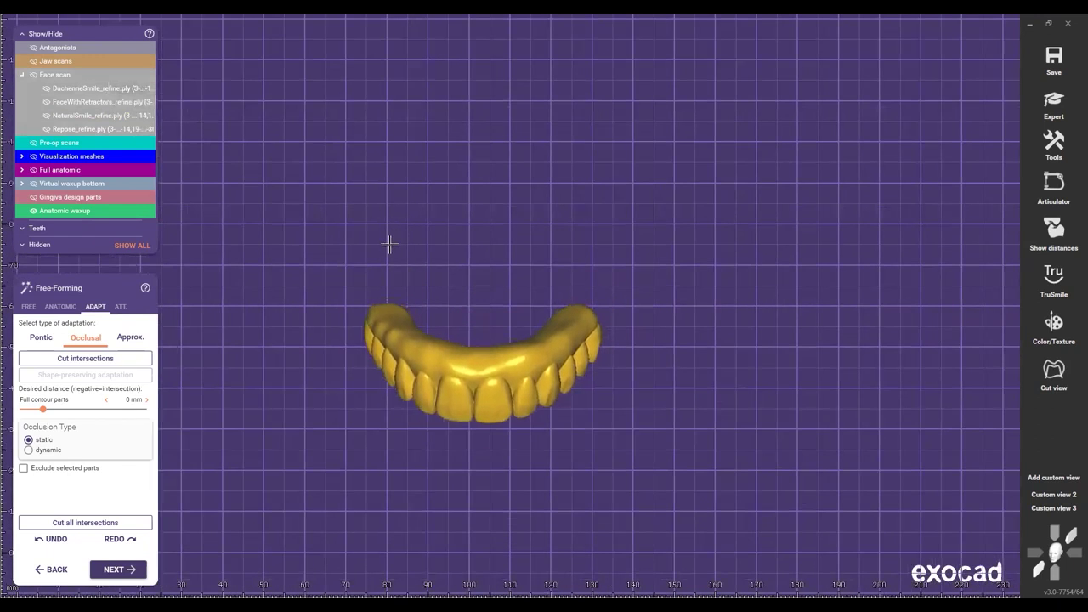
{"action": "middle_click_drag", "start_coordinate": [479, 289], "coordinate": [466, 268]}
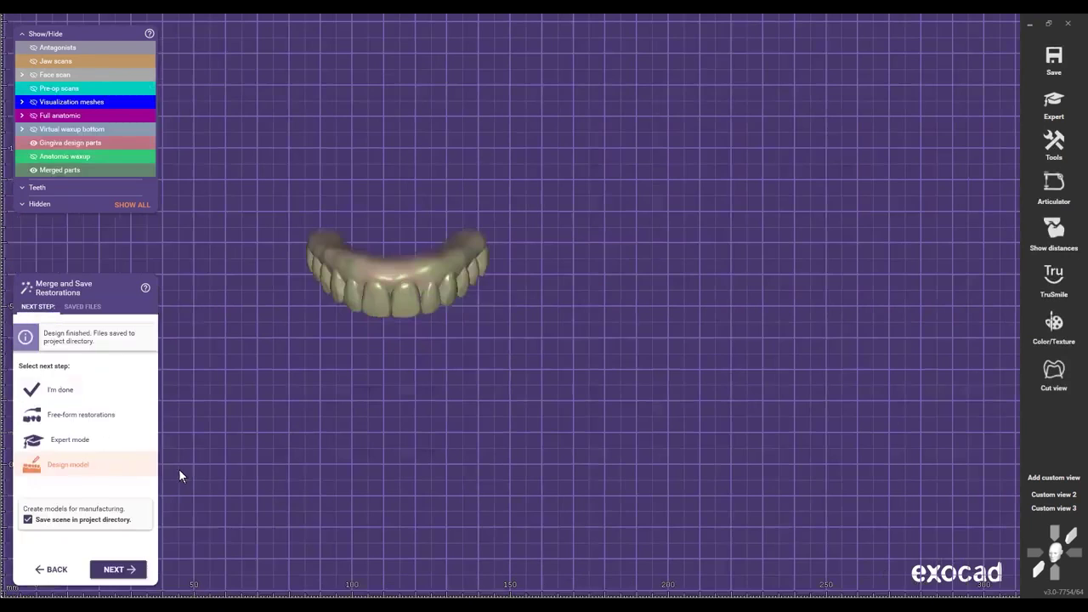
Step: Continue from the merged and saved restorations into expert mode
{"action": "left_click", "coordinate": [60, 421]}
{"action": "left_click", "coordinate": [112, 571]}
{"action": "left_click", "coordinate": [118, 570]}
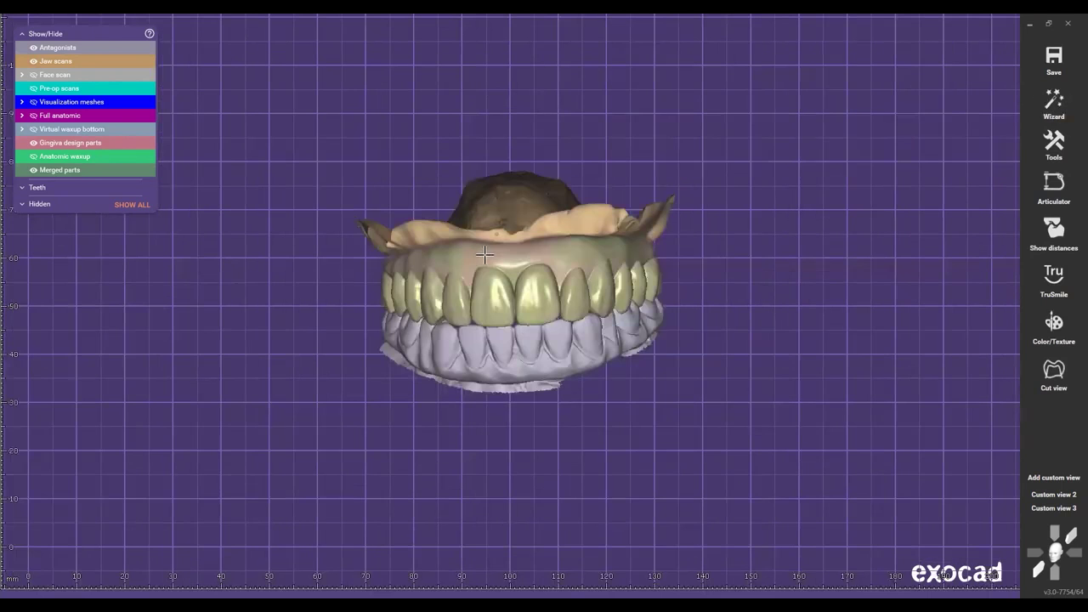
Step: Hide the gingiva design parts and antagonists, keeping the merged parts and jaw scans shown
{"action": "left_click", "coordinate": [51, 143]}
{"action": "scroll", "coordinate": [489, 318], "scroll_direction": "down", "scroll_amount": 2}
{"action": "right_click_drag", "start_coordinate": [510, 332], "coordinate": [545, 413]}
{"action": "key", "text": "j"}
{"action": "right_click_drag", "start_coordinate": [539, 374], "coordinate": [530, 452]}
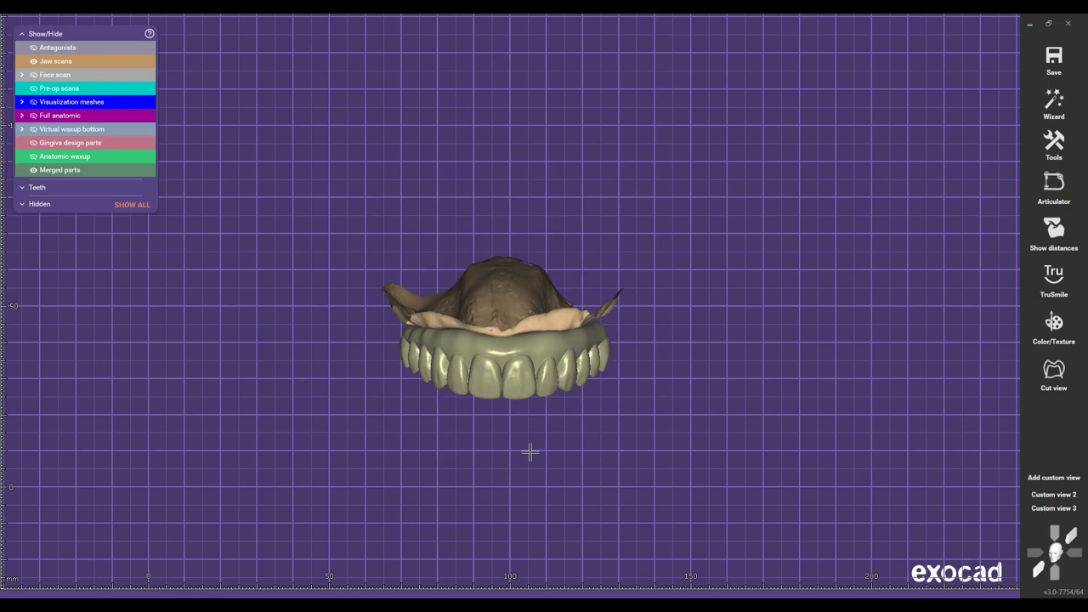
{"action": "right_click_drag", "start_coordinate": [528, 452], "coordinate": [505, 434]}
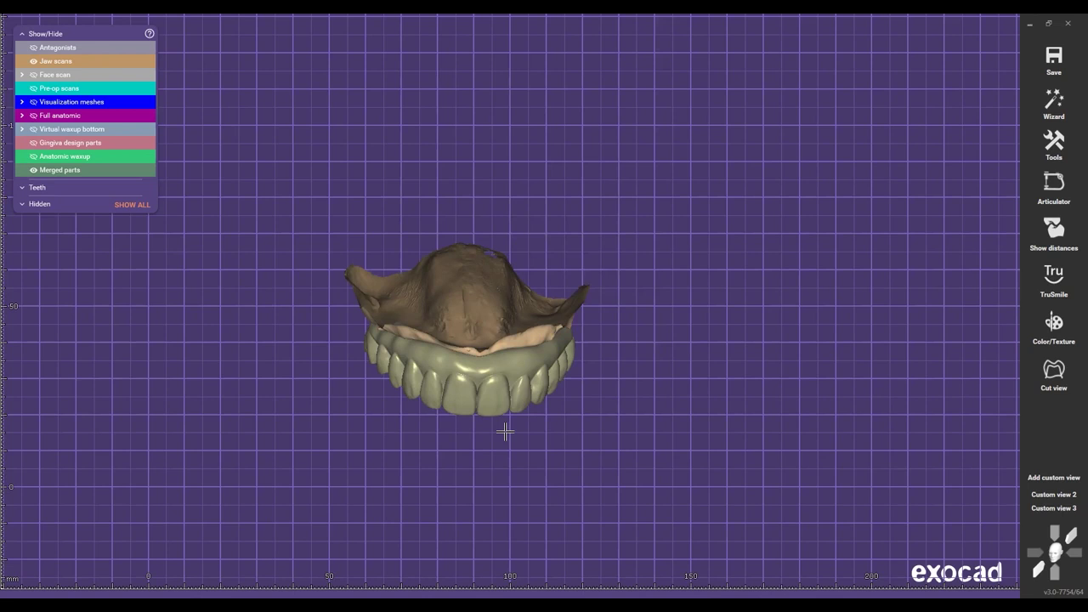
{"action": "right_click_drag", "start_coordinate": [548, 362], "coordinate": [504, 329]}
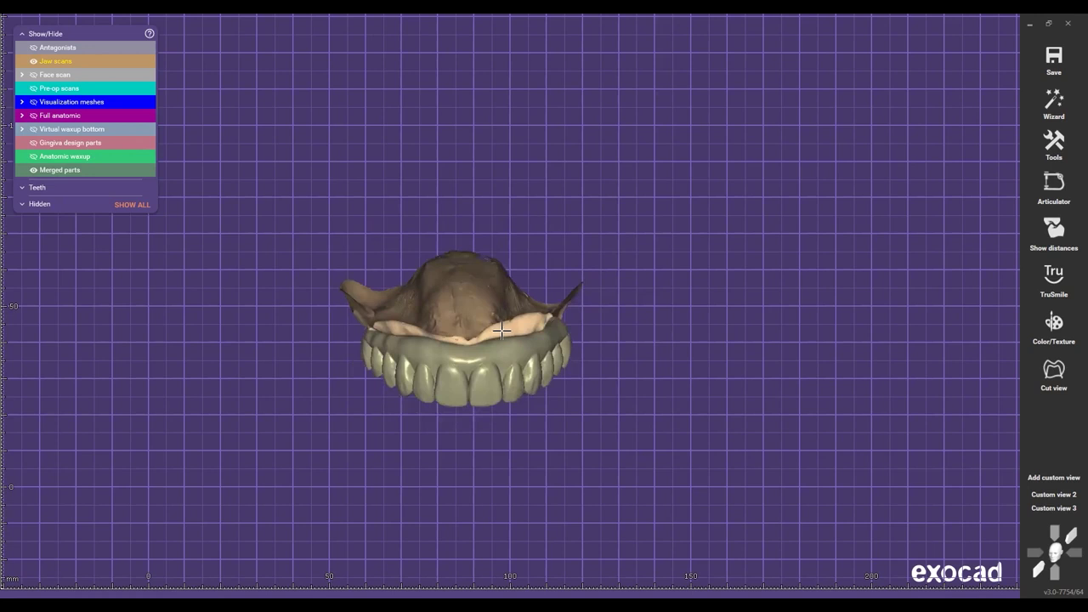
{"action": "middle_click_drag", "start_coordinate": [476, 325], "coordinate": [499, 295]}
{"action": "right_click_drag", "start_coordinate": [499, 296], "coordinate": [492, 314]}
{"action": "middle_click_drag", "start_coordinate": [492, 313], "coordinate": [459, 320]}
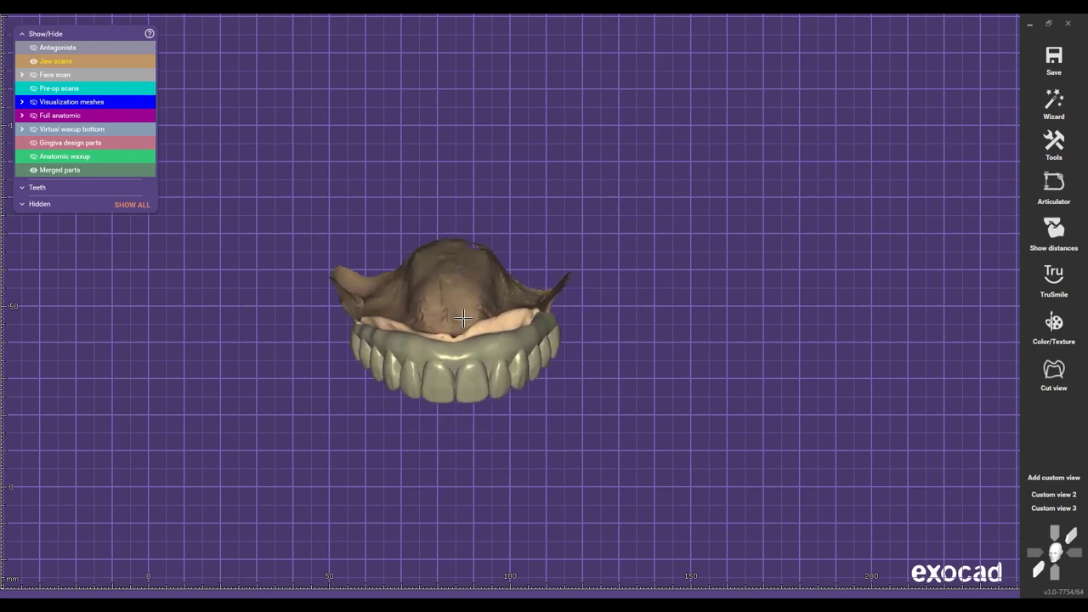
Step: Hide the jaw scans, show the antagonists, and examine the merged restoration against the lower teeth from the front
{"action": "key", "text": "j"}
{"action": "scroll", "coordinate": [464, 320], "scroll_direction": "down", "scroll_amount": 2}
{"action": "right_click_drag", "start_coordinate": [463, 321], "coordinate": [578, 358]}
{"action": "key", "text": "a"}
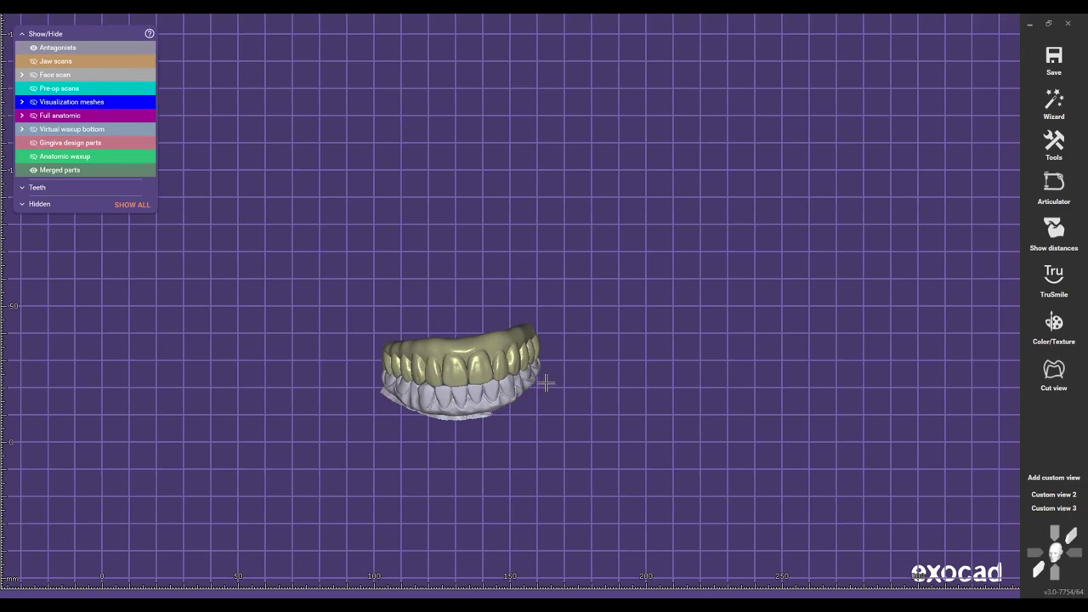
{"action": "middle_click_drag", "start_coordinate": [549, 381], "coordinate": [577, 379]}
{"action": "mouse_move", "coordinate": [576, 379]}
{"action": "right_mouse_down"}
{"action": "mouse_move", "coordinate": [585, 340]}
{"action": "mouse_move", "coordinate": [599, 373]}
{"action": "mouse_move", "coordinate": [593, 406]}
{"action": "mouse_move", "coordinate": [575, 398]}
{"action": "right_mouse_up"}
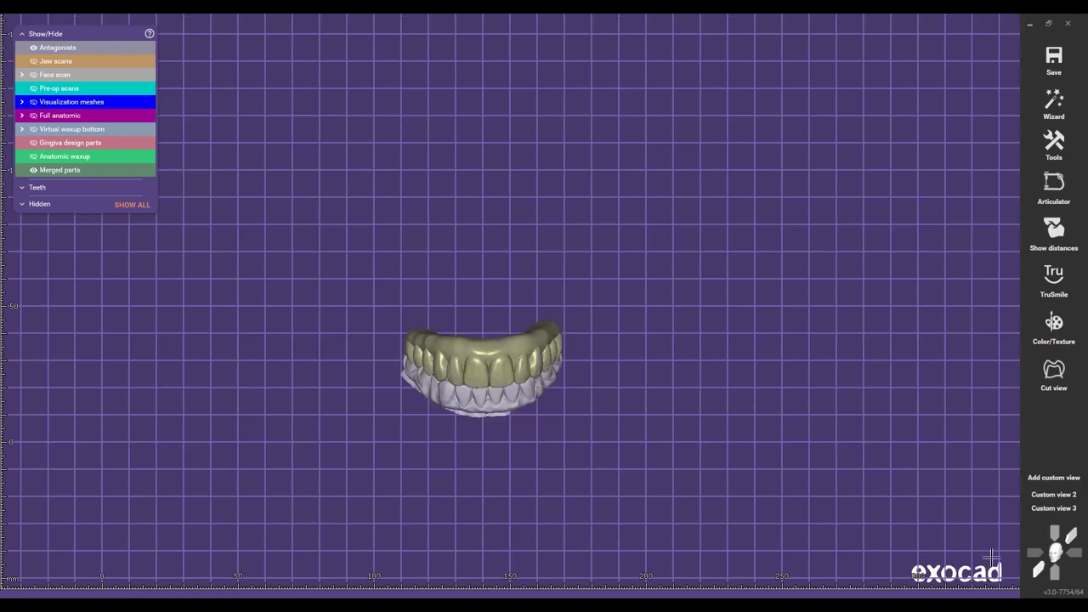
{"action": "scroll", "coordinate": [862, 425], "scroll_direction": "up", "scroll_amount": 6}
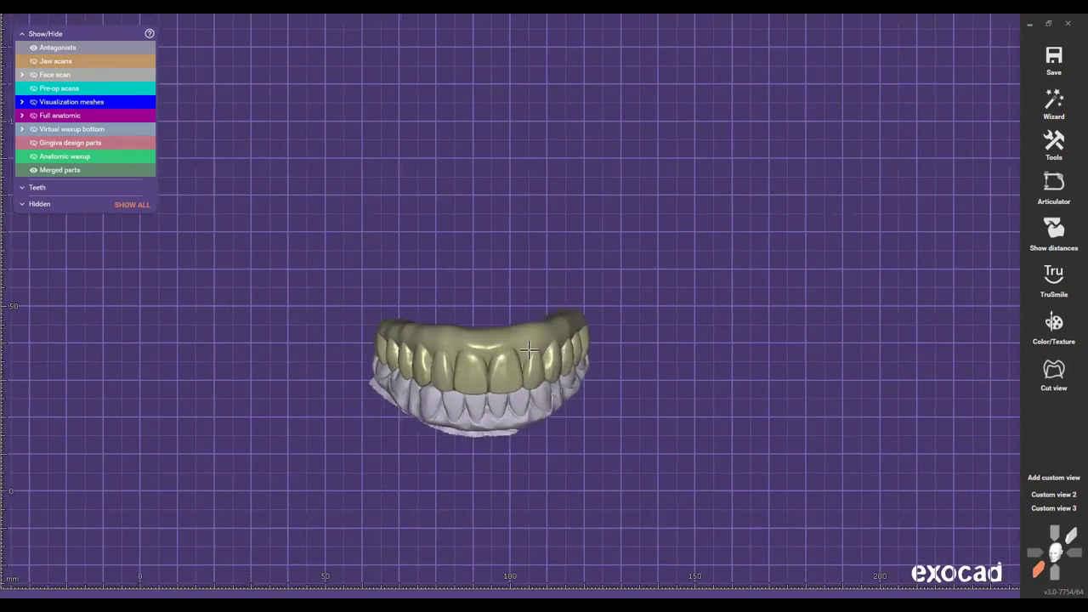
{"action": "right_click_drag", "start_coordinate": [528, 399], "coordinate": [525, 383]}
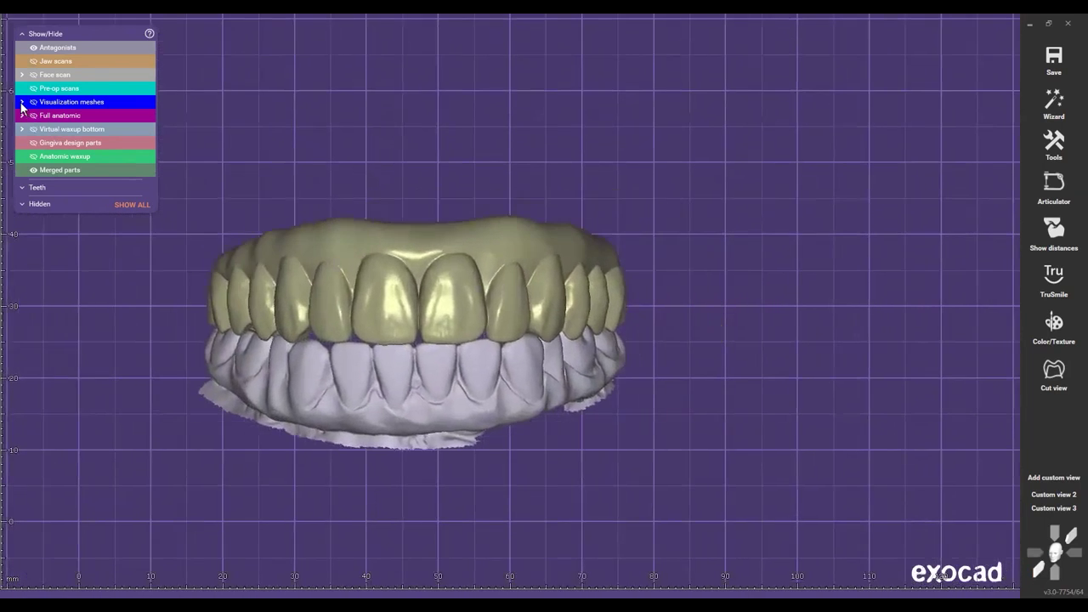
Step: Show the SMILE CREATOR 8MM and 8.5X10.8 RIM PLATE visualization meshes over the merged restoration and compare them from the front
{"action": "left_click", "coordinate": [22, 102]}
{"action": "left_click", "coordinate": [47, 170]}
{"action": "left_click", "coordinate": [46, 157]}
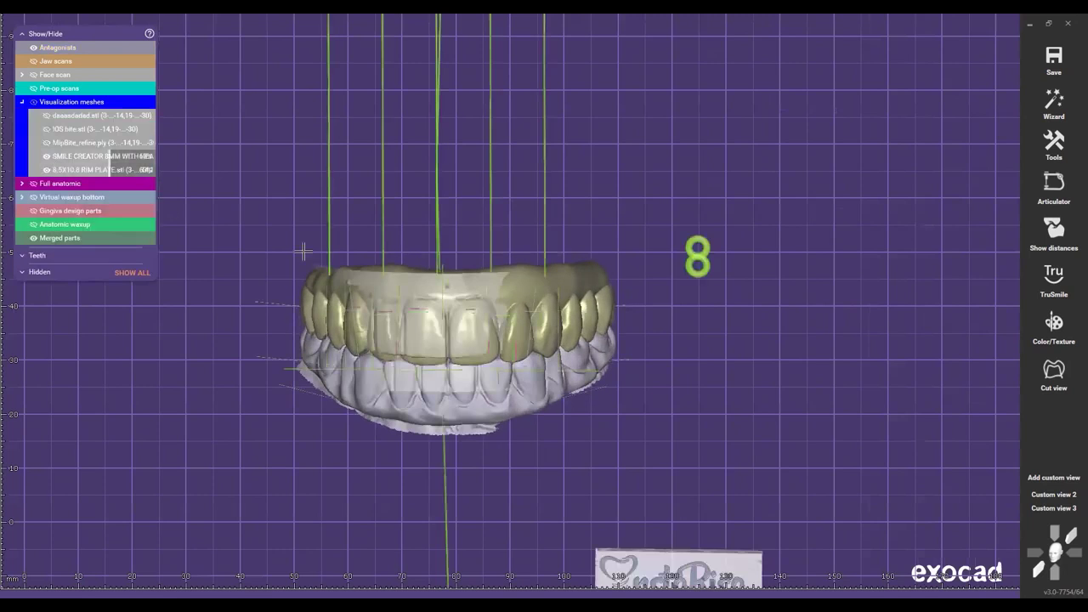
{"action": "scroll", "coordinate": [425, 313], "scroll_direction": "down", "scroll_amount": 3}
{"action": "scroll", "coordinate": [435, 309], "scroll_direction": "up", "scroll_amount": 3}
{"action": "scroll", "coordinate": [519, 304], "scroll_direction": "down", "scroll_amount": 2}
{"action": "scroll", "coordinate": [550, 357], "scroll_direction": "down", "scroll_amount": 3}
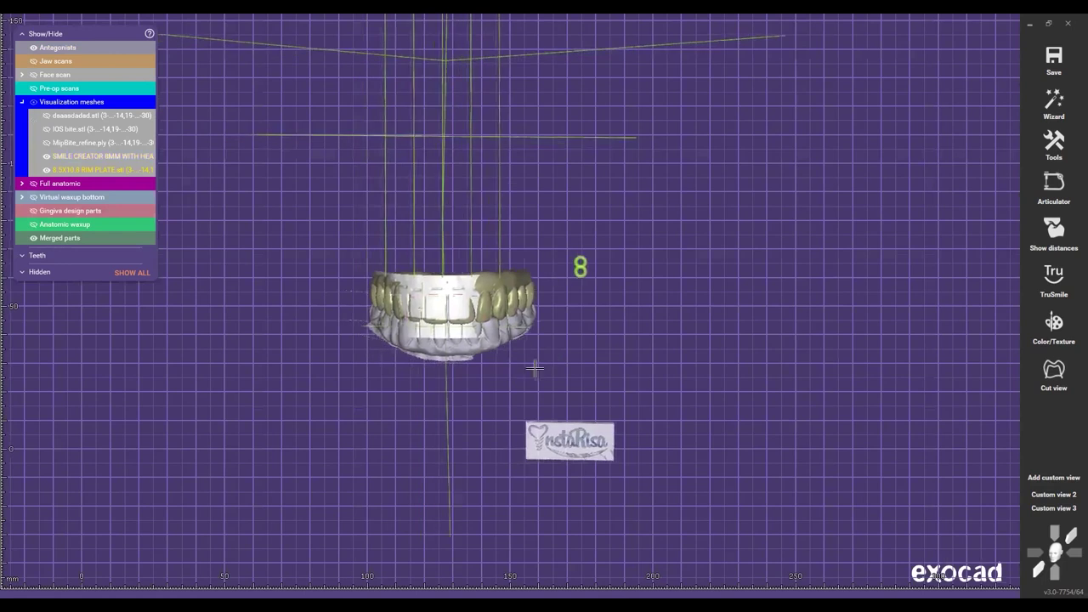
Step: Hide the antagonists and the rim plate mesh, keeping the merged parts and the SMILE CREATOR guide lines shown
{"action": "key", "text": "ctrl+m"}
{"action": "mouse_move", "coordinate": [513, 349]}
{"action": "middle_mouse_down"}
{"action": "mouse_move", "coordinate": [527, 357]}
{"action": "mouse_move", "coordinate": [522, 343]}
{"action": "middle_mouse_up"}
{"action": "key", "text": "ctrl+m"}
{"action": "key", "text": "ctrl+a"}
{"action": "middle_click", "coordinate": [523, 343], "text": "ctrl"}
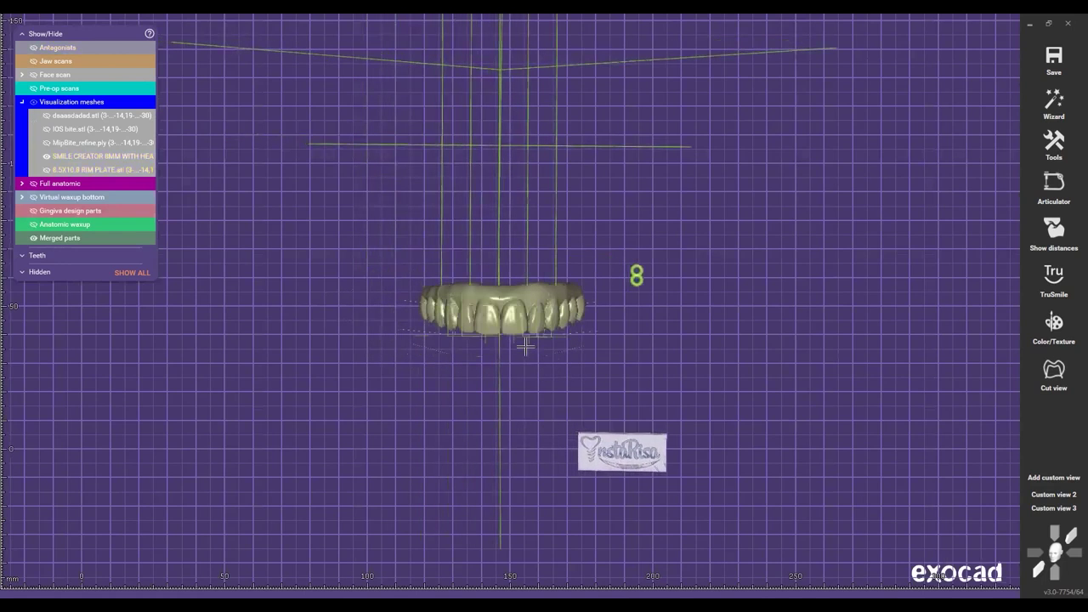